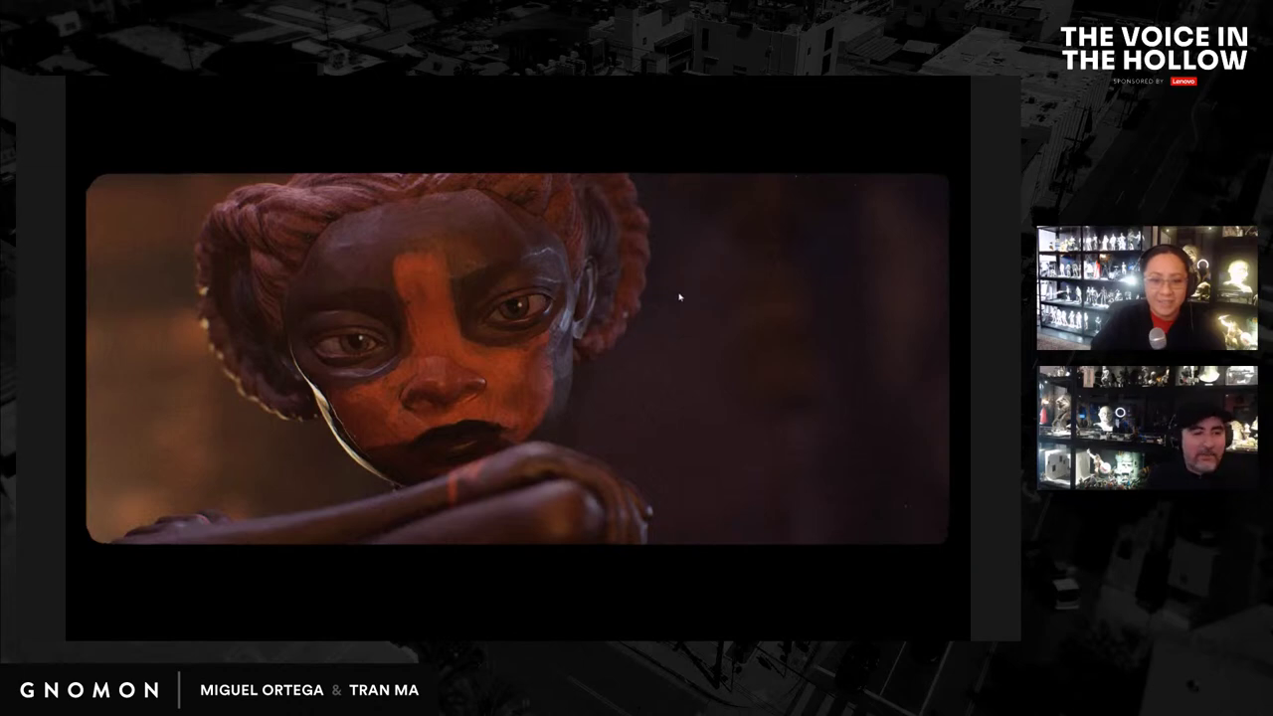
# Scrub the Ceremony sequence back to 00:00:03:13 and view the backlit character shot full screen
pyautogui.press('Escape')
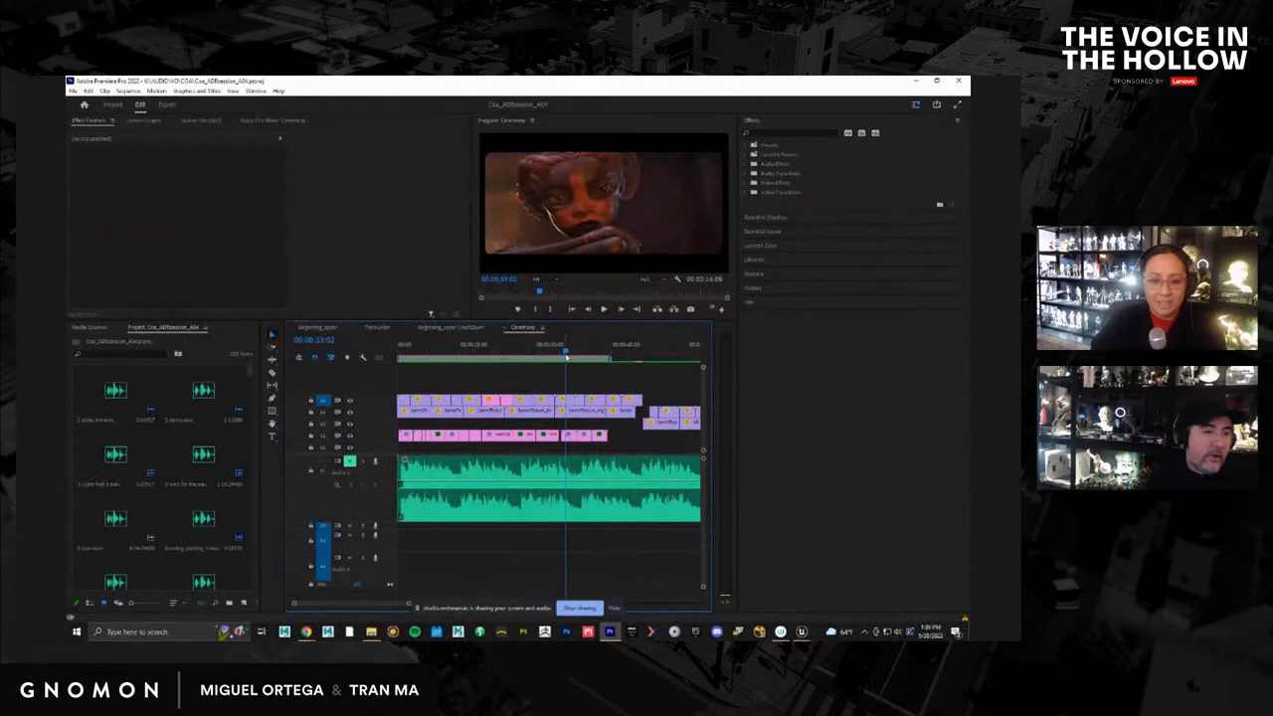
pyautogui.moveTo(567, 358); pyautogui.dragTo(416, 360)
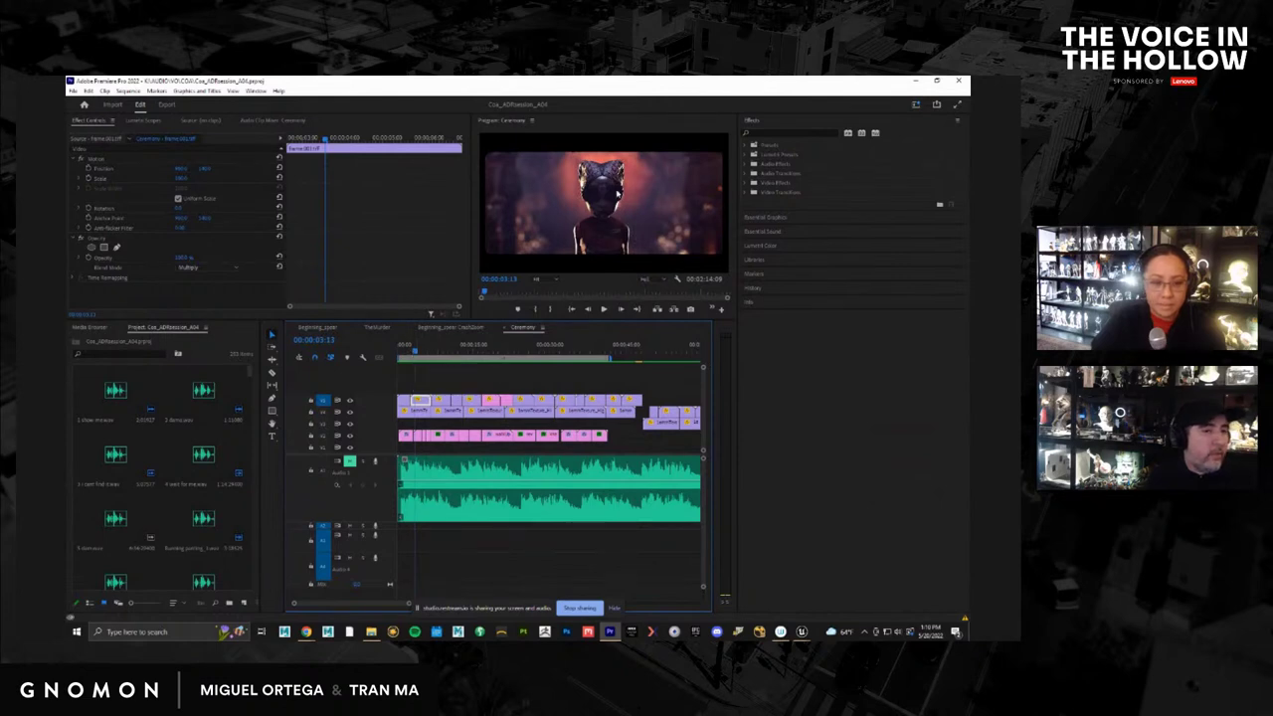
pyautogui.hotkey('ctrl', '`')
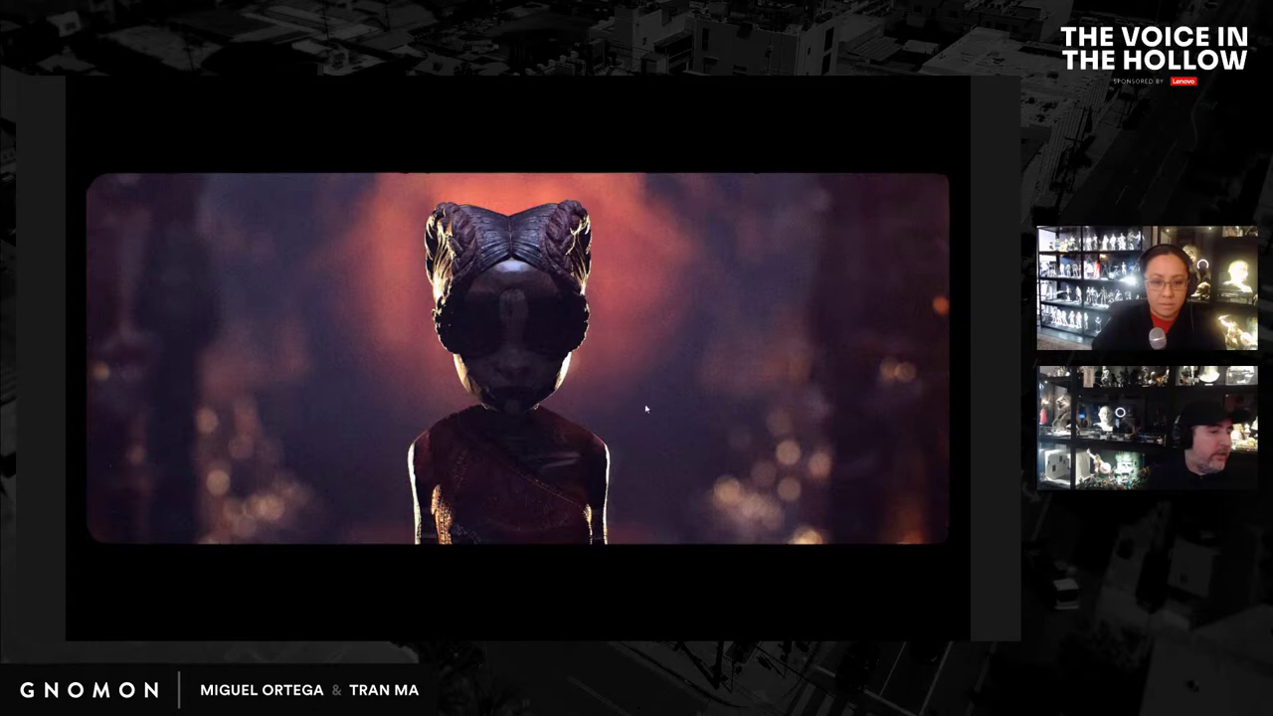
pyautogui.press('Escape')
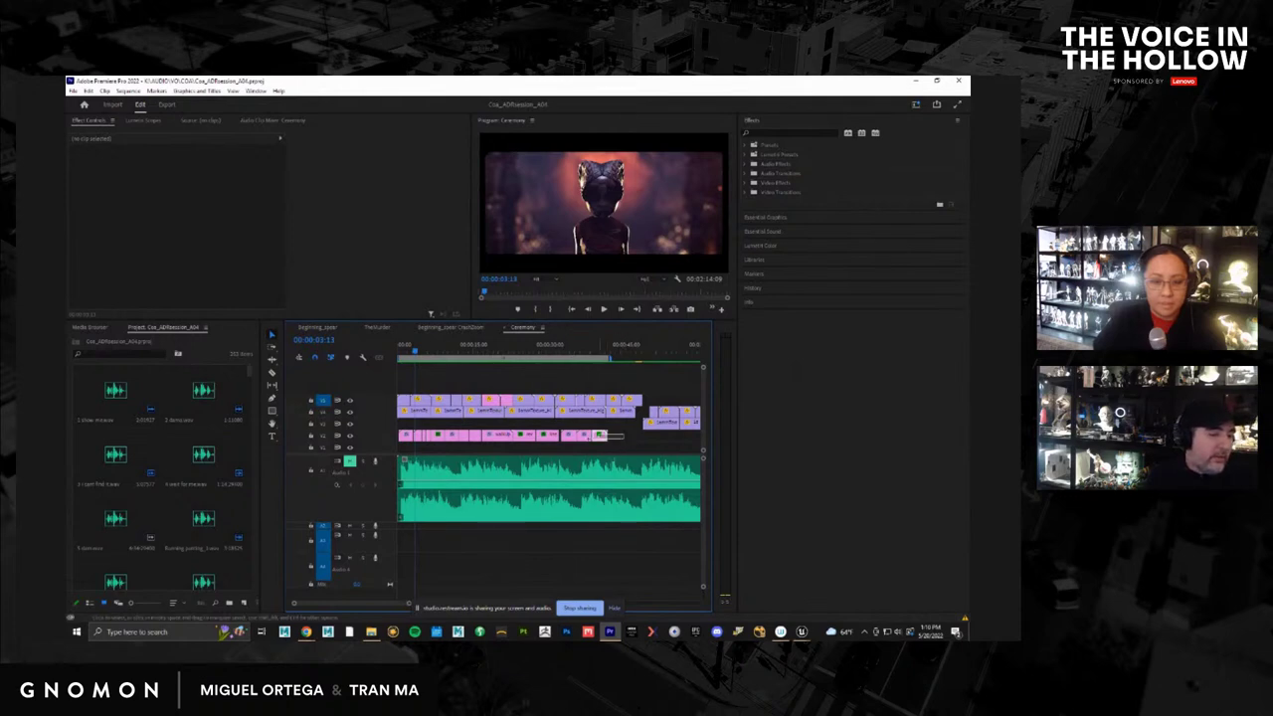
# Select the last three pink clips on the lower video track and move them later, leaving a gap before them
pyautogui.moveTo(583, 444); pyautogui.dragTo(596, 441)
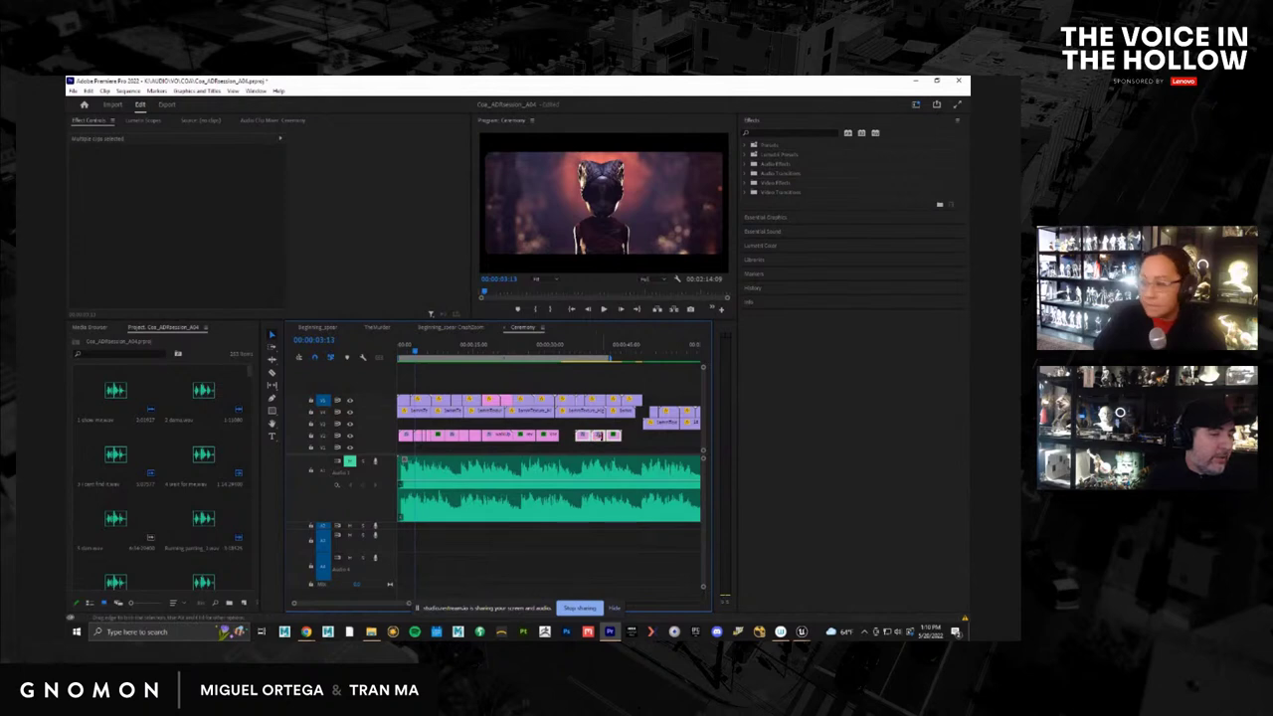
pyautogui.moveTo(615, 435); pyautogui.dragTo(623, 438)
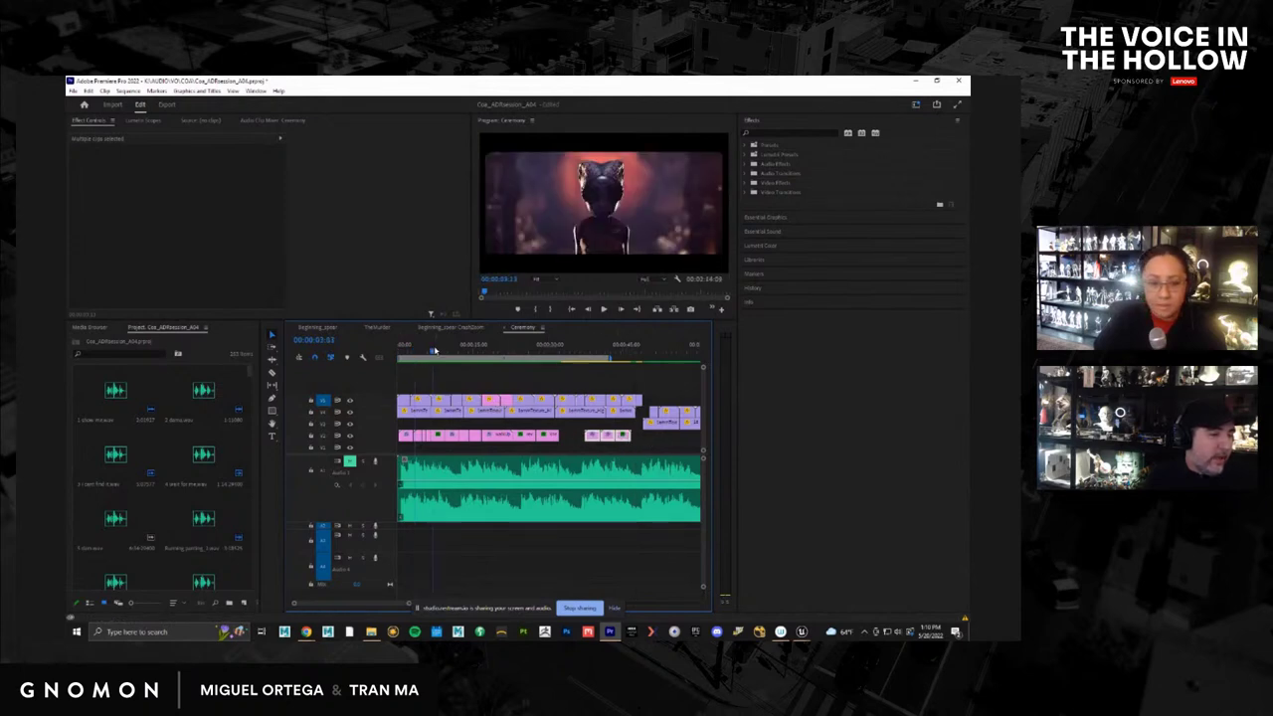
# Scrub through the opening of the Ceremony sequence and play it full screen from the start
pyautogui.click(393, 348)
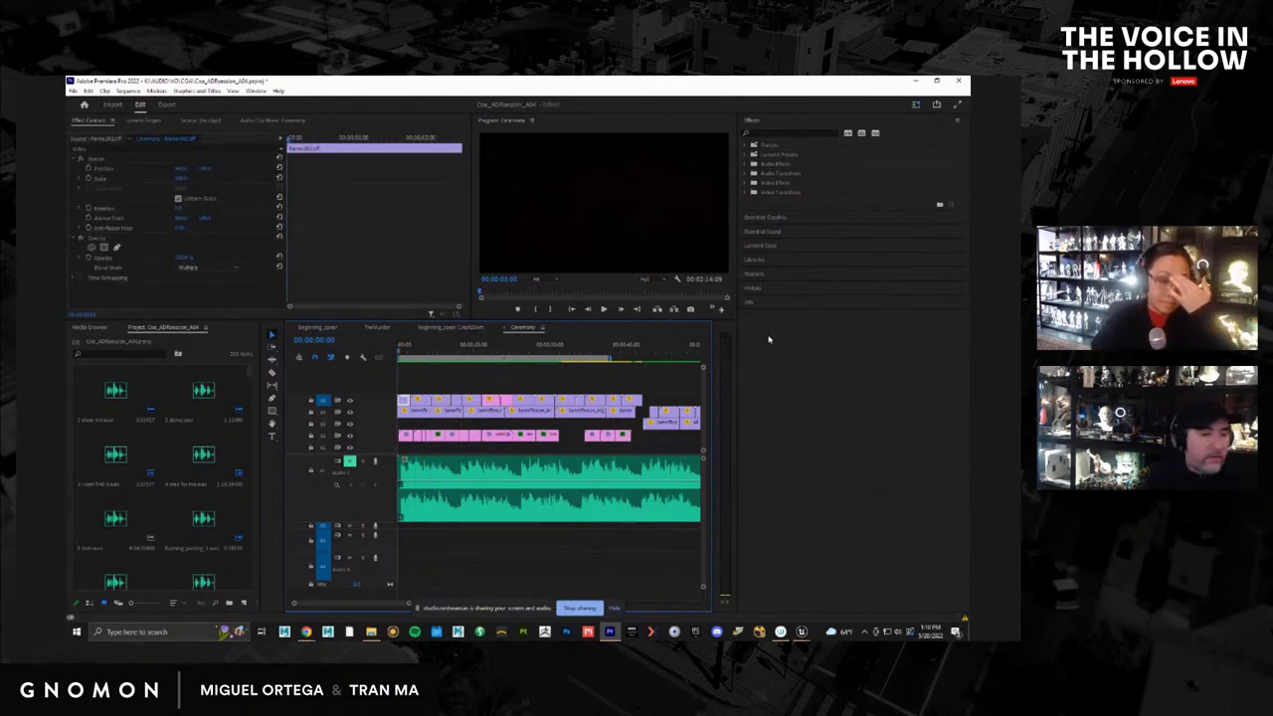
pyautogui.moveTo(427, 352)
pyautogui.mouseDown()
pyautogui.moveTo(396, 347)
pyautogui.moveTo(420, 350)
pyautogui.mouseUp()
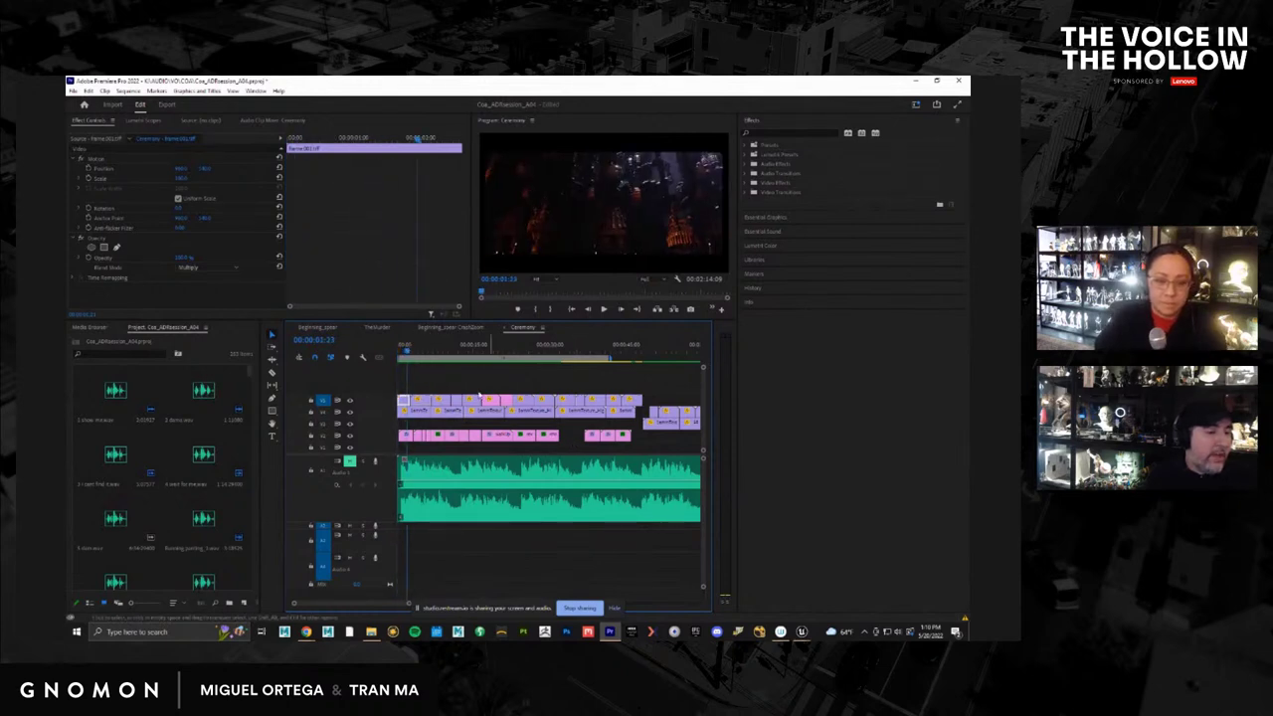
pyautogui.click(398, 351)
pyautogui.moveTo(397, 352); pyautogui.dragTo(407, 352)
pyautogui.hotkey('ctrl', '`')
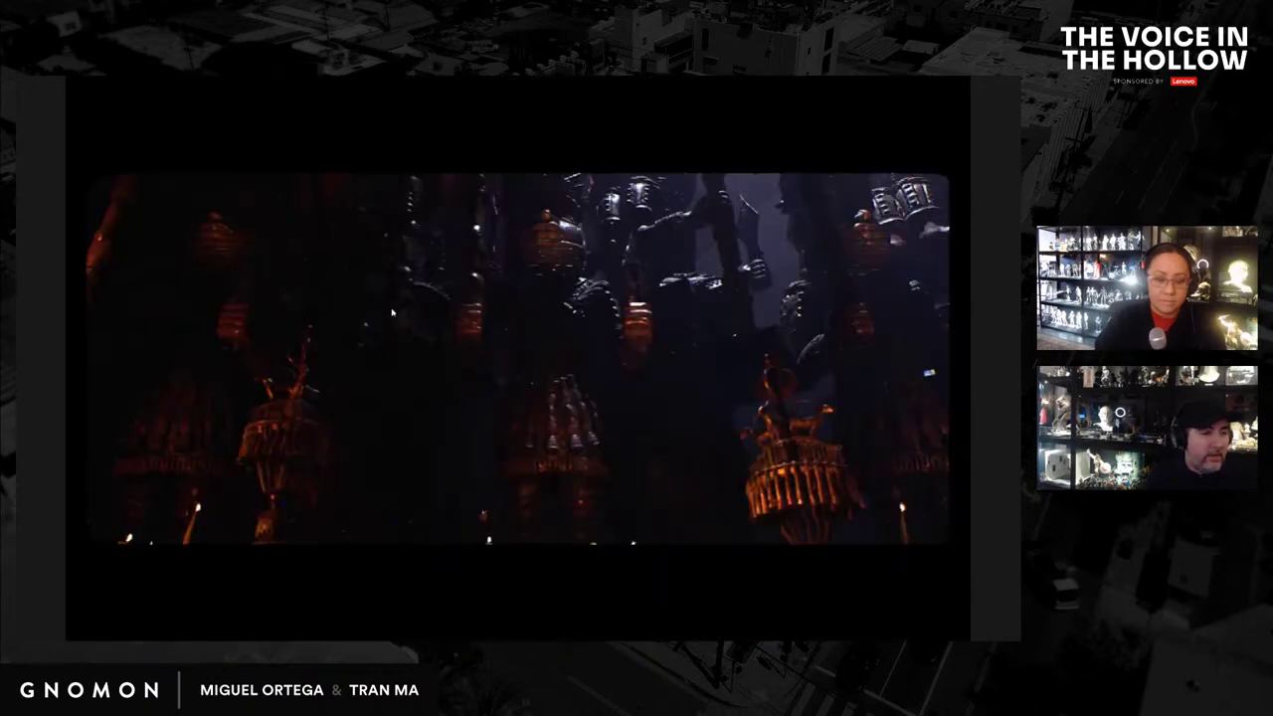
pyautogui.hotkey('ctrl', '`')
pyautogui.click(397, 350)
pyautogui.hotkey('ctrl', '`')
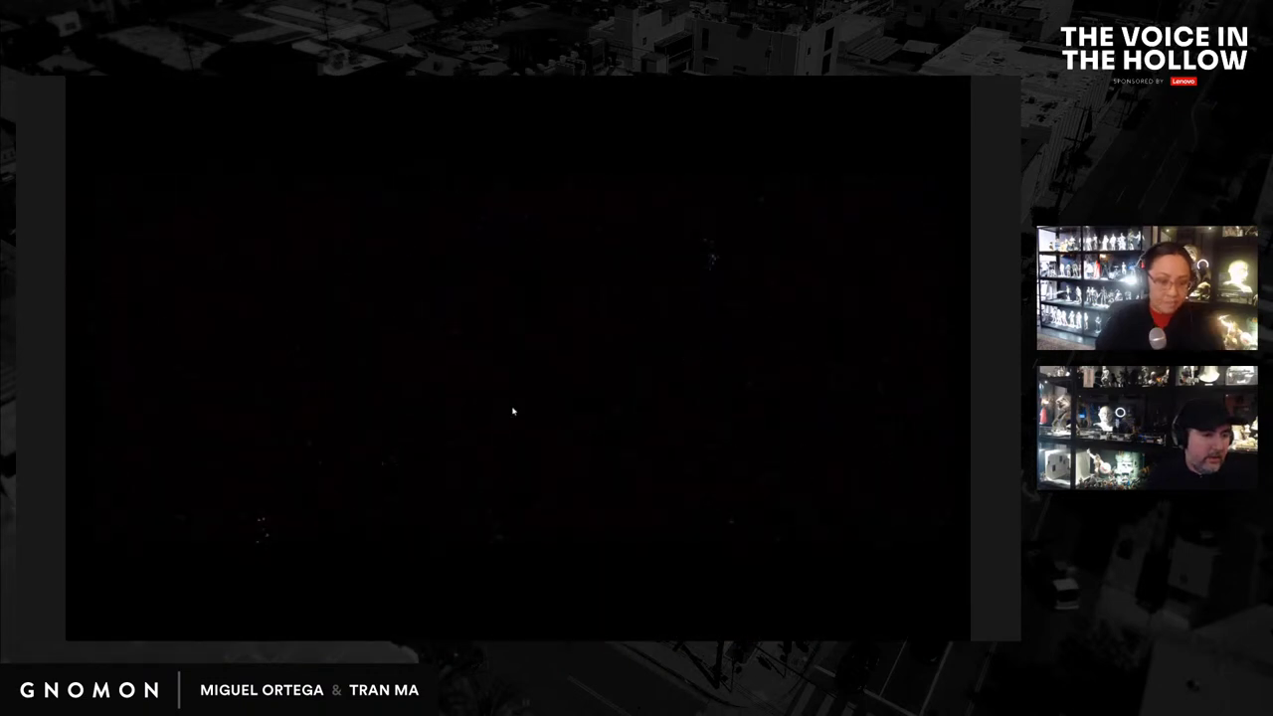
pyautogui.press('space')
pyautogui.hotkey('ctrl', '`')
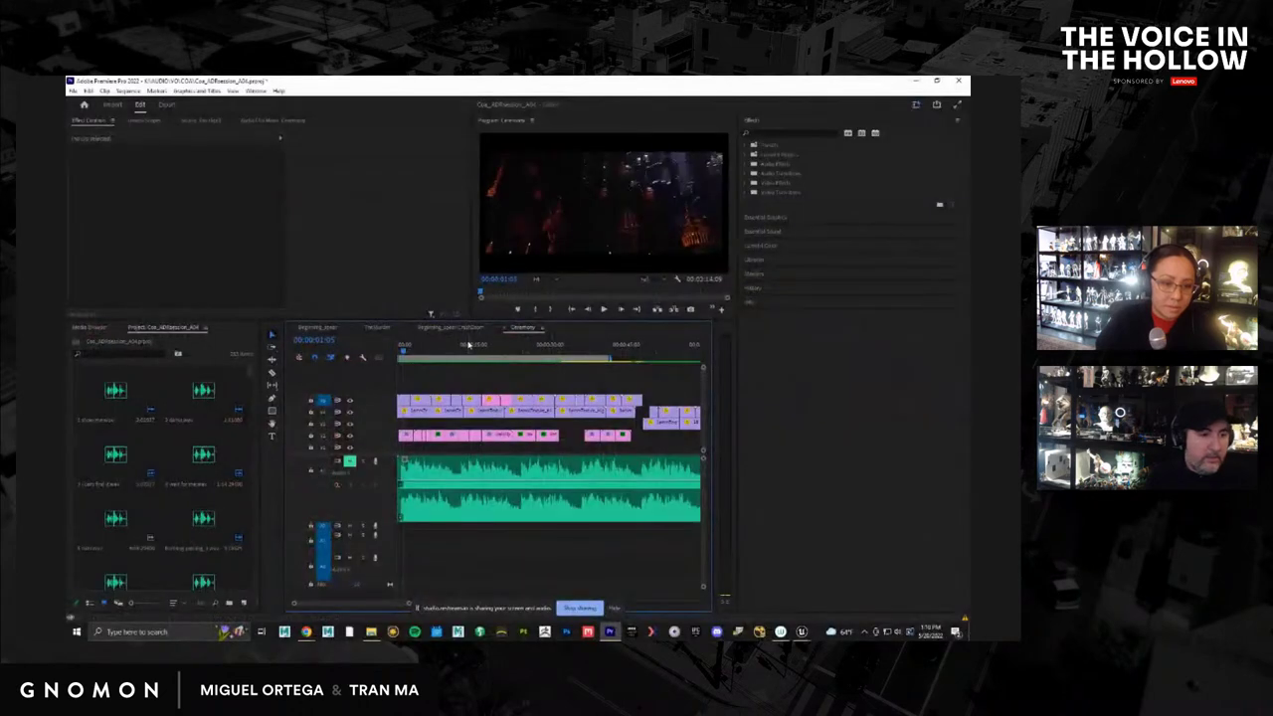
# Unmute the Audio 1 track and replay the Ceremony sequence full screen from its beginning
pyautogui.moveTo(406, 353); pyautogui.dragTo(393, 357)
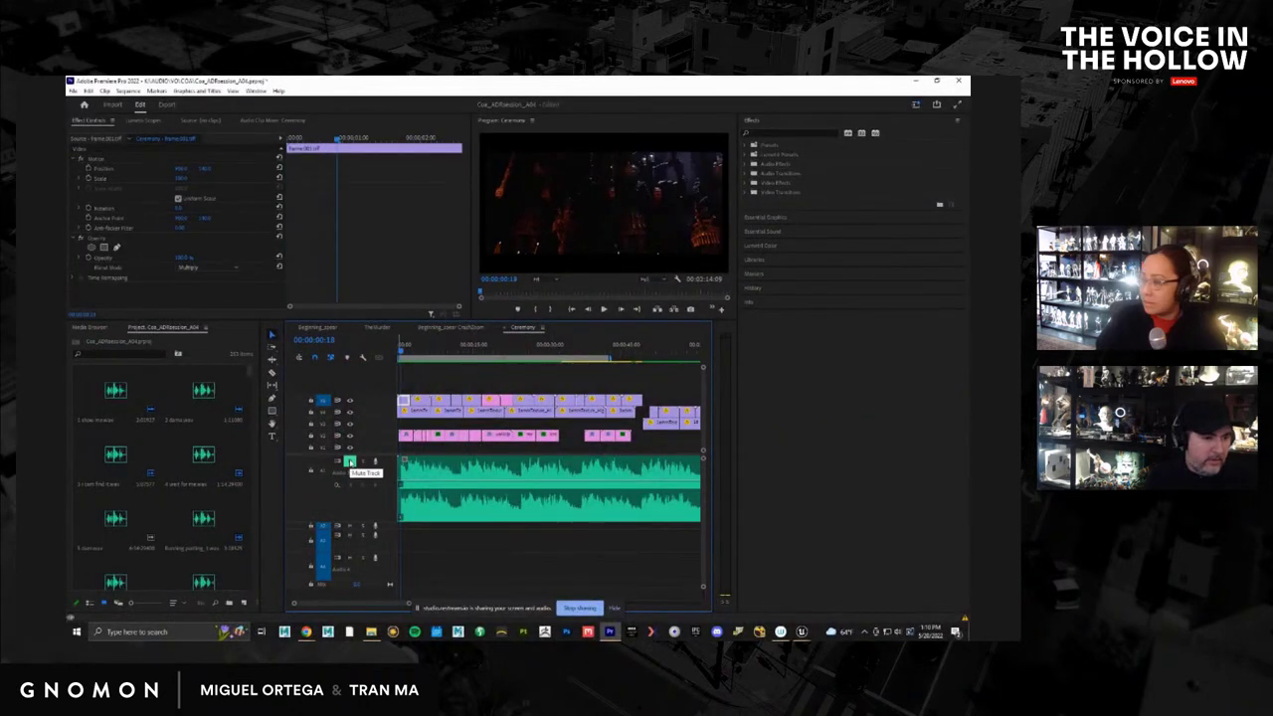
pyautogui.moveTo(408, 351); pyautogui.dragTo(385, 350)
pyautogui.hotkey('ctrl', '`')
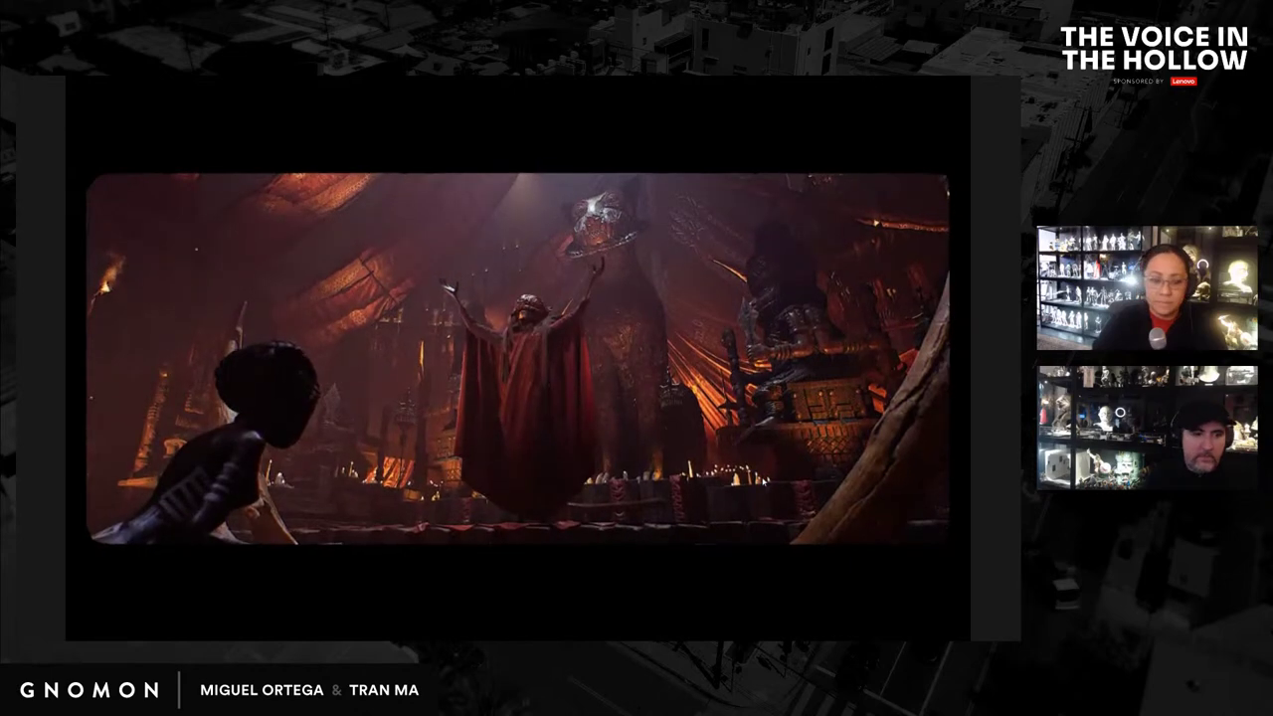
pyautogui.press('Escape')
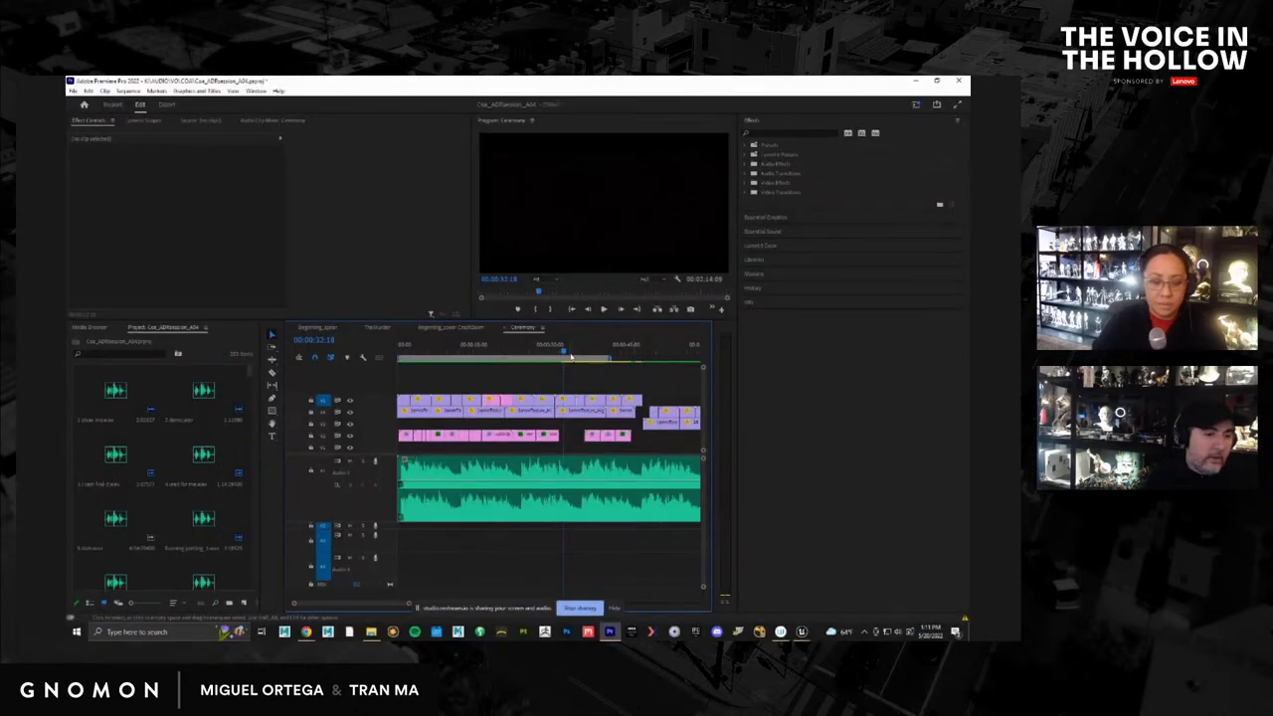
# Review the girl's face close-up after the timeline gap by playing it full screen and scrubbing back to 00:00:37:13
pyautogui.click(568, 354)
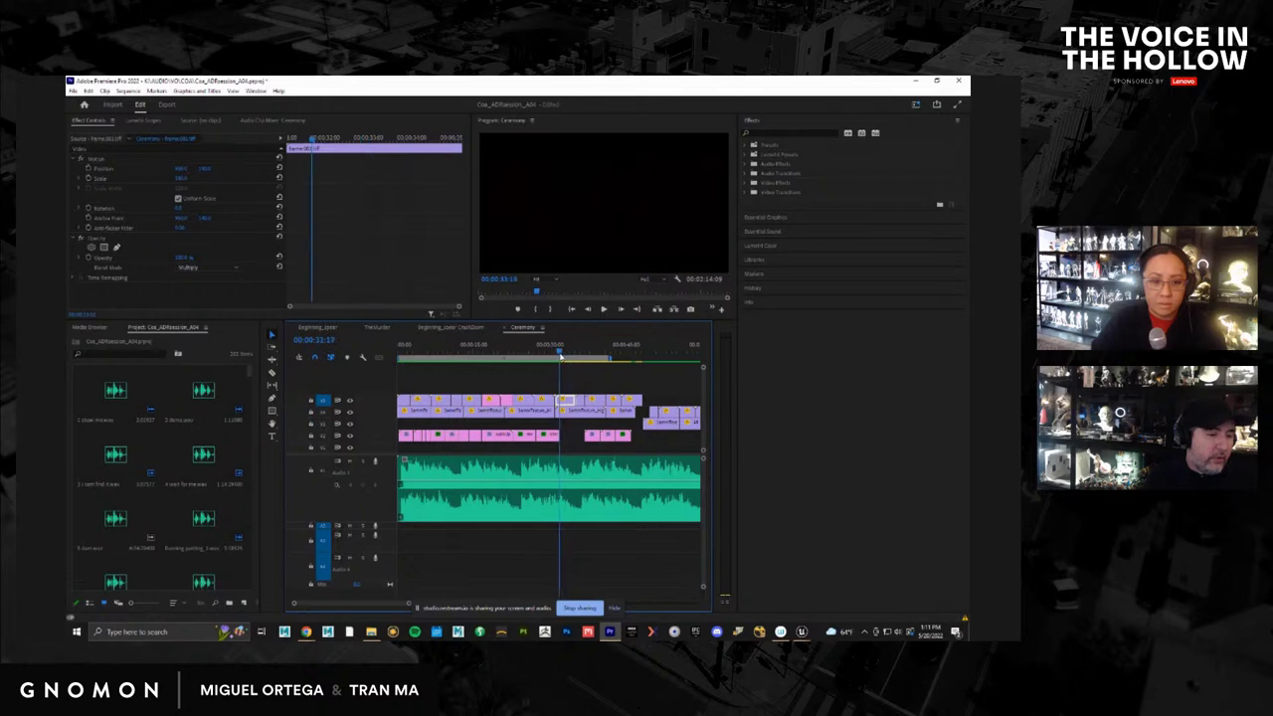
pyautogui.moveTo(560, 354); pyautogui.dragTo(586, 351)
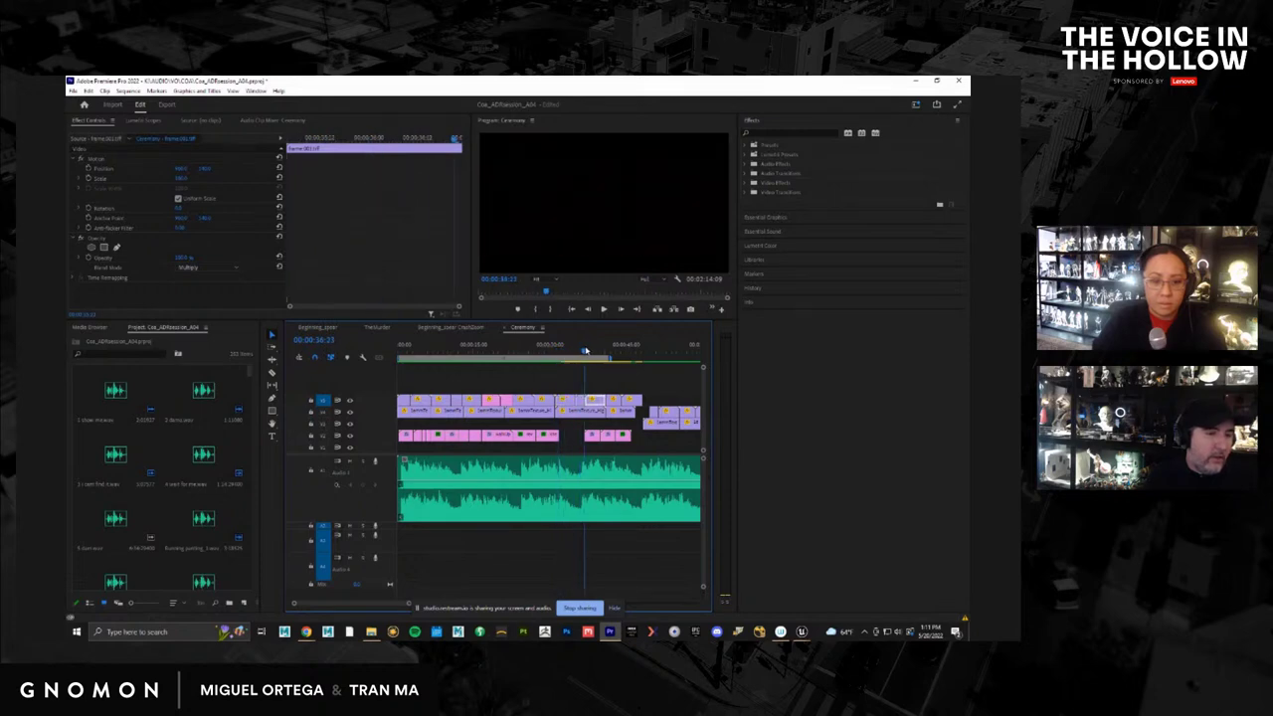
pyautogui.hotkey('ctrl', '`')
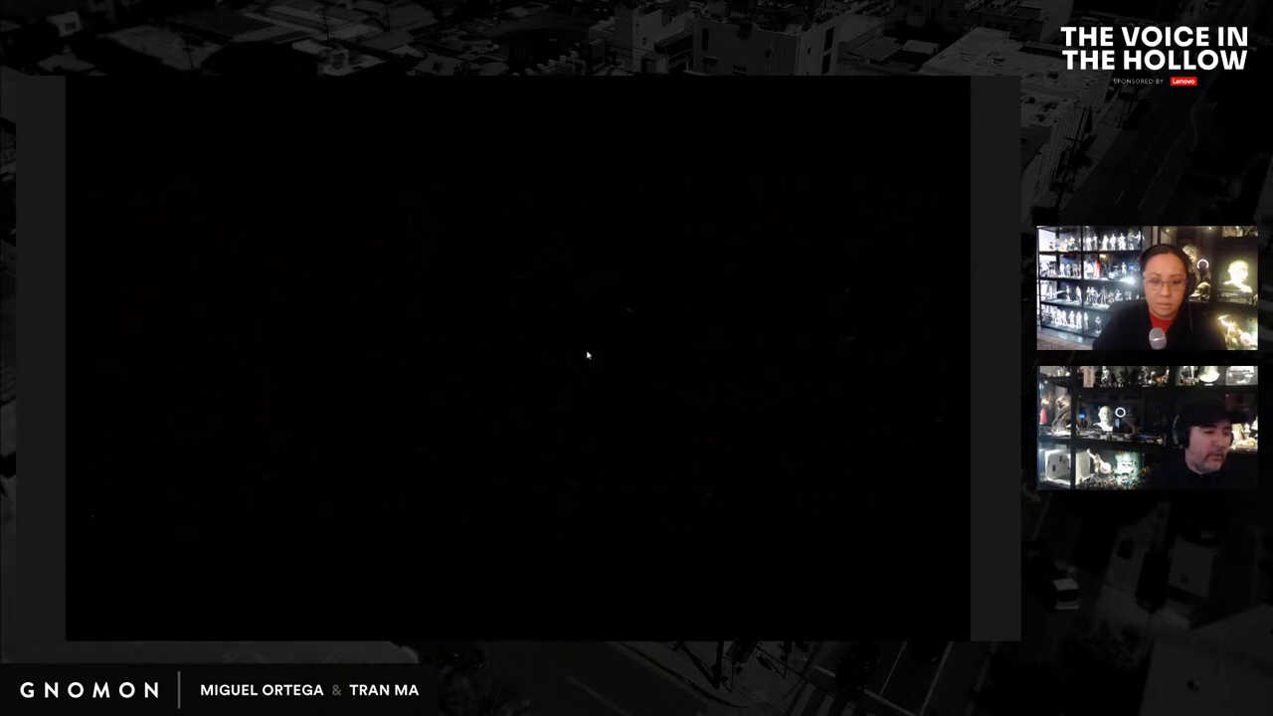
pyautogui.press('space')
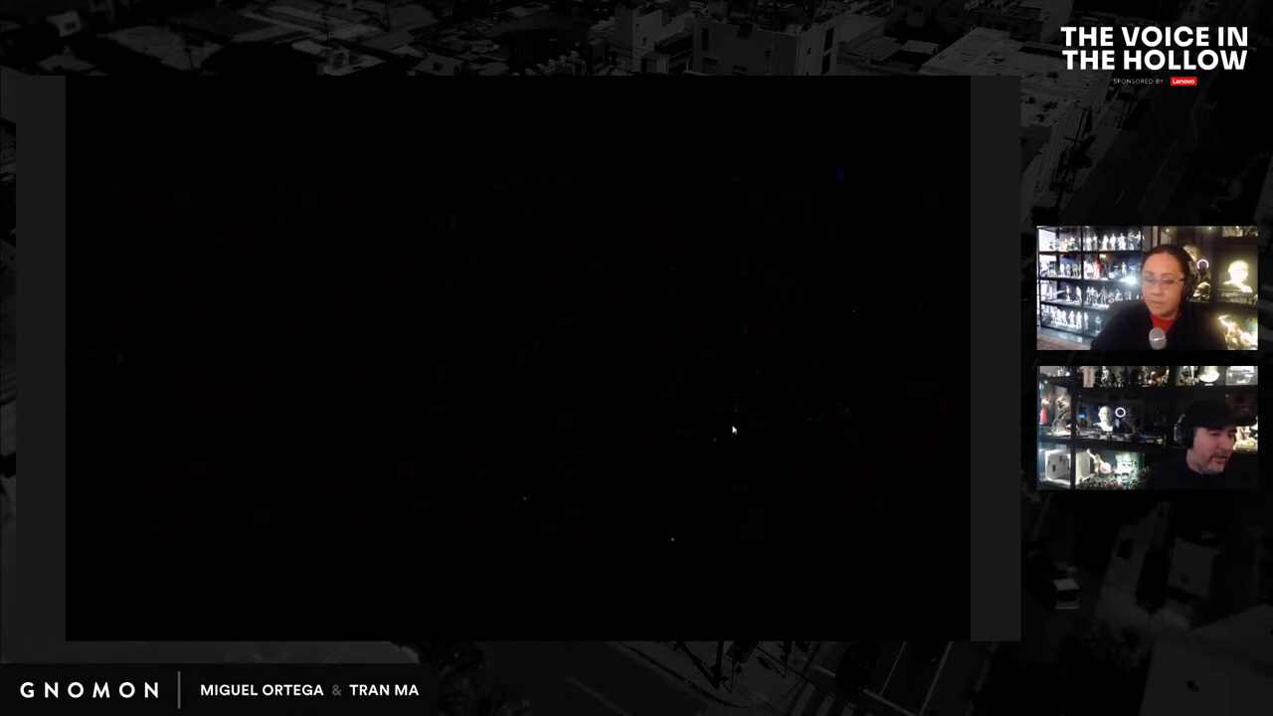
pyautogui.press('Escape')
pyautogui.click(603, 354)
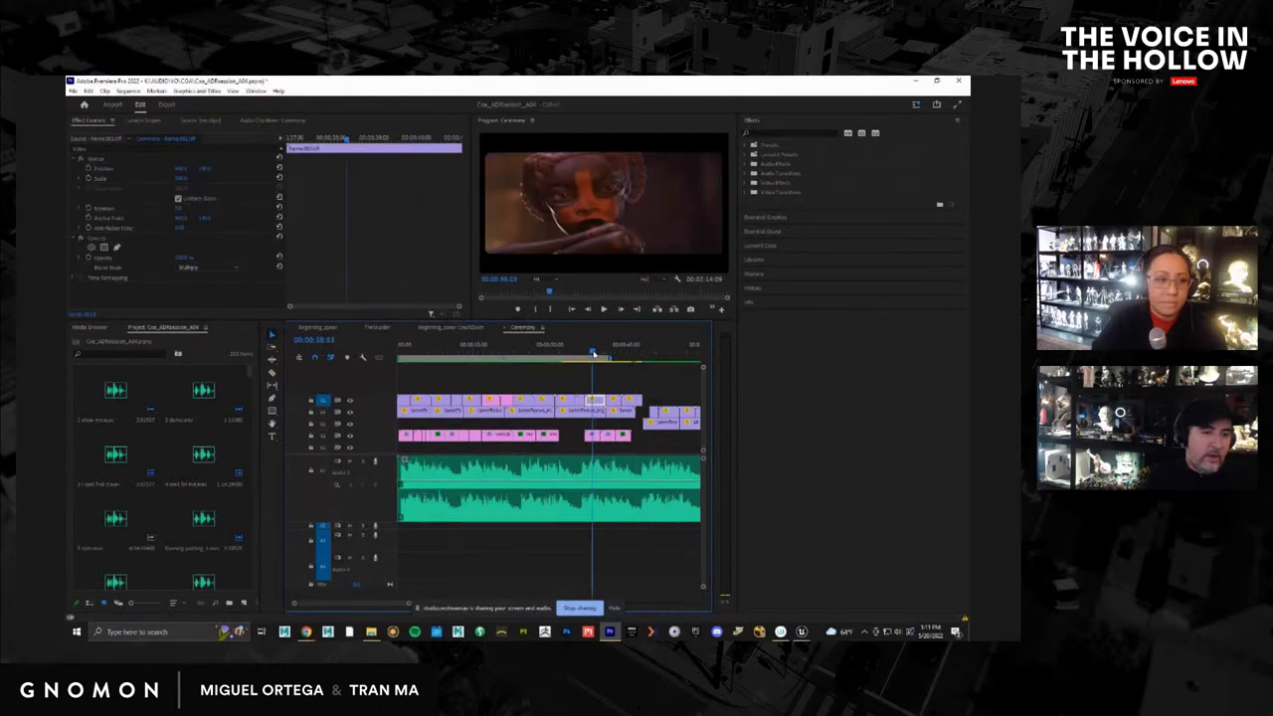
pyautogui.moveTo(604, 355)
pyautogui.mouseDown()
pyautogui.moveTo(615, 363)
pyautogui.moveTo(588, 353)
pyautogui.mouseUp()
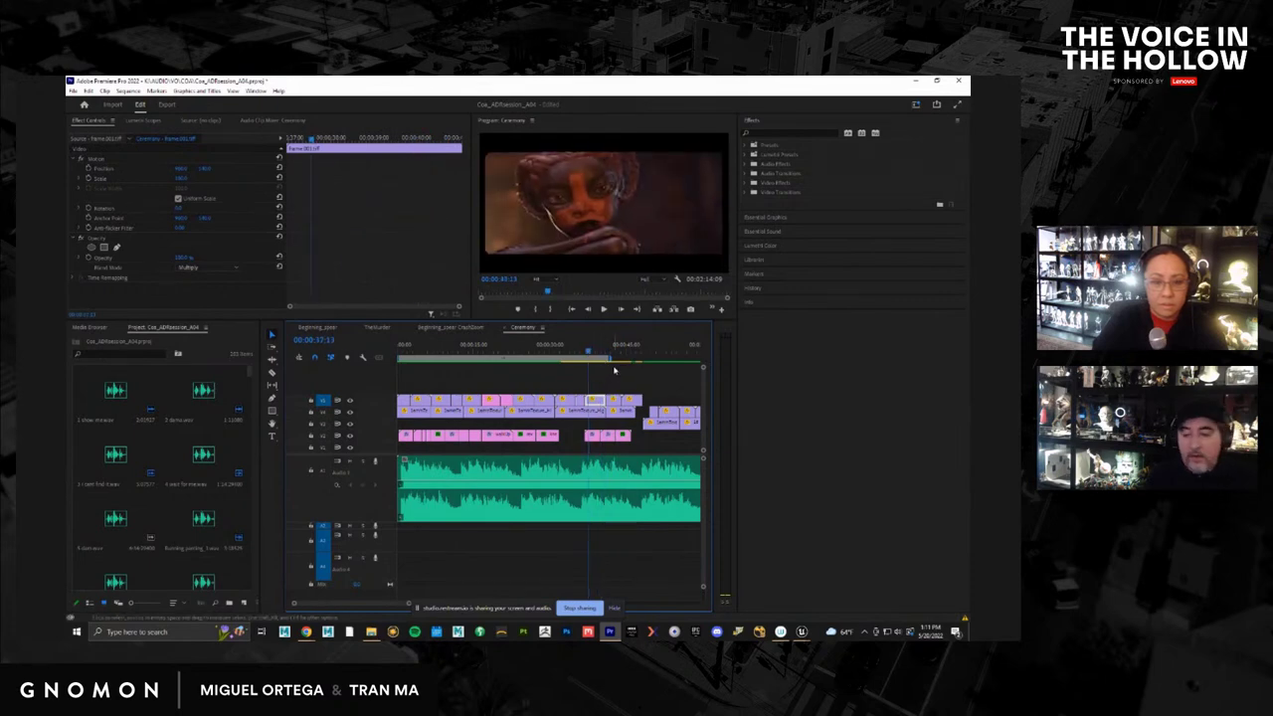
# Play the wide shot of the red-robed figure full screen, then scrub back to its start at about 27 seconds
pyautogui.moveTo(588, 353); pyautogui.dragTo(546, 360)
pyautogui.hotkey('ctrl', '`')
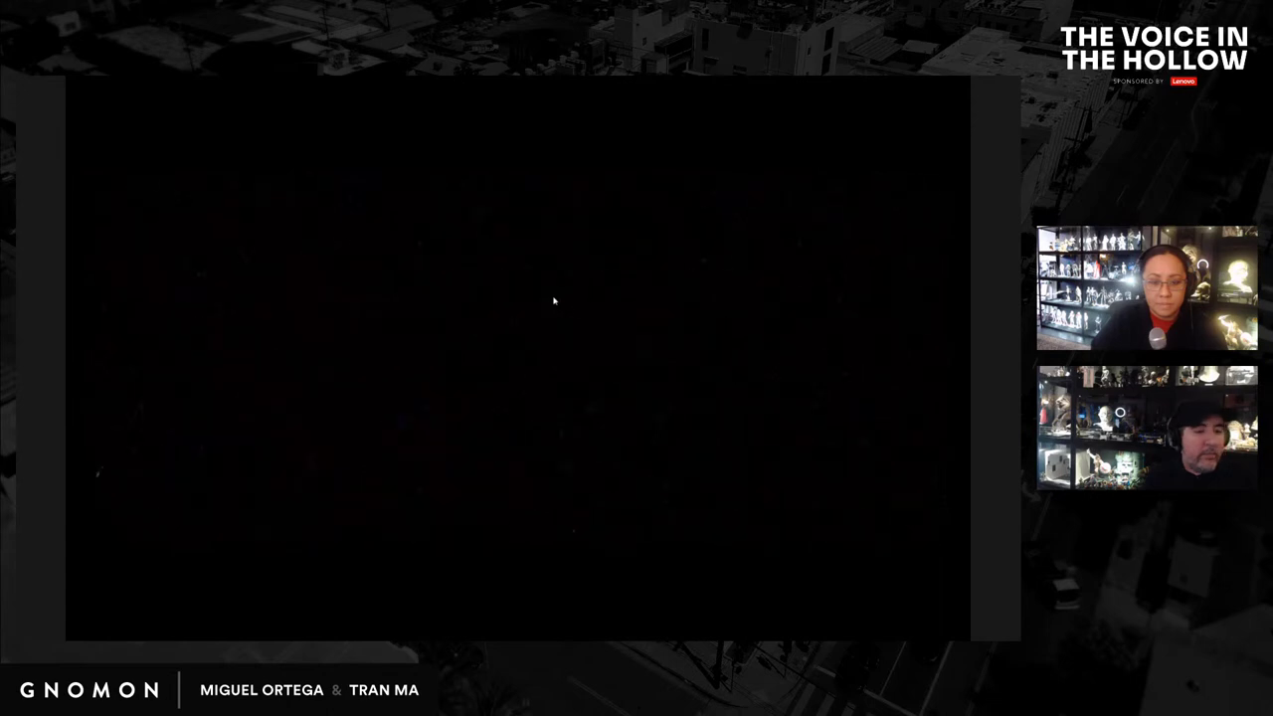
pyautogui.press('Escape')
pyautogui.moveTo(560, 352); pyautogui.dragTo(537, 375)
pyautogui.hotkey('ctrl', '`')
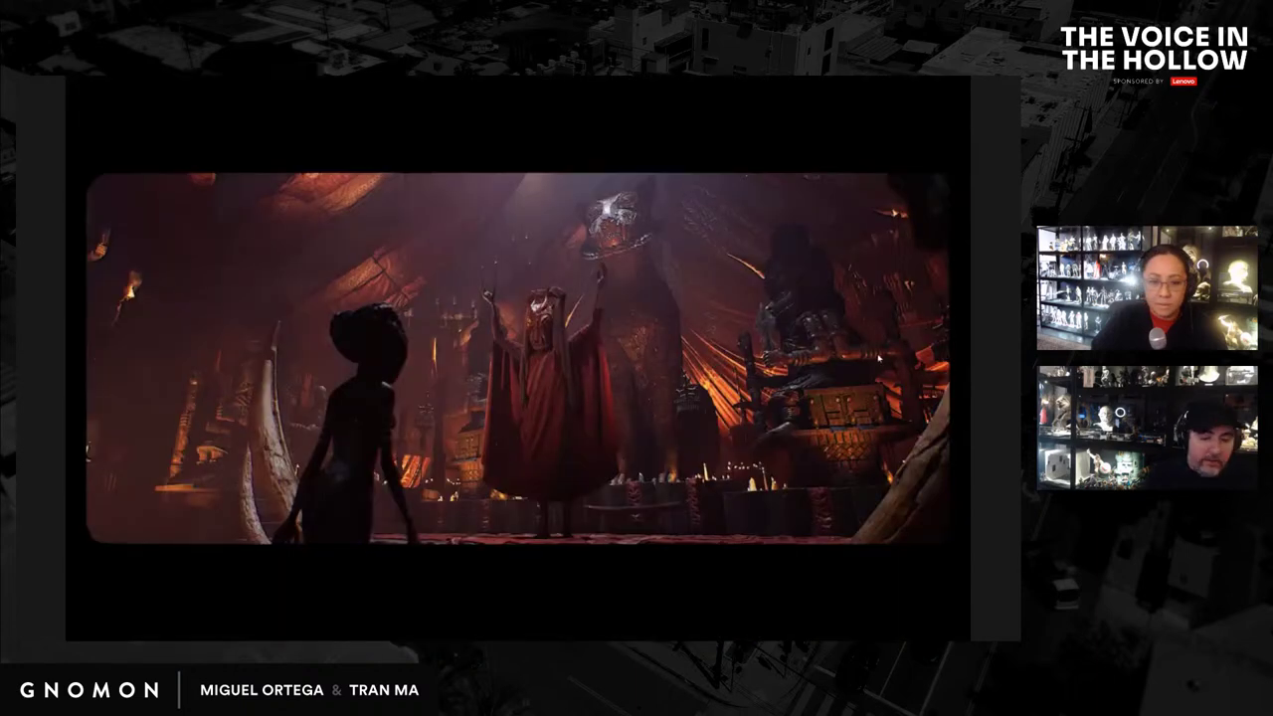
pyautogui.press('space')
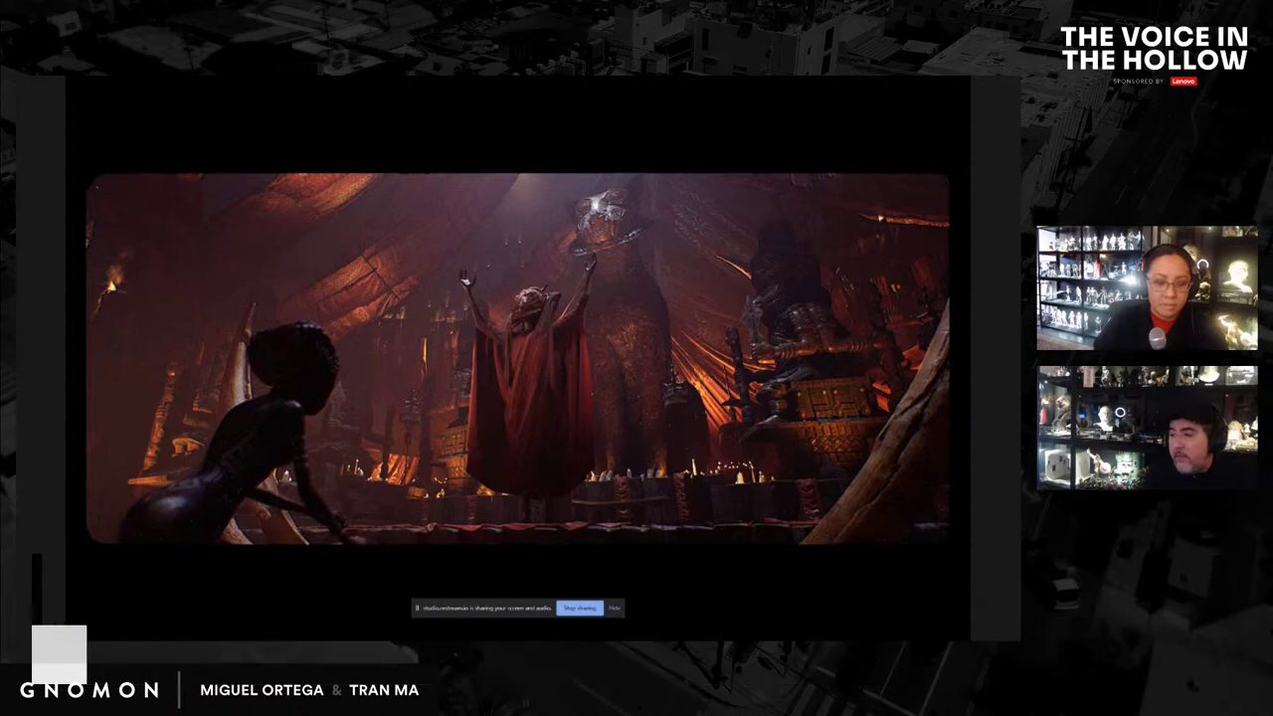
pyautogui.press('Escape')
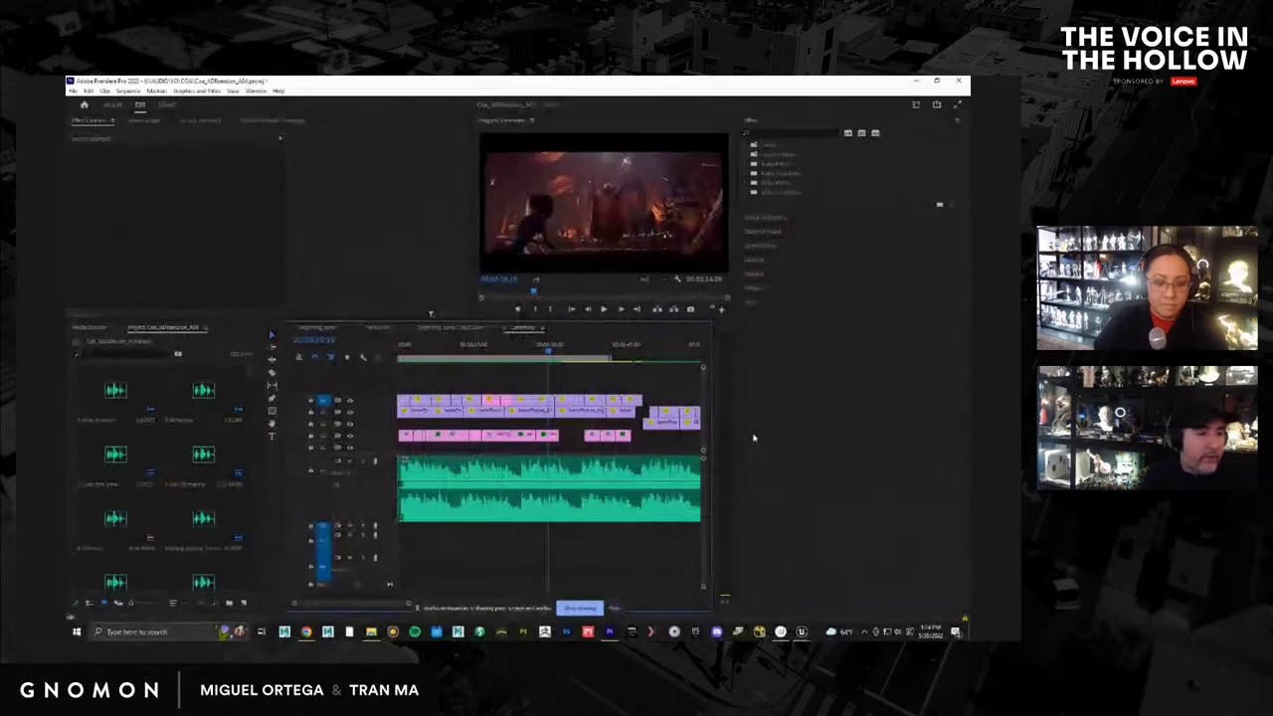
pyautogui.click(548, 354)
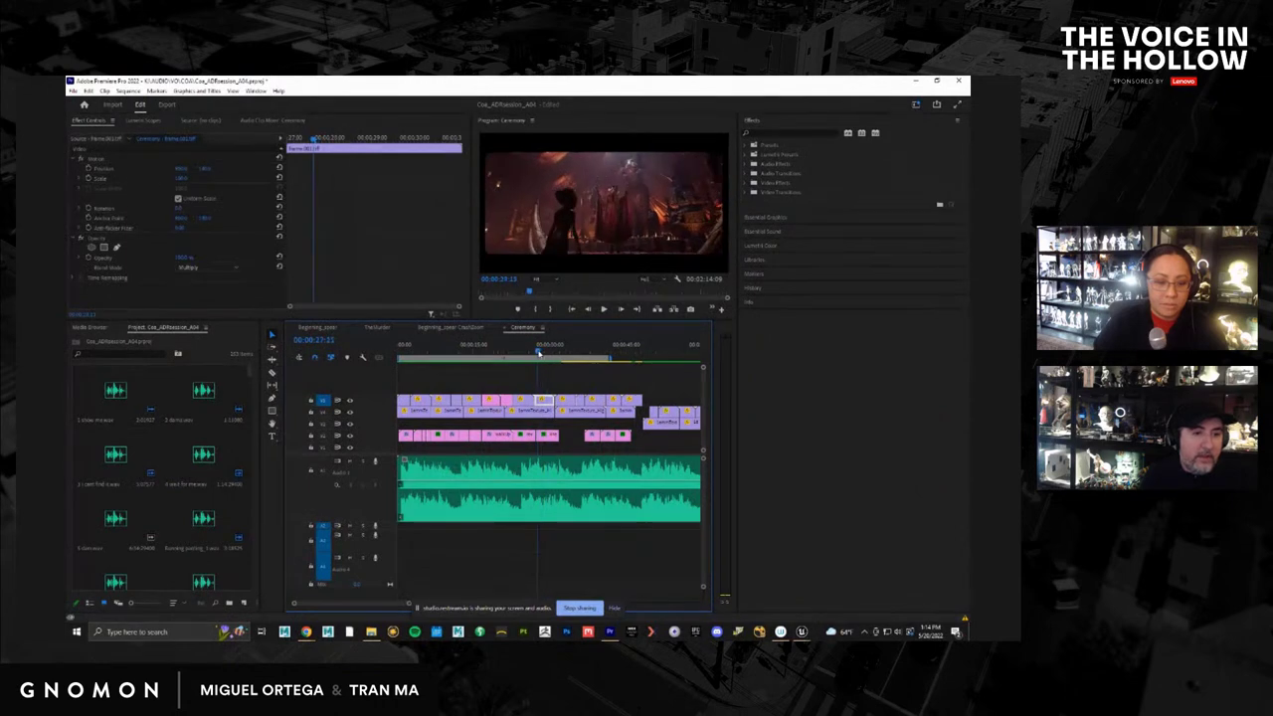
pyautogui.moveTo(547, 354); pyautogui.dragTo(541, 360)
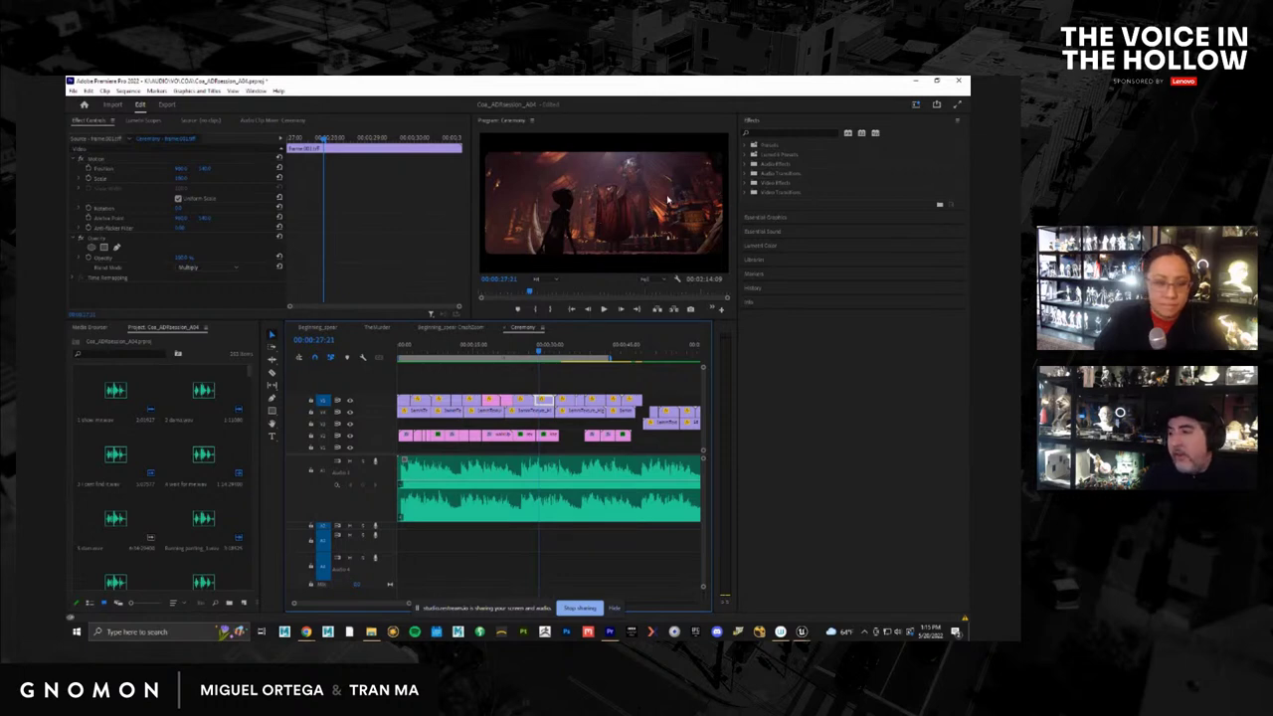
# Scrub back to the girl's crossed-arms close-up at about 14 seconds and view it full screen
pyautogui.click(533, 355)
pyautogui.moveTo(533, 355); pyautogui.dragTo(473, 383)
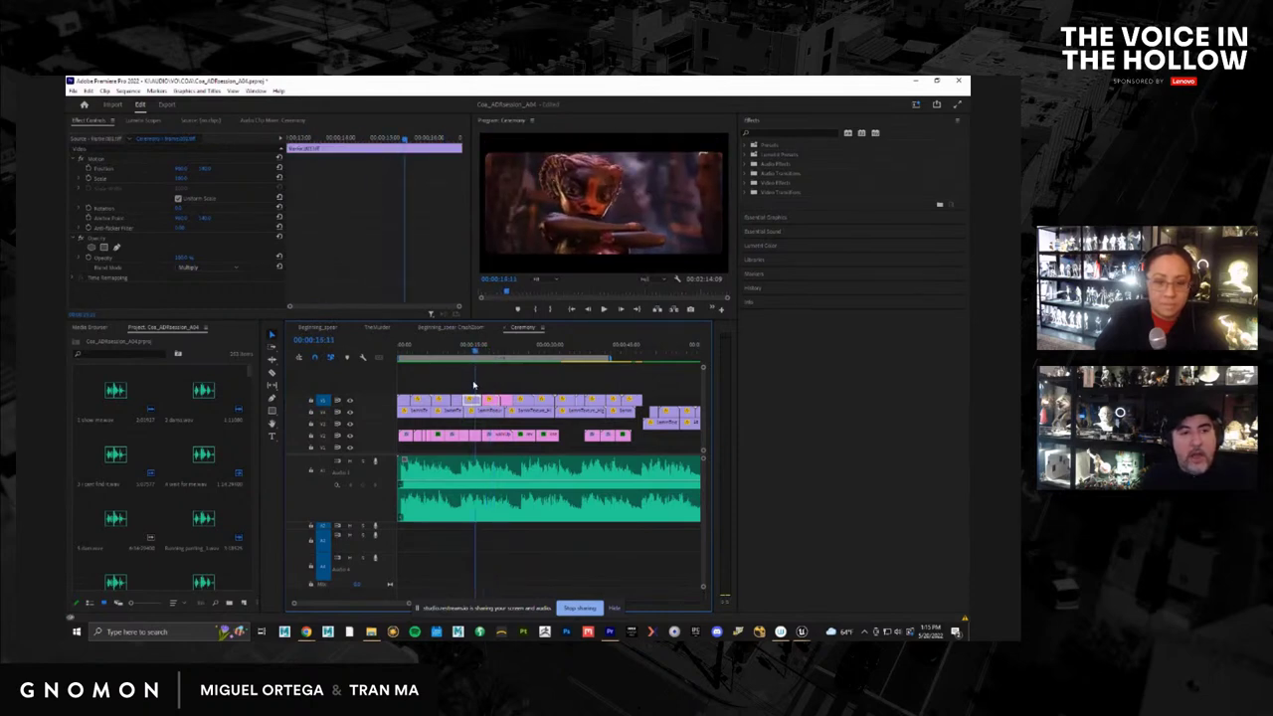
pyautogui.hotkey('ctrl', '`')
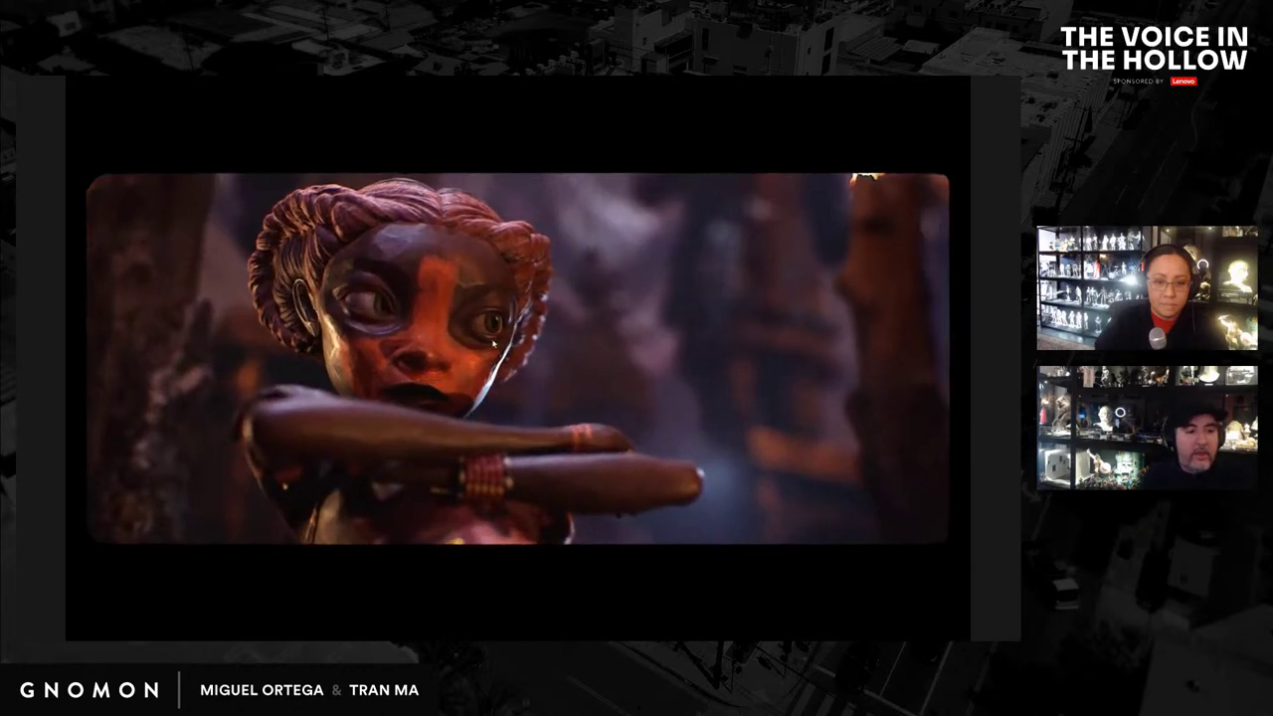
pyautogui.hotkey('ctrl', '`')
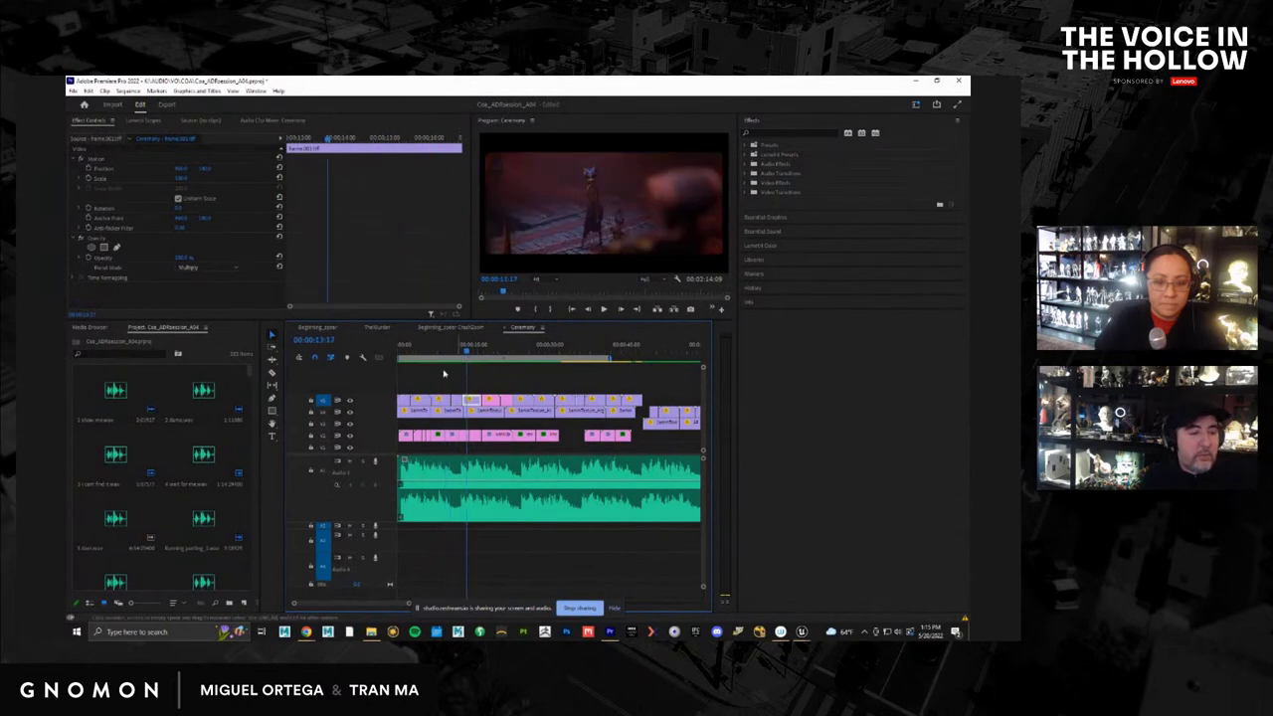
# Open the Beginning_spear sequence and play the girl's spear shot full screen from 00:00:57:13
pyautogui.click(316, 327)
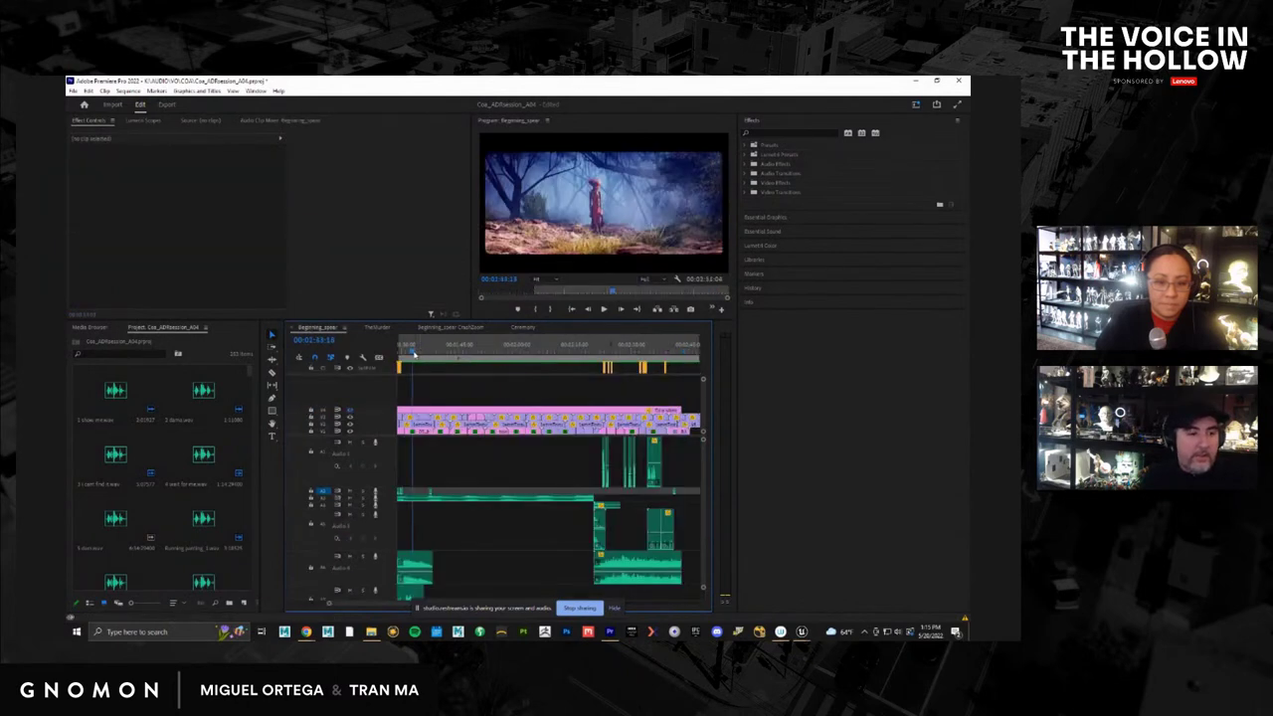
pyautogui.moveTo(413, 354); pyautogui.dragTo(503, 362)
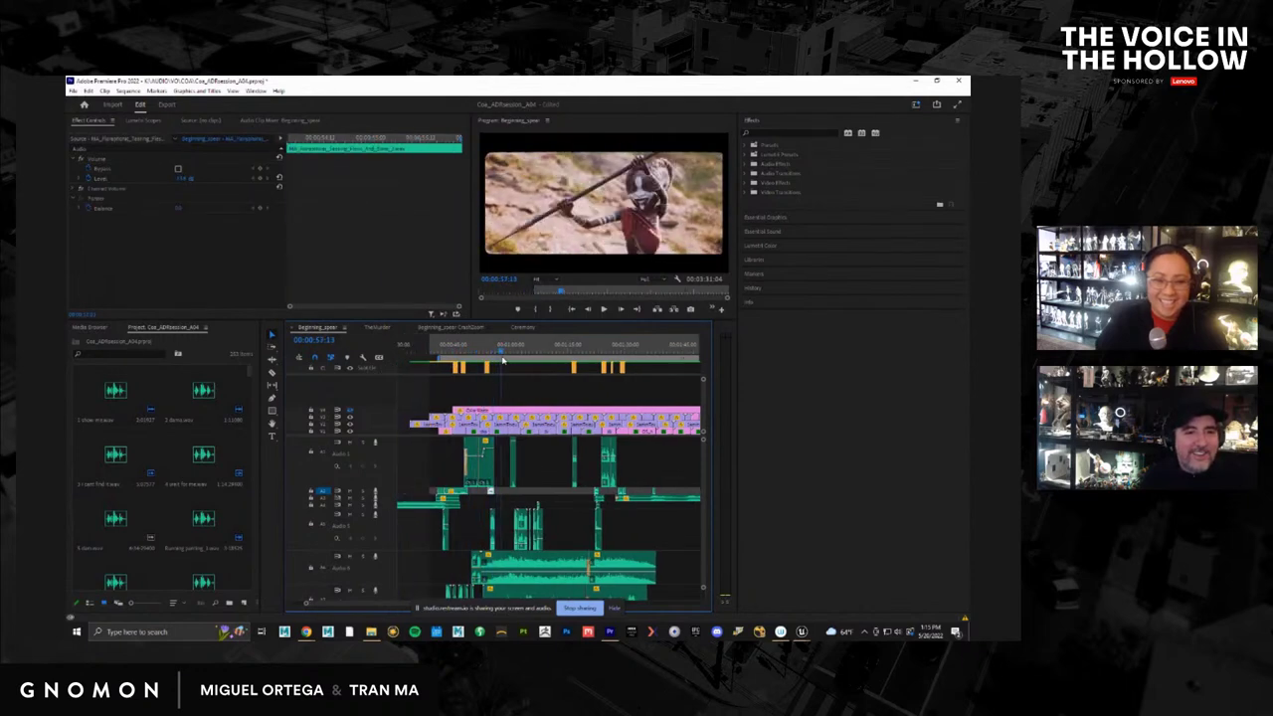
pyautogui.hotkey('ctrl', '`')
pyautogui.press('space')
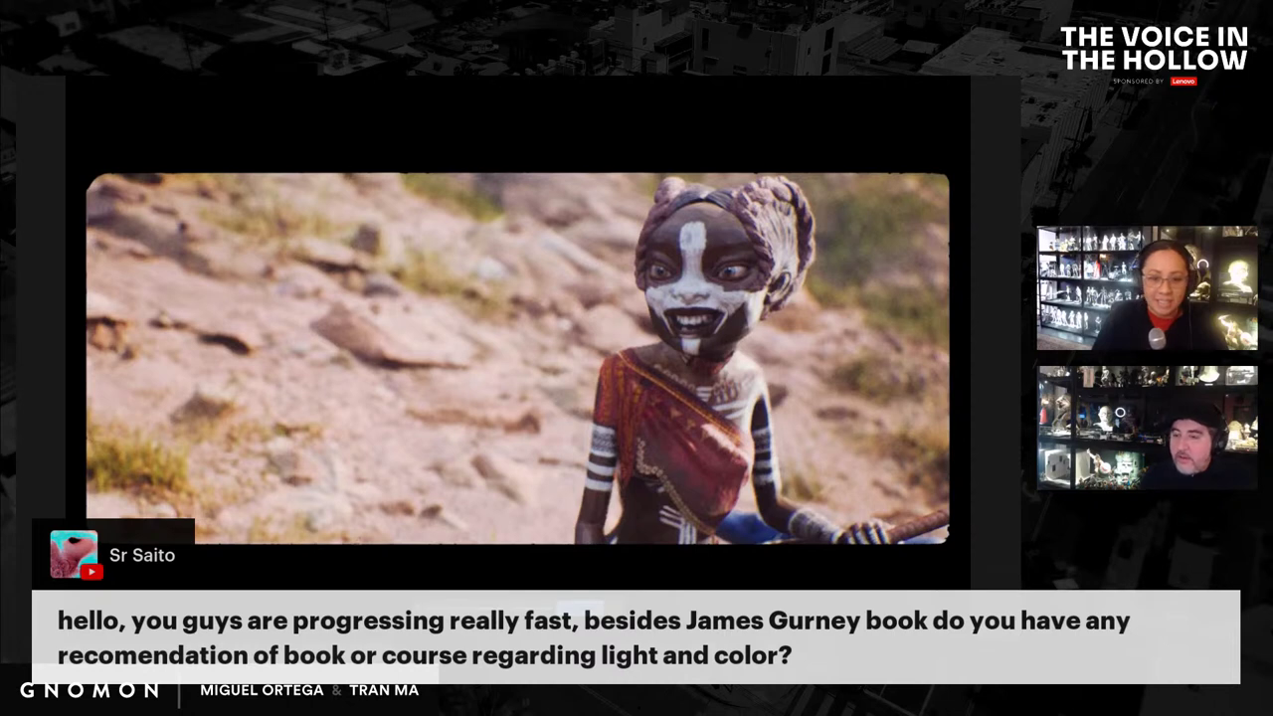
pyautogui.press('Escape')
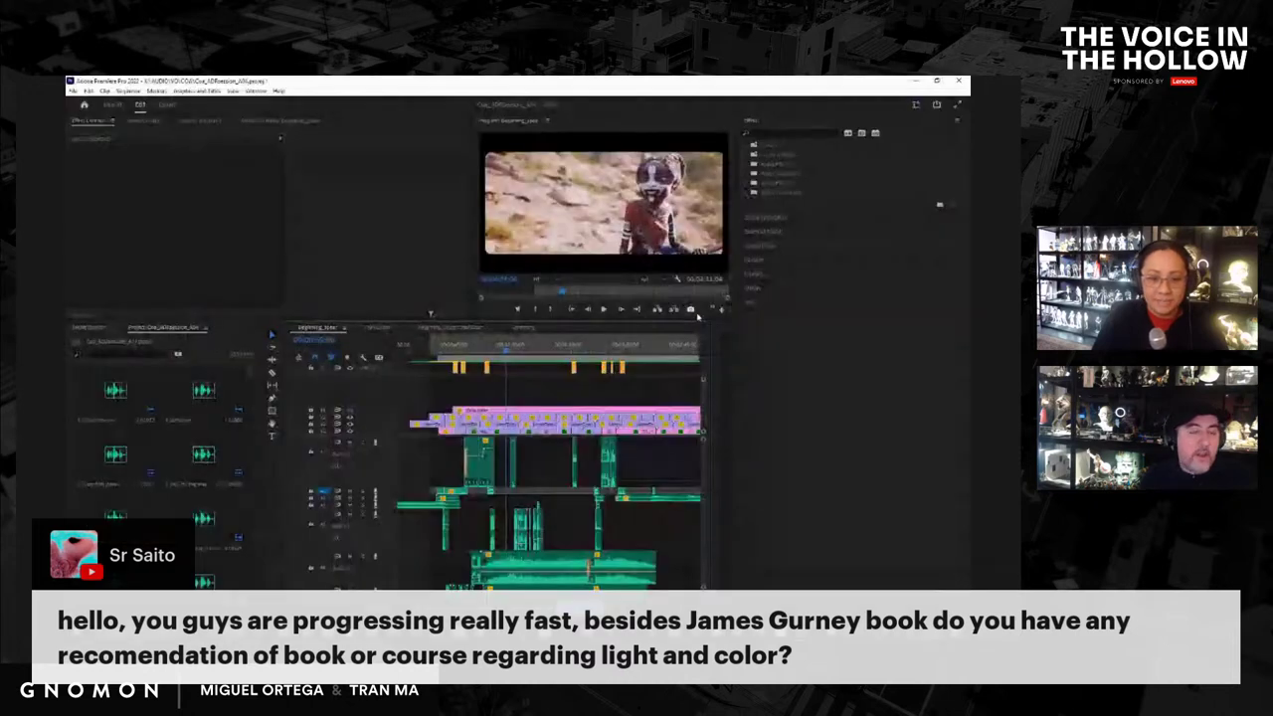
# Return to the Ceremony sequence and scrub to the shot of the girl facing the red-robed figure at about 29 seconds
pyautogui.click(525, 330)
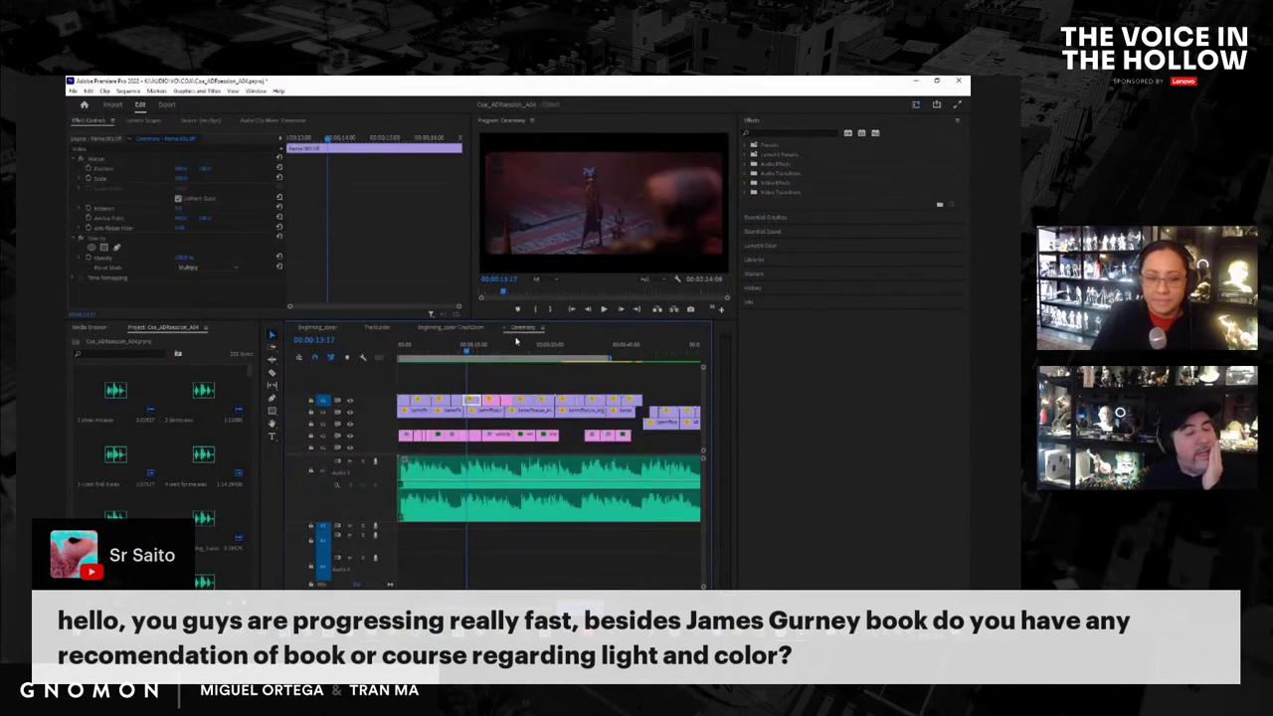
pyautogui.click(459, 331)
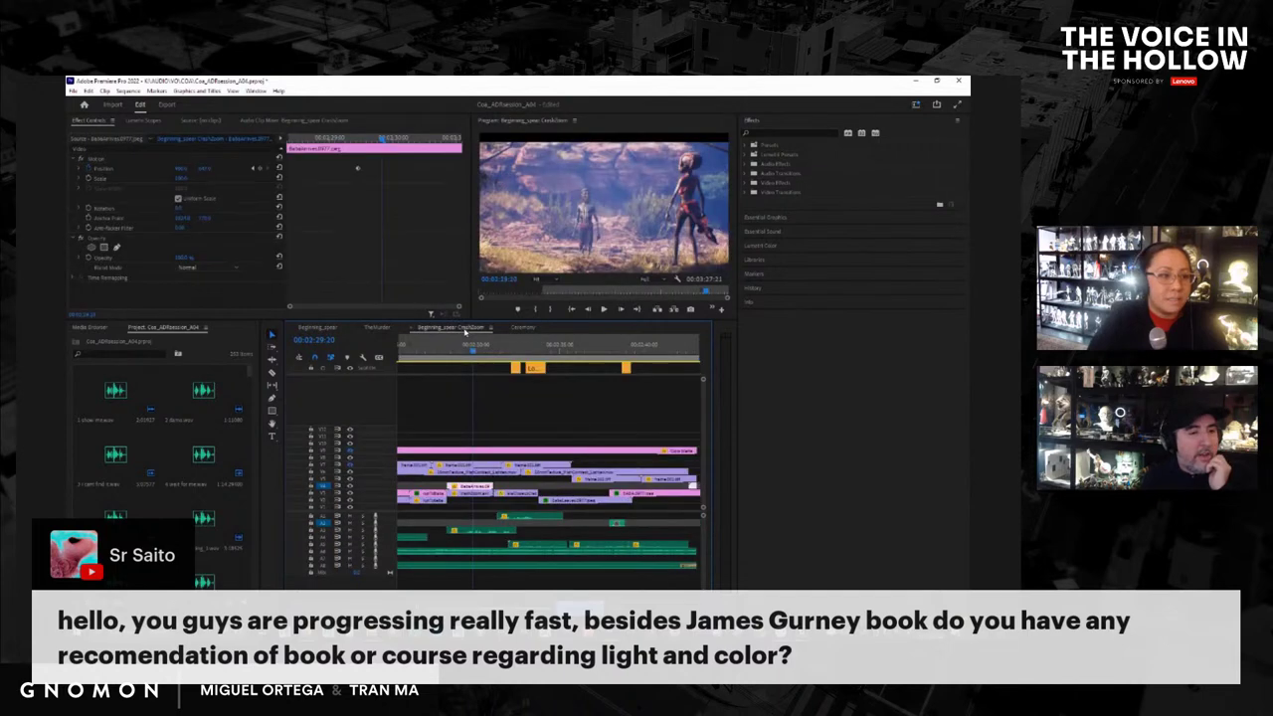
pyautogui.click(528, 328)
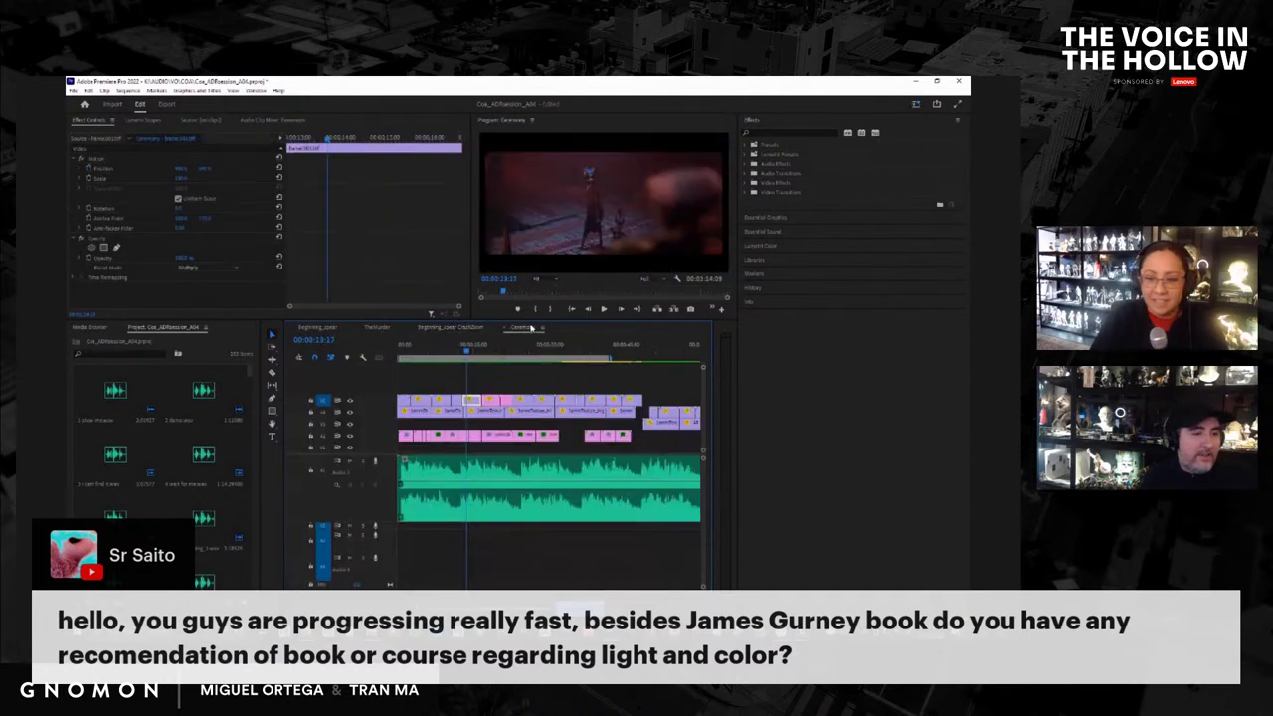
pyautogui.moveTo(466, 359); pyautogui.dragTo(560, 363)
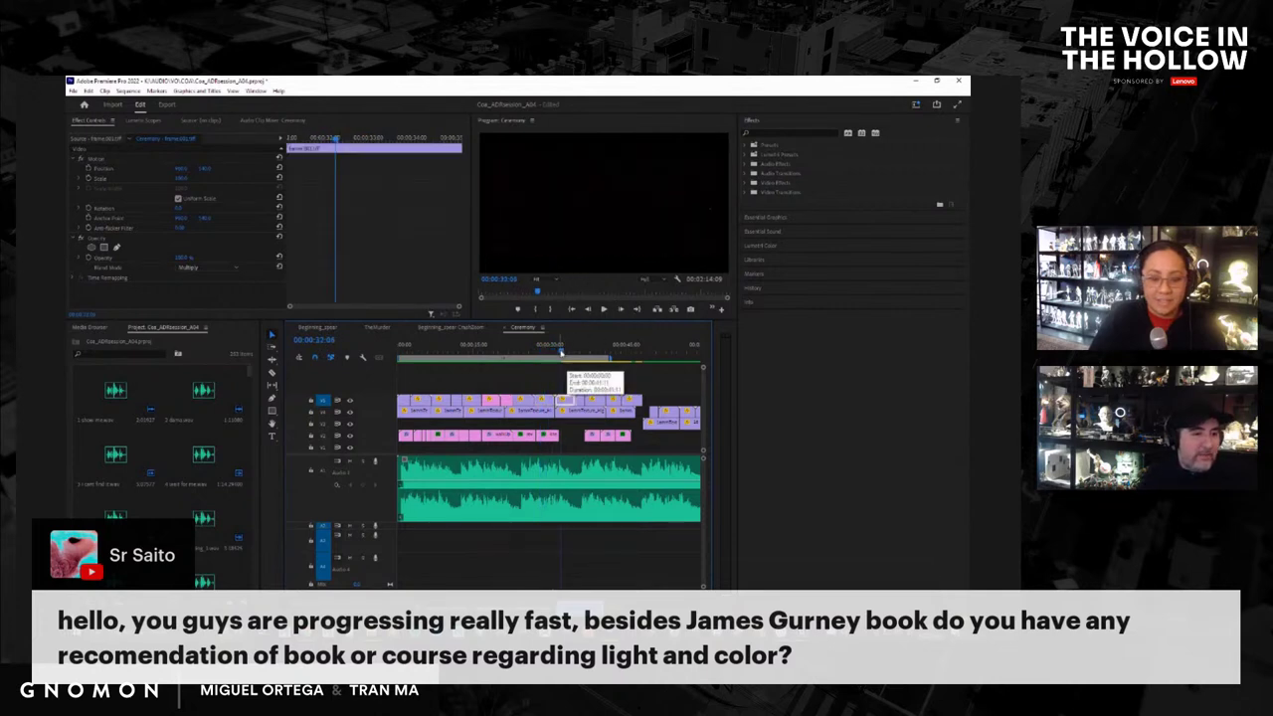
pyautogui.moveTo(560, 360)
pyautogui.mouseDown()
pyautogui.moveTo(572, 353)
pyautogui.moveTo(544, 353)
pyautogui.mouseUp()
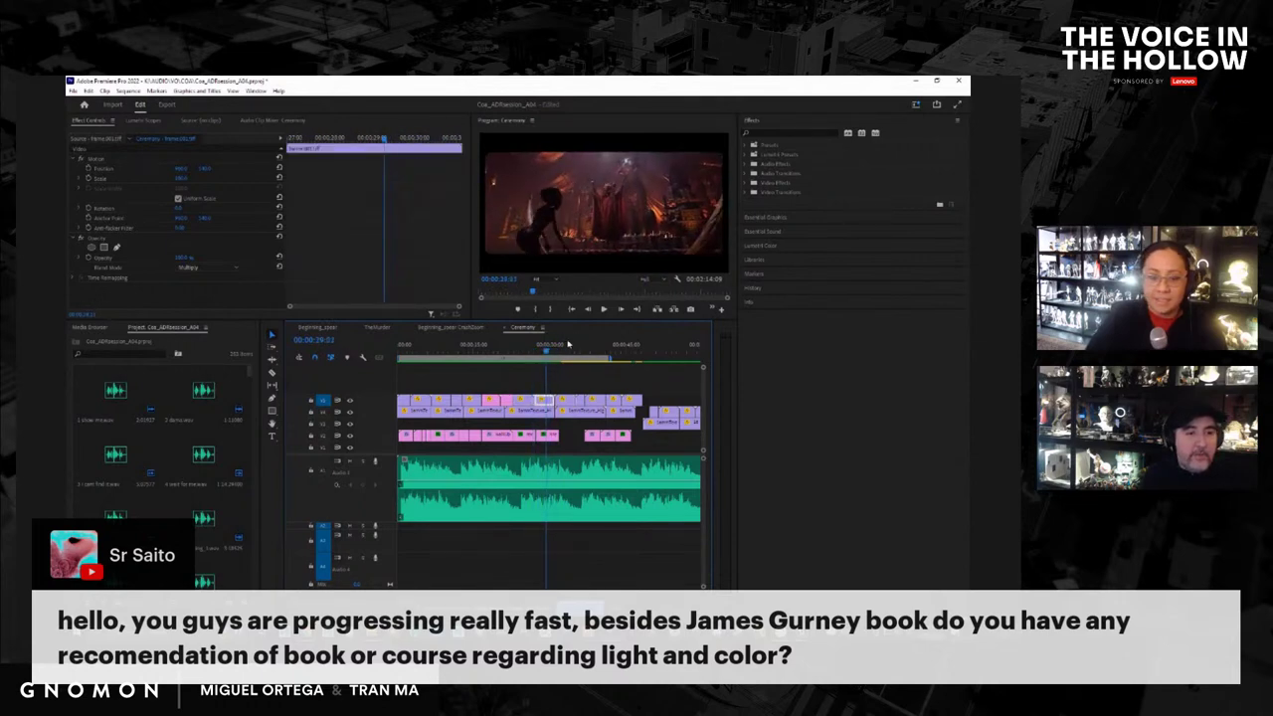
# Switch to Unreal Editor and turn off Allow Cinematic Control for the unlit perspective viewport
pyautogui.click(786, 634)
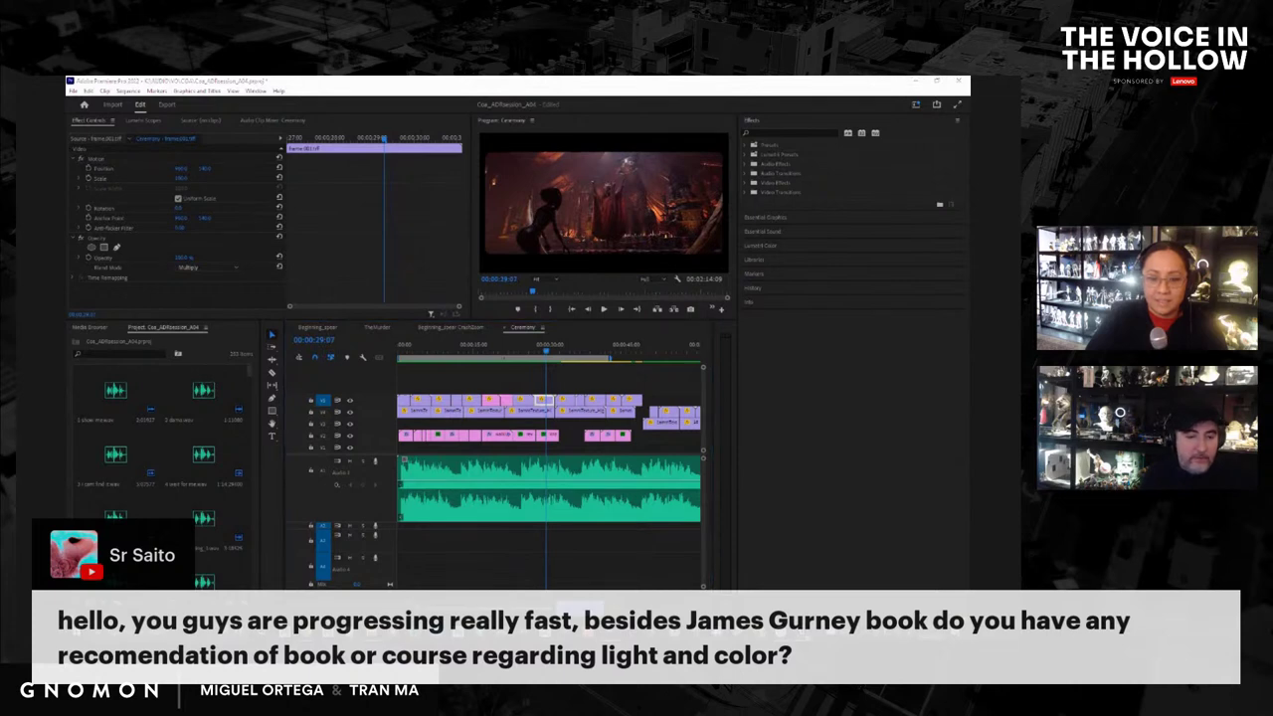
pyautogui.click(698, 604)
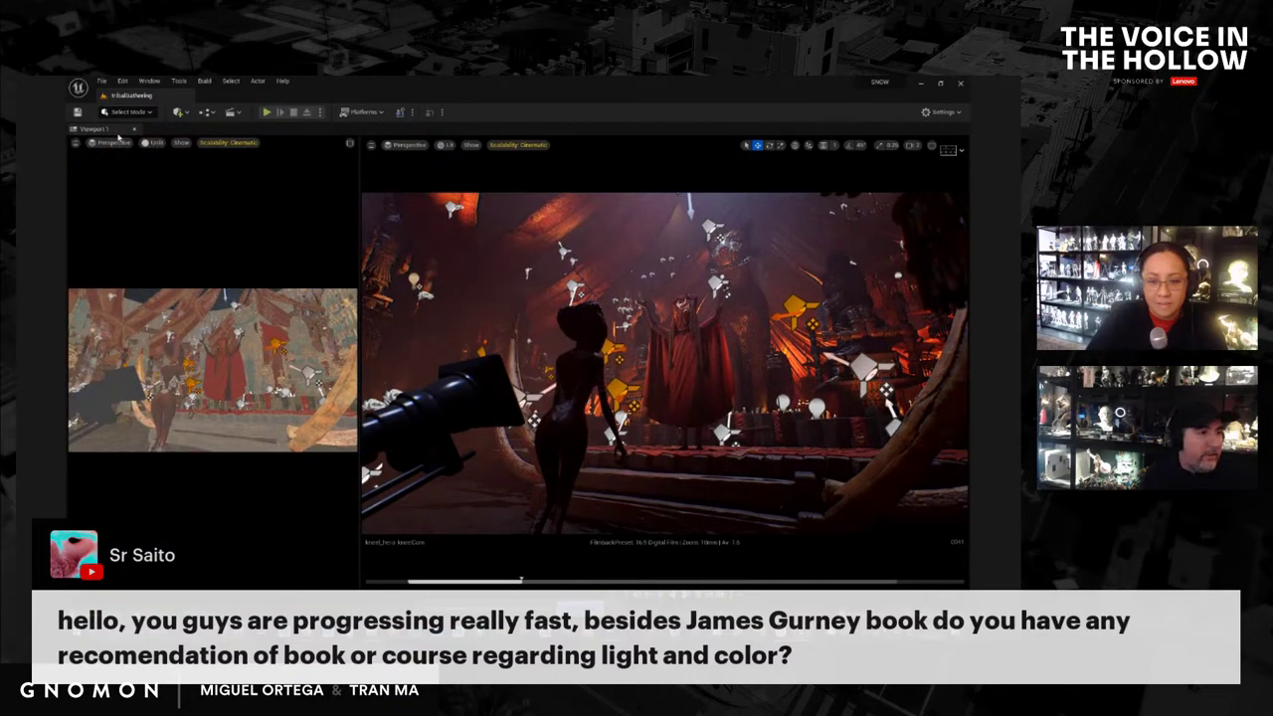
pyautogui.click(75, 142)
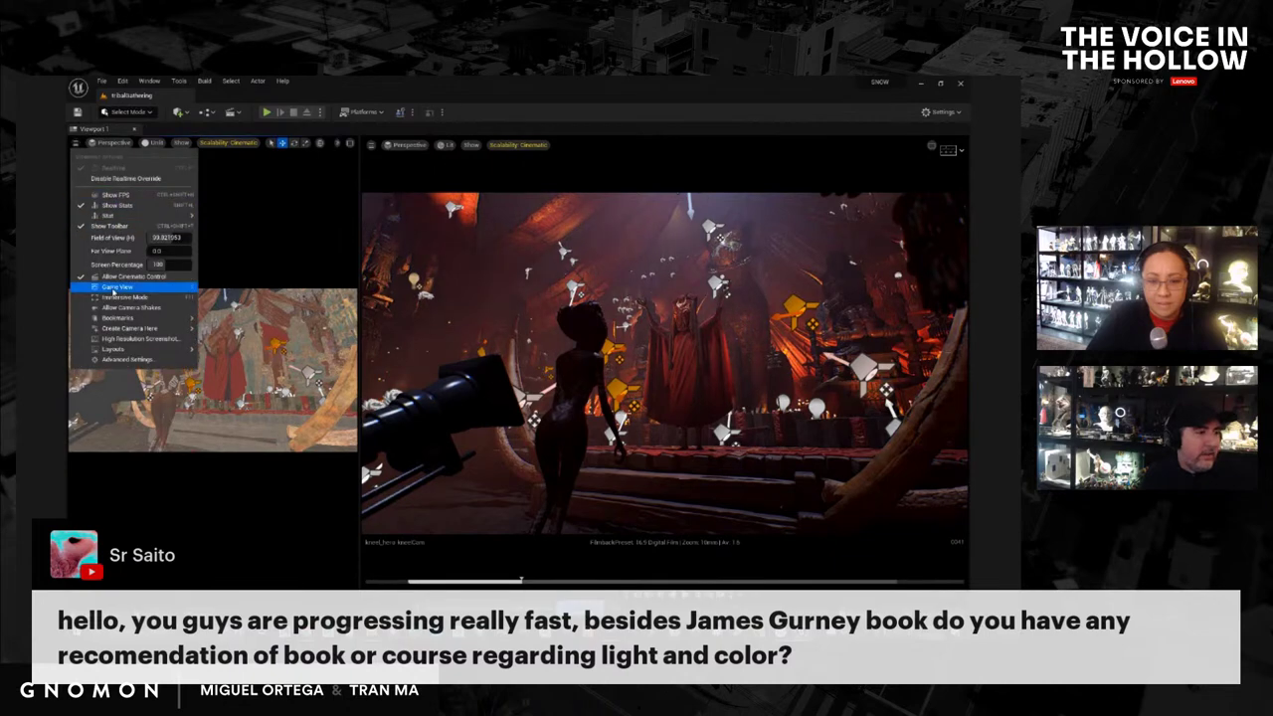
pyautogui.click(124, 276)
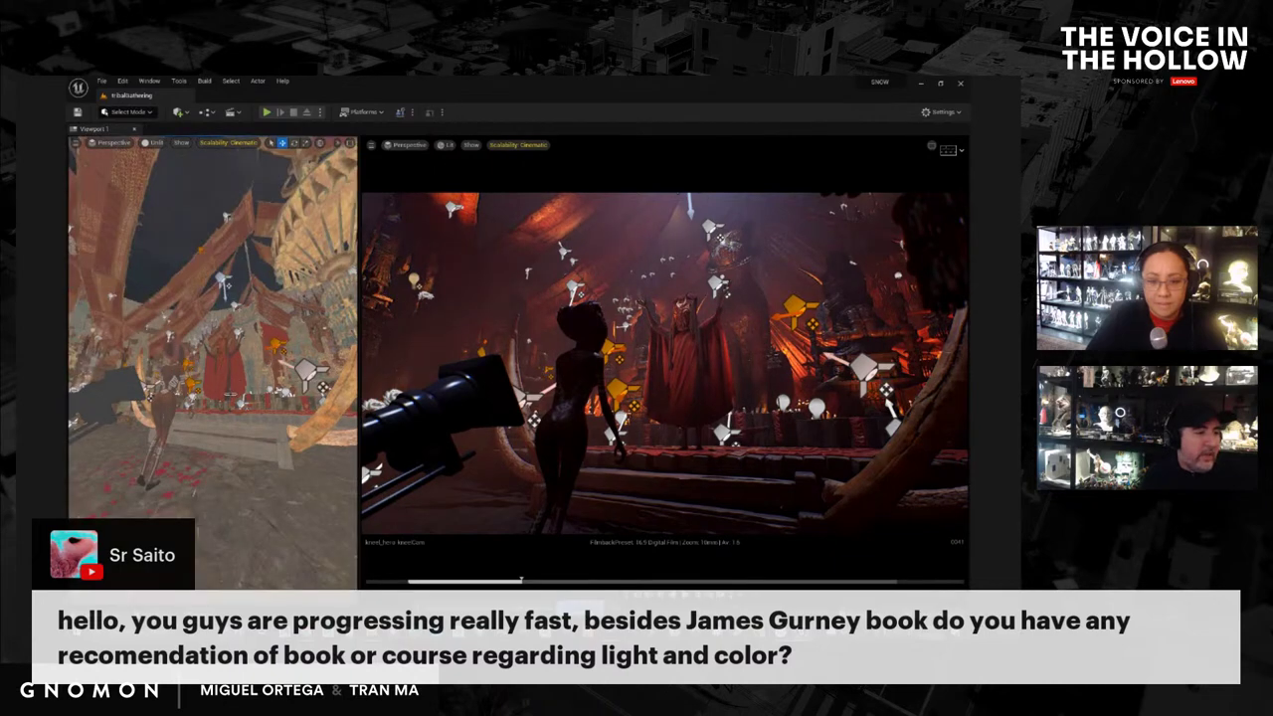
# Fly through the ceremony set in the unlit viewport to examine the tent, crowd and wooden structures
pyautogui.keyDown('alt'); pyautogui.moveTo(266, 364); pyautogui.dragTo(252, 450); pyautogui.keyUp('alt')
pyautogui.moveTo(271, 304); pyautogui.dragTo(279, 288, button='right')
pyautogui.moveTo(213, 350); pyautogui.dragTo(259, 340, button='right')
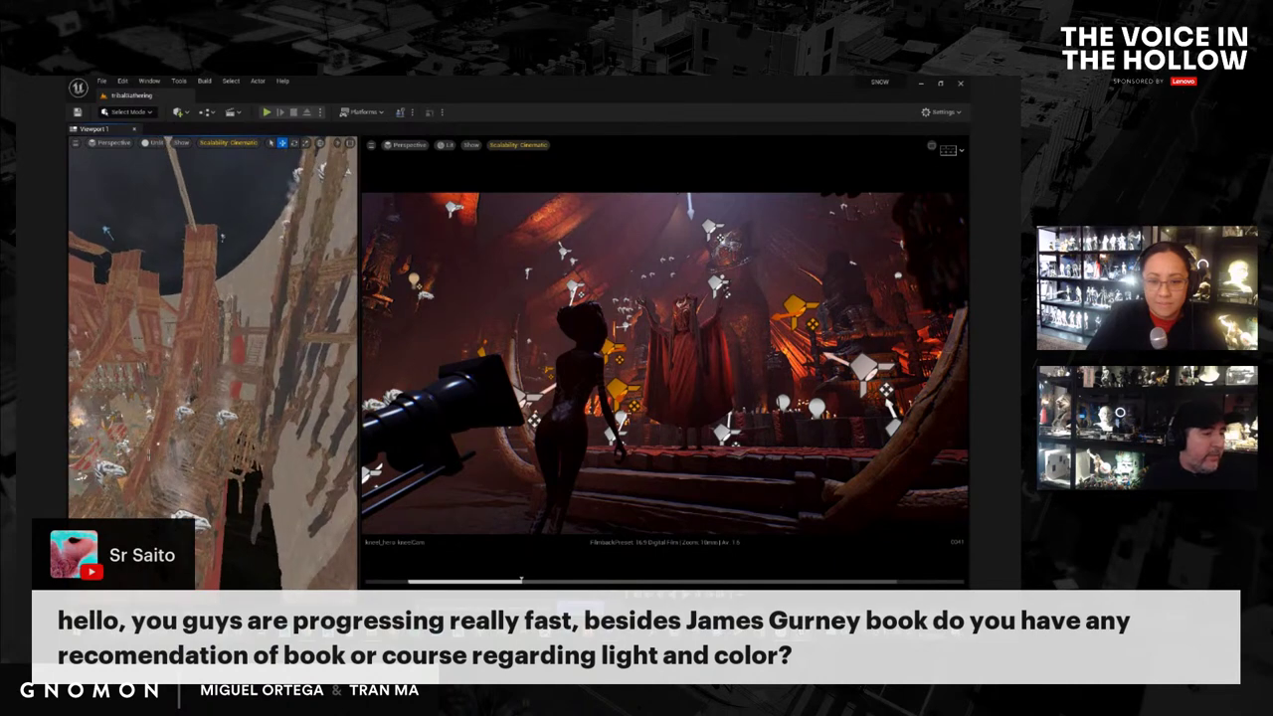
pyautogui.moveTo(288, 422); pyautogui.dragTo(129, 457, button='right')
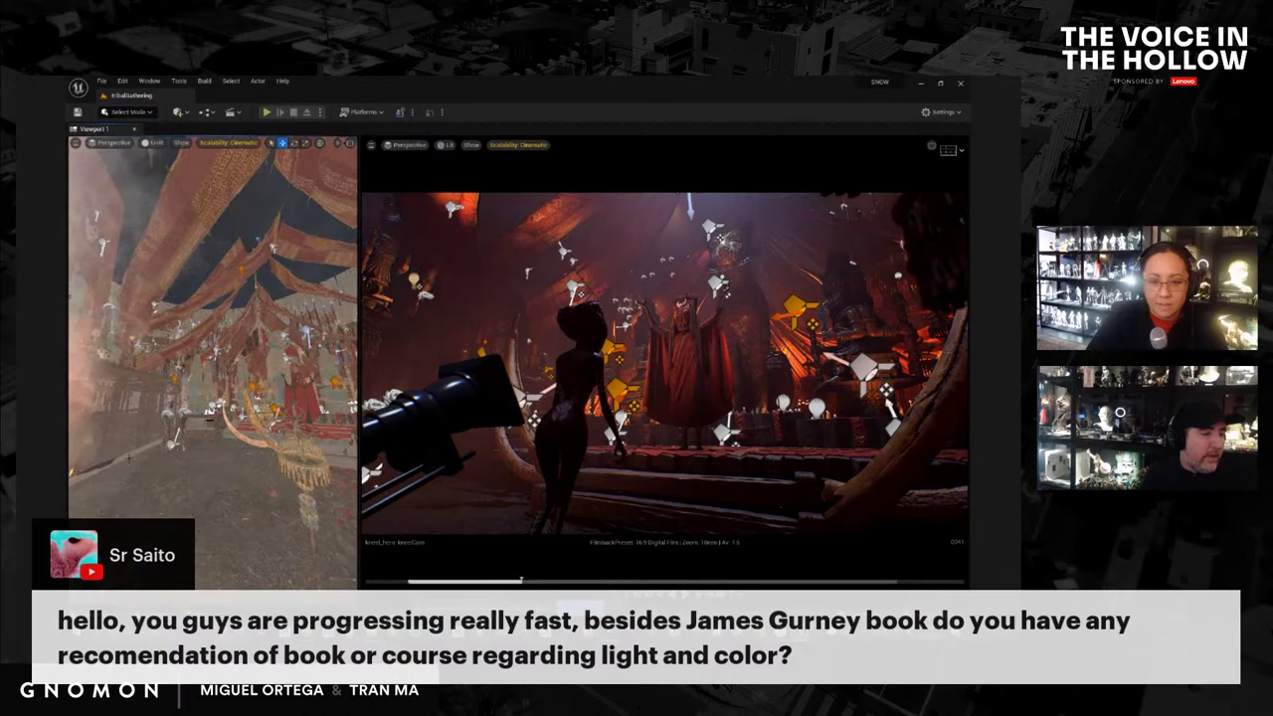
pyautogui.moveTo(215, 454)
pyautogui.mouseDown(button='right')
pyautogui.moveTo(208, 419)
pyautogui.moveTo(211, 429)
pyautogui.mouseUp(button='right')
pyautogui.press('w')
pyautogui.moveTo(208, 432); pyautogui.dragTo(202, 429, button='right')
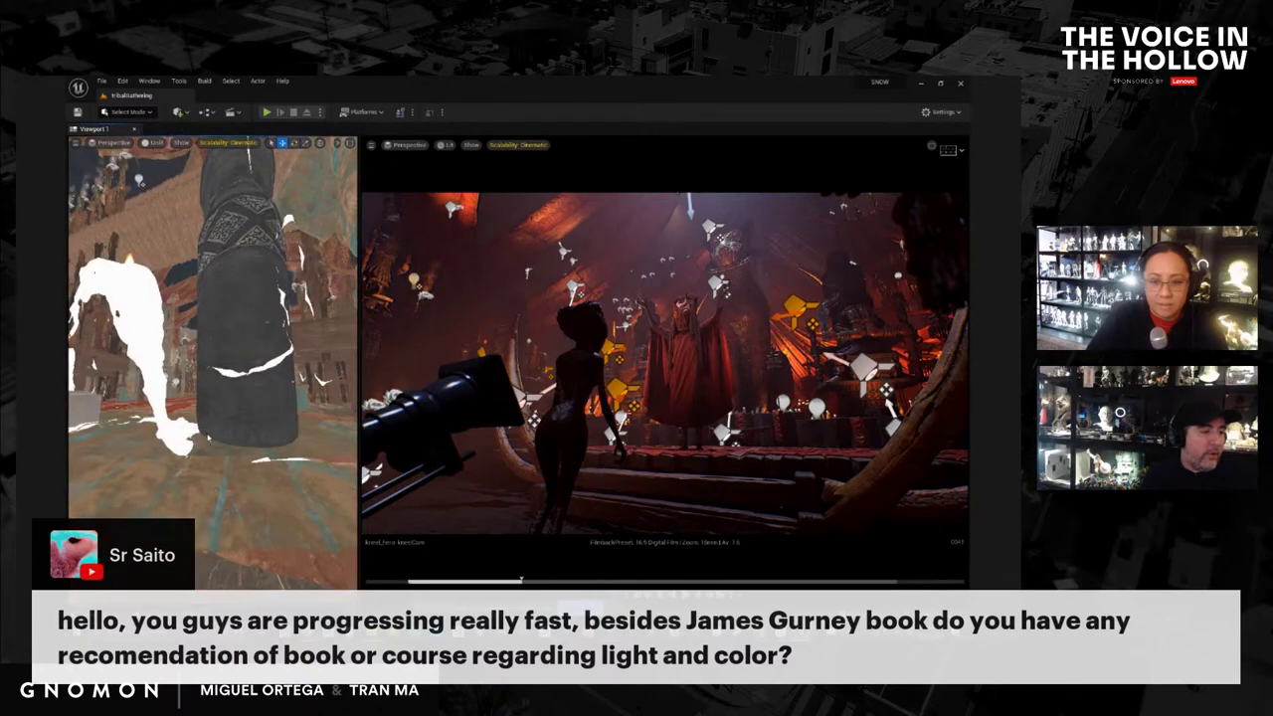
pyautogui.scroll(8, 203, 429)
pyautogui.scroll(-5, 191, 444)
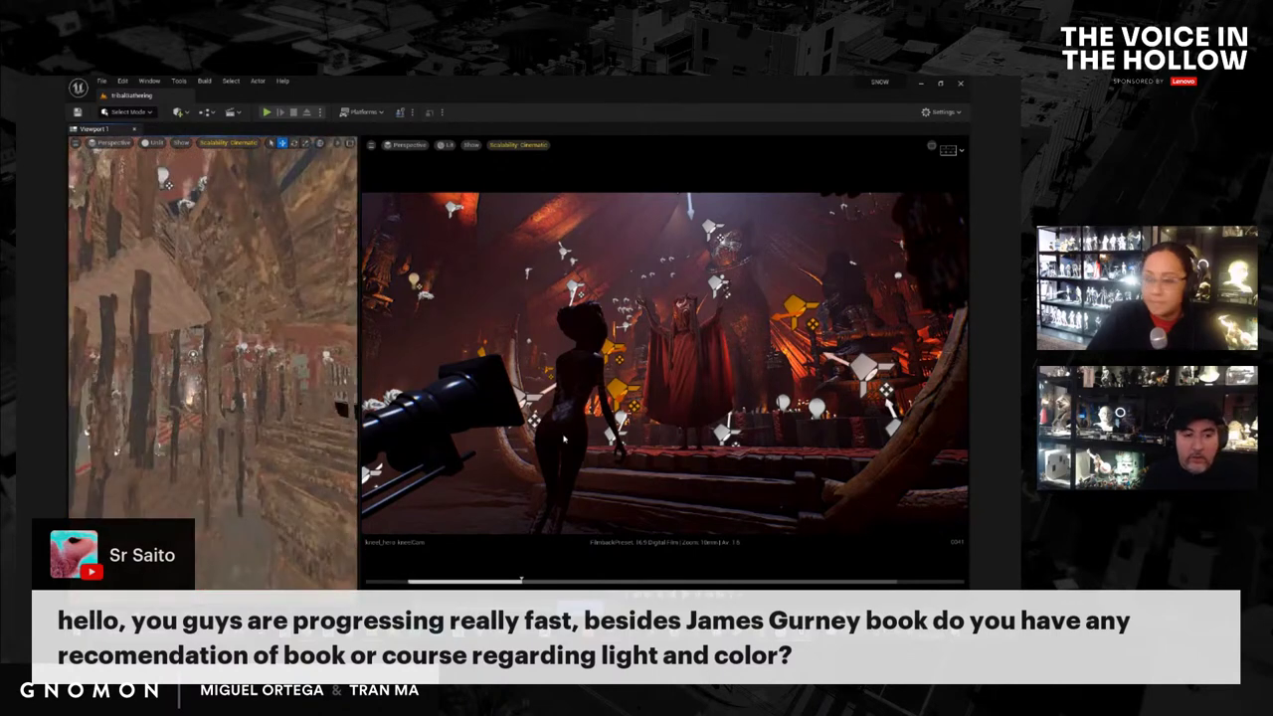
# Select the girl in the shot view and open the kneel_hero sequence from the Ceremony folder
pyautogui.click(603, 390)
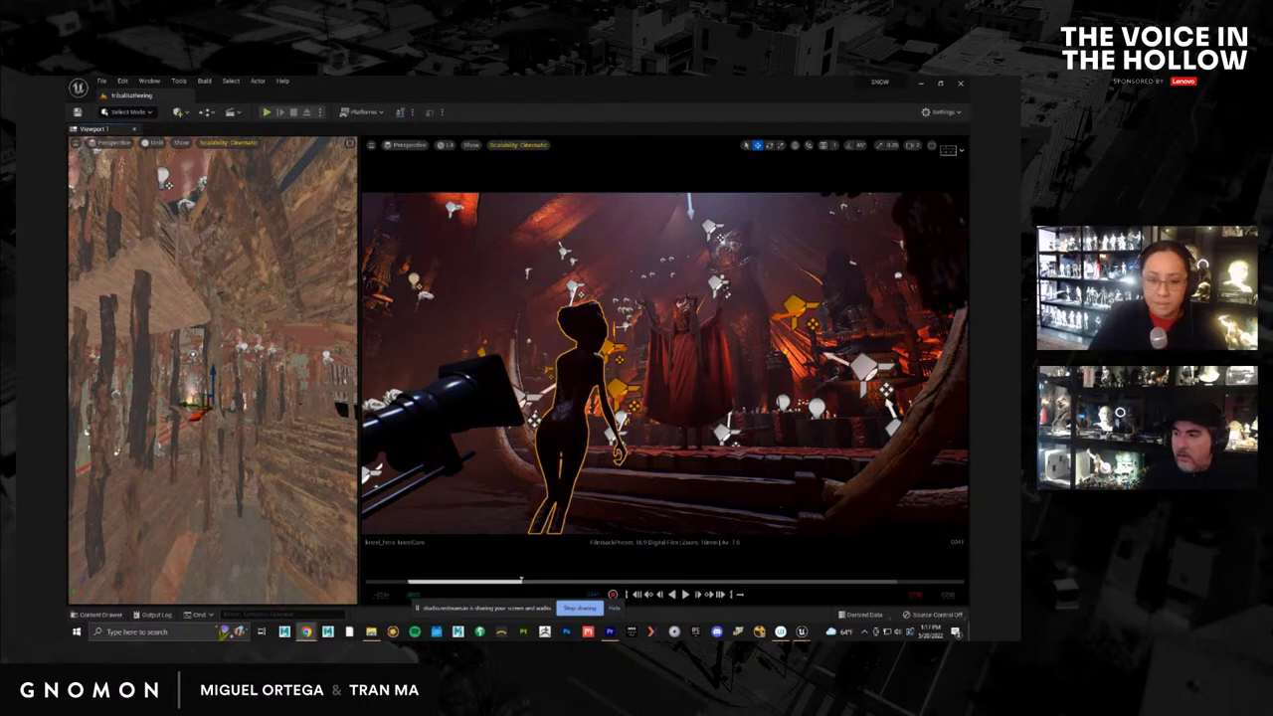
pyautogui.click(99, 615)
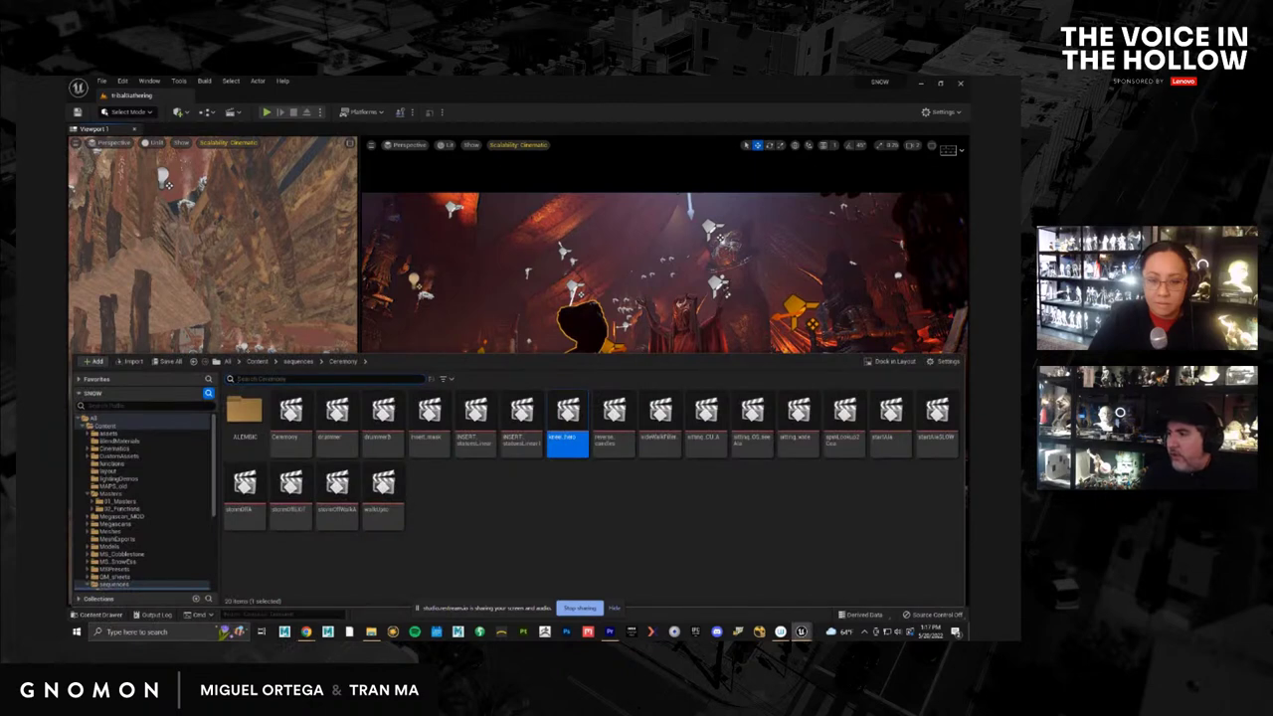
pyautogui.doubleClick(568, 426)
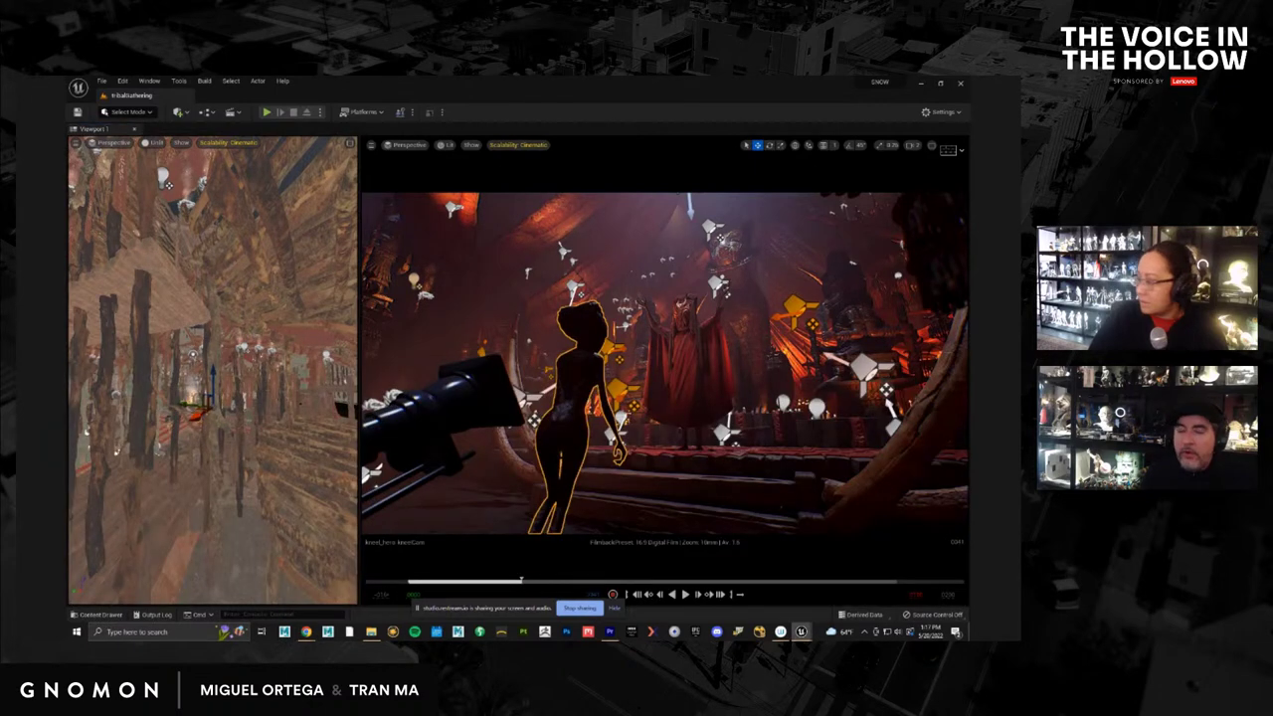
# Browse the kneel Alembic folder in a separate Content Browser window and float that window over the viewports
pyautogui.moveTo(493, 208); pyautogui.dragTo(512, 199)
pyautogui.click(711, 201)
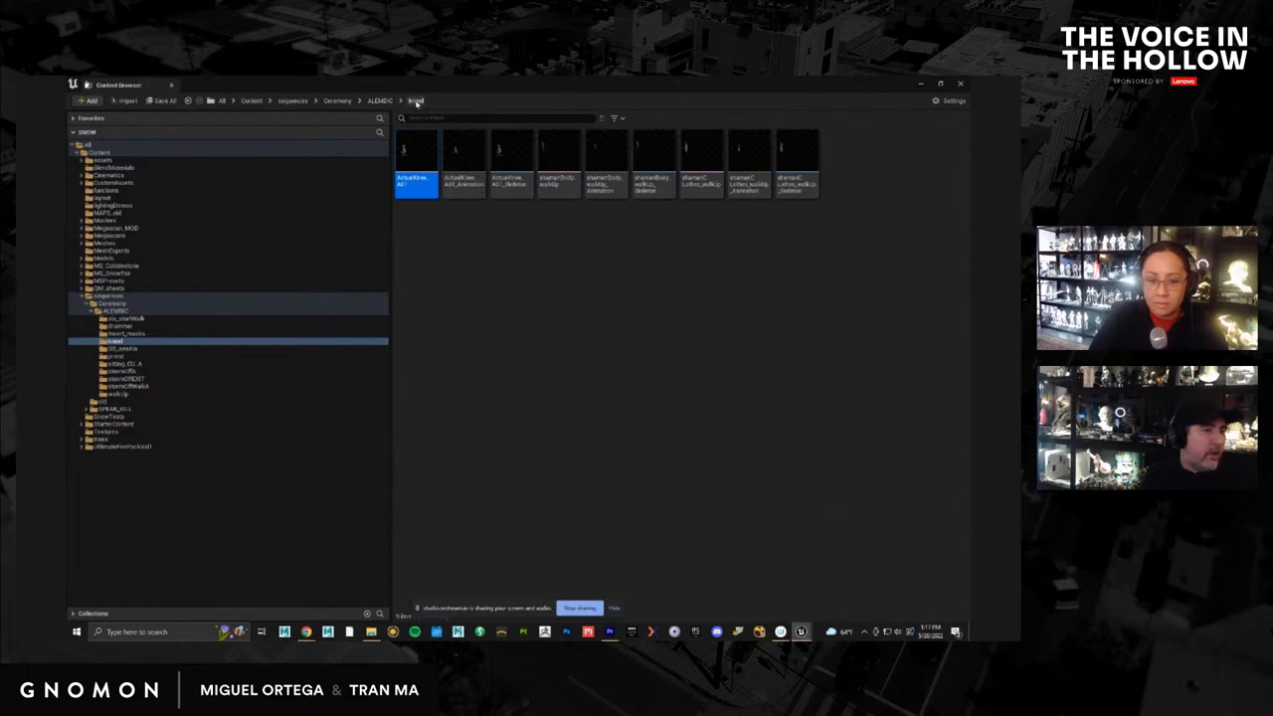
pyautogui.rightClick(523, 287)
pyautogui.click(463, 267)
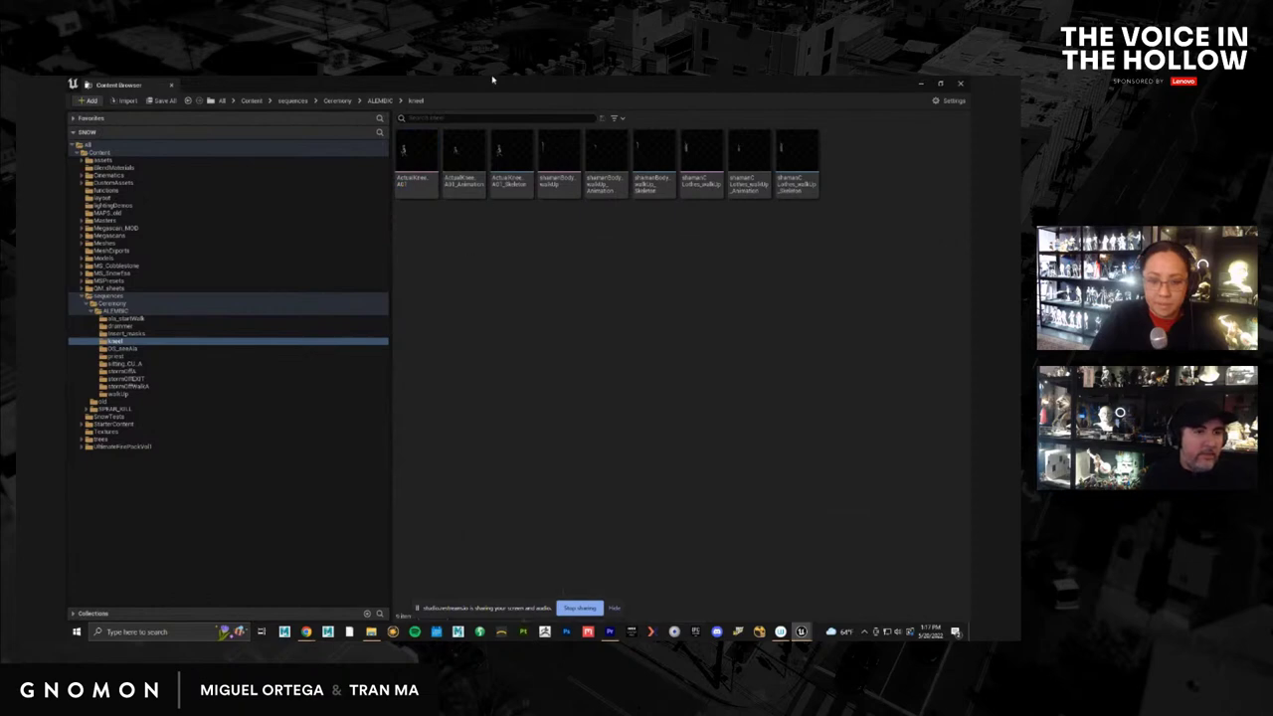
pyautogui.click(939, 84)
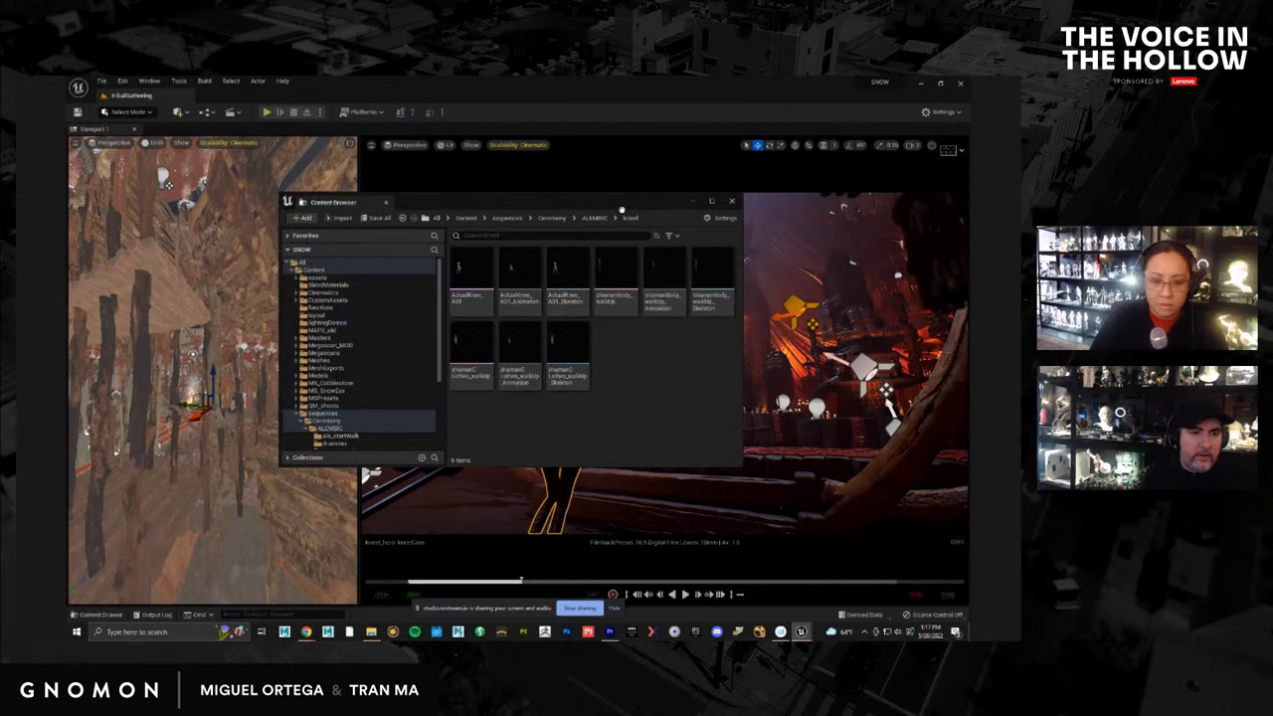
pyautogui.moveTo(579, 204); pyautogui.dragTo(969, 289)
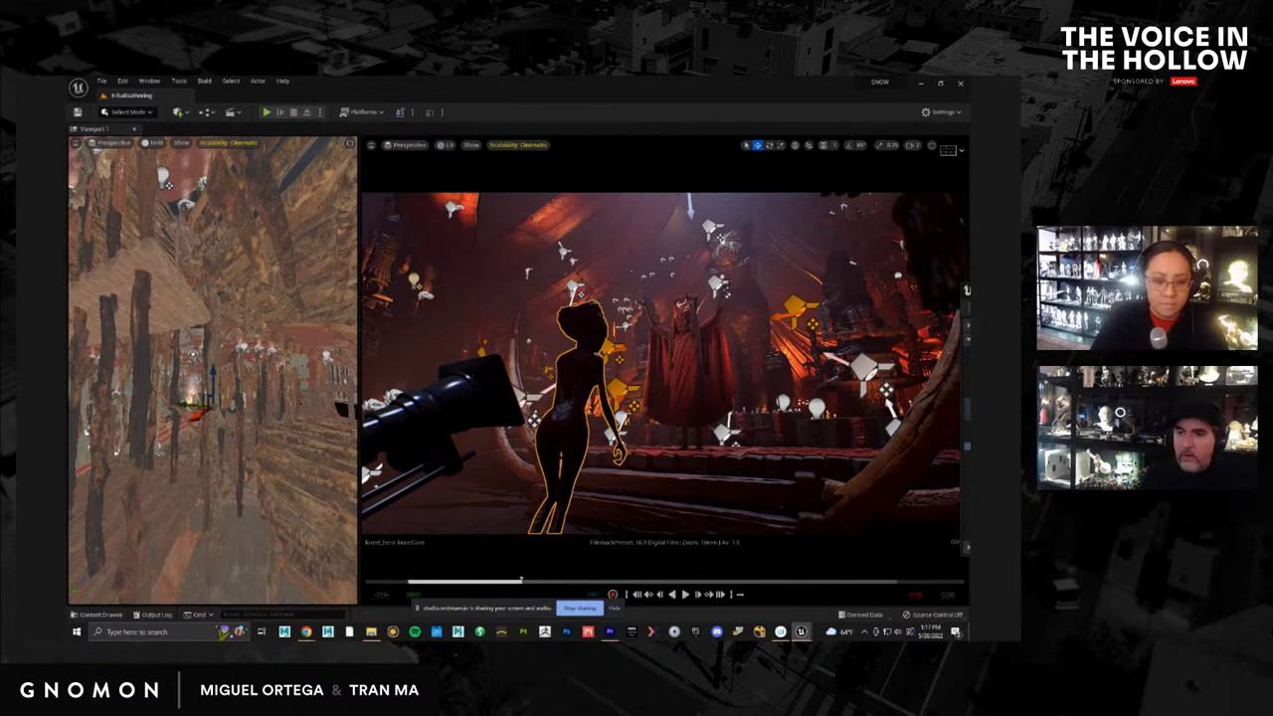
pyautogui.moveTo(969, 289); pyautogui.dragTo(486, 217)
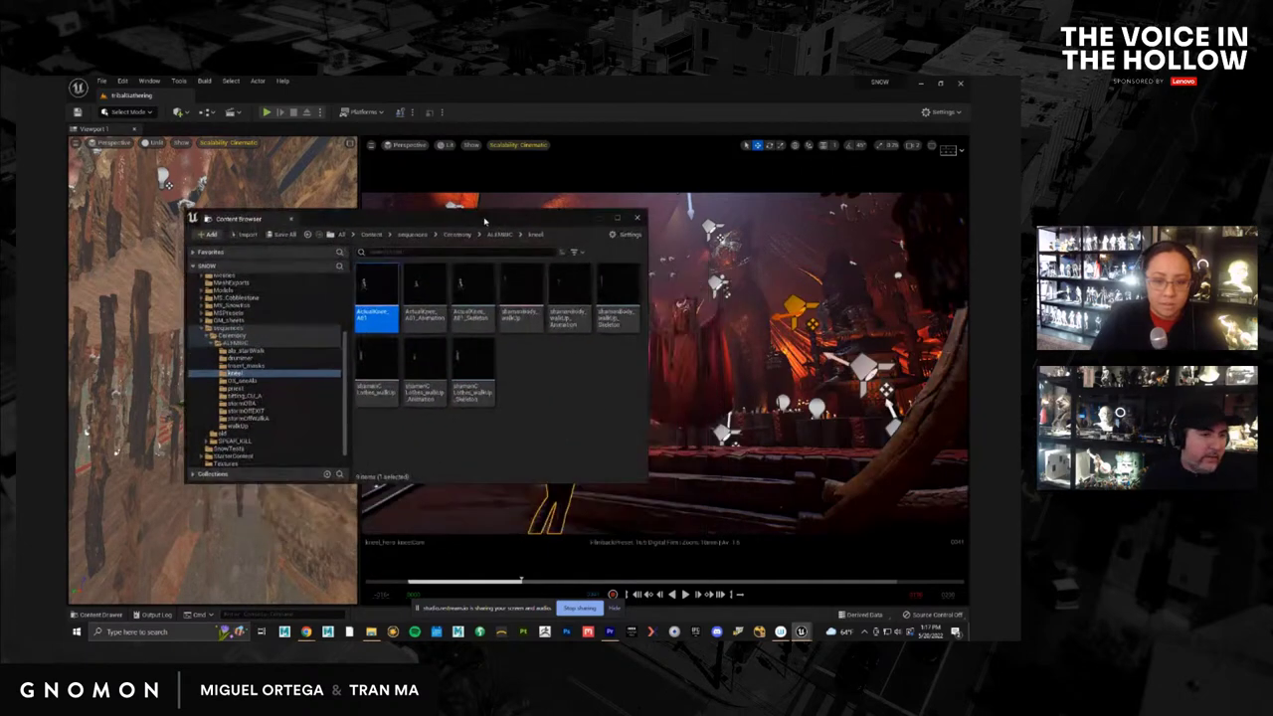
# Reimport ActualKnee_A01 with the new file ala_kneelHero_body_496-827.abc from alembics\ceremony_2\kneelHero on the USB drive
pyautogui.rightClick(379, 284)
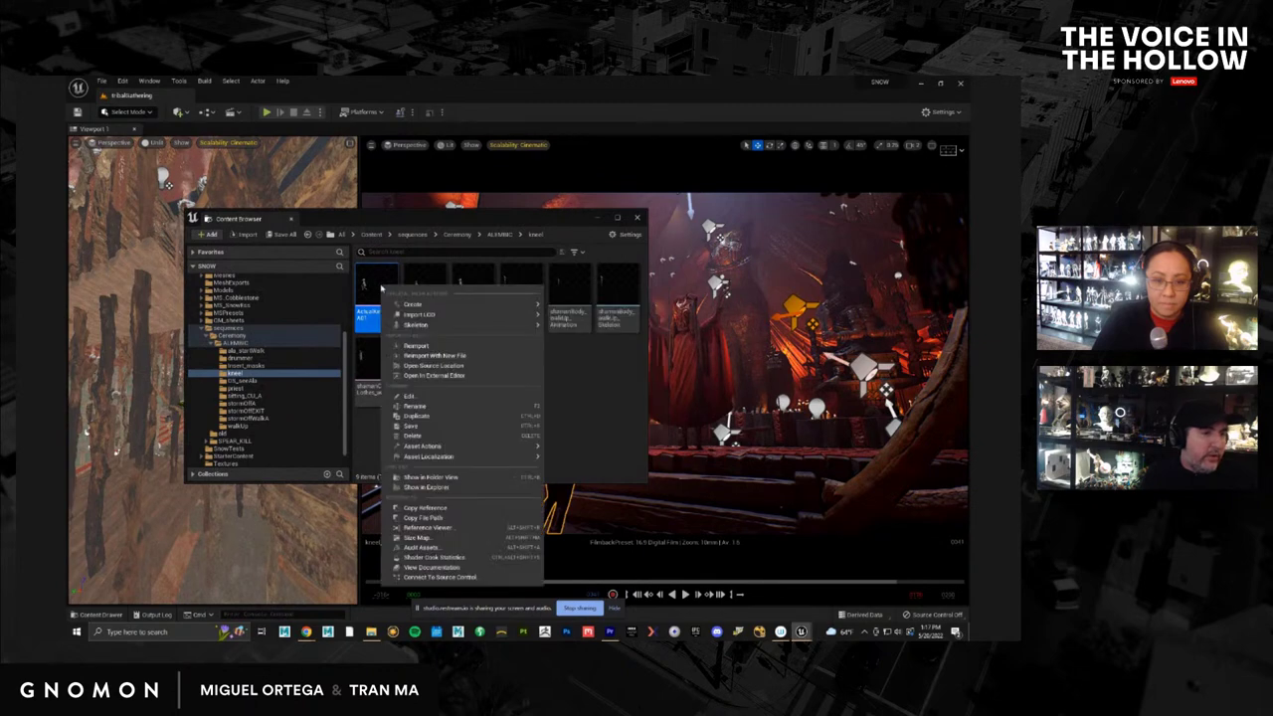
pyautogui.click(449, 356)
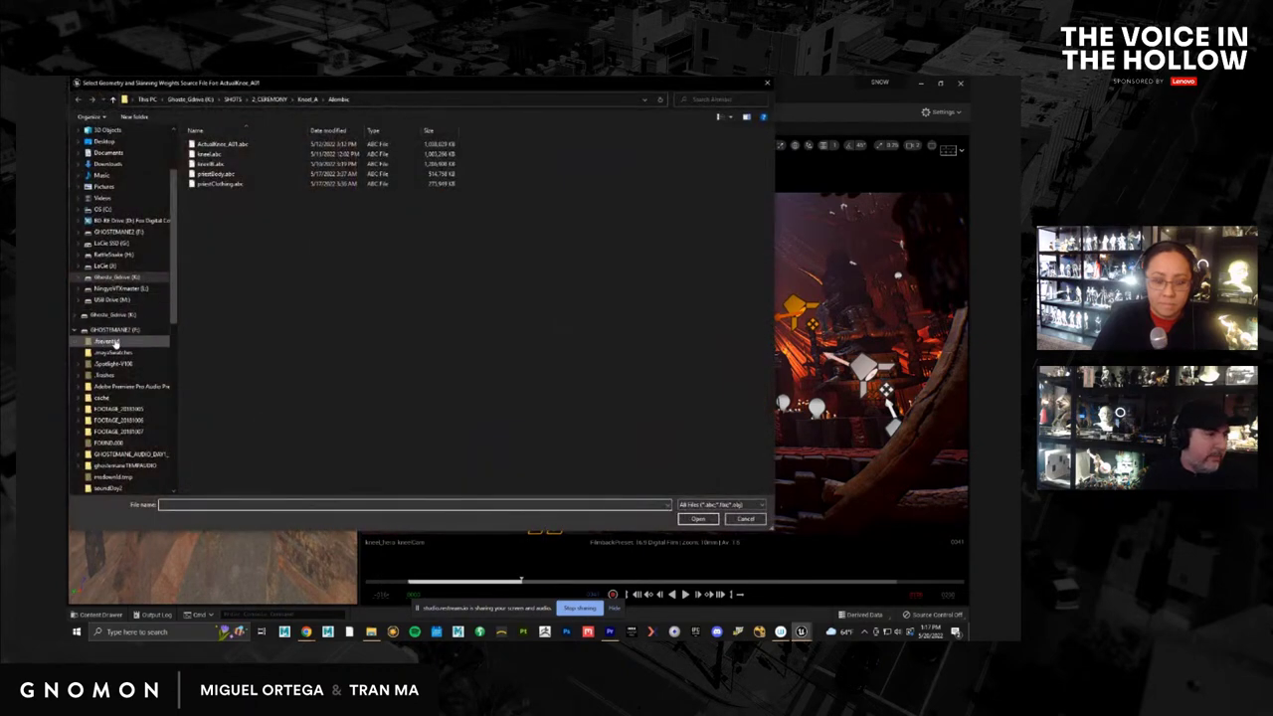
pyautogui.click(112, 298)
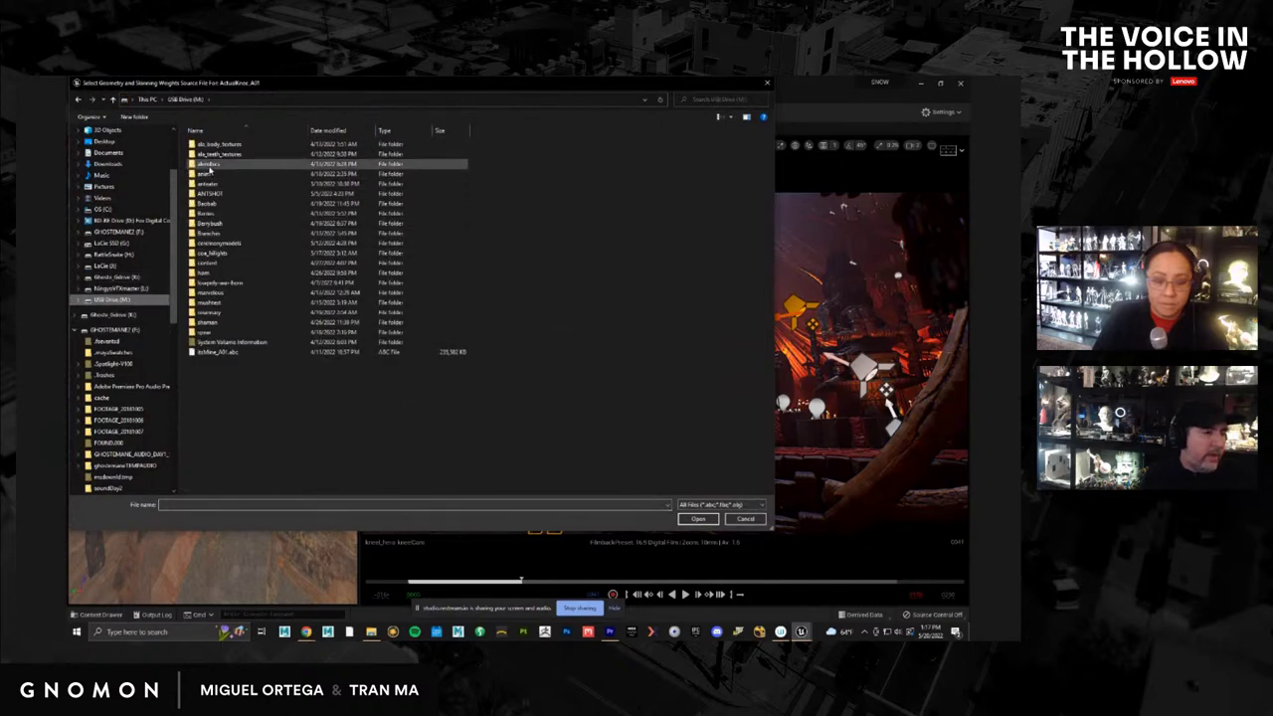
pyautogui.doubleClick(208, 165)
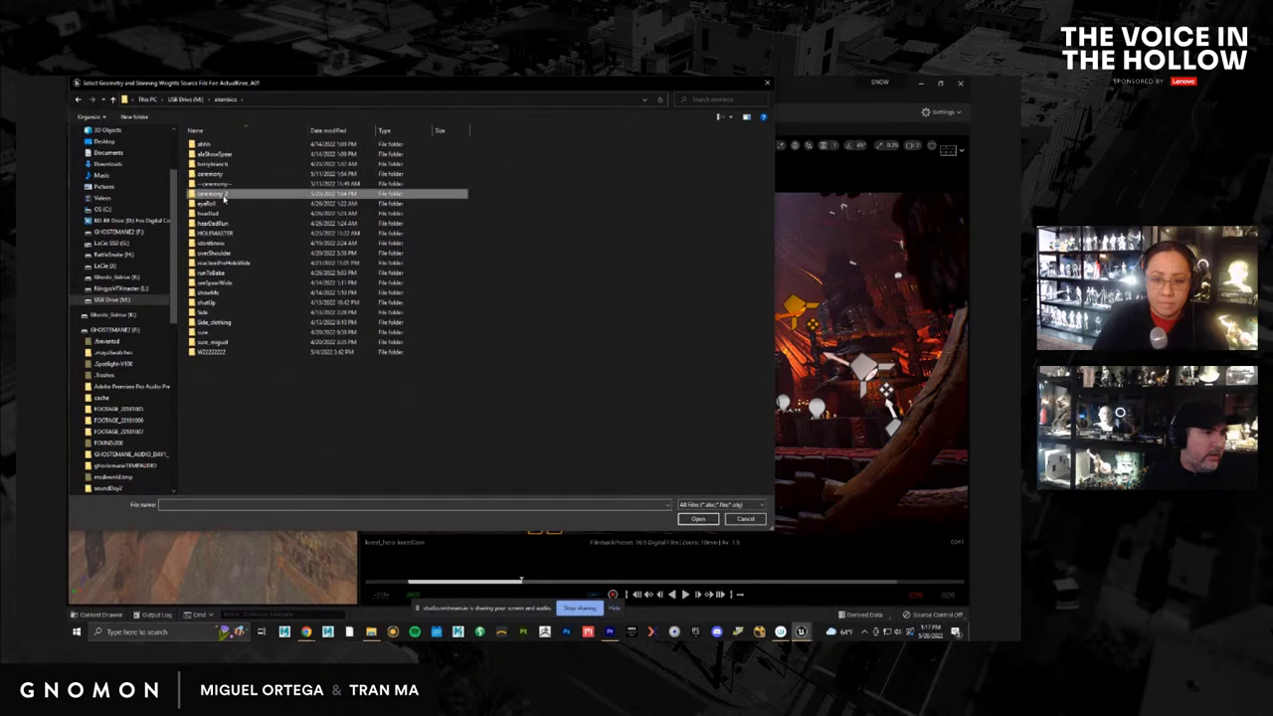
pyautogui.doubleClick(222, 195)
pyautogui.doubleClick(210, 145)
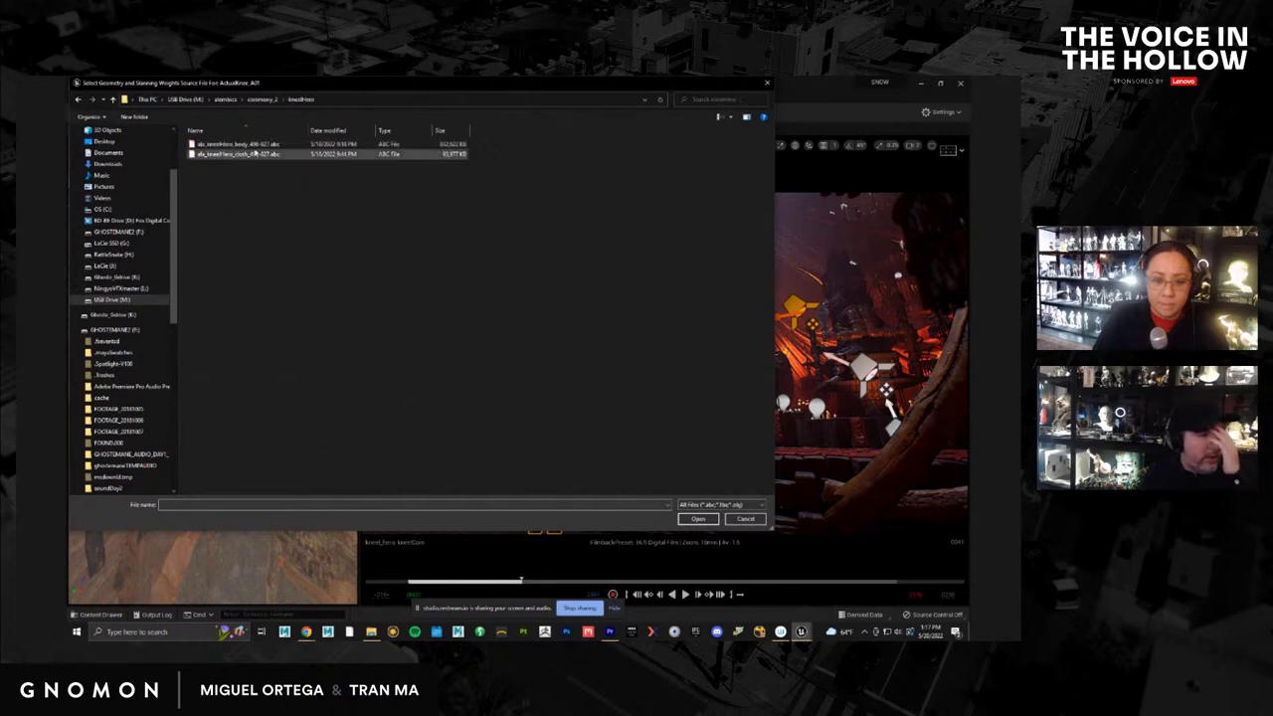
pyautogui.click(232, 145)
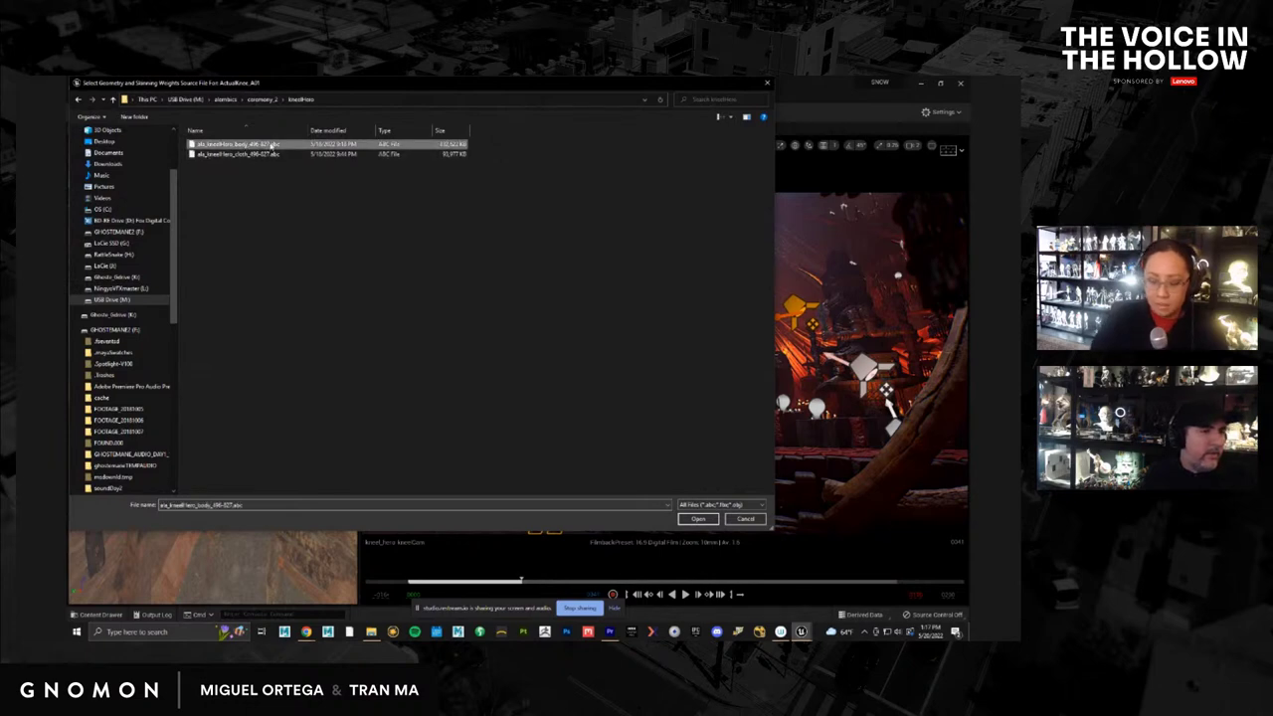
pyautogui.doubleClick(271, 146)
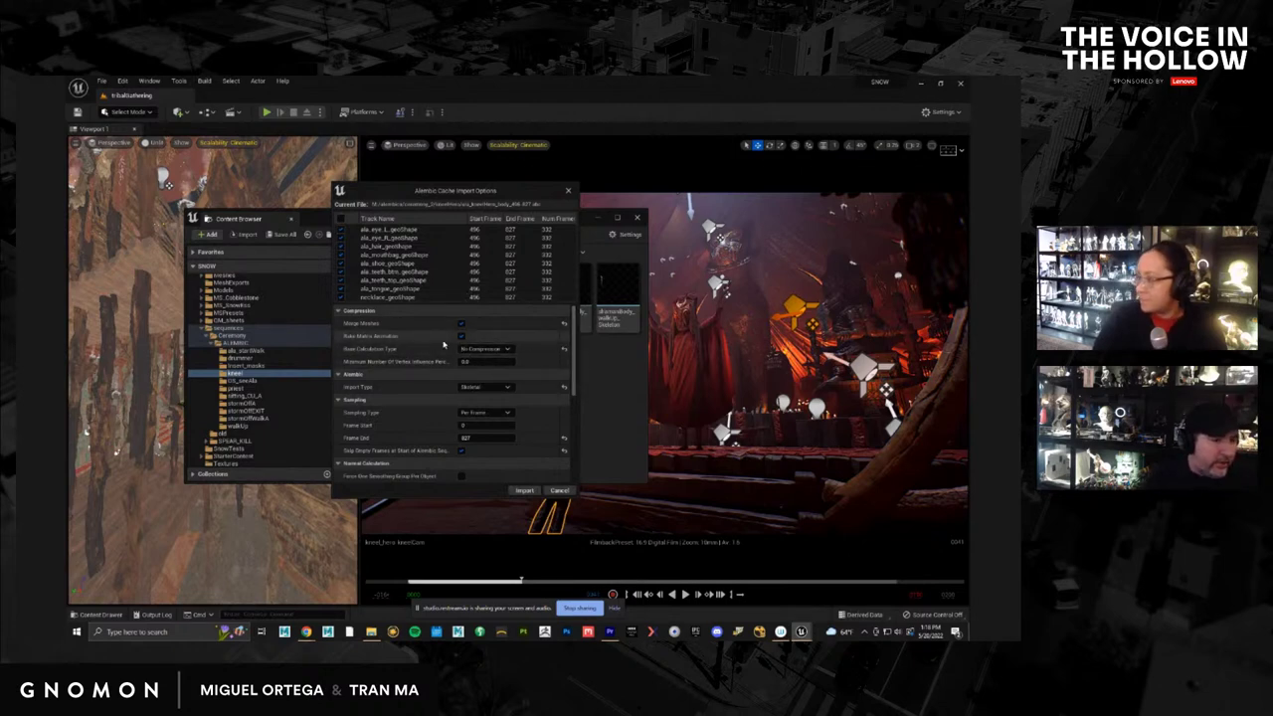
# Import the new cache with Skip Empty Frames at Start of Alembic Sequence and Find Materials enabled, keeping the 90 X conversion rotation
pyautogui.scroll(-2, 556, 350)
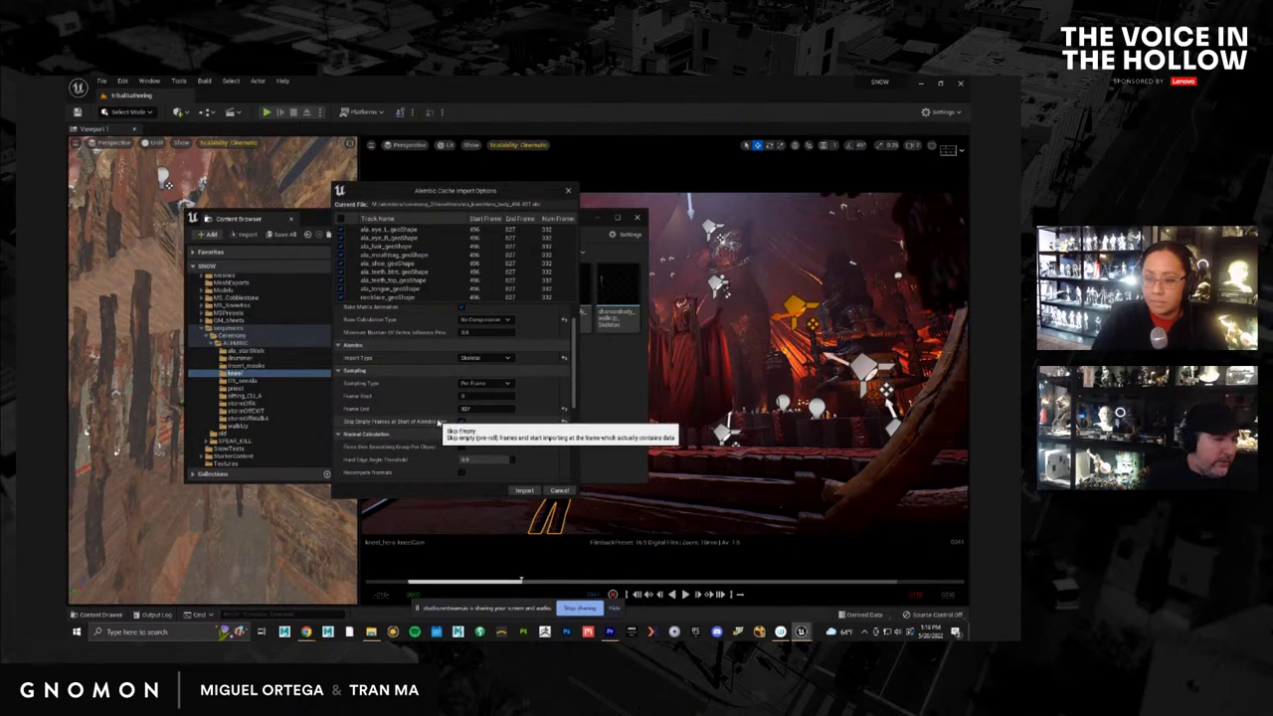
pyautogui.click(462, 423)
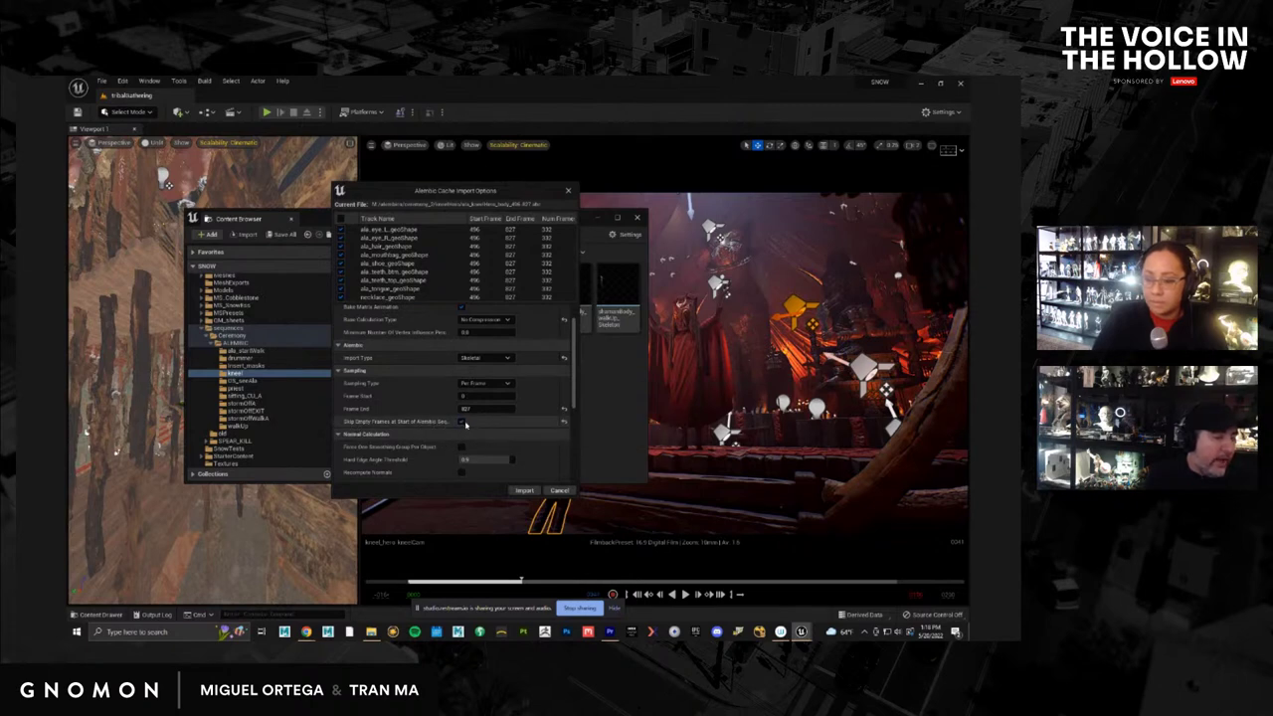
pyautogui.click(463, 424)
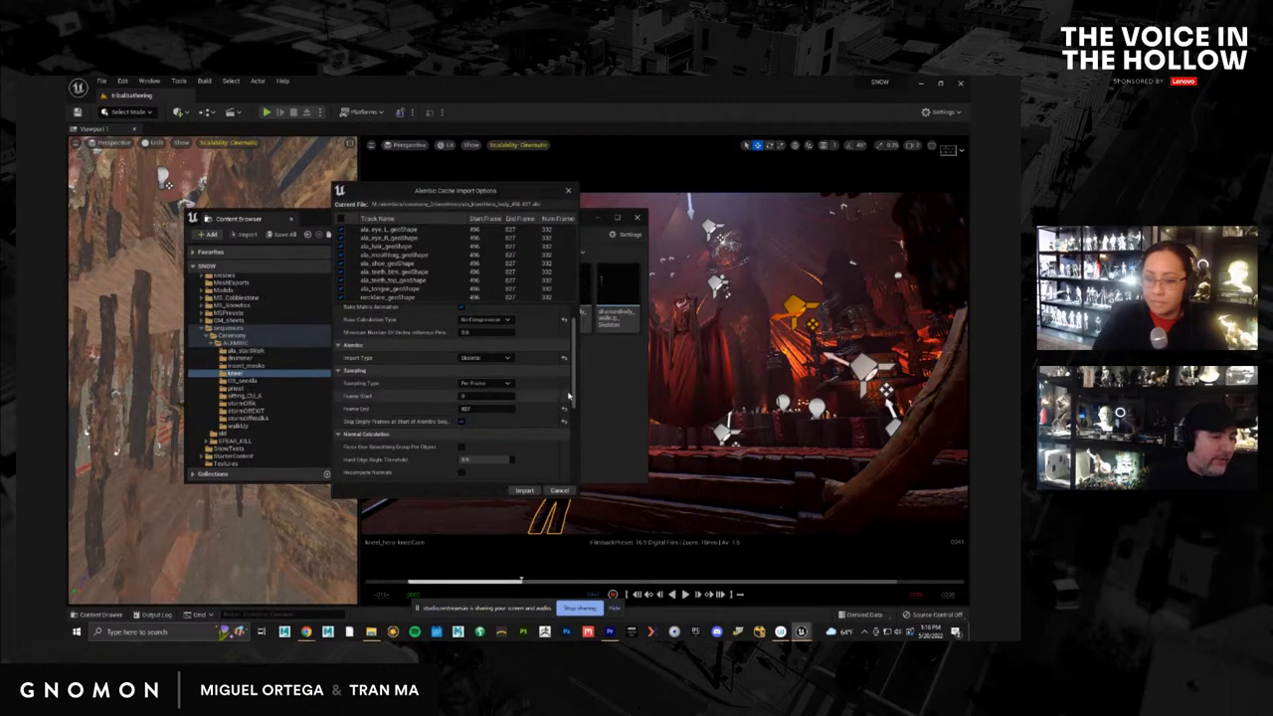
pyautogui.moveTo(574, 394); pyautogui.dragTo(574, 468)
pyautogui.click(340, 424)
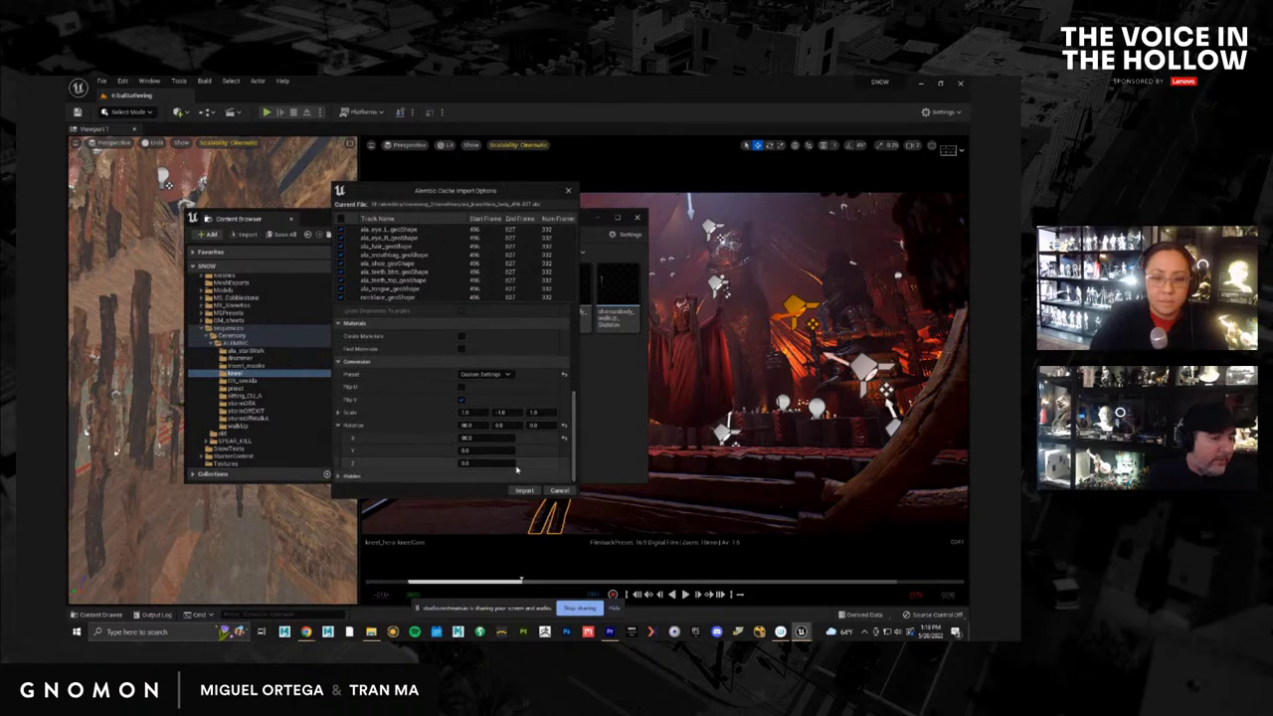
pyautogui.click(482, 425)
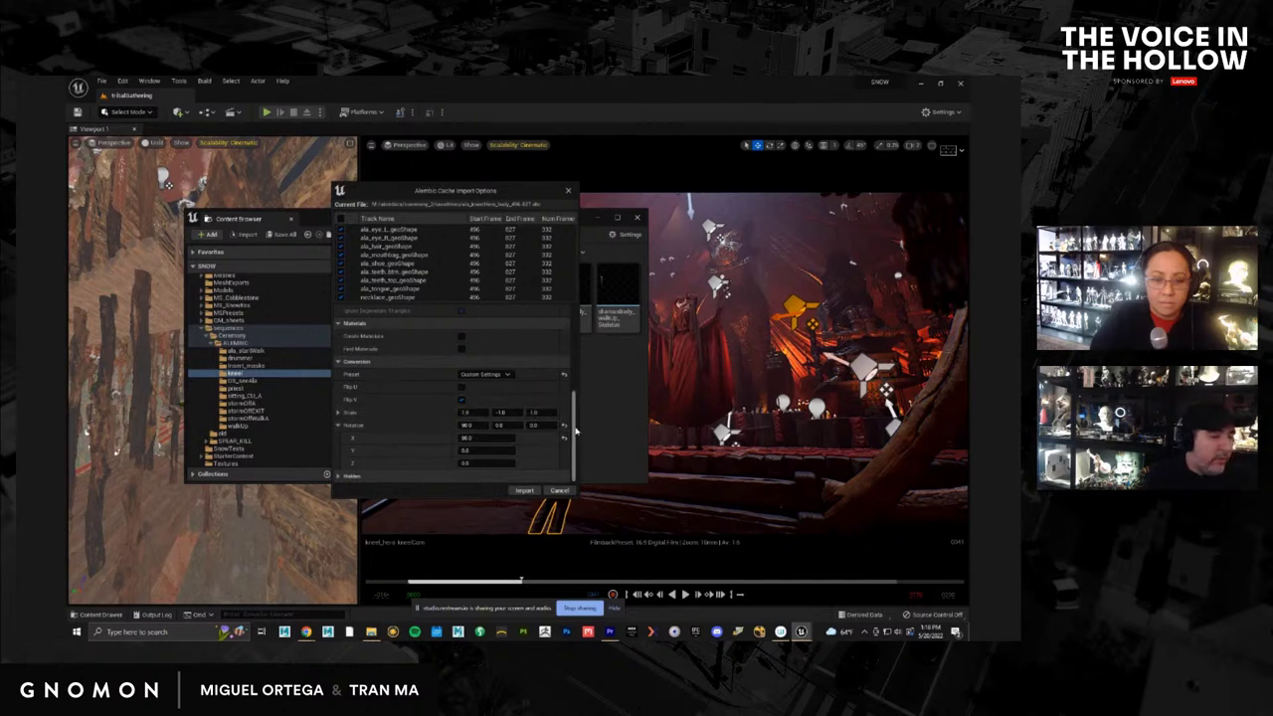
pyautogui.moveTo(576, 430)
pyautogui.mouseDown()
pyautogui.moveTo(577, 400)
pyautogui.moveTo(576, 429)
pyautogui.mouseUp()
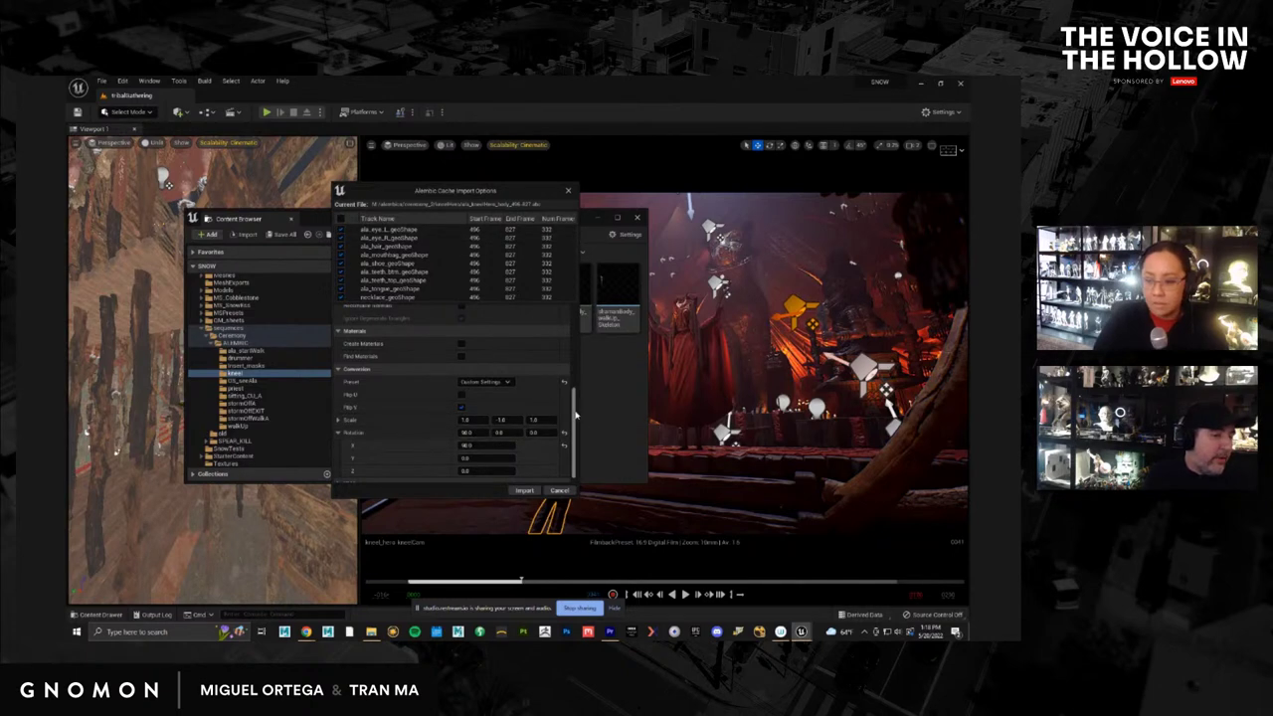
pyautogui.moveTo(574, 415); pyautogui.dragTo(573, 424)
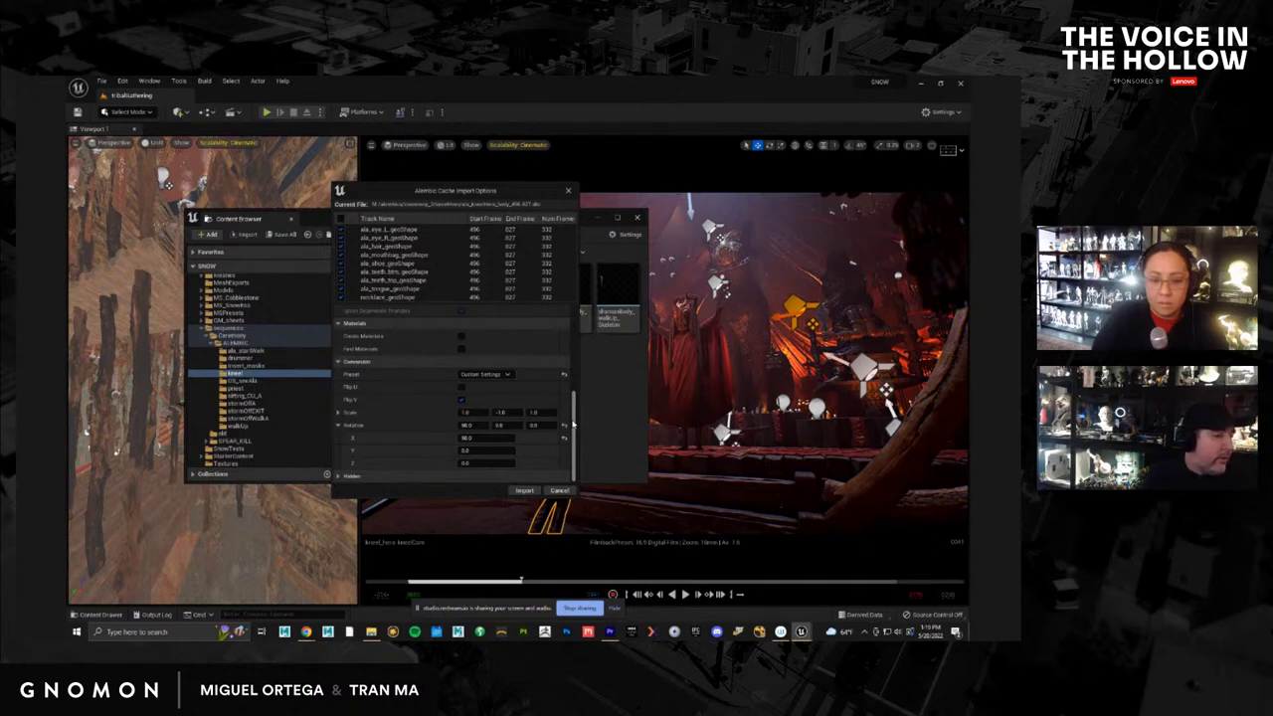
pyautogui.moveTo(573, 425); pyautogui.dragTo(572, 412)
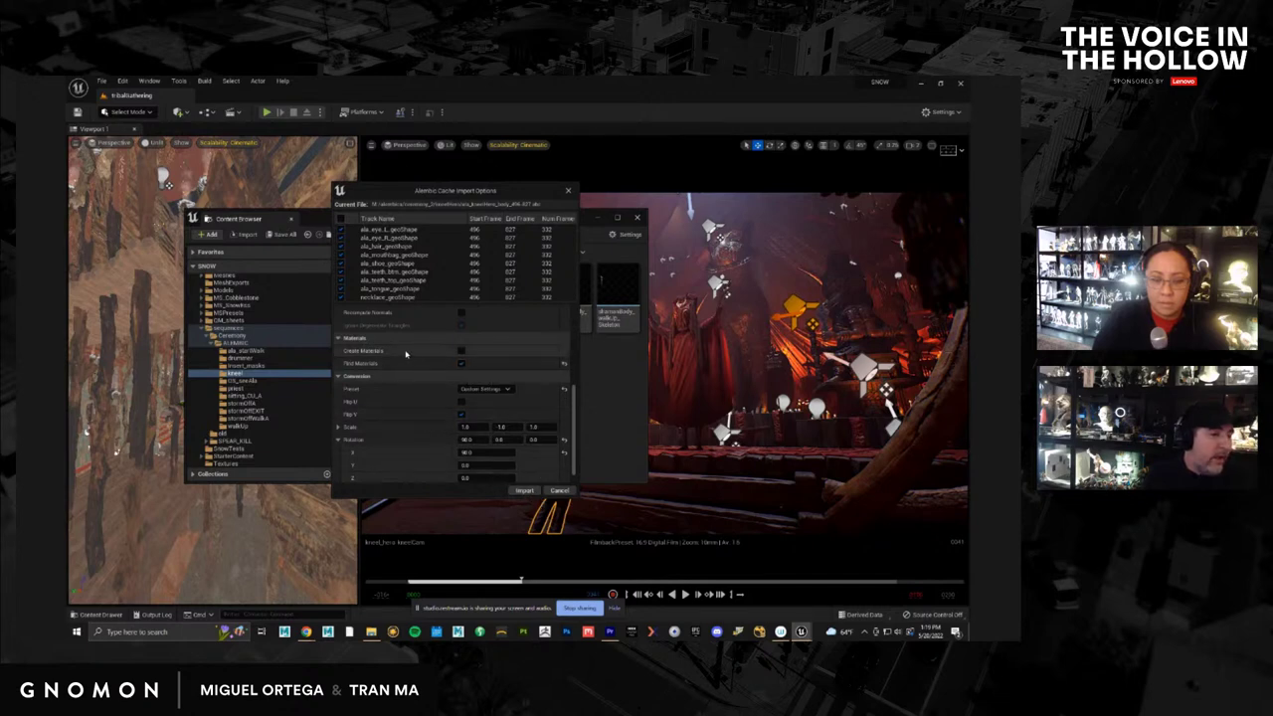
pyautogui.click(522, 491)
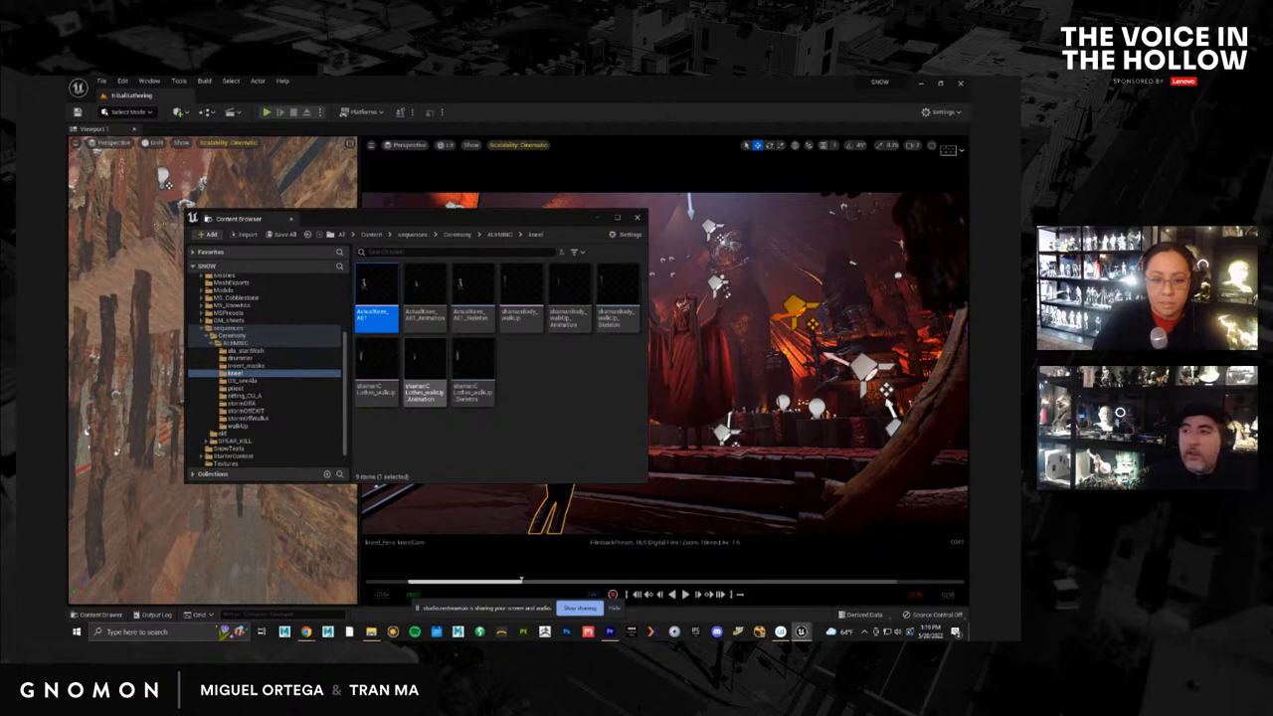
# Switch to Premiere Pro, open the Beginning_spear sequence and view the painted-face girl's shots around 00:01:00:00 full screen
pyautogui.hotkey('alt', 'Tab')
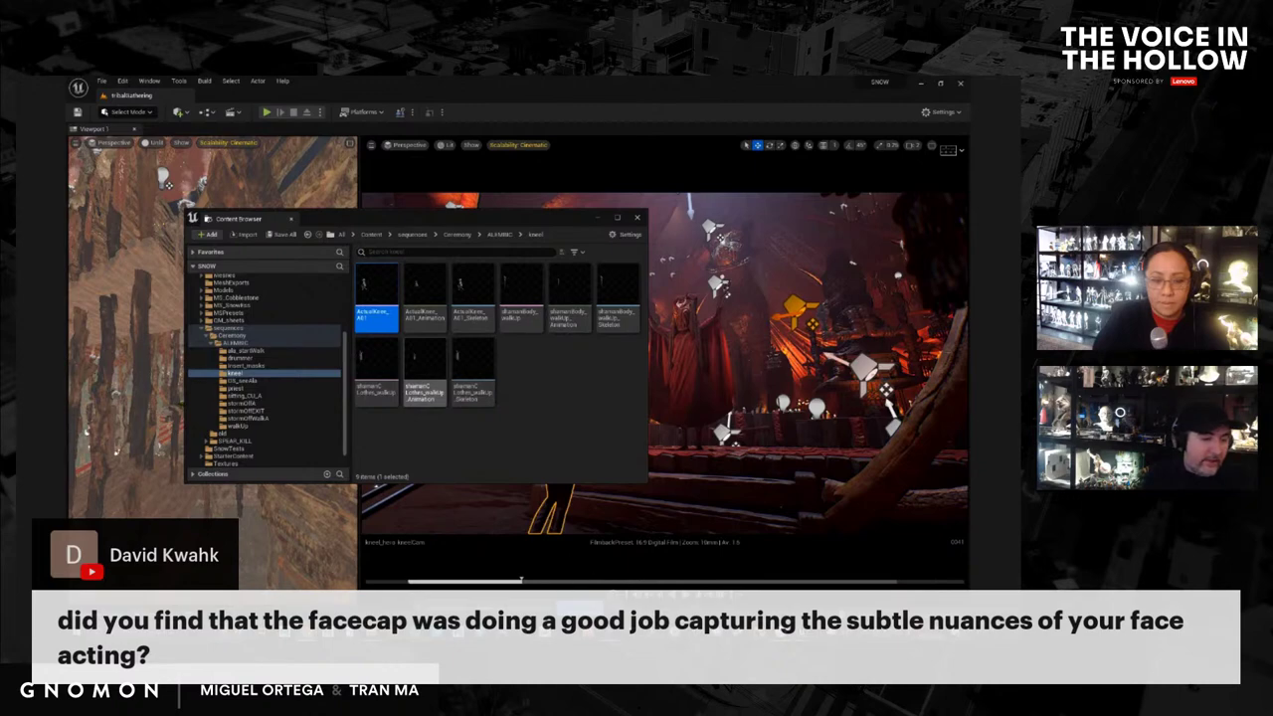
pyautogui.hotkey('alt', 'Tab')
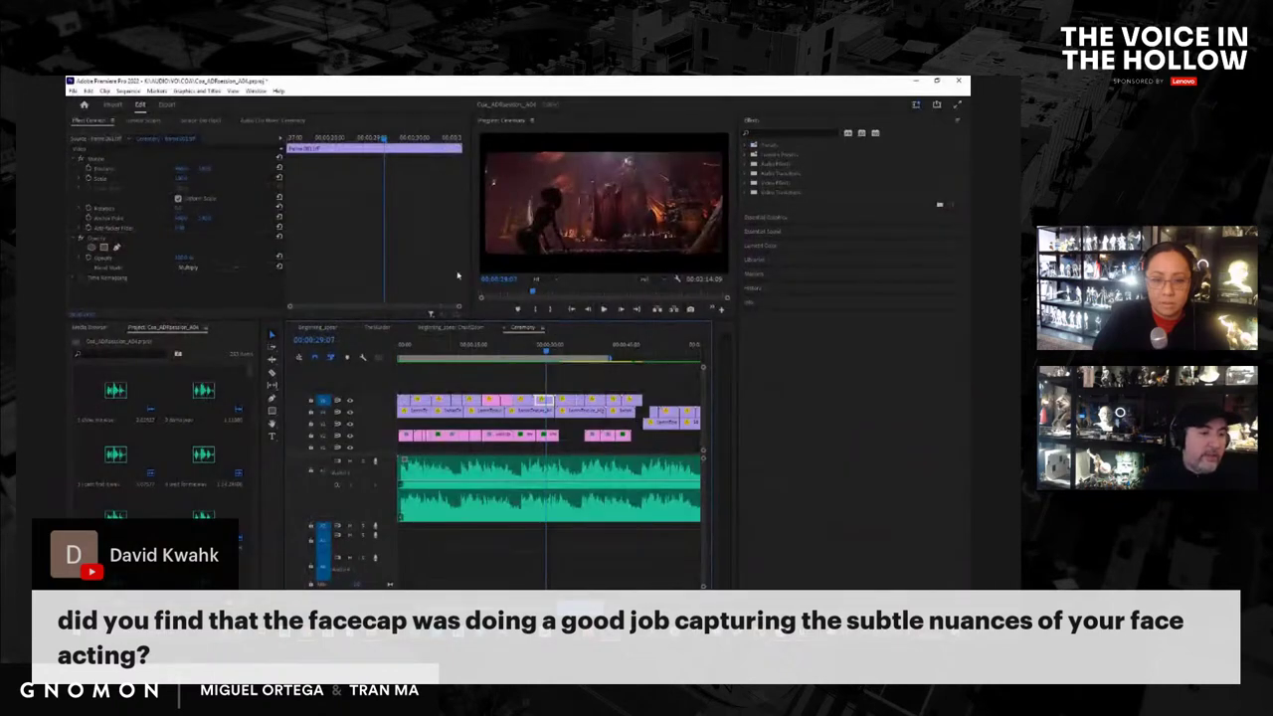
pyautogui.click(328, 329)
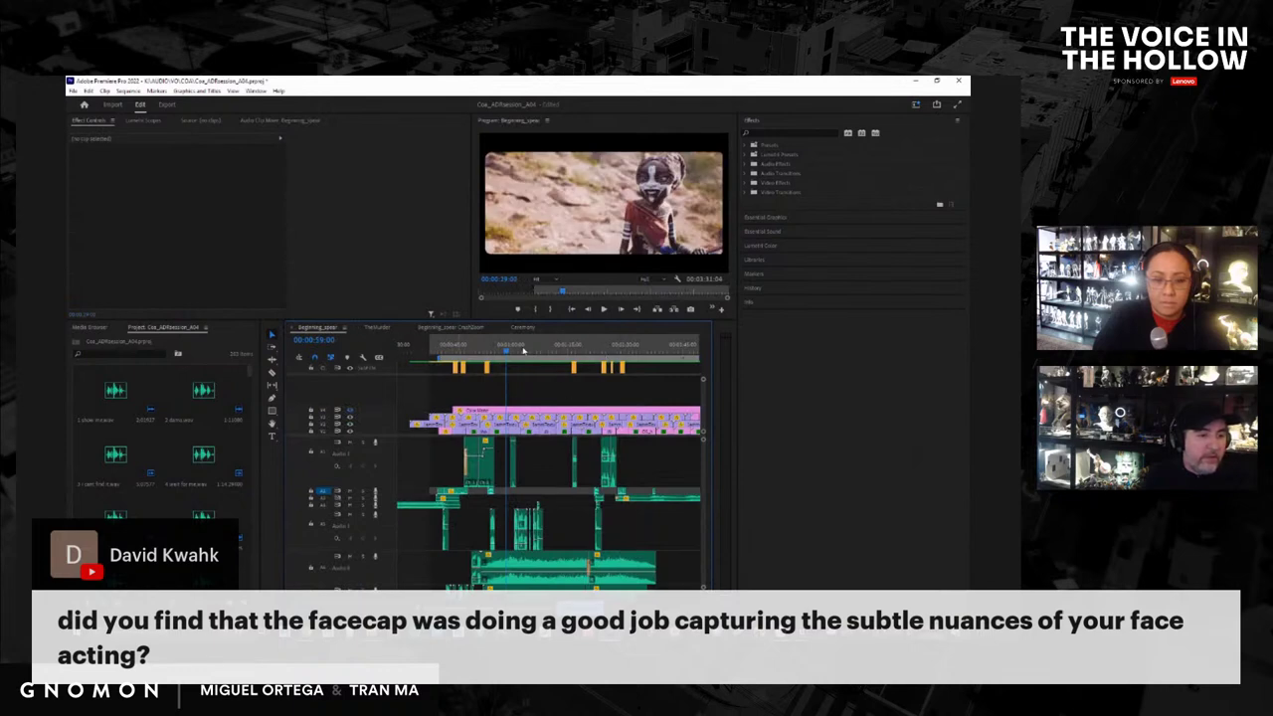
pyautogui.moveTo(521, 350); pyautogui.dragTo(438, 359)
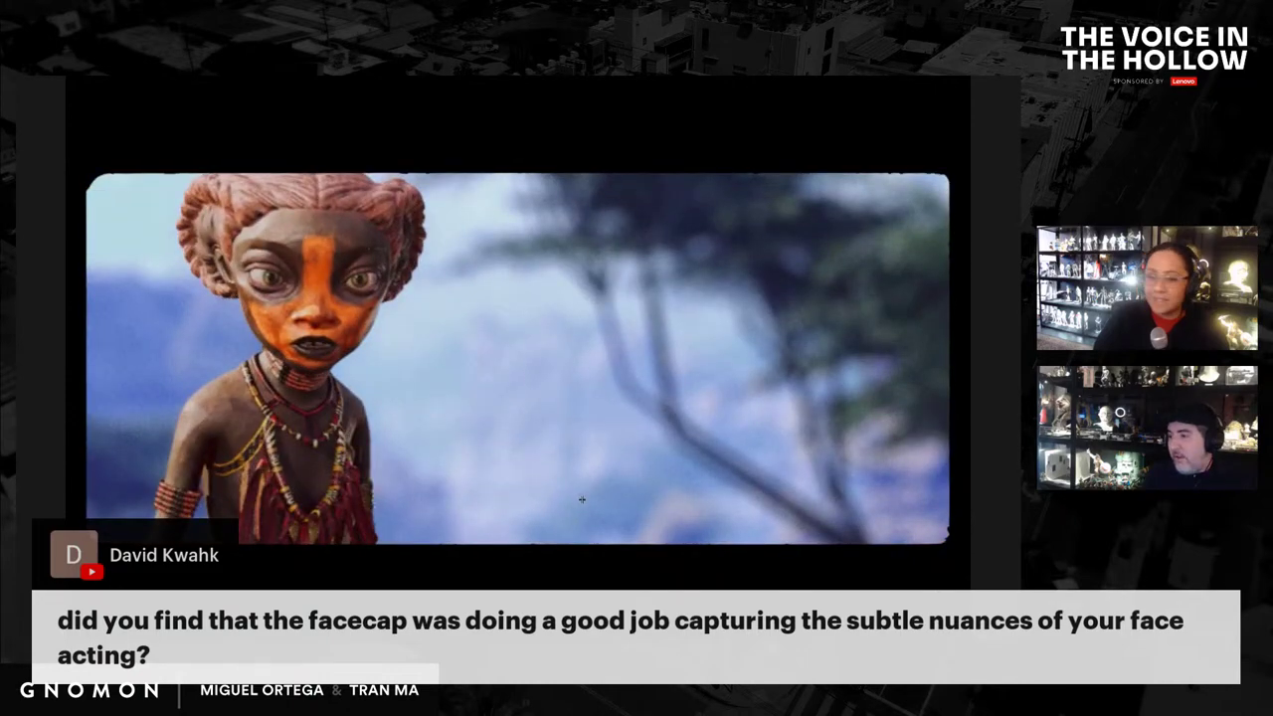
pyautogui.press('Escape')
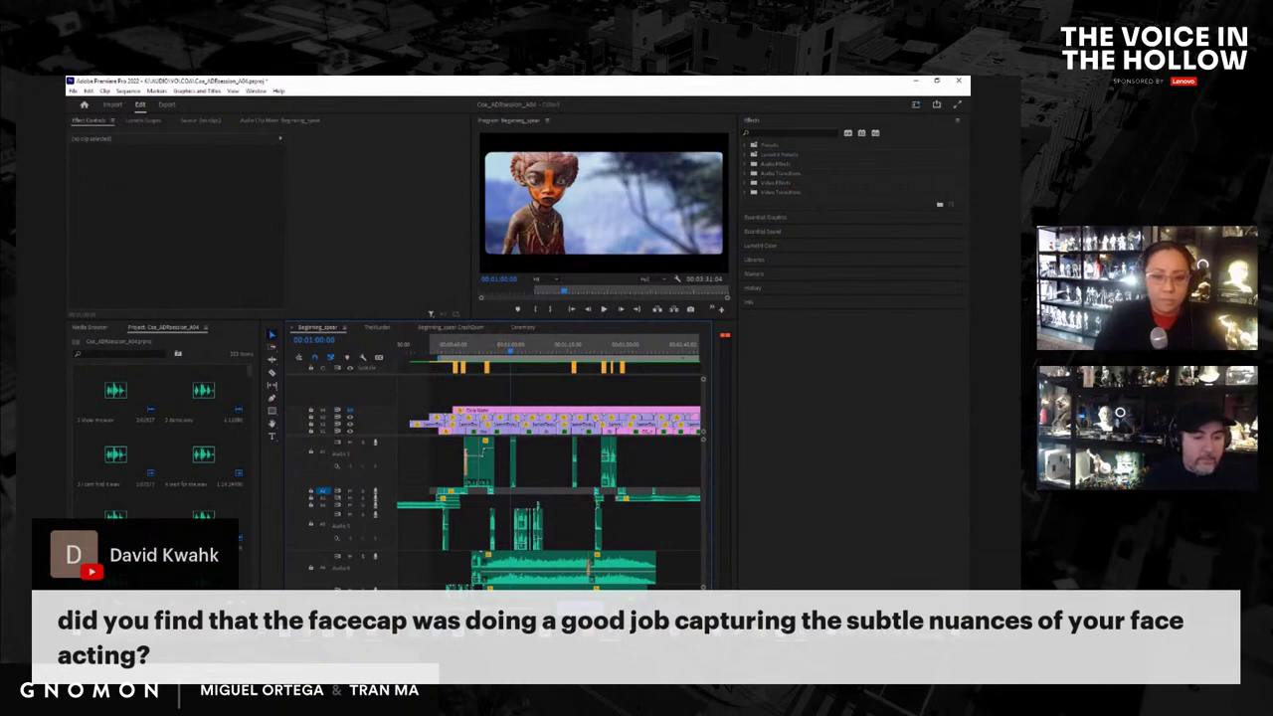
# Scrub further along the Beginning_spear timeline and view the girl's facial close-ups full screen
pyautogui.press('-')
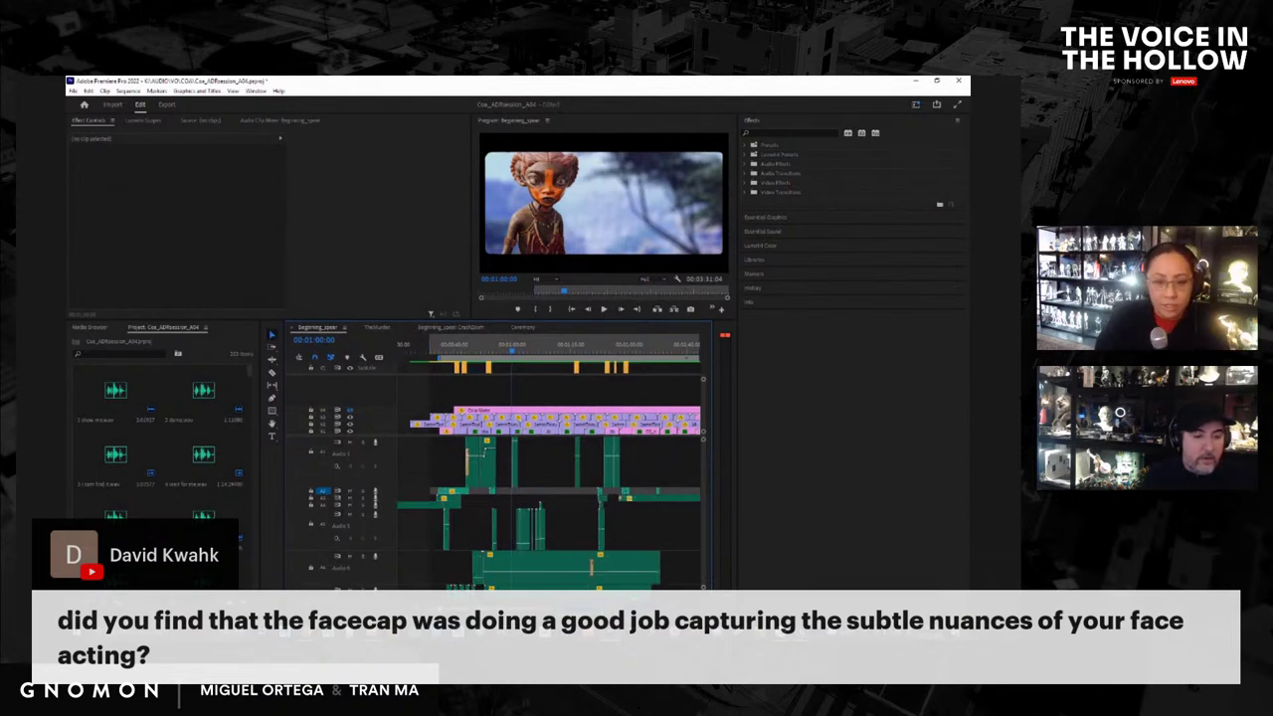
pyautogui.press('-')
pyautogui.moveTo(627, 354); pyautogui.dragTo(559, 364)
pyautogui.hotkey('ctrl', '`')
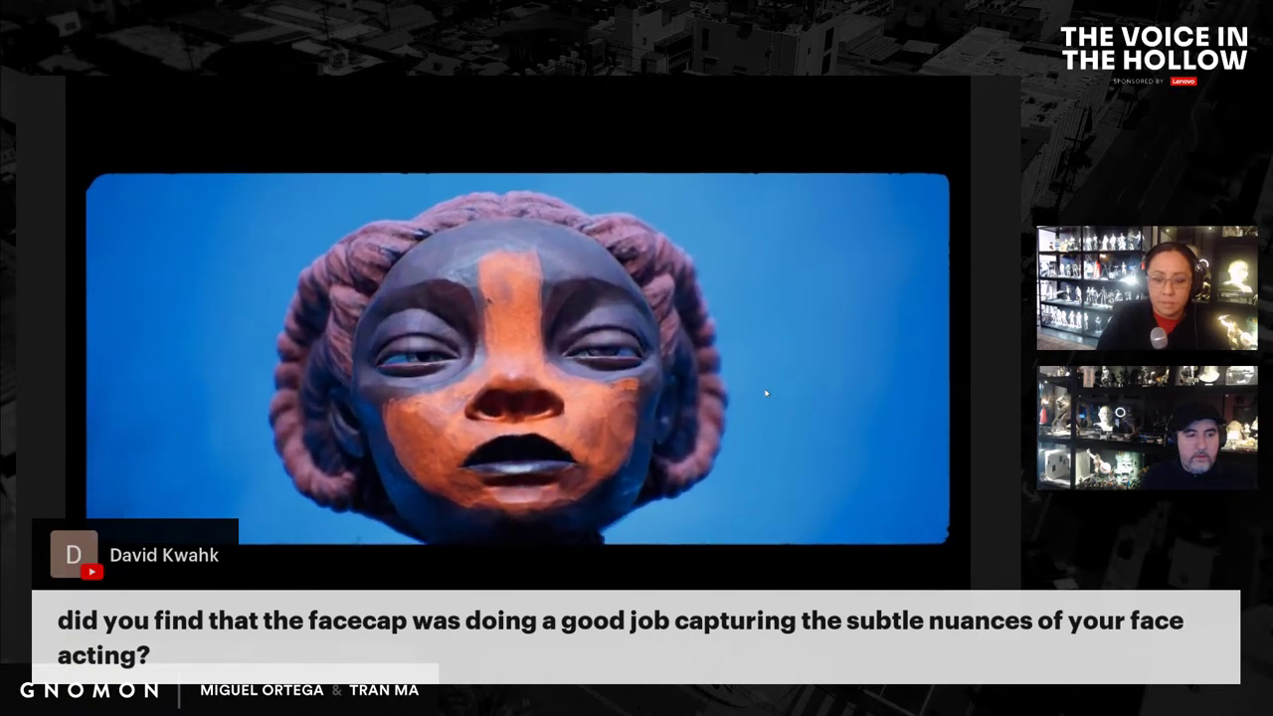
pyautogui.press('Escape')
# Open the Ceremony sequence and play it full screen from 00:00:12:19
pyautogui.click(535, 328)
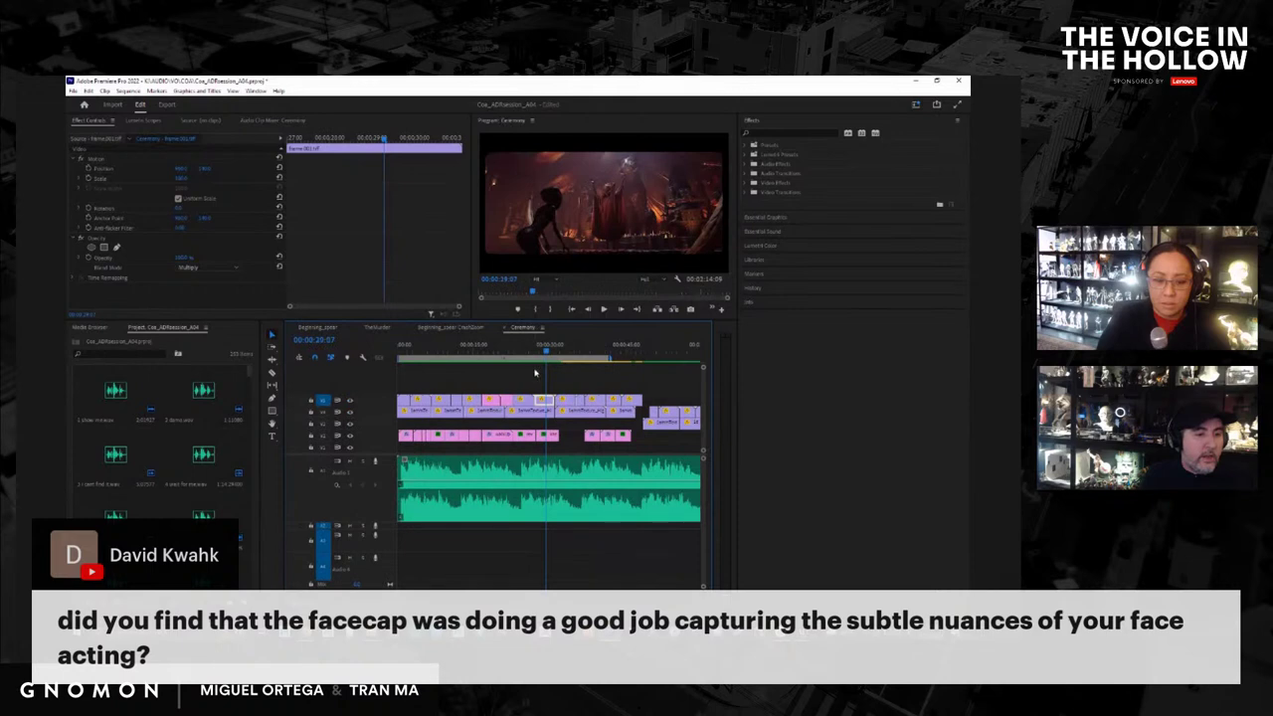
pyautogui.moveTo(551, 355); pyautogui.dragTo(464, 364)
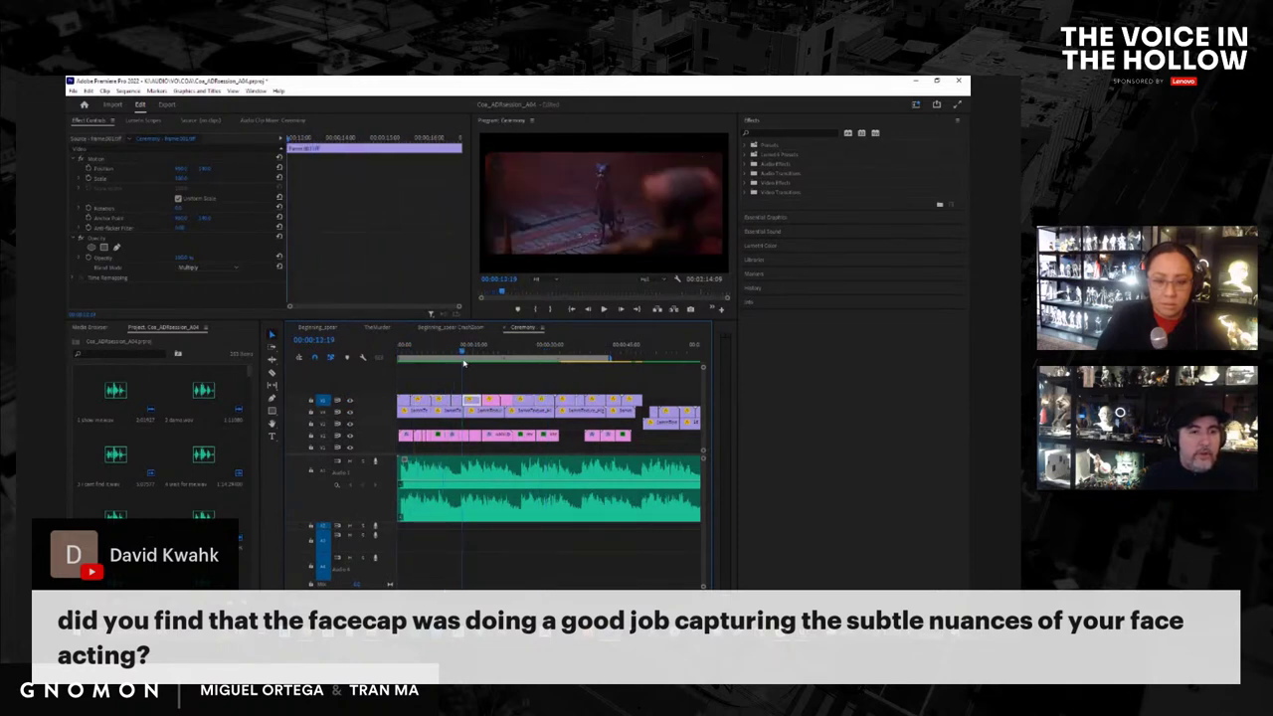
pyautogui.hotkey('ctrl', '`')
pyautogui.press('space')
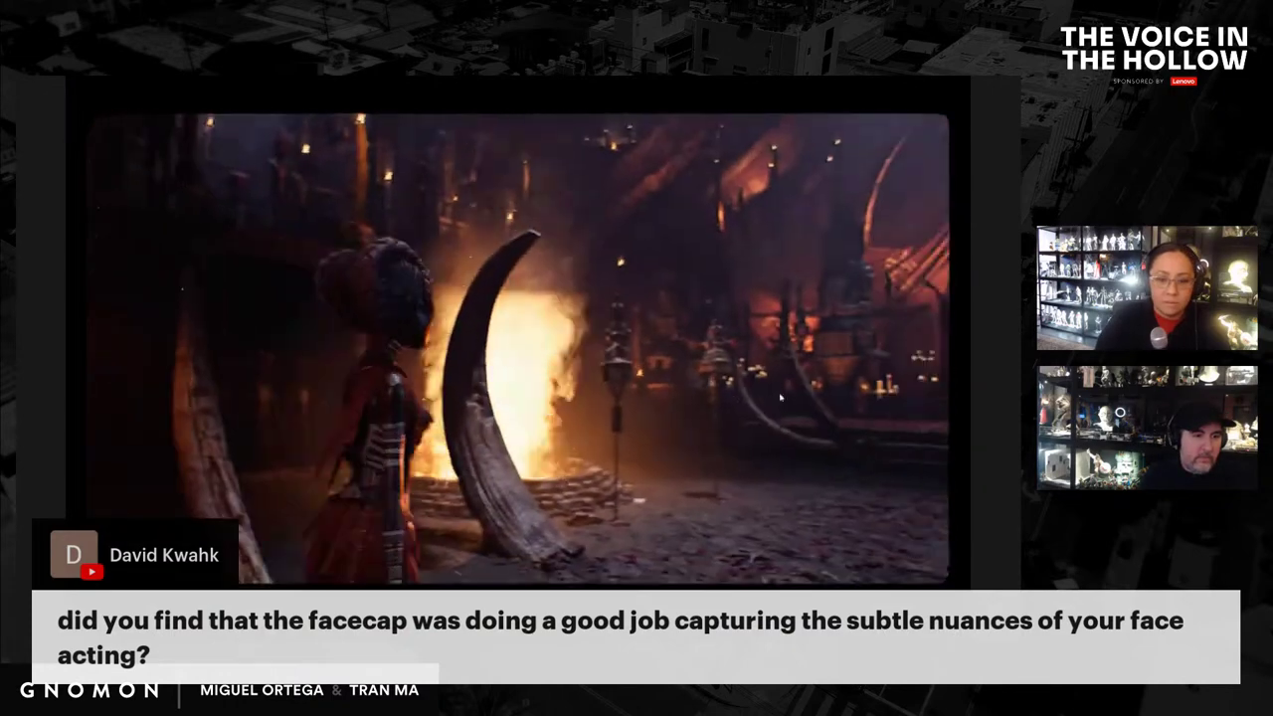
pyautogui.hotkey('ctrl', '`')
# Play the girl's face close-up from 00:00:37:13 full screen and return the playhead to the wide tusk shot at 00:00:22:12
pyautogui.click(590, 358)
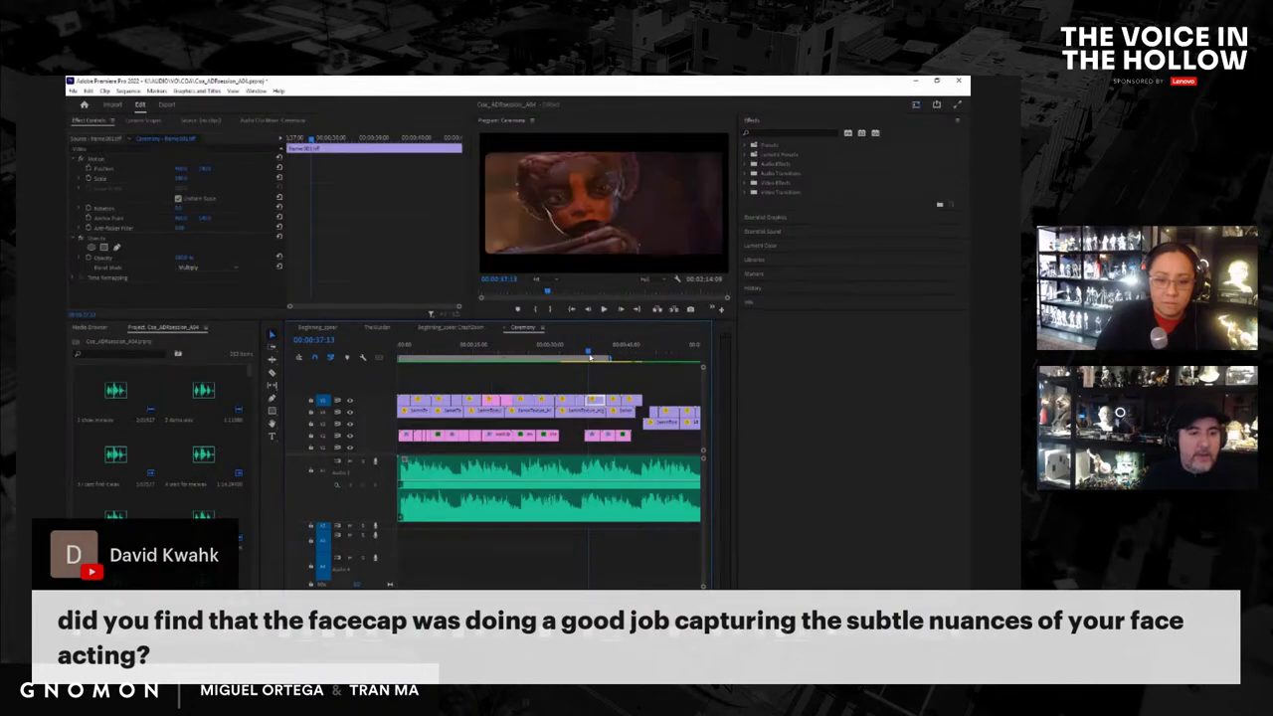
pyautogui.hotkey('ctrl', '`')
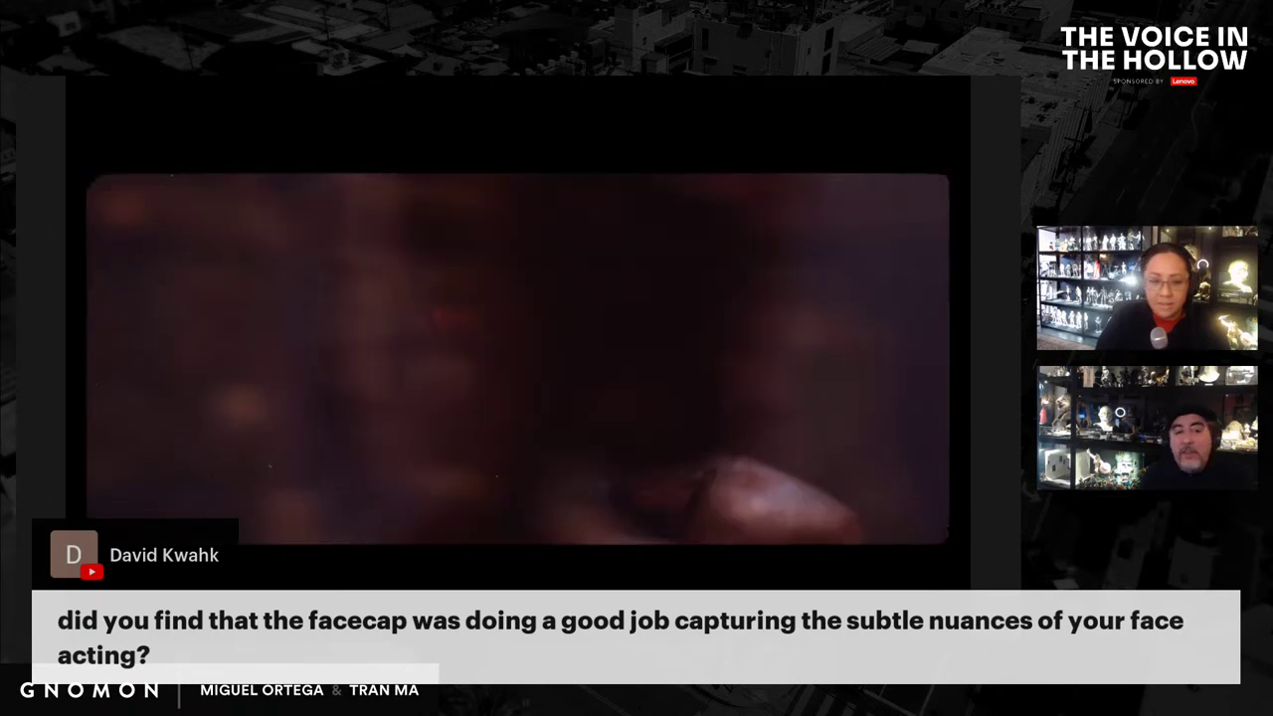
pyautogui.press('space')
pyautogui.press('Escape')
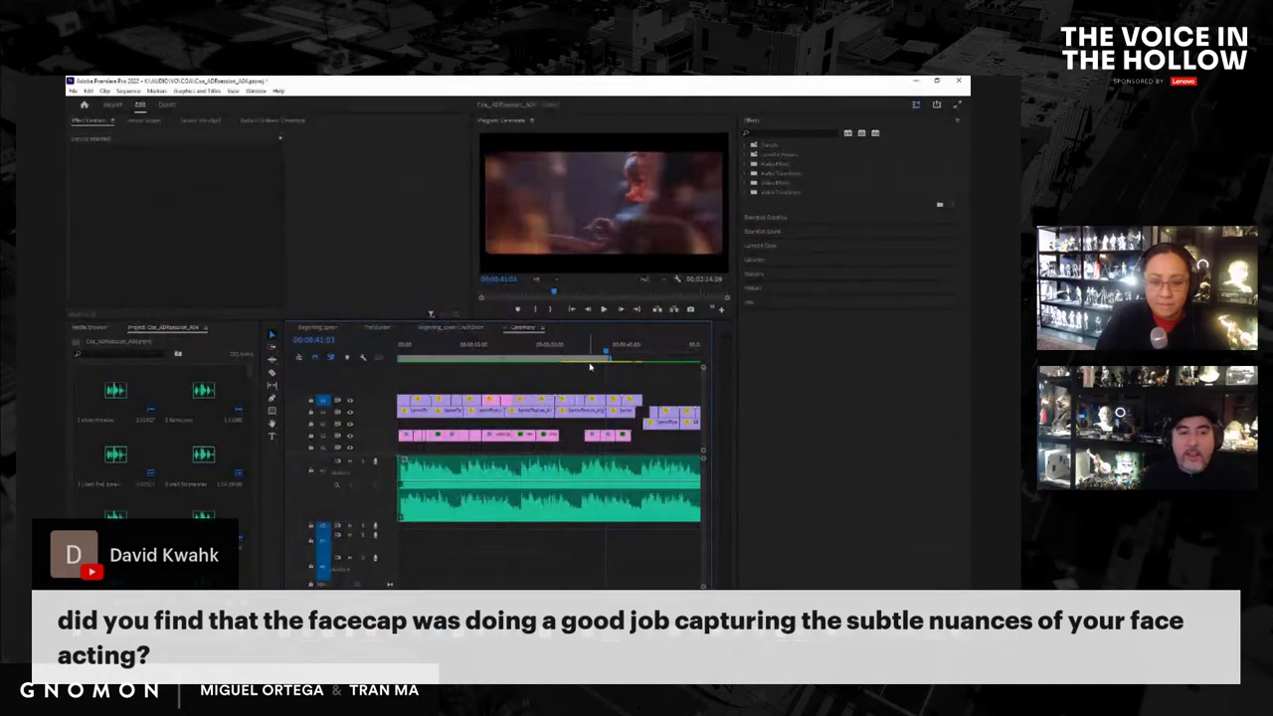
pyautogui.moveTo(589, 351); pyautogui.dragTo(514, 364)
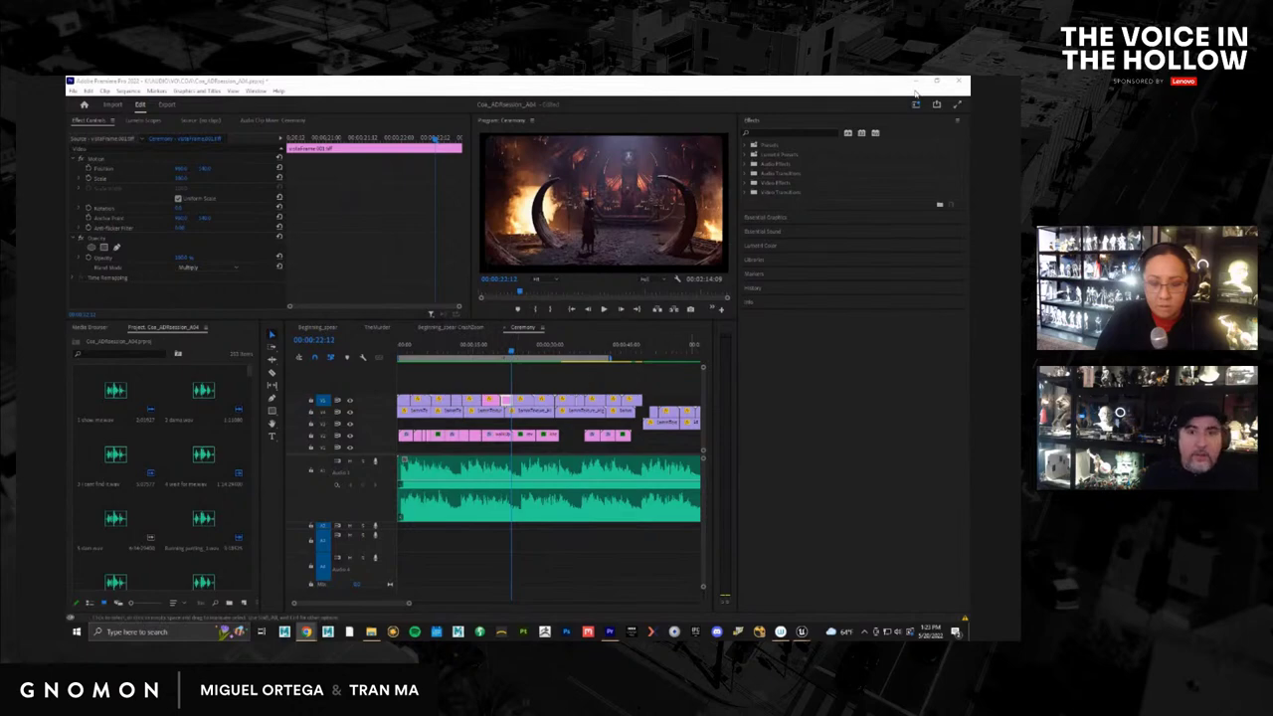
# Switch back to Unreal, scrub through the kneel_hero shot to check the reimported kneeling animation, and save all changes
pyautogui.click(915, 83)
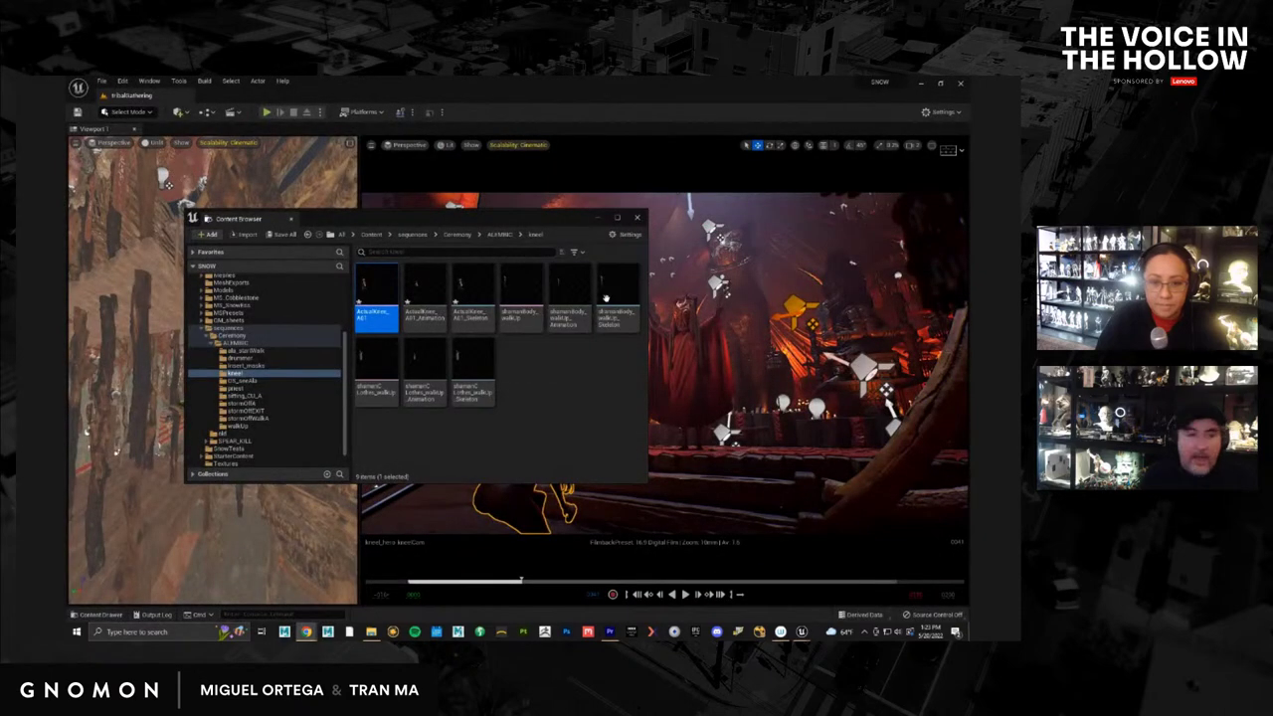
pyautogui.click(599, 217)
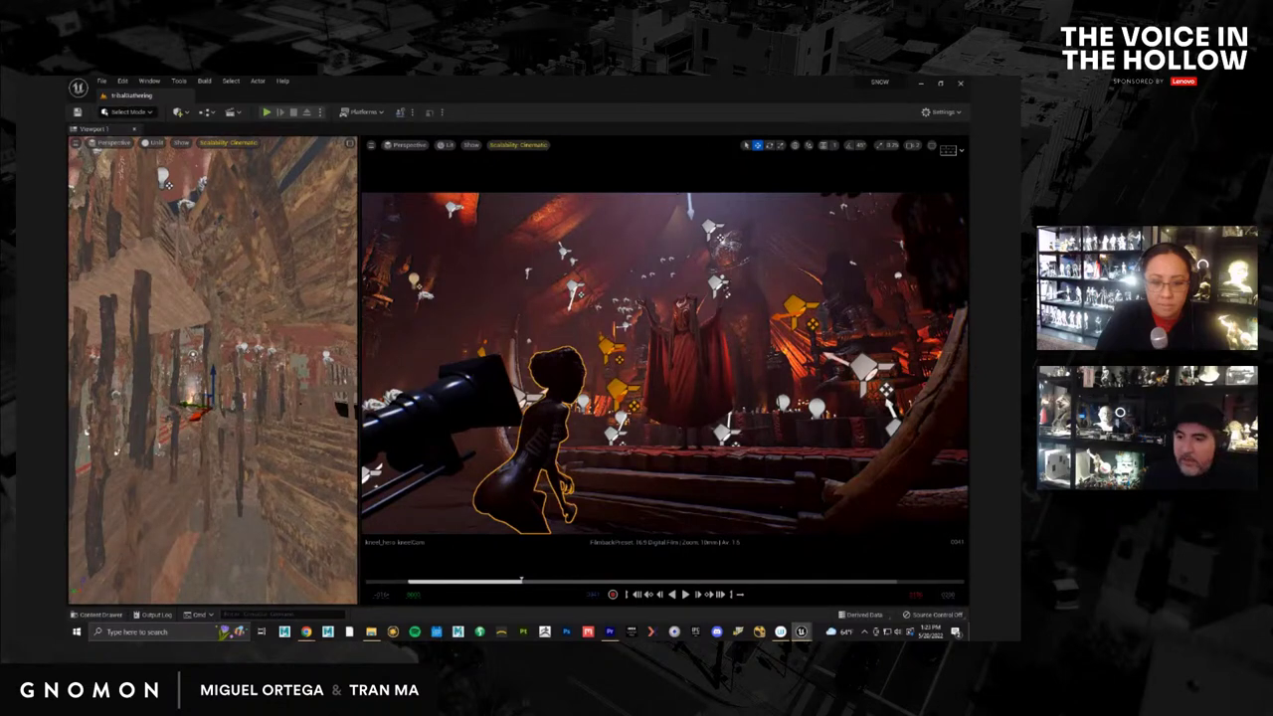
pyautogui.moveTo(521, 581); pyautogui.dragTo(468, 581)
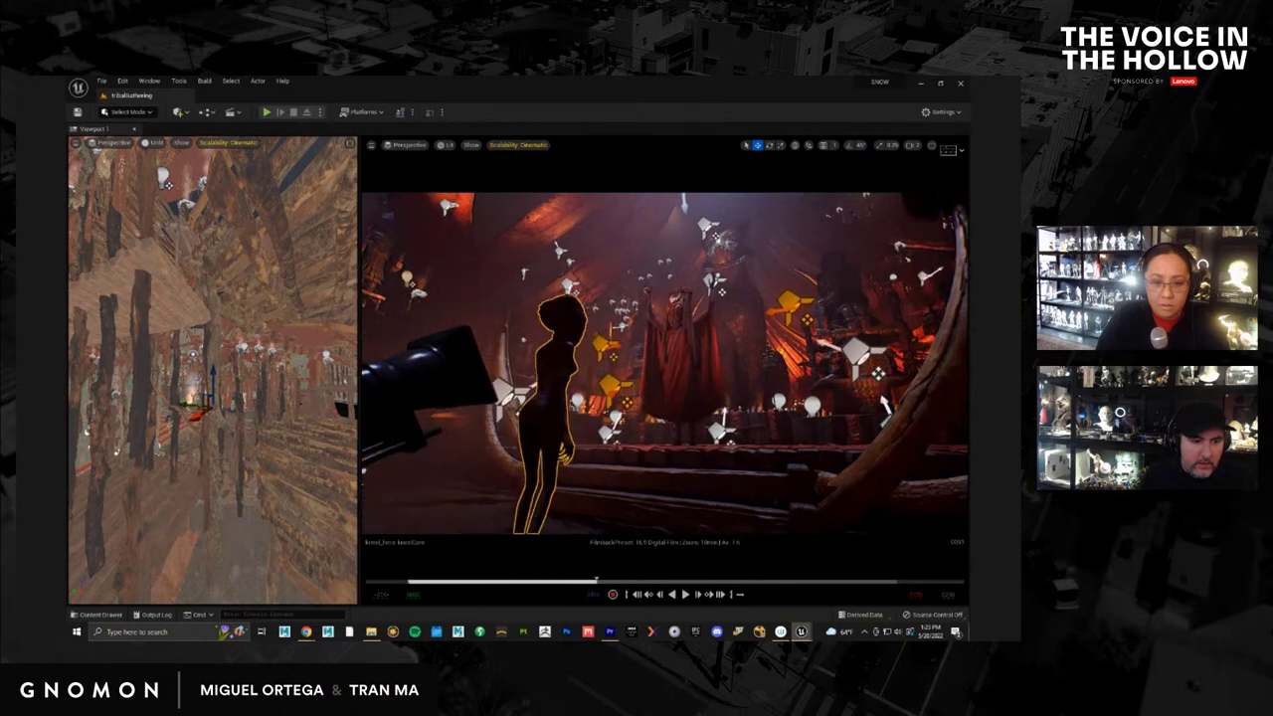
pyautogui.moveTo(669, 581); pyautogui.dragTo(724, 580)
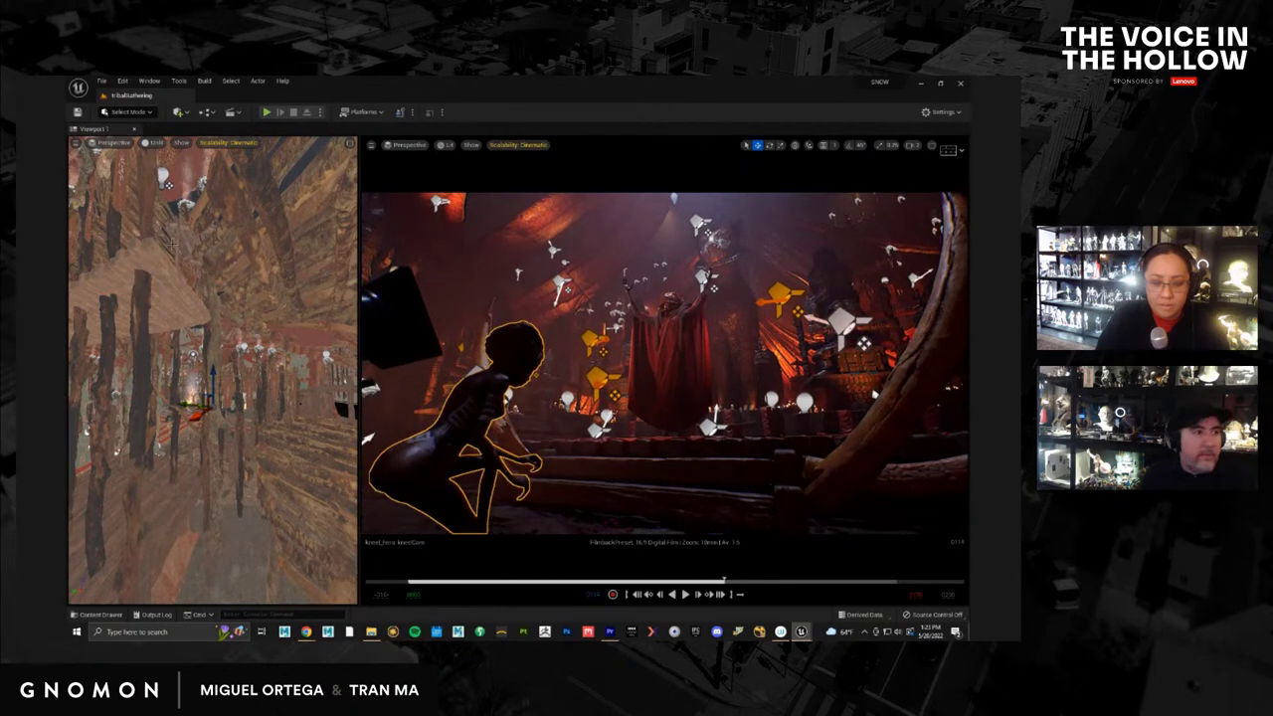
pyautogui.click(102, 82)
pyautogui.click(131, 185)
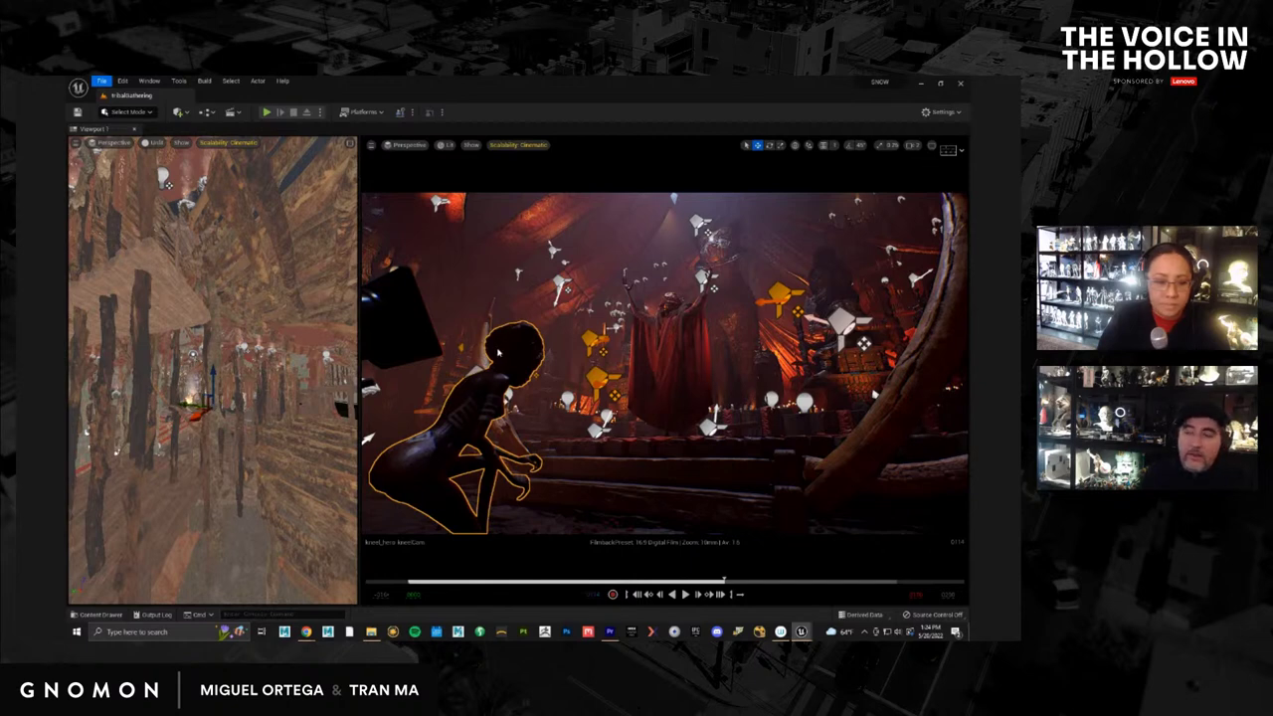
# Hide the light and editor icons in the kneel_hero shot view by switching it to Game View
pyautogui.moveTo(610, 632)
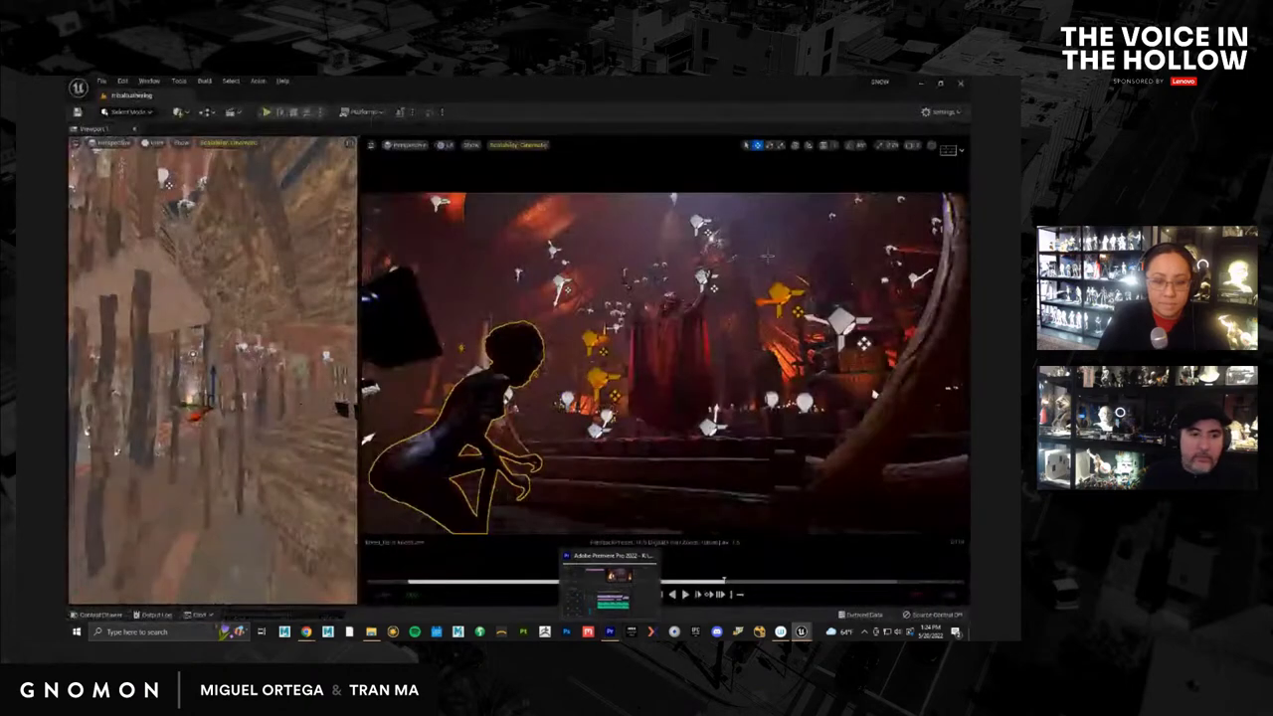
pyautogui.click(766, 255)
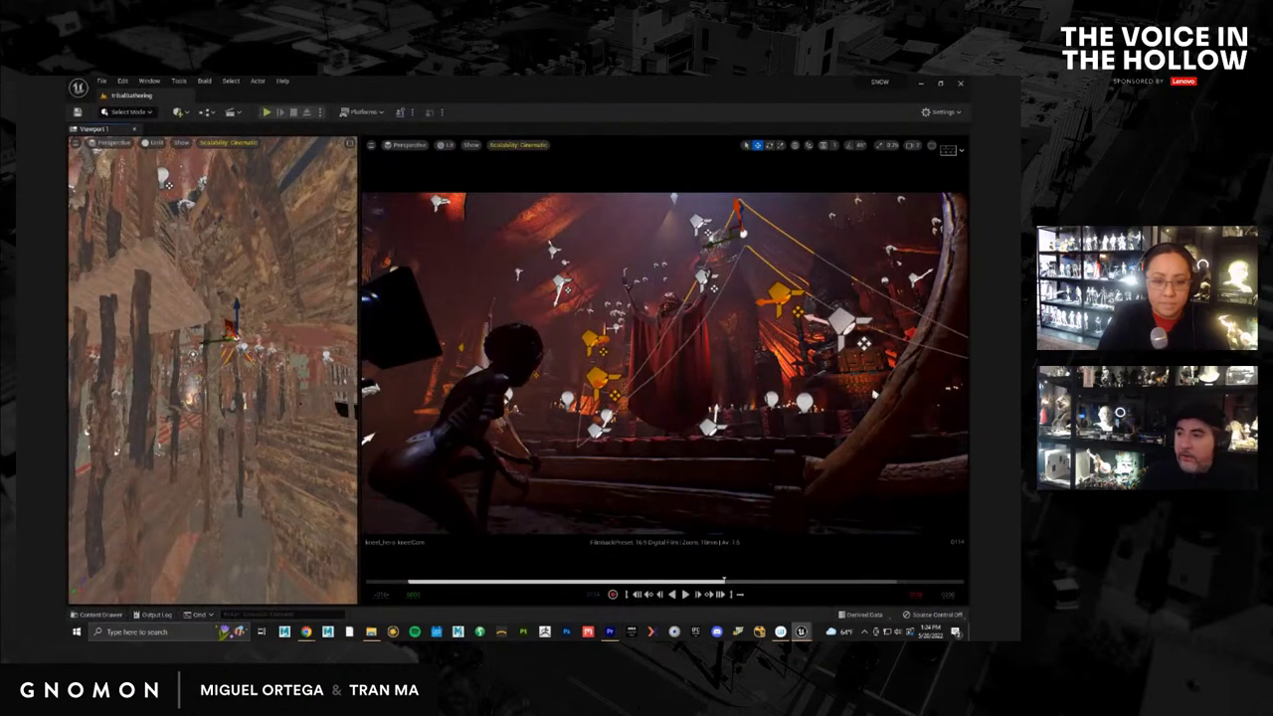
pyautogui.click(620, 455)
pyautogui.press('g')
pyautogui.press('g')
pyautogui.press('g')
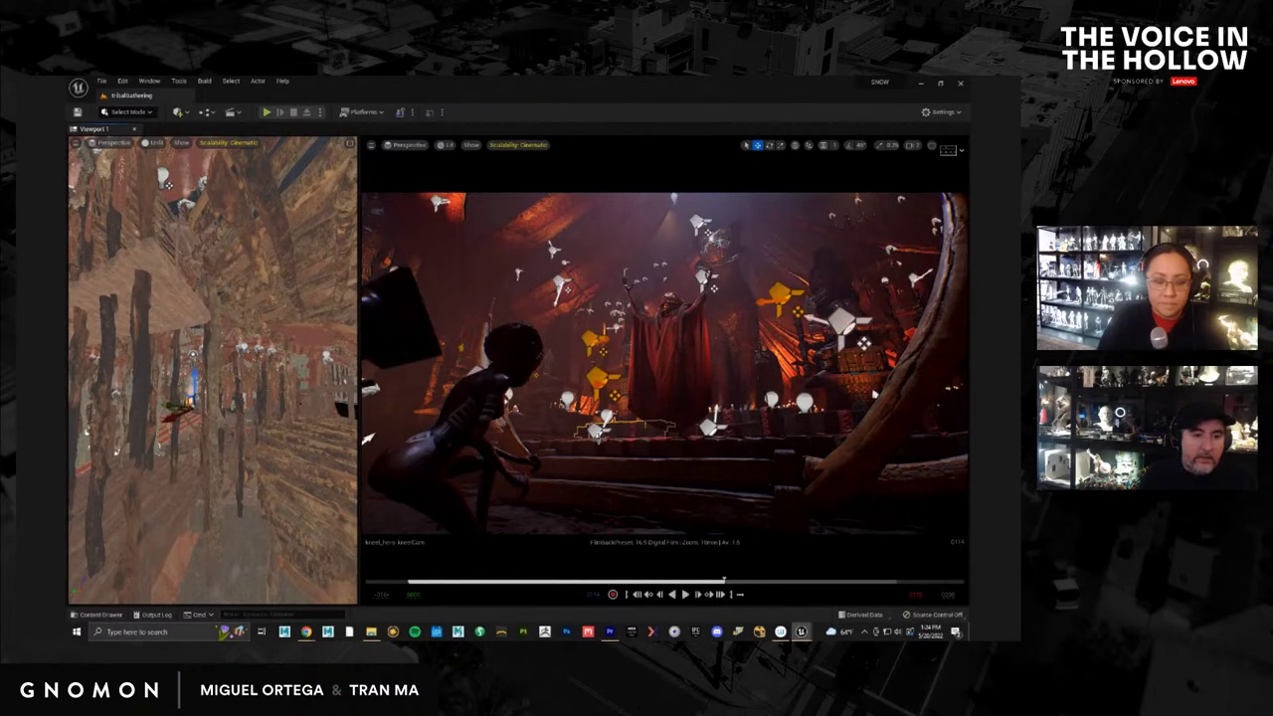
pyautogui.press('g')
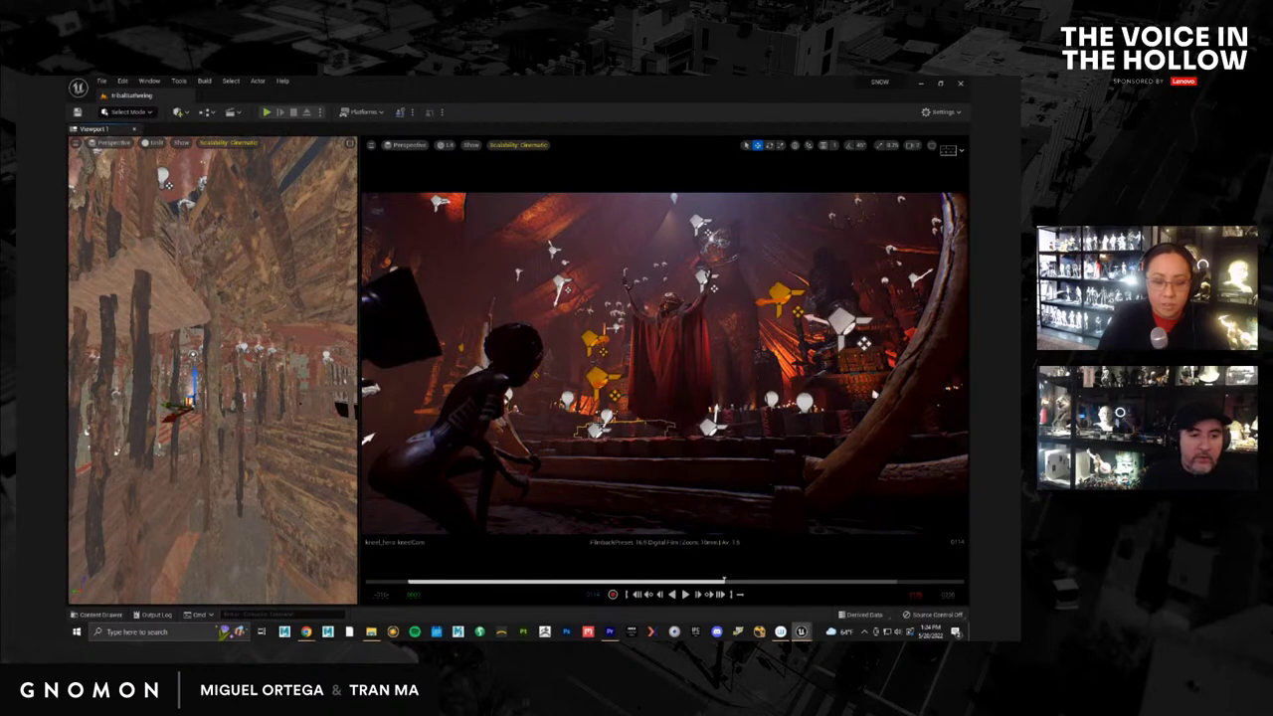
pyautogui.press('g')
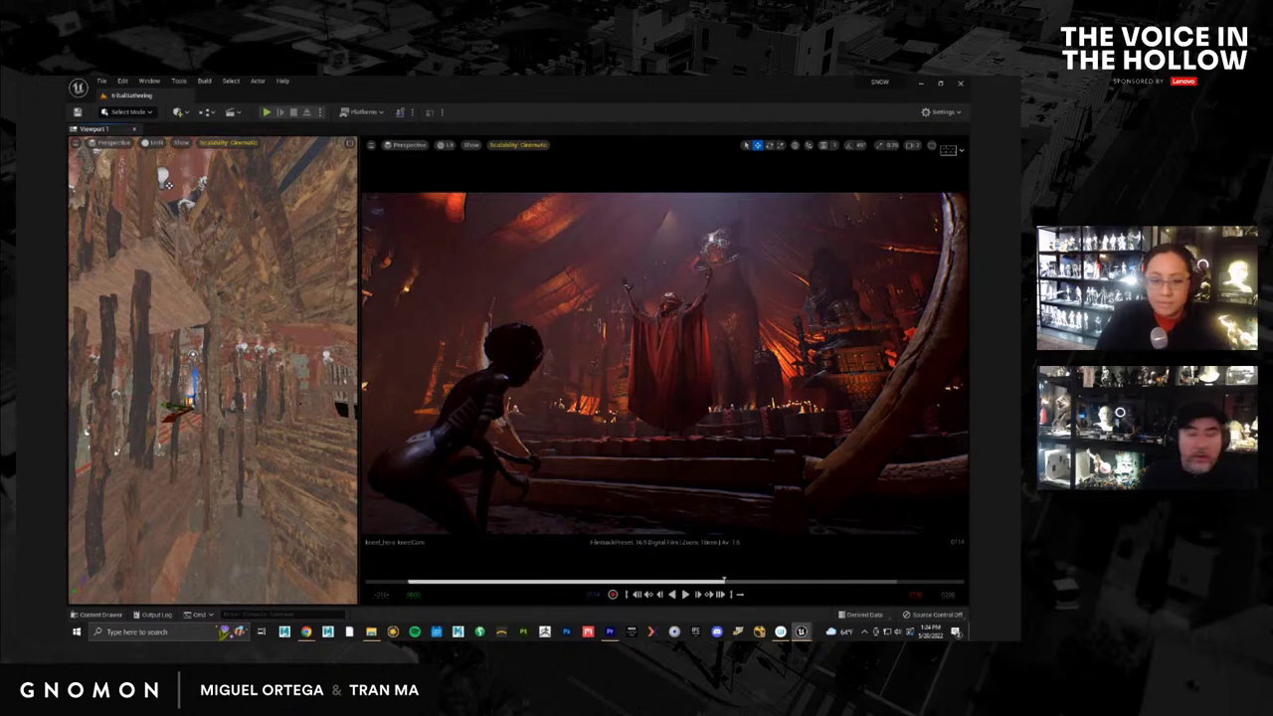
# Select the kneeling girl in the shot view and locate her Alembic asset in the Content Browser
pyautogui.click(452, 427)
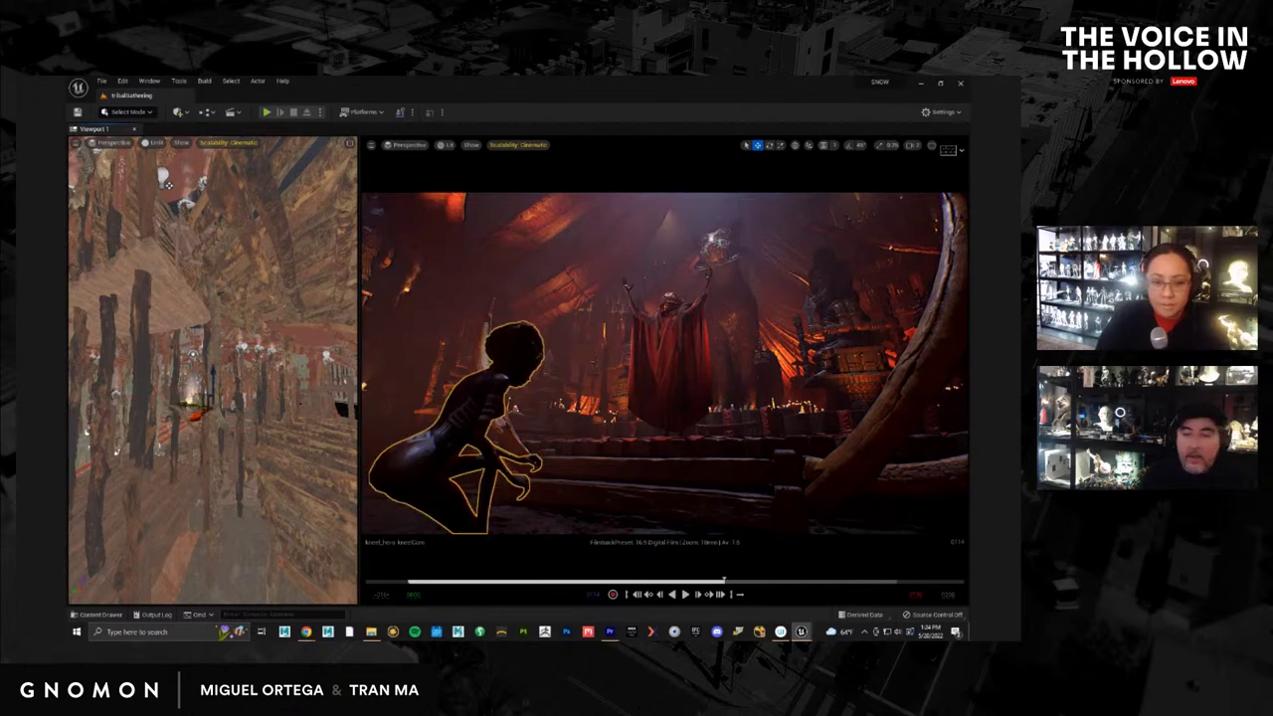
pyautogui.hotkey('ctrl', 'b')
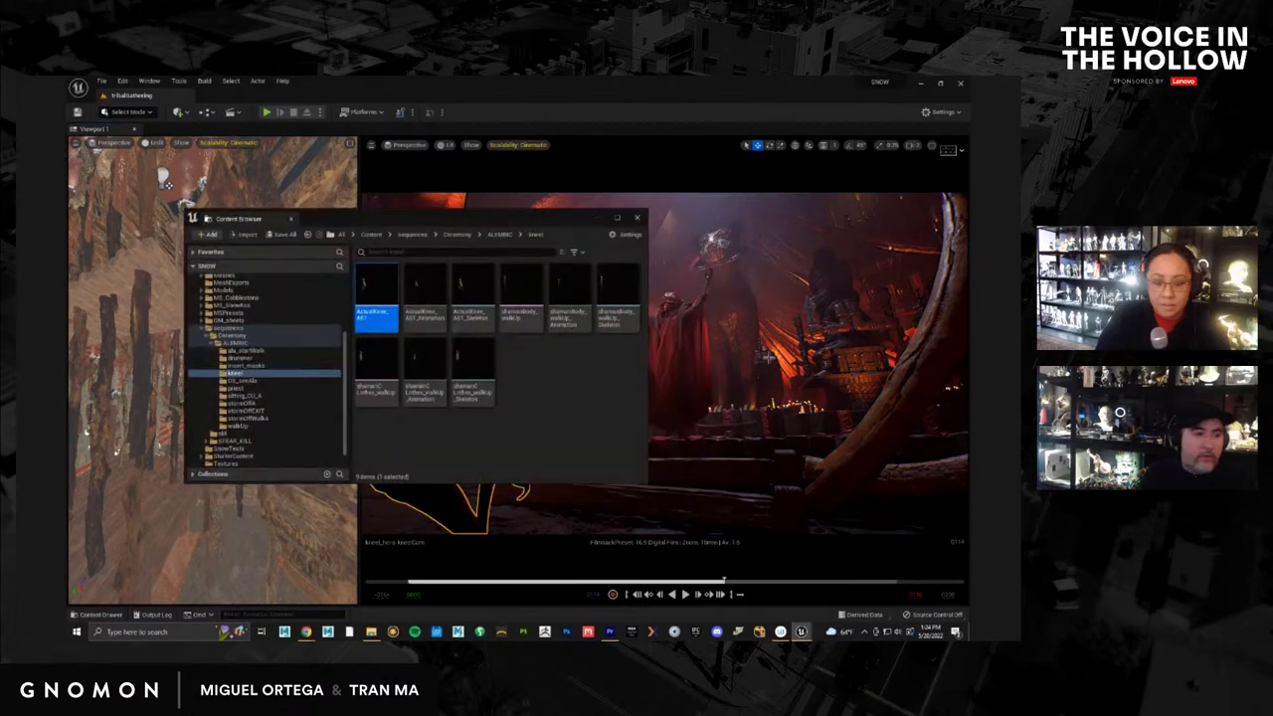
# Start an asset import into the kneel folder and browse to the ceremony_2 kneelHero folder among the alembics on USB Drive (M:)
pyautogui.rightClick(550, 249)
pyautogui.moveTo(562, 416)
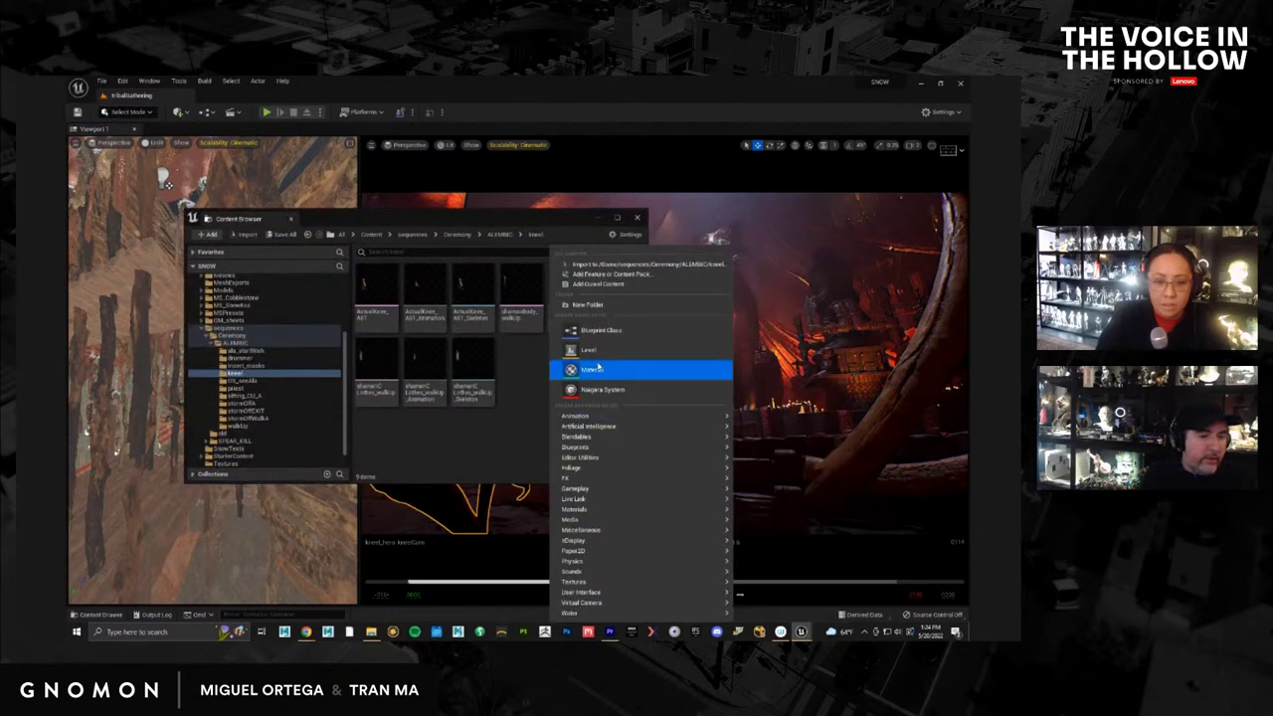
pyautogui.click(644, 264)
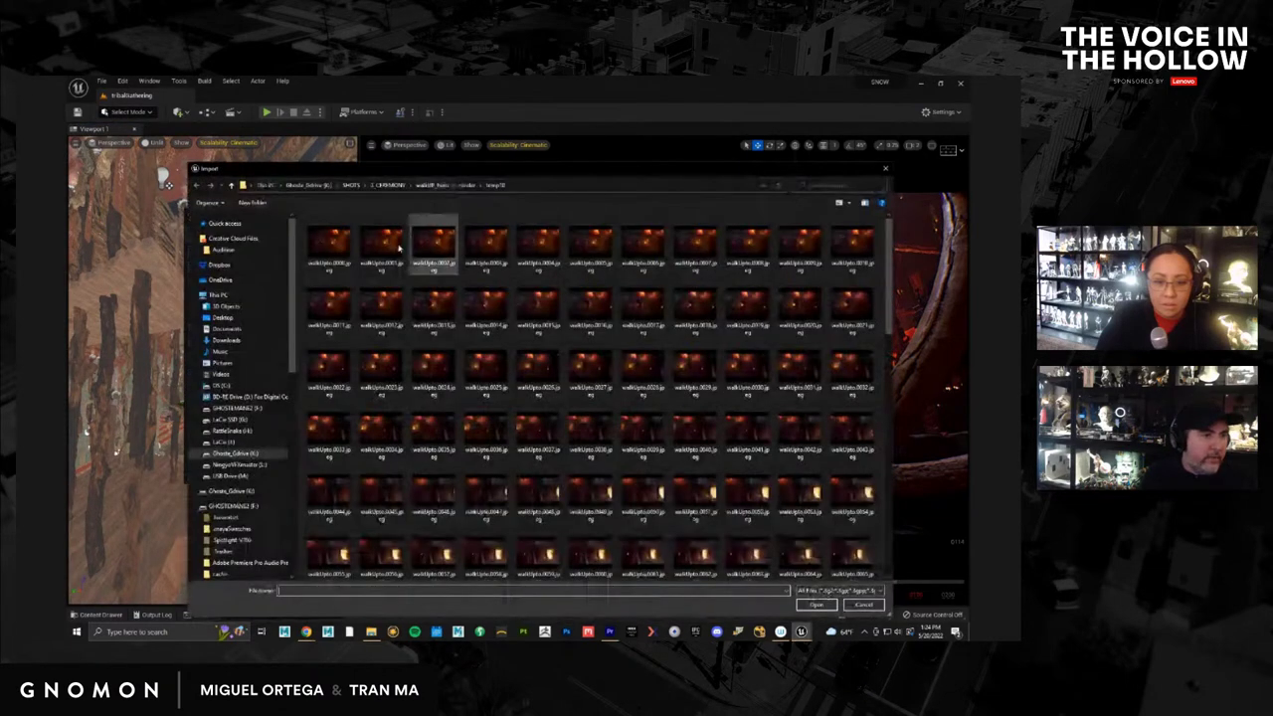
pyautogui.click(239, 475)
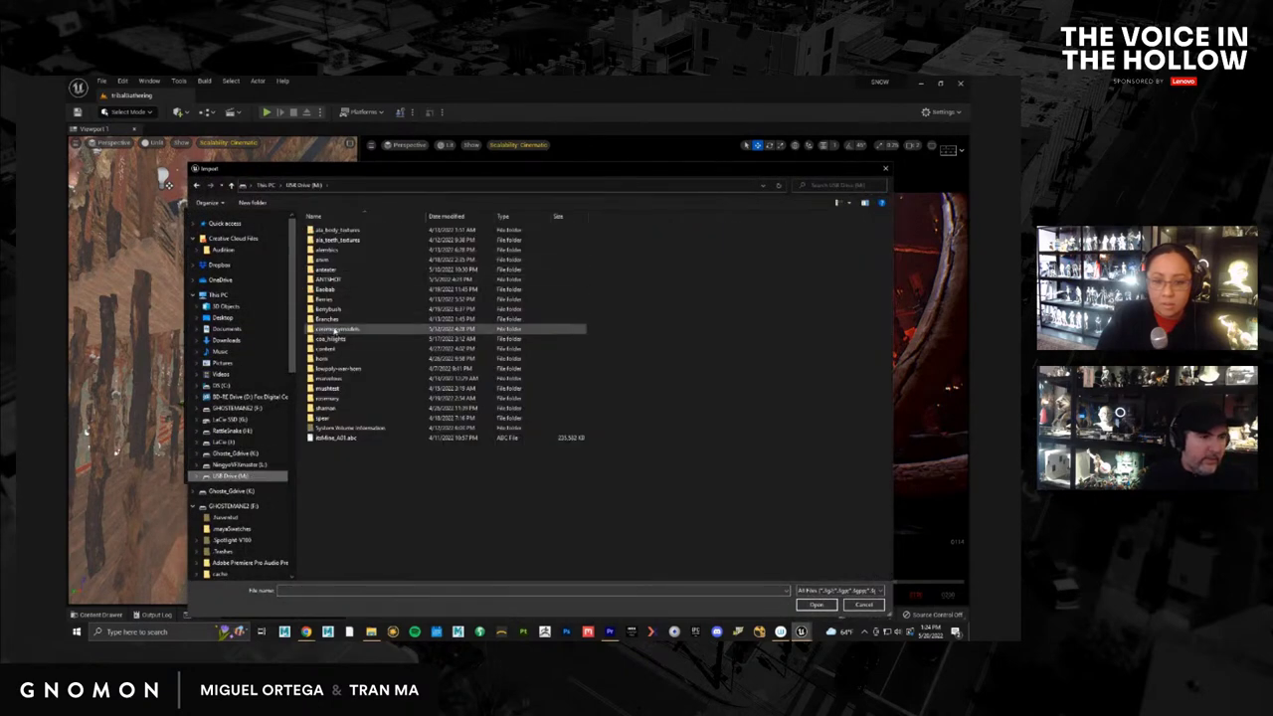
pyautogui.click(331, 251)
pyautogui.doubleClick(331, 252)
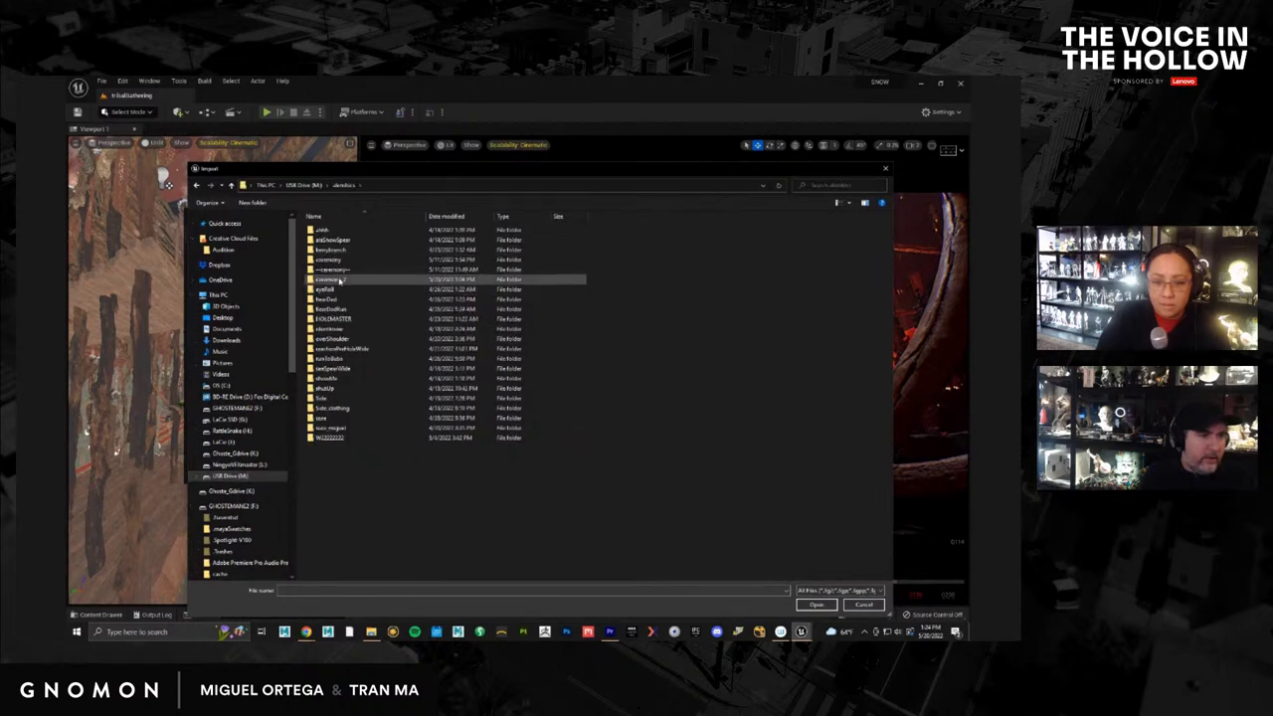
pyautogui.doubleClick(339, 282)
pyautogui.doubleClick(329, 243)
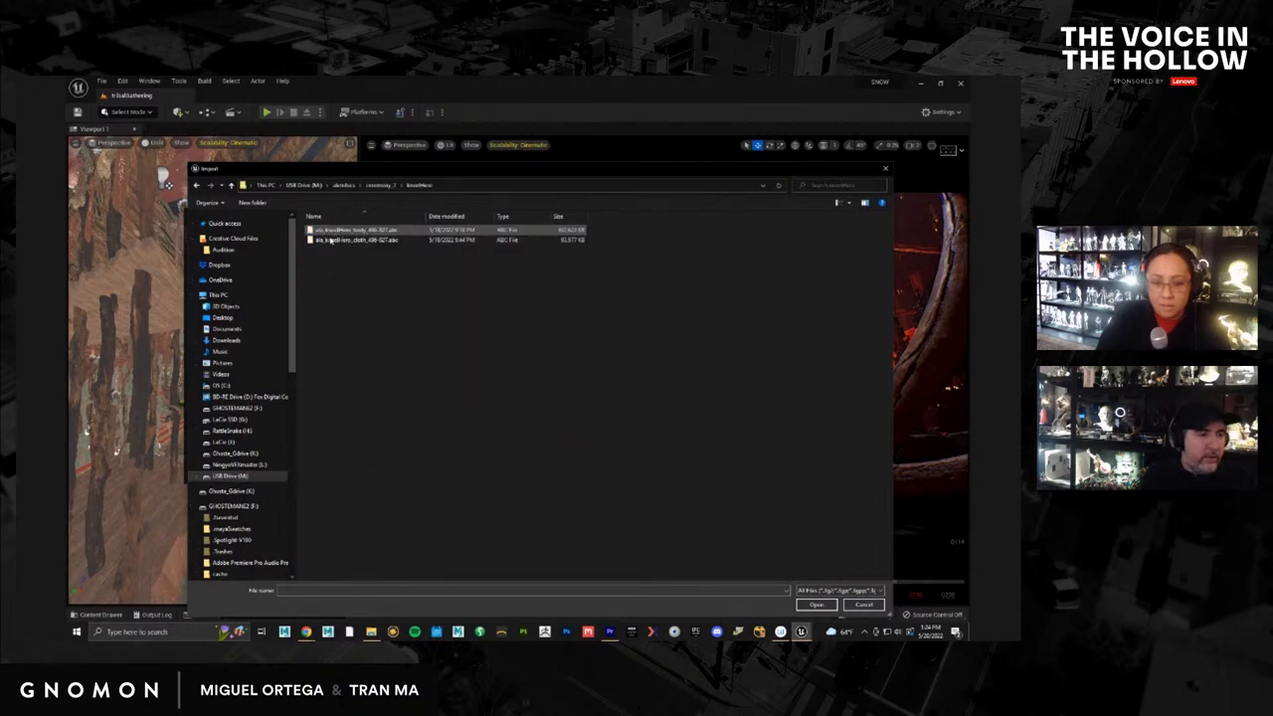
# Import the Alembic file ala_kneelHero_cloth_496-827.abc as a skeletal mesh with the preset cache import options
pyautogui.doubleClick(343, 241)
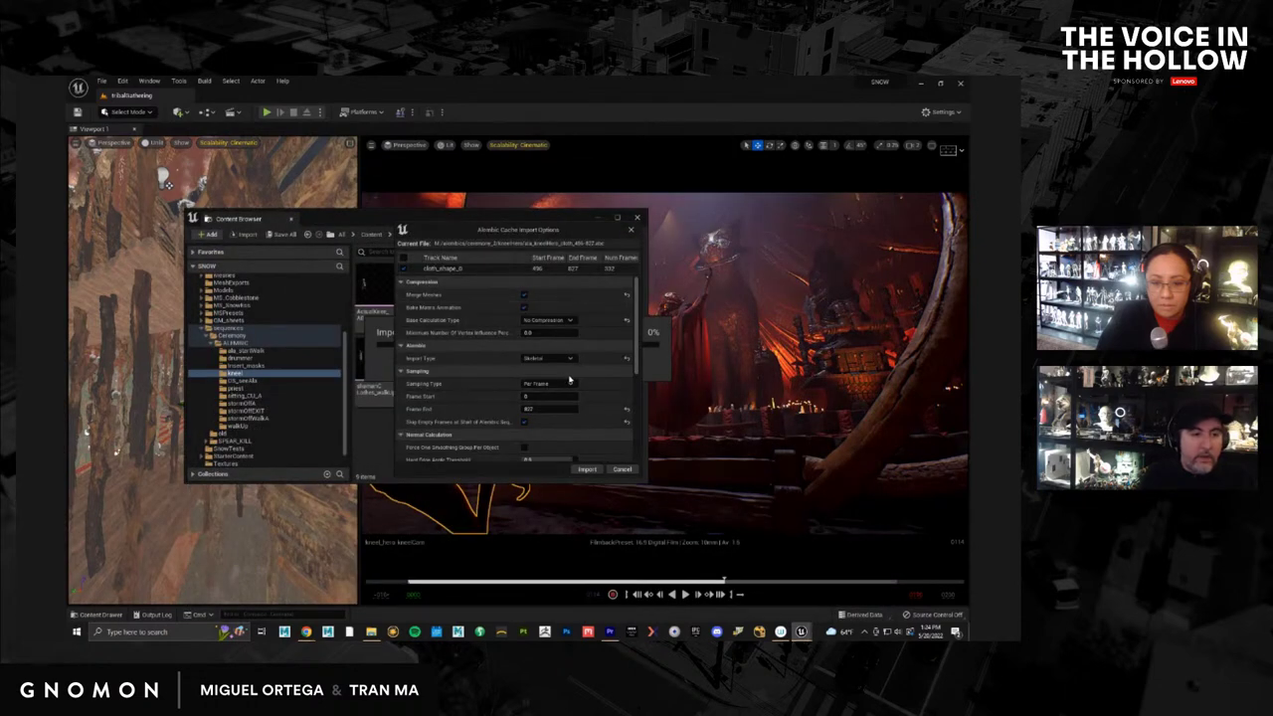
pyautogui.scroll(-3, 569, 378)
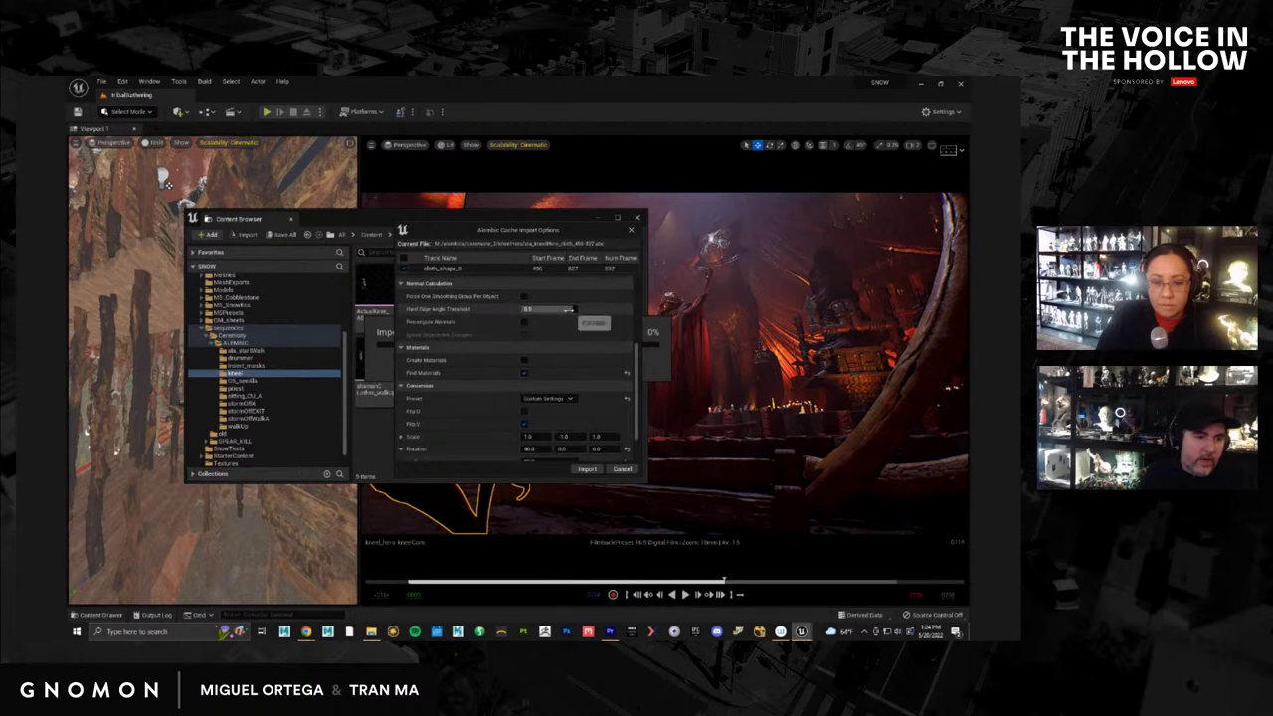
pyautogui.scroll(-1, 569, 377)
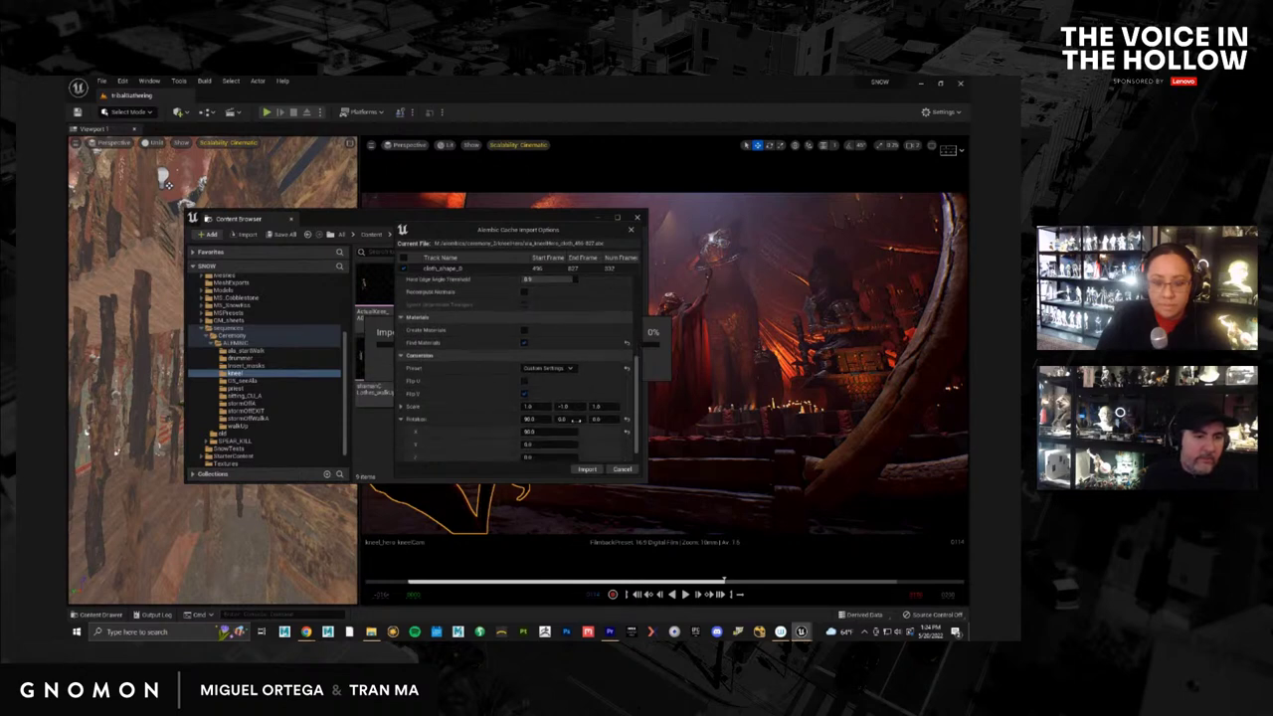
pyautogui.click(587, 468)
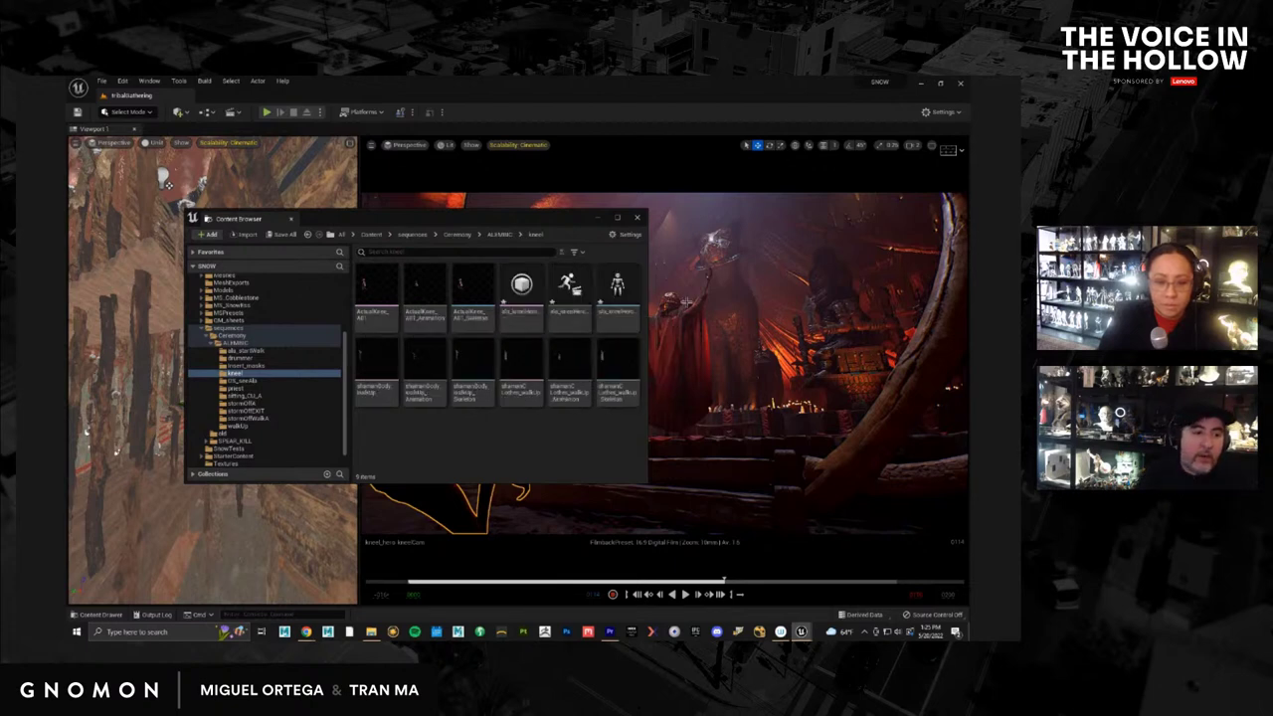
# Place the ala_kneelHero_cloth_496-827 skeletal mesh in the kneel_hero shot and line it up with the kneeling girl
pyautogui.moveTo(559, 231); pyautogui.dragTo(832, 445)
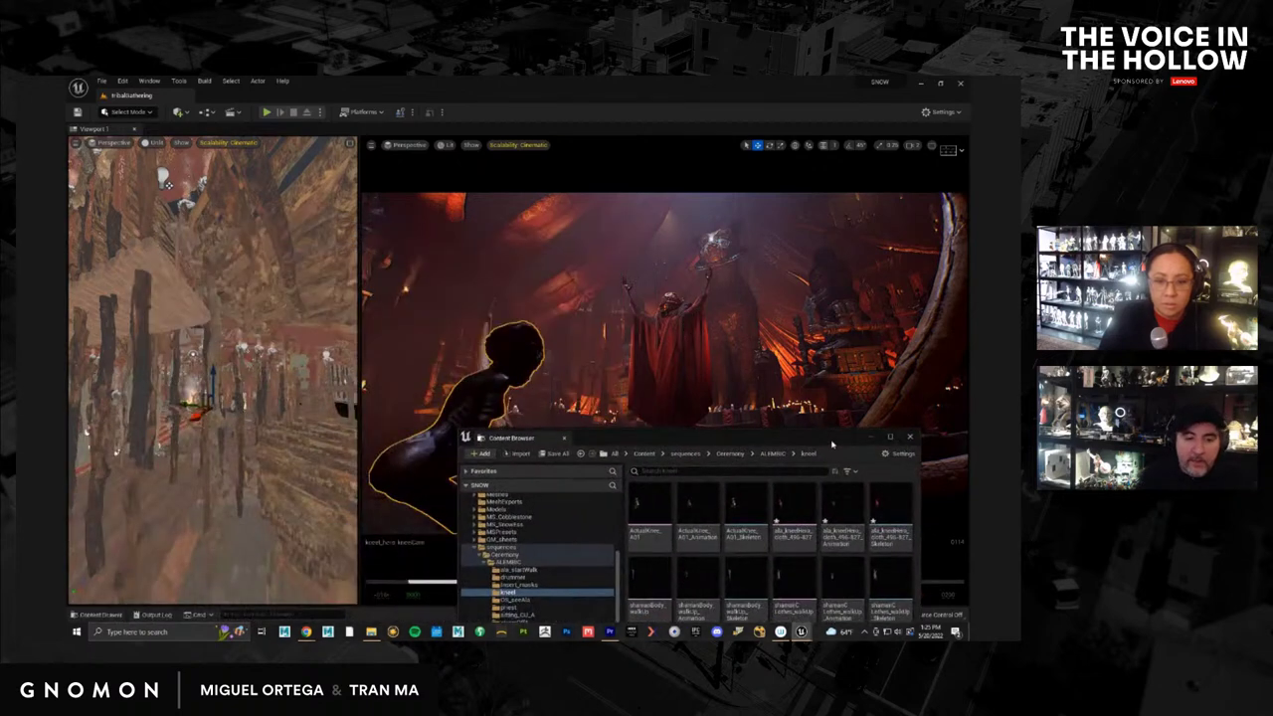
pyautogui.click(795, 510)
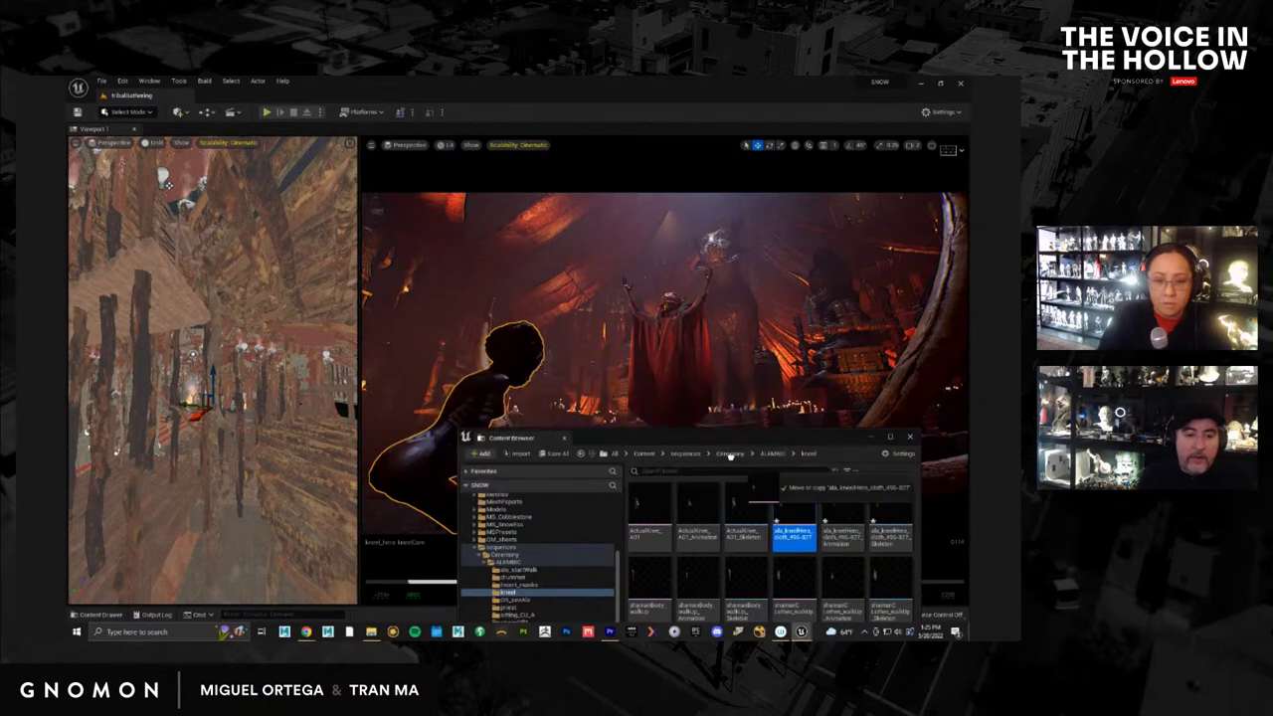
pyautogui.click(603, 387)
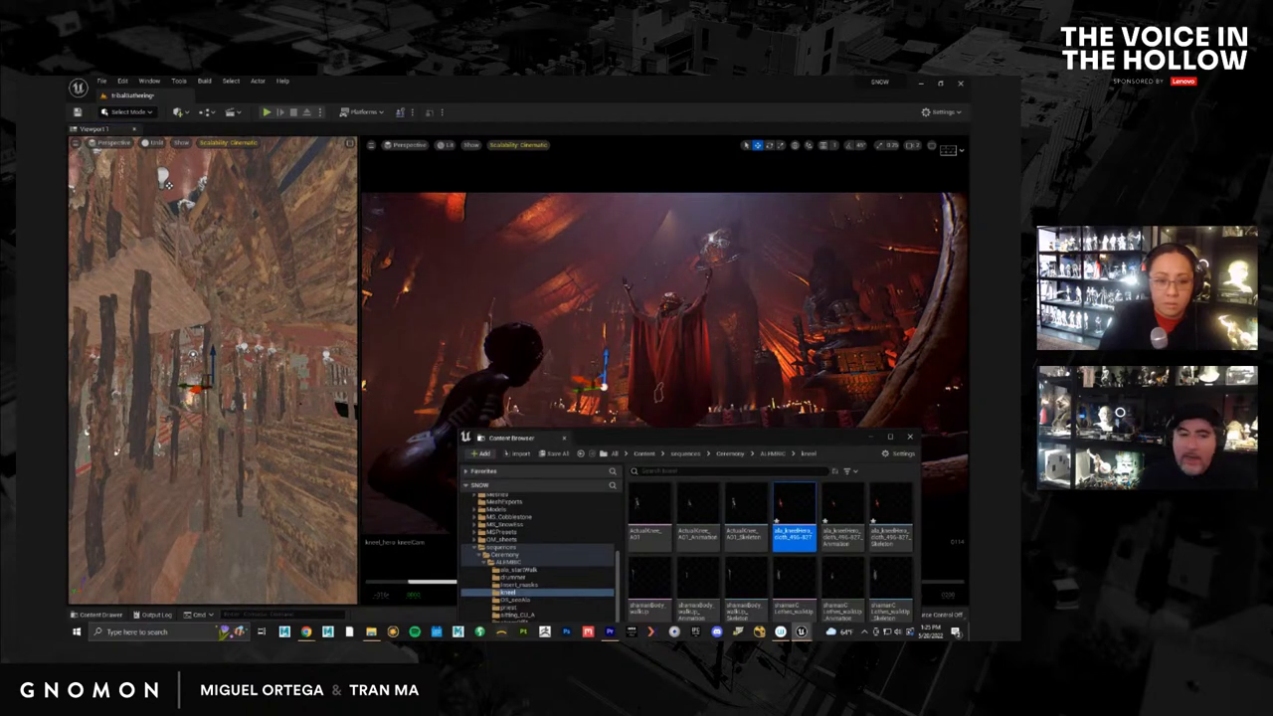
pyautogui.click(502, 376)
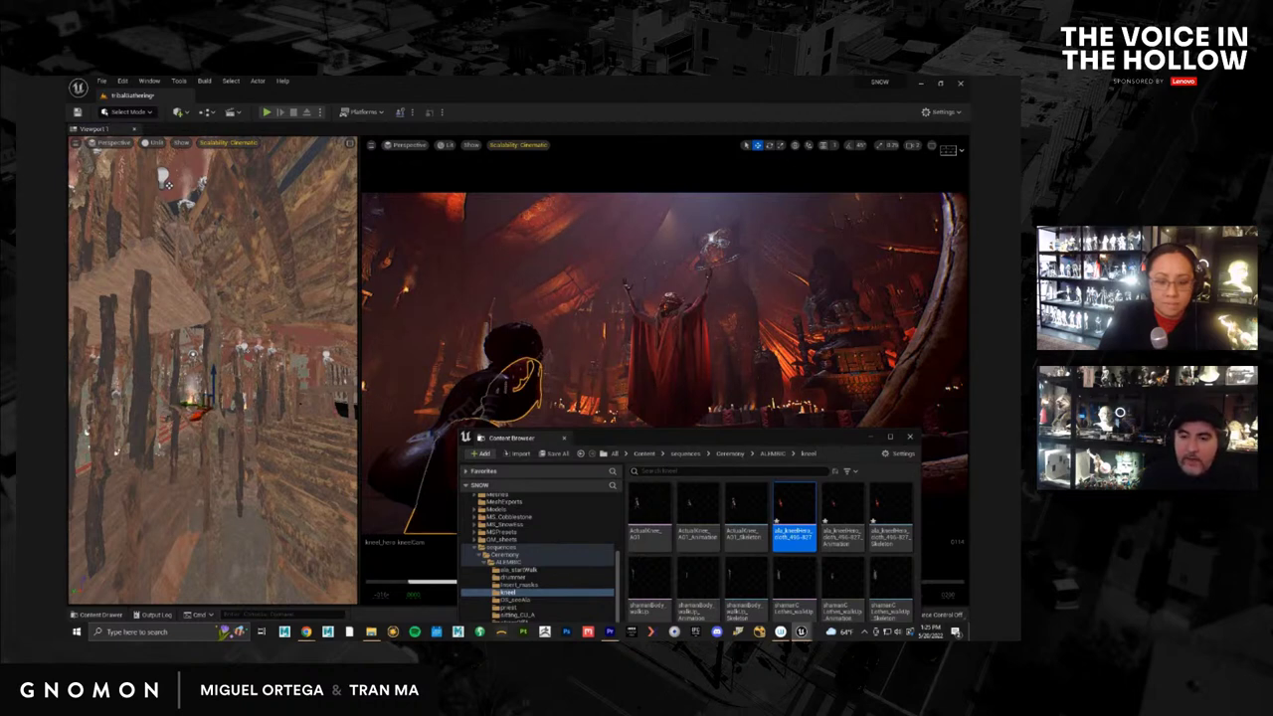
# Add the cloth mesh to the kneel_hero sequence and assign ala_kneelHero_cloth_496-827_Animation to it at frame 0000
pyautogui.moveTo(969, 383); pyautogui.dragTo(540, 234)
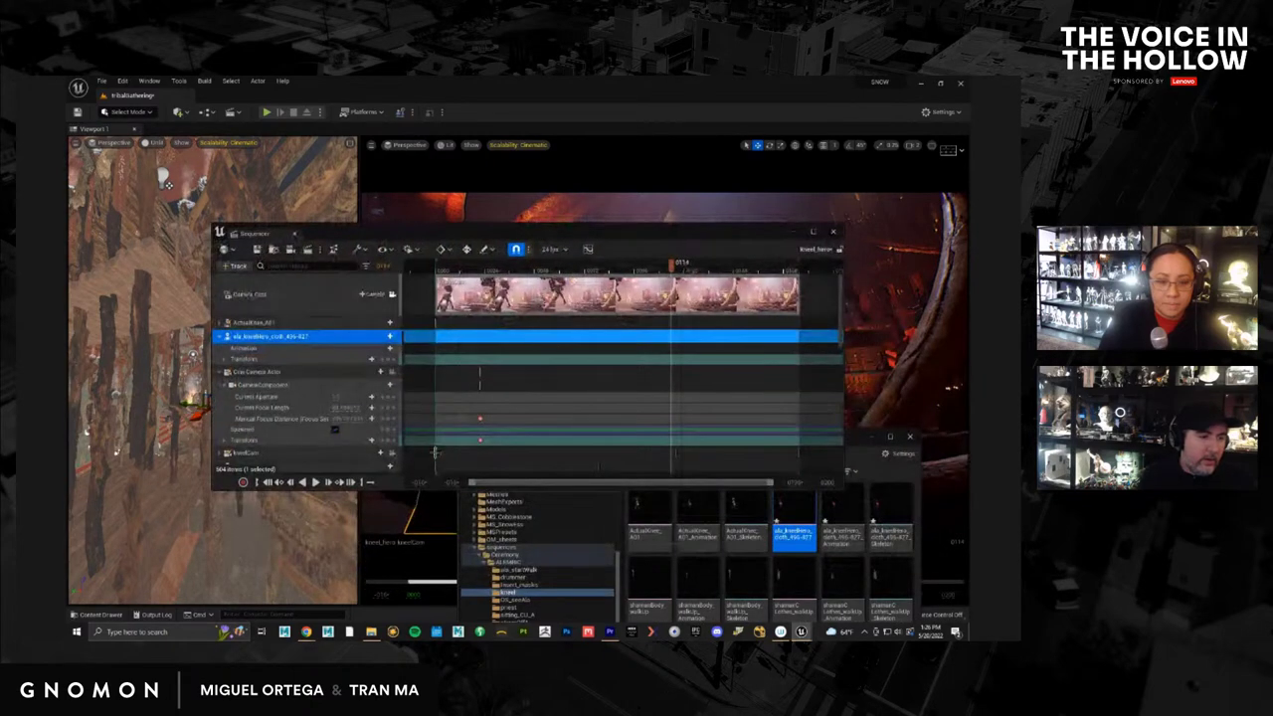
pyautogui.click(269, 482)
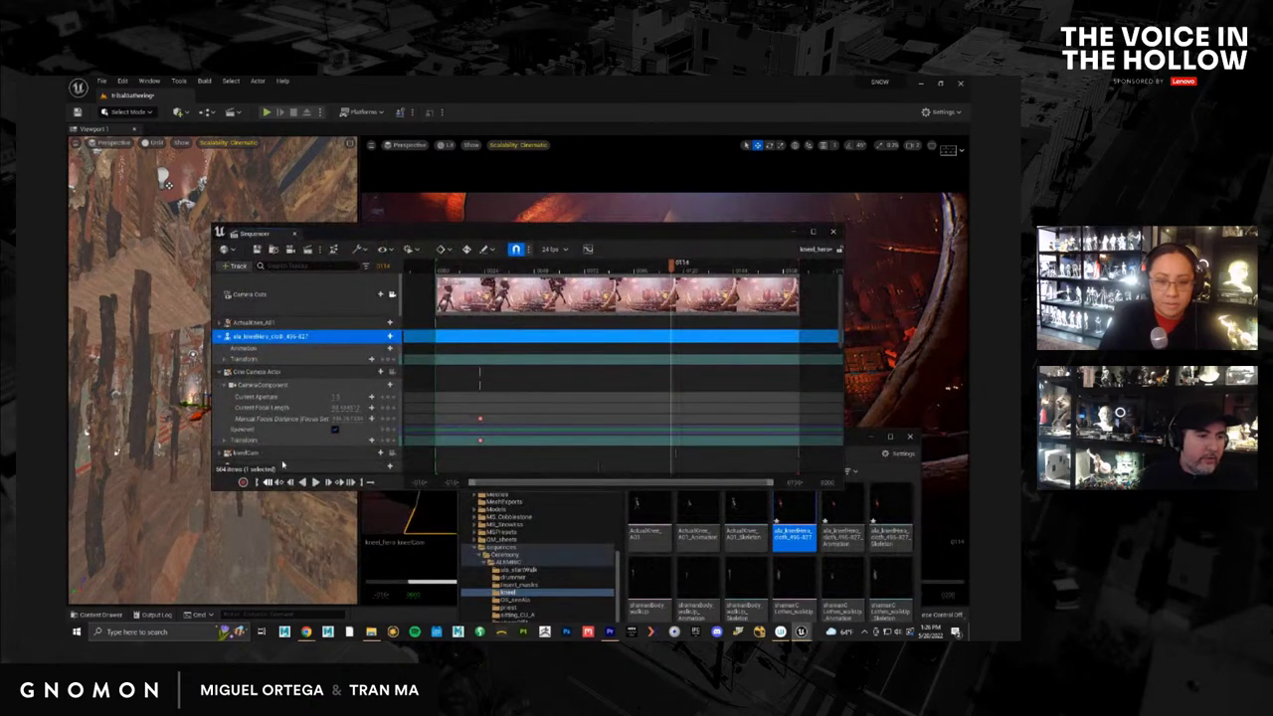
pyautogui.click(375, 348)
pyautogui.click(409, 383)
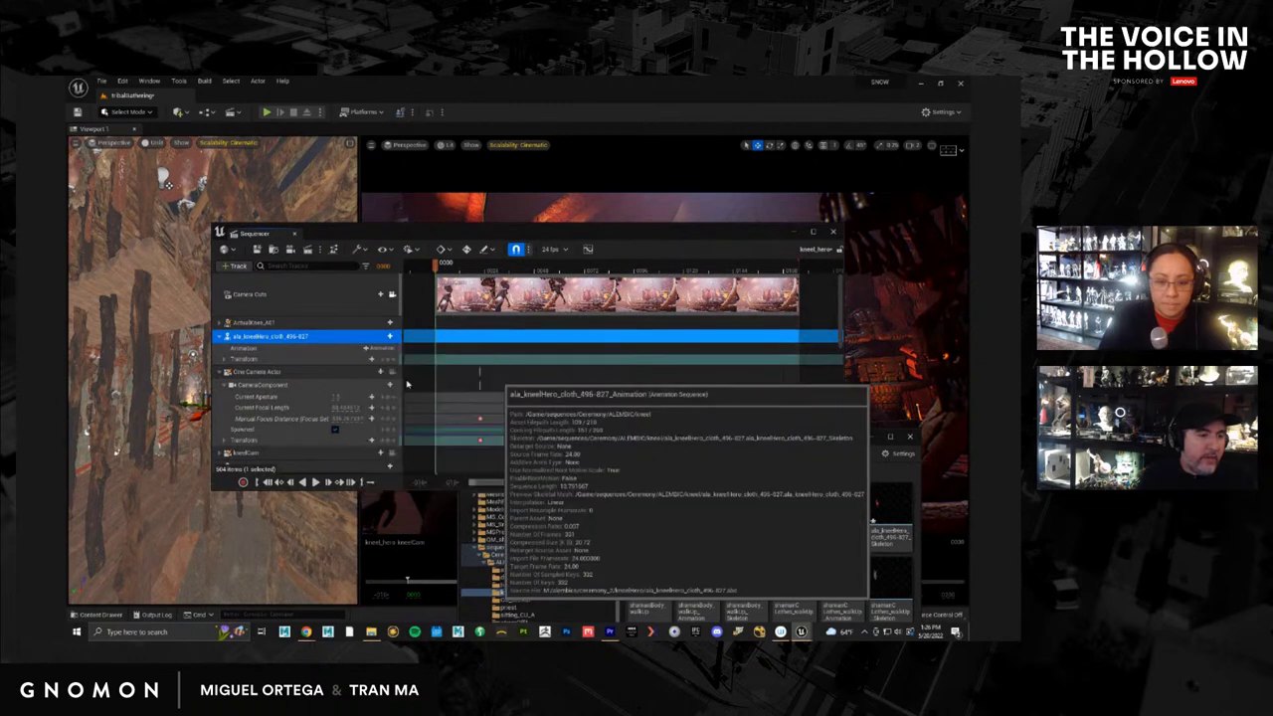
pyautogui.moveTo(434, 235); pyautogui.dragTo(1064, 381)
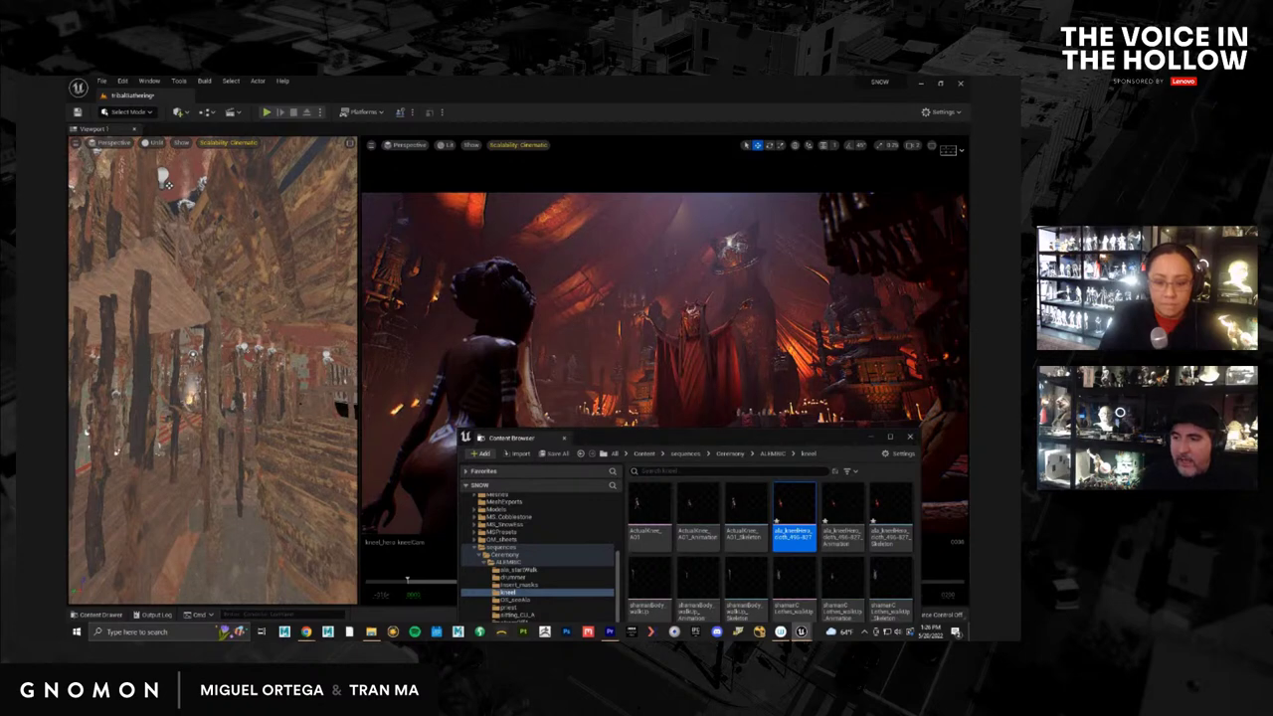
# Shift the cloth's animation section 177 frames earlier and compare its track with shamanBody_walkUp
pyautogui.moveTo(969, 286); pyautogui.dragTo(610, 236)
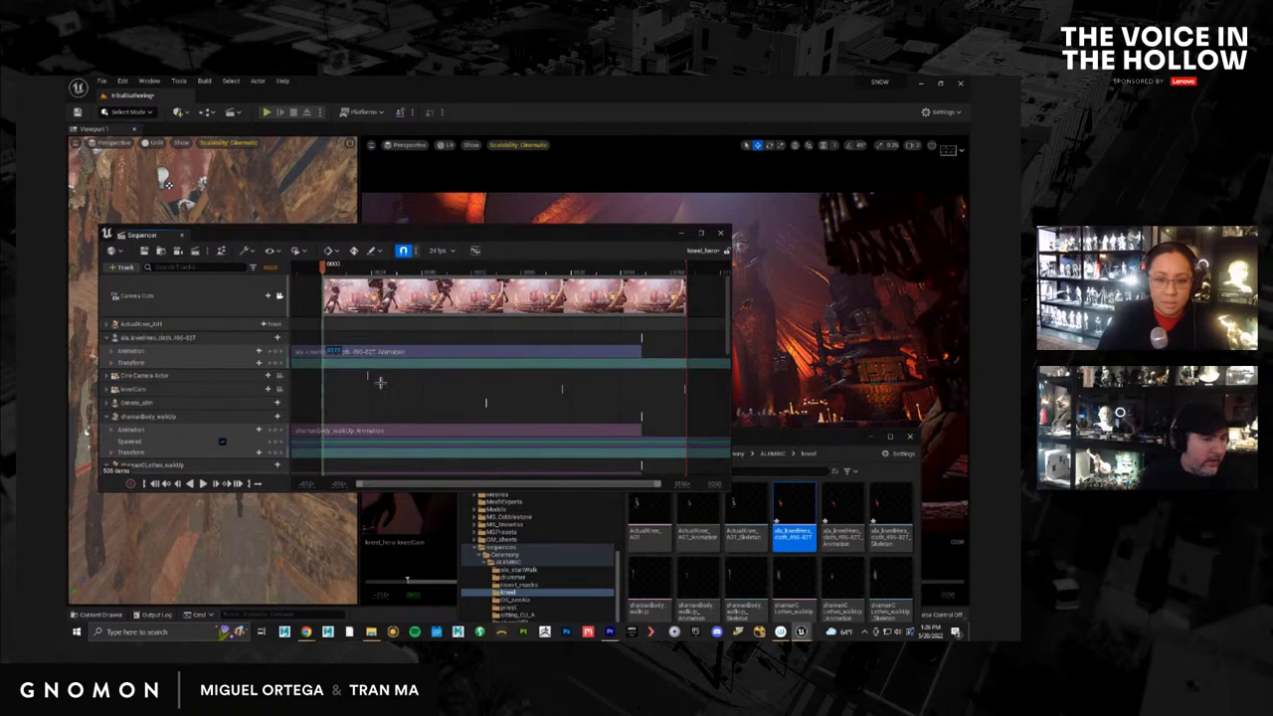
pyautogui.click(380, 415)
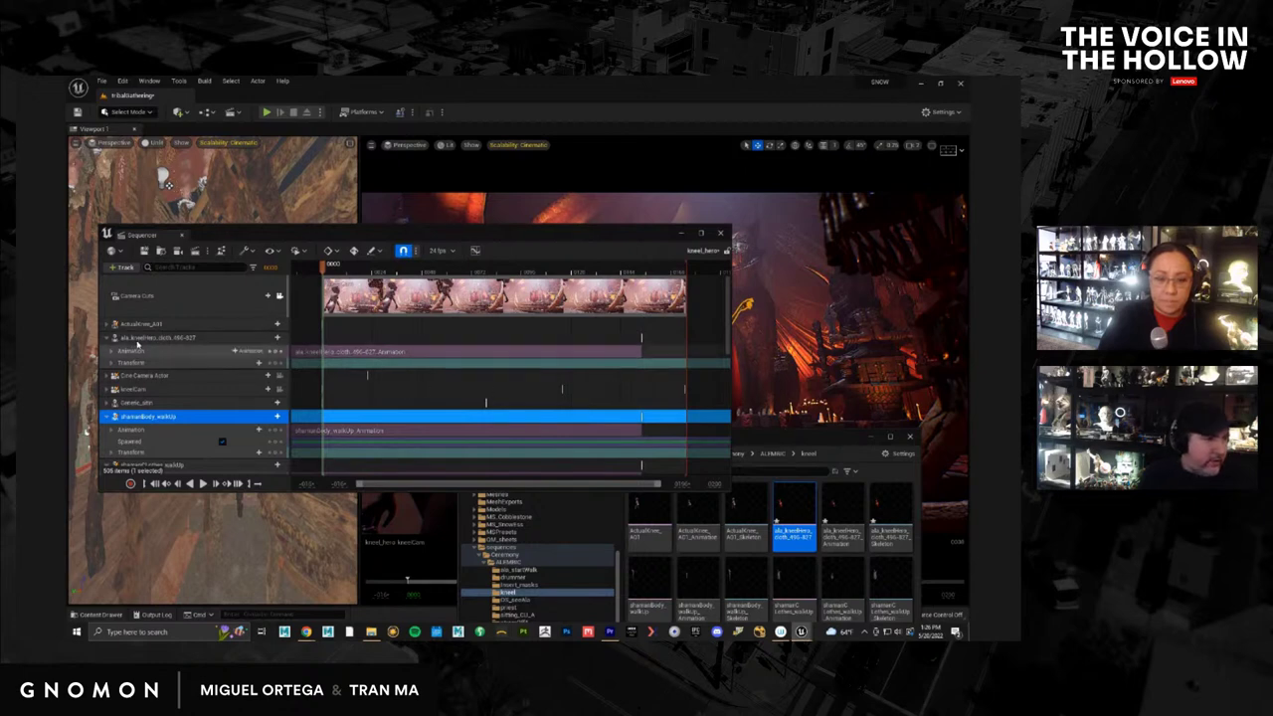
pyautogui.click(145, 338)
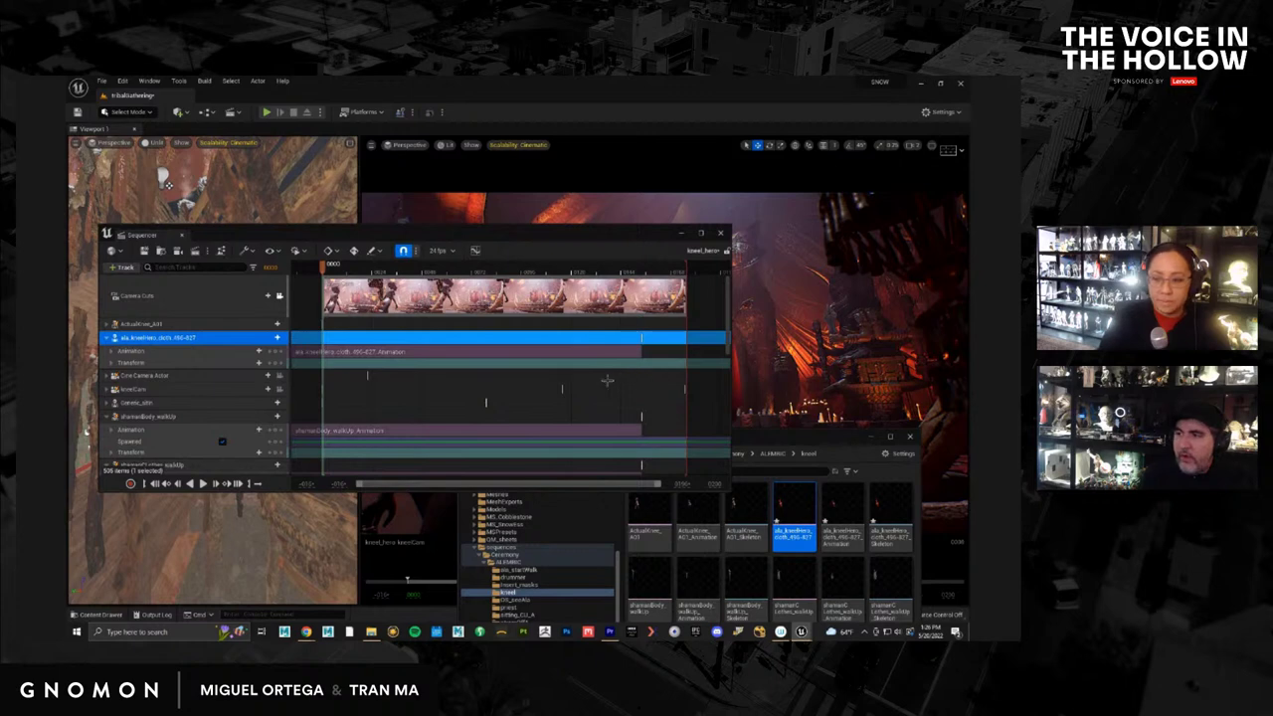
# Move the playhead to frame 0065 and collapse the shamanBody_walkUp and shamanClothes_walkUp tracks
pyautogui.moveTo(515, 232); pyautogui.dragTo(586, 250)
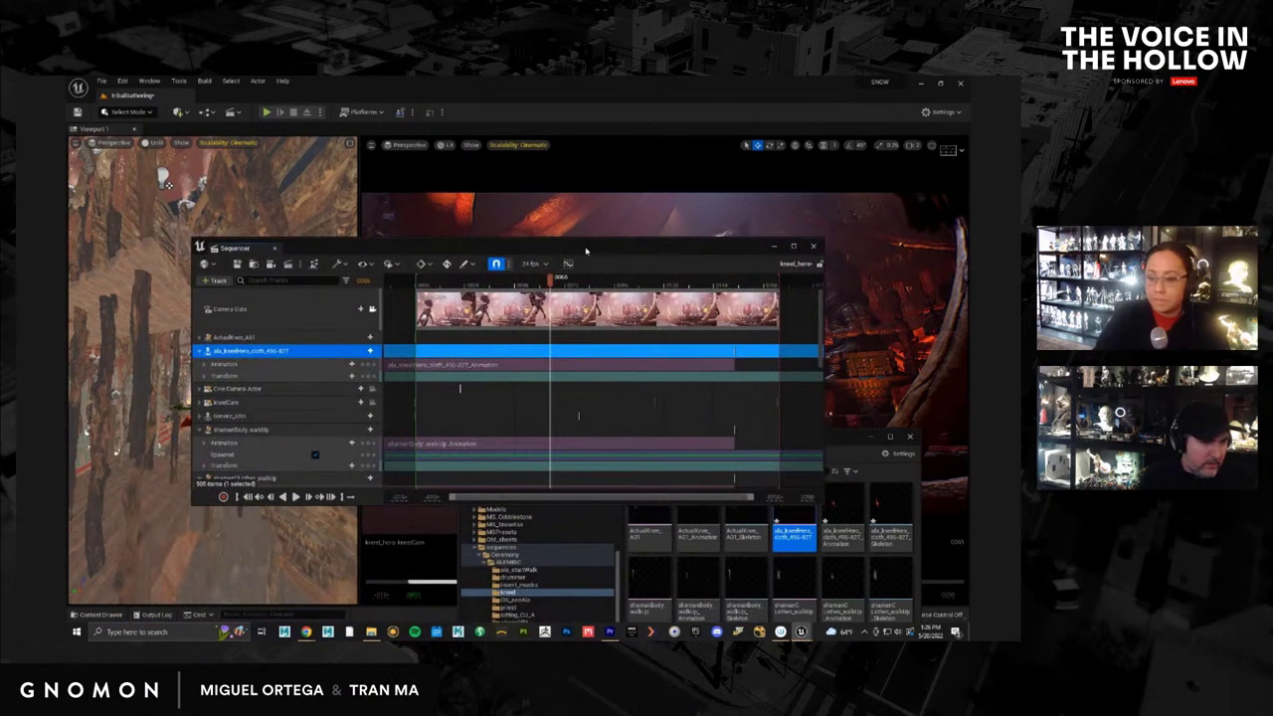
pyautogui.click(202, 428)
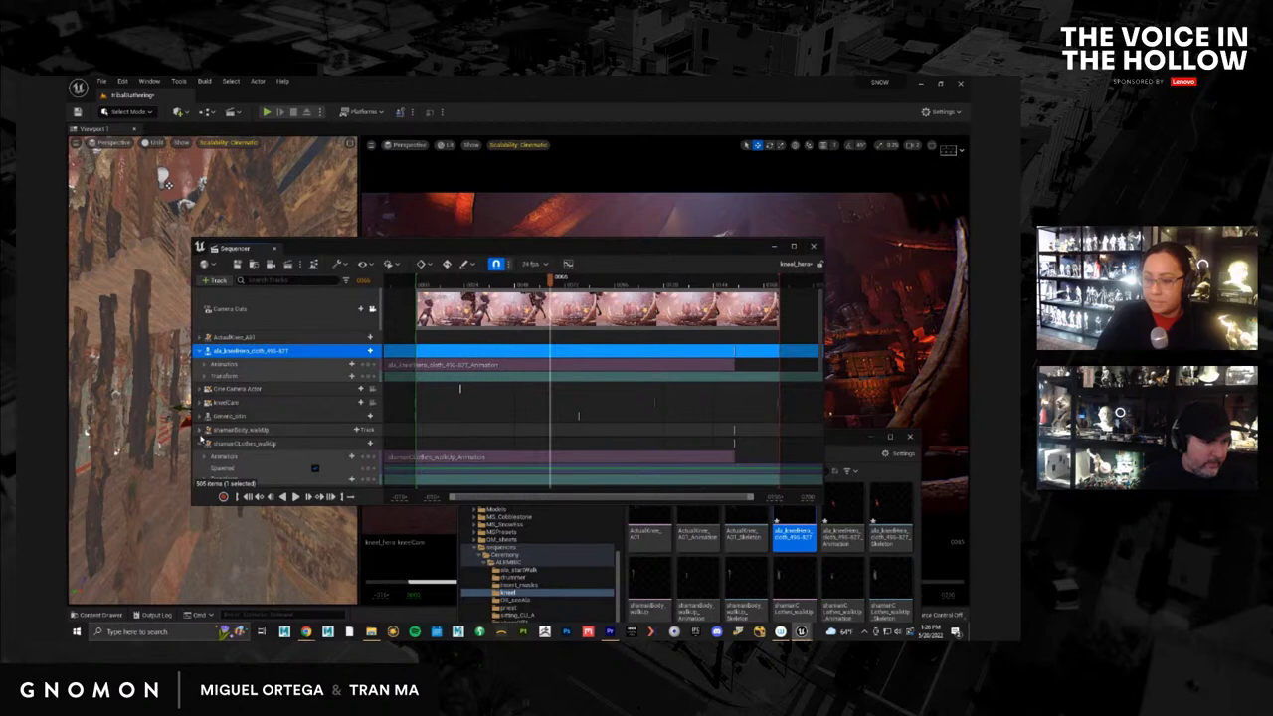
pyautogui.click(200, 444)
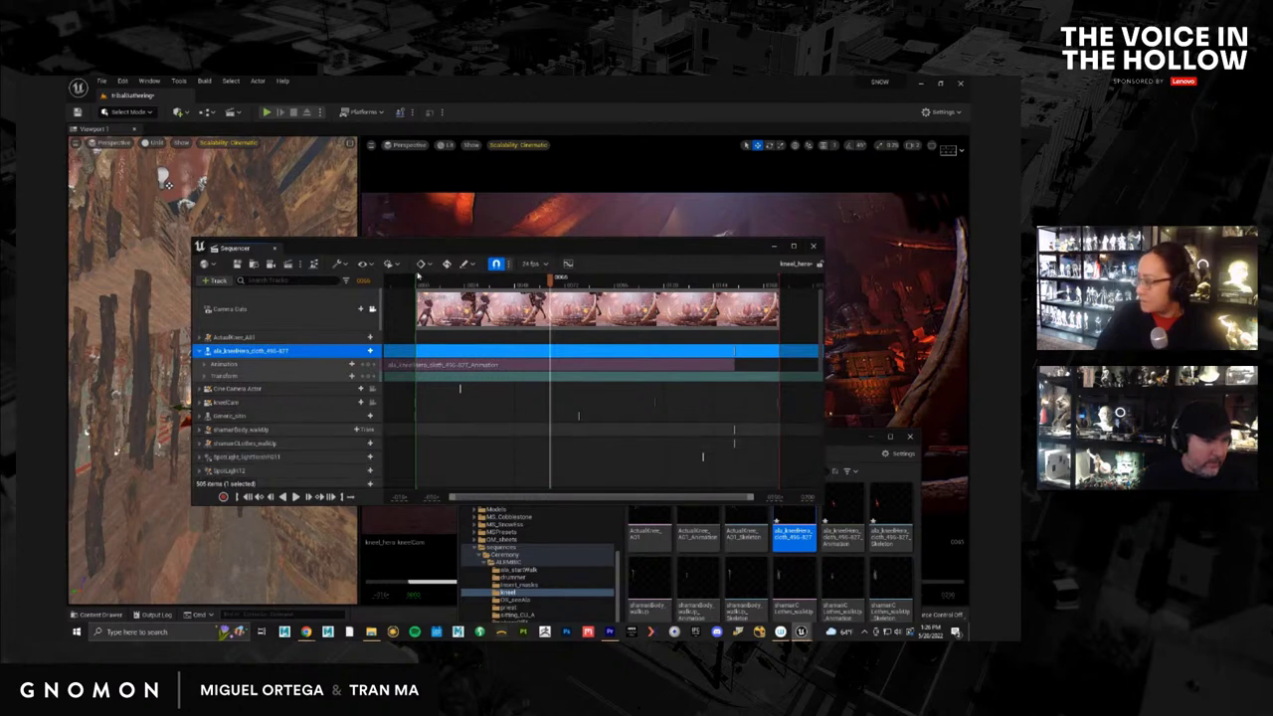
# Compare the girl's body and cloth in the shot view by selecting each one and scrubbing to frame 0053
pyautogui.moveTo(465, 248); pyautogui.dragTo(479, 454)
pyautogui.click(571, 374)
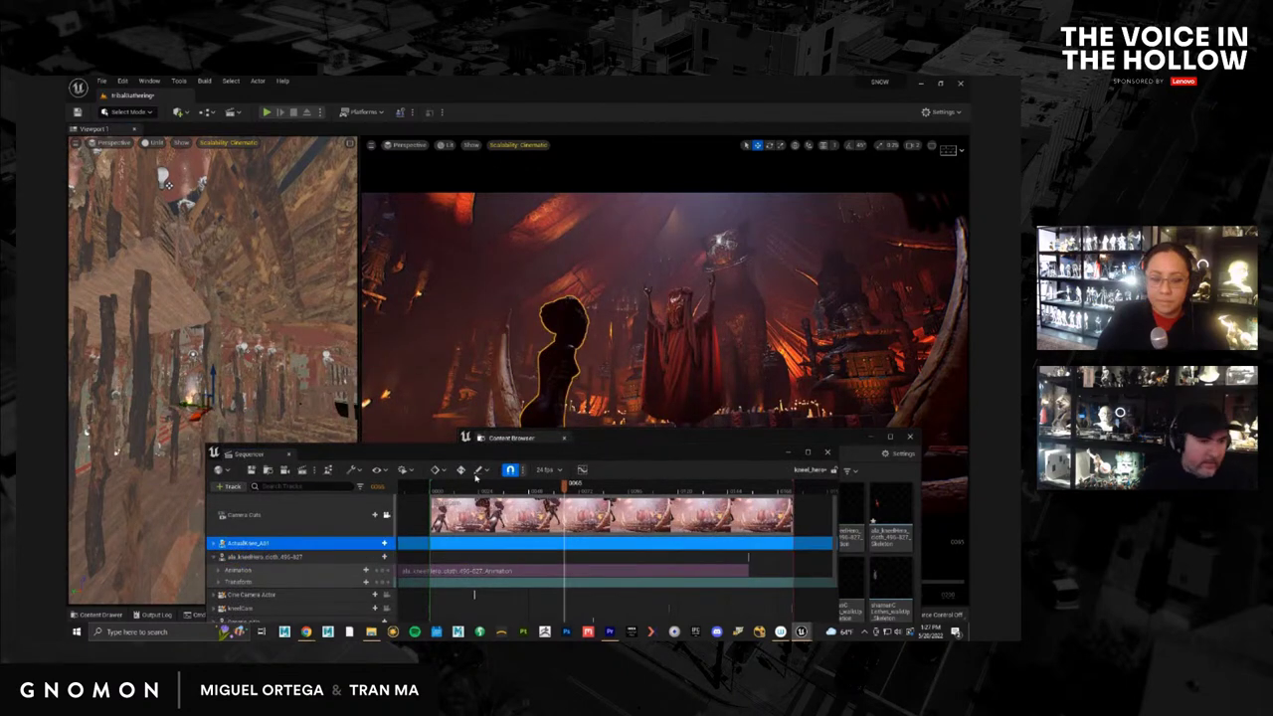
pyautogui.moveTo(477, 453); pyautogui.dragTo(477, 355)
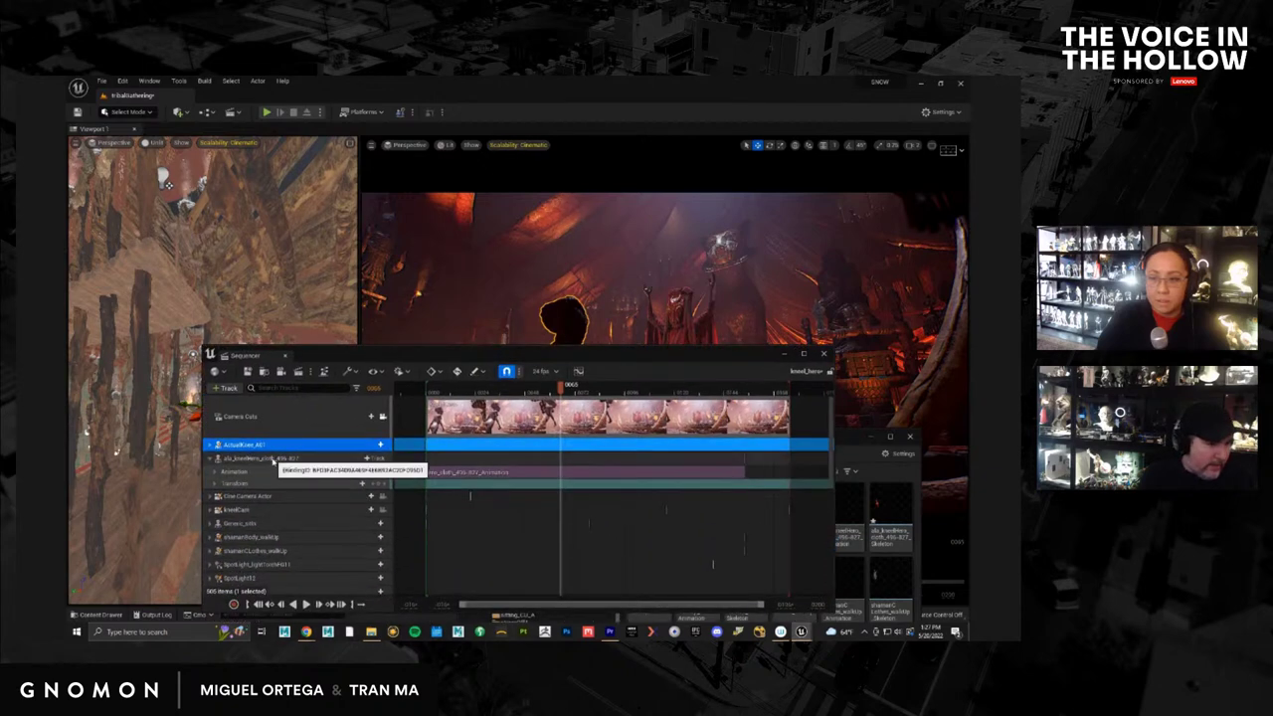
pyautogui.click(274, 459)
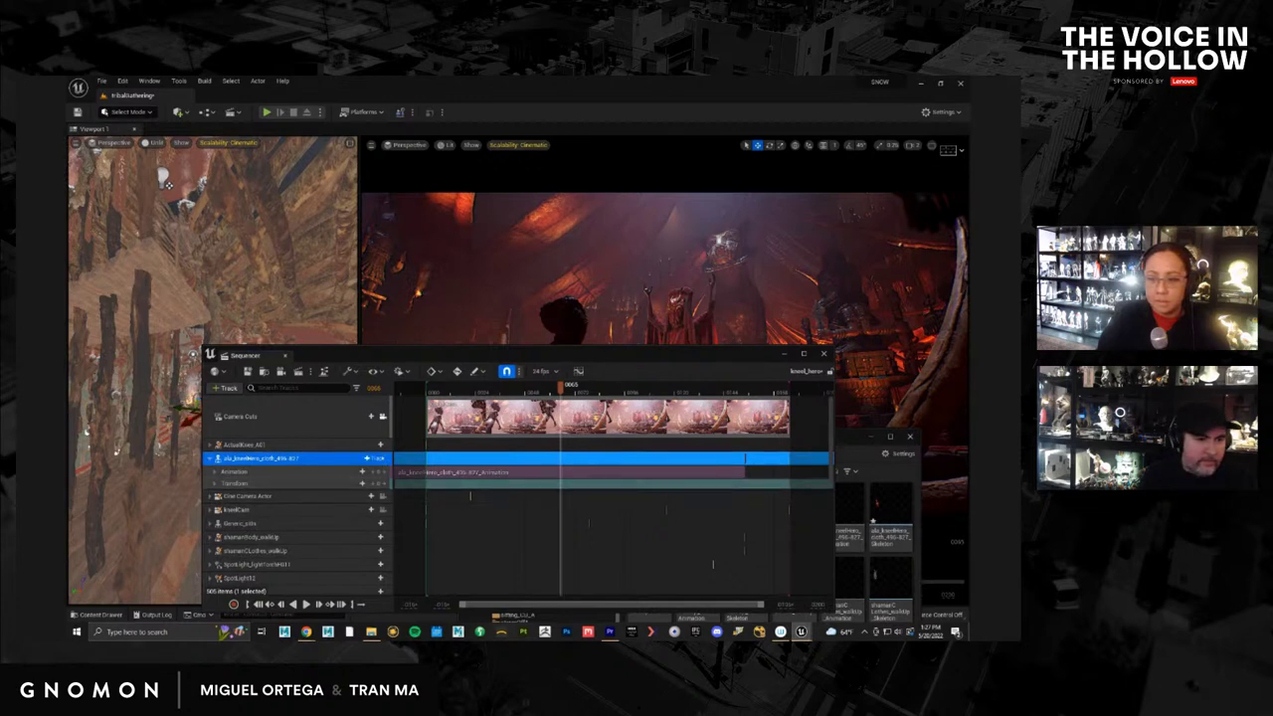
pyautogui.moveTo(606, 365); pyautogui.dragTo(509, 450)
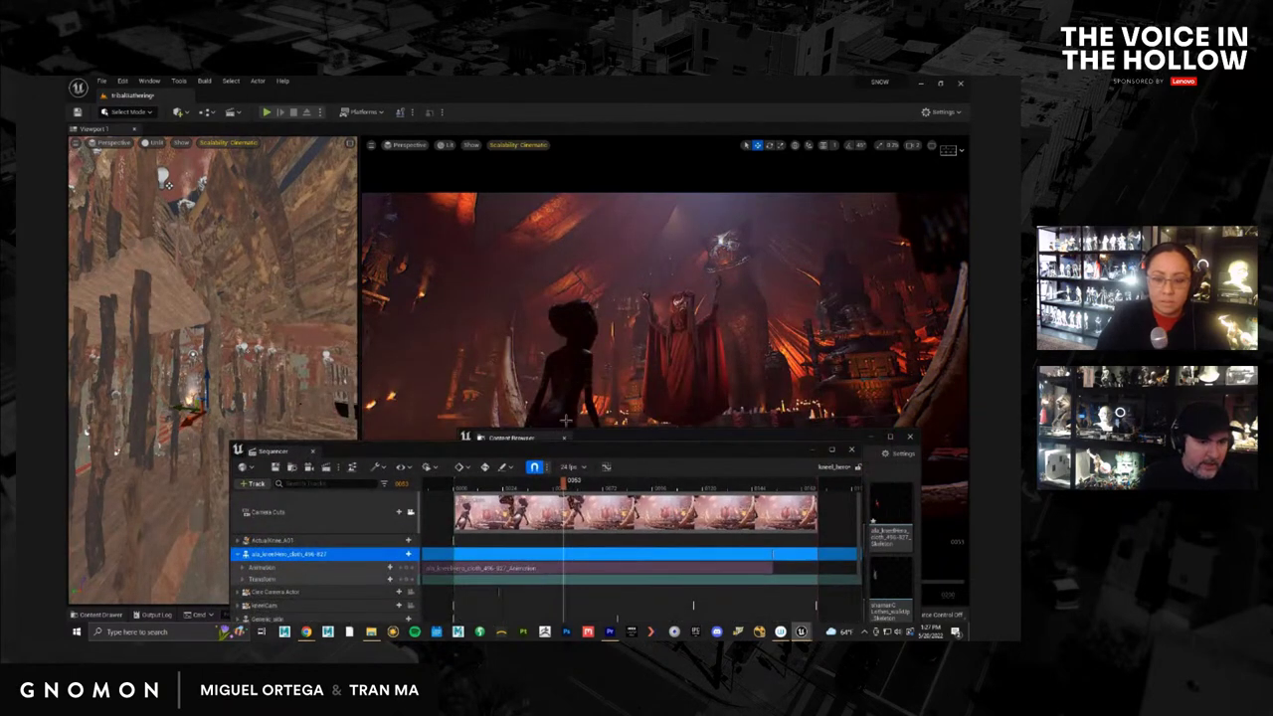
# Expand the ActualKnee_A01 track and align the cloth's animation section with the start of the girl's body animation at frame 0000
pyautogui.click(573, 382)
pyautogui.moveTo(586, 450); pyautogui.dragTo(575, 324)
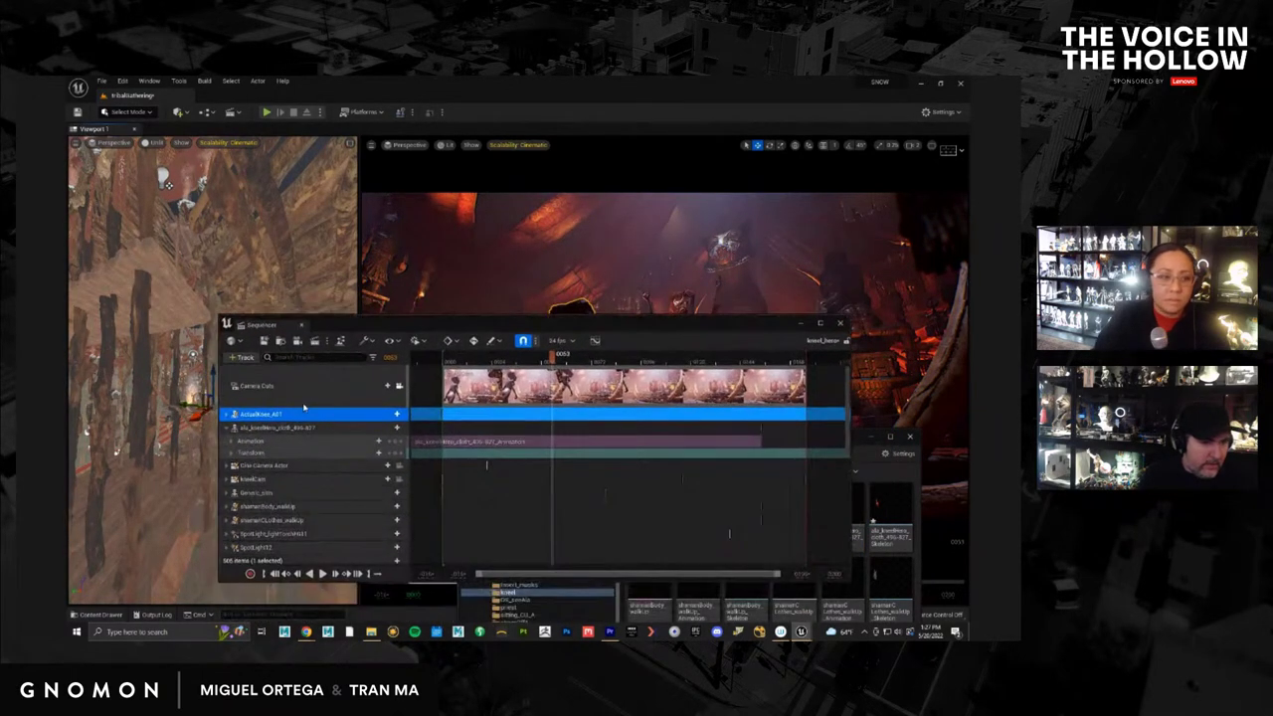
pyautogui.click(228, 415)
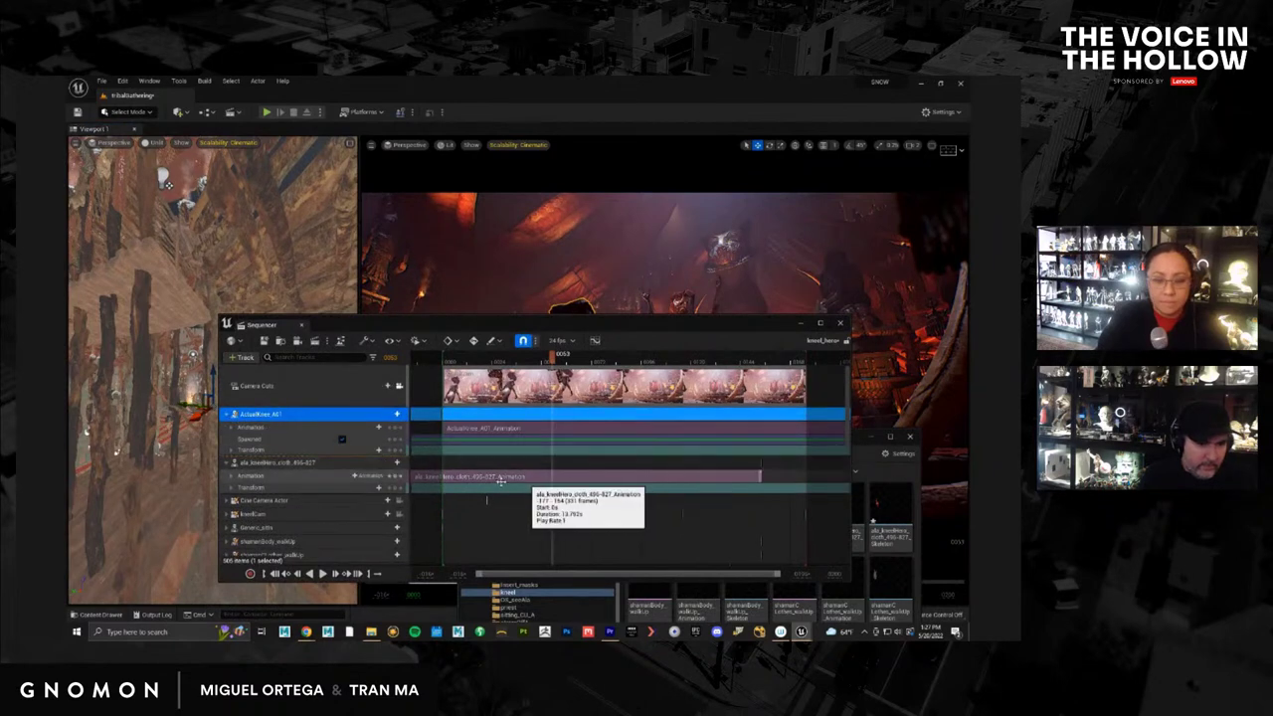
pyautogui.click(585, 478)
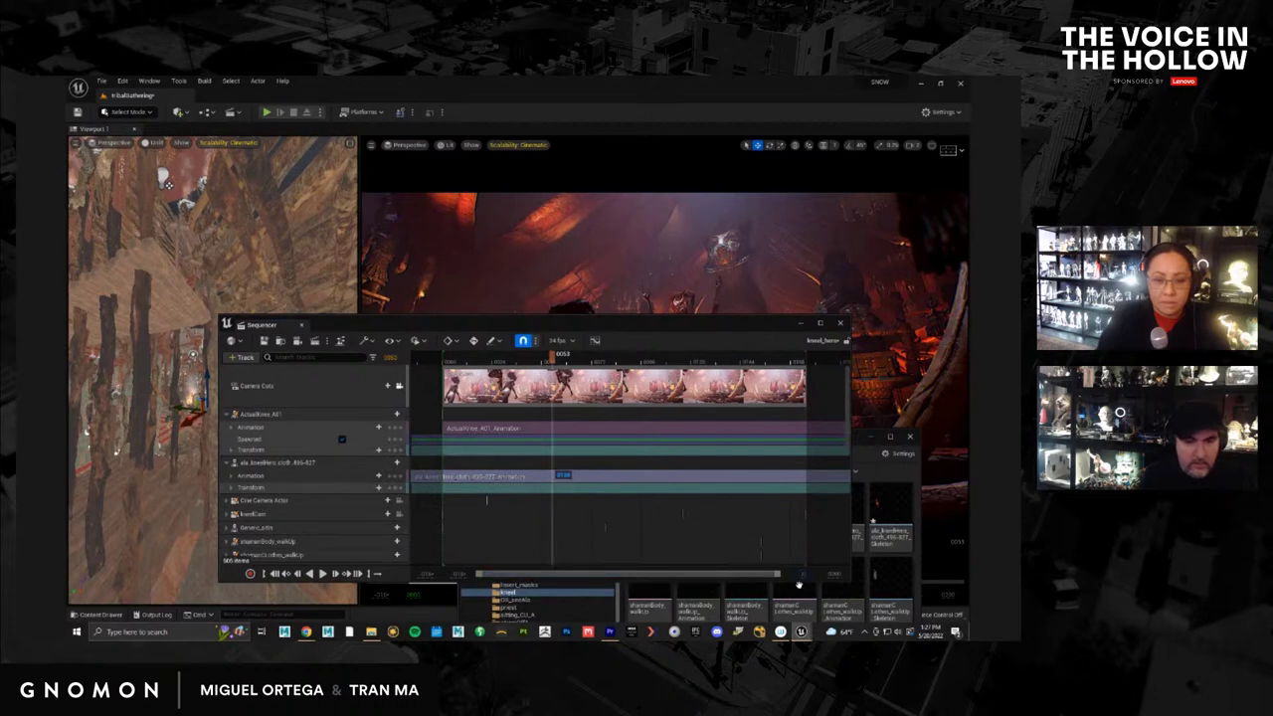
pyautogui.keyDown('ctrl'); pyautogui.scroll(-5, 575, 478); pyautogui.keyUp('ctrl')
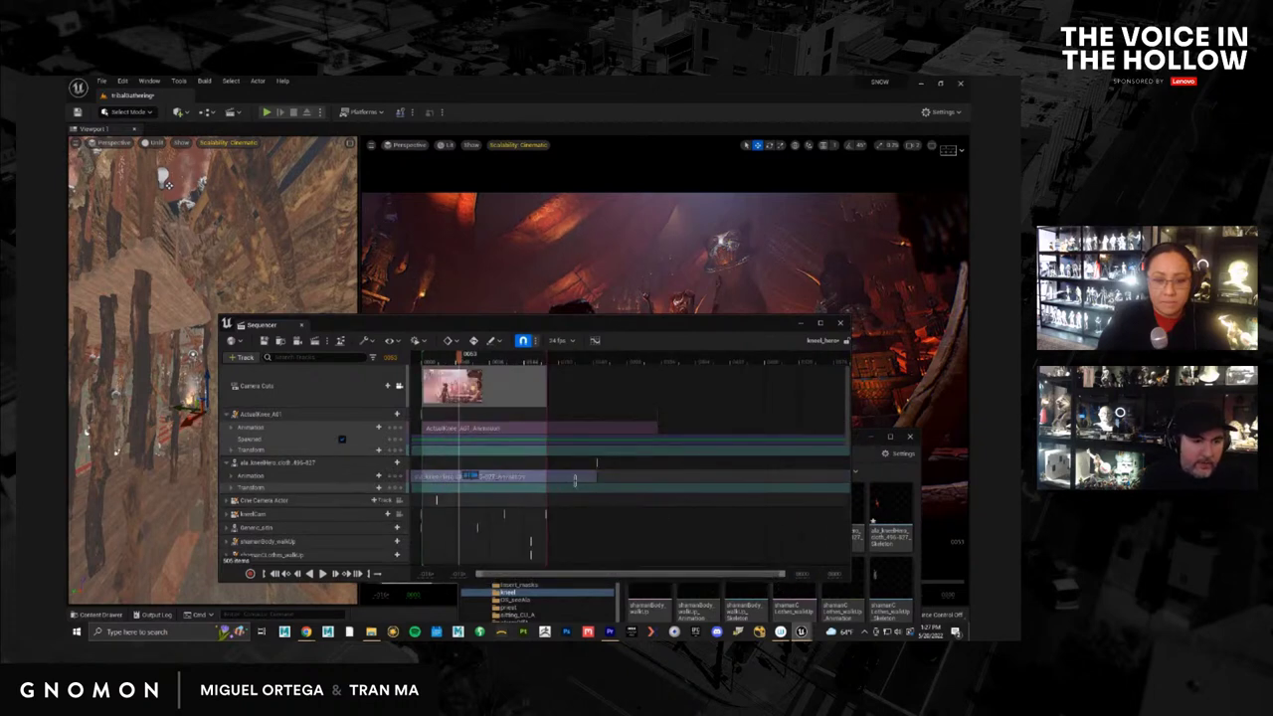
pyautogui.moveTo(509, 477); pyautogui.dragTo(560, 478)
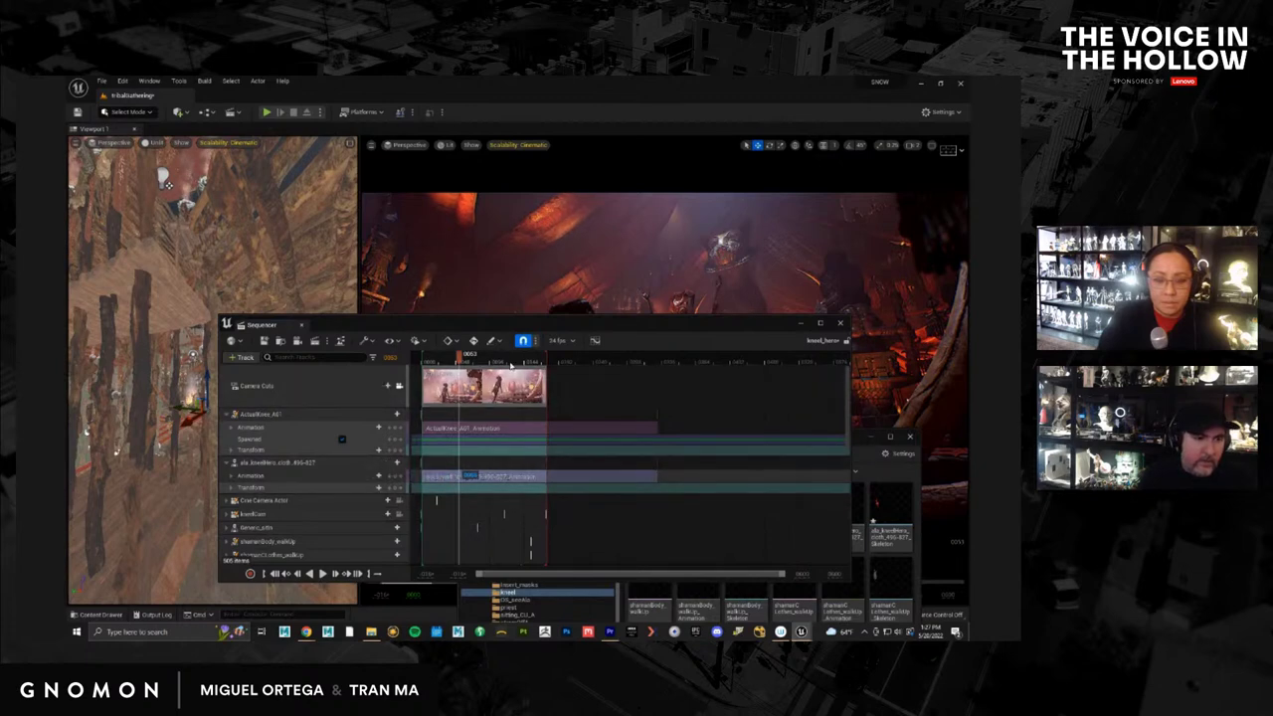
pyautogui.moveTo(495, 359); pyautogui.dragTo(1258, 417)
pyautogui.click(335, 558)
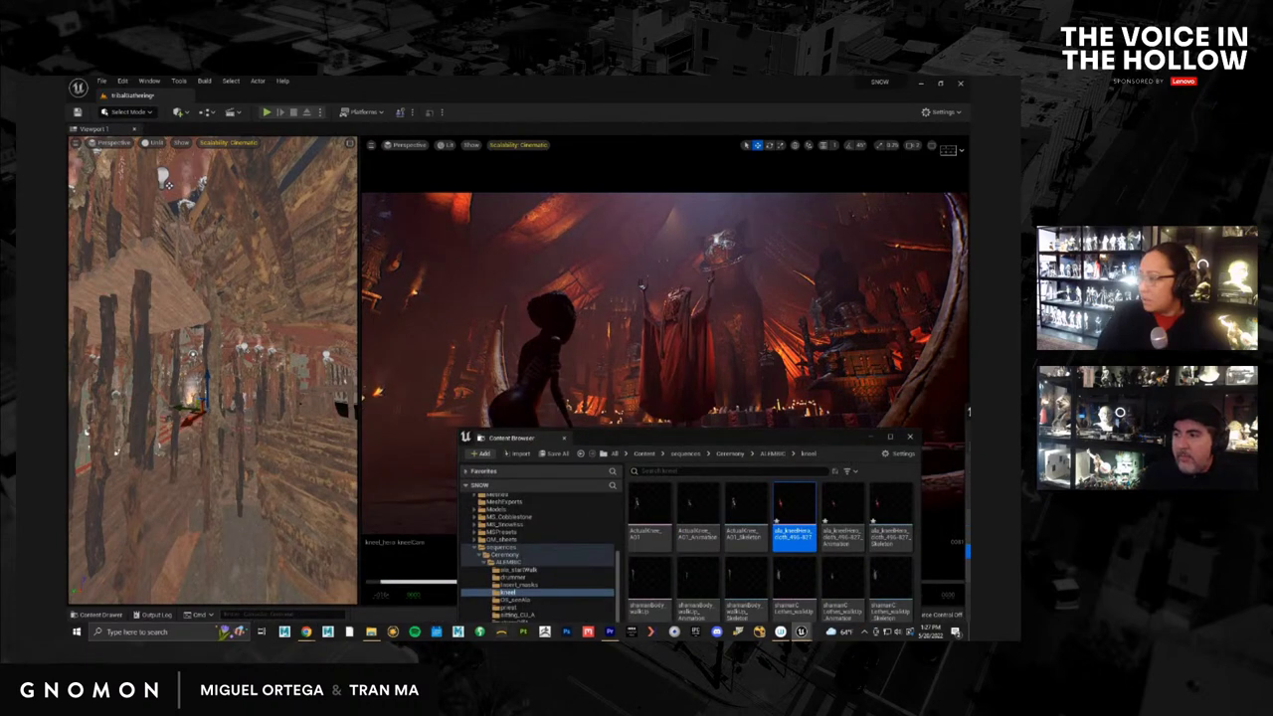
# Open the ala_kneelHero_cloth_496-827 skeletal mesh and filter its asset details for the bounds settings
pyautogui.doubleClick(794, 505)
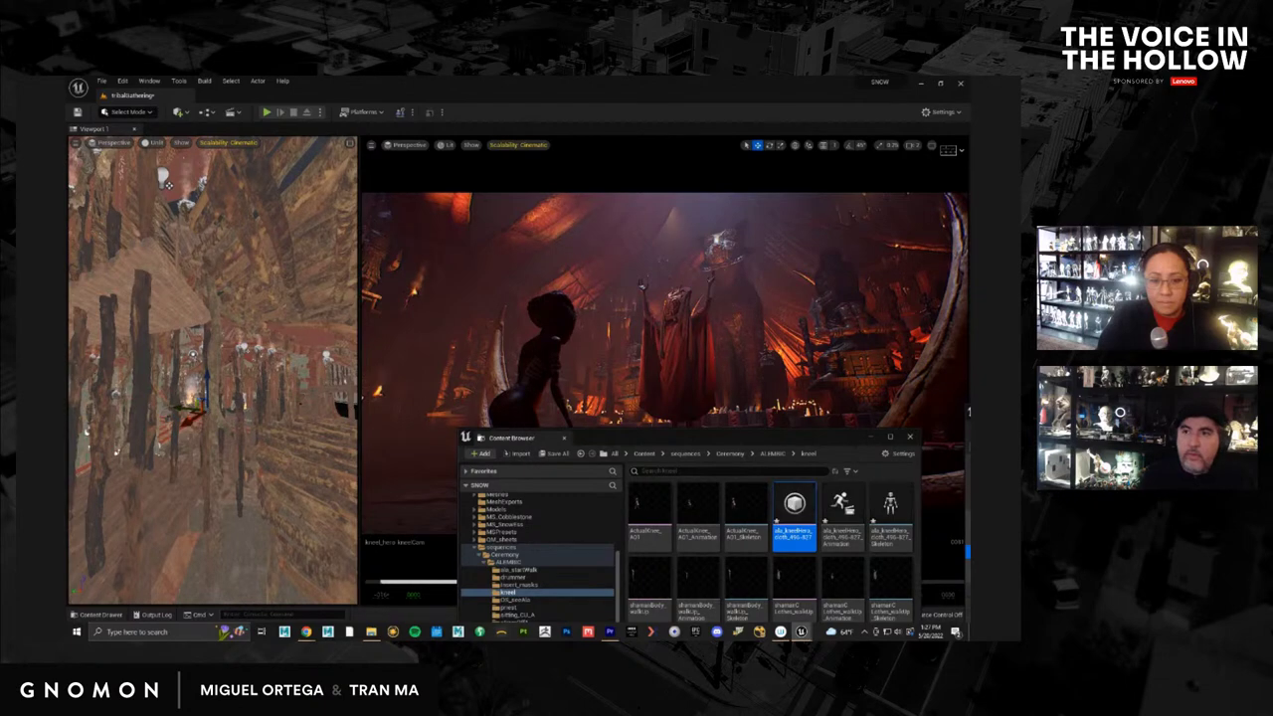
pyautogui.moveTo(646, 297); pyautogui.dragTo(589, 226)
pyautogui.click(419, 276)
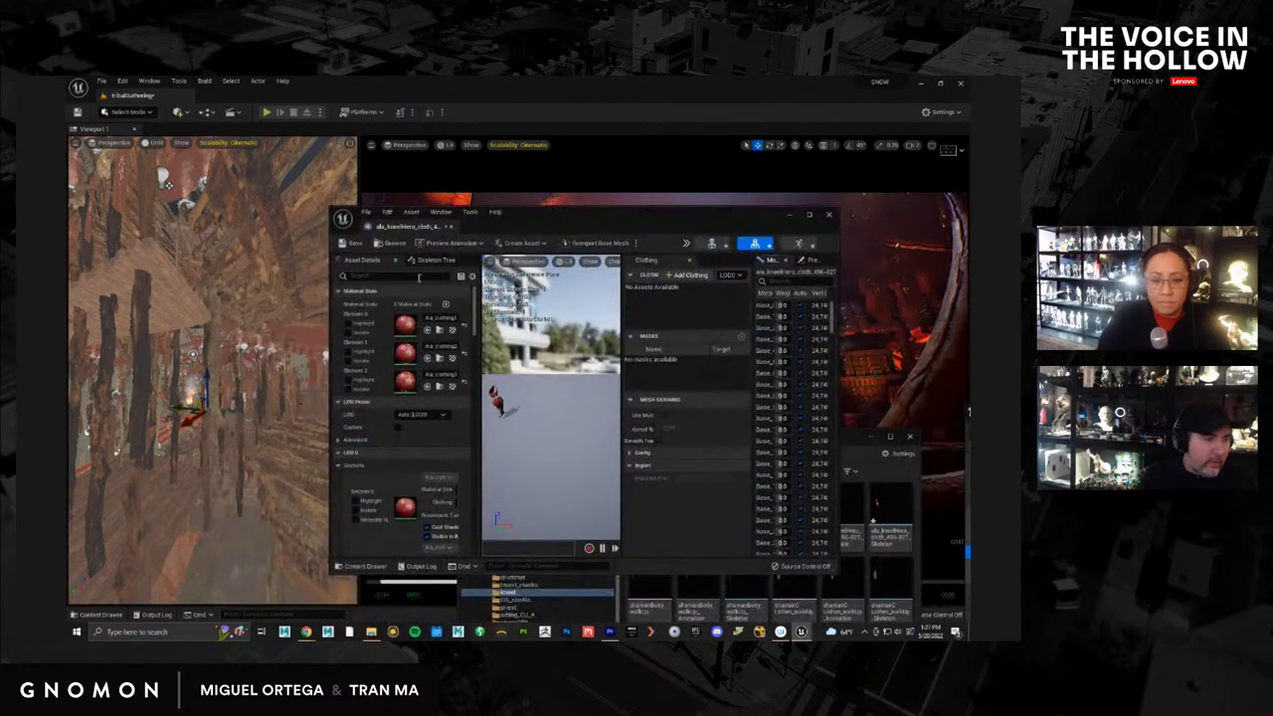
pyautogui.write('lodun')
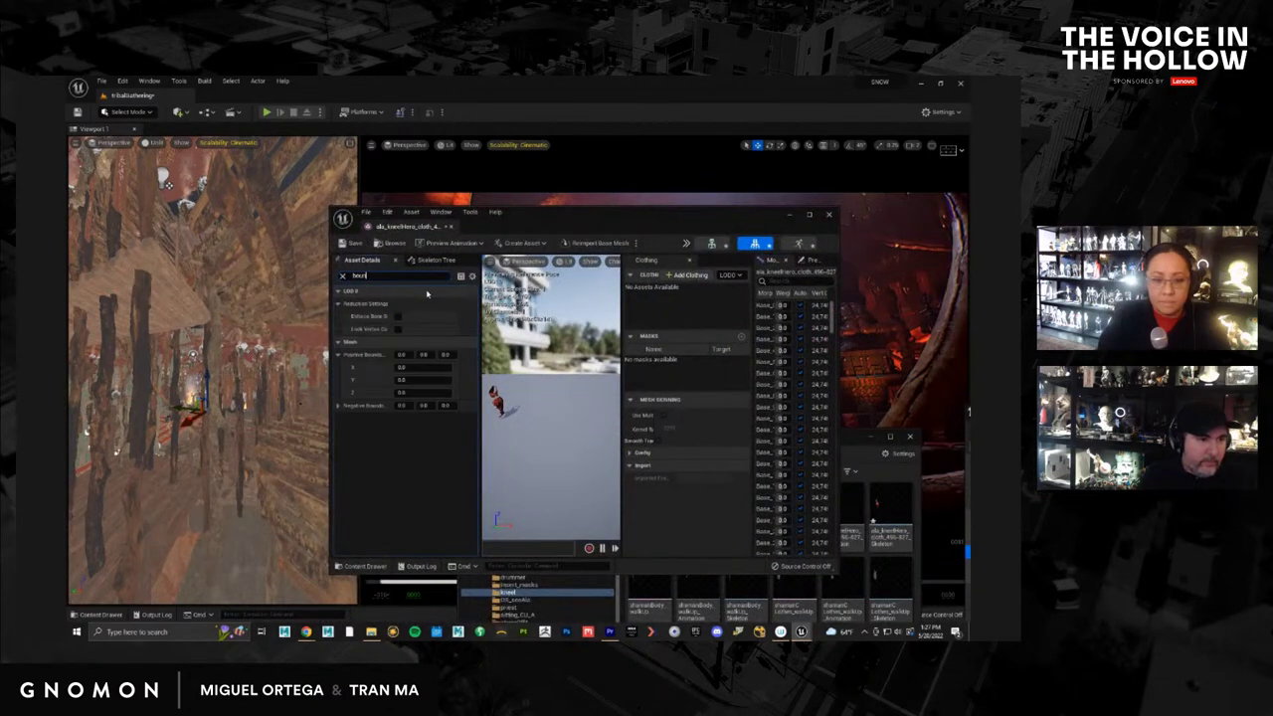
# Set the cloth mesh's positive bounds extension to 10000 in X, Y and Z, save the asset and close it
pyautogui.click(401, 355)
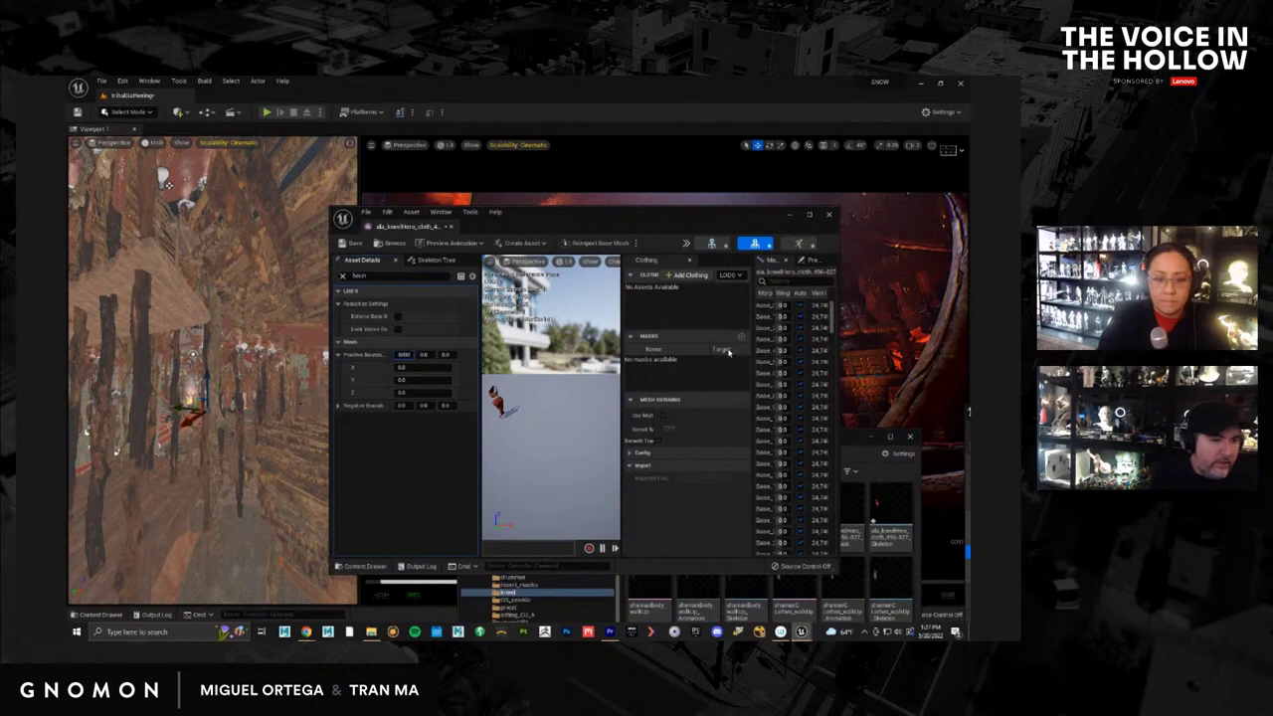
pyautogui.press('Return')
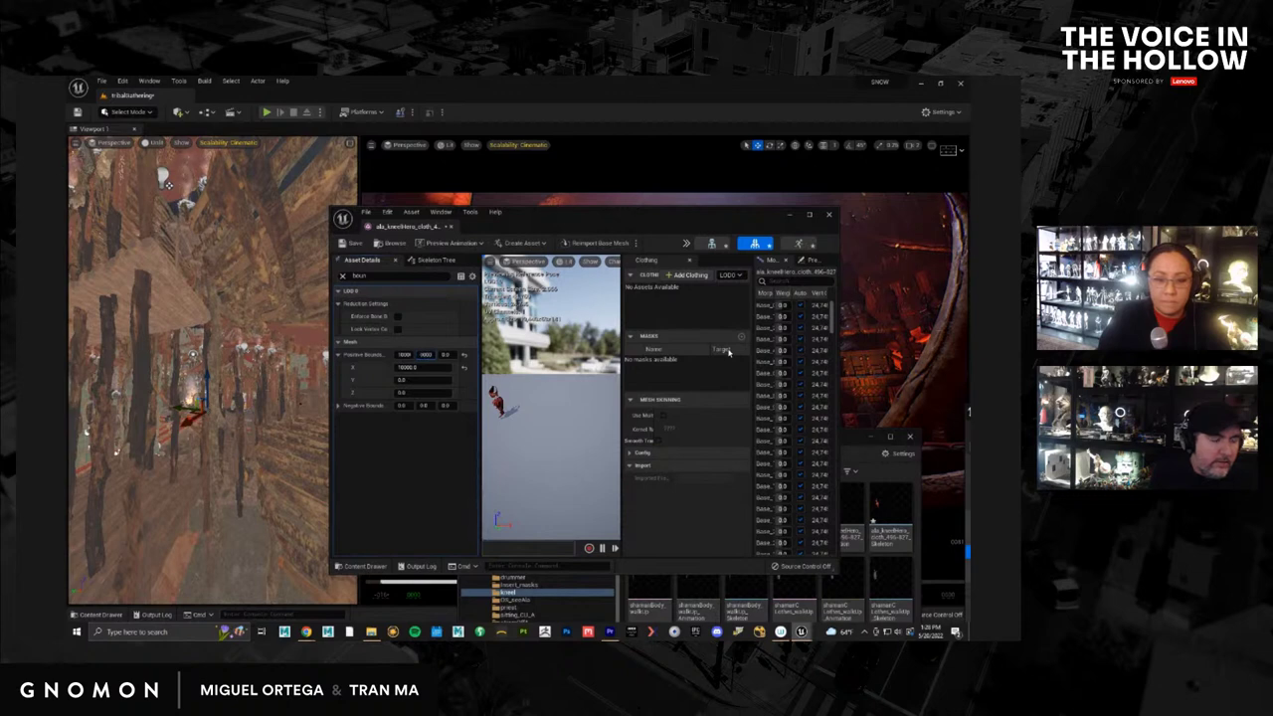
pyautogui.press('Tab')
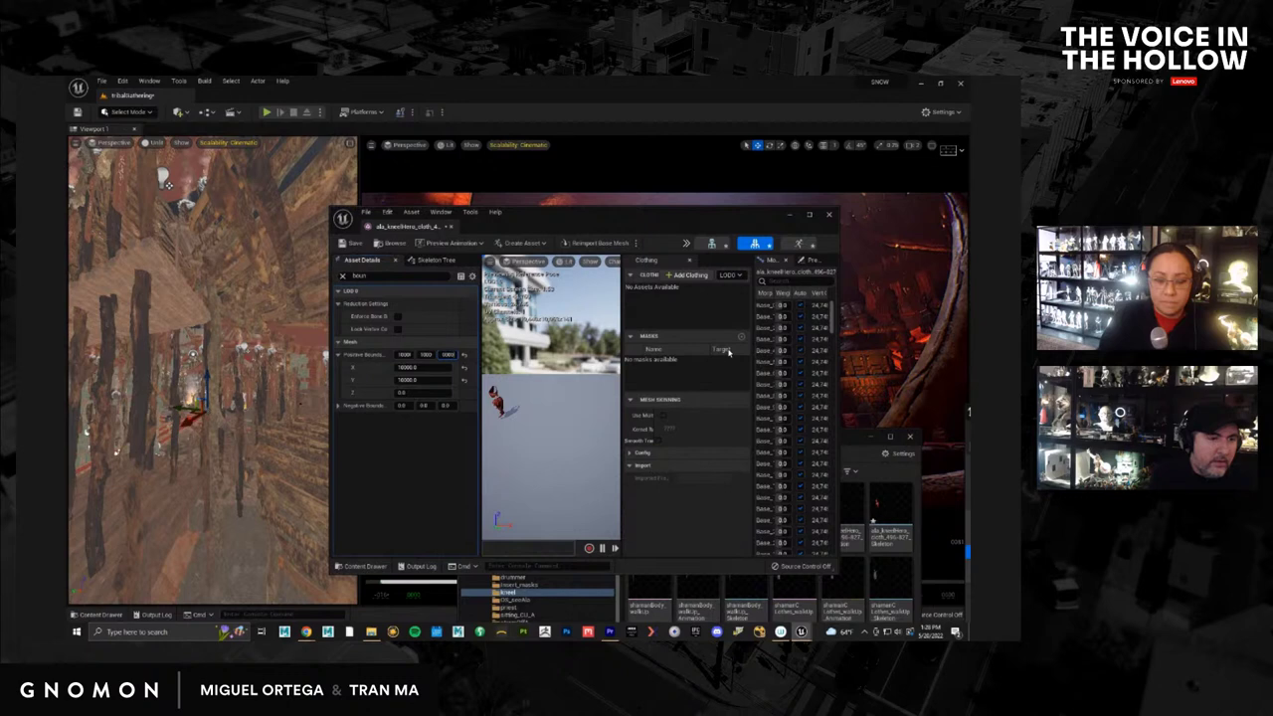
pyautogui.press('Return')
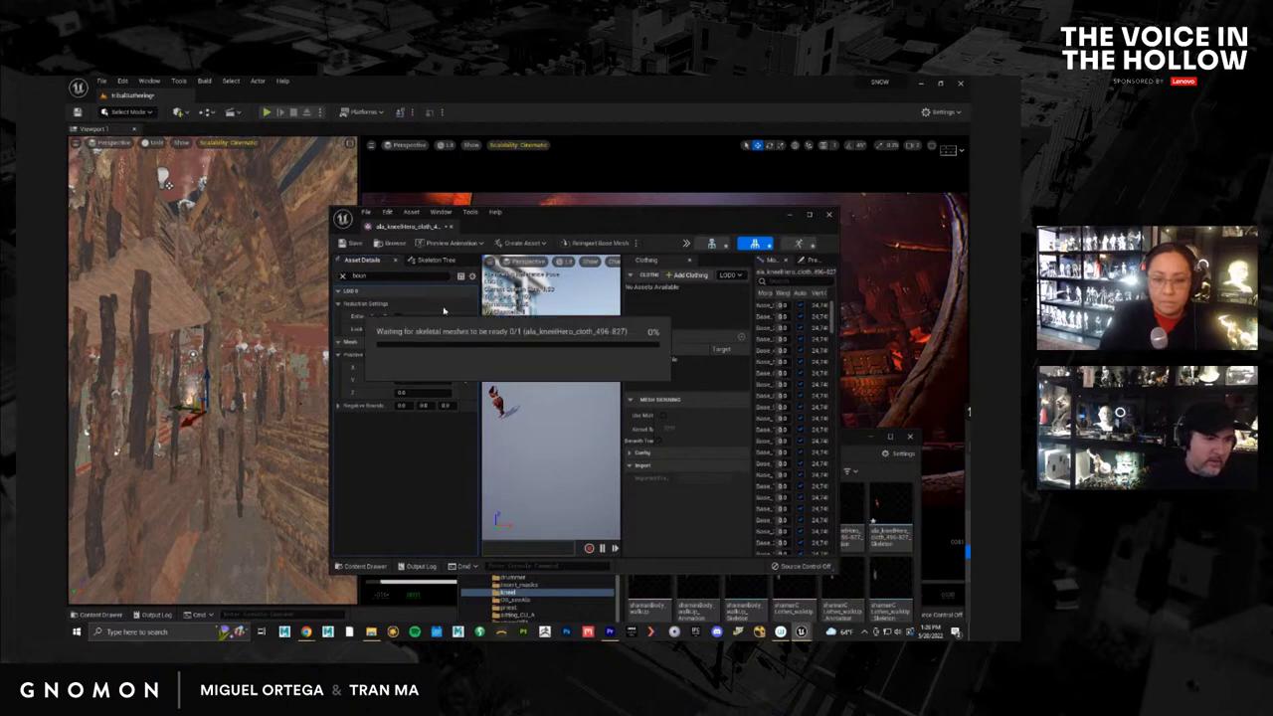
pyautogui.click(353, 245)
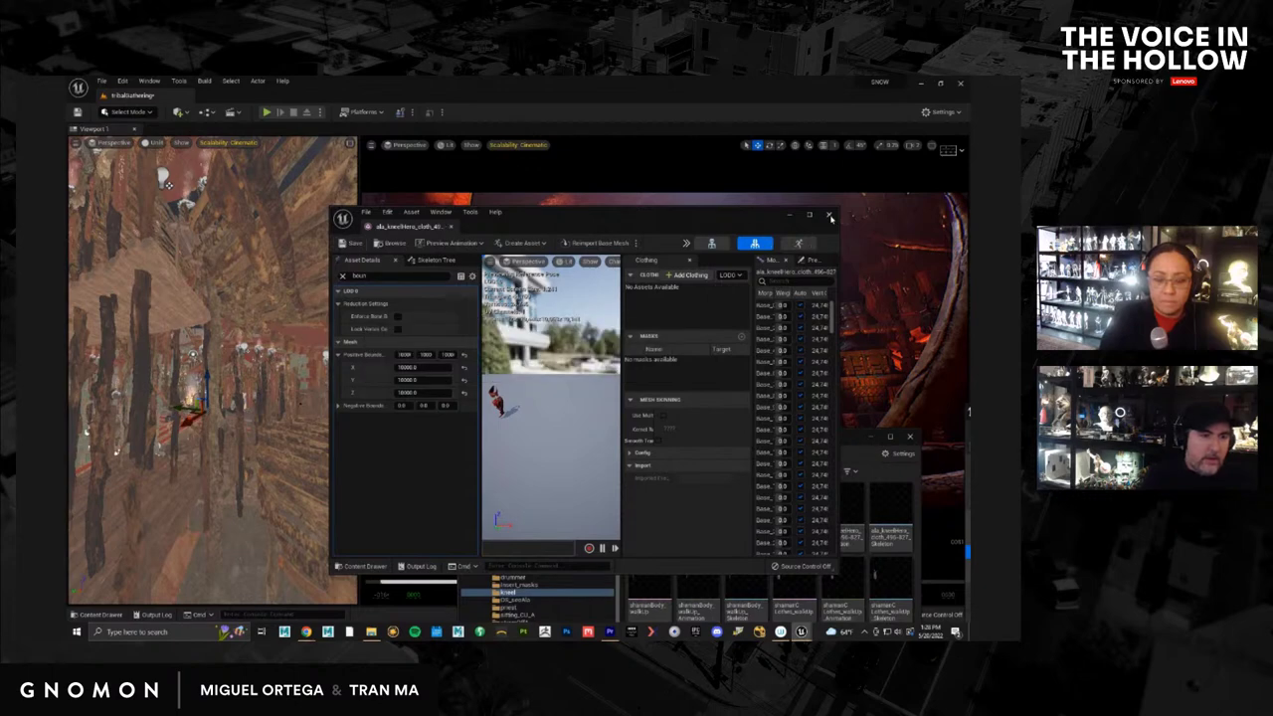
pyautogui.click(830, 216)
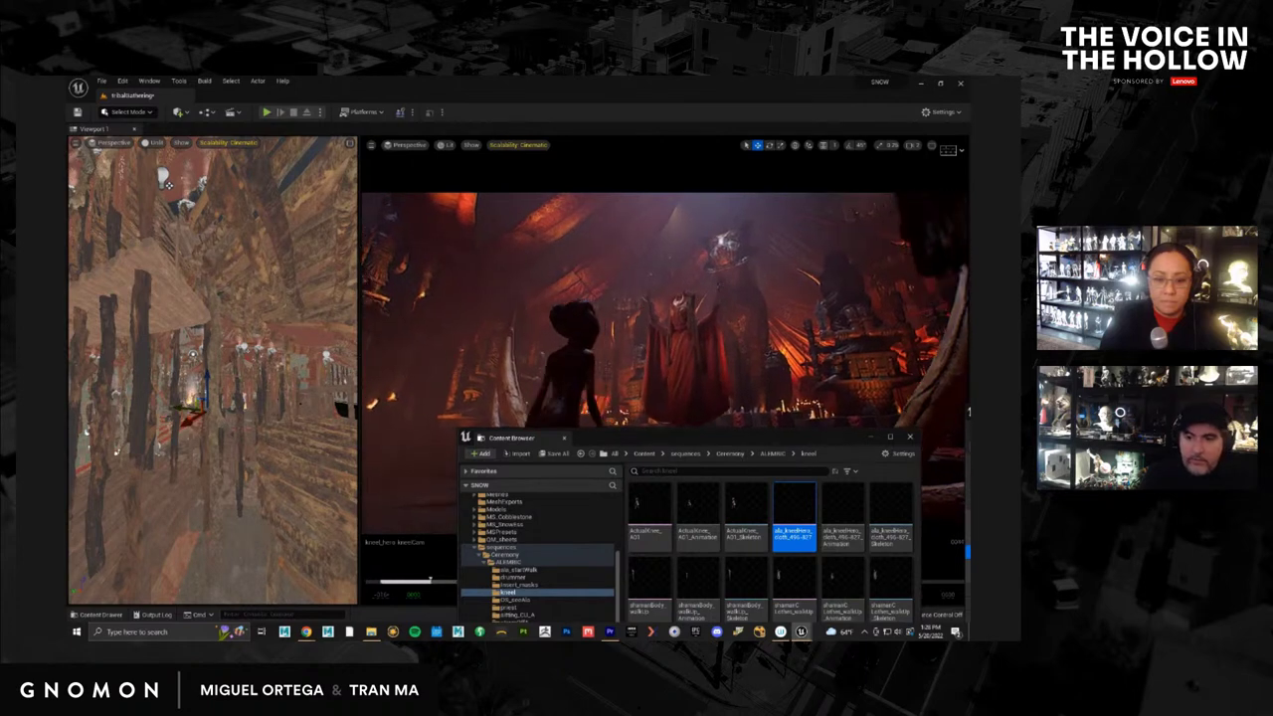
# Close the asset browser and inspect the girl's body and cloth in the shot view, toggling game view
pyautogui.moveTo(646, 438); pyautogui.dragTo(601, 323)
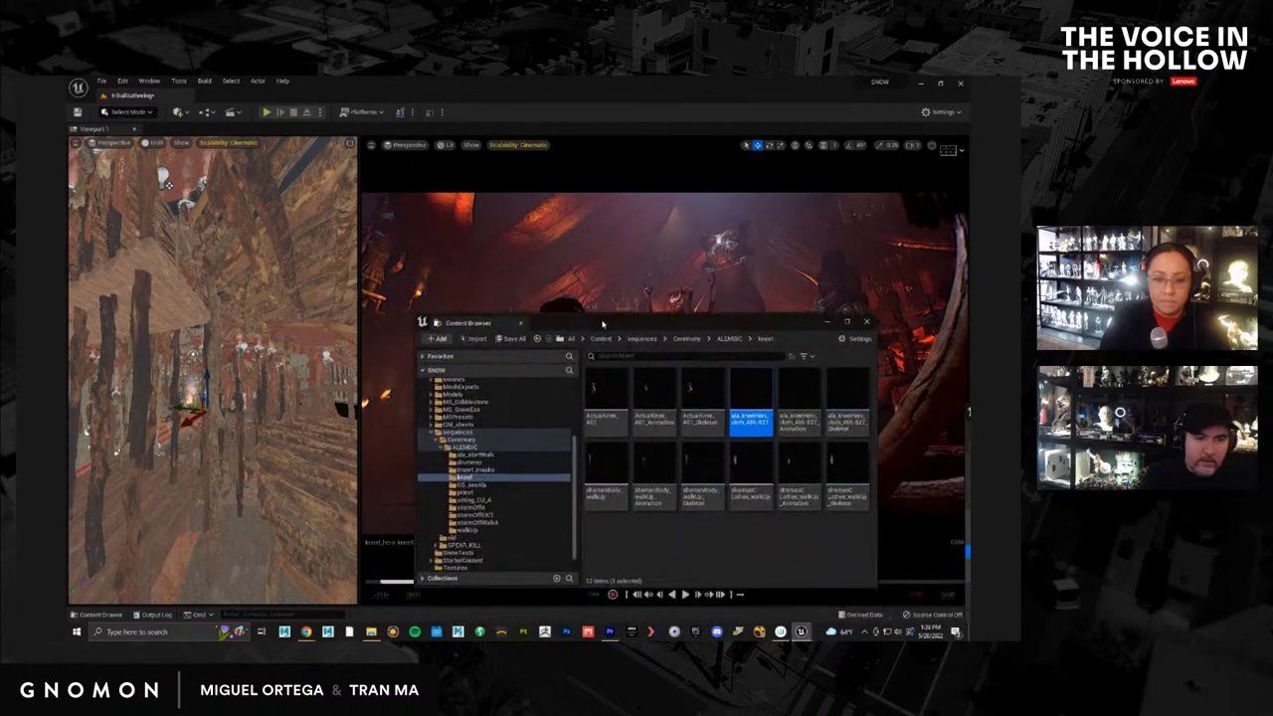
pyautogui.click(866, 322)
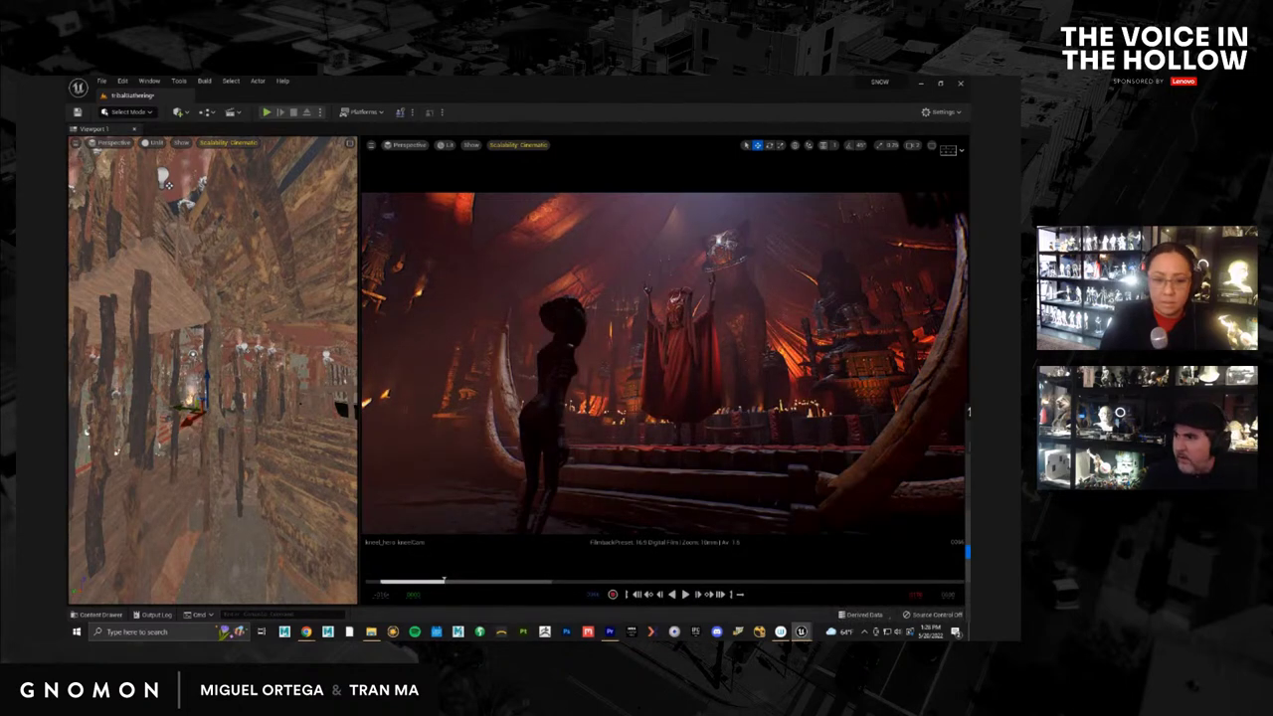
pyautogui.click(553, 383)
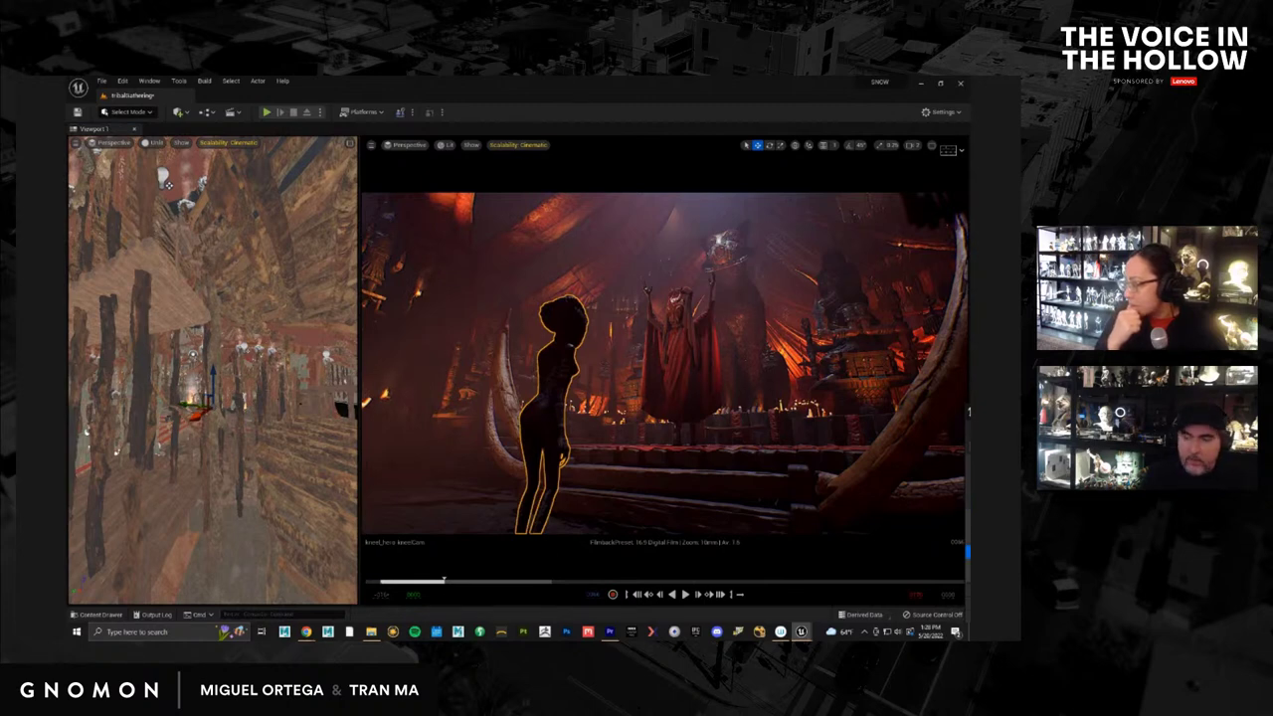
pyautogui.click(204, 409)
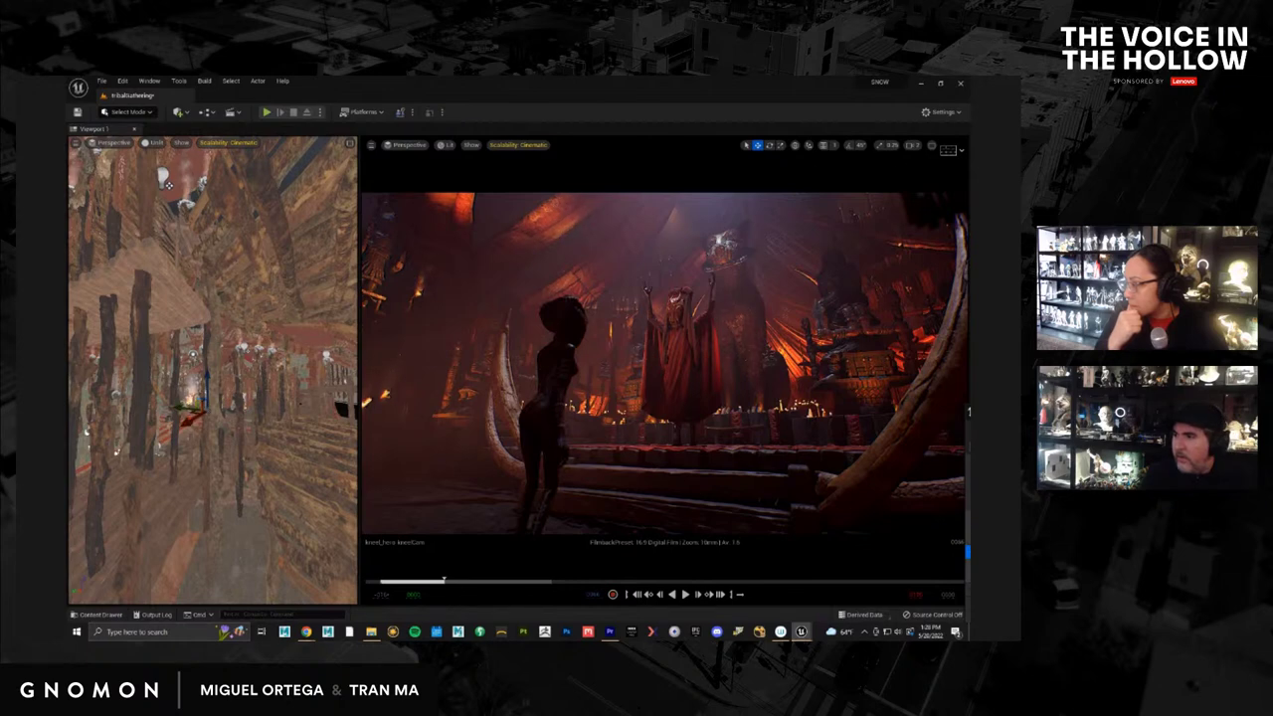
pyautogui.hotkey('ctrl', 'z')
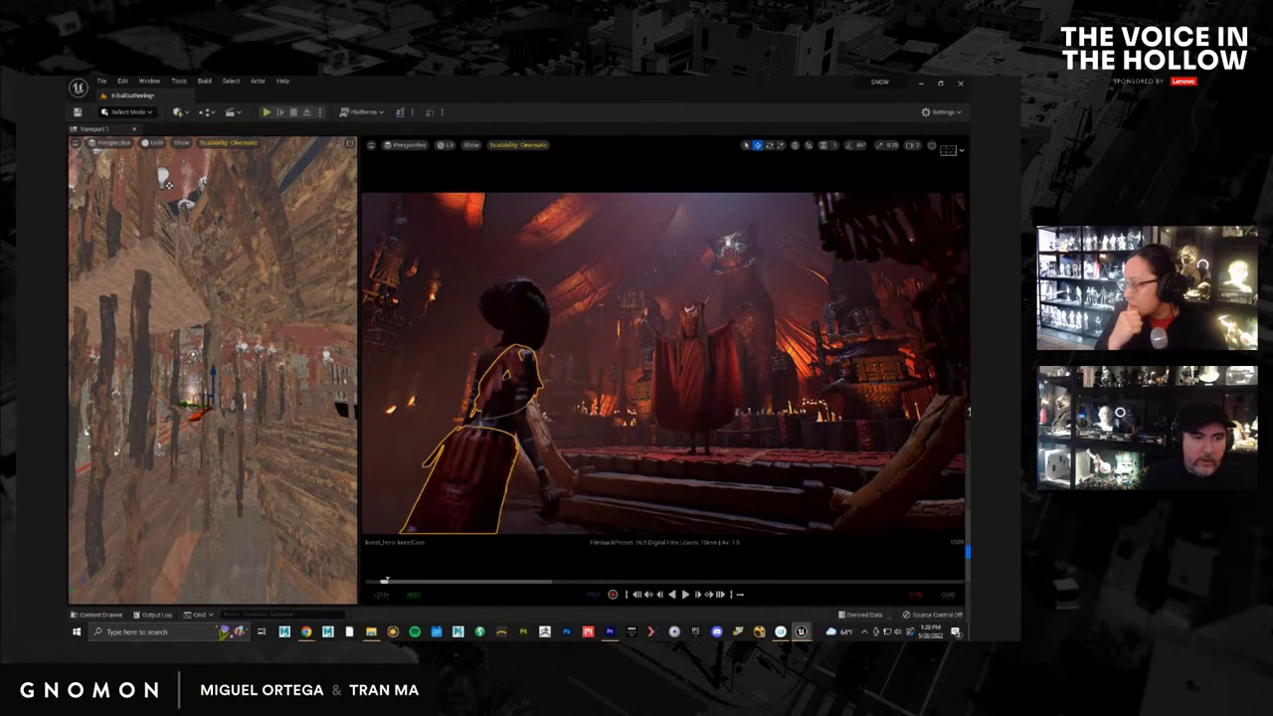
pyautogui.click(767, 449)
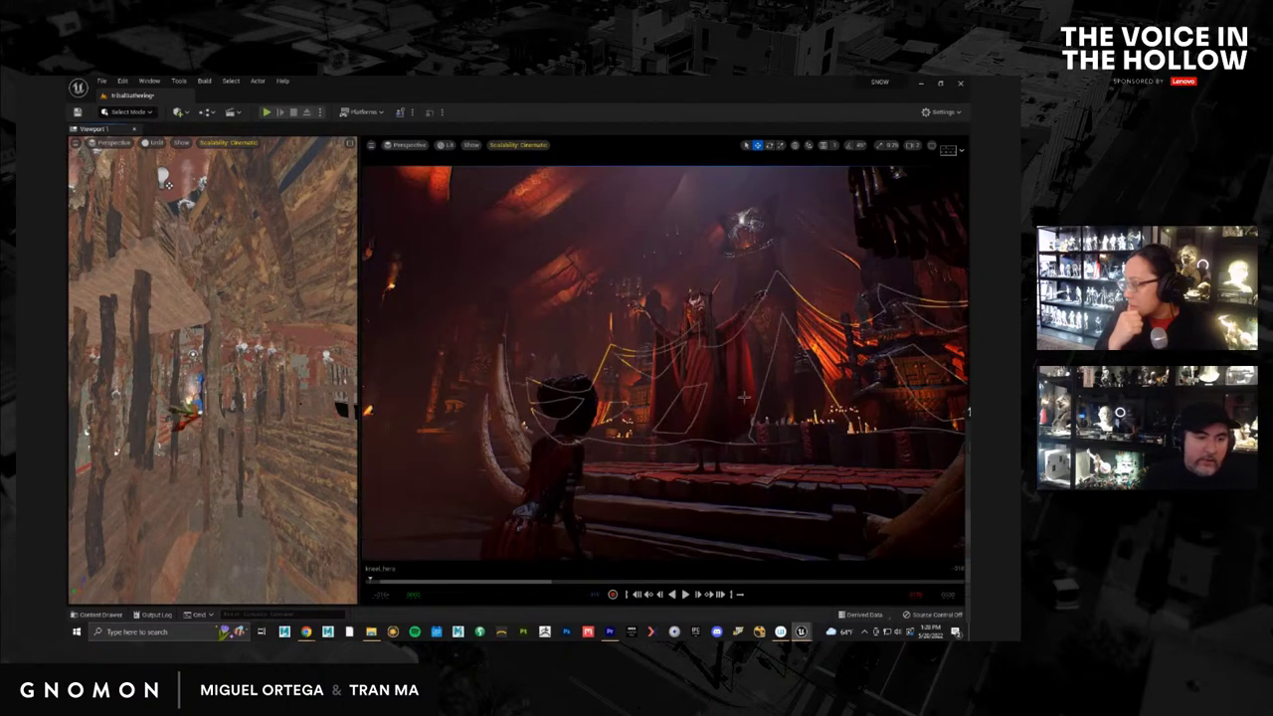
pyautogui.press('g')
pyautogui.press('g')
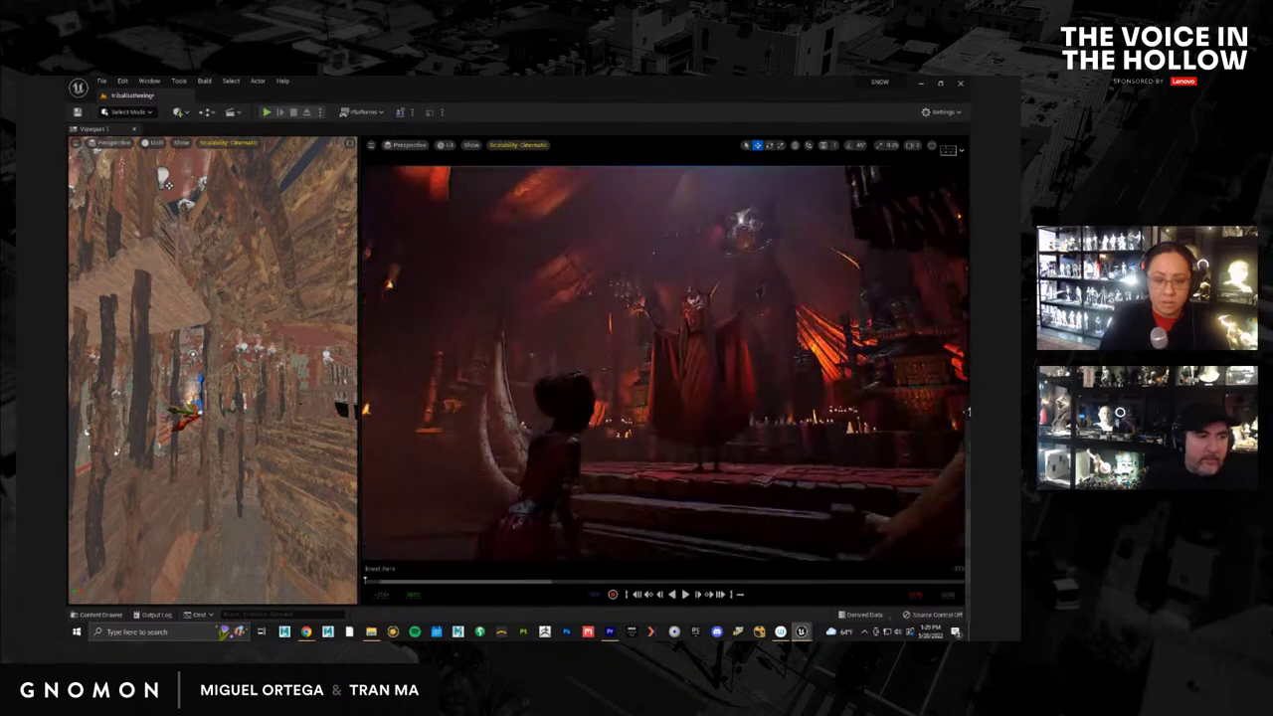
# Change the level editor's viewport layout from two panes to a single pane showing the shot camera
pyautogui.click(371, 147)
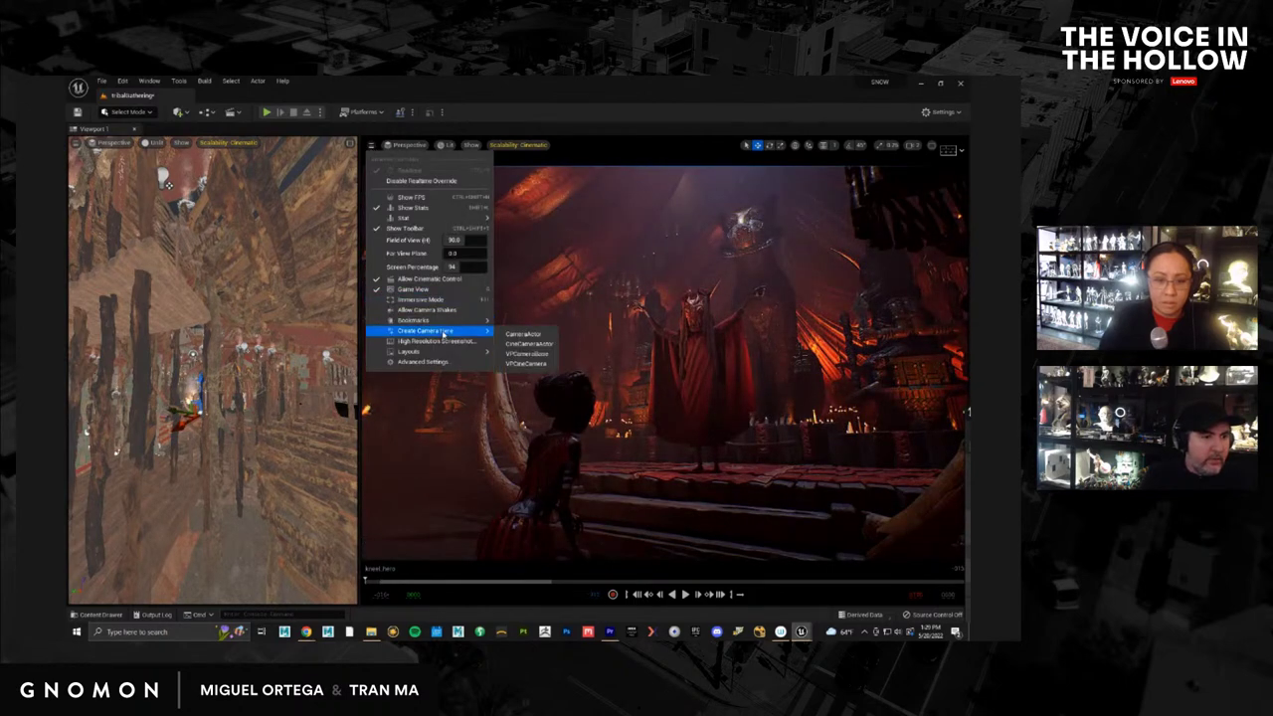
pyautogui.moveTo(457, 351)
pyautogui.click(520, 372)
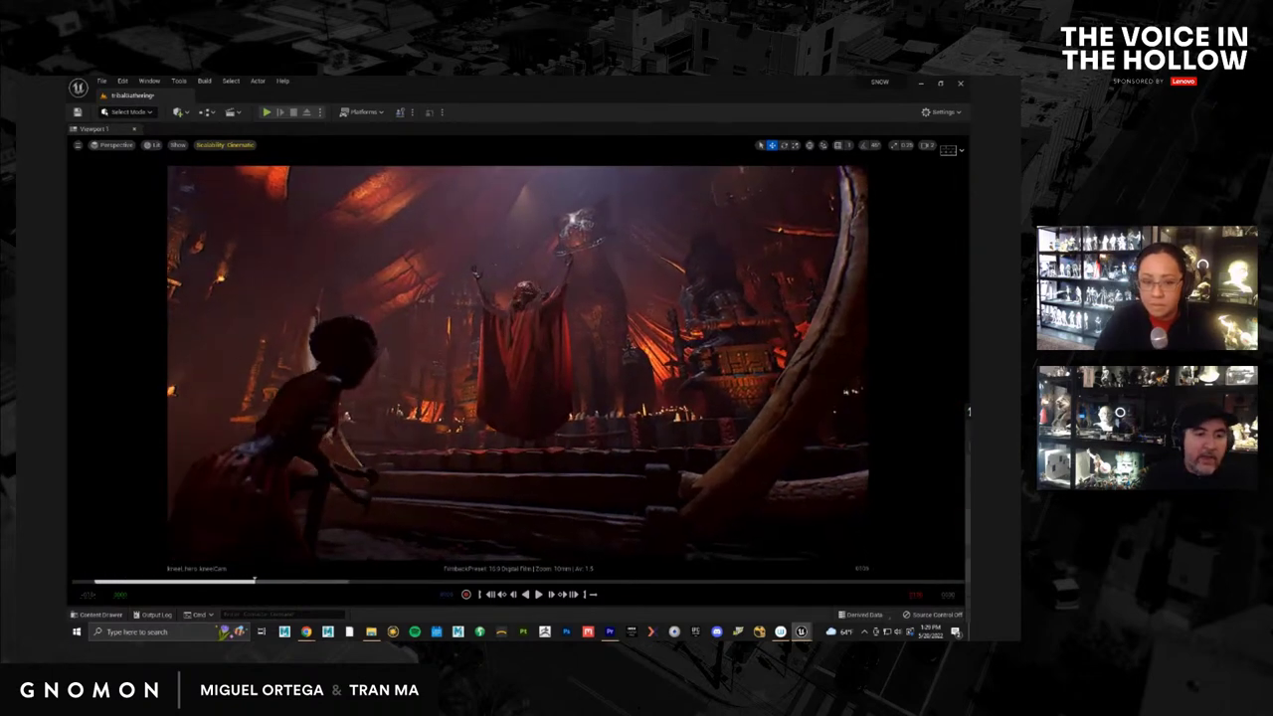
# Save all modified levels and assets, and scrub through the kneel_hero shot
pyautogui.click(102, 81)
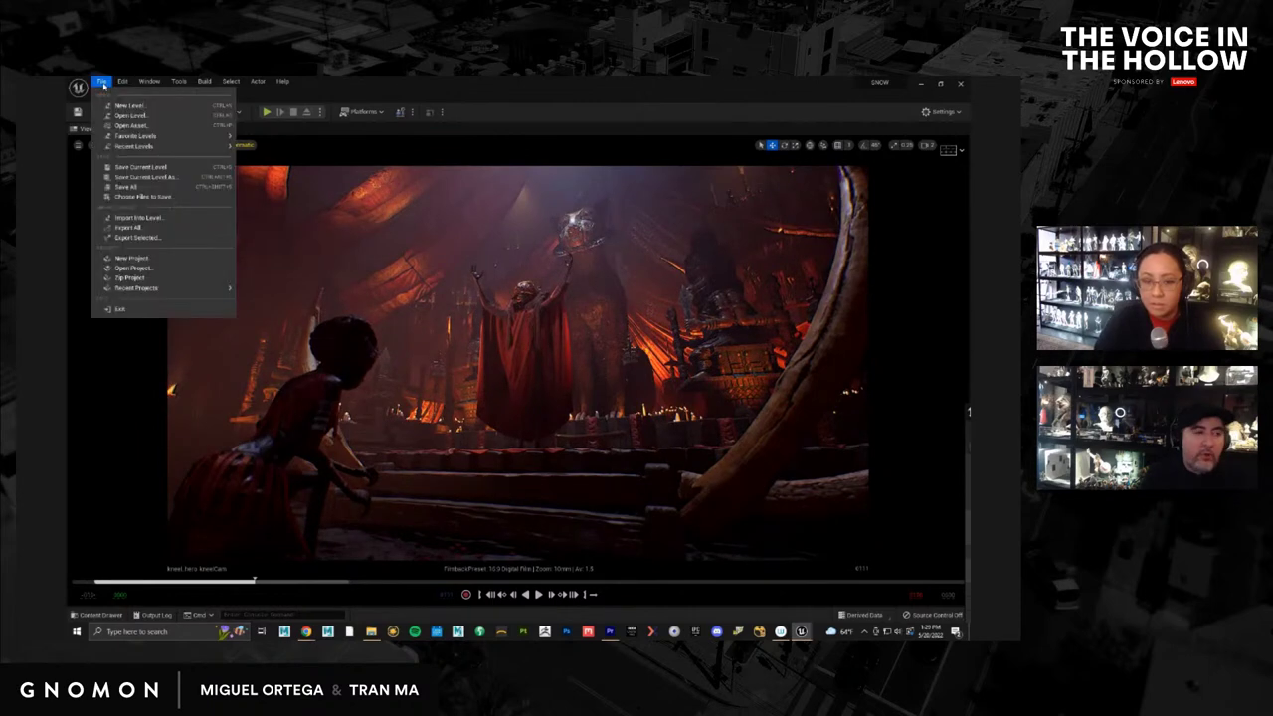
pyautogui.click(139, 187)
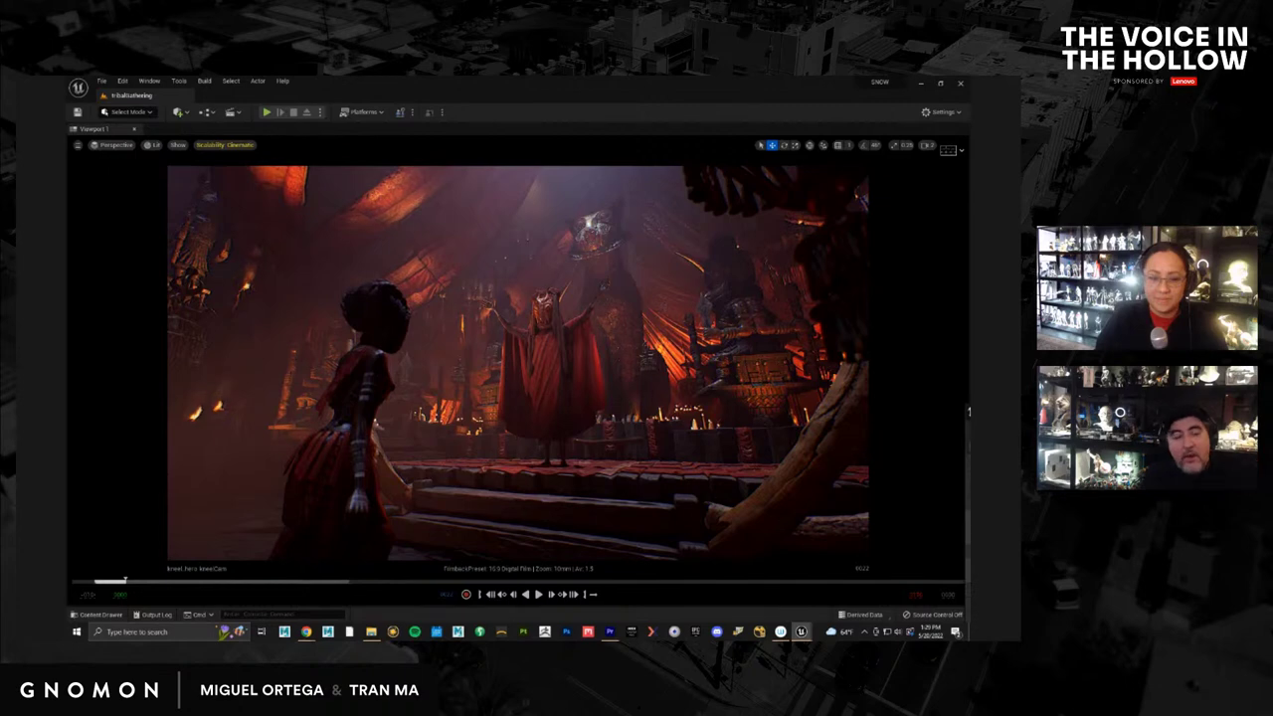
pyautogui.moveTo(124, 579); pyautogui.dragTo(192, 580)
# Switch to Premiere Pro, bring up the Beginning_spear sequence and view the speared creature at 00:00:44:02 in full screen
pyautogui.click(609, 632)
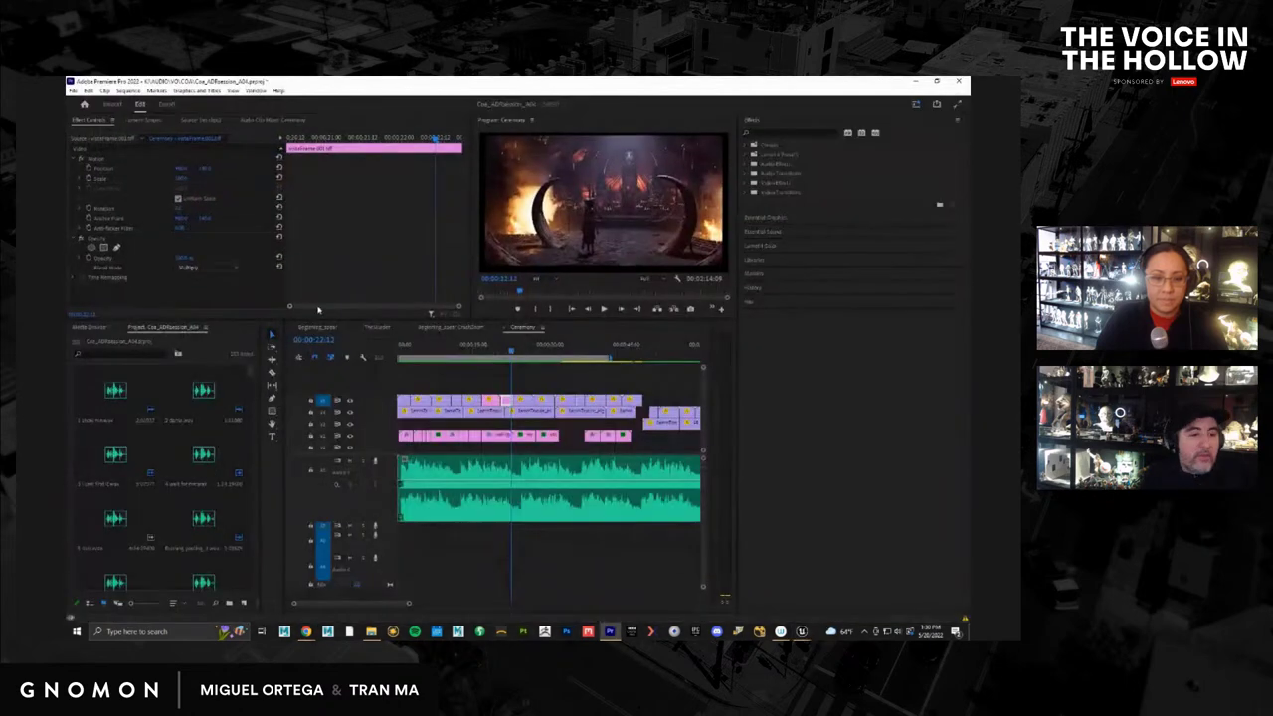
pyautogui.click(319, 328)
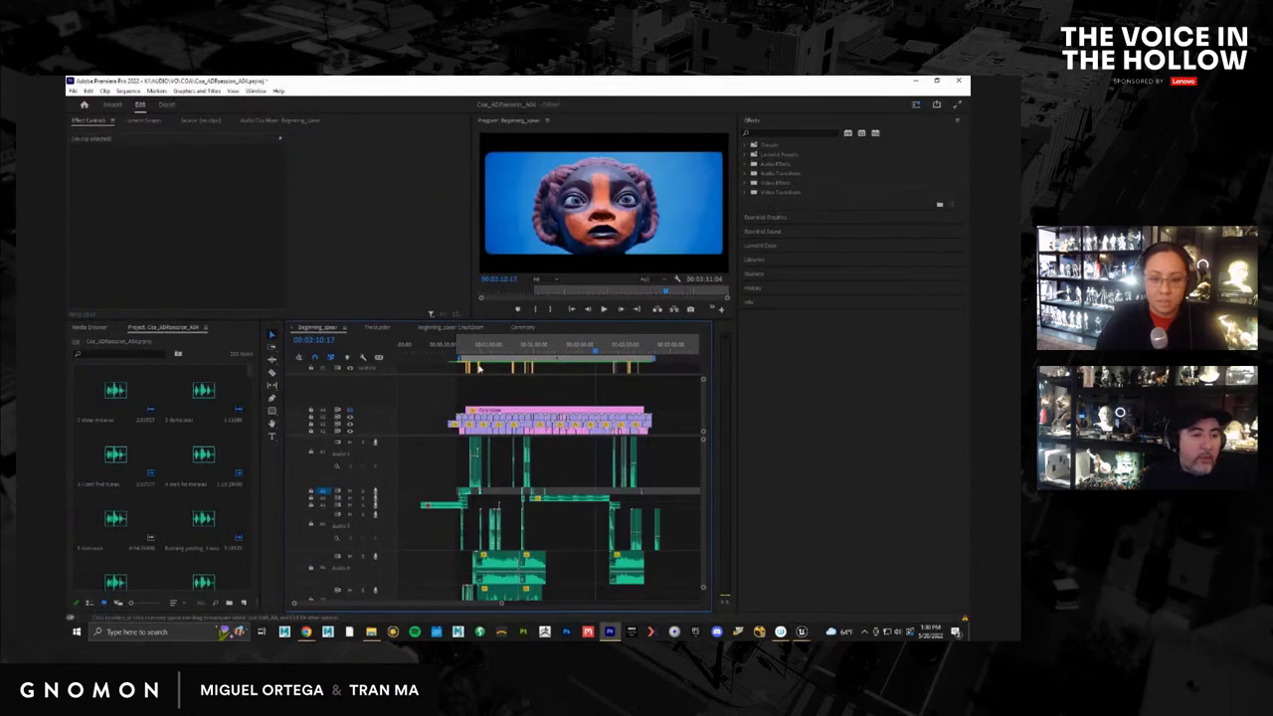
pyautogui.moveTo(464, 352); pyautogui.dragTo(465, 352)
pyautogui.hotkey('ctrl', '`')
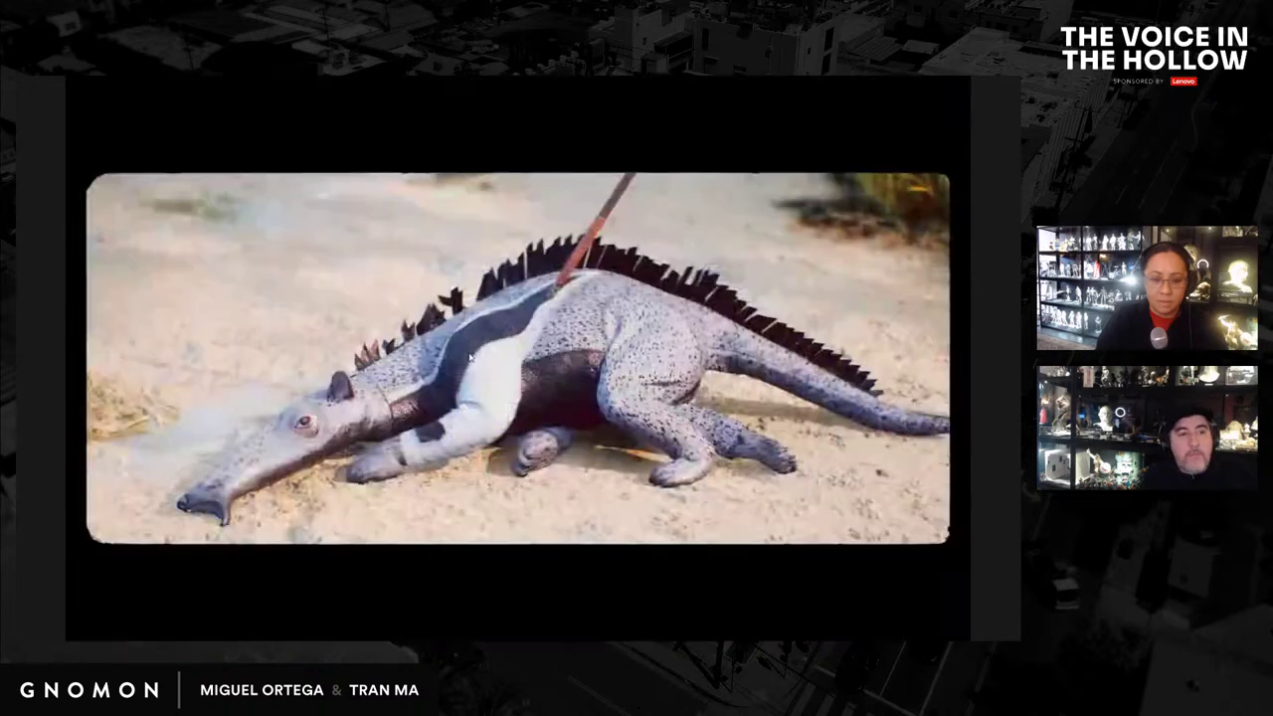
pyautogui.hotkey('ctrl', '`')
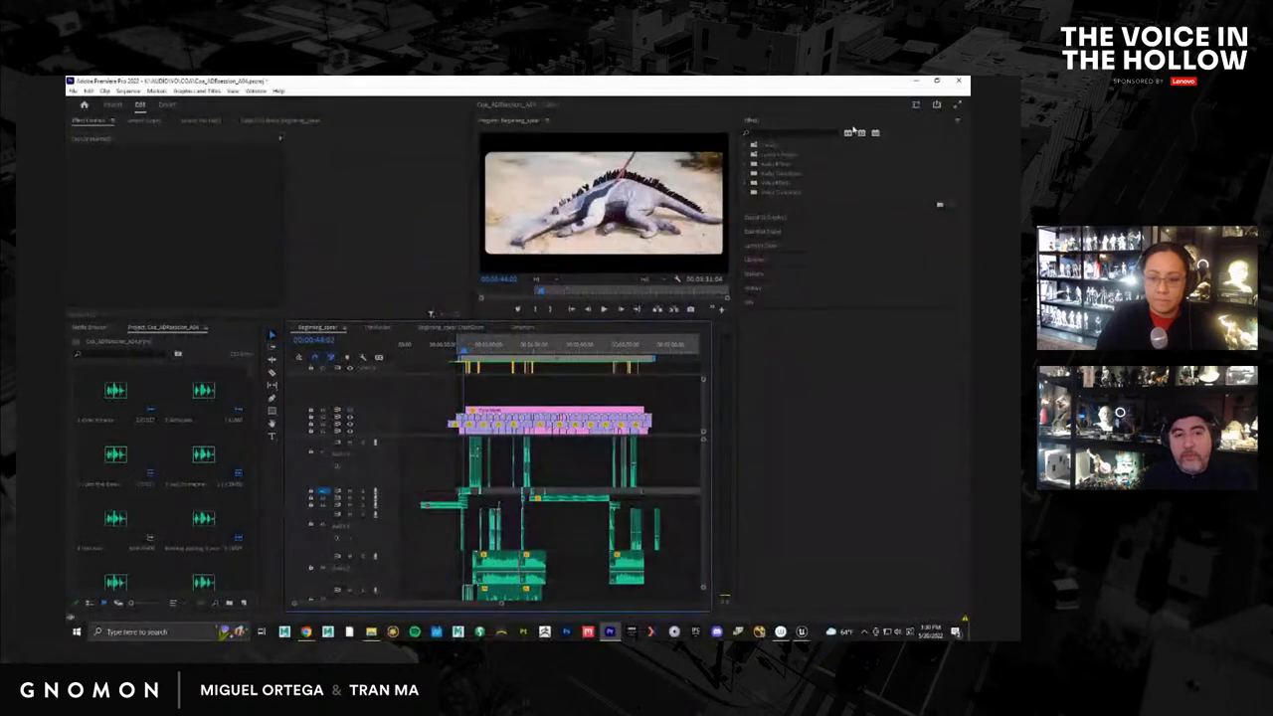
pyautogui.hotkey('ctrl', '`')
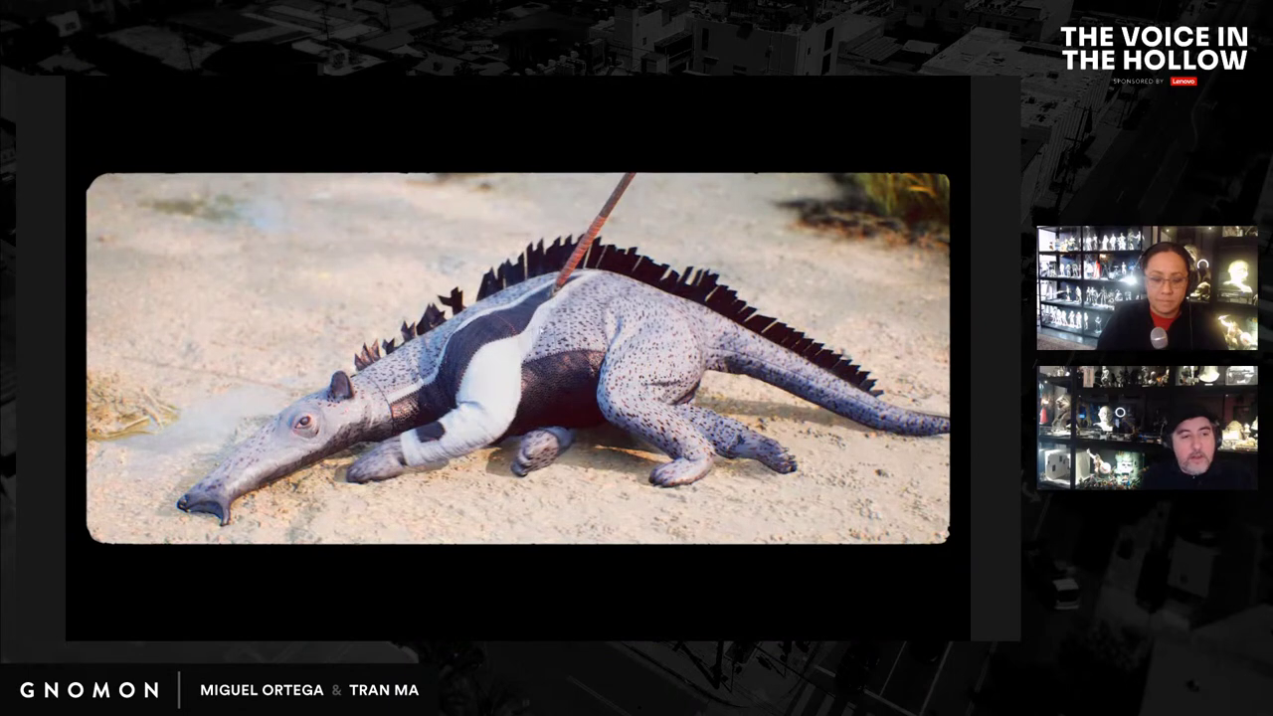
pyautogui.hotkey('ctrl', '`')
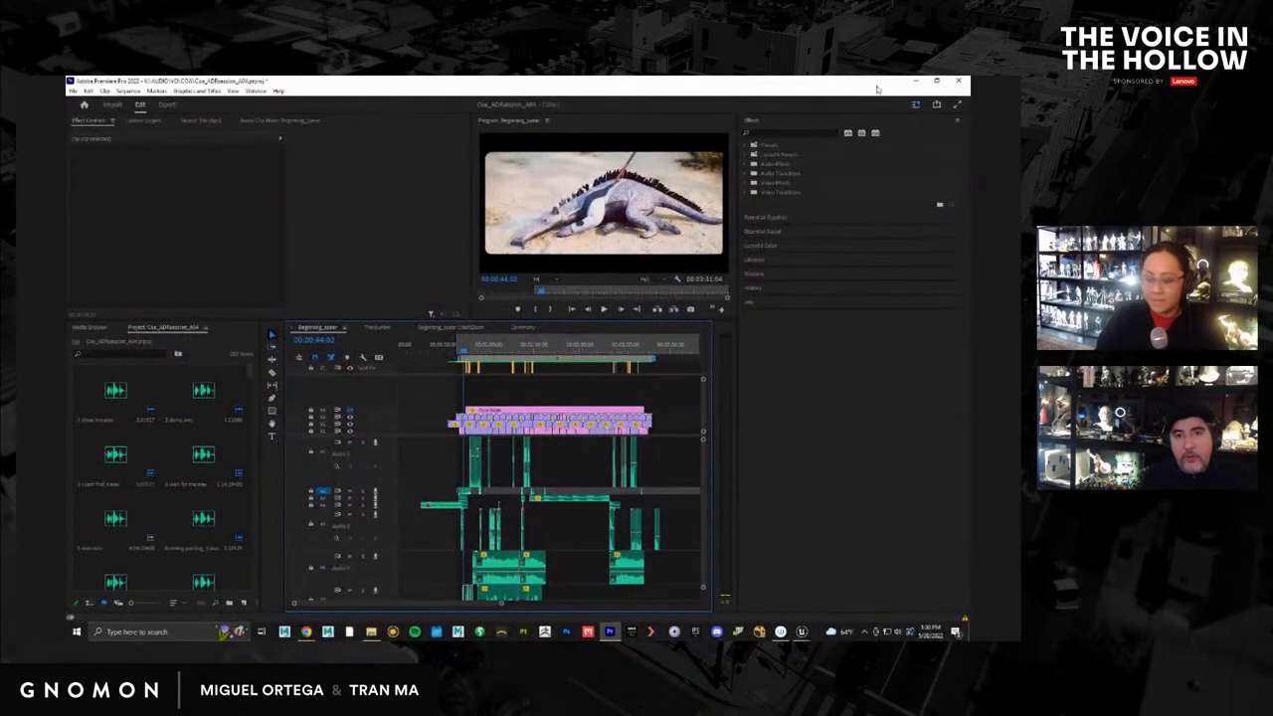
pyautogui.click(912, 78)
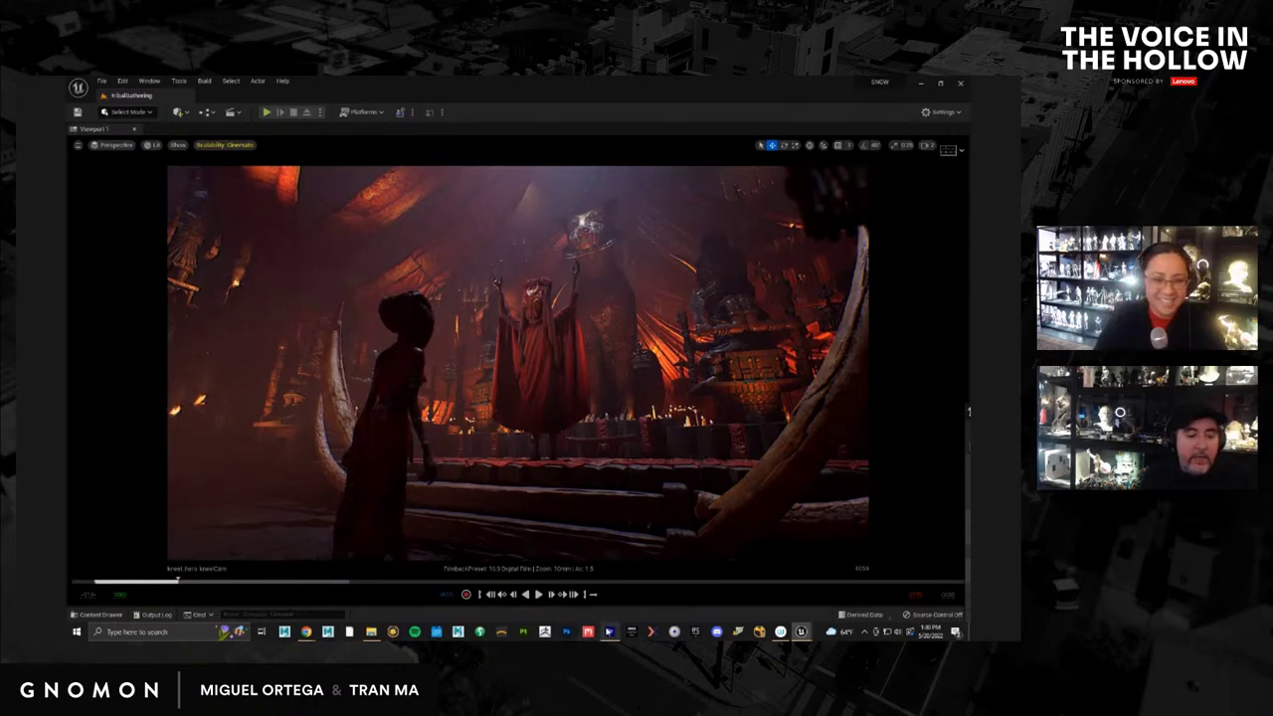
# Go back to the Premiere Pro edit and review the speared creature shot in full screen around 00:00:43:14
pyautogui.click(609, 632)
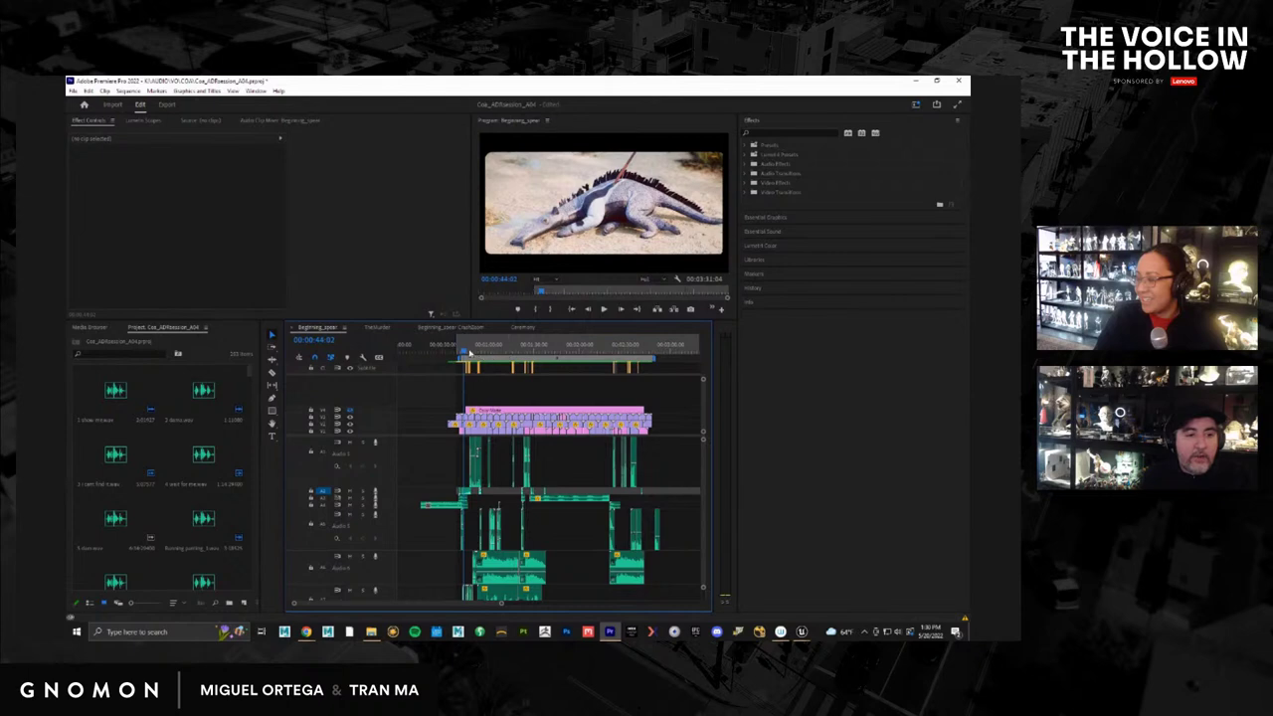
pyautogui.hotkey('ctrl', '`')
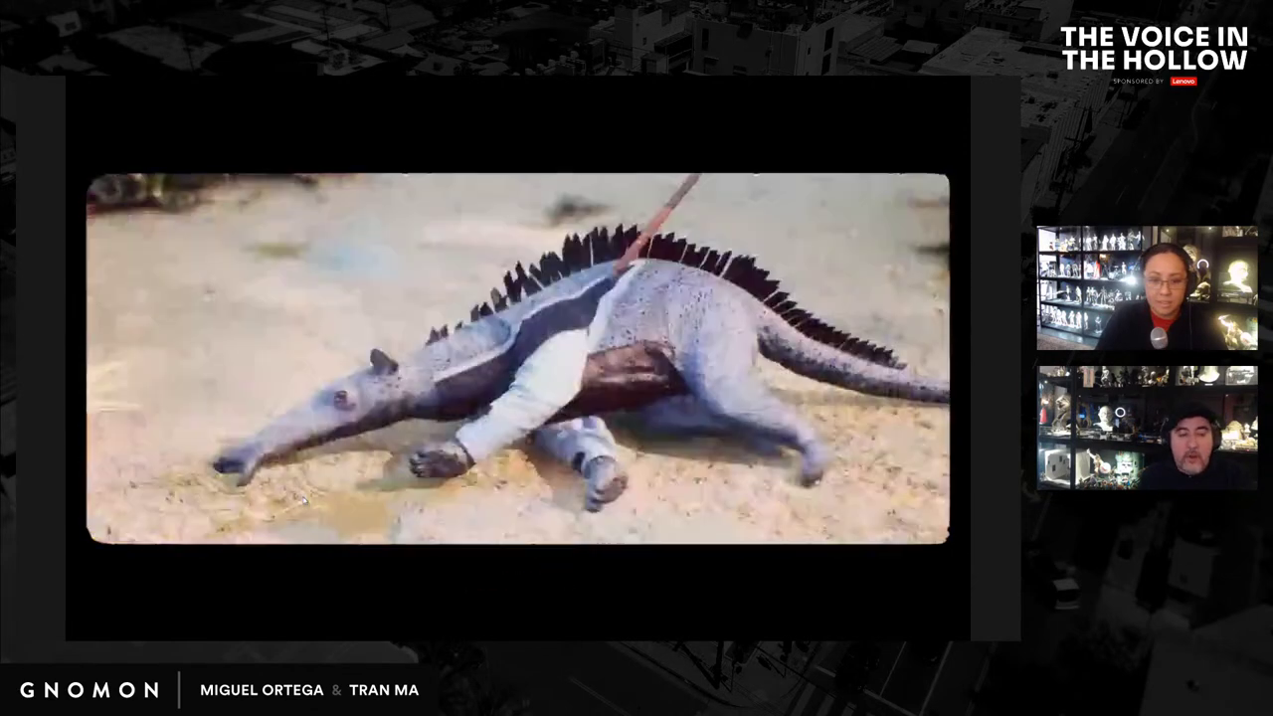
pyautogui.press('Escape')
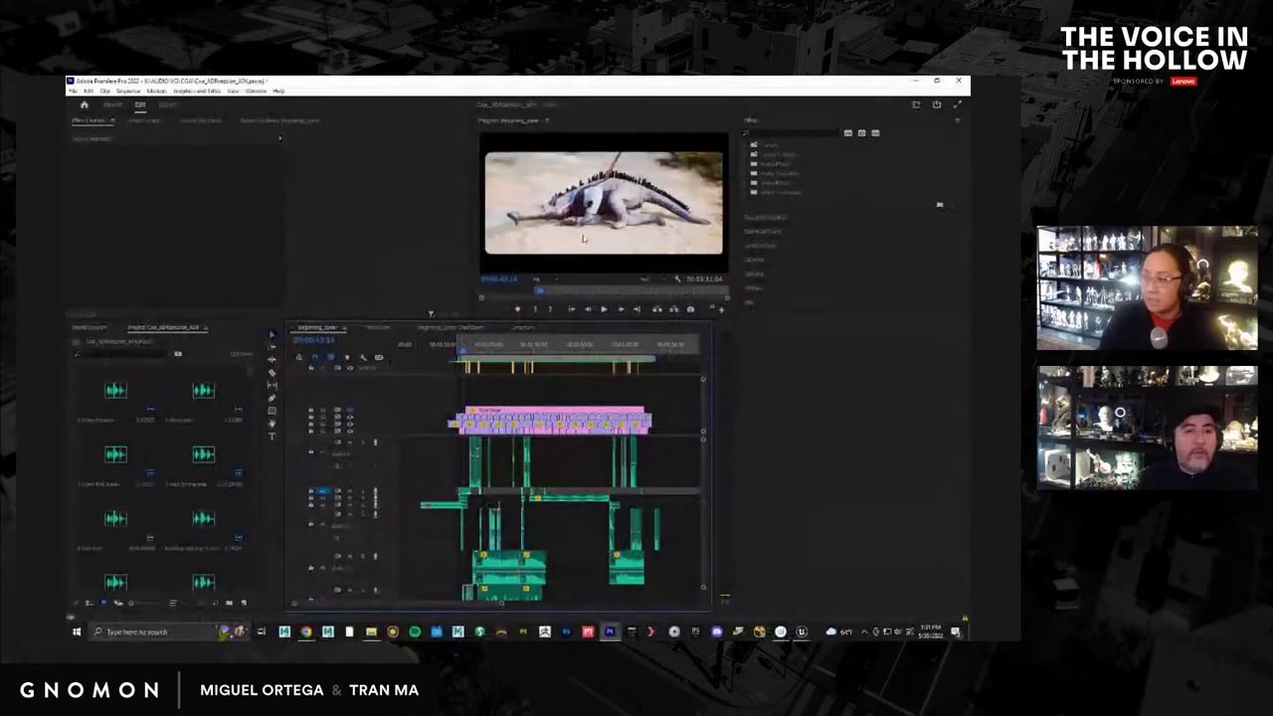
# Return to Unreal, save all levels and assets, and bring up the Ceremony sequences folder
pyautogui.click(916, 81)
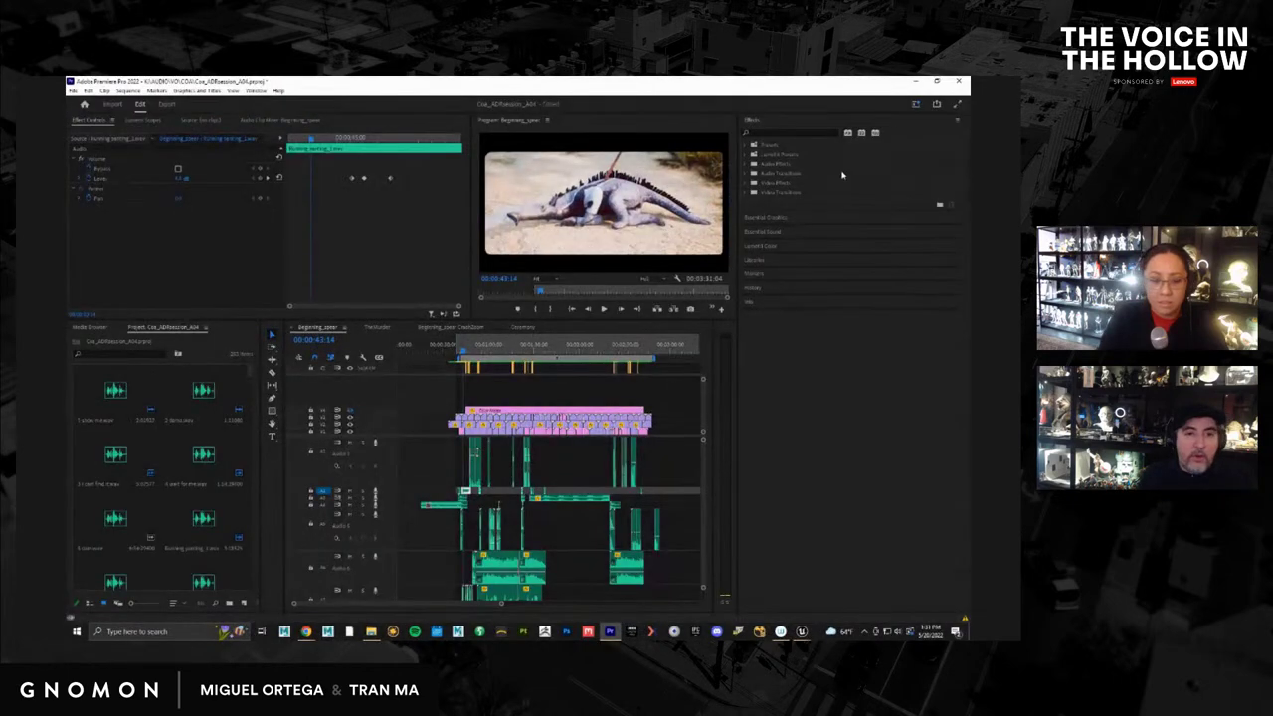
pyautogui.hotkey('alt', 'Tab')
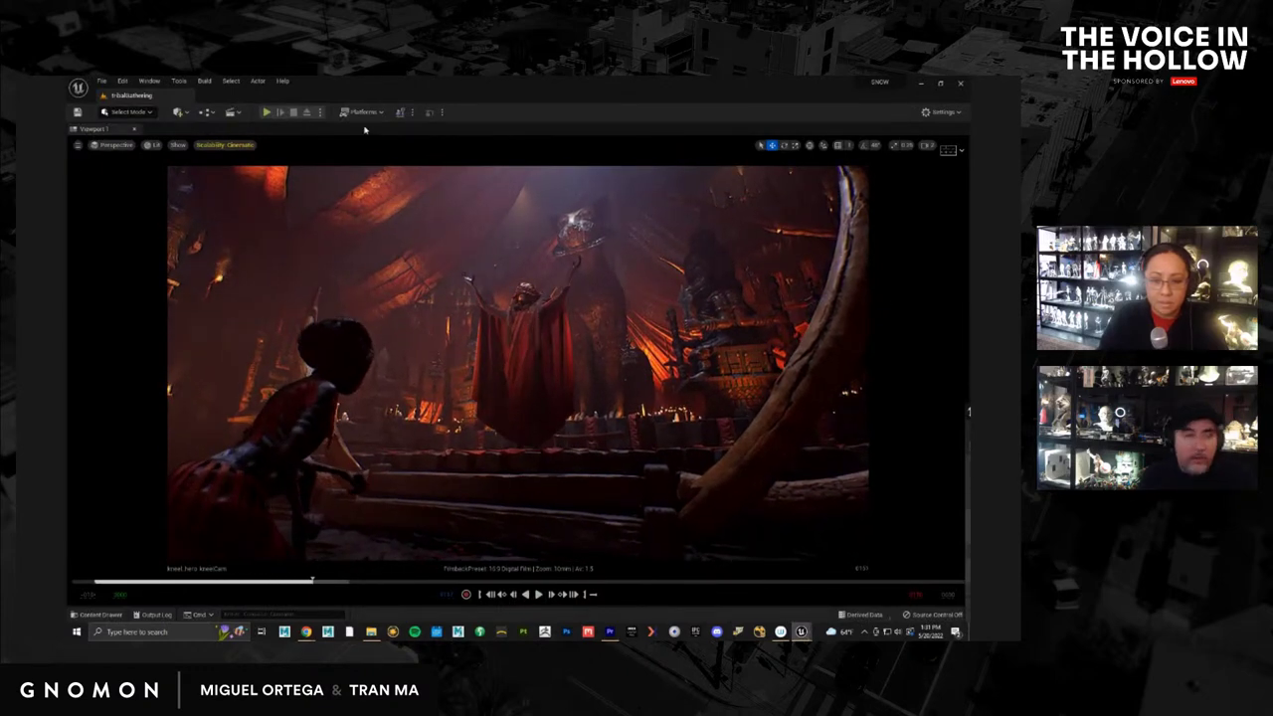
pyautogui.click(104, 80)
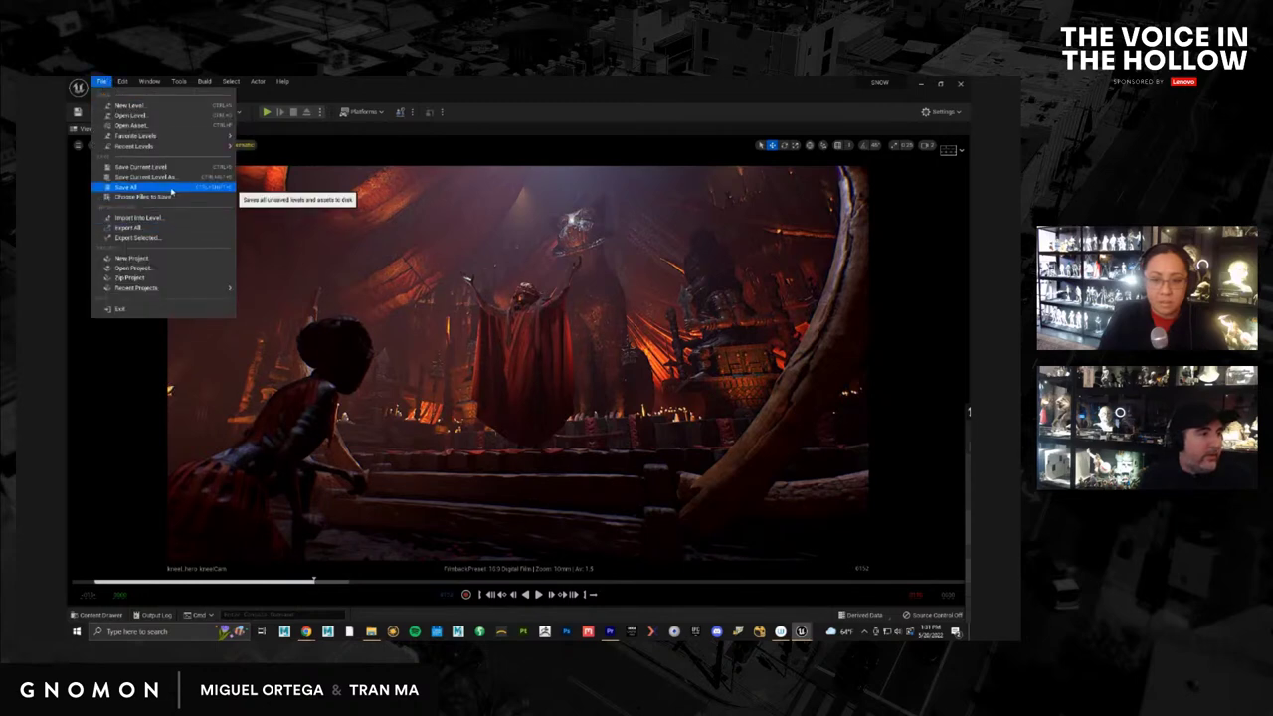
pyautogui.click(139, 189)
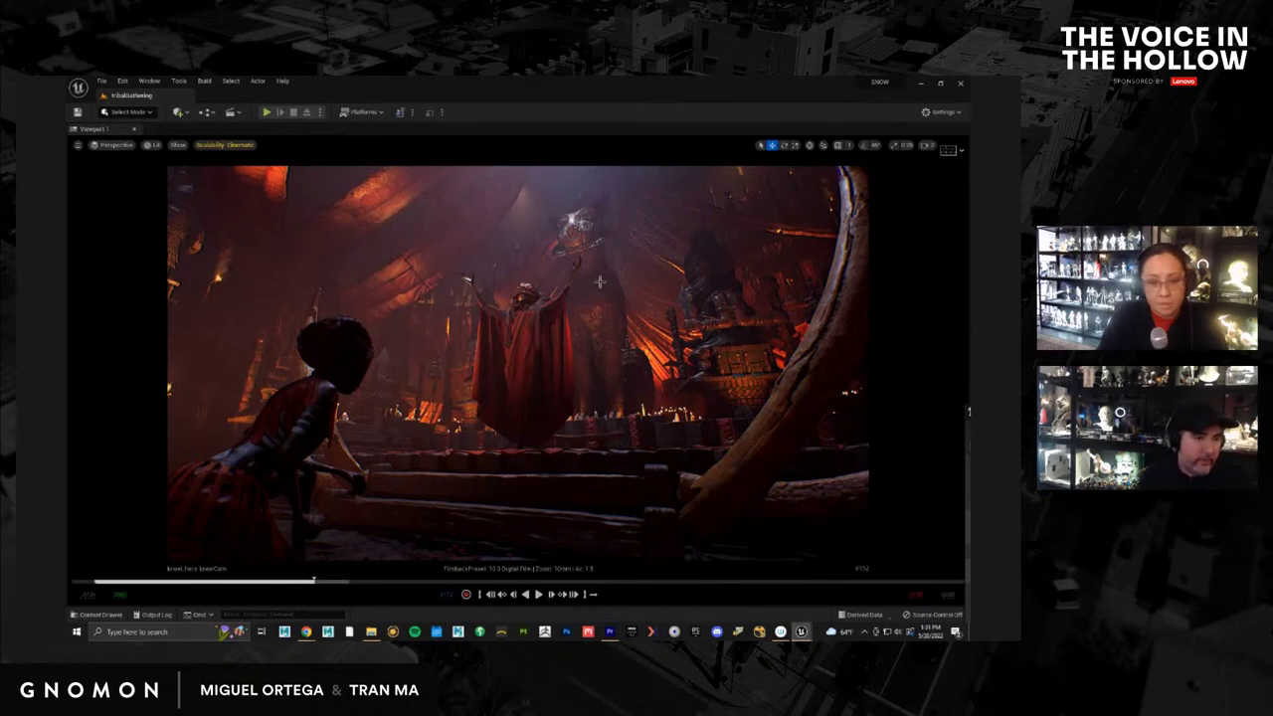
pyautogui.click(99, 614)
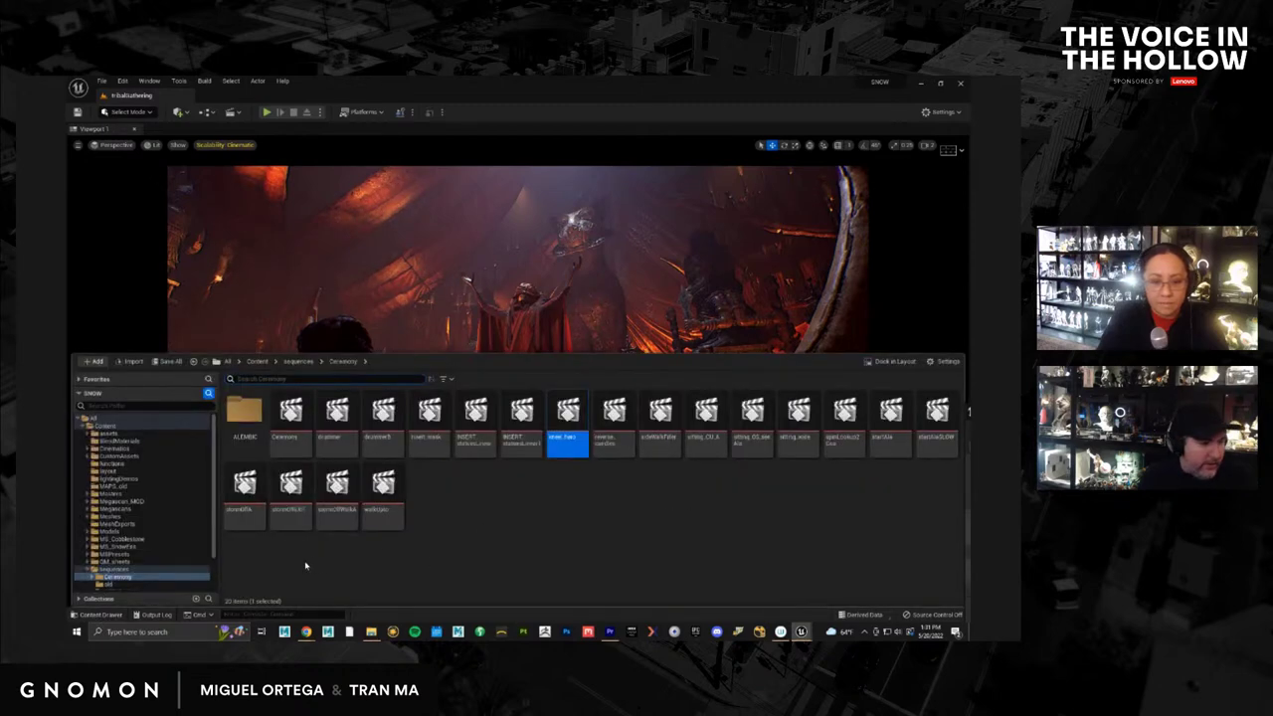
# Bring up the stormOffA sequence, scrub back to frame 13 and select the stormOff_A character
pyautogui.click(244, 485)
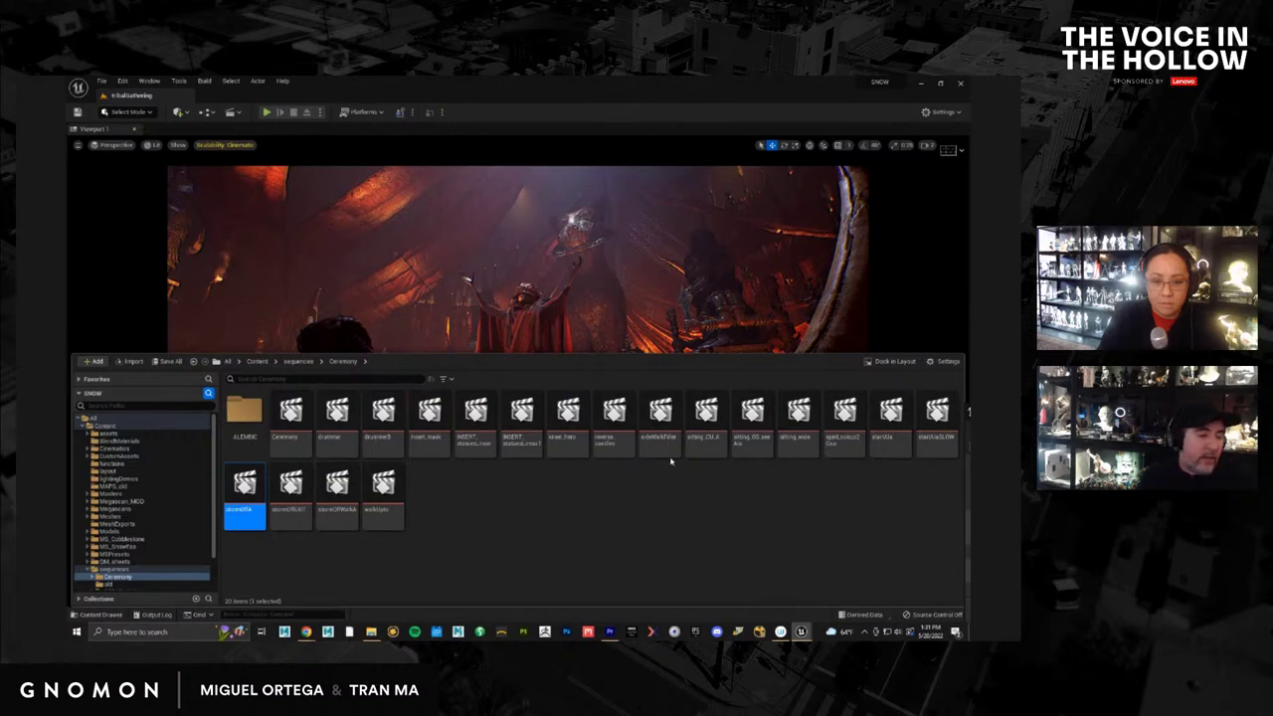
pyautogui.hotkey('ctrl', 'space')
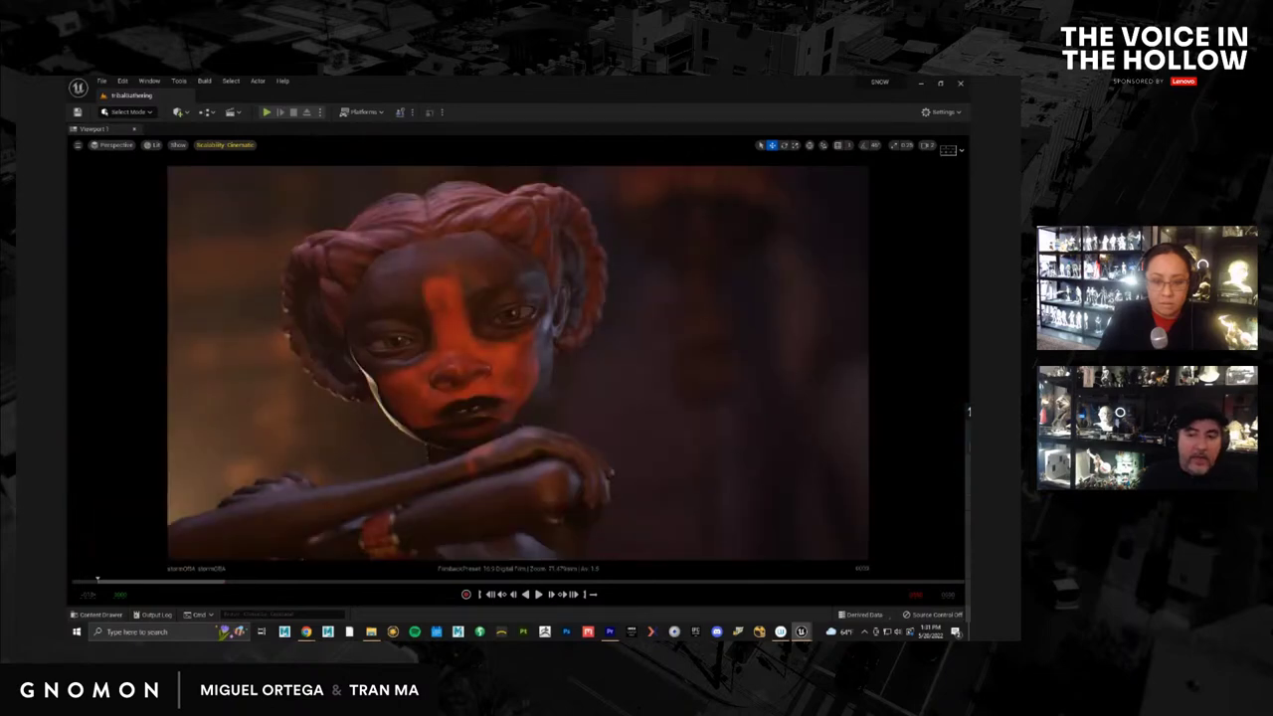
pyautogui.moveTo(969, 411); pyautogui.dragTo(429, 258)
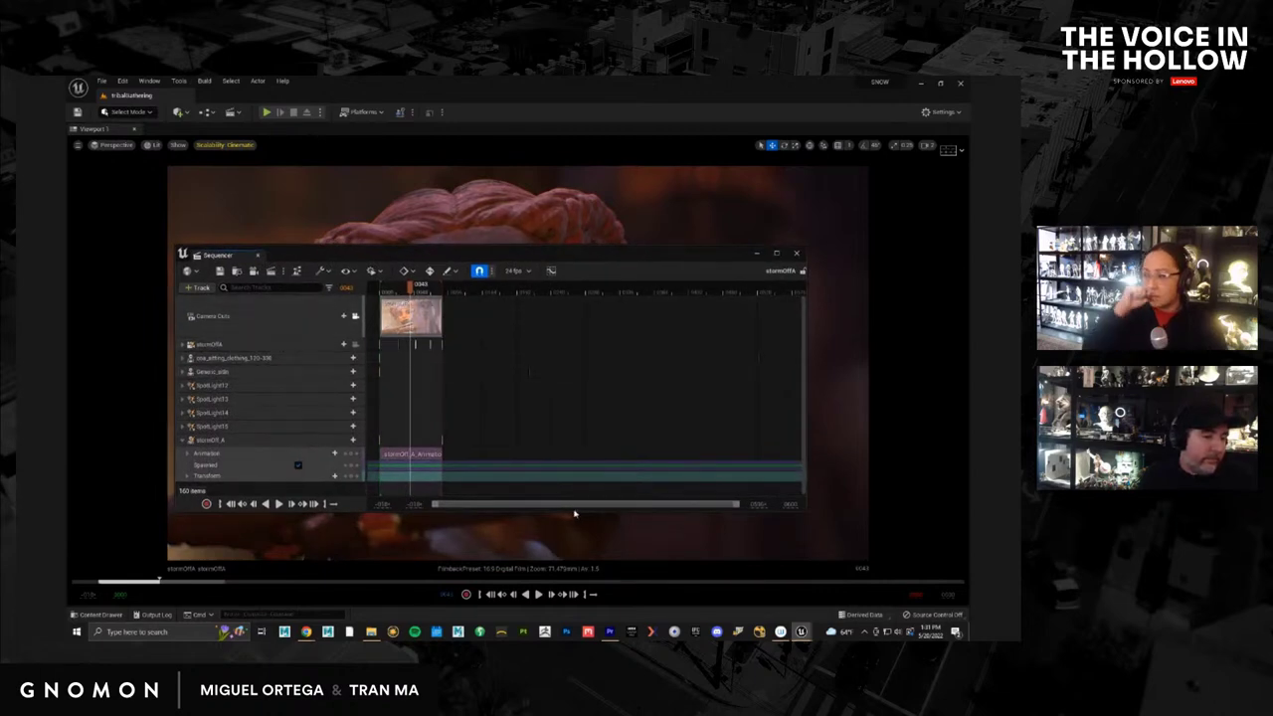
pyautogui.moveTo(410, 286)
pyautogui.mouseDown()
pyautogui.moveTo(386, 287)
pyautogui.moveTo(424, 289)
pyautogui.moveTo(391, 289)
pyautogui.mouseUp()
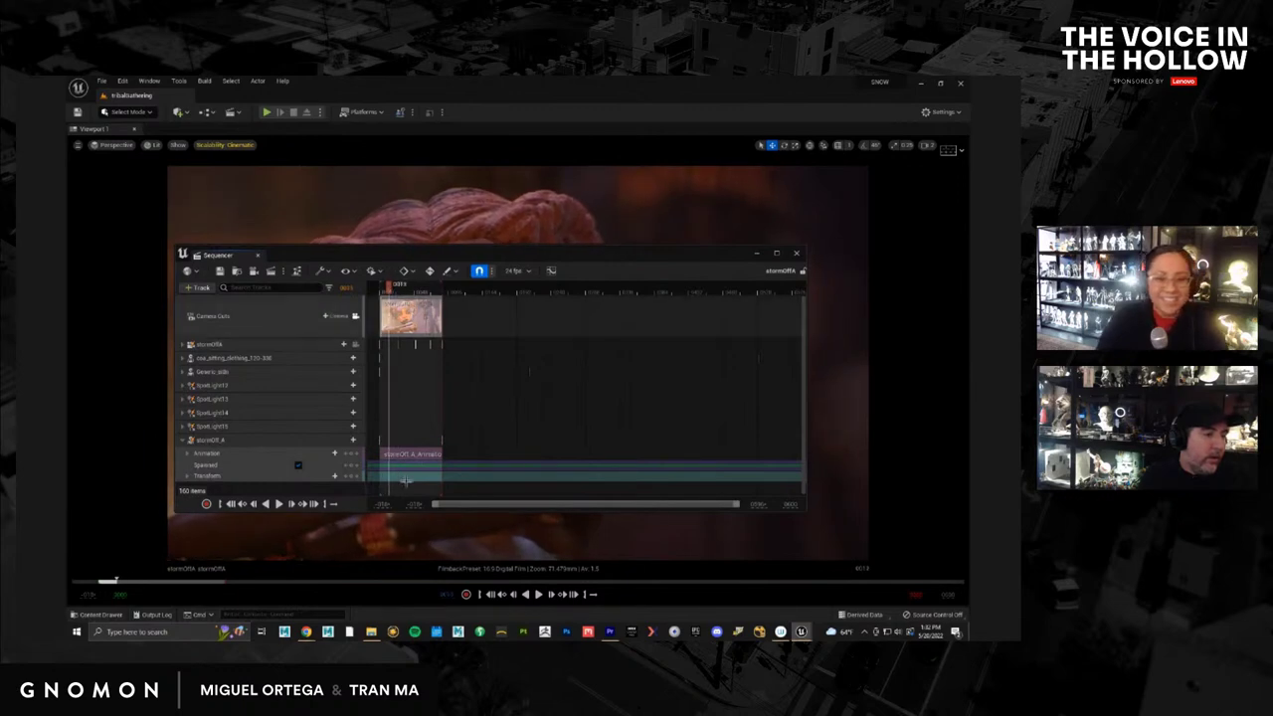
pyautogui.click(422, 527)
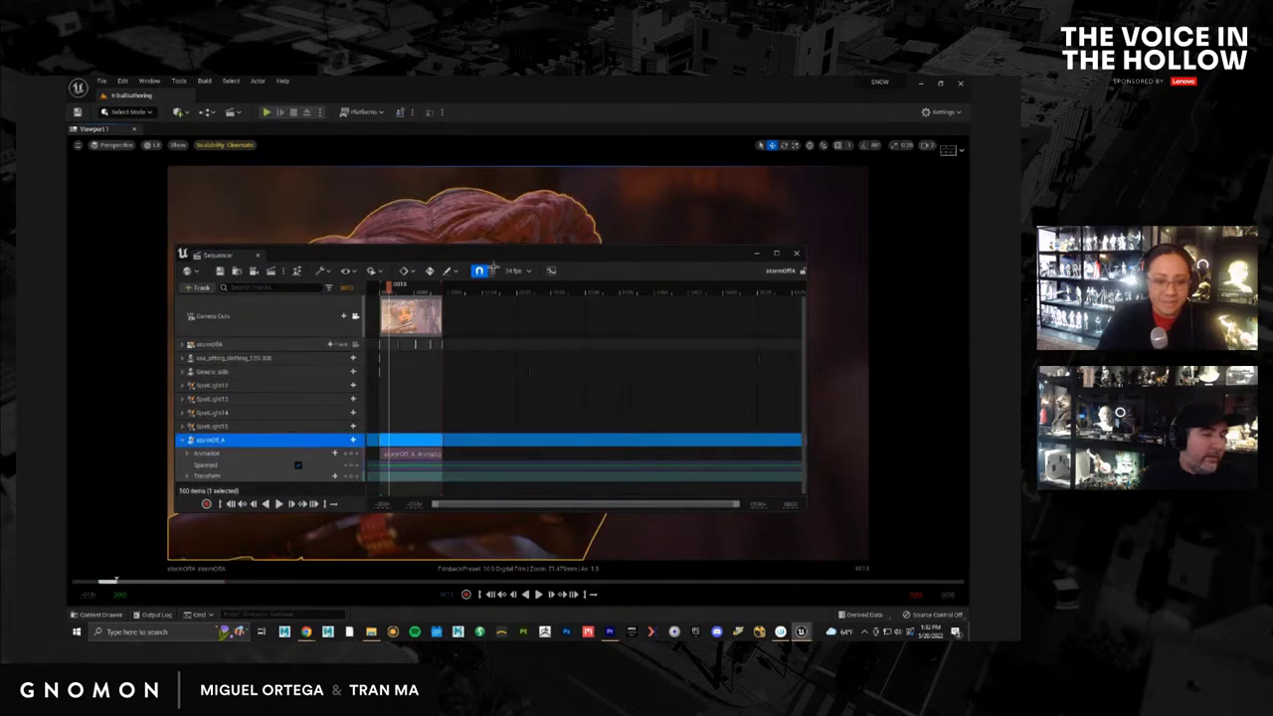
pyautogui.moveTo(492, 259); pyautogui.dragTo(481, 293)
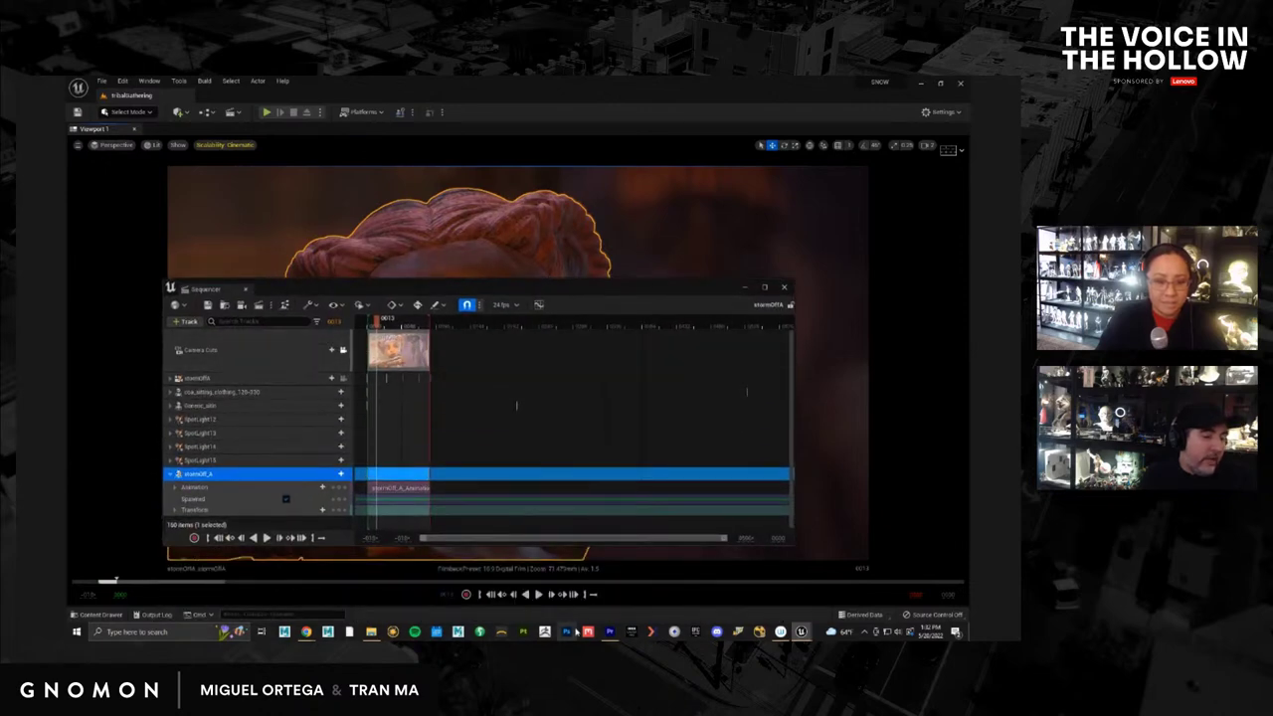
# Switch to Premiere Pro, check the Beginning_spear edit around 00:01:11:10, and go back to the Unreal shot
pyautogui.click(608, 631)
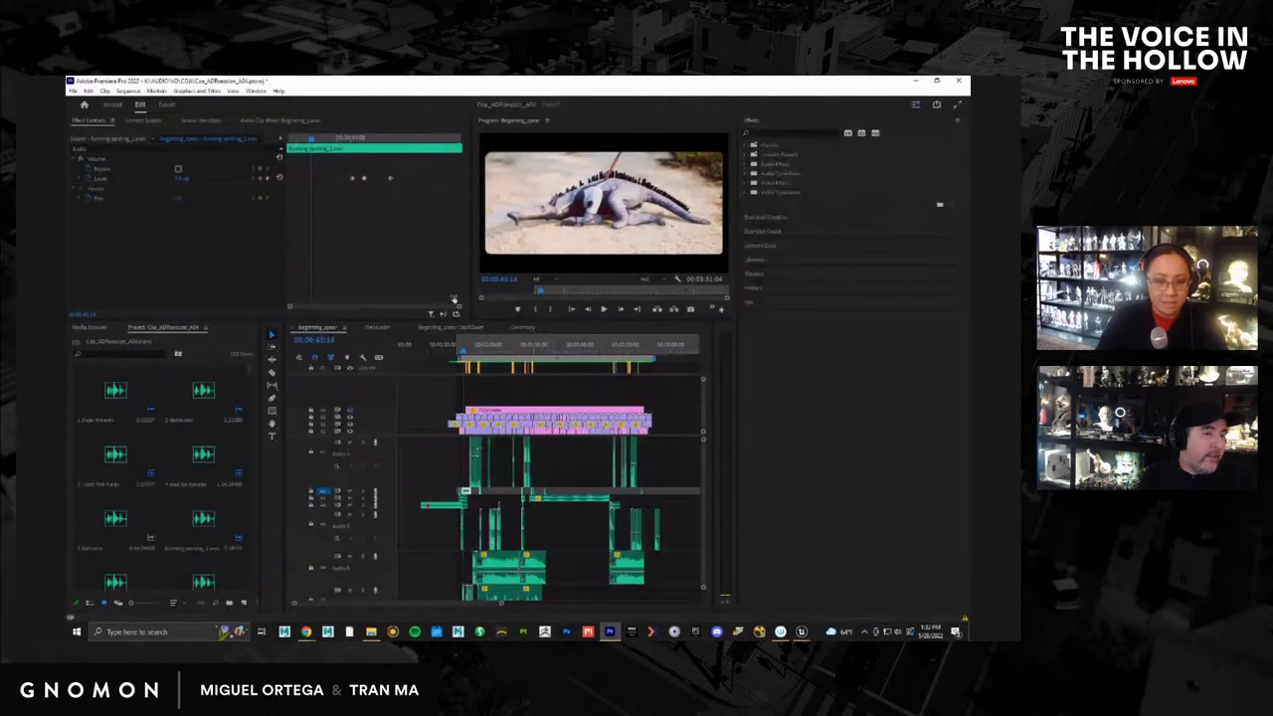
pyautogui.click(512, 348)
pyautogui.moveTo(513, 350); pyautogui.dragTo(507, 352)
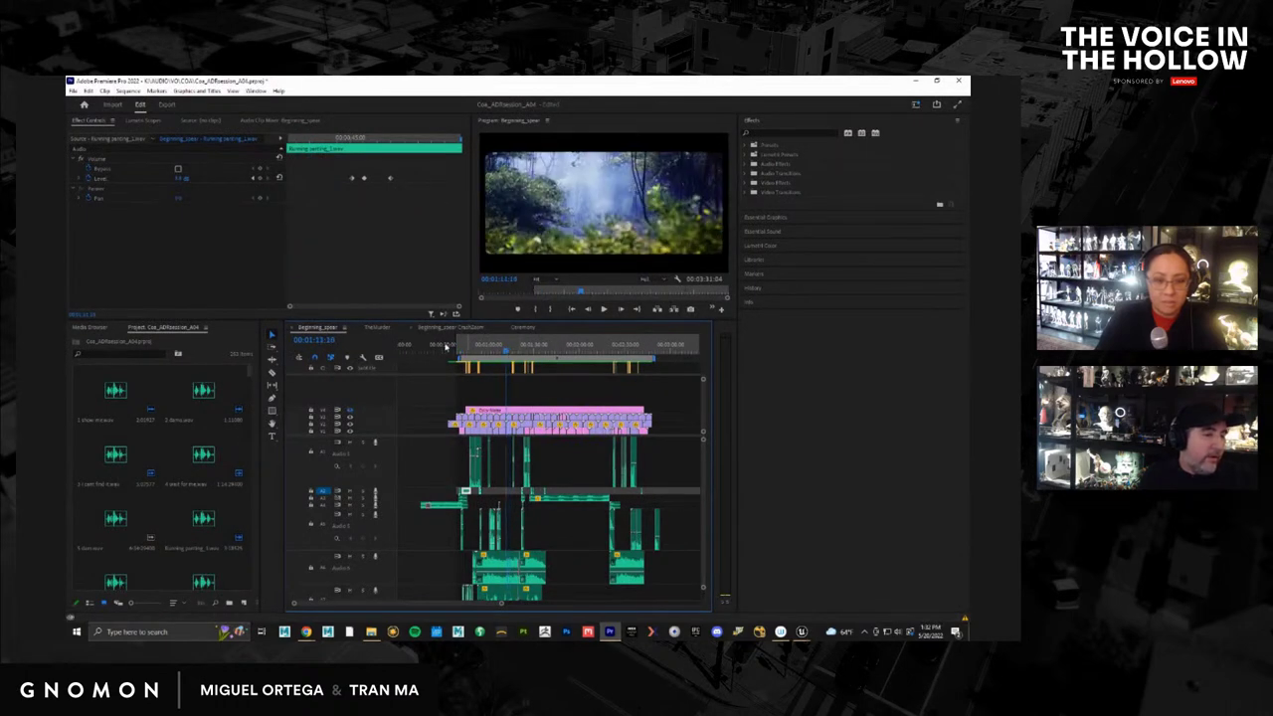
pyautogui.click(915, 80)
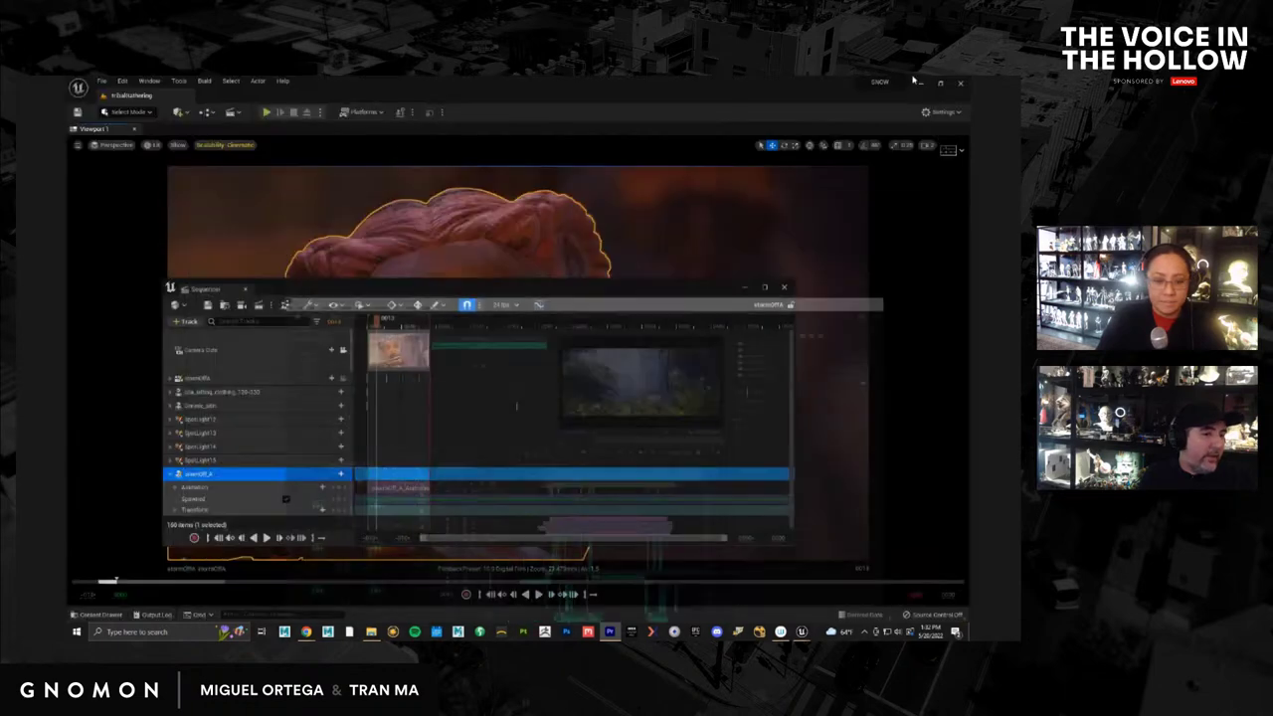
# Clear the Sequencer off the viewport and locate the selected character's stormOff_A skeletal mesh in the project content
pyautogui.moveTo(401, 322); pyautogui.dragTo(67, 288)
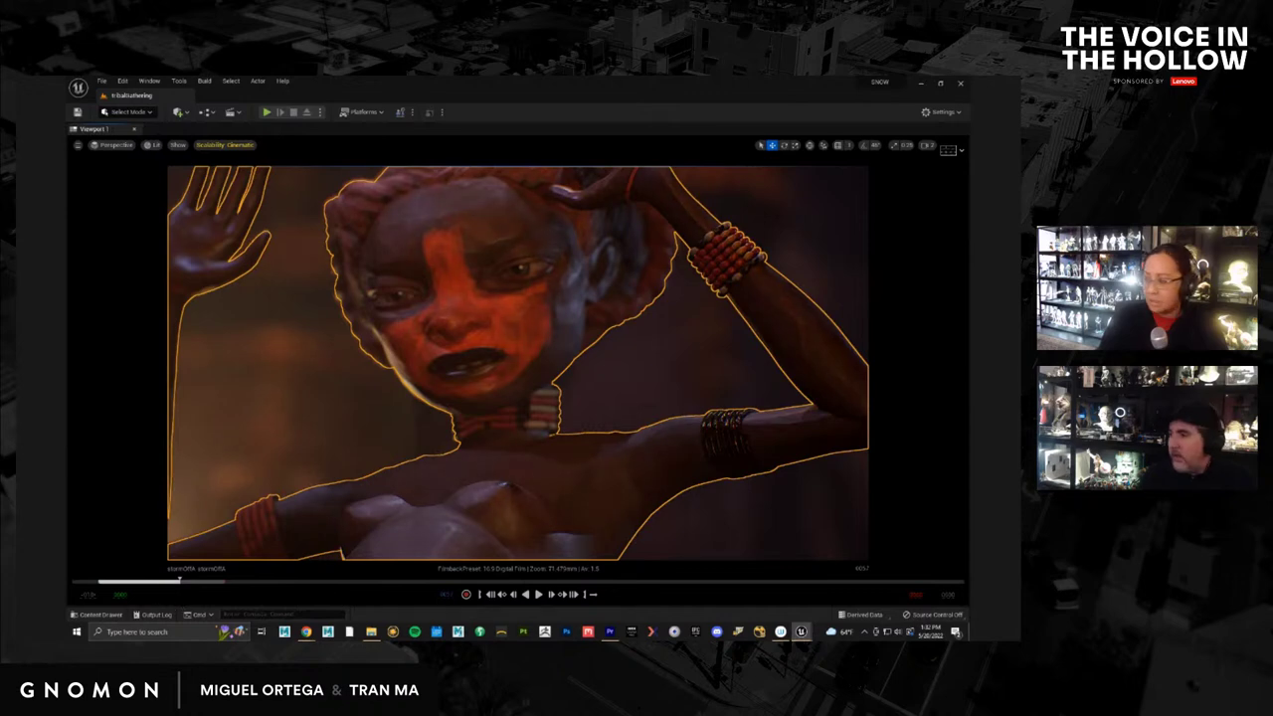
pyautogui.hotkey('ctrl', 'b')
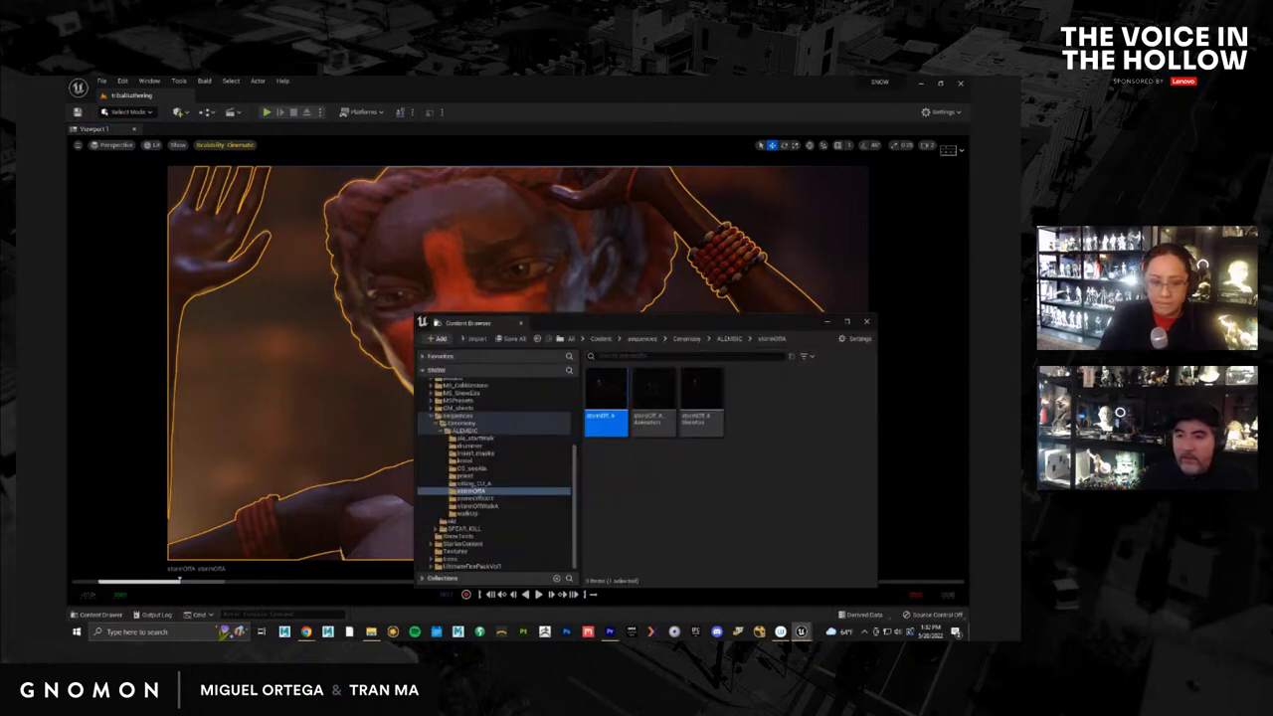
pyautogui.rightClick(613, 399)
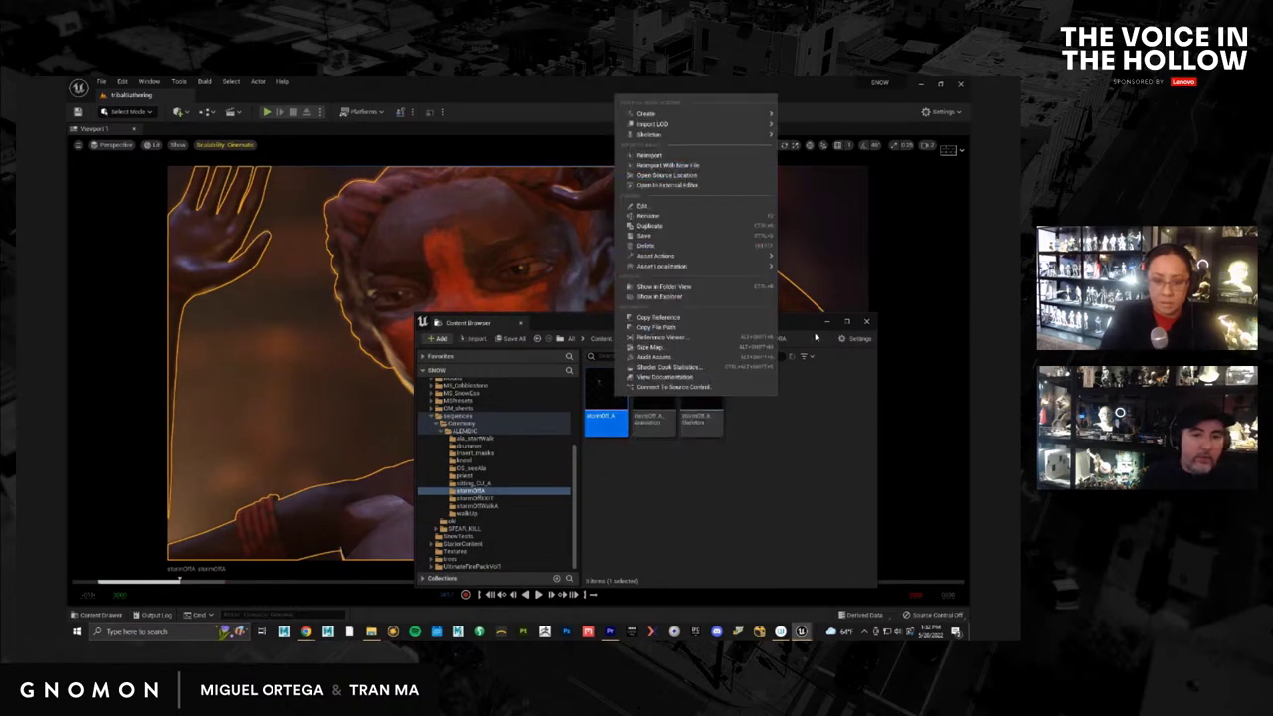
pyautogui.click(806, 328)
pyautogui.moveTo(806, 328); pyautogui.dragTo(721, 537)
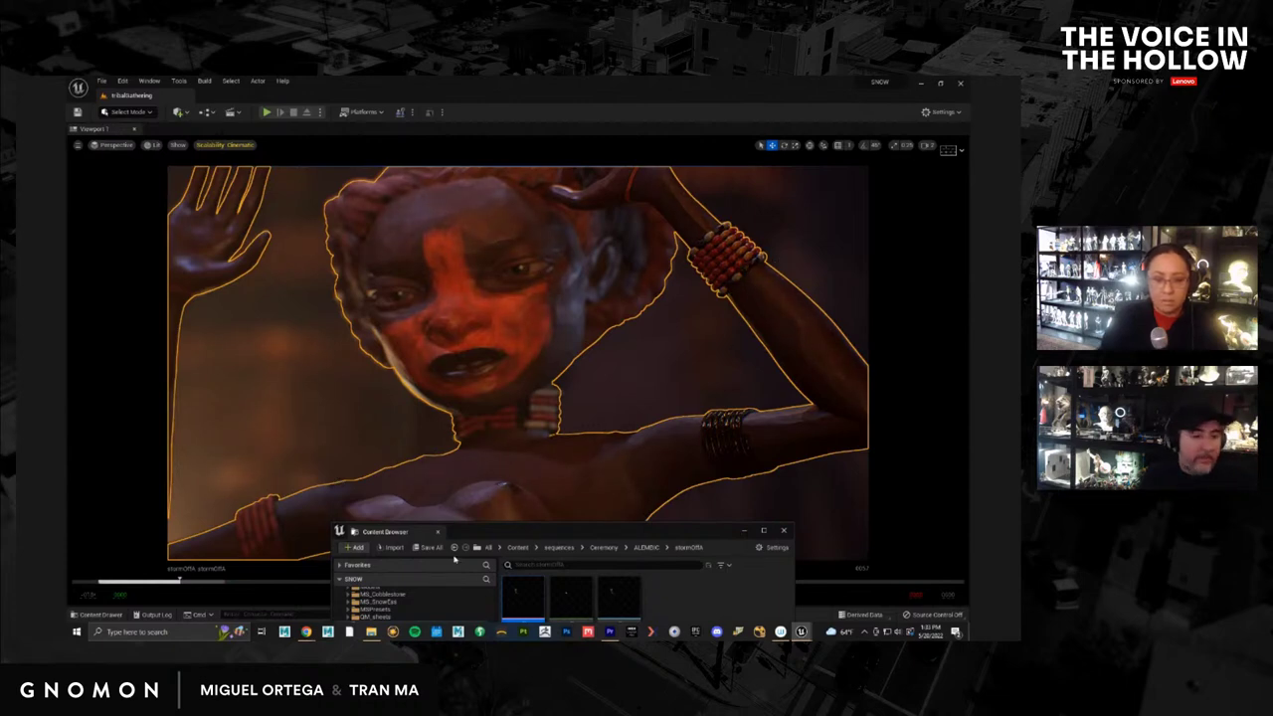
pyautogui.moveTo(458, 531); pyautogui.dragTo(470, 300)
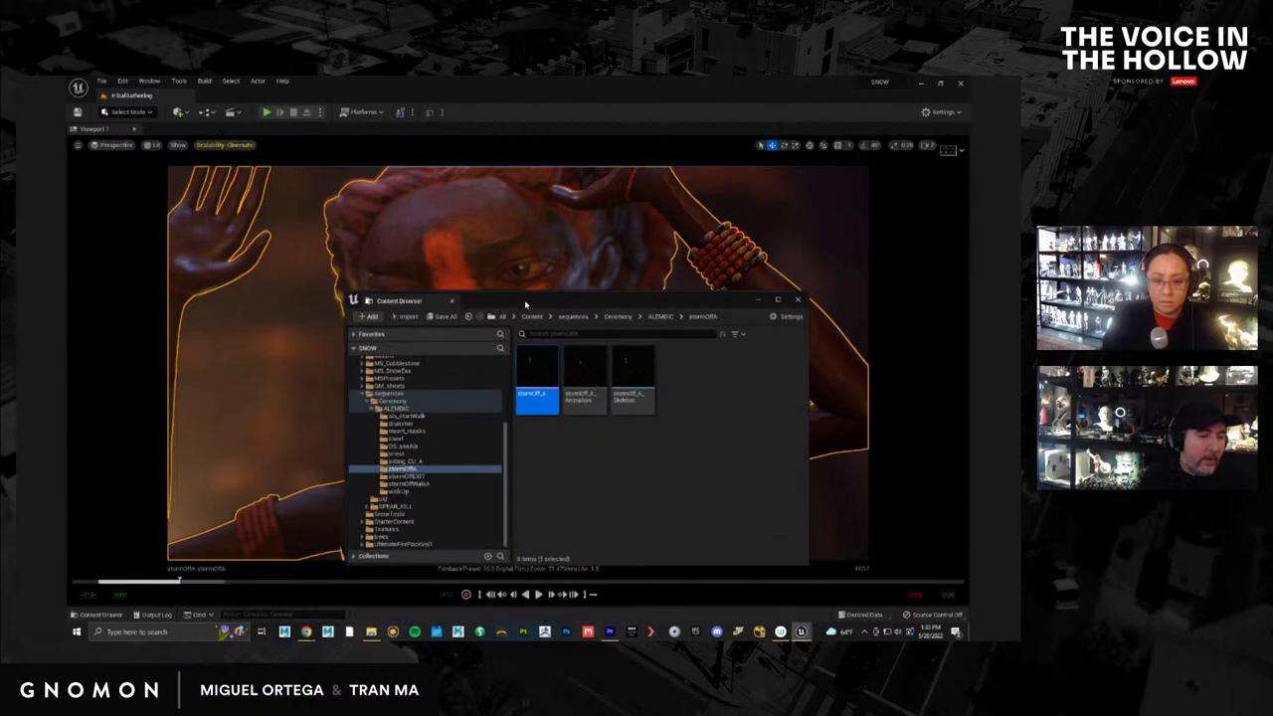
# Reimport the stormOff_A mesh with the new body Alembic from alembics/ceremony_2/stormoff/final on the USB drive, as Skeletal with No Compression
pyautogui.rightClick(537, 374)
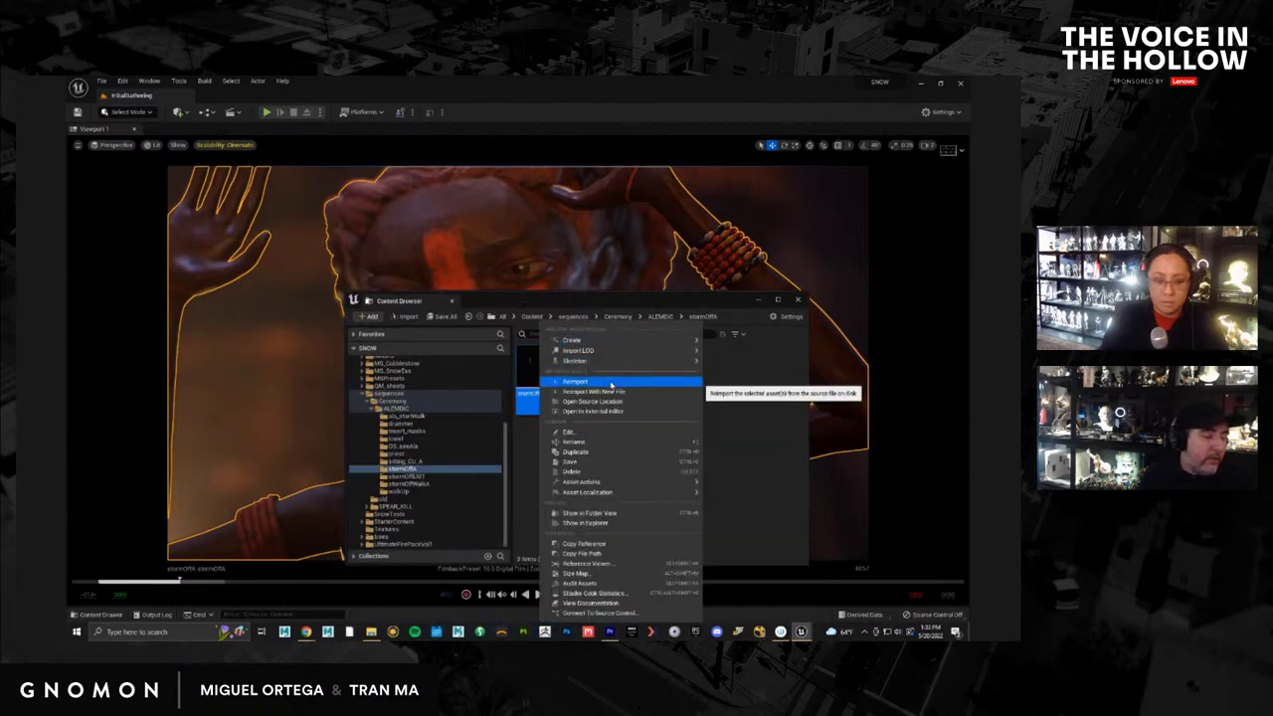
pyautogui.click(594, 392)
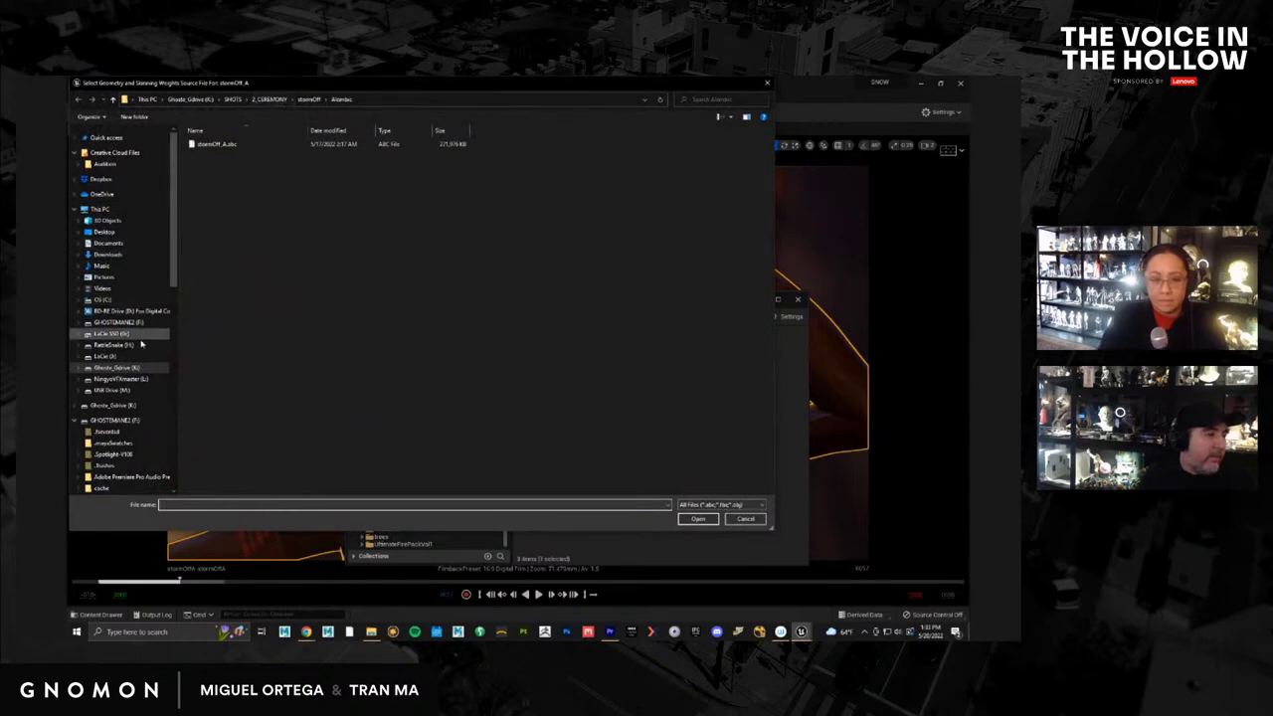
pyautogui.click(114, 389)
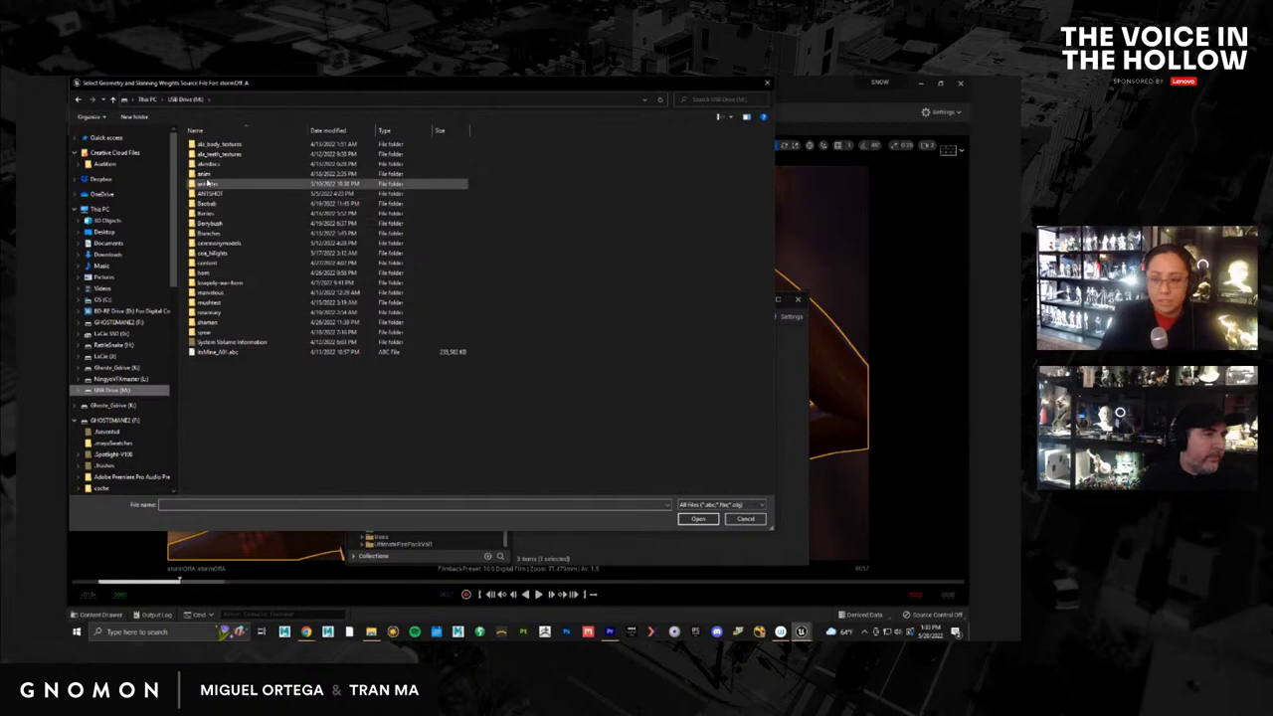
pyautogui.doubleClick(206, 165)
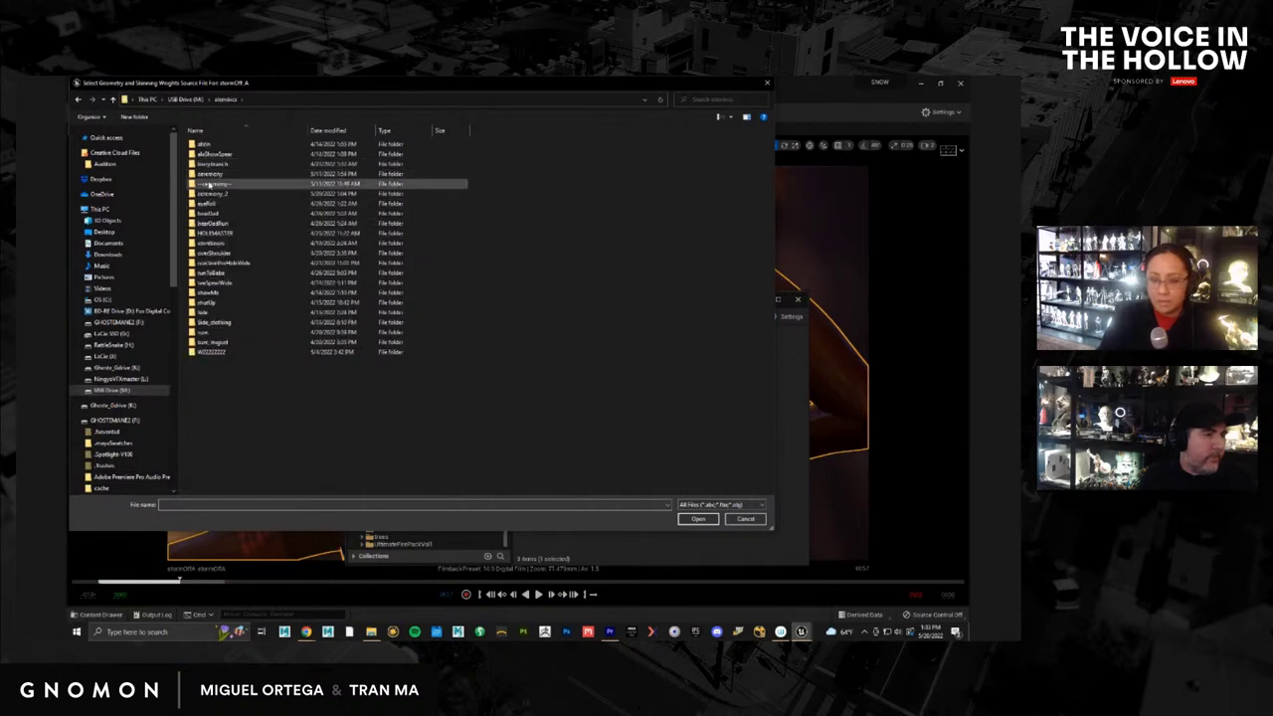
pyautogui.doubleClick(211, 194)
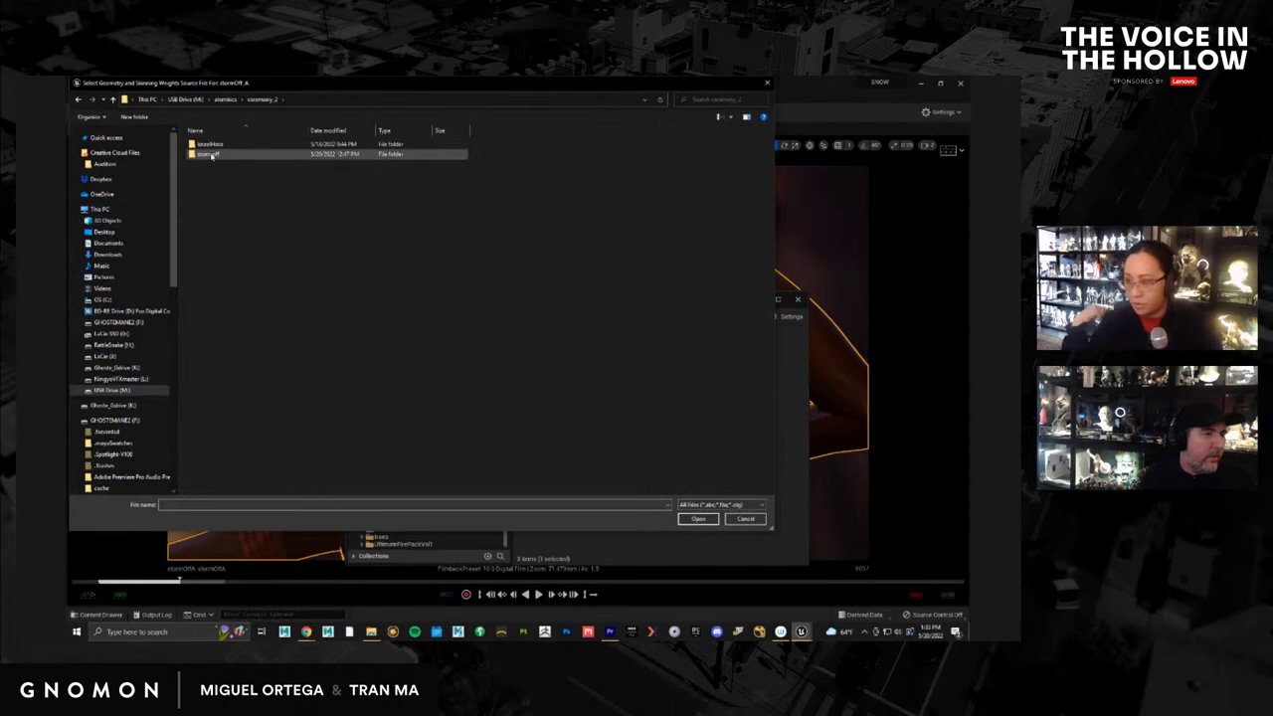
pyautogui.doubleClick(209, 155)
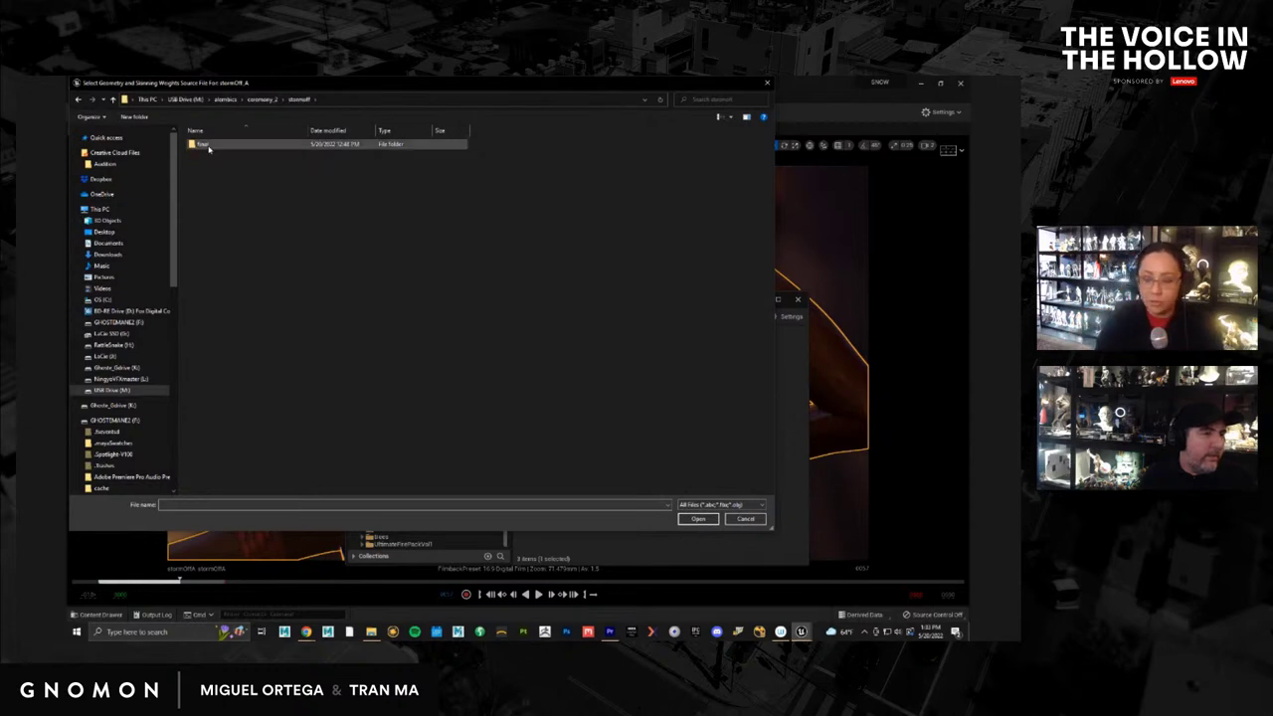
pyautogui.doubleClick(208, 145)
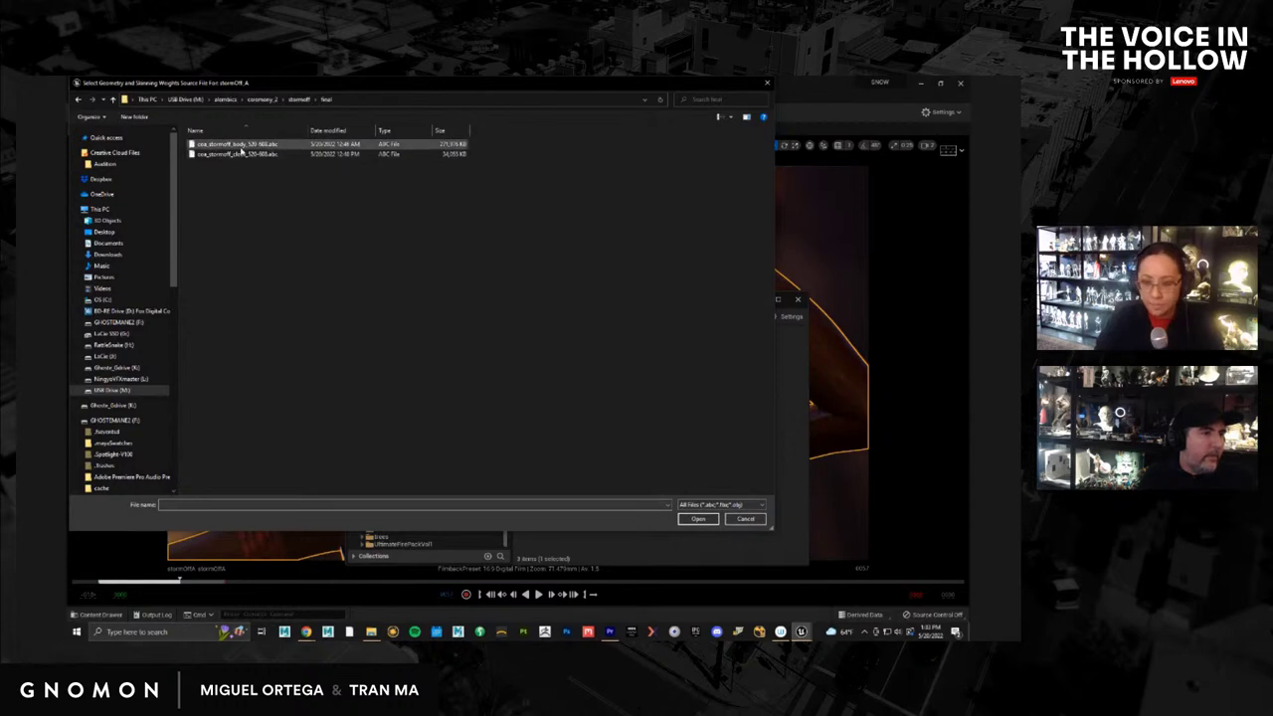
pyautogui.doubleClick(237, 144)
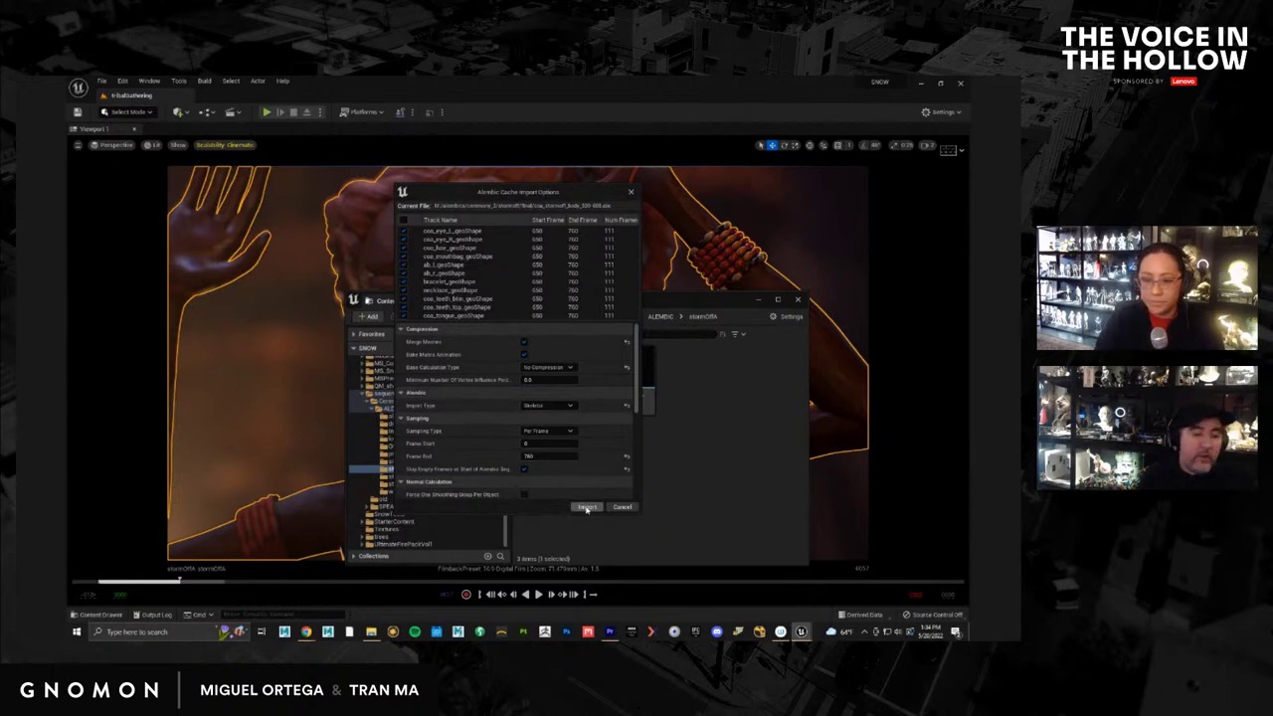
pyautogui.click(586, 507)
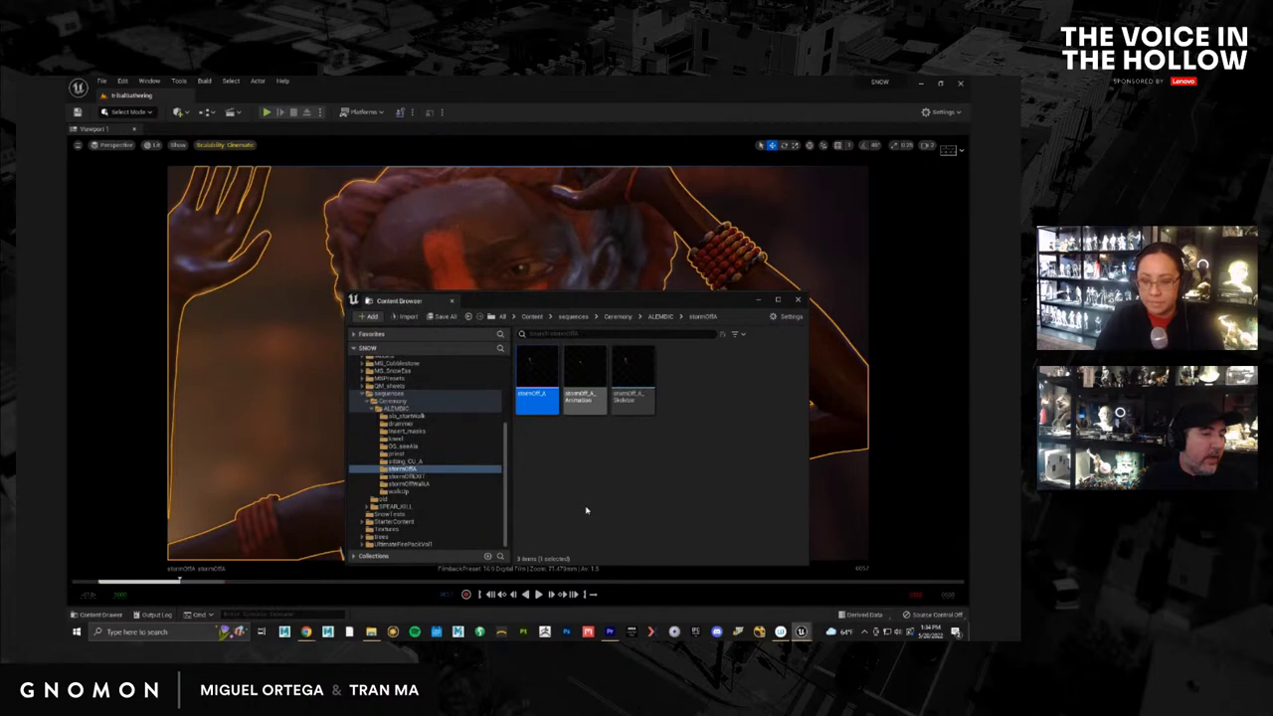
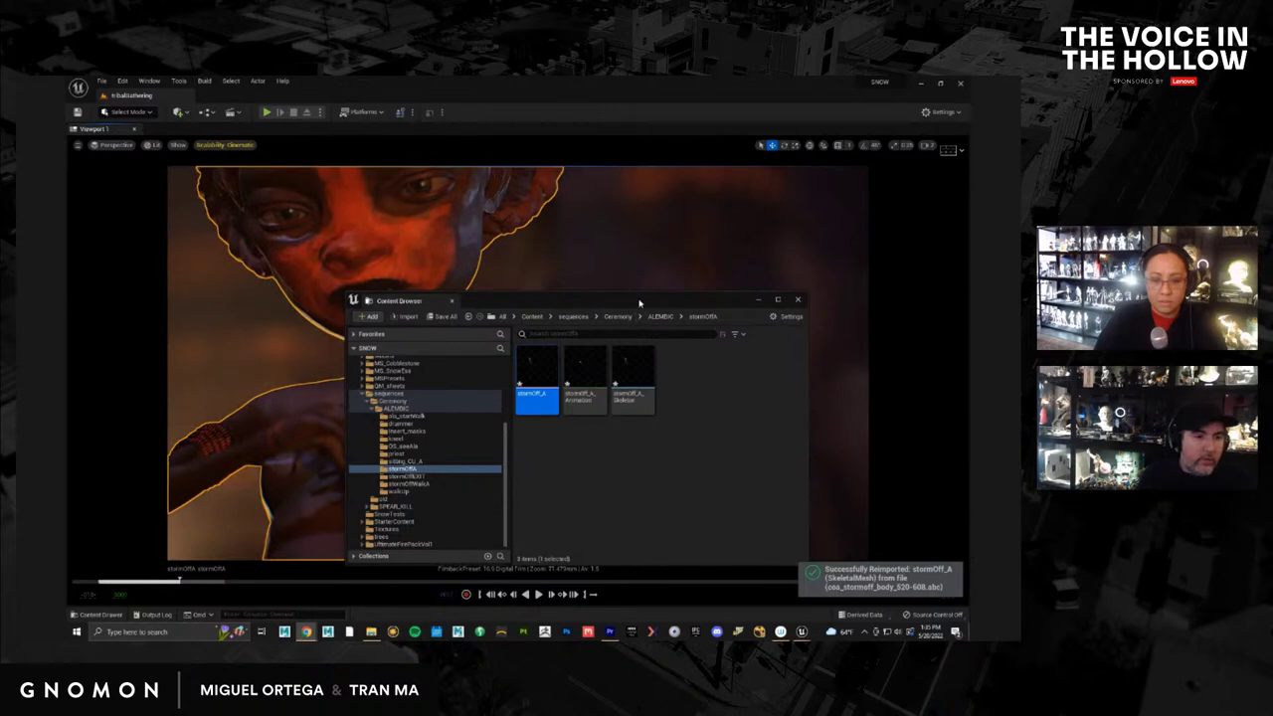
# Import the coa_stormoff_cloth_520-608 Alembic into the project's stormOffA folder
pyautogui.moveTo(640, 305); pyautogui.dragTo(605, 520)
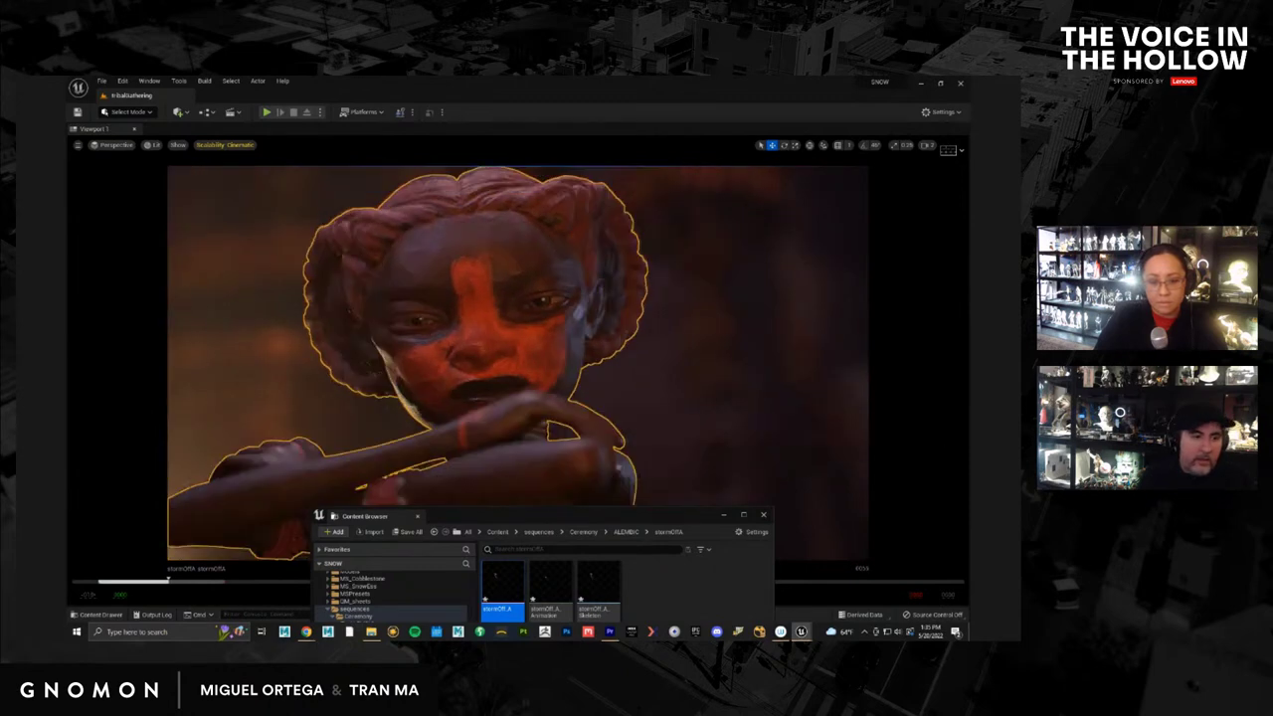
pyautogui.moveTo(506, 516); pyautogui.dragTo(487, 293)
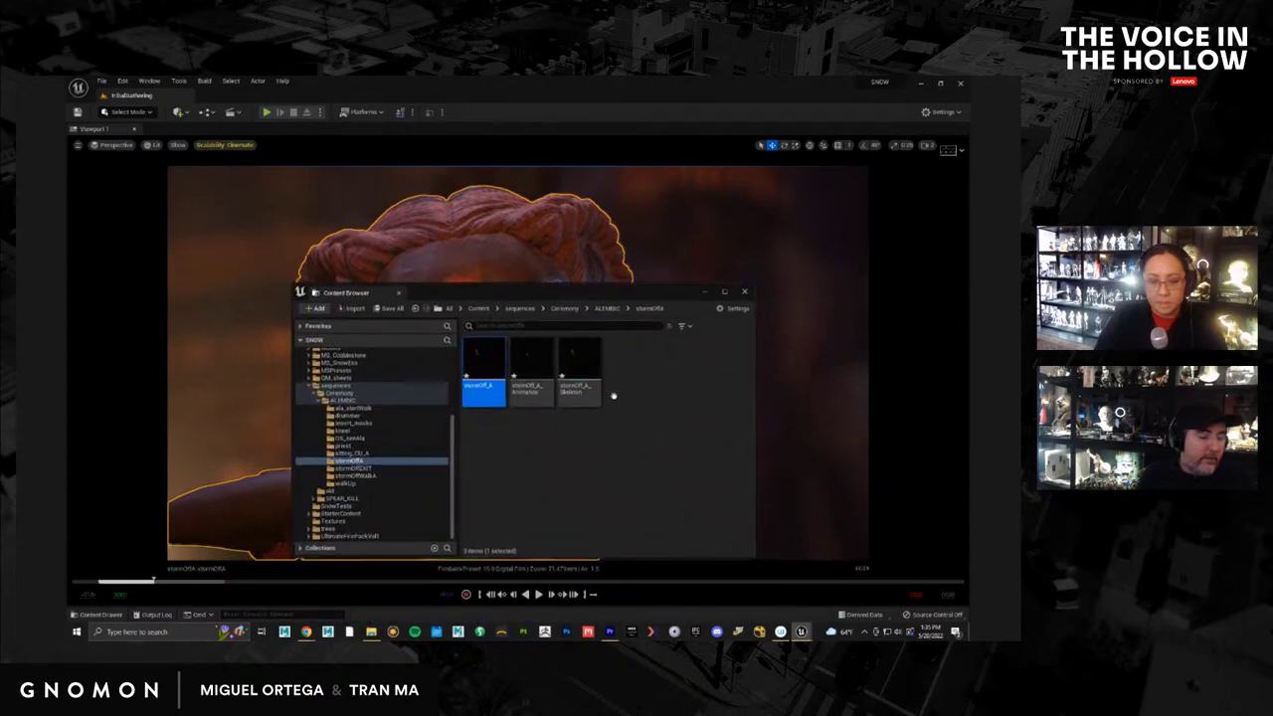
pyautogui.rightClick(637, 440)
pyautogui.click(732, 265)
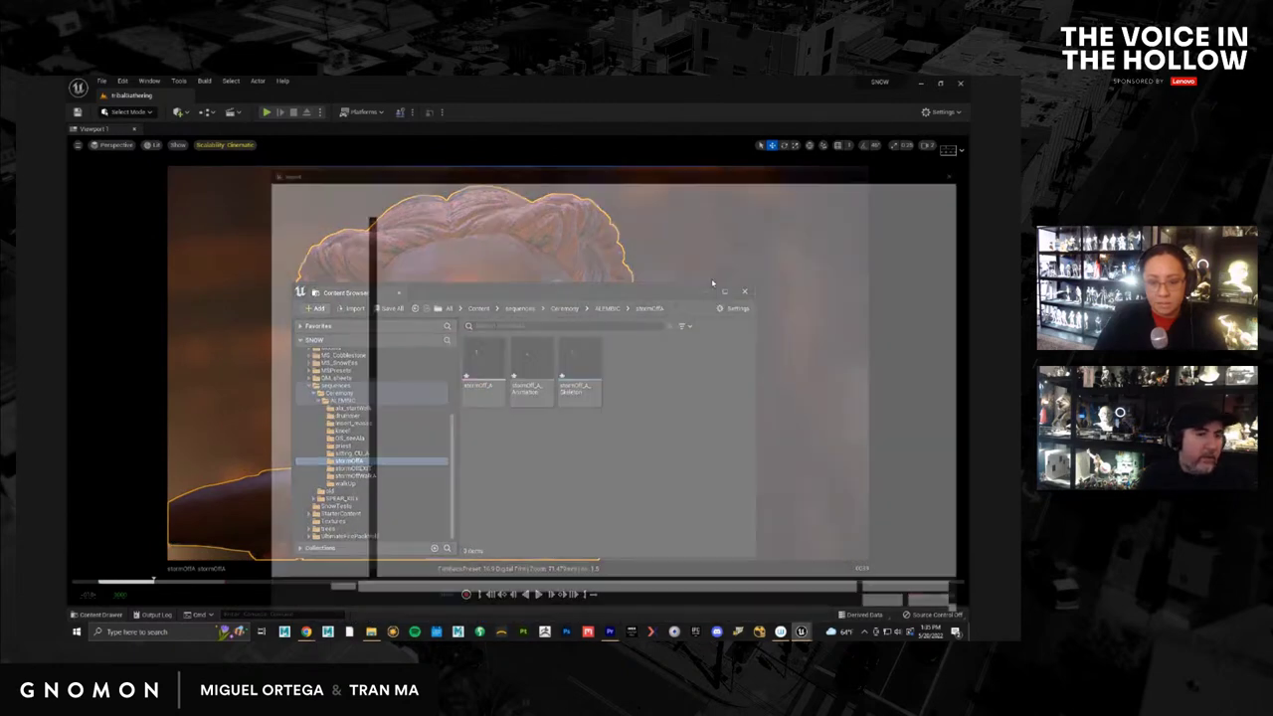
pyautogui.doubleClick(418, 243)
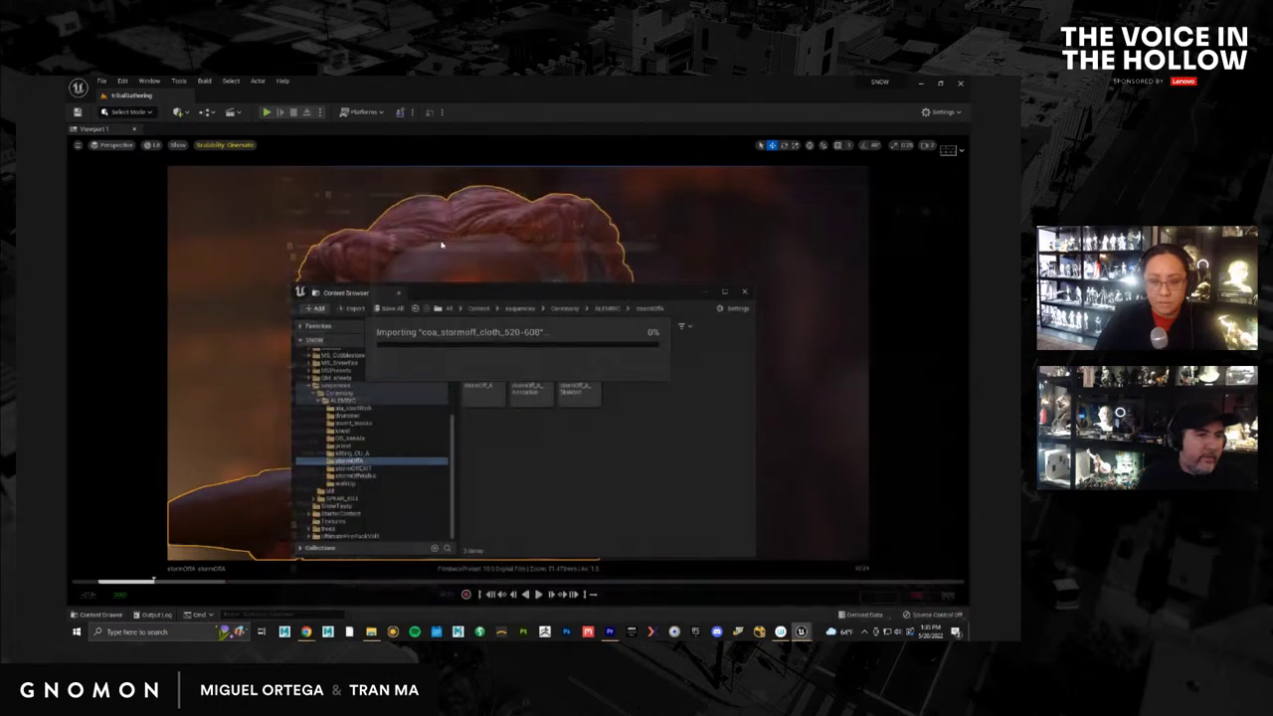
pyautogui.click(587, 468)
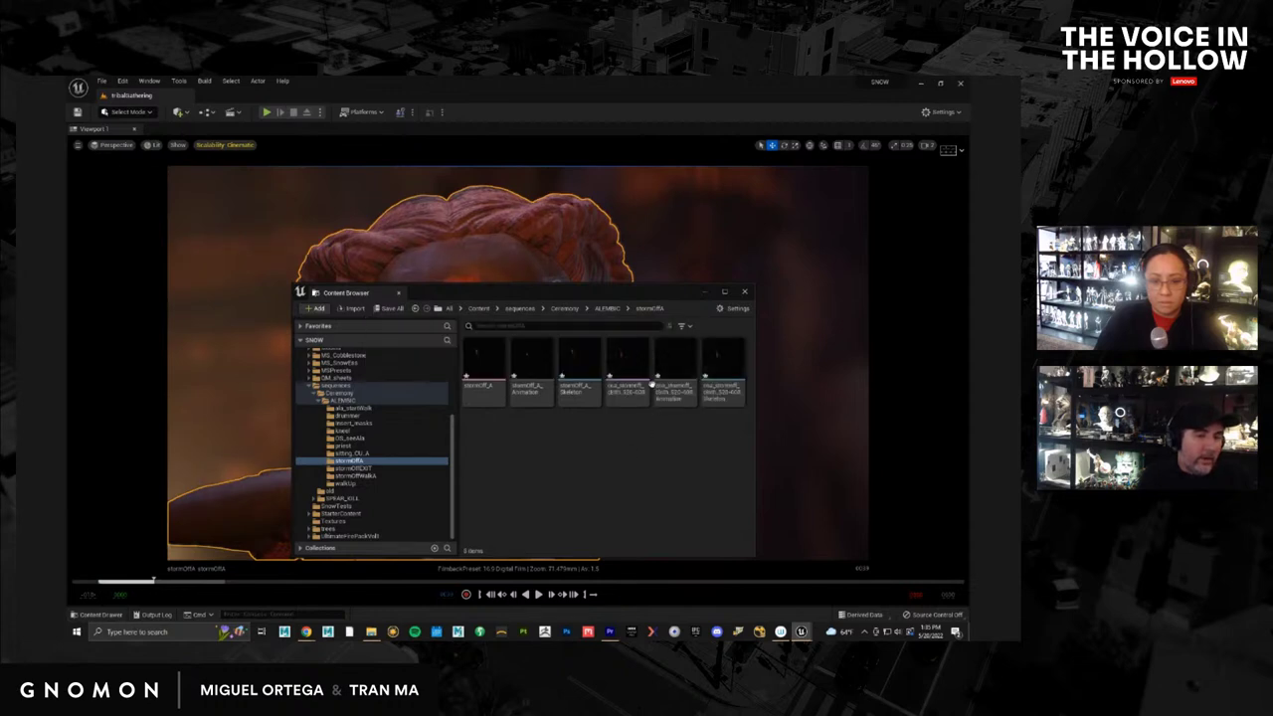
# Place the imported coa_stormoff_cloth_520-608 skeletal mesh in the shot so it sits on the girl's body
pyautogui.click(630, 362)
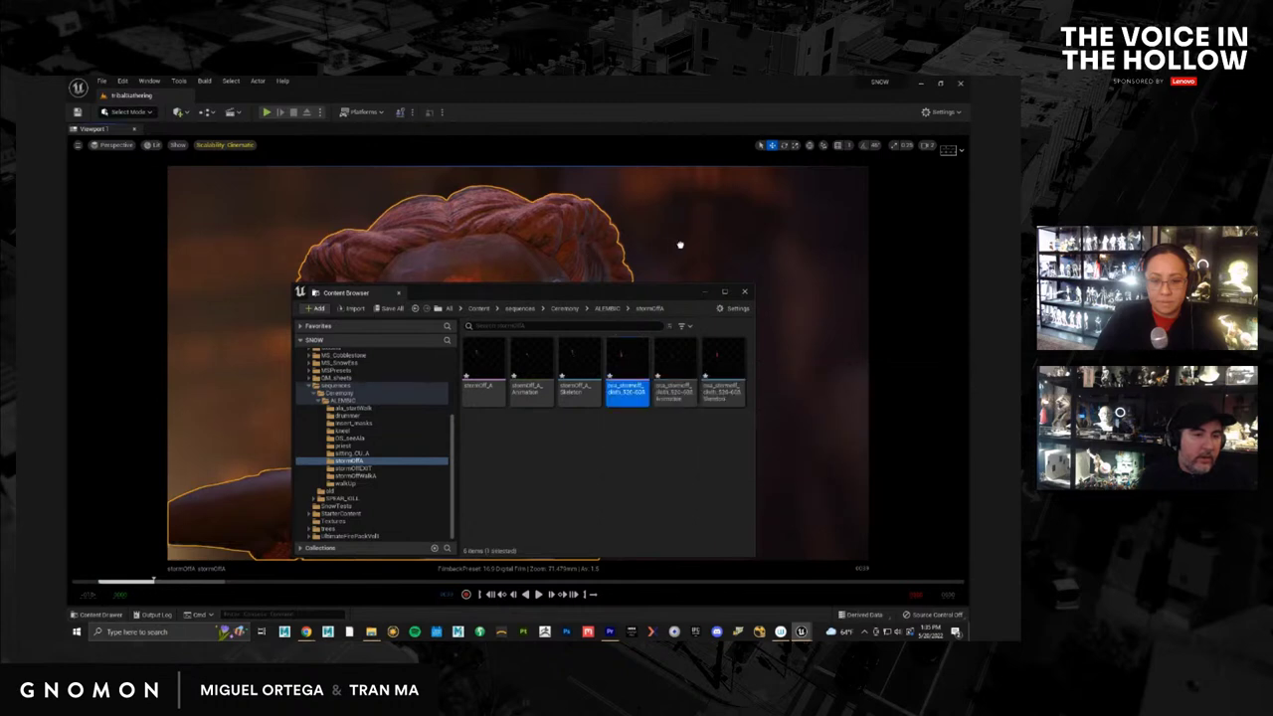
pyautogui.moveTo(680, 245); pyautogui.dragTo(680, 245)
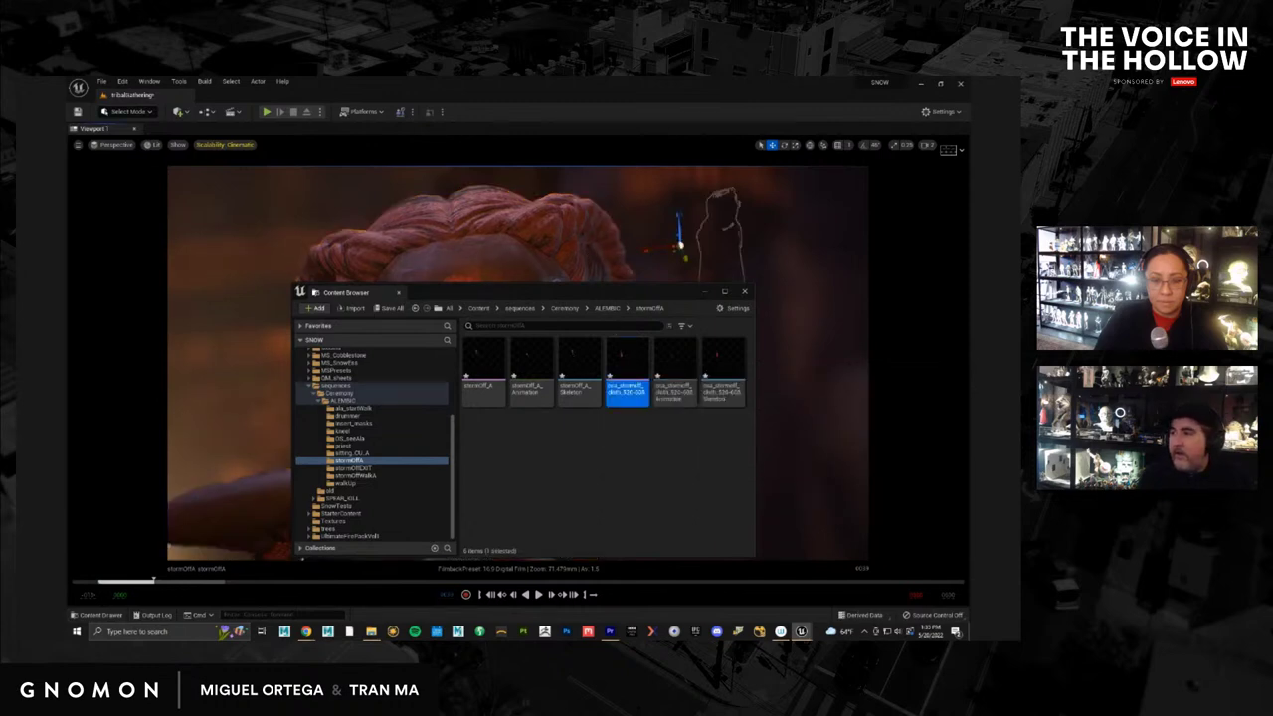
pyautogui.hotkey('ctrl', 'z')
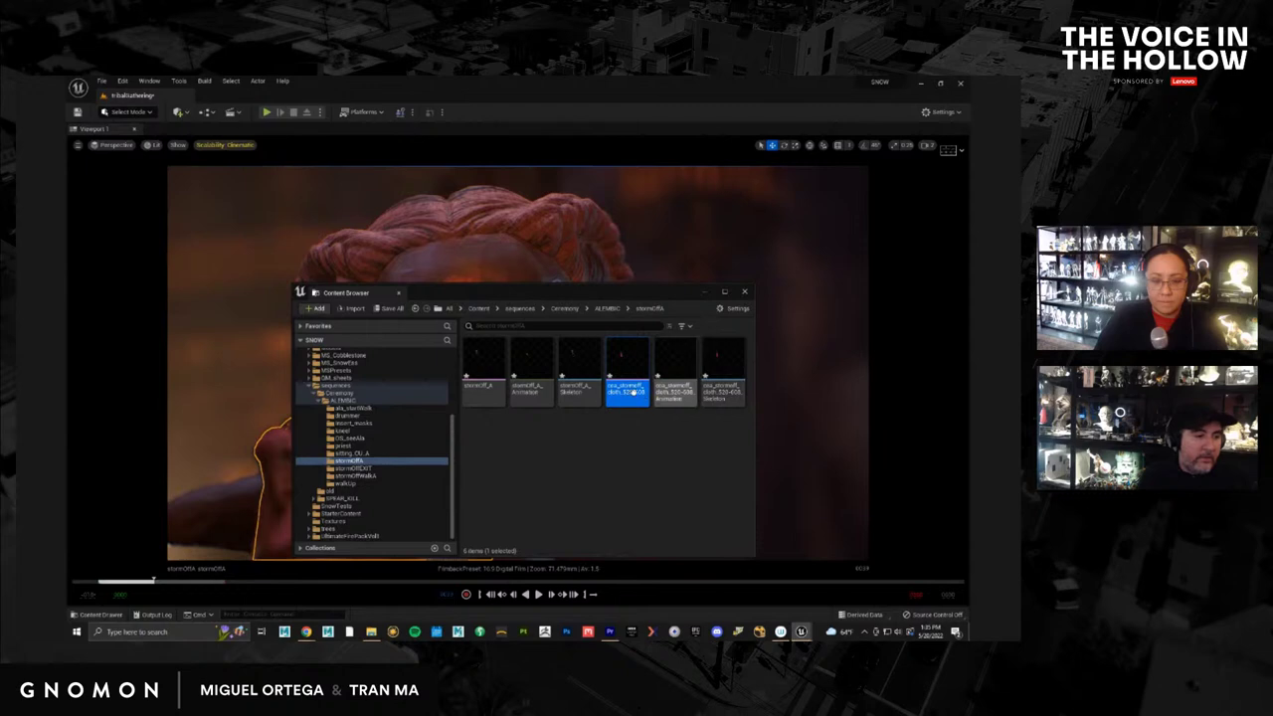
# Bring up the stormOffA sequence with the new cloth in it and convert the cloth to a spawnable
pyautogui.moveTo(594, 297); pyautogui.dragTo(708, 342)
pyautogui.click(872, 328)
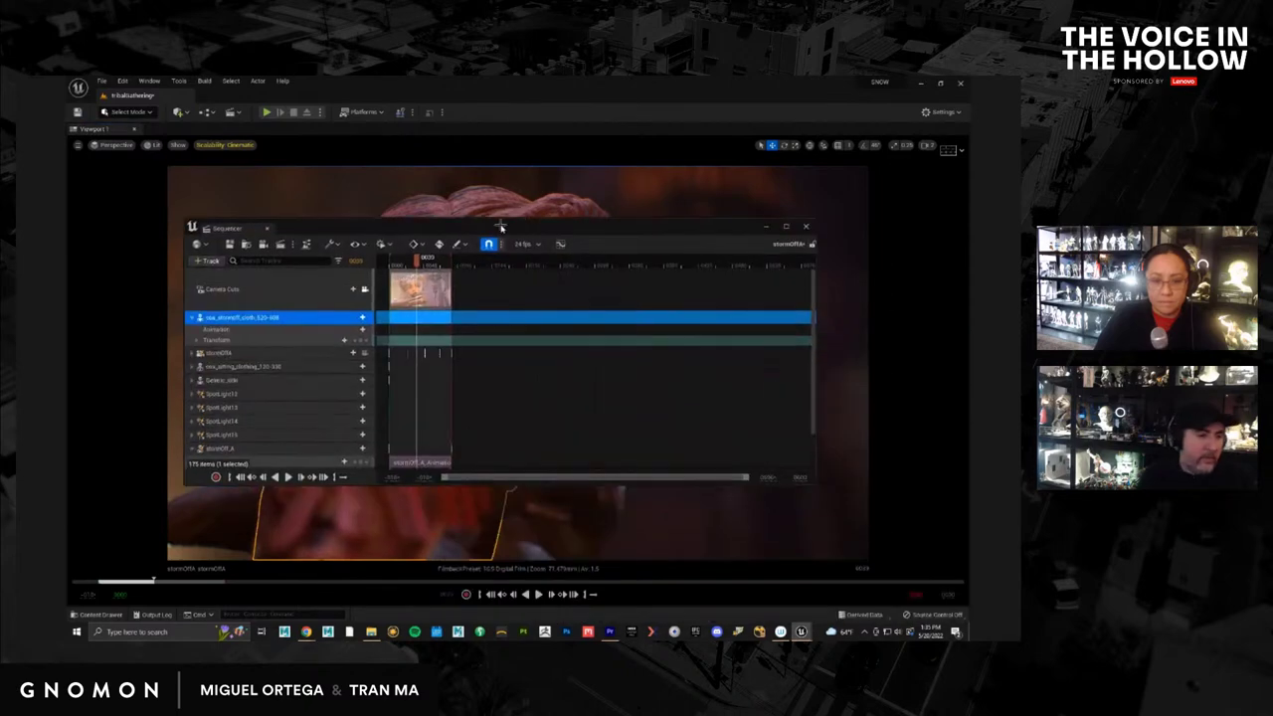
pyautogui.rightClick(250, 320)
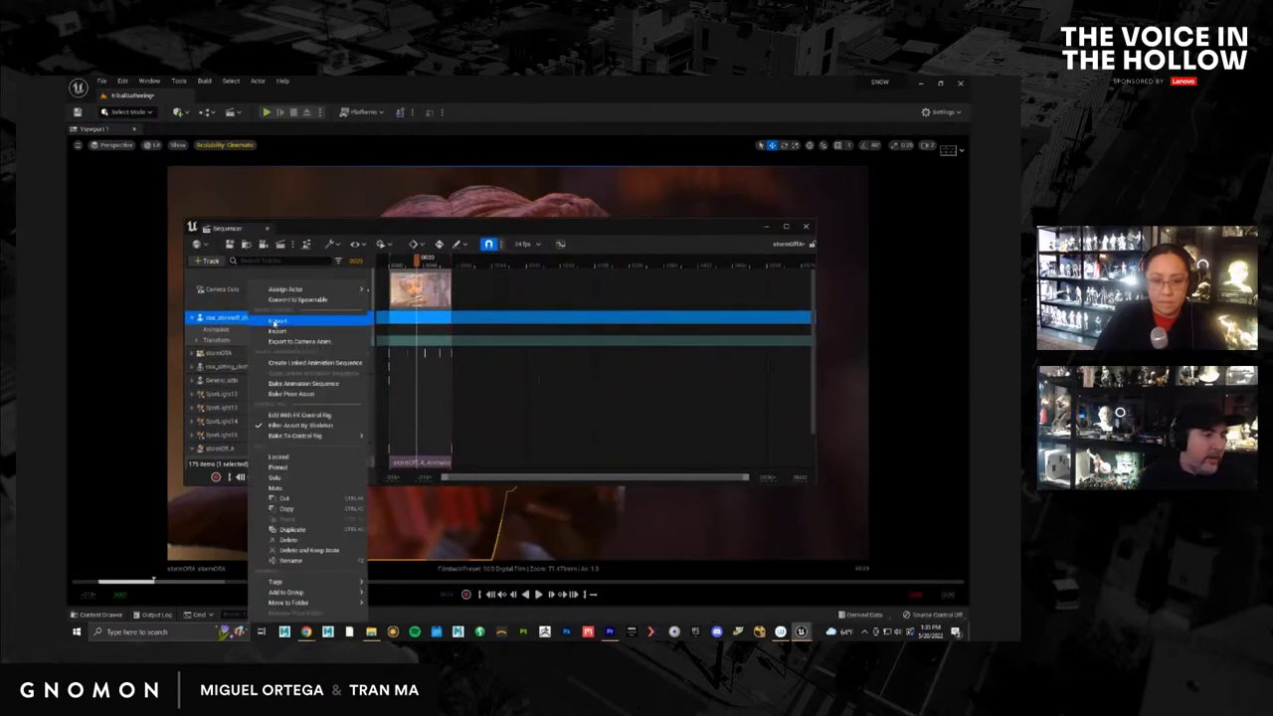
pyautogui.click(296, 299)
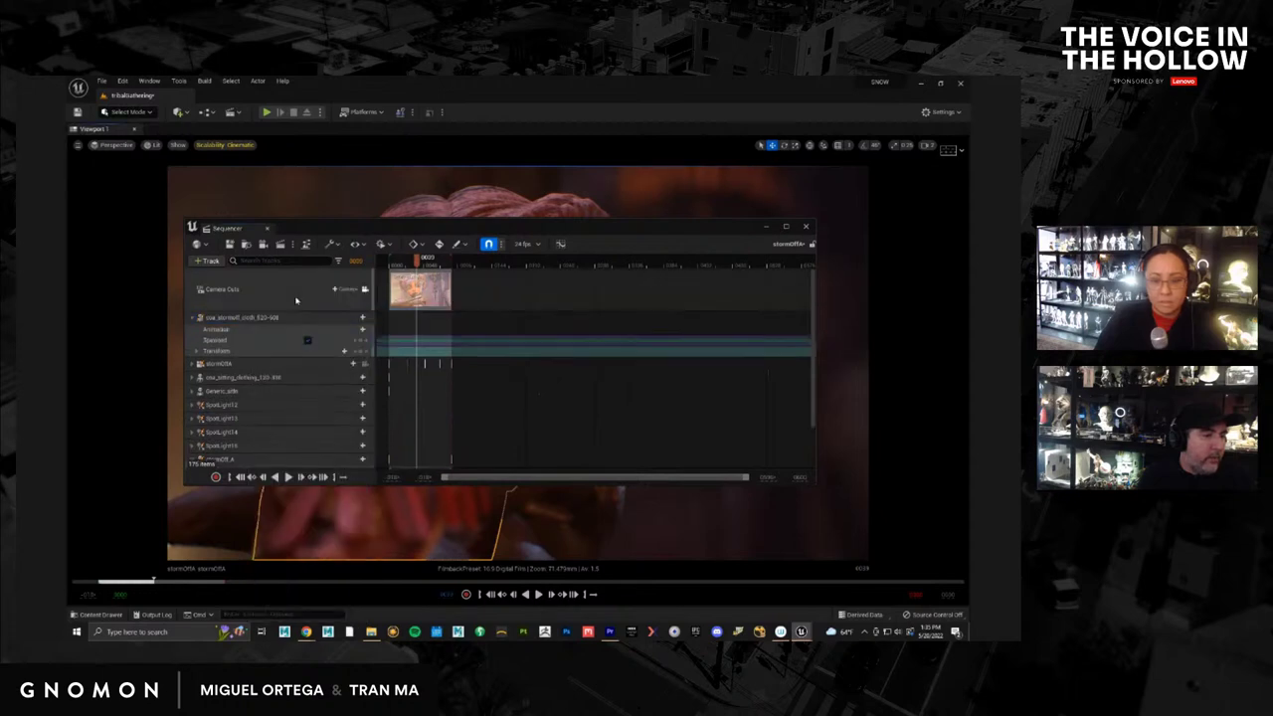
# Add the coa_stormoff_cloth_520-608_Animation sequence to the cloth's animation track, starting at frame 0
pyautogui.click(239, 478)
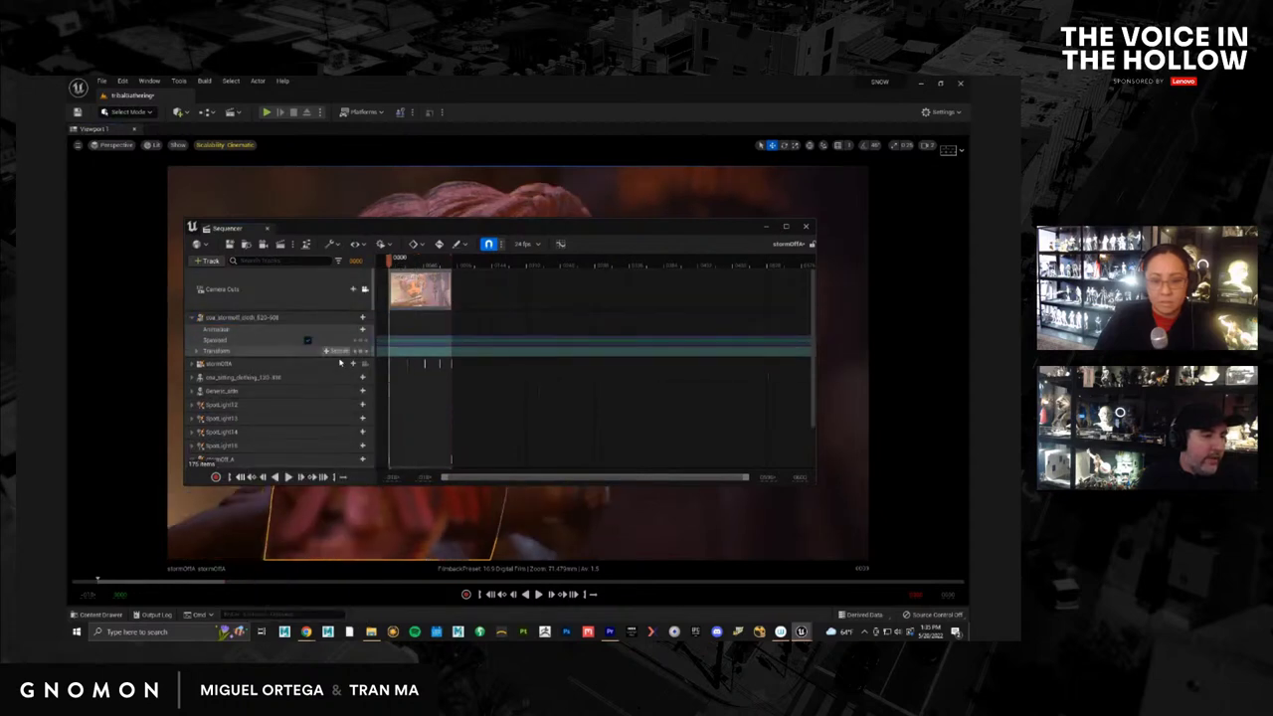
pyautogui.click(357, 330)
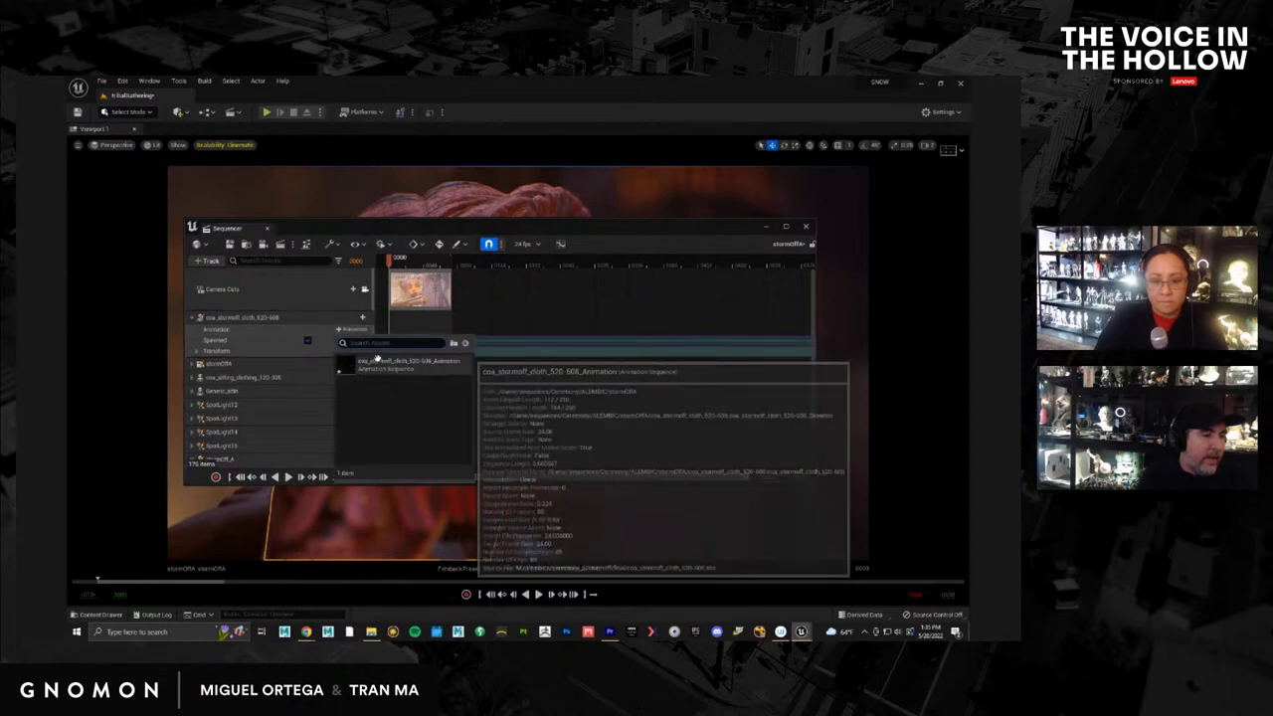
pyautogui.click(379, 364)
pyautogui.click(378, 364)
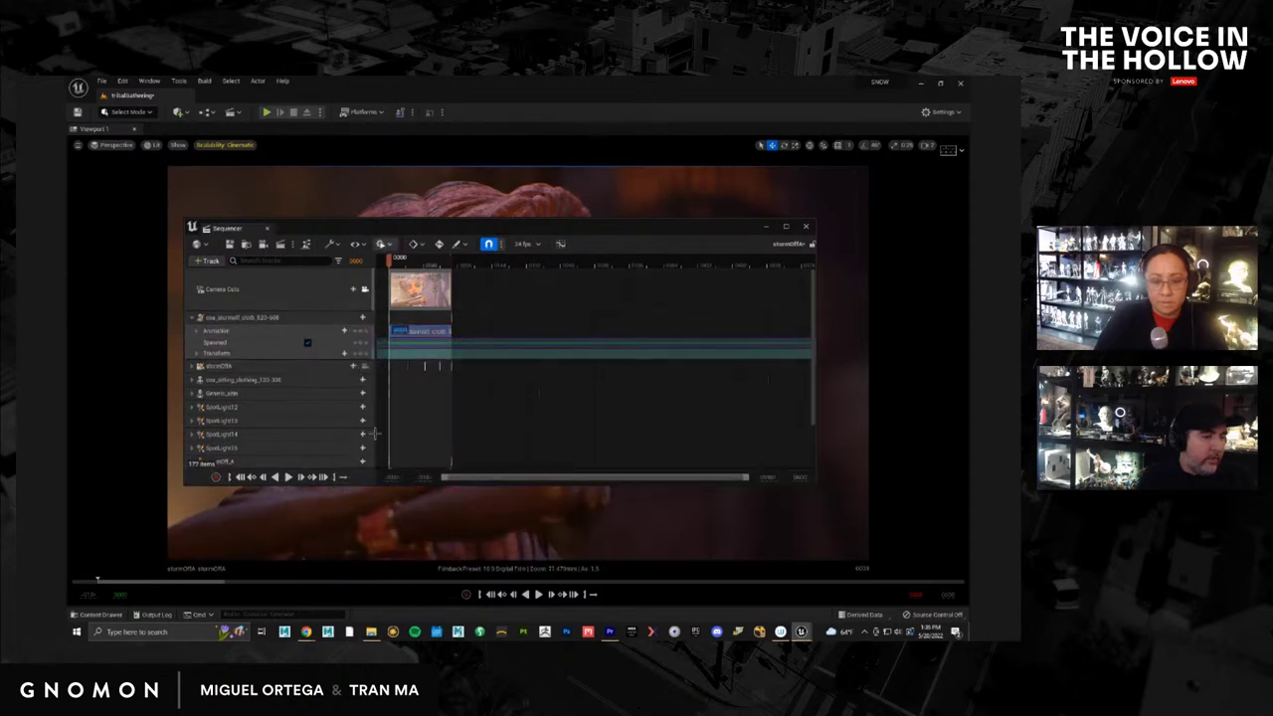
# Select the stormOff_A body, check its tracks against the cloth's, and clear the Sequencer off the viewport
pyautogui.click(324, 509)
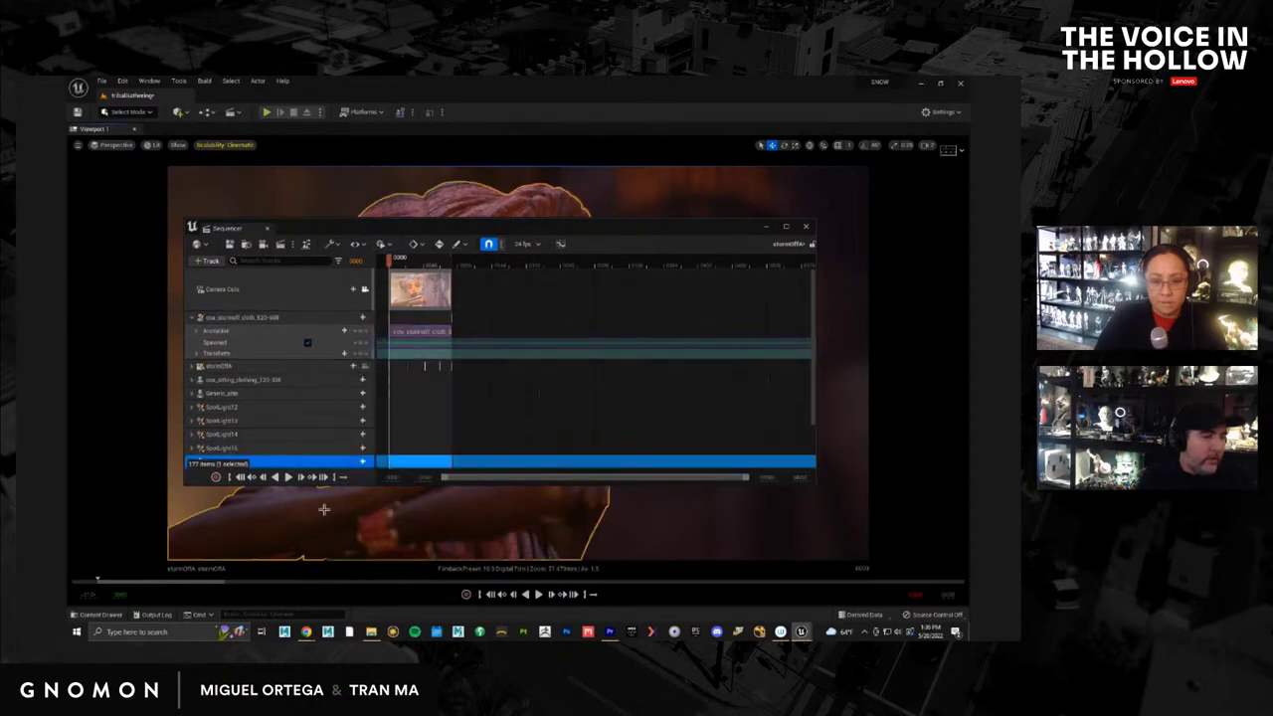
pyautogui.scroll(-2, 321, 363)
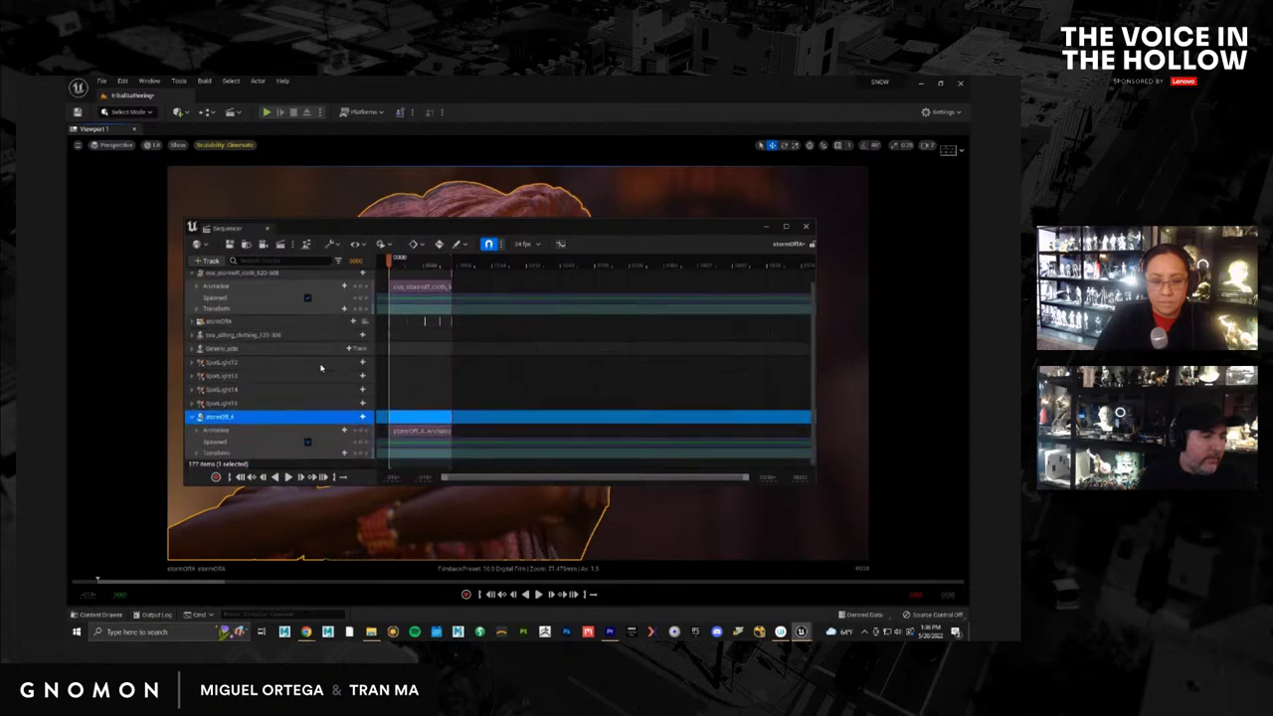
pyautogui.moveTo(557, 226); pyautogui.dragTo(1272, 383)
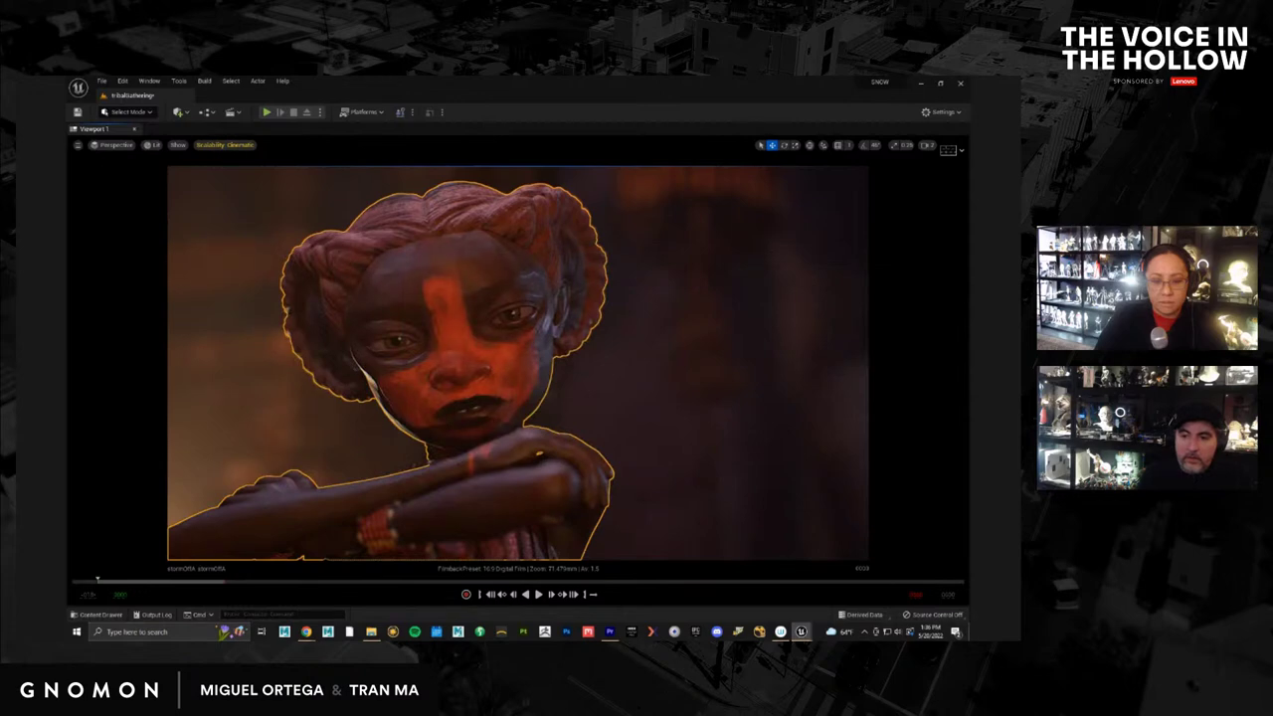
# Play the stormOffA shot in game view and scrub back through it to review the new body and cloth
pyautogui.press('space')
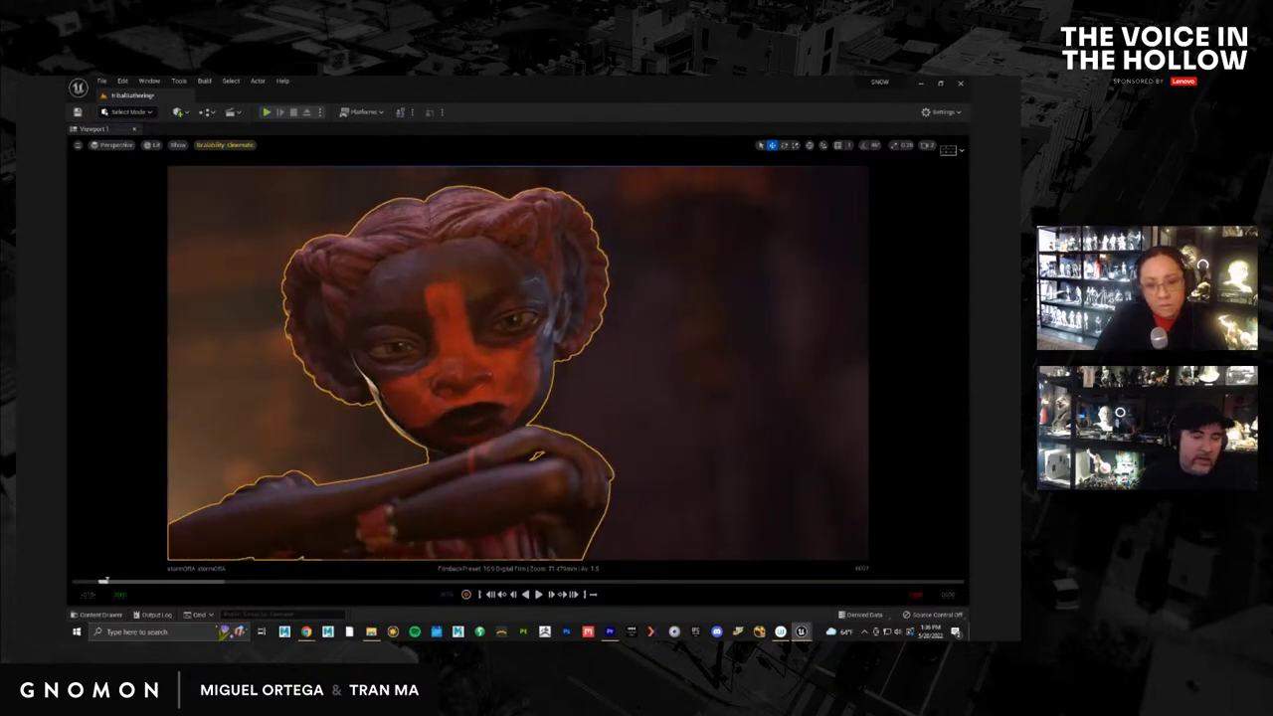
pyautogui.press('g')
pyautogui.press('space')
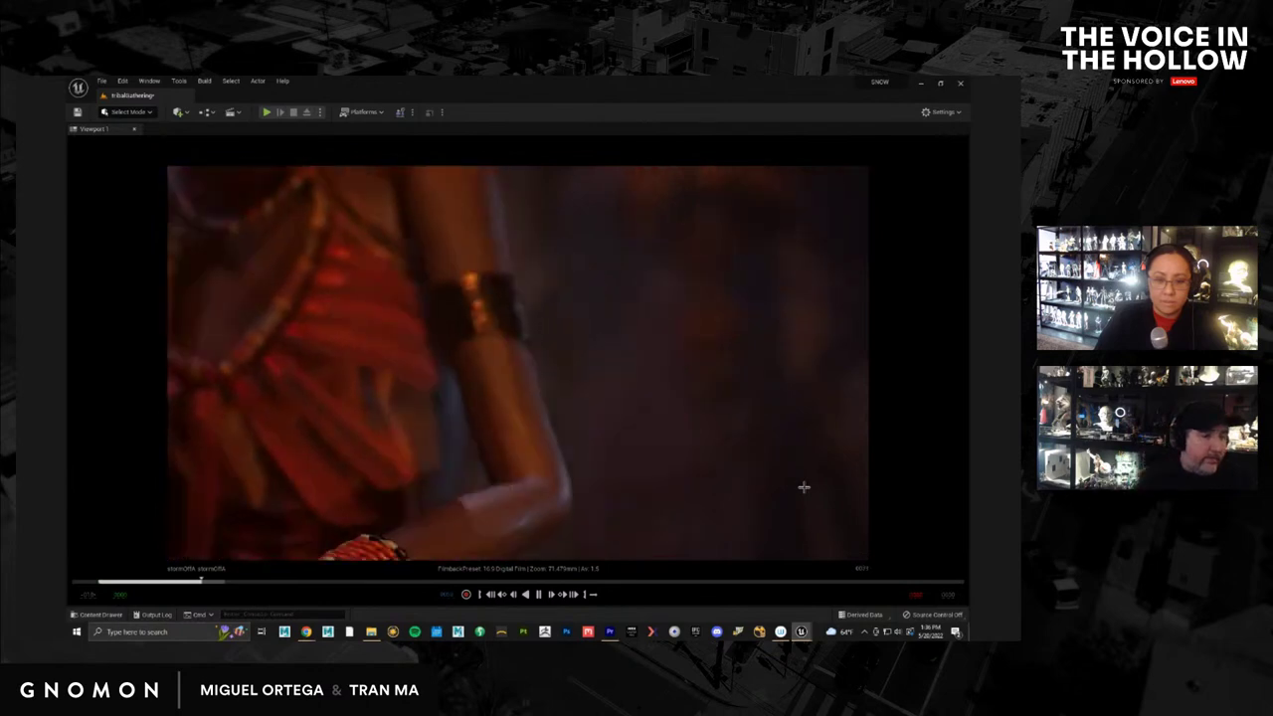
pyautogui.press('space')
pyautogui.press('g')
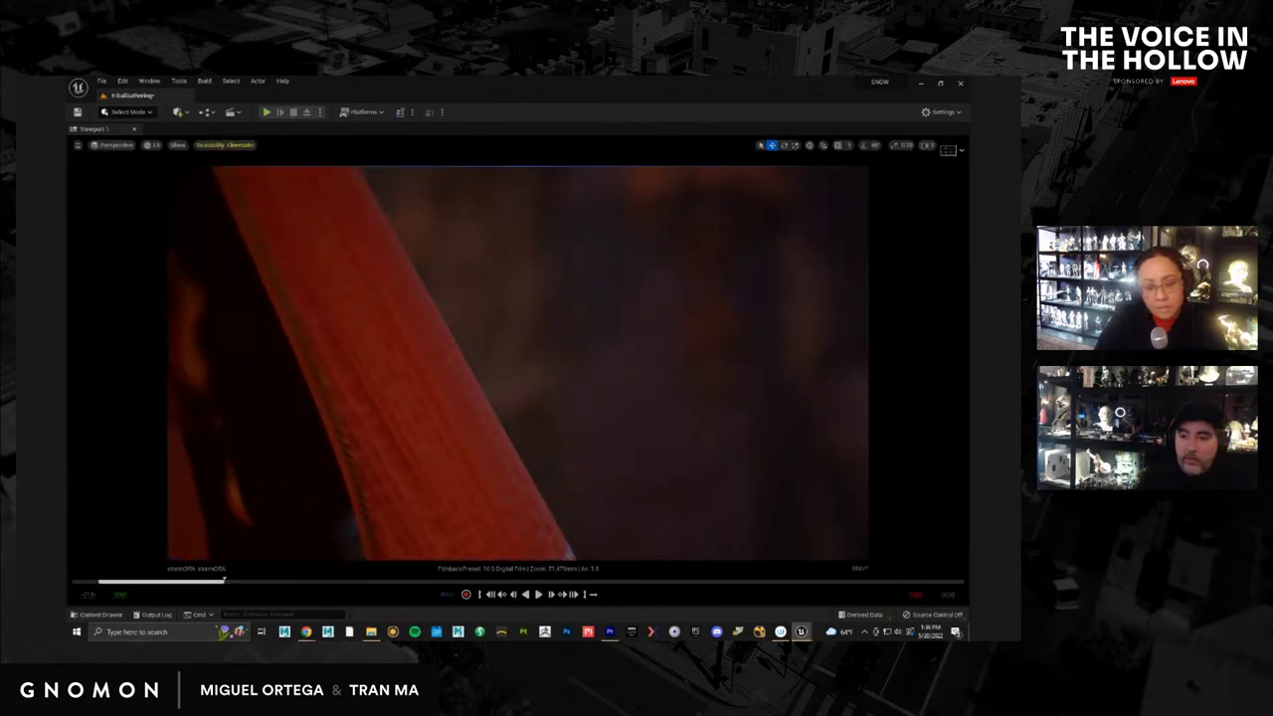
pyautogui.click(109, 580)
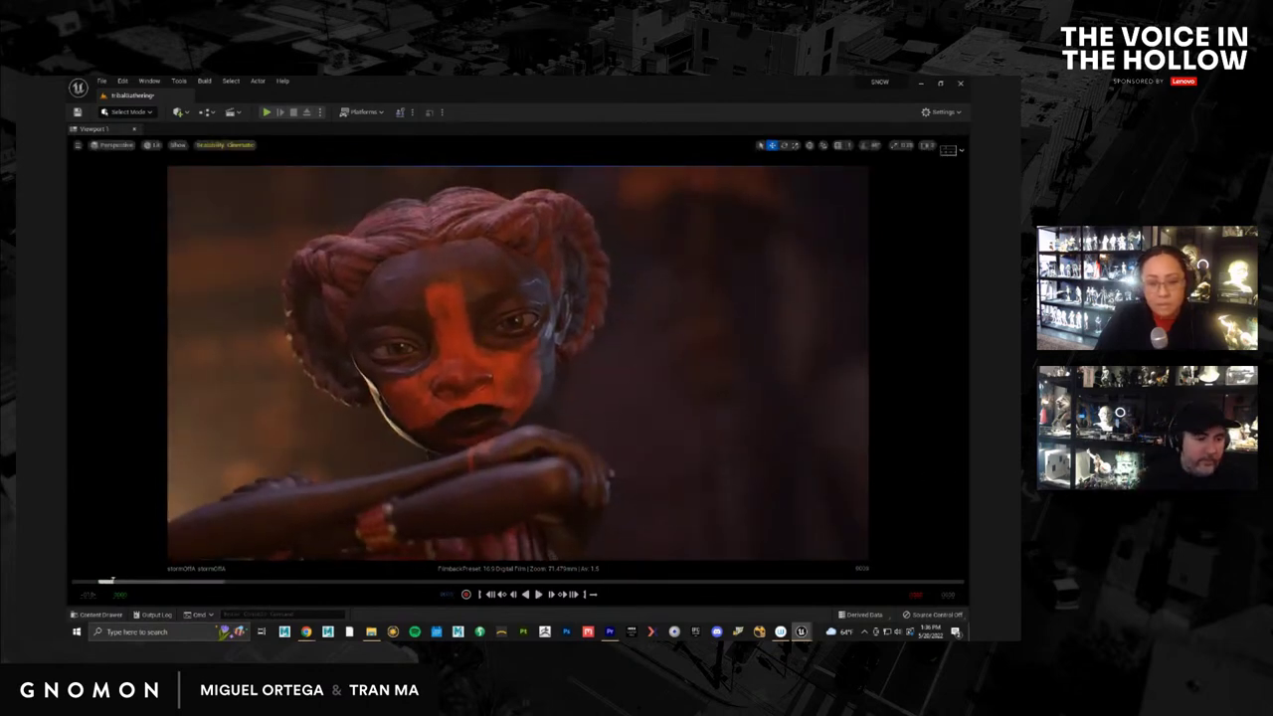
pyautogui.press('space')
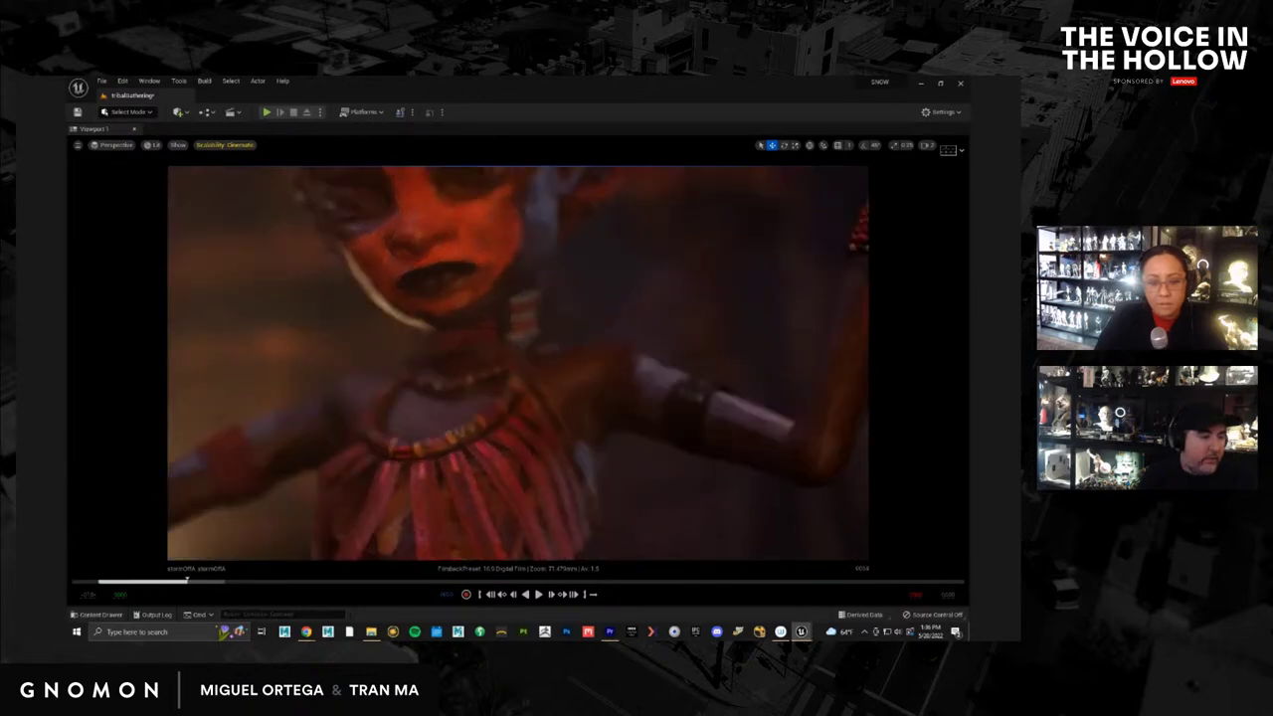
pyautogui.moveTo(187, 581); pyautogui.dragTo(163, 581)
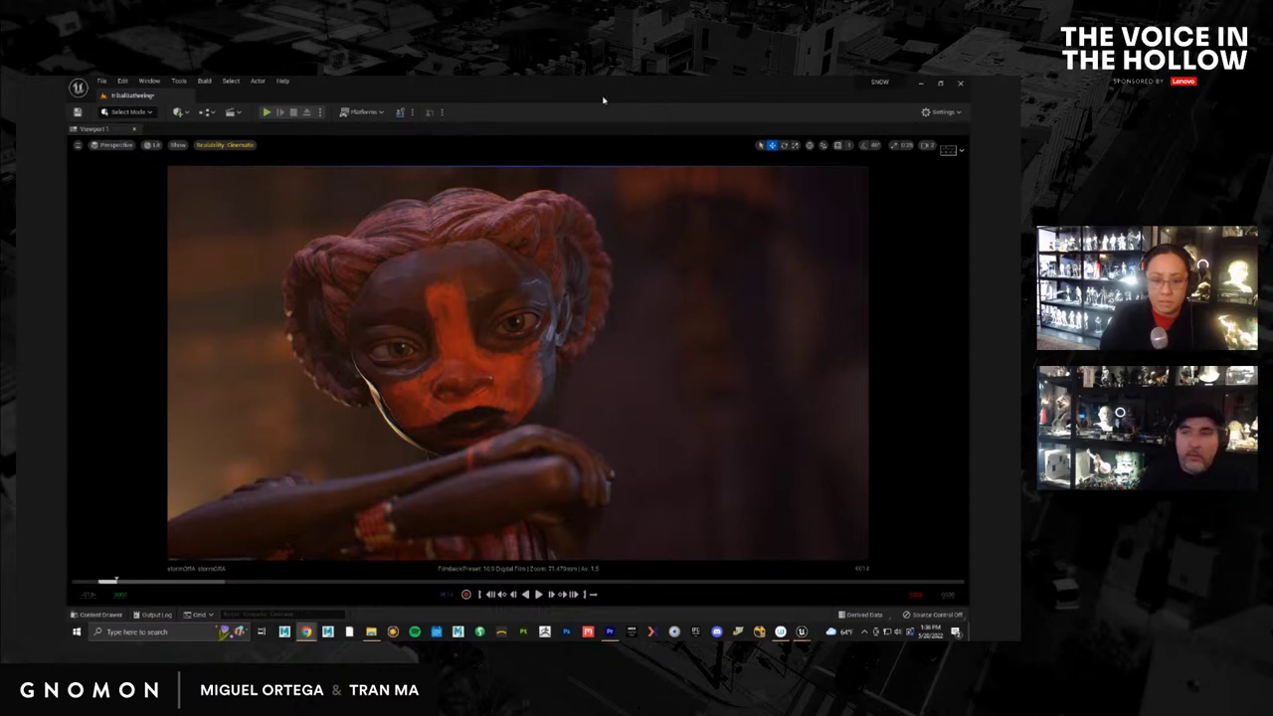
# Replay the opening of the shot and stop on the girl's close-up to examine her face and eyes
pyautogui.click(540, 97)
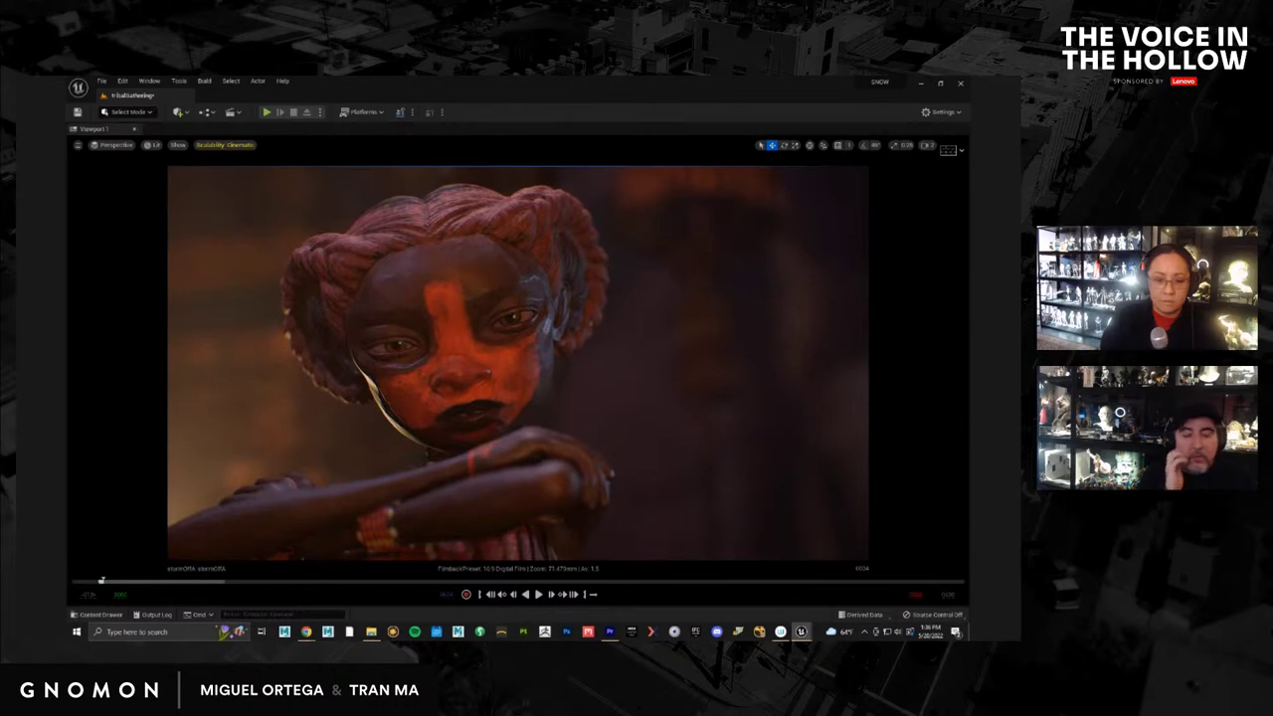
pyautogui.press('space')
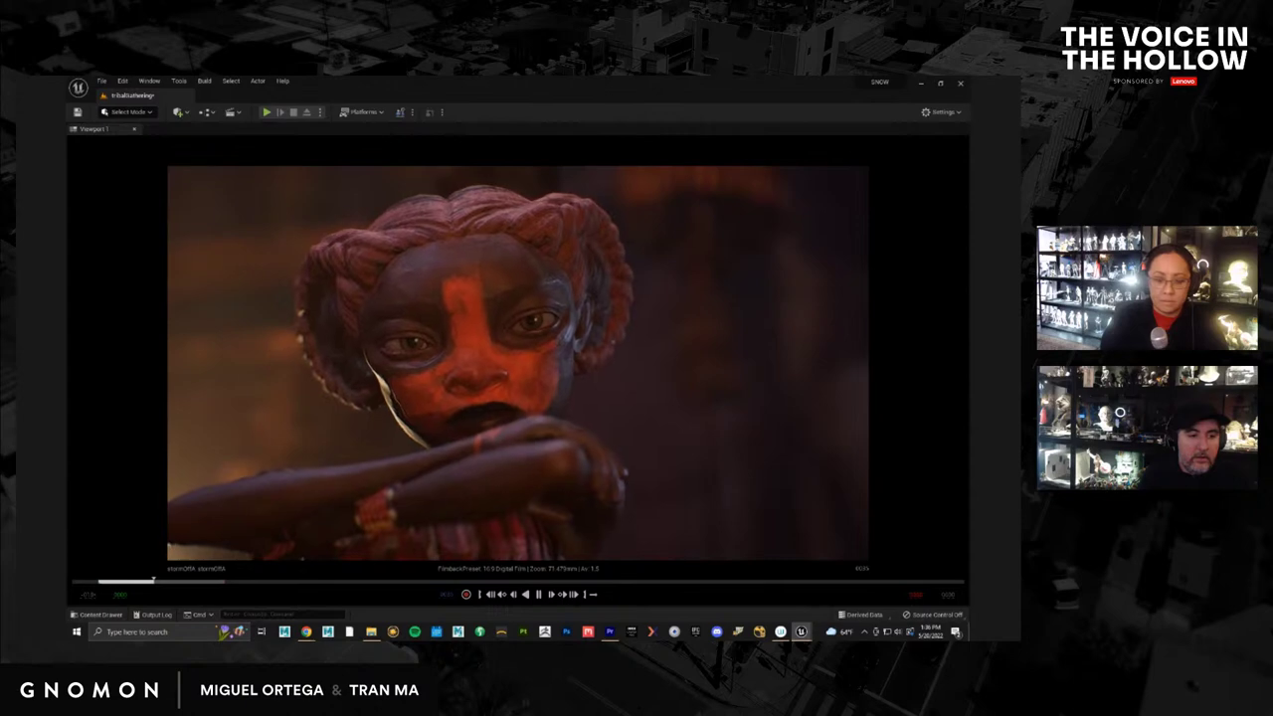
pyautogui.press('space')
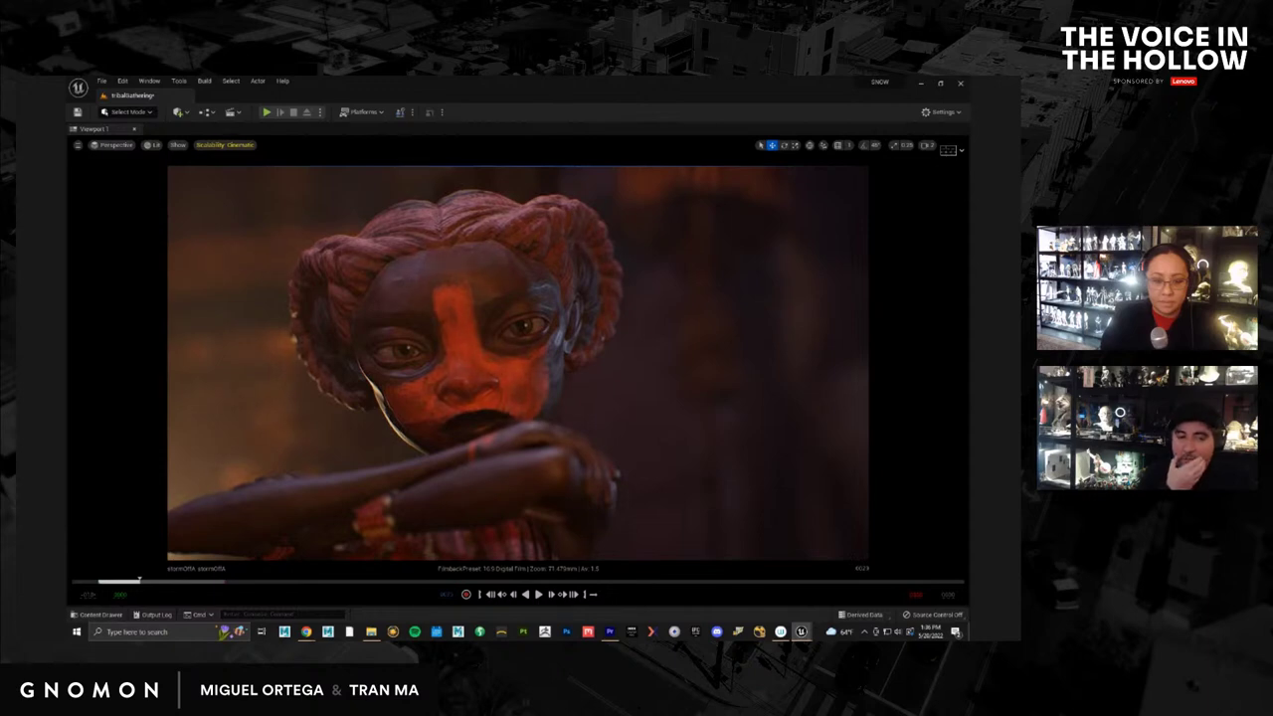
pyautogui.press('space')
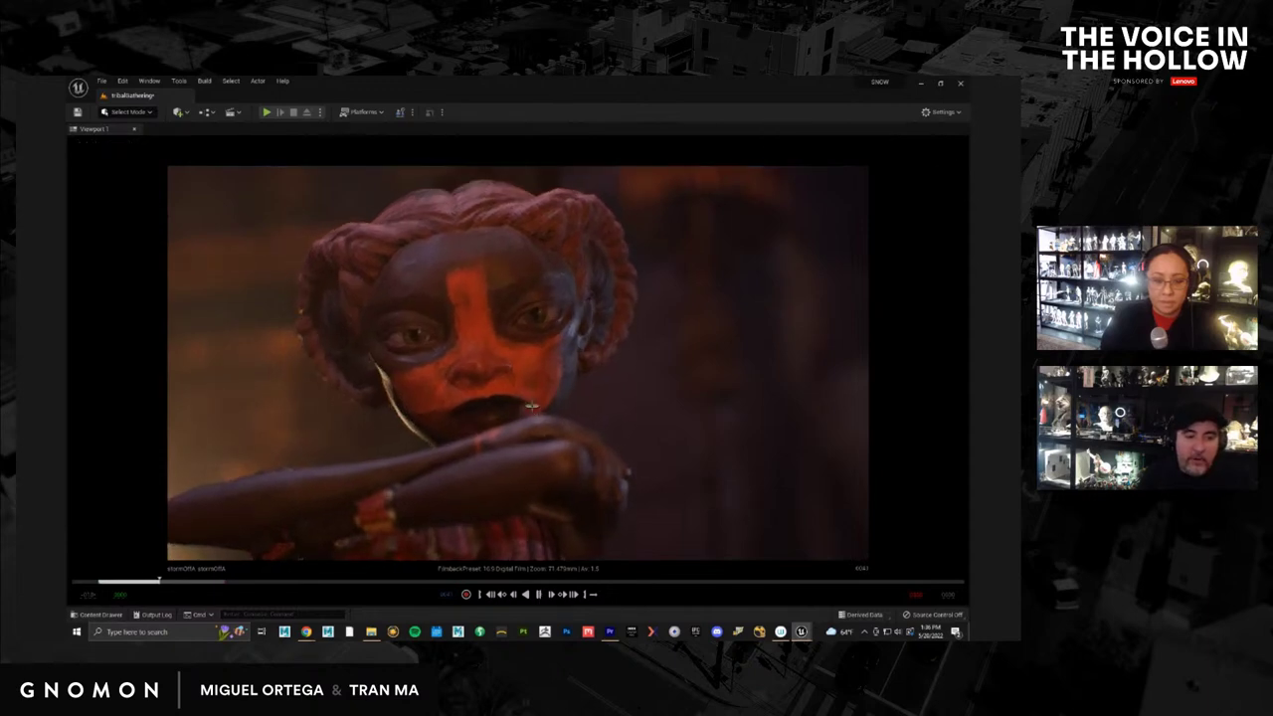
pyautogui.press('space')
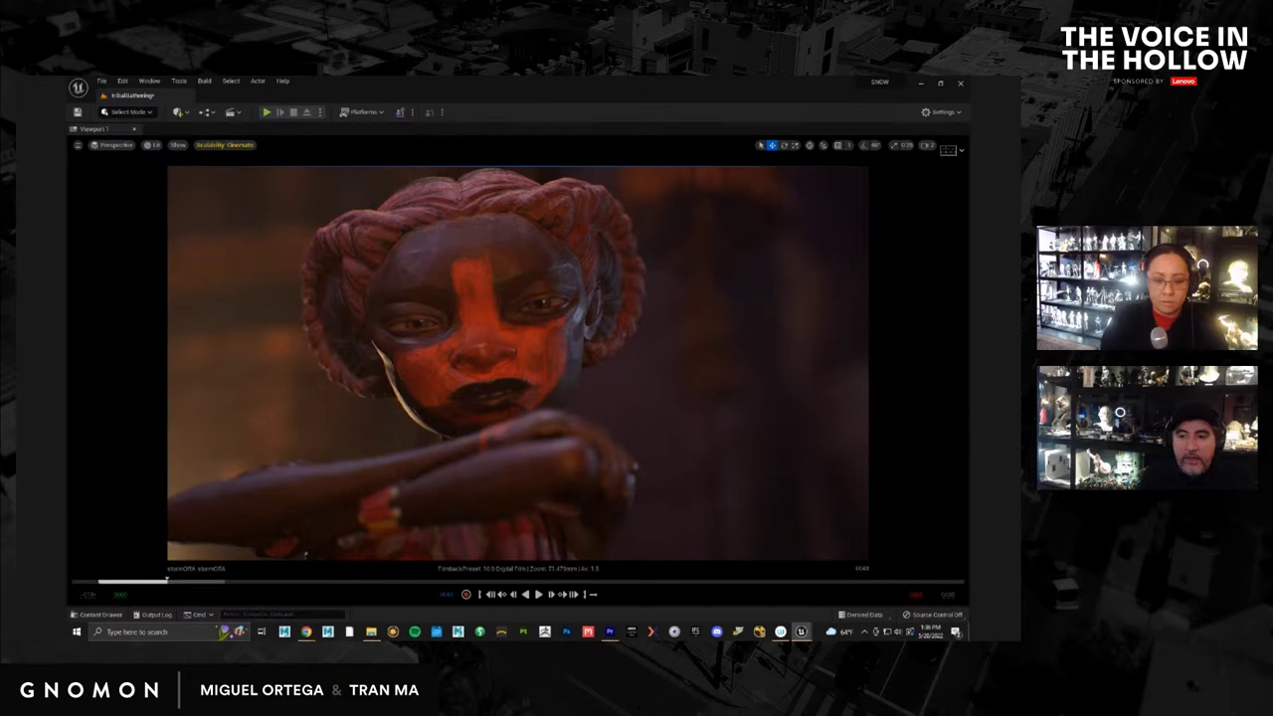
pyautogui.moveTo(167, 581)
pyautogui.mouseDown()
pyautogui.moveTo(106, 580)
pyautogui.moveTo(159, 580)
pyautogui.mouseUp()
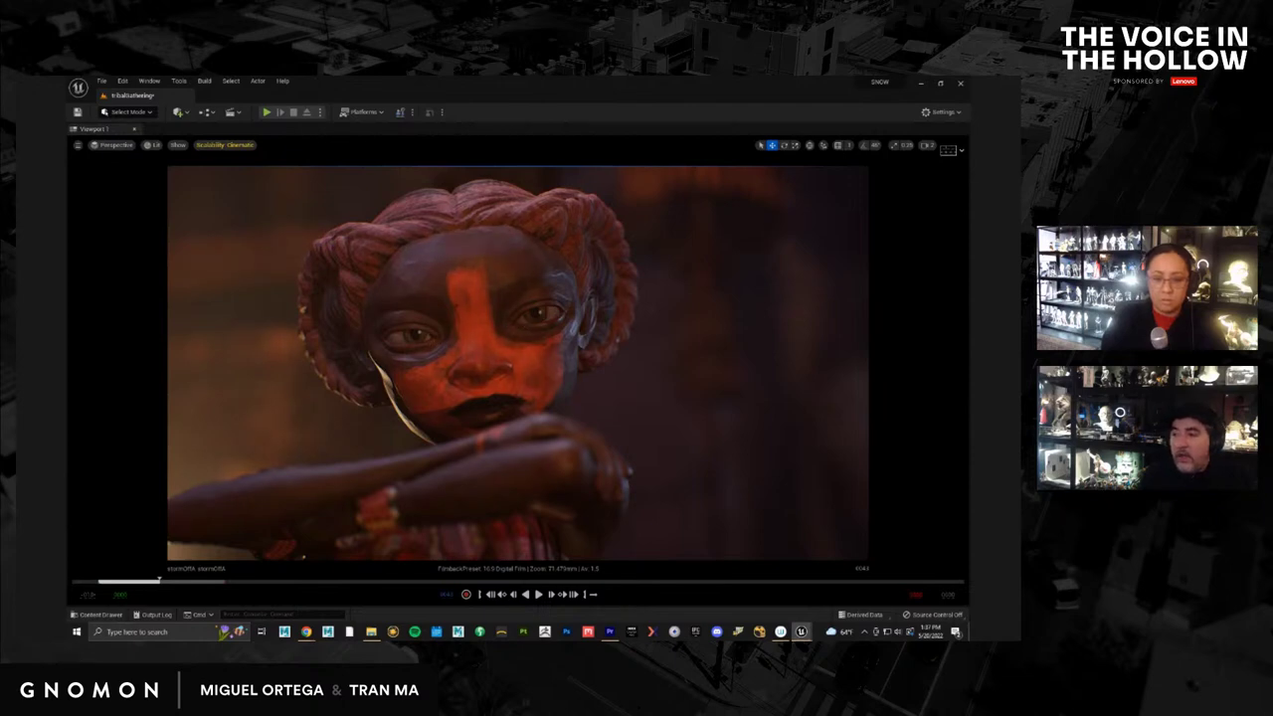
# Compare the girl's eyes with the eye material's Emissive Map off and on, and close the material
pyautogui.moveTo(967, 226); pyautogui.dragTo(232, 157)
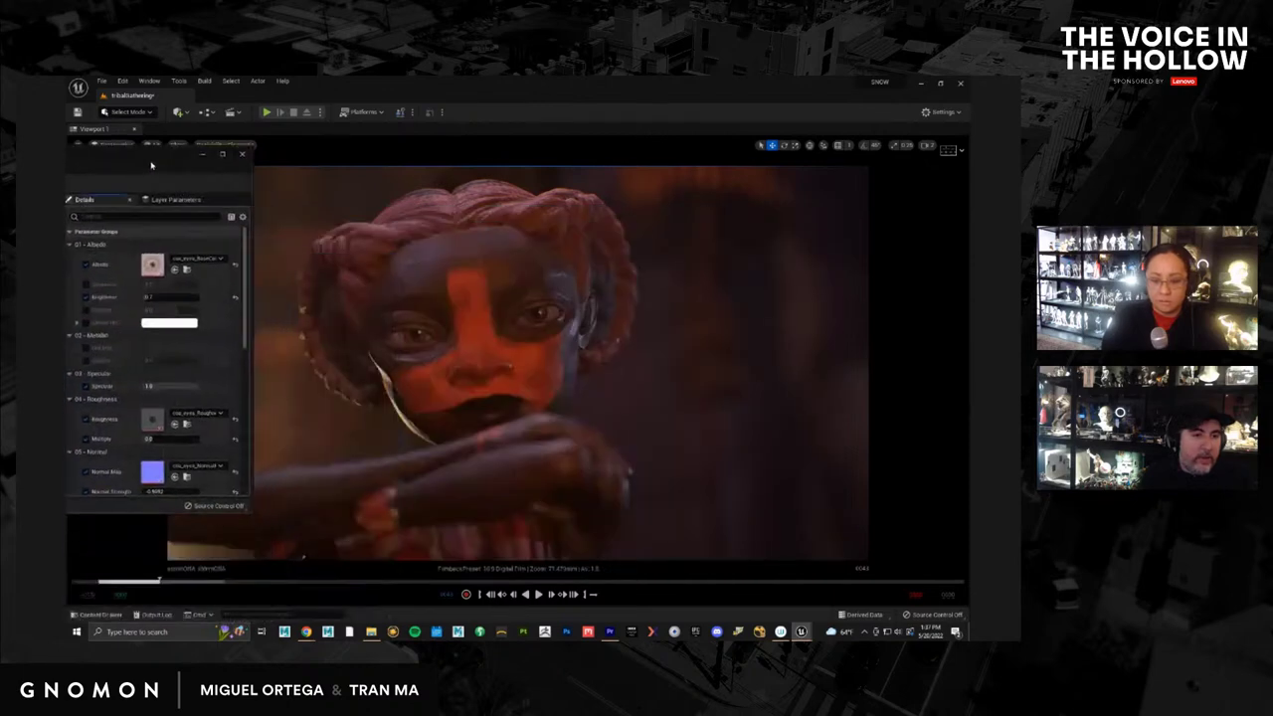
pyautogui.scroll(-2, 218, 393)
pyautogui.scroll(-3, 218, 394)
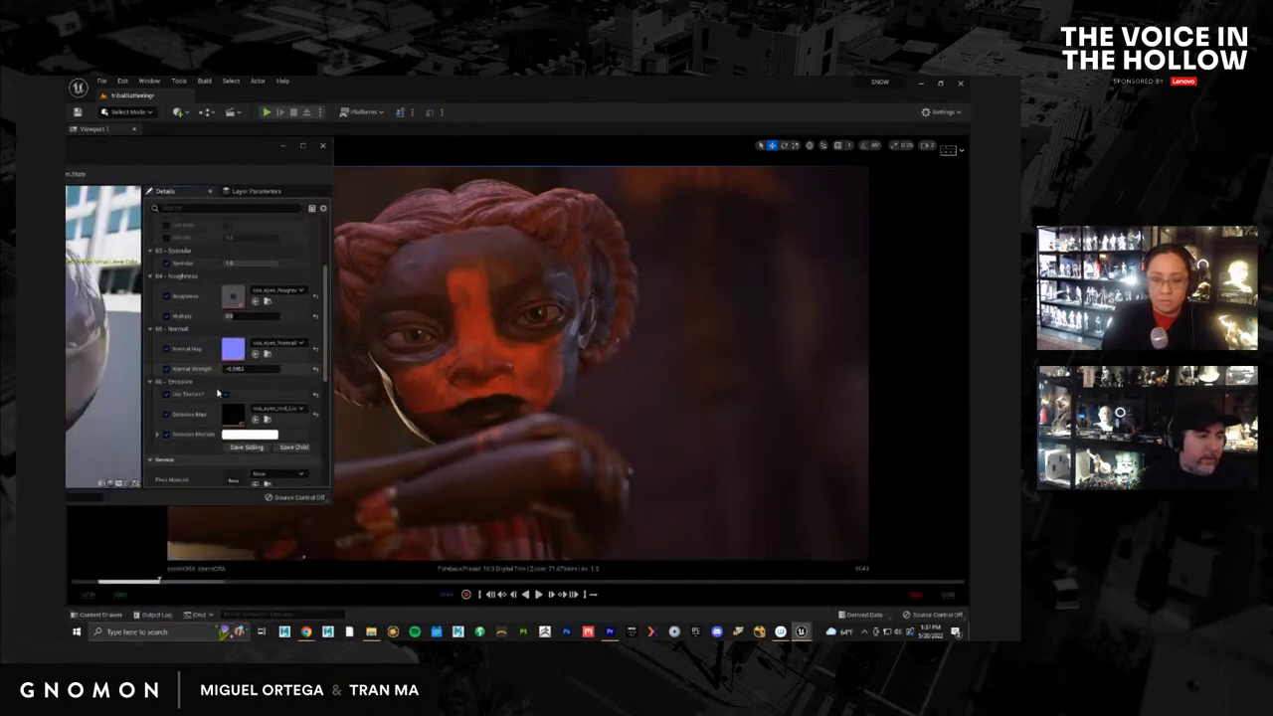
pyautogui.click(166, 369)
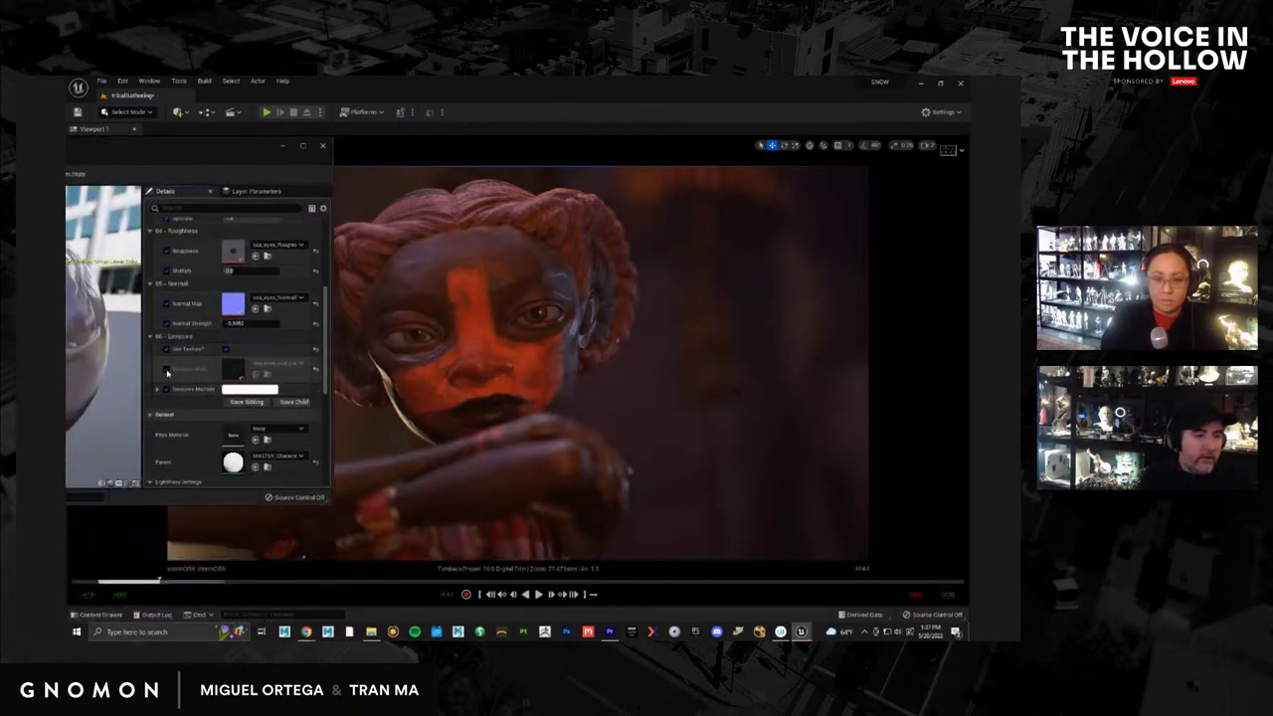
pyautogui.click(166, 369)
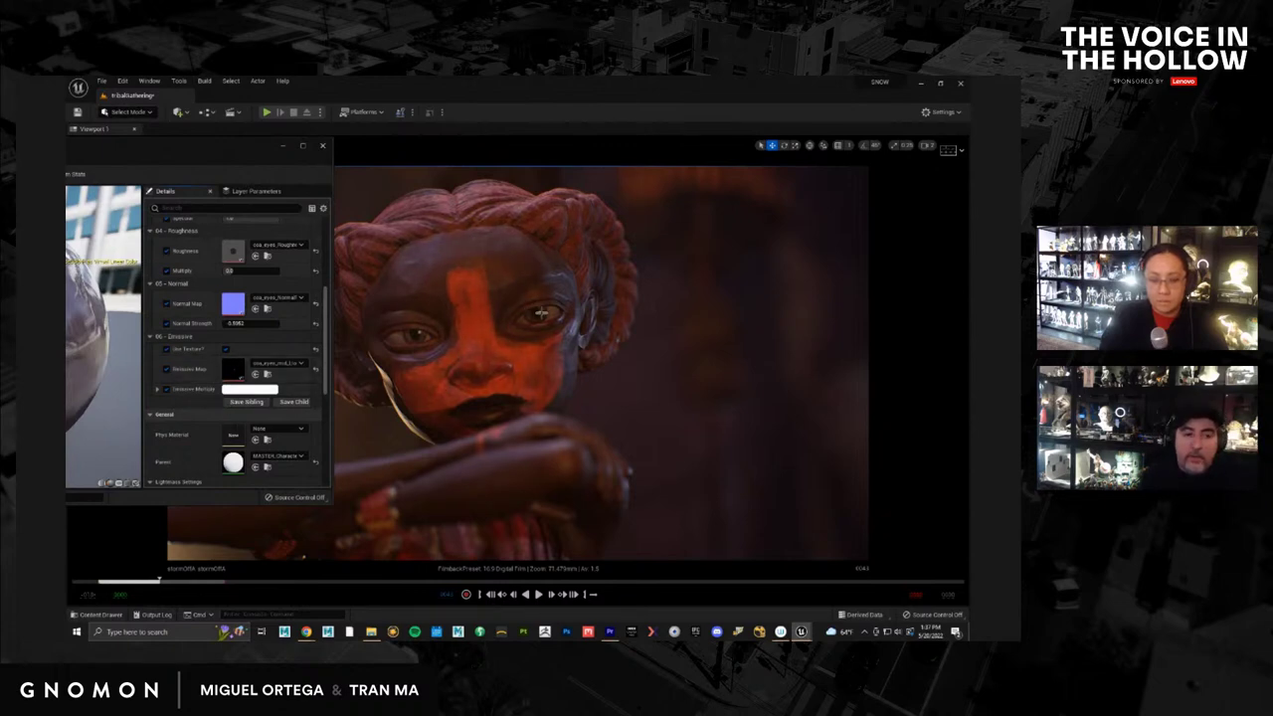
pyautogui.click(322, 147)
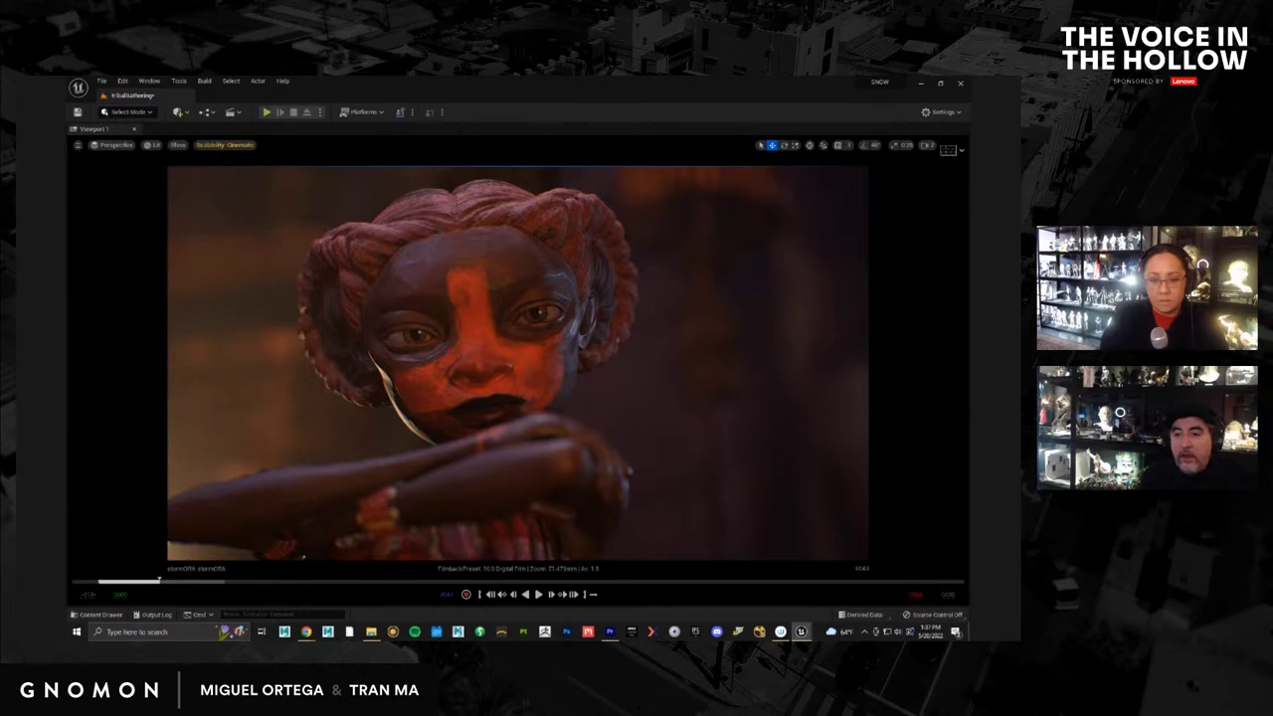
# Scrub past the end of the stormOffA camera cut to view the girl in the wider ceremony set
pyautogui.moveTo(159, 581); pyautogui.dragTo(307, 578)
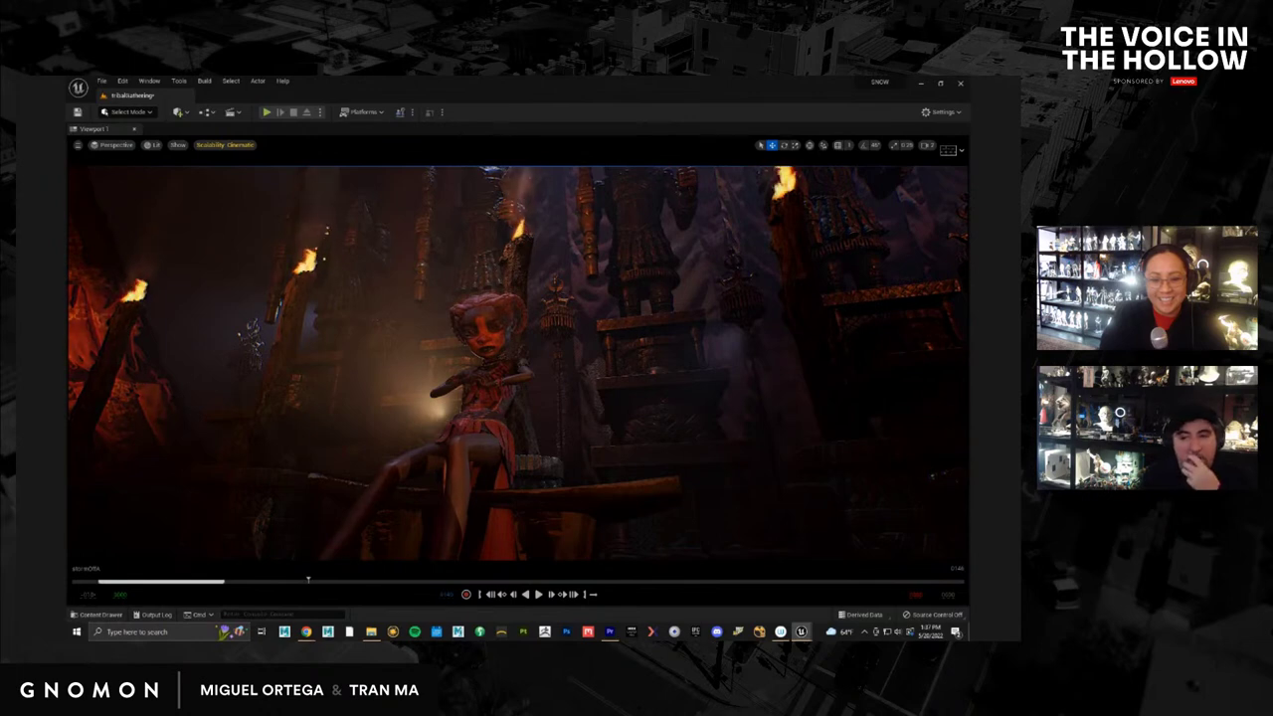
# Scrub the stormOffA shot back to the girl's close-up at frame 23 and save all modified content
pyautogui.moveTo(307, 577); pyautogui.dragTo(129, 580)
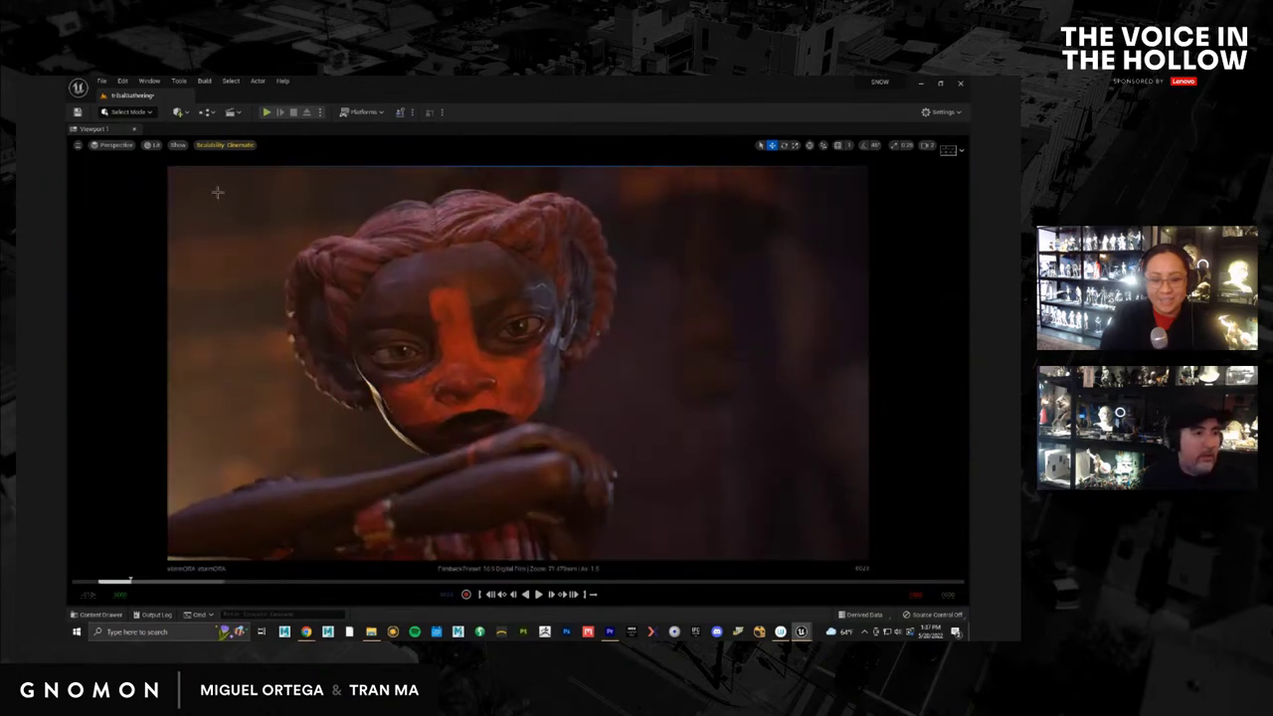
pyautogui.click(101, 81)
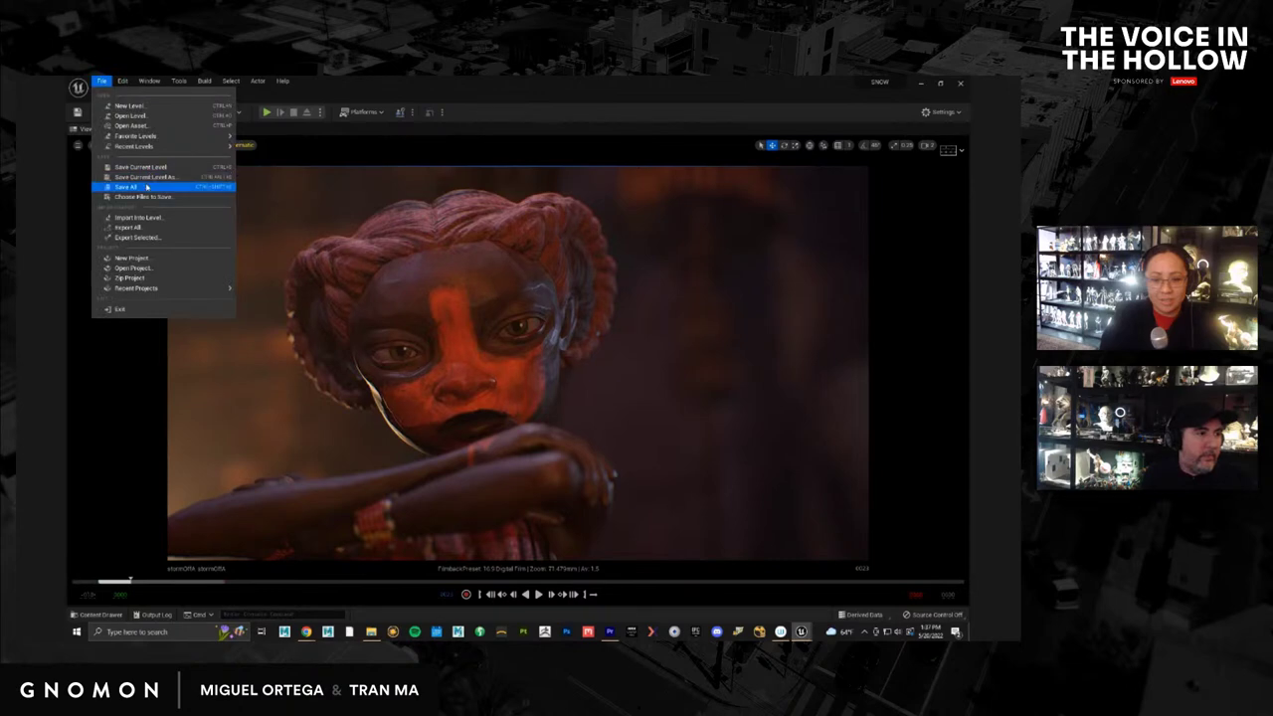
pyautogui.click(146, 187)
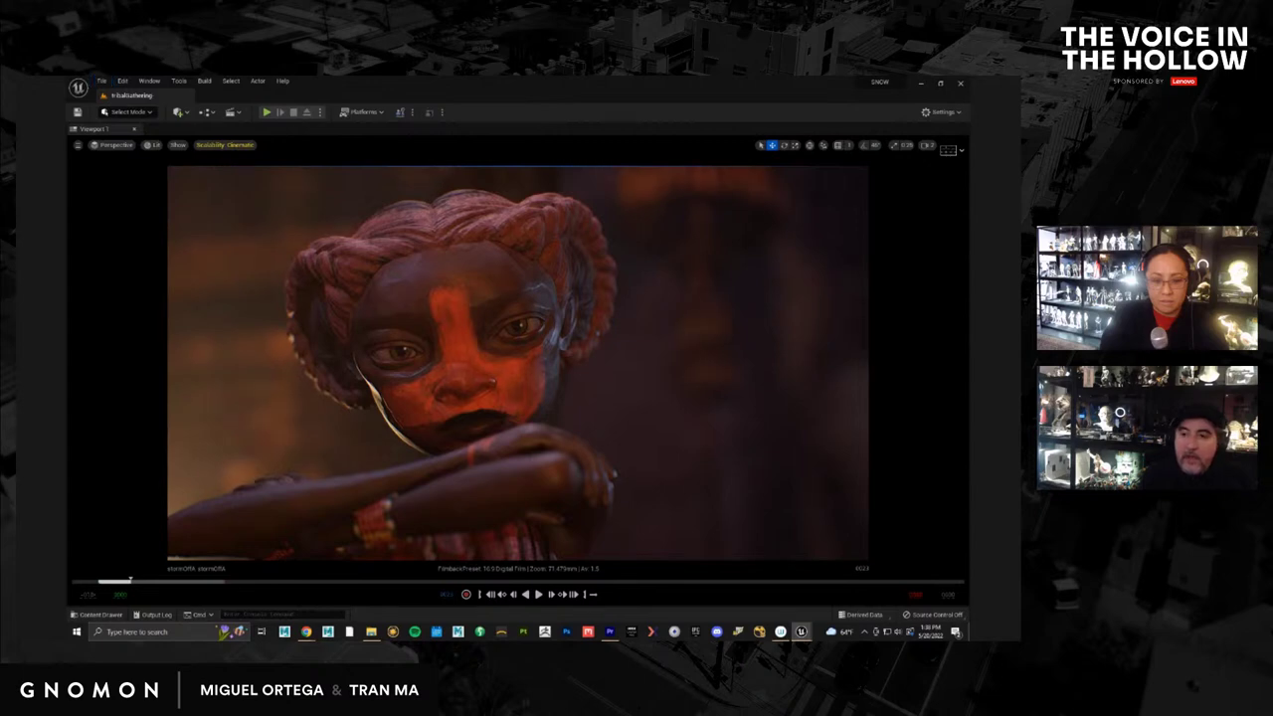
# Send stormOffA to the Movie Render Queue and set its output resolution width to 2048
pyautogui.moveTo(807, 338); pyautogui.dragTo(537, 280)
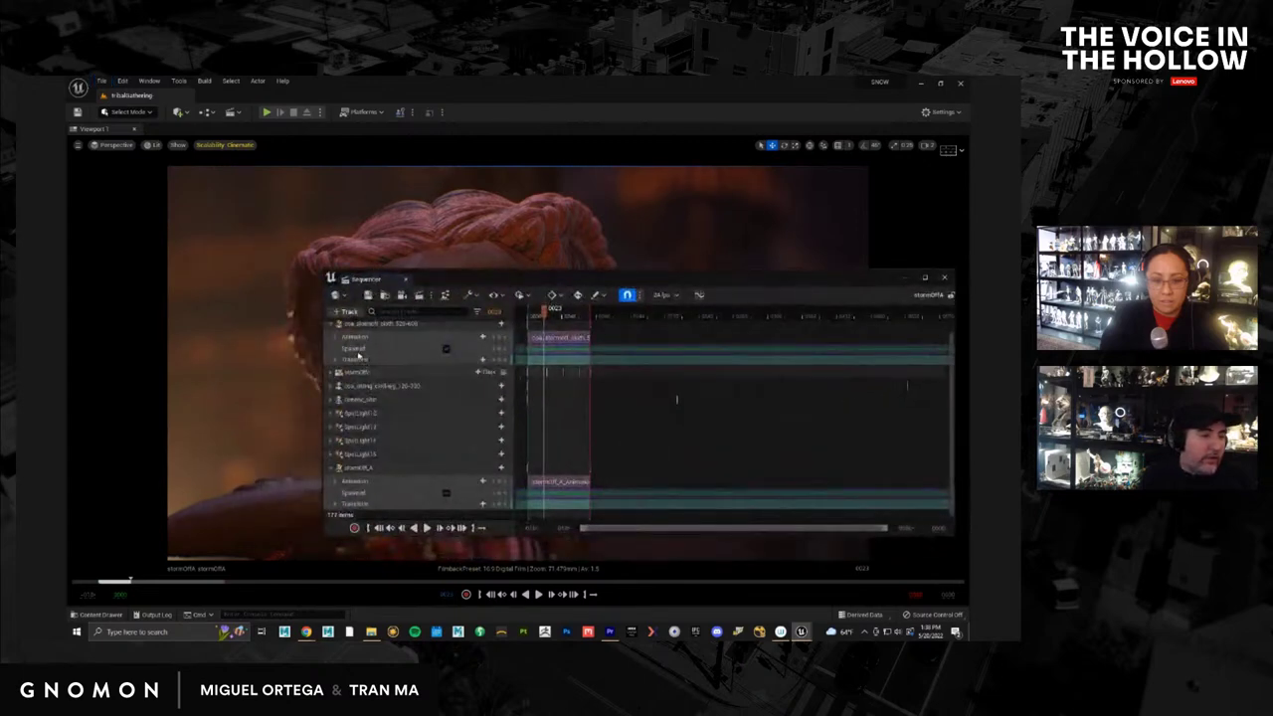
pyautogui.click(419, 296)
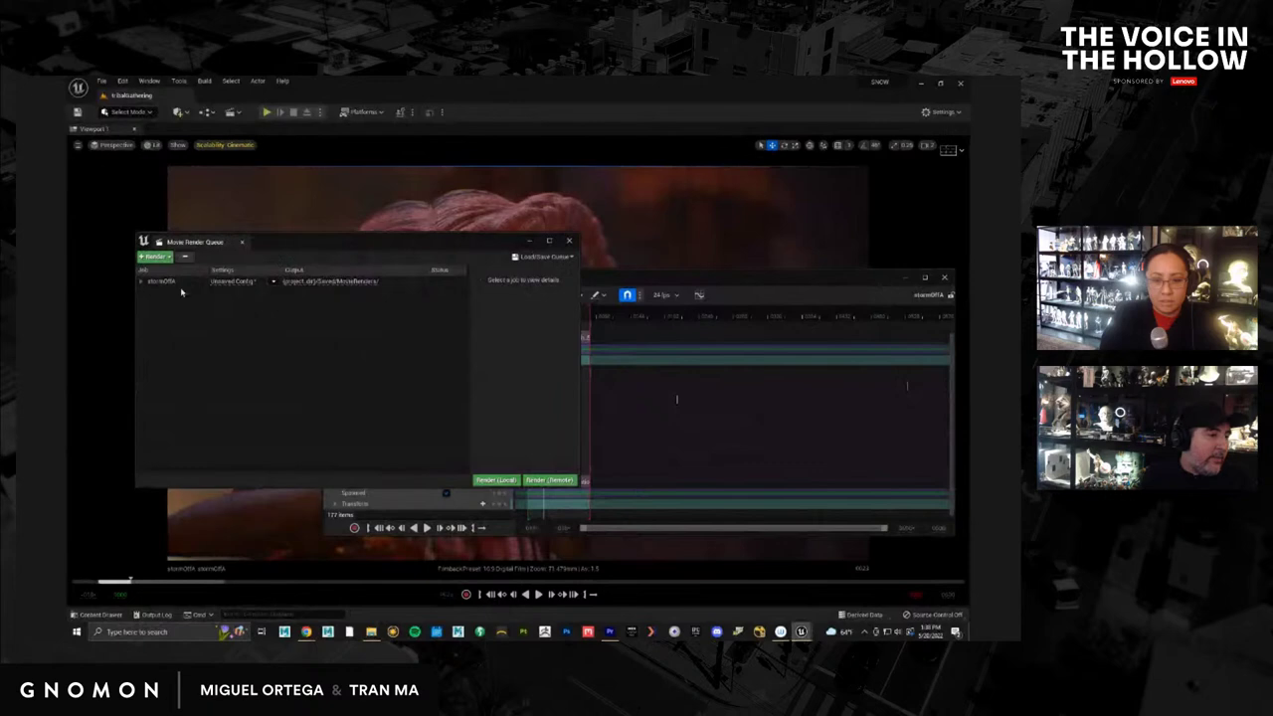
pyautogui.click(140, 283)
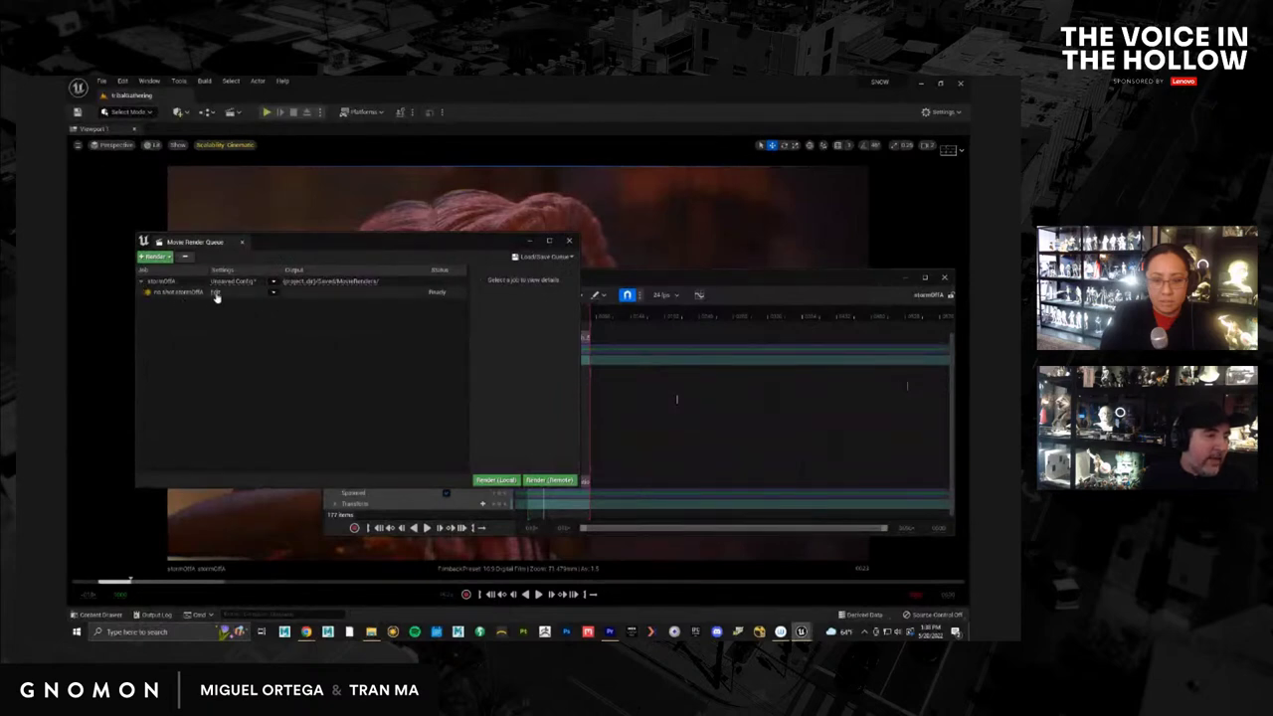
pyautogui.click(216, 293)
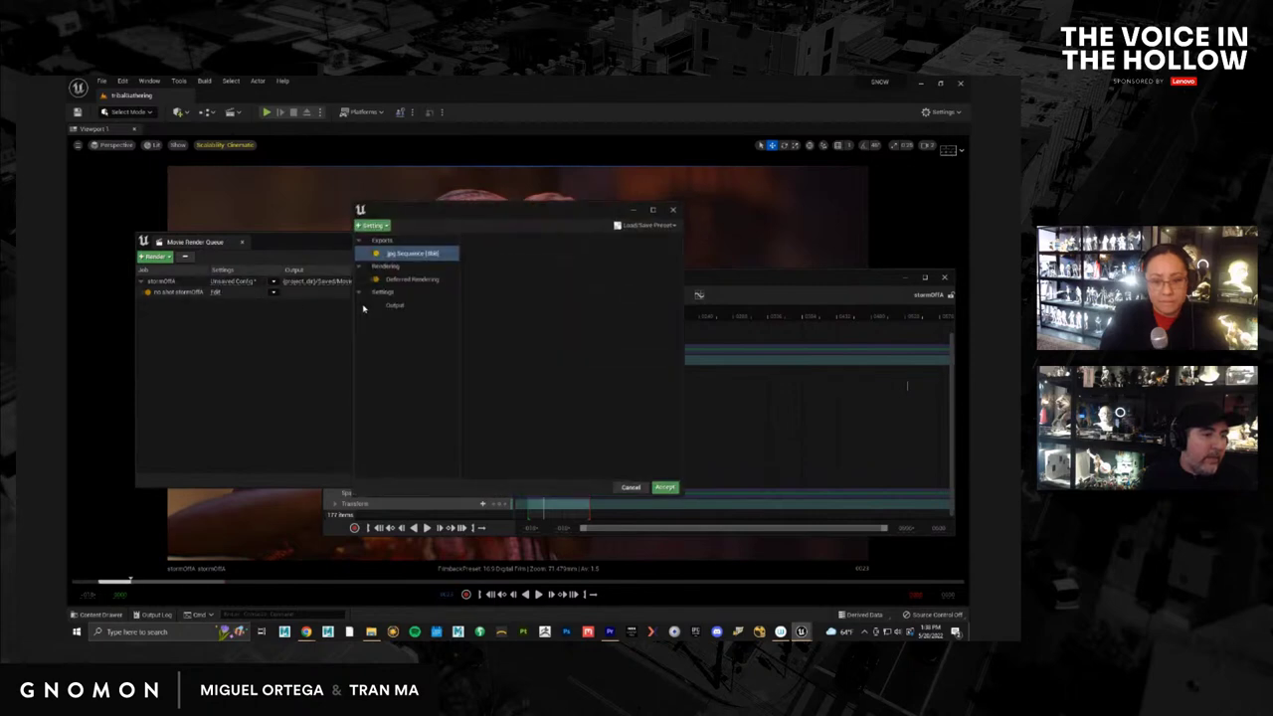
pyautogui.click(397, 305)
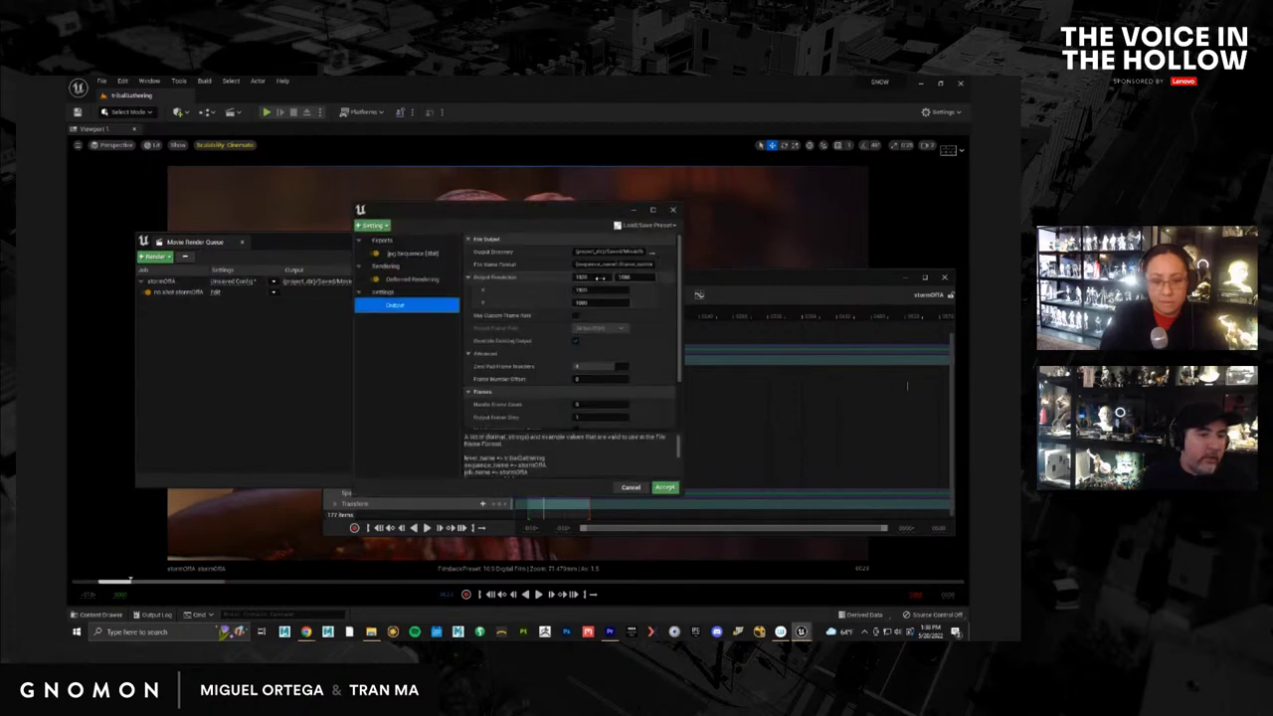
pyautogui.write('2048')
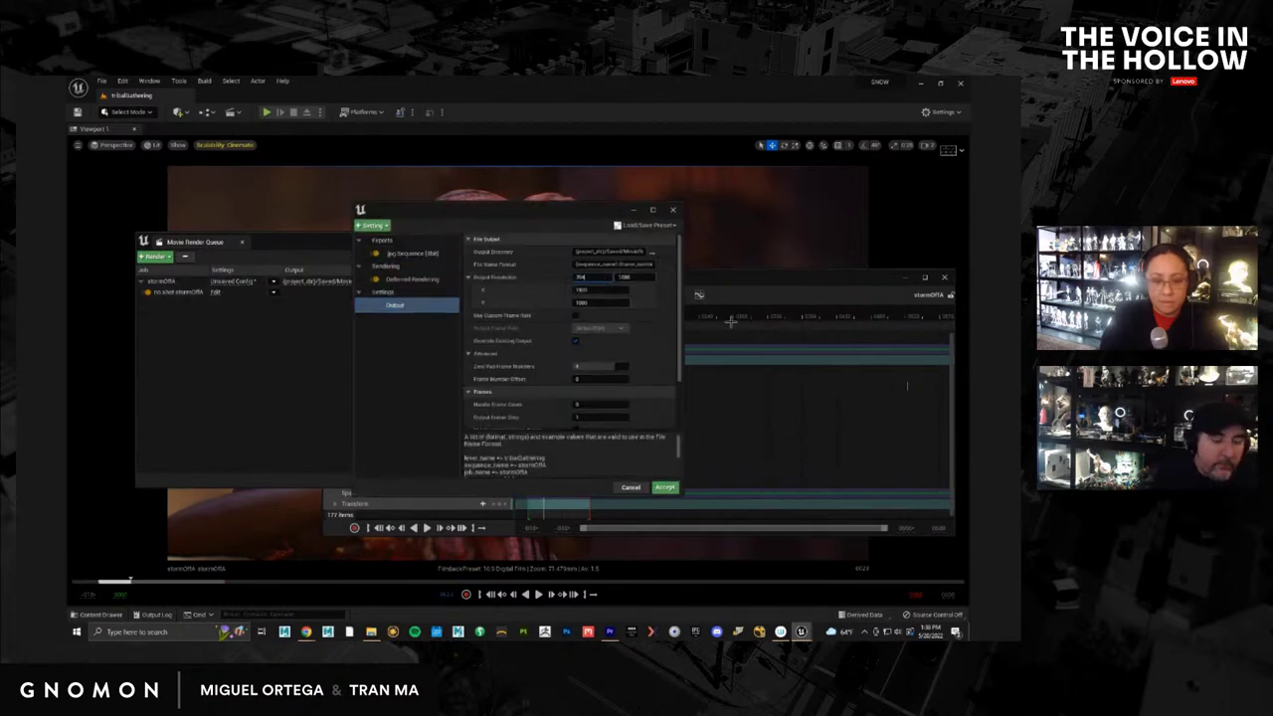
pyautogui.press('Tab')
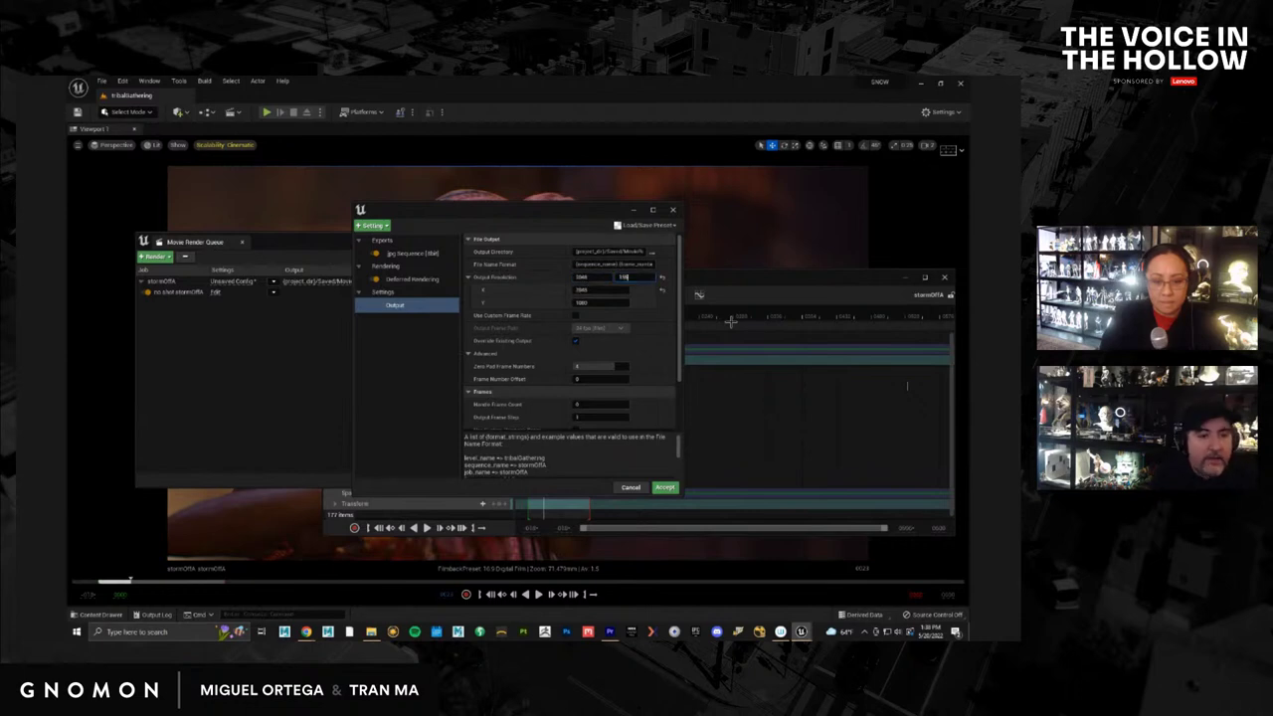
# Browse for the output directory in SHOTS/2_CEREMONY/stormOff/renders on the K: drive
pyautogui.click(652, 255)
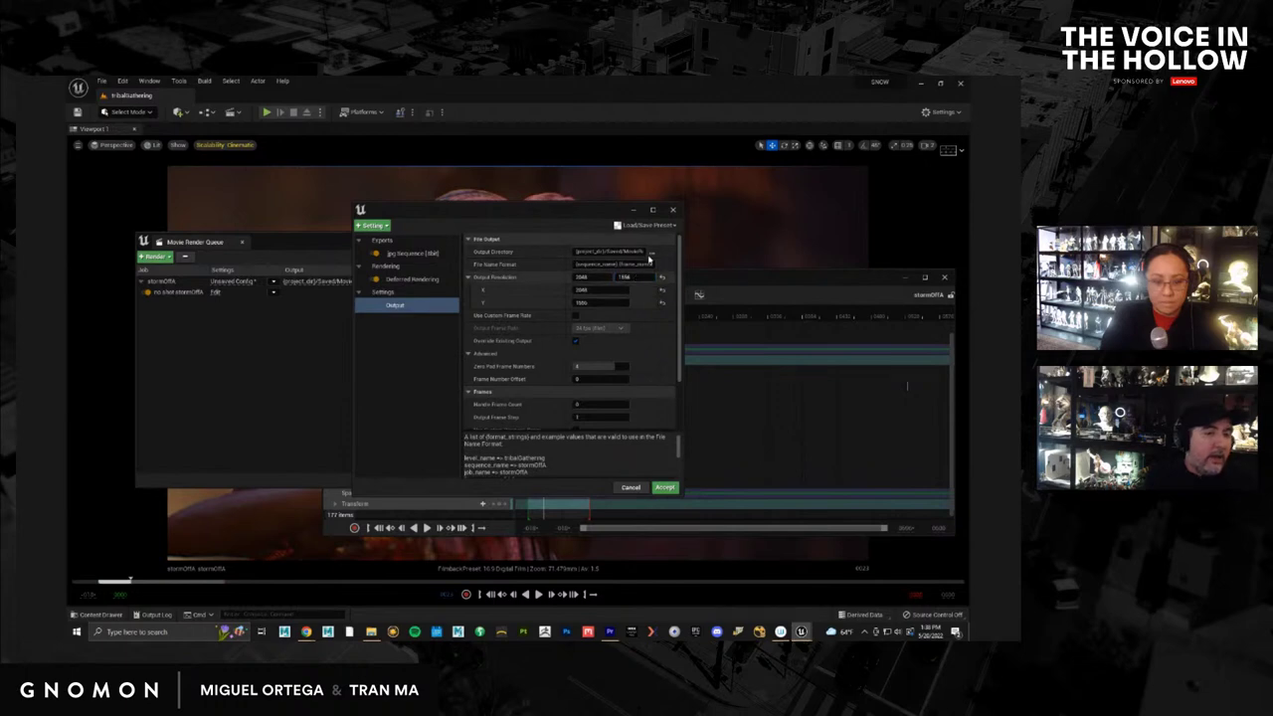
pyautogui.click(652, 252)
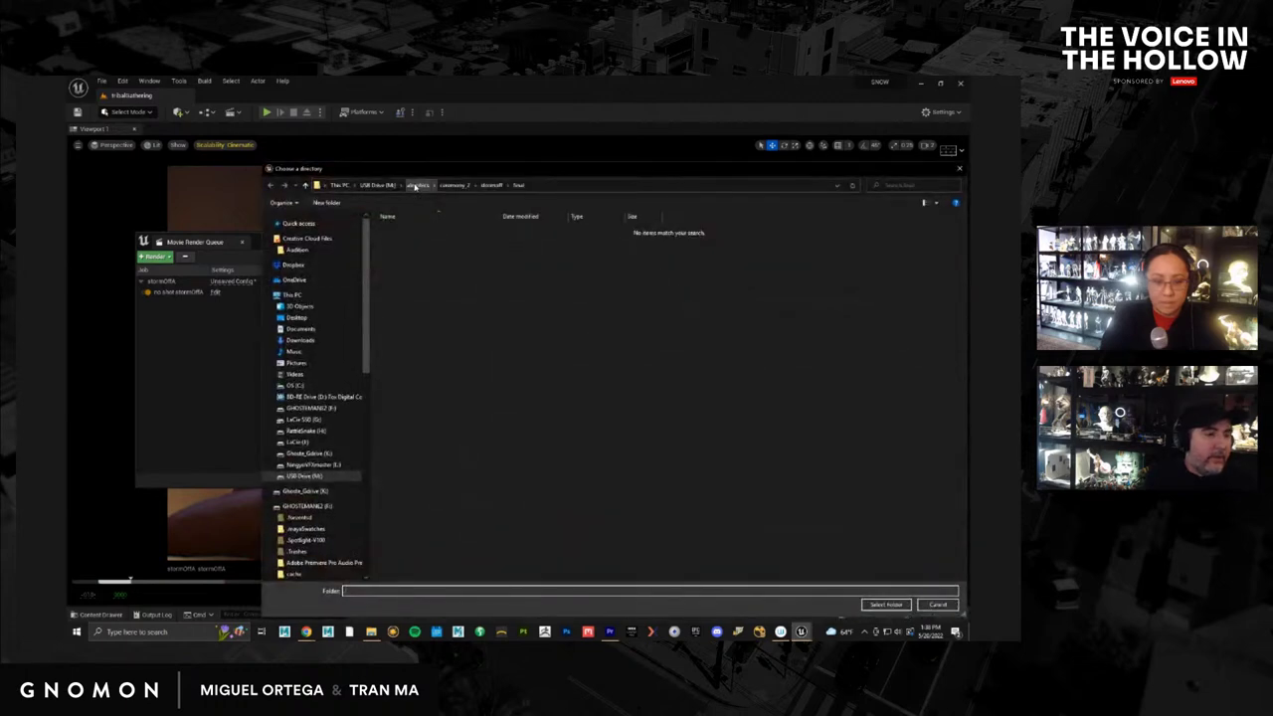
pyautogui.click(309, 452)
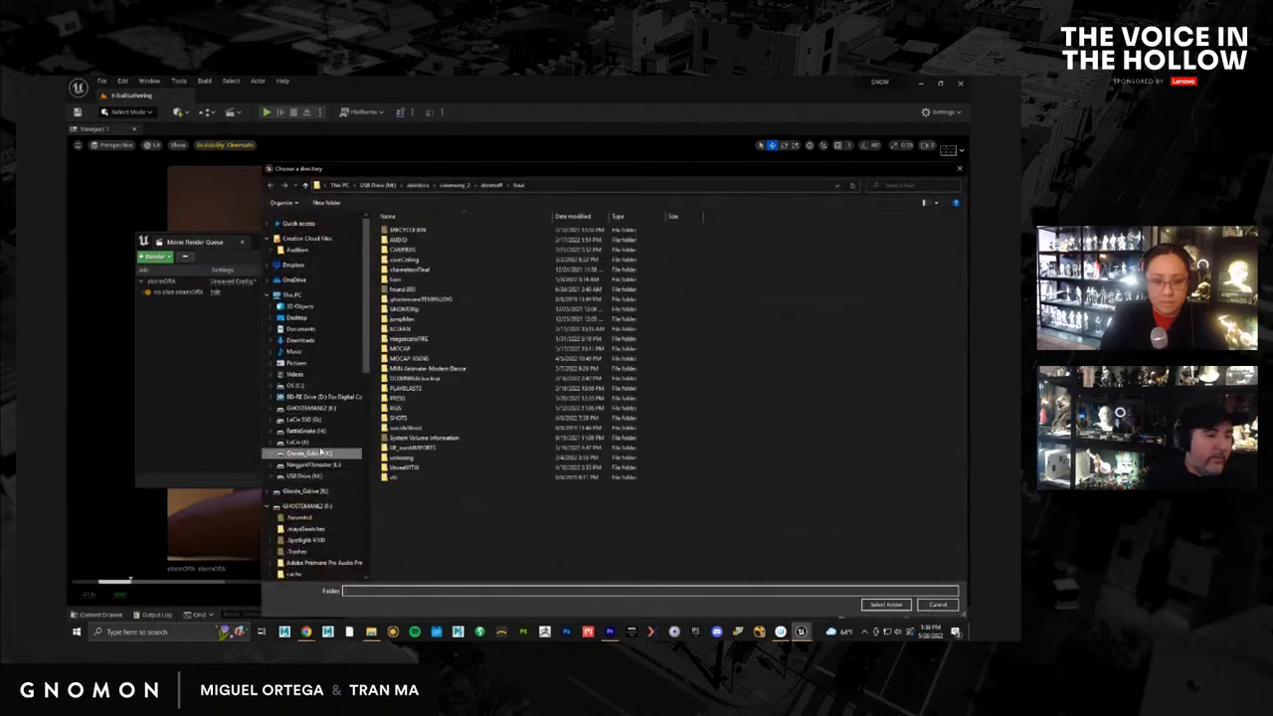
pyautogui.doubleClick(398, 418)
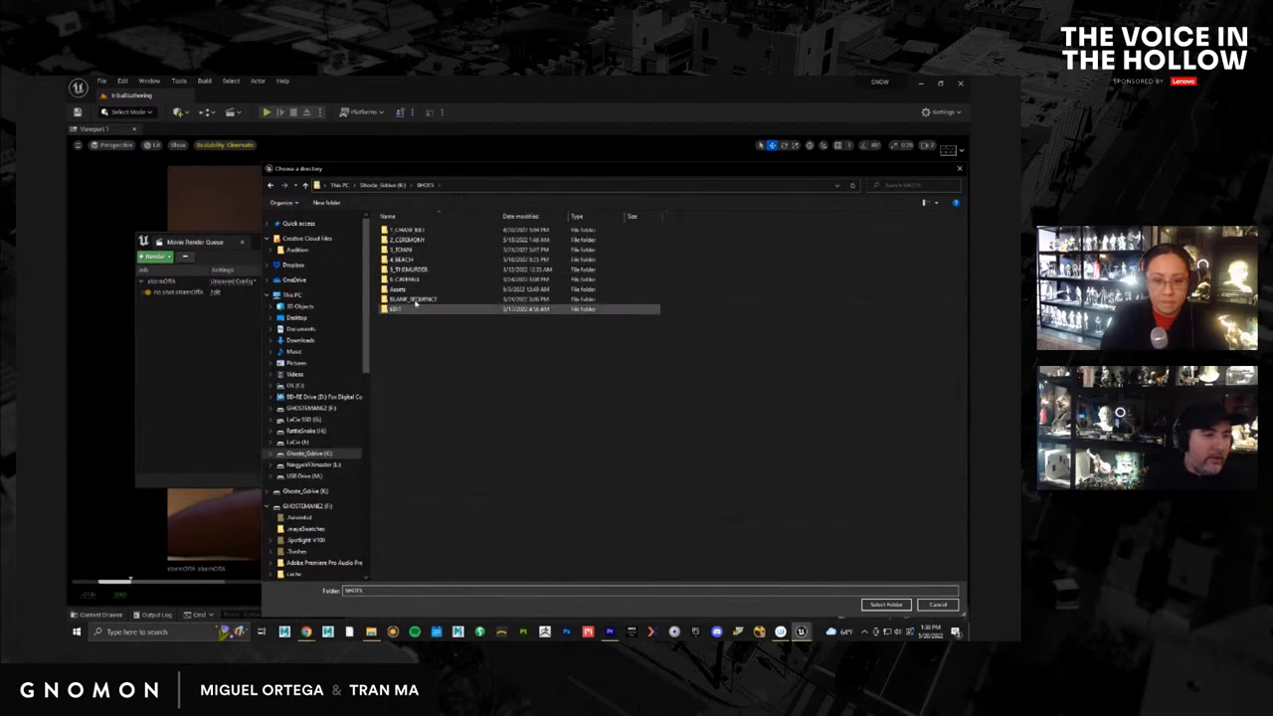
pyautogui.click(405, 242)
pyautogui.doubleClick(405, 241)
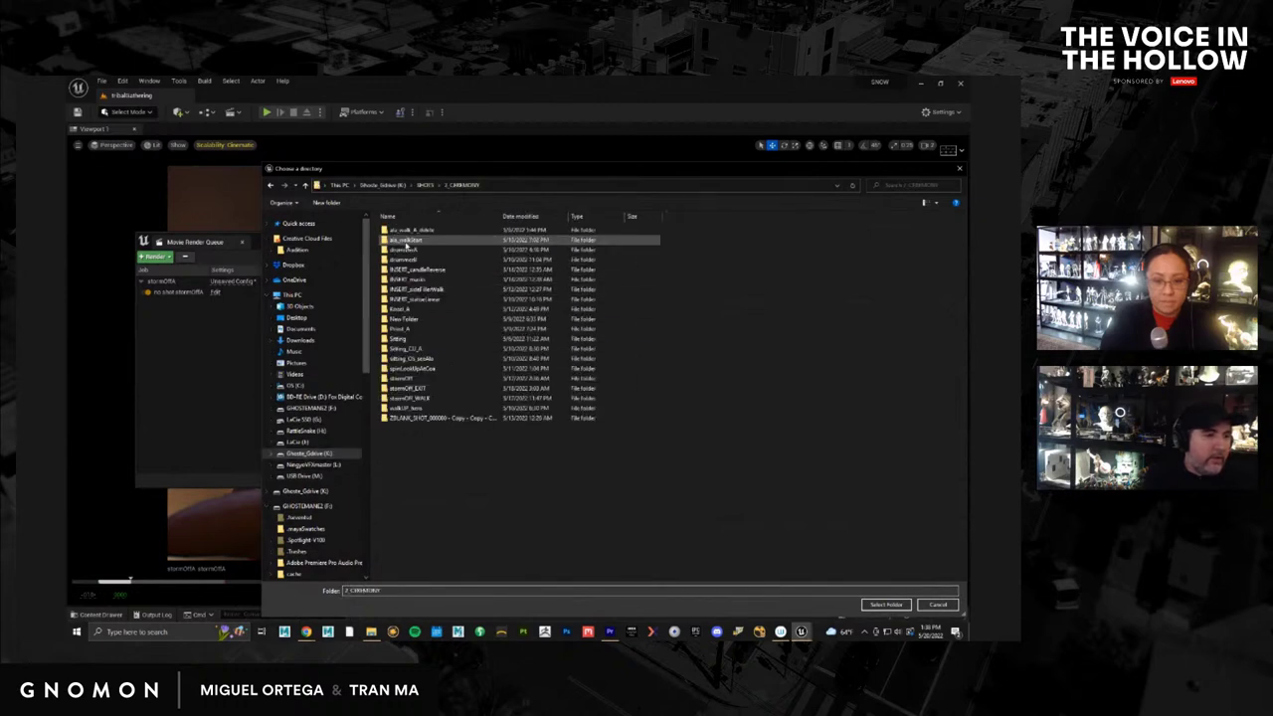
pyautogui.doubleClick(400, 378)
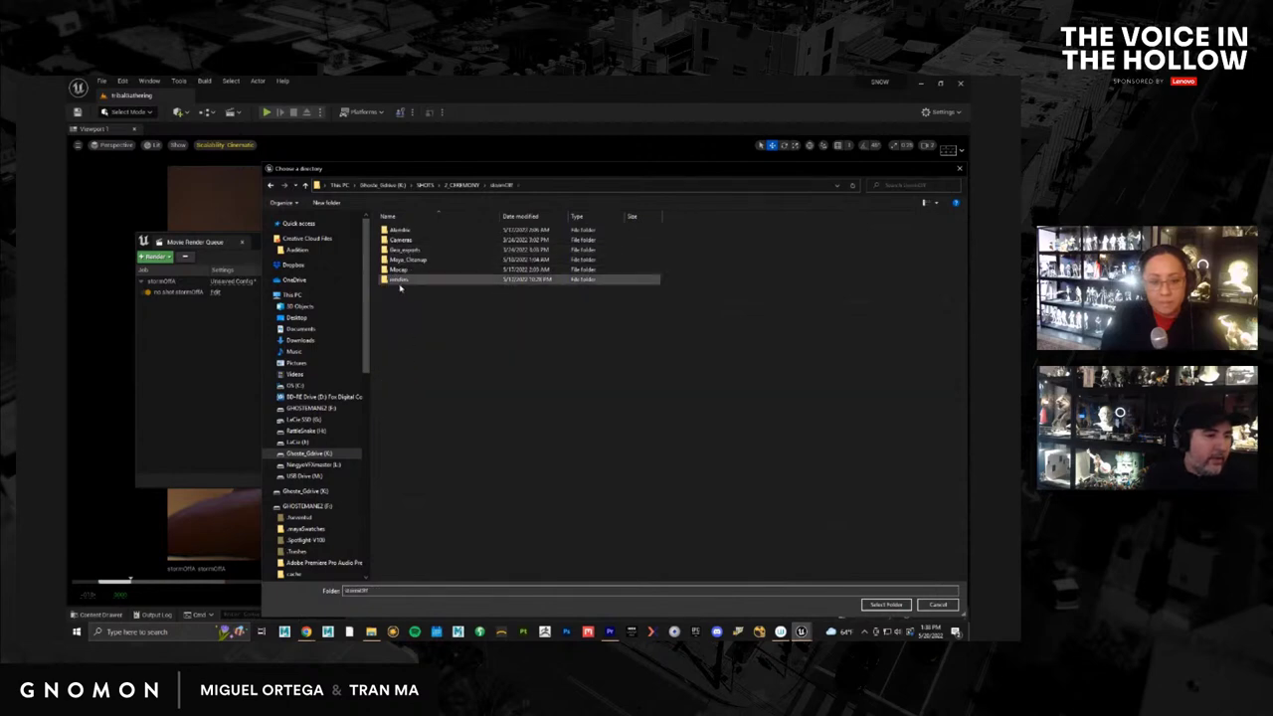
pyautogui.doubleClick(397, 279)
# Create a temp3 folder inside renders and choose it as the output directory
pyautogui.click(328, 202)
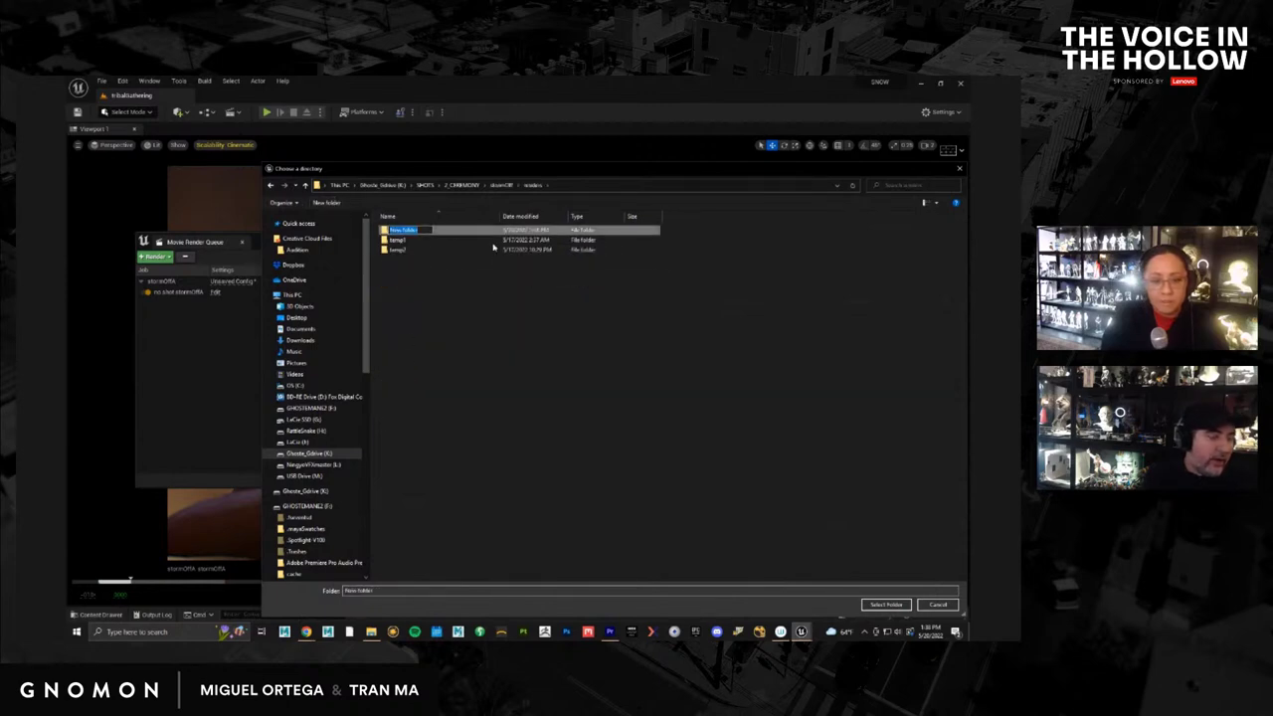
pyautogui.write('te')
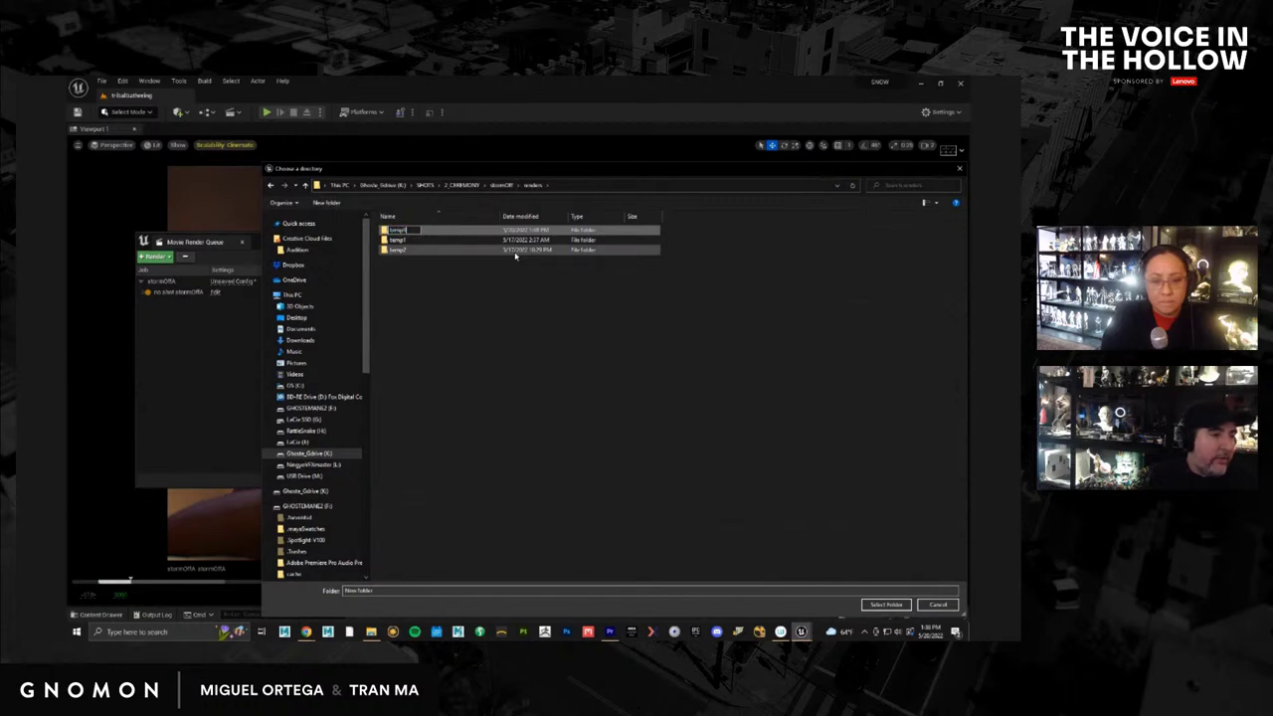
pyautogui.write('mp3')
pyautogui.press('Return')
pyautogui.press('Return')
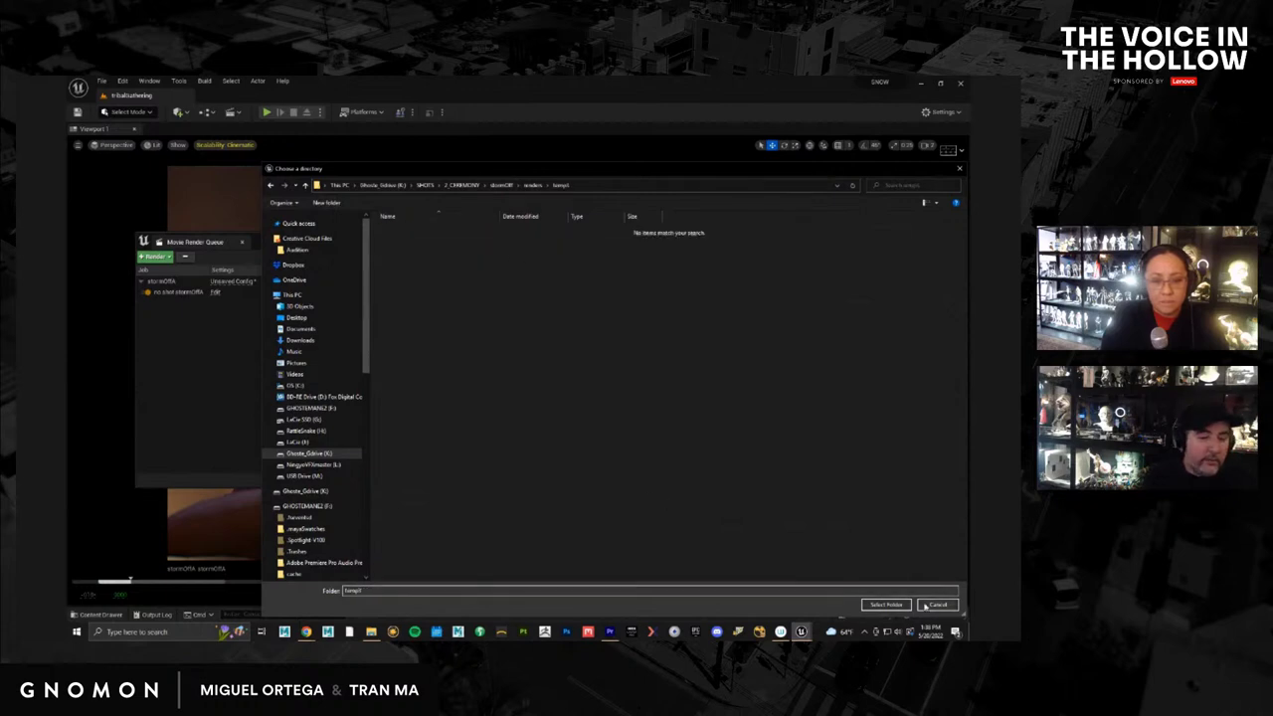
pyautogui.click(885, 603)
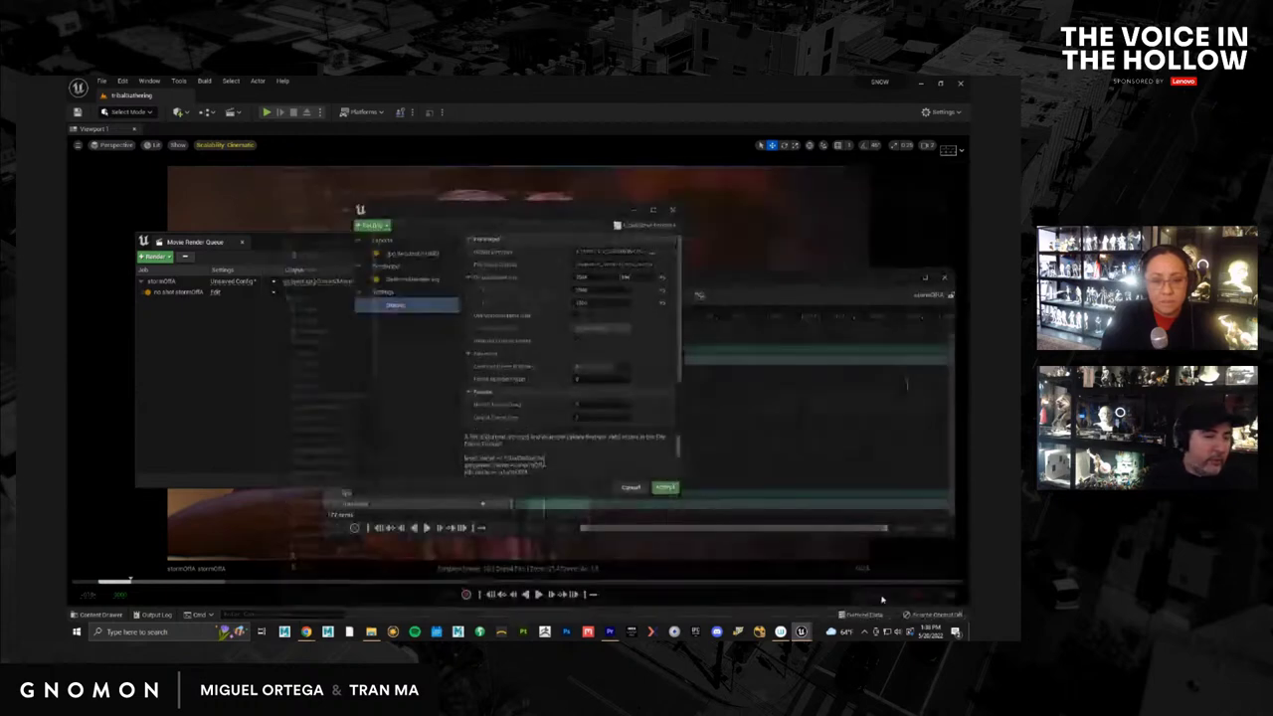
# Accept the output settings and render the stormOffA job locally
pyautogui.click(666, 488)
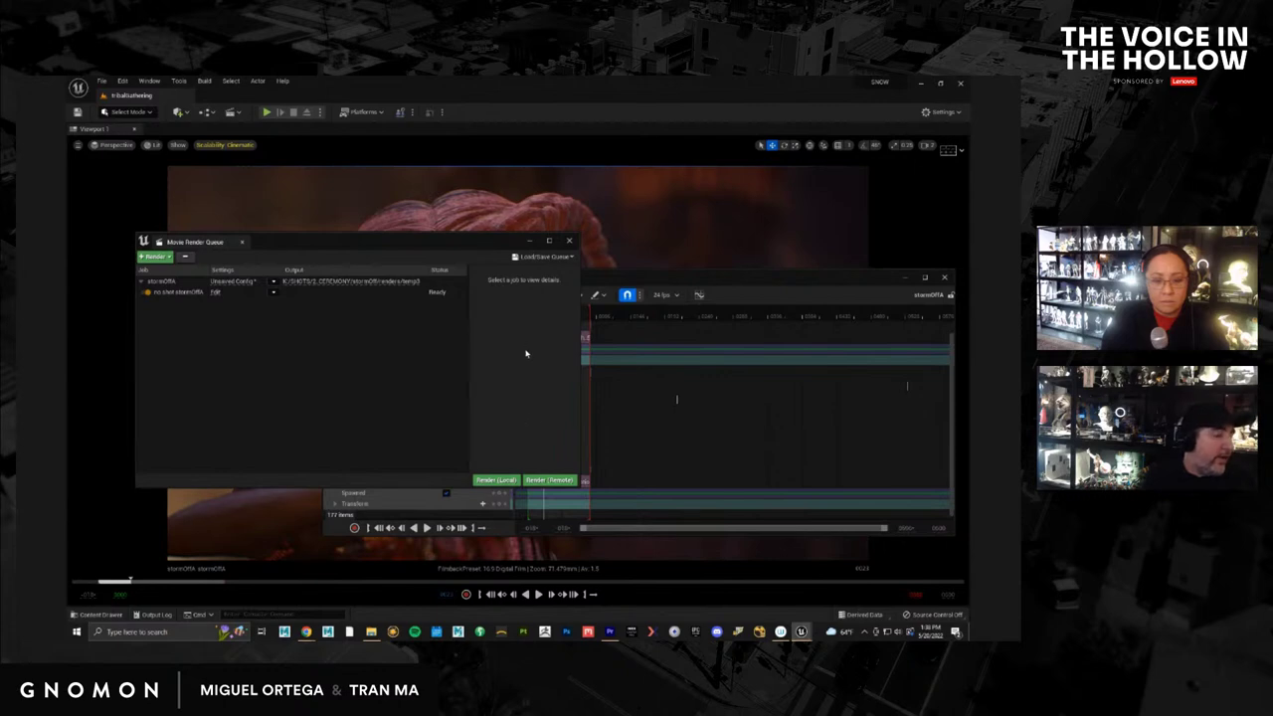
pyautogui.click(508, 480)
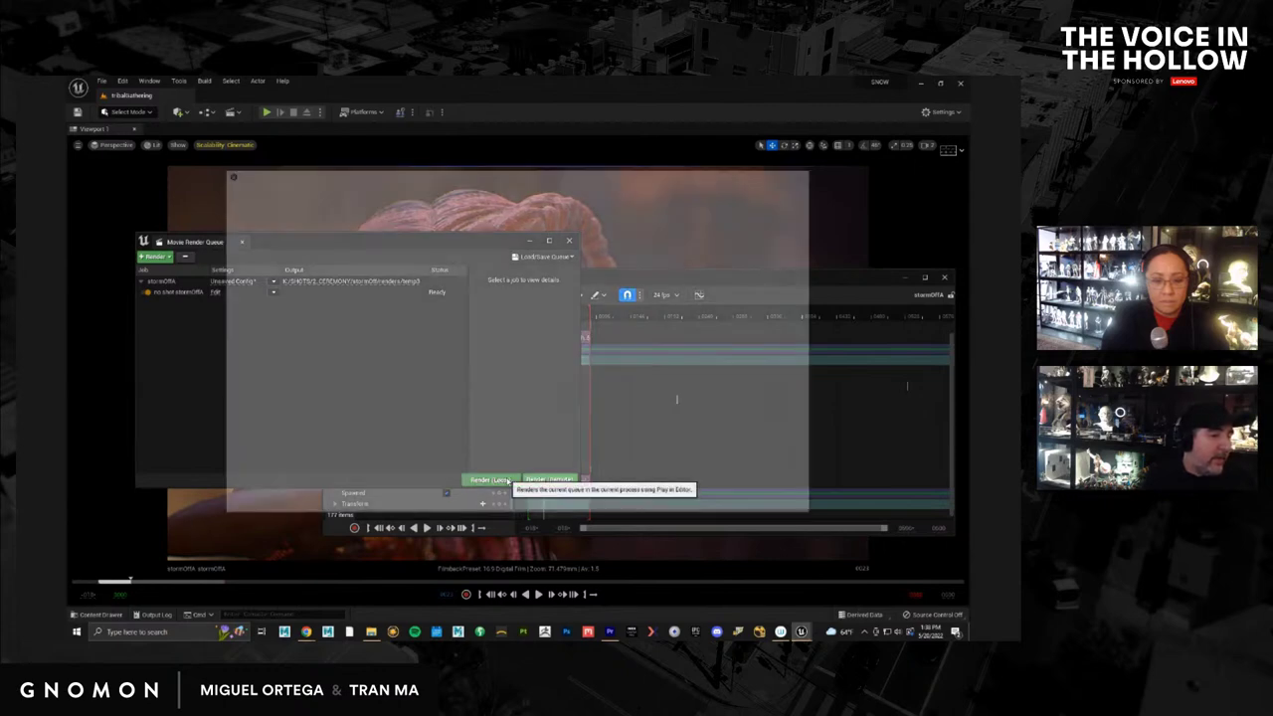
# Switch to Premiere Pro, open the Ceremony sequence, and scrub to the girl's close-up in the edit
pyautogui.click(610, 631)
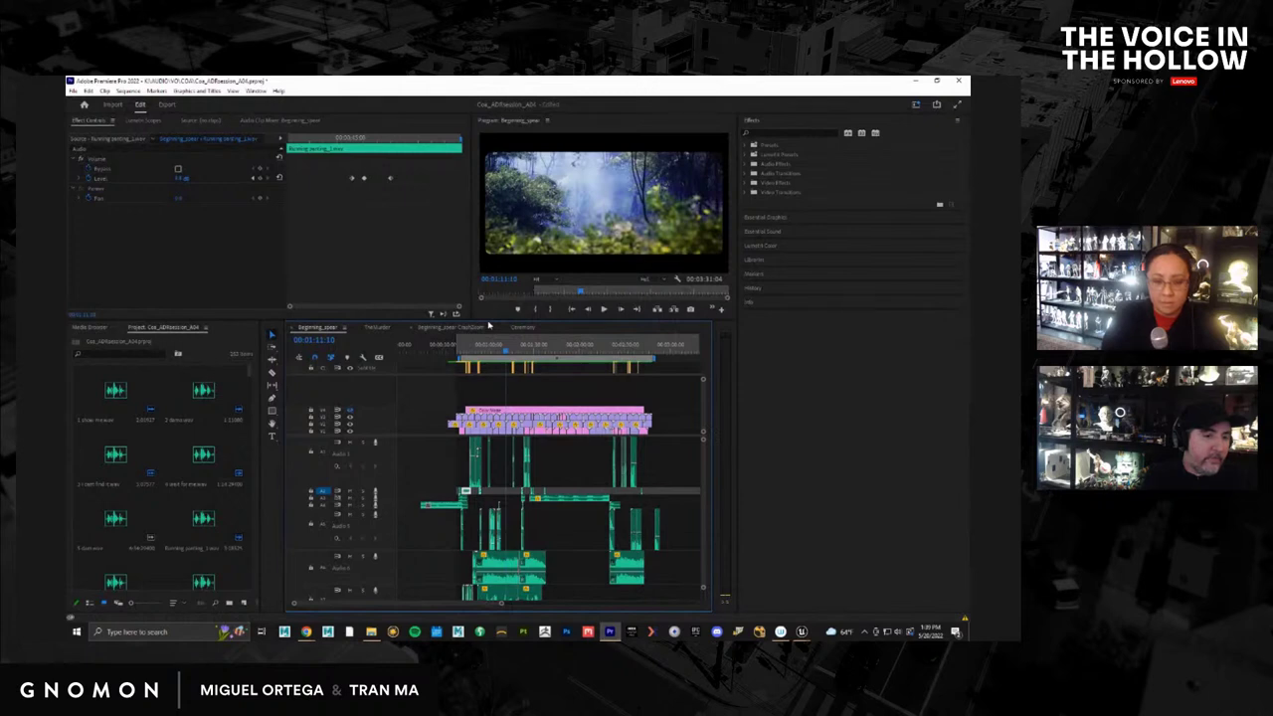
pyautogui.click(522, 327)
pyautogui.click(597, 353)
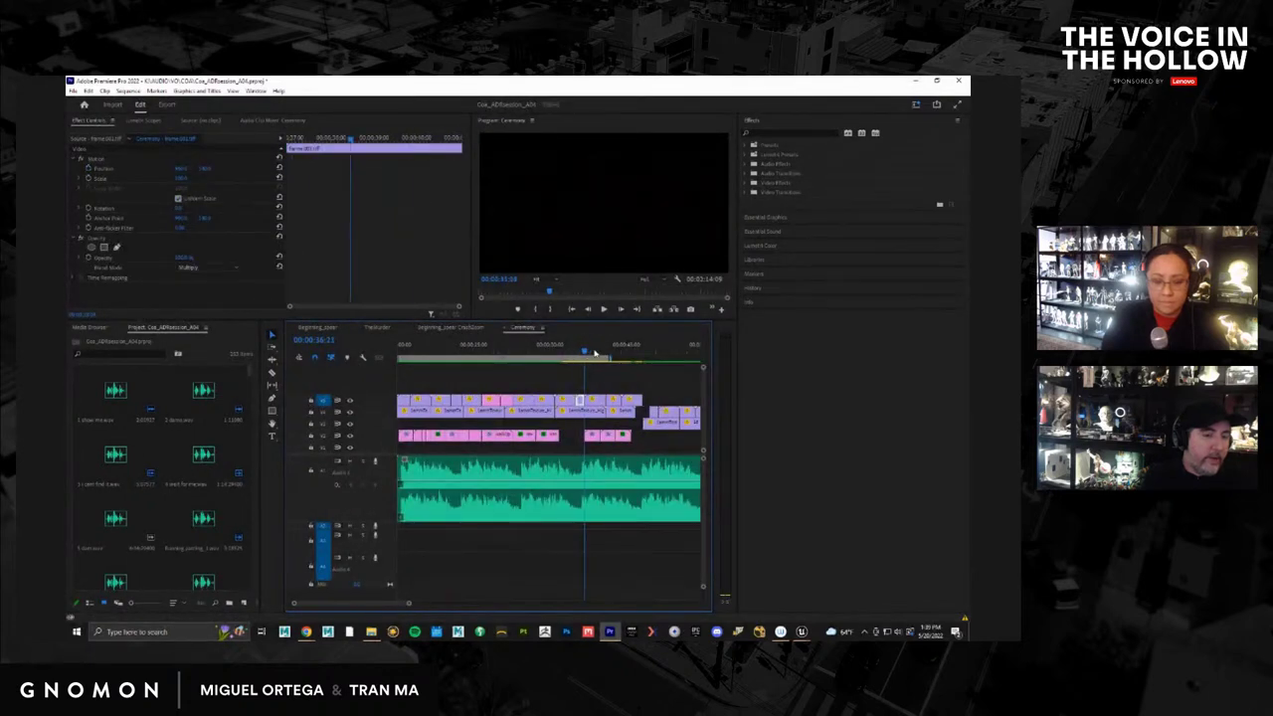
pyautogui.moveTo(596, 353); pyautogui.dragTo(594, 355)
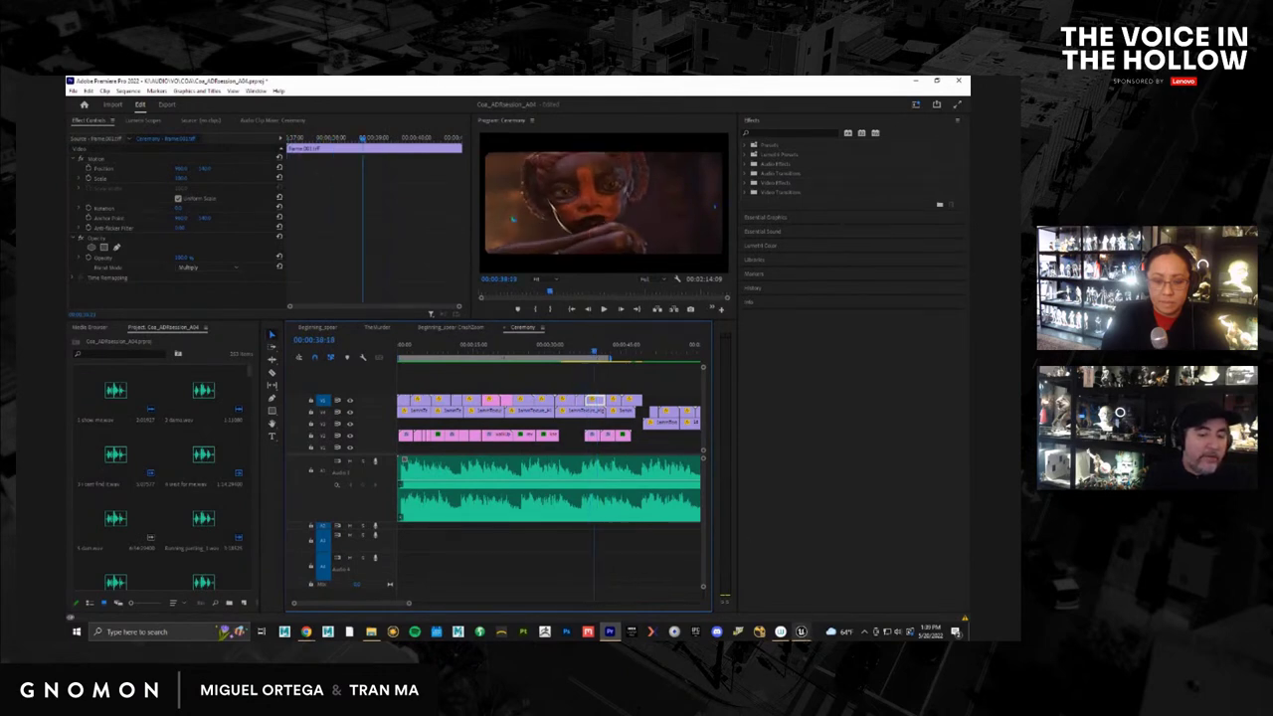
# Return to Unreal Editor and close the Message Log and the Movie Render Queue
pyautogui.moveTo(801, 631)
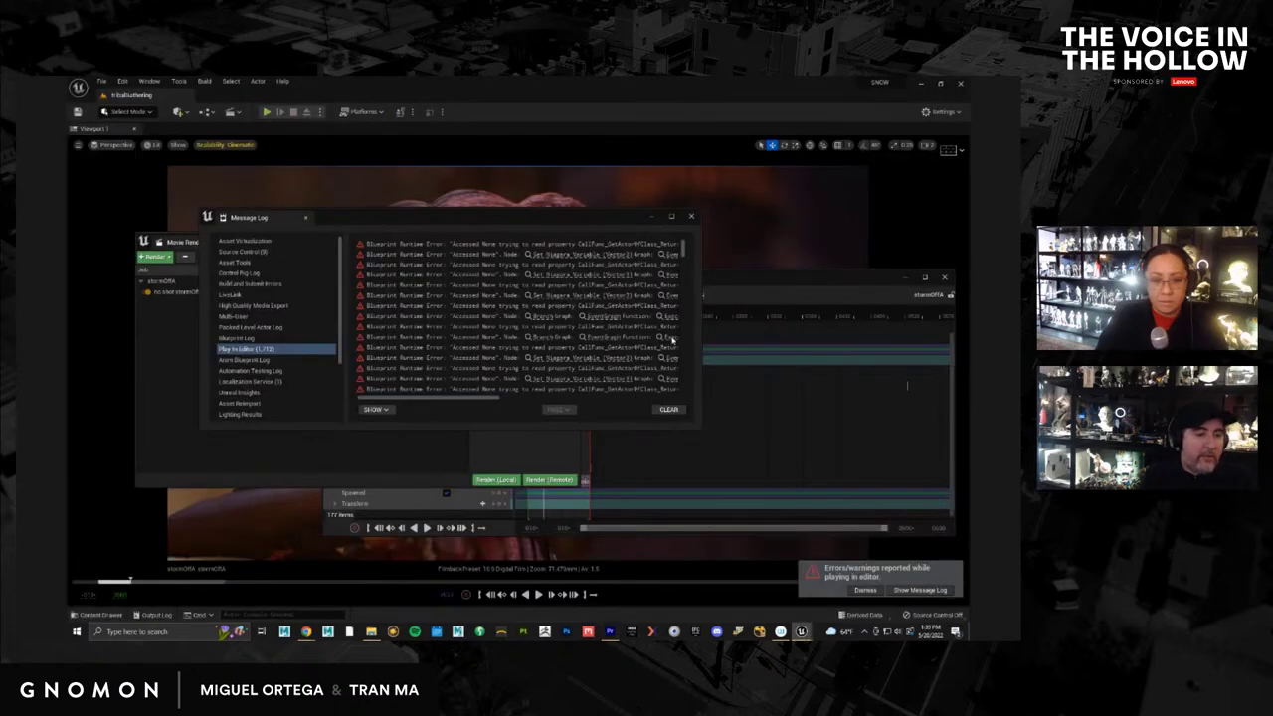
pyautogui.click(692, 217)
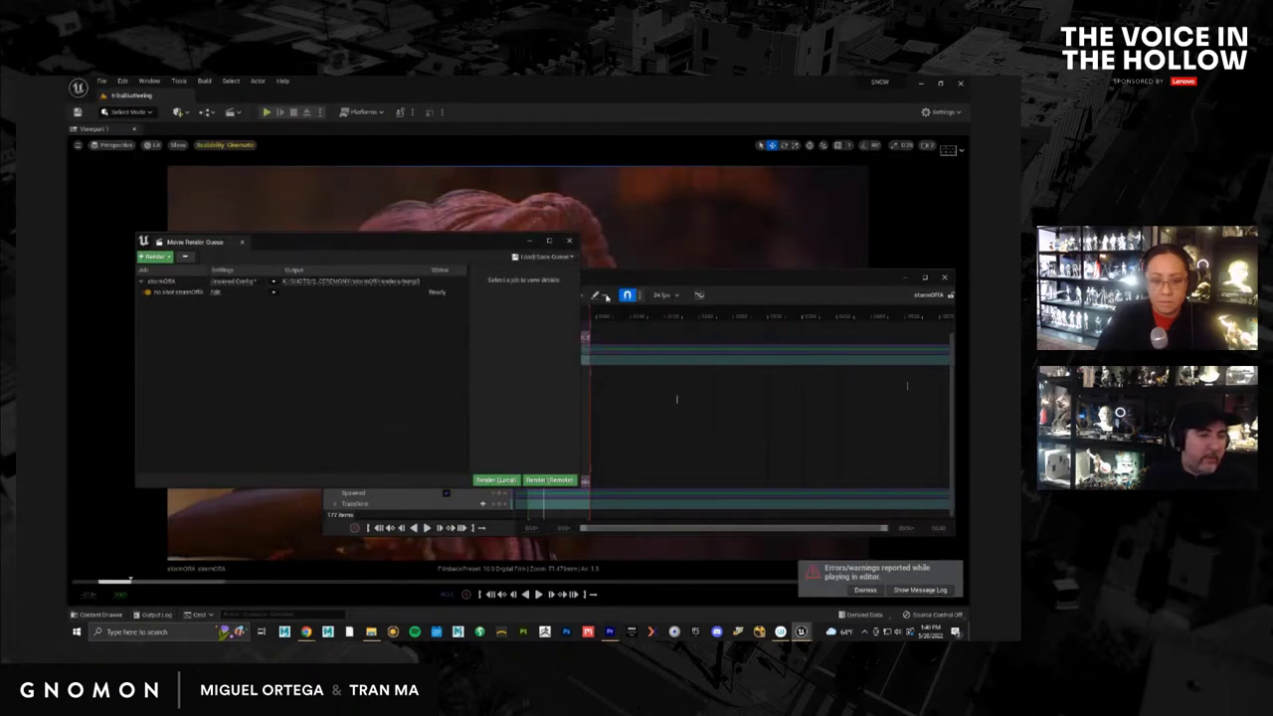
pyautogui.click(570, 240)
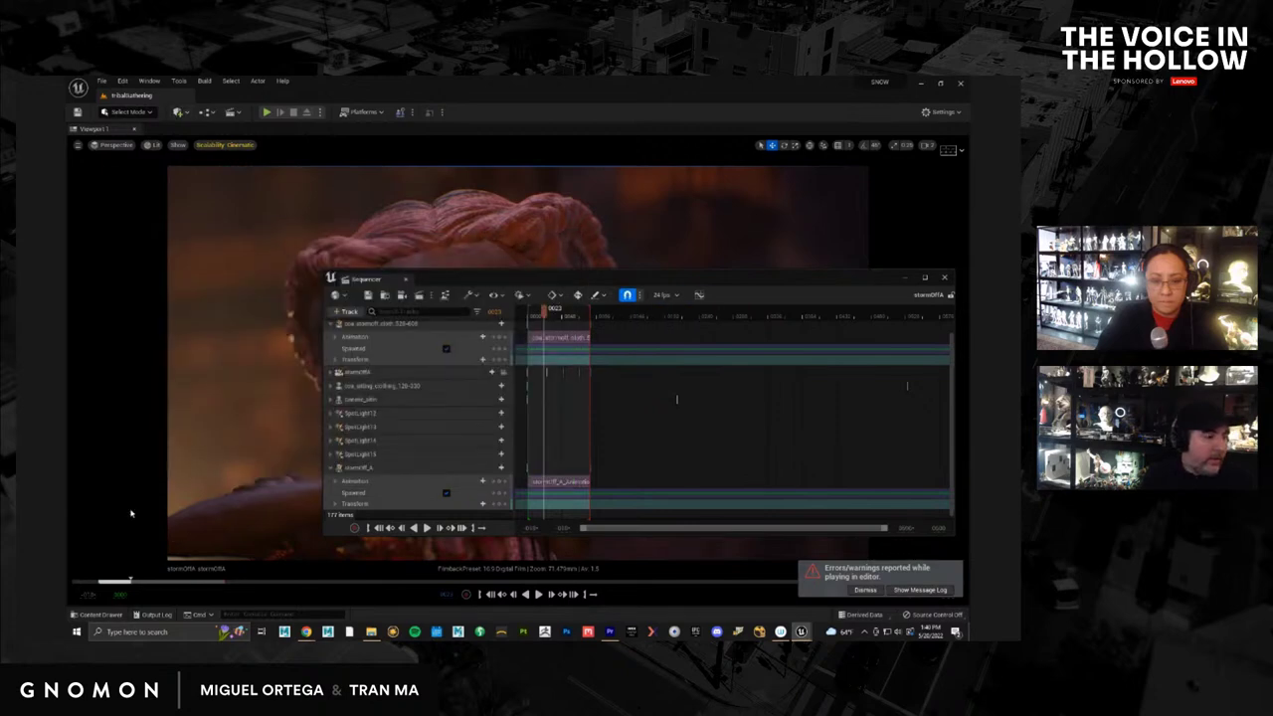
# Move the Sequencer window aside and open the kneel_hero level sequence from the Ceremony folder
pyautogui.click(99, 615)
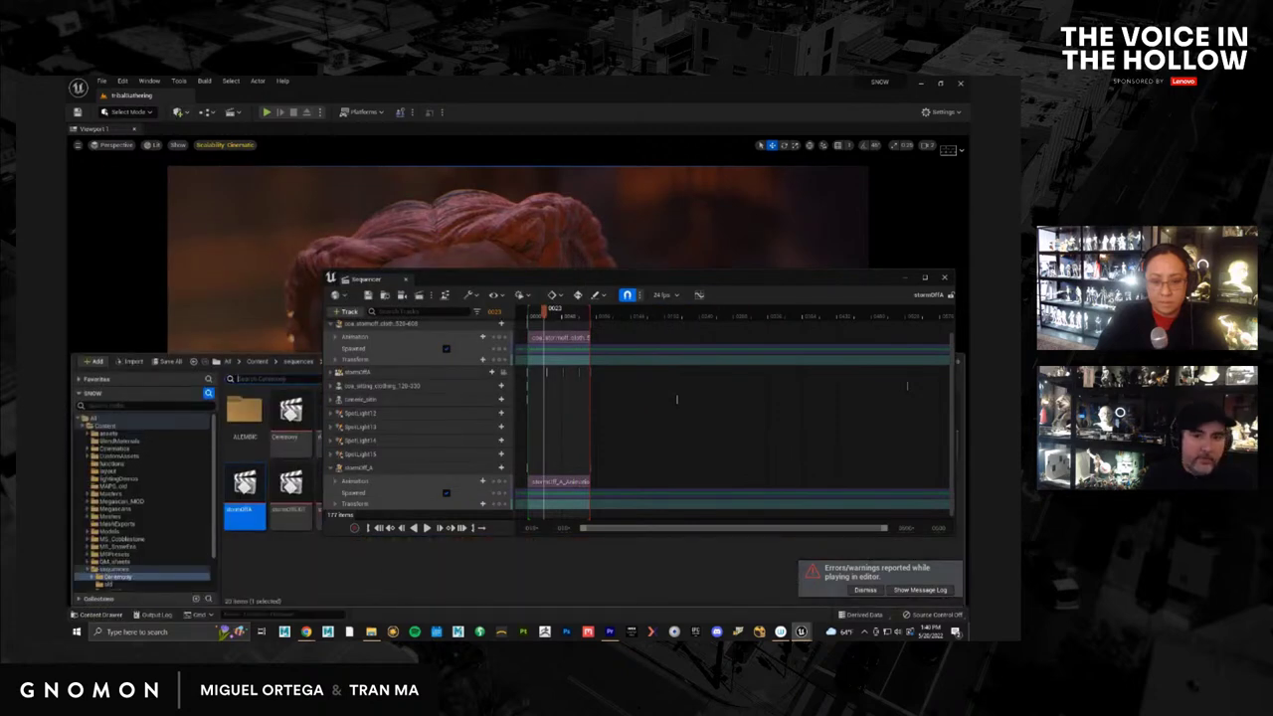
pyautogui.moveTo(801, 284); pyautogui.dragTo(1272, 395)
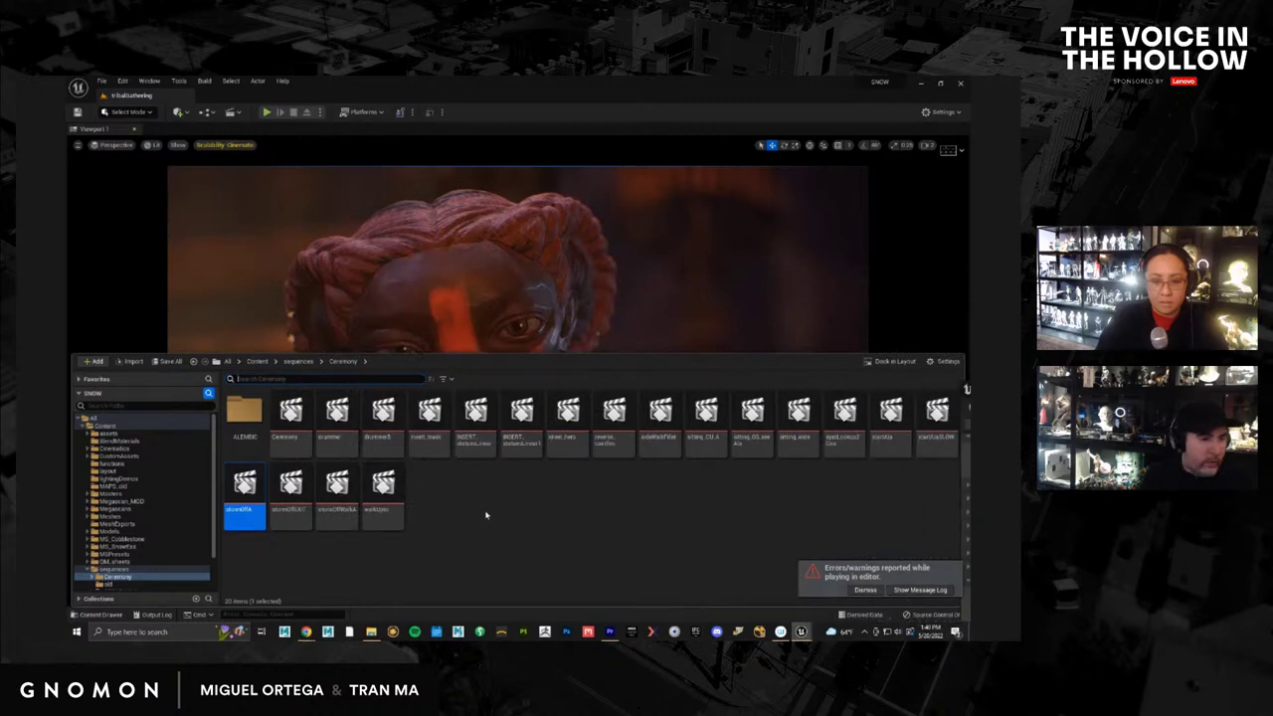
pyautogui.click(558, 420)
pyautogui.doubleClick(559, 422)
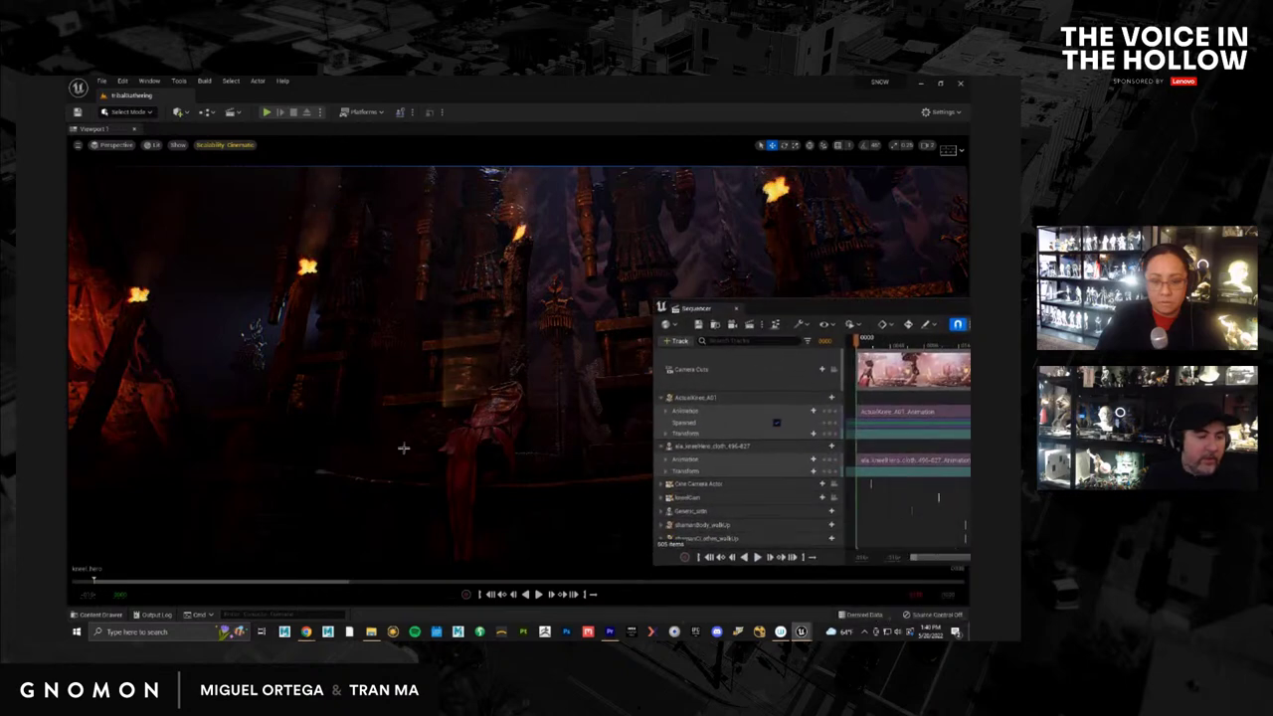
# View kneel_hero through its camera cuts and add the girl's sitting clothing actor to the sequence with a Visibility track
pyautogui.click(485, 443)
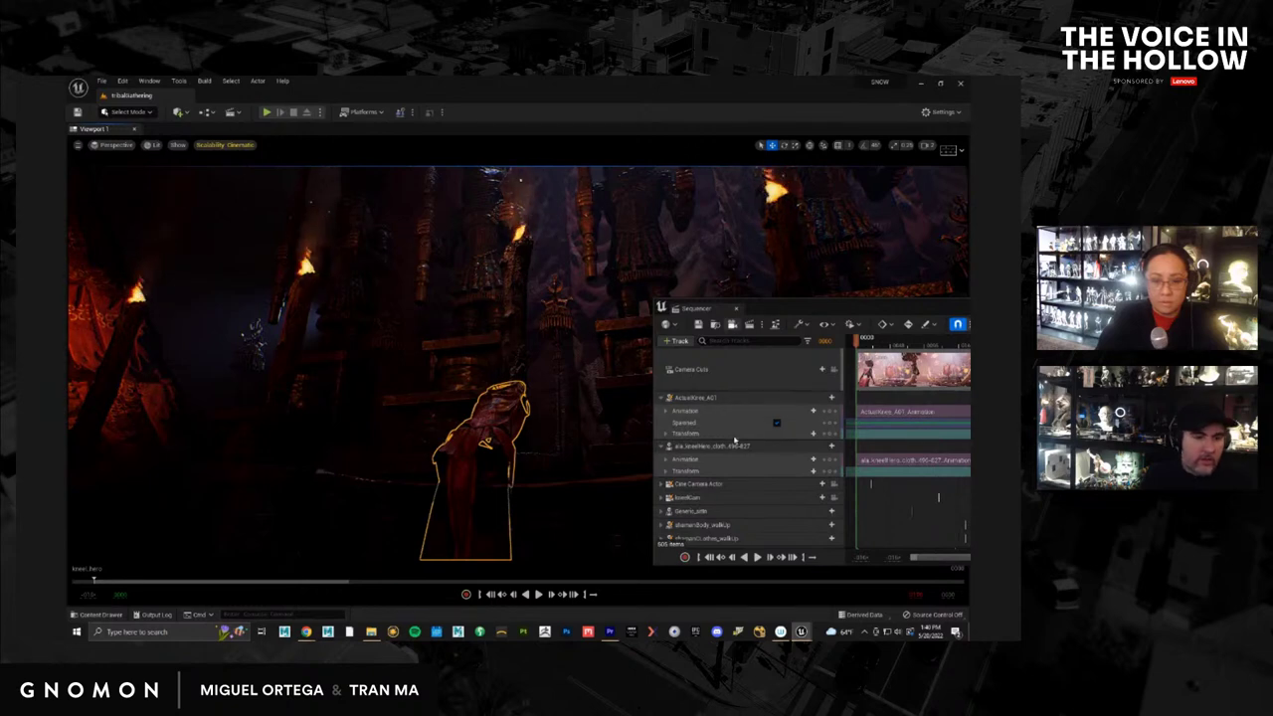
pyautogui.click(835, 375)
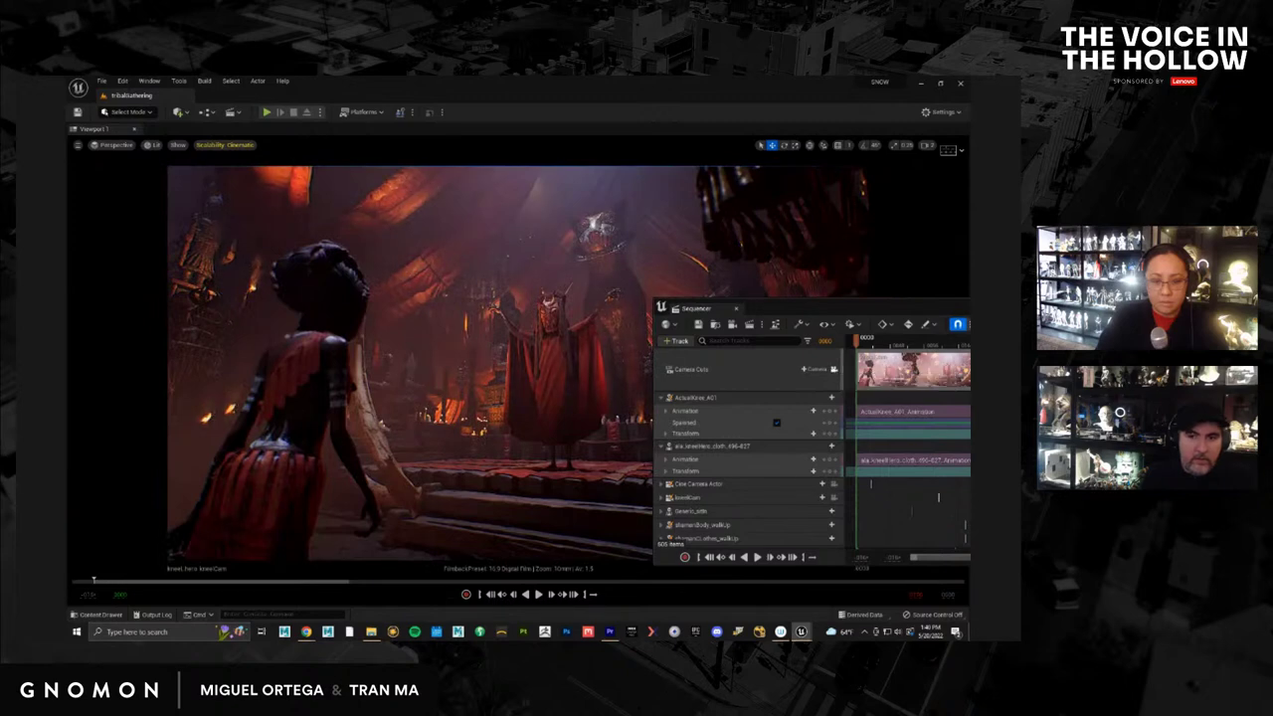
pyautogui.moveTo(750, 397); pyautogui.dragTo(747, 396)
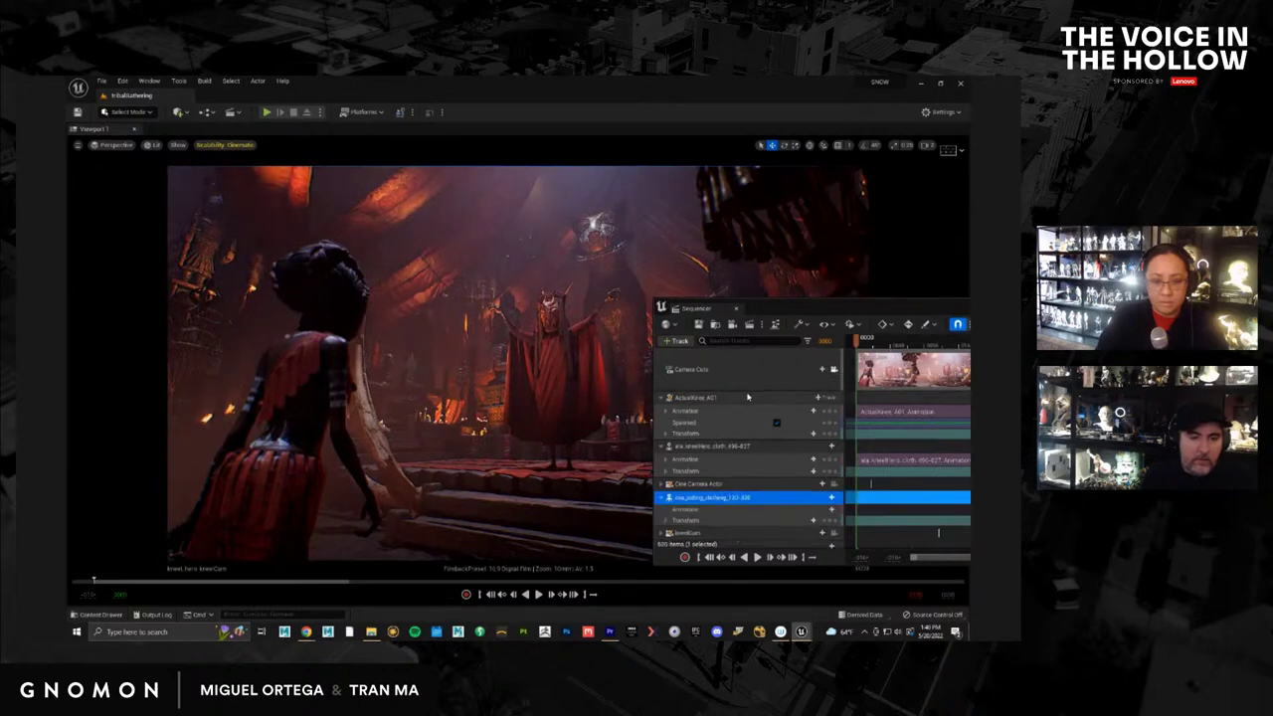
pyautogui.click(825, 498)
pyautogui.click(862, 485)
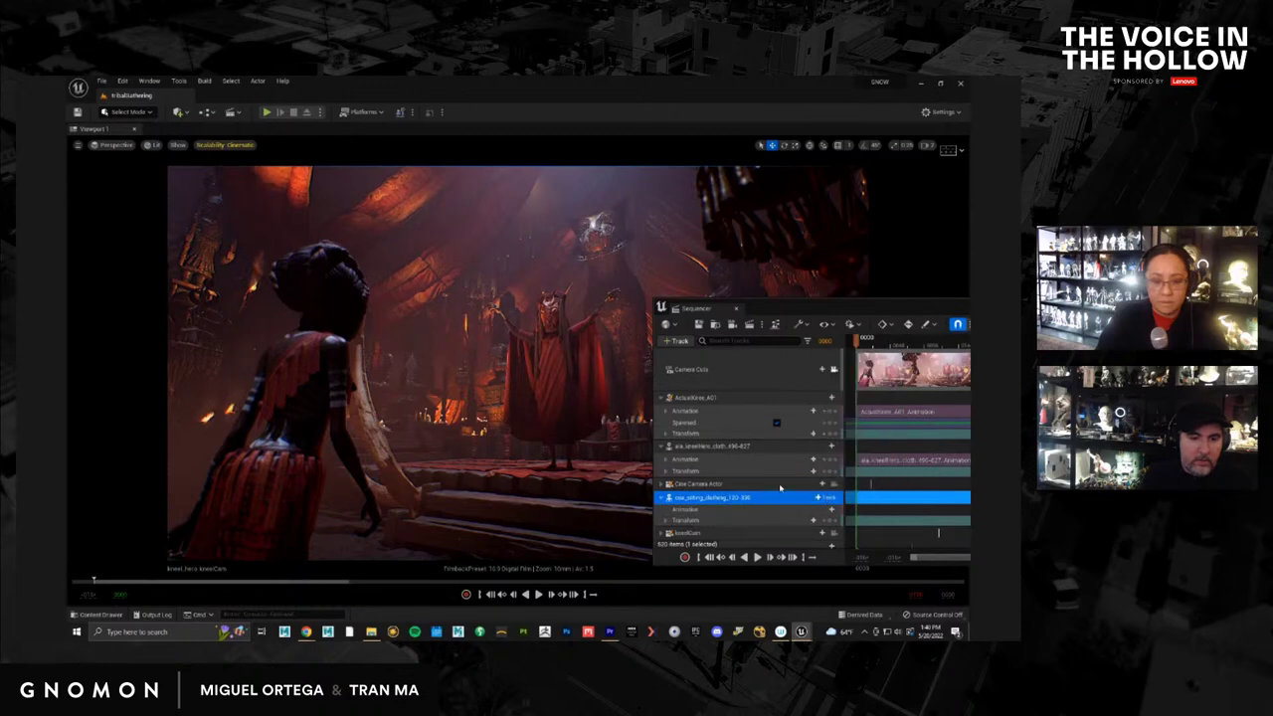
pyautogui.scroll(-1, 776, 532)
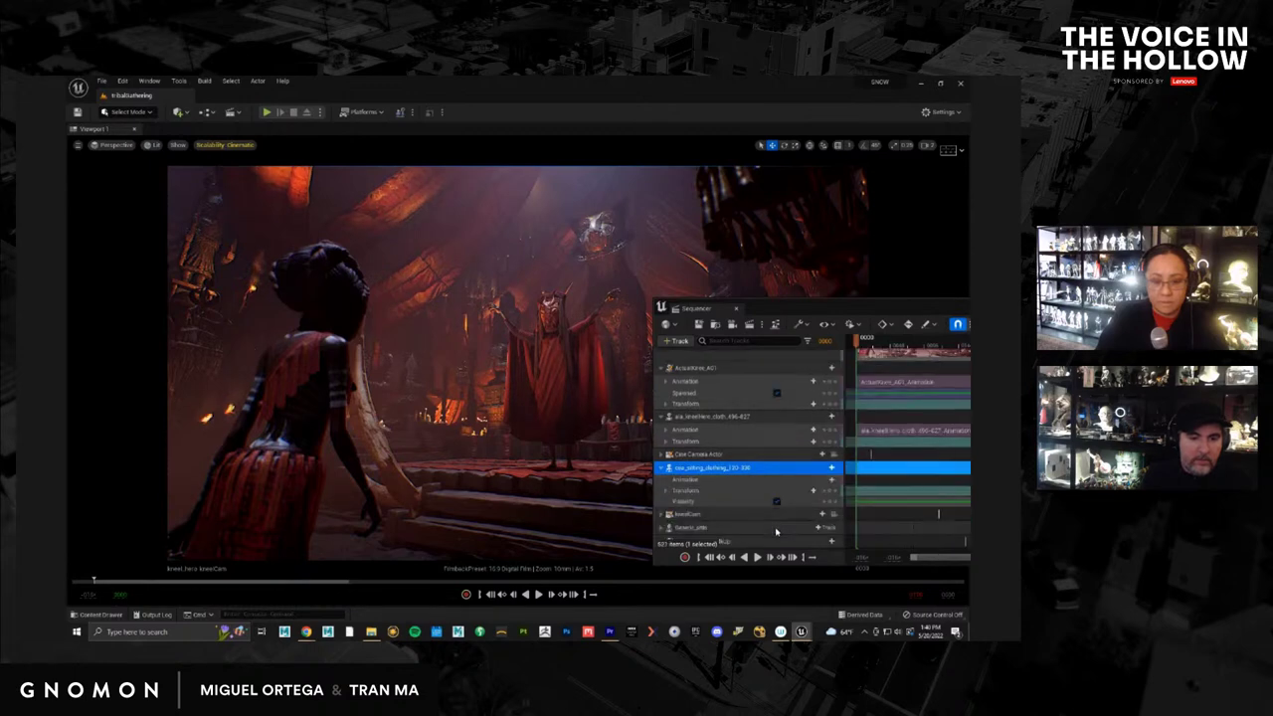
# Toggle the girl's sitting clothing in its Visibility track and collapse the expanded actor tracks in the kneel_hero sequence
pyautogui.click(776, 502)
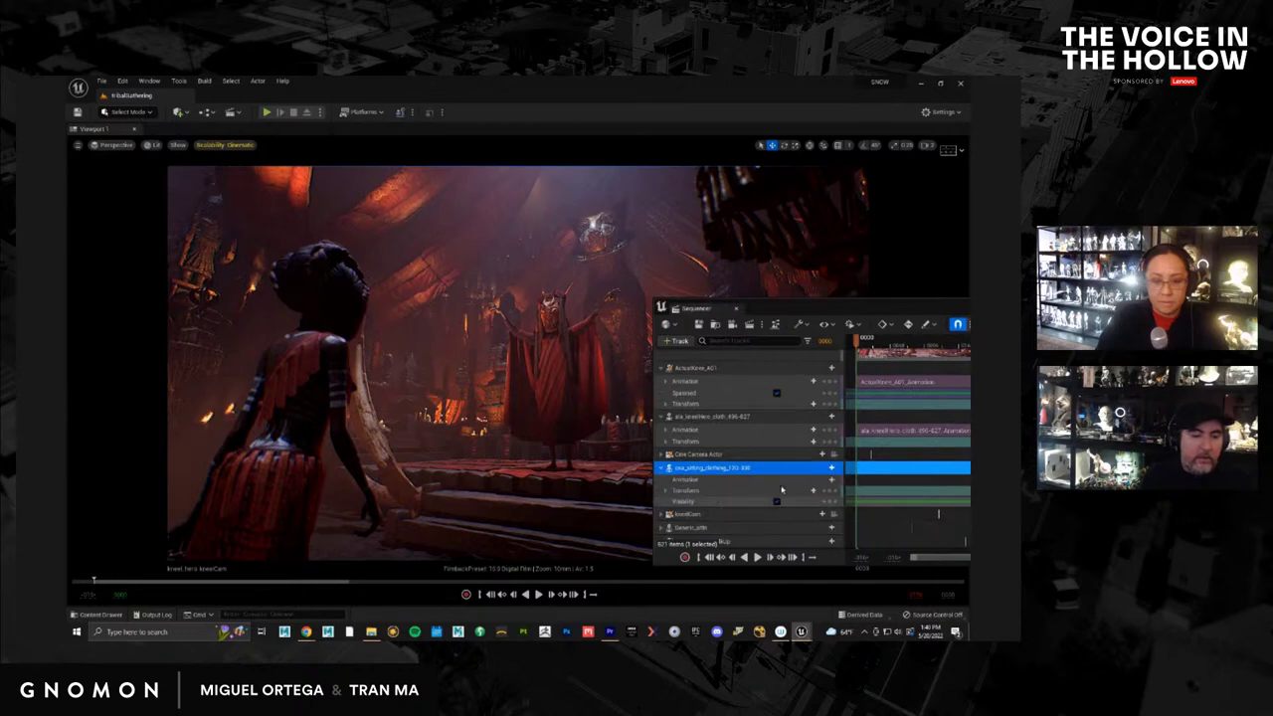
pyautogui.click(662, 467)
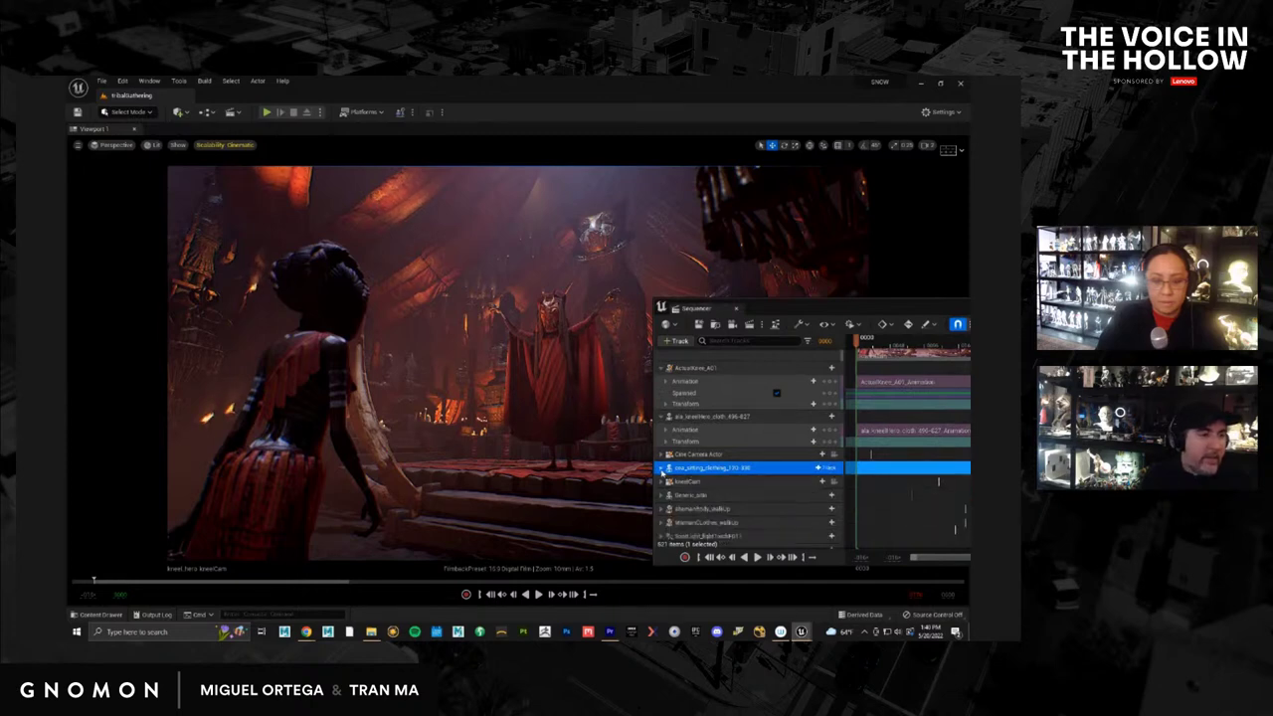
pyautogui.click(662, 416)
pyautogui.click(662, 368)
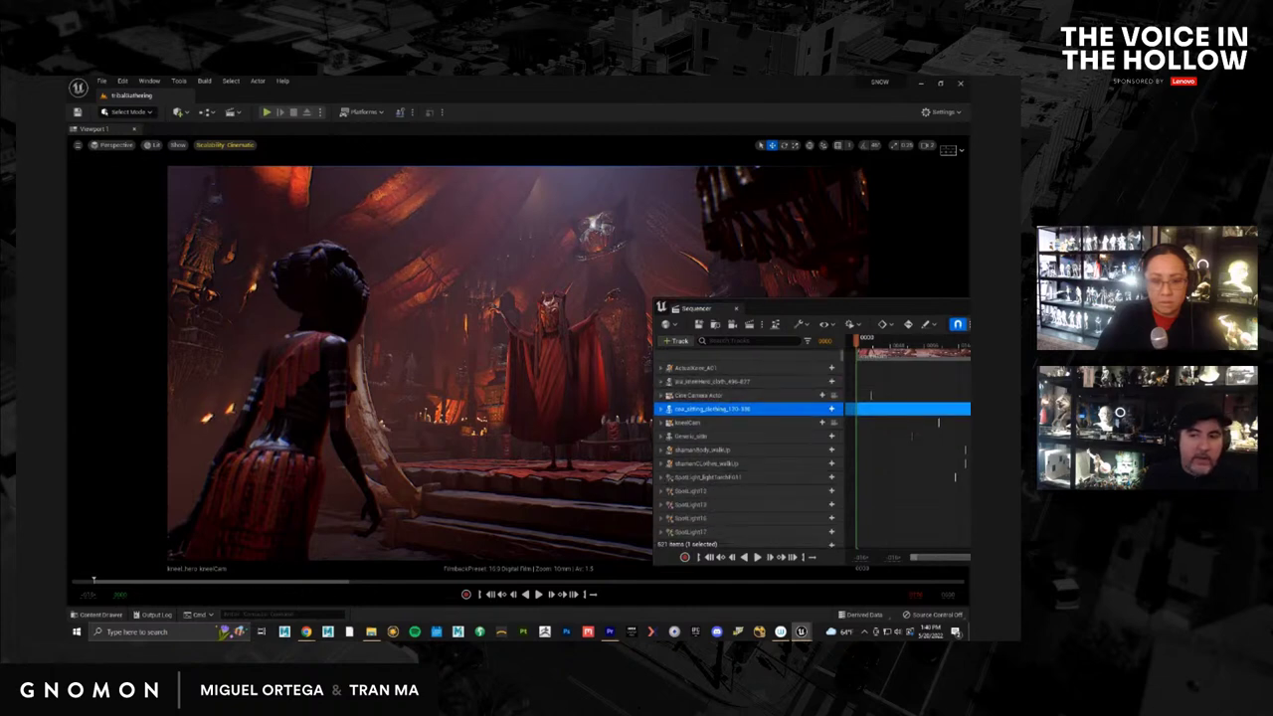
# Move the Sequencer window out of the way and play the kneel_hero shot in the viewport
pyautogui.moveTo(816, 309); pyautogui.dragTo(970, 308)
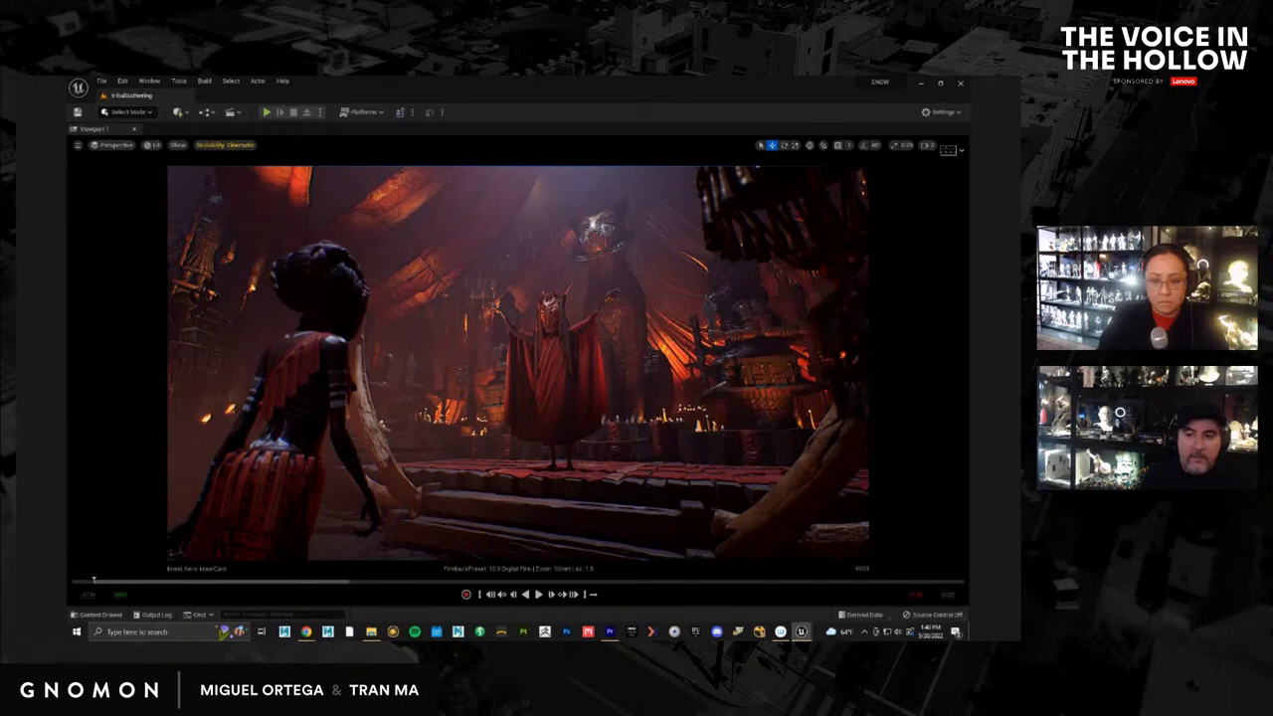
pyautogui.press('space')
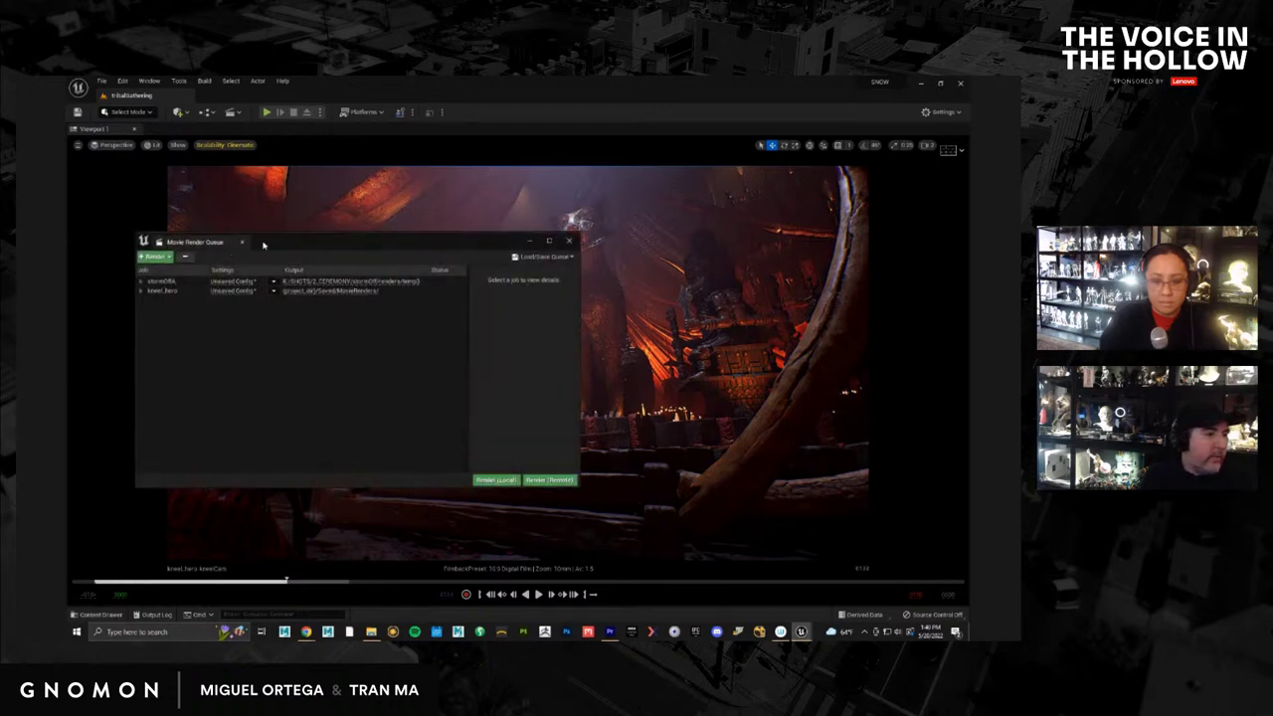
# Open the kneel_hero job's Output settings in the Movie Render Queue and set the output resolution width to 3840
pyautogui.moveTo(264, 243); pyautogui.dragTo(367, 248)
pyautogui.click(244, 286)
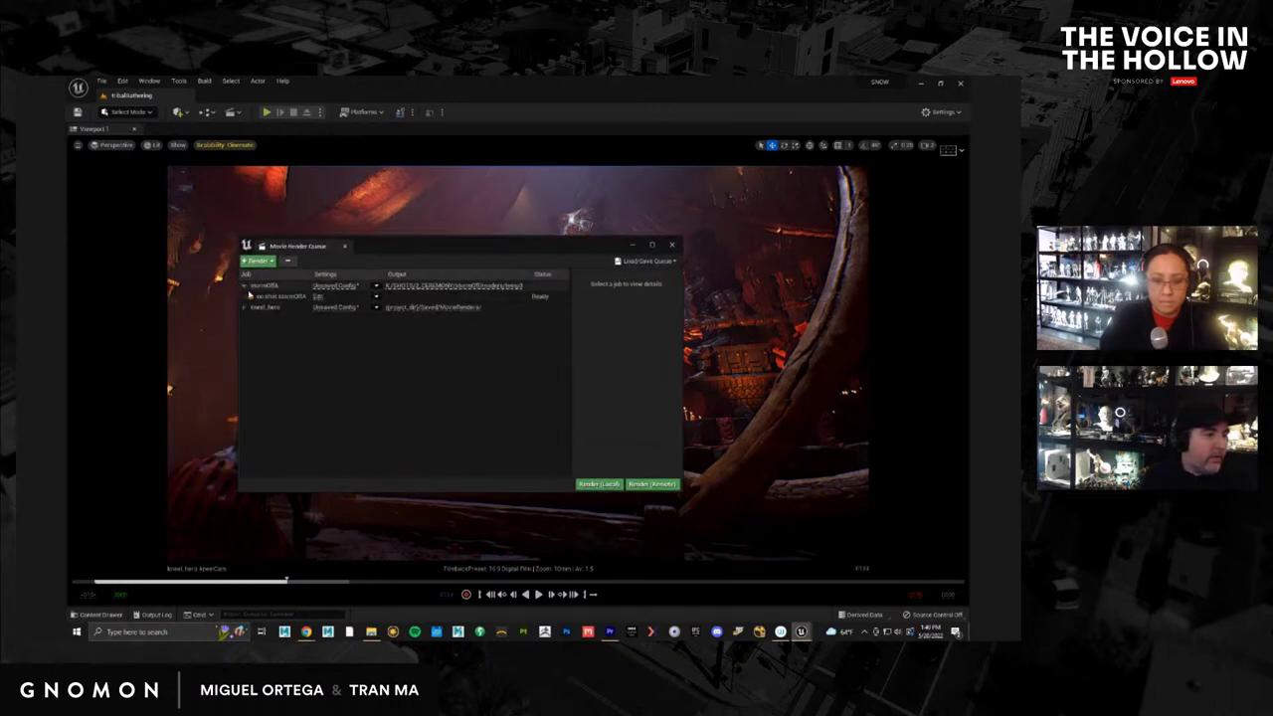
pyautogui.click(325, 308)
pyautogui.click(398, 305)
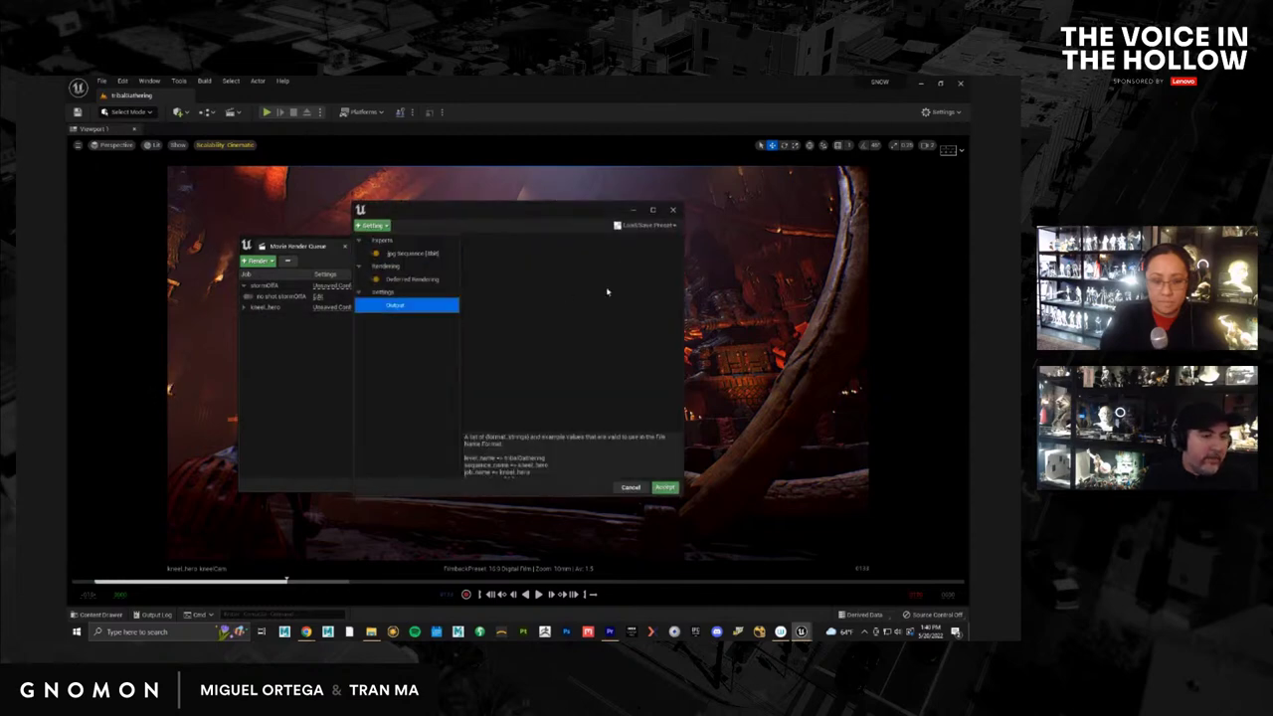
pyautogui.click(600, 278)
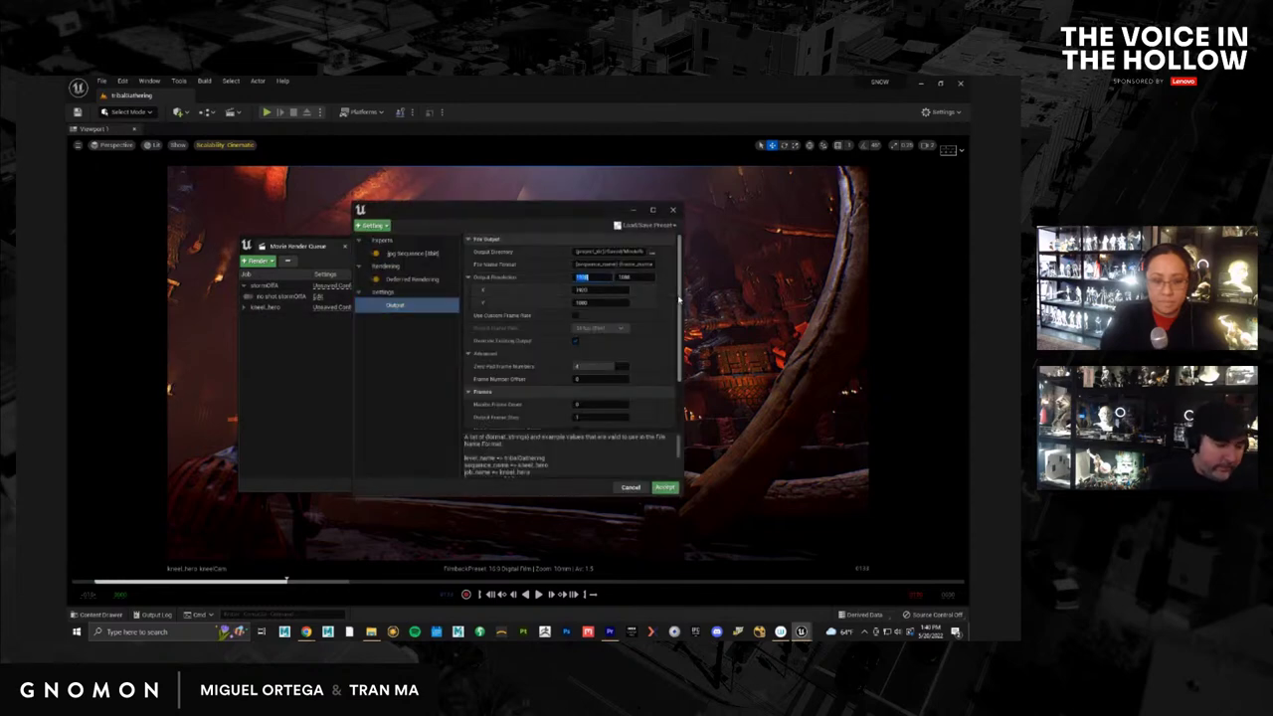
pyautogui.write('3840')
pyautogui.press('Tab')
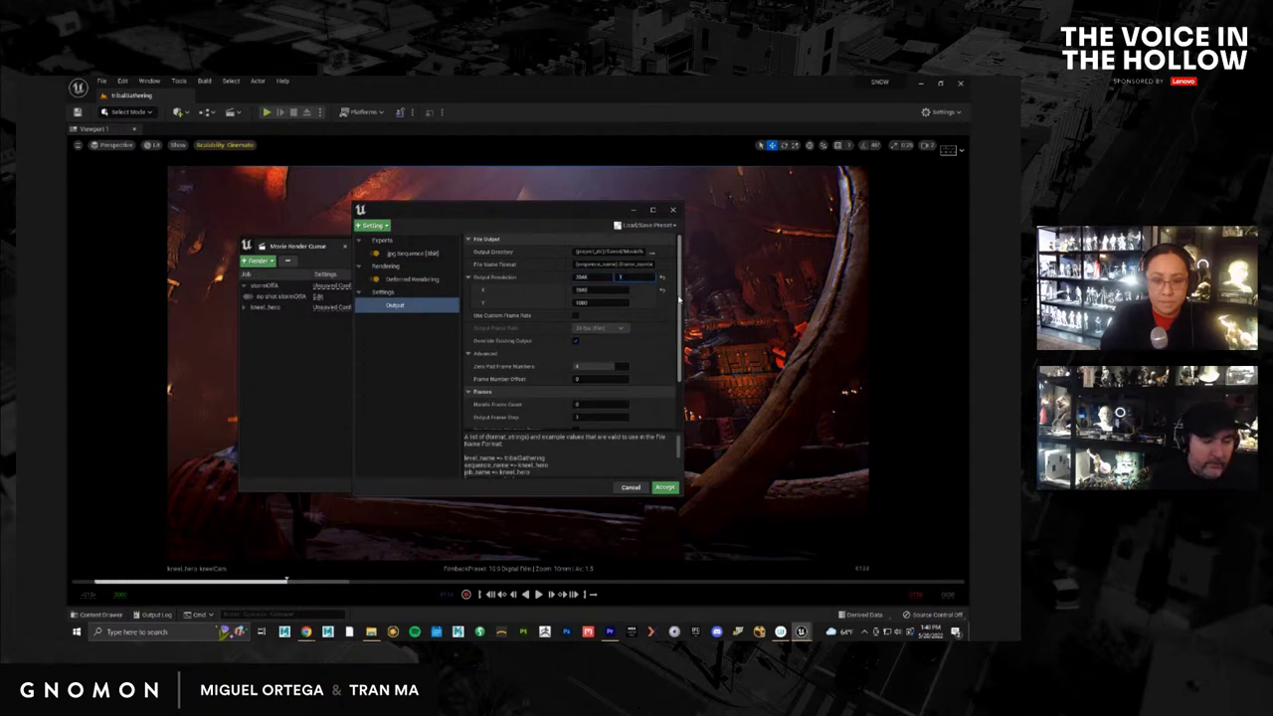
# Set the kneel_hero output directory to a new temp7 folder inside the renders folder of Kneel_A in 2_CEREMONY
pyautogui.click(653, 252)
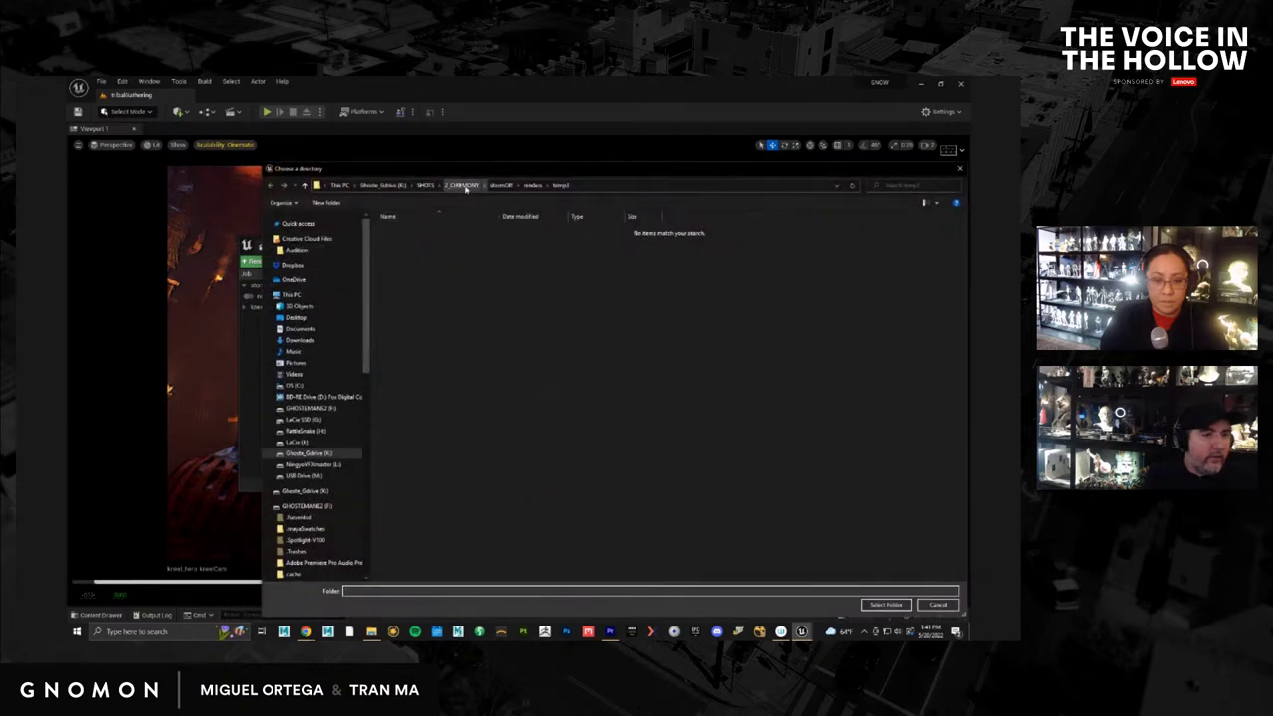
pyautogui.click(467, 186)
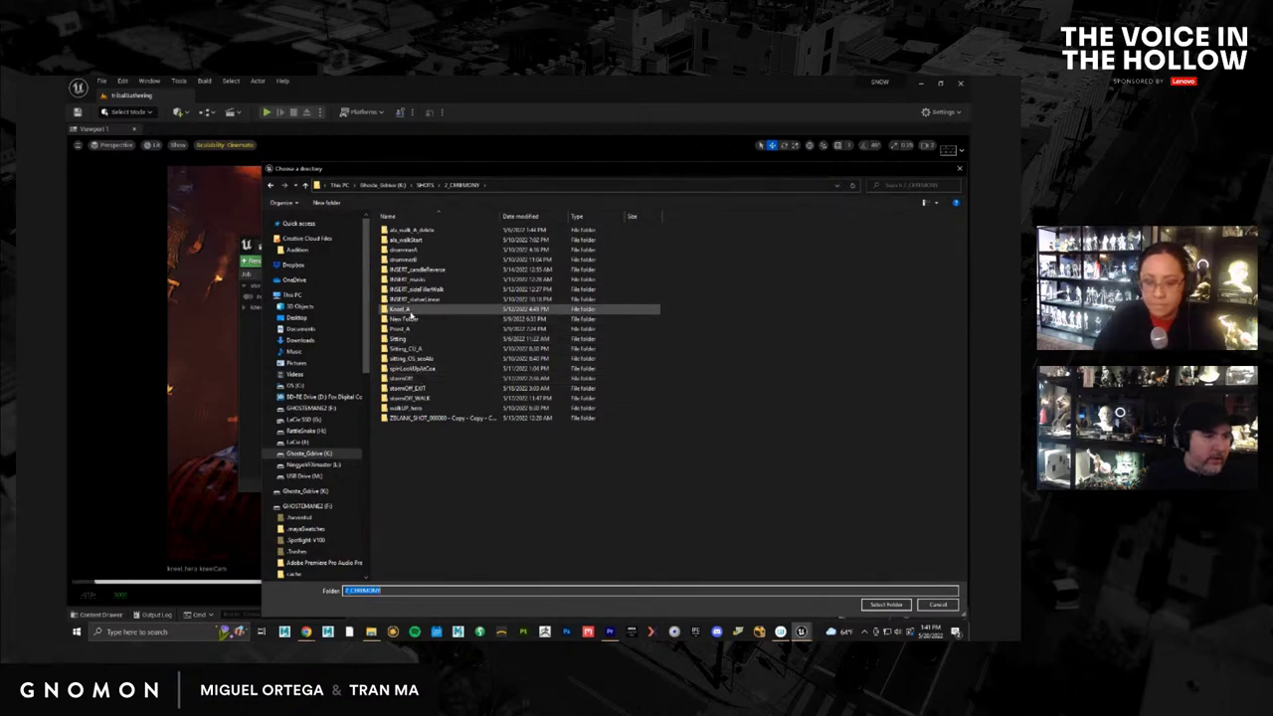
pyautogui.doubleClick(411, 311)
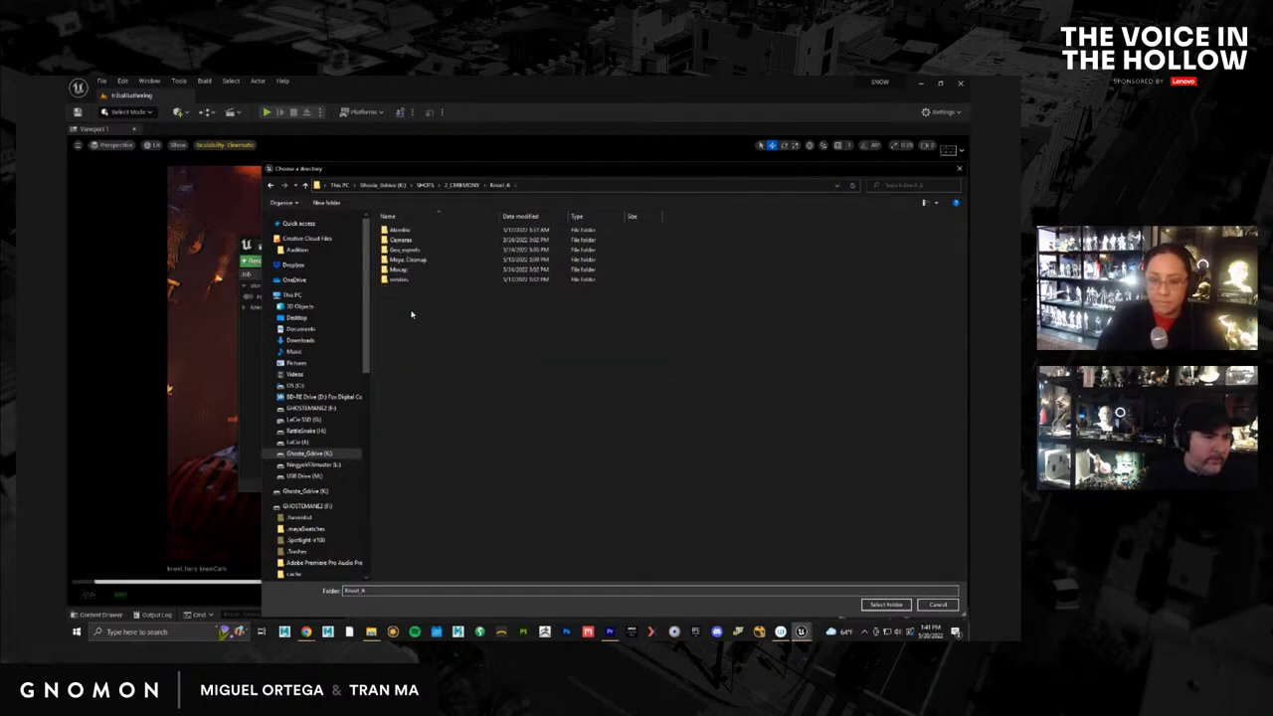
pyautogui.click(326, 202)
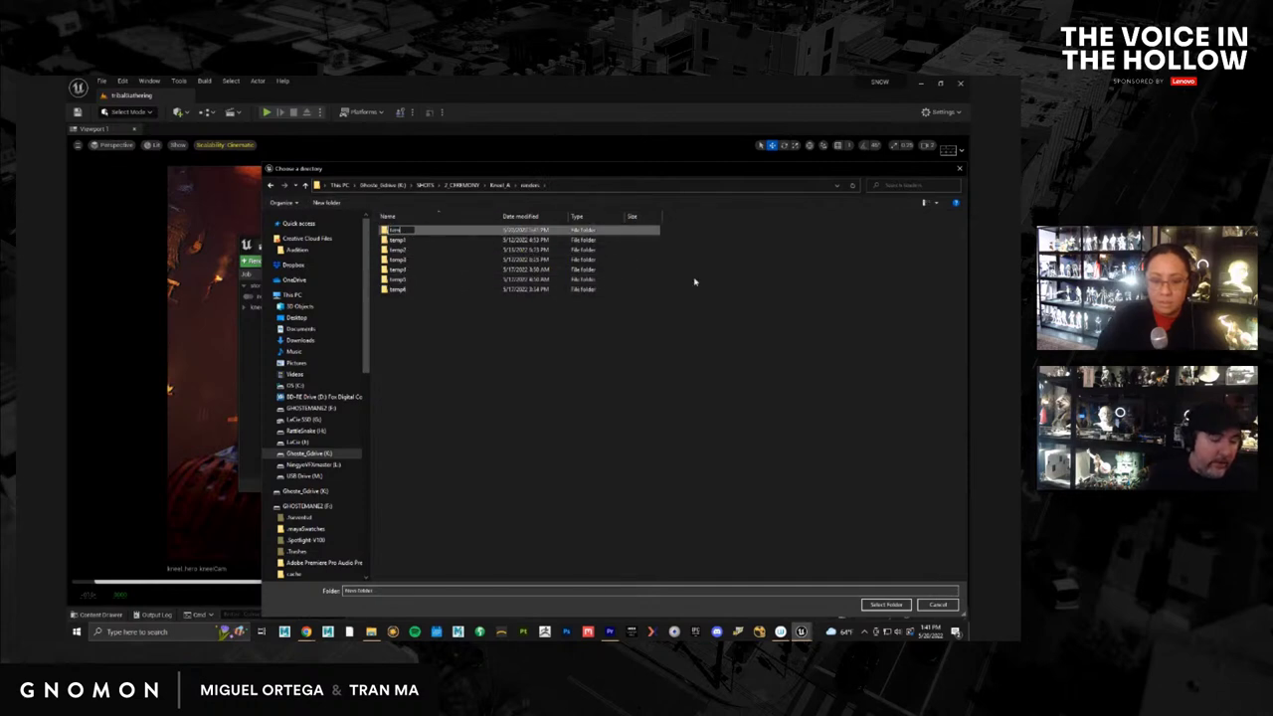
pyautogui.press('Return')
pyautogui.press('Return')
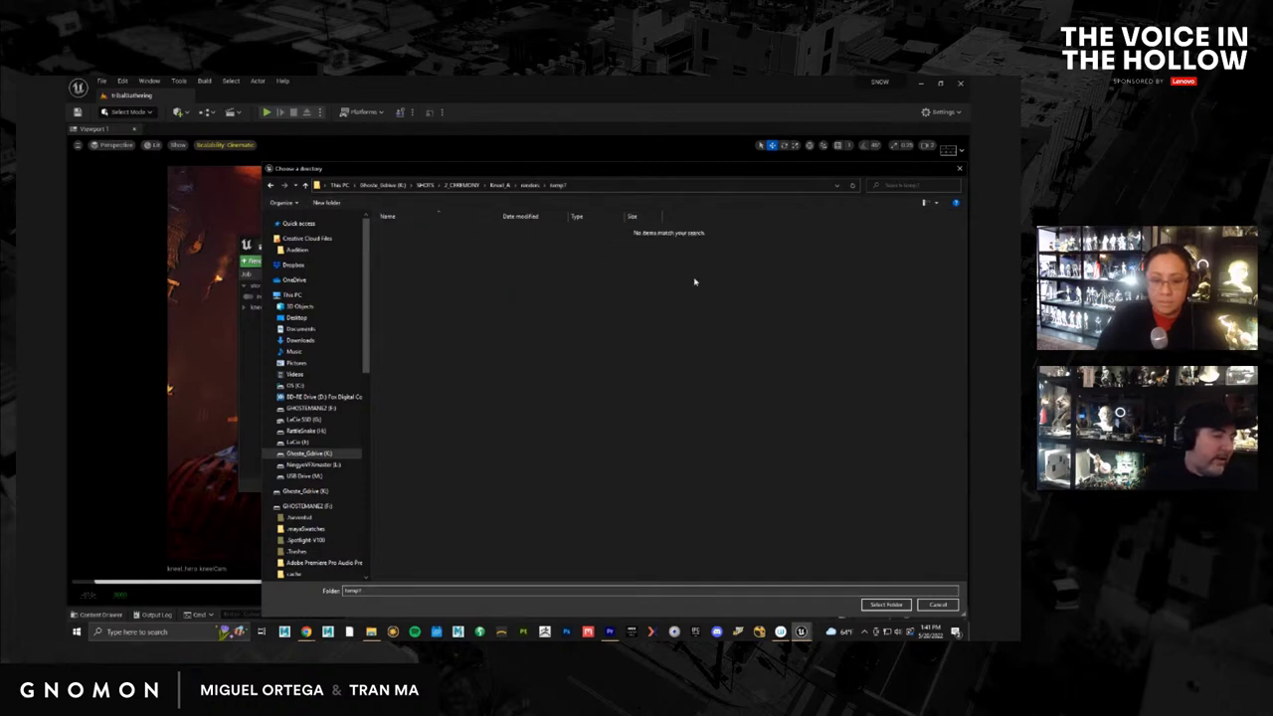
pyautogui.click(885, 604)
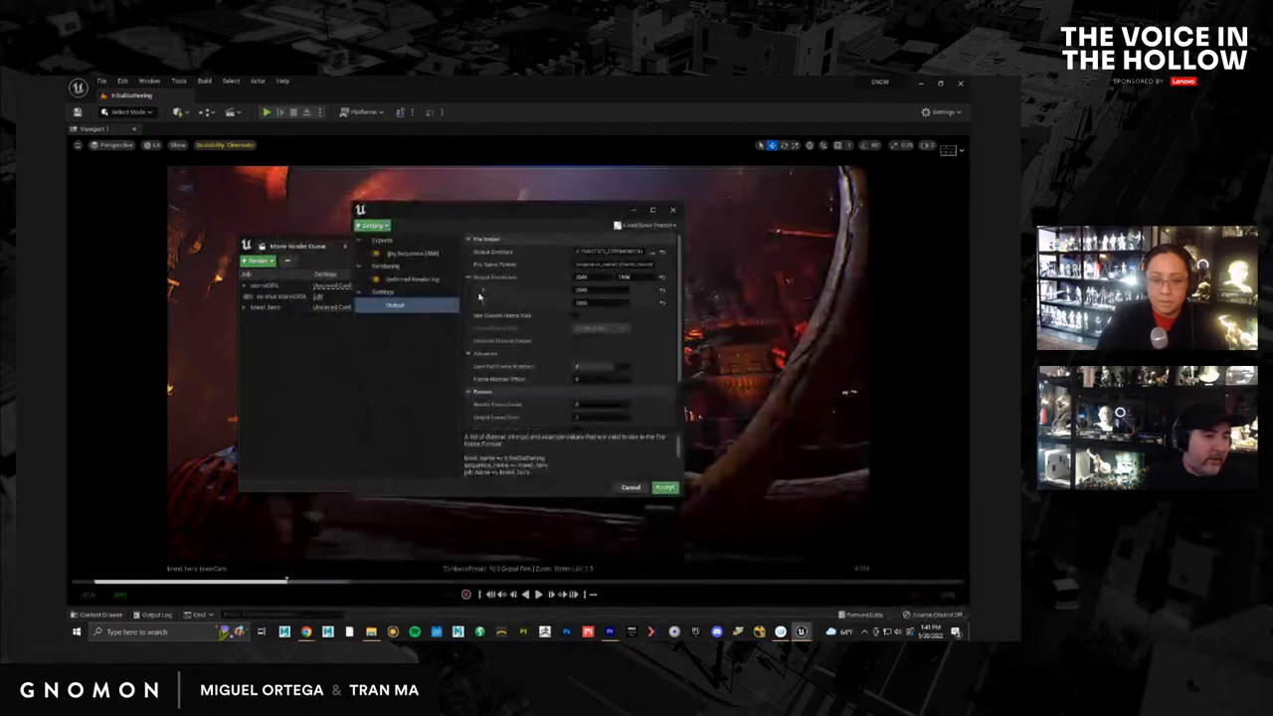
# Accept the kneel_hero job settings and start the queue's local render
pyautogui.click(664, 488)
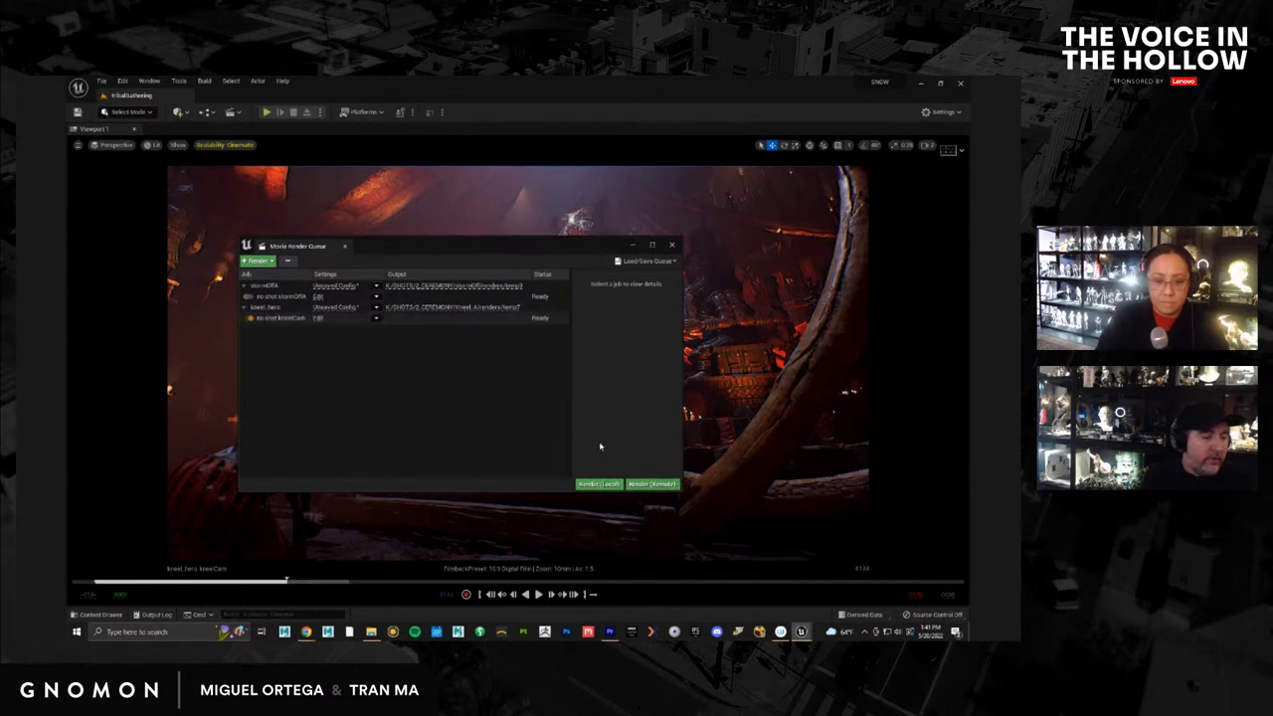
pyautogui.click(598, 484)
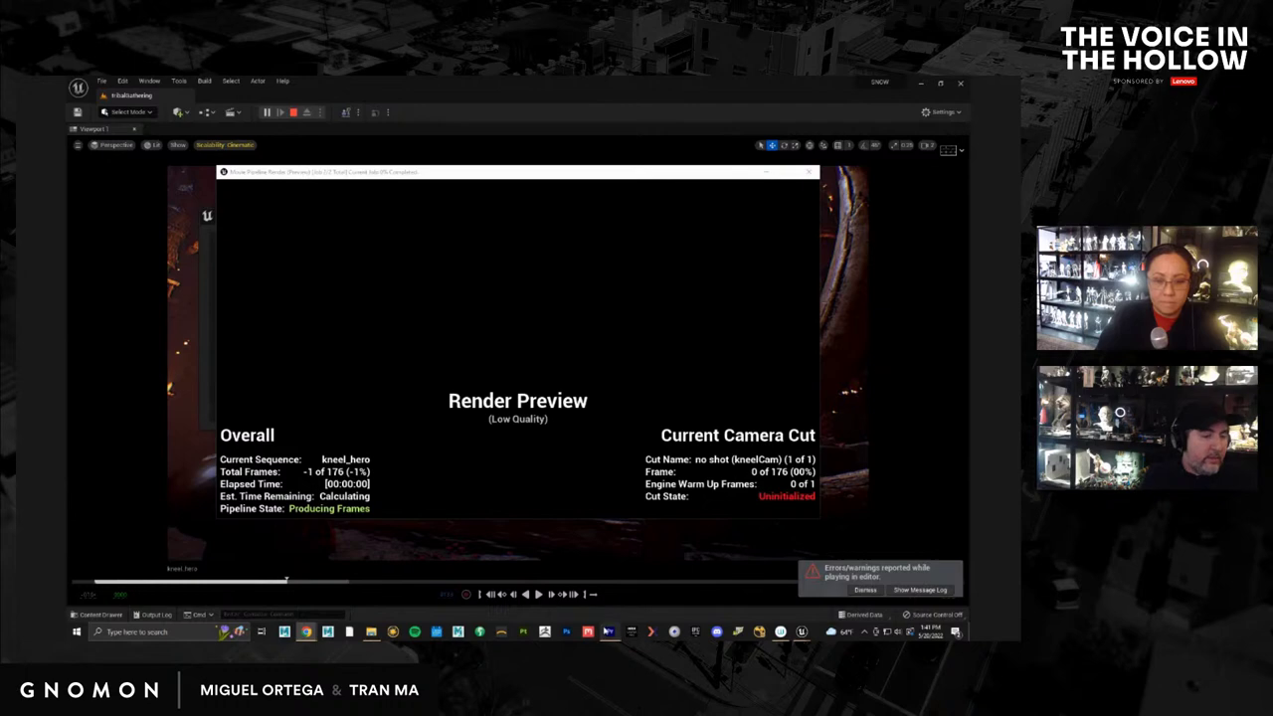
# Switch to Premiere Pro and locate the stormOffA clip in the Ceremony timeline and its source footage in the project
pyautogui.click(610, 631)
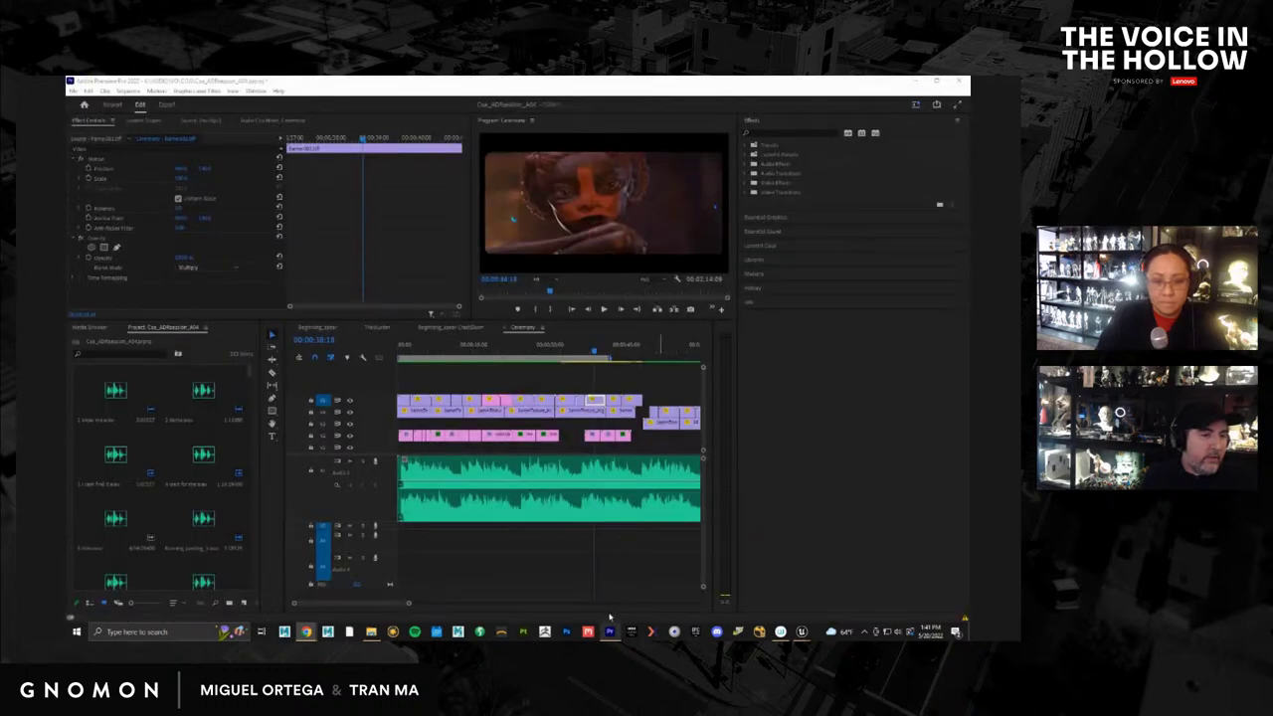
pyautogui.click(594, 436)
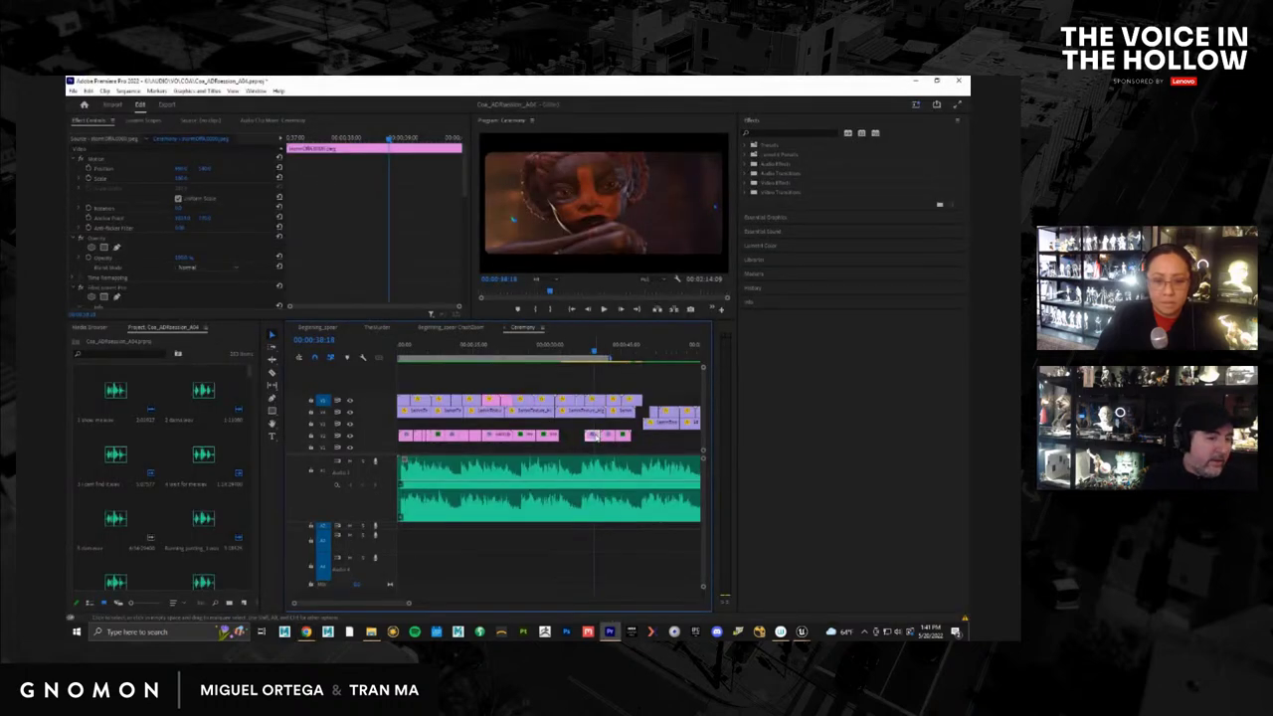
pyautogui.rightClick(595, 436)
pyautogui.click(616, 455)
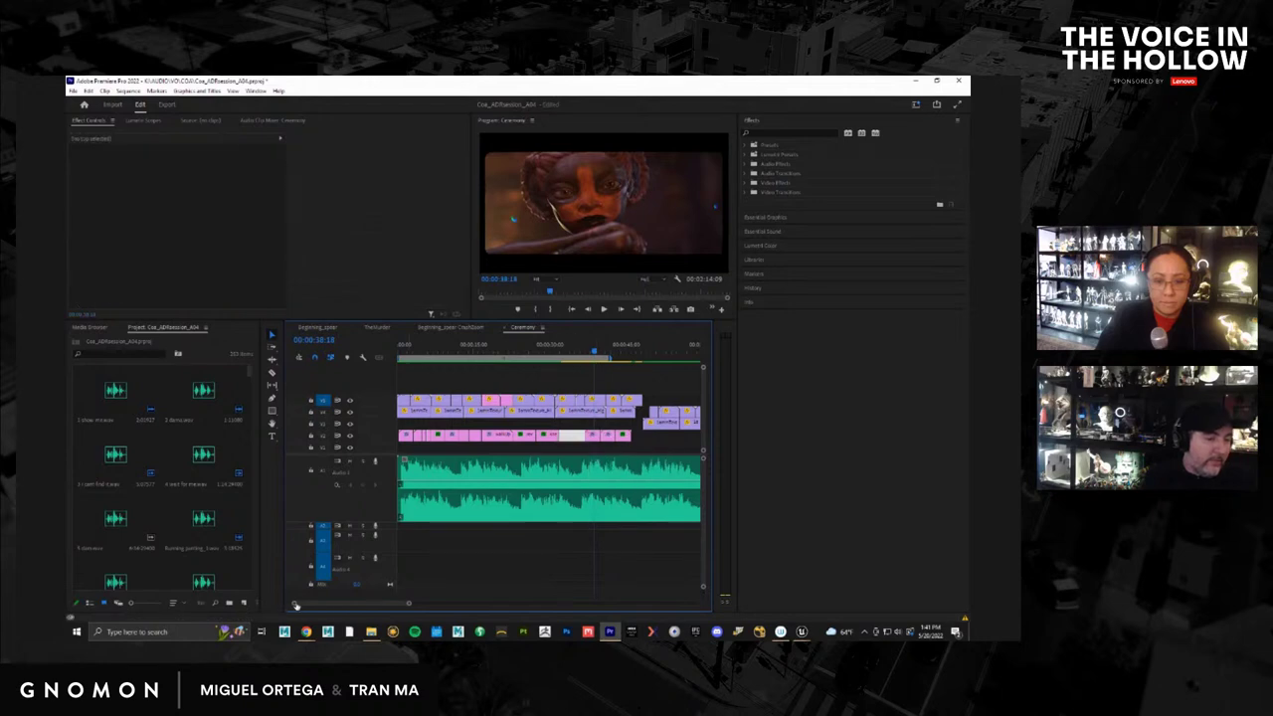
pyautogui.moveTo(296, 604); pyautogui.dragTo(305, 607)
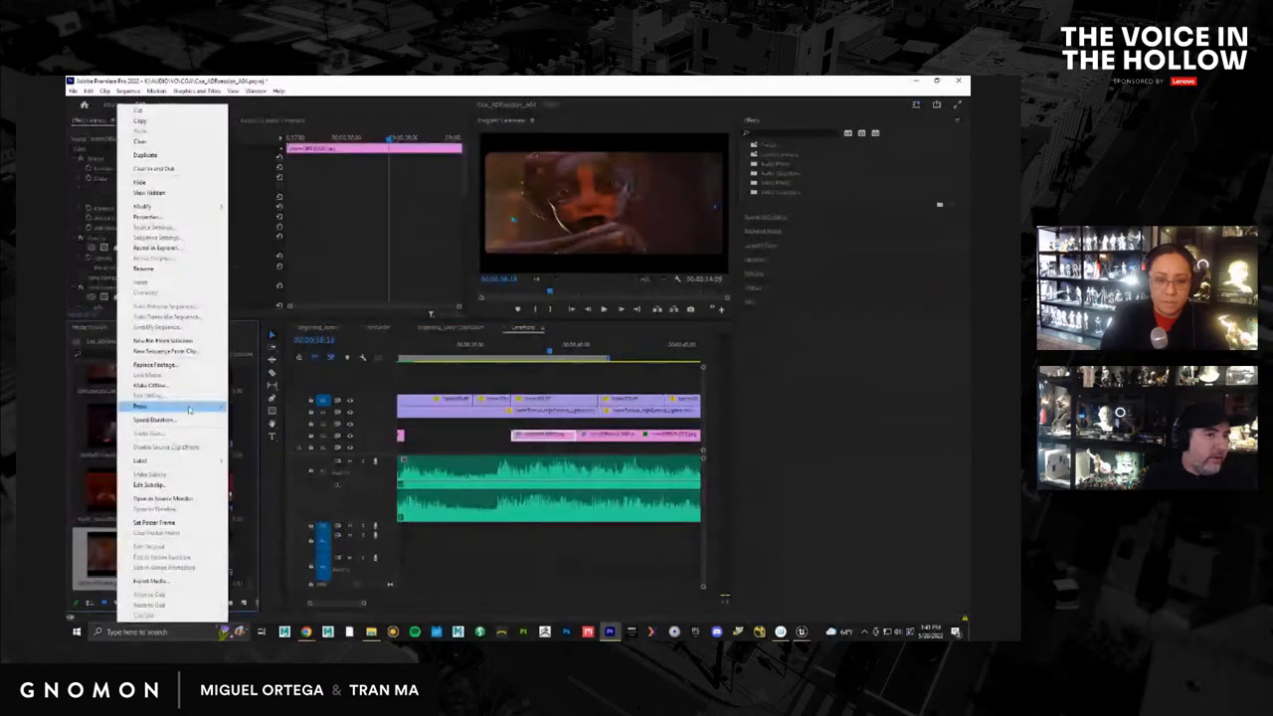
# Replace the stormOffA footage with the new image sequence from the stormOff shot's renders/temp3 folder
pyautogui.click(154, 364)
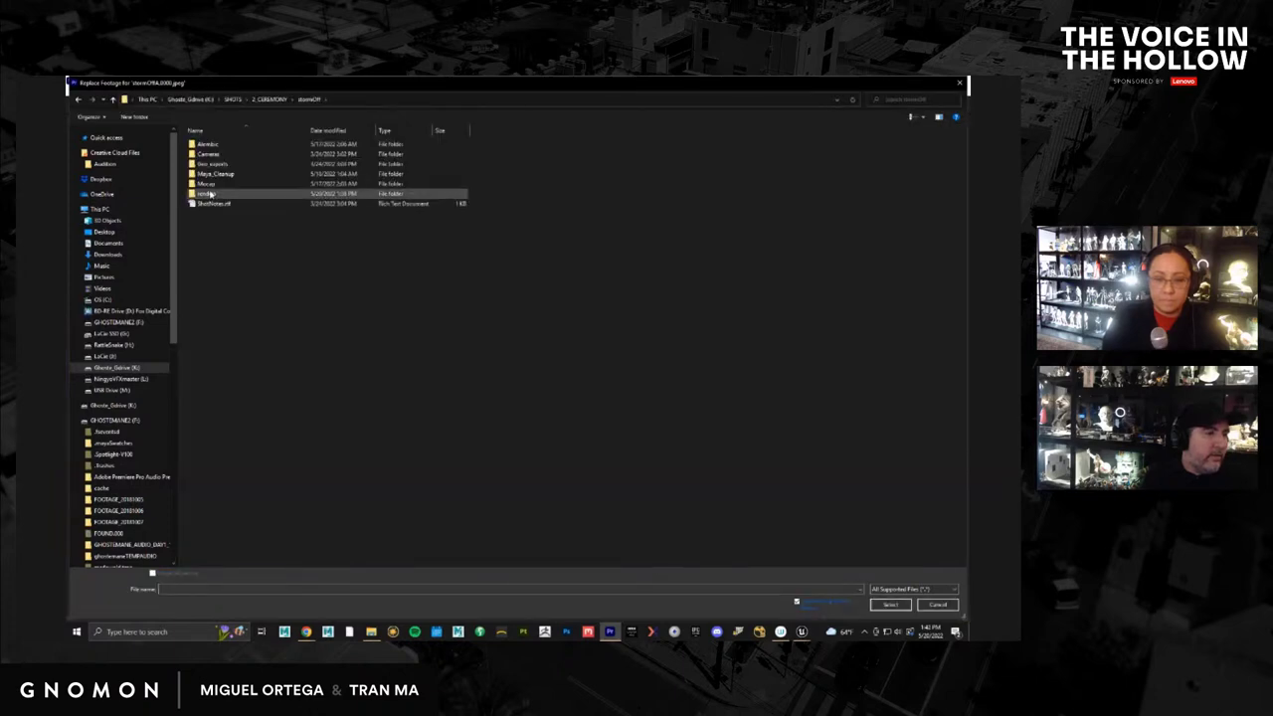
pyautogui.doubleClick(210, 194)
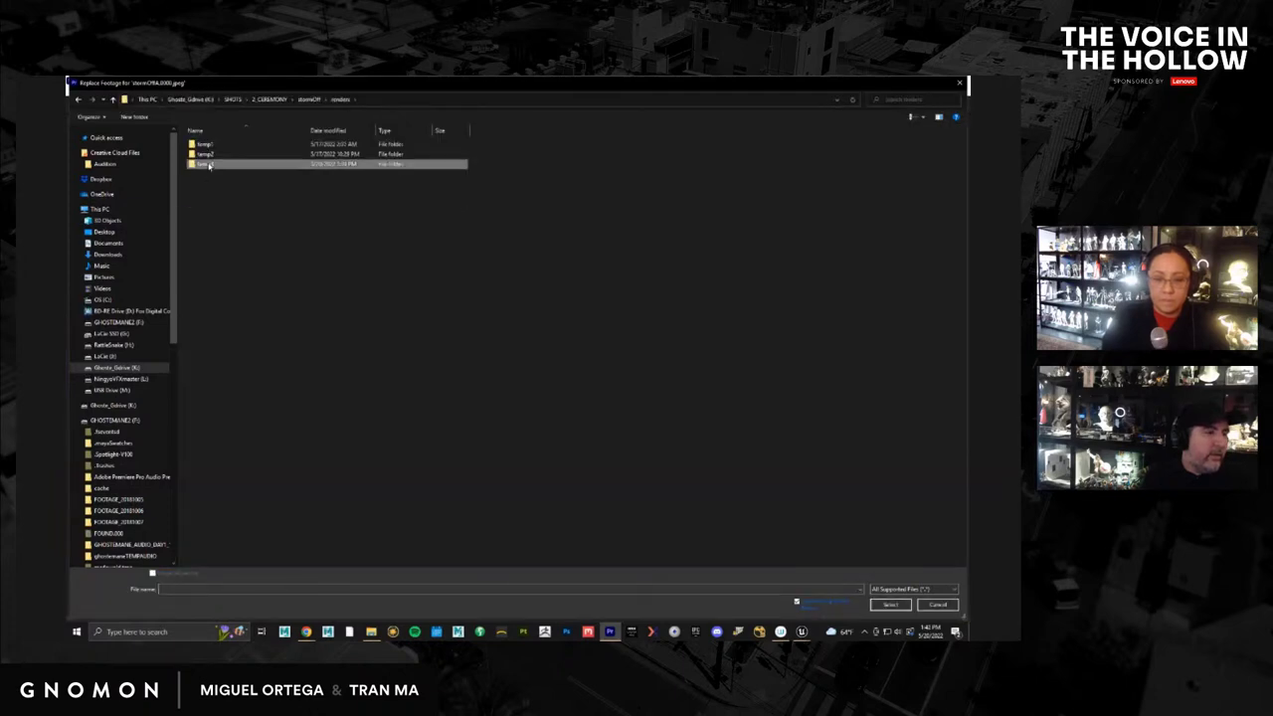
pyautogui.doubleClick(209, 164)
pyautogui.doubleClick(209, 161)
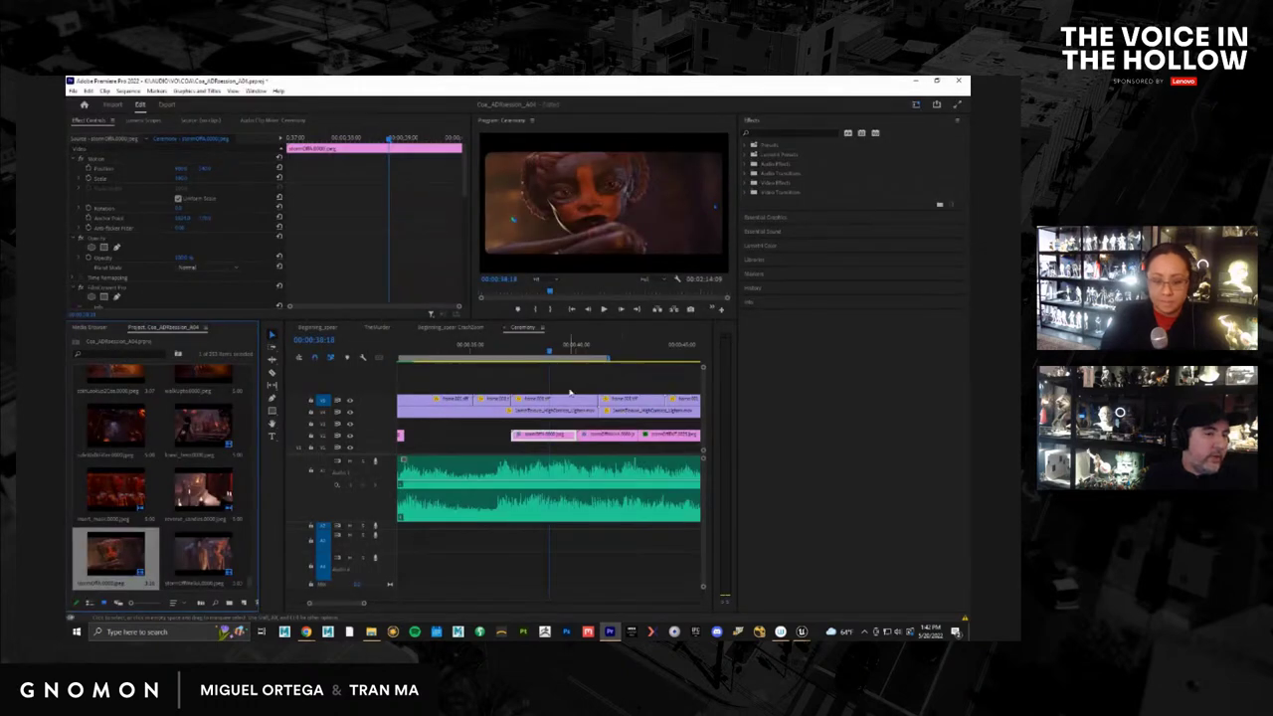
# Scrub through the replaced stormOffA shot in the Ceremony sequence and go back to the kneeling shot
pyautogui.moveTo(551, 360); pyautogui.dragTo(534, 352)
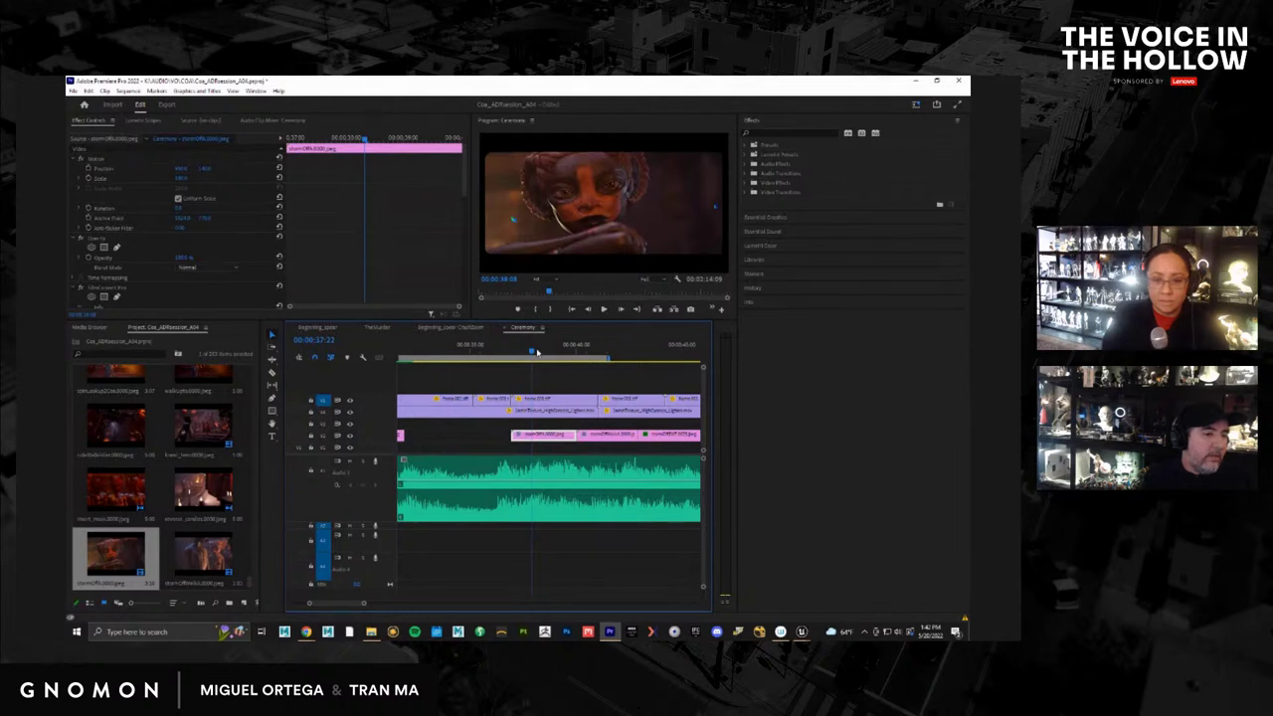
pyautogui.moveTo(537, 352)
pyautogui.mouseDown()
pyautogui.moveTo(558, 353)
pyautogui.moveTo(523, 354)
pyautogui.moveTo(580, 359)
pyautogui.moveTo(559, 358)
pyautogui.mouseUp()
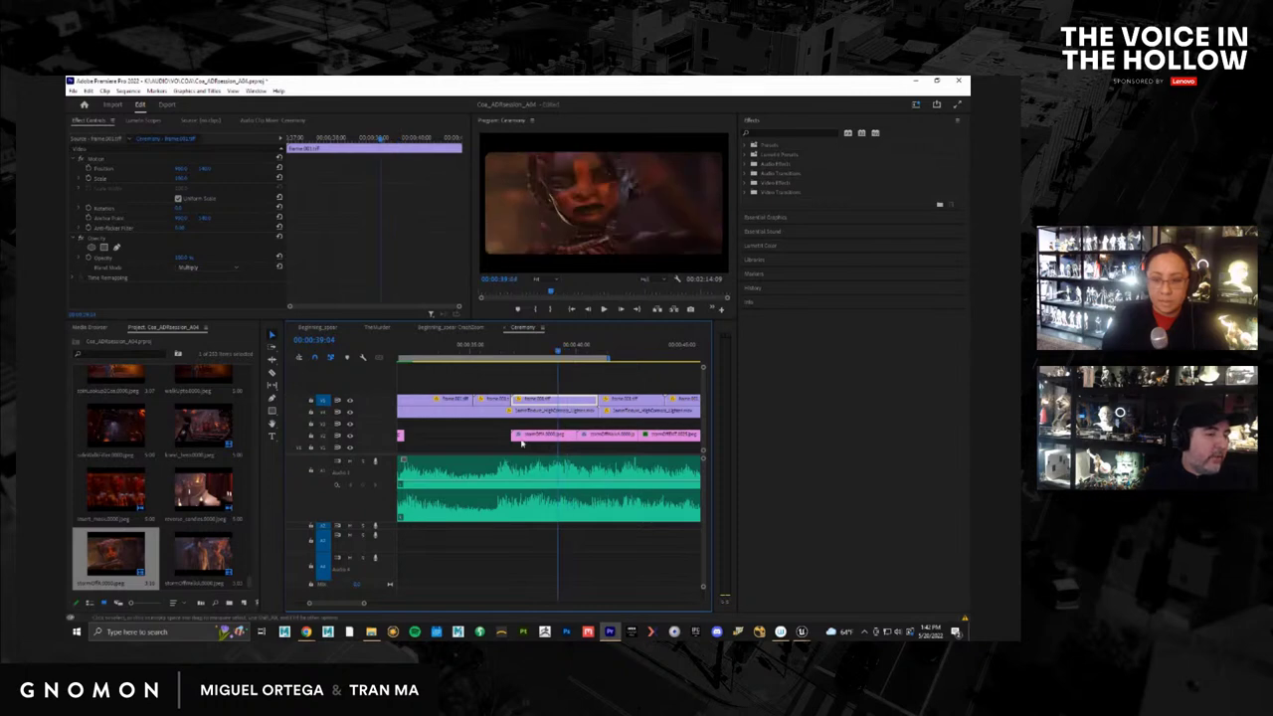
pyautogui.click(575, 359)
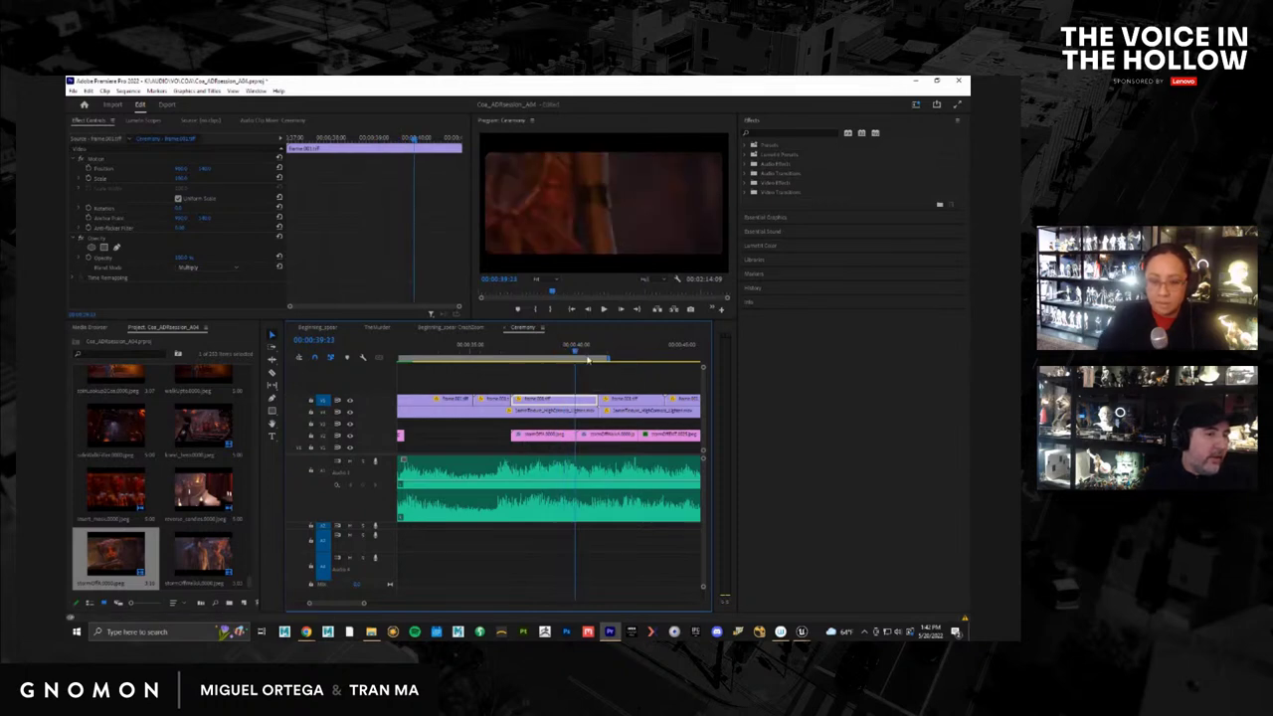
pyautogui.moveTo(587, 360)
pyautogui.mouseDown()
pyautogui.moveTo(671, 366)
pyautogui.moveTo(281, 386)
pyautogui.moveTo(577, 382)
pyautogui.mouseUp()
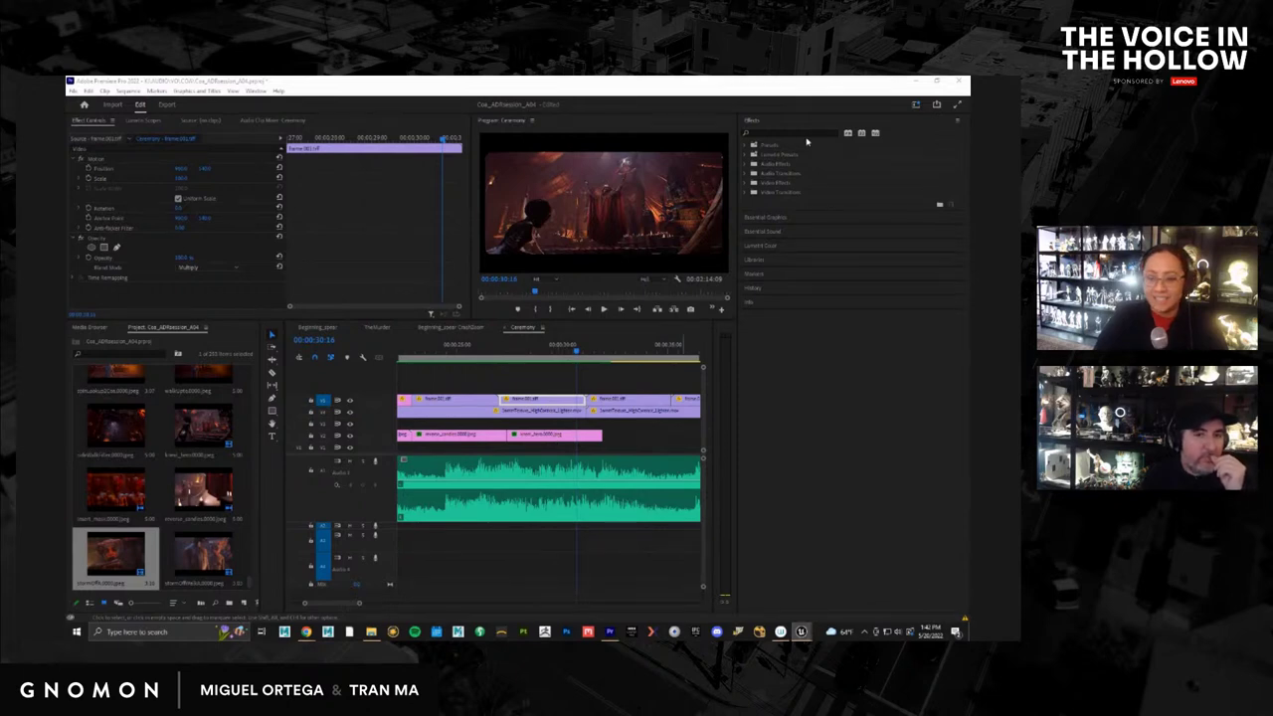
# Check the kneel_hero render preview in Unreal Editor and return to Premiere Pro
pyautogui.click(915, 84)
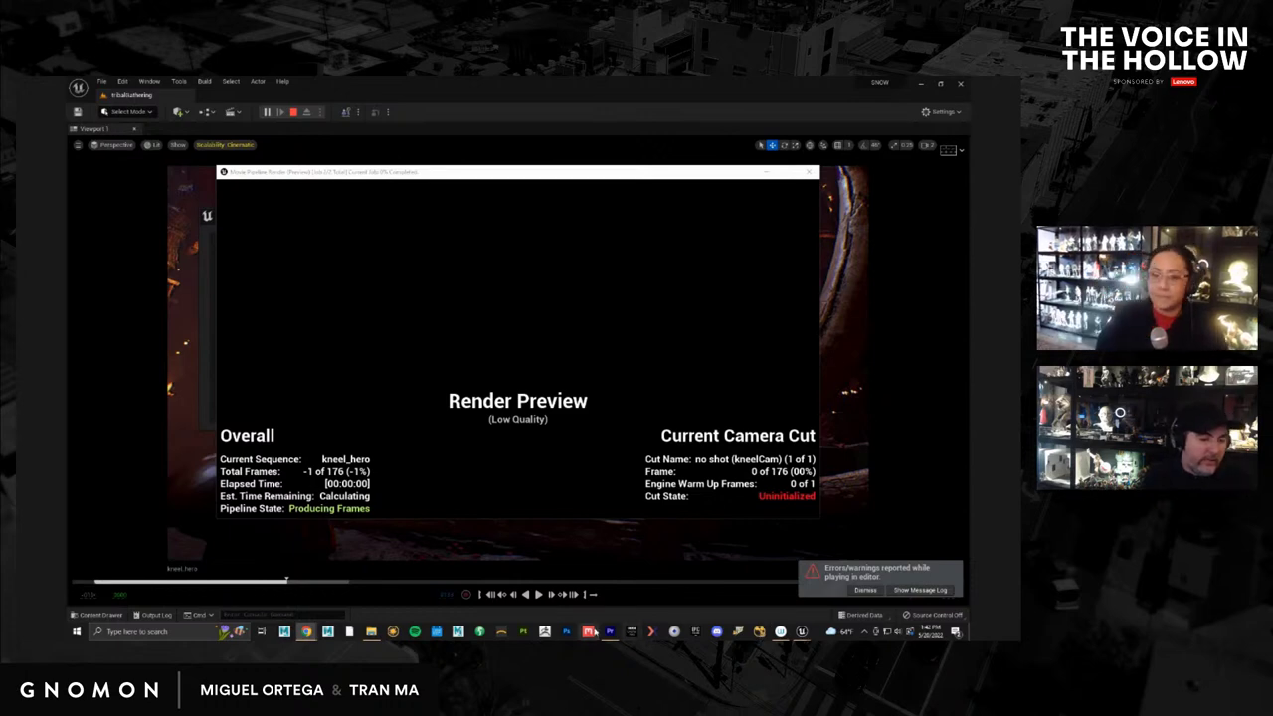
pyautogui.moveTo(610, 631)
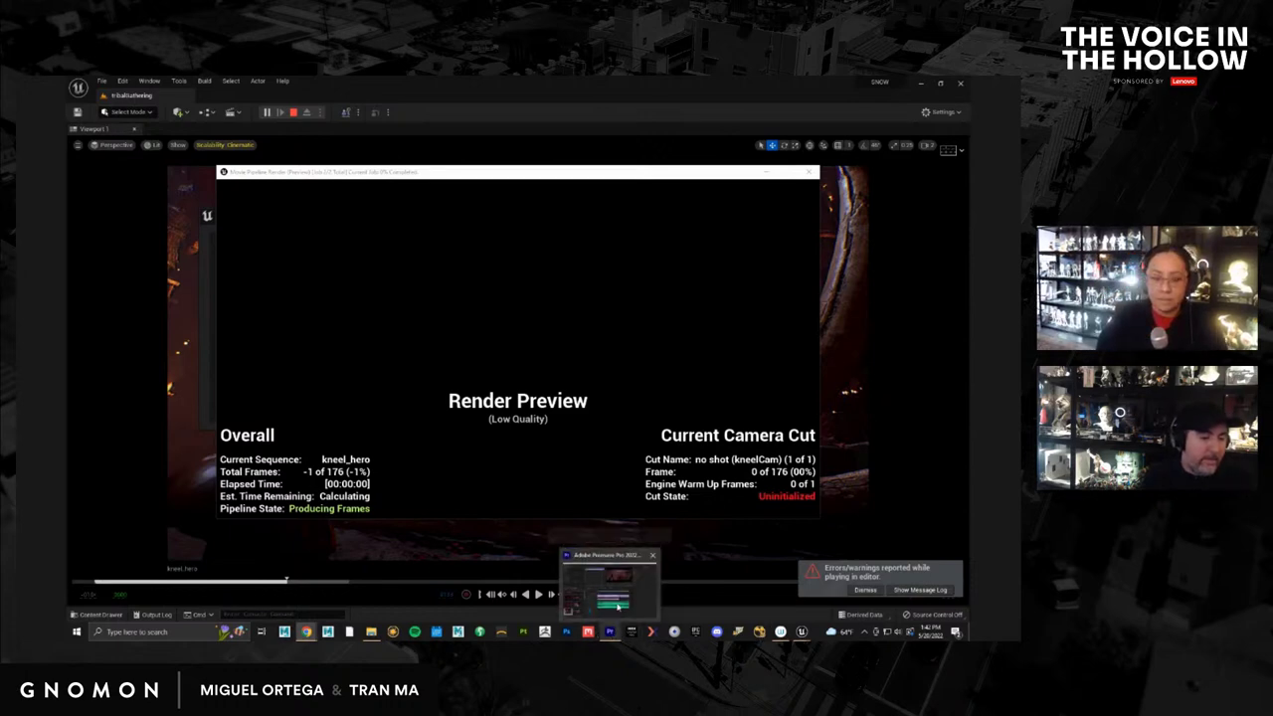
pyautogui.click(618, 604)
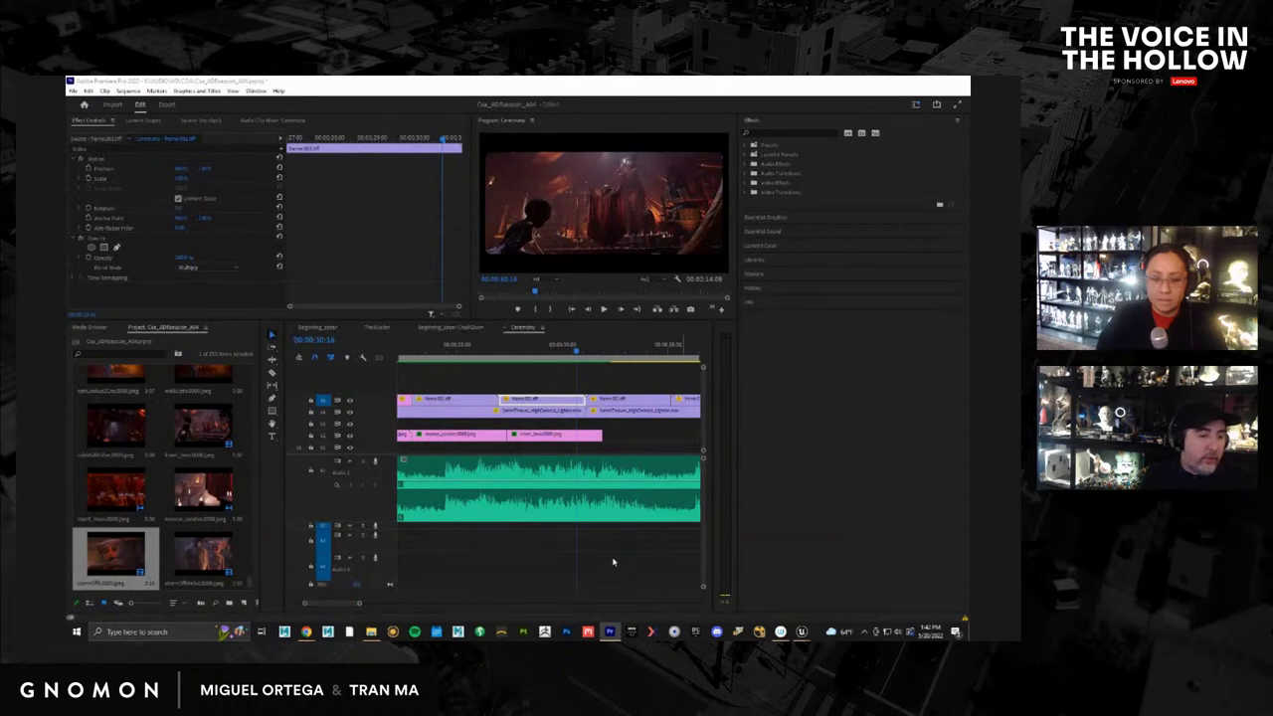
# Play the Ceremony sequence full screen from near its start, and return the playhead to the beginning of the stormOffA shot
pyautogui.moveTo(360, 603); pyautogui.dragTo(422, 603)
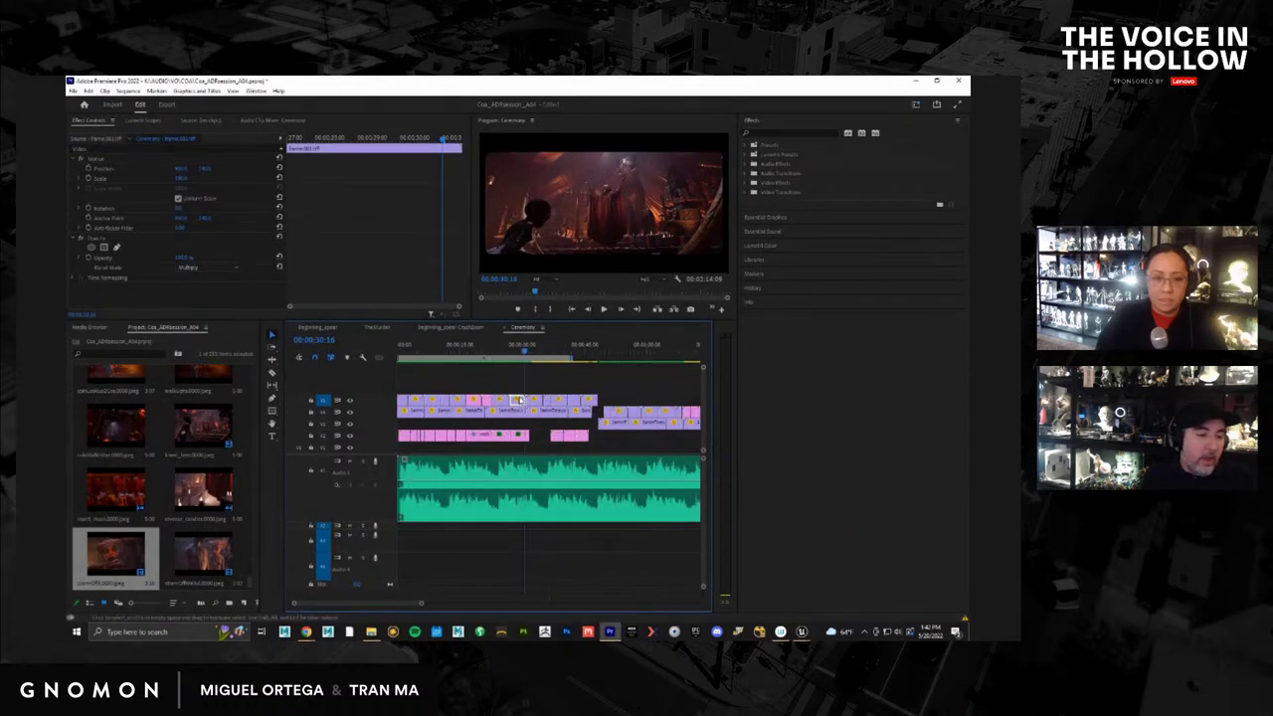
pyautogui.moveTo(522, 360)
pyautogui.mouseDown()
pyautogui.moveTo(484, 366)
pyautogui.moveTo(521, 366)
pyautogui.mouseUp()
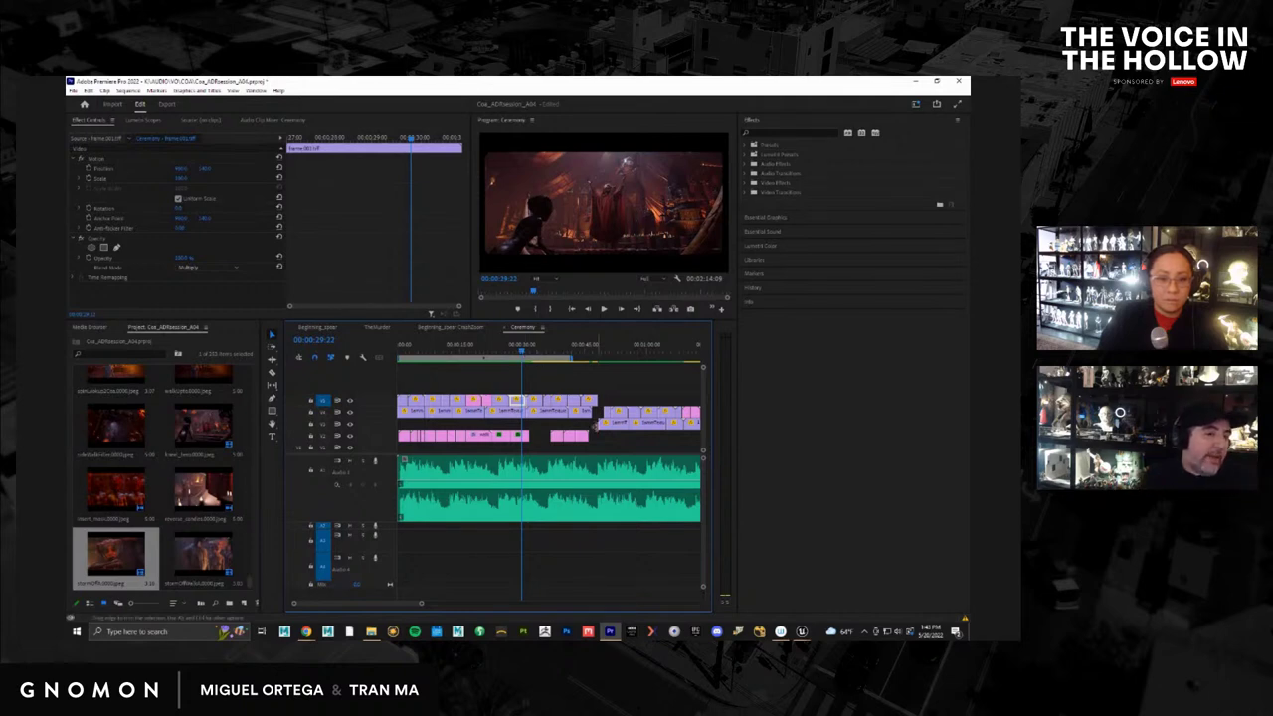
pyautogui.click(422, 354)
pyautogui.moveTo(421, 354); pyautogui.dragTo(473, 352)
pyautogui.hotkey('ctrl', '`')
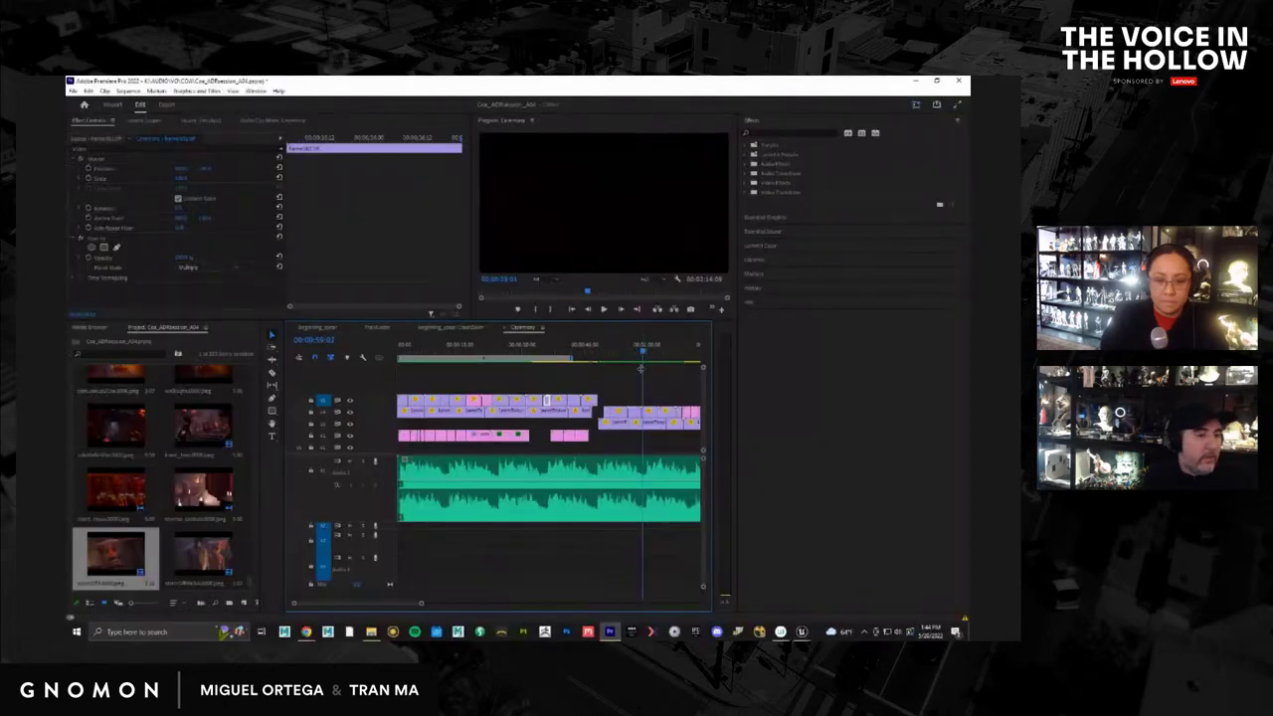
pyautogui.click(554, 344)
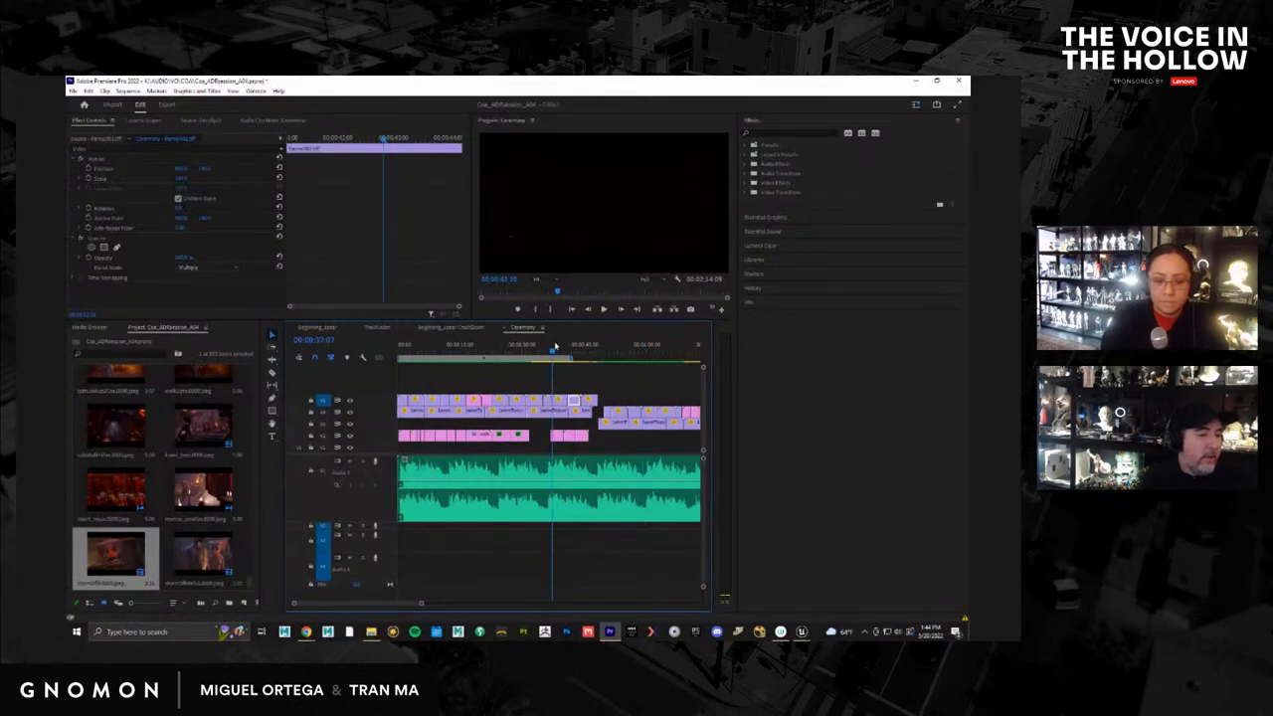
# Scrub past the stormOffA shot in the Ceremony sequence and check the kneel_hero render preview in Unreal Editor before returning to Premiere Pro
pyautogui.moveTo(553, 344); pyautogui.dragTo(587, 353)
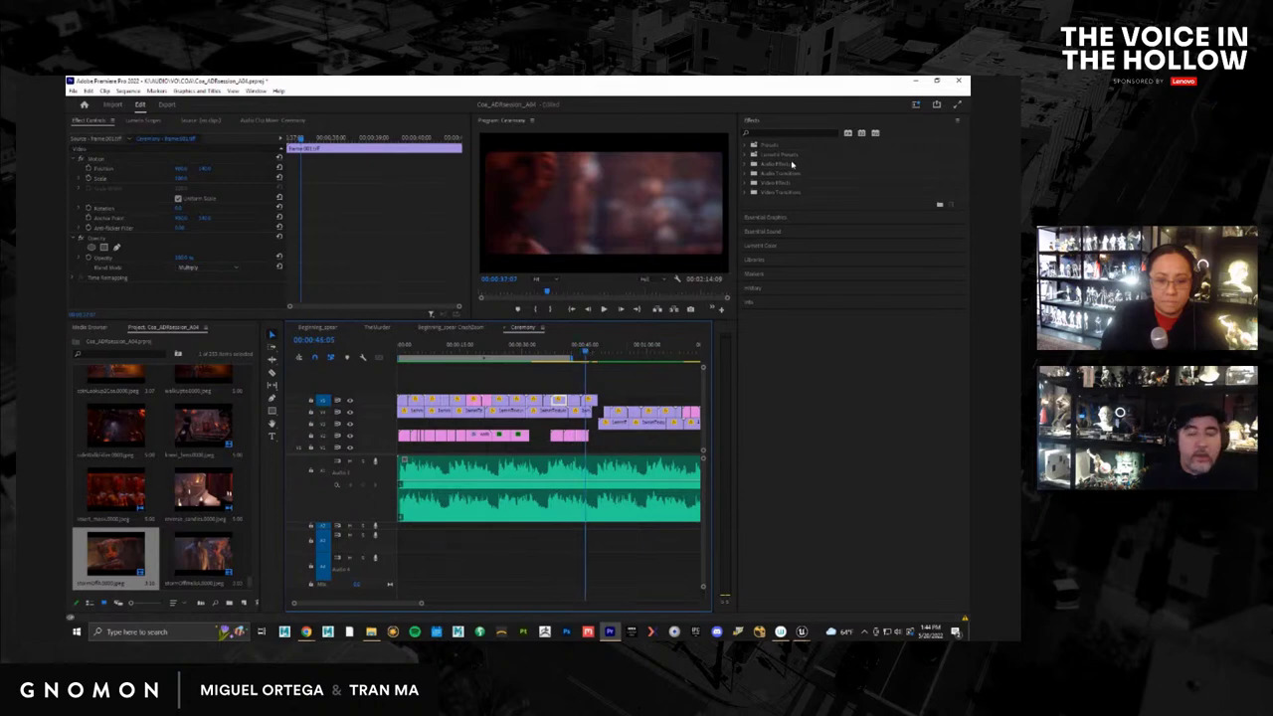
pyautogui.click(915, 80)
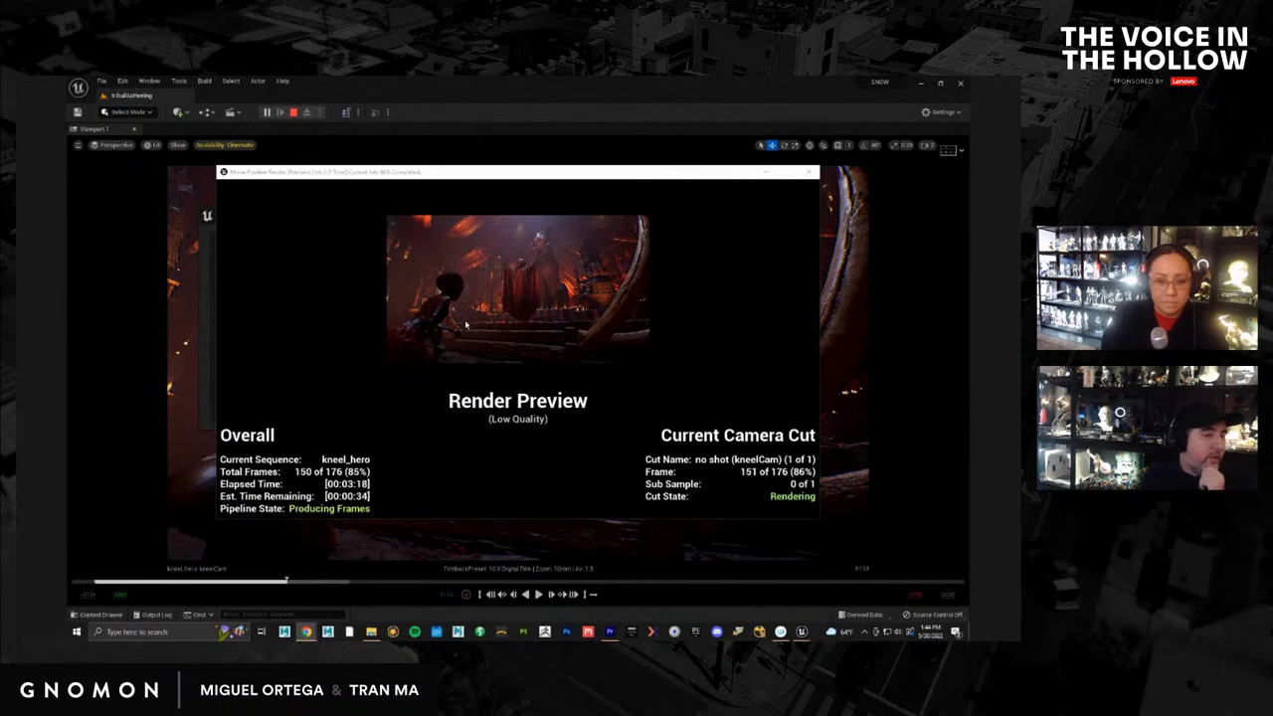
pyautogui.hotkey('alt', 'Tab')
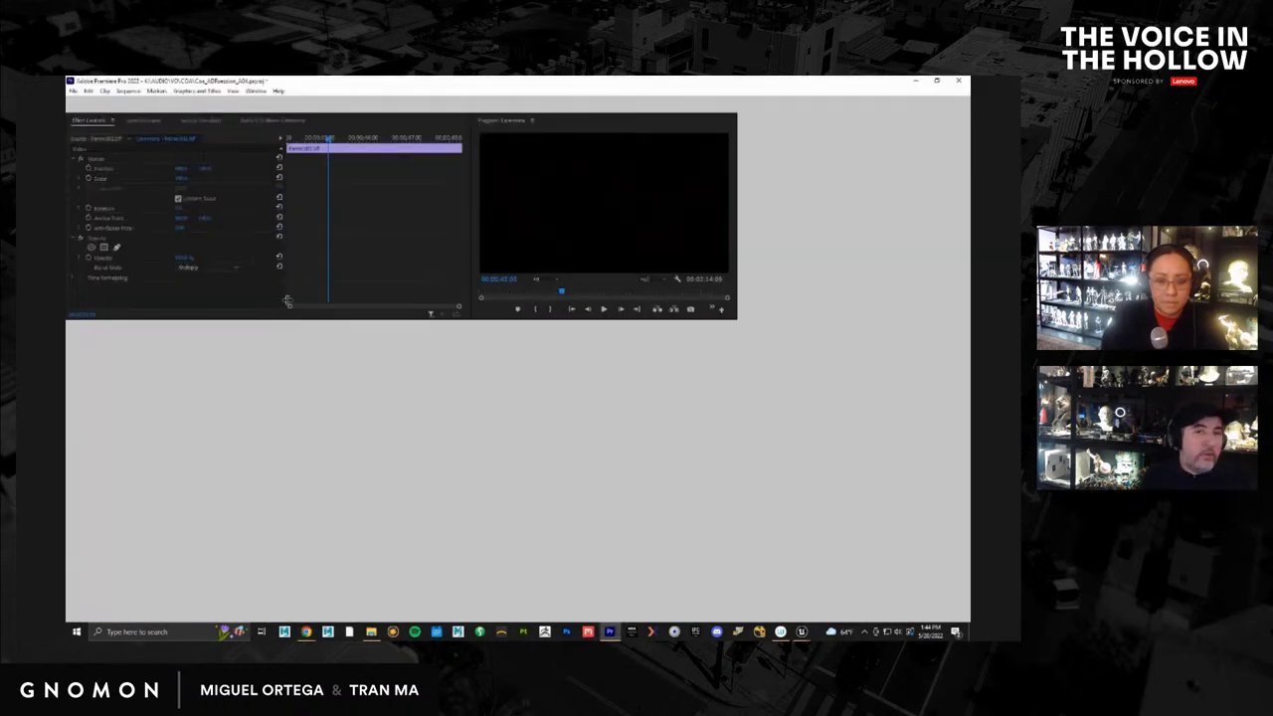
# Switch to Unreal Editor, close the Message Log and the Movie Render Queue, and minimize the editor
pyautogui.hotkey('alt', 'Tab')
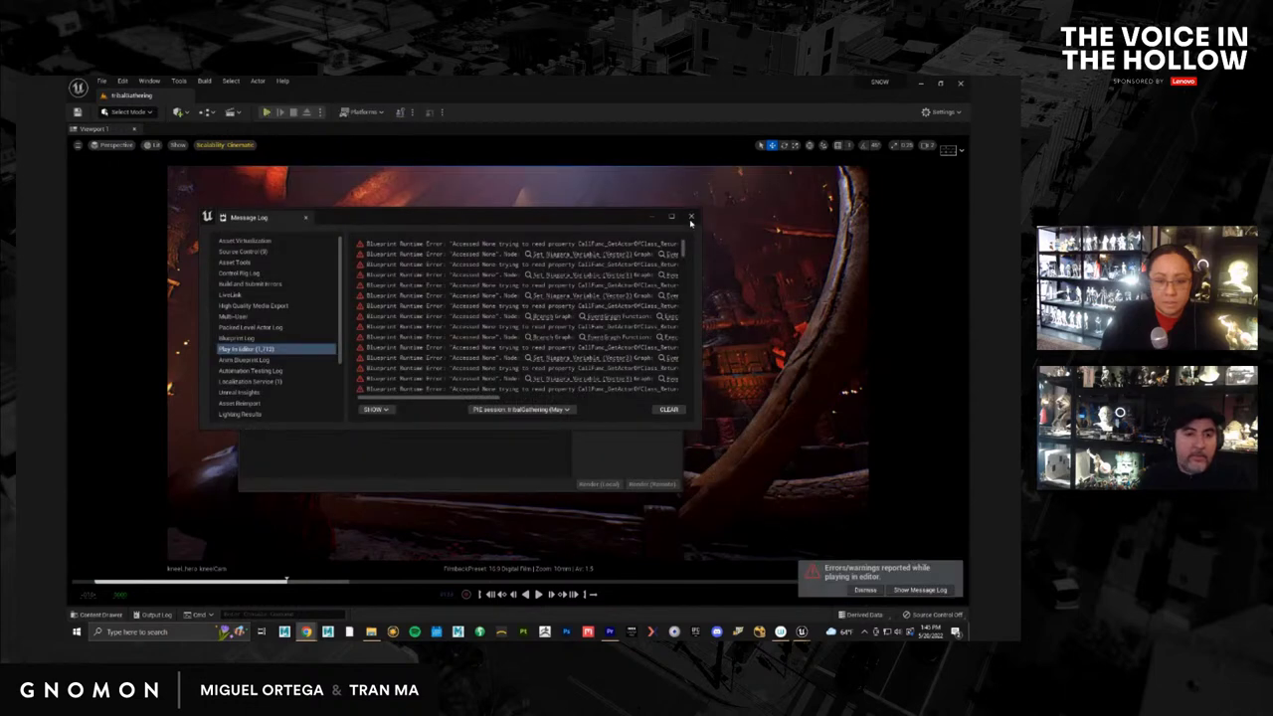
pyautogui.click(691, 217)
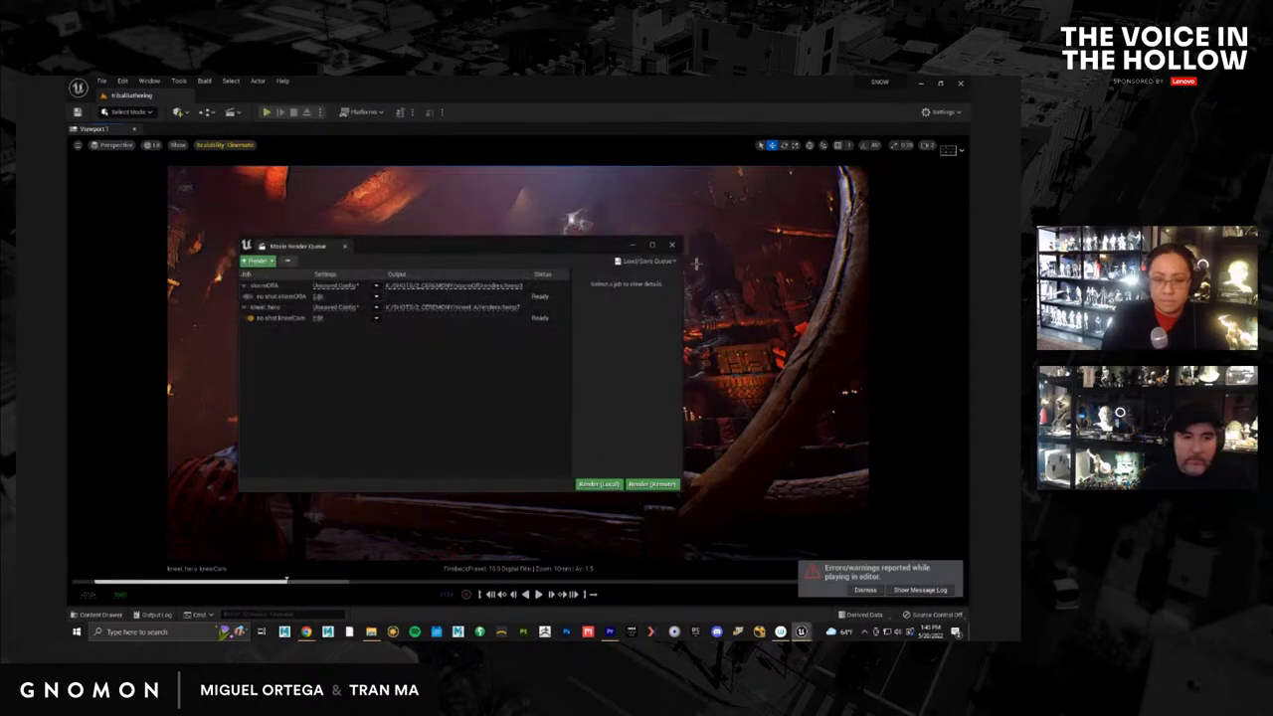
pyautogui.click(671, 244)
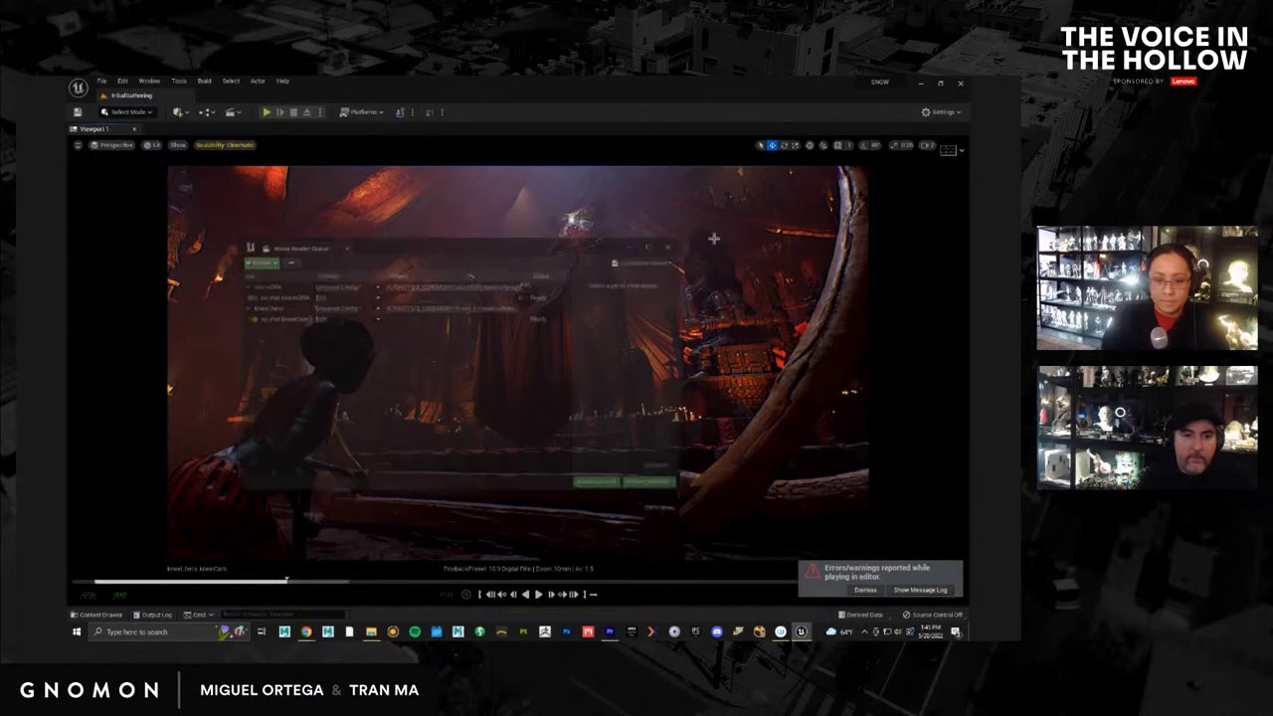
pyautogui.click(921, 85)
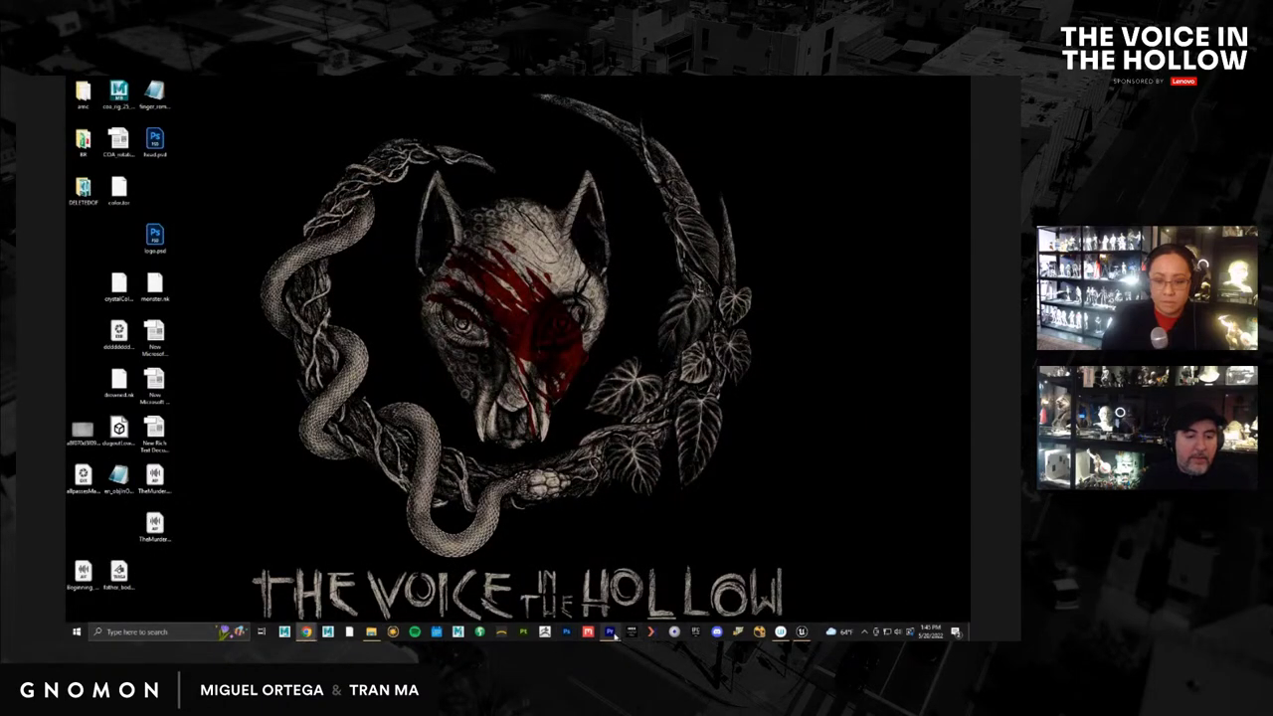
# Switch to Premiere Pro, scrub to the kneeling shot in the Ceremony sequence and reveal its clip in the project
pyautogui.click(609, 632)
pyautogui.click(501, 358)
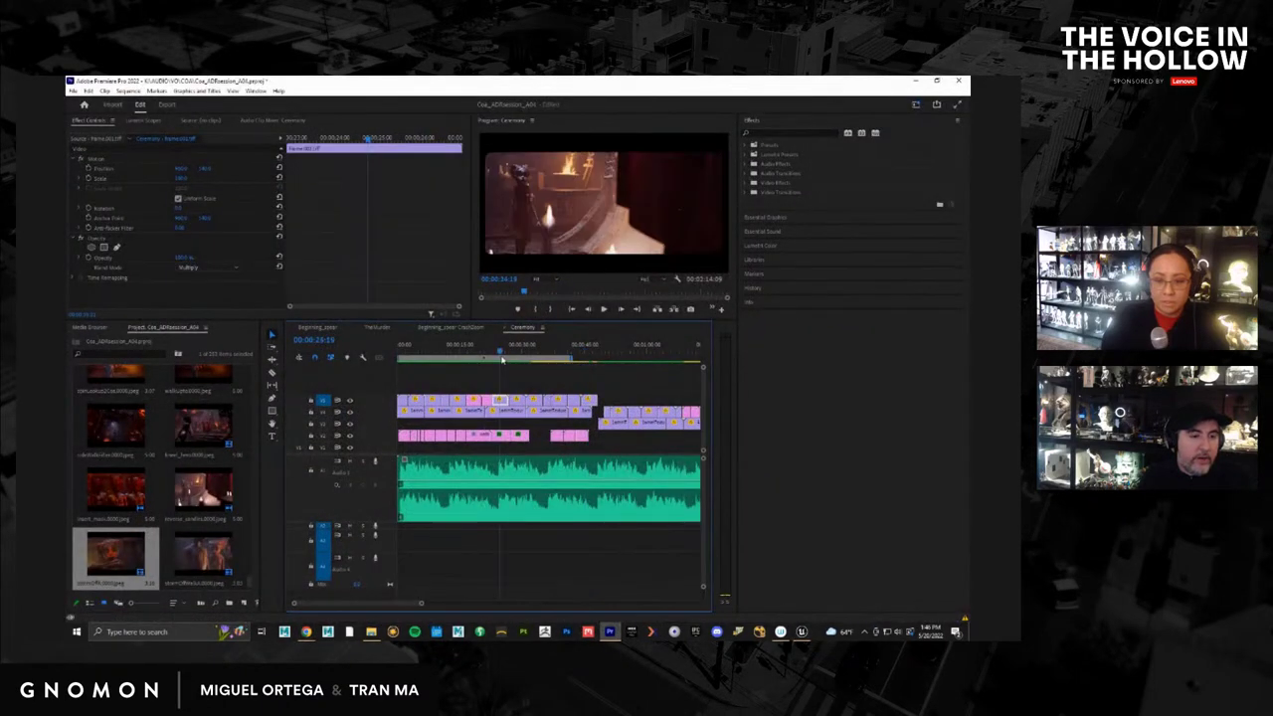
pyautogui.moveTo(502, 360); pyautogui.dragTo(516, 359)
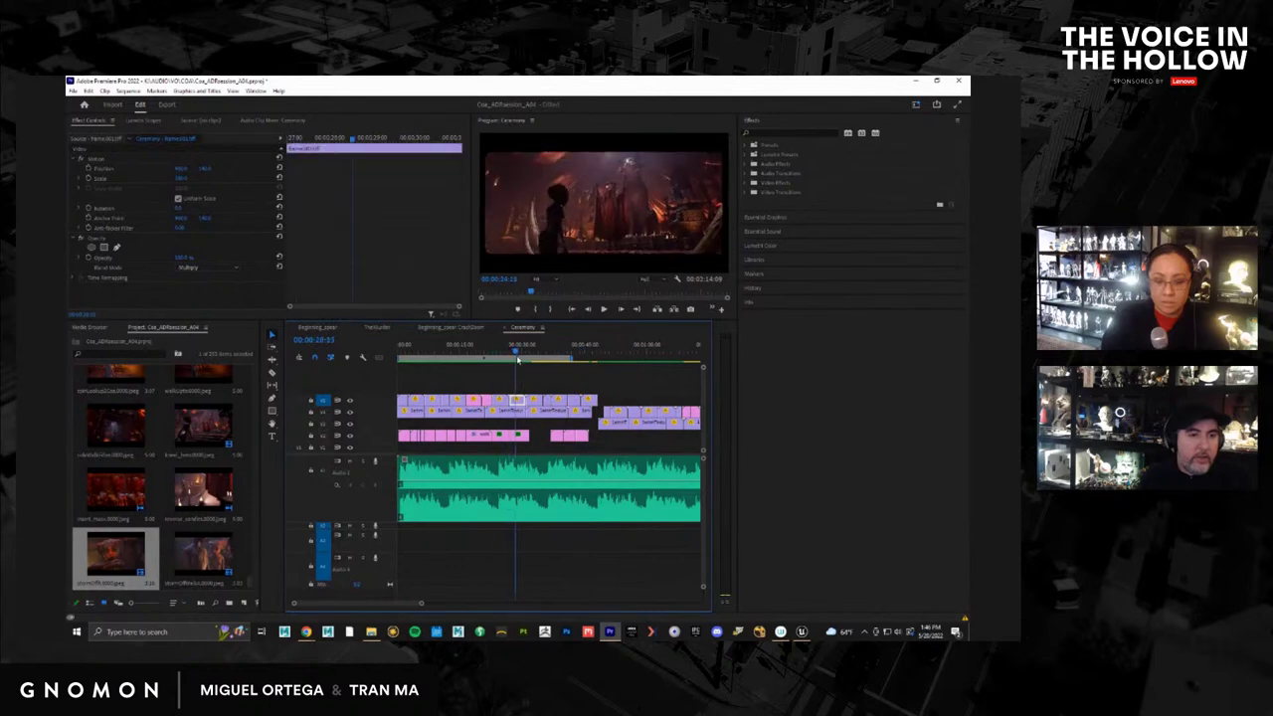
pyautogui.rightClick(521, 441)
pyautogui.click(572, 577)
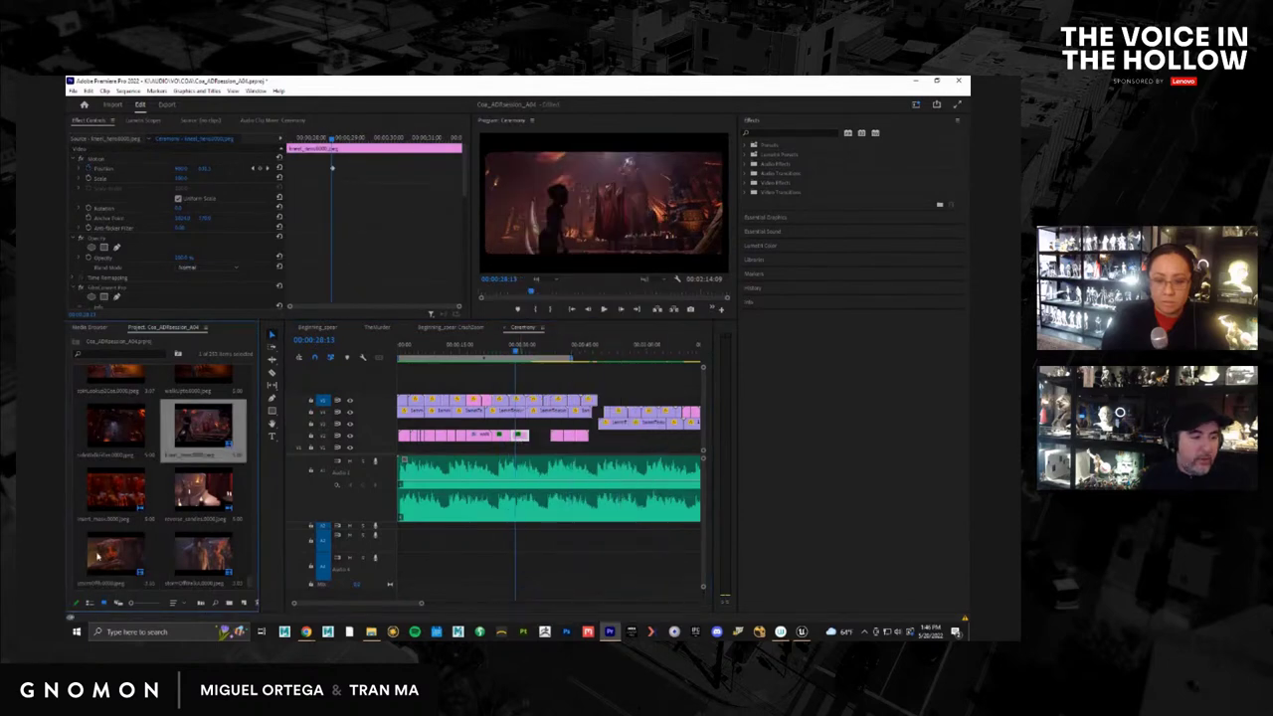
# Replace the kneel_hero footage with the image sequence starting at kneel_hero.0000.jpeg in the Kneel_A shot's renders/temp7 folder
pyautogui.rightClick(198, 436)
pyautogui.click(272, 370)
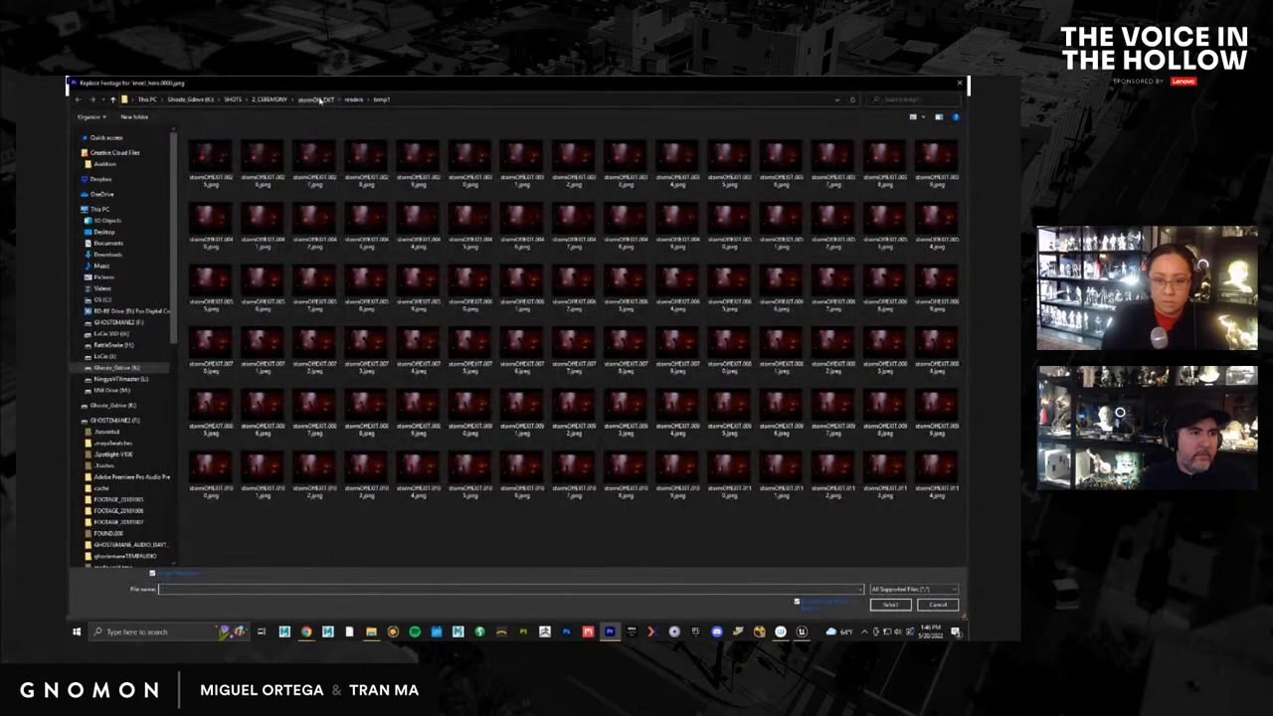
pyautogui.click(316, 99)
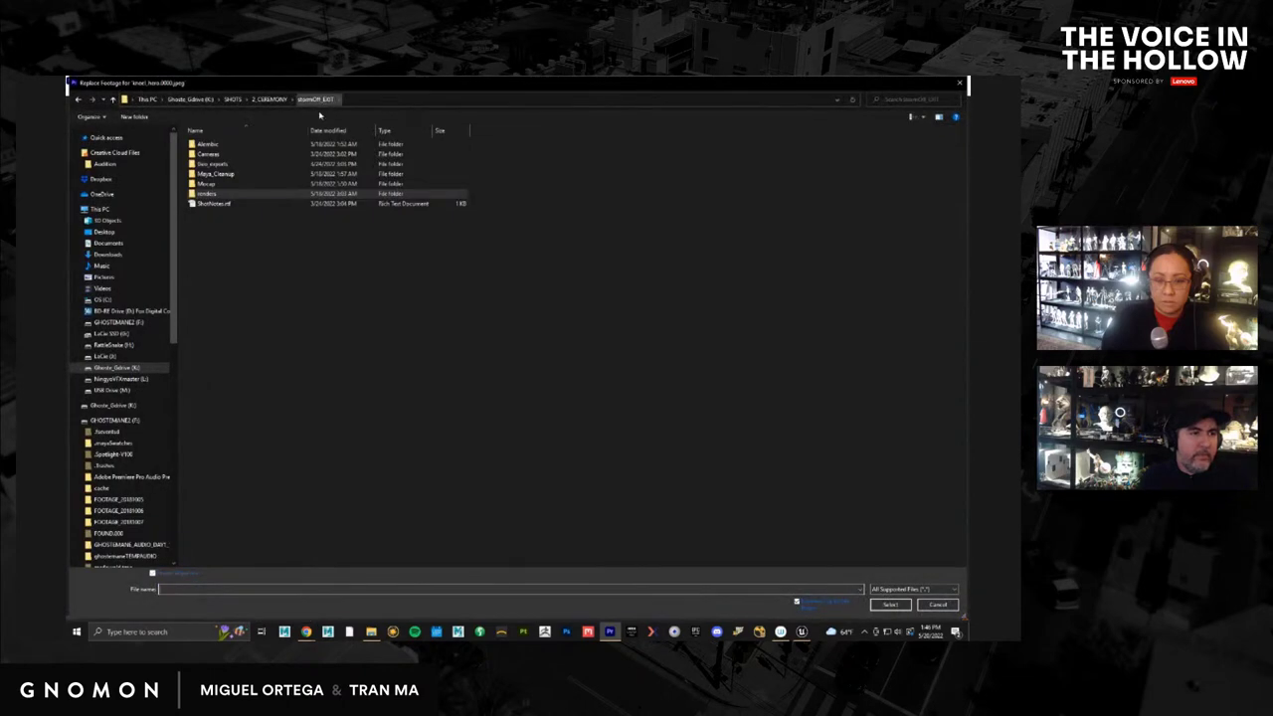
pyautogui.click(269, 99)
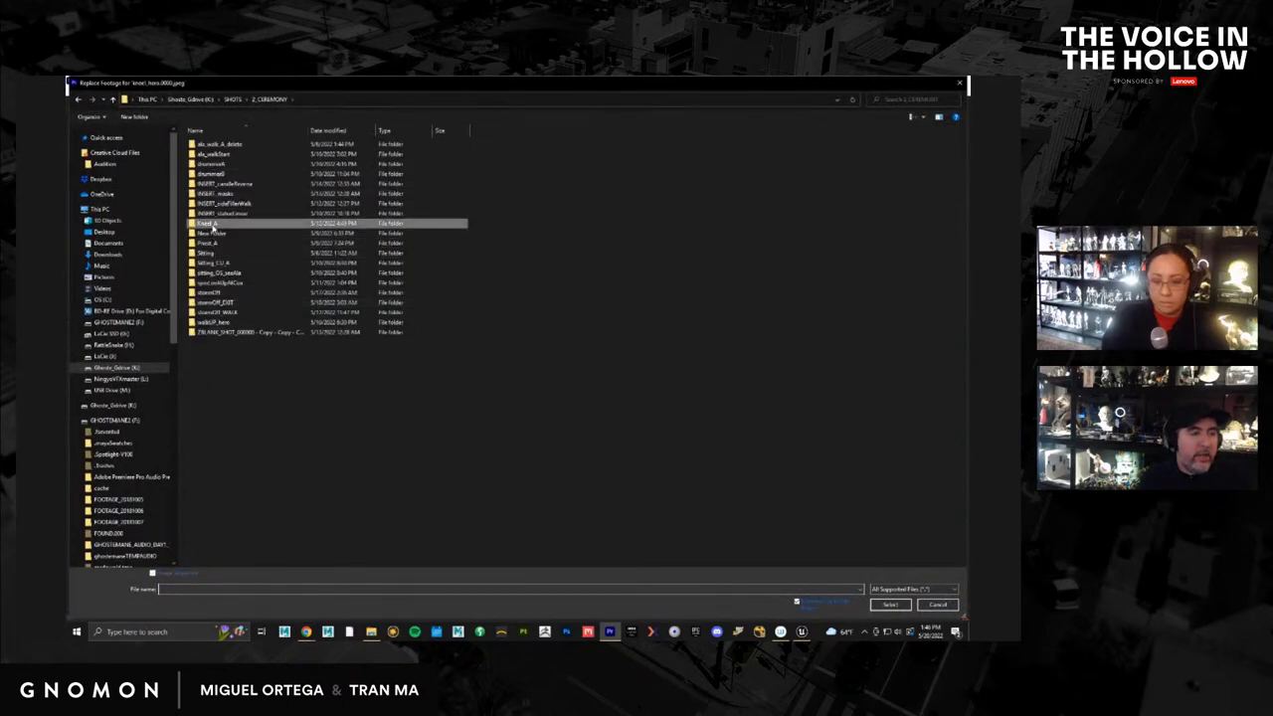
pyautogui.doubleClick(212, 227)
pyautogui.doubleClick(207, 203)
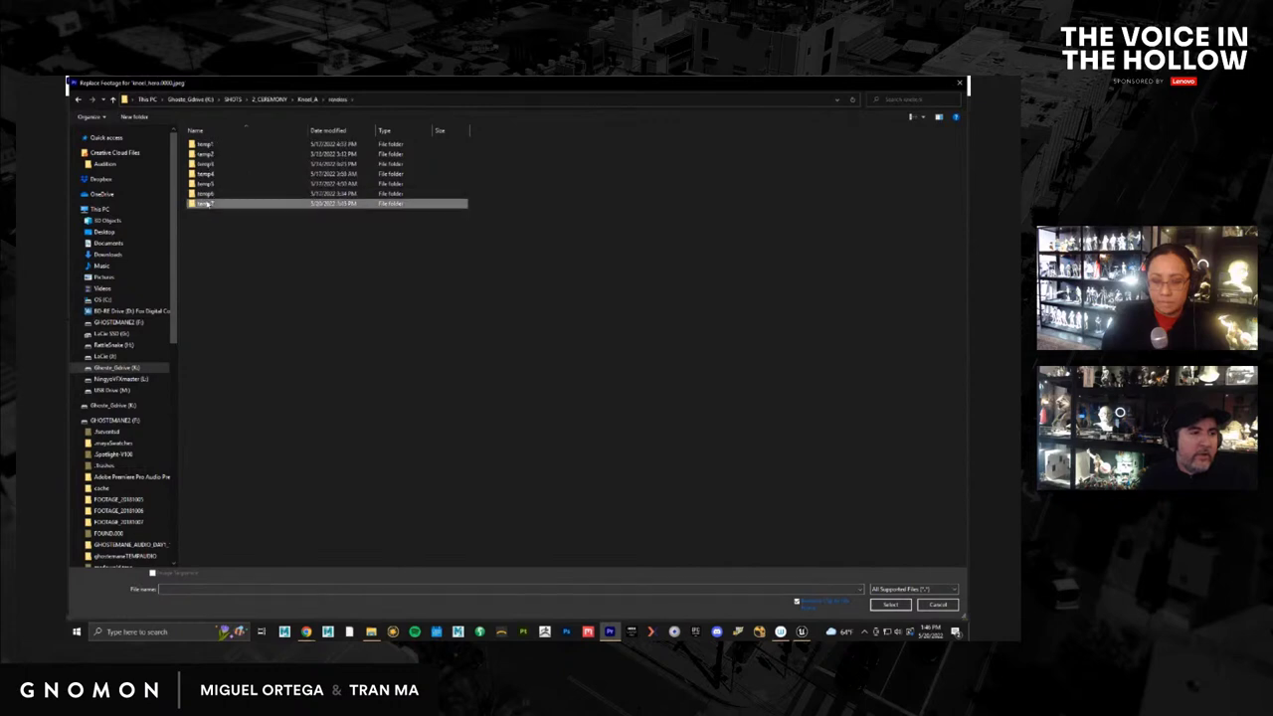
pyautogui.doubleClick(207, 203)
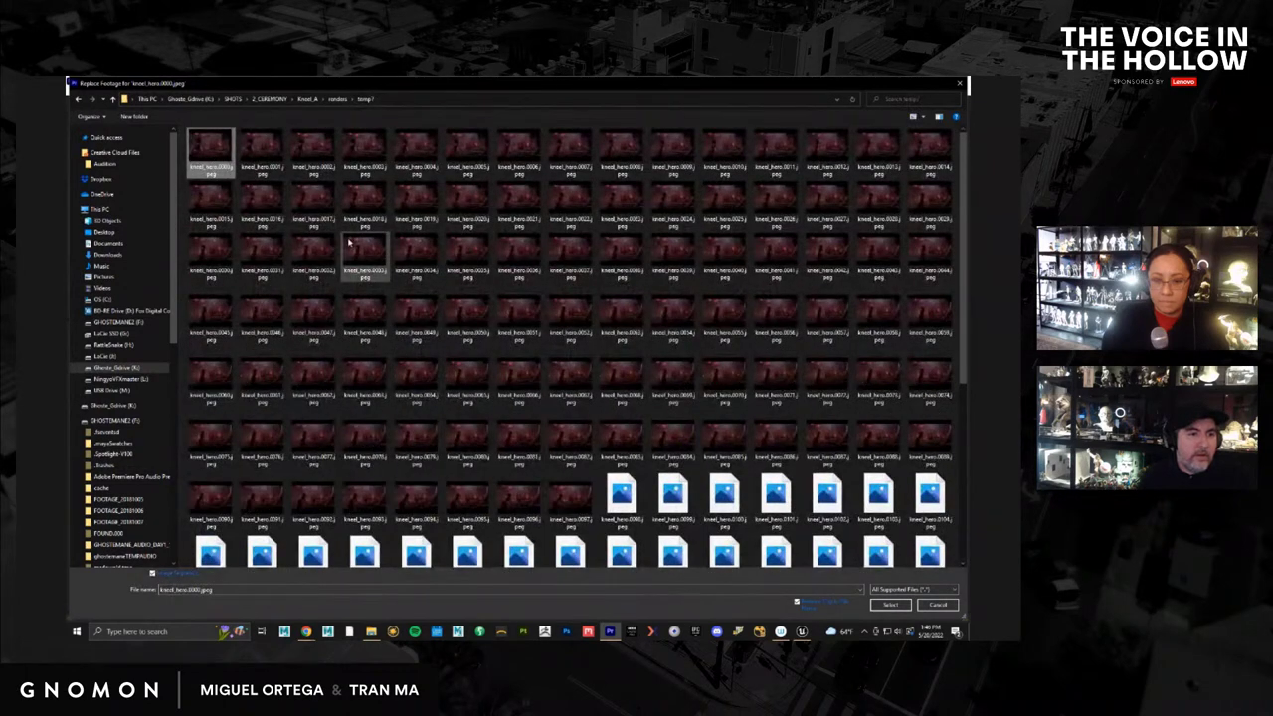
pyautogui.press('Return')
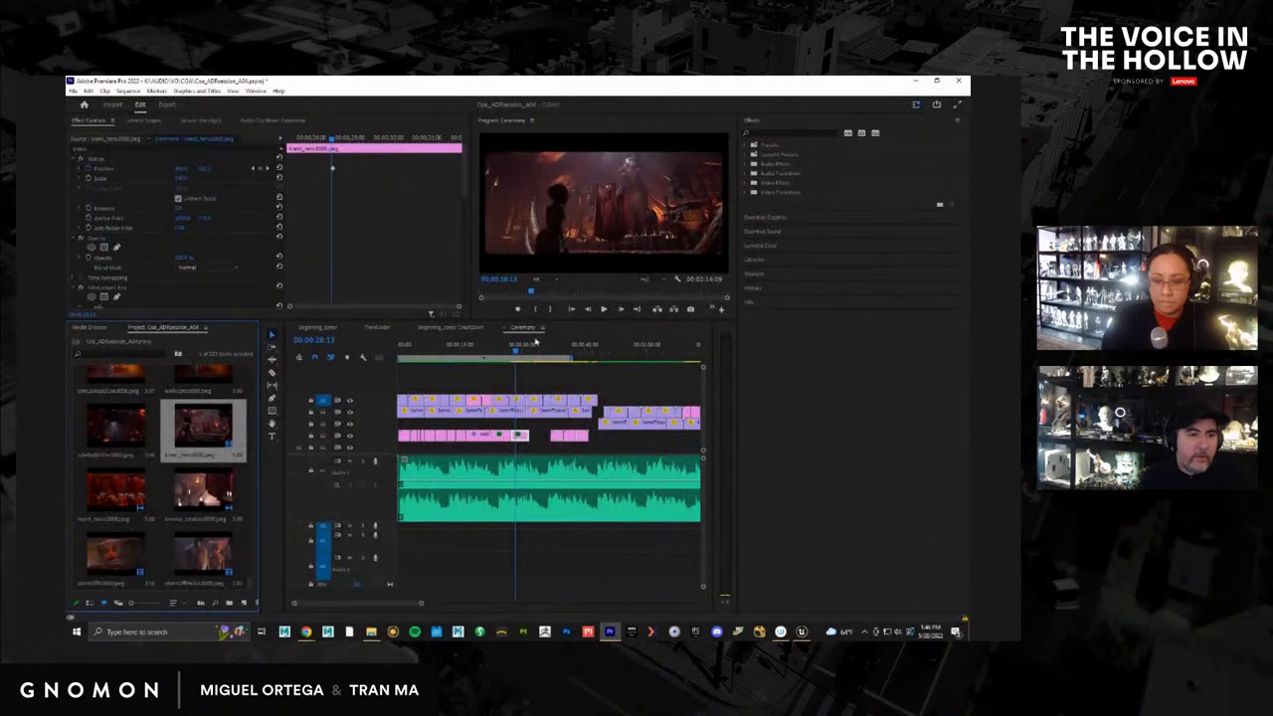
# Play the Ceremony sequence full screen from its start, and leave full screen after reviewing it
pyautogui.moveTo(511, 352); pyautogui.dragTo(396, 350)
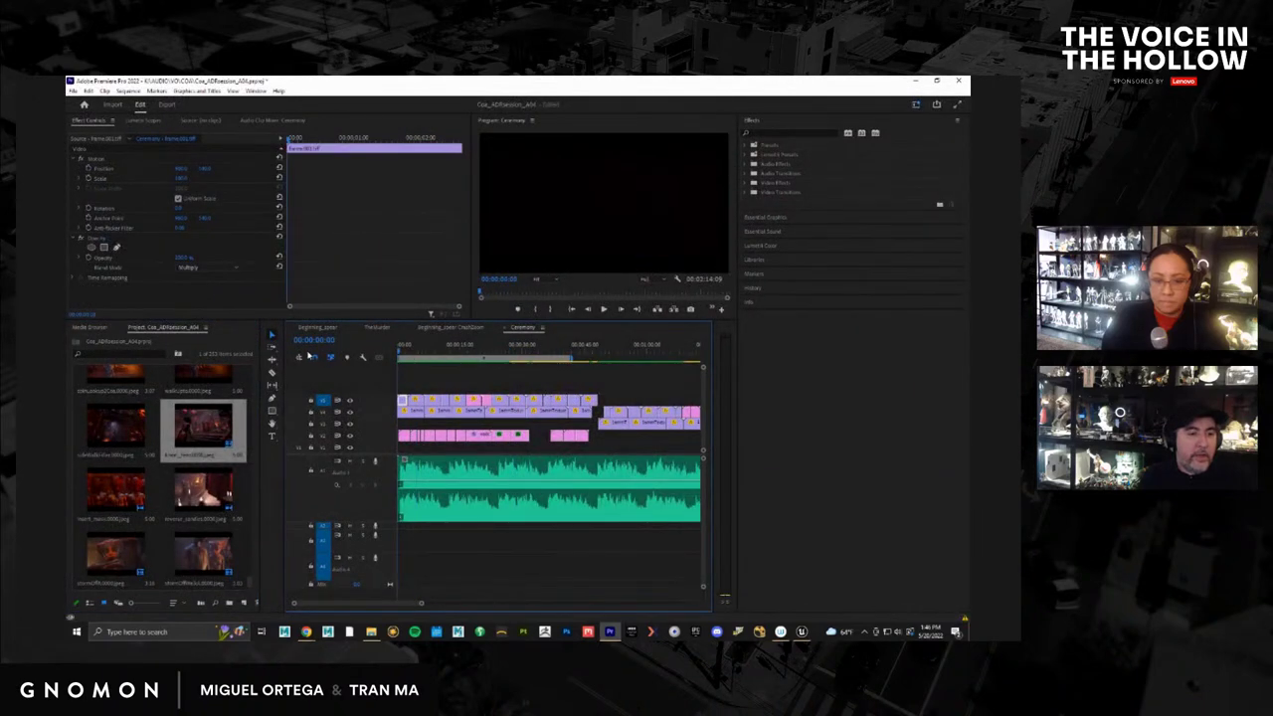
pyautogui.hotkey('ctrl', '`')
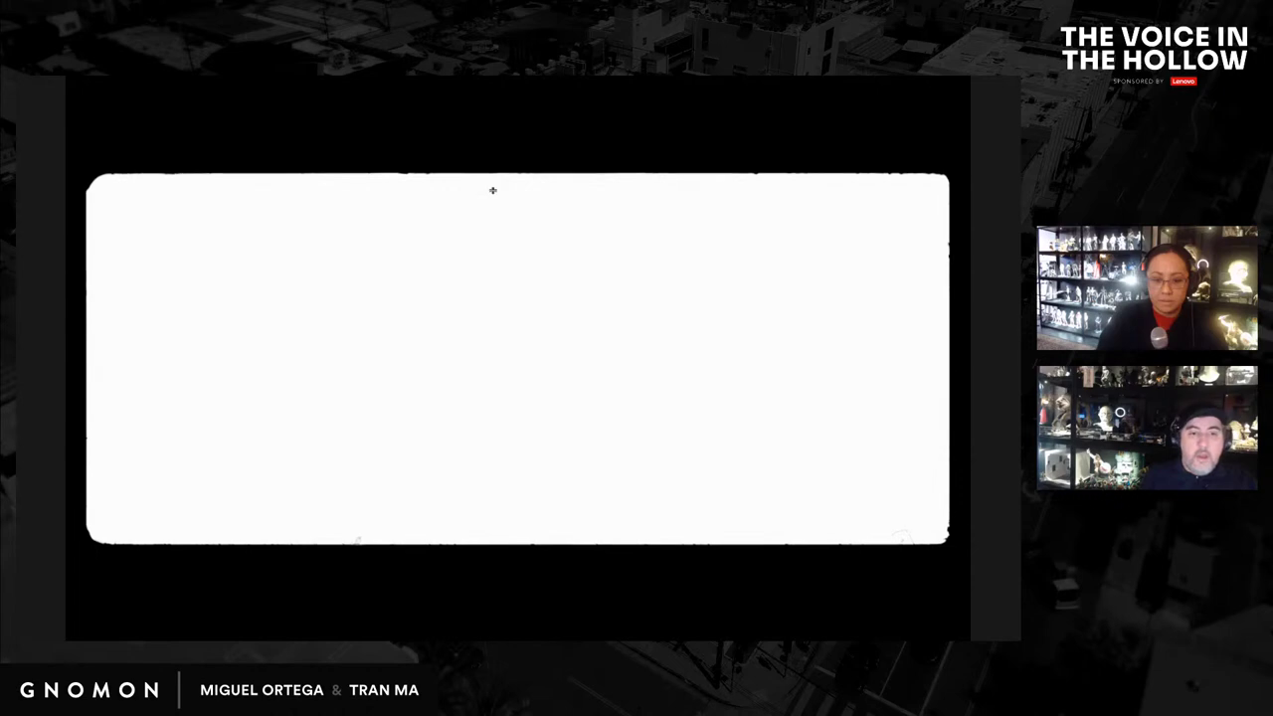
pyautogui.press('Escape')
# Save the Premiere project and view the Ceremony shot at about 00:00:45 full screen
pyautogui.click(548, 350)
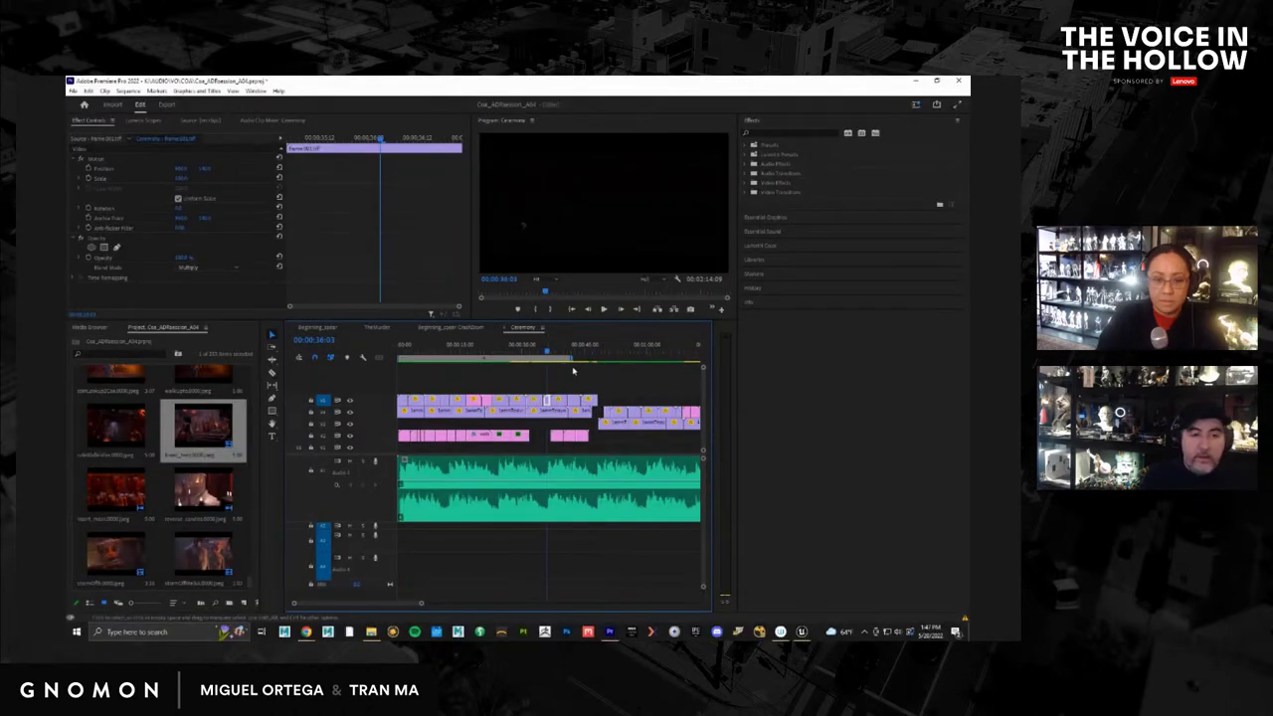
pyautogui.moveTo(546, 353); pyautogui.dragTo(585, 360)
pyautogui.hotkey('ctrl', 's')
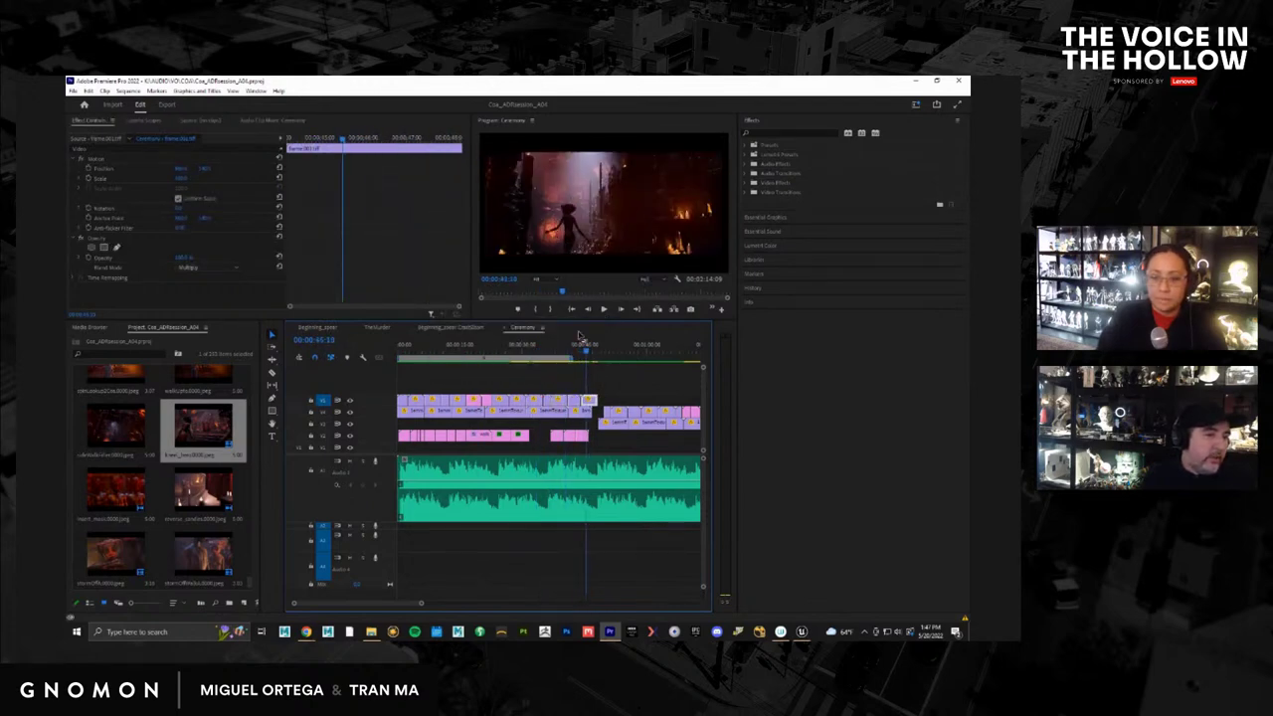
pyautogui.hotkey('ctrl', '`')
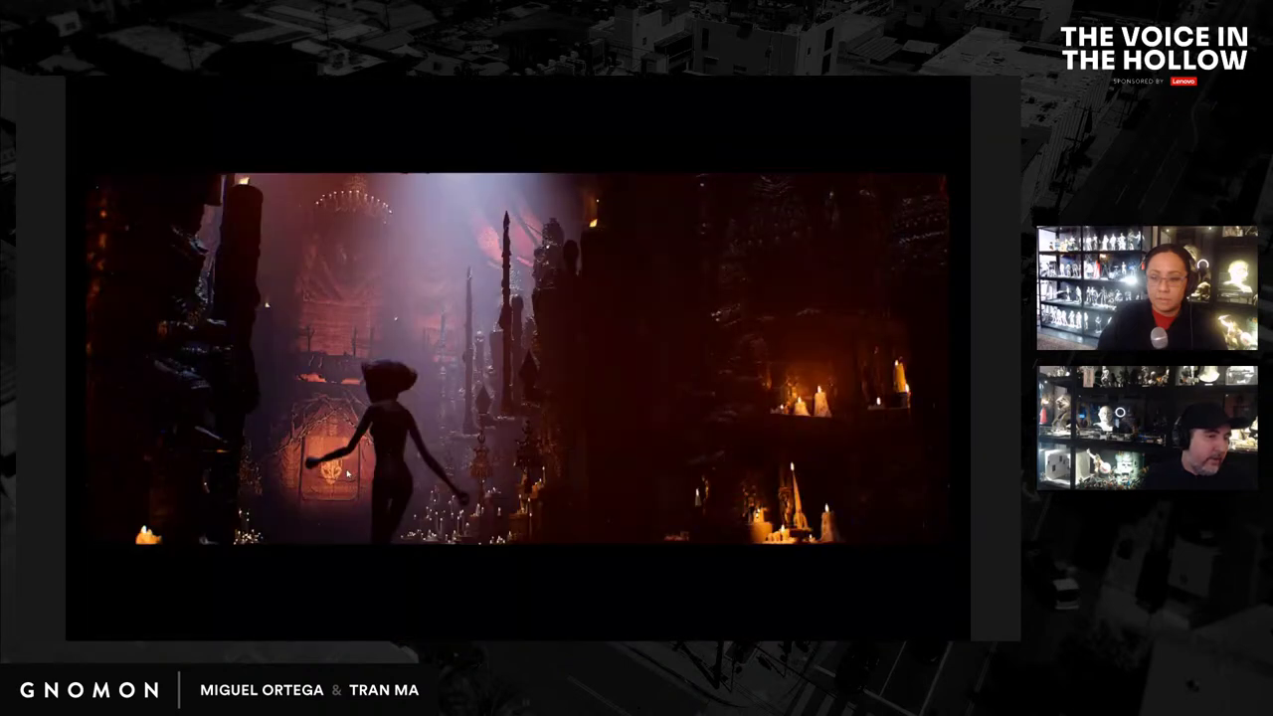
pyautogui.hotkey('ctrl', '`')
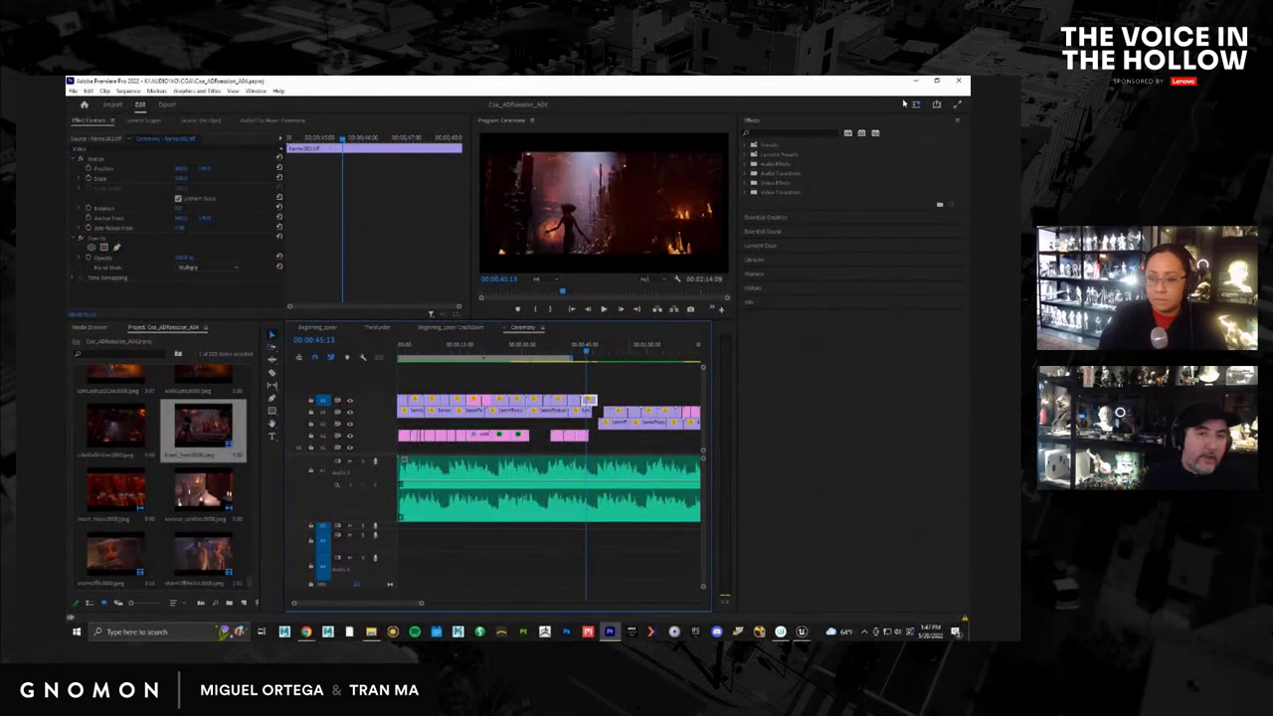
# Switch to Unreal Editor and save all modified content of the tribalGathering level
pyautogui.click(916, 81)
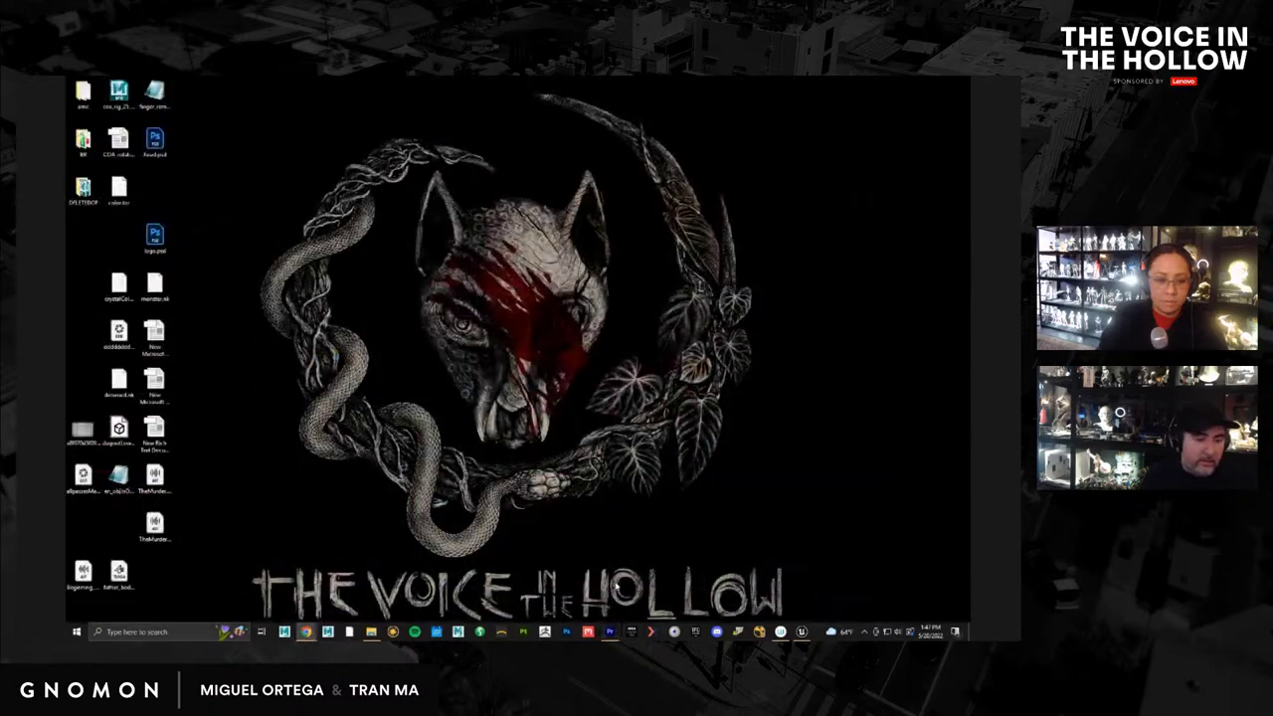
pyautogui.click(800, 631)
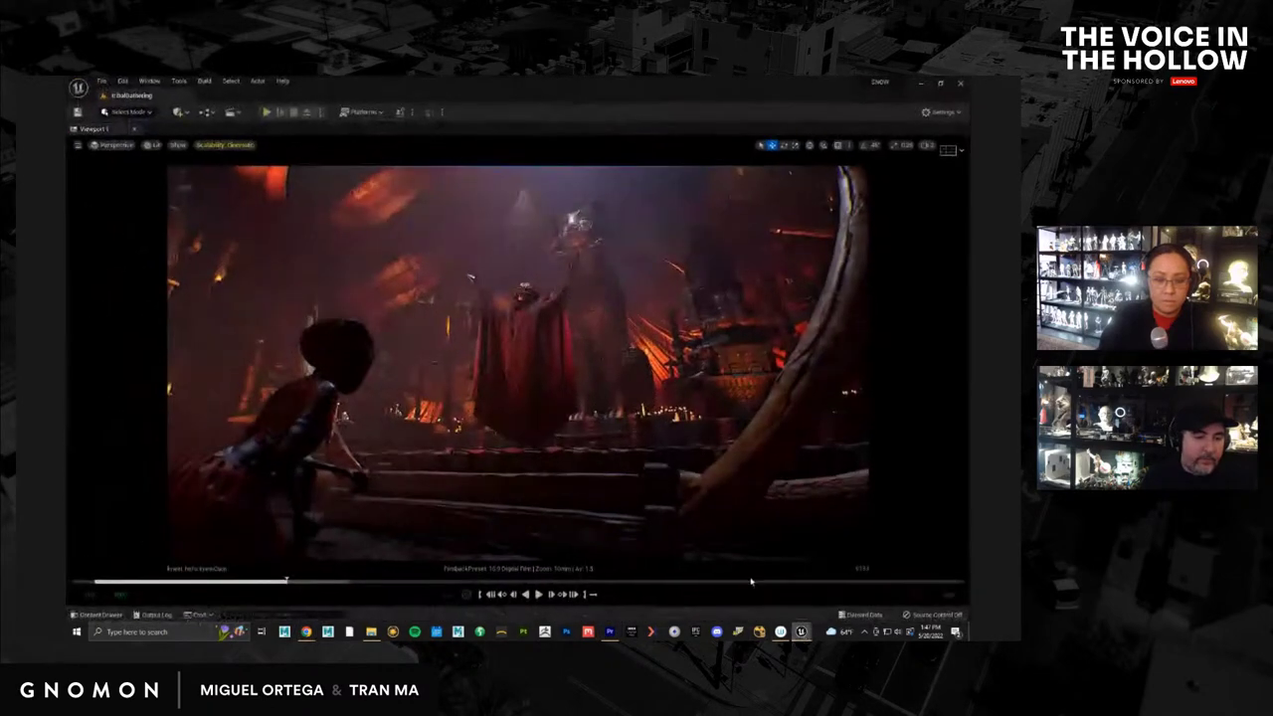
pyautogui.click(97, 615)
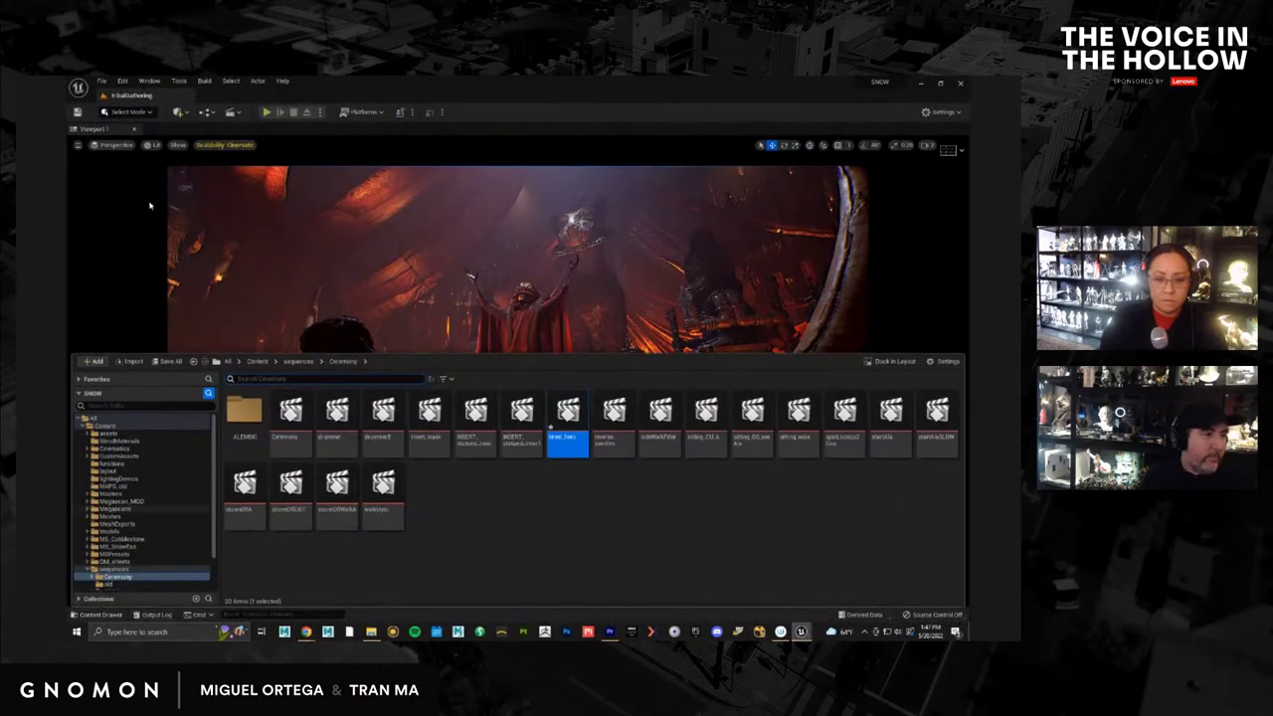
pyautogui.click(101, 81)
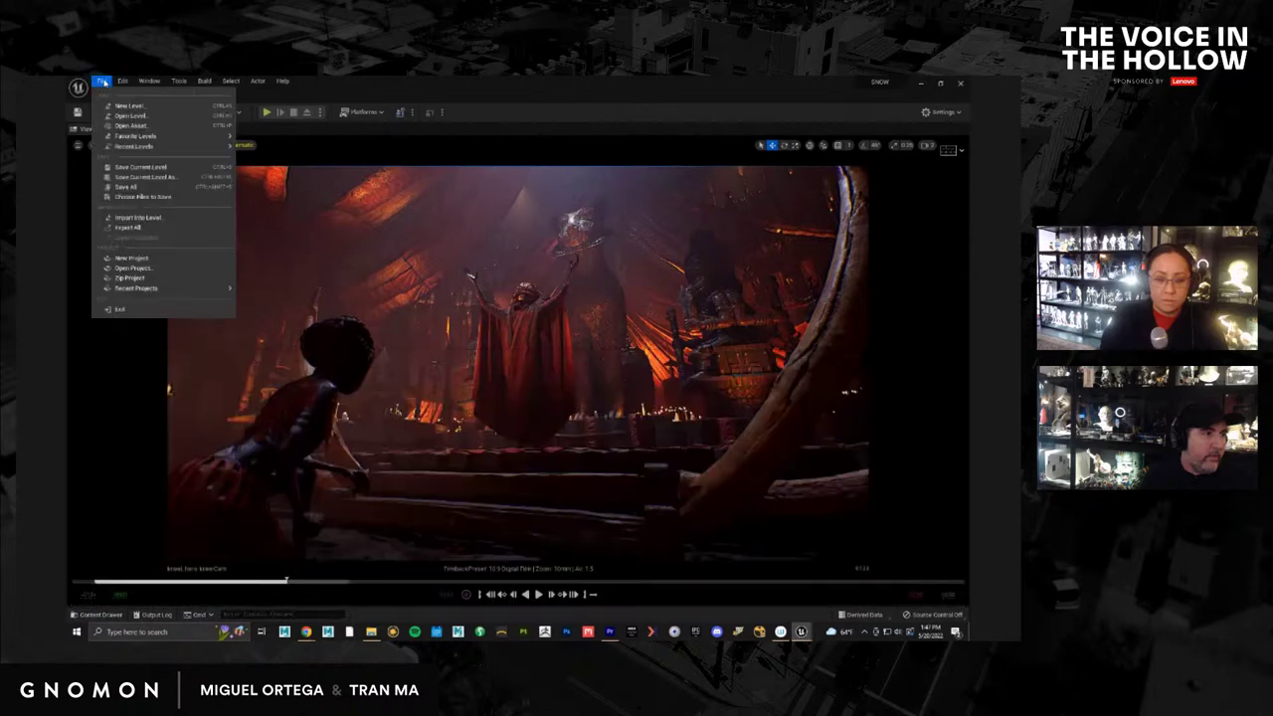
pyautogui.click(149, 188)
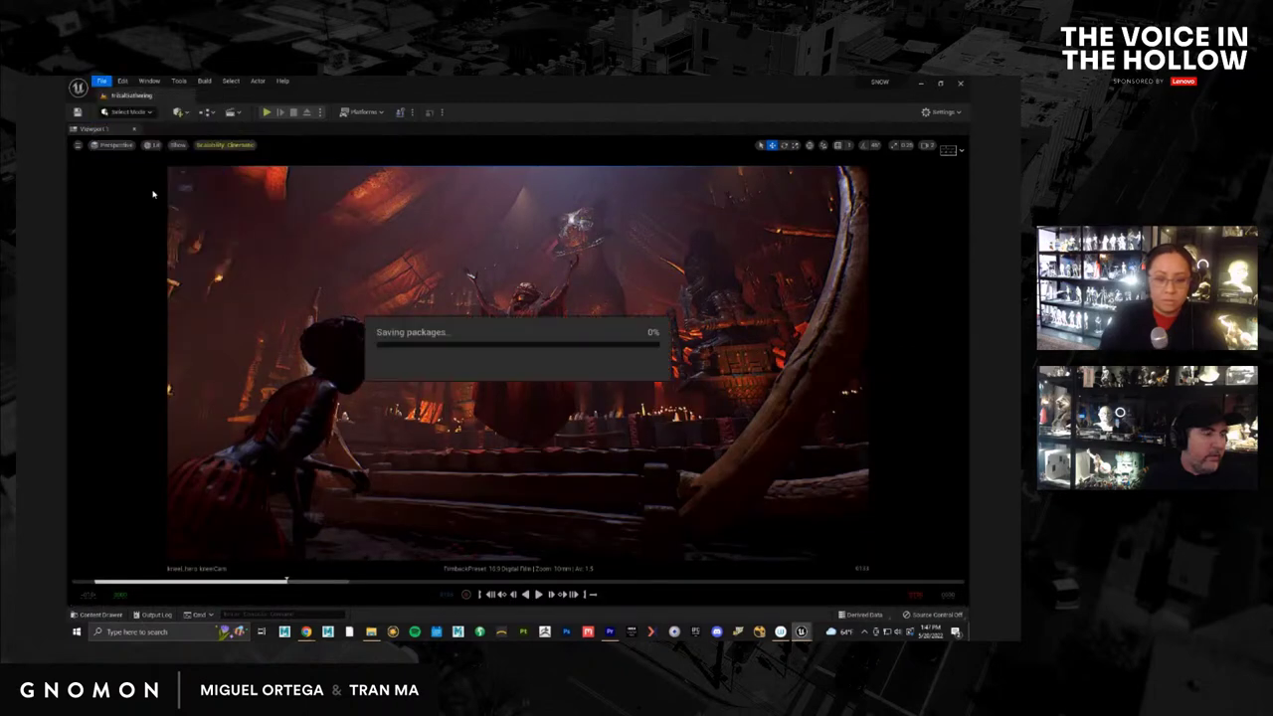
# Open the village level from the root Content folder and show its viewport in game view without editor icons
pyautogui.click(99, 614)
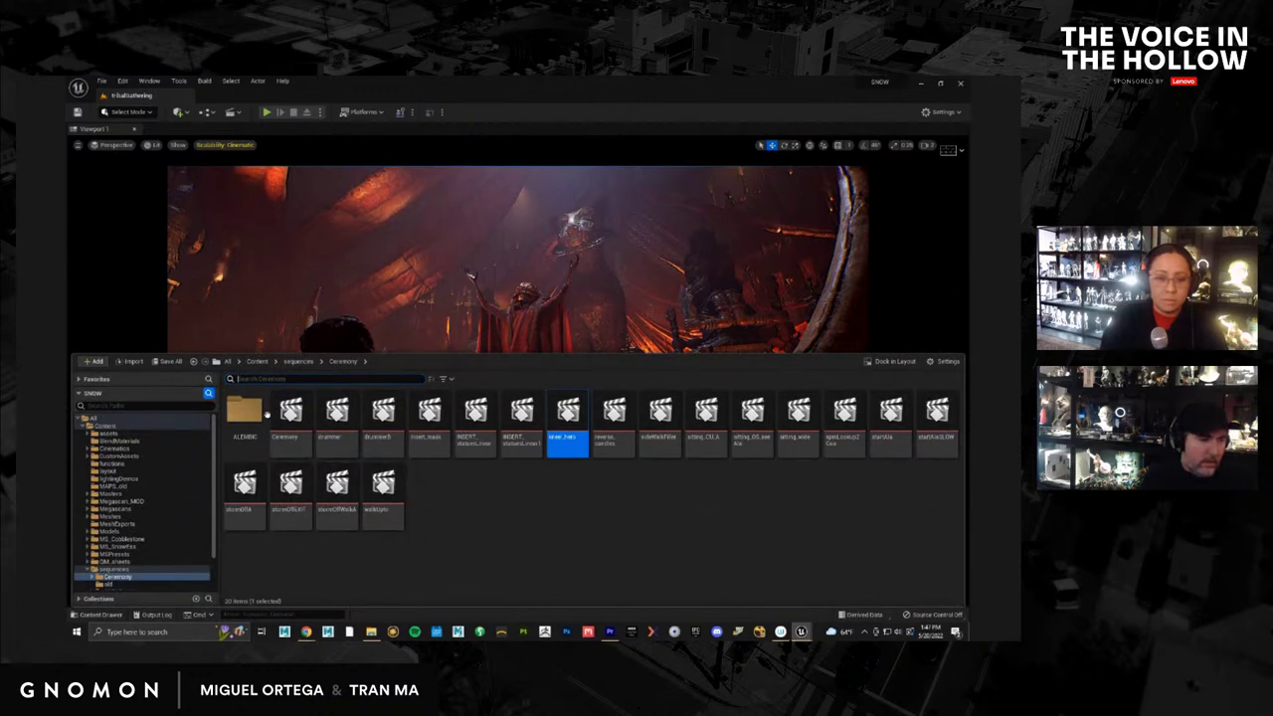
pyautogui.click(298, 361)
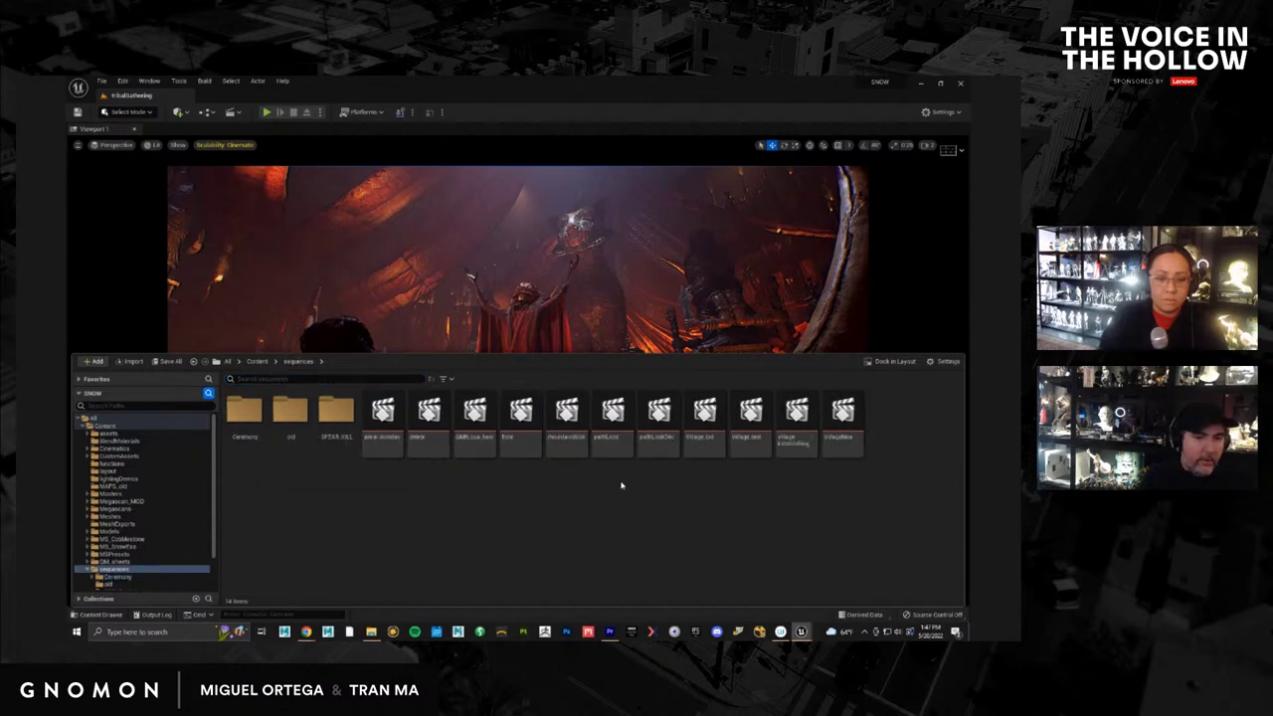
pyautogui.click(256, 361)
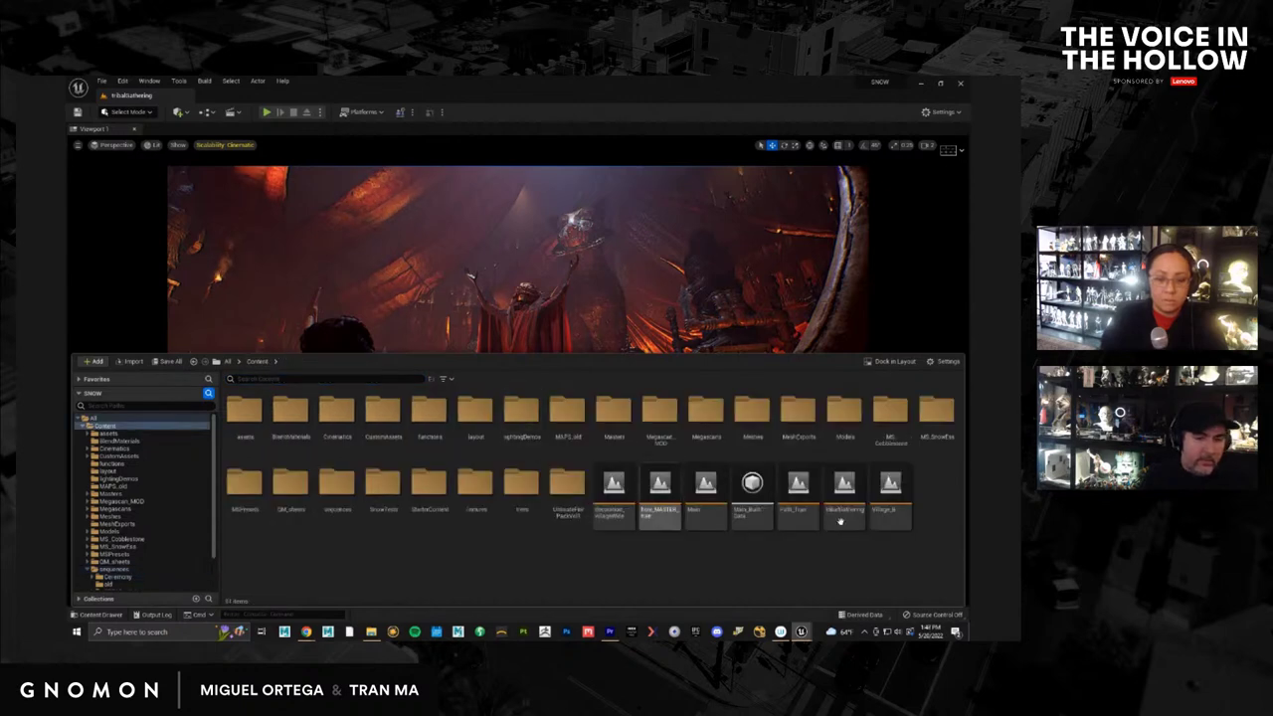
pyautogui.doubleClick(889, 485)
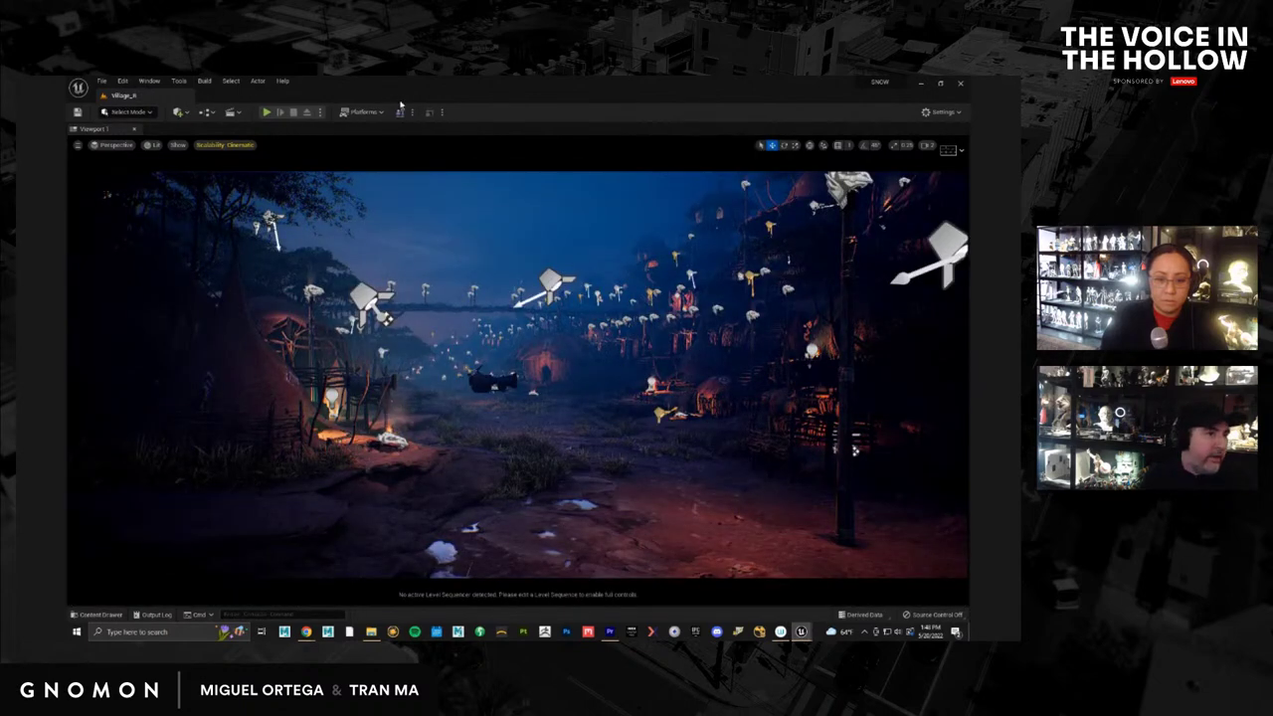
pyautogui.press('g')
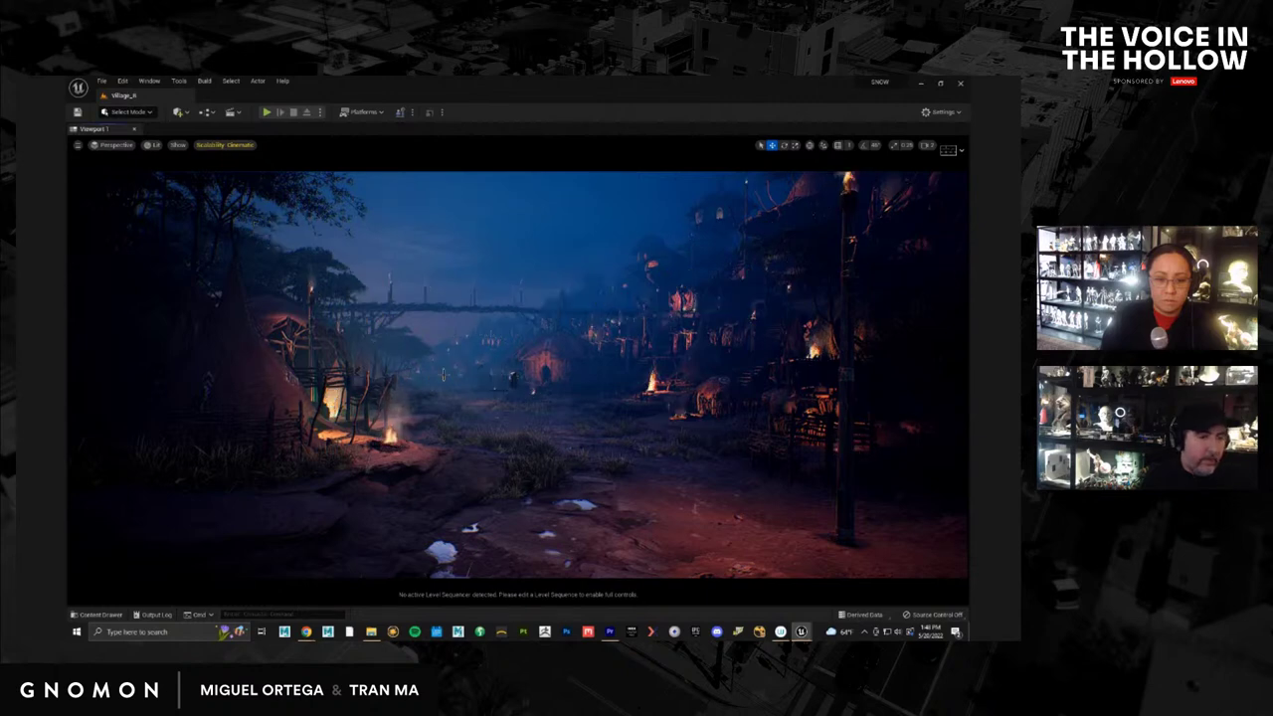
# Open the VillageNew level sequence from the sequences folder
pyautogui.click(100, 615)
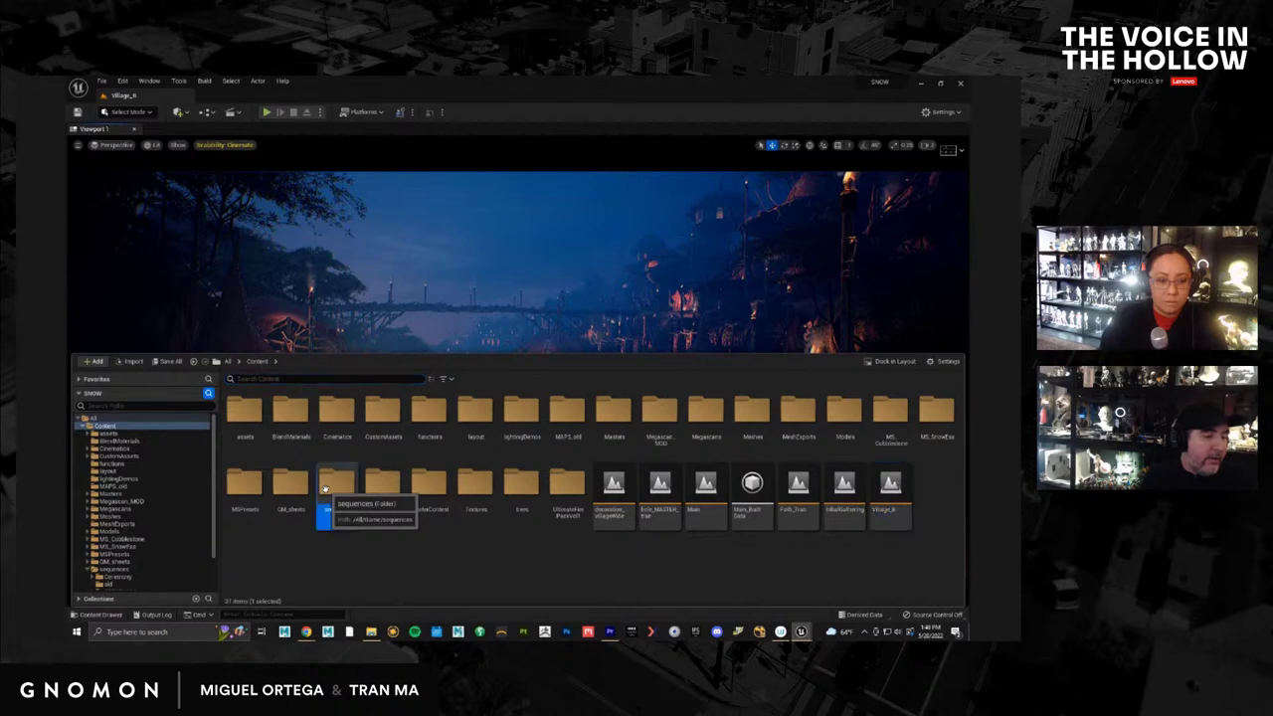
pyautogui.doubleClick(326, 493)
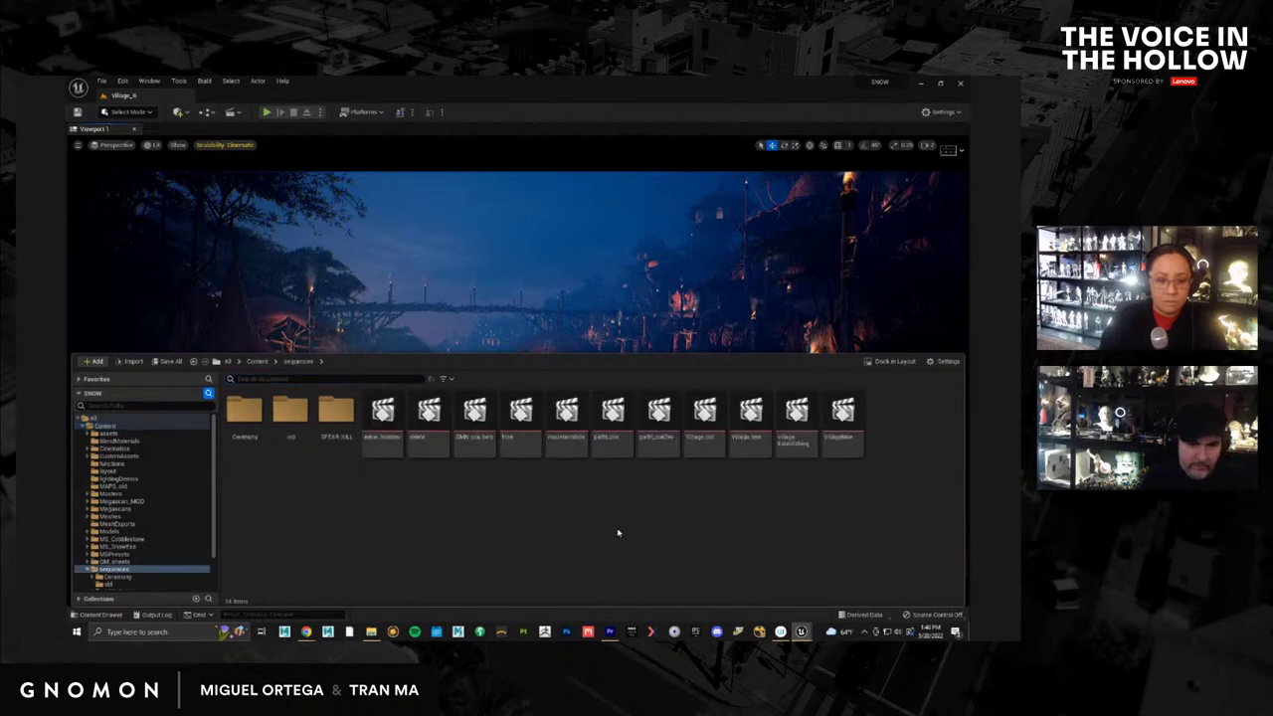
pyautogui.doubleClick(843, 413)
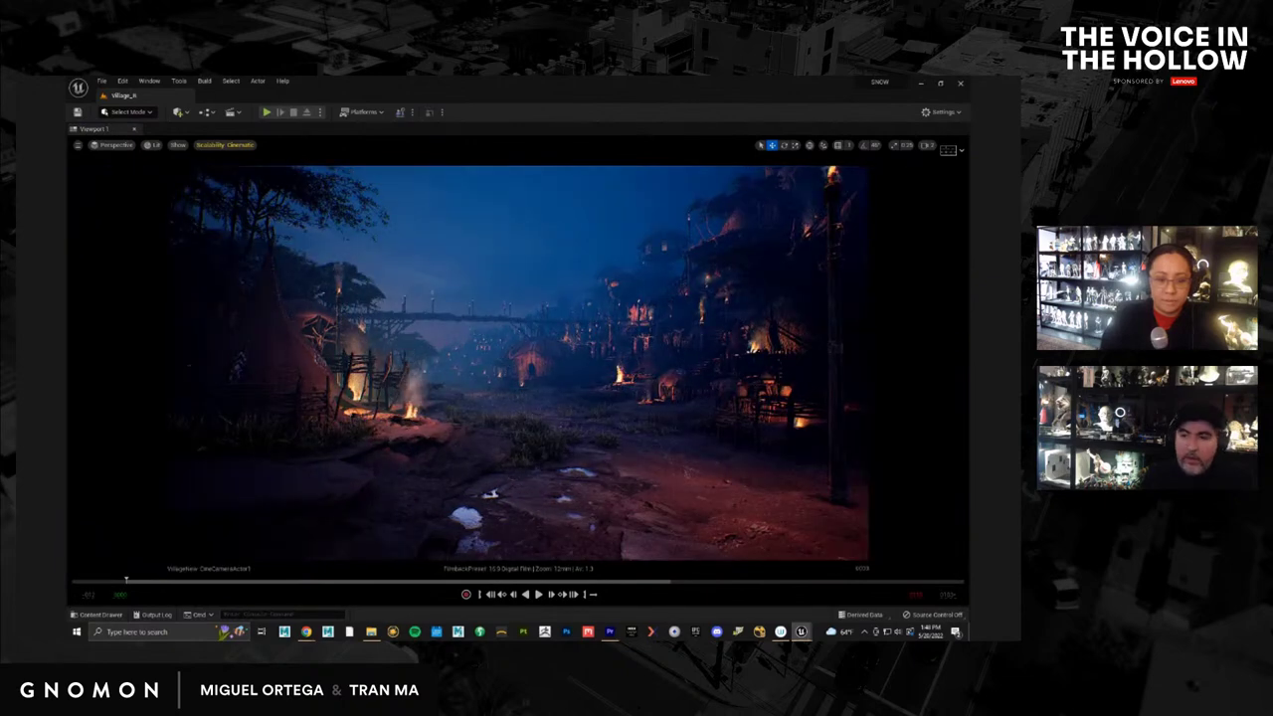
# Play the VillageNew sequence briefly in the viewport and minimize the Unreal Editor window
pyautogui.press('space')
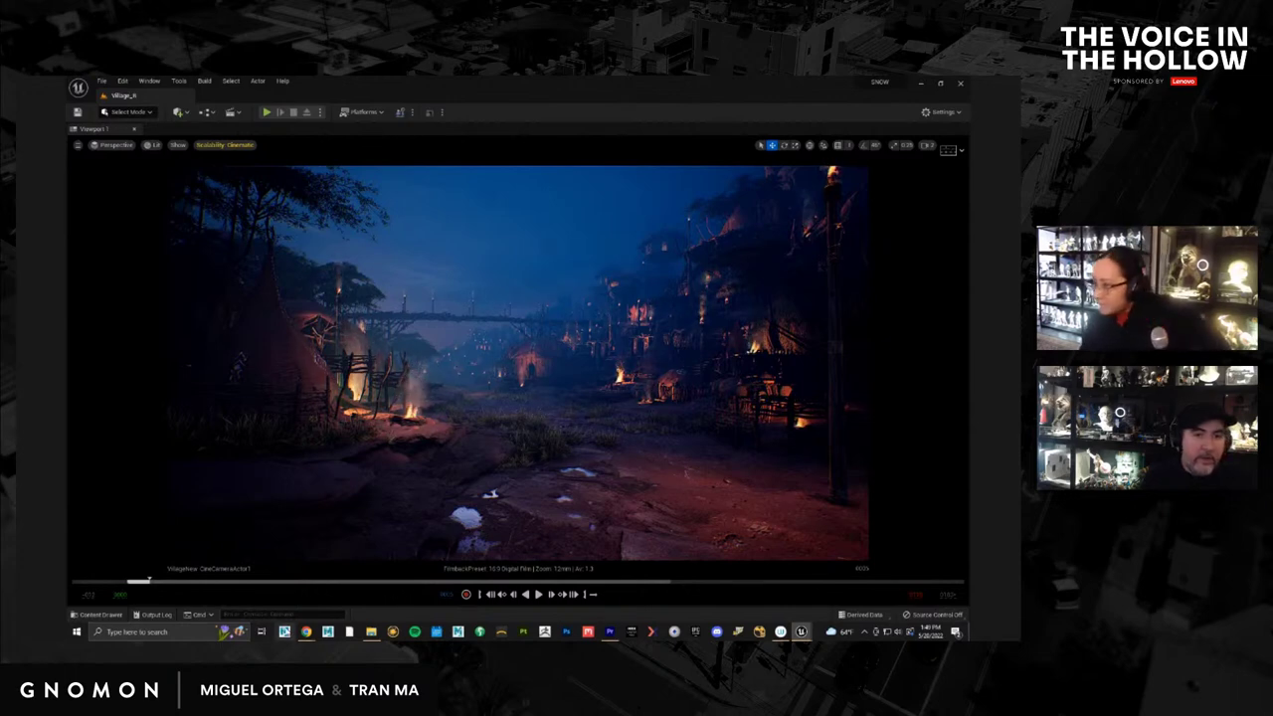
pyautogui.click(921, 84)
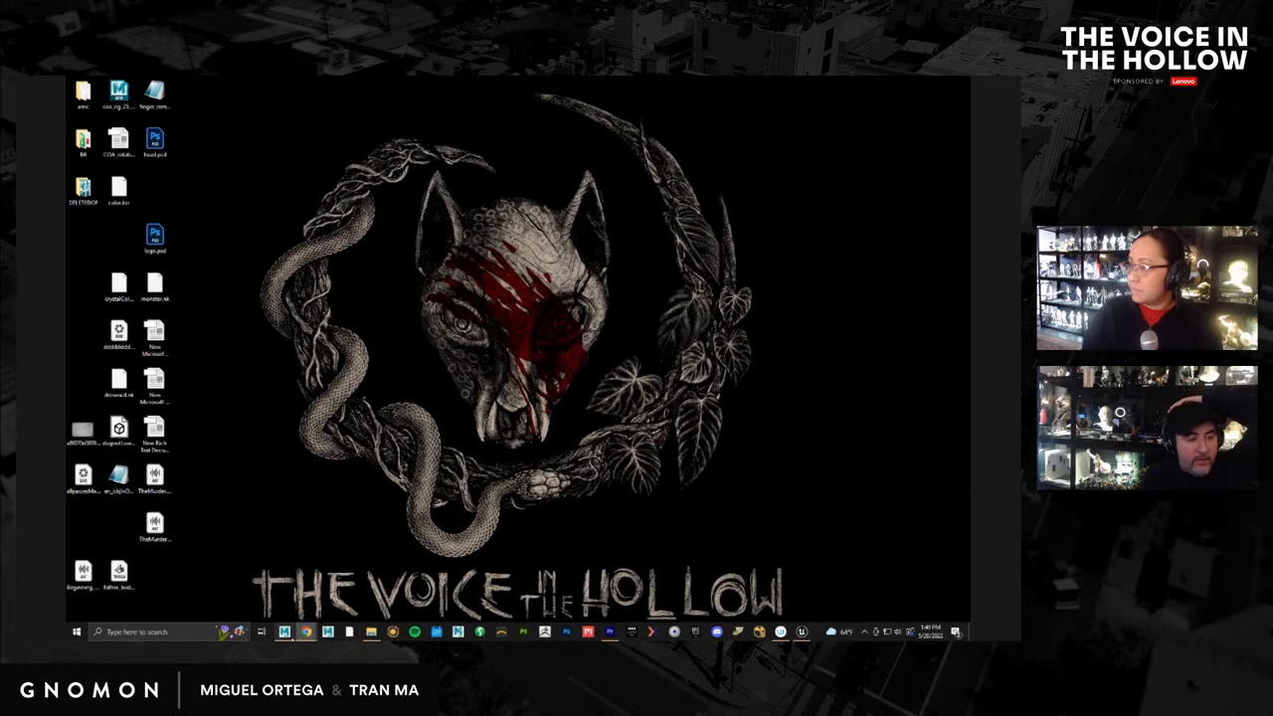
# Switch to Premiere Pro and close it
pyautogui.moveTo(286, 635)
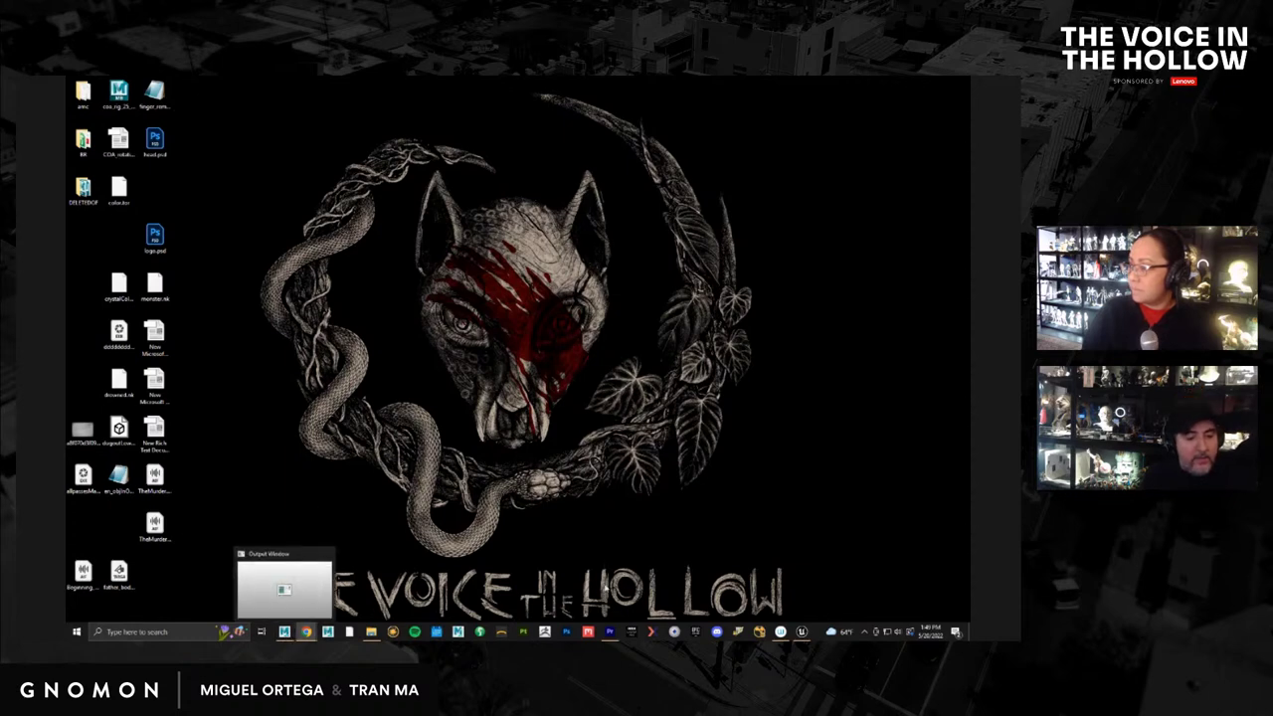
pyautogui.click(609, 631)
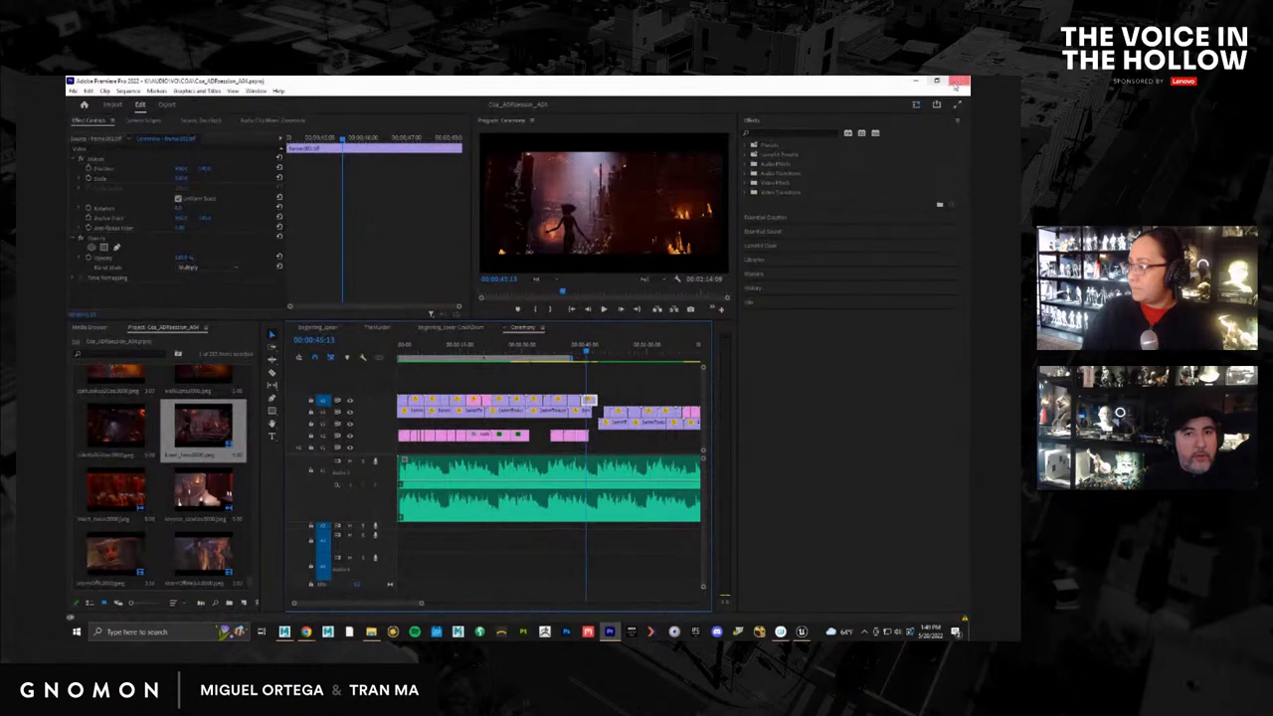
pyautogui.click(957, 82)
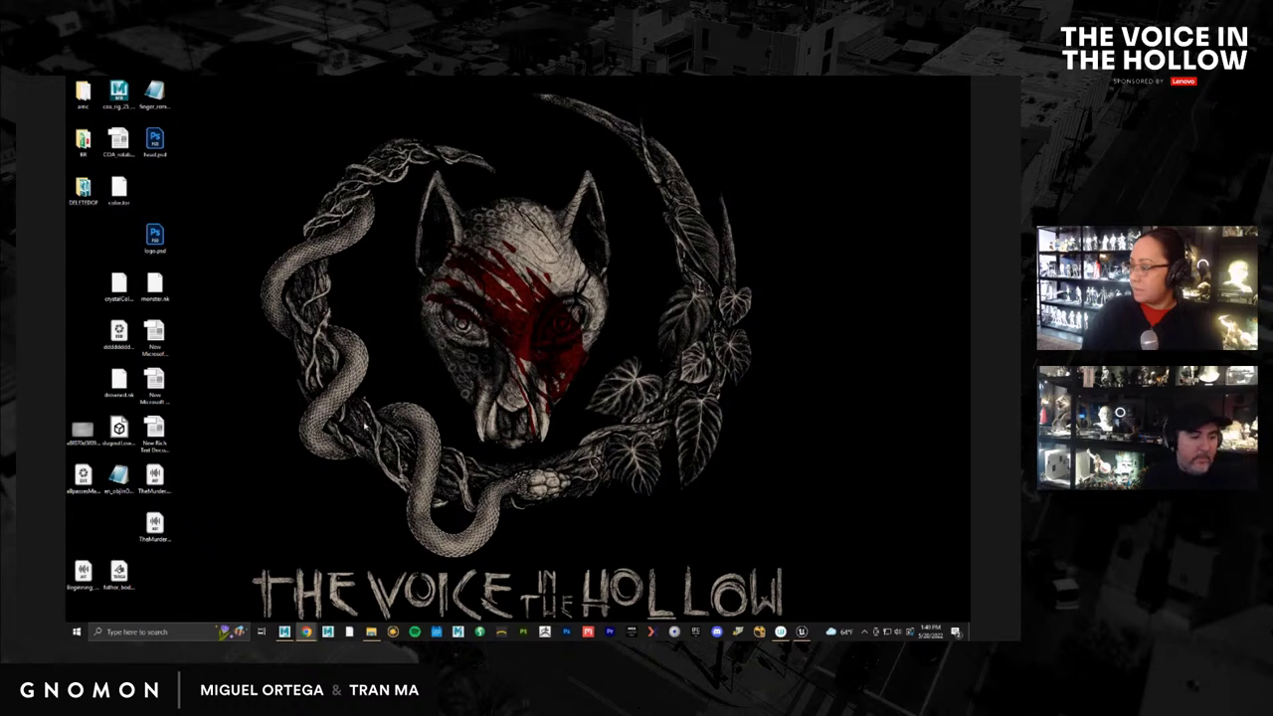
# Switch to Maya, leaving the Unreal Editor window minimized
pyautogui.click(285, 632)
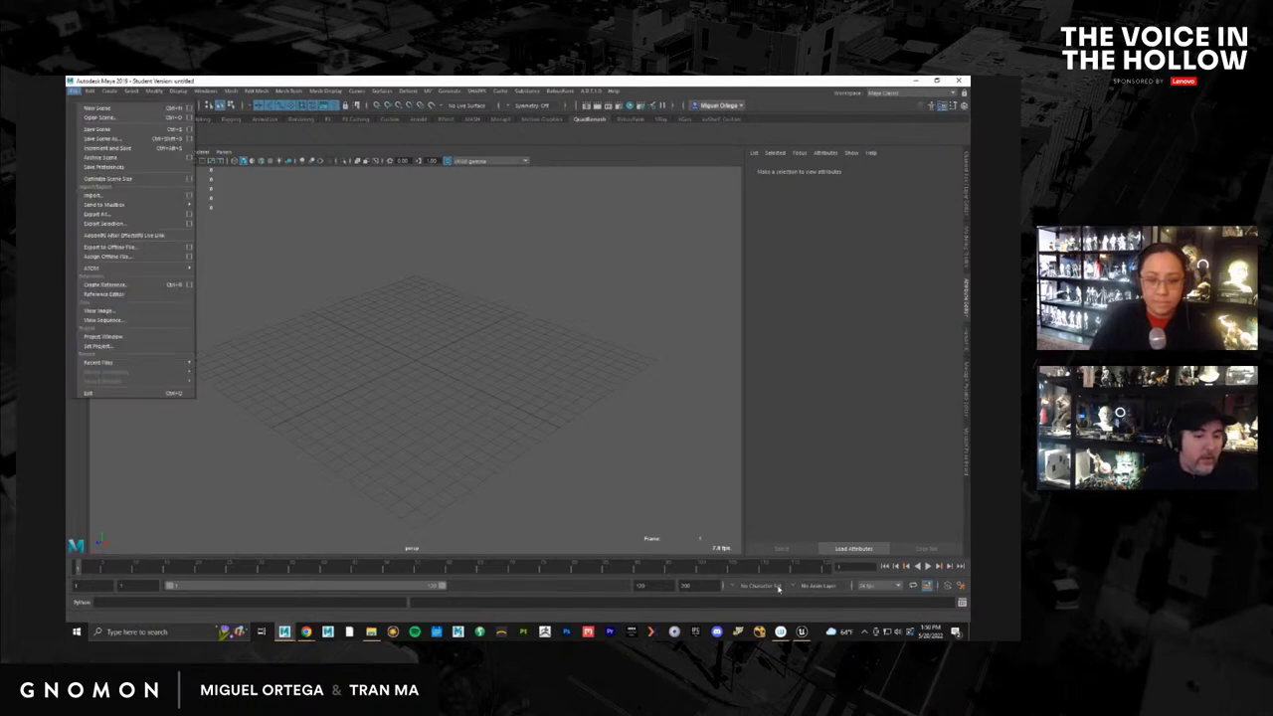
pyautogui.click(801, 631)
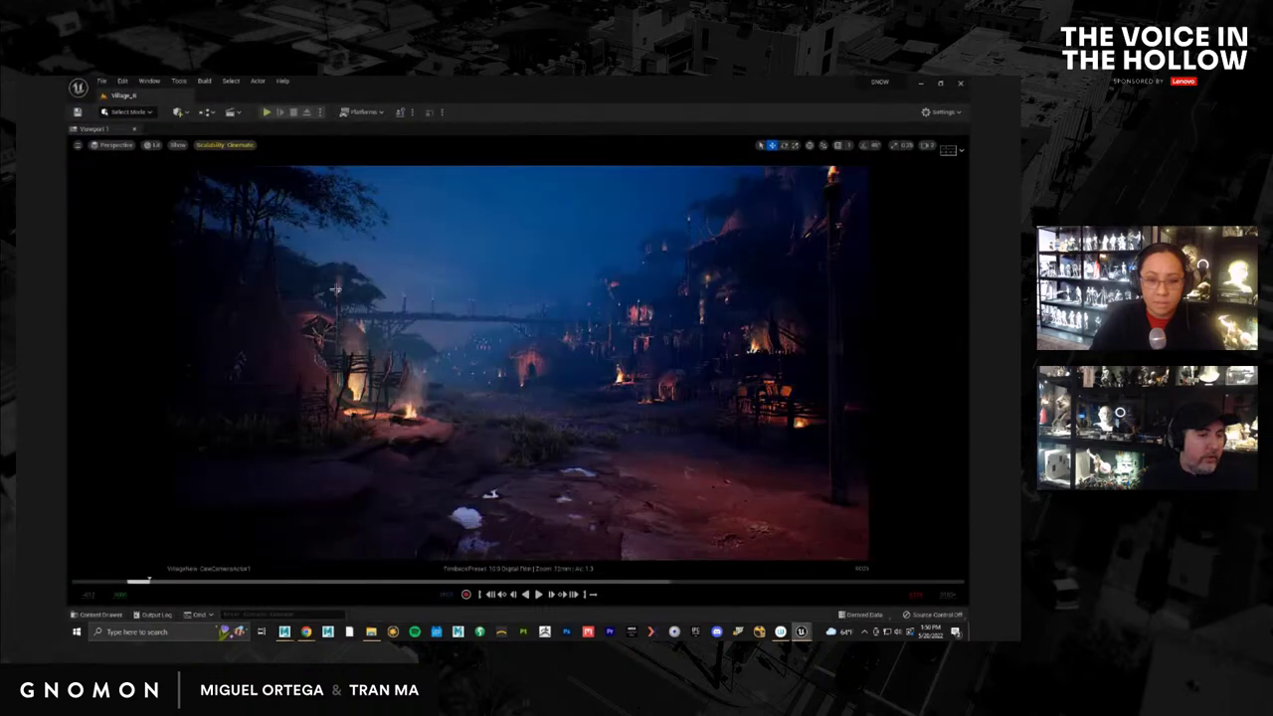
pyautogui.click(103, 82)
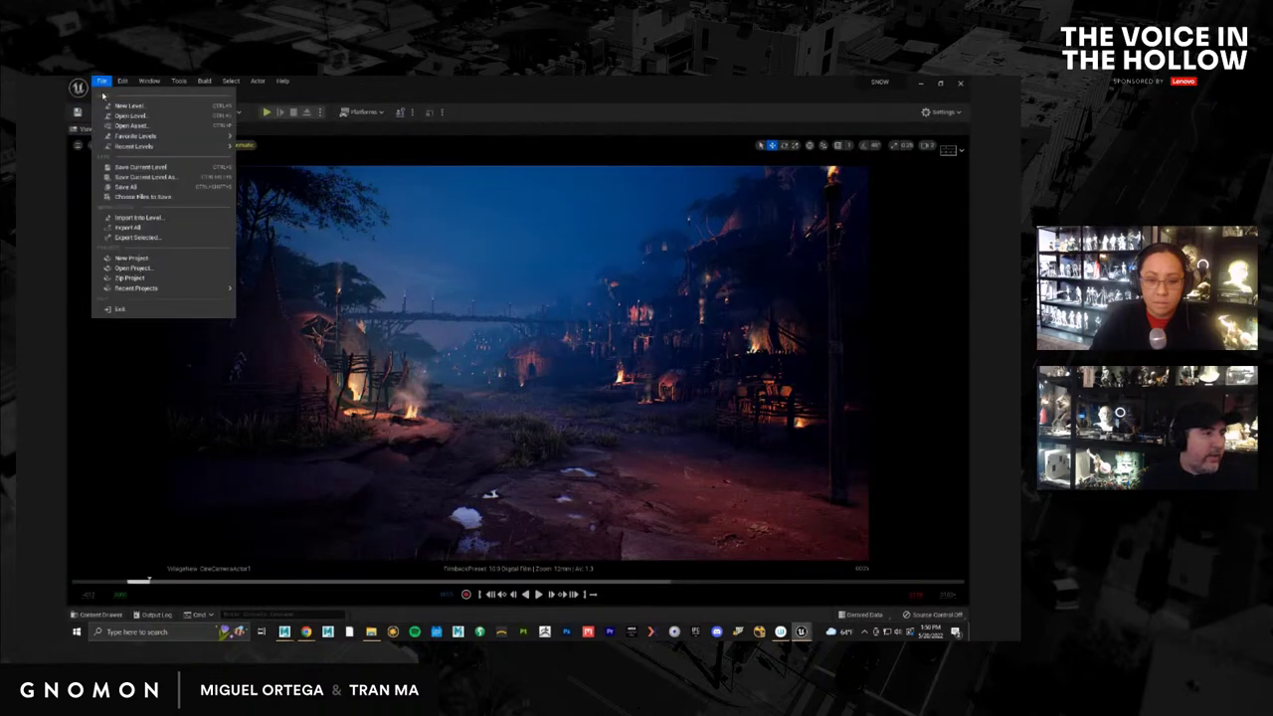
pyautogui.click(681, 244)
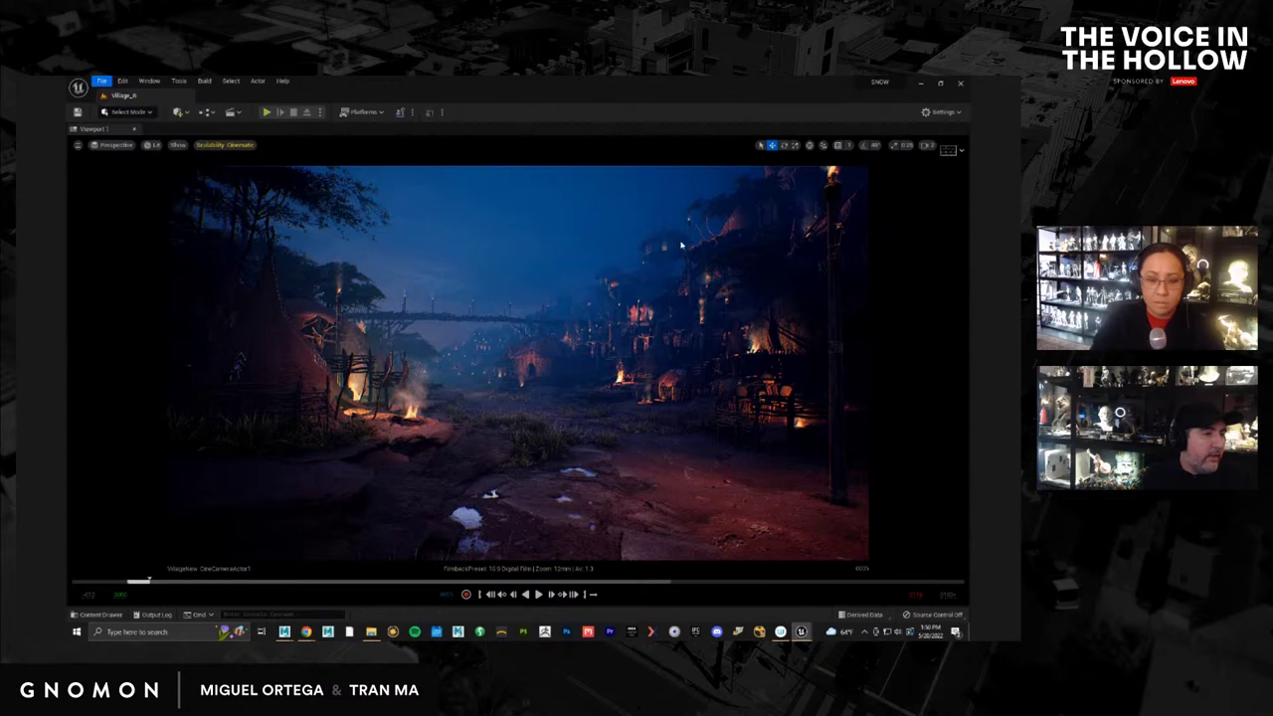
pyautogui.click(922, 84)
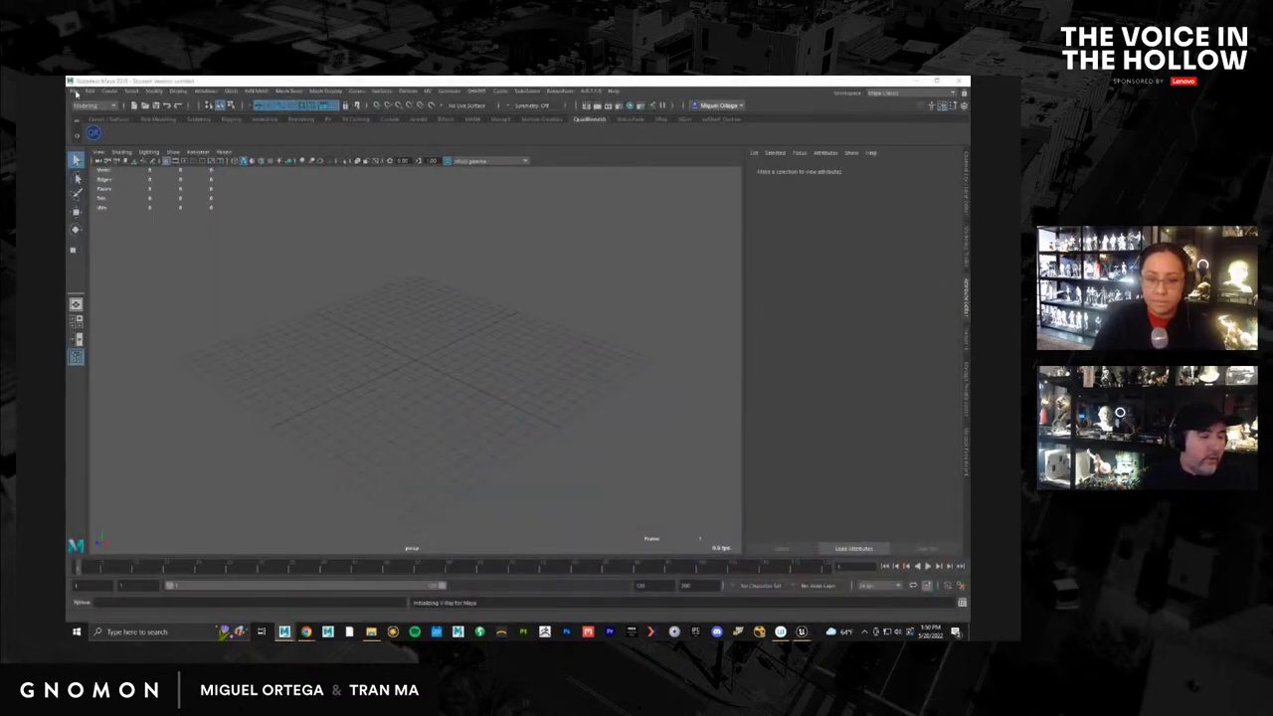
pyautogui.click(74, 92)
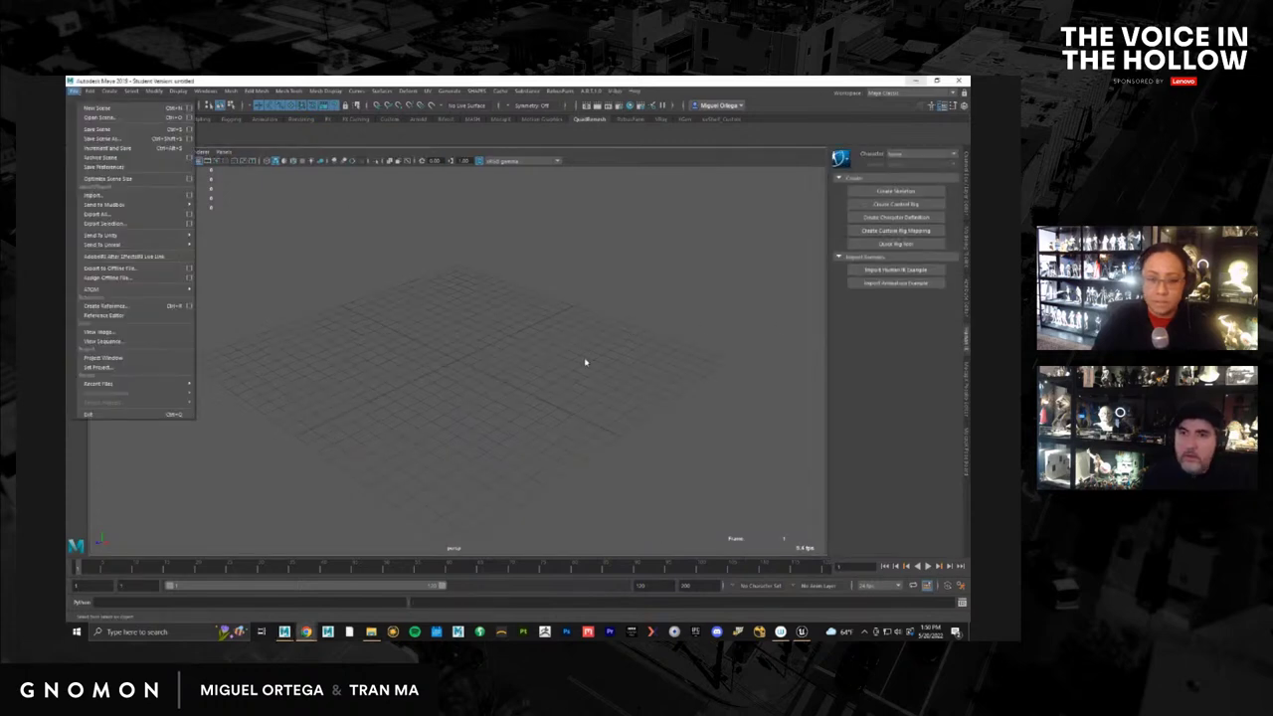
pyautogui.click(224, 175)
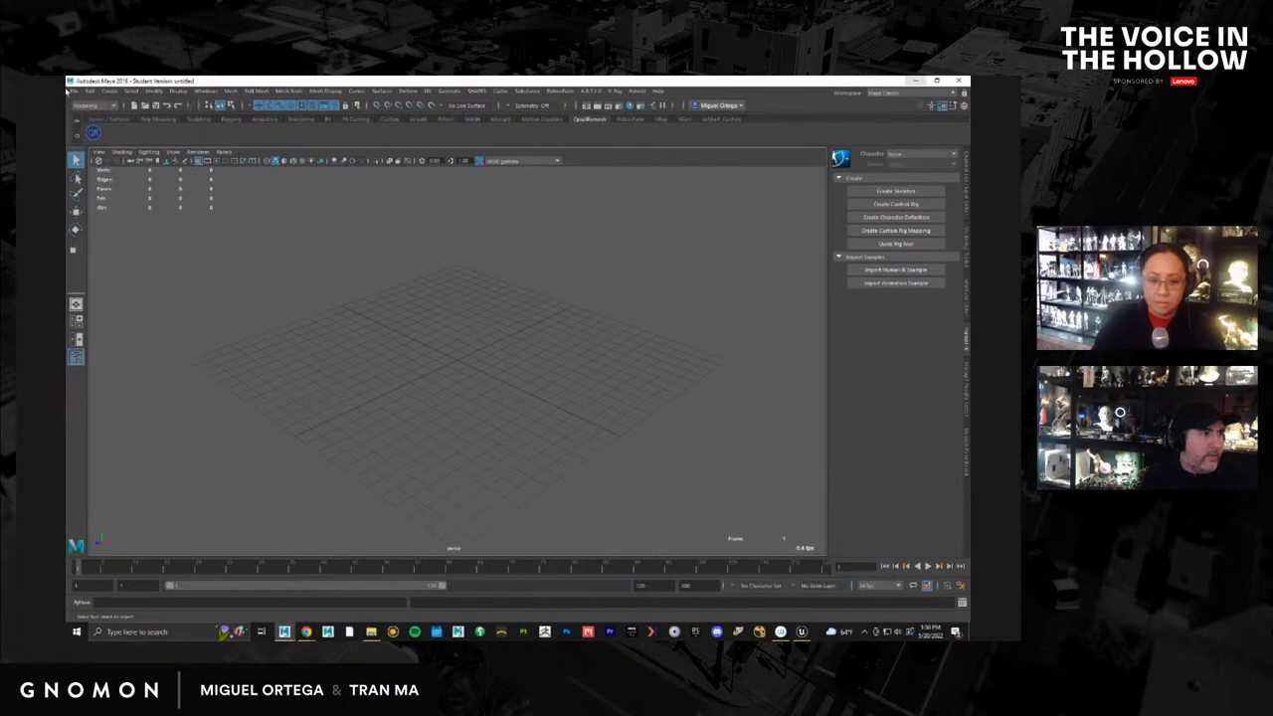
# Open the scene CoaWiredRig_34.ma from K:\RIGS\COA, discarding the untitled scene and accepting the student version notice
pyautogui.click(73, 91)
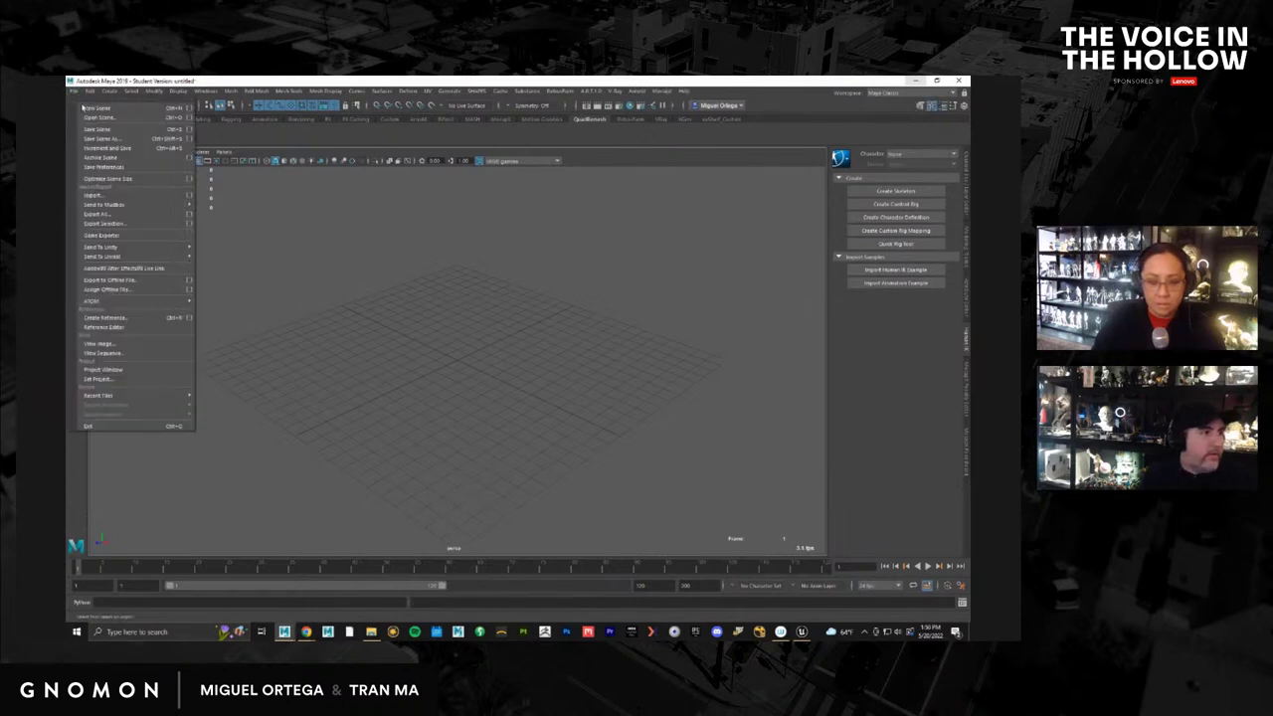
pyautogui.click(97, 118)
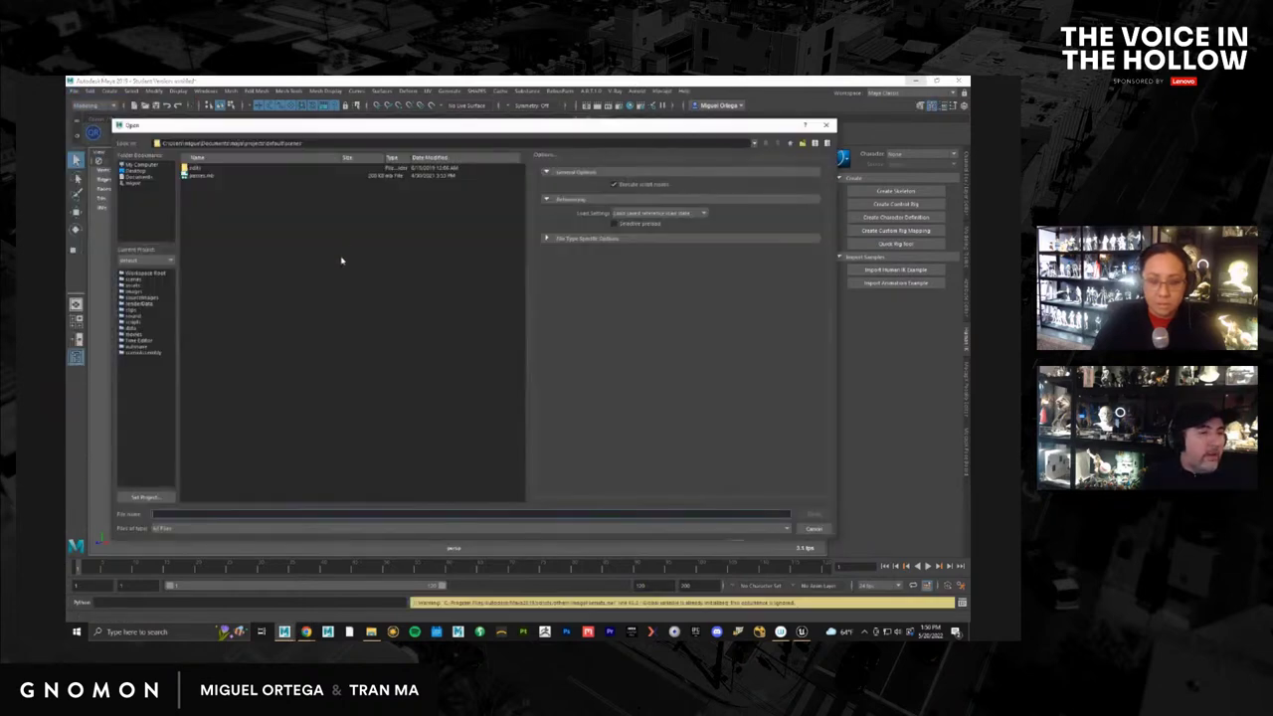
pyautogui.click(131, 170)
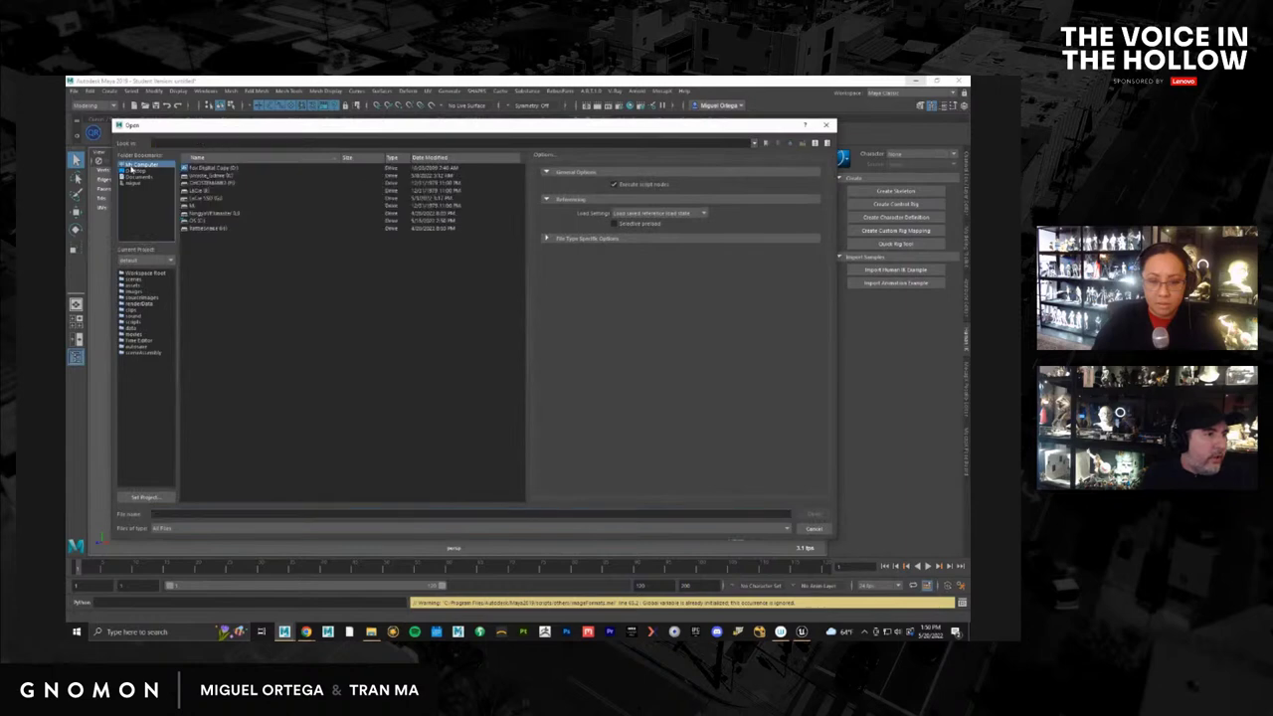
pyautogui.doubleClick(210, 177)
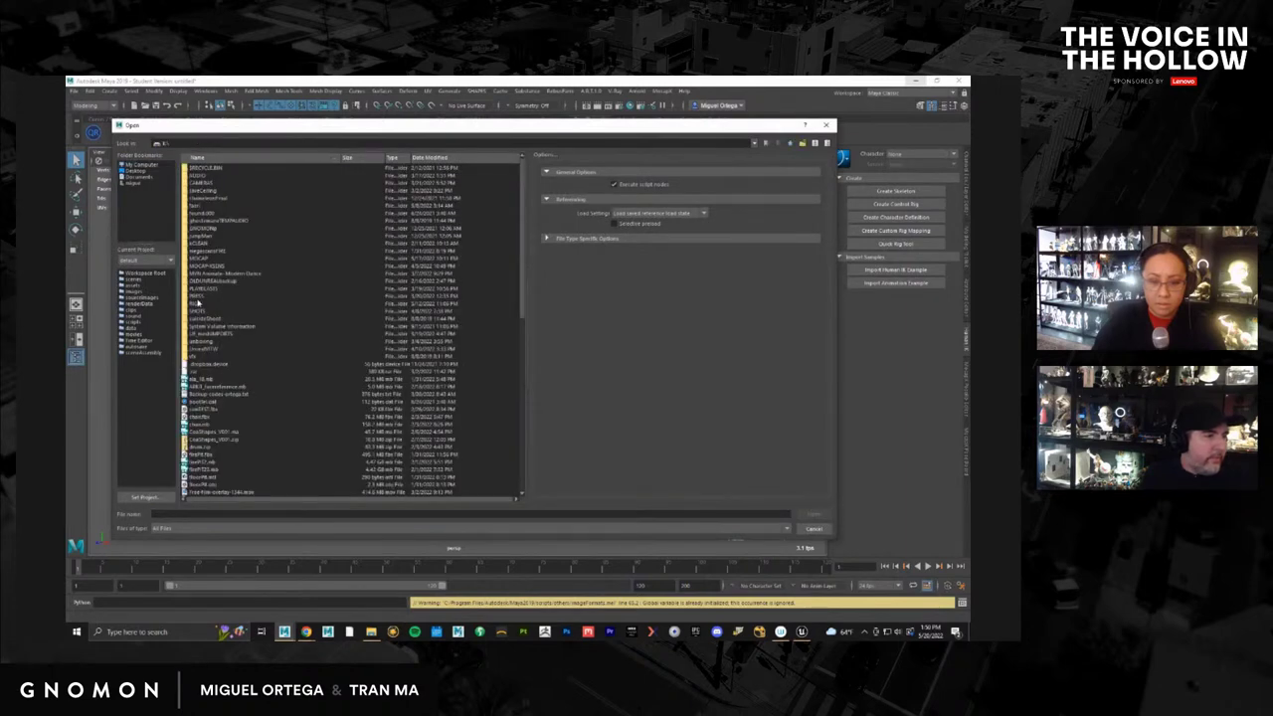
pyautogui.doubleClick(197, 302)
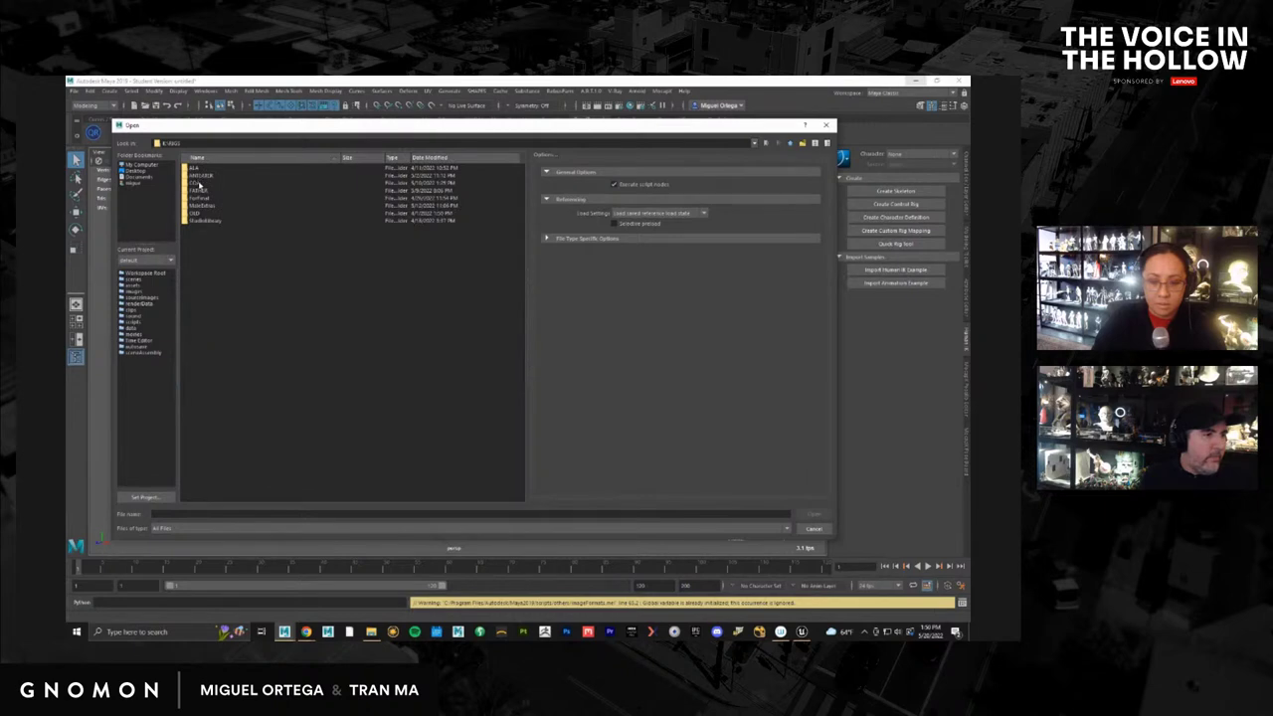
pyautogui.doubleClick(198, 183)
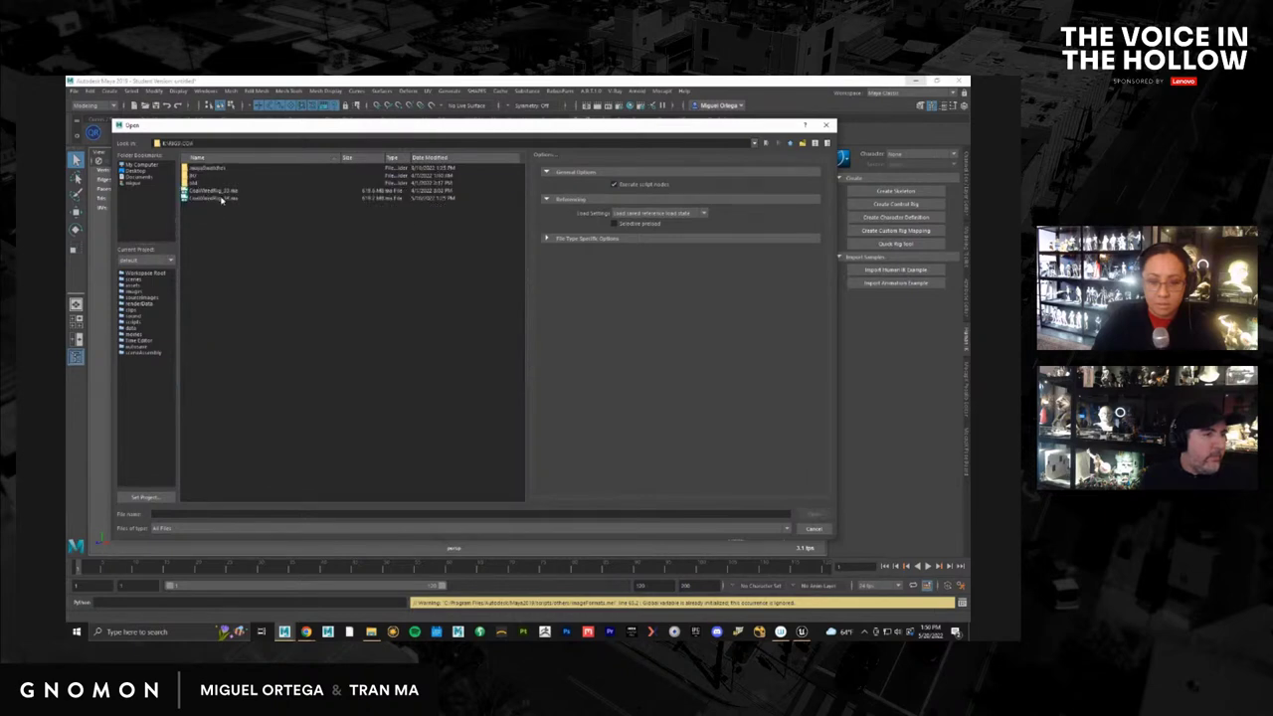
pyautogui.doubleClick(221, 198)
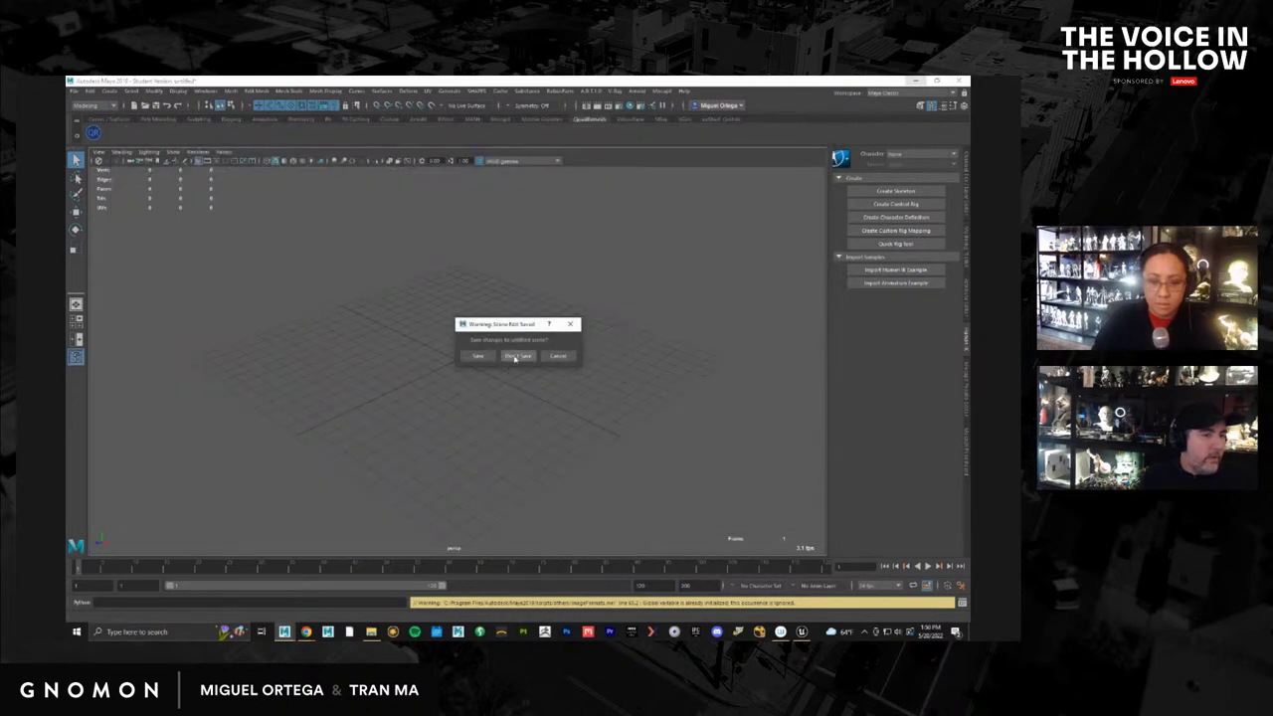
pyautogui.click(507, 357)
pyautogui.click(500, 363)
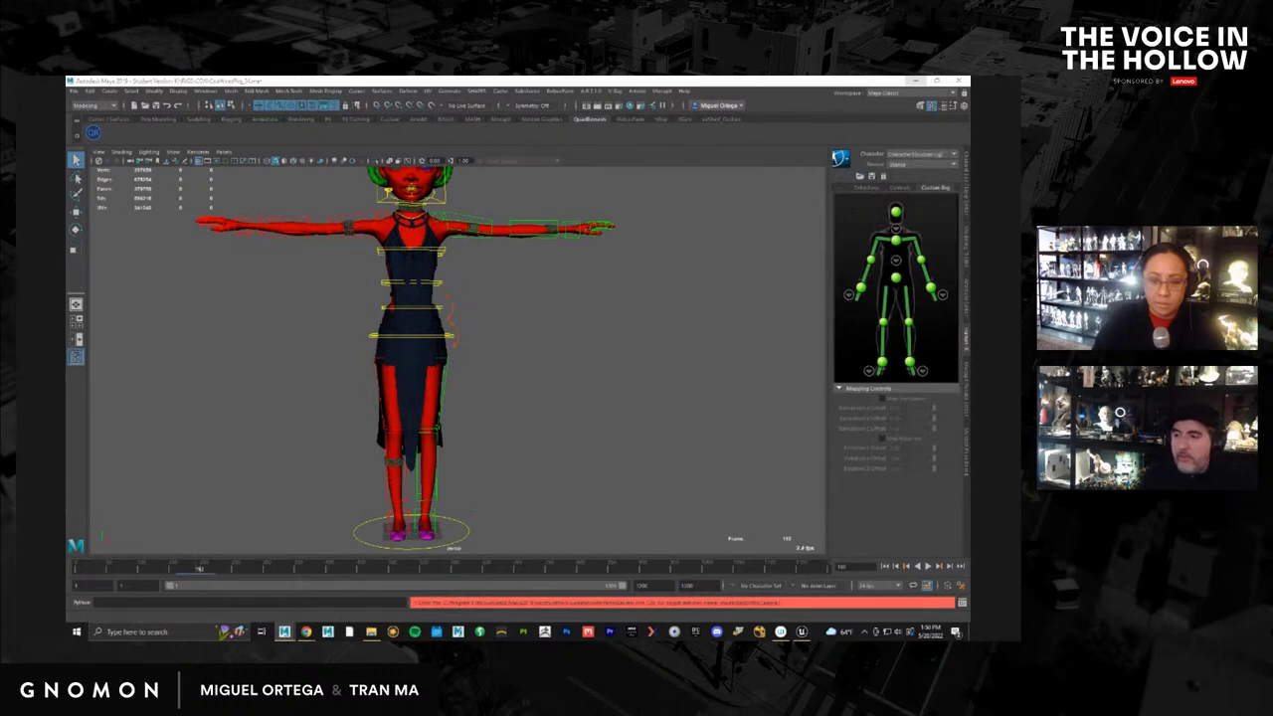
# Examine the full Coa character rig from the front and at an angle
pyautogui.keyDown('alt'); pyautogui.moveTo(638, 399); pyautogui.dragTo(548, 338); pyautogui.keyUp('alt')
pyautogui.keyDown('alt'); pyautogui.moveTo(548, 338); pyautogui.dragTo(554, 378, button='middle'); pyautogui.keyUp('alt')
pyautogui.keyDown('alt'); pyautogui.moveTo(554, 378); pyautogui.dragTo(505, 366, button='right'); pyautogui.keyUp('alt')
pyautogui.keyDown('alt'); pyautogui.moveTo(504, 366); pyautogui.dragTo(497, 338, button='middle'); pyautogui.keyUp('alt')
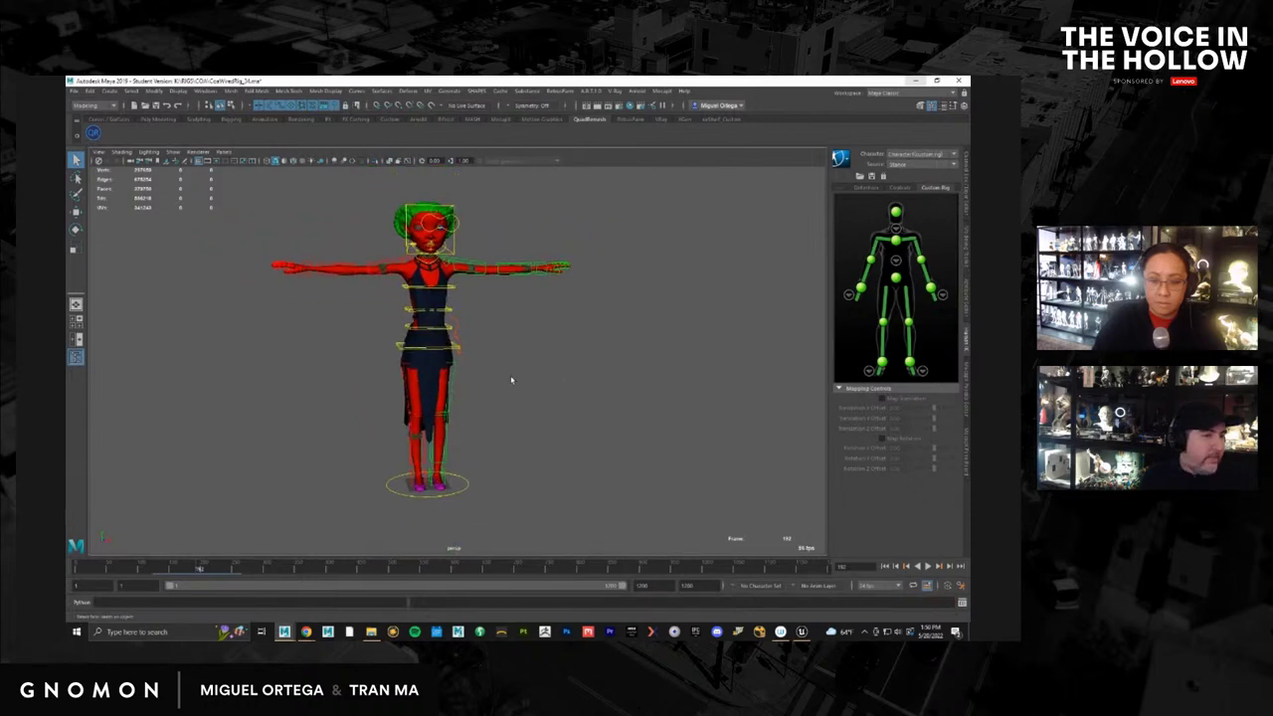
pyautogui.keyDown('alt'); pyautogui.moveTo(511, 378); pyautogui.dragTo(491, 384); pyautogui.keyUp('alt')
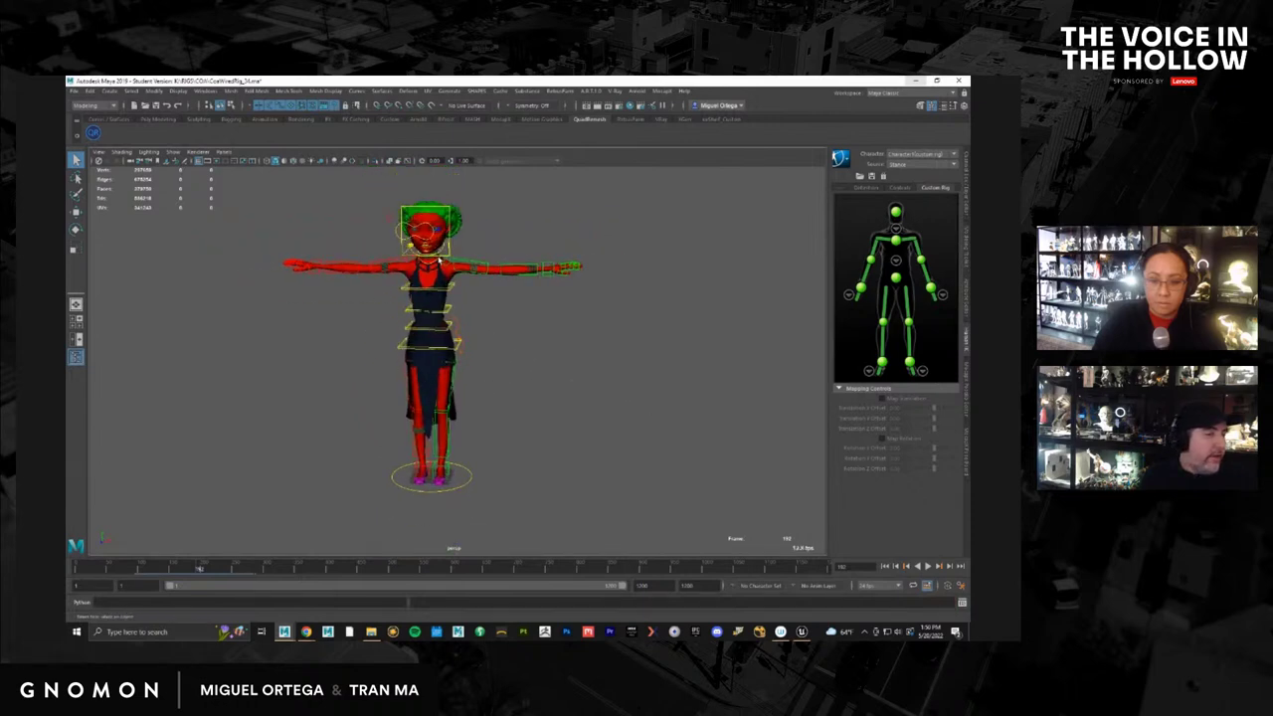
pyautogui.keyDown('alt'); pyautogui.moveTo(524, 299); pyautogui.dragTo(473, 309); pyautogui.keyUp('alt')
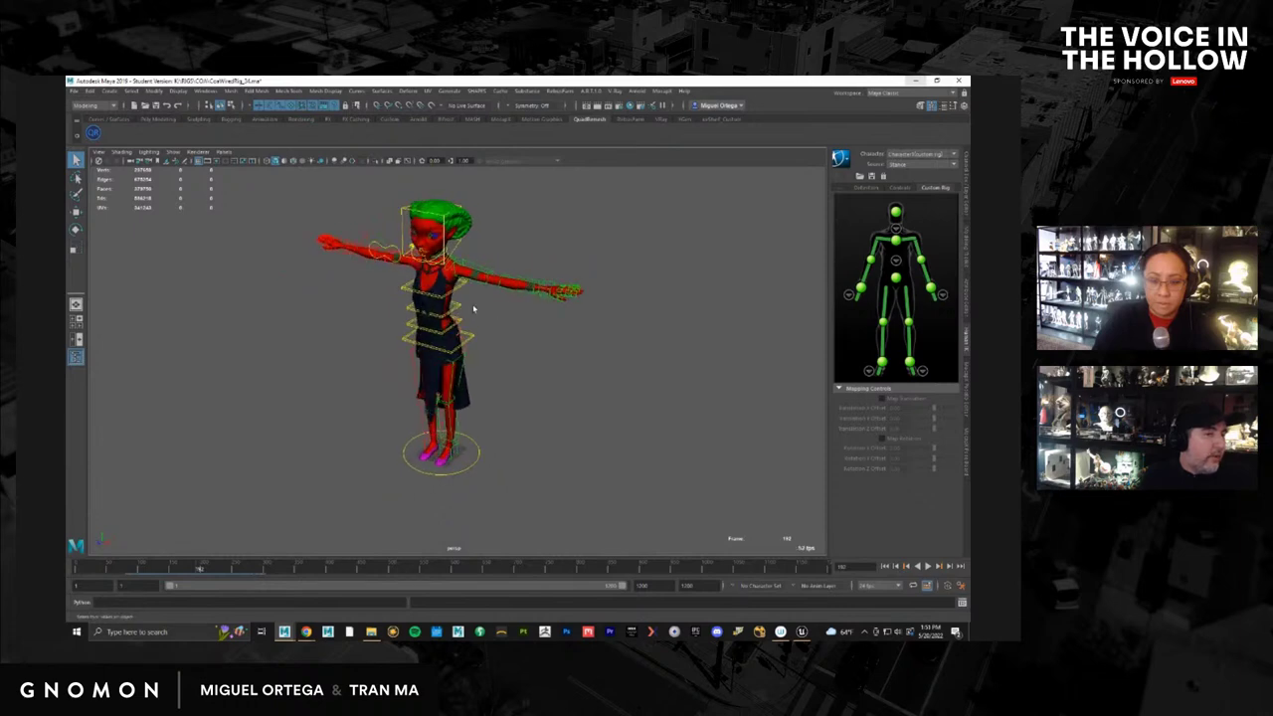
pyautogui.keyDown('alt'); pyautogui.moveTo(389, 306); pyautogui.dragTo(180, 197); pyautogui.keyUp('alt')
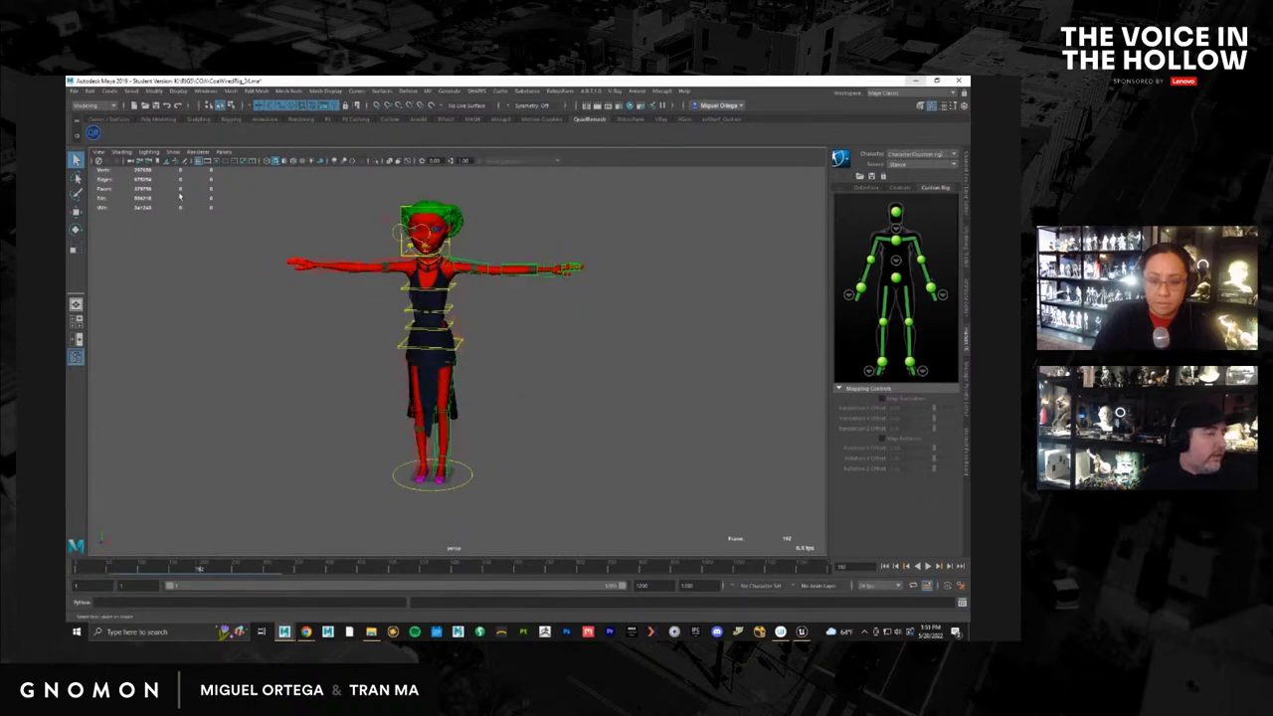
# Open the Reference Editor and start creating a new file reference
pyautogui.click(73, 91)
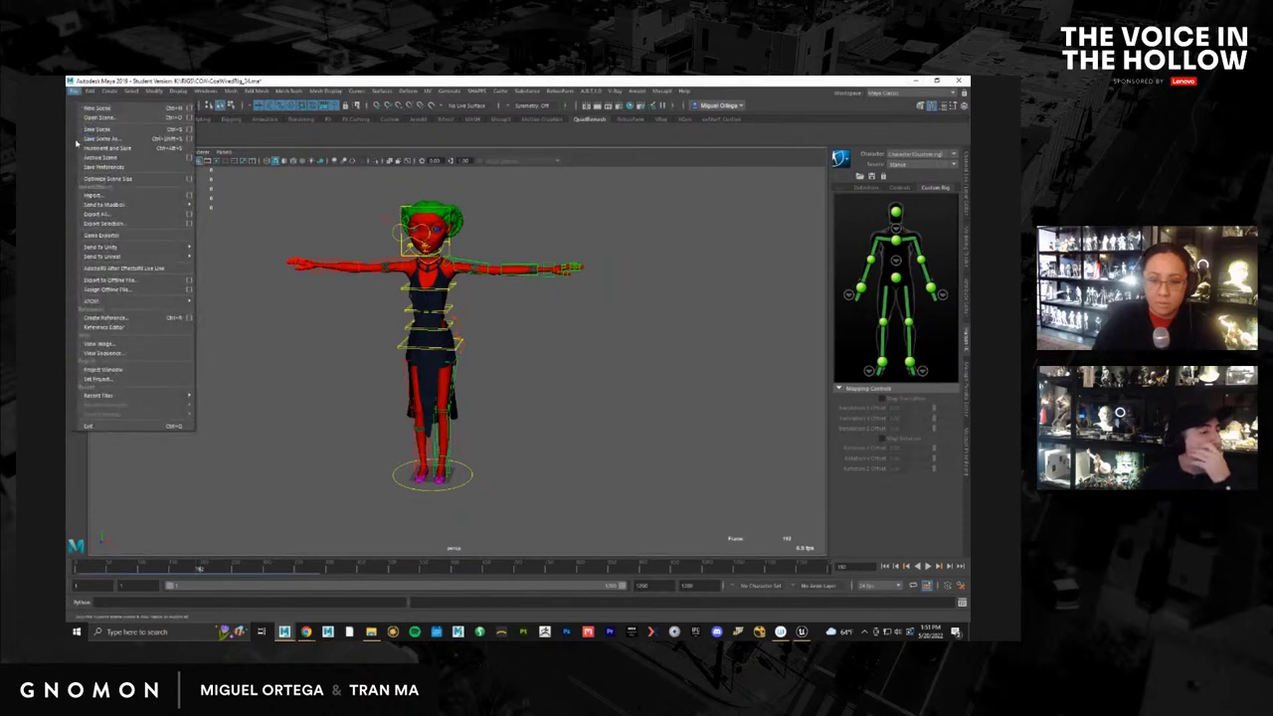
pyautogui.click(119, 326)
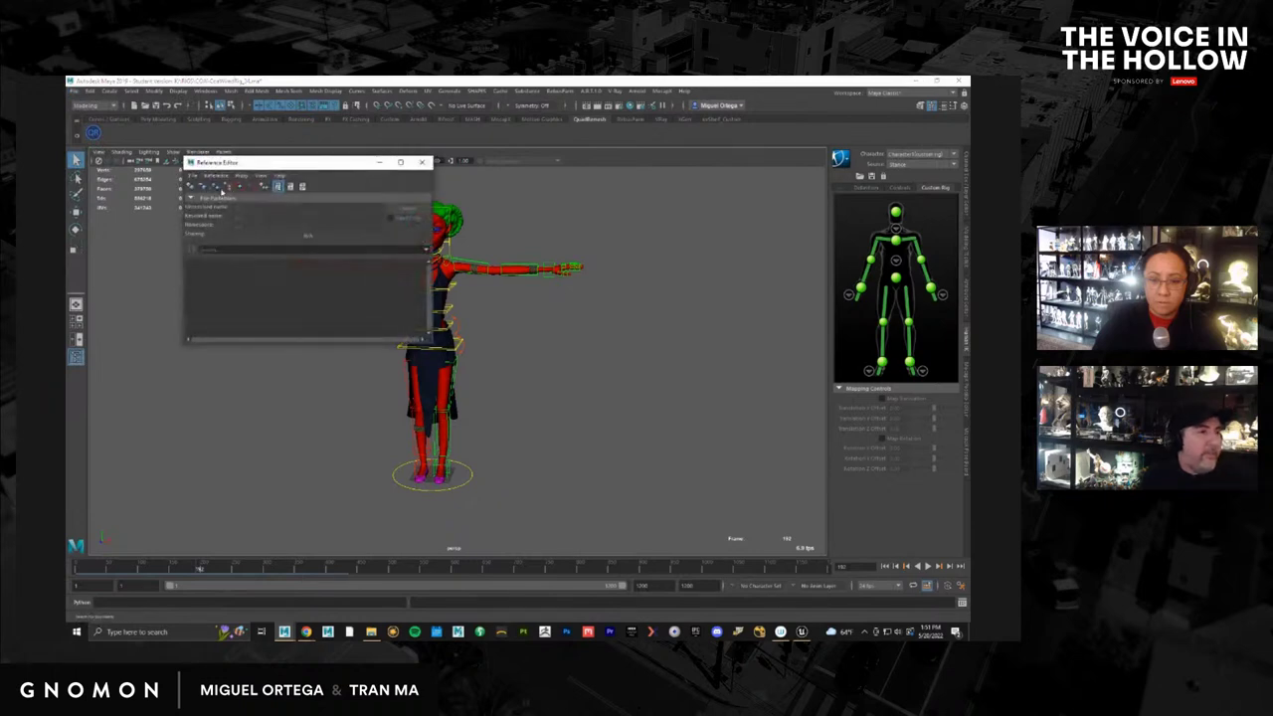
pyautogui.click(217, 176)
pyautogui.click(239, 193)
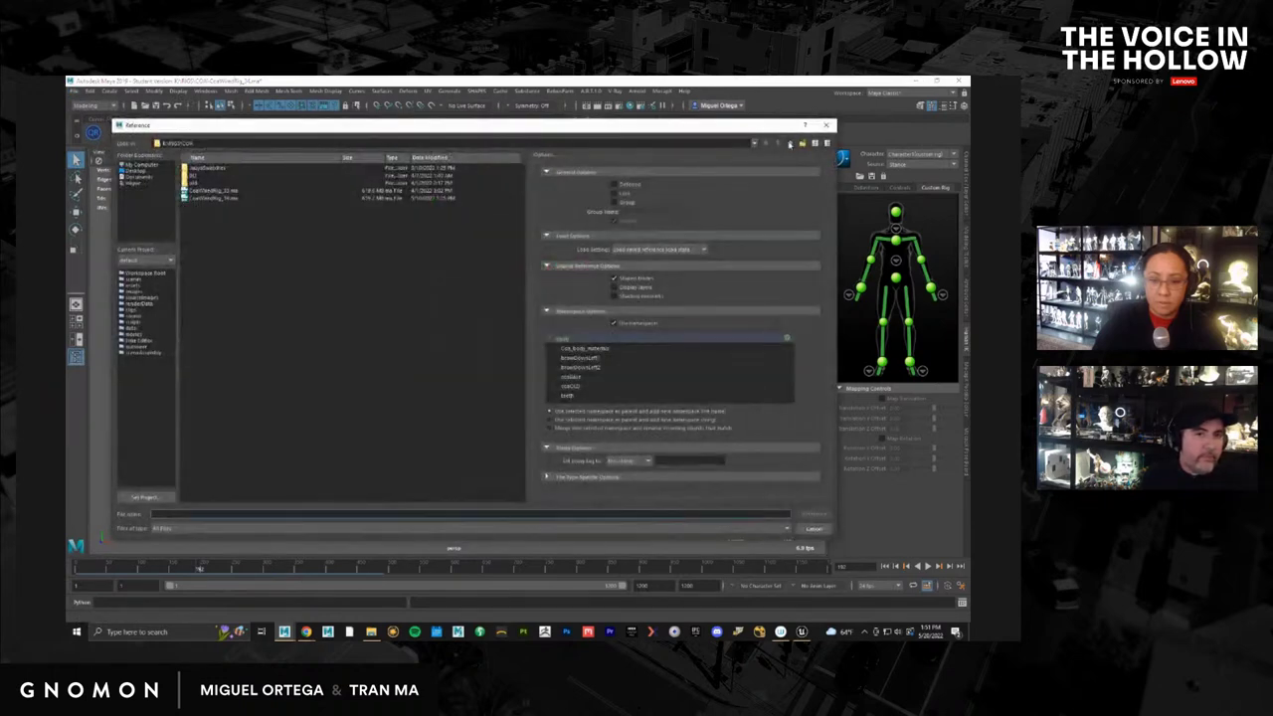
# Browse from the rig folder to the COA mocap folder inside K:\MOCAP\Session1 for the new file reference
pyautogui.click(789, 143)
pyautogui.click(789, 143)
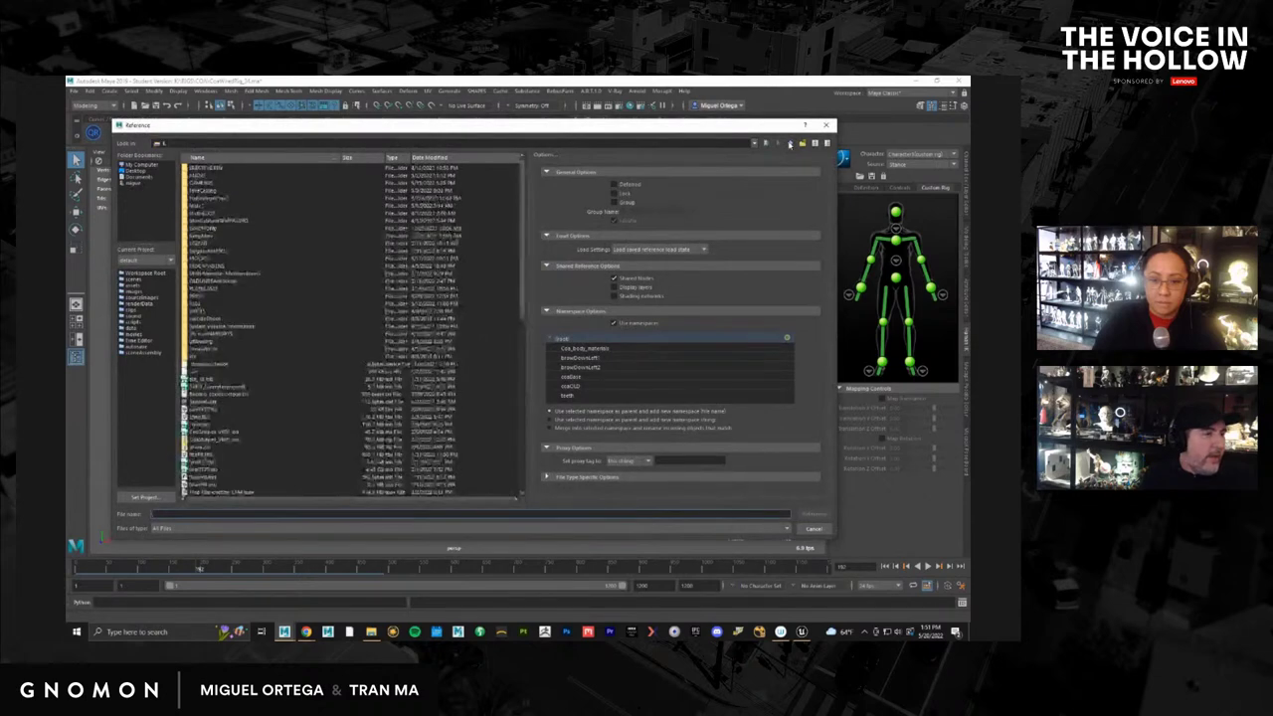
pyautogui.doubleClick(198, 261)
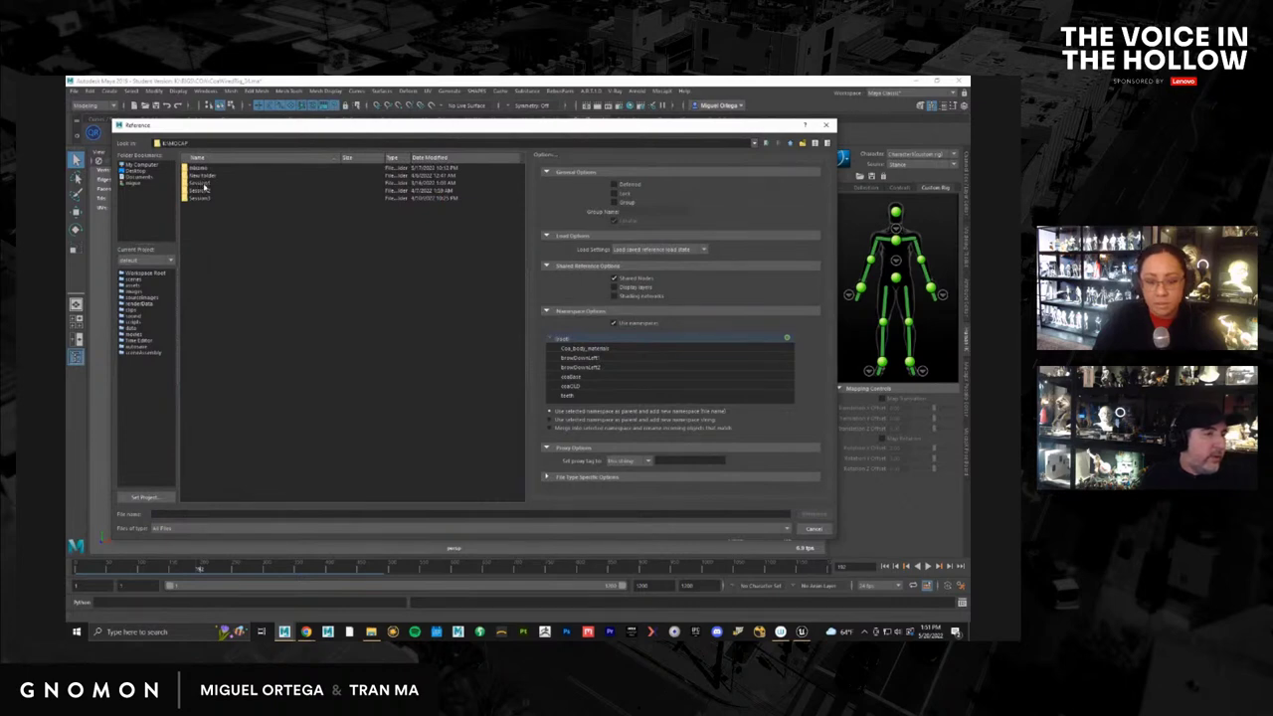
pyautogui.doubleClick(202, 184)
pyautogui.doubleClick(196, 169)
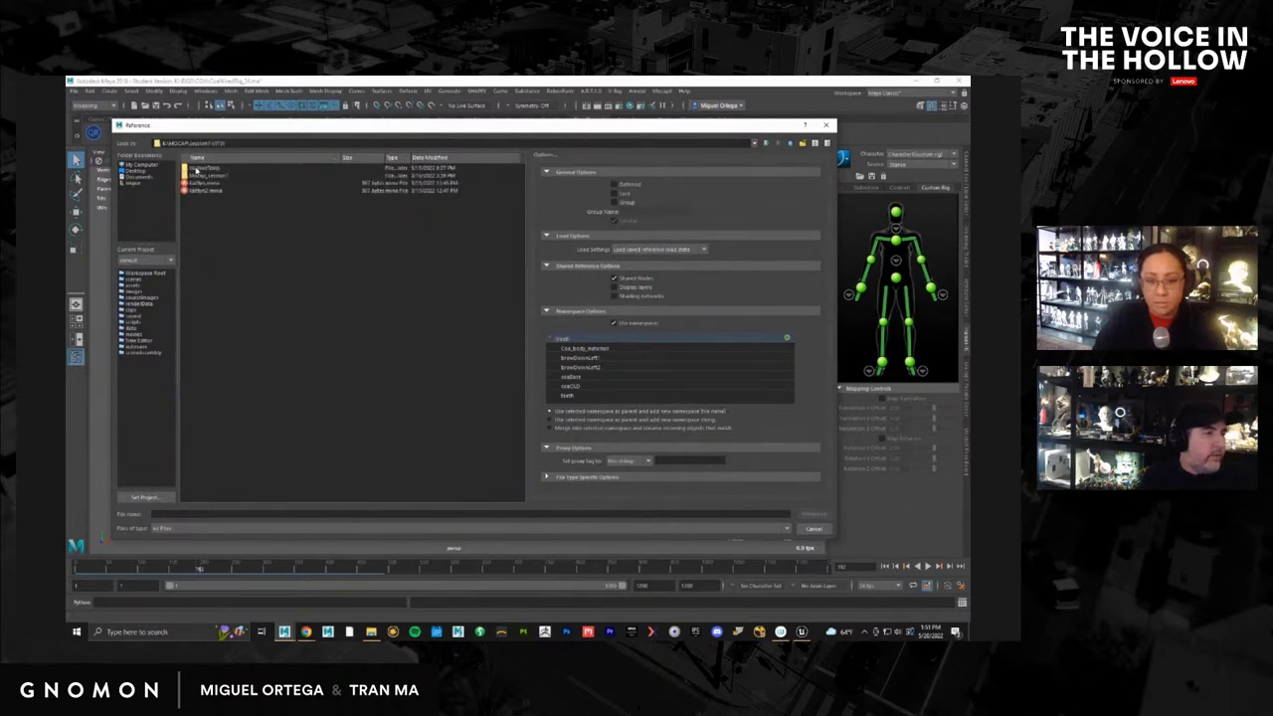
pyautogui.doubleClick(201, 176)
pyautogui.doubleClick(199, 176)
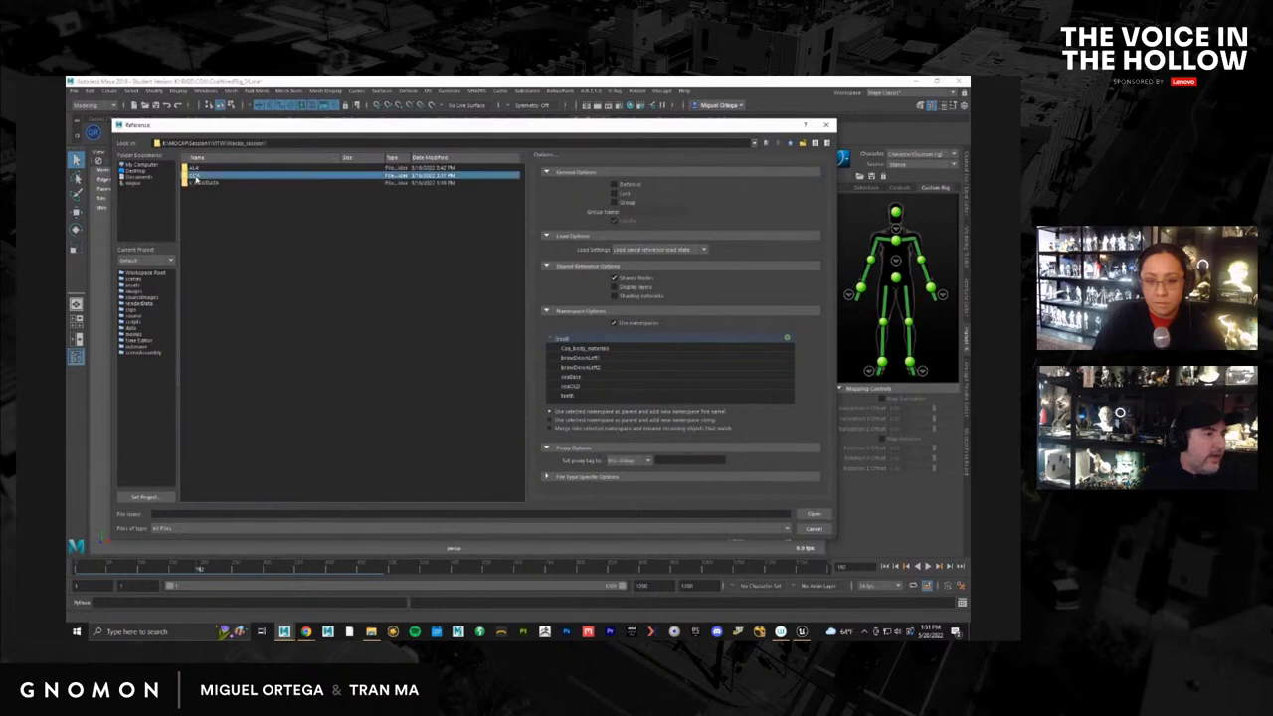
pyautogui.click(226, 157)
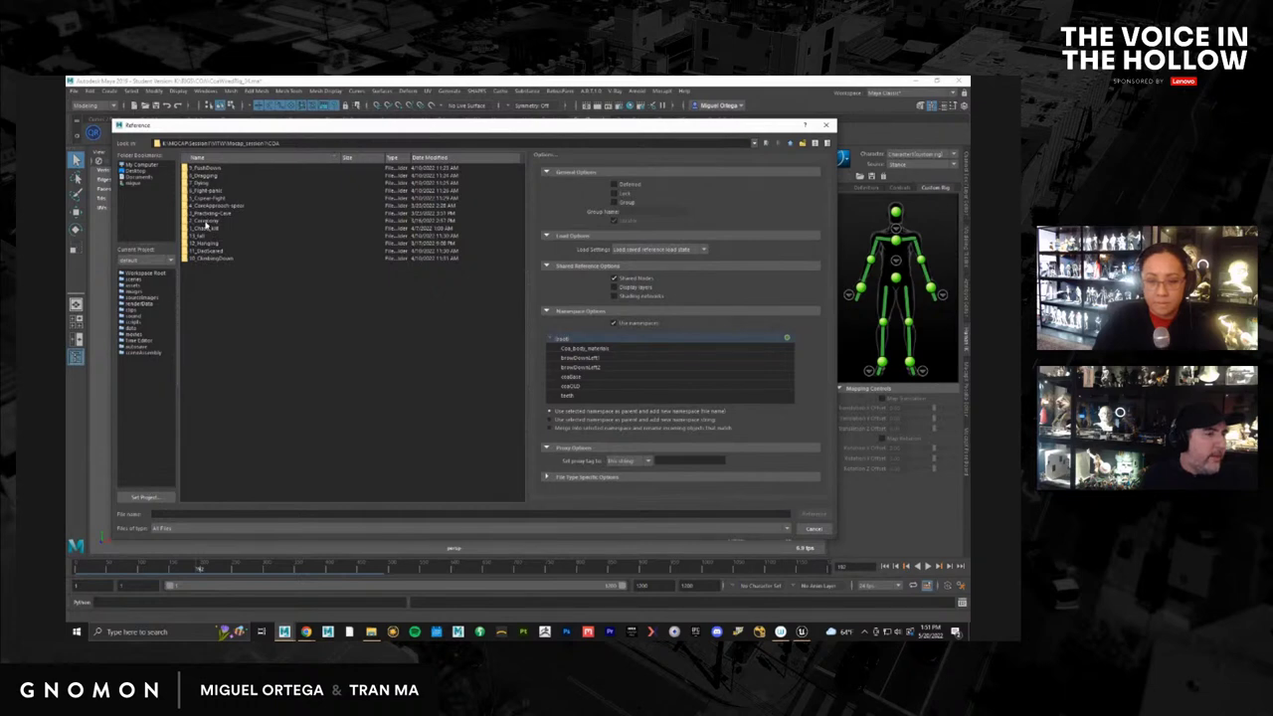
# Reference New Session-030.ma from the 2_Ceremony edit folder into the rig scene, accept the student version notice, and close the Reference Editor
pyautogui.doubleClick(205, 222)
pyautogui.doubleClick(193, 176)
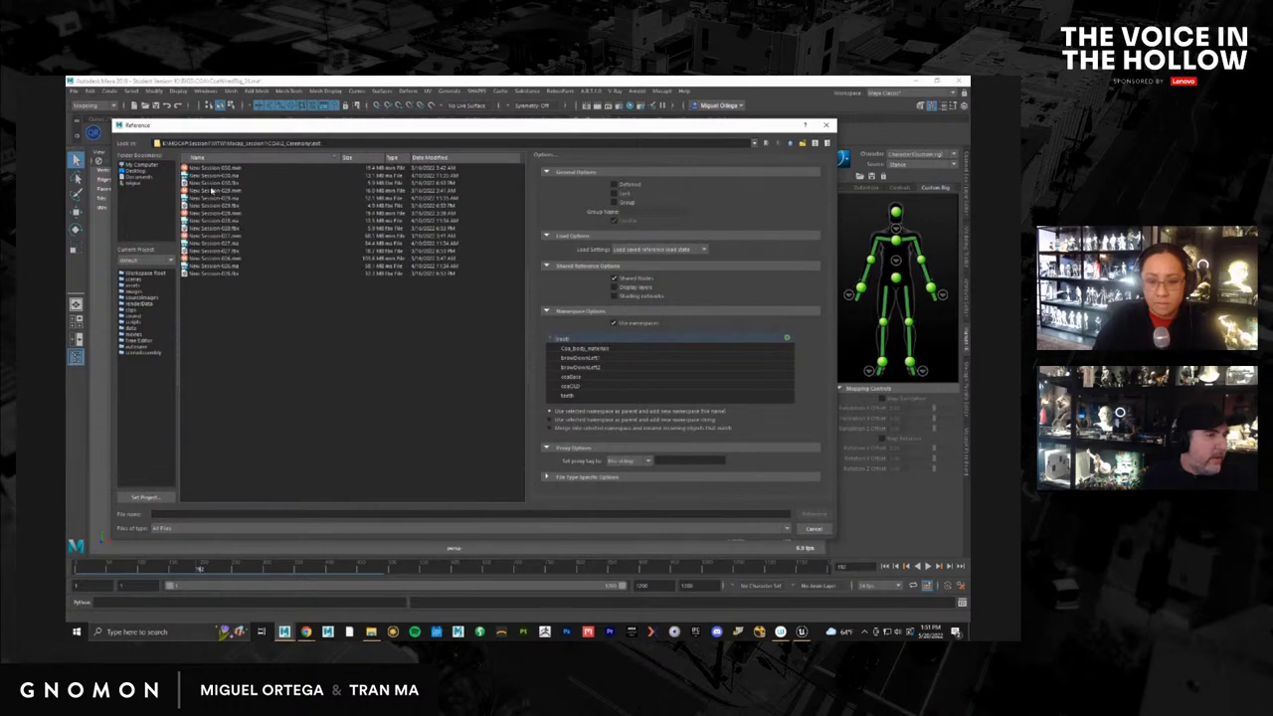
pyautogui.click(212, 176)
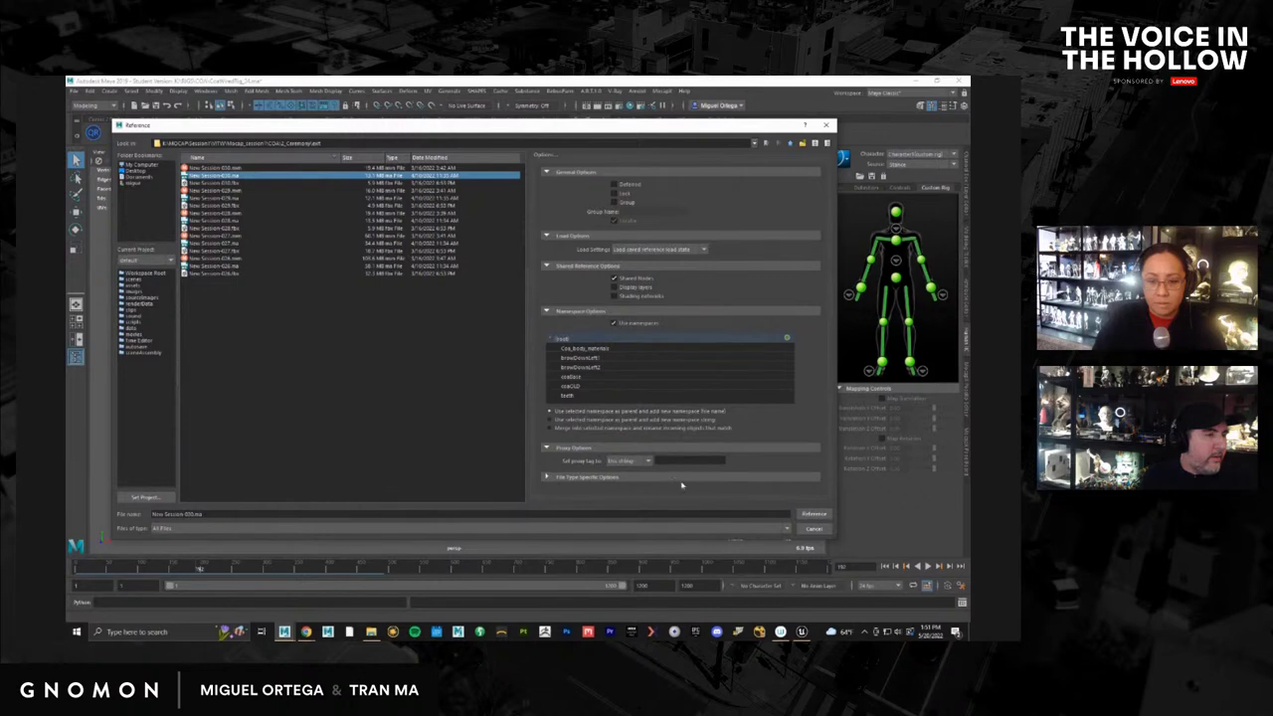
pyautogui.click(814, 513)
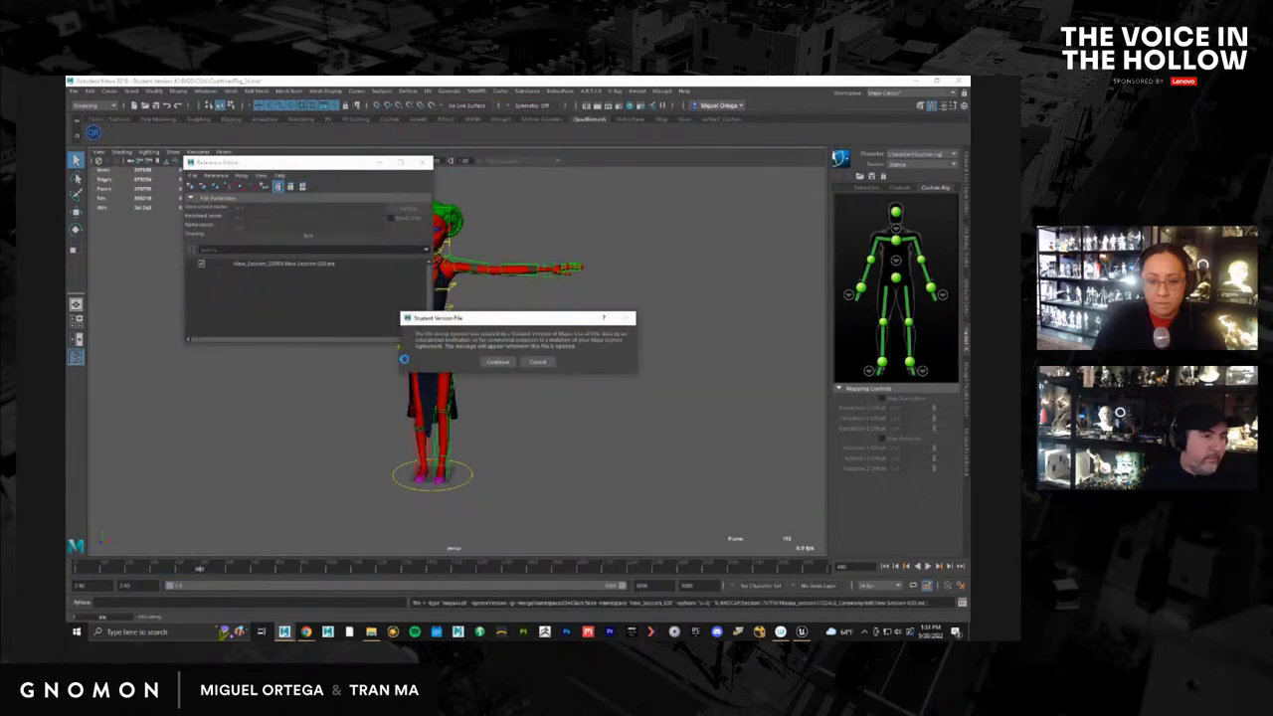
pyautogui.click(497, 361)
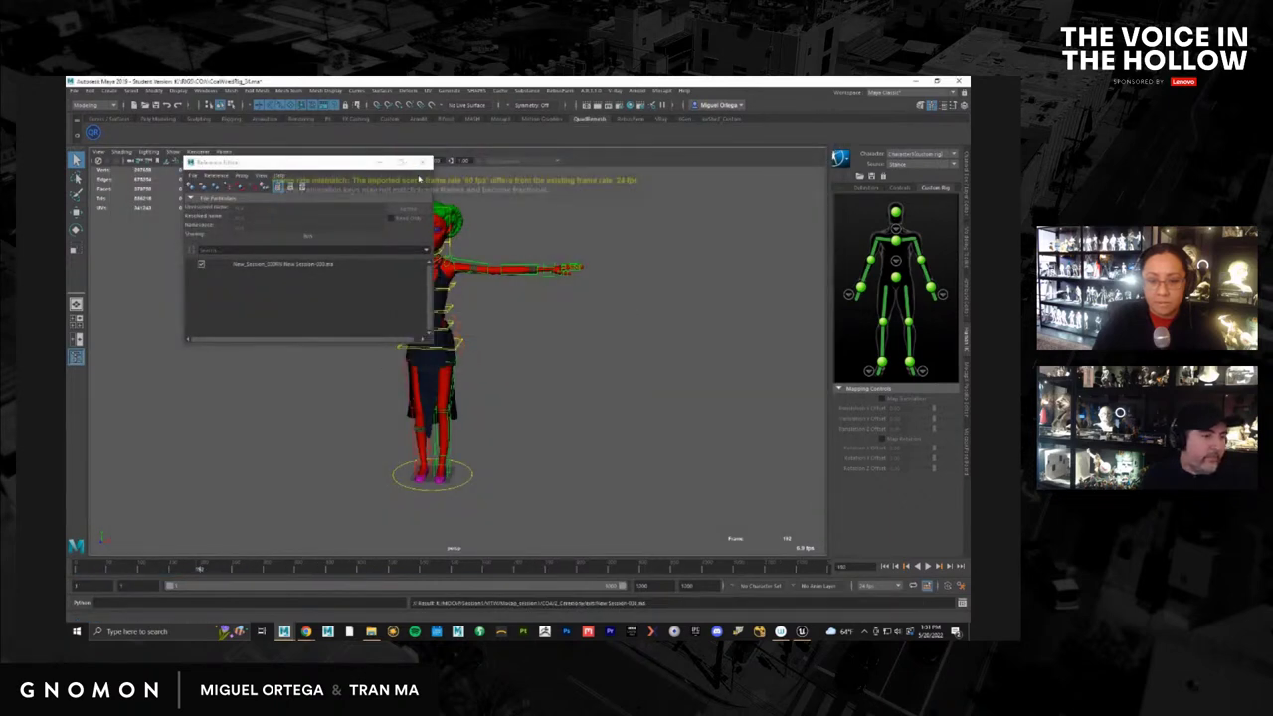
pyautogui.click(425, 161)
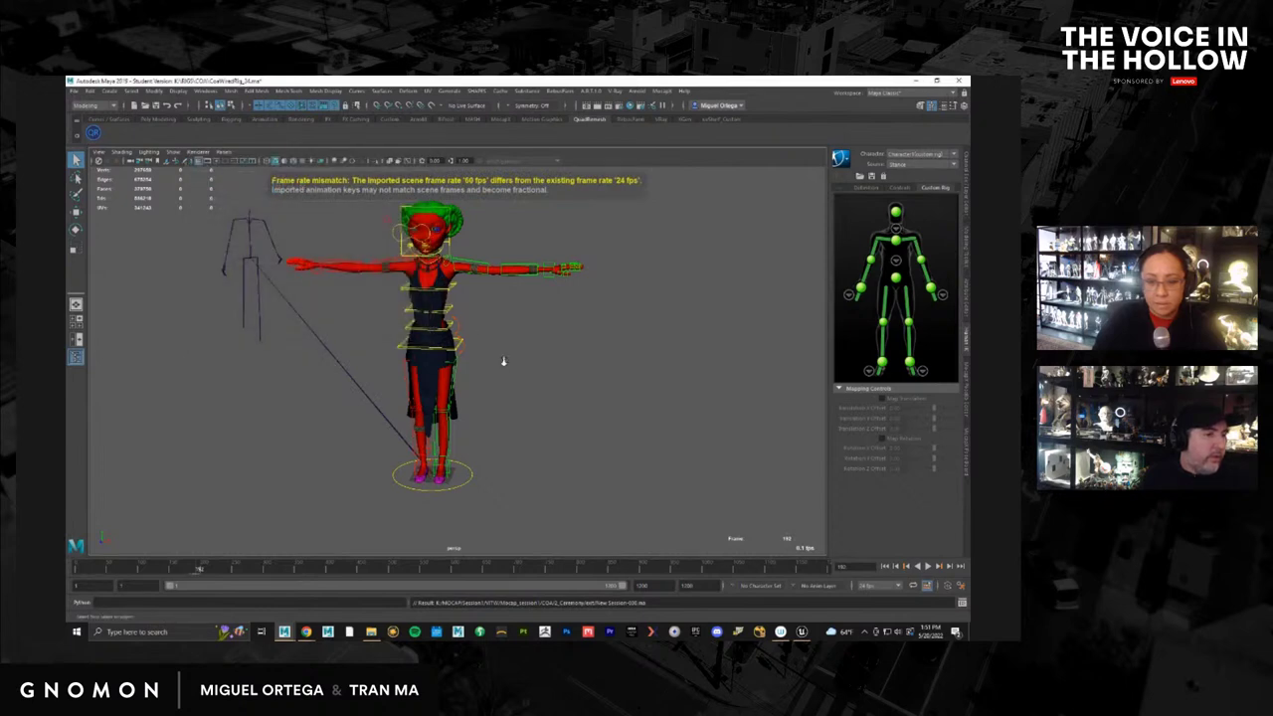
# Examine the referenced mocap skeleton's motion by scrubbing through the animation with the rig also in view
pyautogui.scroll(-6, 502, 361)
pyautogui.keyDown('alt'); pyautogui.moveTo(344, 394); pyautogui.dragTo(380, 428); pyautogui.keyUp('alt')
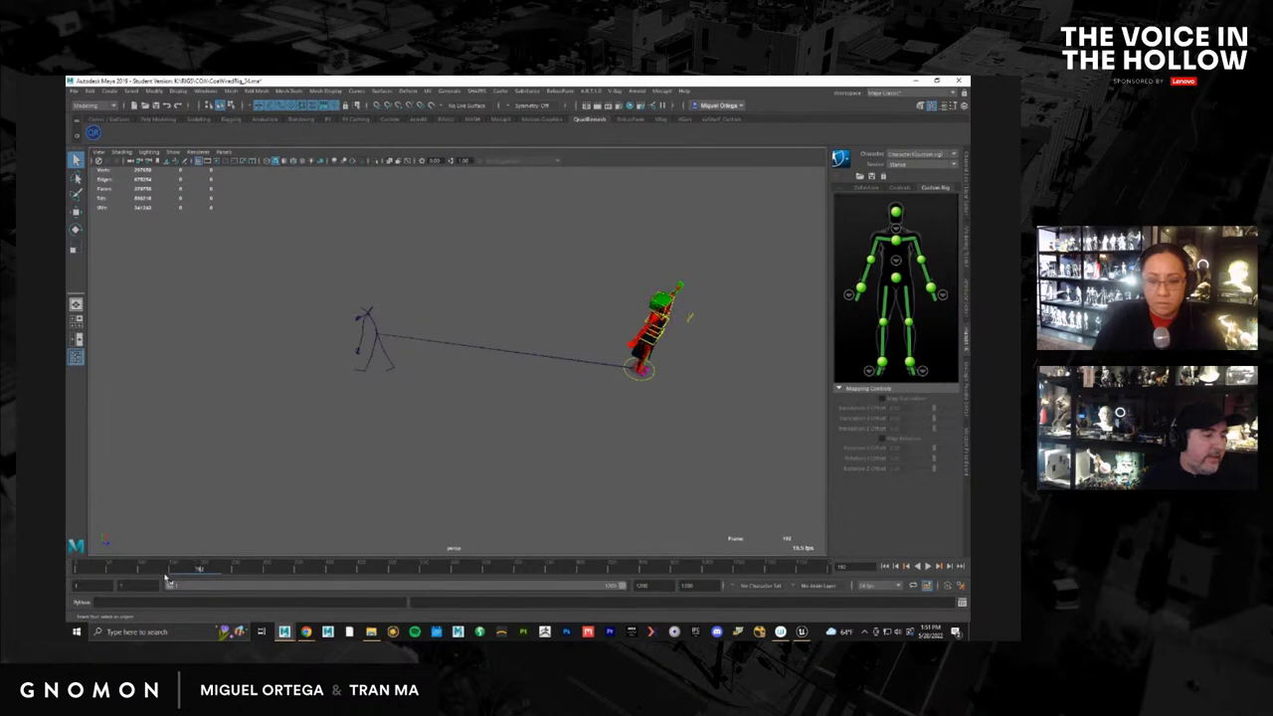
pyautogui.moveTo(162, 571); pyautogui.dragTo(279, 574)
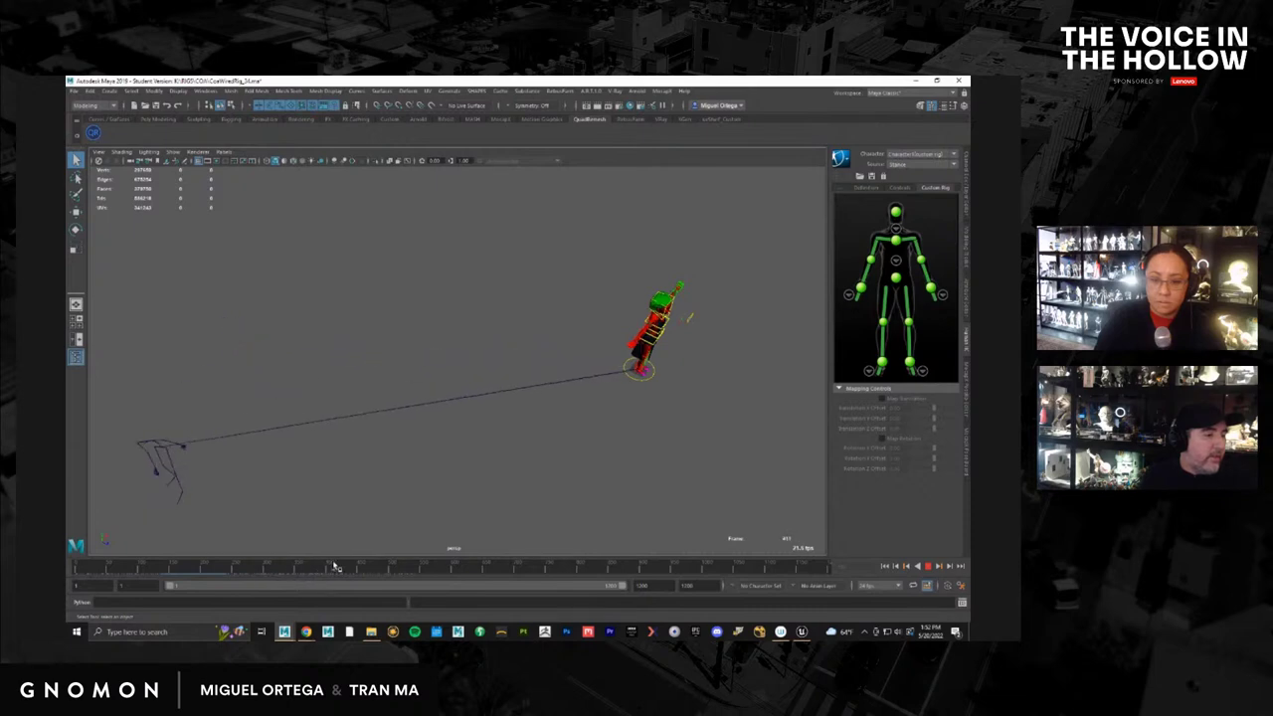
pyautogui.moveTo(335, 566)
pyautogui.mouseDown()
pyautogui.moveTo(474, 563)
pyautogui.moveTo(92, 573)
pyautogui.mouseUp()
# Set the Coa rig's HumanIK source to the character from the referenced New Session mocap and frame the rig closely
pyautogui.click(931, 164)
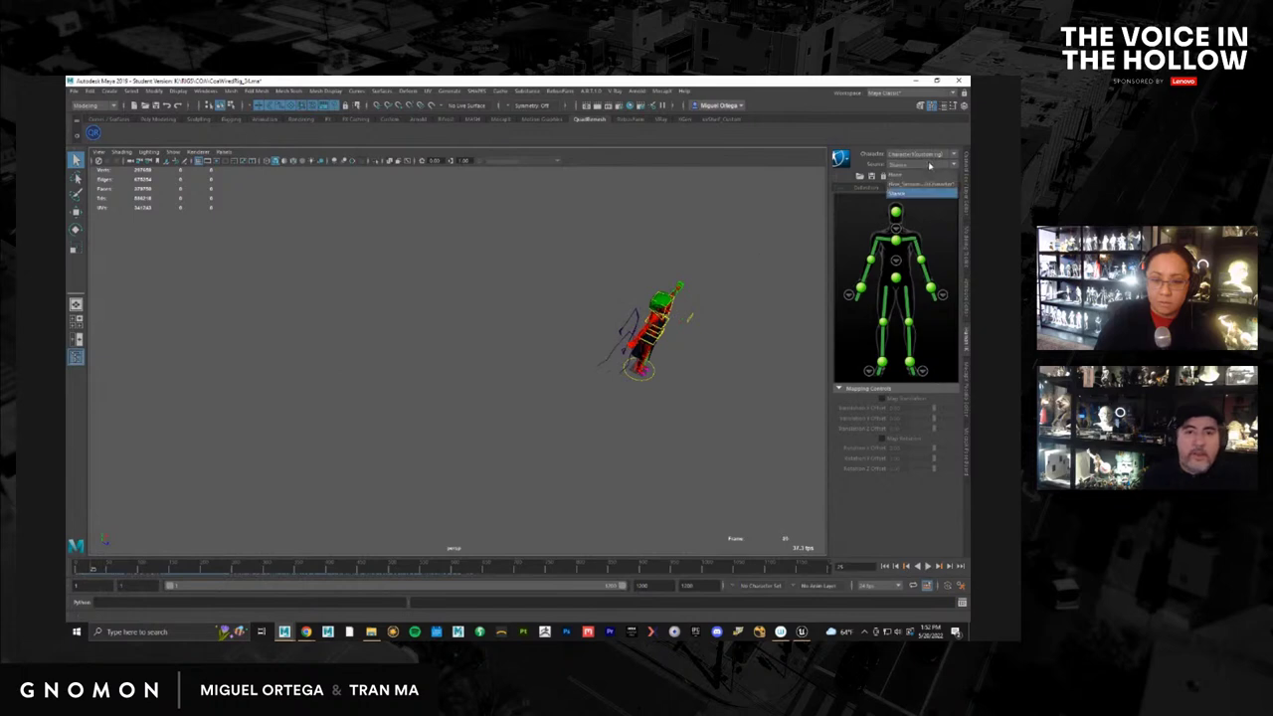
pyautogui.click(903, 184)
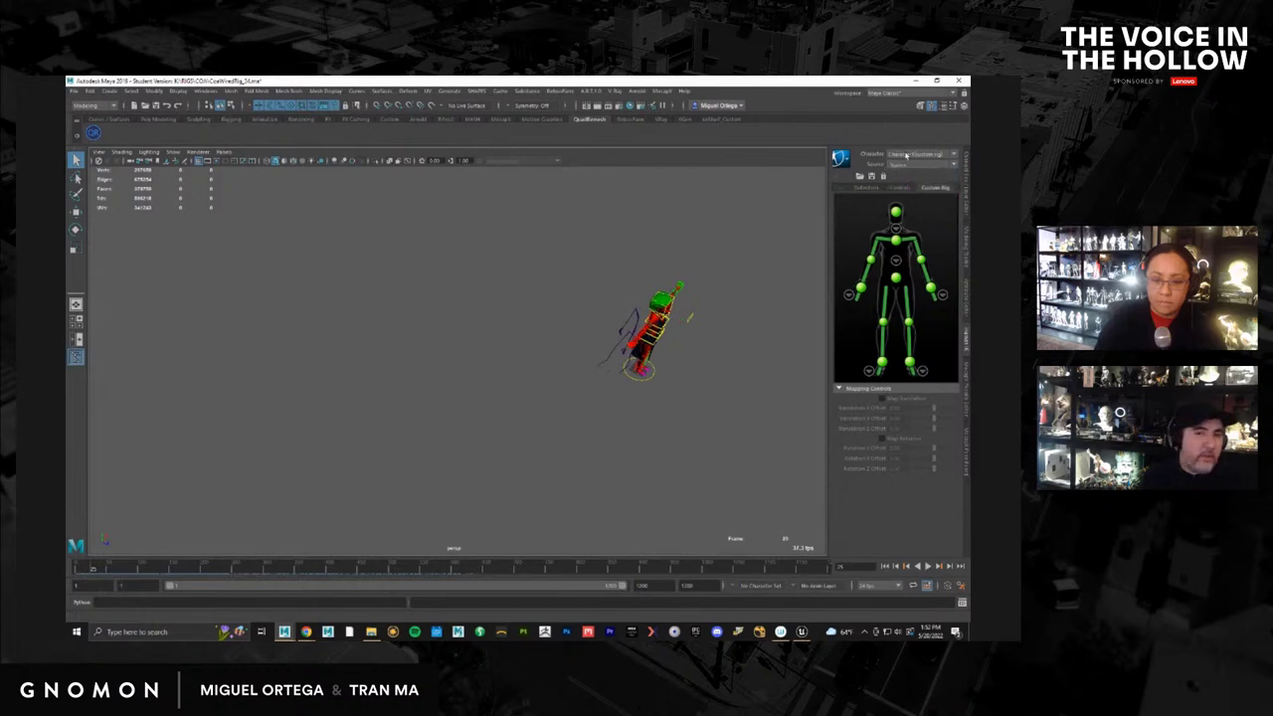
pyautogui.keyDown('alt'); pyautogui.moveTo(658, 377); pyautogui.dragTo(630, 338); pyautogui.keyUp('alt')
pyautogui.keyDown('alt'); pyautogui.moveTo(632, 333); pyautogui.dragTo(600, 398, button='middle'); pyautogui.keyUp('alt')
pyautogui.keyDown('alt'); pyautogui.moveTo(600, 398); pyautogui.dragTo(563, 348); pyautogui.keyUp('alt')
pyautogui.scroll(3, 563, 348)
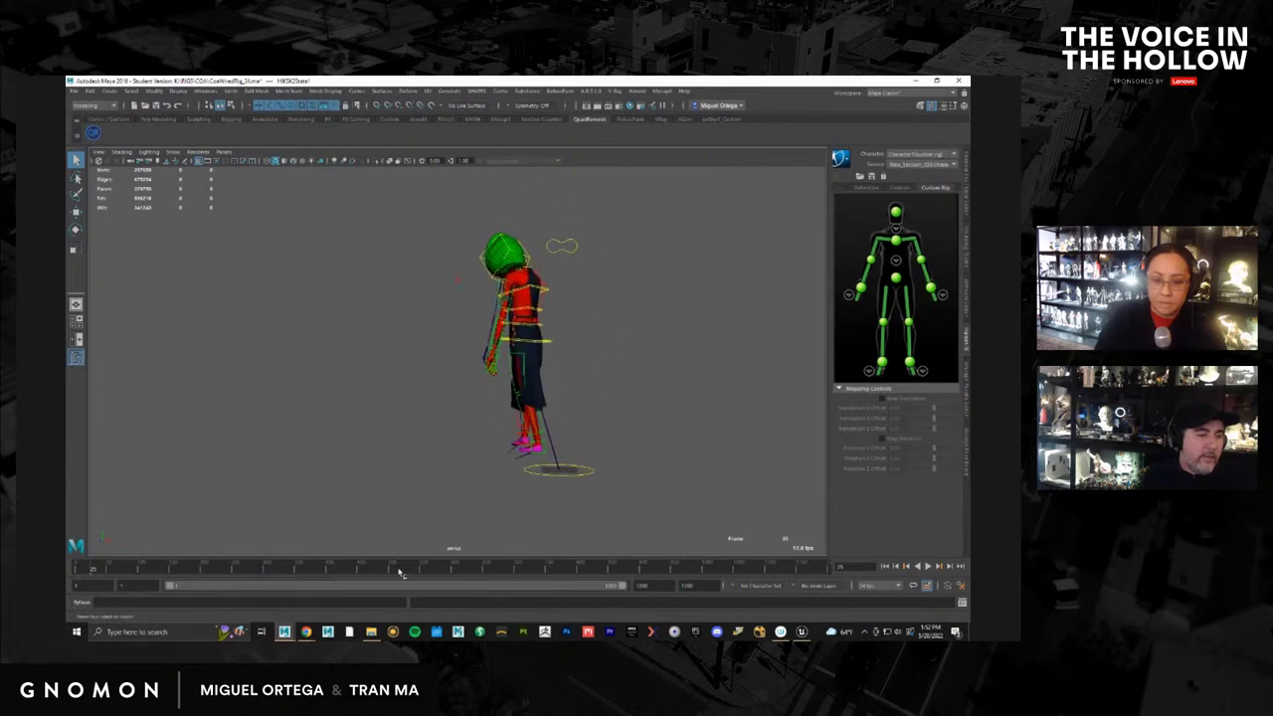
# Review the mocap motion on the Coa rig by scrubbing the timeline, viewing it from several angles, and playing it back
pyautogui.moveTo(281, 572); pyautogui.dragTo(152, 548)
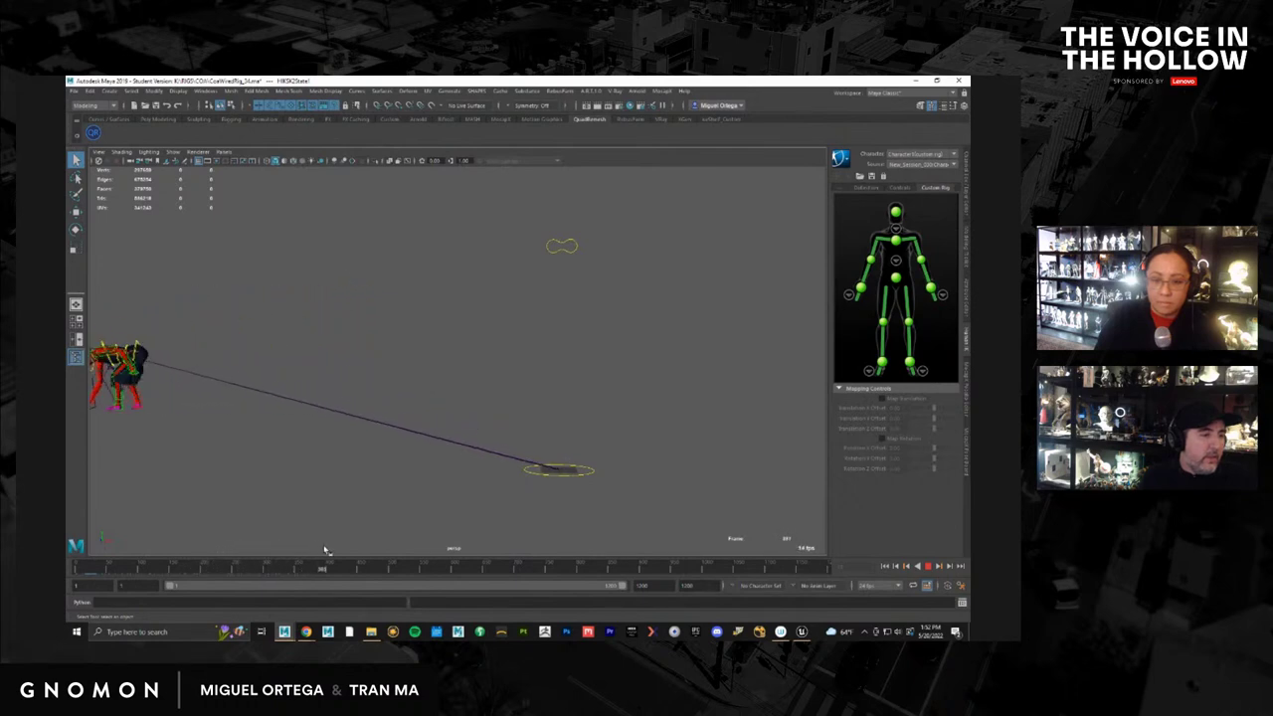
pyautogui.moveTo(287, 550); pyautogui.dragTo(70, 550)
pyautogui.keyDown('alt'); pyautogui.moveTo(679, 428); pyautogui.dragTo(730, 396); pyautogui.keyUp('alt')
pyautogui.keyDown('alt'); pyautogui.moveTo(730, 396); pyautogui.dragTo(425, 386, button='middle'); pyautogui.keyUp('alt')
pyautogui.keyDown('alt'); pyautogui.moveTo(425, 386); pyautogui.dragTo(547, 417); pyautogui.keyUp('alt')
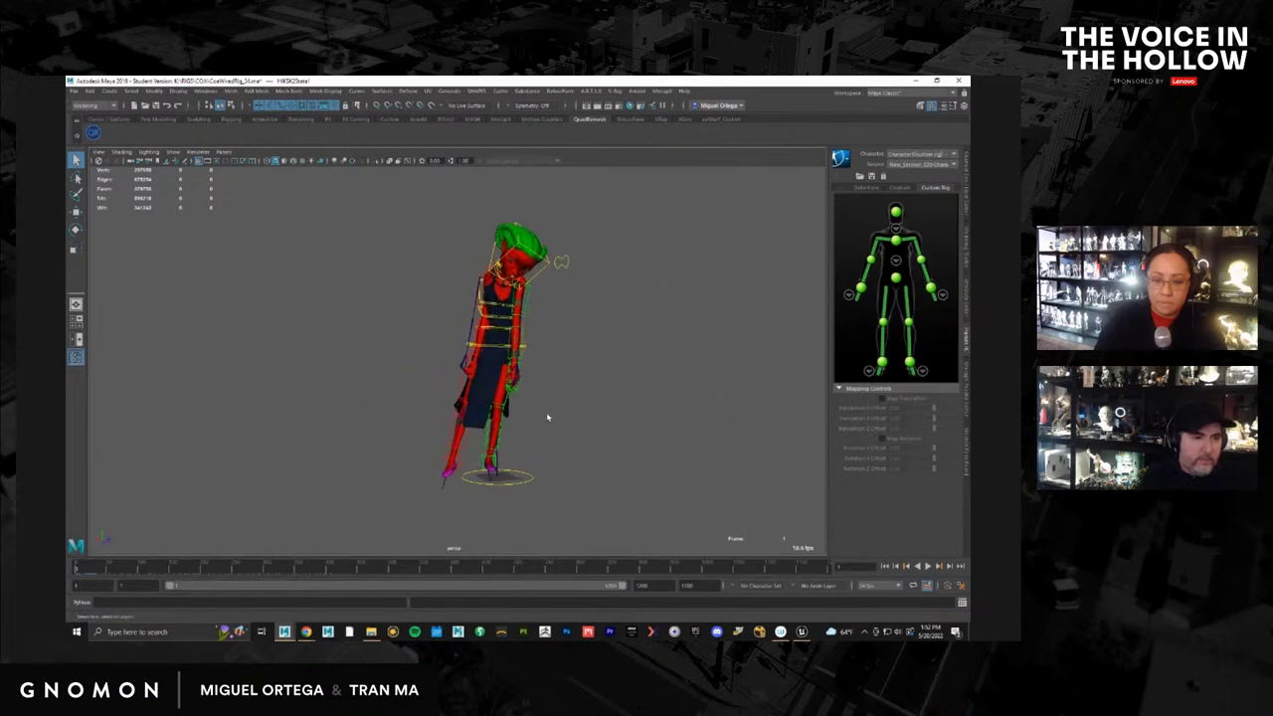
pyautogui.click(927, 566)
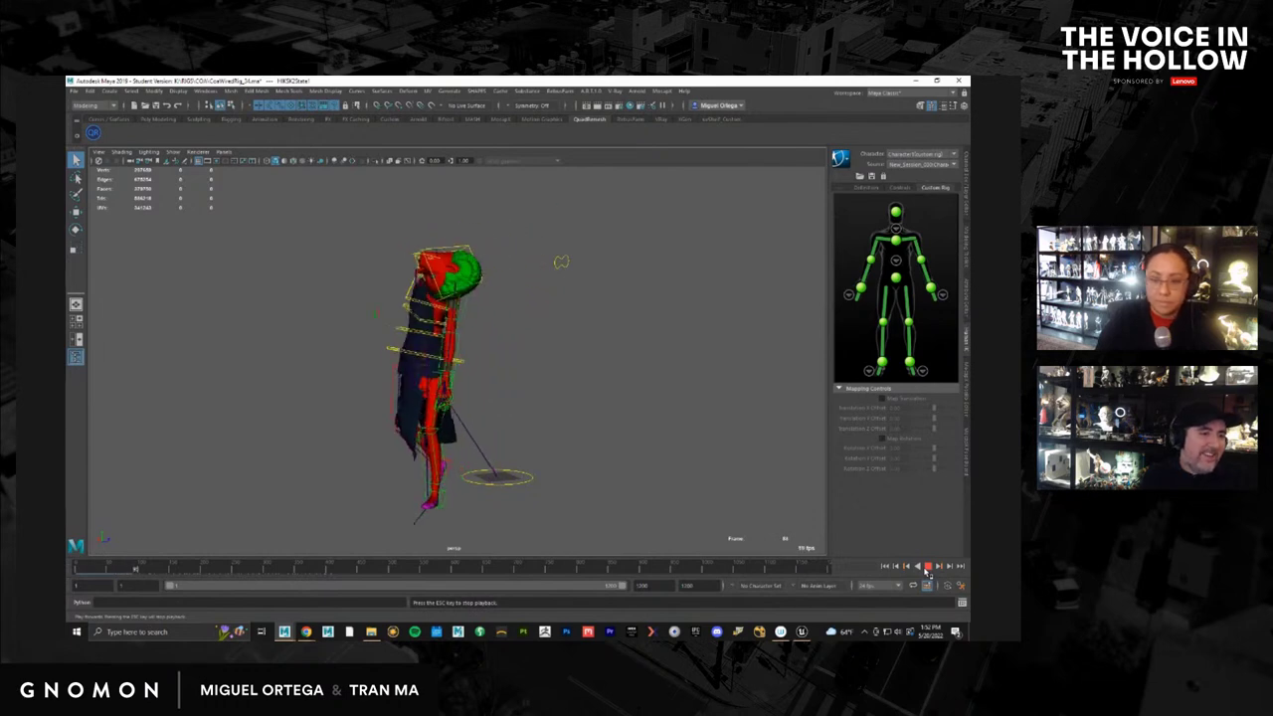
pyautogui.click(927, 566)
# Open New Session-030.ma as its own scene, discarding the rig scene changes and accepting the student version notice
pyautogui.click(75, 91)
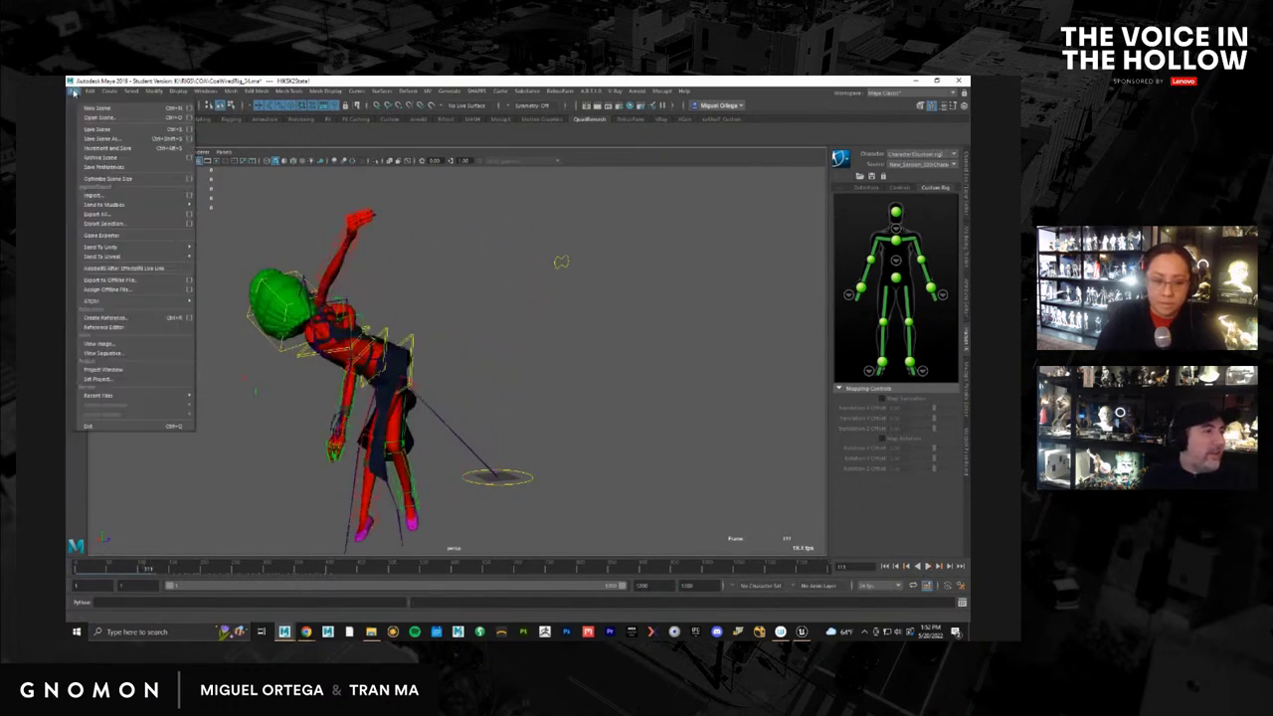
pyautogui.moveTo(135, 397)
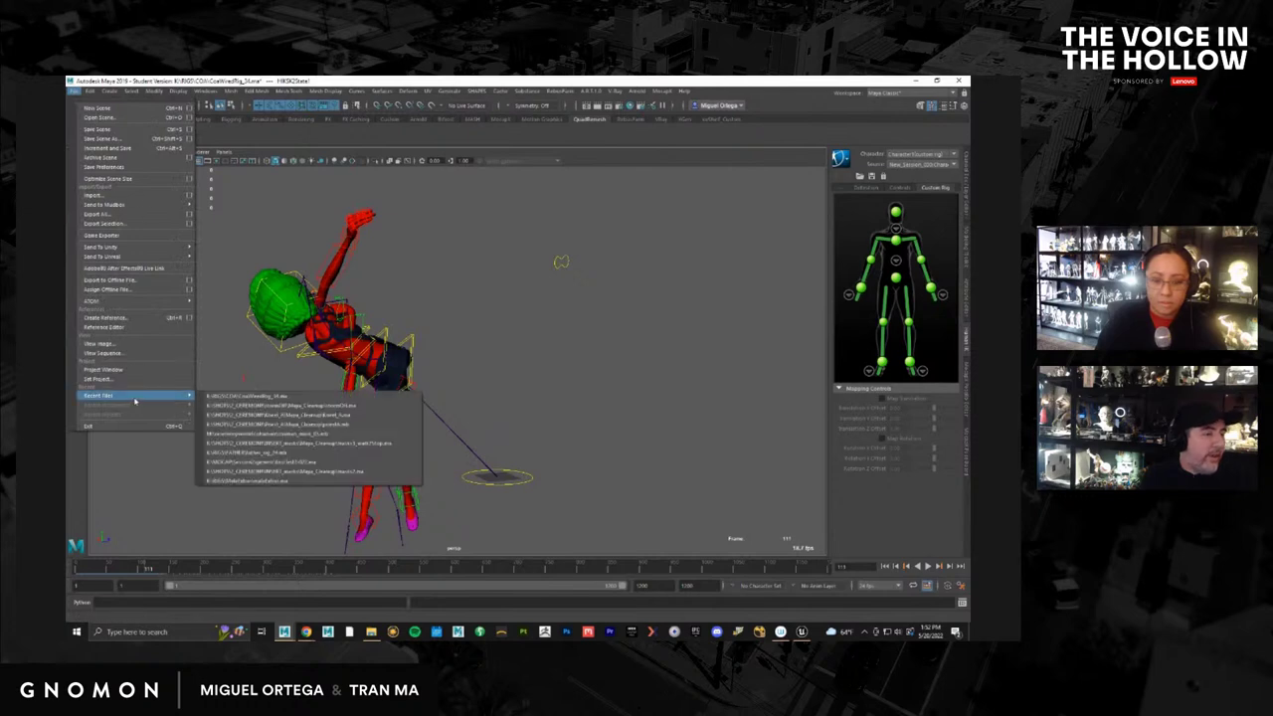
pyautogui.click(100, 117)
pyautogui.click(199, 175)
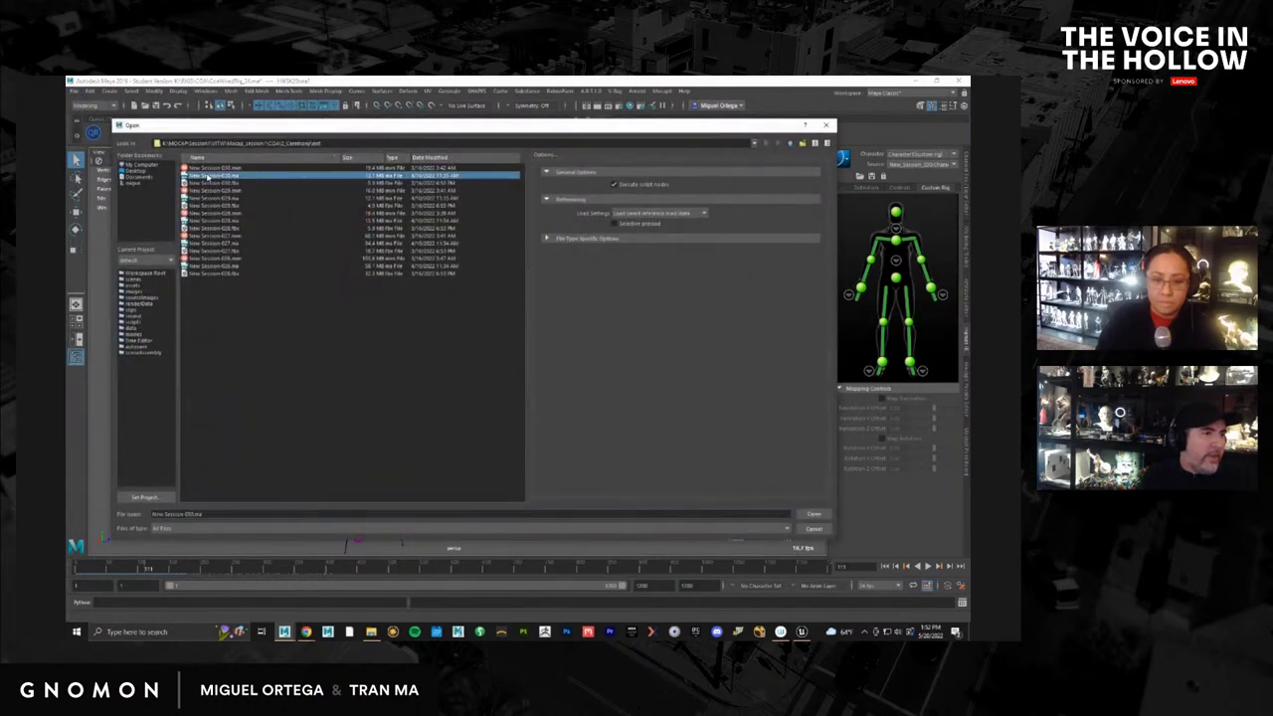
pyautogui.click(813, 514)
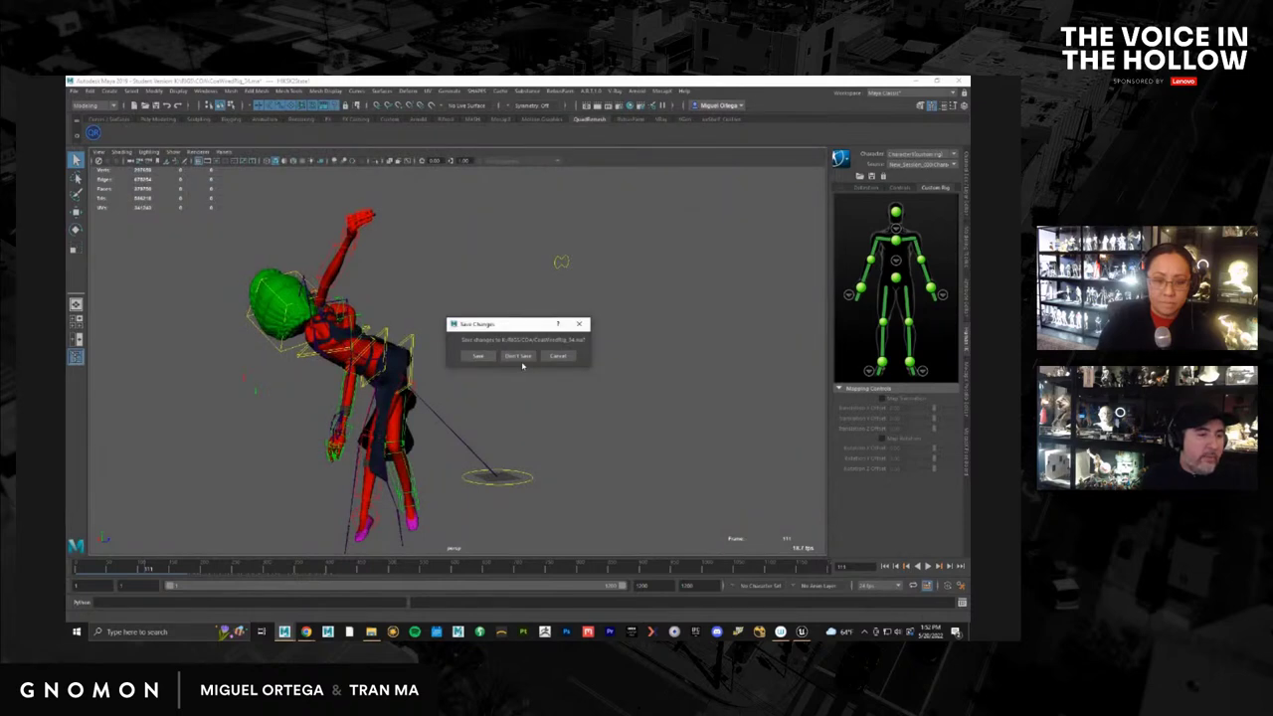
pyautogui.click(521, 357)
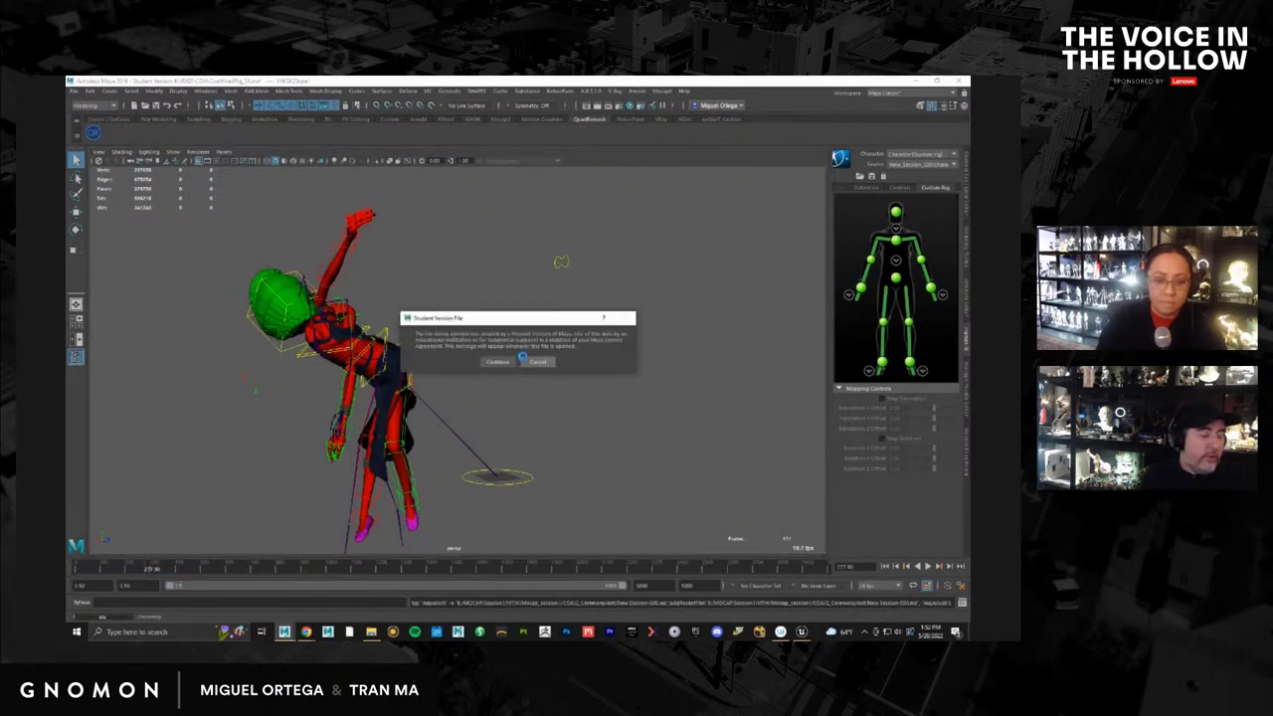
pyautogui.click(502, 363)
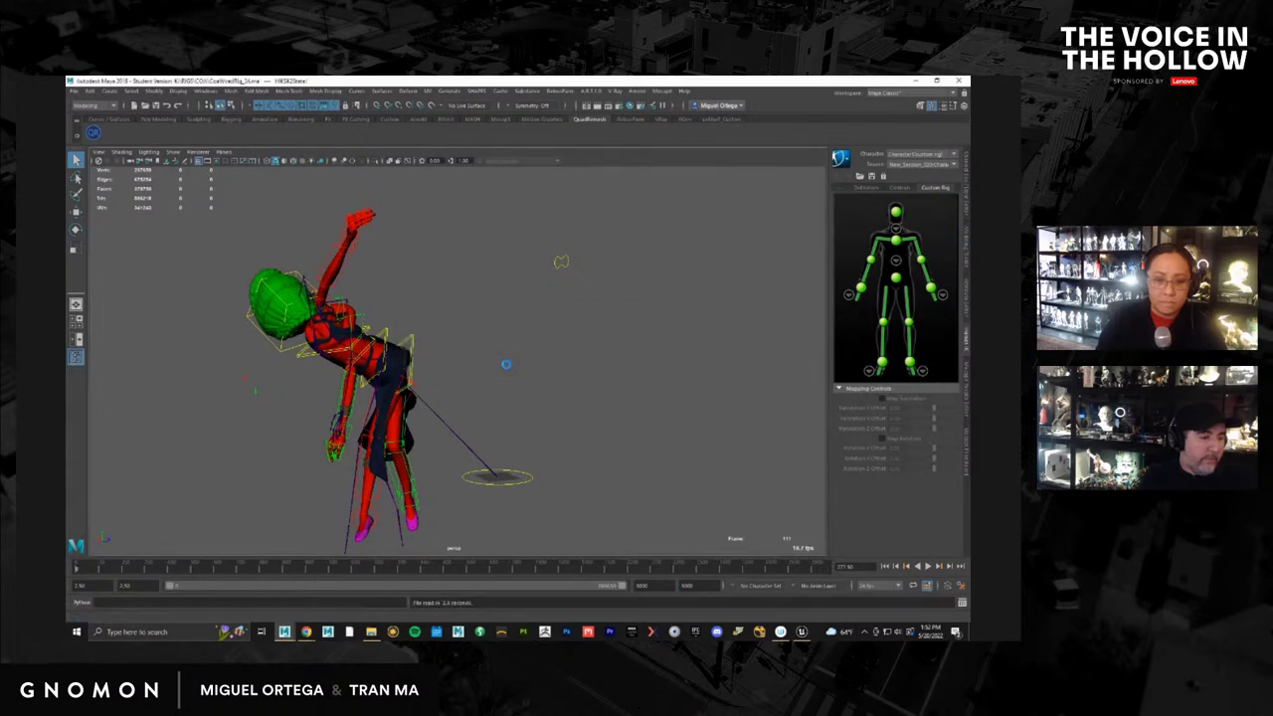
# Examine the mocap skeleton in its T-pose and the save and load options of its HumanIK skeleton definition
pyautogui.scroll(-10, 513, 383)
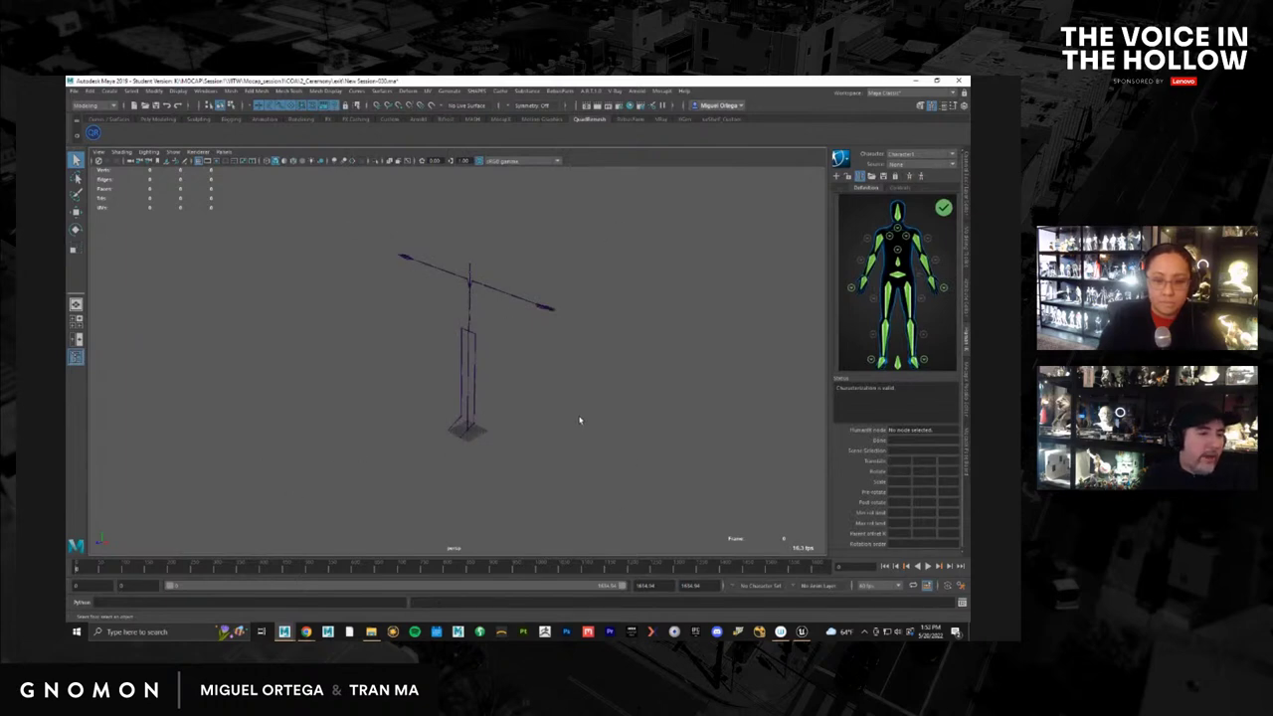
pyautogui.keyDown('alt'); pyautogui.moveTo(580, 413); pyautogui.dragTo(600, 410); pyautogui.keyUp('alt')
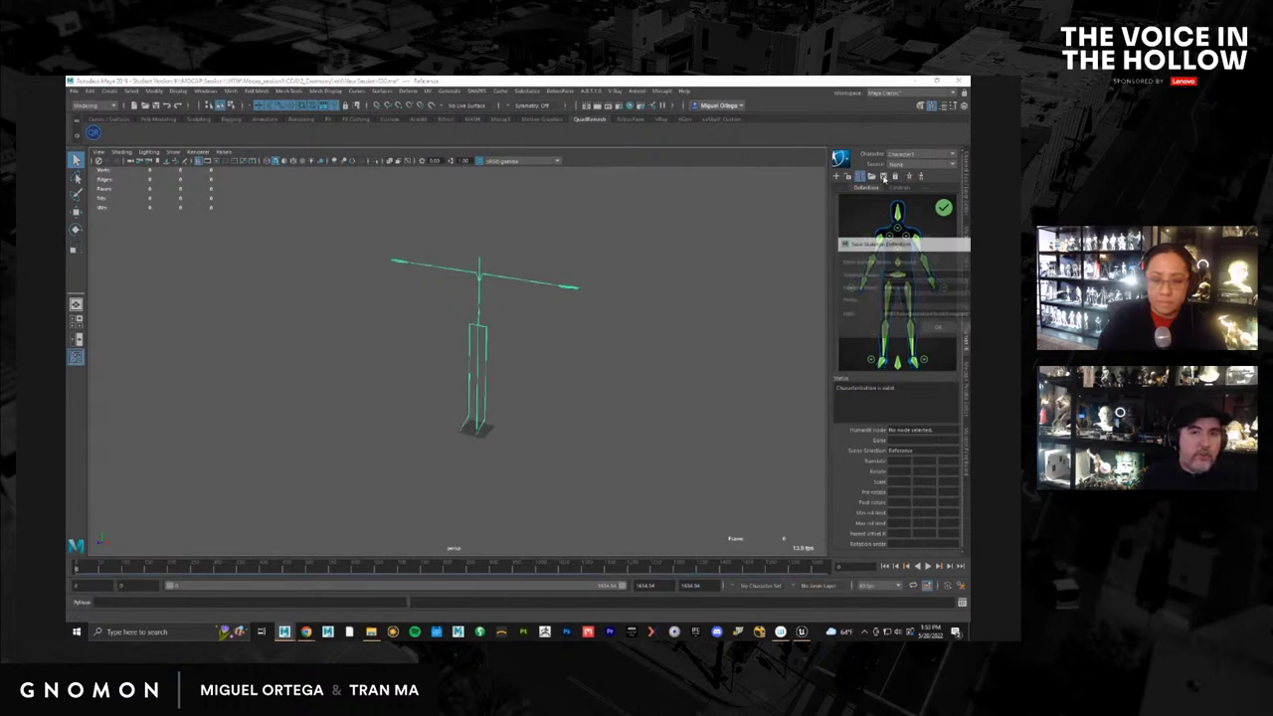
pyautogui.click(872, 177)
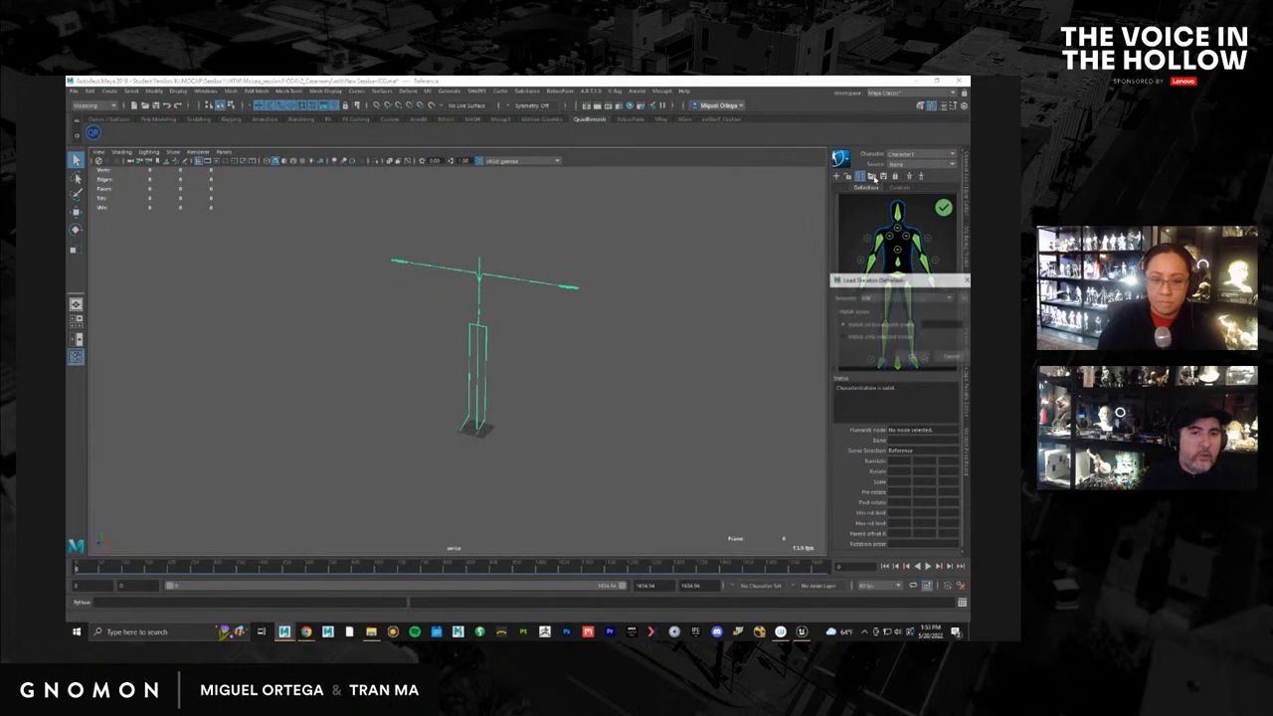
pyautogui.click(910, 359)
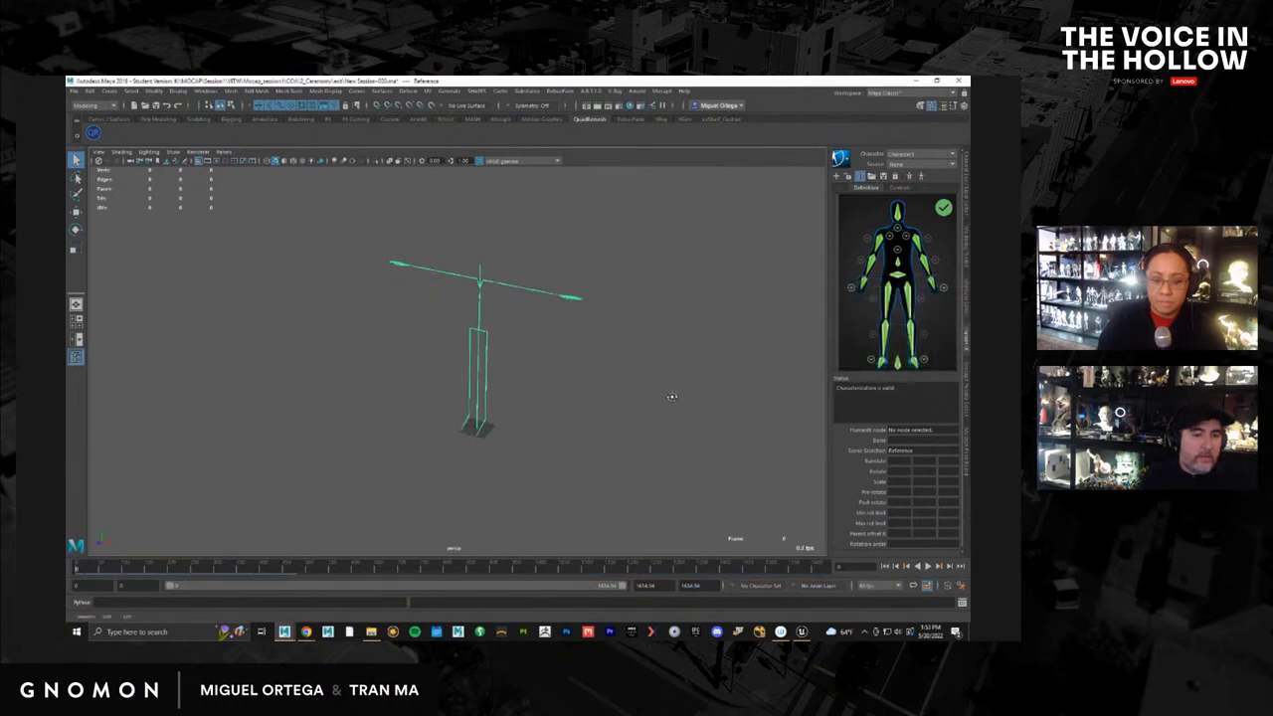
# Reopen the recent scene CoaWiredRig_34.ma without saving changes to the mocap scene, and accept the student version notice
pyautogui.click(74, 91)
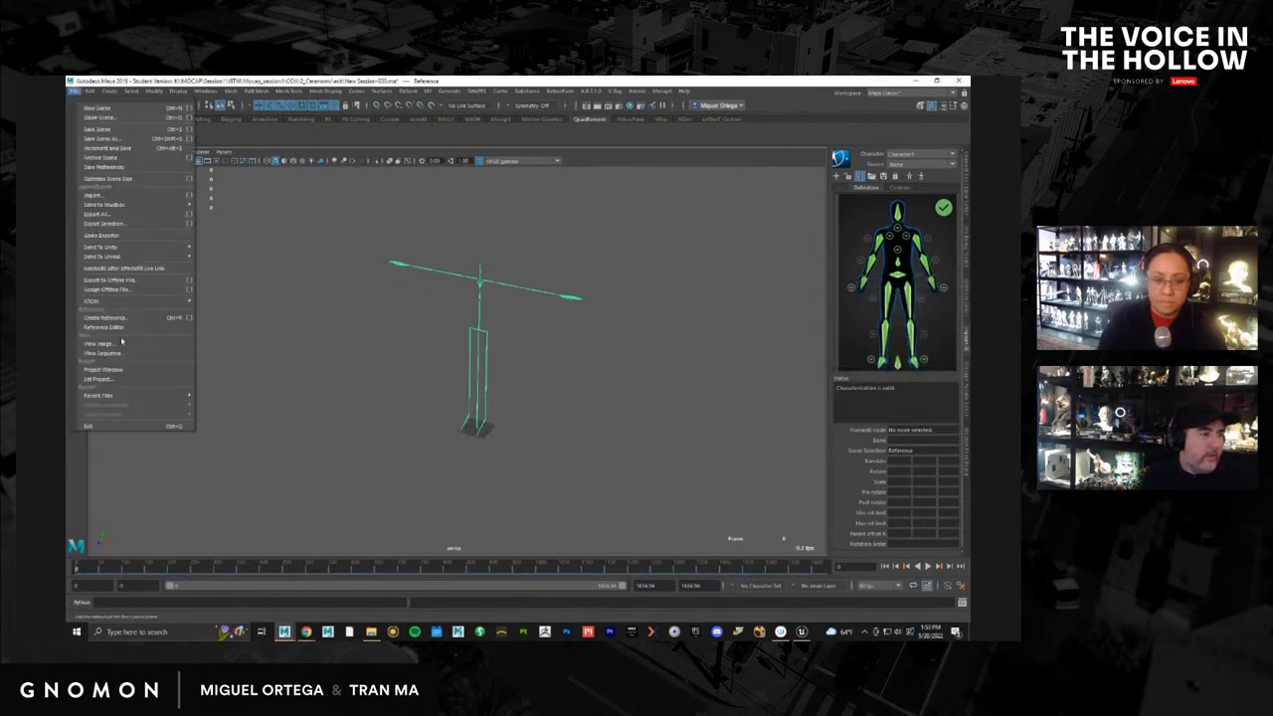
pyautogui.click(137, 128)
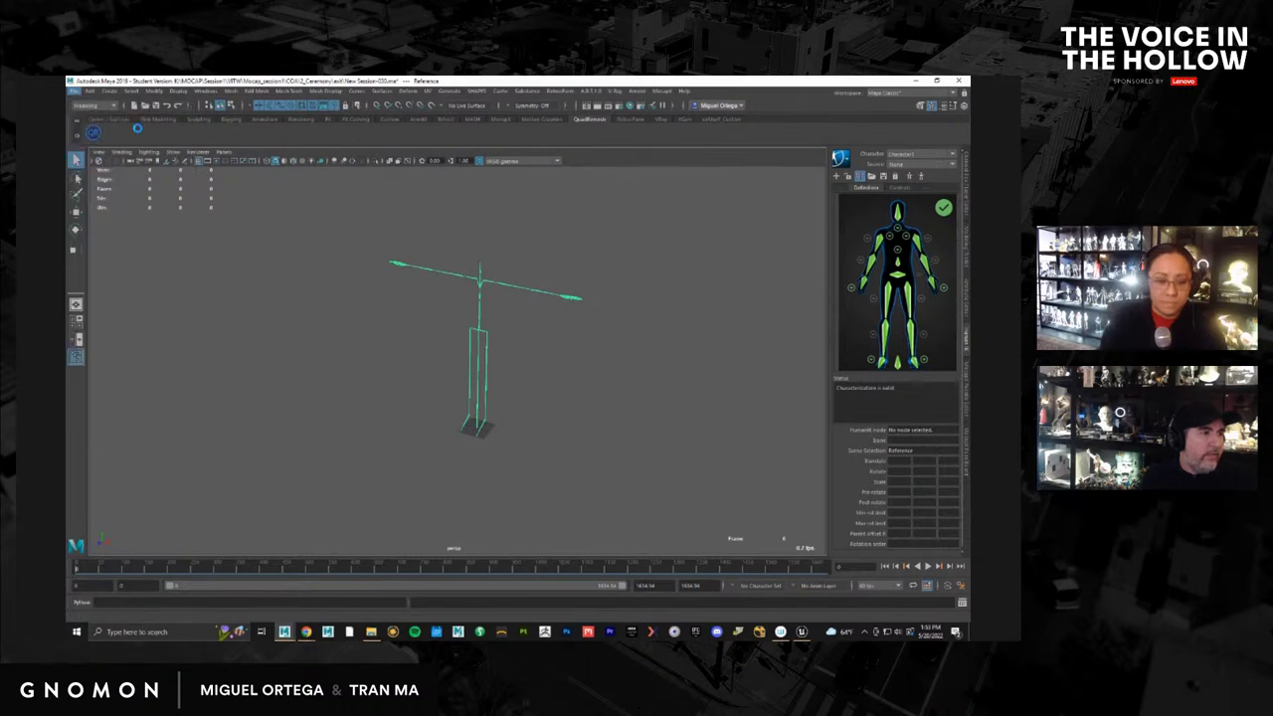
pyautogui.click(497, 362)
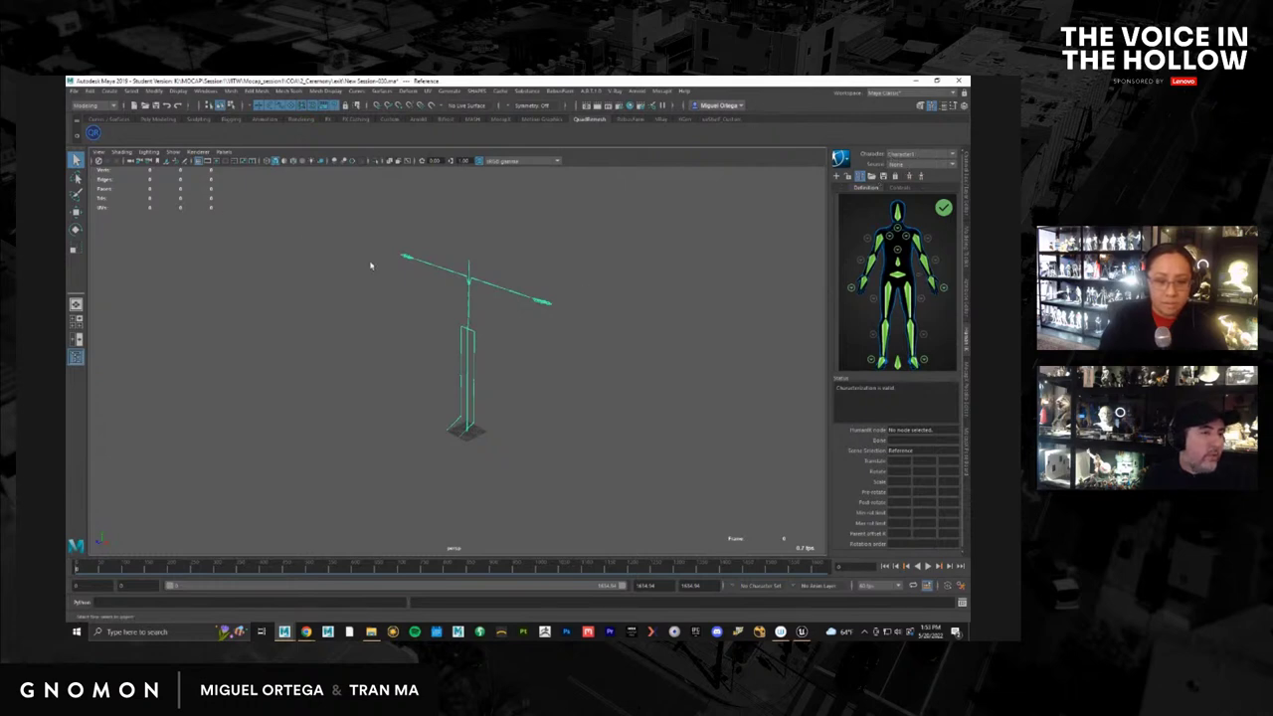
pyautogui.click(75, 92)
pyautogui.moveTo(159, 397)
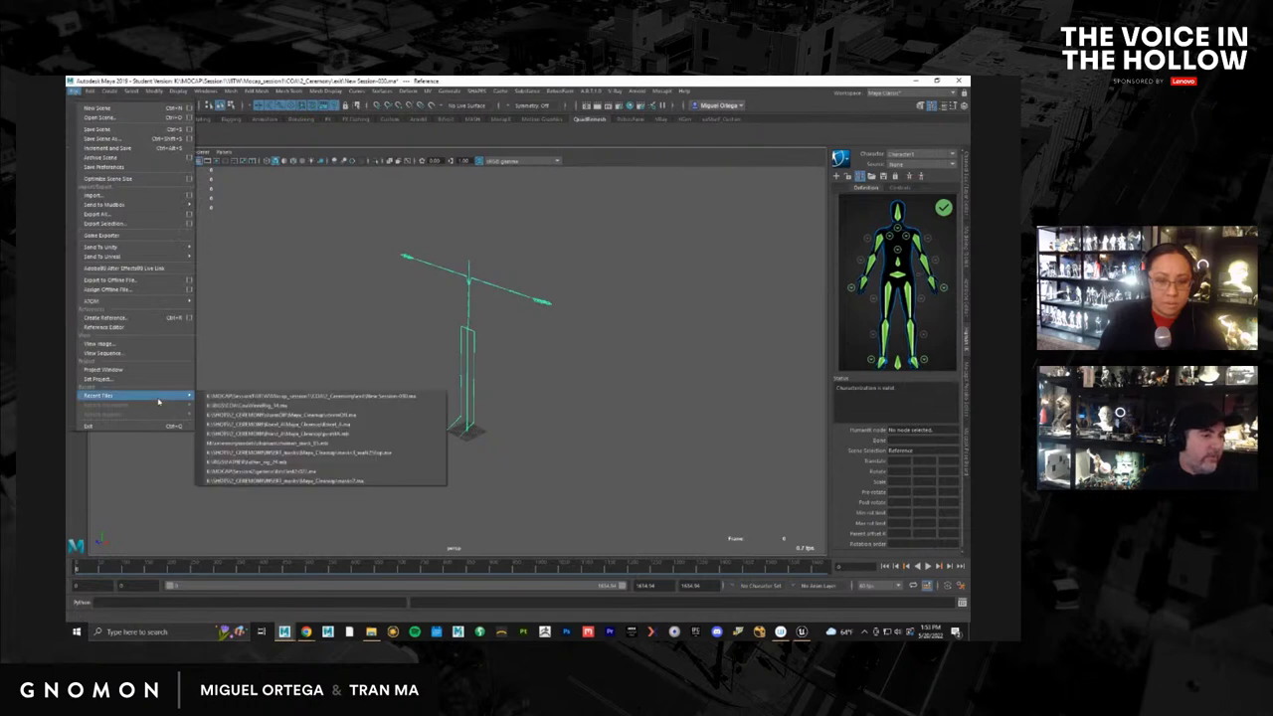
pyautogui.click(248, 406)
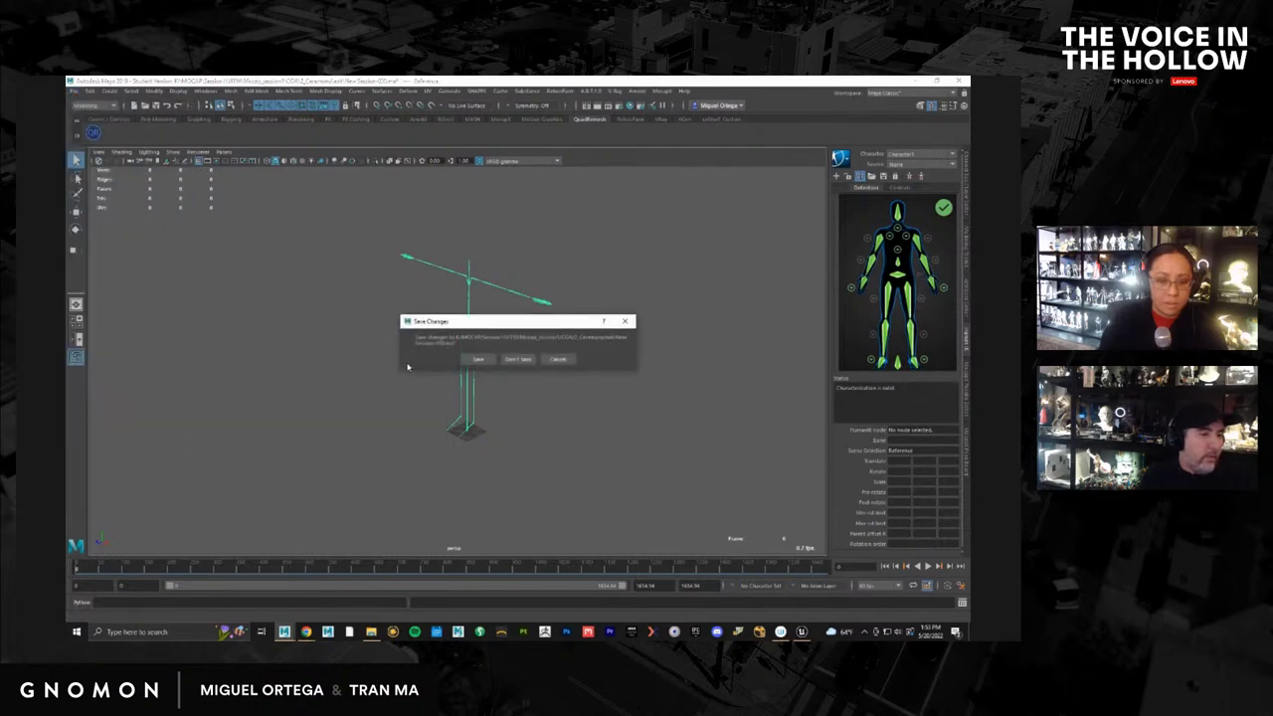
pyautogui.click(509, 360)
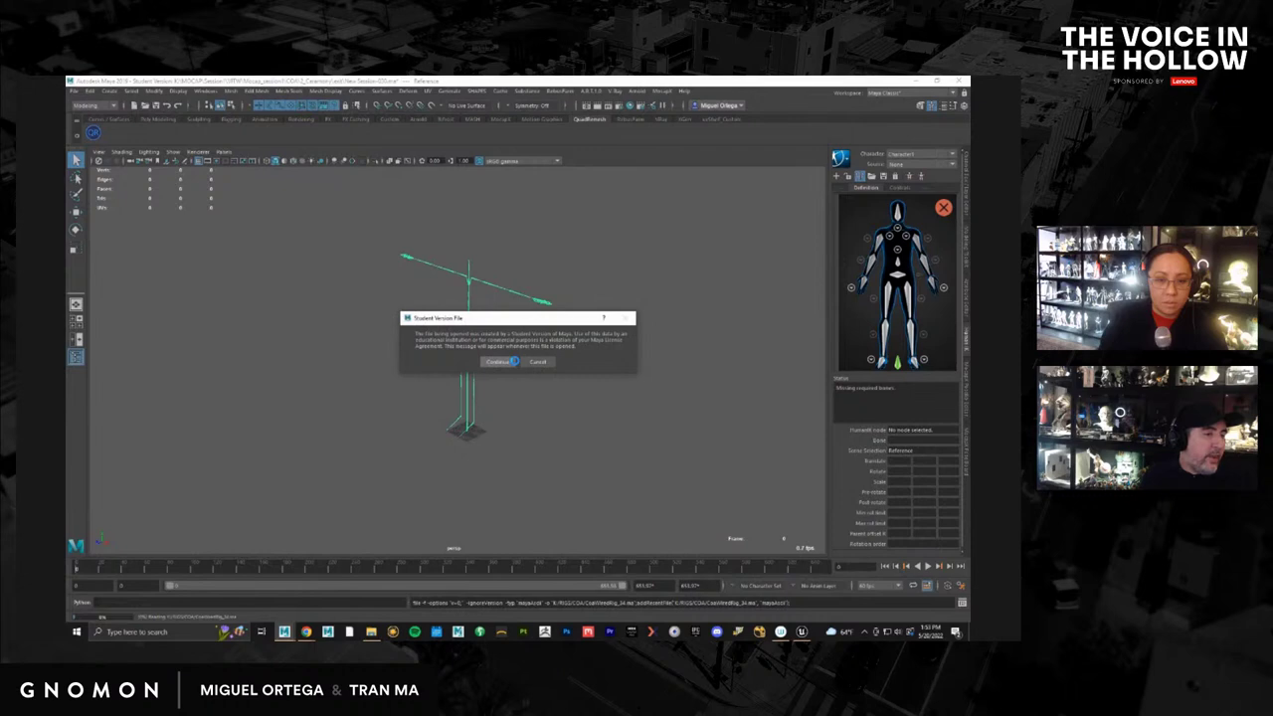
pyautogui.click(502, 361)
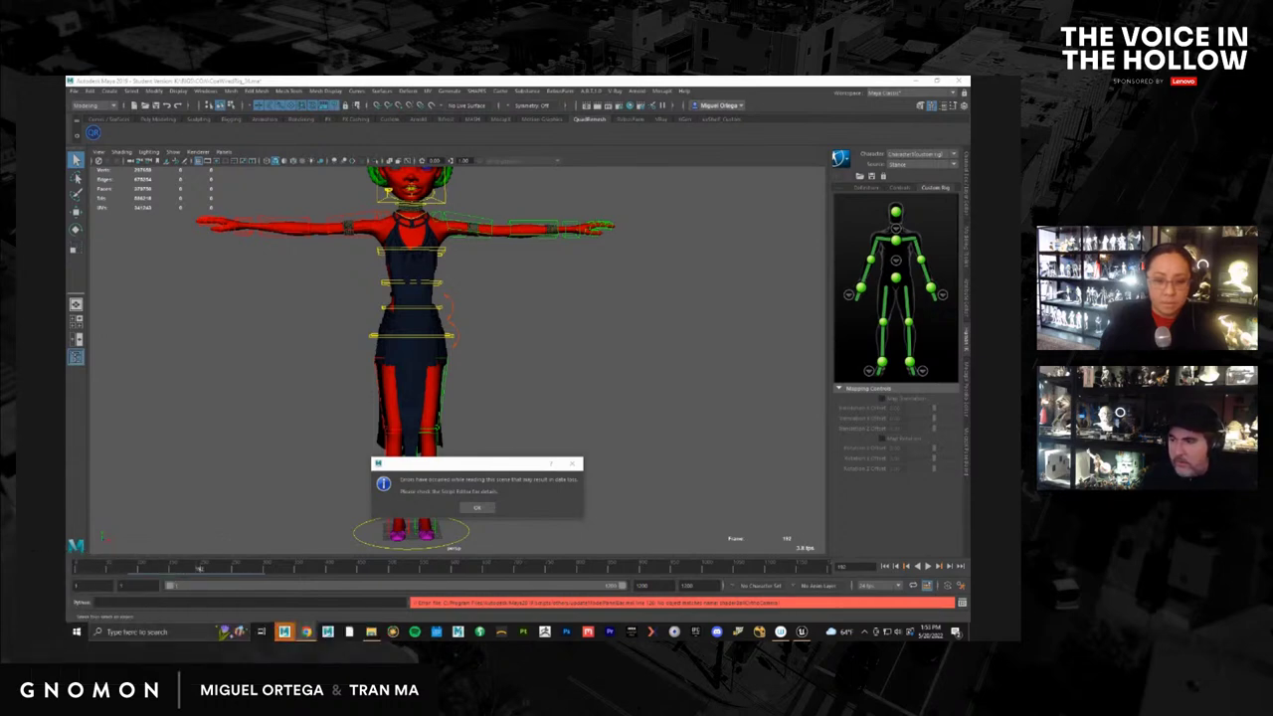
# Dismiss the scene read error and reference New Session-030.ma into the Coa rig scene, accepting the student version notice
pyautogui.click(474, 509)
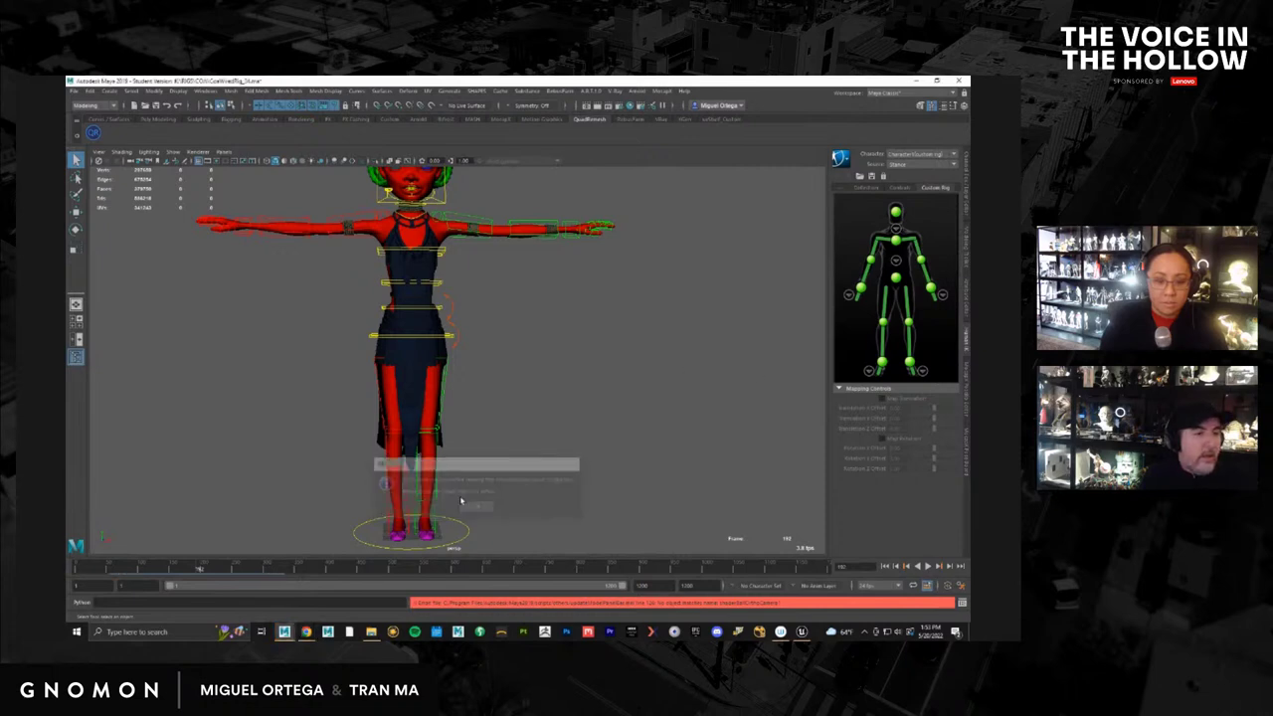
pyautogui.keyDown('alt'); pyautogui.moveTo(520, 381); pyautogui.dragTo(513, 407); pyautogui.keyUp('alt')
pyautogui.keyDown('alt'); pyautogui.moveTo(513, 408); pyautogui.dragTo(445, 391, button='right'); pyautogui.keyUp('alt')
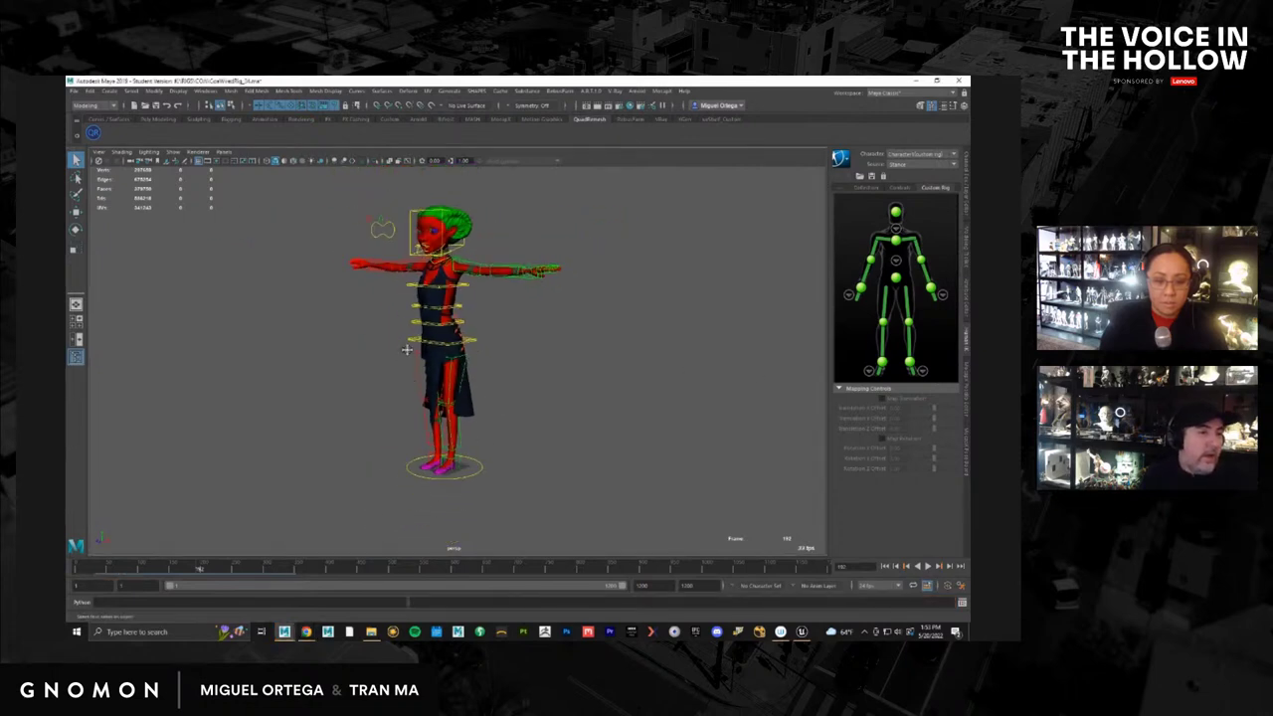
pyautogui.keyDown('alt'); pyautogui.moveTo(445, 391); pyautogui.dragTo(494, 387); pyautogui.keyUp('alt')
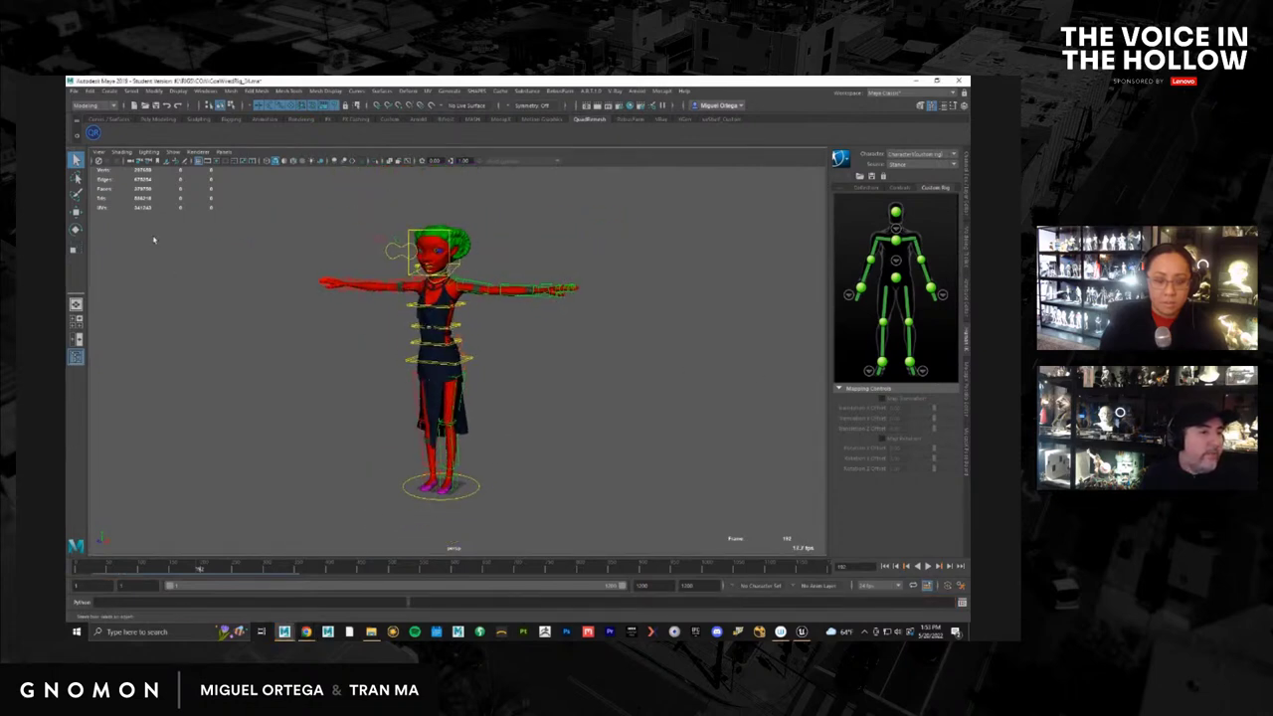
pyautogui.click(72, 93)
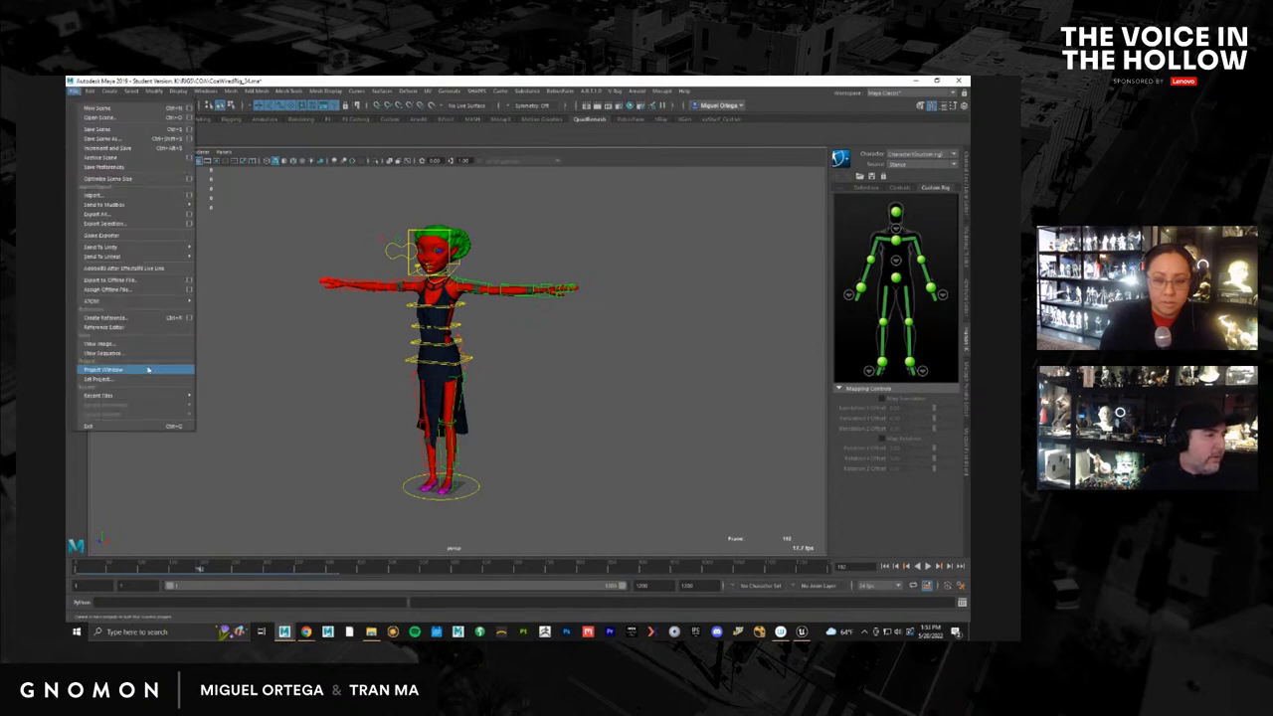
pyautogui.click(154, 328)
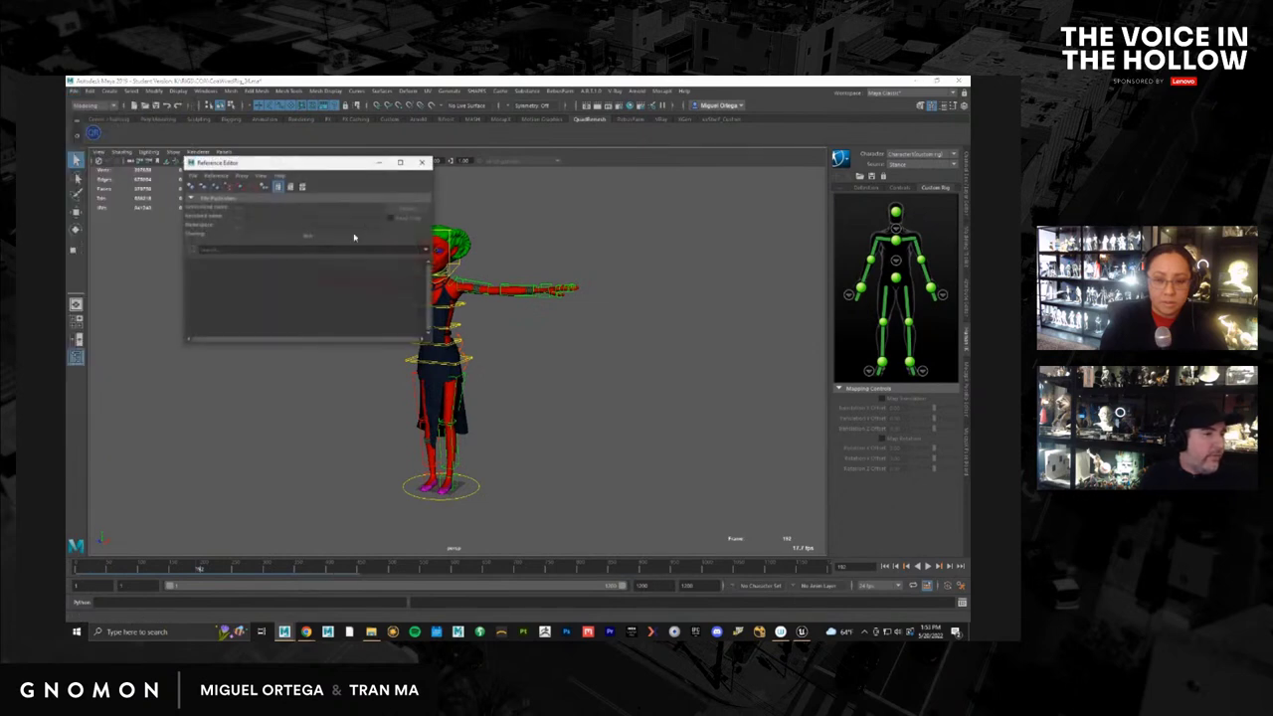
pyautogui.click(194, 175)
pyautogui.click(214, 191)
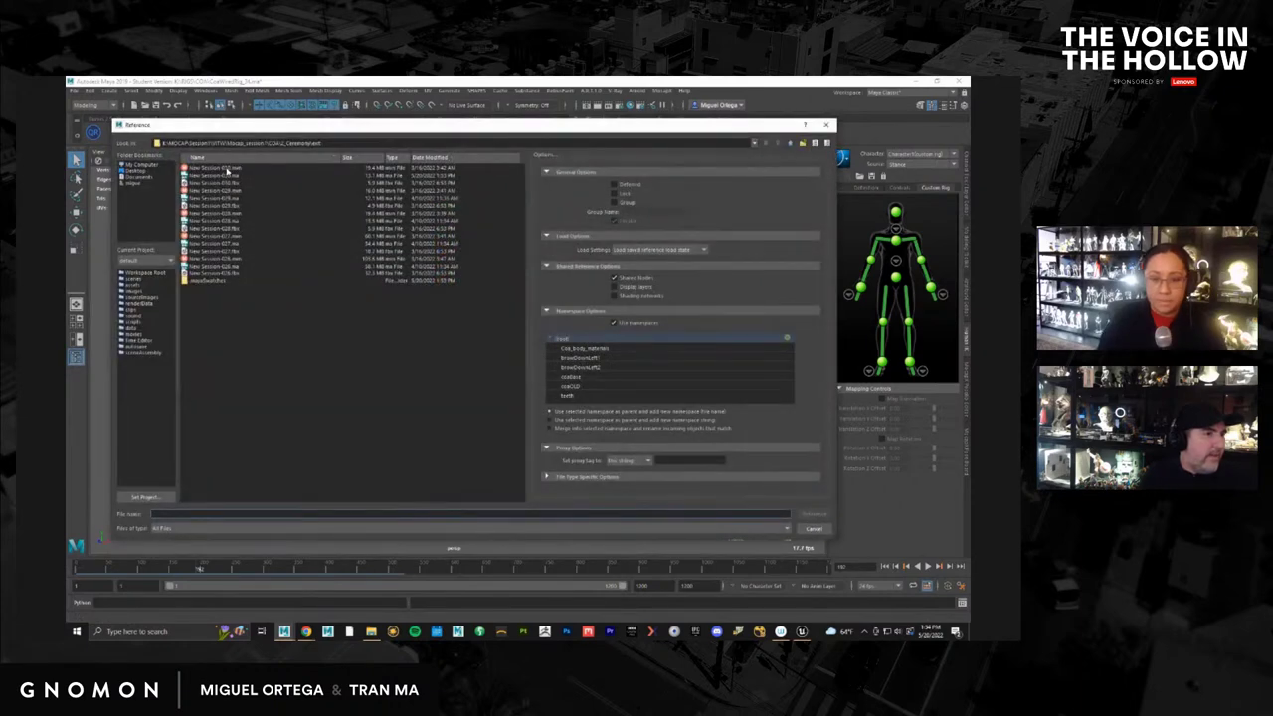
pyautogui.click(231, 176)
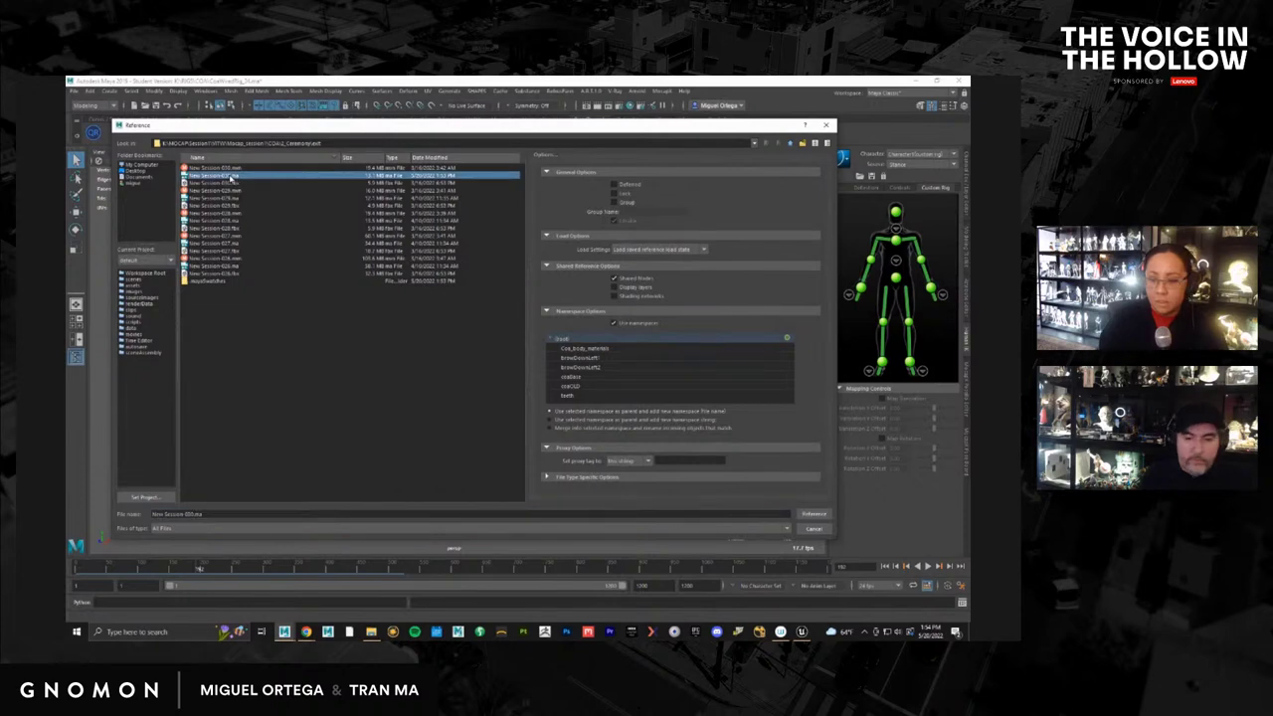
pyautogui.click(813, 514)
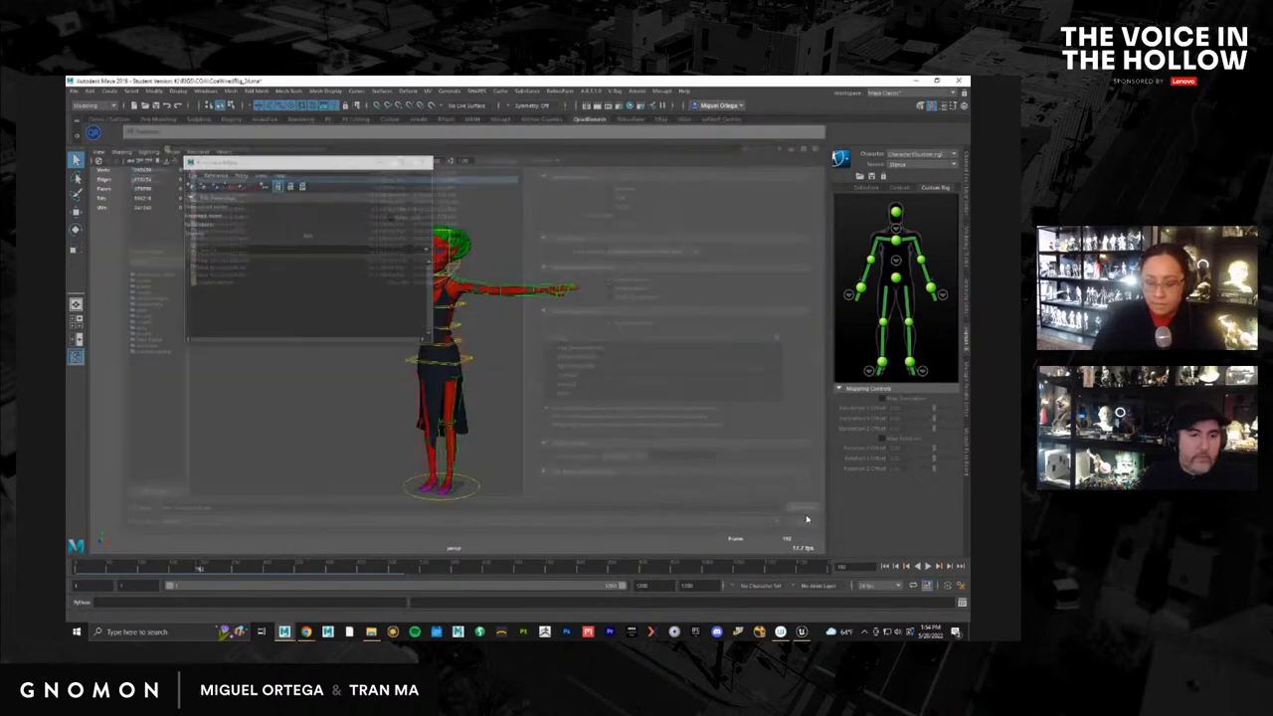
pyautogui.click(496, 362)
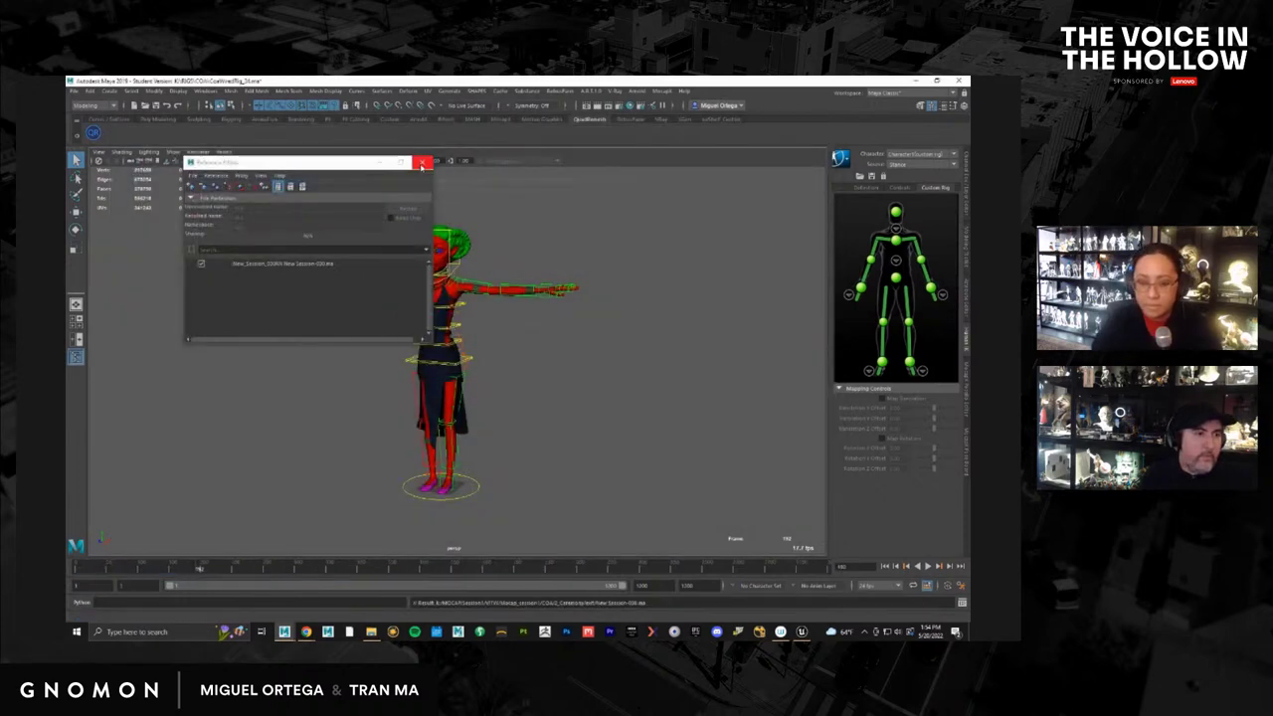
pyautogui.click(425, 162)
# Set the rig's HumanIK source to the New_Session_030 character, start the time range at frame 0, and preview the motion
pyautogui.click(911, 167)
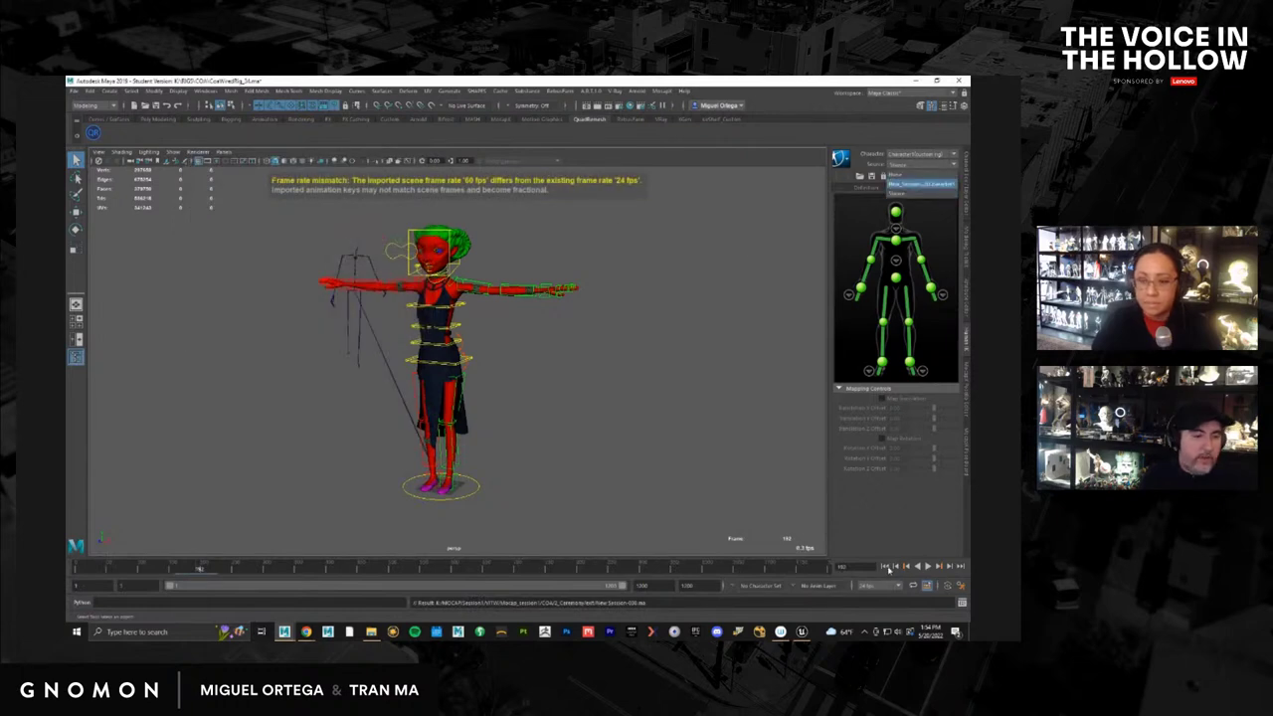
pyautogui.click(913, 193)
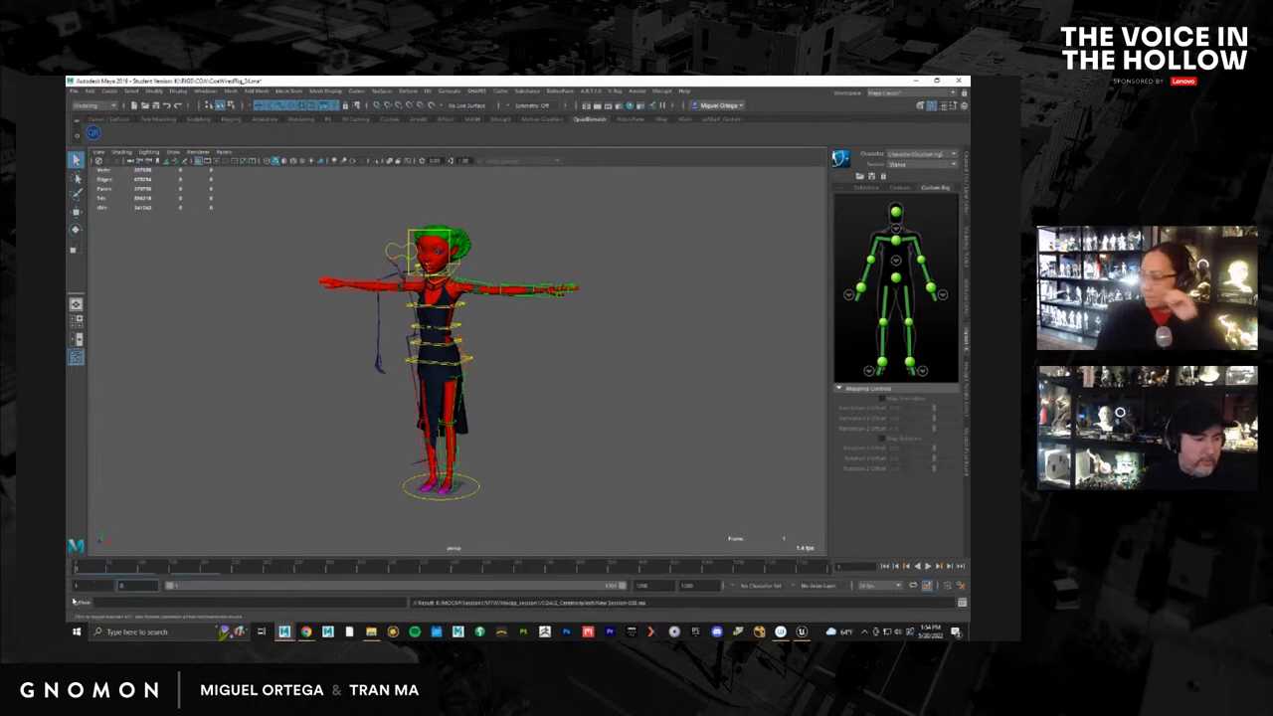
pyautogui.hotkey('alt', 'v')
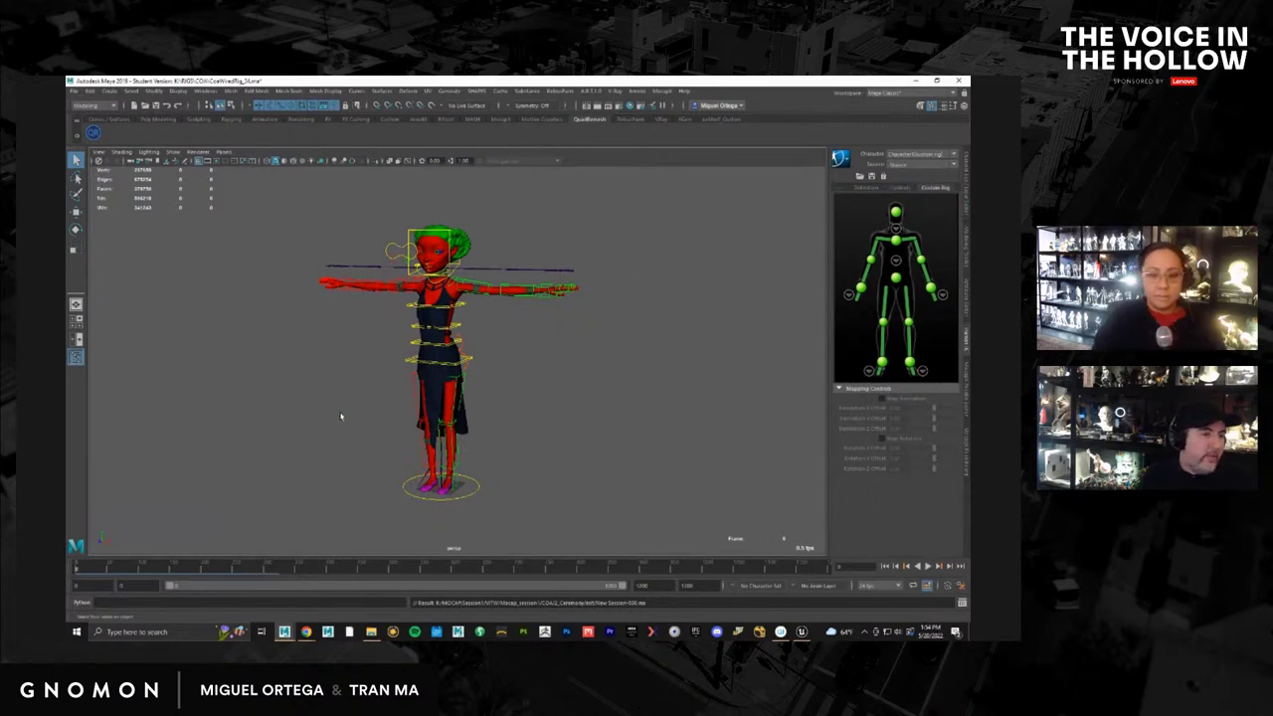
pyautogui.moveTo(96, 574); pyautogui.dragTo(68, 589)
# Replace the New Session-030.ma reference with New Session-029.ma and accept the student version notice
pyautogui.click(73, 90)
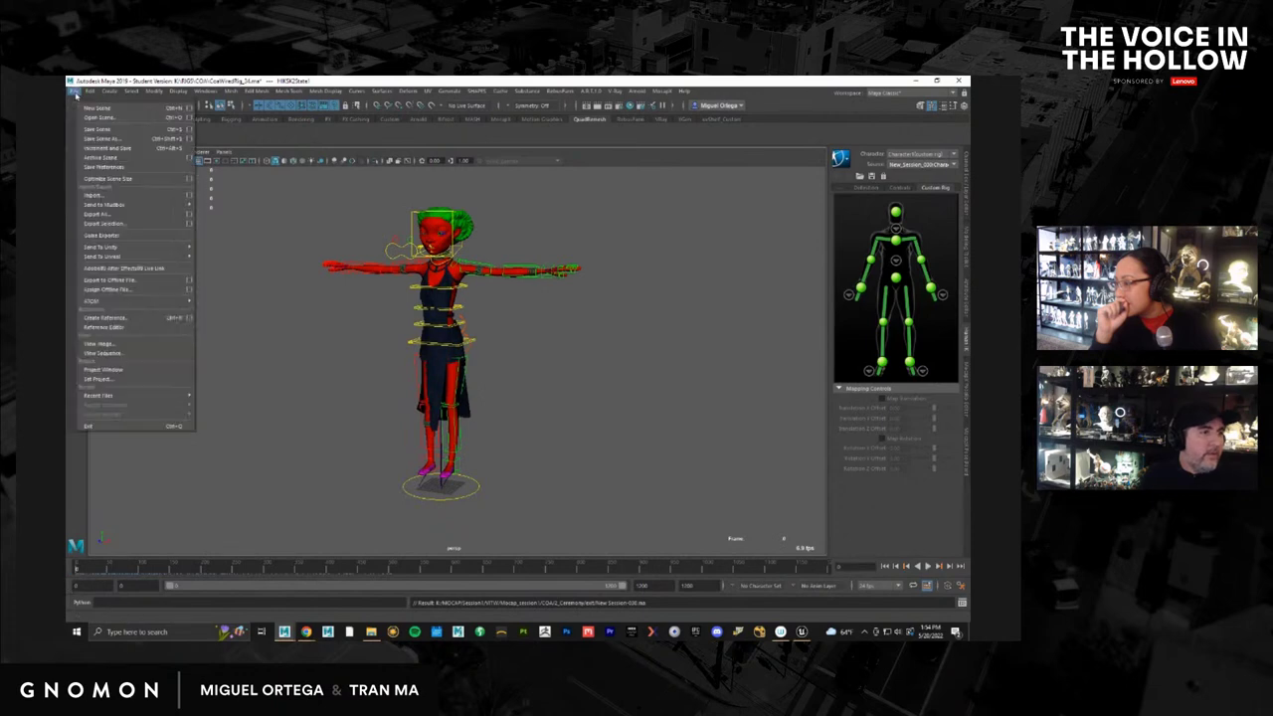
pyautogui.click(149, 327)
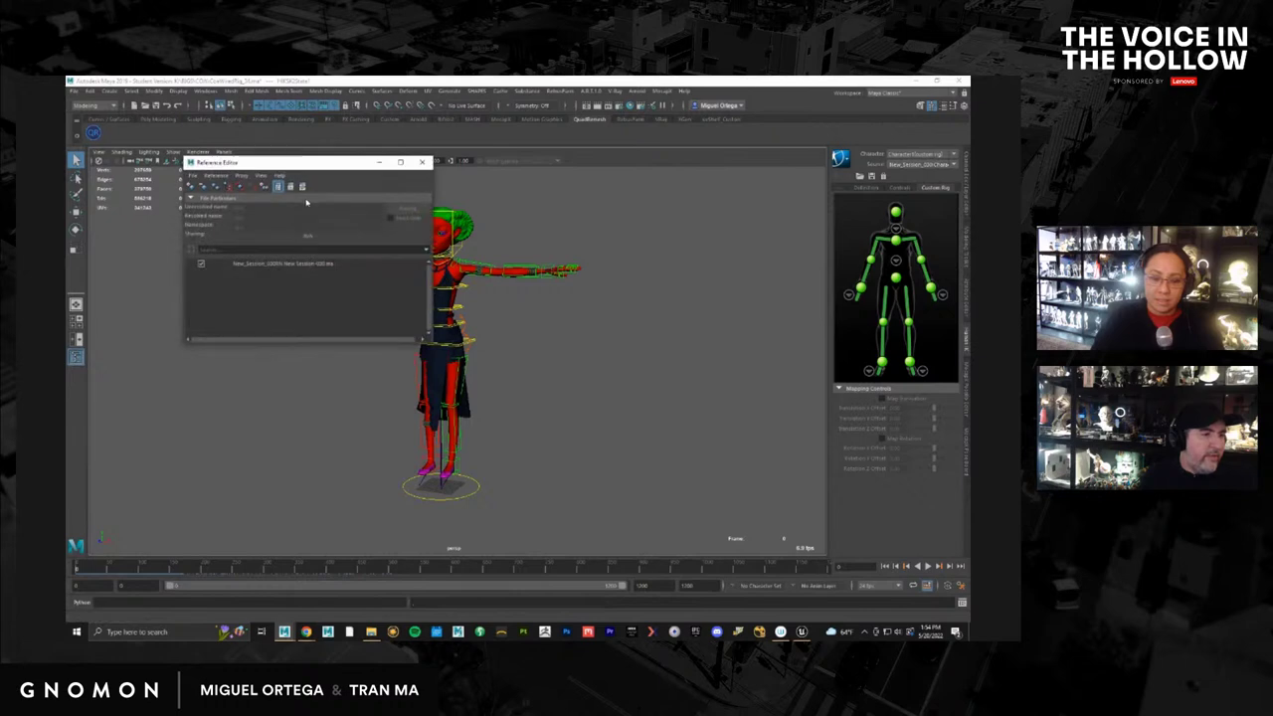
pyautogui.rightClick(236, 266)
pyautogui.moveTo(253, 282)
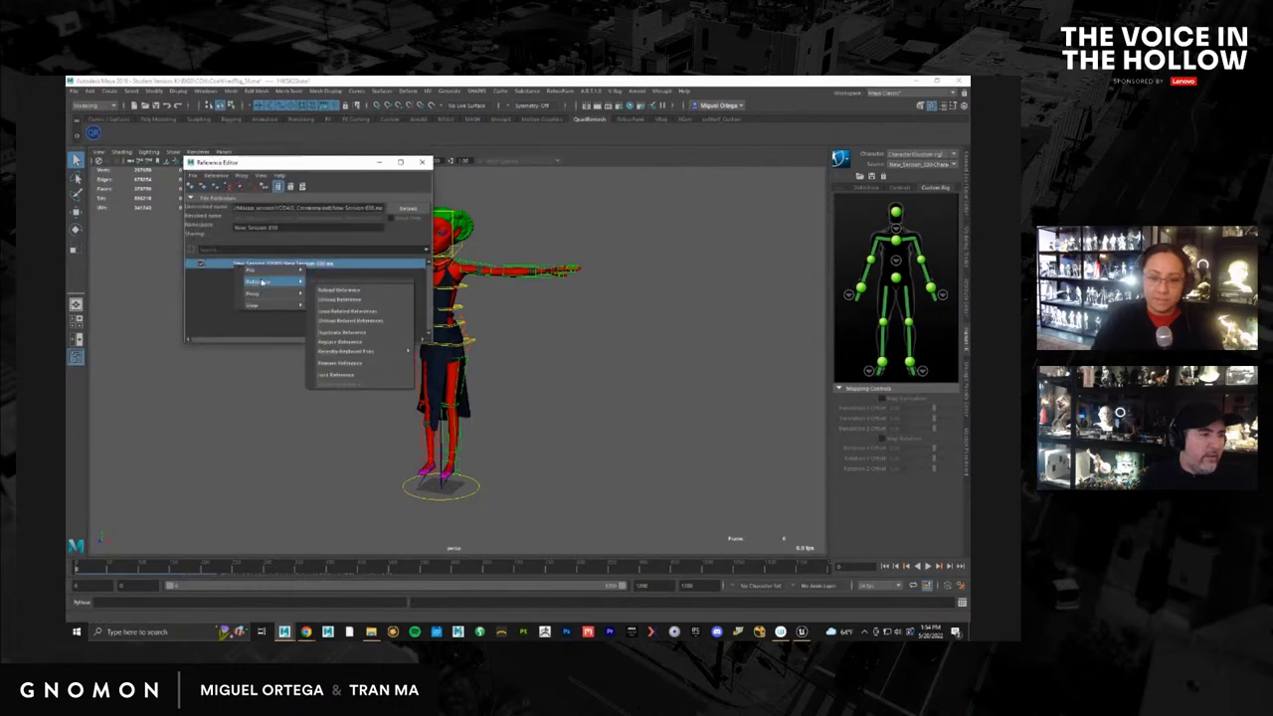
pyautogui.click(346, 345)
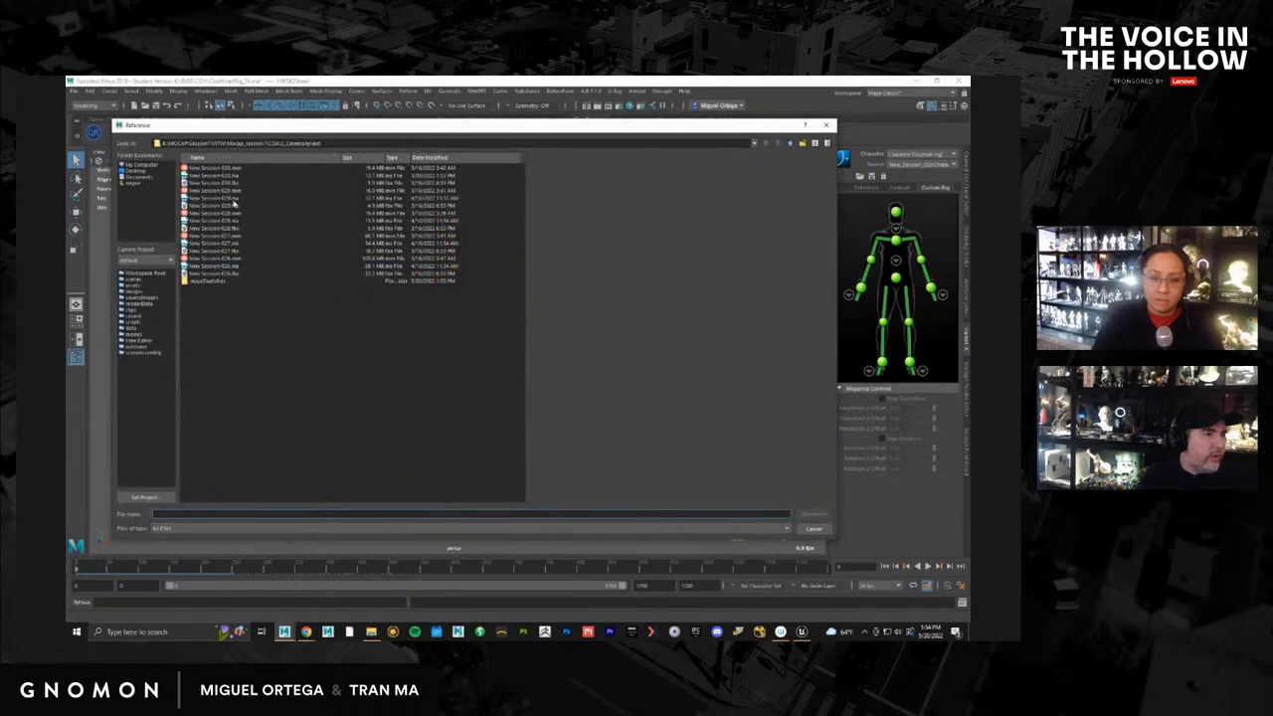
pyautogui.doubleClick(234, 204)
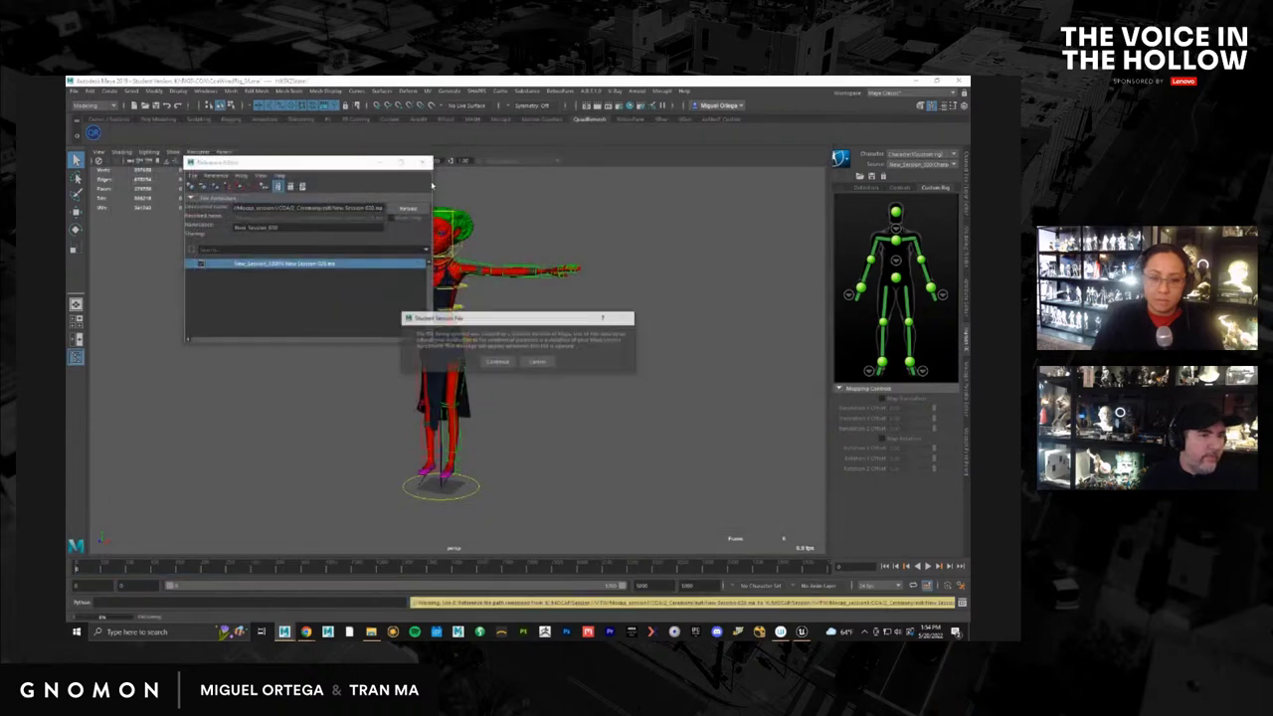
pyautogui.click(505, 362)
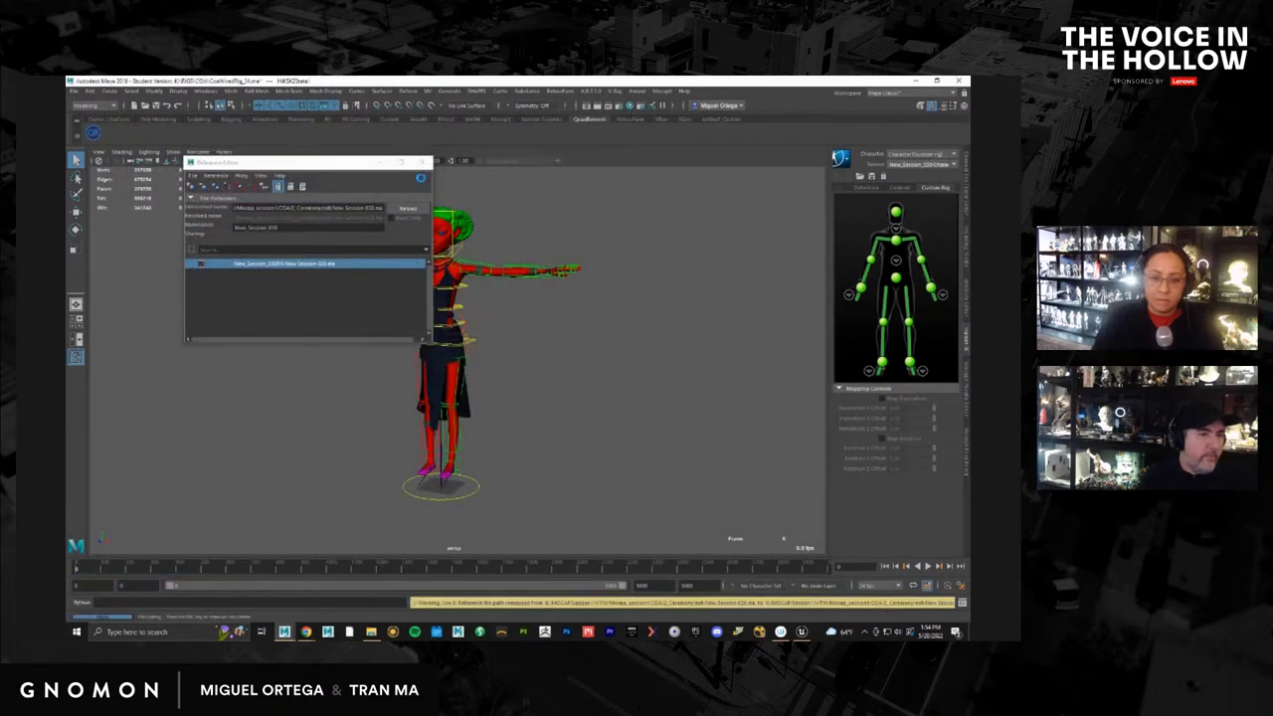
pyautogui.click(422, 162)
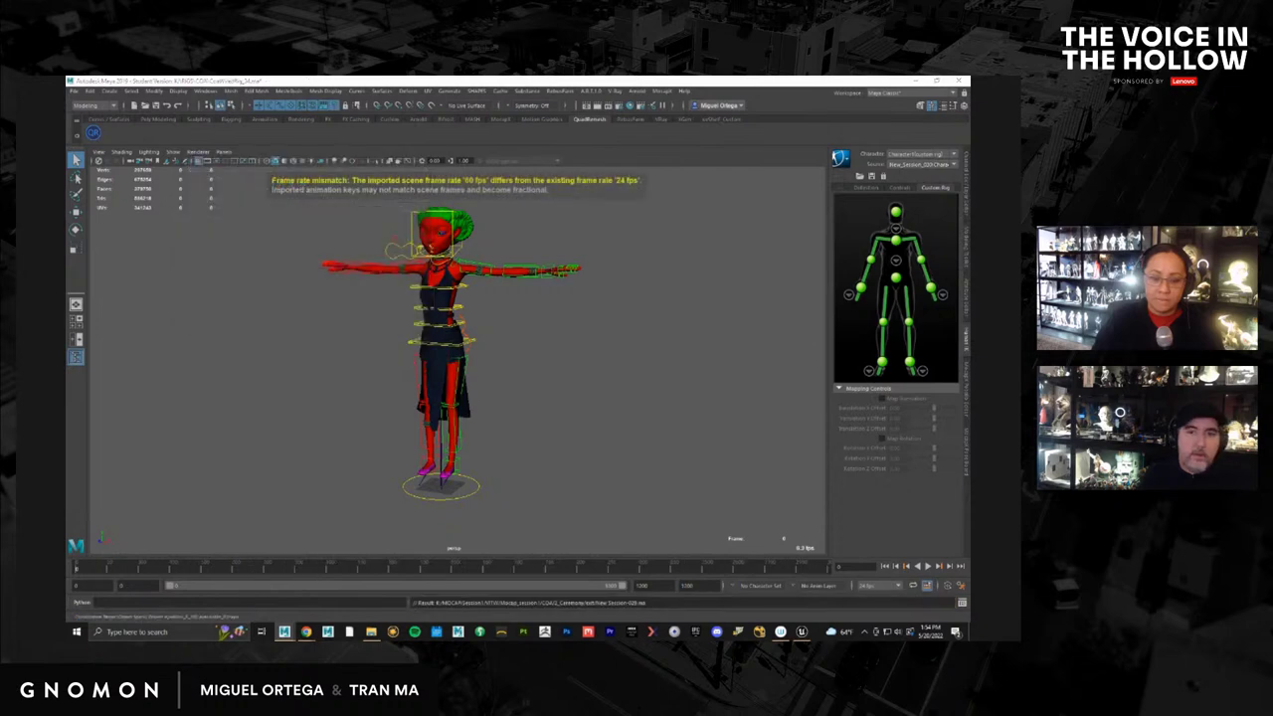
# Set the rig's HumanIK source to the replacement session's character and preview its walk by playing and scrubbing the timeline
pyautogui.click(928, 166)
pyautogui.click(928, 185)
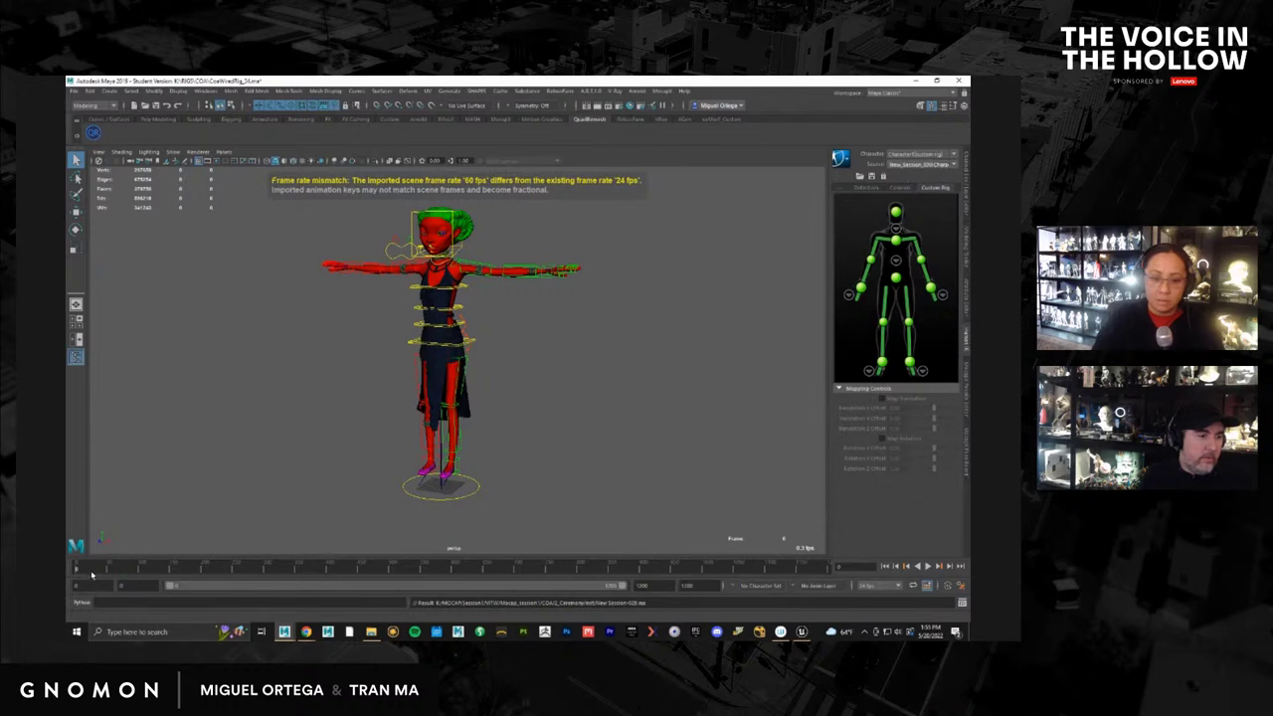
pyautogui.hotkey('alt', 'v')
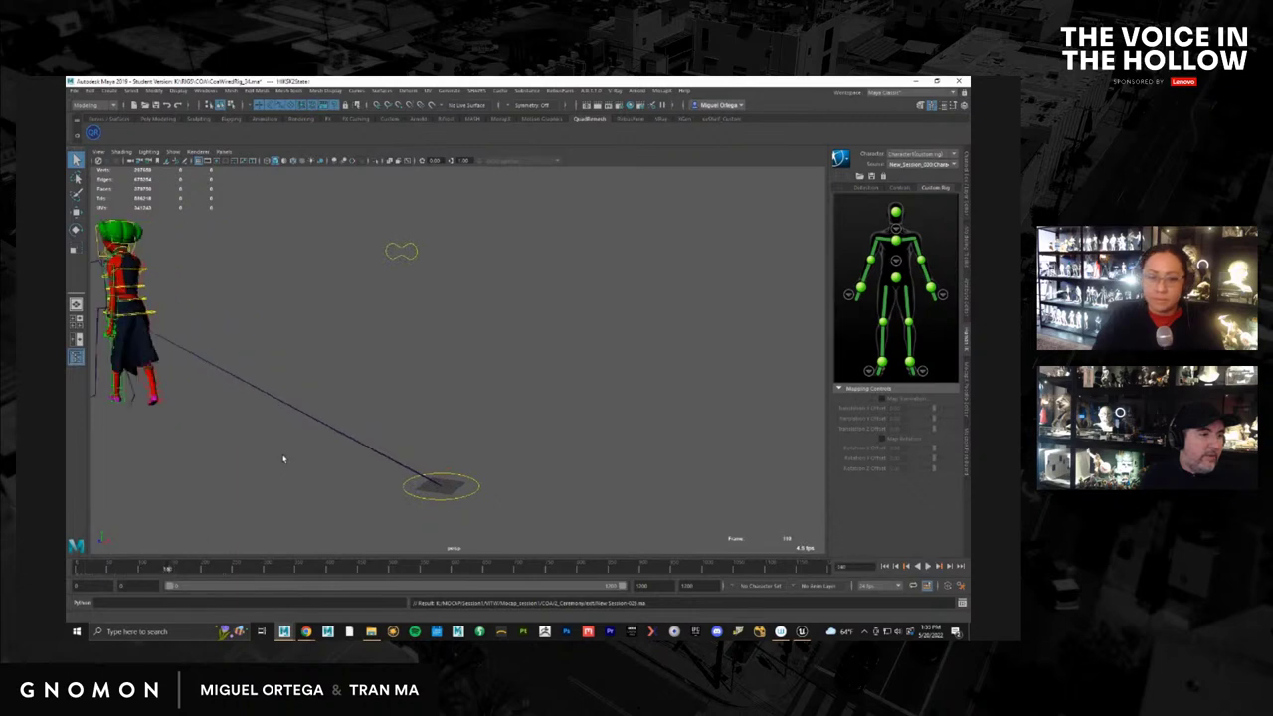
pyautogui.hotkey('alt', 'v')
pyautogui.scroll(-2, 297, 478)
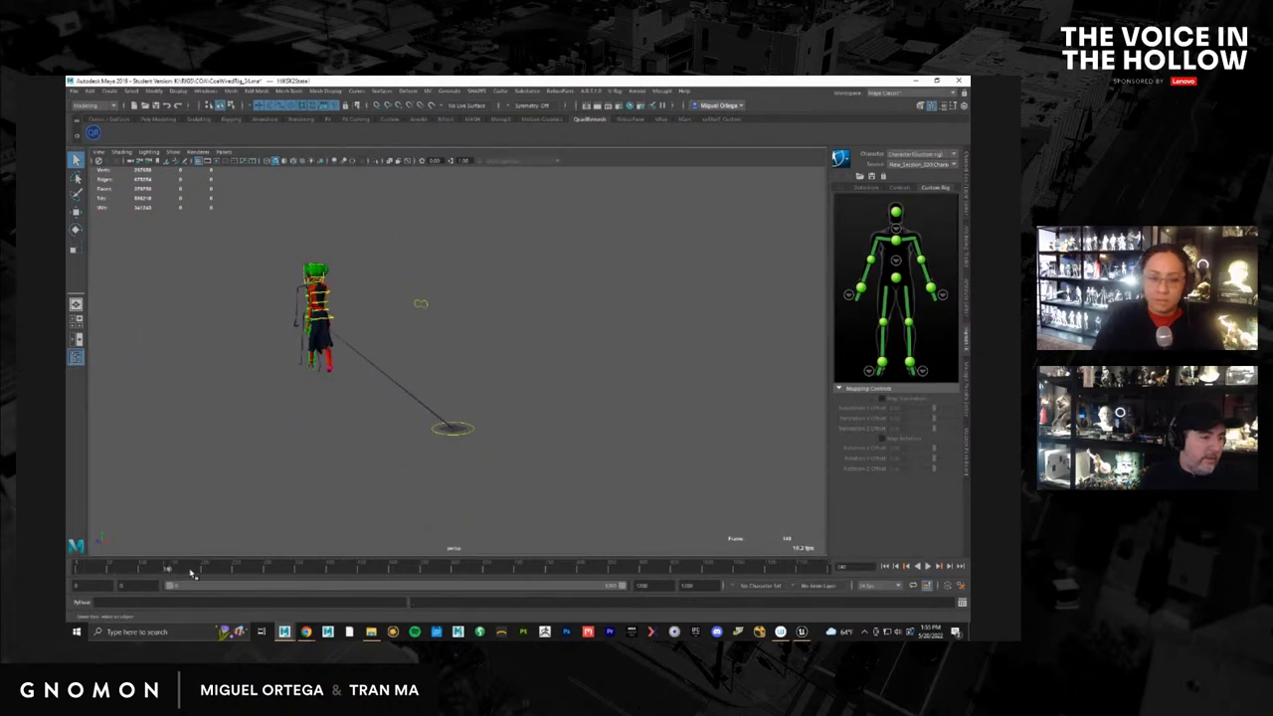
pyautogui.moveTo(232, 574)
pyautogui.mouseDown()
pyautogui.moveTo(338, 569)
pyautogui.moveTo(220, 568)
pyautogui.moveTo(381, 571)
pyautogui.moveTo(76, 571)
pyautogui.moveTo(94, 578)
pyautogui.mouseUp()
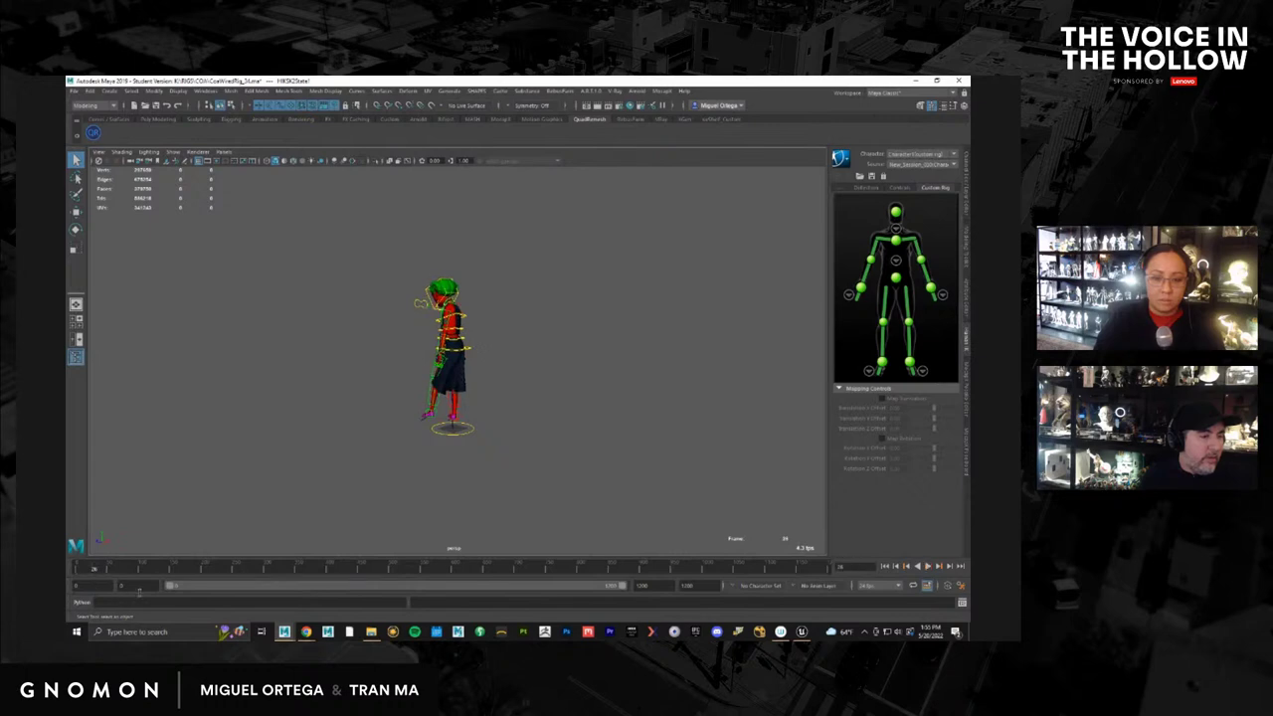
# Trim the playback range to start at frame 26 and end at frame 420
pyautogui.write('2')
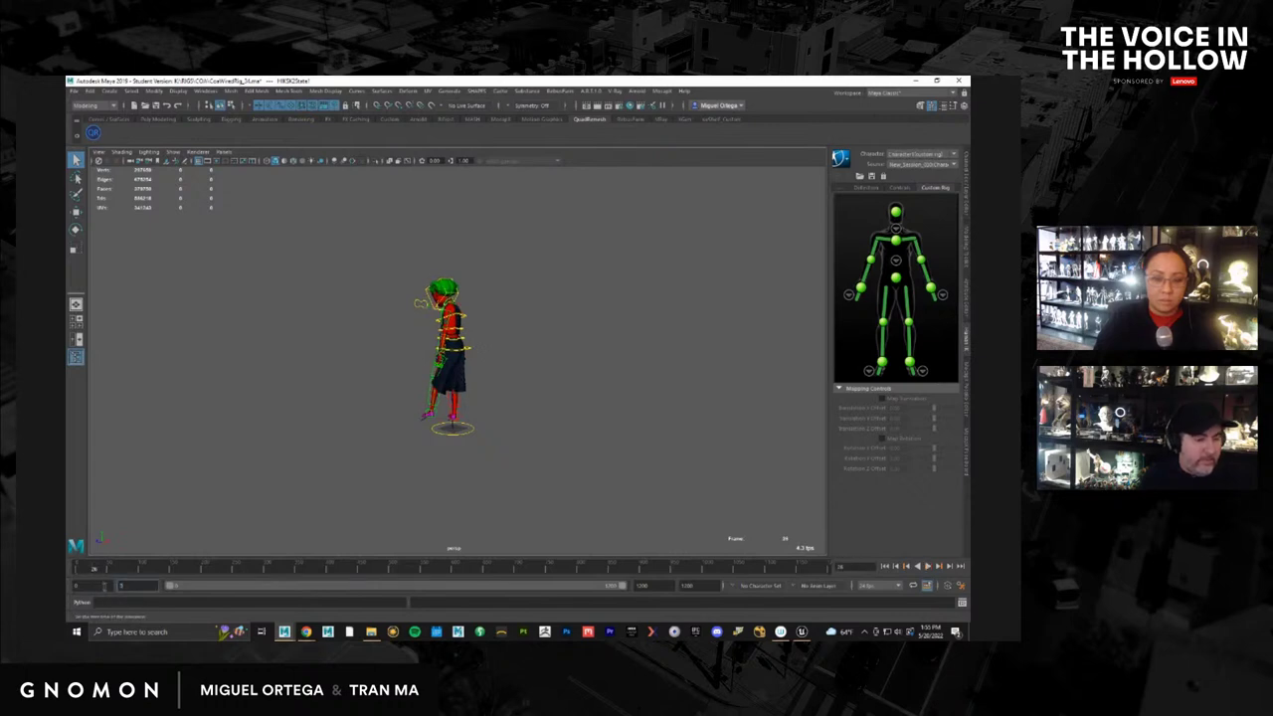
pyautogui.write('6')
pyautogui.press('Return')
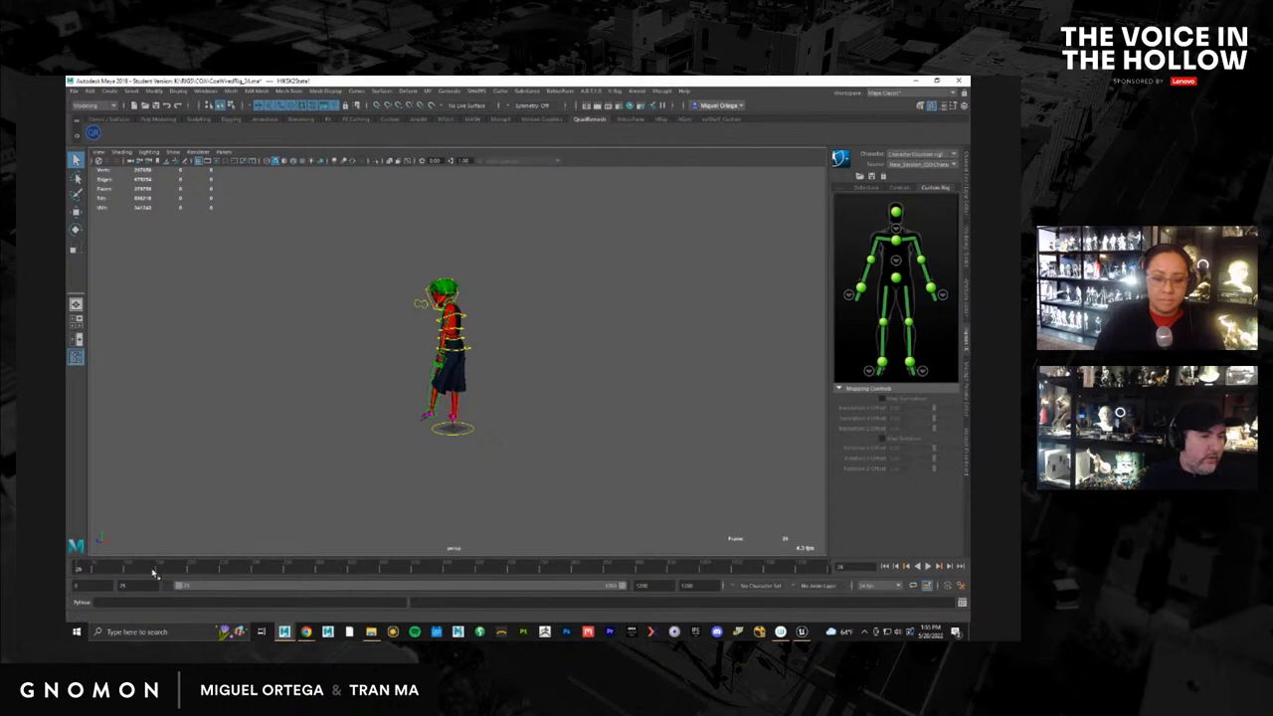
pyautogui.moveTo(167, 574); pyautogui.dragTo(333, 570)
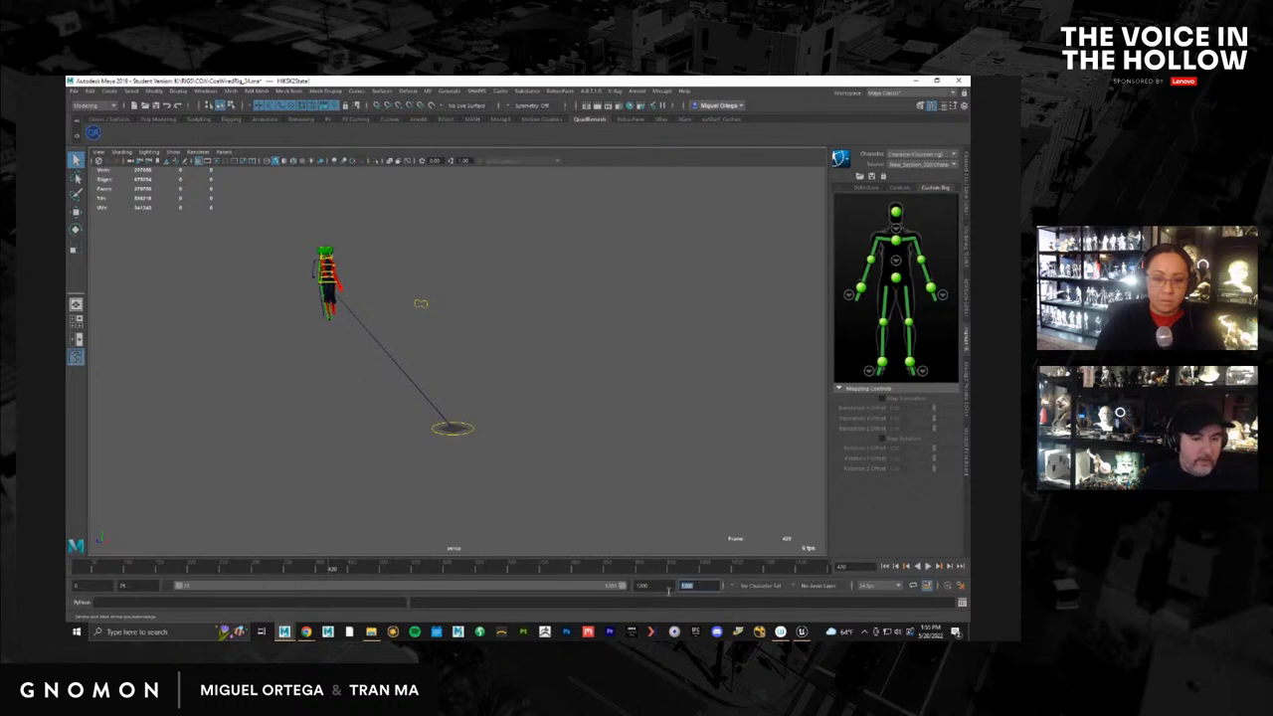
pyautogui.write('420')
pyautogui.press('Return')
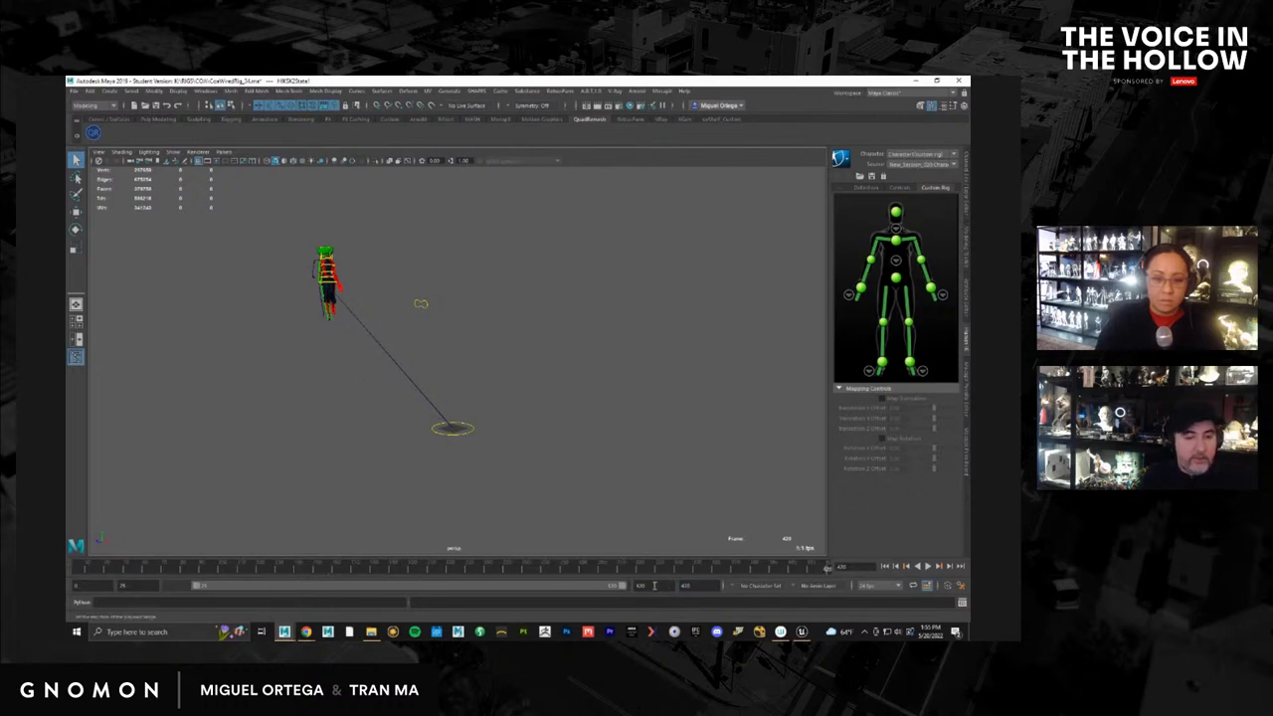
# Play back the trimmed motion, then bake the retargeted mocap onto the custom rig's controls
pyautogui.hotkey('alt', 'v')
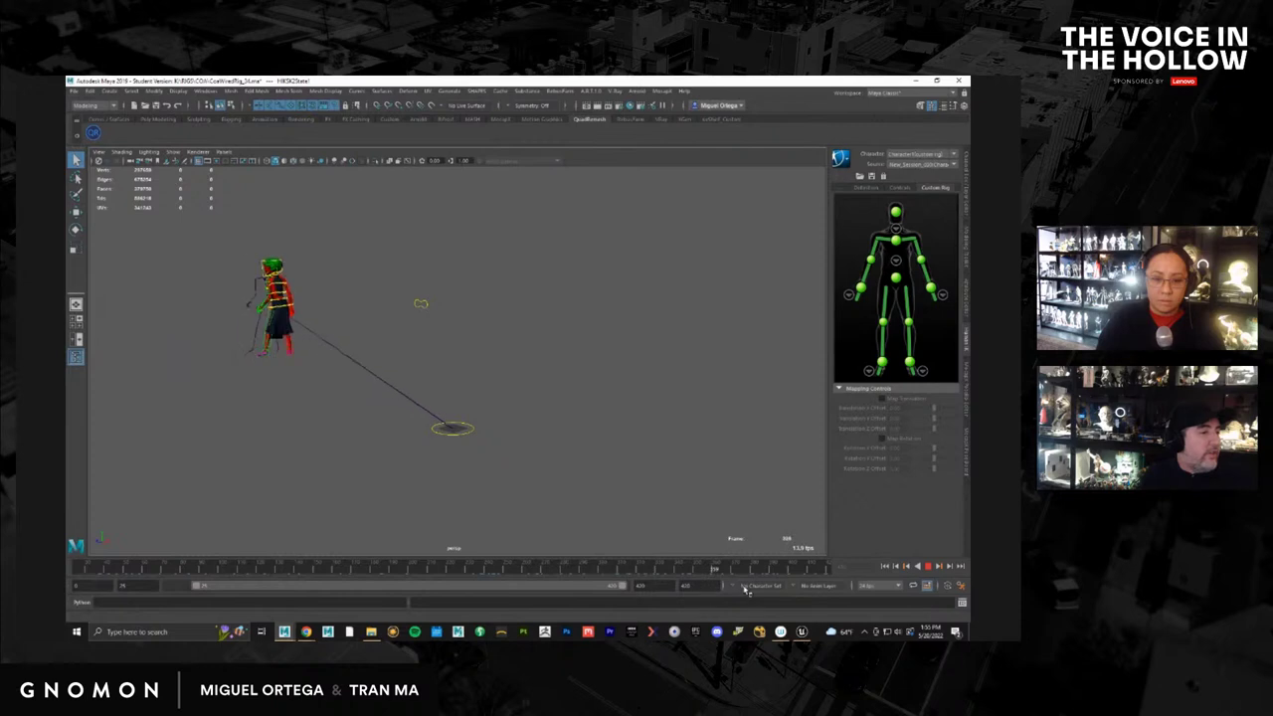
pyautogui.moveTo(831, 580)
pyautogui.mouseDown()
pyautogui.moveTo(688, 592)
pyautogui.moveTo(707, 581)
pyautogui.mouseUp()
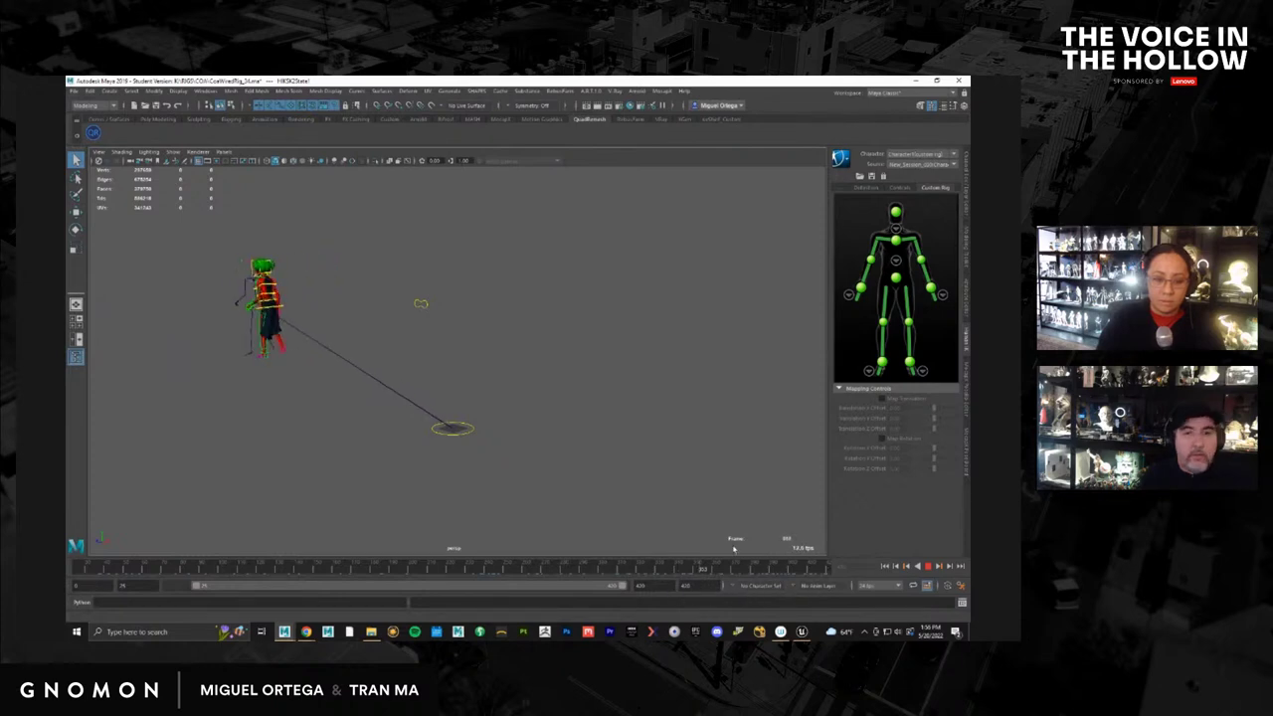
pyautogui.click(843, 159)
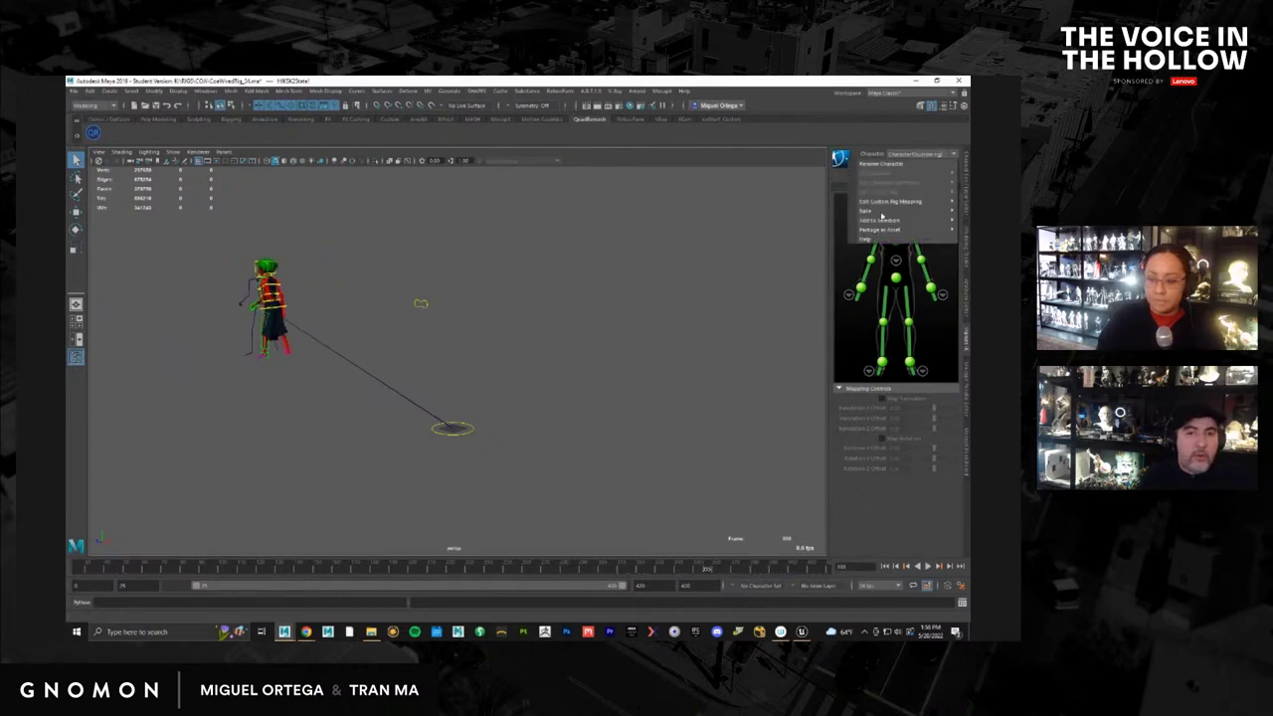
pyautogui.moveTo(877, 213)
pyautogui.click(793, 221)
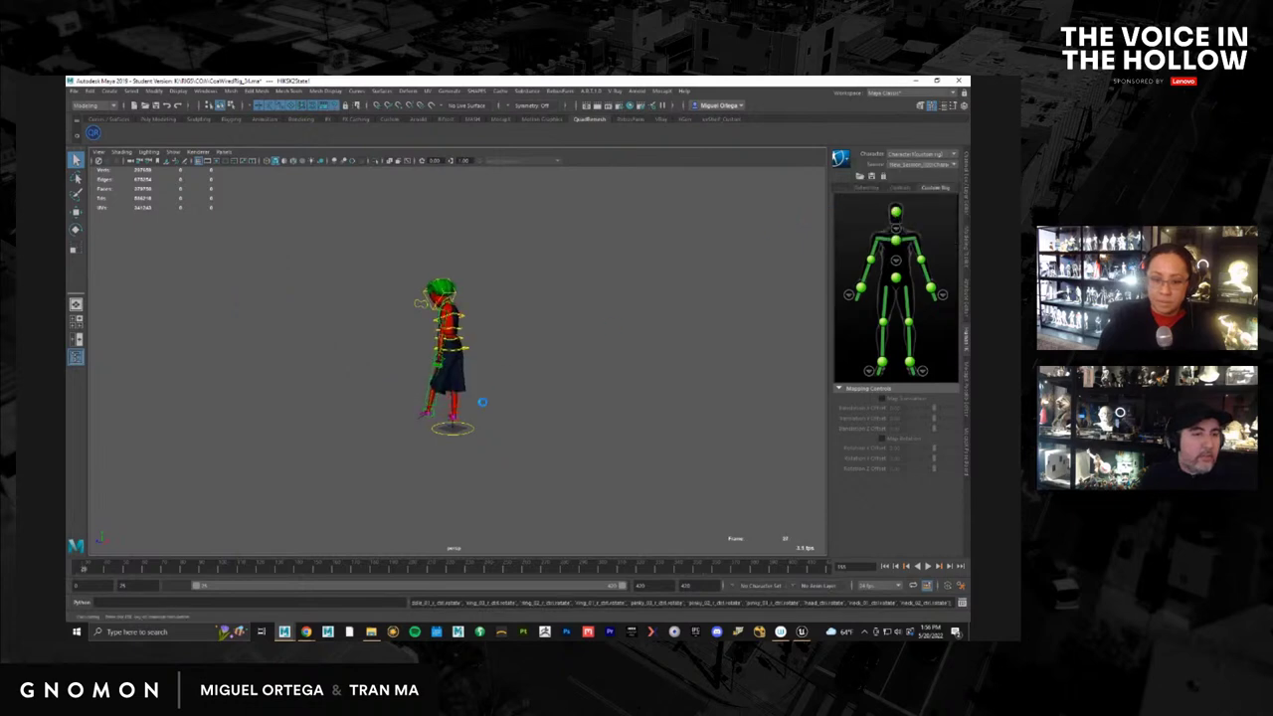
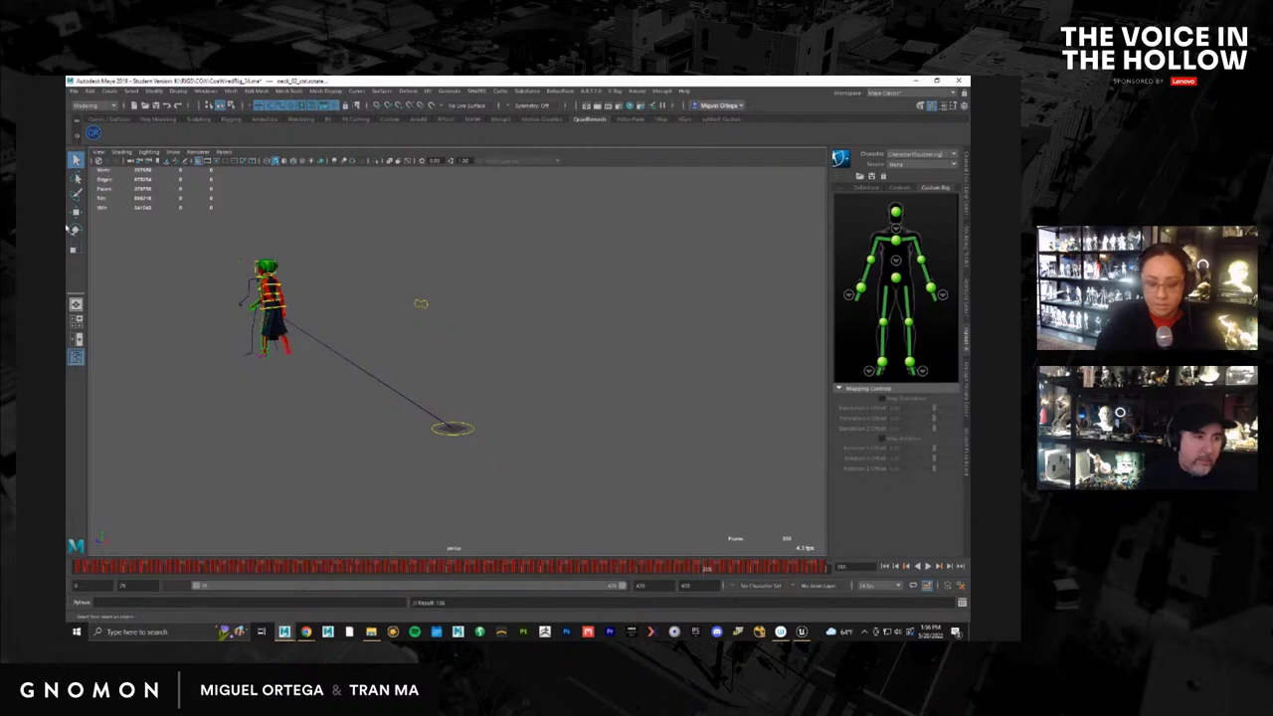
# Unload the New Session-029.ma mocap reference and close the Reference Editor
pyautogui.click(73, 91)
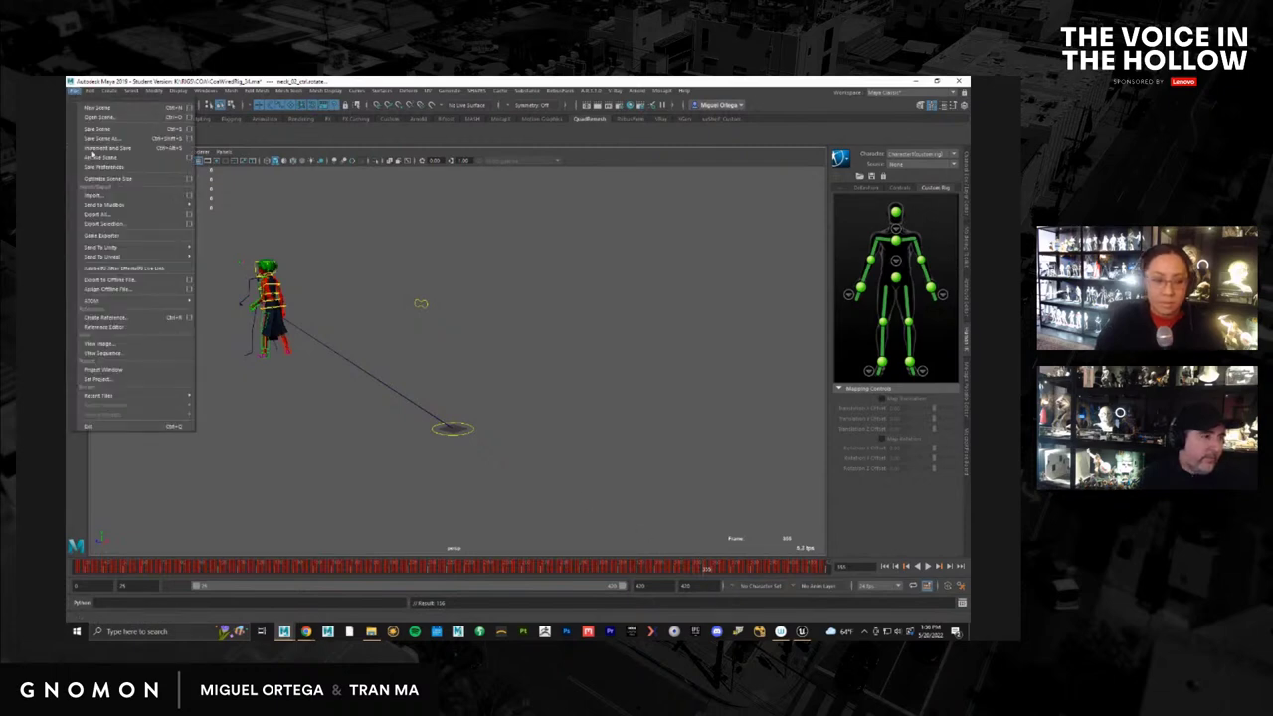
pyautogui.click(118, 327)
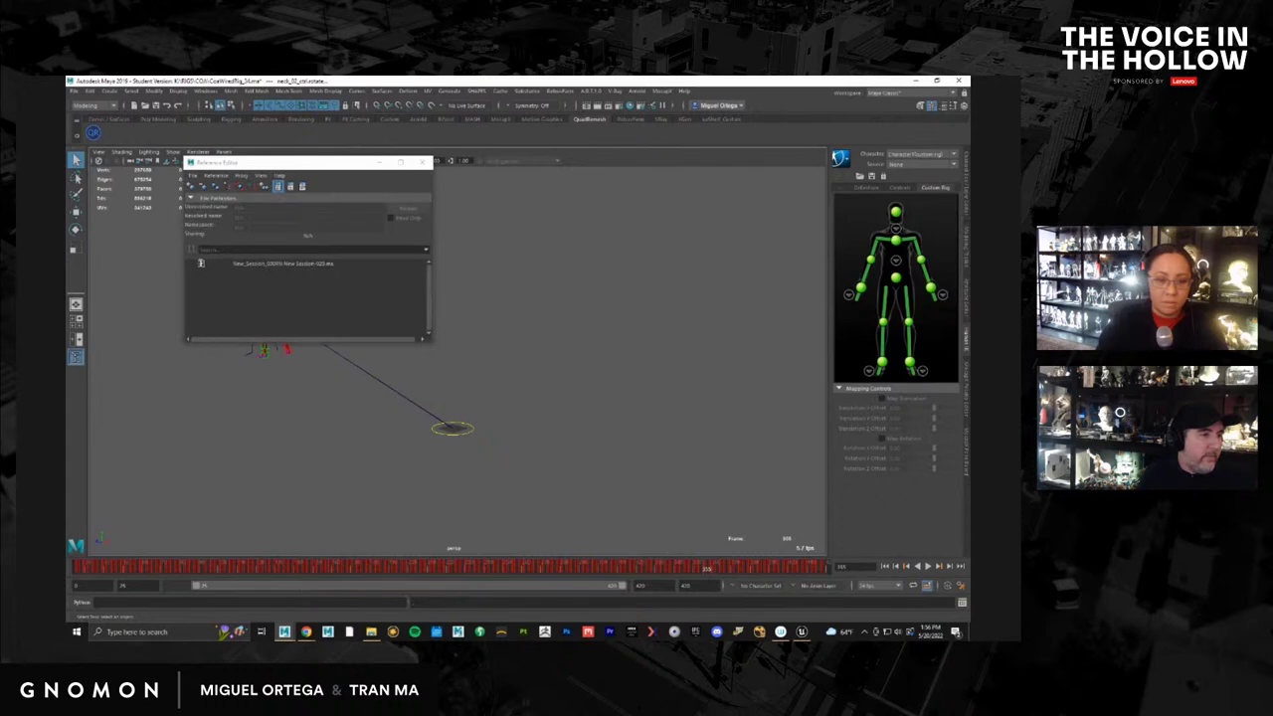
pyautogui.click(201, 265)
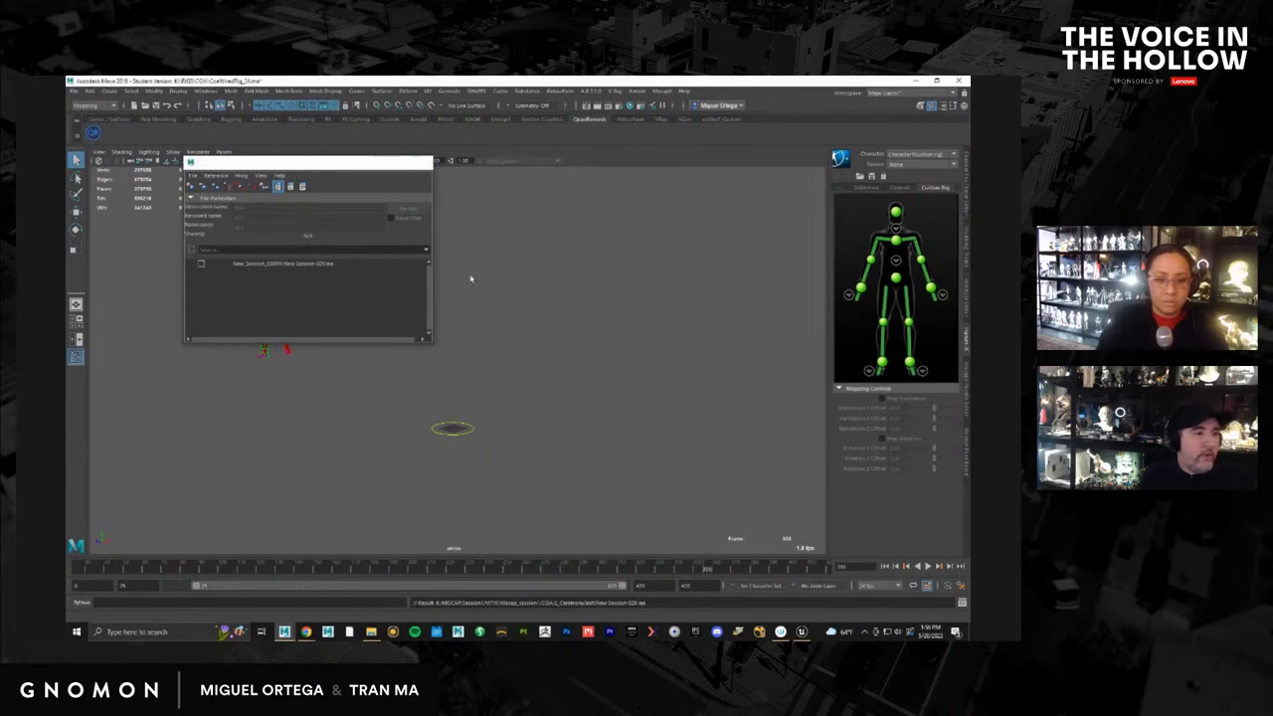
pyautogui.click(427, 161)
# Examine the baked character rig from several angles and scrub the timeline to check its motion without the mocap reference
pyautogui.keyDown('alt'); pyautogui.moveTo(426, 362); pyautogui.dragTo(498, 388); pyautogui.keyUp('alt')
pyautogui.keyDown('alt'); pyautogui.moveTo(491, 366); pyautogui.dragTo(516, 400, button='right'); pyautogui.keyUp('alt')
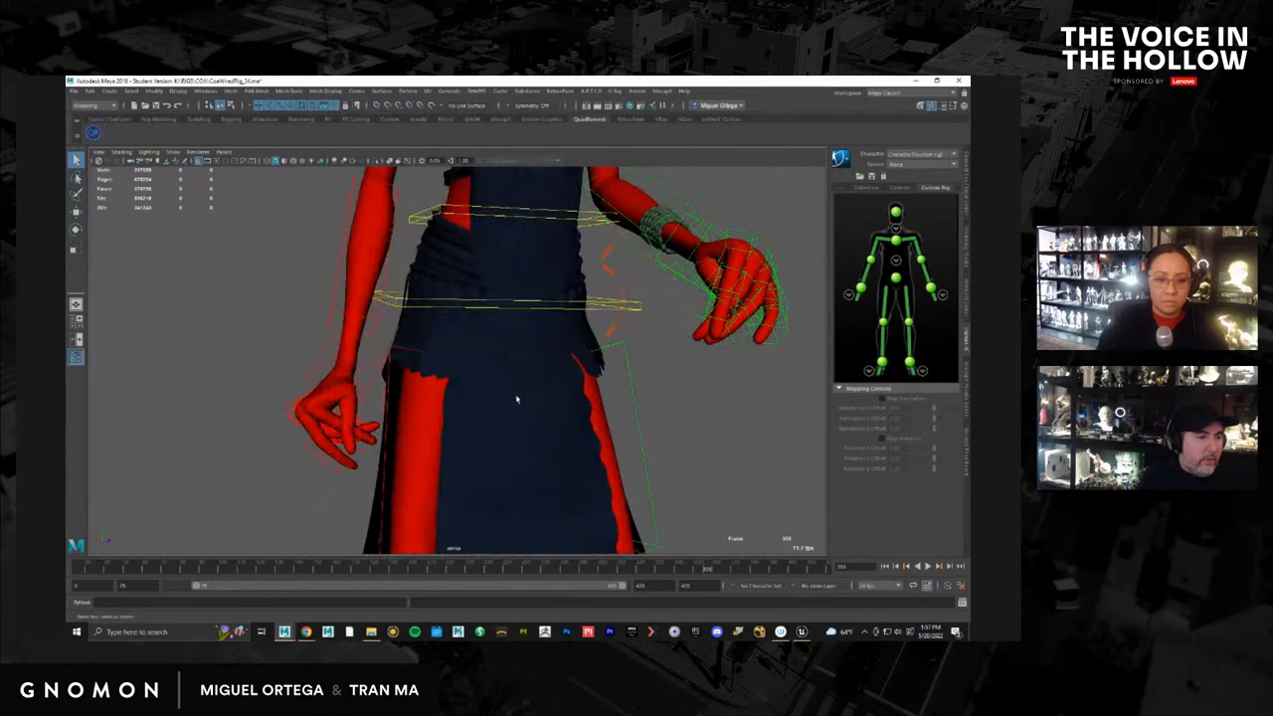
pyautogui.keyDown('alt'); pyautogui.moveTo(602, 368); pyautogui.dragTo(571, 384, button='right'); pyautogui.keyUp('alt')
pyautogui.moveTo(165, 572)
pyautogui.mouseDown()
pyautogui.moveTo(637, 566)
pyautogui.moveTo(87, 580)
pyautogui.moveTo(483, 582)
pyautogui.mouseUp()
pyautogui.keyDown('alt'); pyautogui.moveTo(515, 426); pyautogui.dragTo(492, 429, button='right'); pyautogui.keyUp('alt')
pyautogui.keyDown('alt'); pyautogui.moveTo(506, 435); pyautogui.dragTo(471, 454); pyautogui.keyUp('alt')
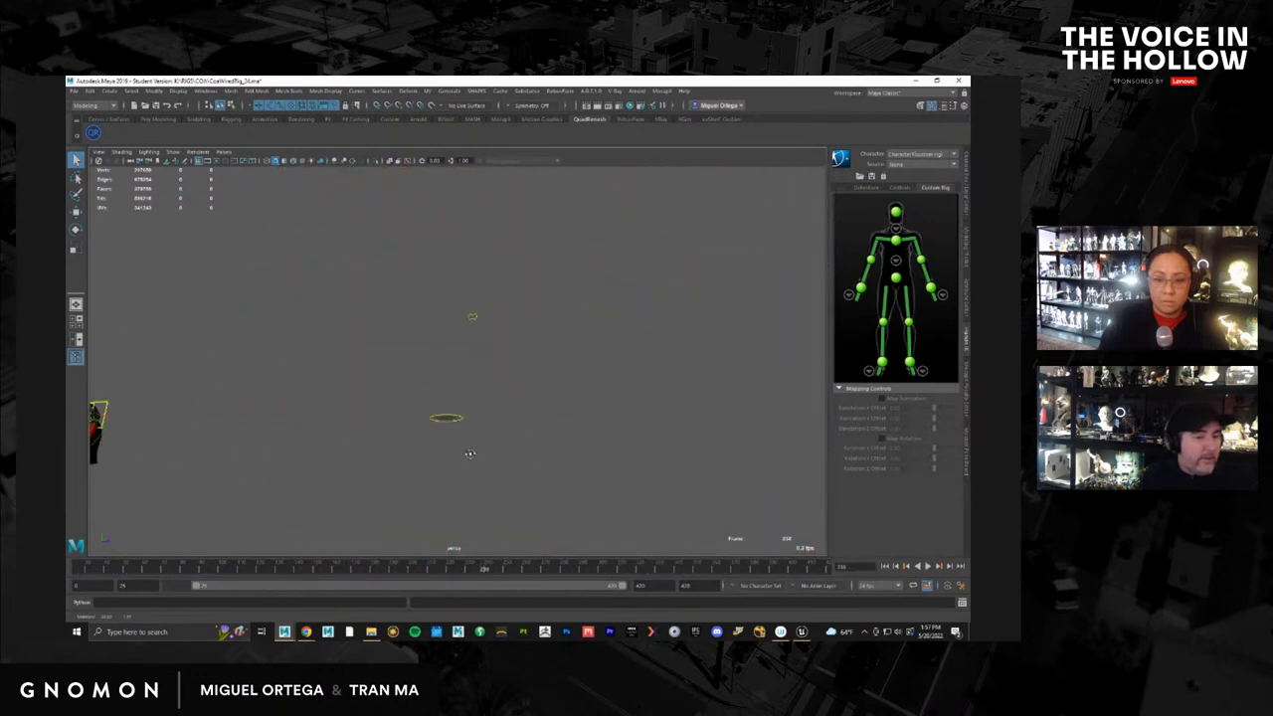
pyautogui.moveTo(436, 355)
pyautogui.keyDown('alt'); pyautogui.mouseDown(button='right')
pyautogui.moveTo(494, 351)
pyautogui.moveTo(316, 293)
pyautogui.mouseUp(button='right'); pyautogui.keyUp('alt')
# Select and frame the rig's left ankle FK control, then play and scrub the baked animation to review the whole body's motion
pyautogui.click(455, 344)
pyautogui.press('f')
pyautogui.keyDown('alt'); pyautogui.moveTo(548, 367); pyautogui.dragTo(495, 392); pyautogui.keyUp('alt')
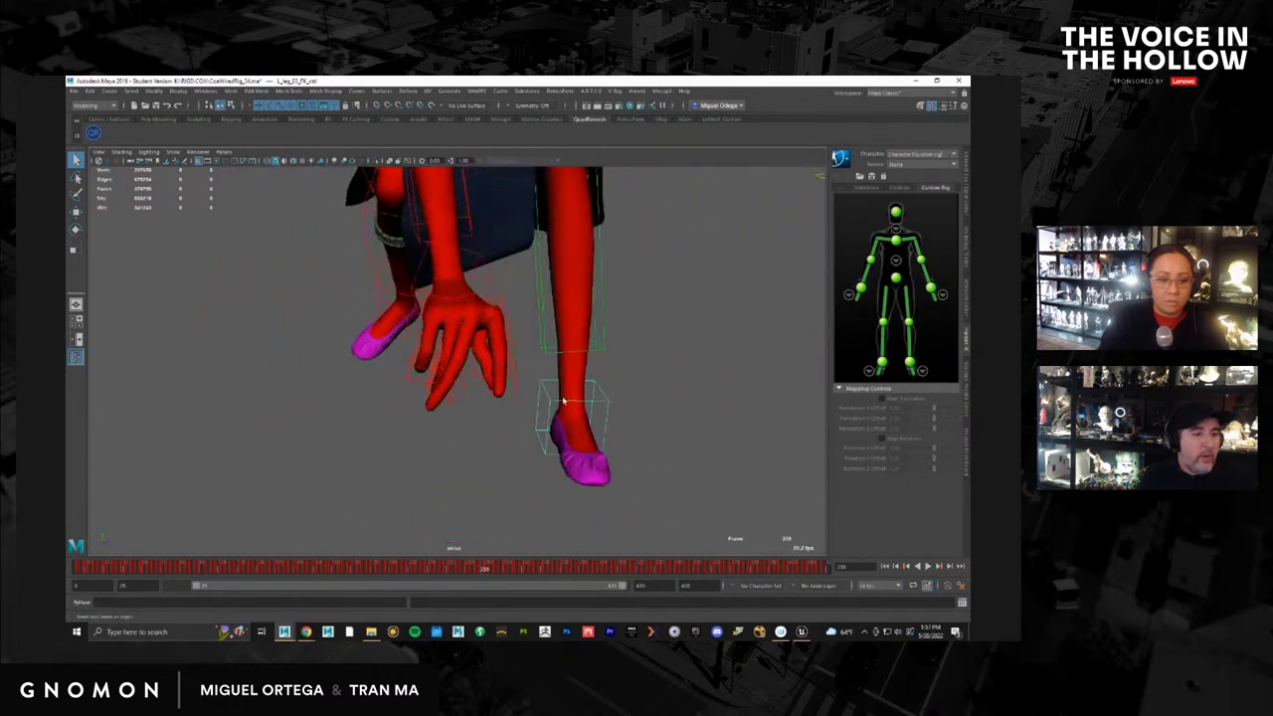
pyautogui.keyDown('alt'); pyautogui.moveTo(494, 392); pyautogui.dragTo(327, 300, button='right'); pyautogui.keyUp('alt')
pyautogui.keyDown('alt'); pyautogui.moveTo(481, 281); pyautogui.dragTo(468, 375, button='middle'); pyautogui.keyUp('alt')
pyautogui.keyDown('alt'); pyautogui.moveTo(467, 374); pyautogui.dragTo(547, 360); pyautogui.keyUp('alt')
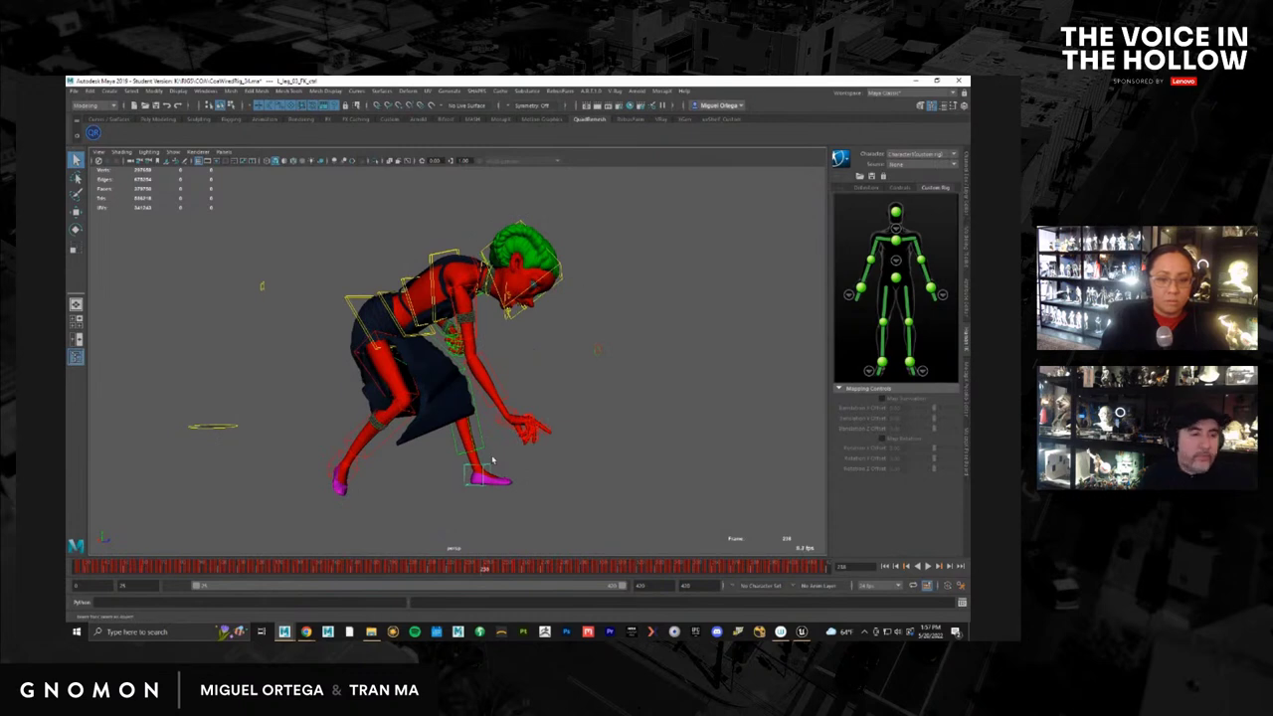
pyautogui.moveTo(391, 568); pyautogui.dragTo(470, 566)
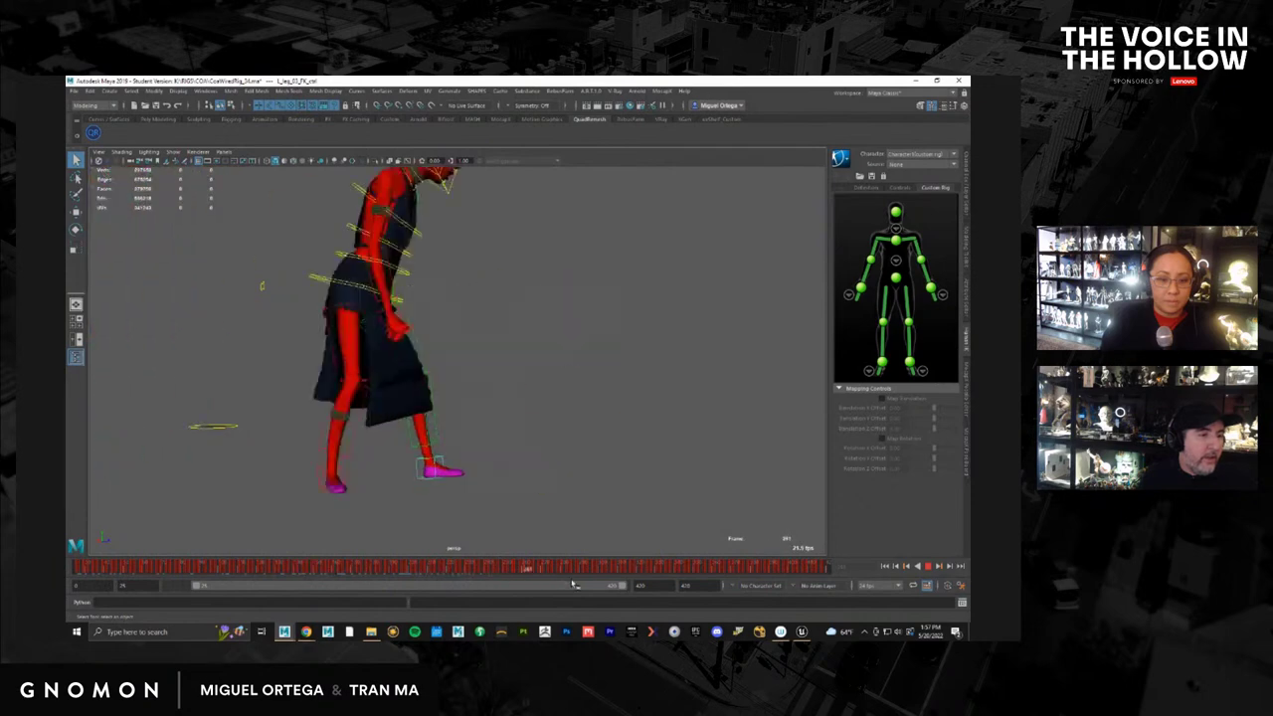
pyautogui.moveTo(797, 571)
pyautogui.mouseDown()
pyautogui.moveTo(74, 570)
pyautogui.moveTo(416, 574)
pyautogui.mouseUp()
pyautogui.keyDown('alt'); pyautogui.moveTo(323, 469); pyautogui.dragTo(464, 542, button='middle'); pyautogui.keyUp('alt')
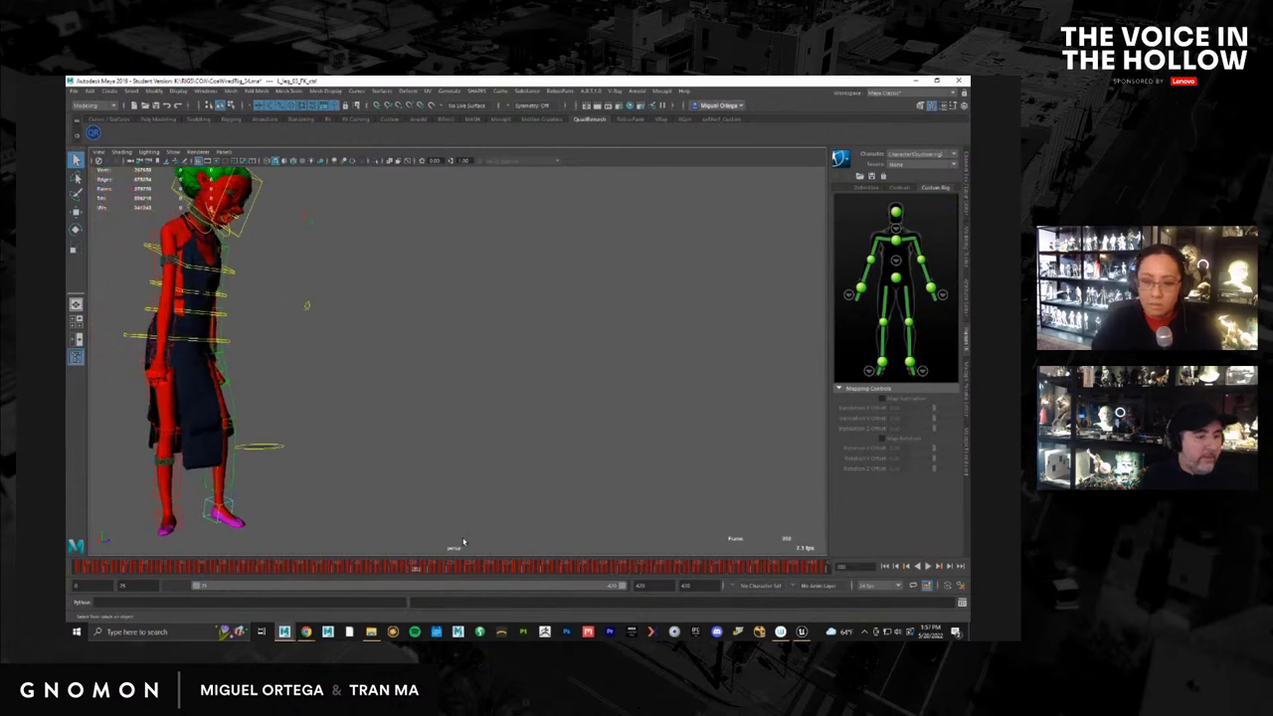
pyautogui.moveTo(422, 569); pyautogui.dragTo(224, 567)
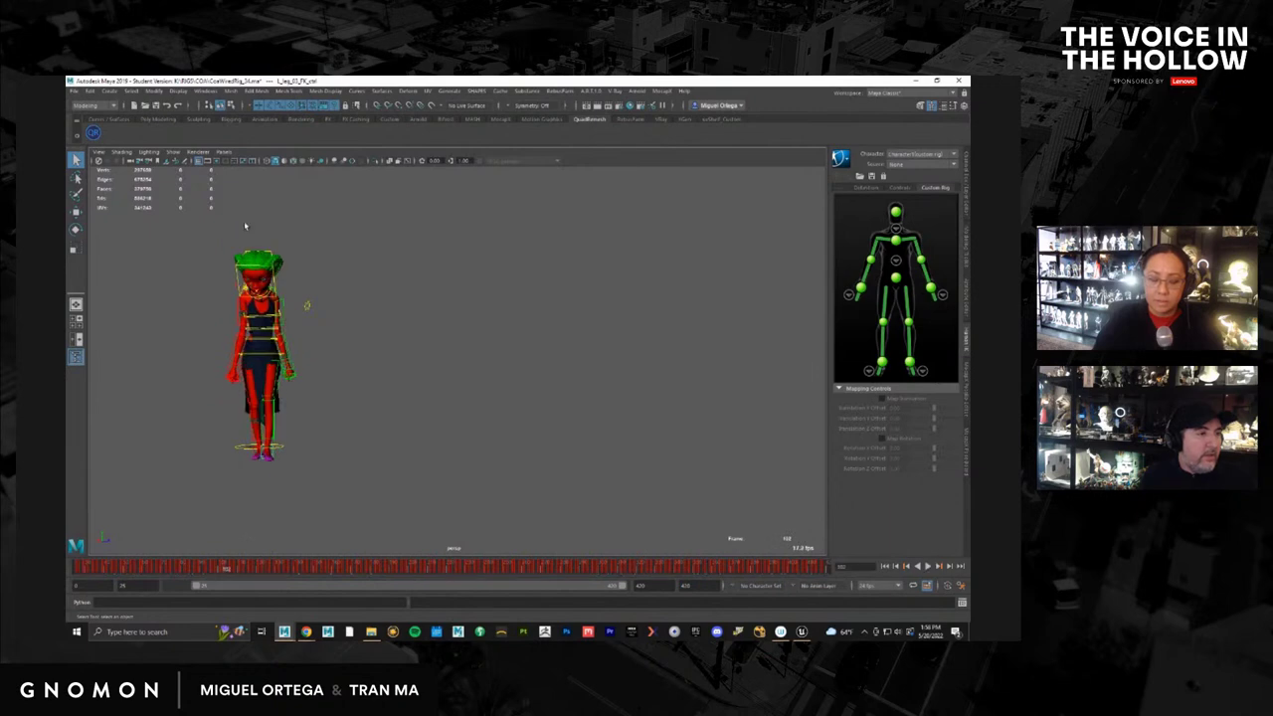
# Review the baked walk along the timeline and hide the NURBS curves in the viewport so only the character geometry is displayed
pyautogui.click(179, 151)
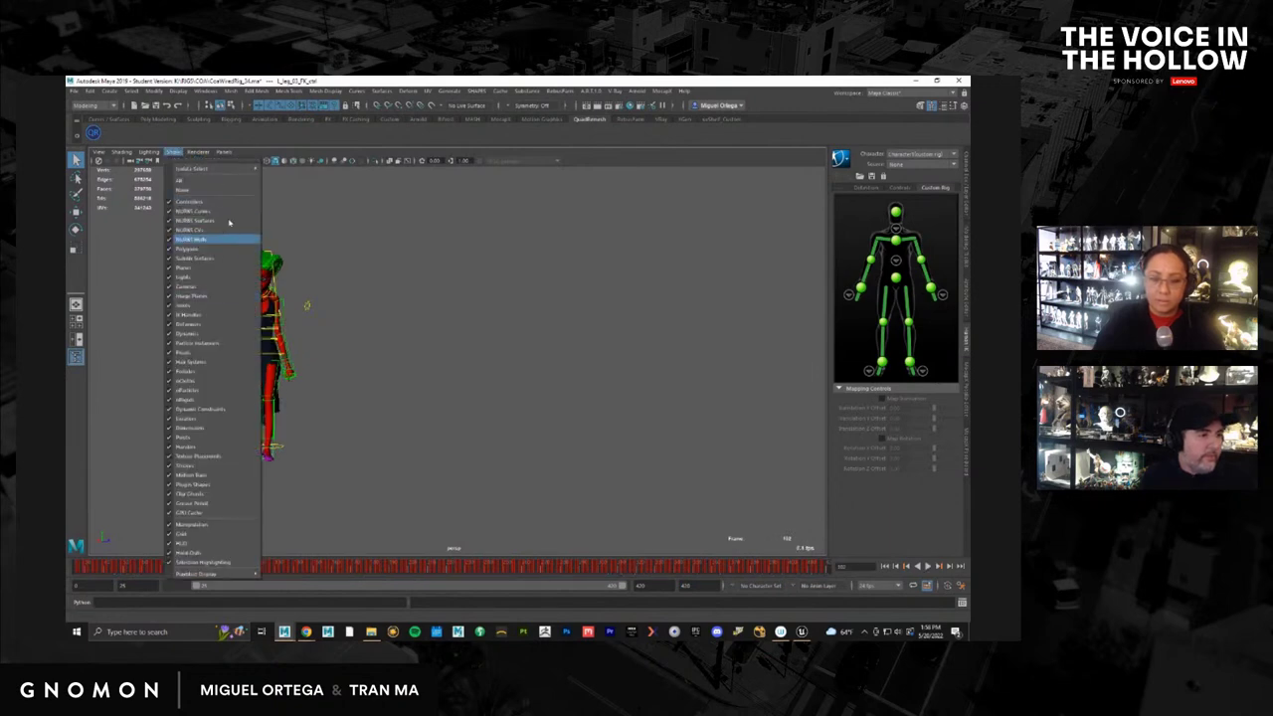
pyautogui.moveTo(508, 570); pyautogui.dragTo(387, 577)
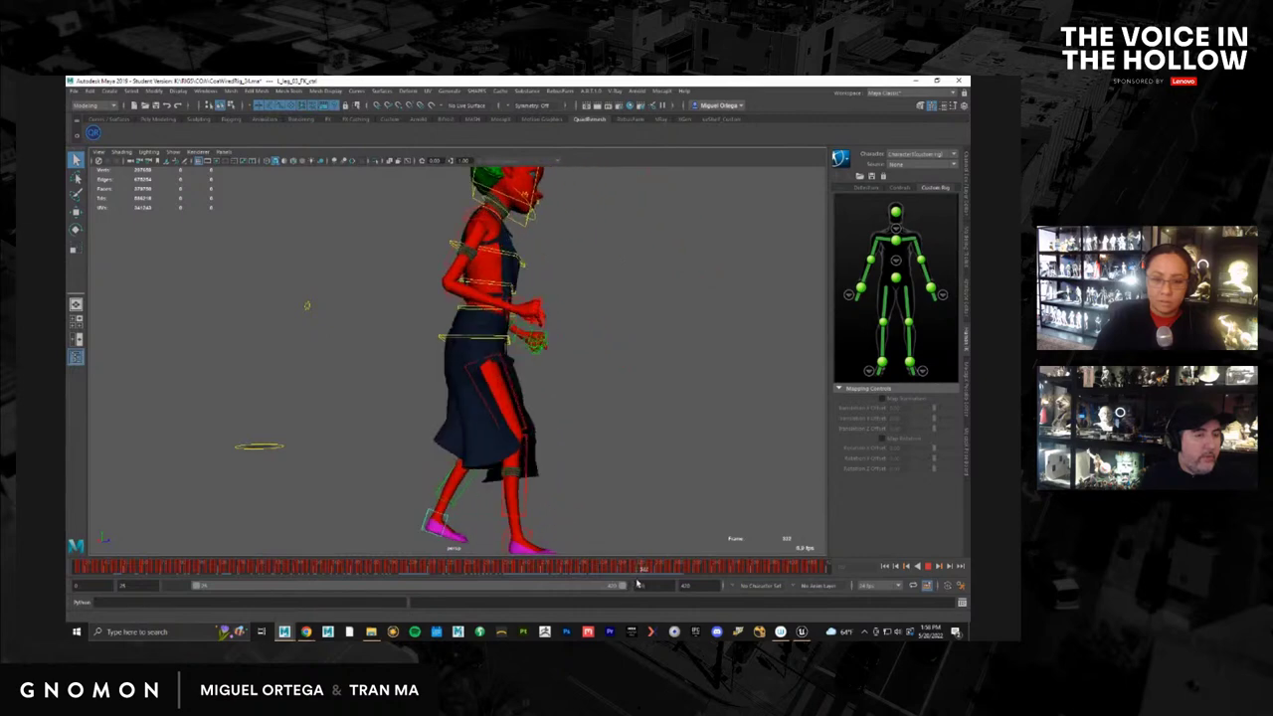
pyautogui.moveTo(638, 584); pyautogui.dragTo(502, 588)
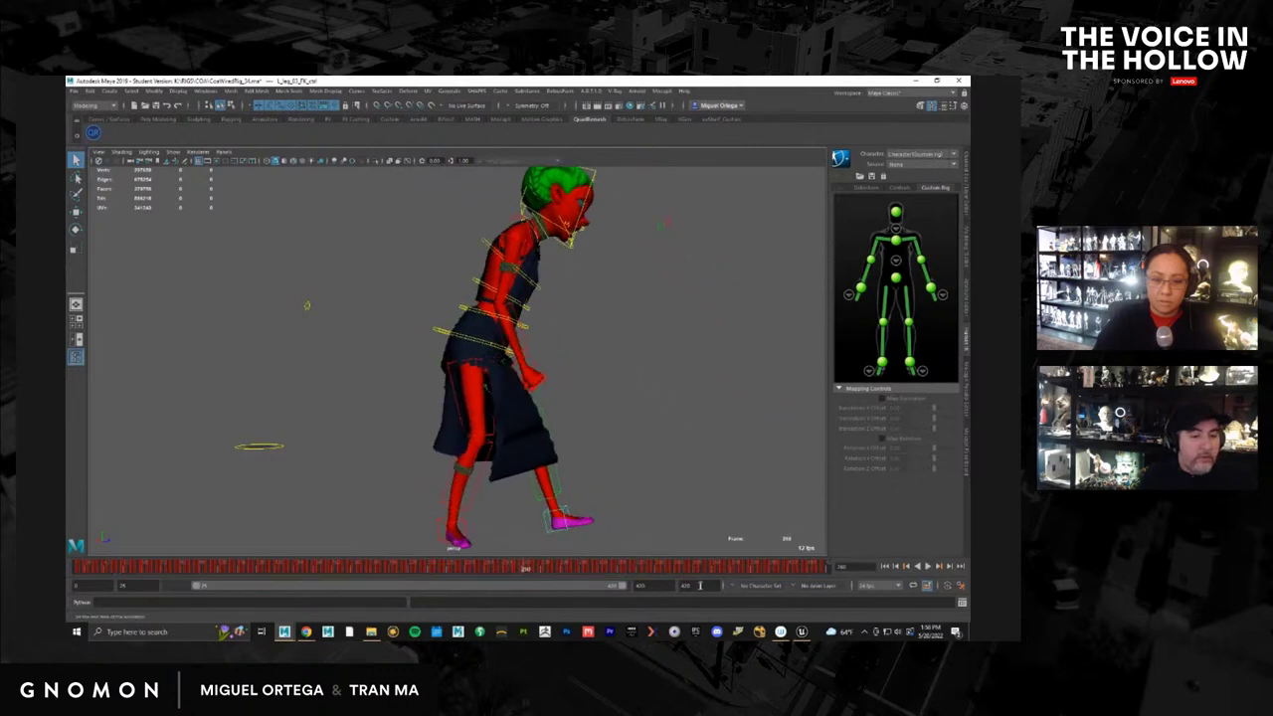
pyautogui.scroll(-5, 567, 468)
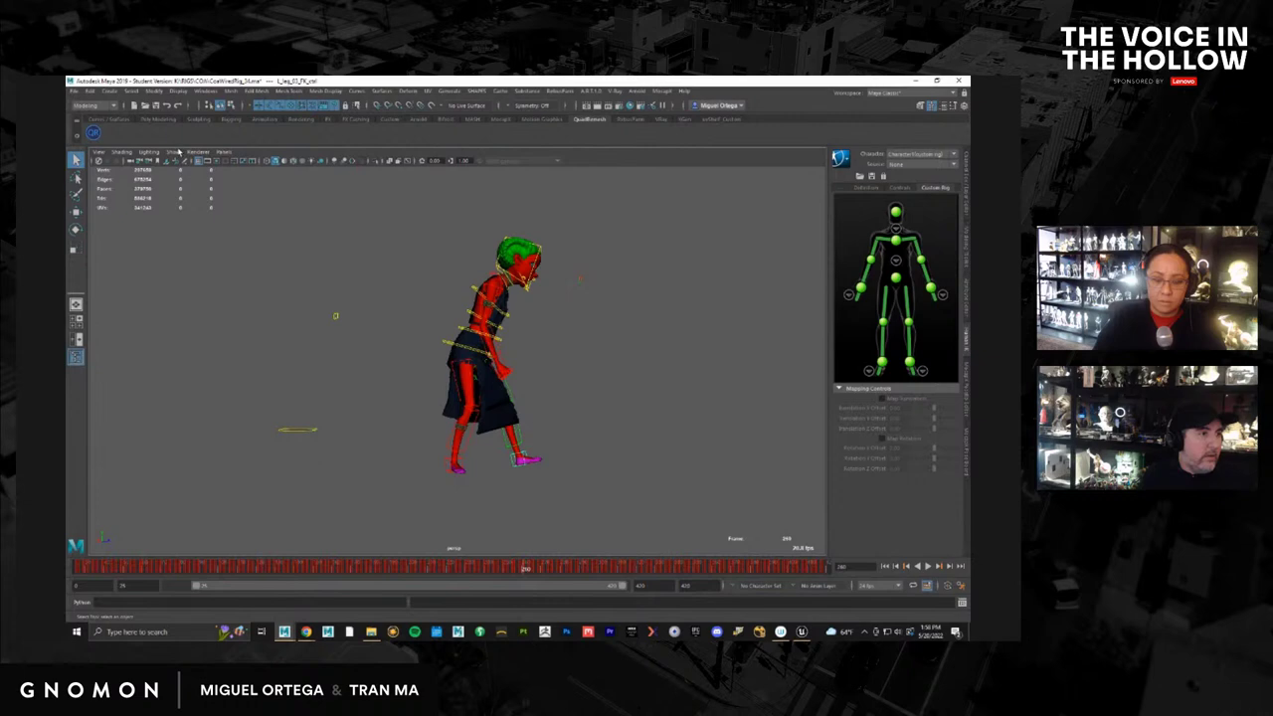
pyautogui.click(173, 151)
pyautogui.click(212, 212)
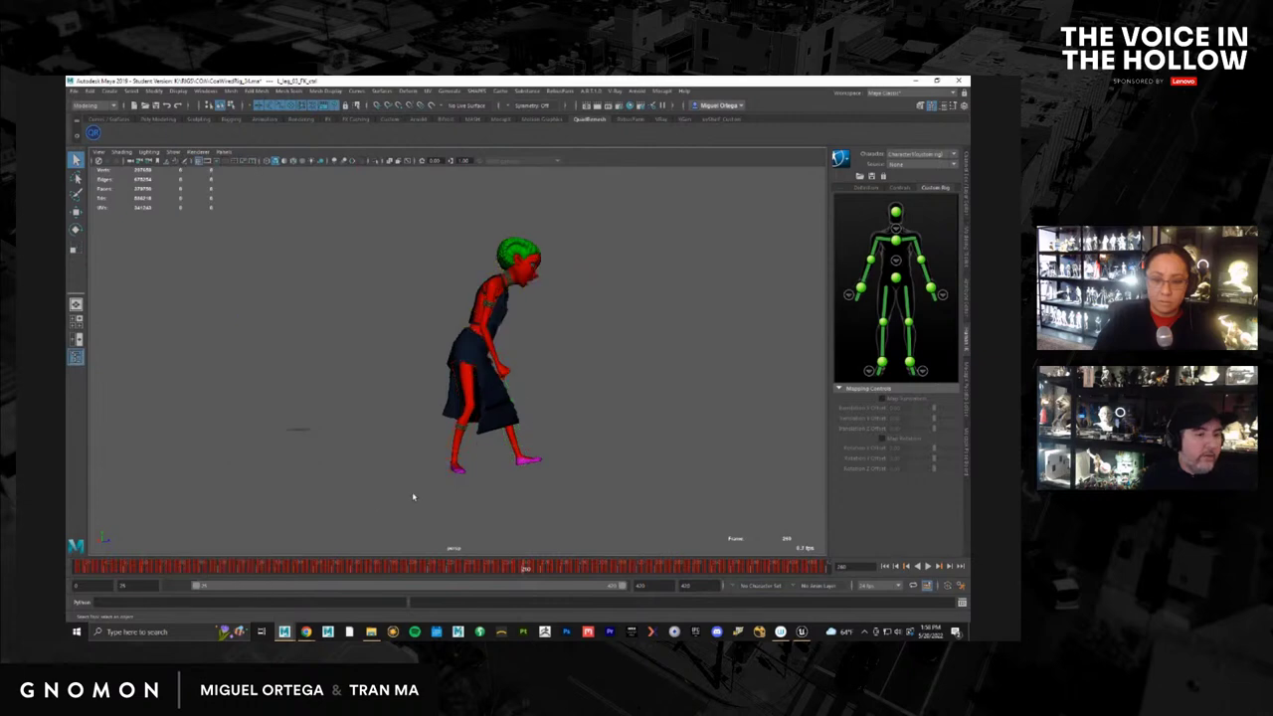
pyautogui.moveTo(675, 233); pyautogui.dragTo(675, 233)
pyautogui.keyDown('shift'); pyautogui.click(487, 410); pyautogui.keyUp('shift')
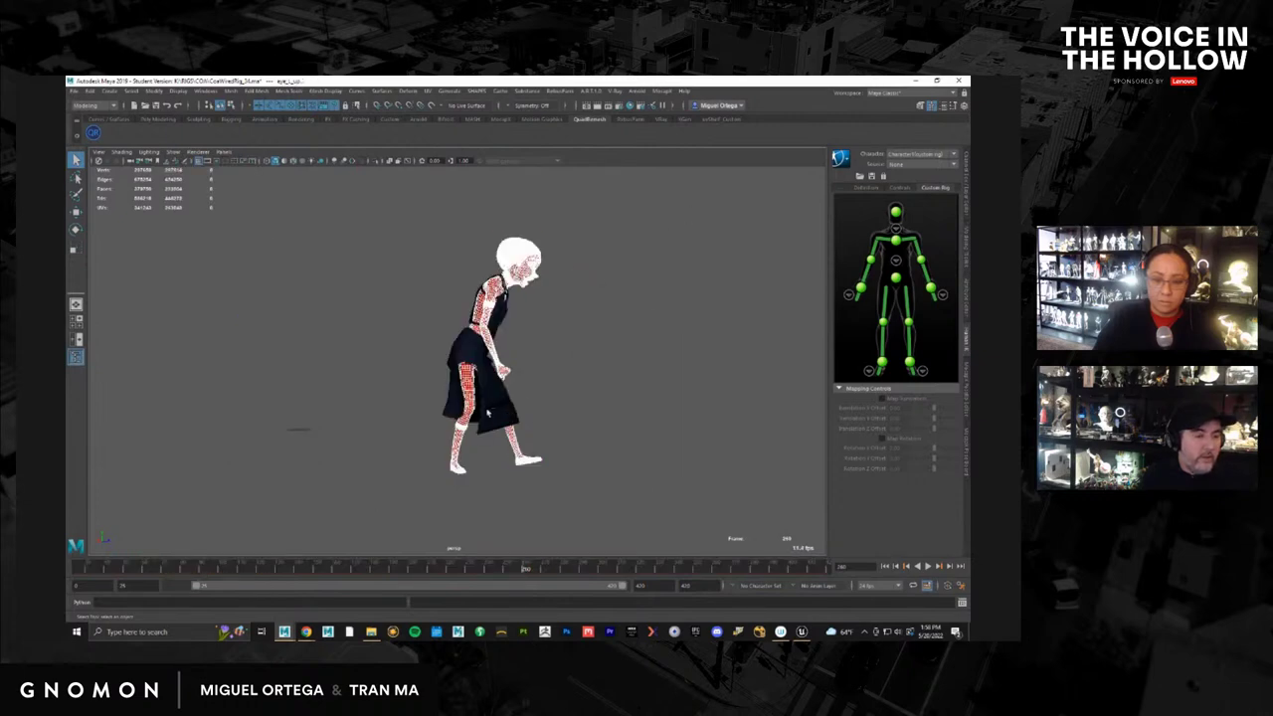
pyautogui.keyDown('shift'); pyautogui.click(496, 419); pyautogui.keyUp('shift')
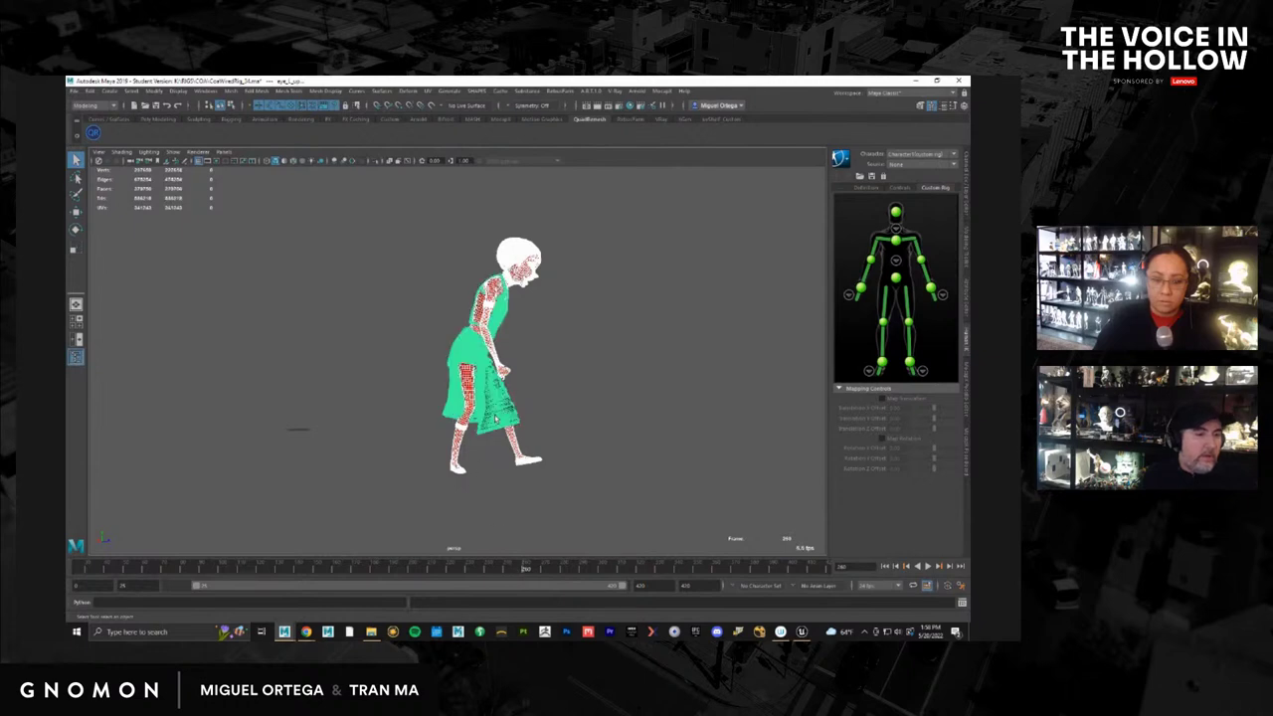
pyautogui.moveTo(526, 571)
pyautogui.mouseDown()
pyautogui.moveTo(448, 571)
pyautogui.moveTo(532, 569)
pyautogui.mouseUp()
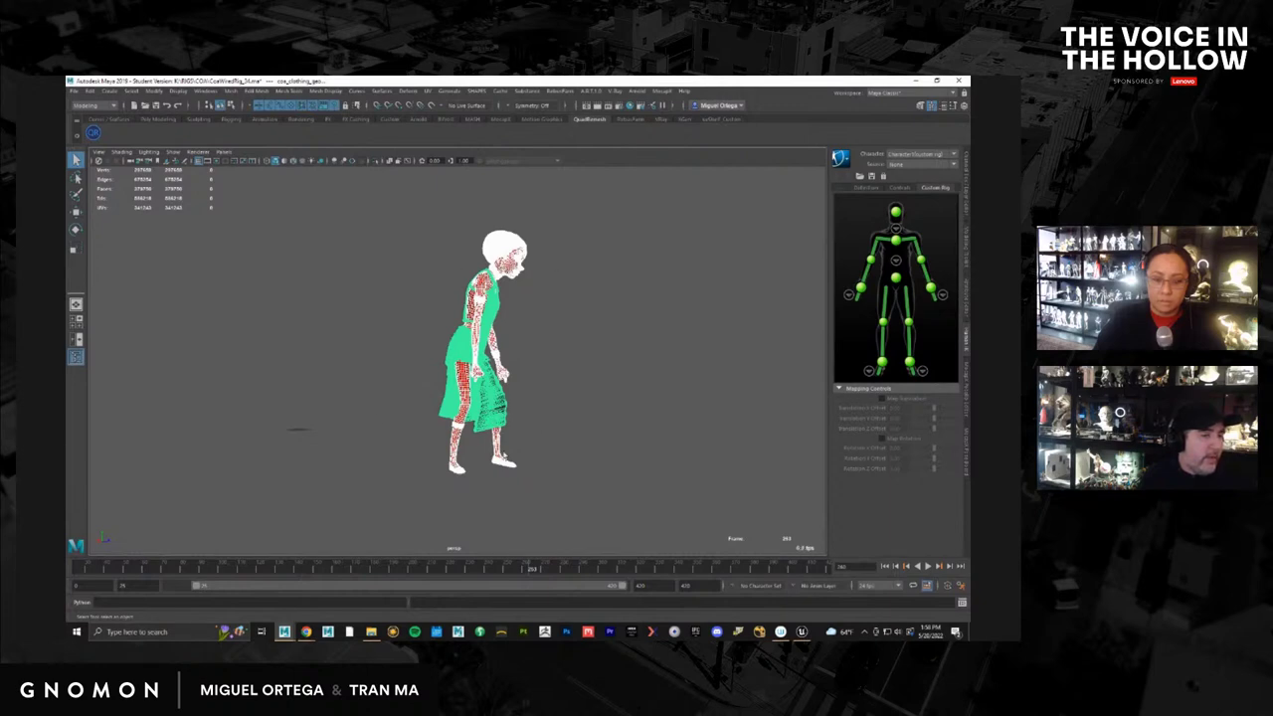
pyautogui.moveTo(530, 569); pyautogui.dragTo(503, 584)
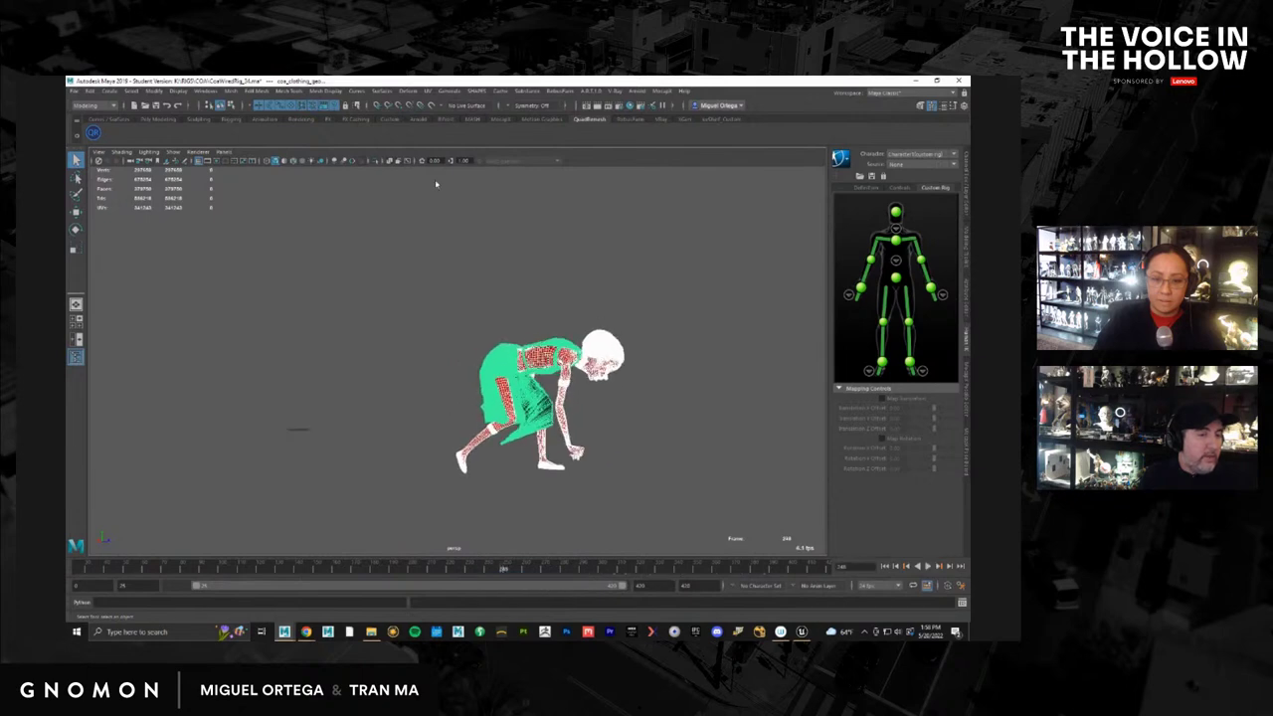
pyautogui.click(503, 91)
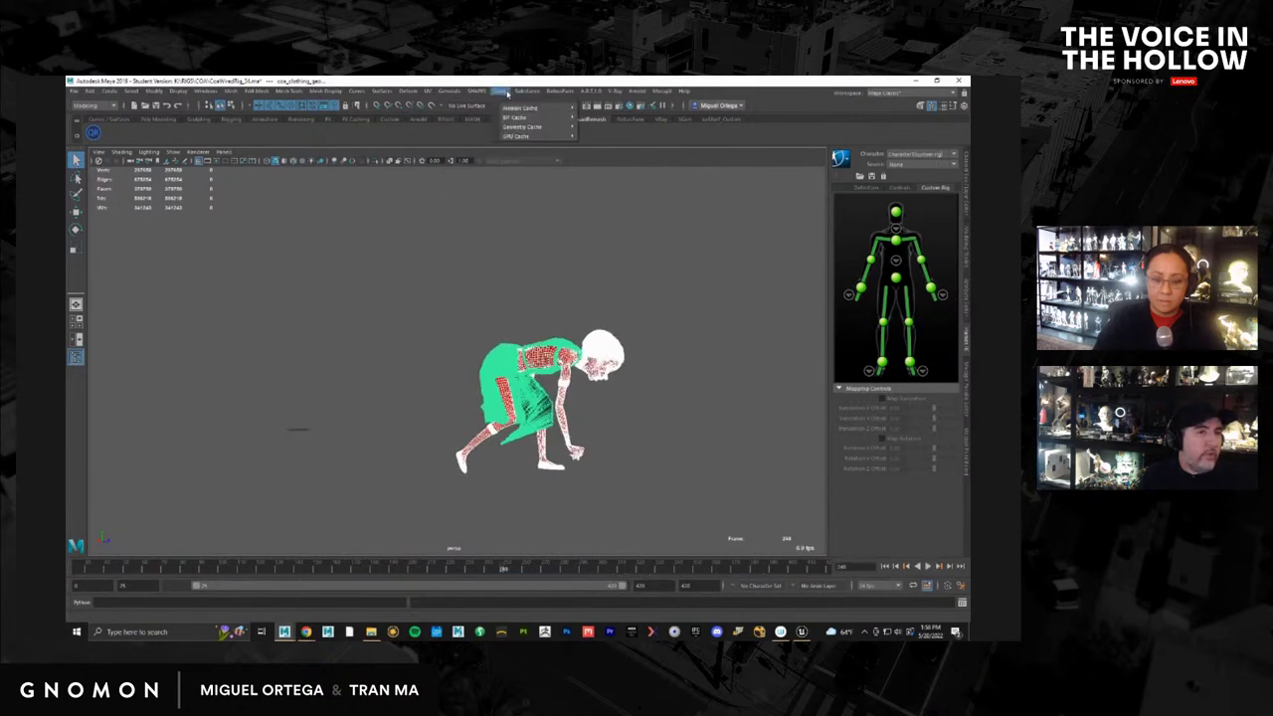
pyautogui.moveTo(542, 107)
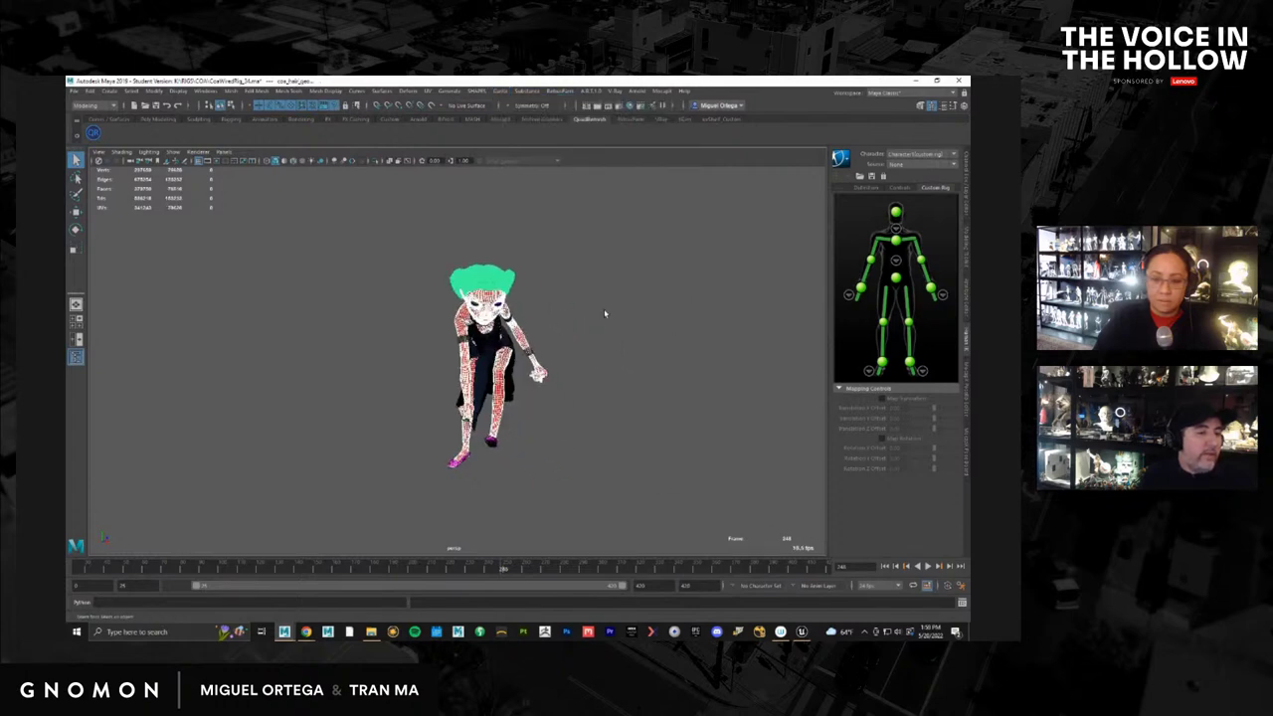
pyautogui.click(605, 312)
# Inspect the character's face and body mesh, then select the ClipReader1 node in the Outliner to show its MocapX clip attributes
pyautogui.keyDown('alt'); pyautogui.moveTo(651, 326); pyautogui.dragTo(571, 489, button='right'); pyautogui.keyUp('alt')
pyautogui.moveTo(488, 566)
pyautogui.mouseDown()
pyautogui.moveTo(356, 569)
pyautogui.moveTo(468, 570)
pyautogui.mouseUp()
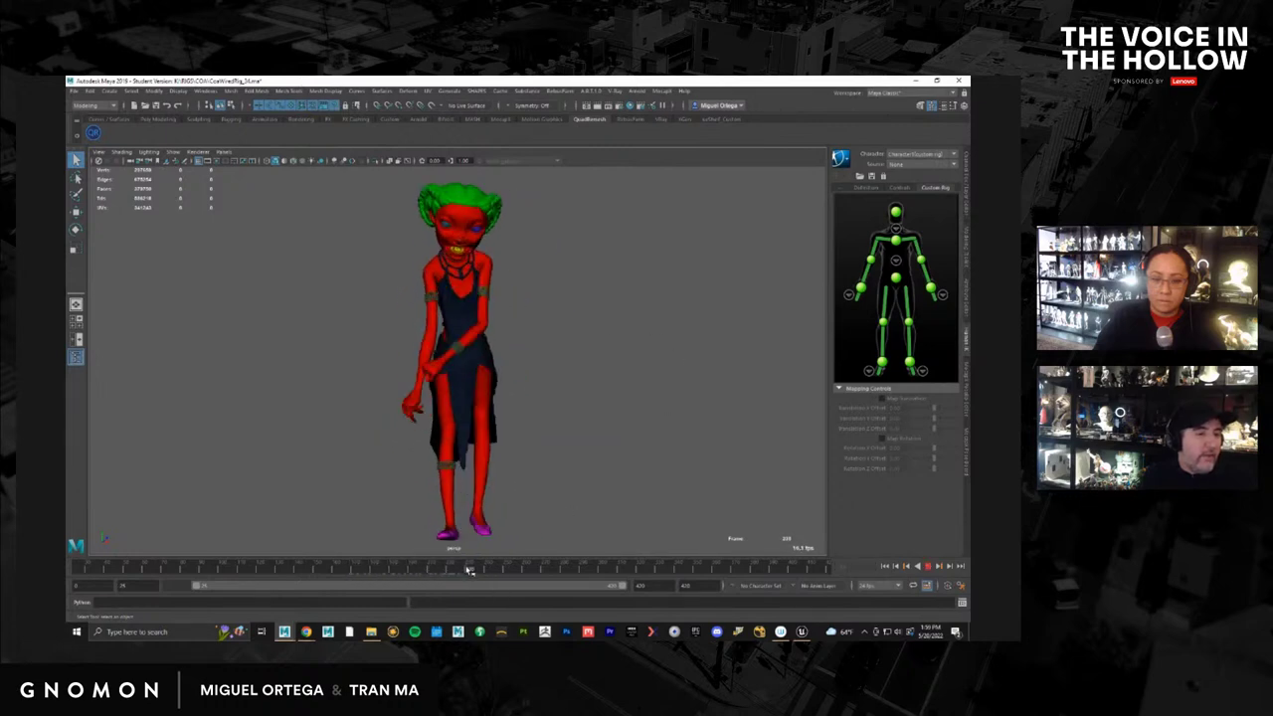
pyautogui.keyDown('alt'); pyautogui.moveTo(513, 350); pyautogui.dragTo(483, 359); pyautogui.keyUp('alt')
pyautogui.click(483, 360)
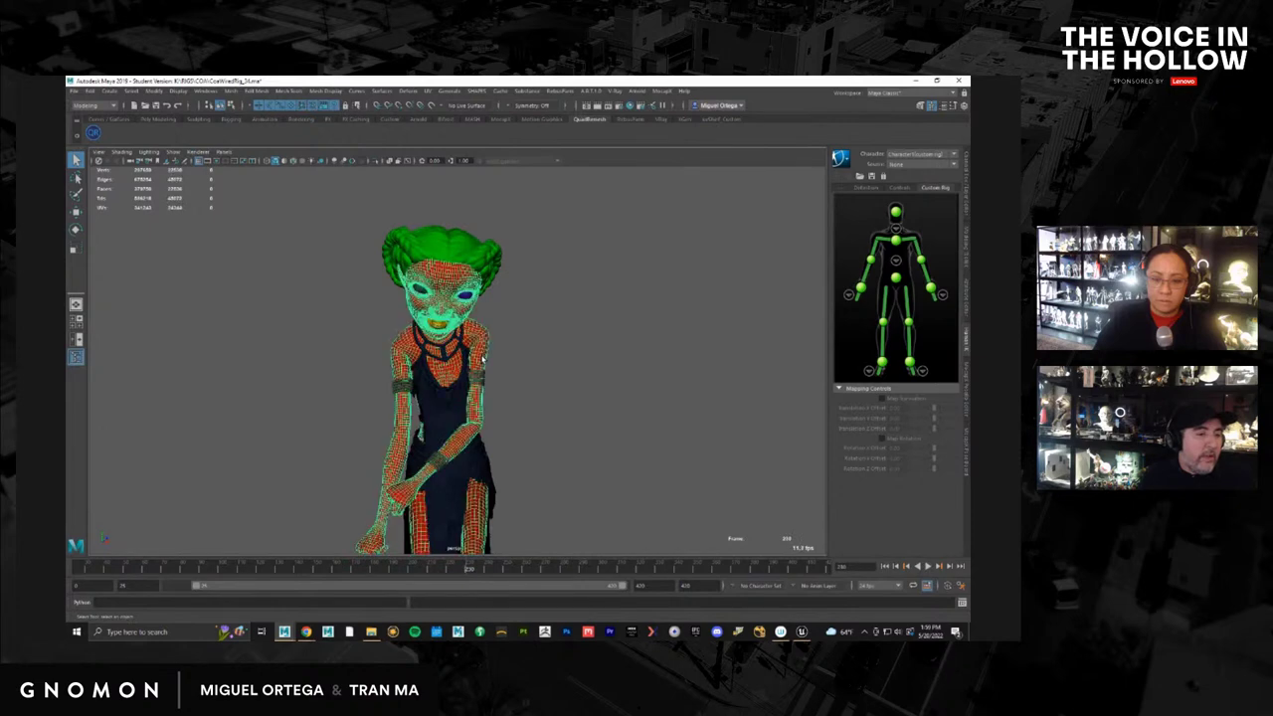
pyautogui.hotkey('ctrl', 'a')
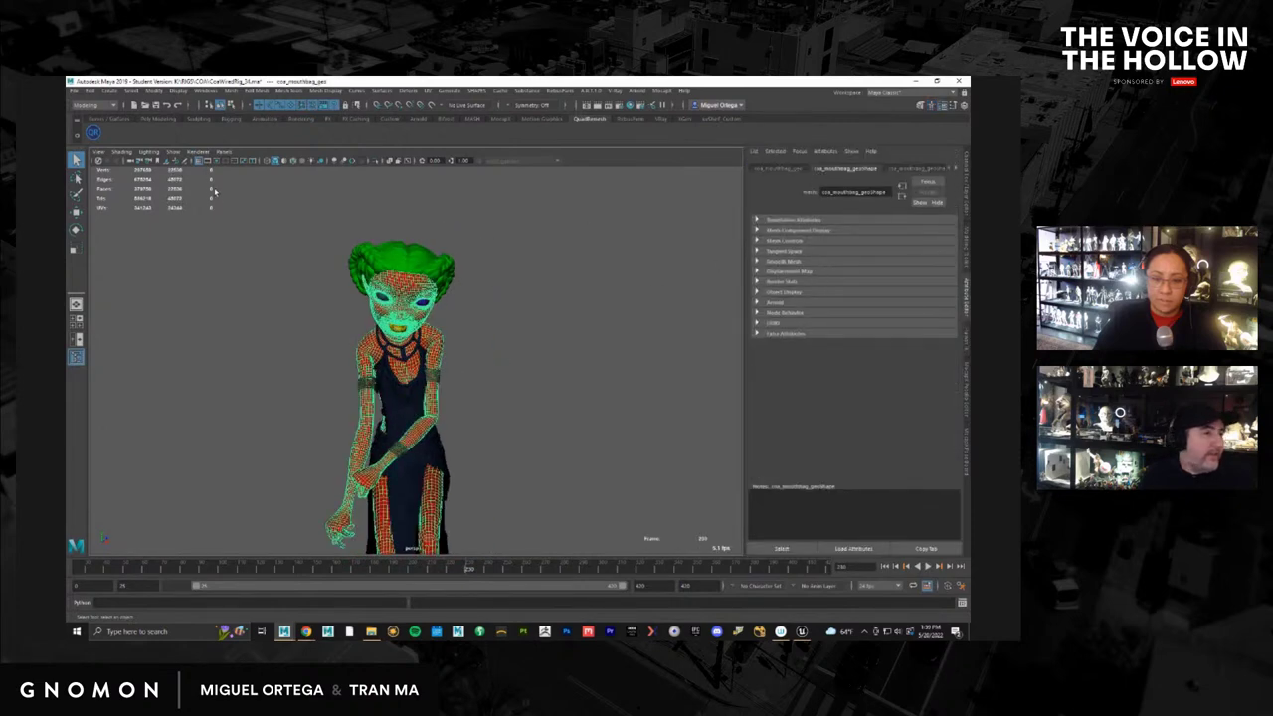
pyautogui.click(204, 92)
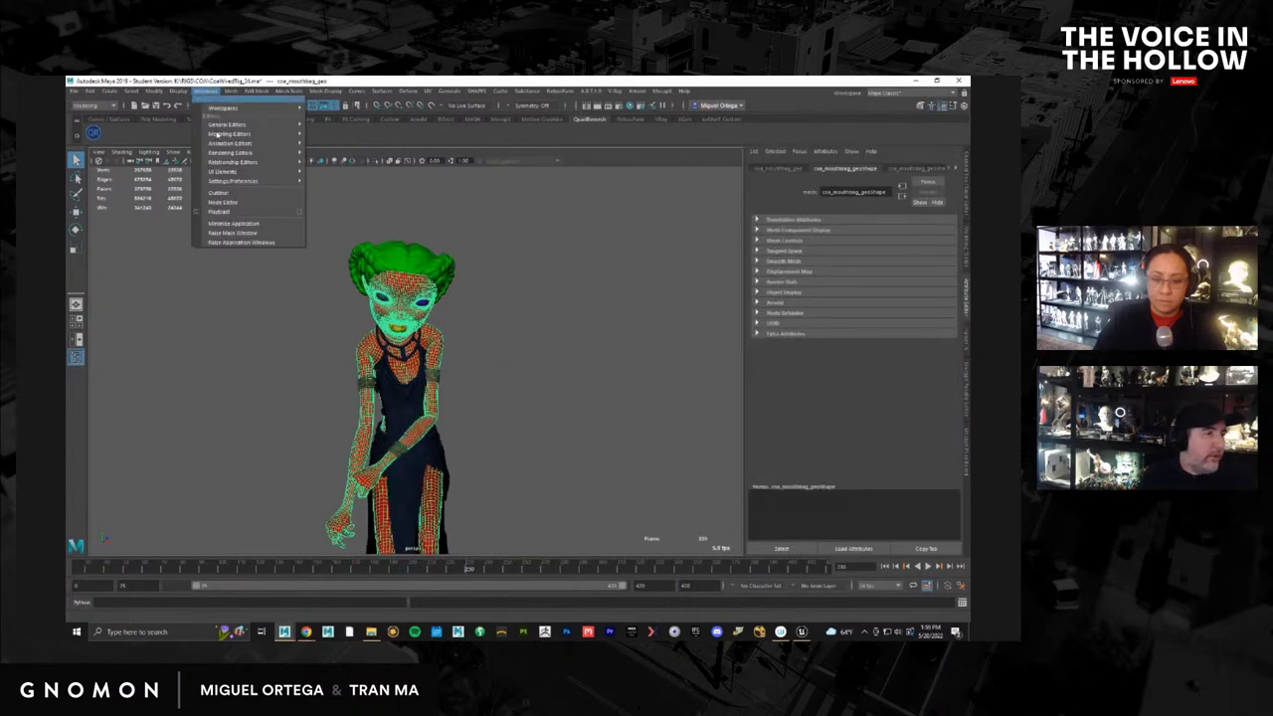
pyautogui.click(246, 193)
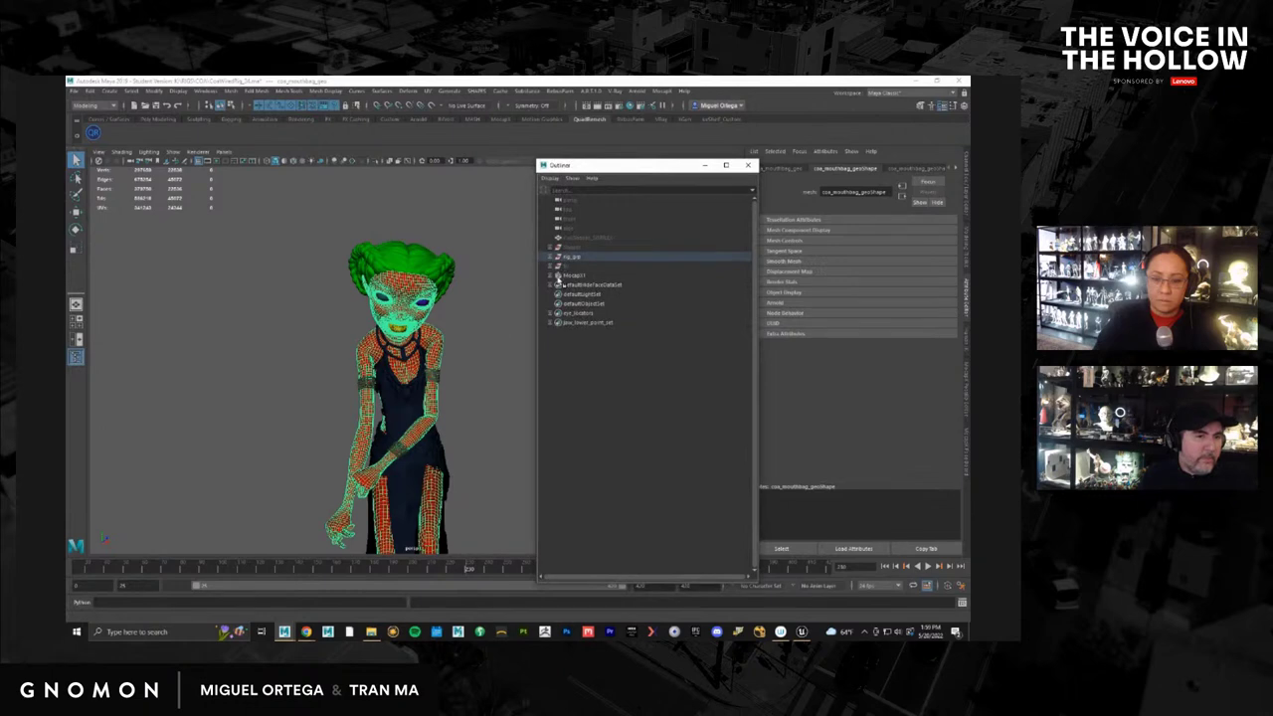
pyautogui.click(575, 285)
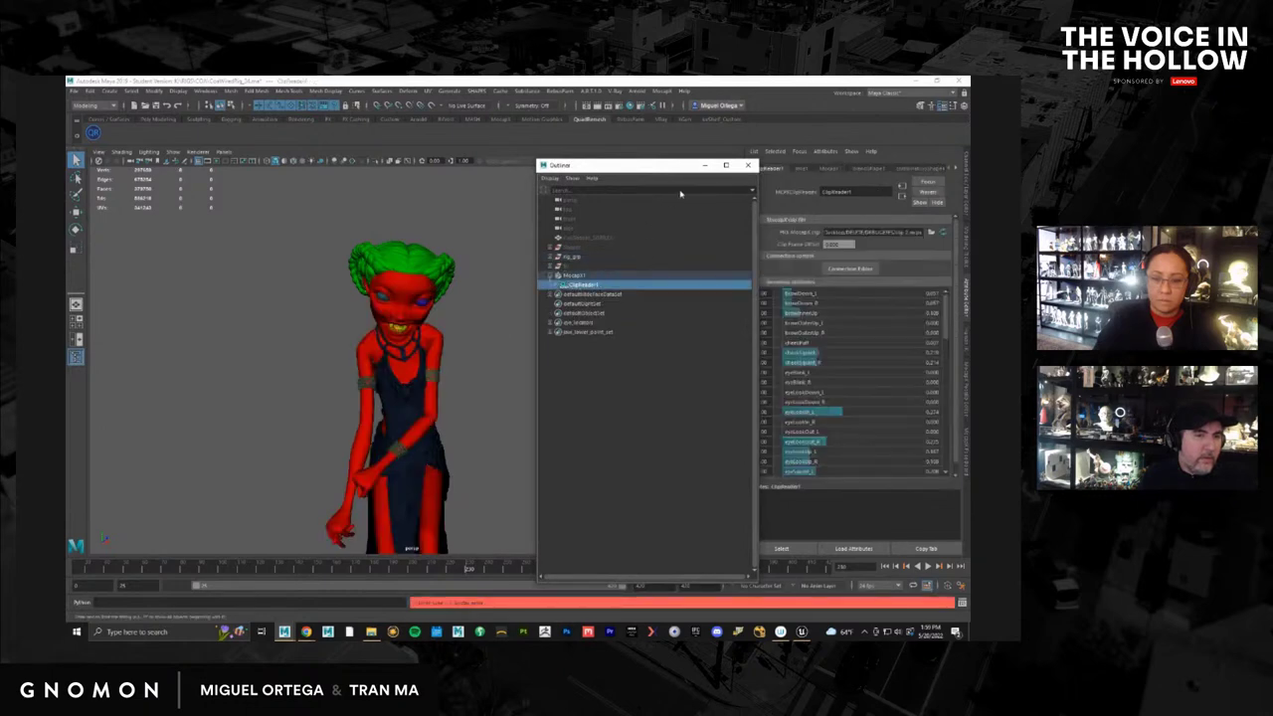
pyautogui.click(705, 165)
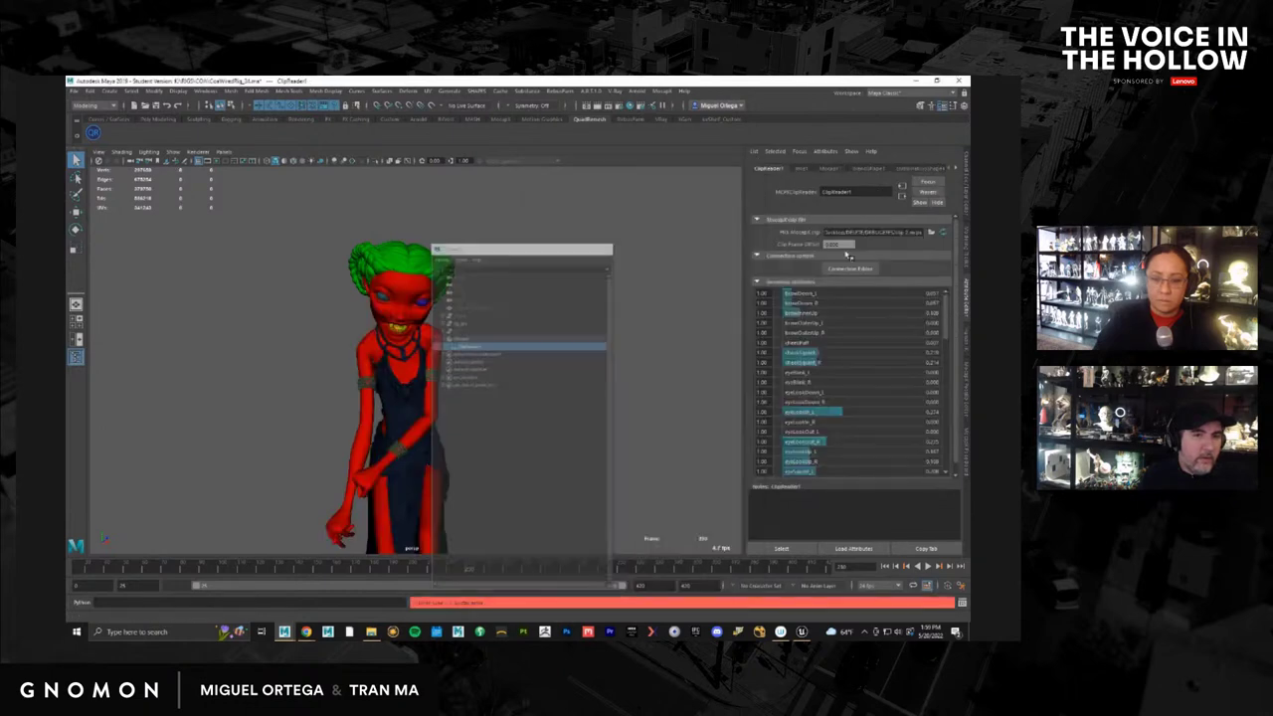
# Load the first MocapX clip from the desktop's DELETE folder into ClipReader1 and scrub the timeline to preview the facial animation
pyautogui.click(930, 233)
pyautogui.click(135, 170)
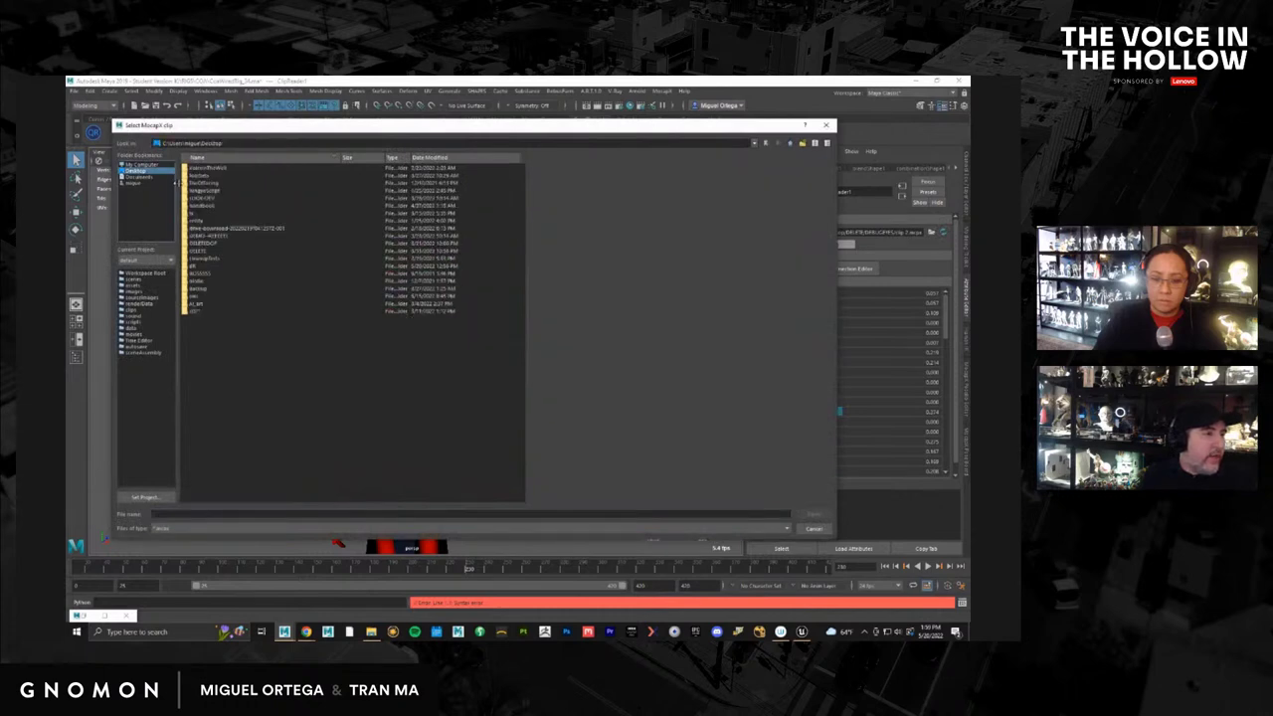
pyautogui.doubleClick(199, 250)
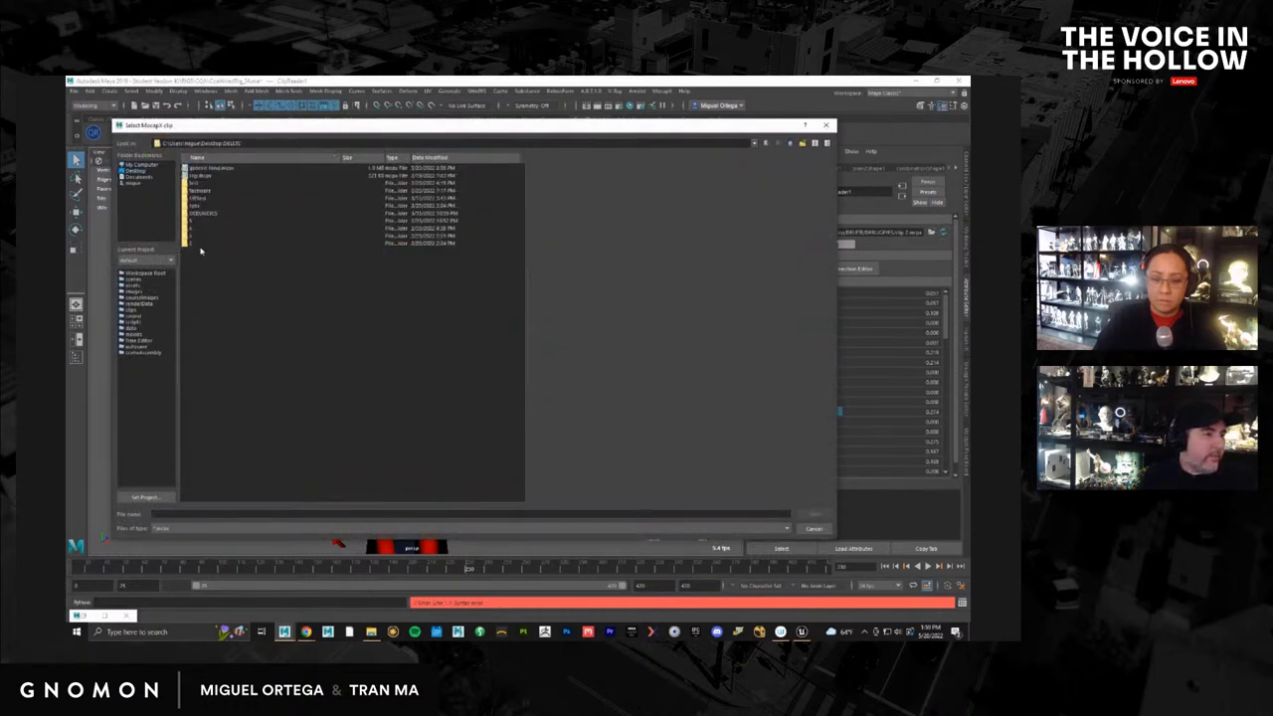
pyautogui.doubleClick(207, 169)
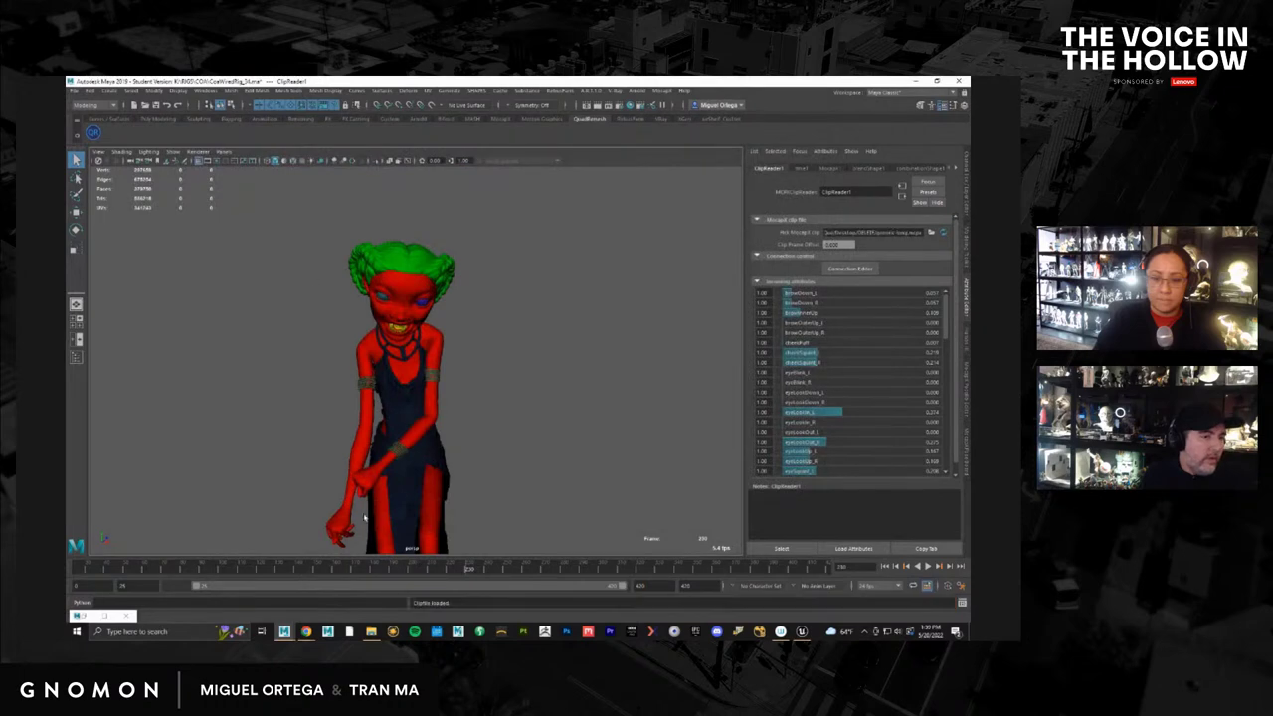
pyautogui.moveTo(281, 568)
pyautogui.mouseDown()
pyautogui.moveTo(152, 559)
pyautogui.moveTo(487, 569)
pyautogui.mouseUp()
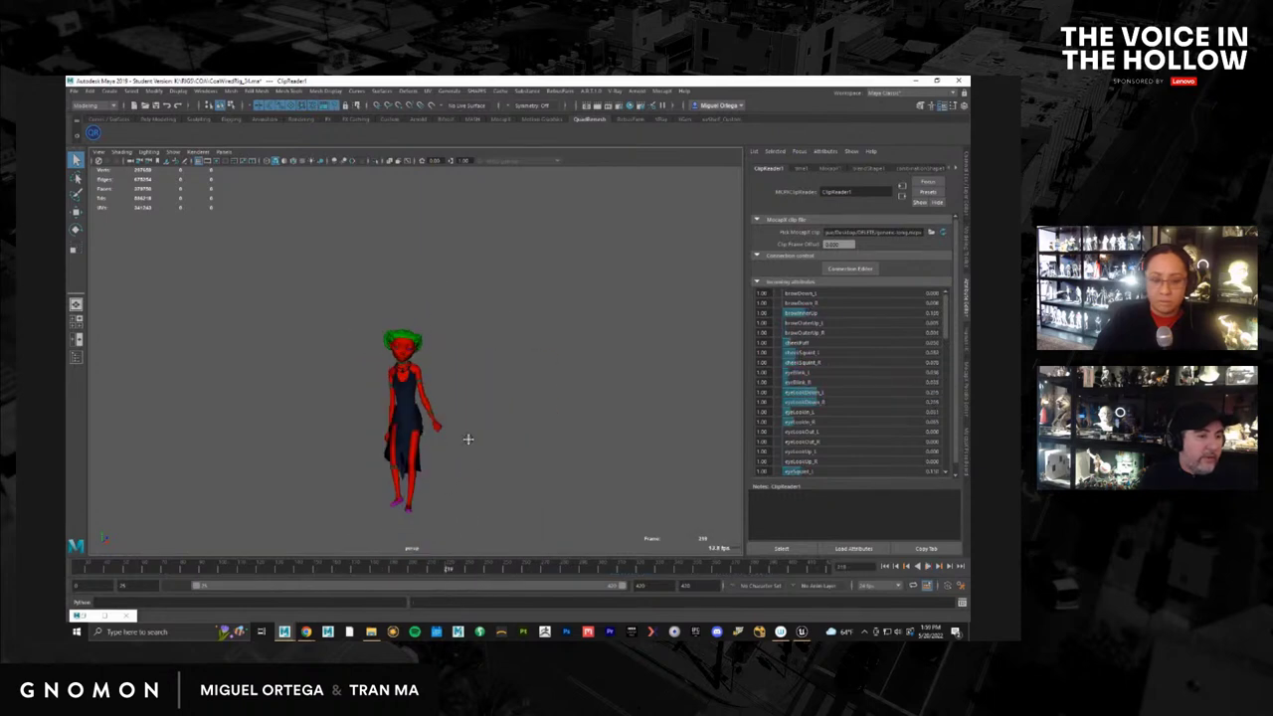
# Select the whole character and start an Alembic selection export, checking the Time Slider range, UV Write and Write Face Sets options
pyautogui.moveTo(484, 288); pyautogui.dragTo(485, 290)
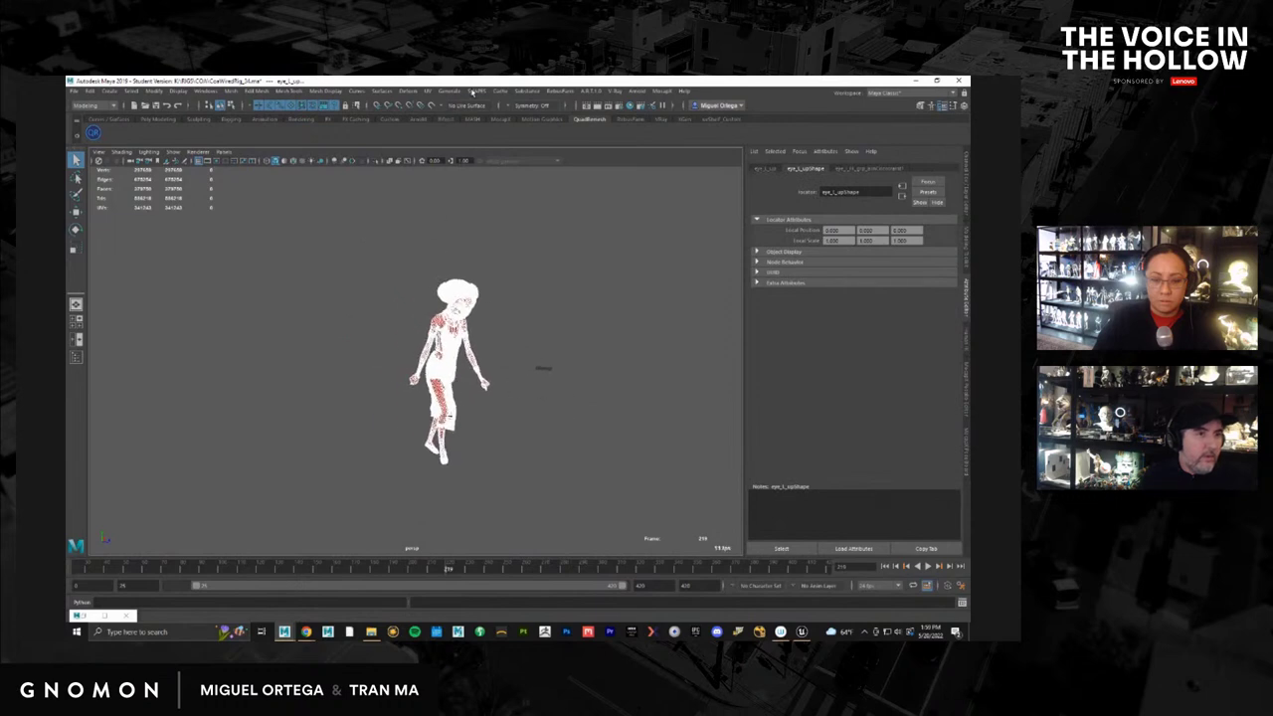
pyautogui.click(501, 92)
pyautogui.moveTo(537, 109)
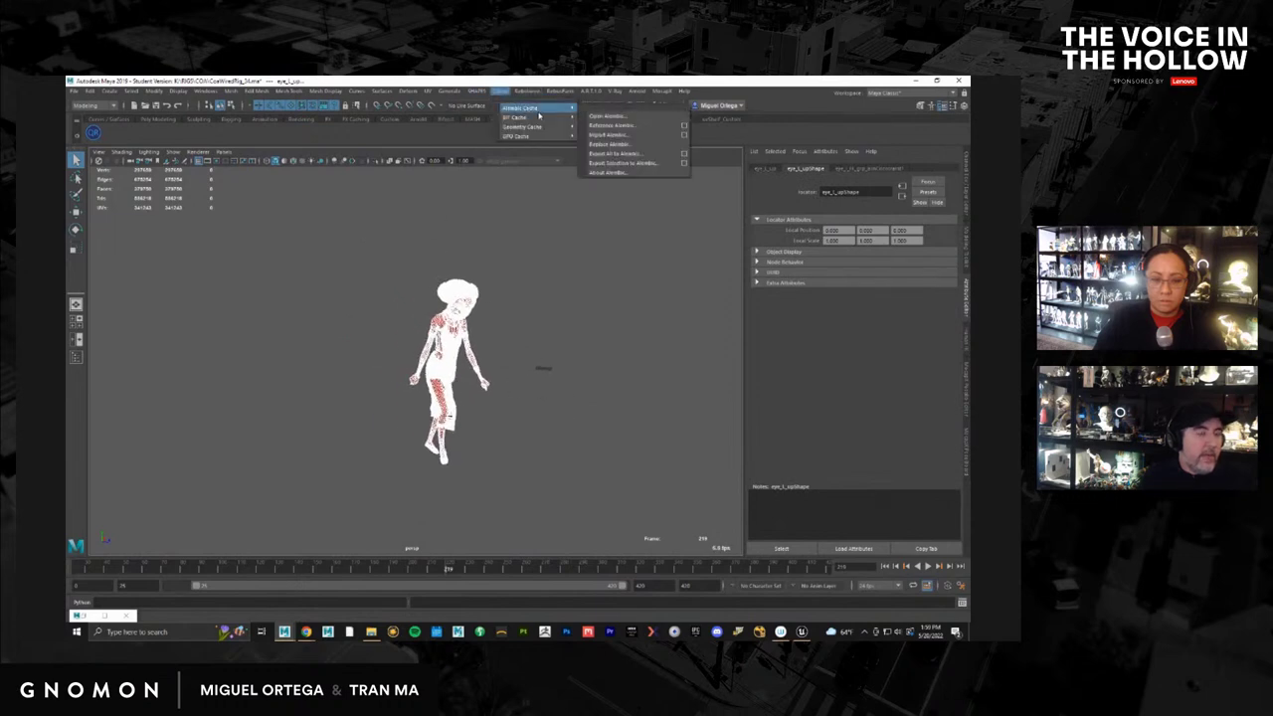
pyautogui.click(683, 167)
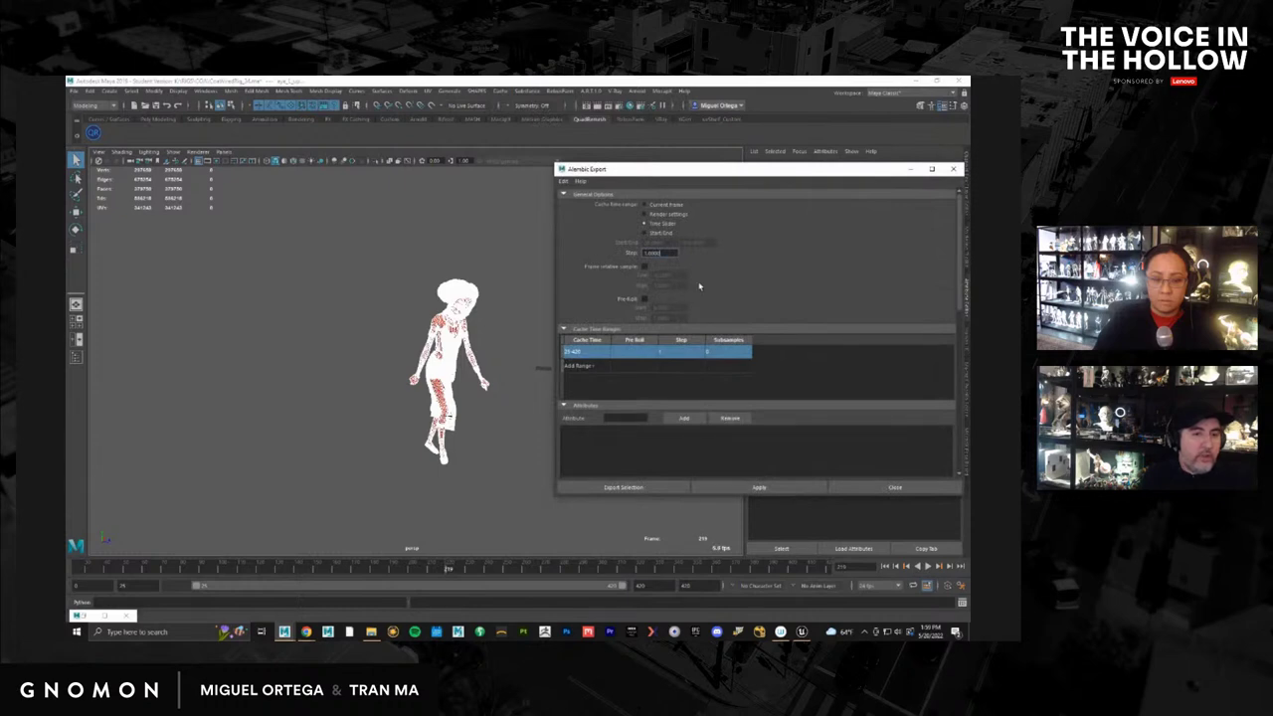
pyautogui.scroll(-5, 744, 298)
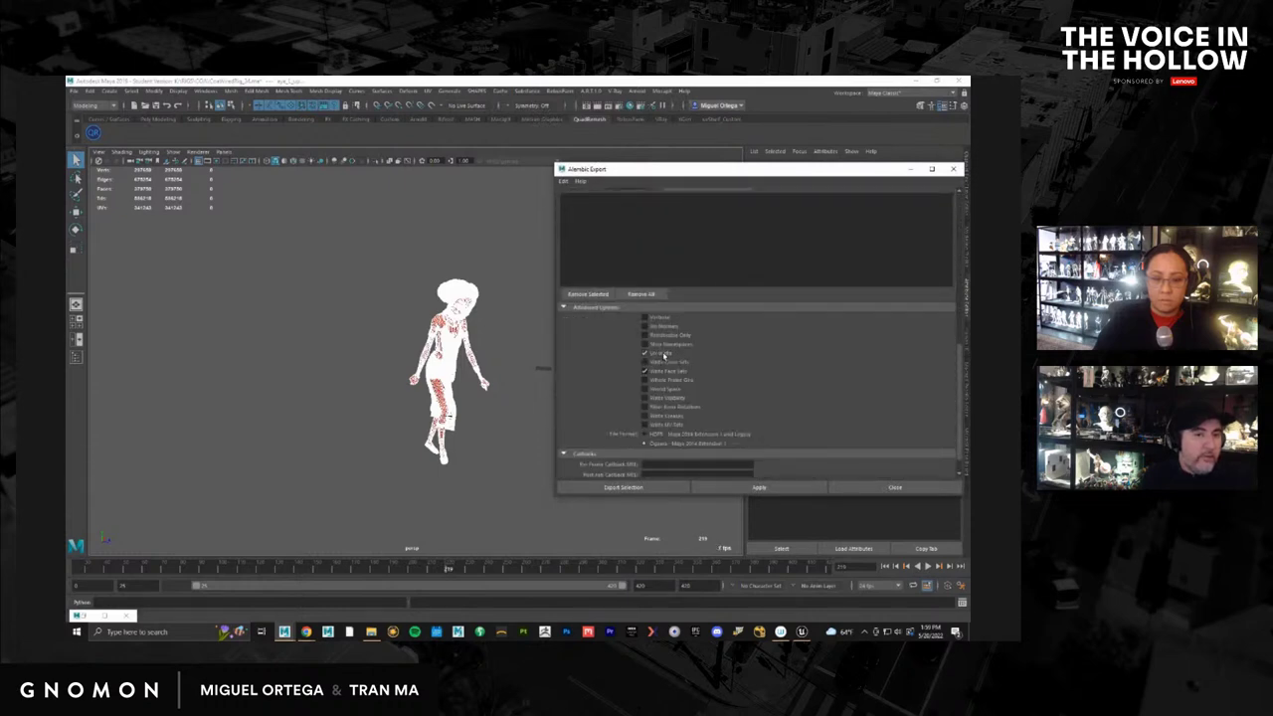
pyautogui.scroll(-1, 744, 373)
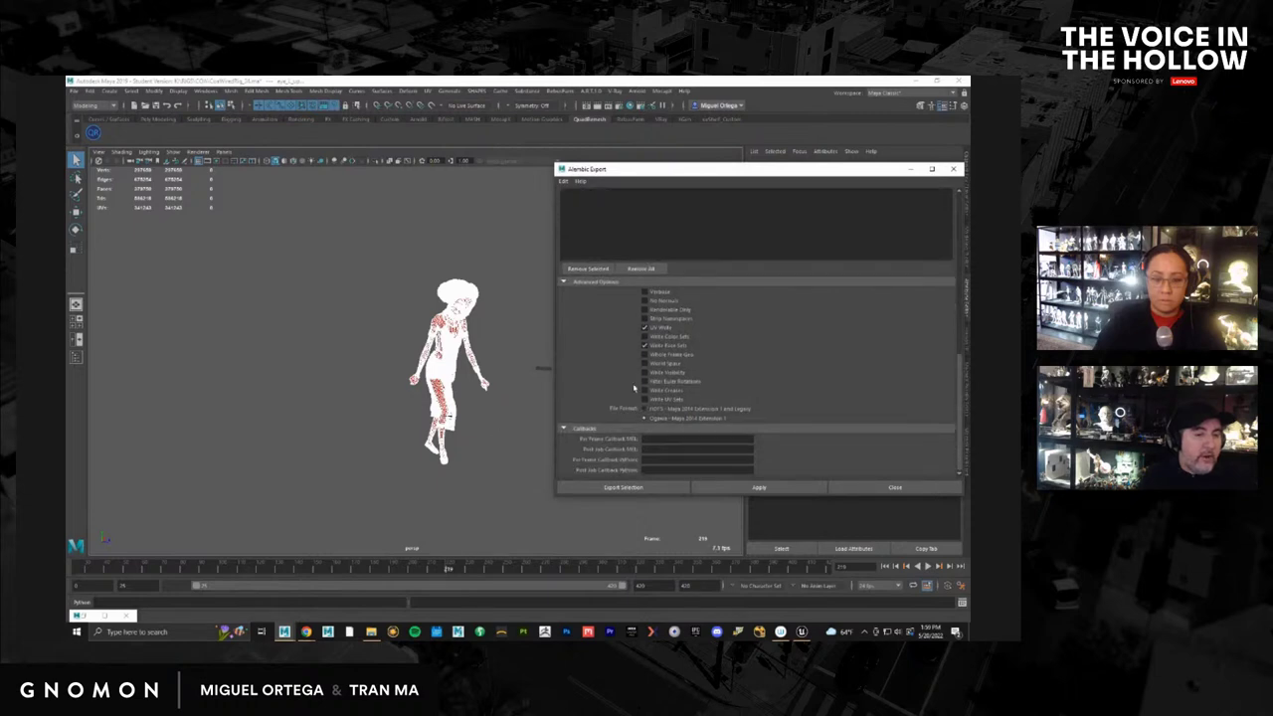
pyautogui.click(643, 488)
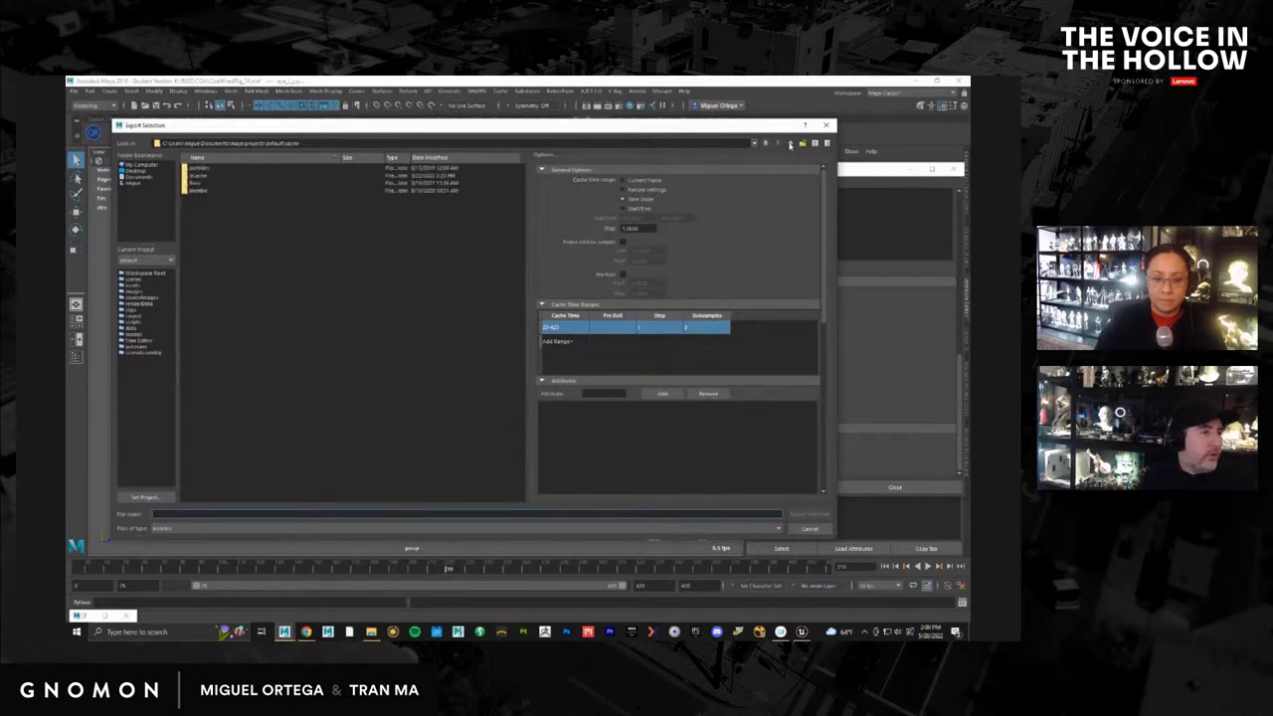
# Browse the export file dialog to the SHOTS folder on the K: drive, sorting the drive's folders by name
pyautogui.click(790, 143)
pyautogui.click(789, 145)
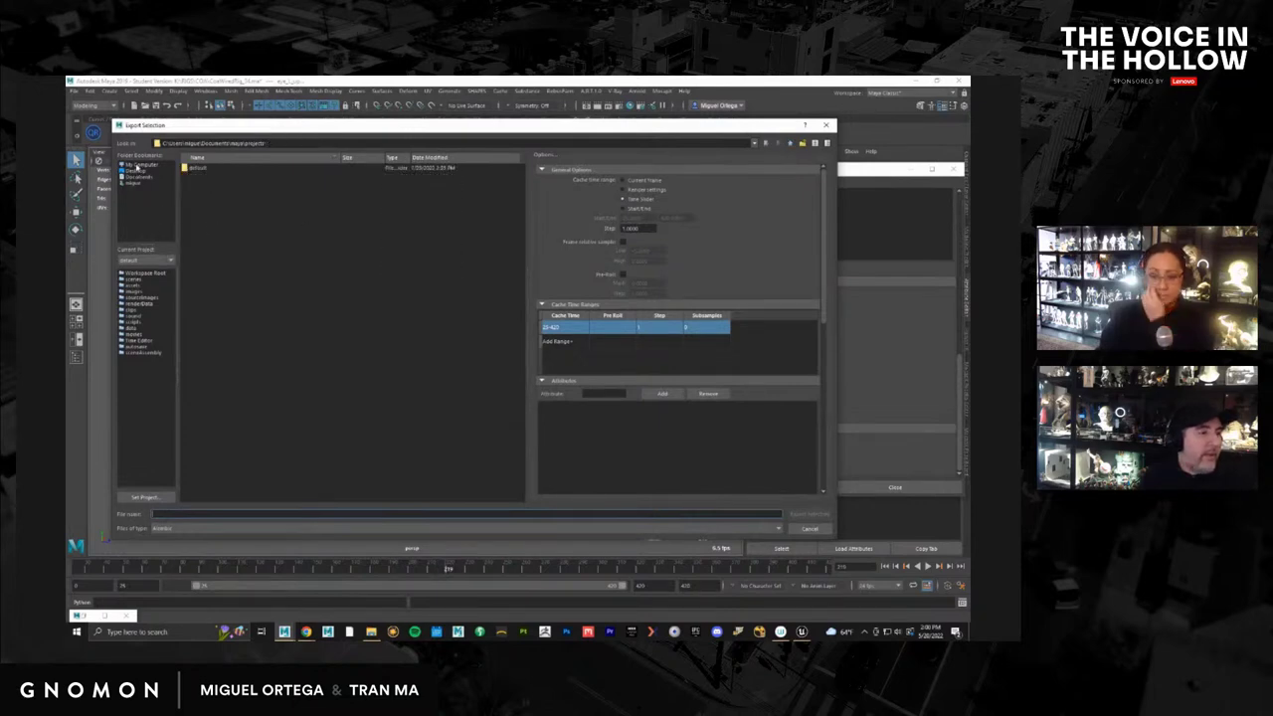
pyautogui.click(138, 165)
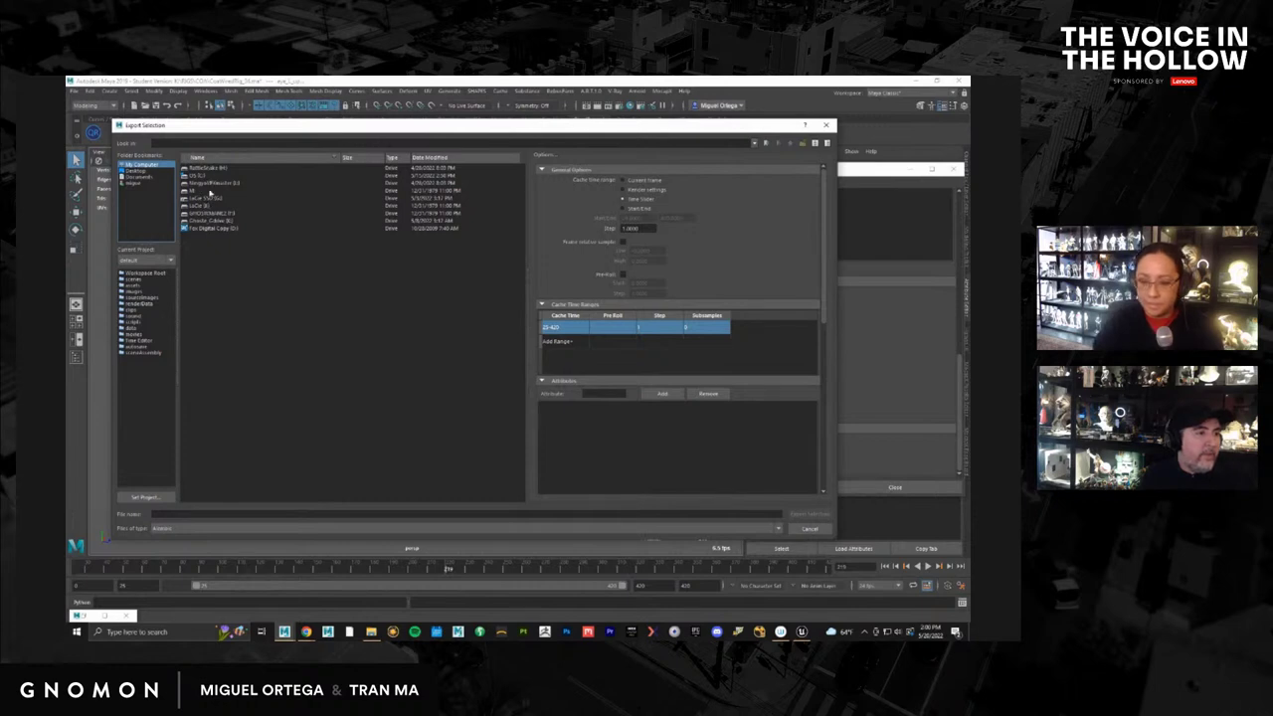
pyautogui.doubleClick(214, 221)
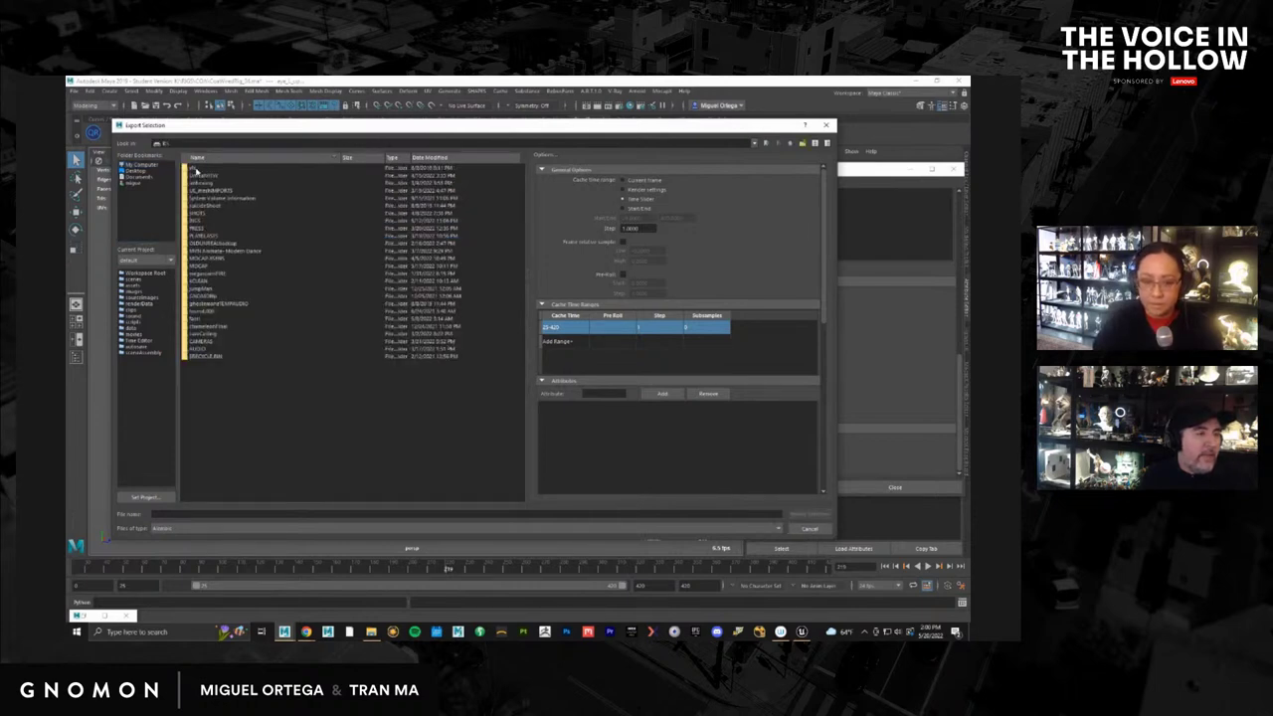
pyautogui.click(211, 158)
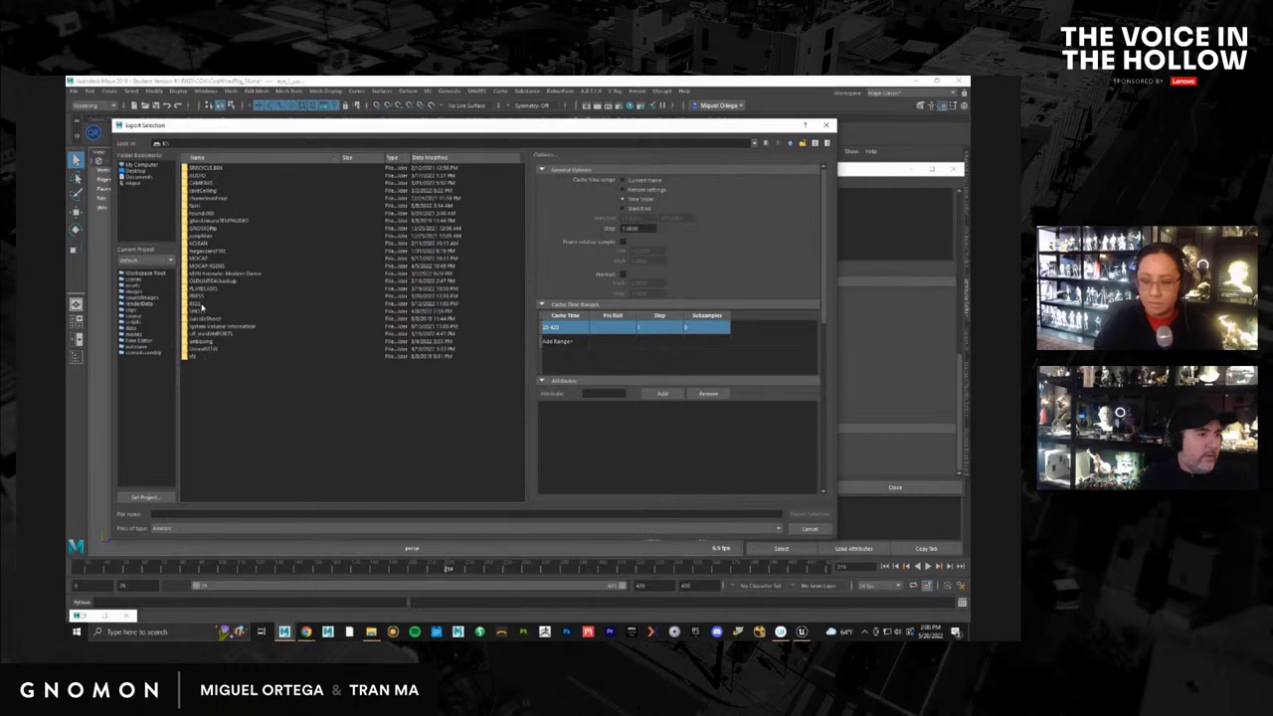
pyautogui.doubleClick(196, 313)
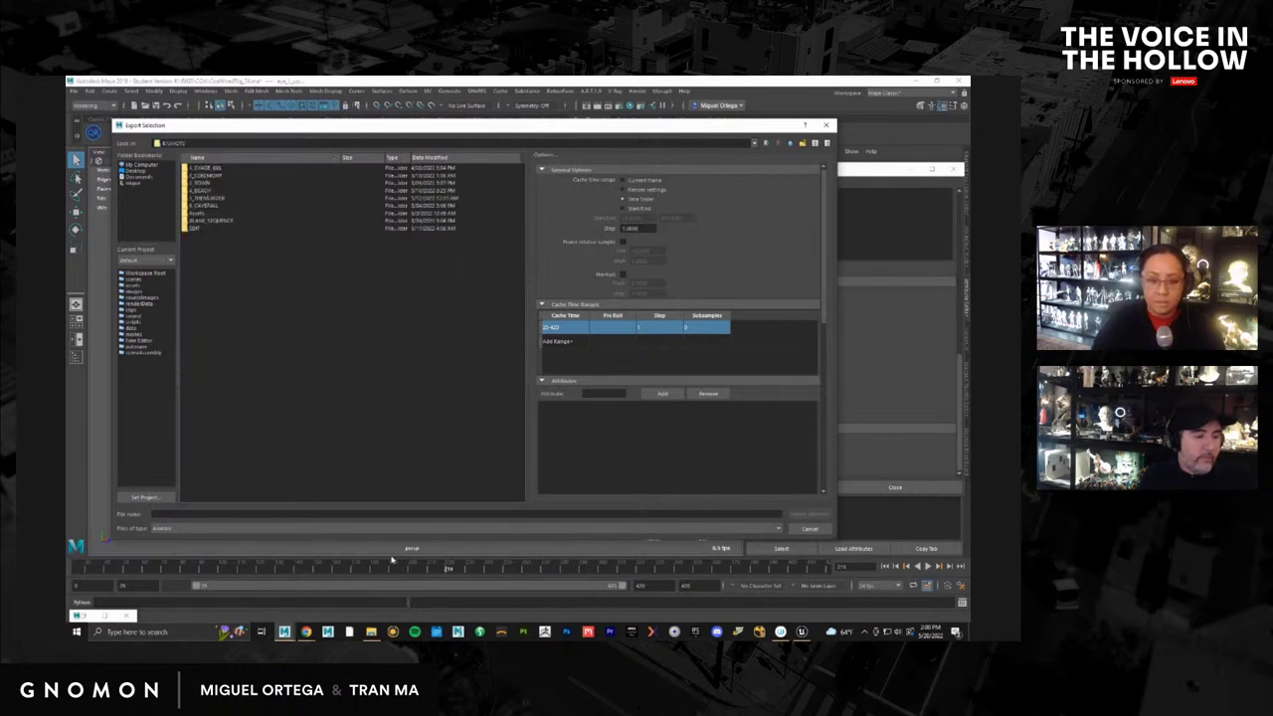
# Switch to File Explorer and open the 2_CEREMONY folder inside SHOTS on the K: drive
pyautogui.click(371, 632)
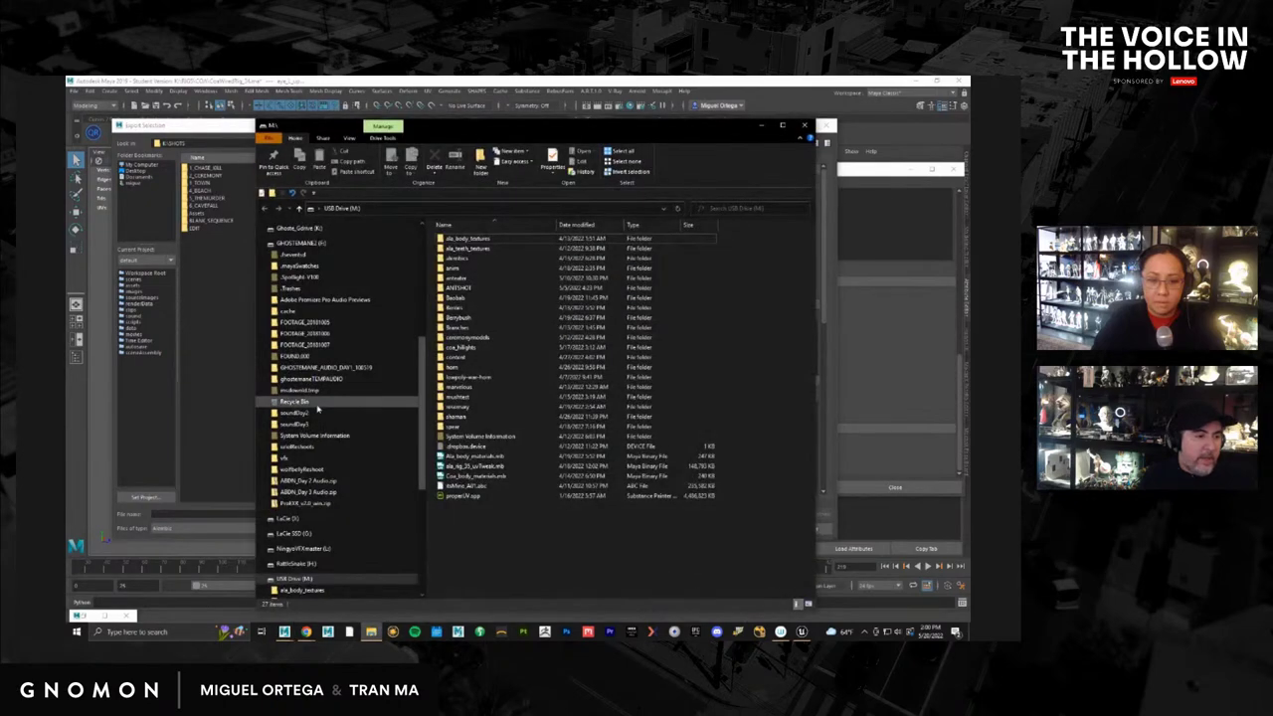
pyautogui.scroll(1, 304, 360)
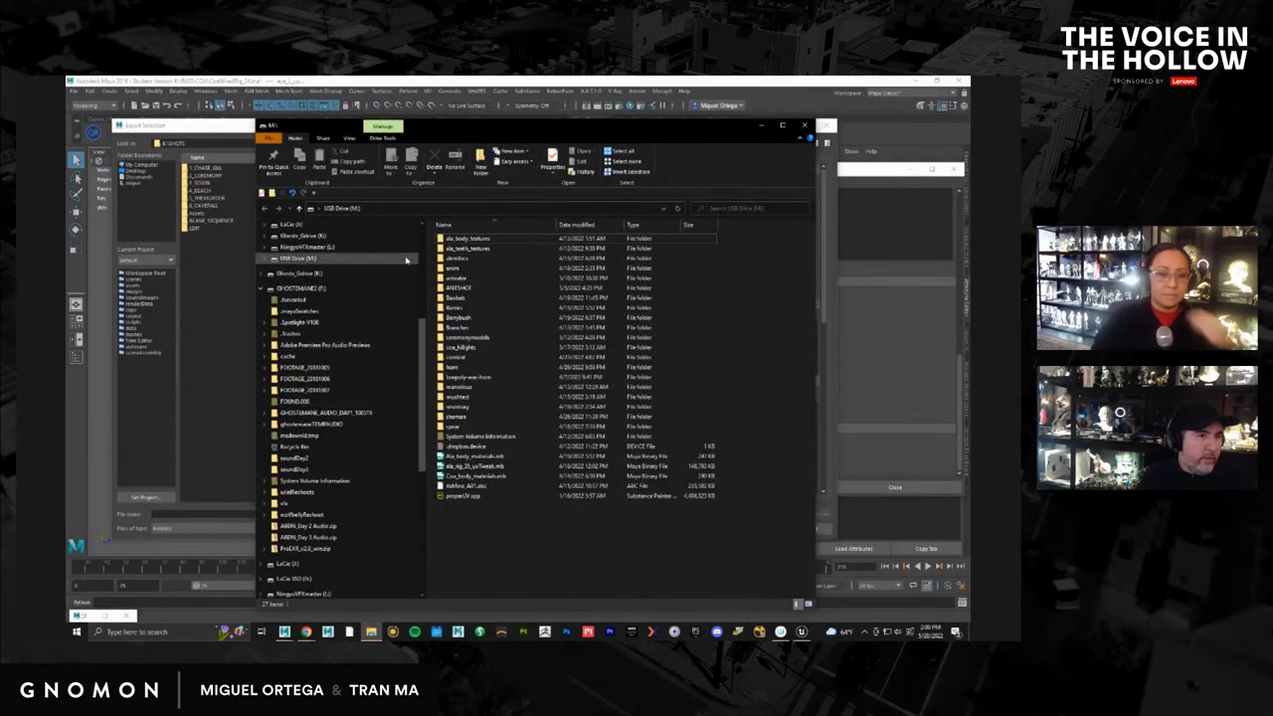
pyautogui.scroll(2, 301, 398)
pyautogui.click(316, 295)
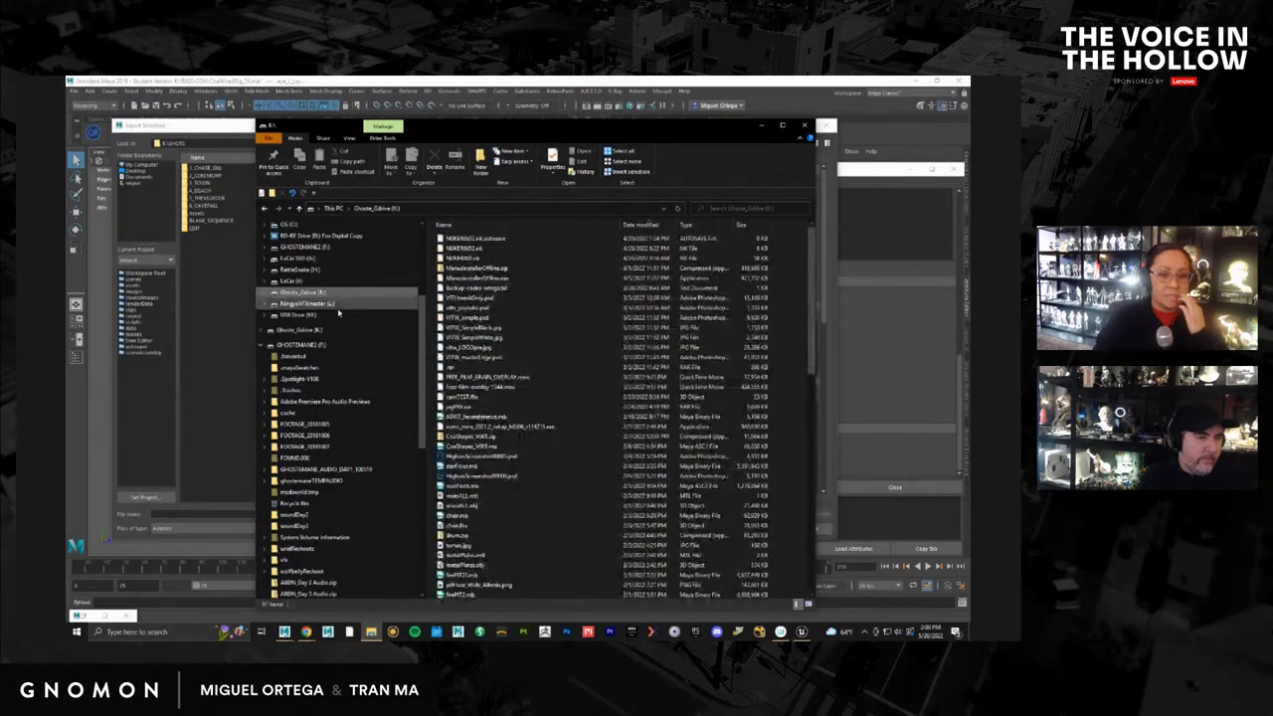
pyautogui.scroll(10, 452, 455)
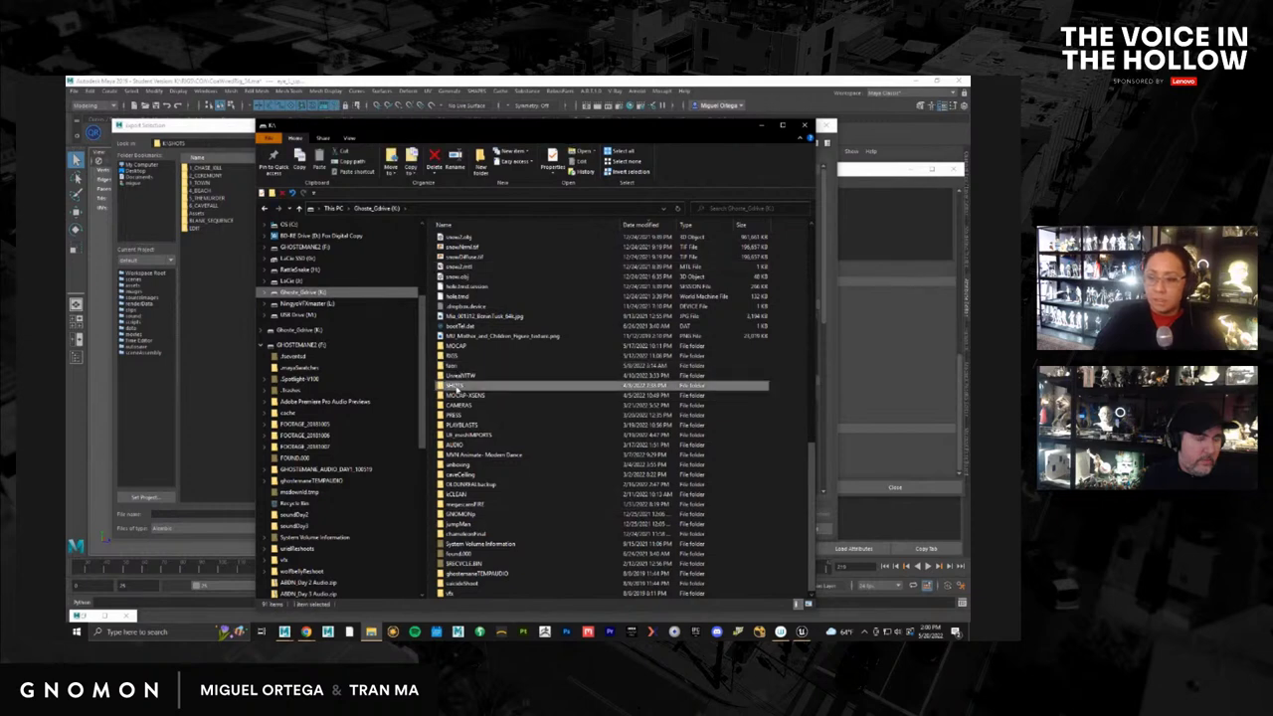
pyautogui.doubleClick(459, 385)
pyautogui.doubleClick(462, 248)
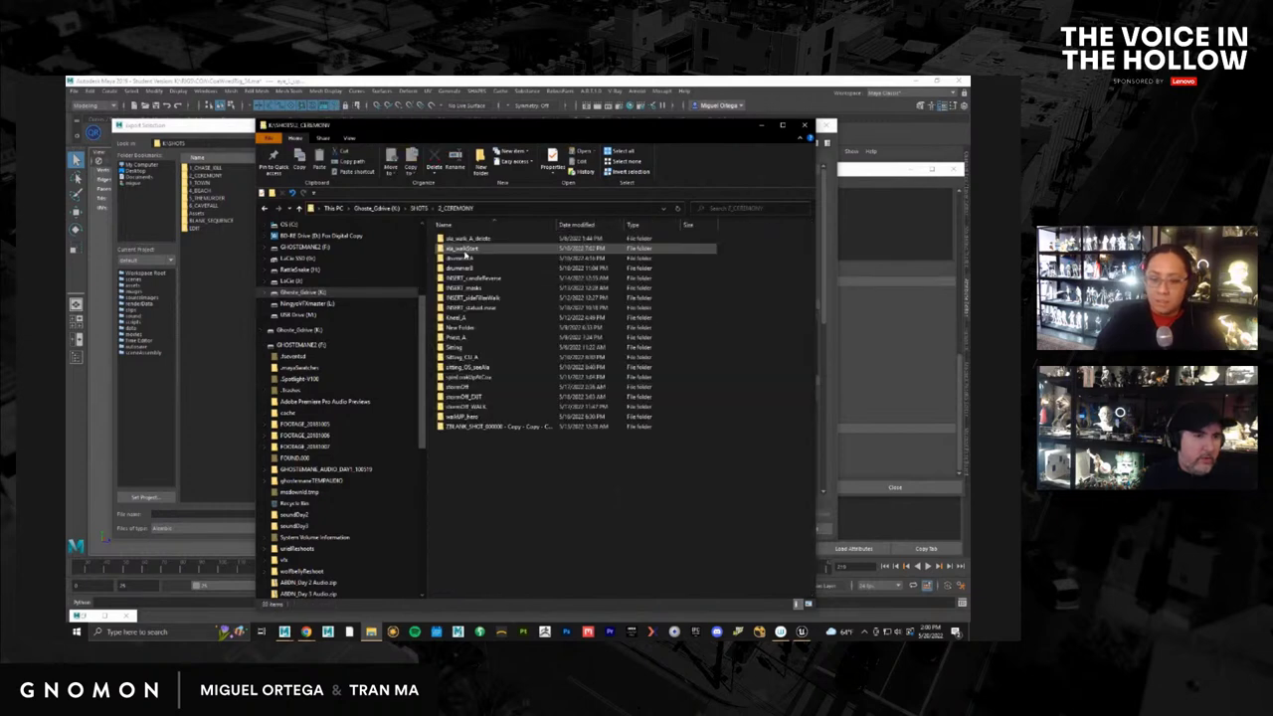
# Copy the ZBLANK_SHOT template folder from 2_CEREMONY into the 3_TOWN folder
pyautogui.click(467, 425)
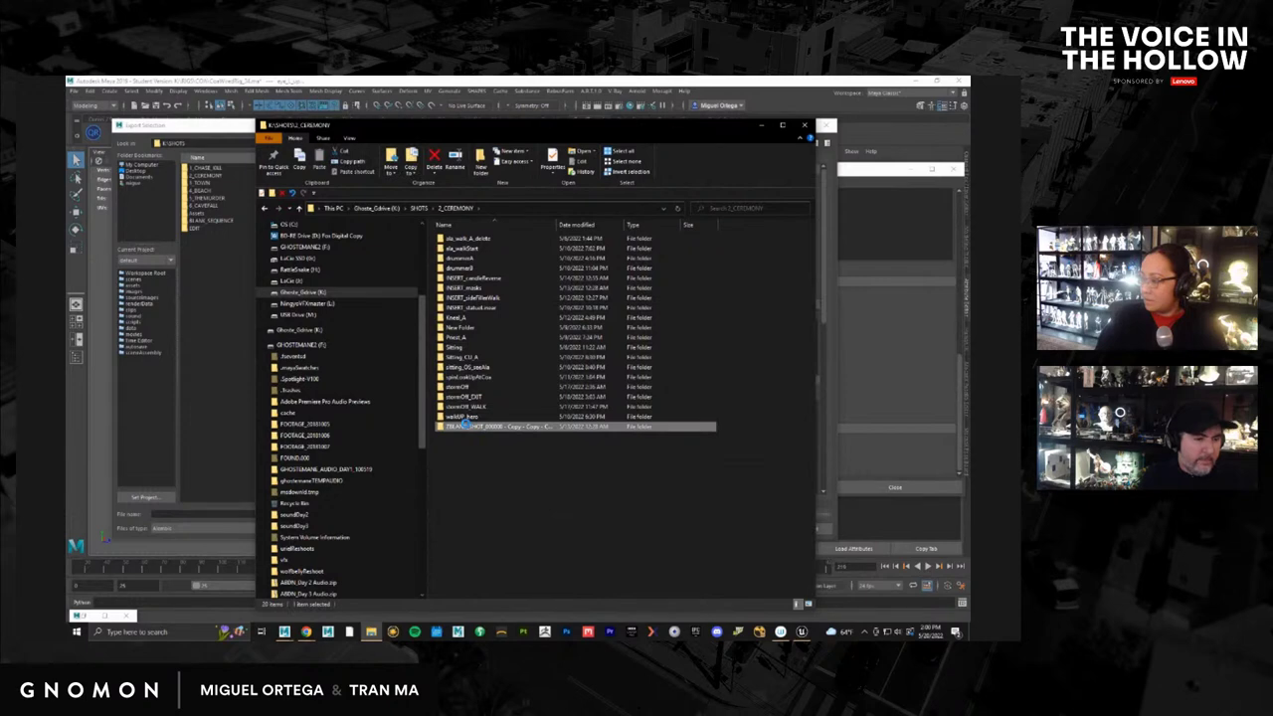
pyautogui.rightClick(463, 425)
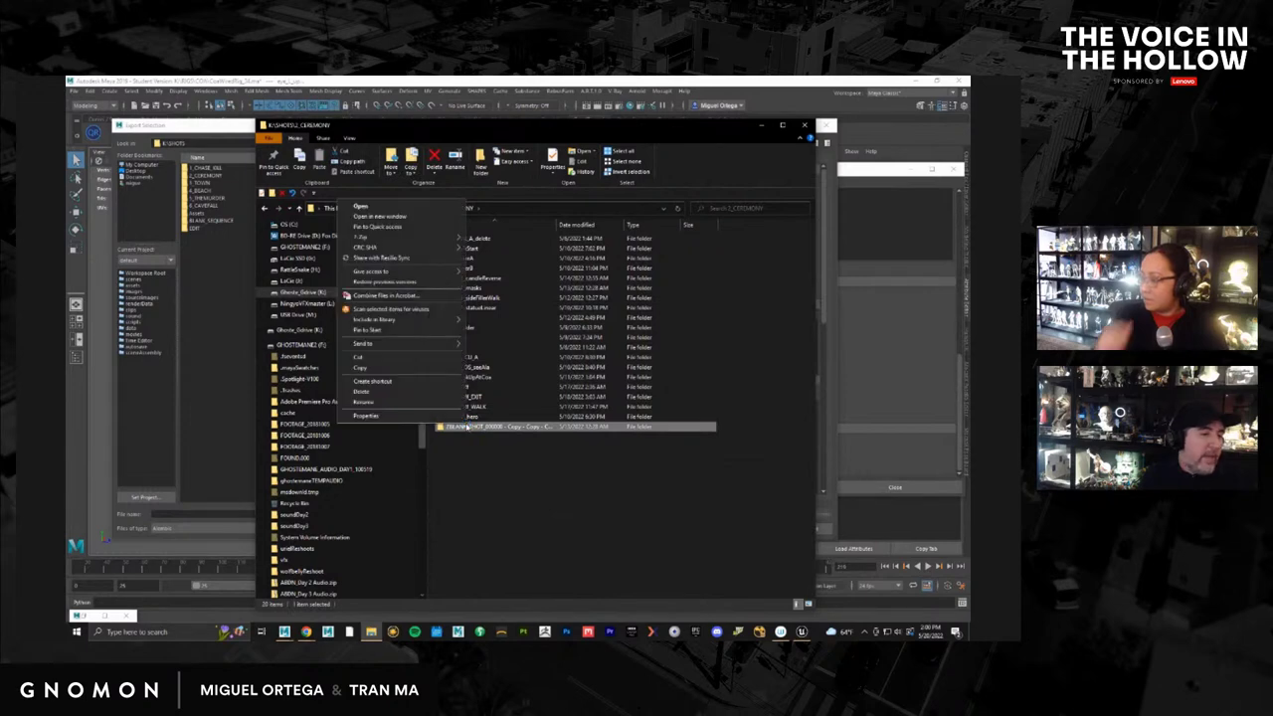
pyautogui.click(428, 369)
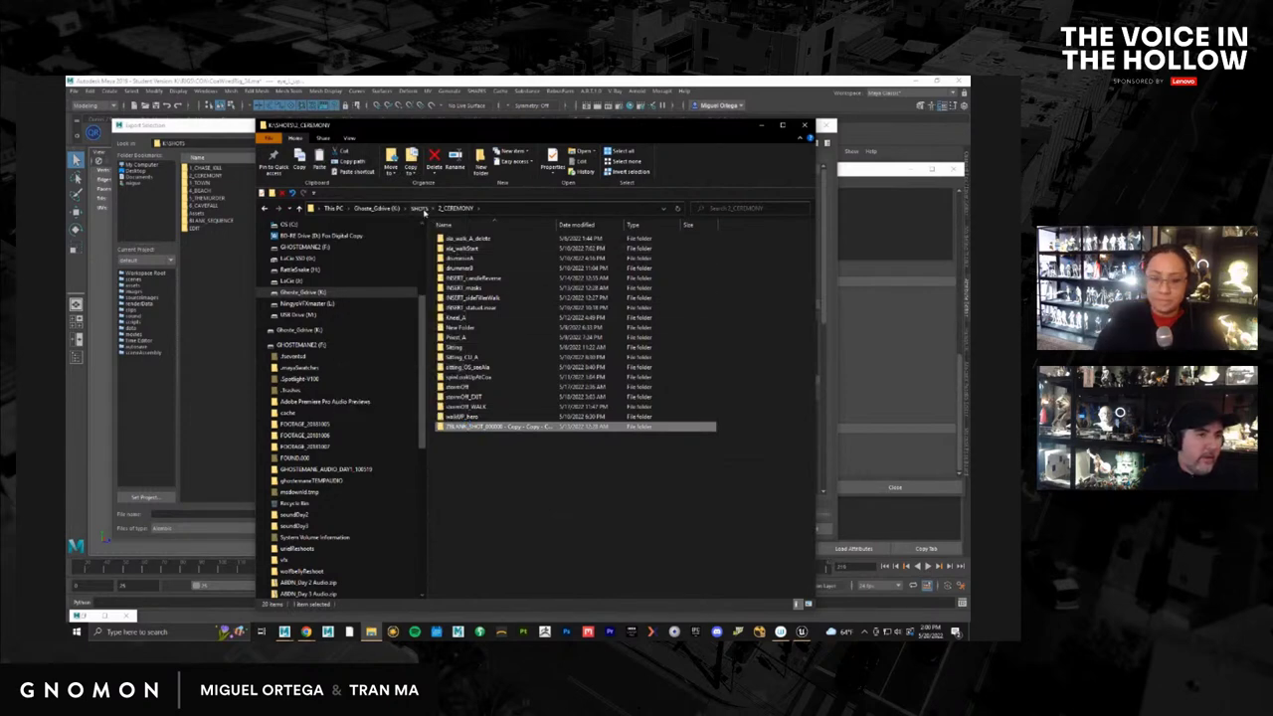
pyautogui.click(419, 208)
pyautogui.doubleClick(465, 258)
pyautogui.rightClick(471, 280)
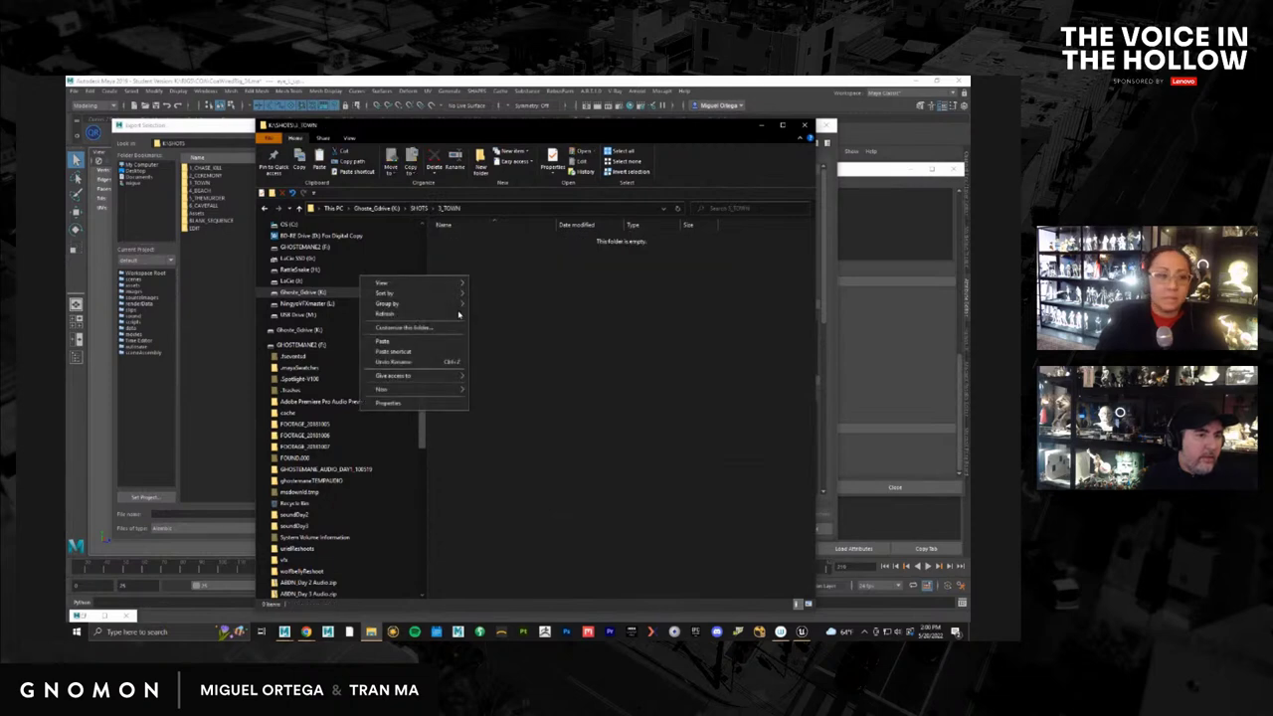
pyautogui.click(426, 344)
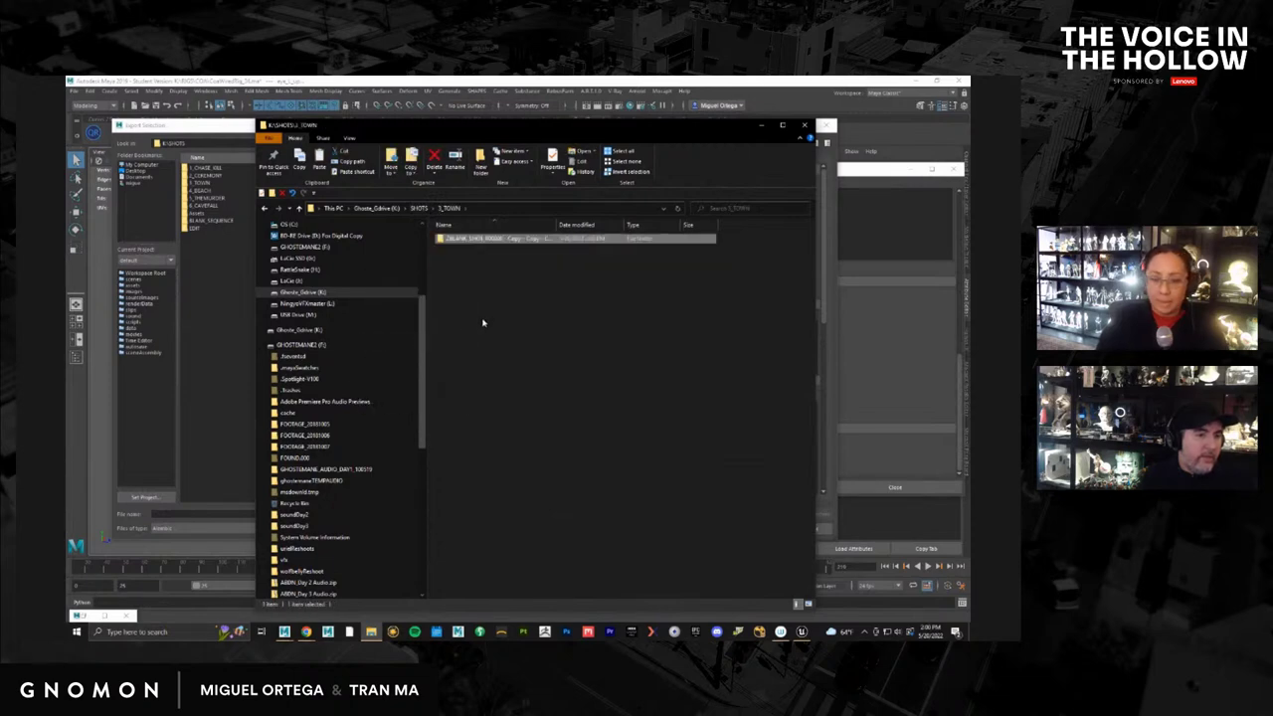
pyautogui.rightClick(484, 321)
pyautogui.click(438, 381)
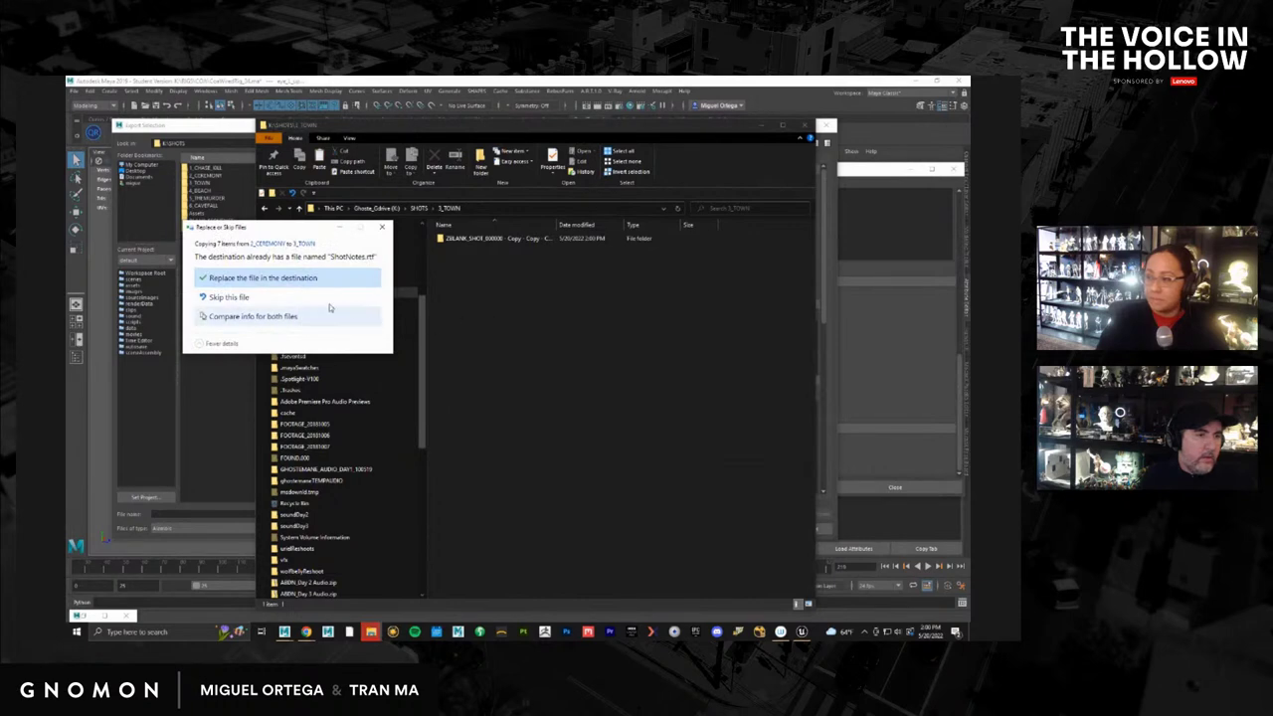
pyautogui.press('Escape')
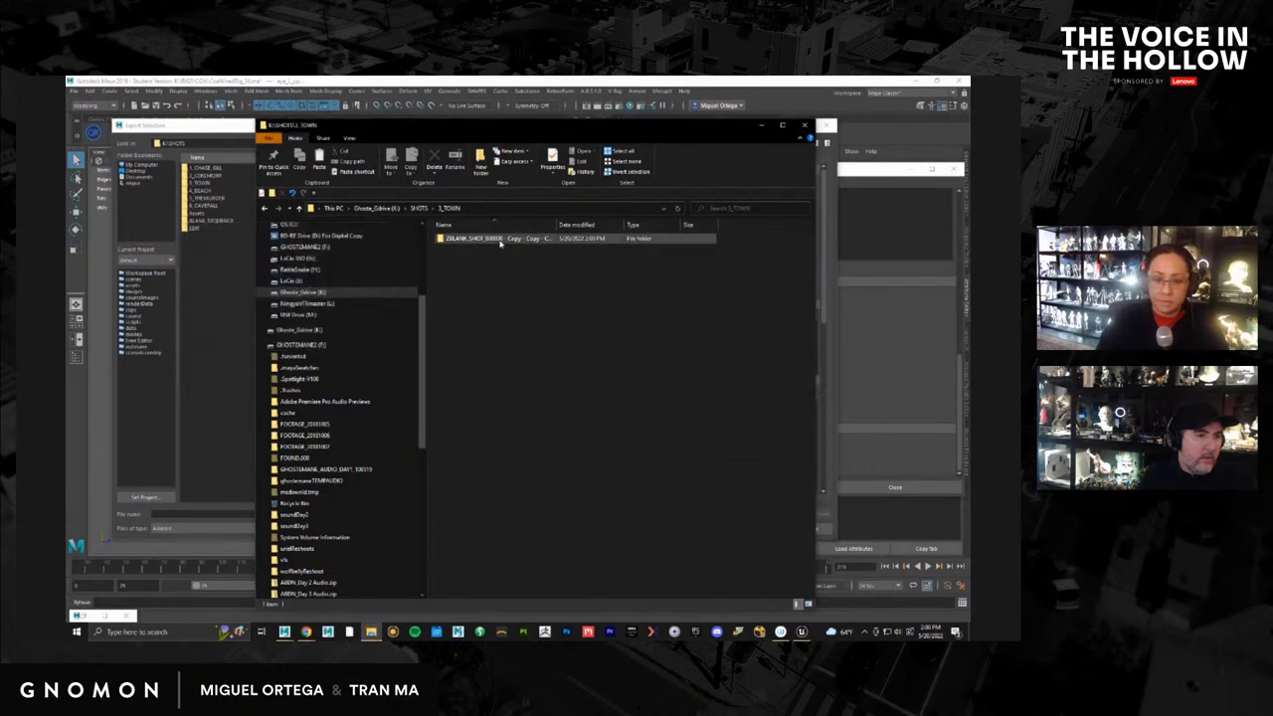
# Rename the copied blank shot folder in 3_TOWN as townMaster
pyautogui.click(507, 240)
pyautogui.click(507, 239)
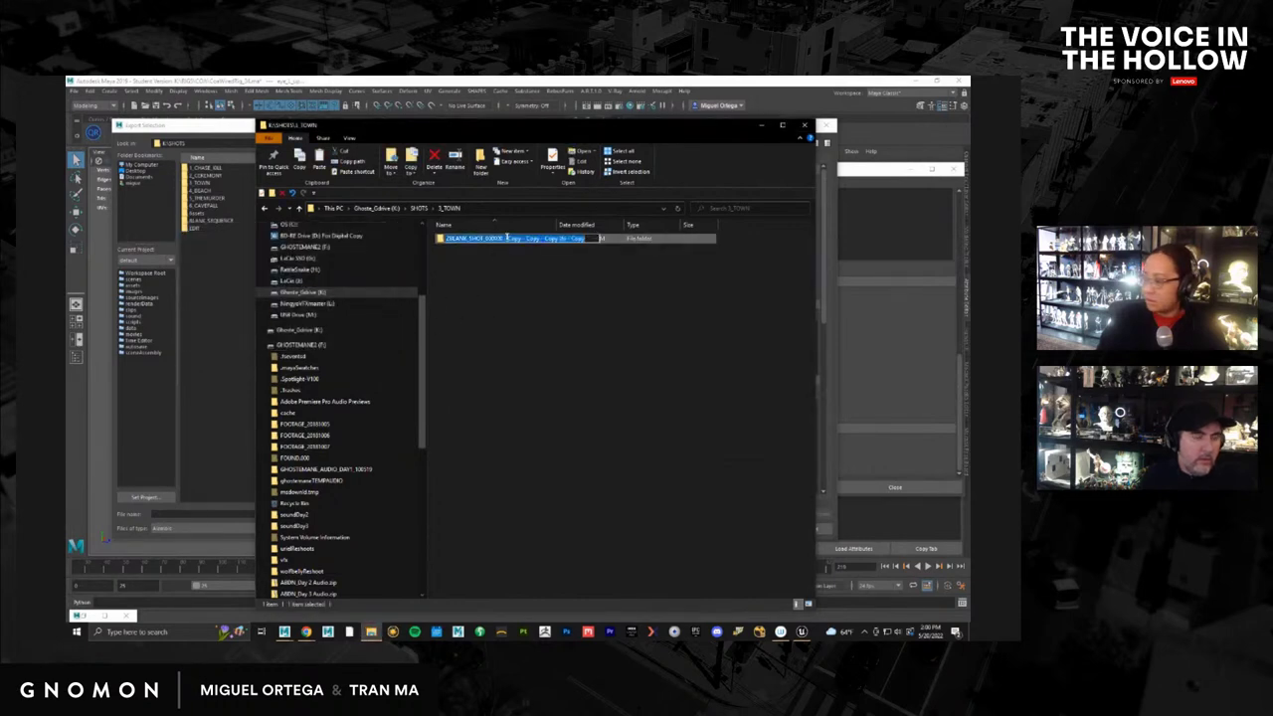
pyautogui.write('Sto')
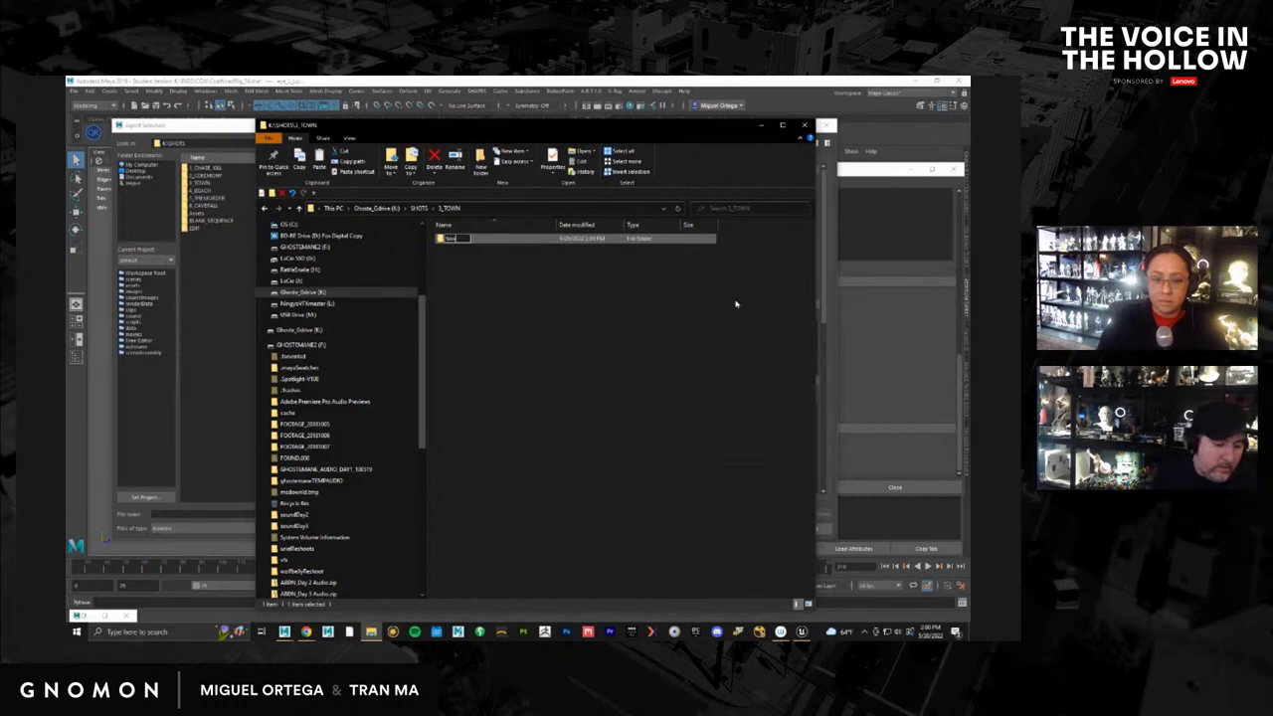
pyautogui.write('wnMast')
pyautogui.press('Return')
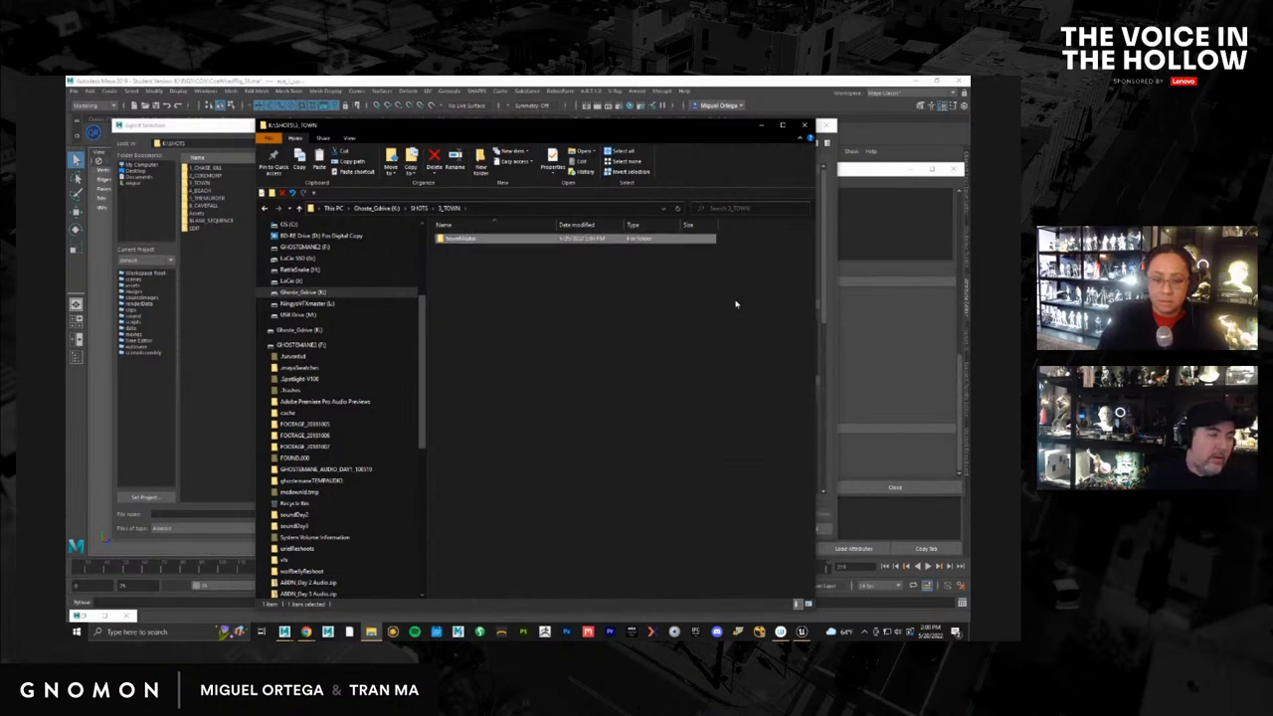
# Create five duplicates of the townMaster folder inside 3_TOWN
pyautogui.rightClick(448, 239)
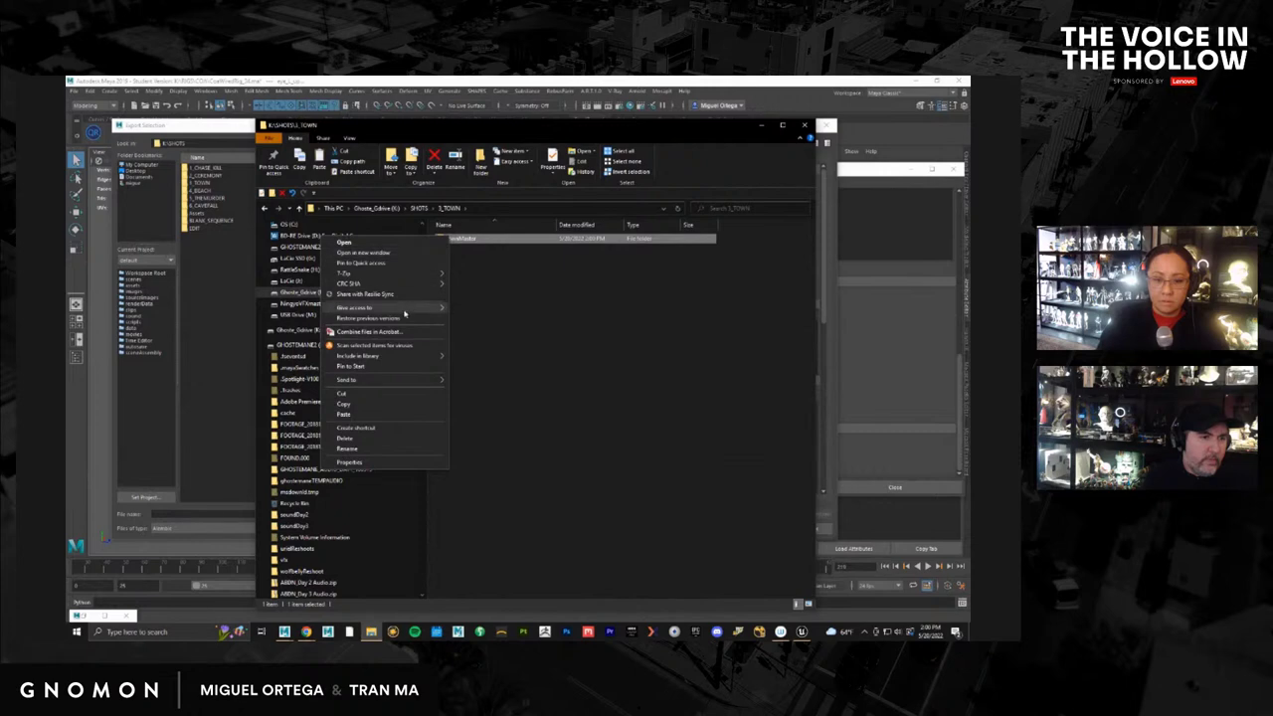
pyautogui.click(387, 407)
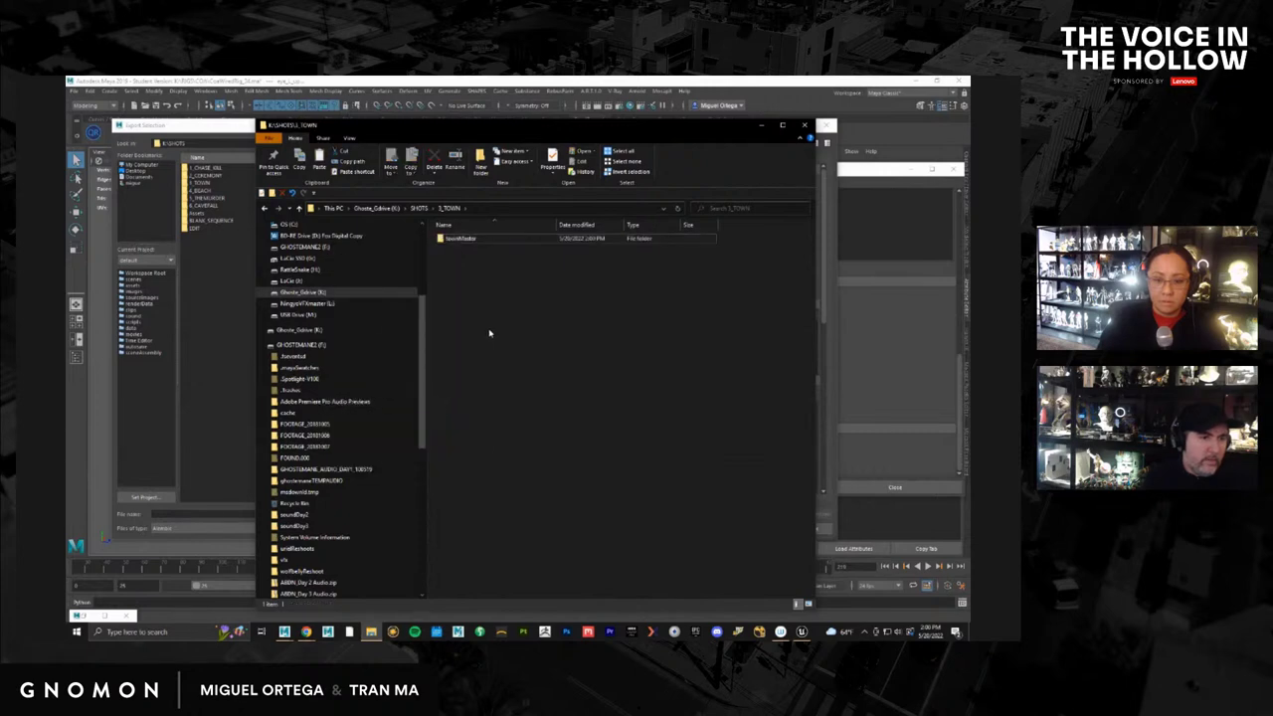
pyautogui.rightClick(491, 333)
pyautogui.click(432, 395)
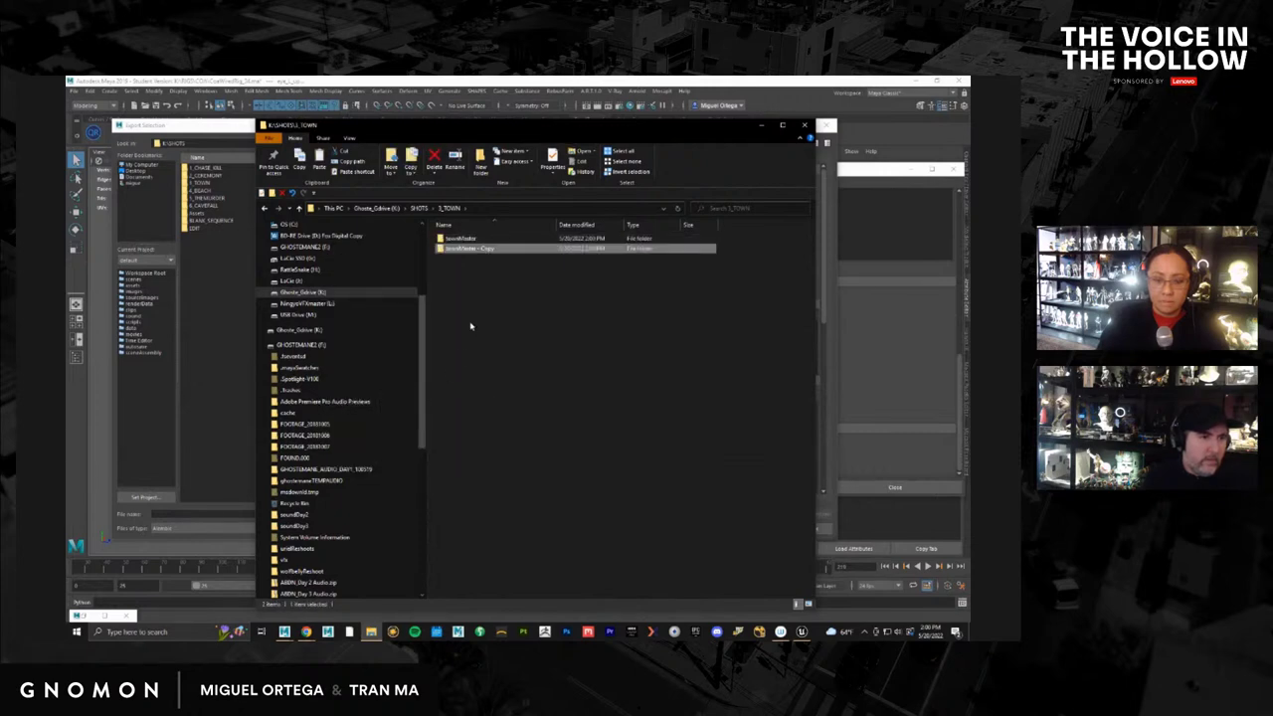
pyautogui.rightClick(360, 323)
pyautogui.click(425, 390)
pyautogui.rightClick(363, 324)
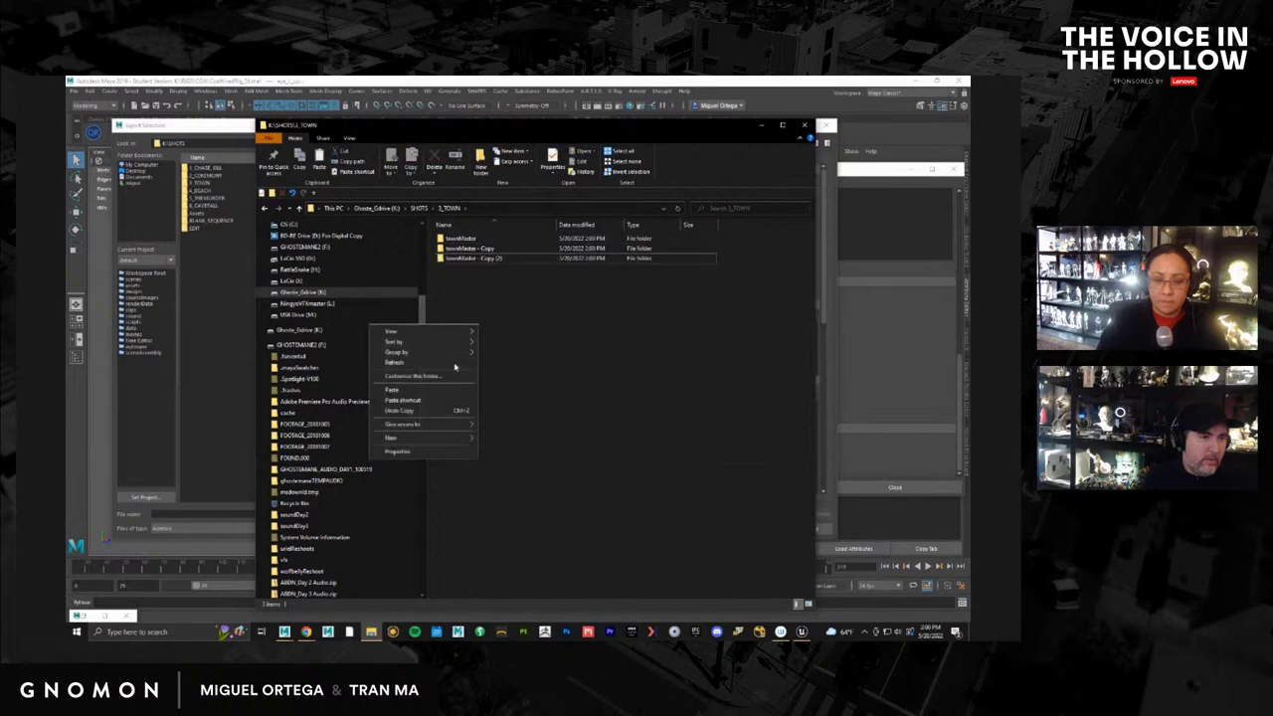
pyautogui.click(428, 389)
pyautogui.rightClick(481, 325)
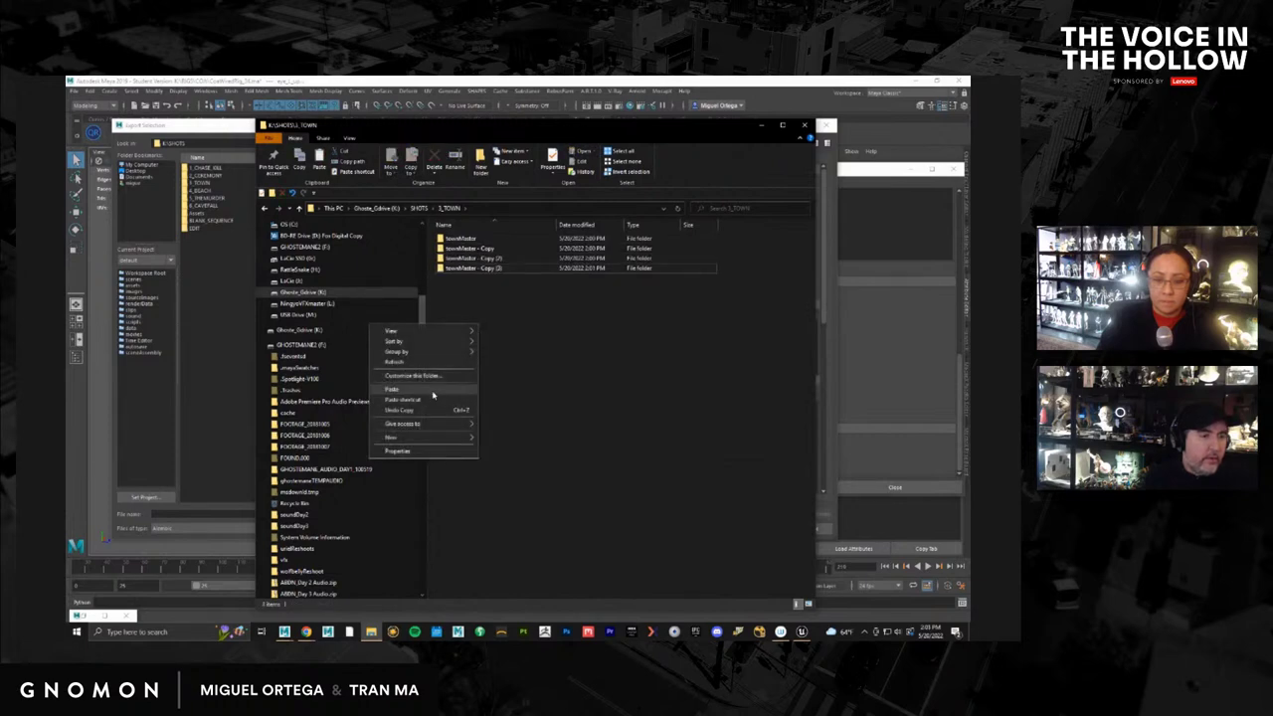
pyautogui.click(427, 389)
pyautogui.rightClick(488, 336)
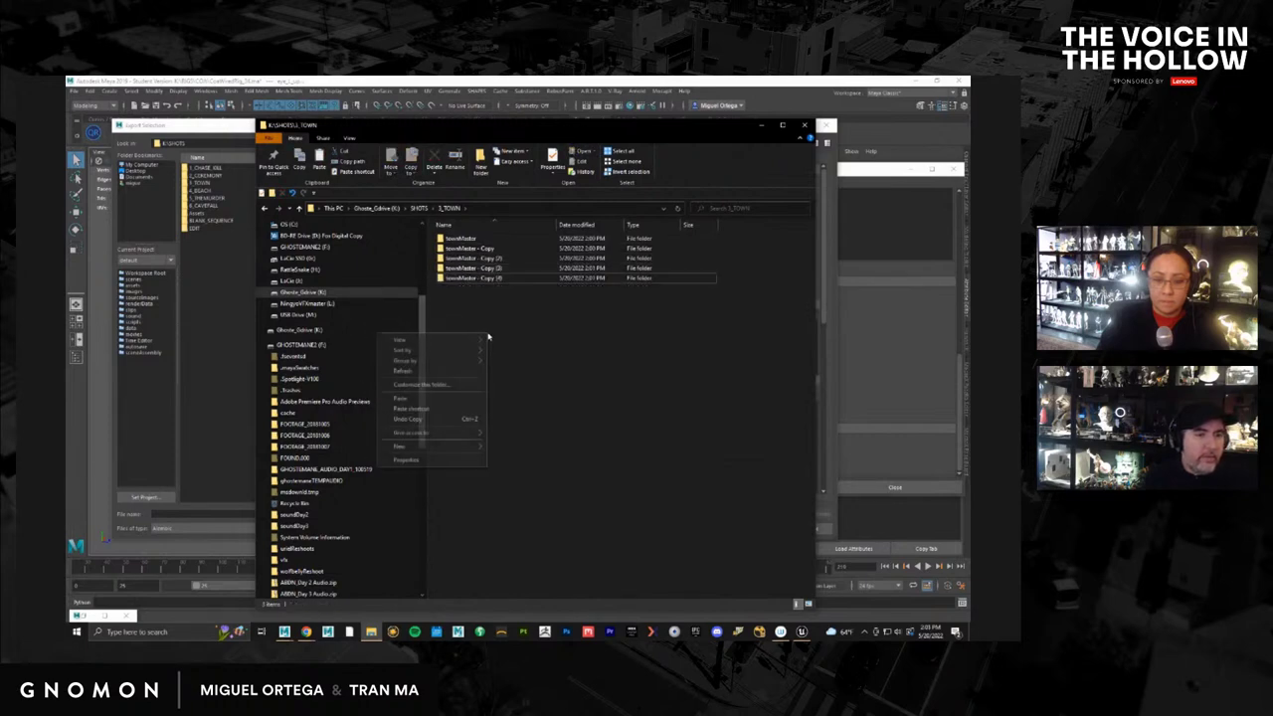
pyautogui.click(430, 398)
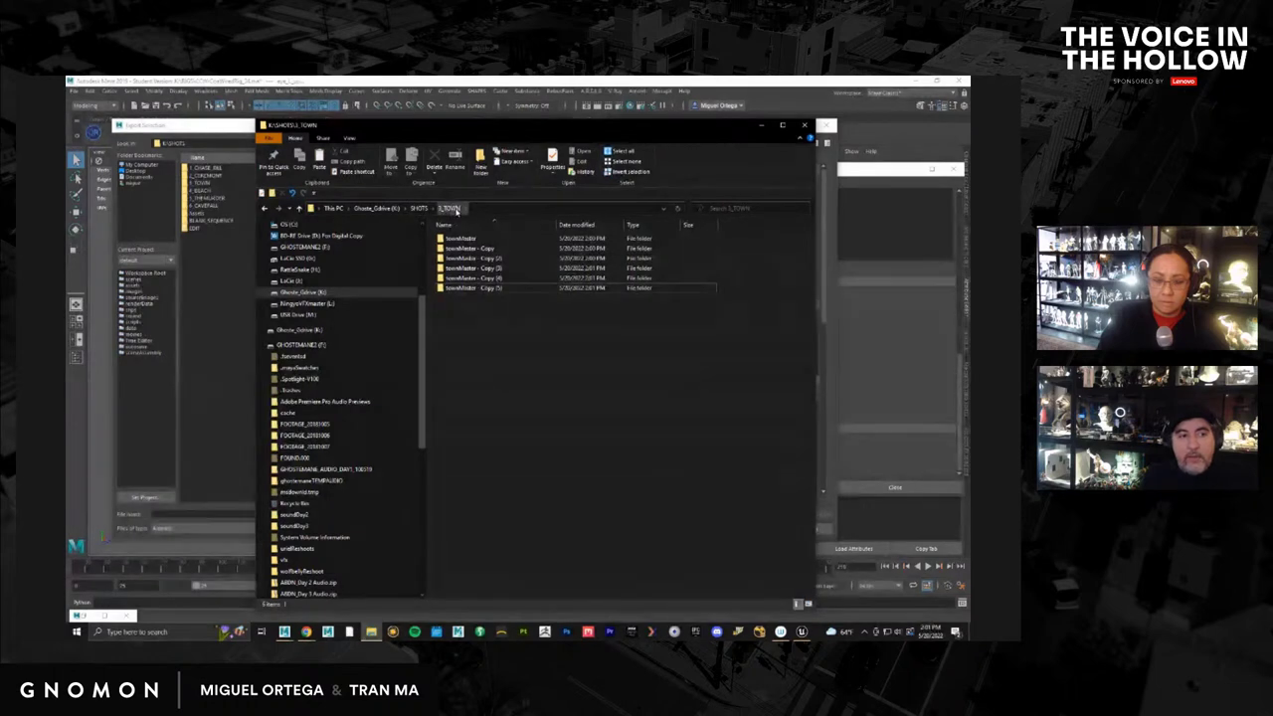
# Open the original townMaster folder and its Alembic subfolder to examine the shot folder structure
pyautogui.doubleClick(455, 241)
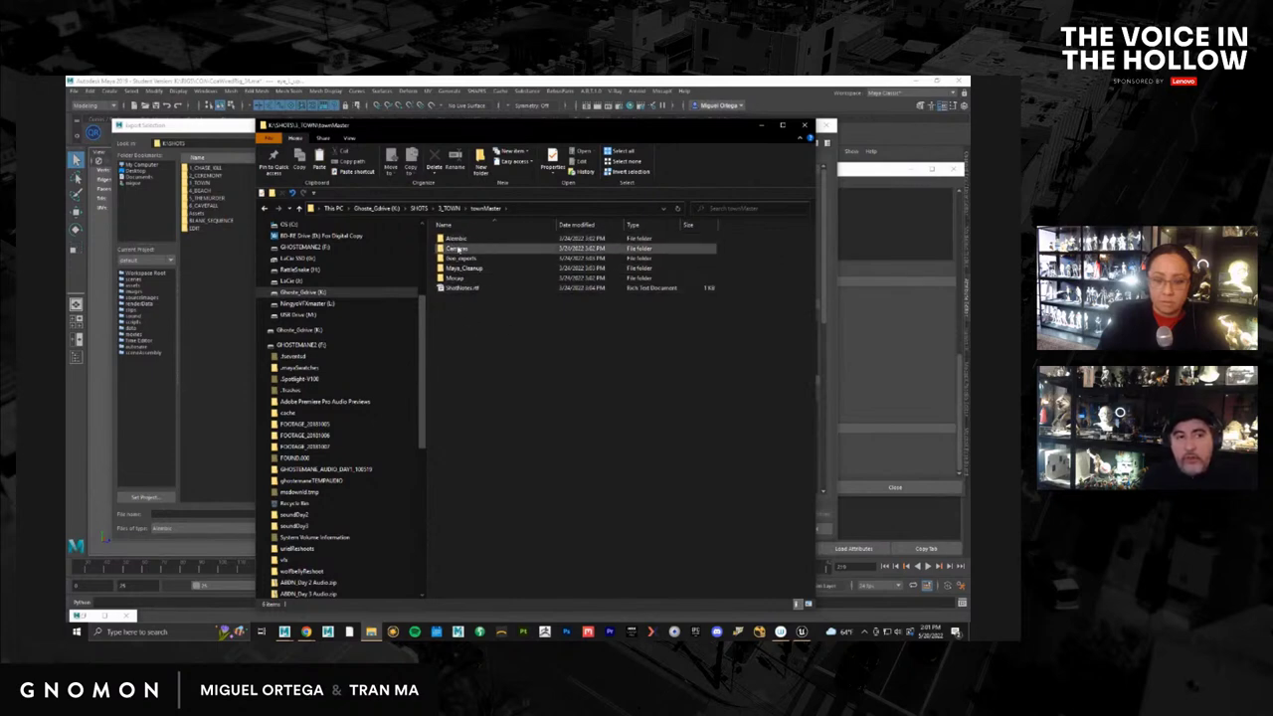
pyautogui.doubleClick(452, 240)
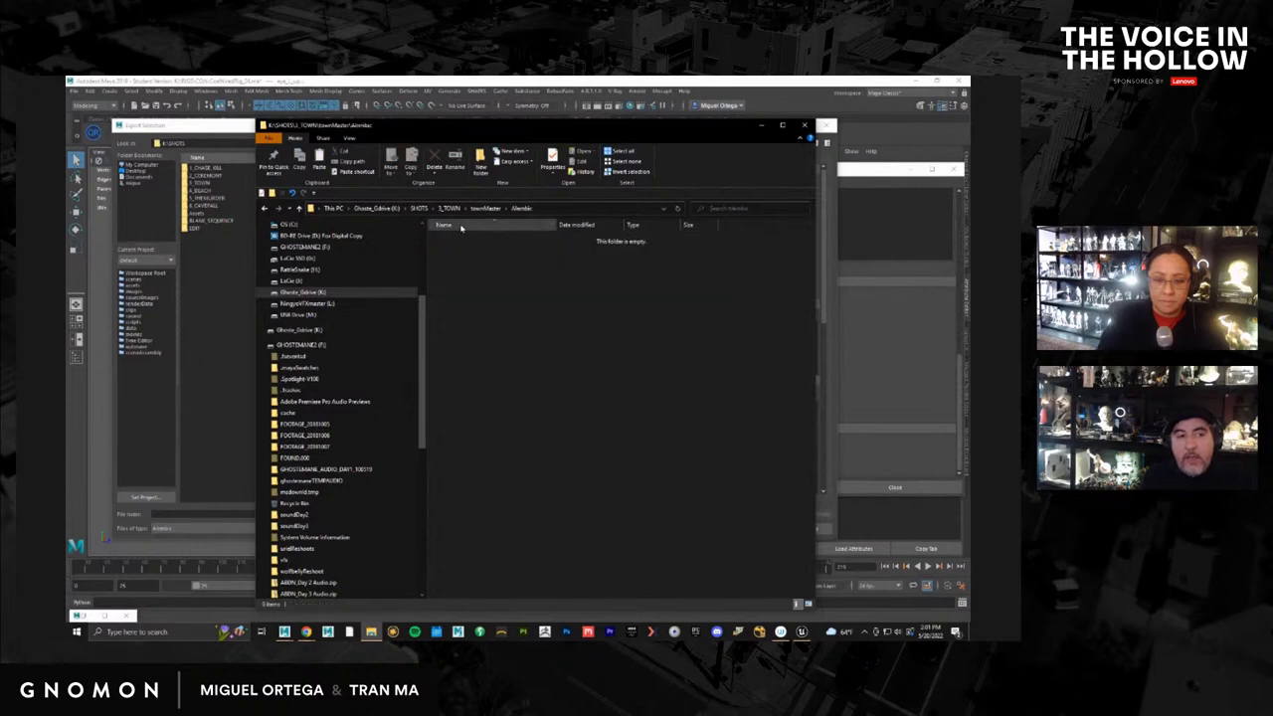
# View the ShotNotes.rtf document in the townMaster folder, close it, and go back to the 3_TOWN folder
pyautogui.click(486, 208)
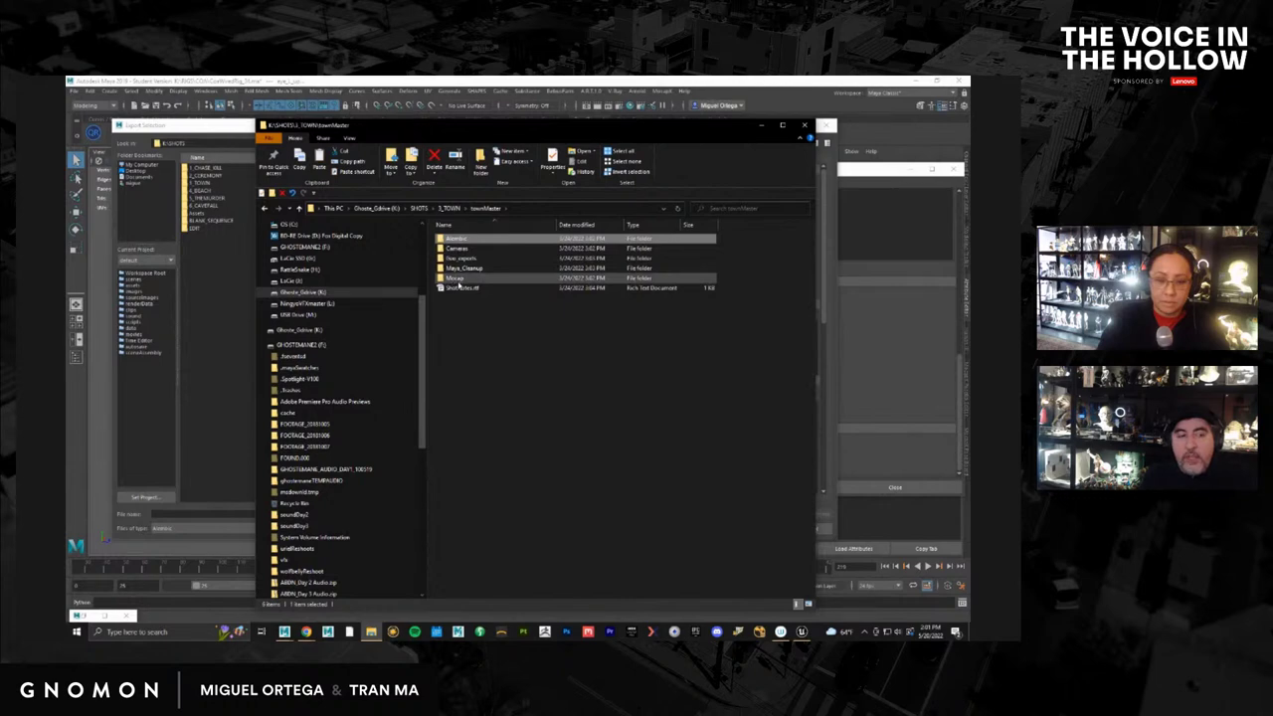
pyautogui.click(460, 289)
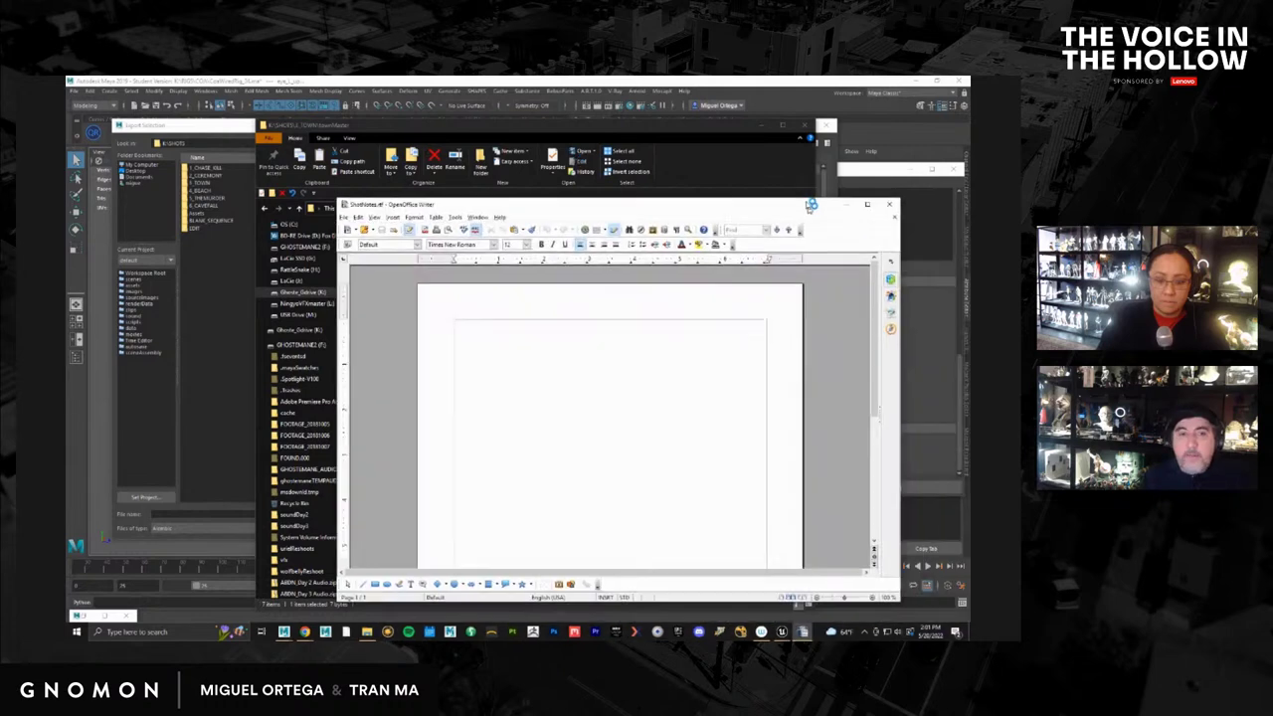
pyautogui.moveTo(809, 204); pyautogui.dragTo(801, 188)
pyautogui.click(883, 185)
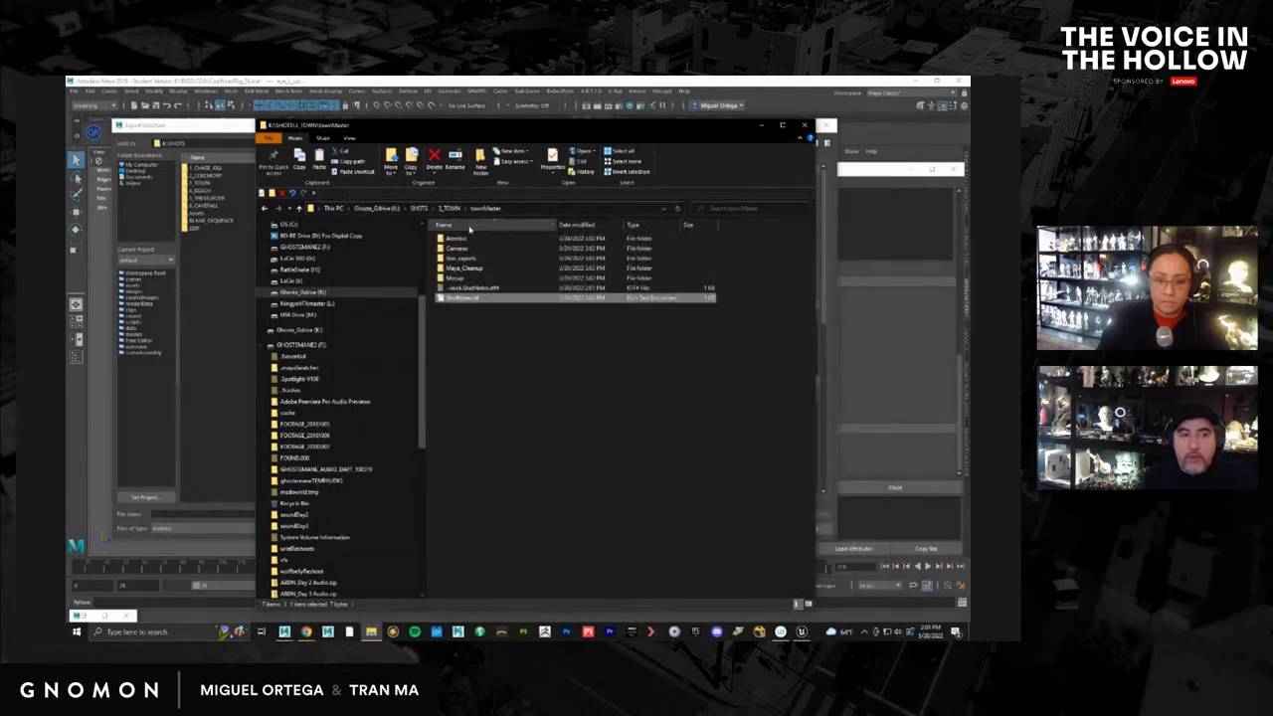
pyautogui.click(450, 208)
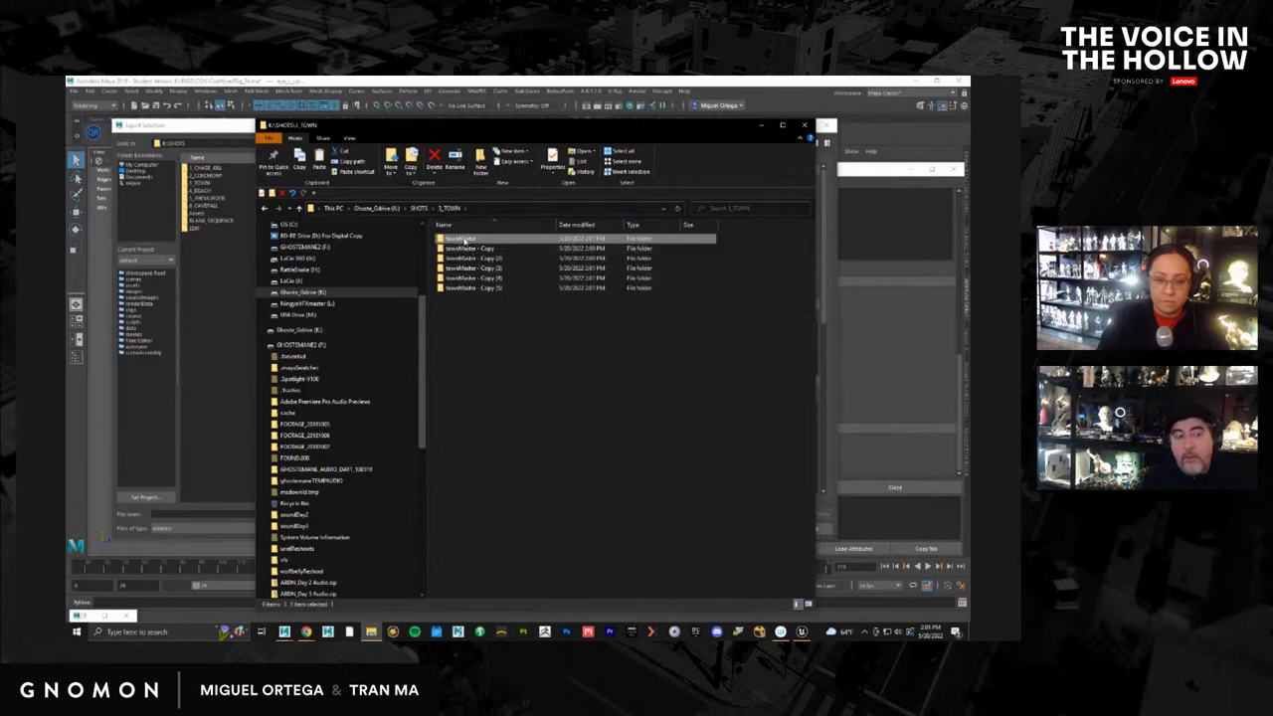
pyautogui.doubleClick(463, 240)
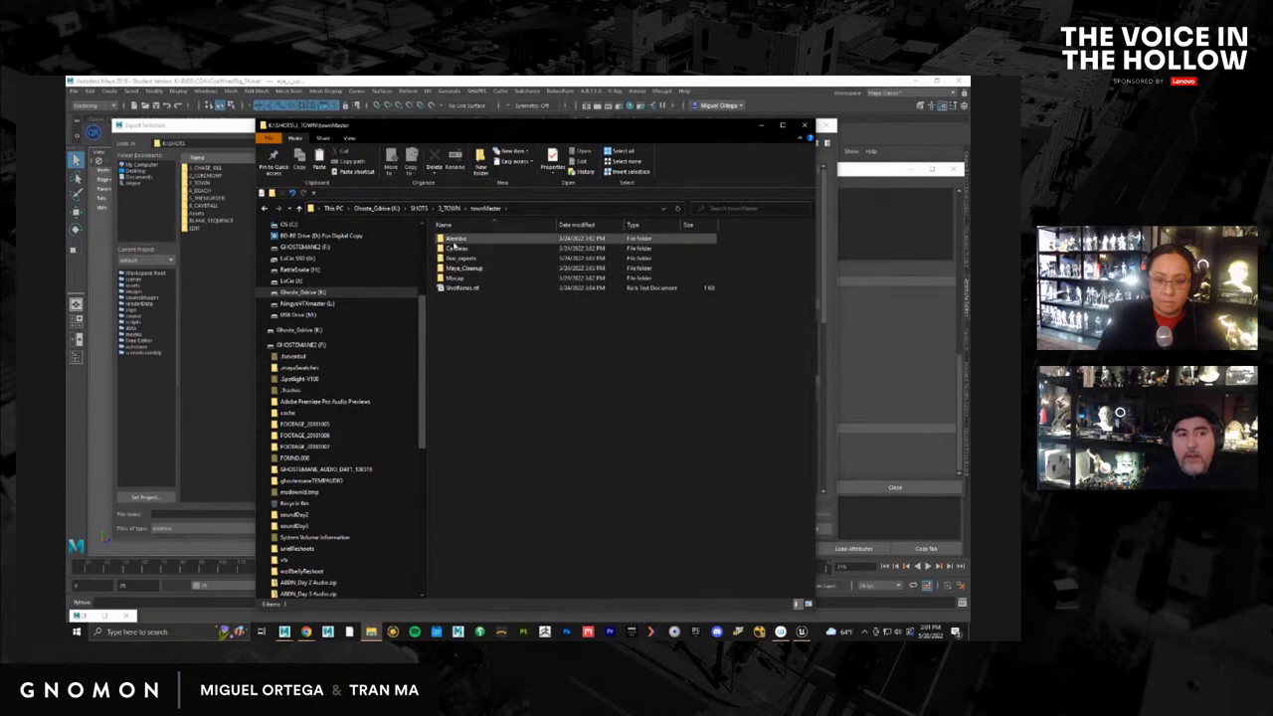
pyautogui.click(450, 208)
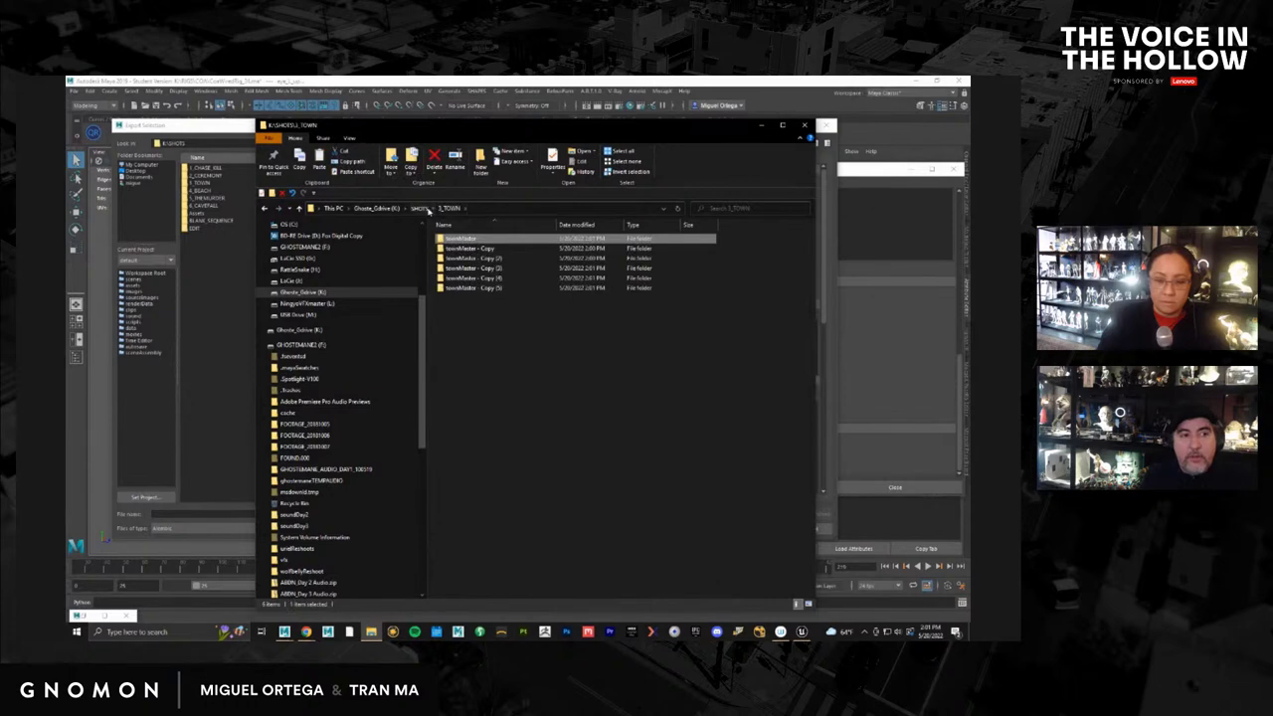
# Examine the Alembic, Mocap and Maya_Cleanup subfolders of the stormOff shot in 2_CEREMONY as a filled-in example
pyautogui.click(419, 207)
pyautogui.doubleClick(469, 249)
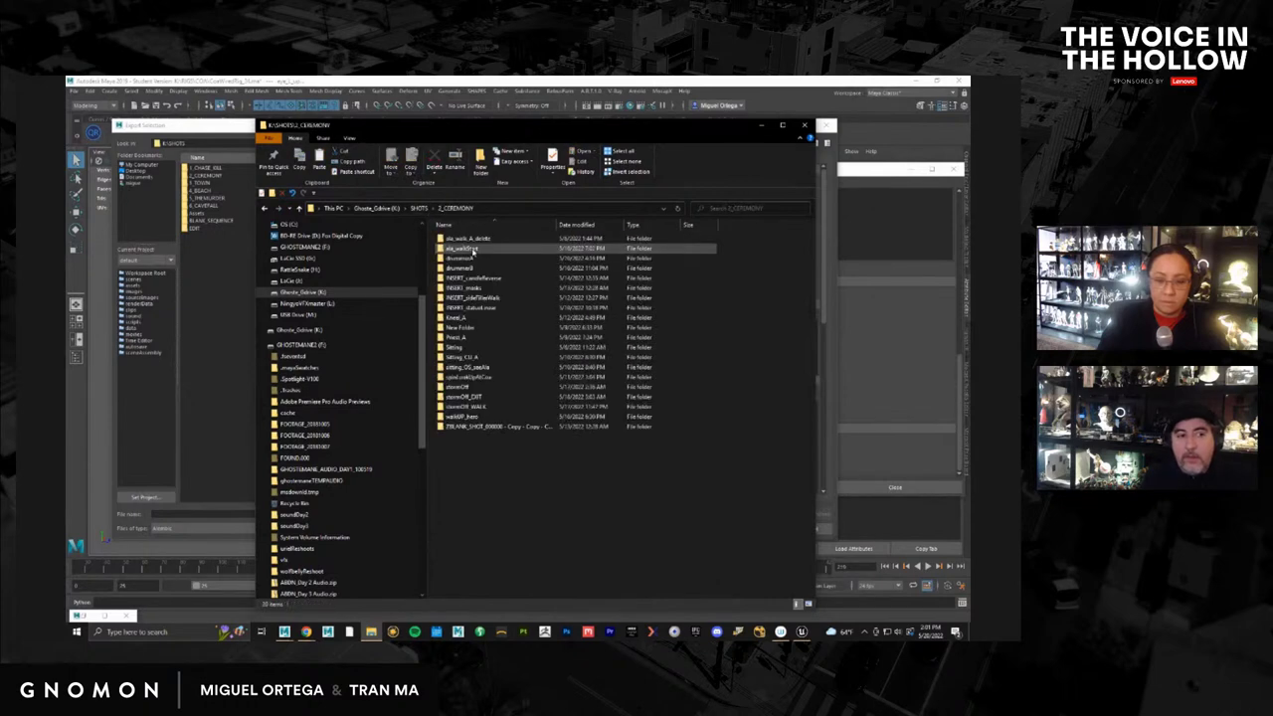
pyautogui.doubleClick(458, 387)
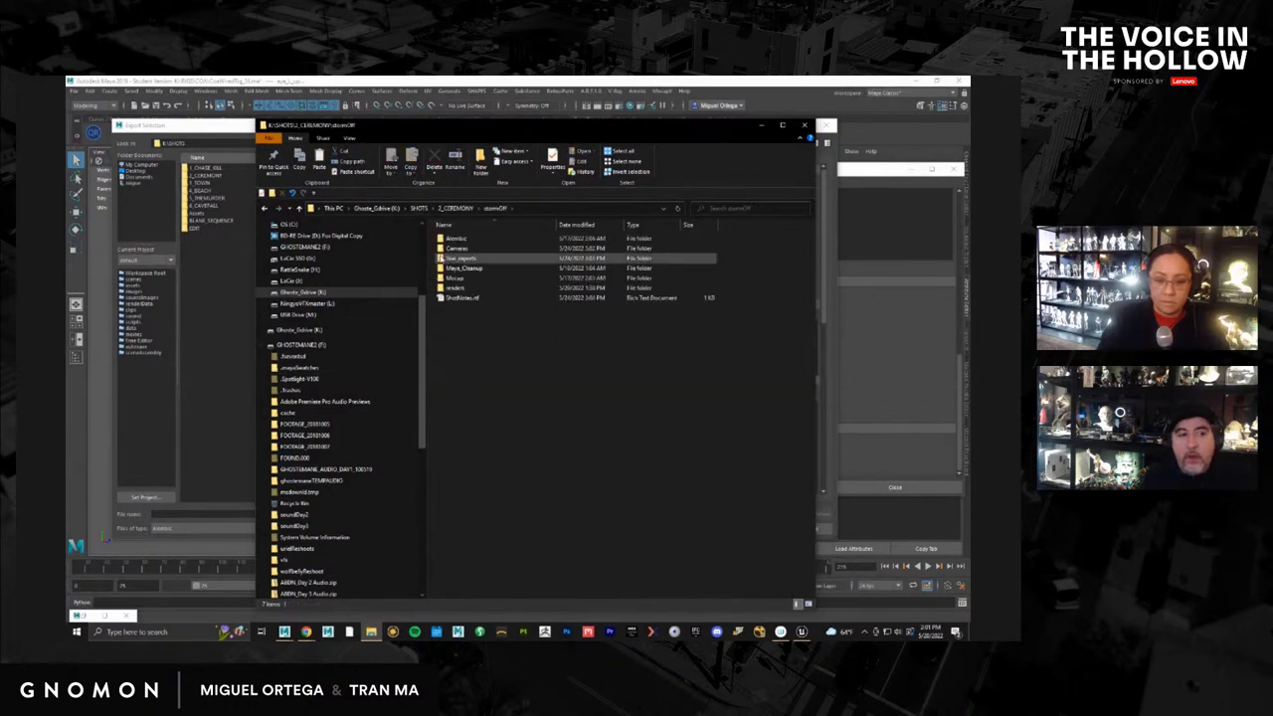
pyautogui.doubleClick(457, 240)
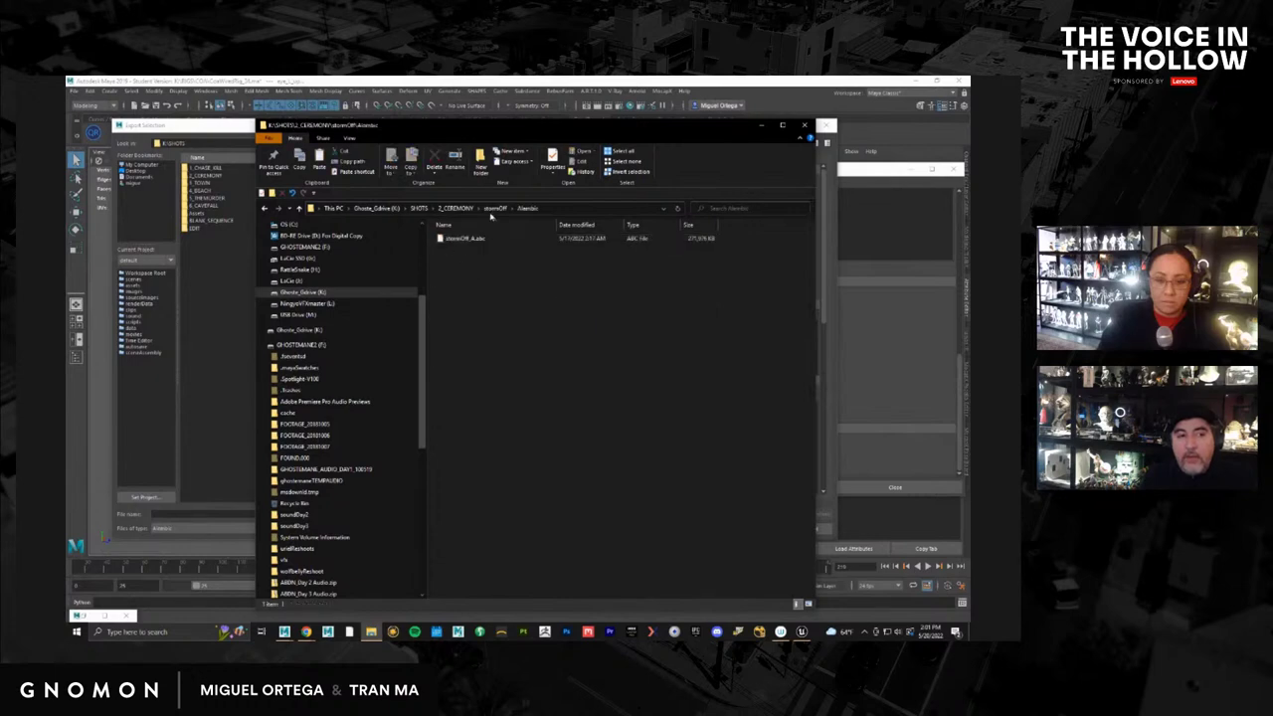
pyautogui.click(497, 208)
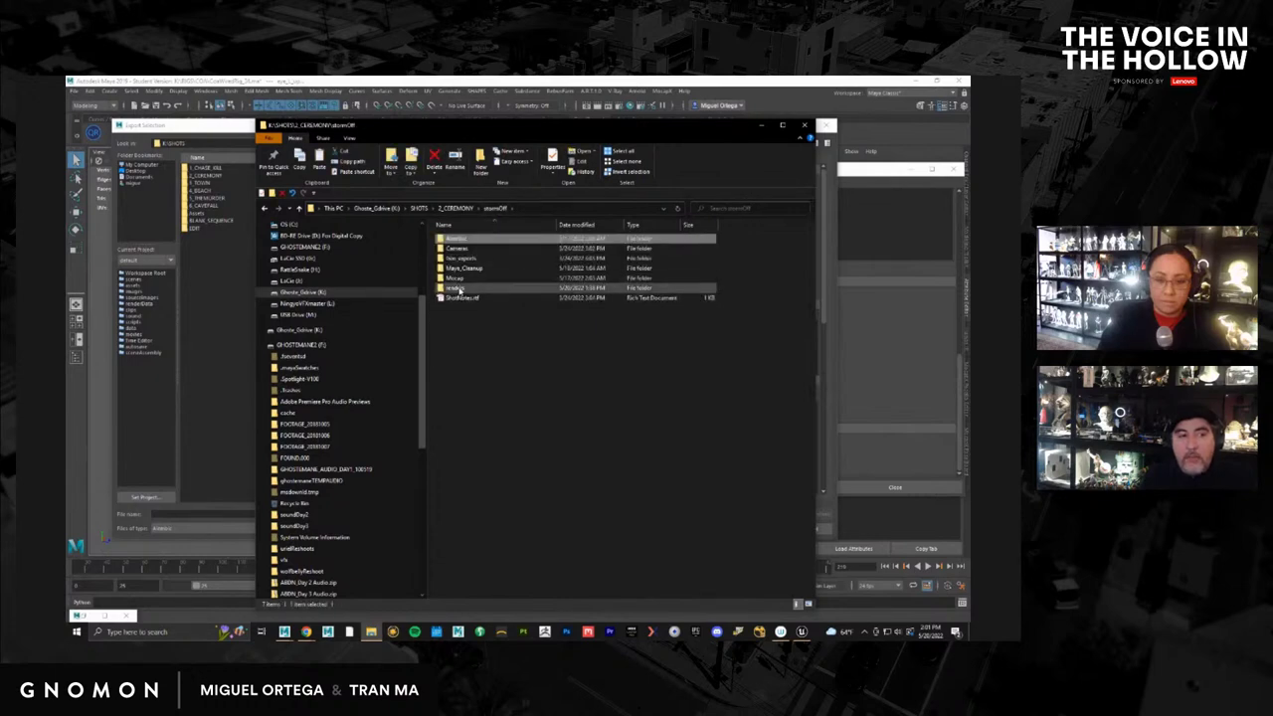
pyautogui.doubleClick(459, 280)
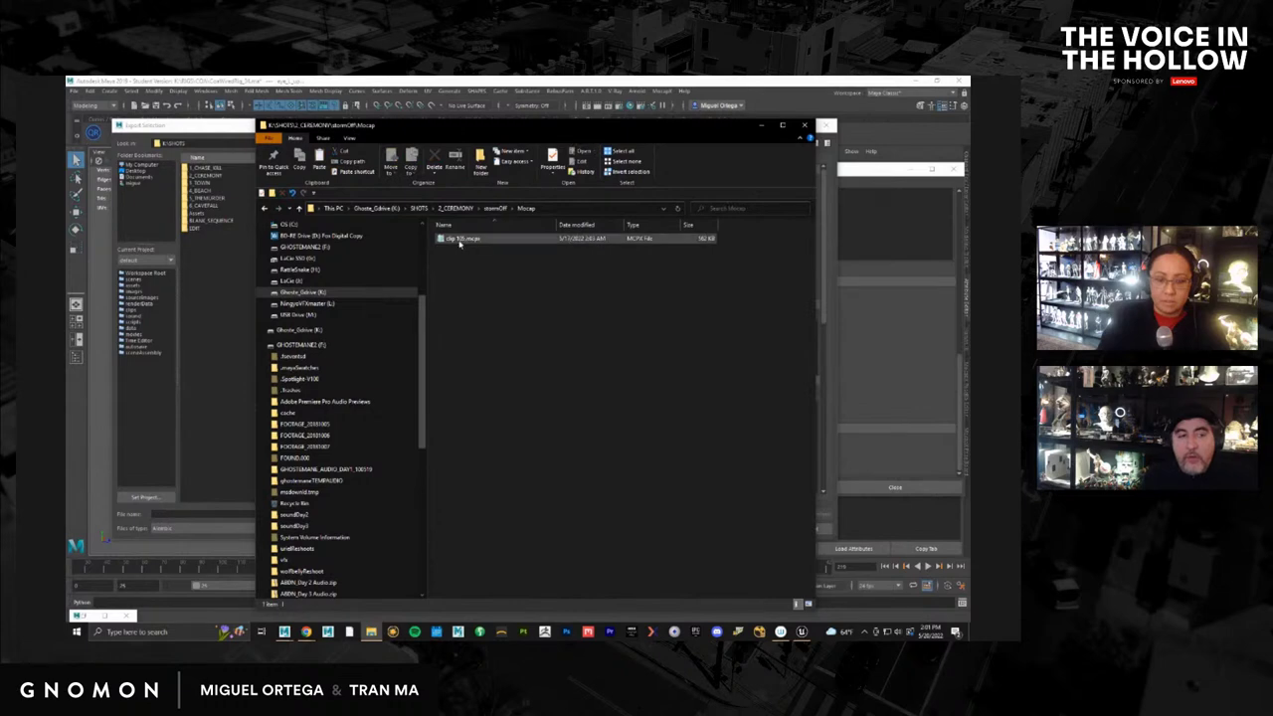
pyautogui.click(496, 208)
pyautogui.doubleClick(465, 268)
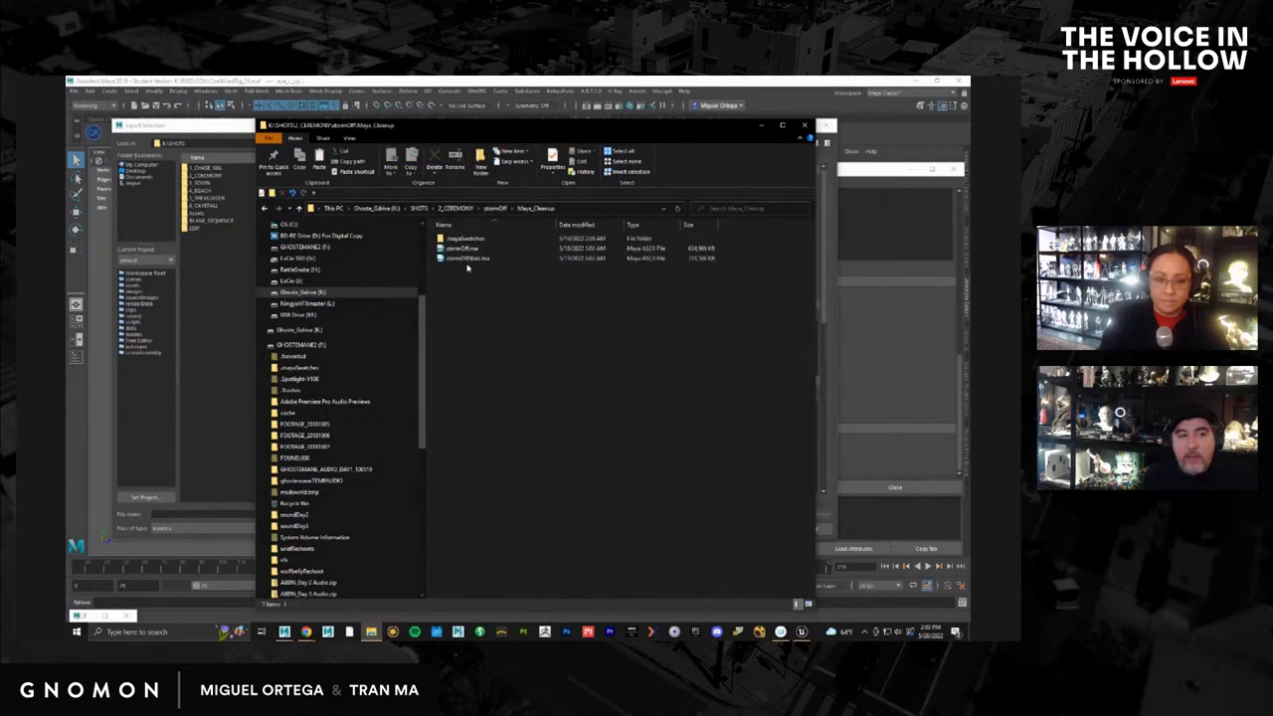
pyautogui.click(495, 208)
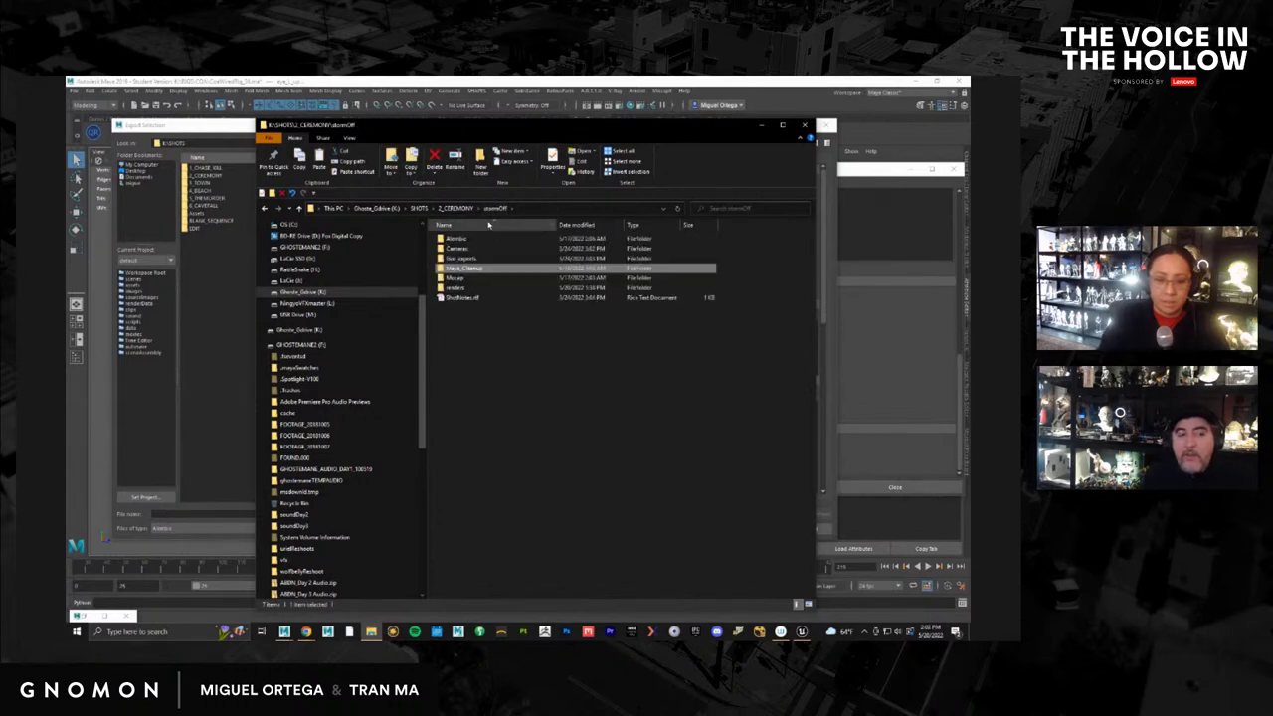
# Return to the 3_TOWN shot folder and minimize the file browser to get back to Maya's export dialog
pyautogui.click(458, 207)
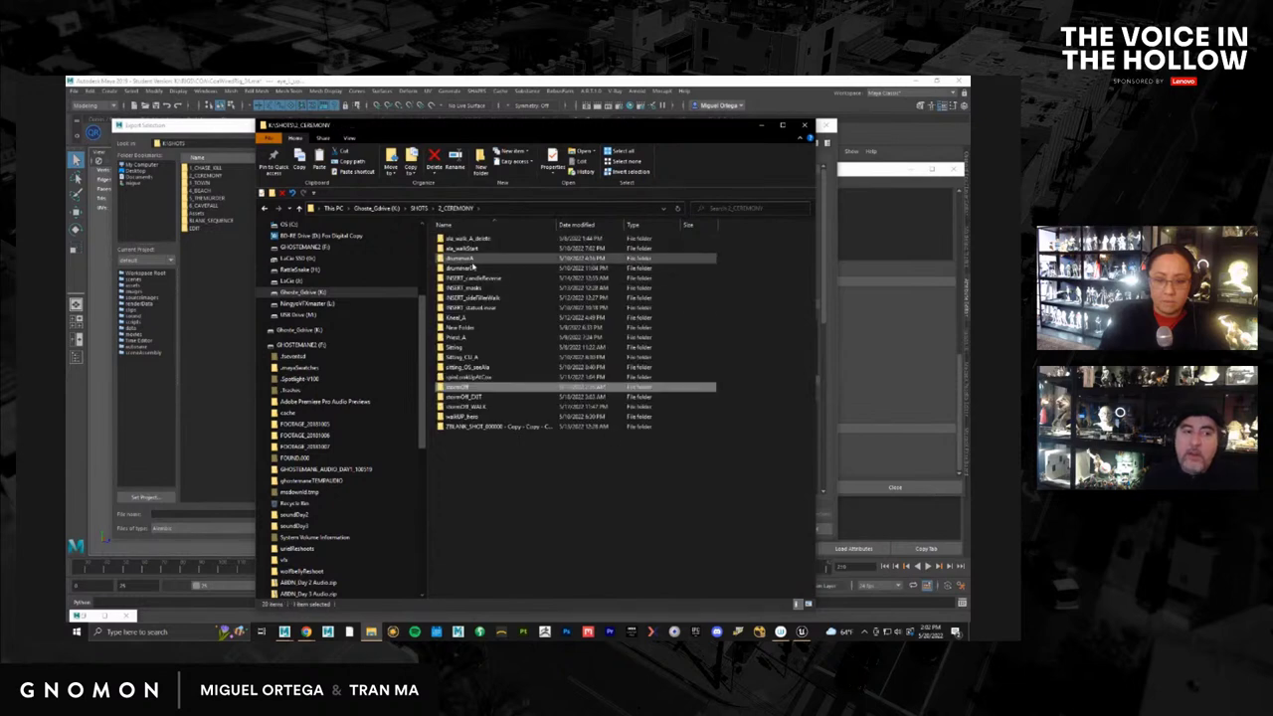
pyautogui.click(419, 208)
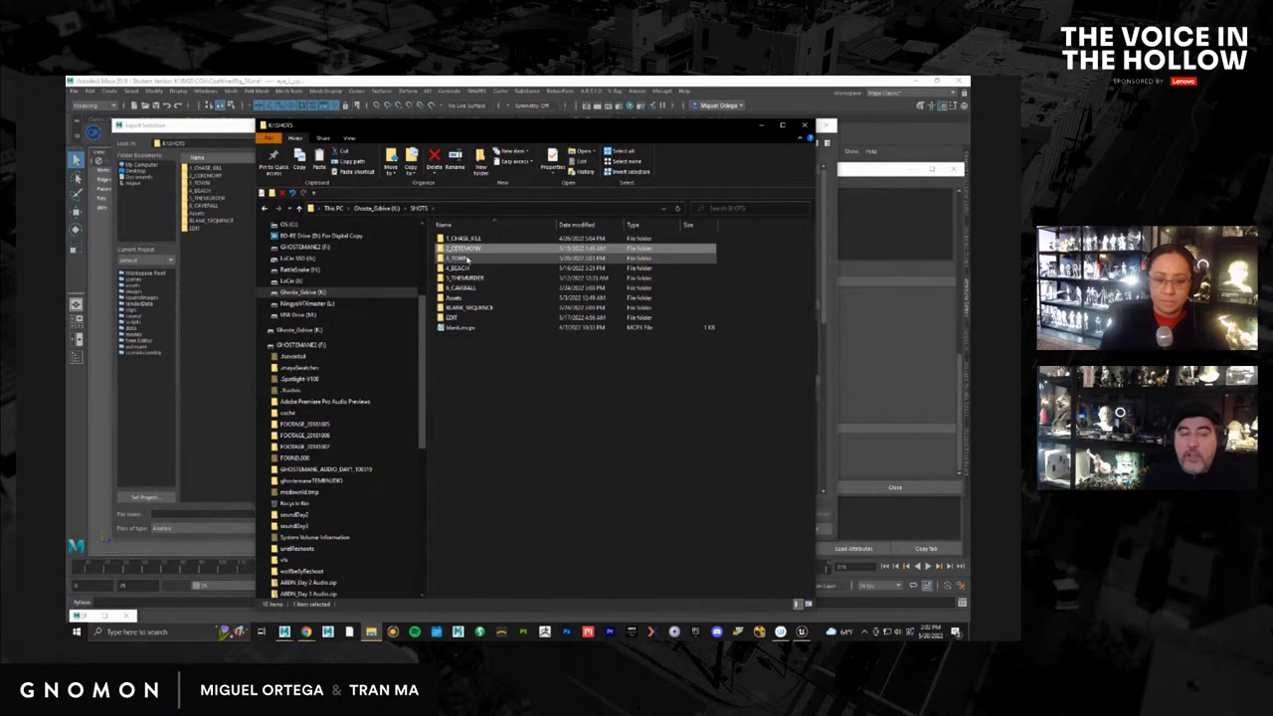
pyautogui.doubleClick(467, 260)
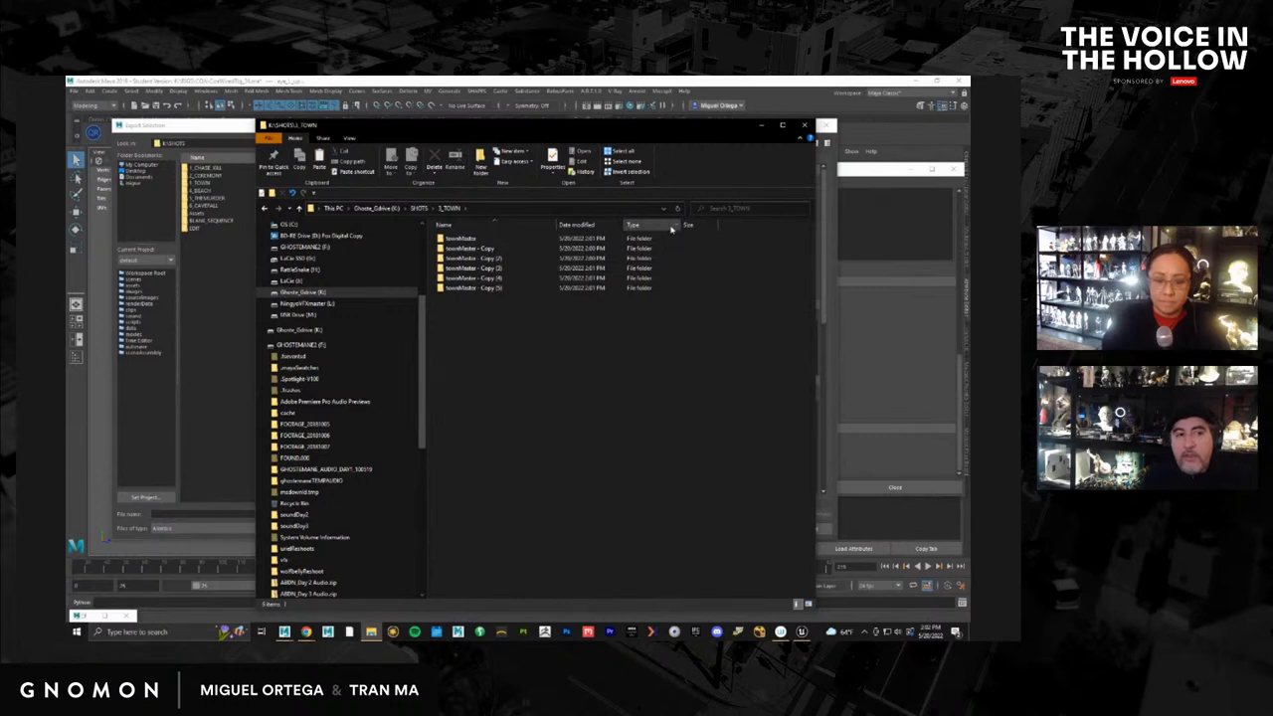
pyautogui.click(762, 127)
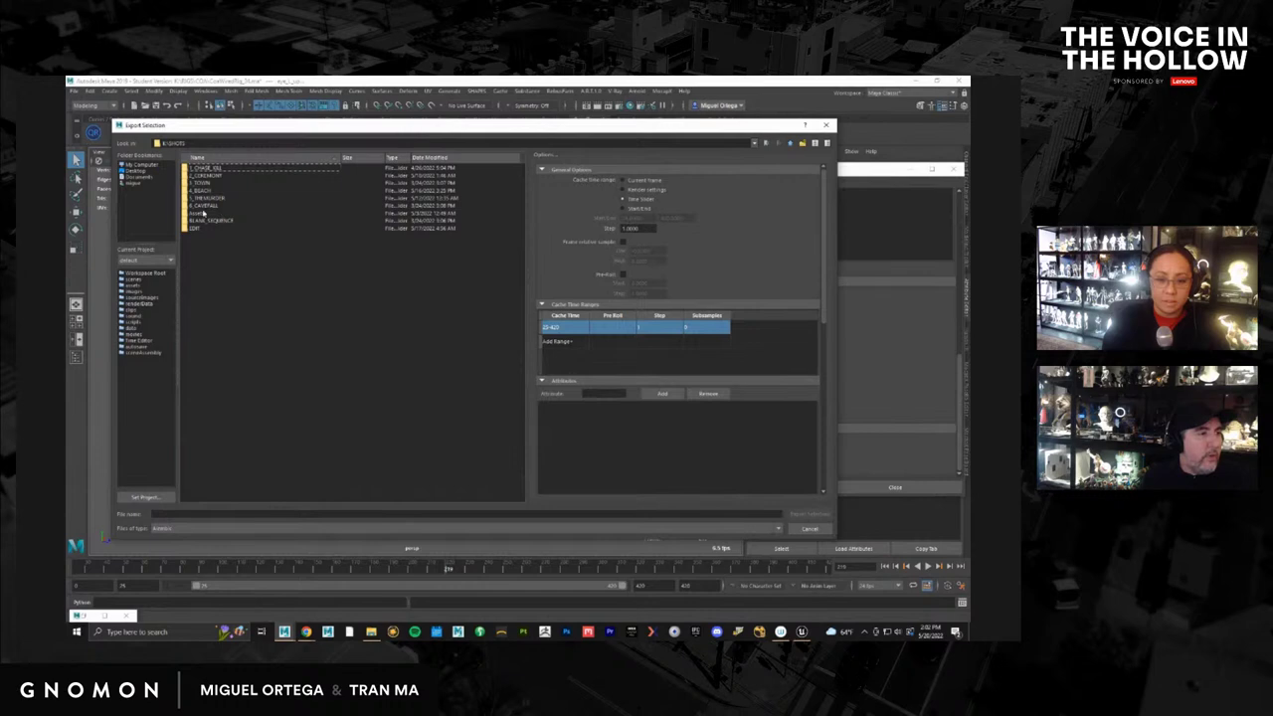
# Export the selection as an Alembic file named Coa_masterA into the Alembic folder of 3_TOWN's townMaster shot
pyautogui.doubleClick(202, 183)
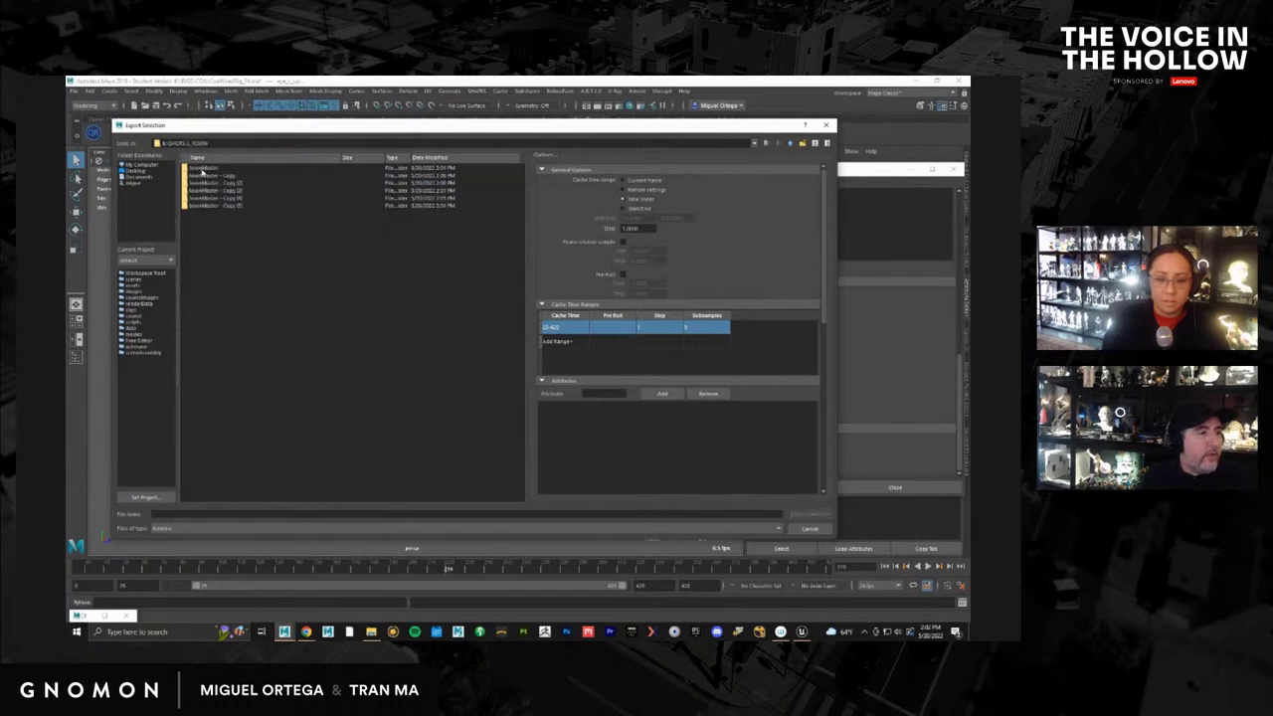
pyautogui.doubleClick(202, 169)
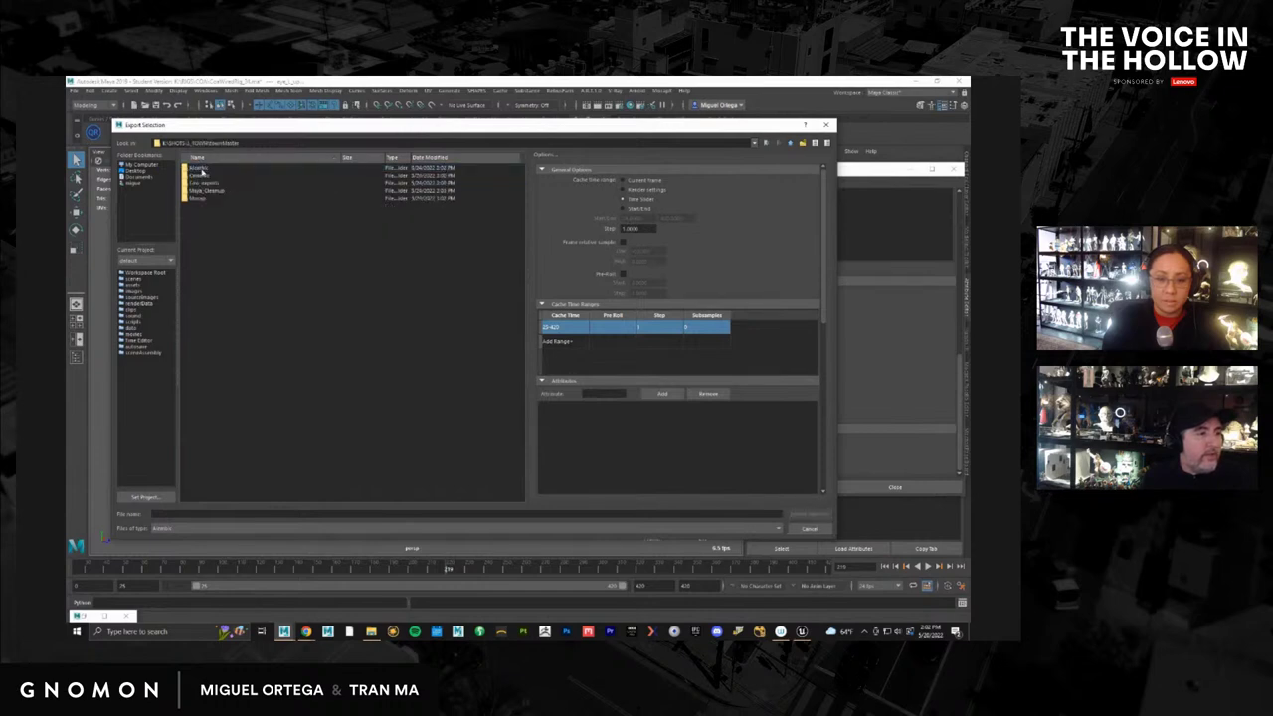
pyautogui.click(195, 514)
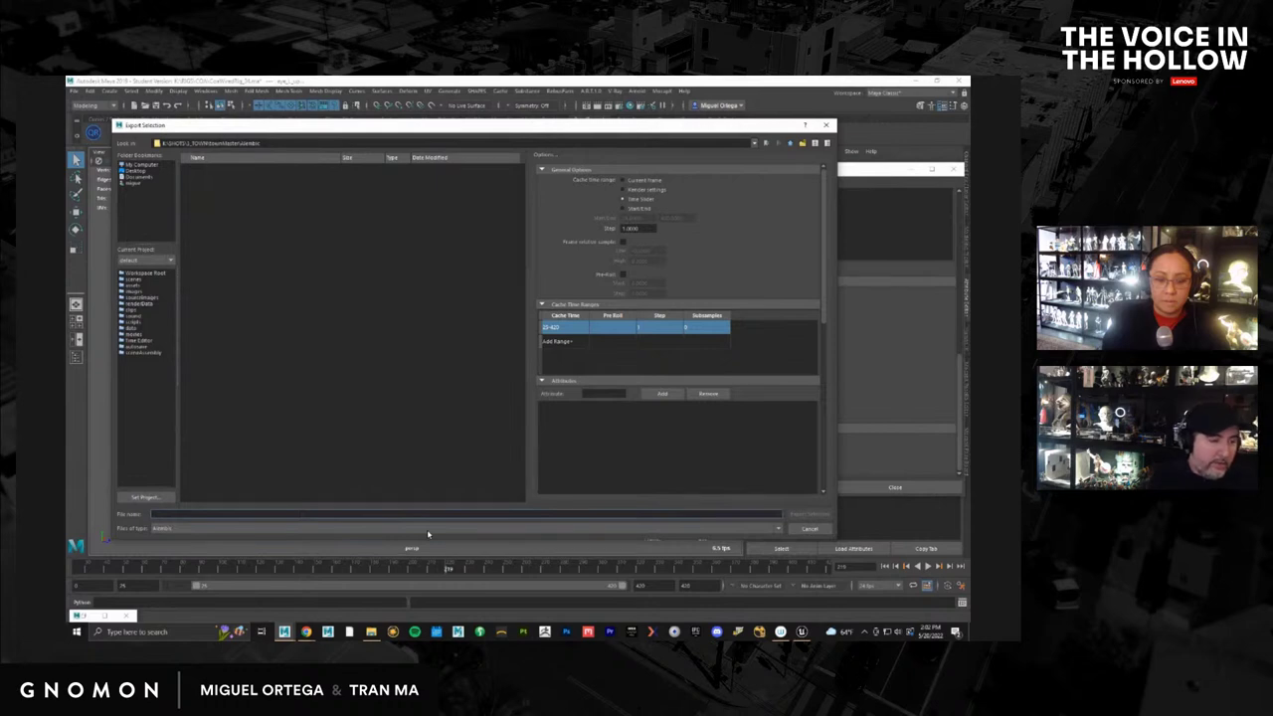
pyautogui.write('Cva_master')
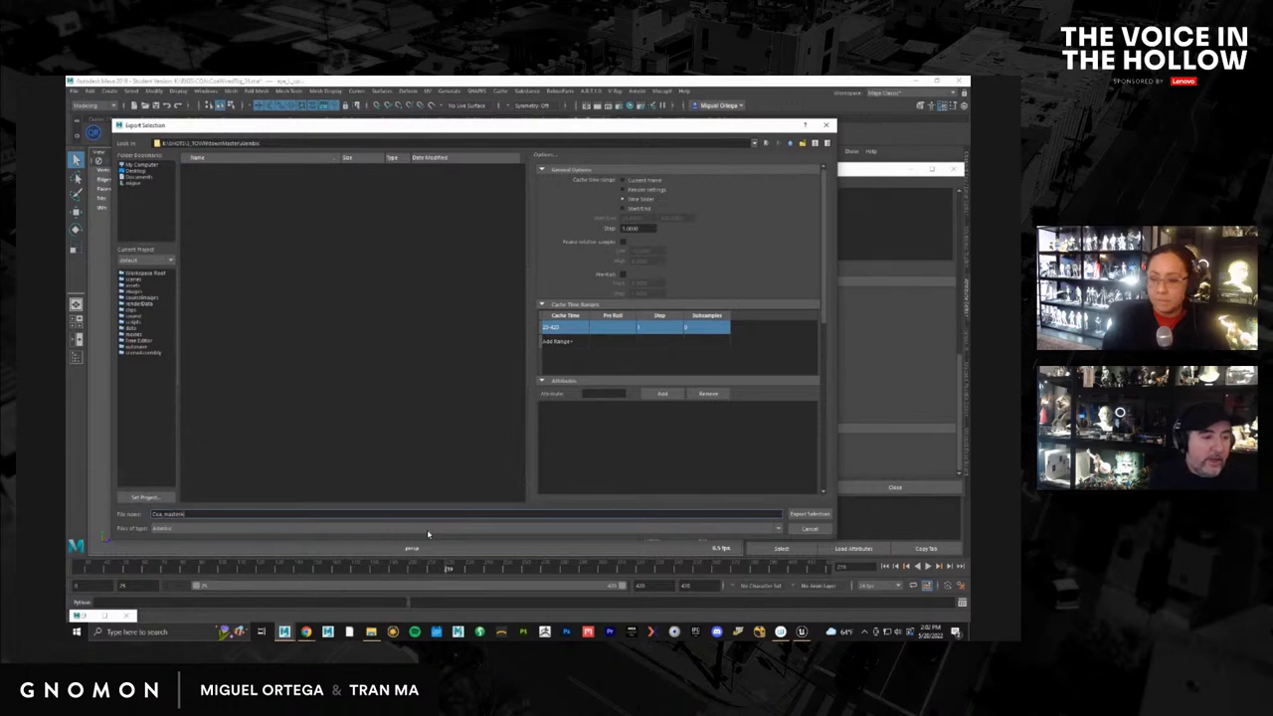
pyautogui.press('Return')
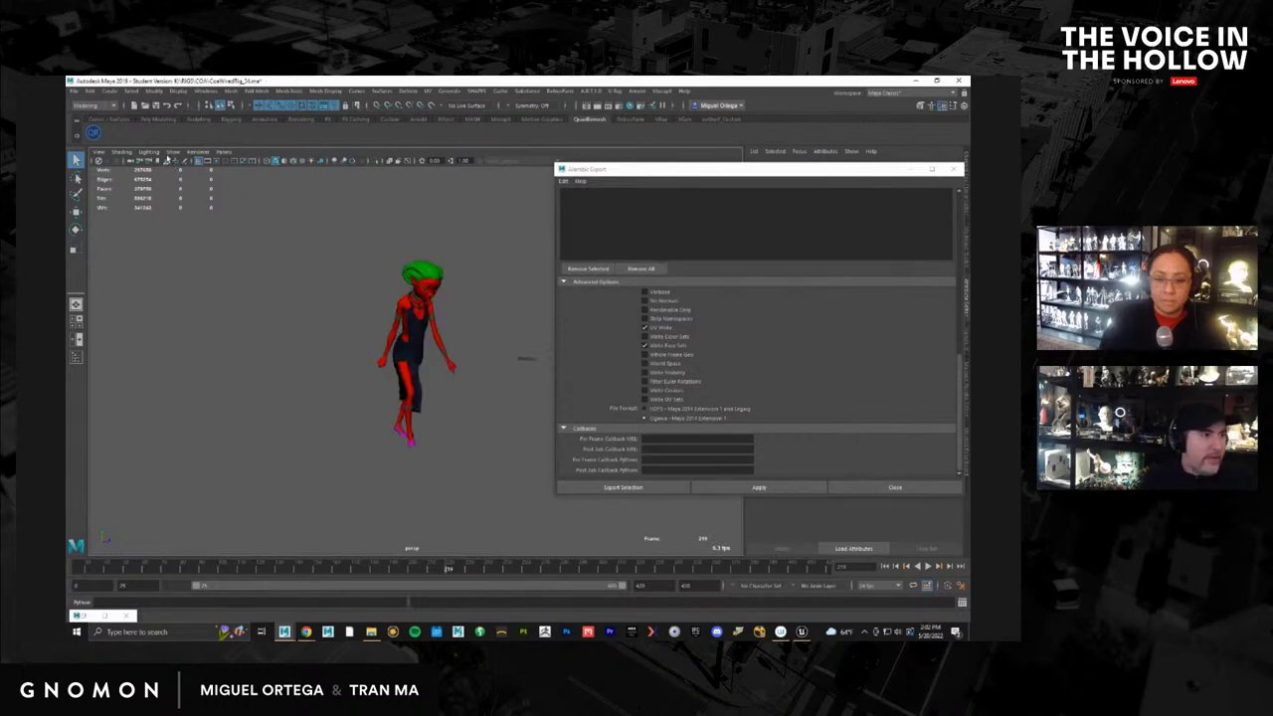
# Limit the viewport display to polygons only and select all of the character's geometry
pyautogui.click(173, 152)
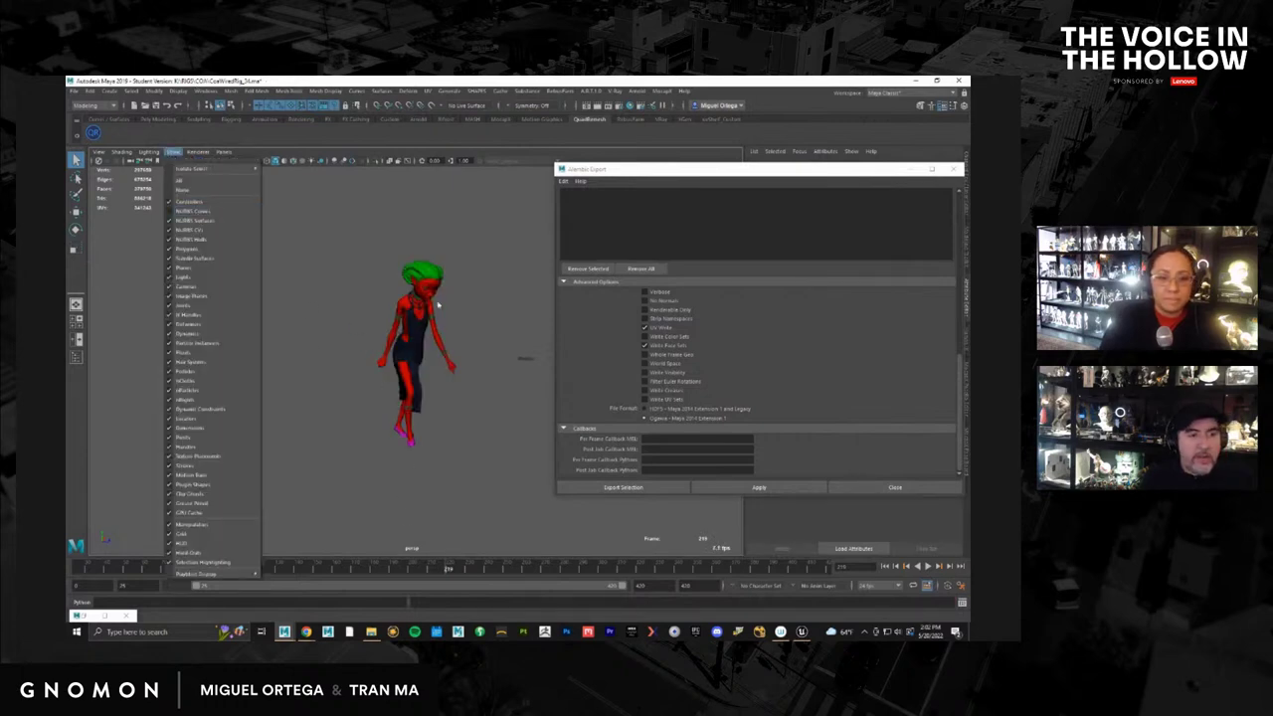
pyautogui.click(192, 191)
pyautogui.click(176, 152)
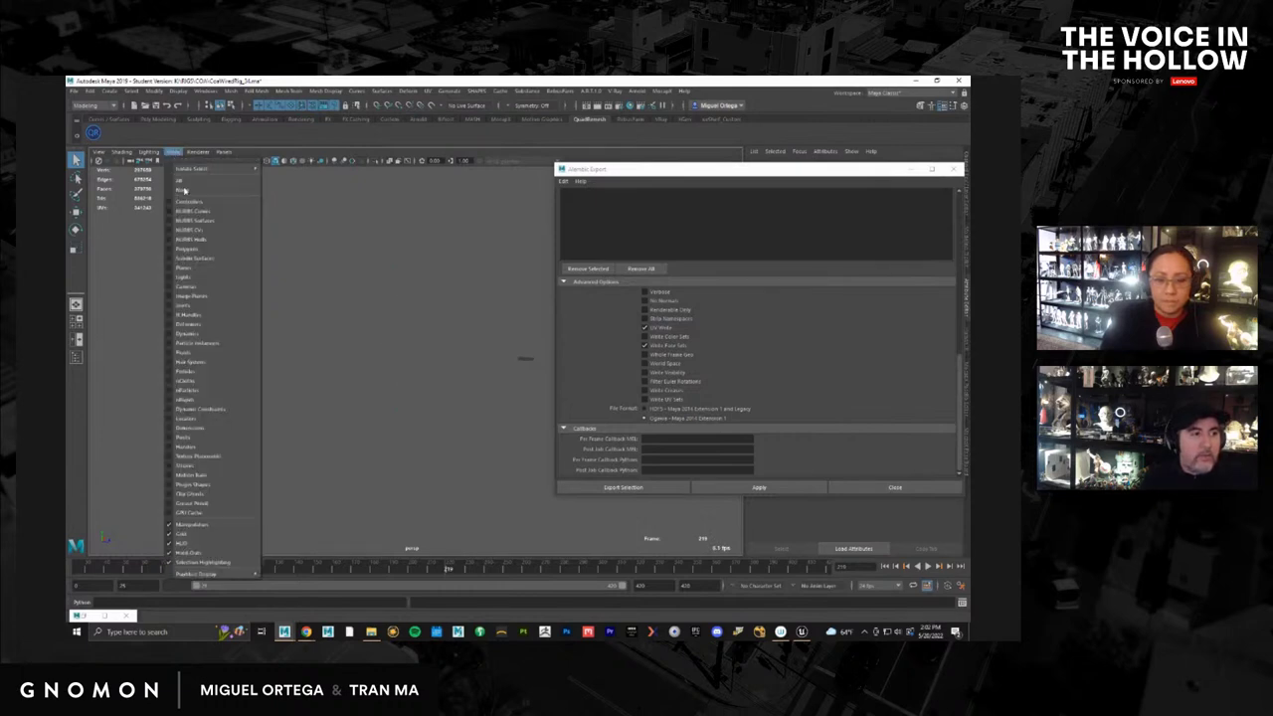
pyautogui.click(199, 247)
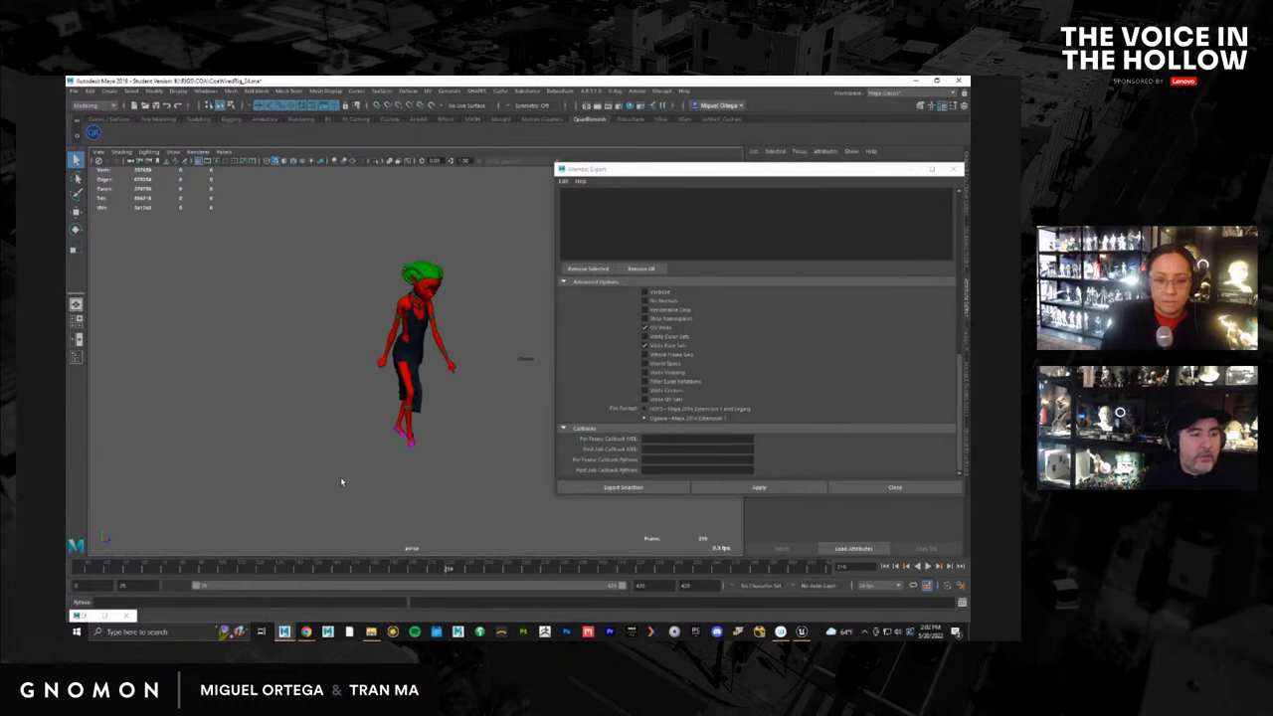
pyautogui.moveTo(340, 477); pyautogui.dragTo(489, 253)
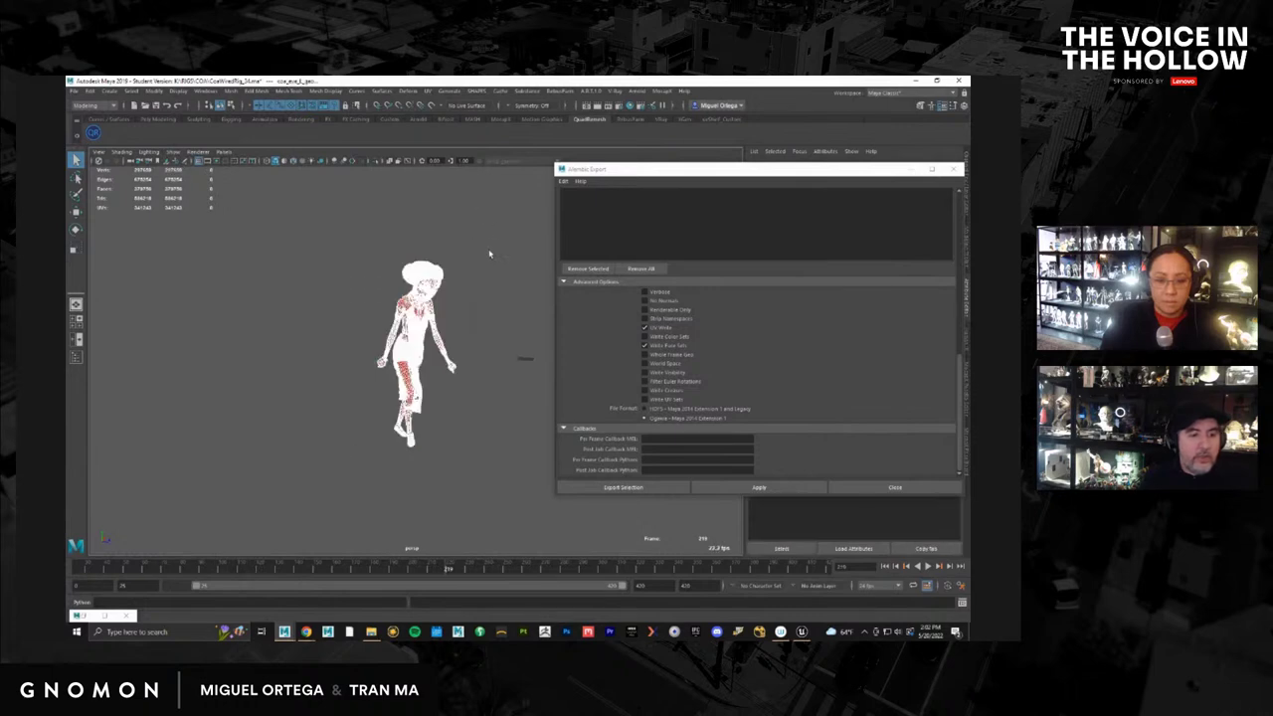
# Export the selected character geometry to Alembic, overwriting the existing Coa_masterA.abc file
pyautogui.click(654, 488)
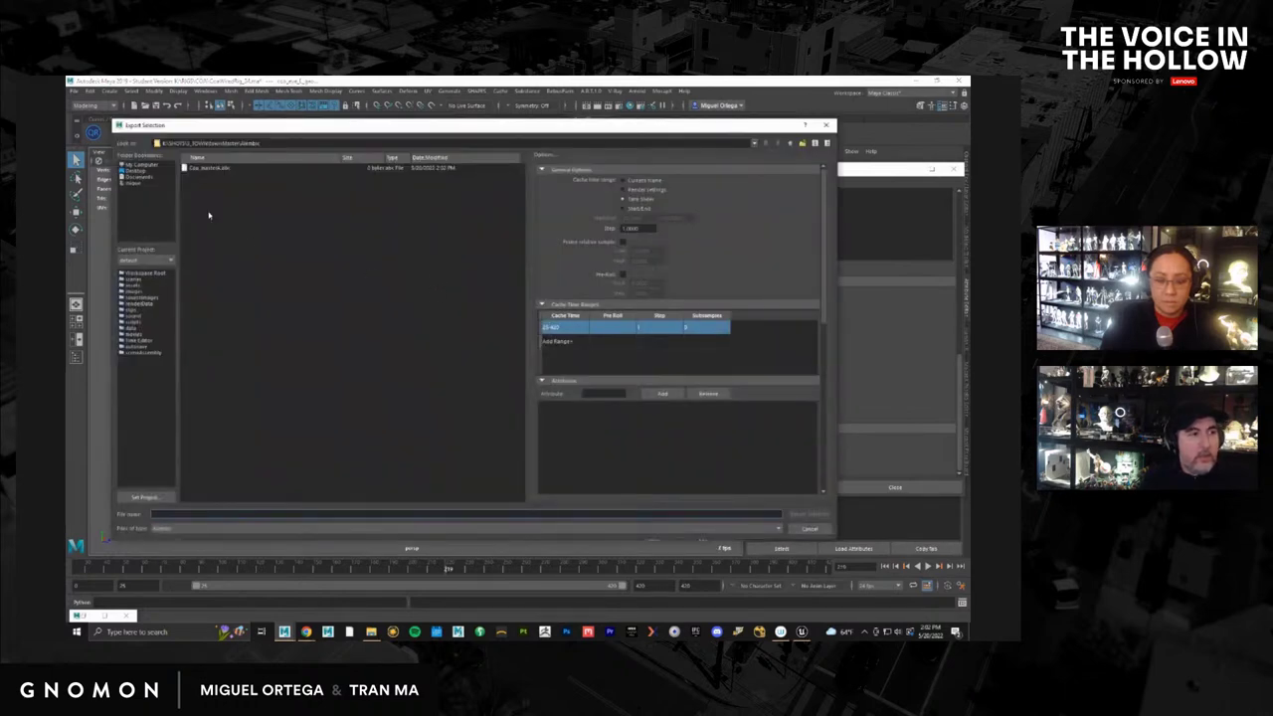
pyautogui.doubleClick(209, 167)
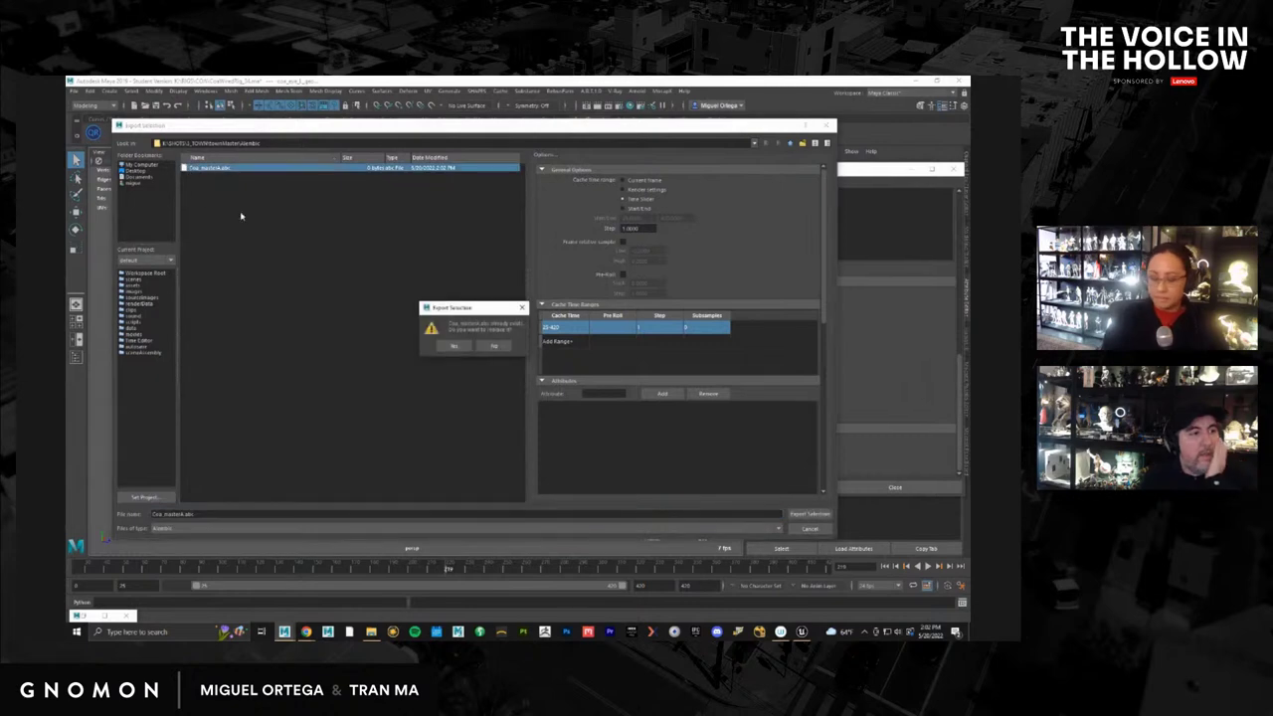
pyautogui.click(454, 344)
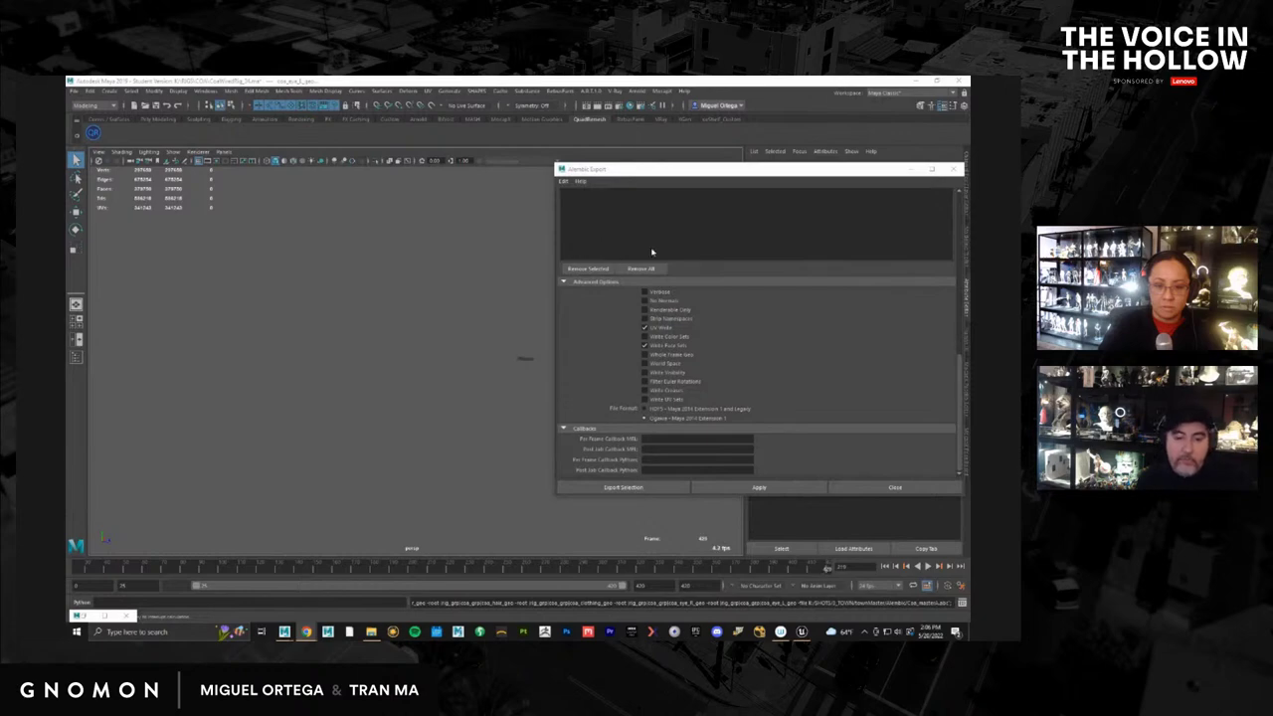
# Switch to Unreal Engine, create a folder named Town inside the sequences content folder, and open it
pyautogui.click(917, 81)
pyautogui.click(800, 632)
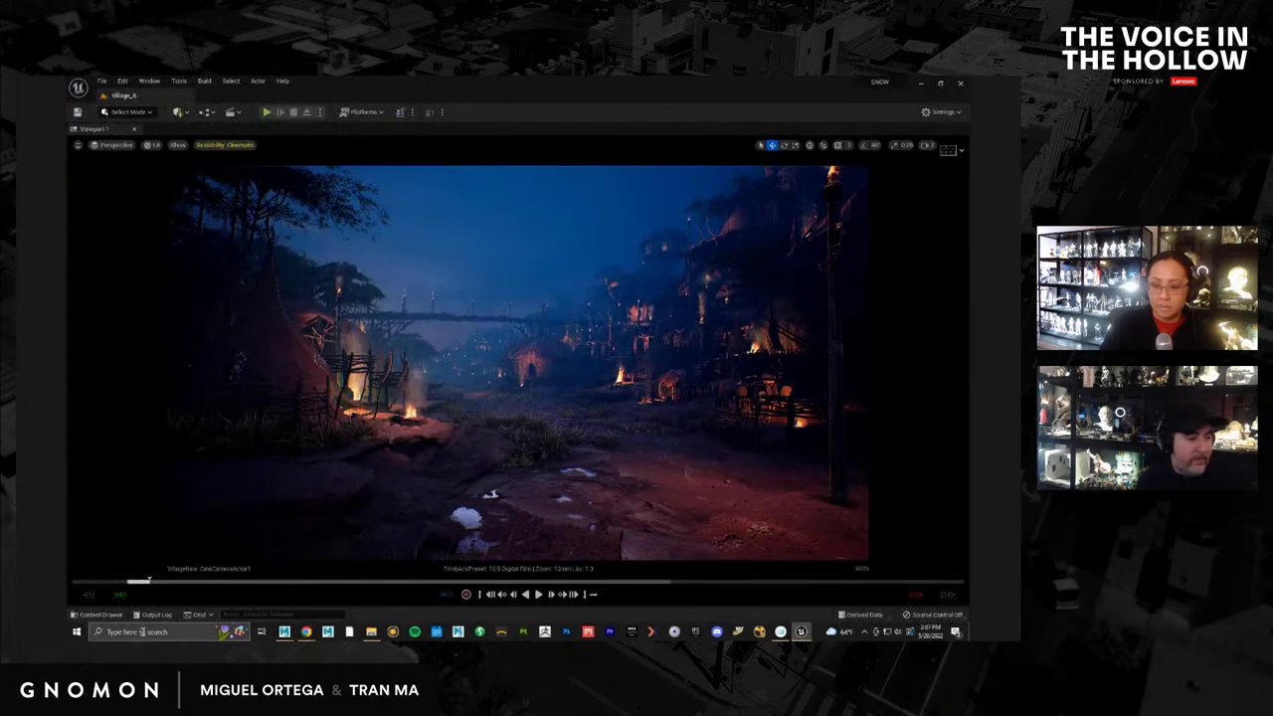
pyautogui.click(103, 615)
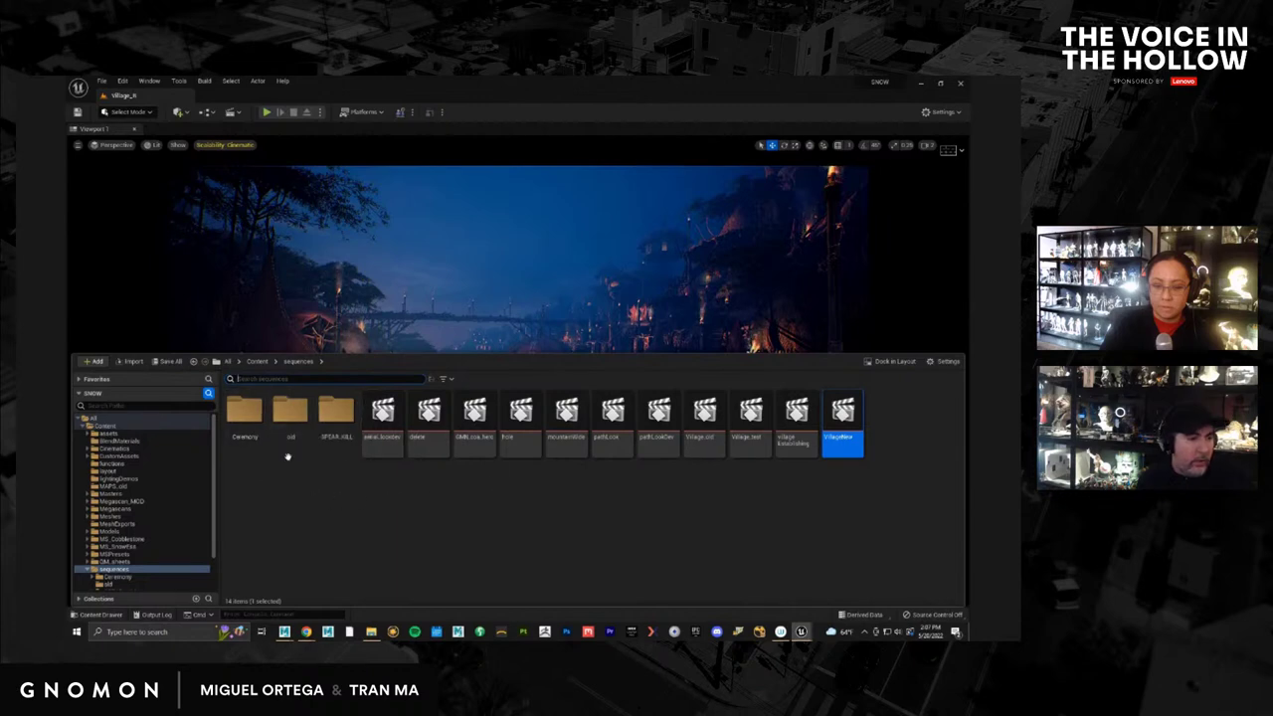
pyautogui.rightClick(313, 500)
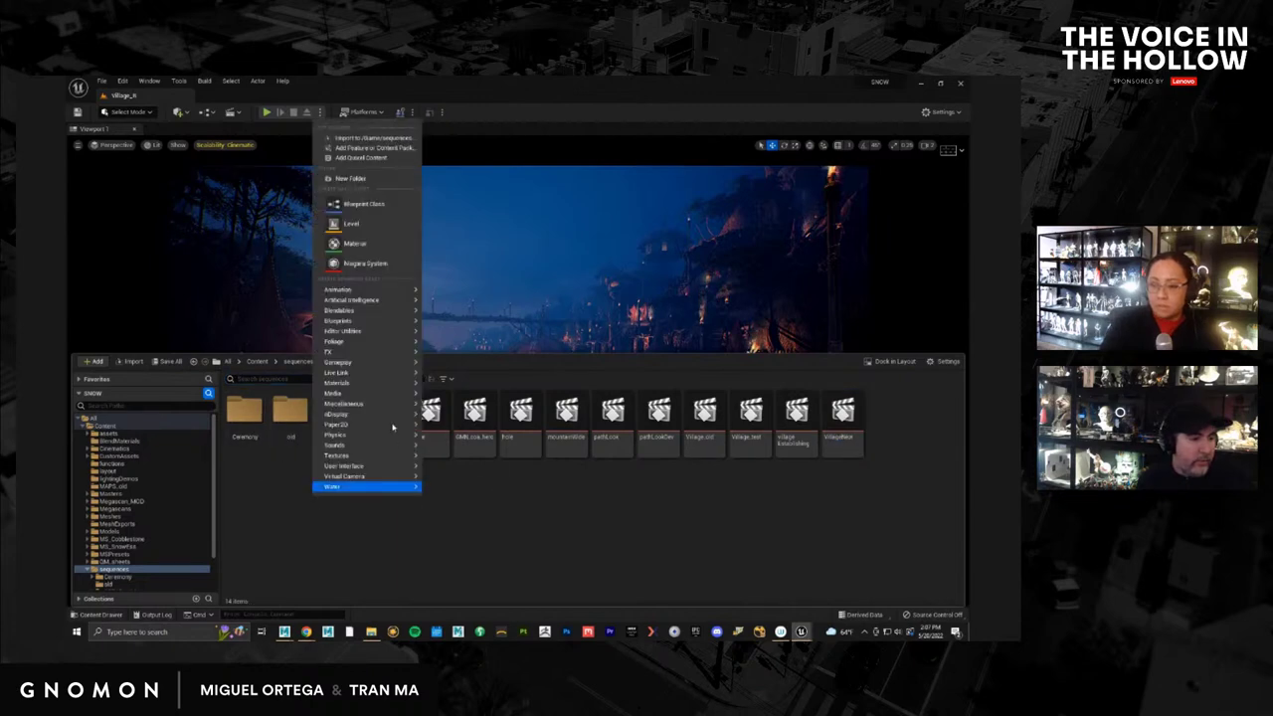
pyautogui.click(370, 181)
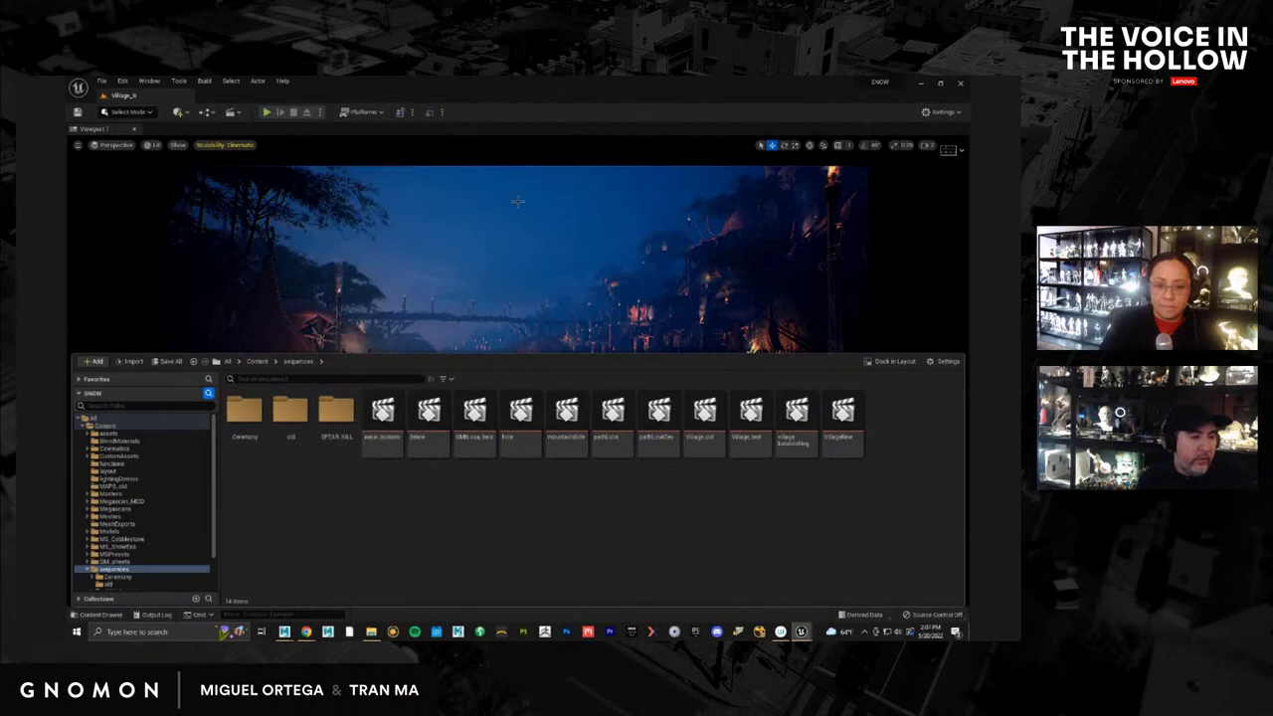
pyautogui.write('Te')
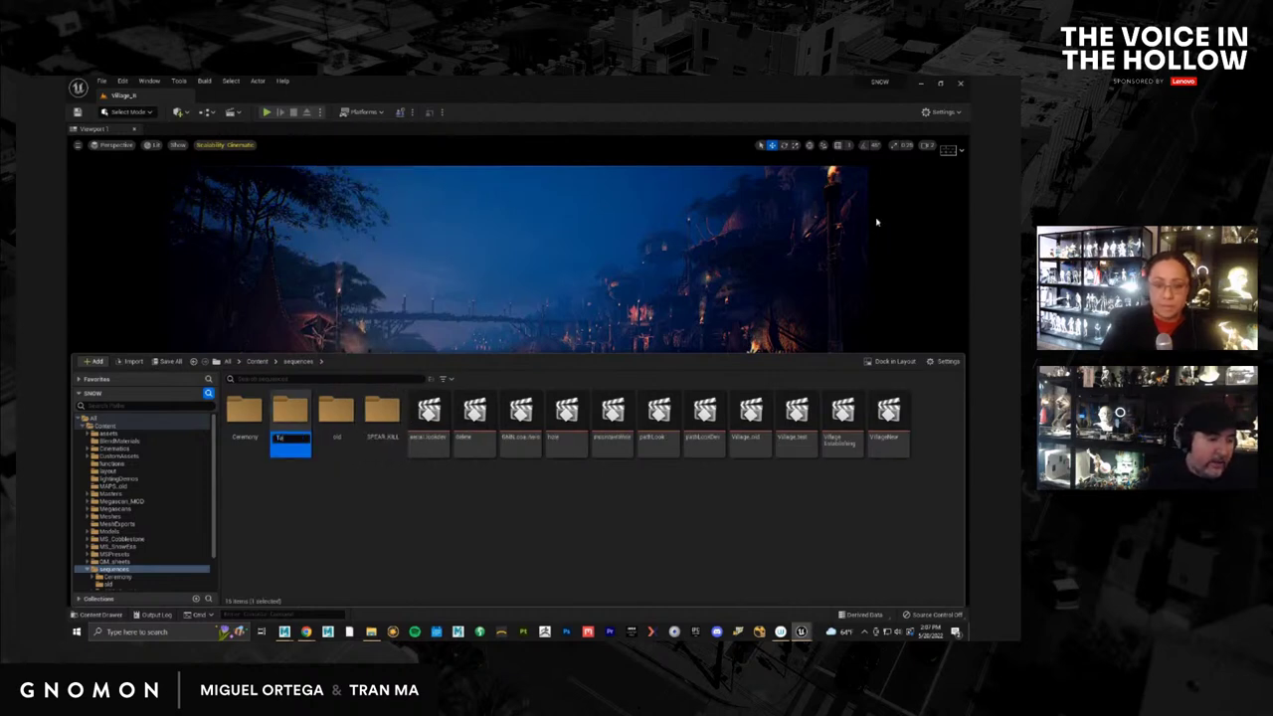
pyautogui.press('Return')
pyautogui.doubleClick(382, 415)
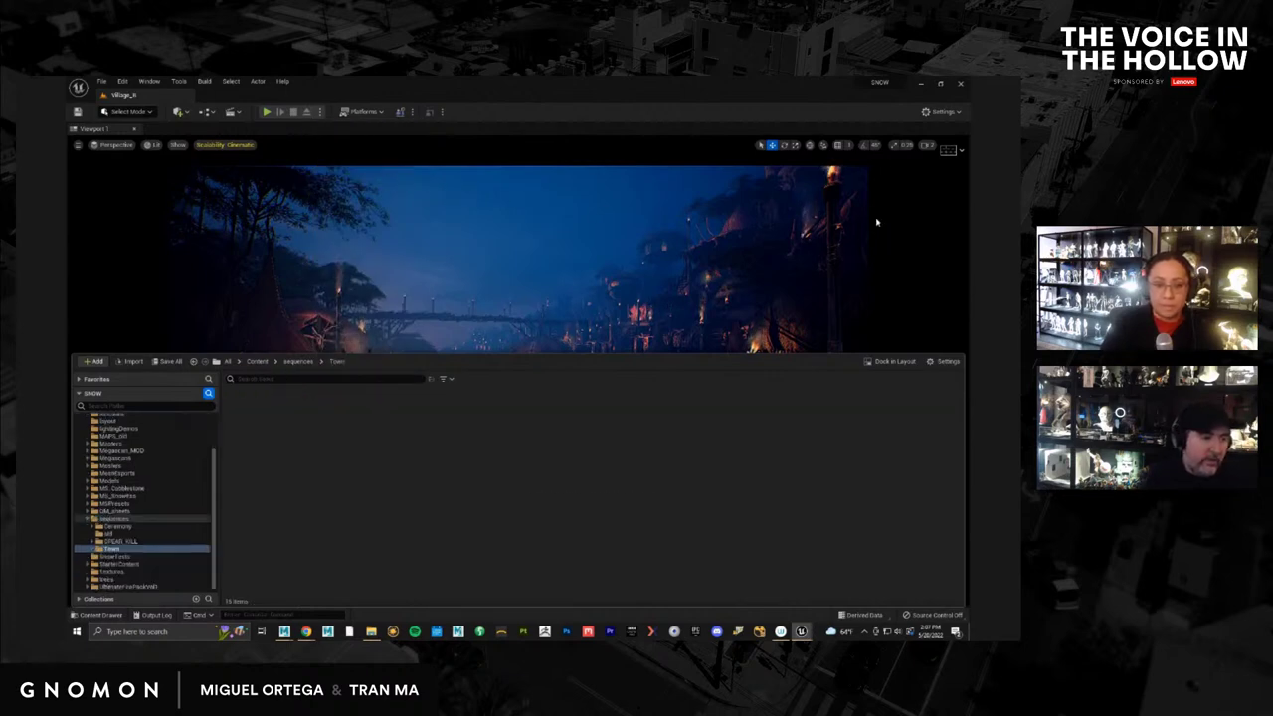
pyautogui.rightClick(343, 472)
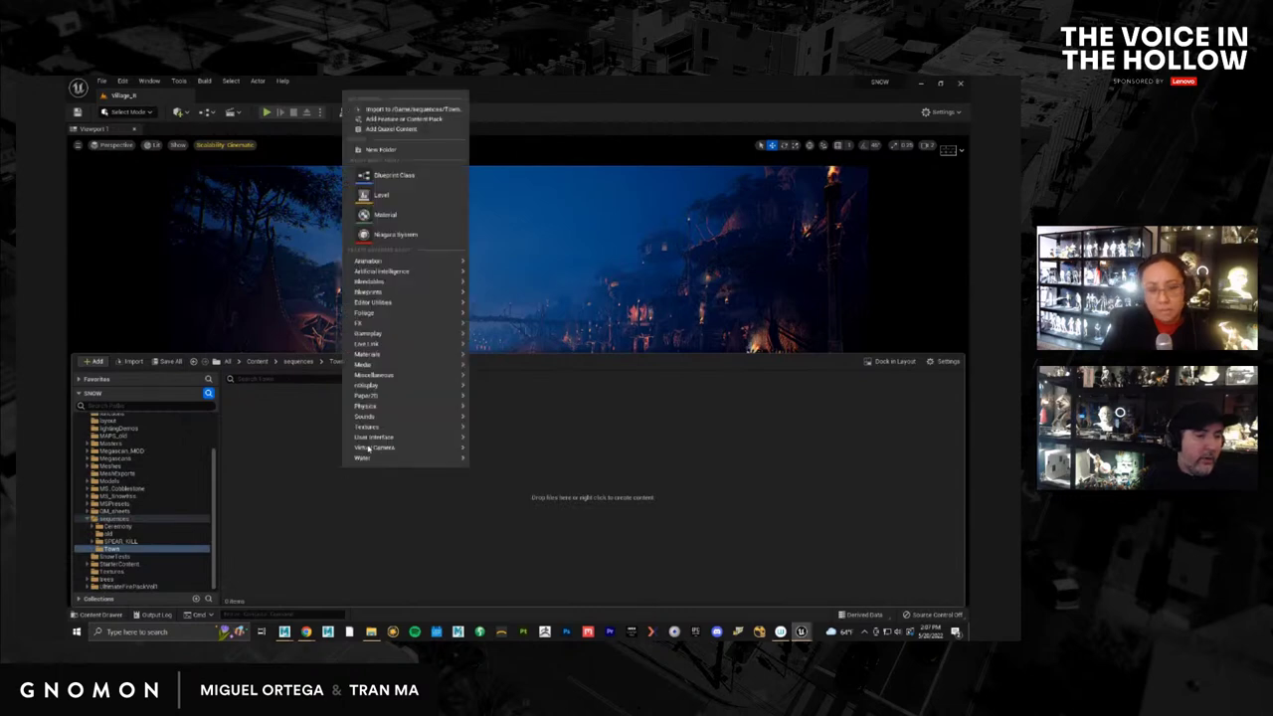
pyautogui.click(434, 153)
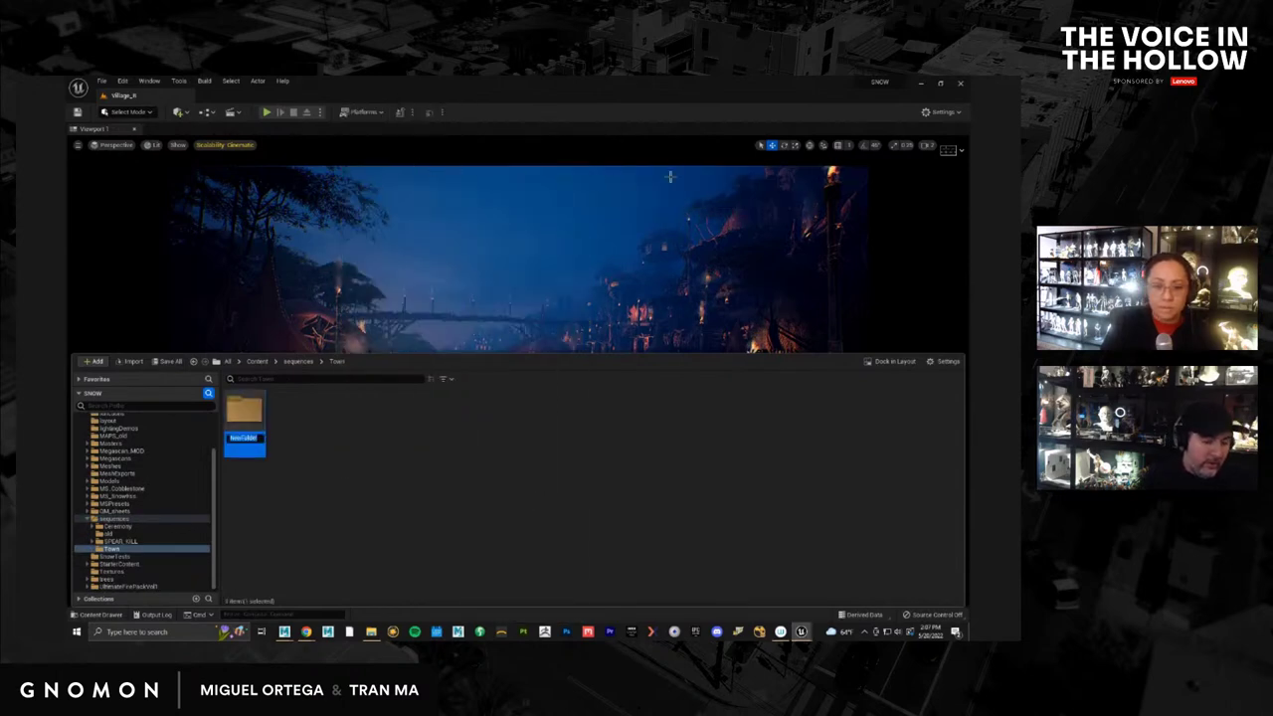
pyautogui.write('Master')
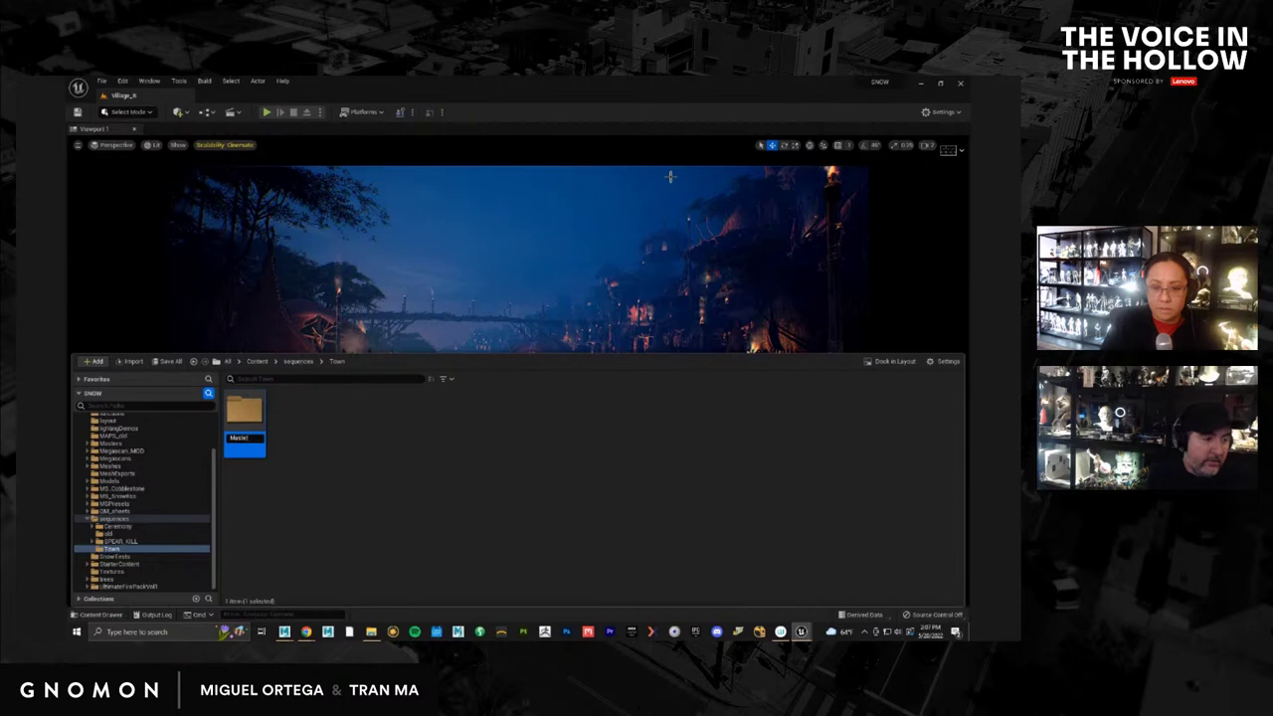
pyautogui.press('Escape')
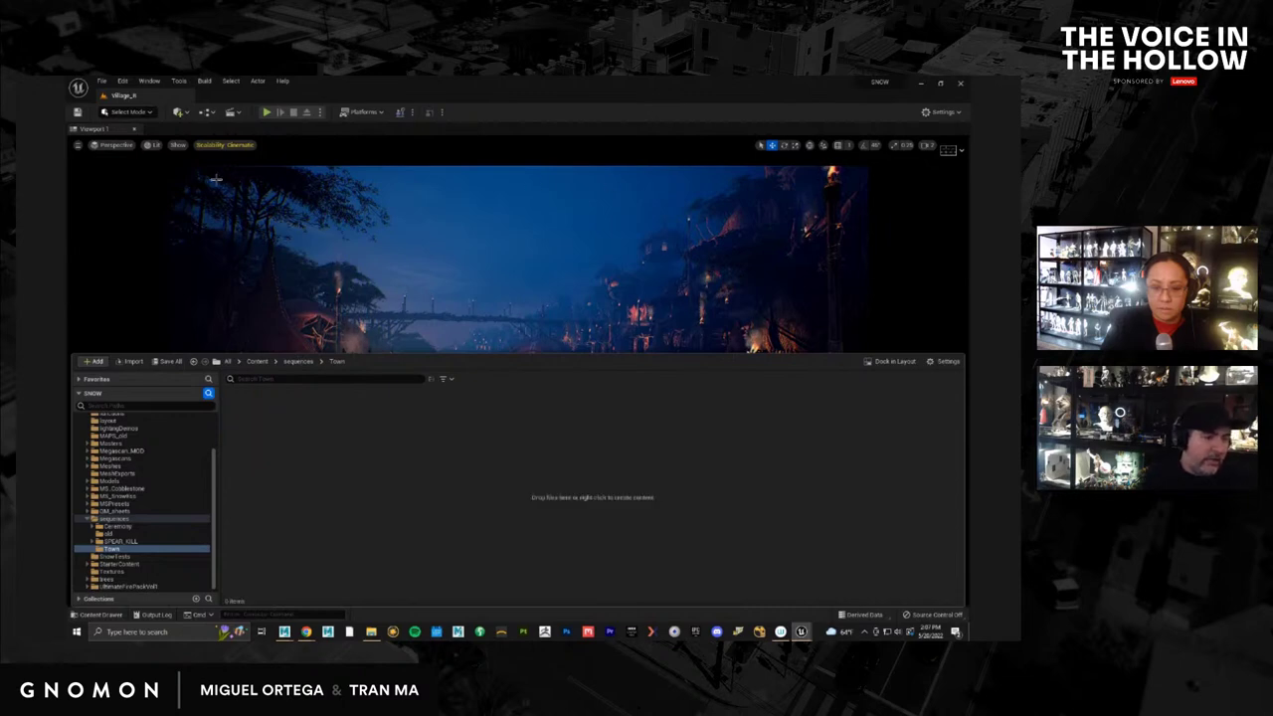
# Check how the Ceremony folder inside sequences is organized, and return to the Town folder
pyautogui.click(296, 361)
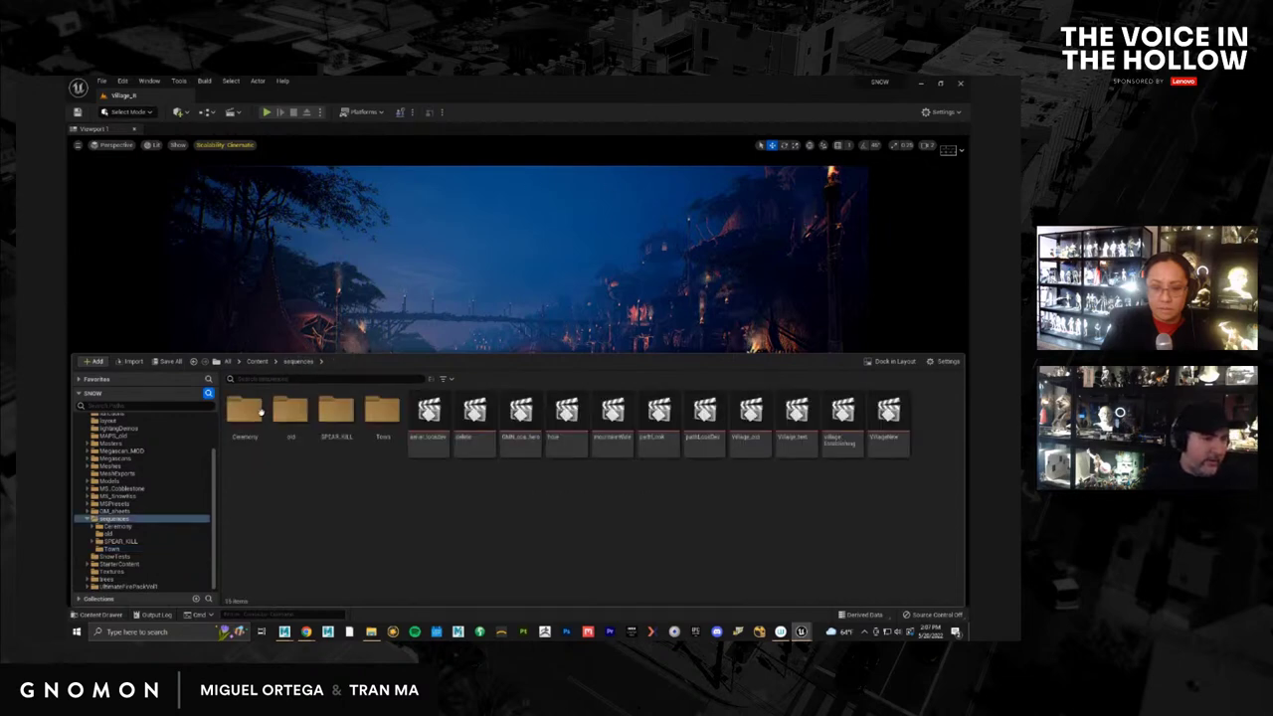
pyautogui.doubleClick(245, 411)
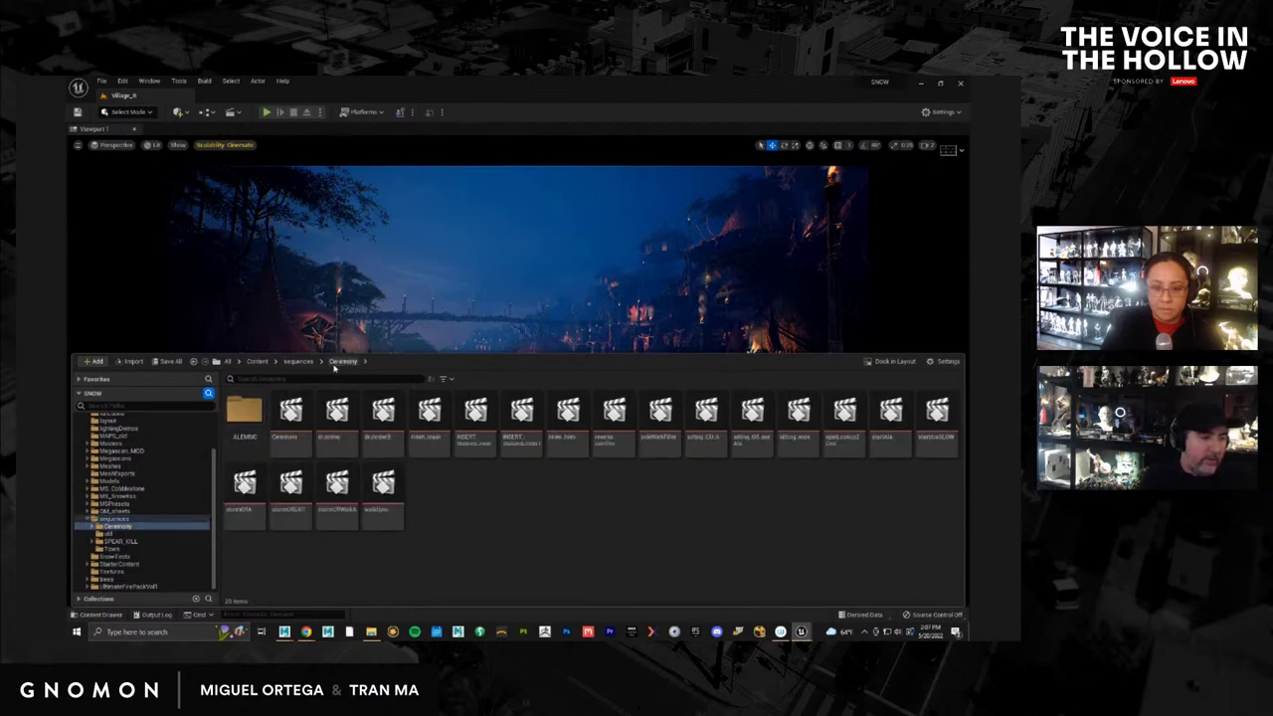
pyautogui.click(299, 362)
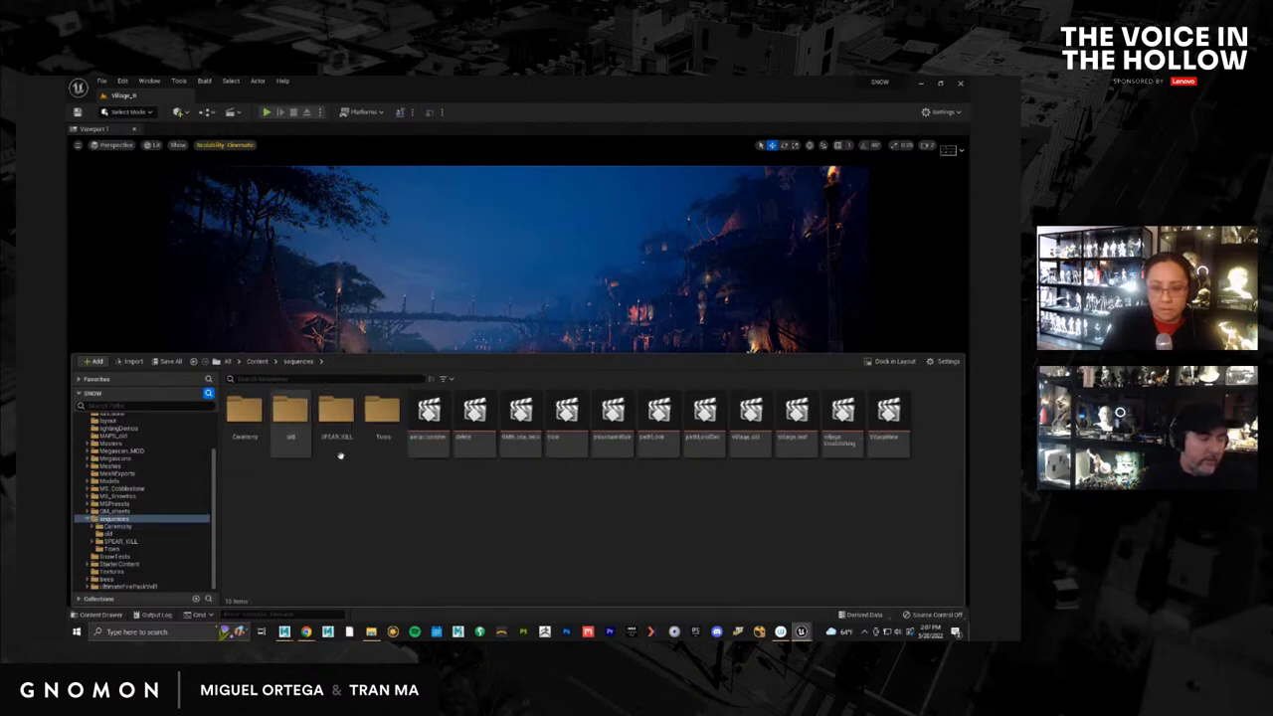
pyautogui.doubleClick(378, 422)
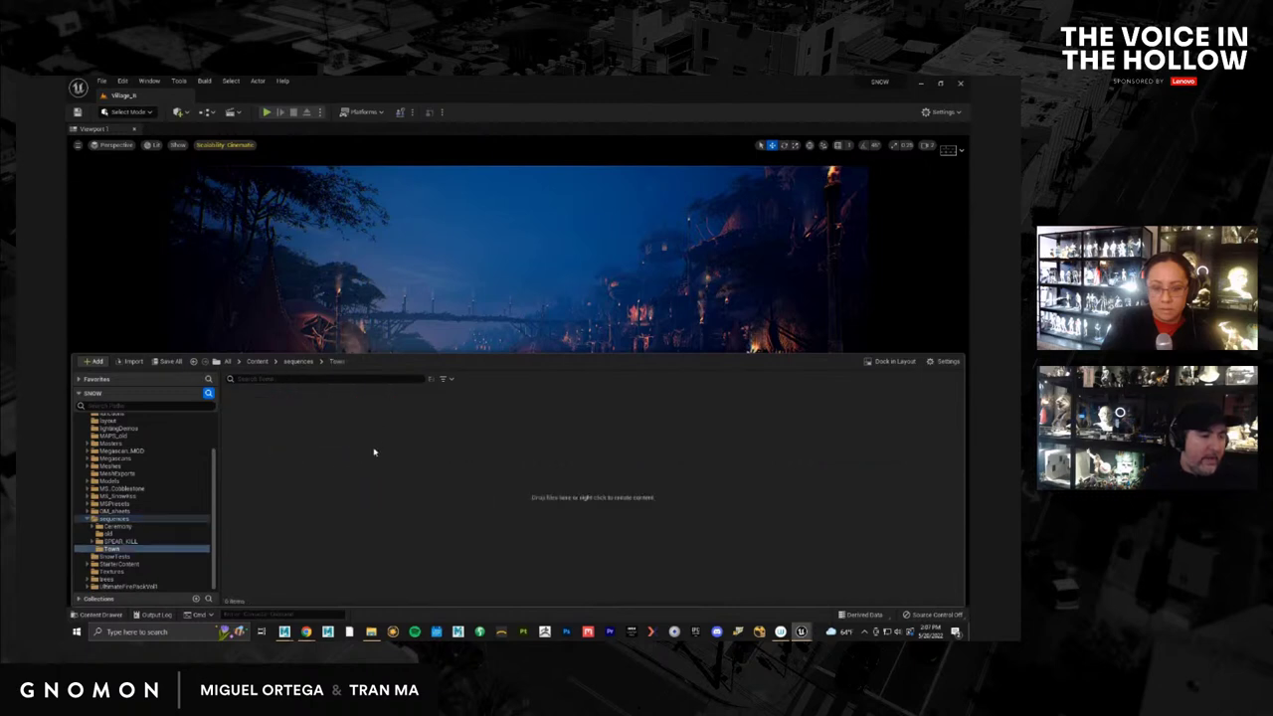
# Create a folder named Alembics inside the Town sequences folder and open it
pyautogui.rightClick(373, 453)
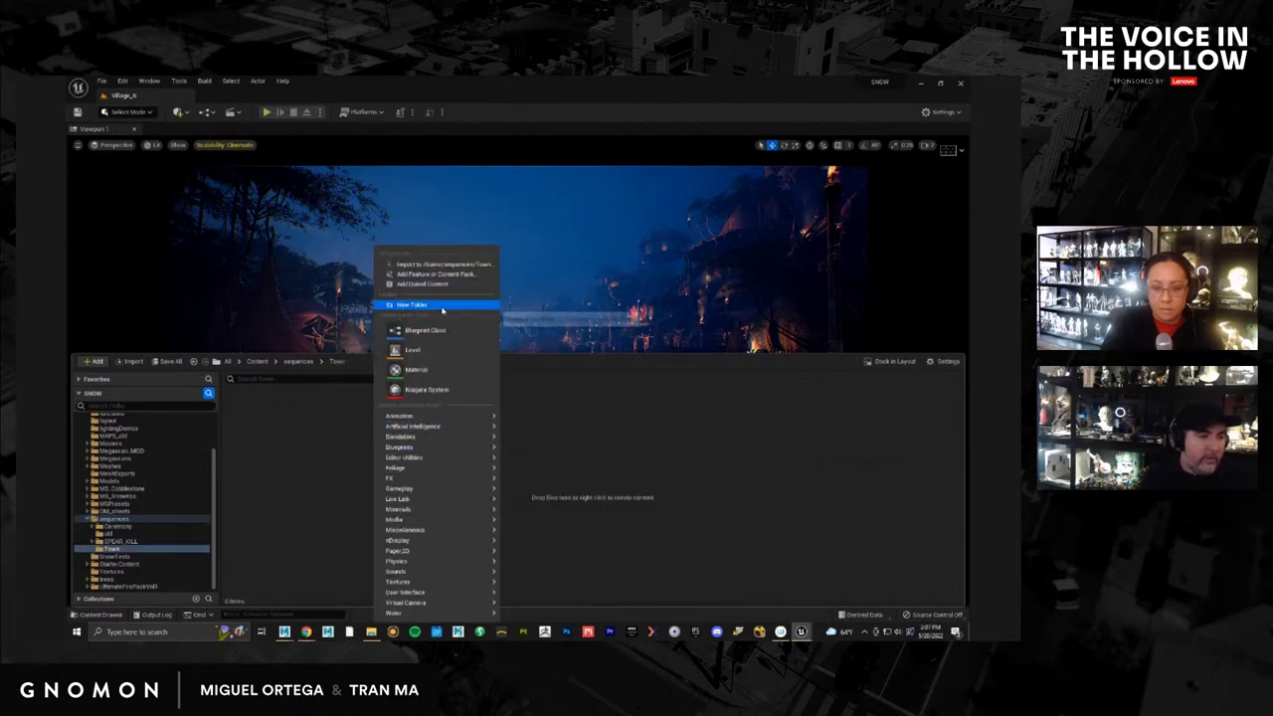
pyautogui.click(468, 305)
pyautogui.write('Ma')
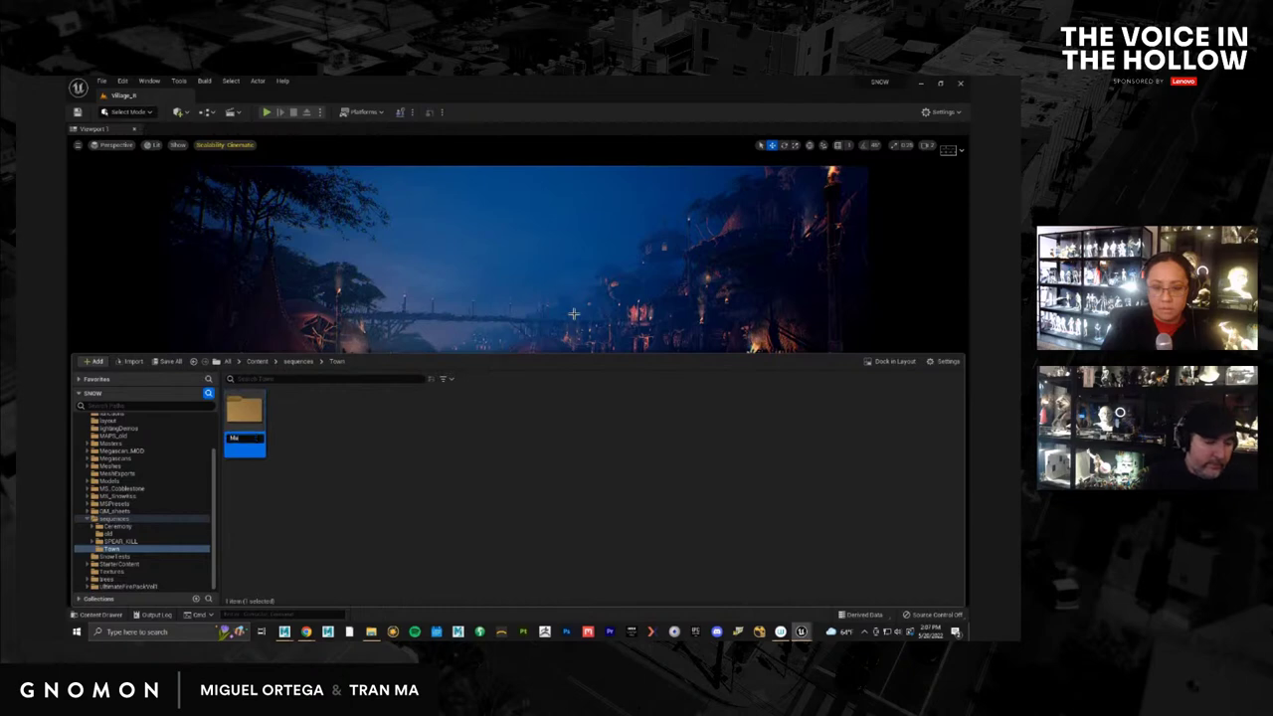
pyautogui.write('ster')
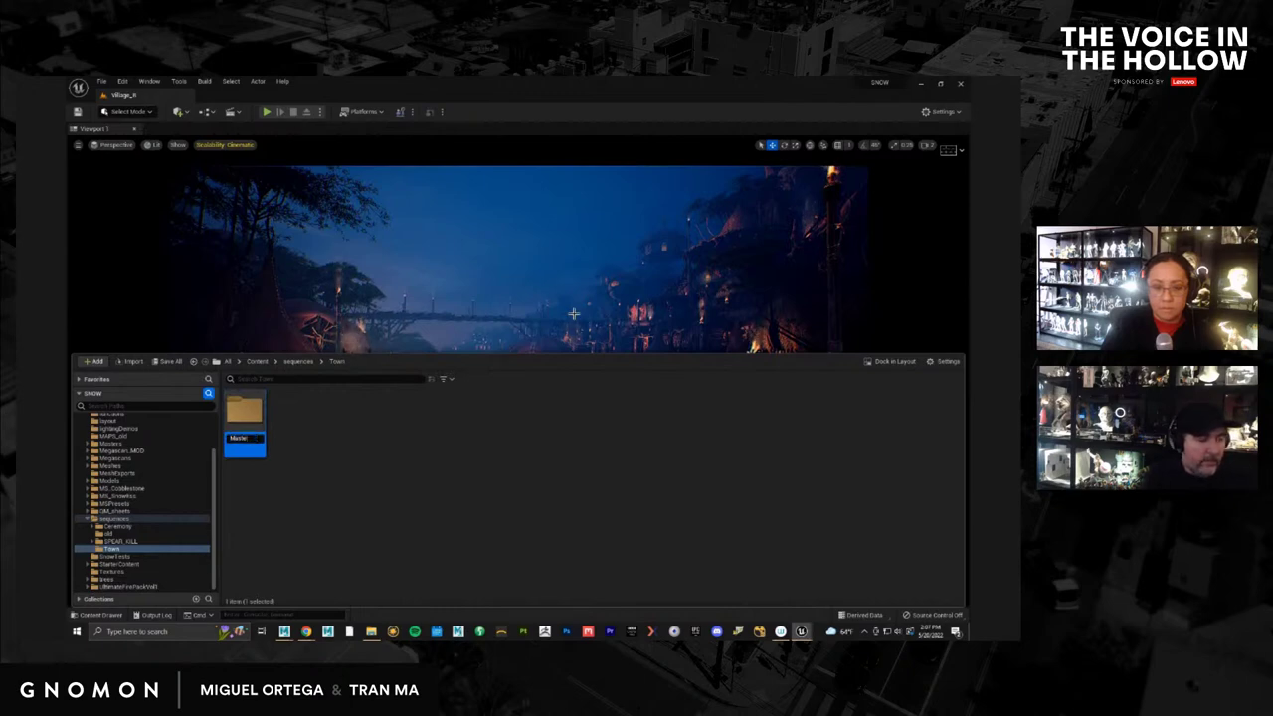
pyautogui.press('BackSpace')
pyautogui.press('BackSpace')
pyautogui.press('BackSpace')
pyautogui.press('BackSpace')
pyautogui.press('BackSpace')
pyautogui.press('BackSpace')
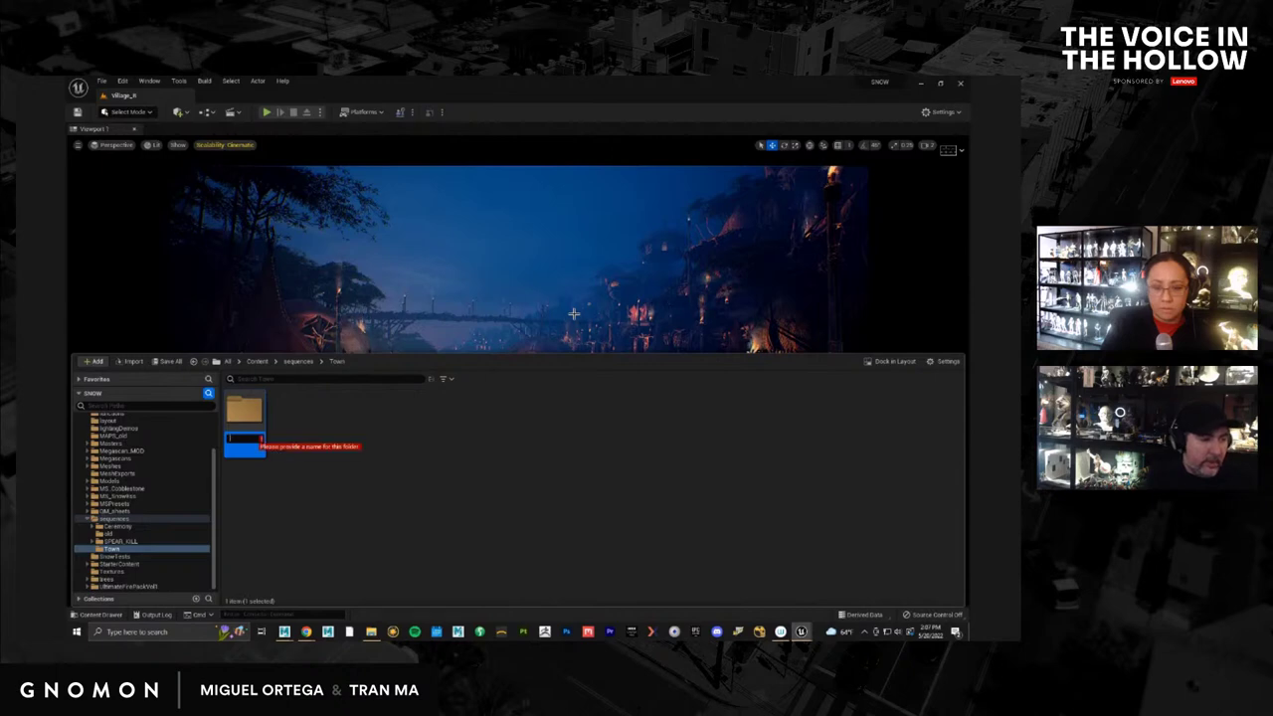
pyautogui.write('A')
pyautogui.write('lemb')
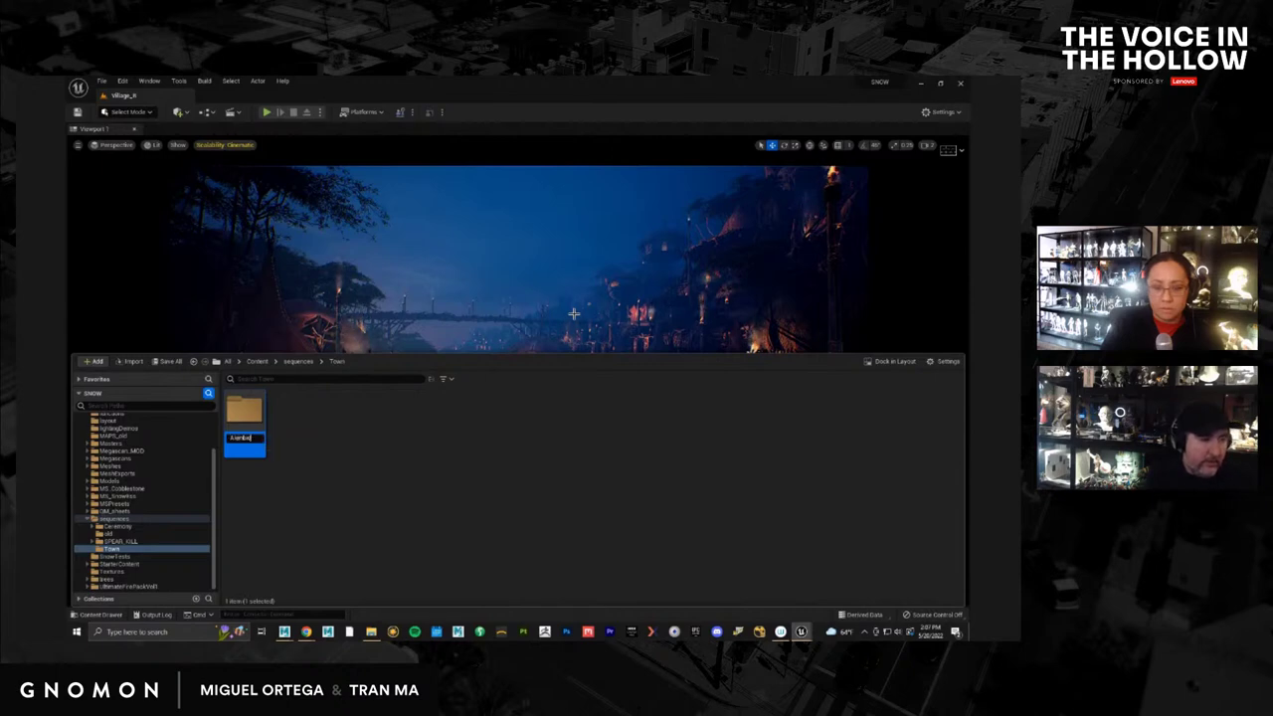
pyautogui.press('Return')
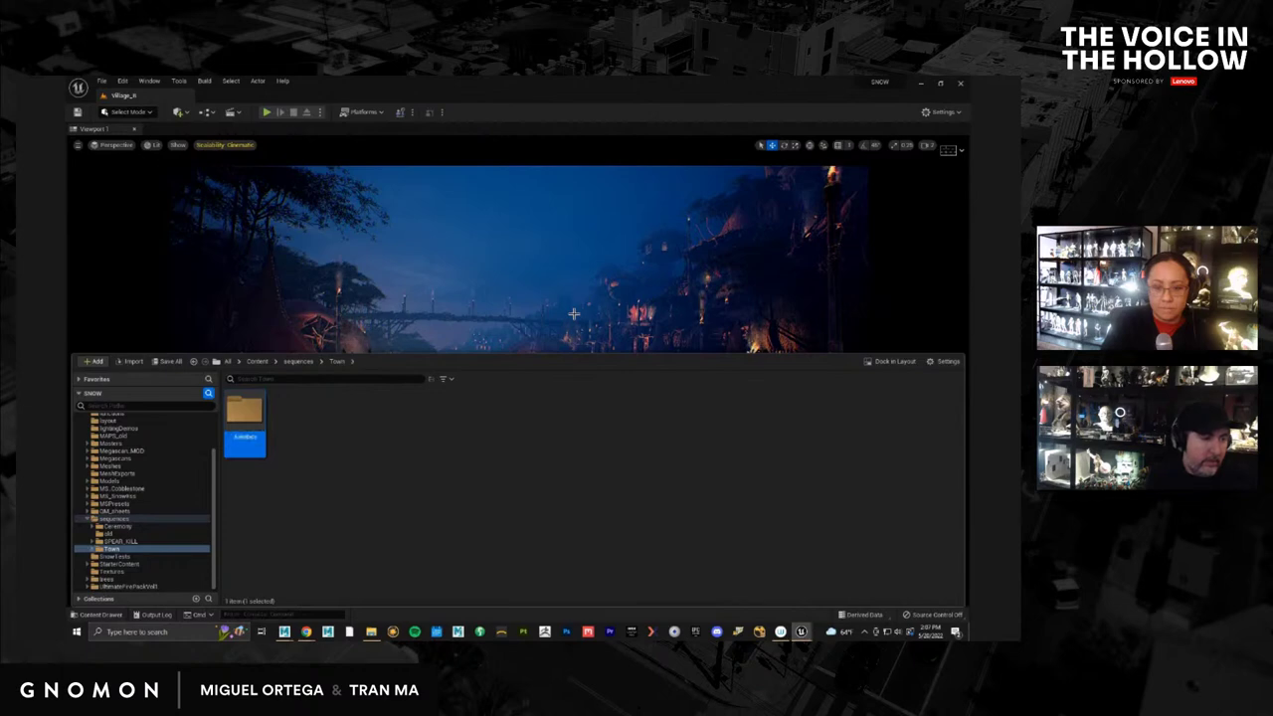
pyautogui.press('Return')
# Create a subfolder named MasterWide inside the Alembics folder and open it
pyautogui.rightClick(356, 439)
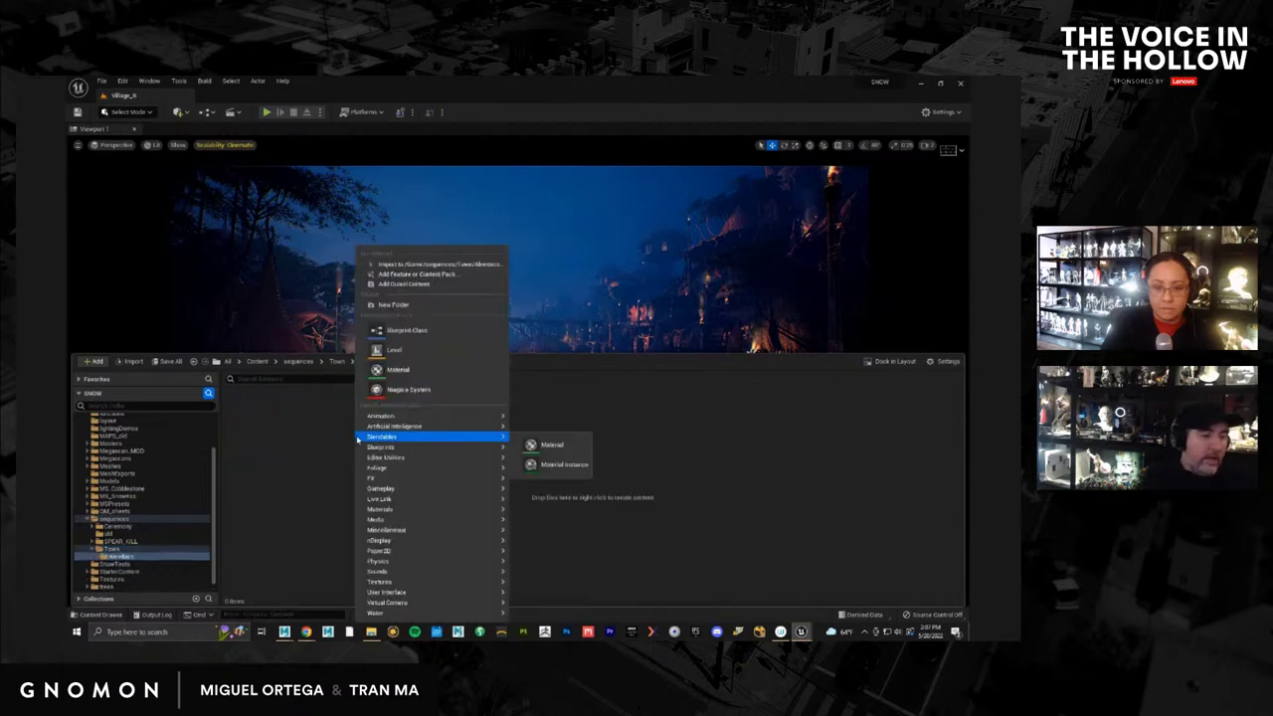
pyautogui.click(425, 307)
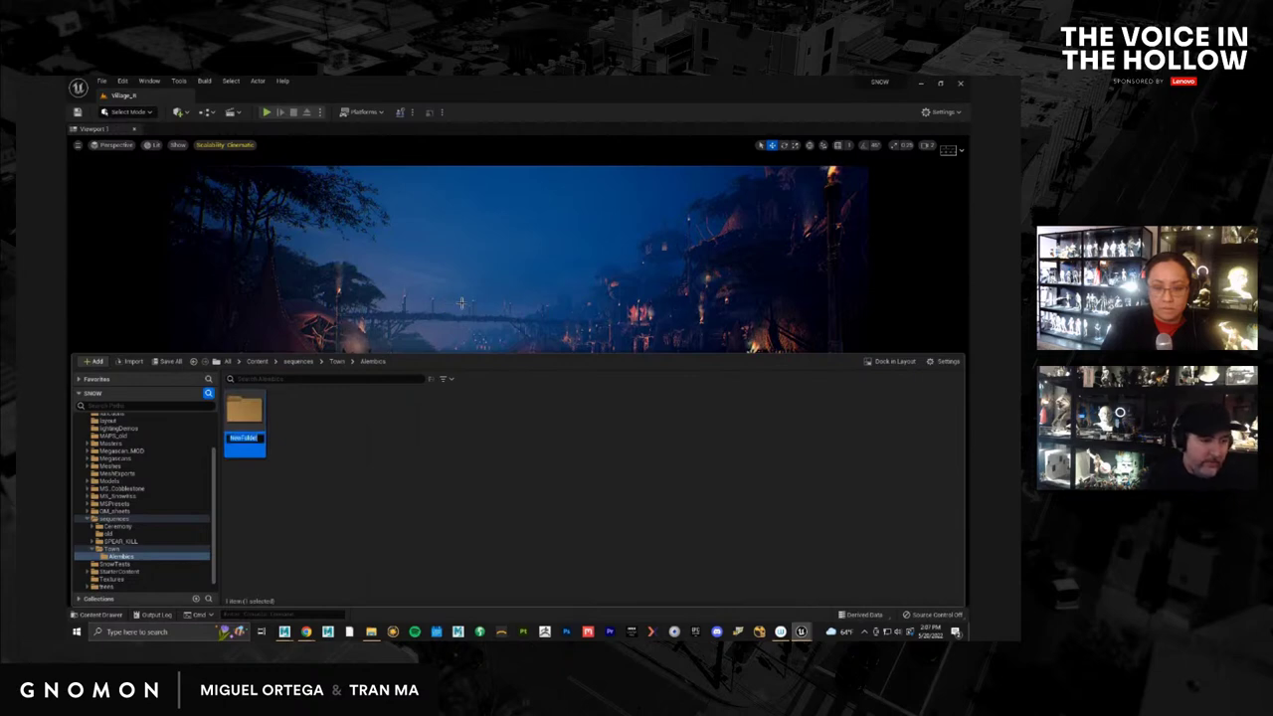
pyautogui.write('MasterM')
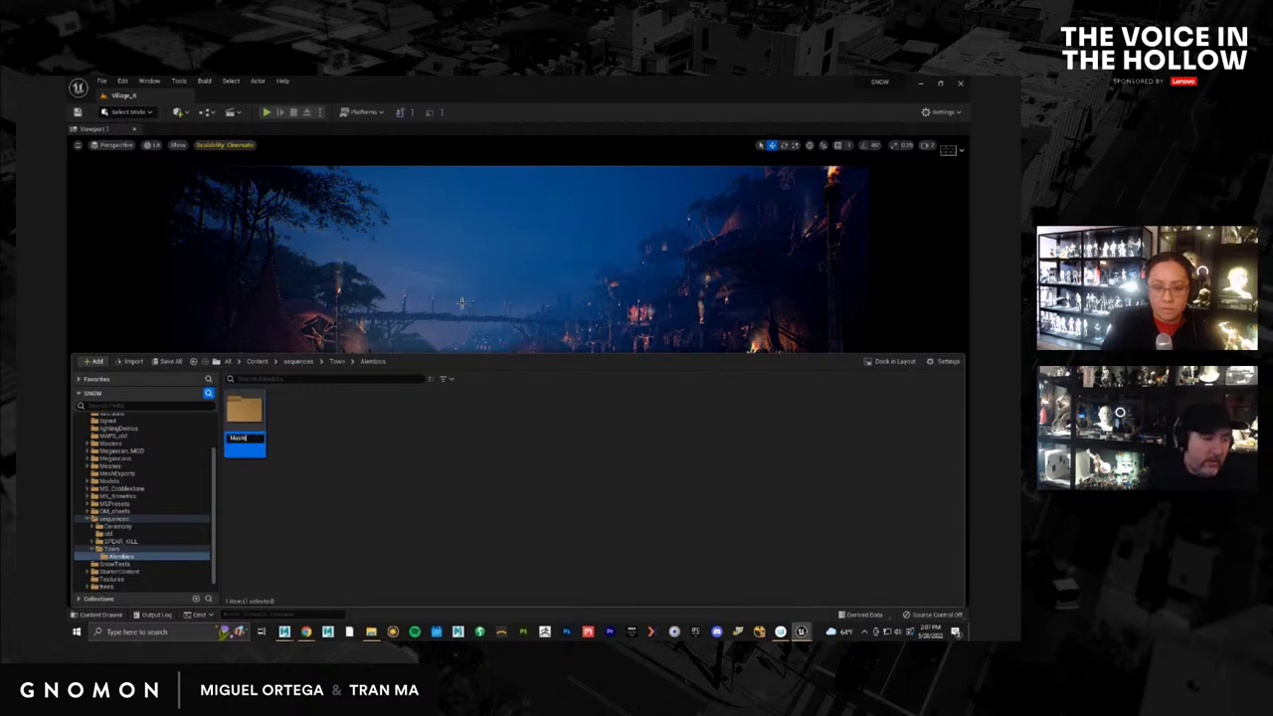
pyautogui.write('ide')
pyautogui.press('Return')
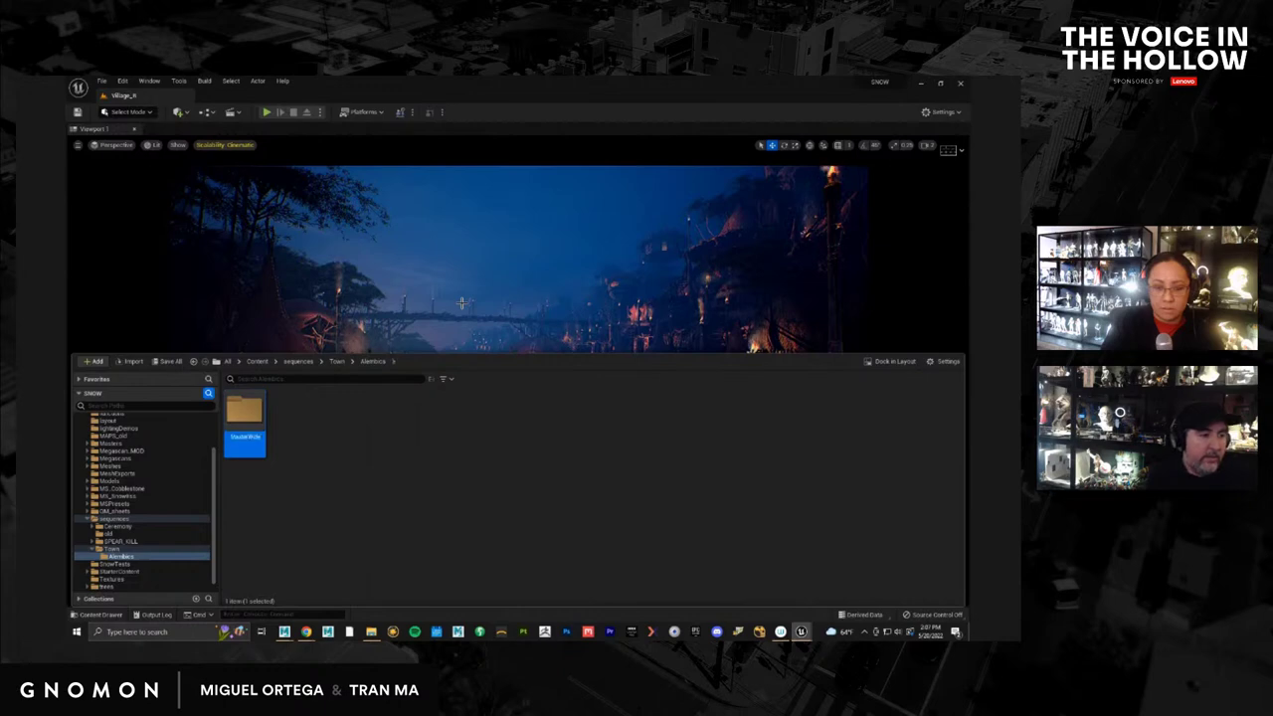
pyautogui.press('Return')
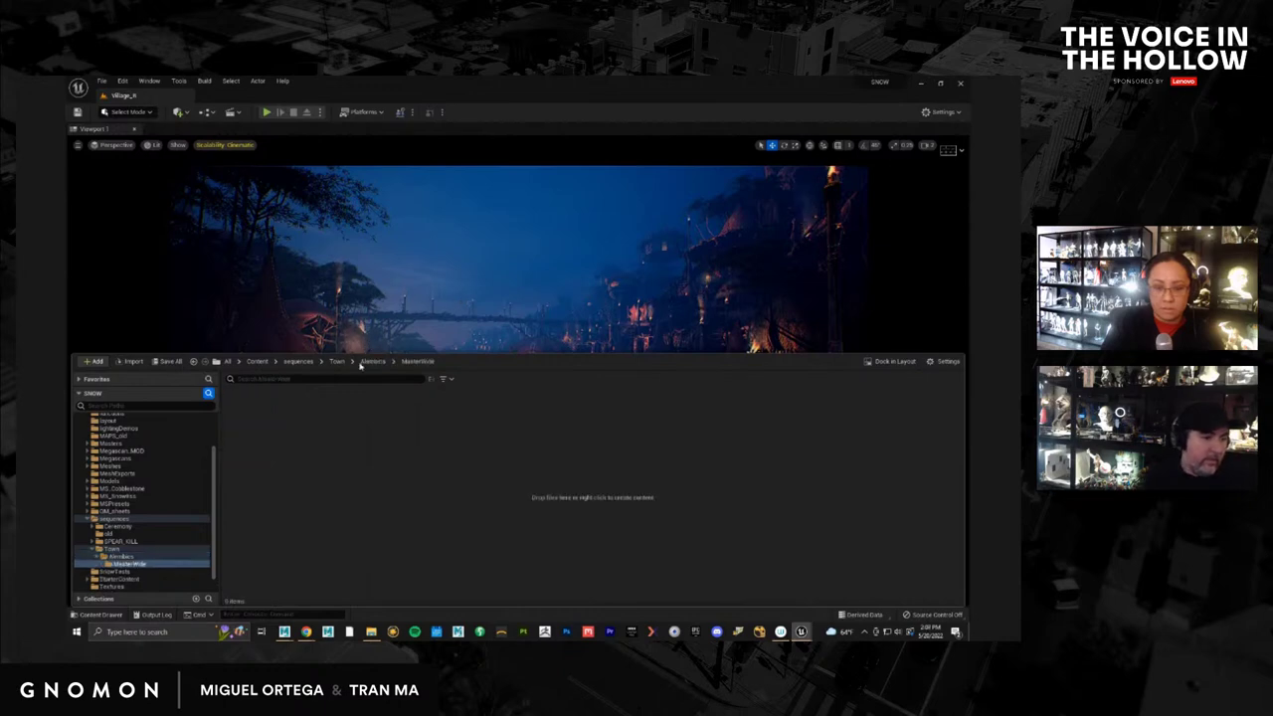
# Start importing Coa_masterA.abc from the Alembic folder of 3_TOWN's townMaster shot into the MasterWide folder
pyautogui.rightClick(321, 457)
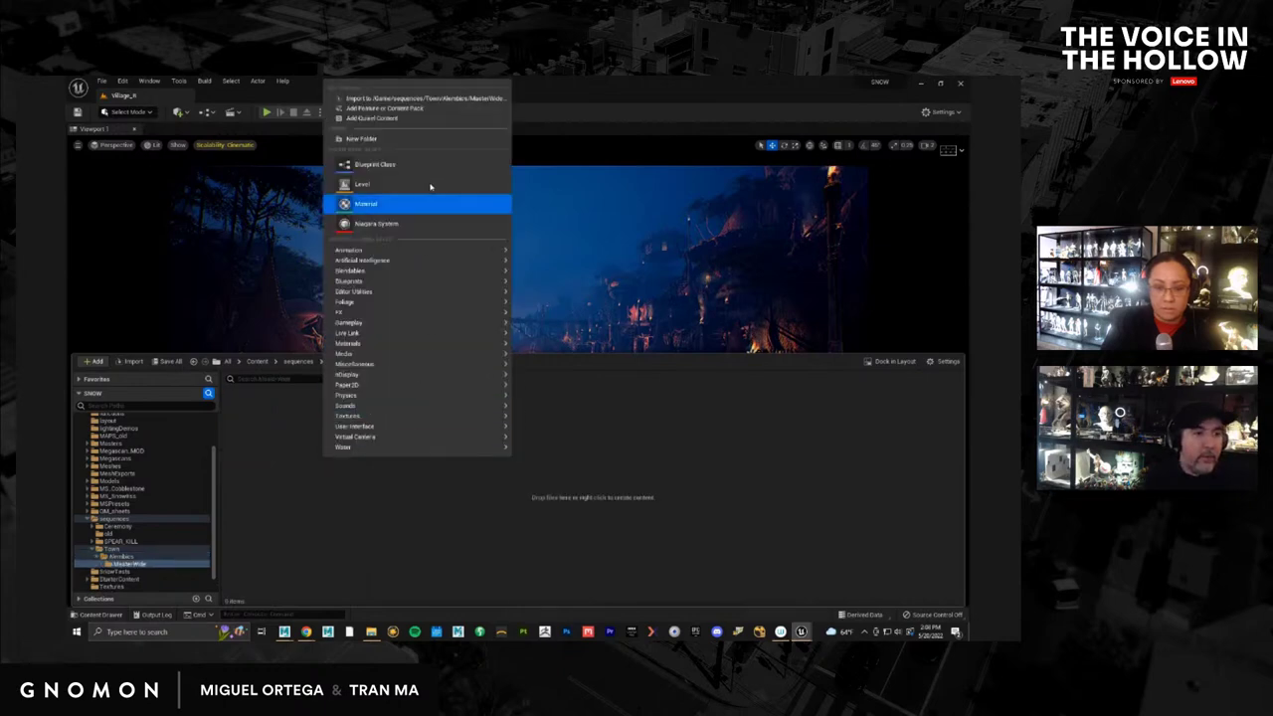
pyautogui.click(423, 99)
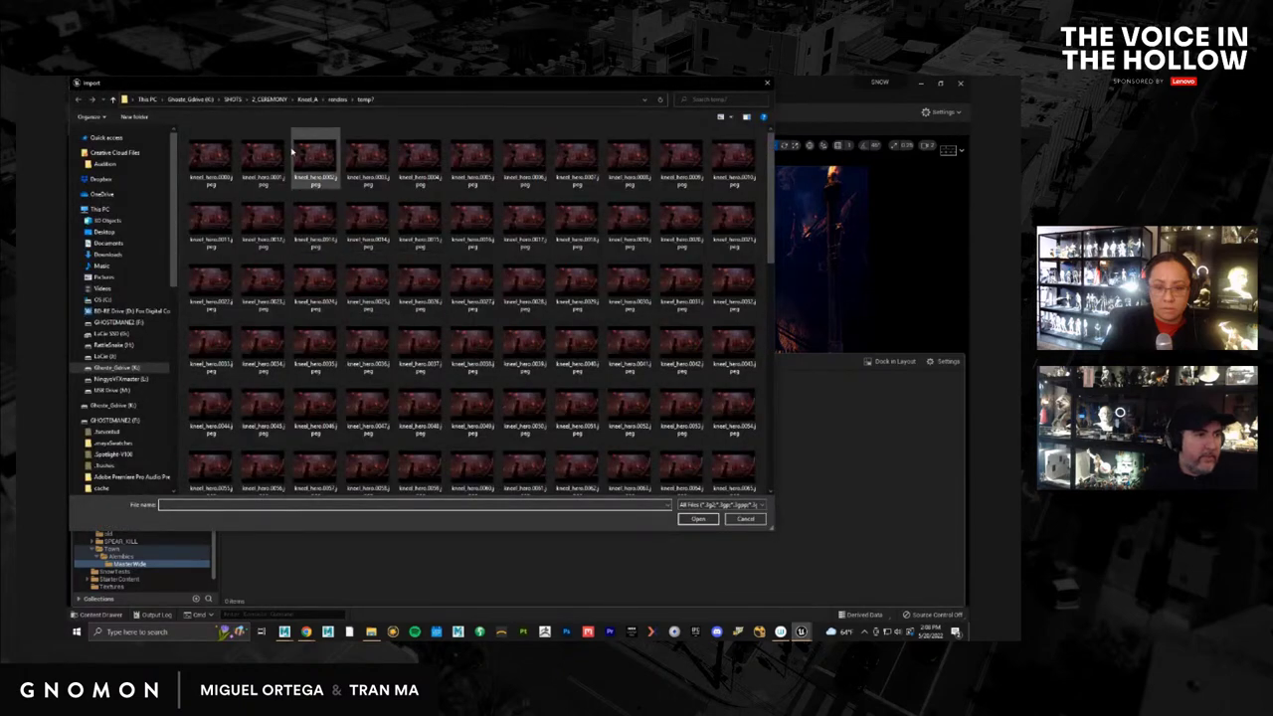
pyautogui.click(271, 100)
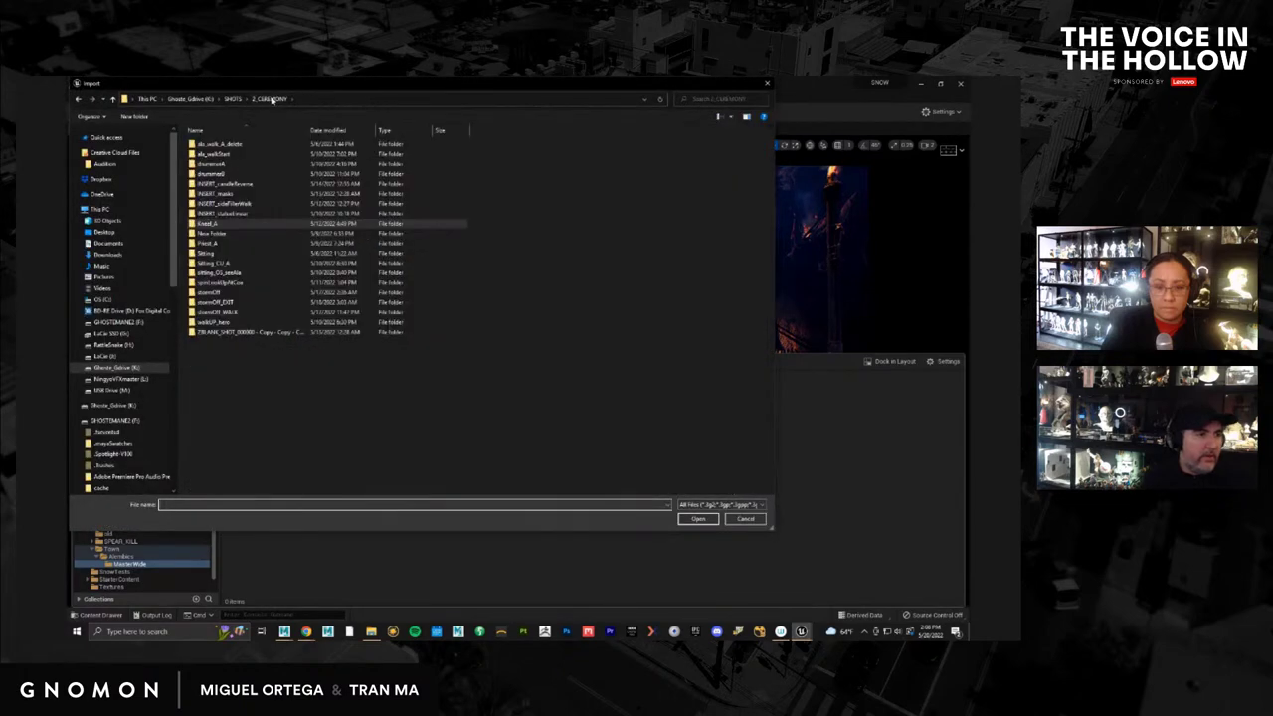
pyautogui.click(232, 101)
pyautogui.doubleClick(216, 168)
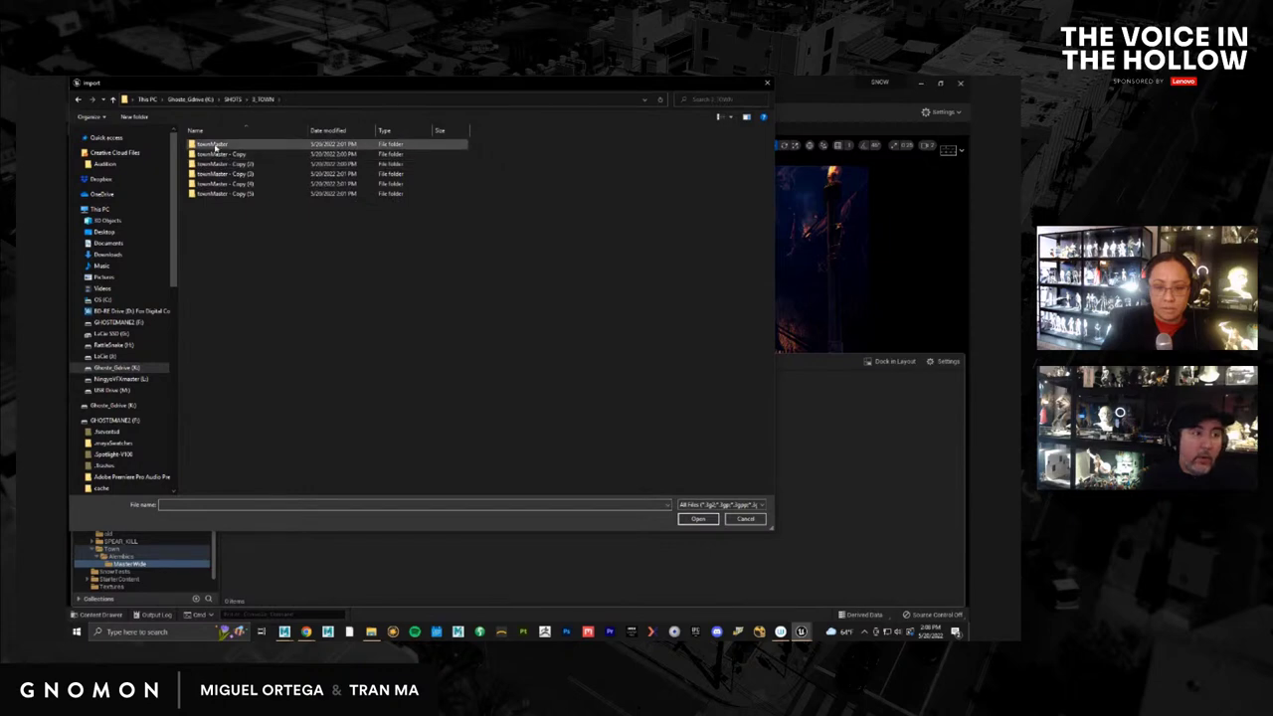
pyautogui.doubleClick(215, 145)
pyautogui.doubleClick(211, 144)
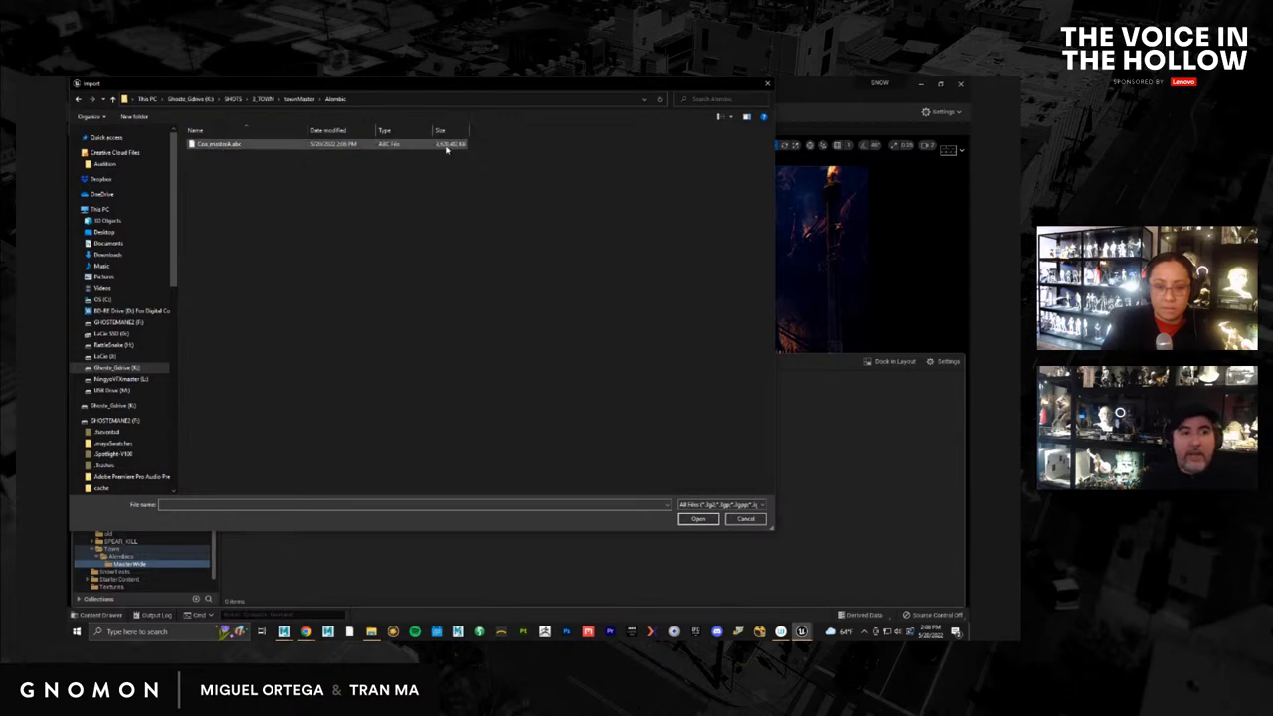
pyautogui.doubleClick(235, 147)
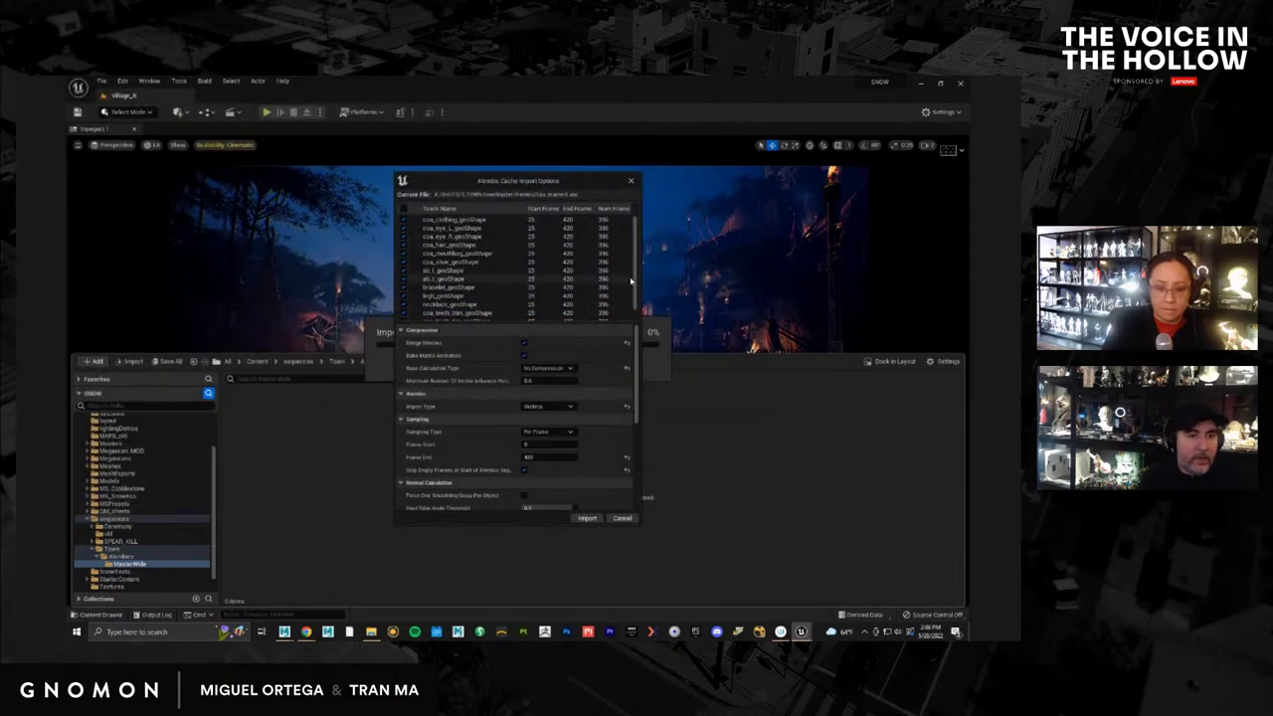
# Review the Alembic import's track list and its compression, sampling, materials and conversion settings
pyautogui.scroll(-1, 639, 271)
pyautogui.scroll(-1, 640, 272)
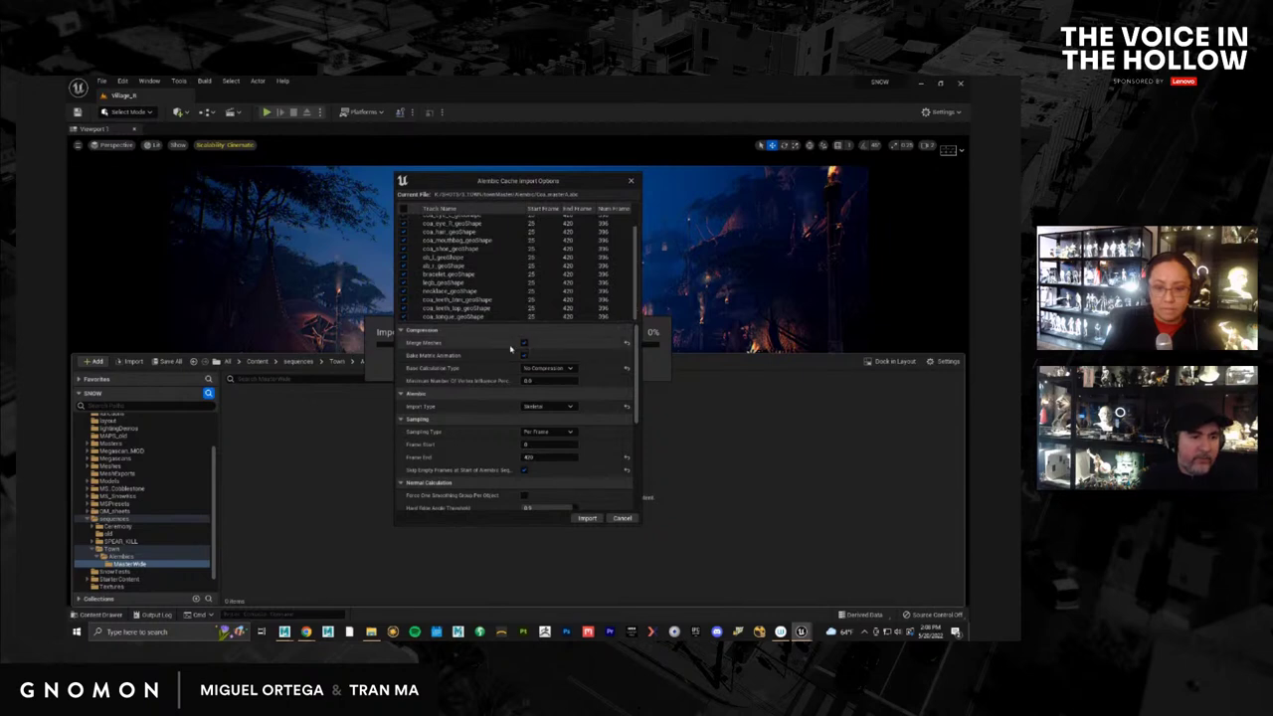
pyautogui.scroll(-2, 587, 393)
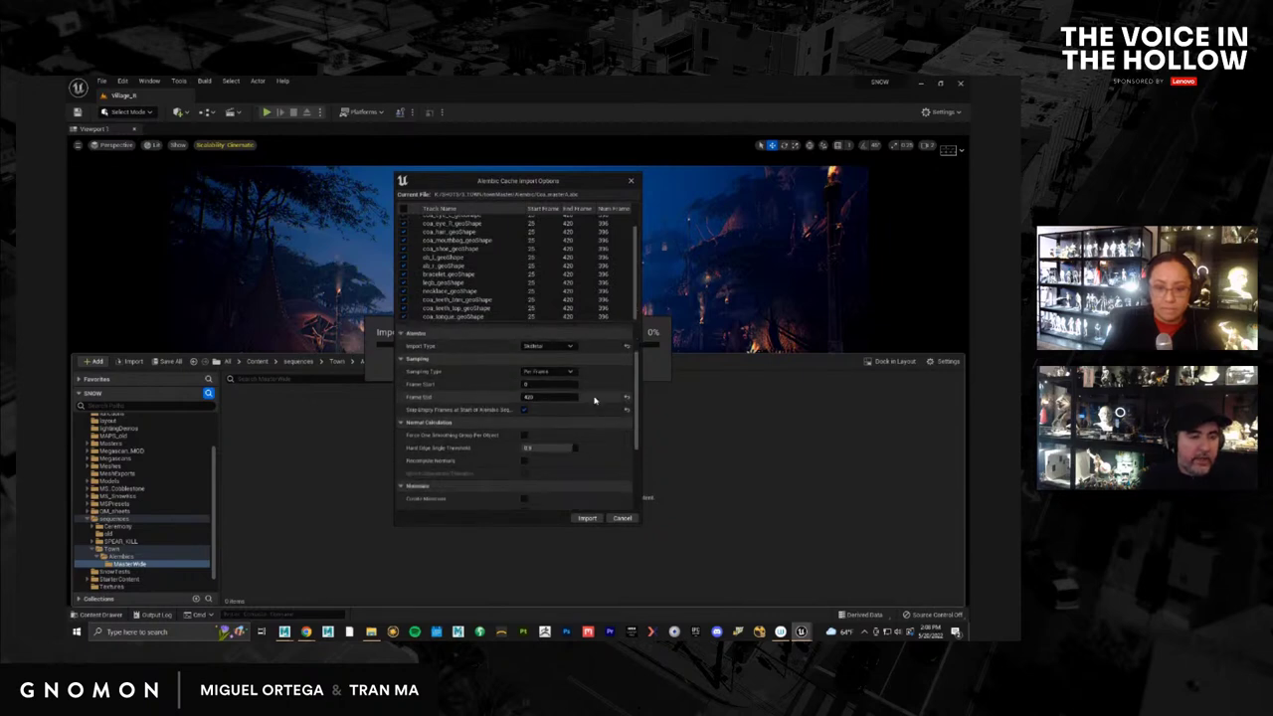
pyautogui.scroll(-4, 527, 428)
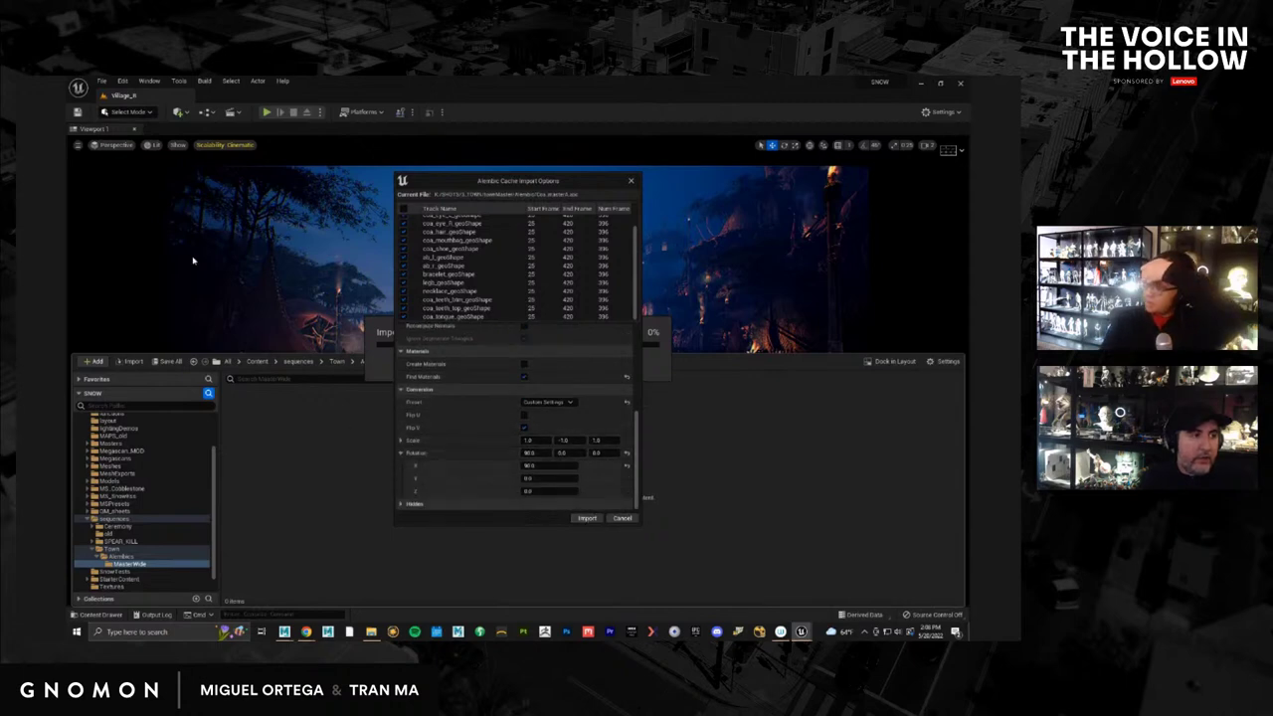
# Close the Alembic import options without importing and save all changes in the project
pyautogui.click(105, 83)
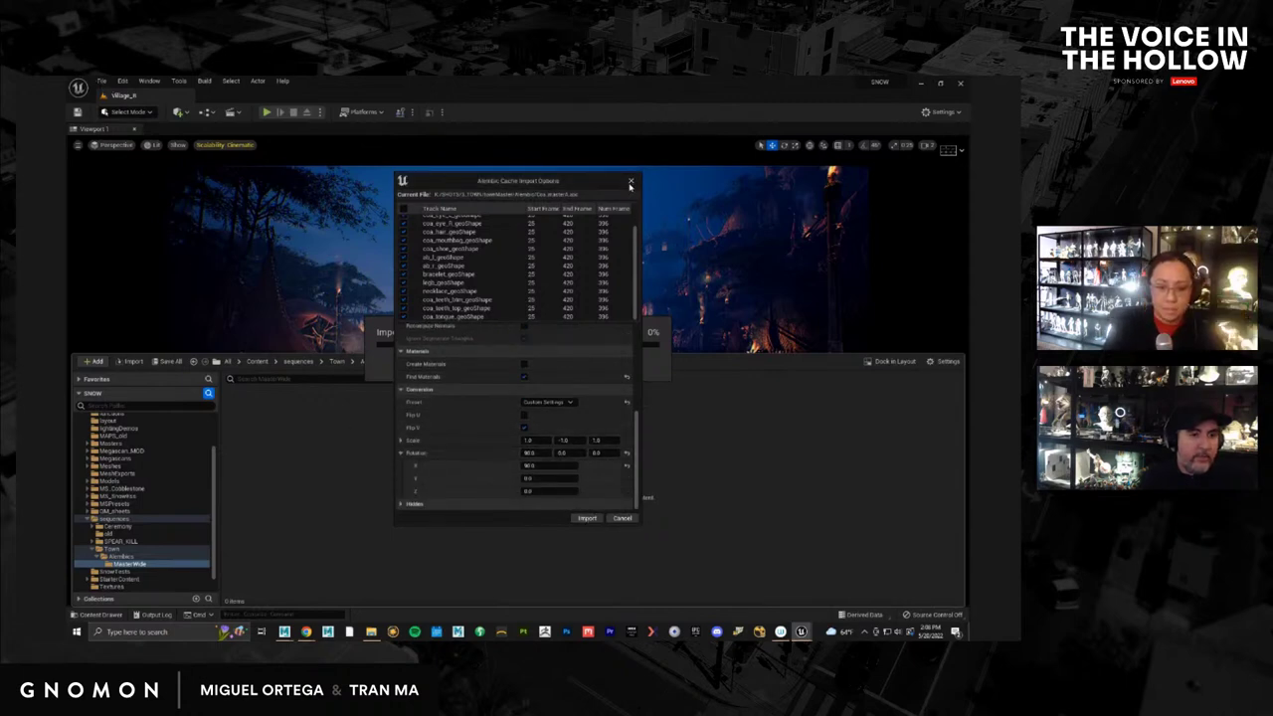
pyautogui.click(630, 181)
pyautogui.click(100, 81)
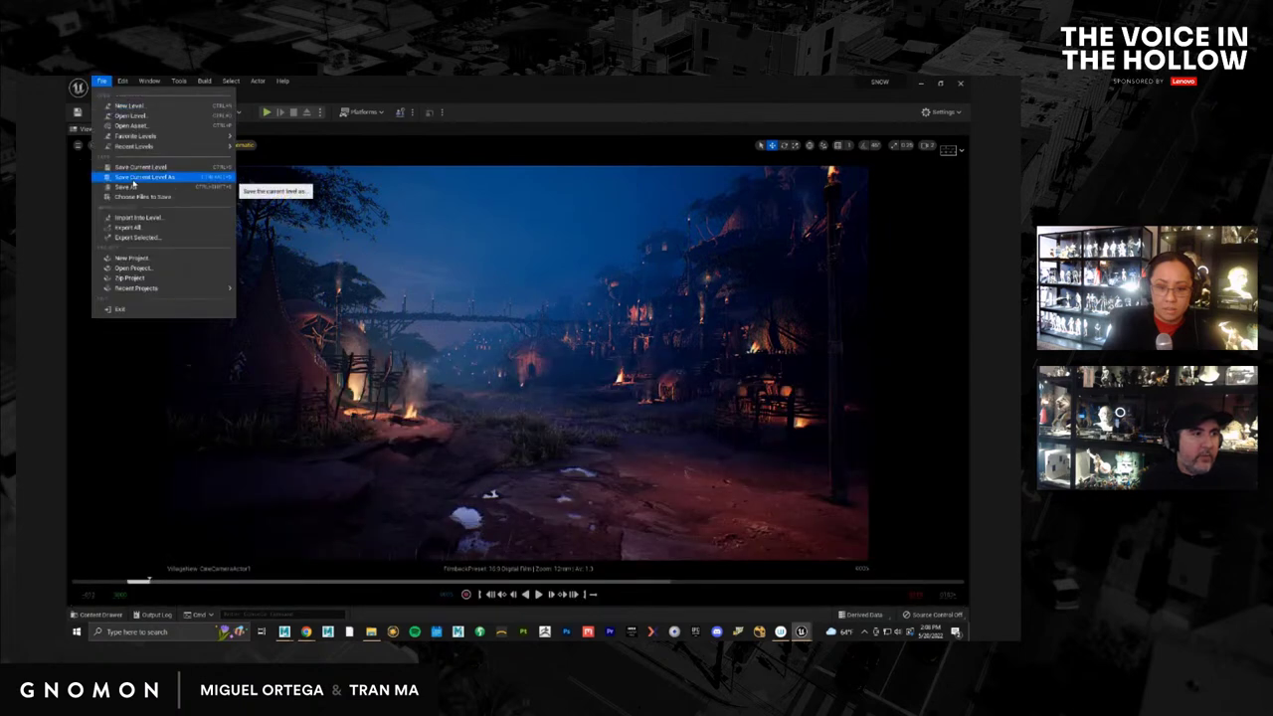
pyautogui.click(141, 189)
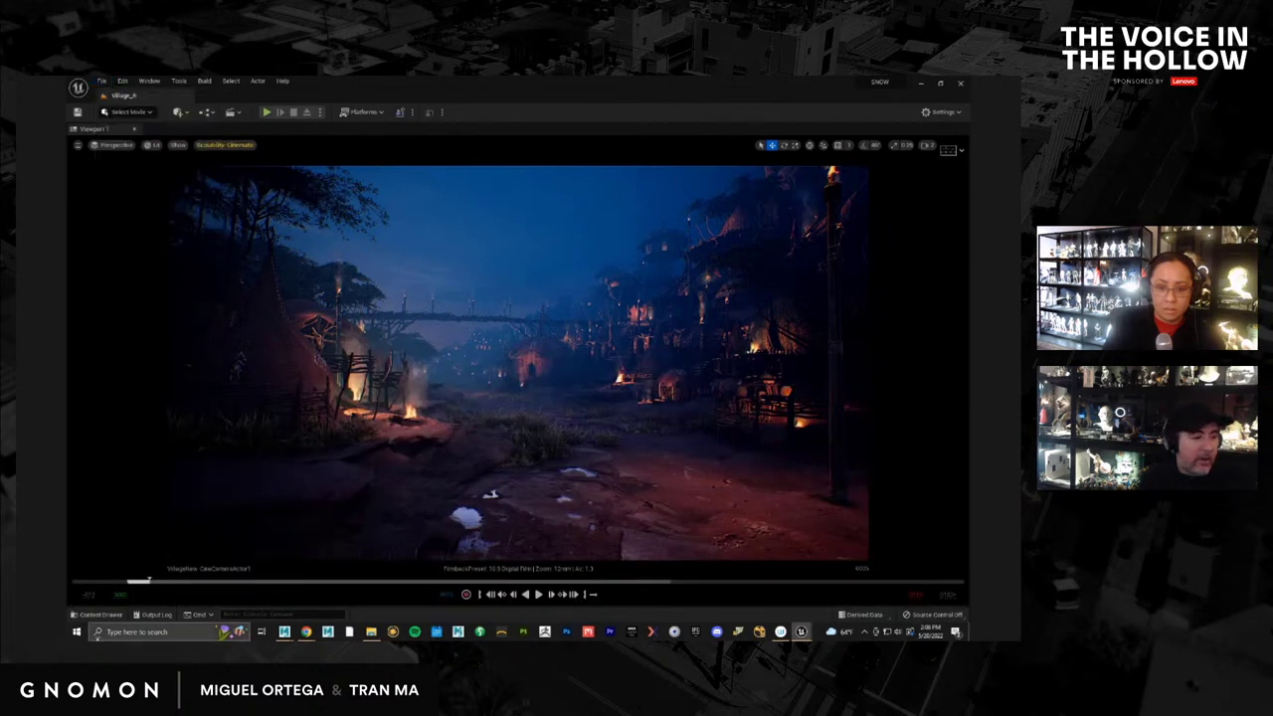
# Import Coa_masterA.abc from the townMaster Alembic folder into the MasterWide folder using the Skeletal import type
pyautogui.click(108, 617)
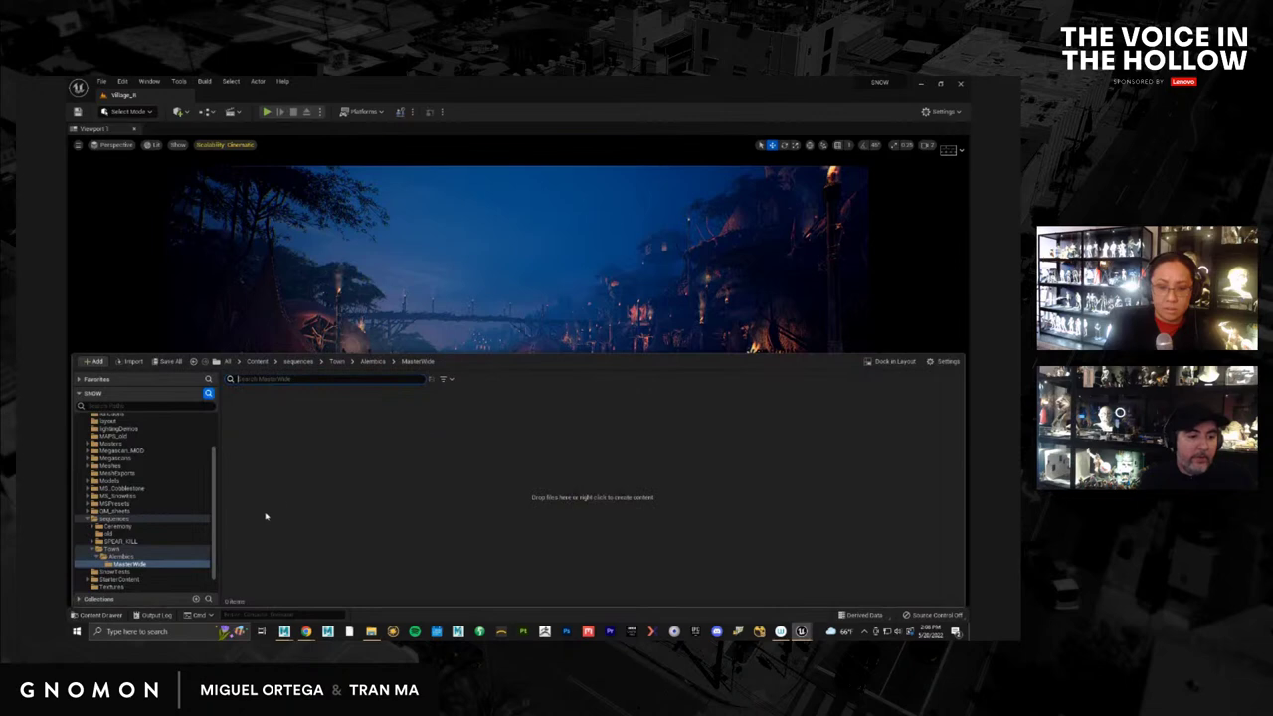
pyautogui.rightClick(359, 453)
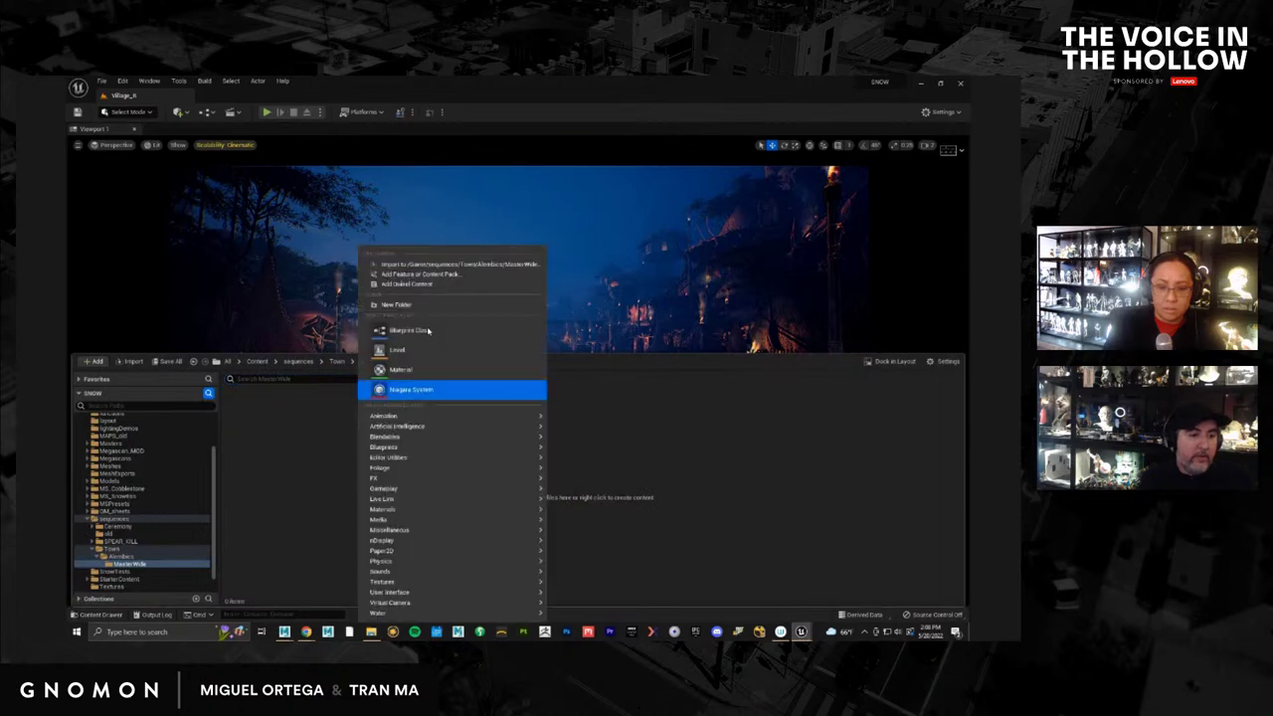
pyautogui.click(425, 274)
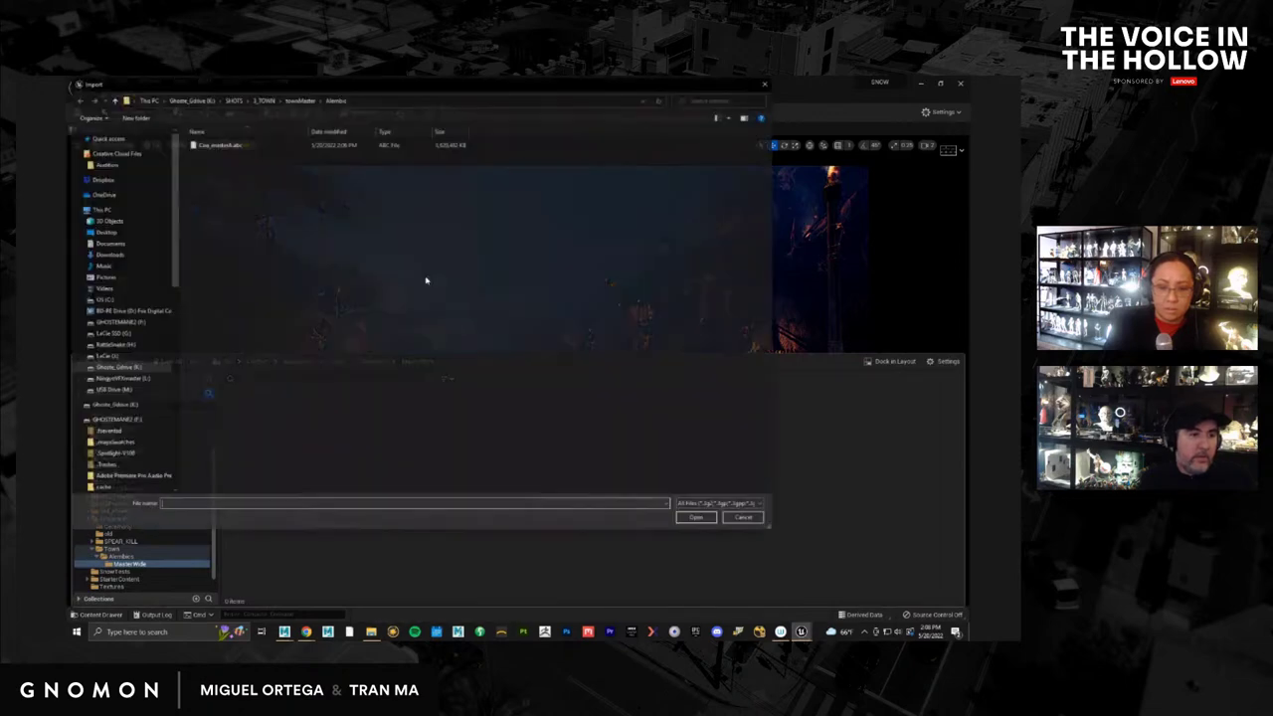
pyautogui.doubleClick(232, 146)
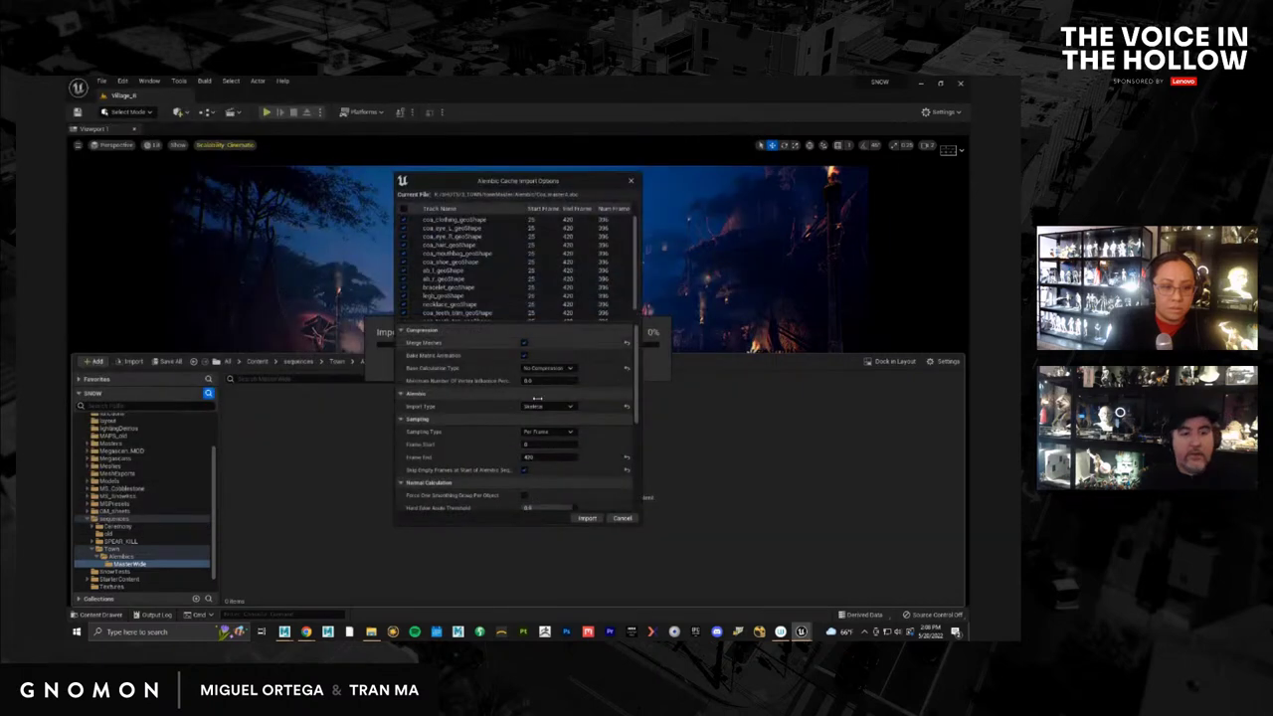
pyautogui.click(587, 518)
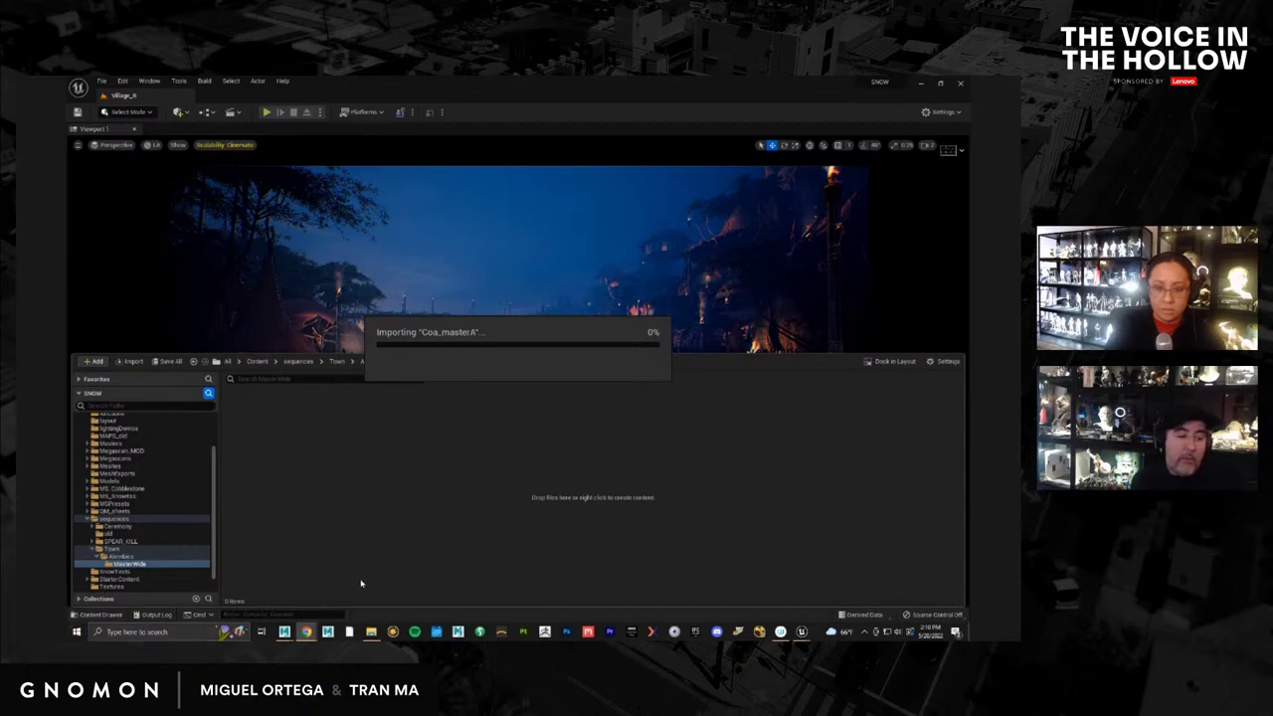
# Switch to Maya and play the Coa animation from the start of the range, stopping at about frame 240
pyautogui.moveTo(288, 632)
pyautogui.click(334, 587)
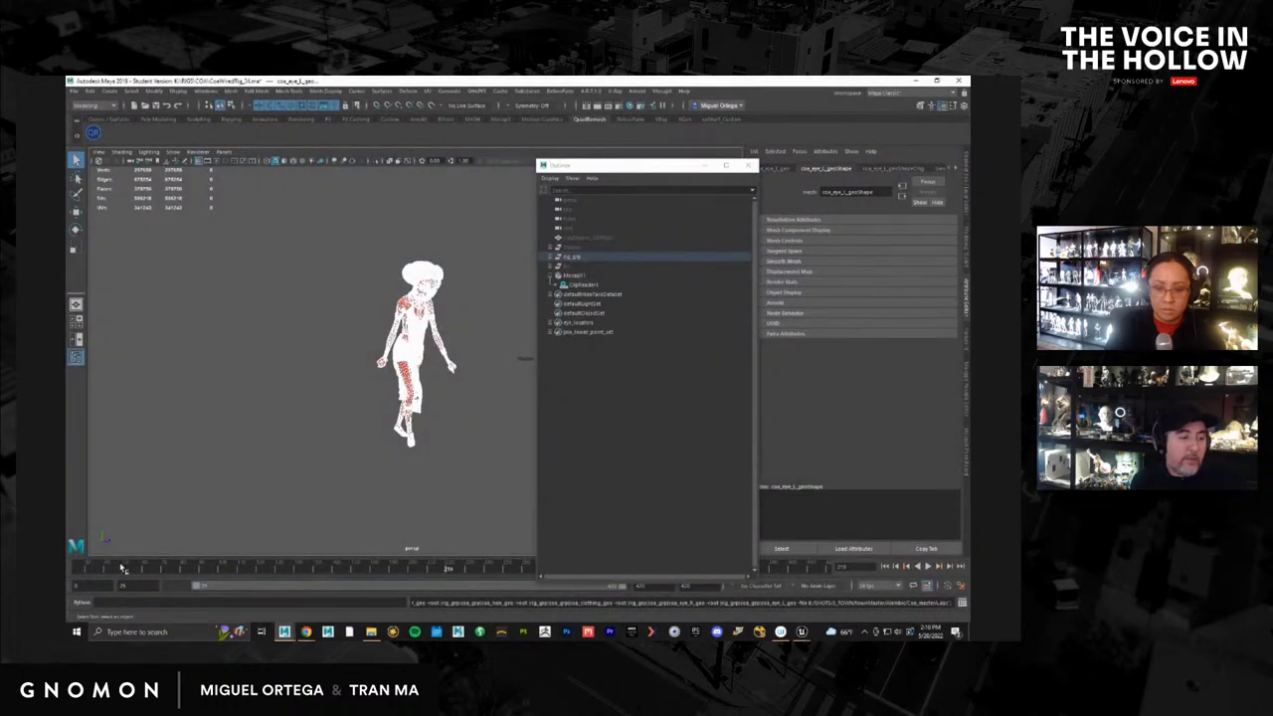
pyautogui.click(83, 571)
pyautogui.hotkey('alt', 'v')
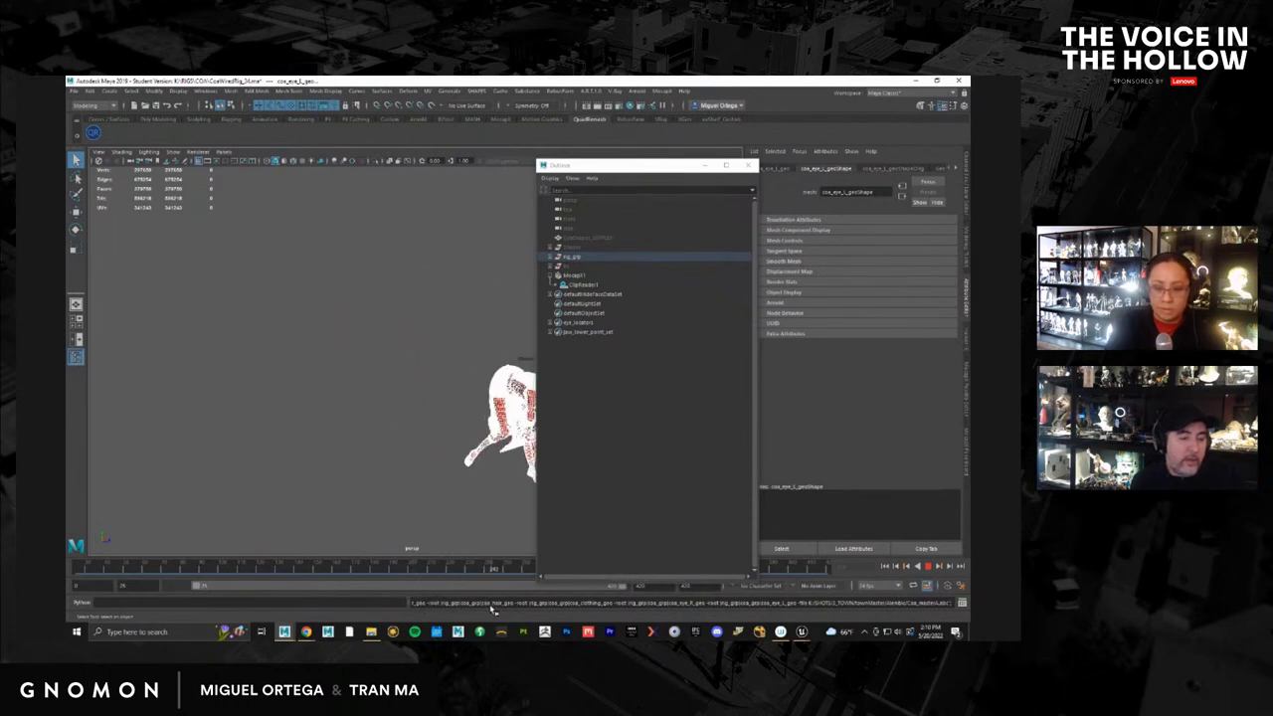
pyautogui.press('Escape')
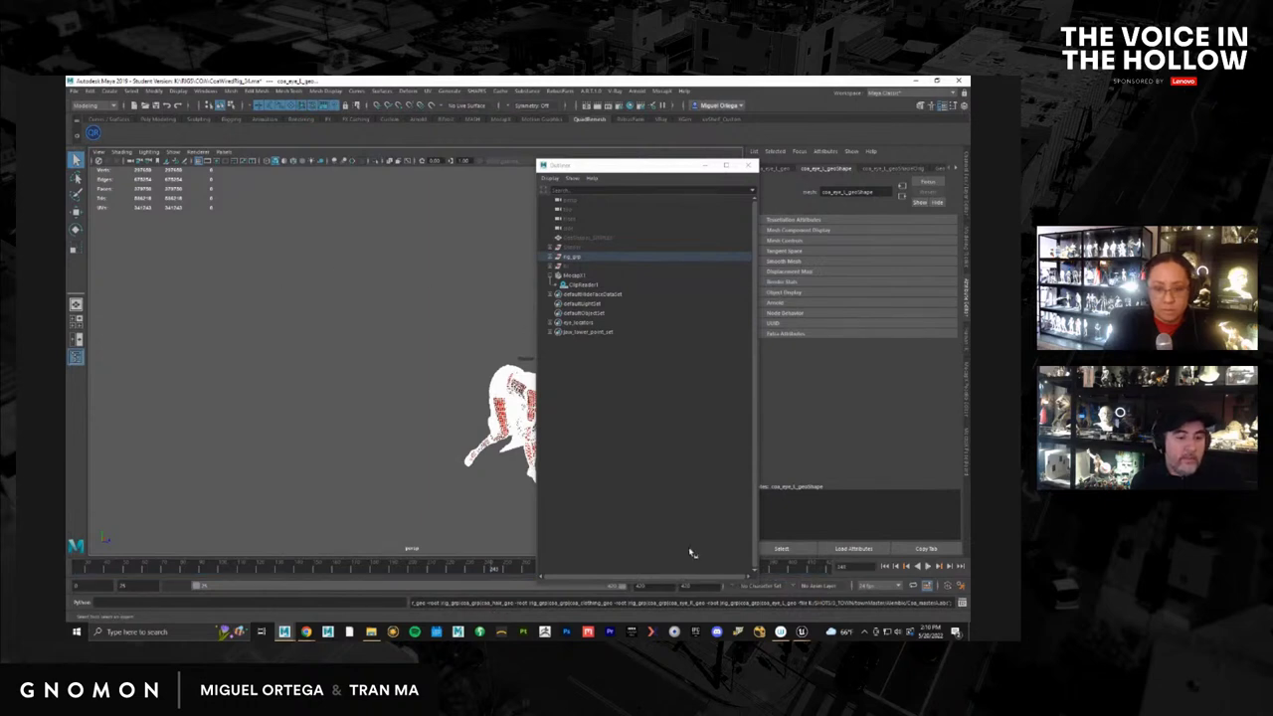
# Move the Outliner clear of the character and set the animation's end frame to 250
pyautogui.moveTo(575, 166); pyautogui.dragTo(289, 120)
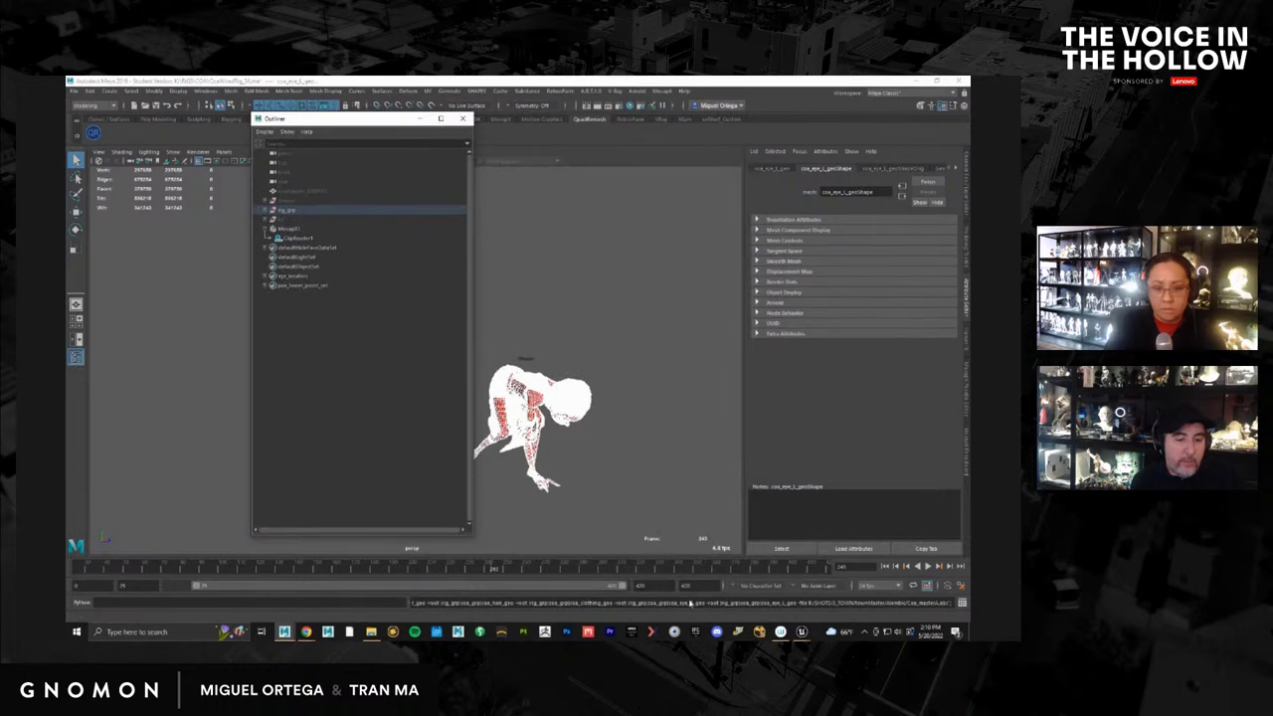
pyautogui.moveTo(703, 586); pyautogui.dragTo(660, 583)
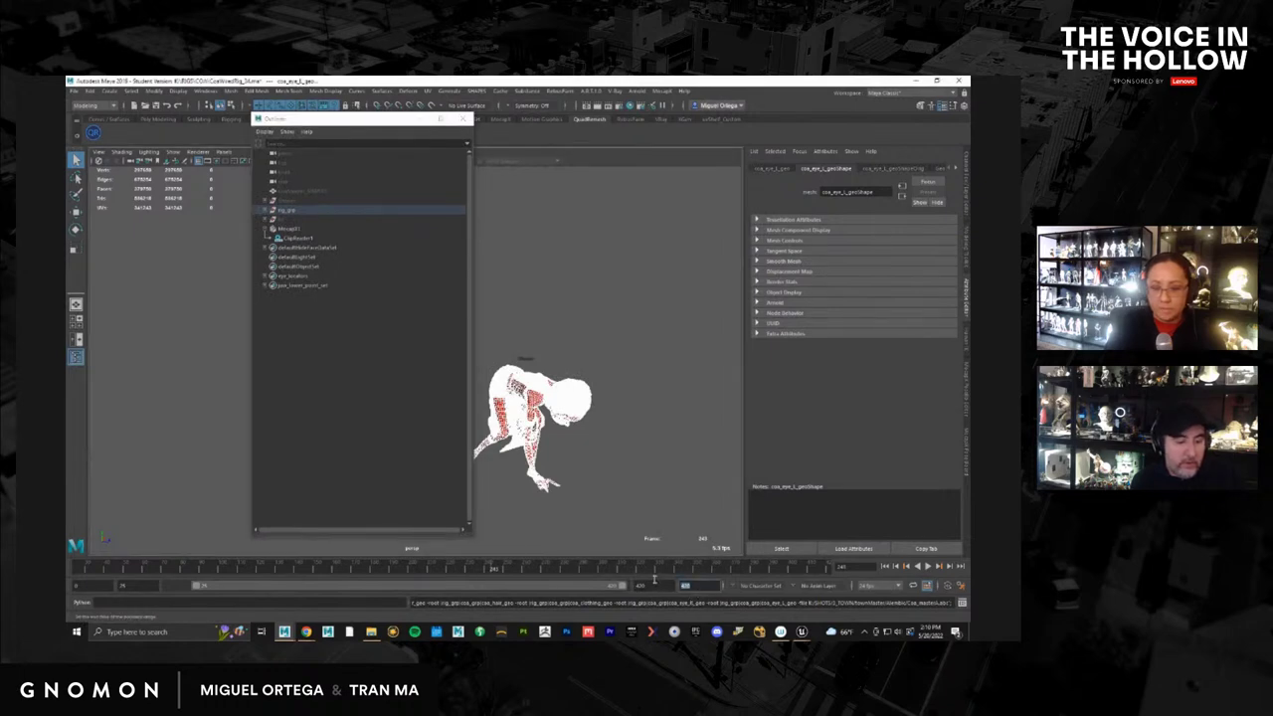
pyautogui.write('250')
pyautogui.press('Return')
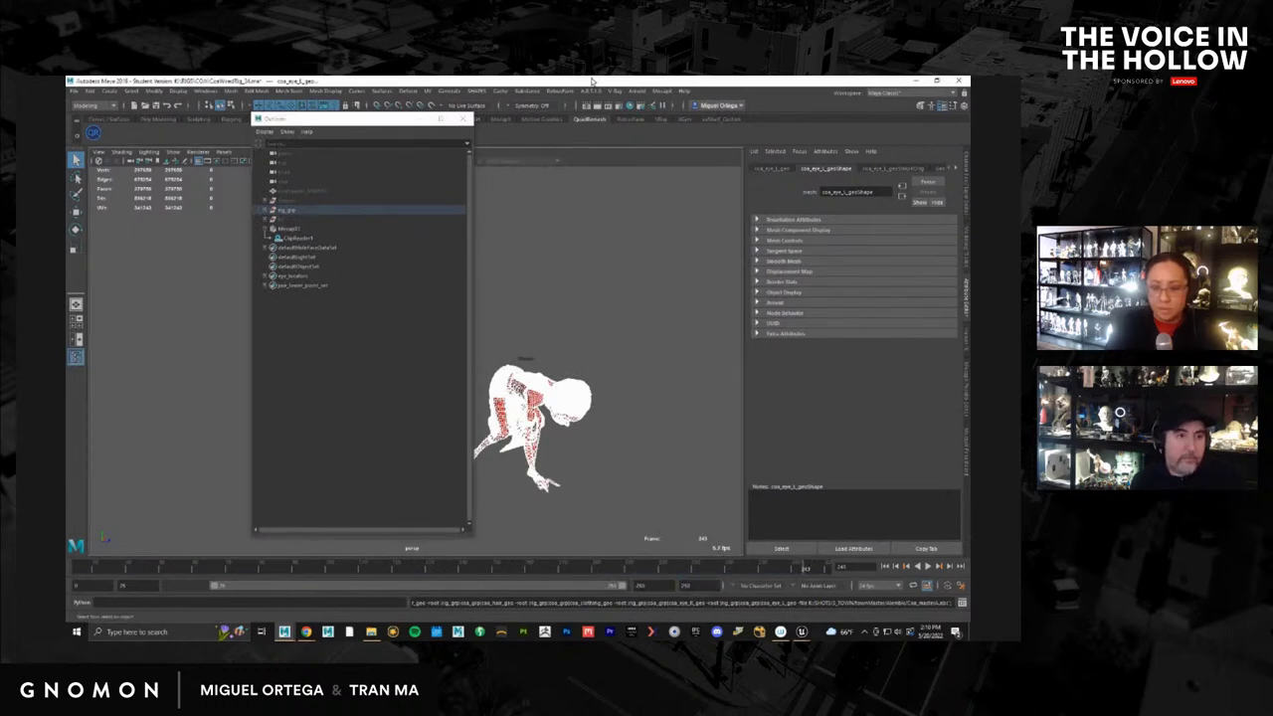
# Export the selected Coa geometry to Alembic over the time slider range, using a new suffixed variant of the Coa_masterA.abc file name
pyautogui.click(502, 93)
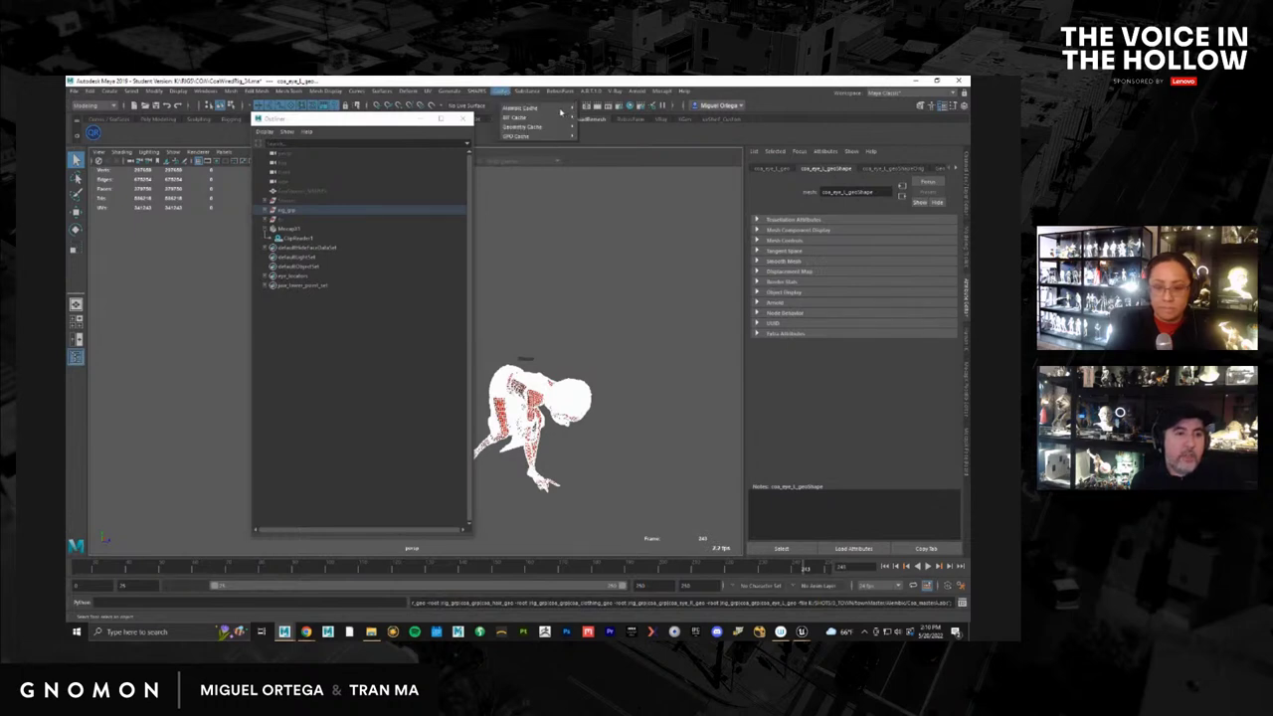
pyautogui.moveTo(559, 109)
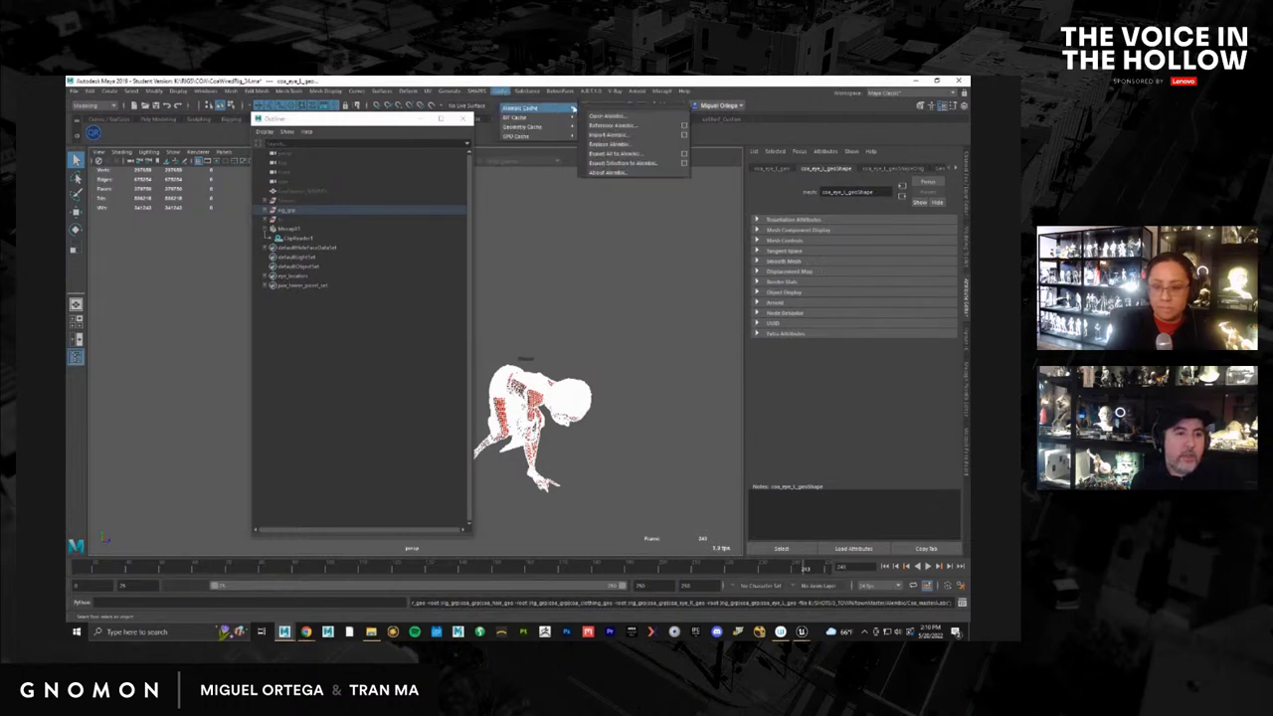
pyautogui.click(683, 163)
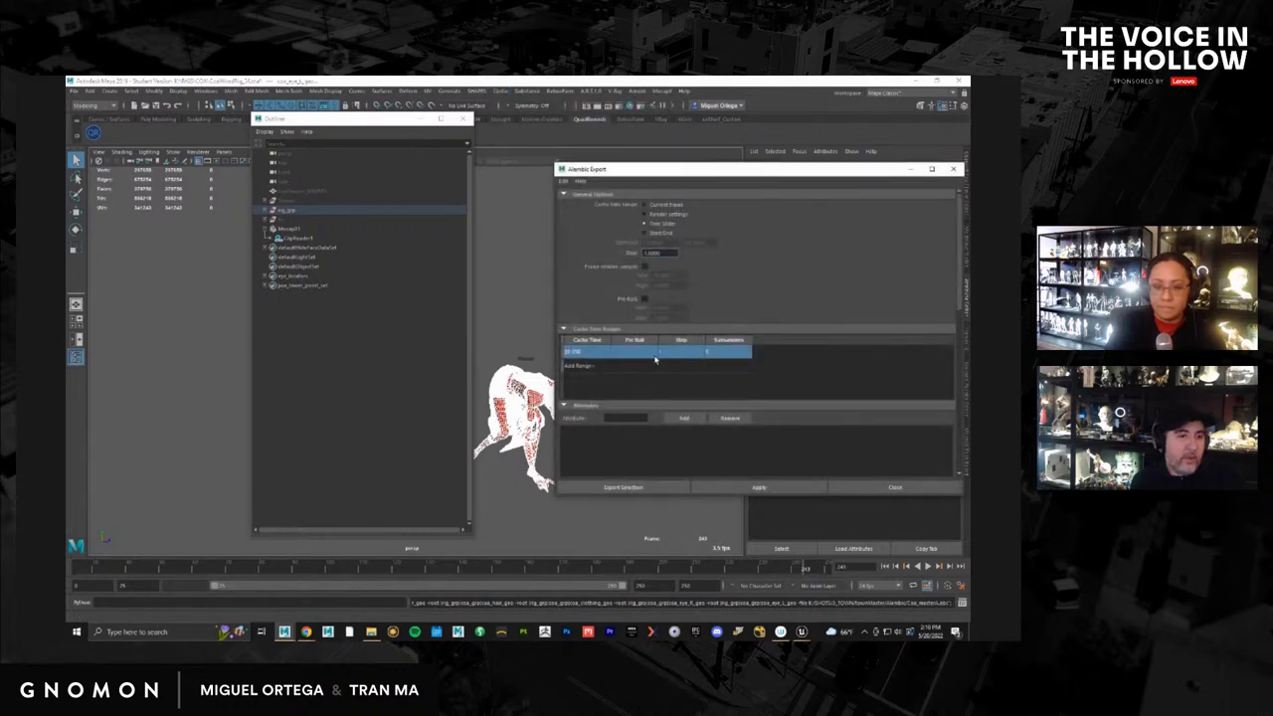
pyautogui.scroll(-10, 655, 359)
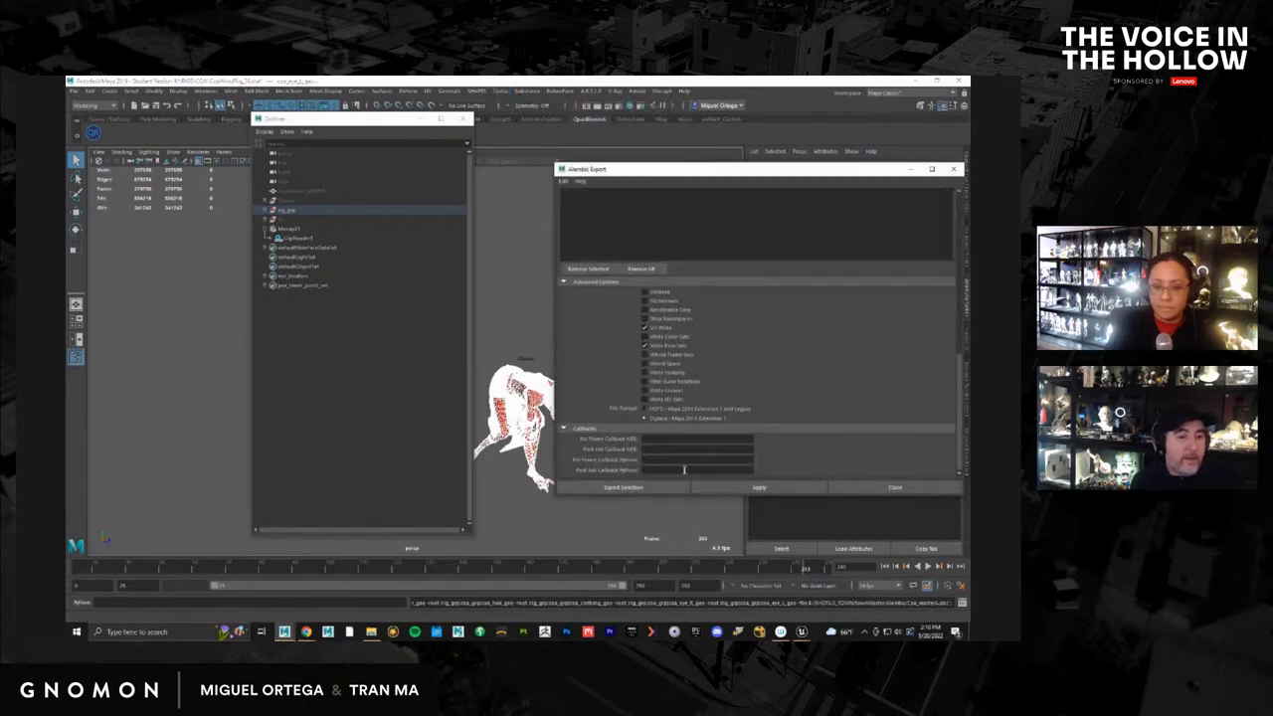
pyautogui.click(627, 487)
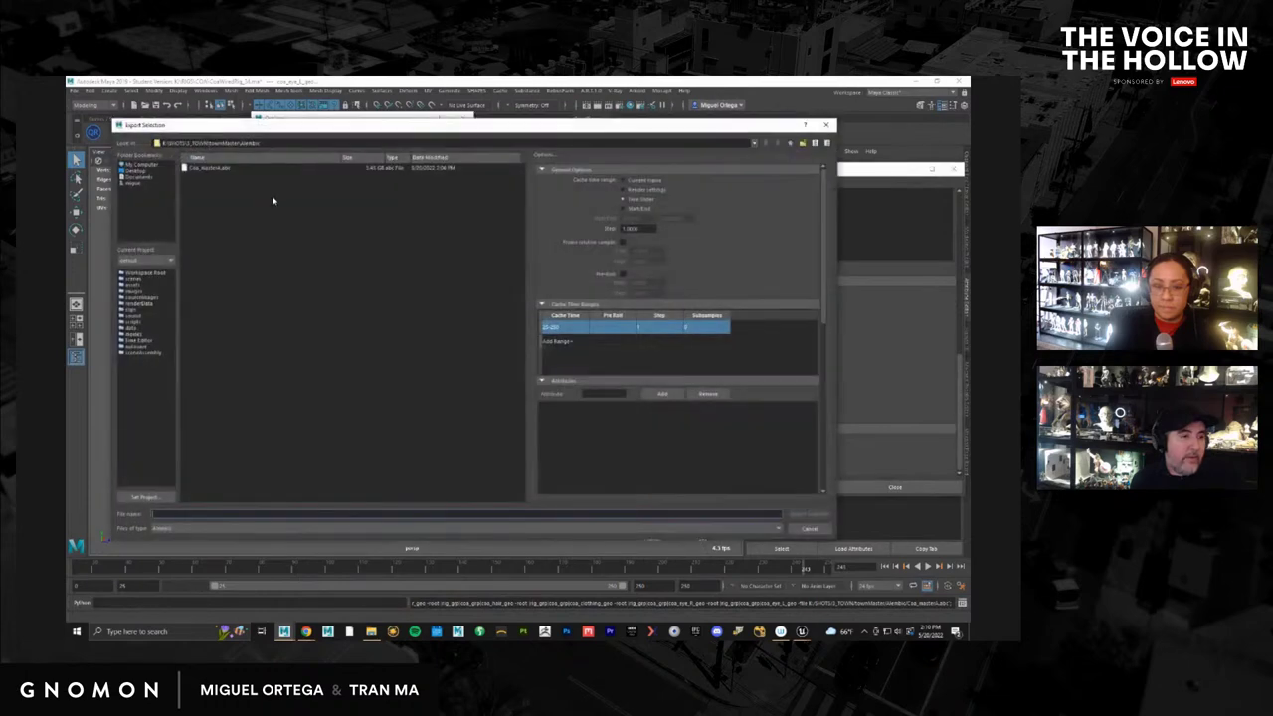
pyautogui.click(209, 168)
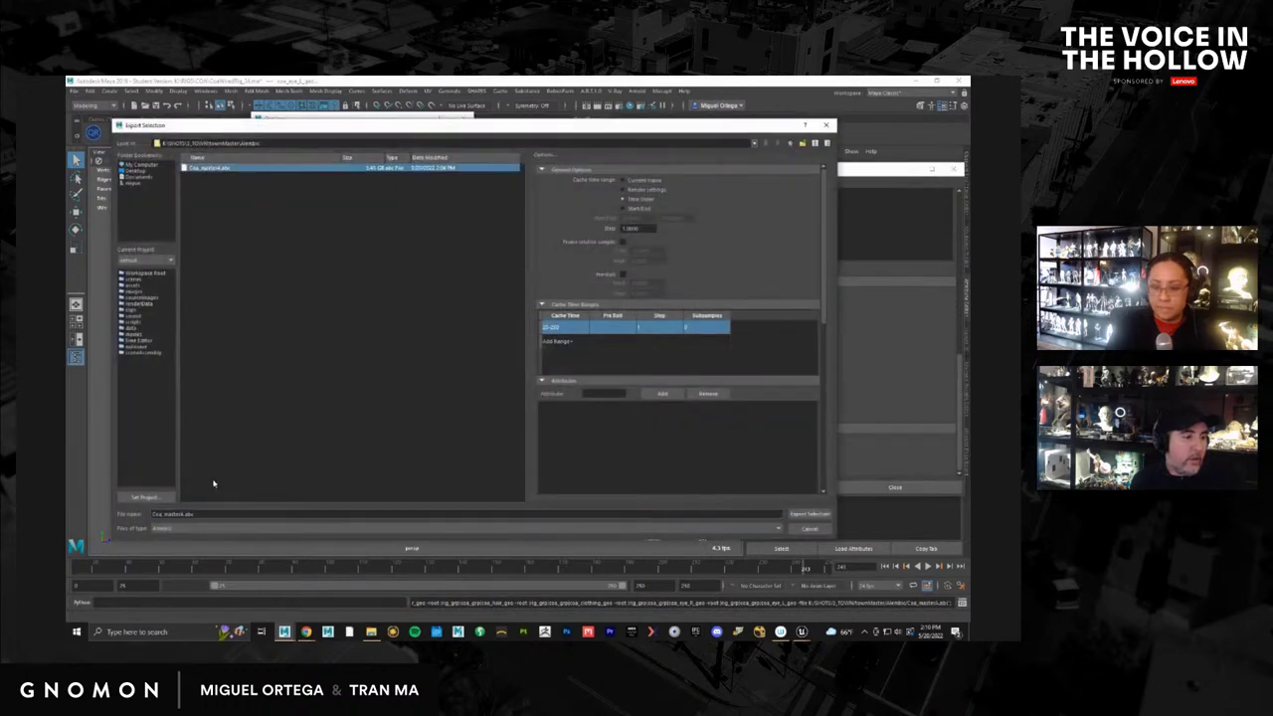
pyautogui.click(186, 514)
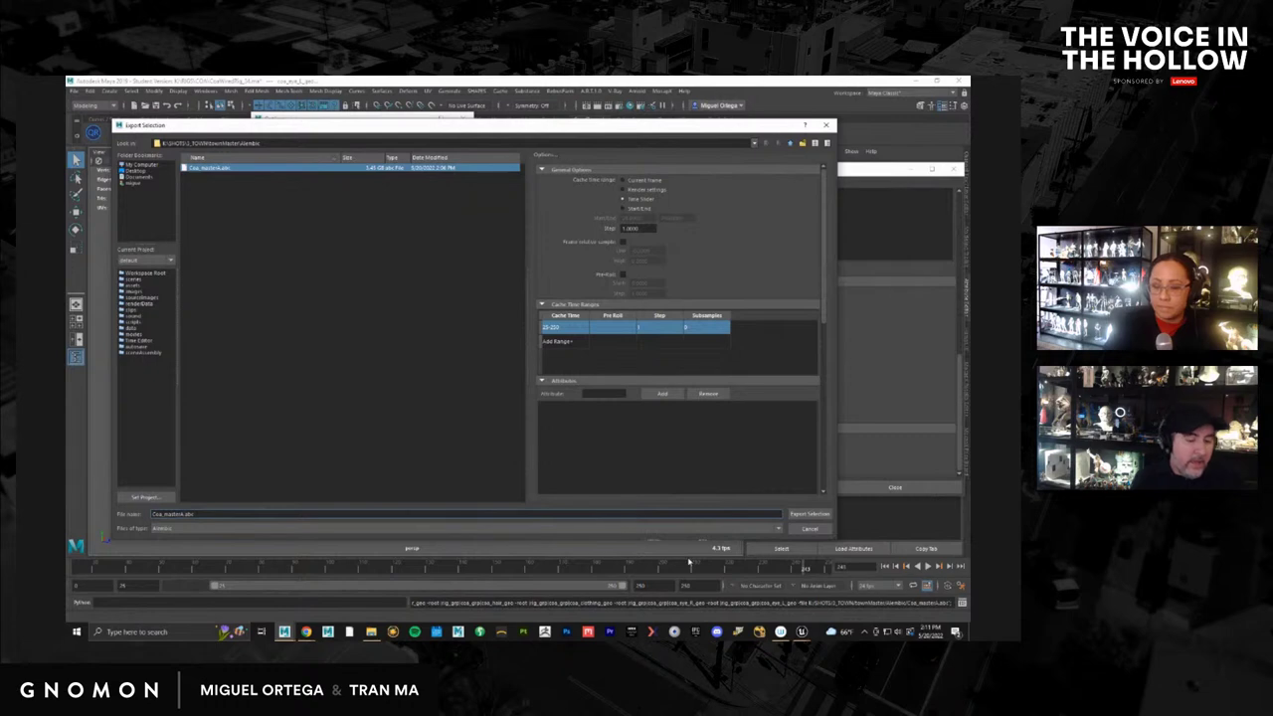
pyautogui.write('_jointA')
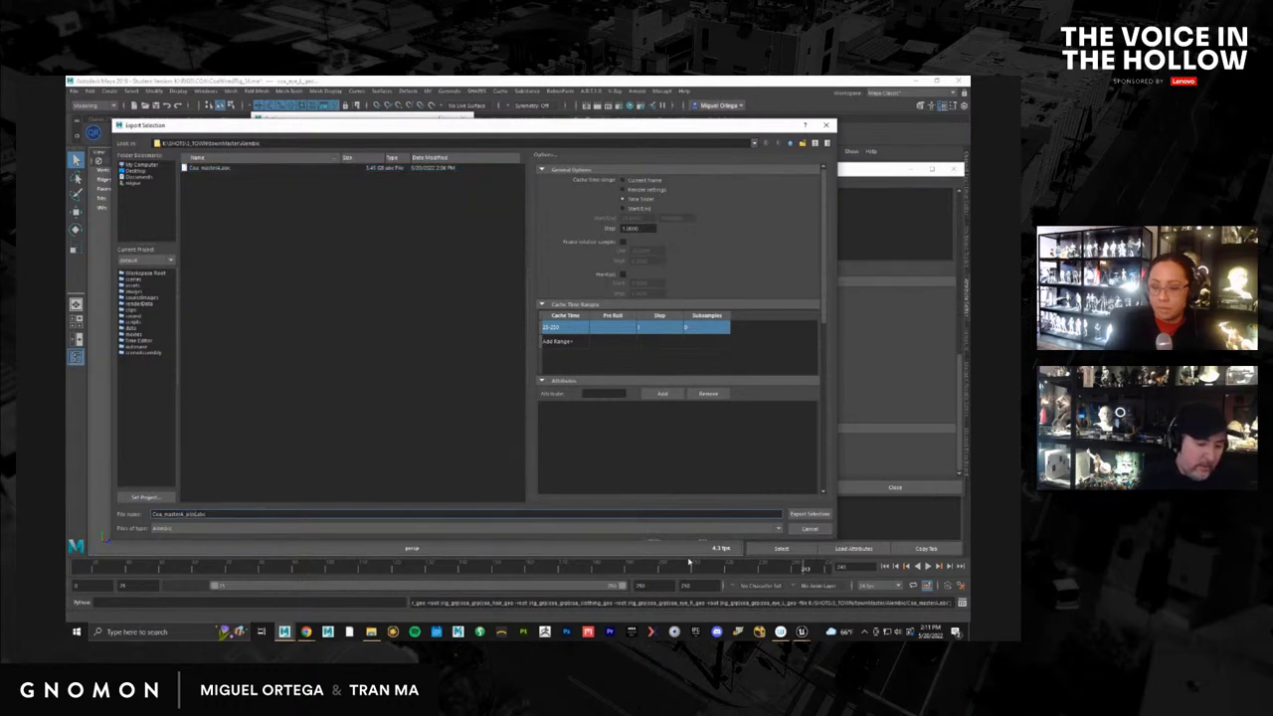
pyautogui.write('tt')
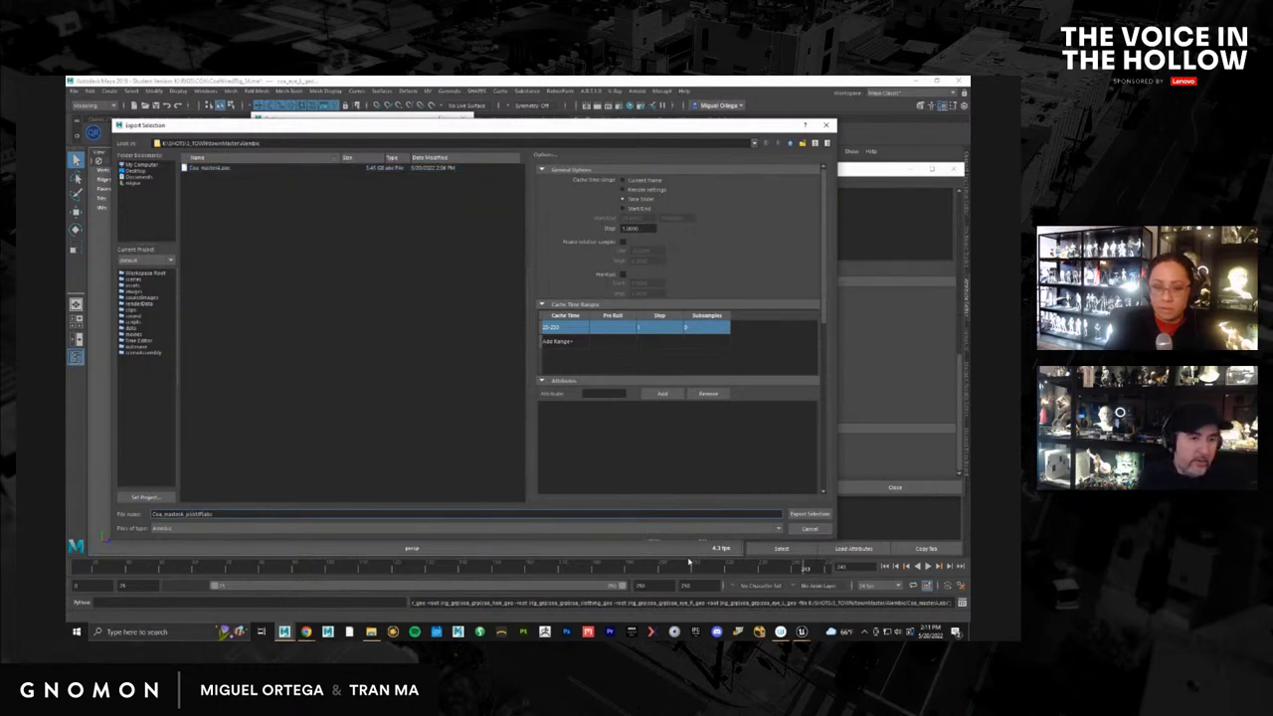
pyautogui.press('Return')
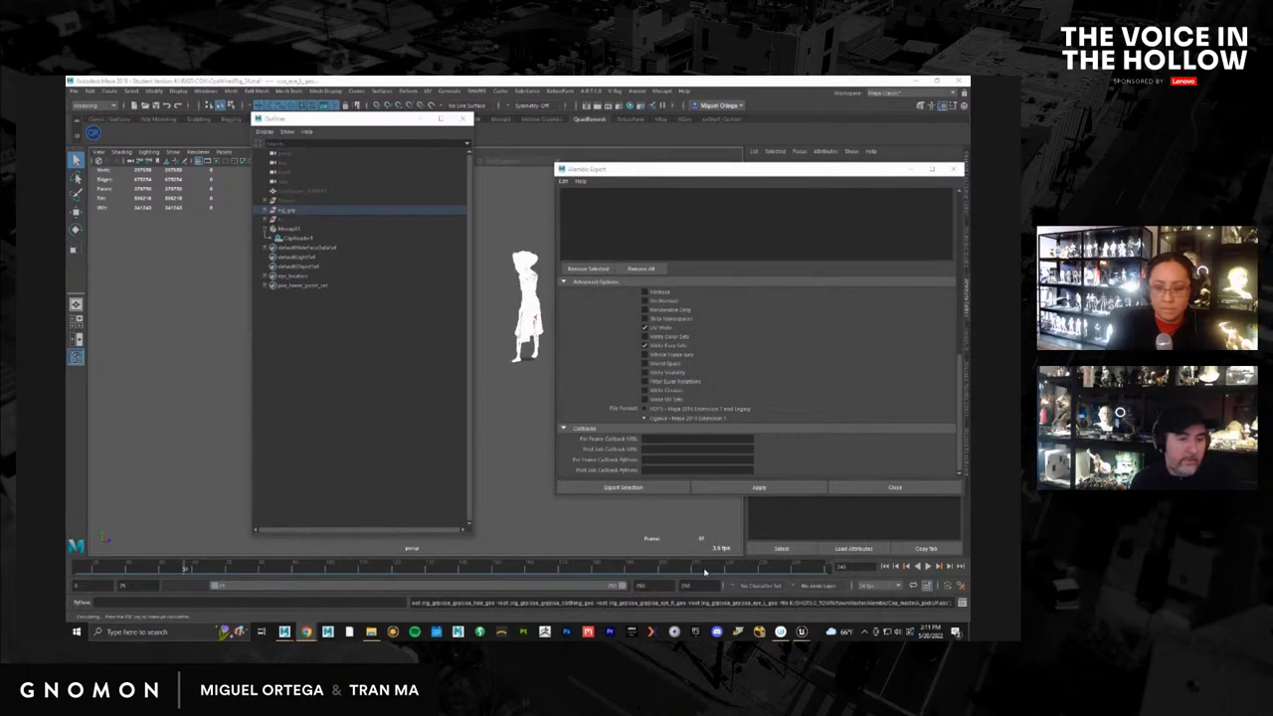
# Switch back to Unreal and close the message log listing the import's missing-material warnings
pyautogui.moveTo(802, 632)
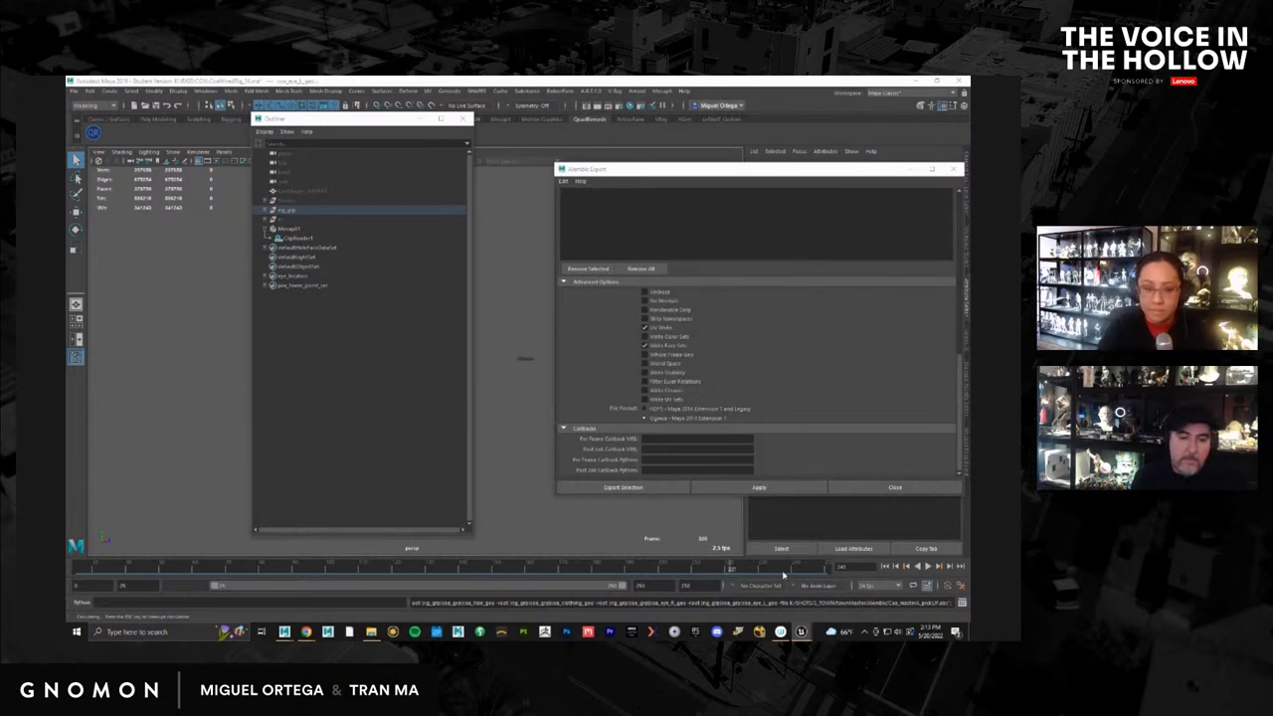
pyautogui.click(742, 569)
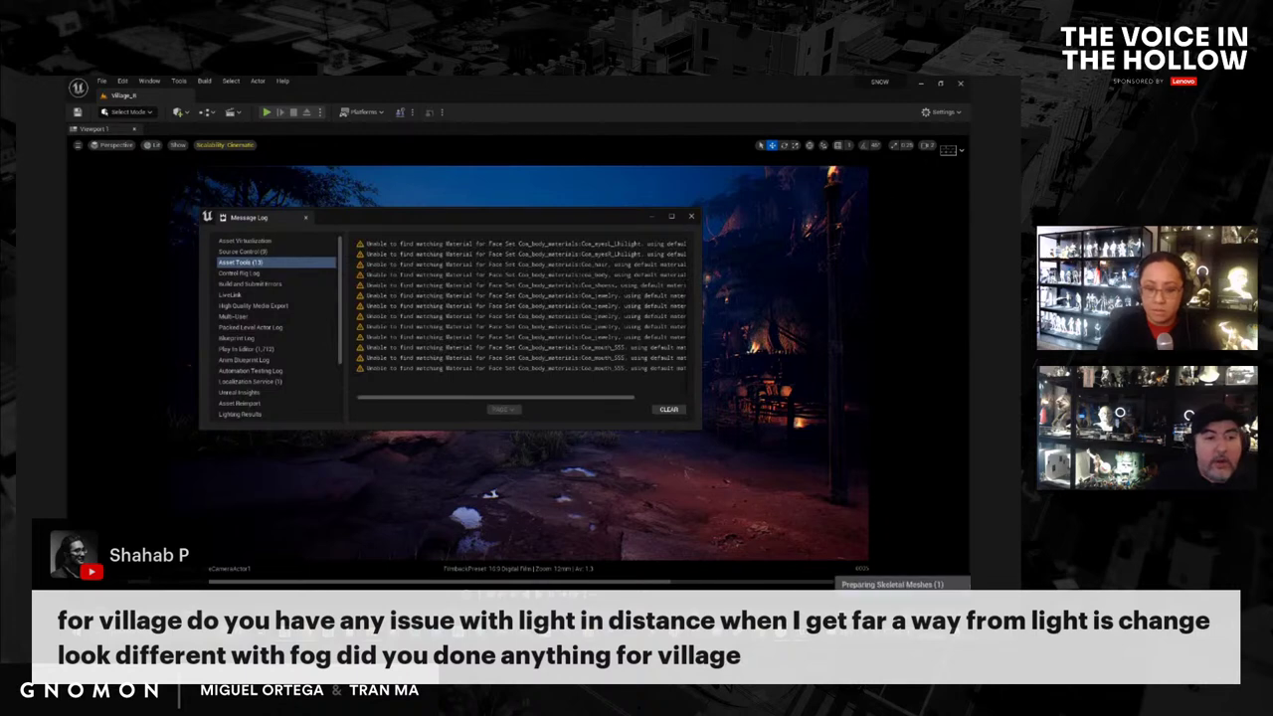
pyautogui.click(694, 217)
# Place the imported Coa_masterA skeletal mesh from the MasterWide folder into the village scene
pyautogui.hotkey('ctrl', 'space')
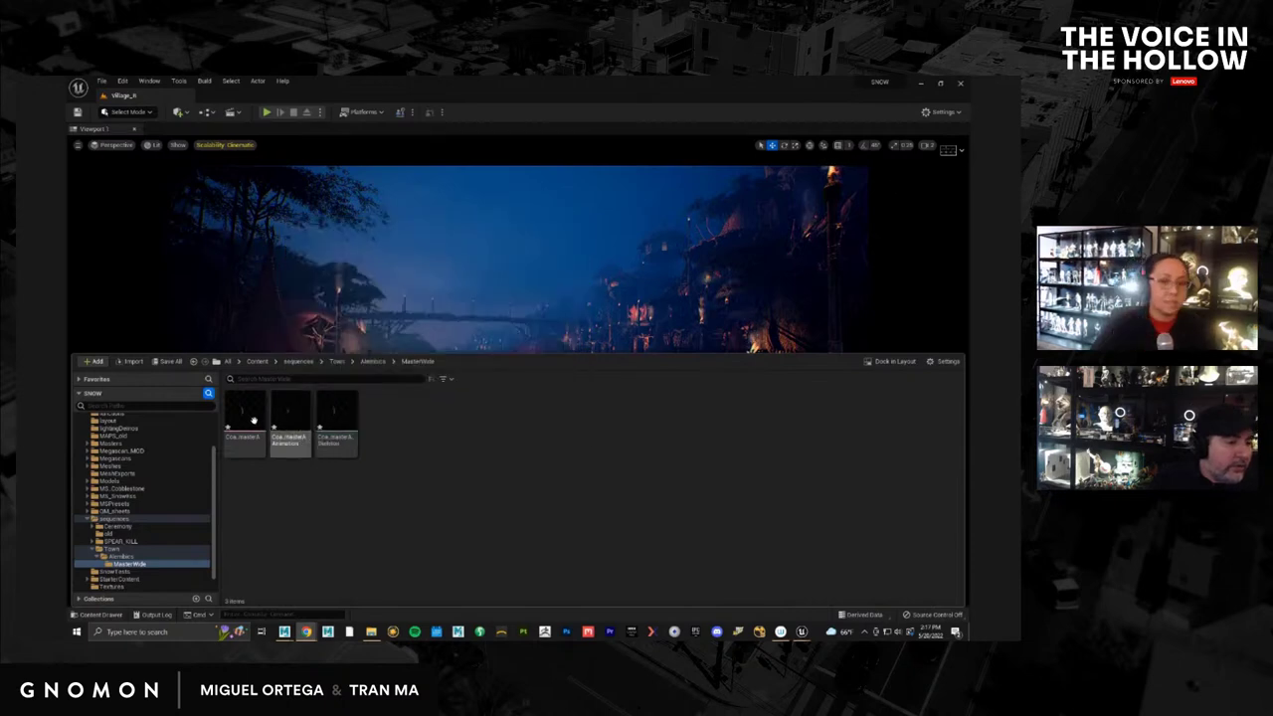
pyautogui.moveTo(253, 420)
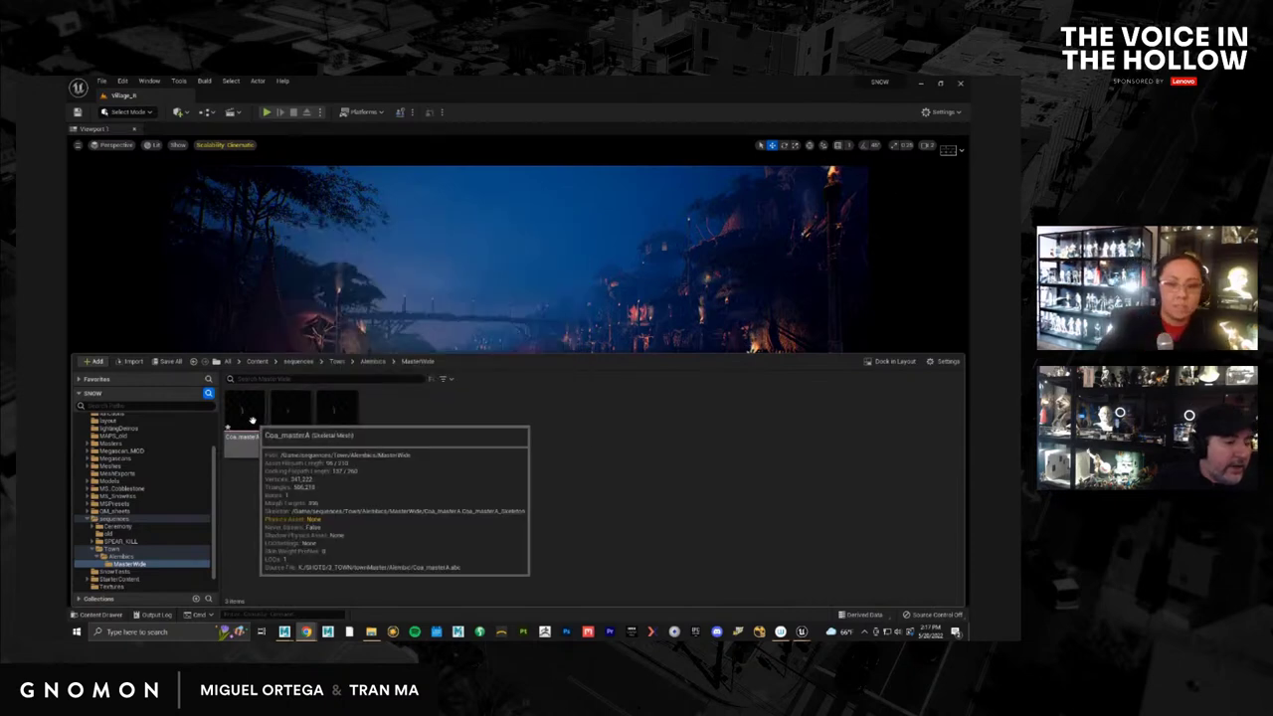
pyautogui.click(492, 307)
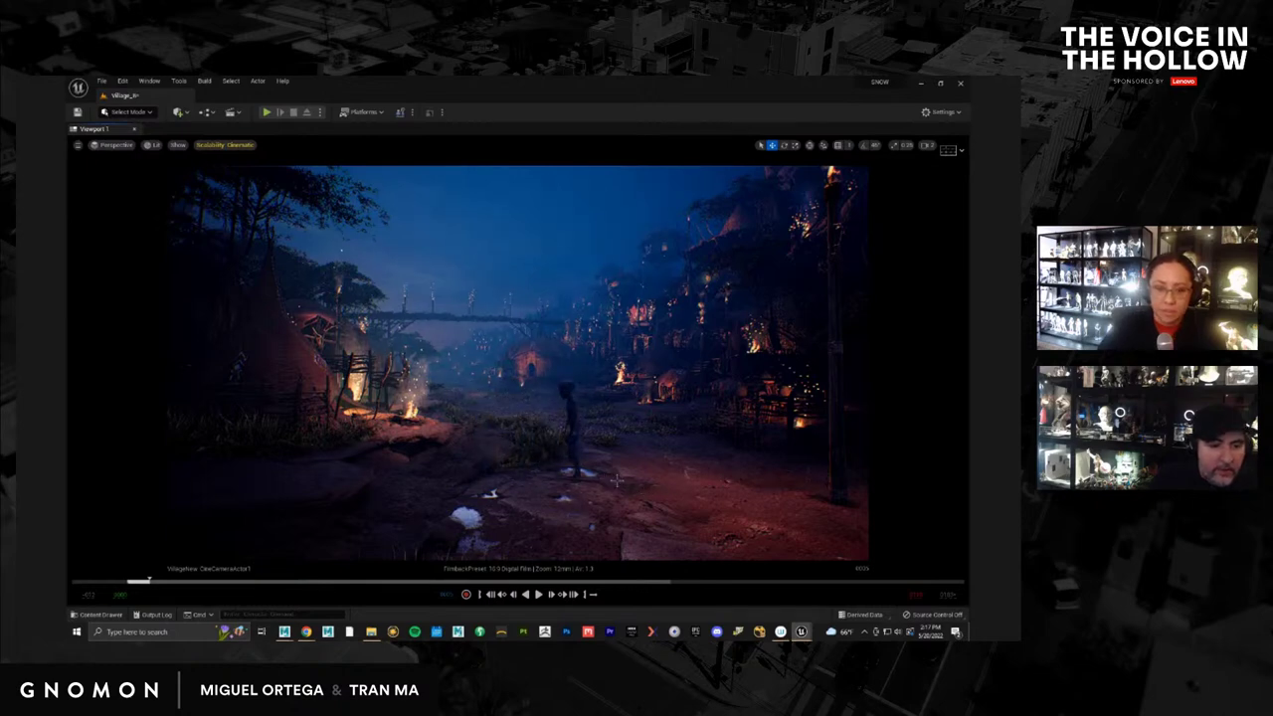
# Rotate and move the Coa_masterA character so it stands on the reddish dirt path between the puddles and the tall torch pole
pyautogui.click(577, 444)
pyautogui.press('e')
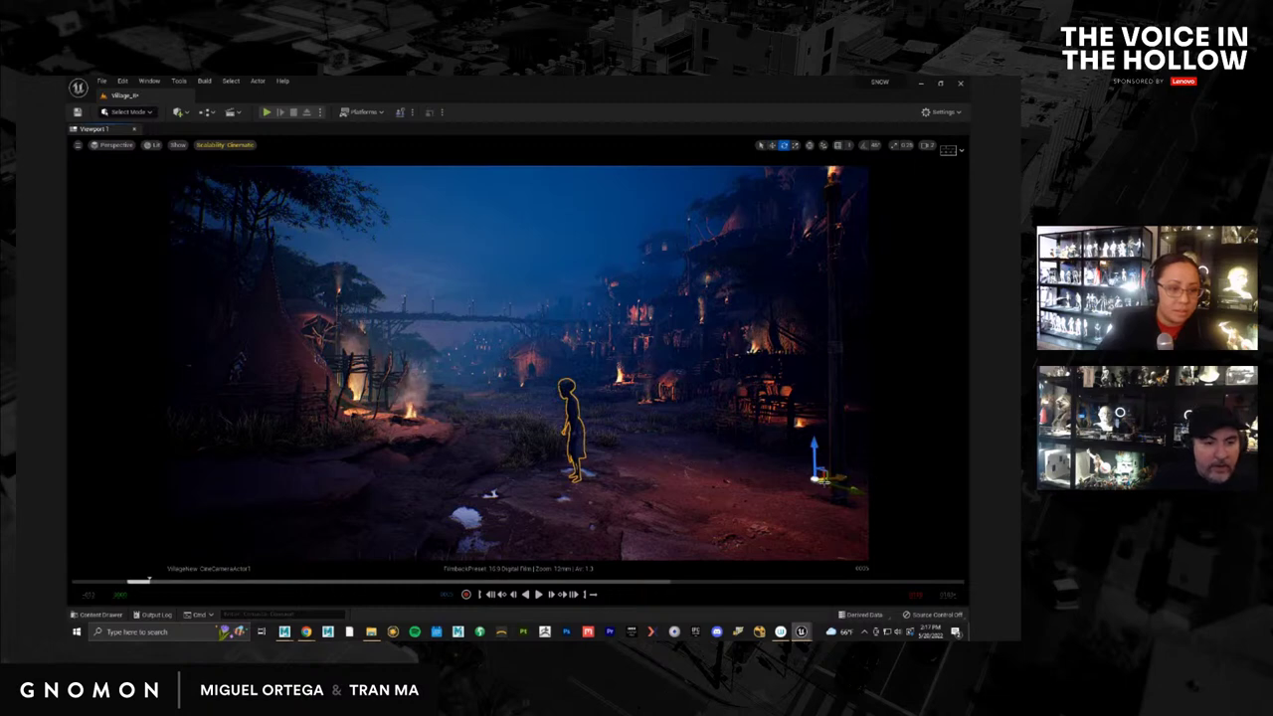
pyautogui.moveTo(829, 494); pyautogui.dragTo(652, 475)
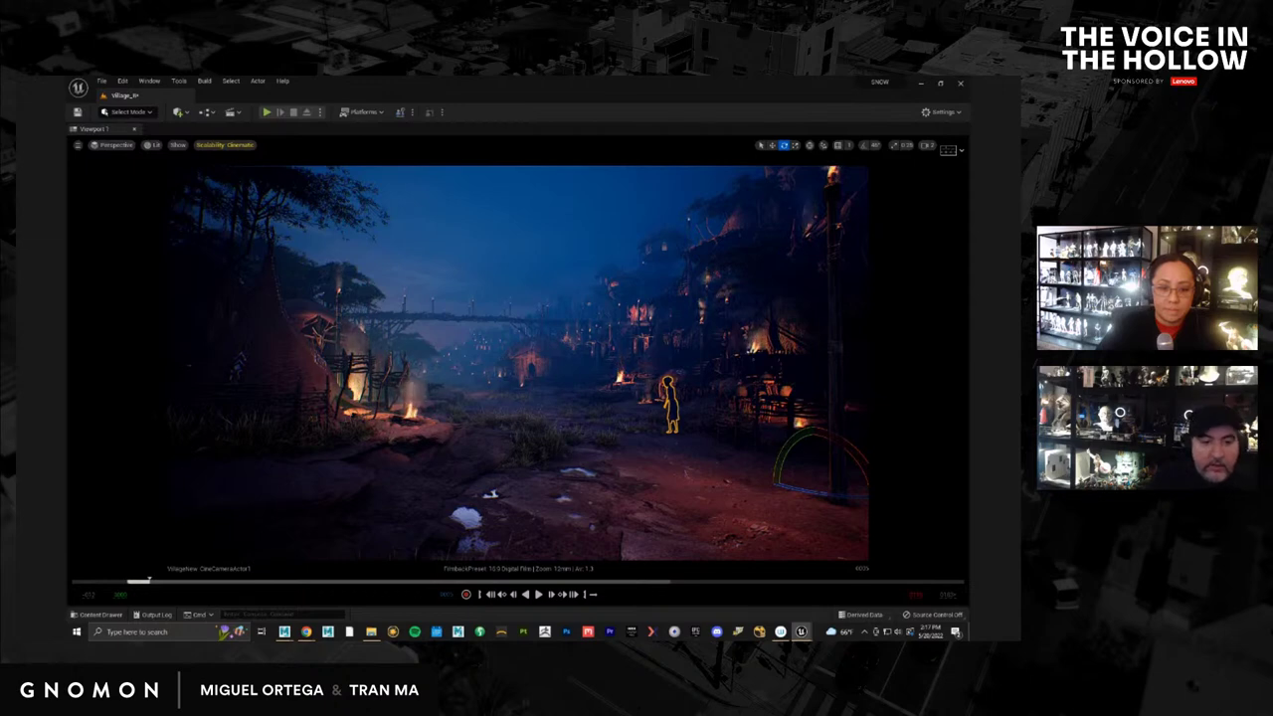
pyautogui.hotkey('ctrl', 'z')
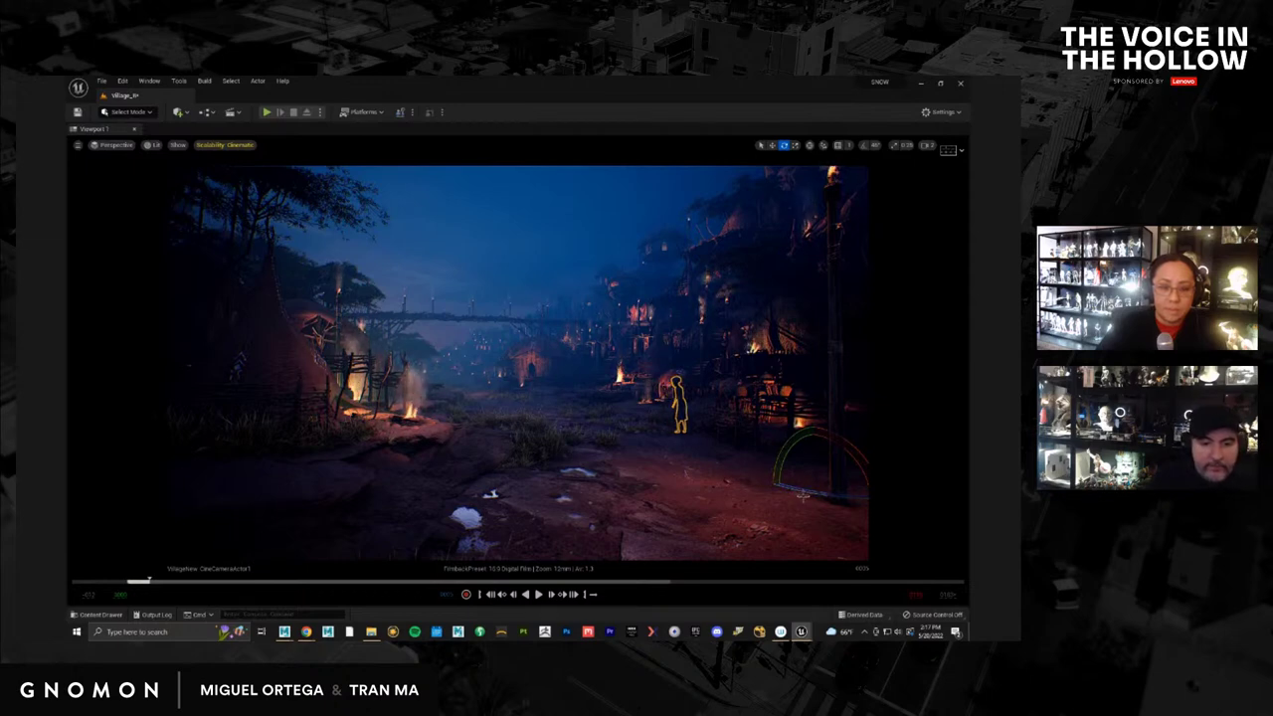
pyautogui.press('w')
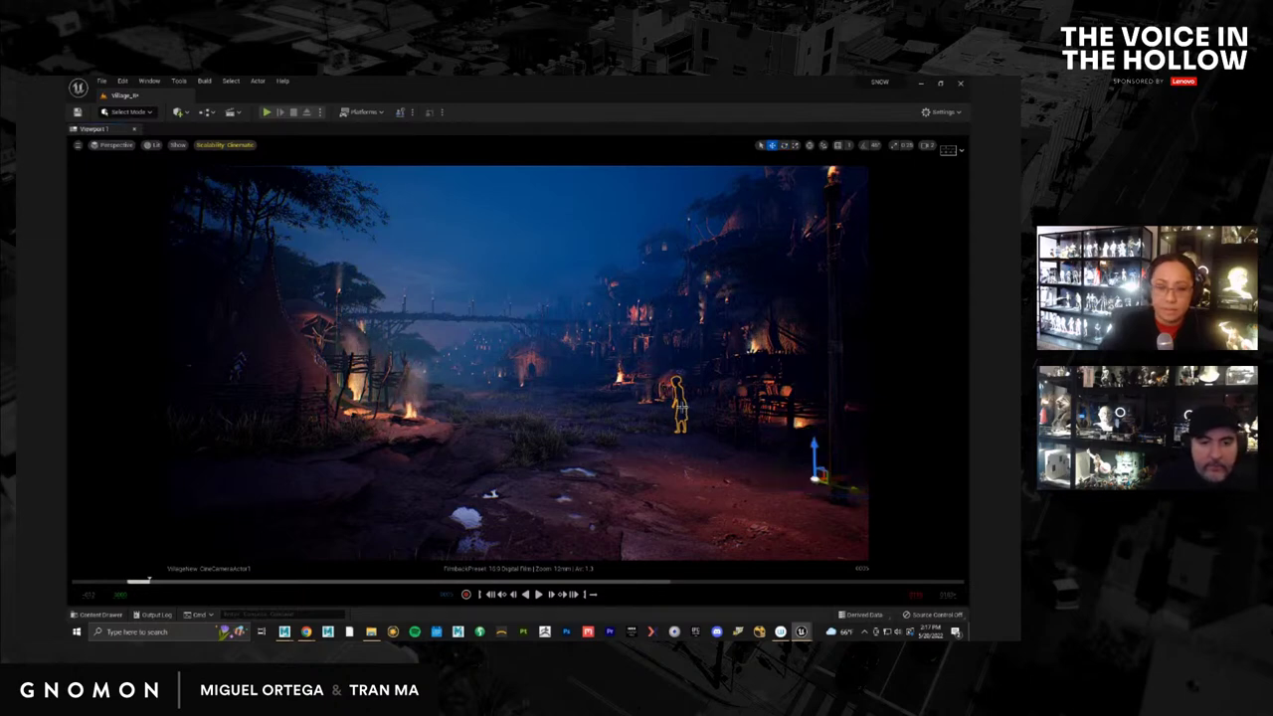
pyautogui.hotkey('ctrl', 'z')
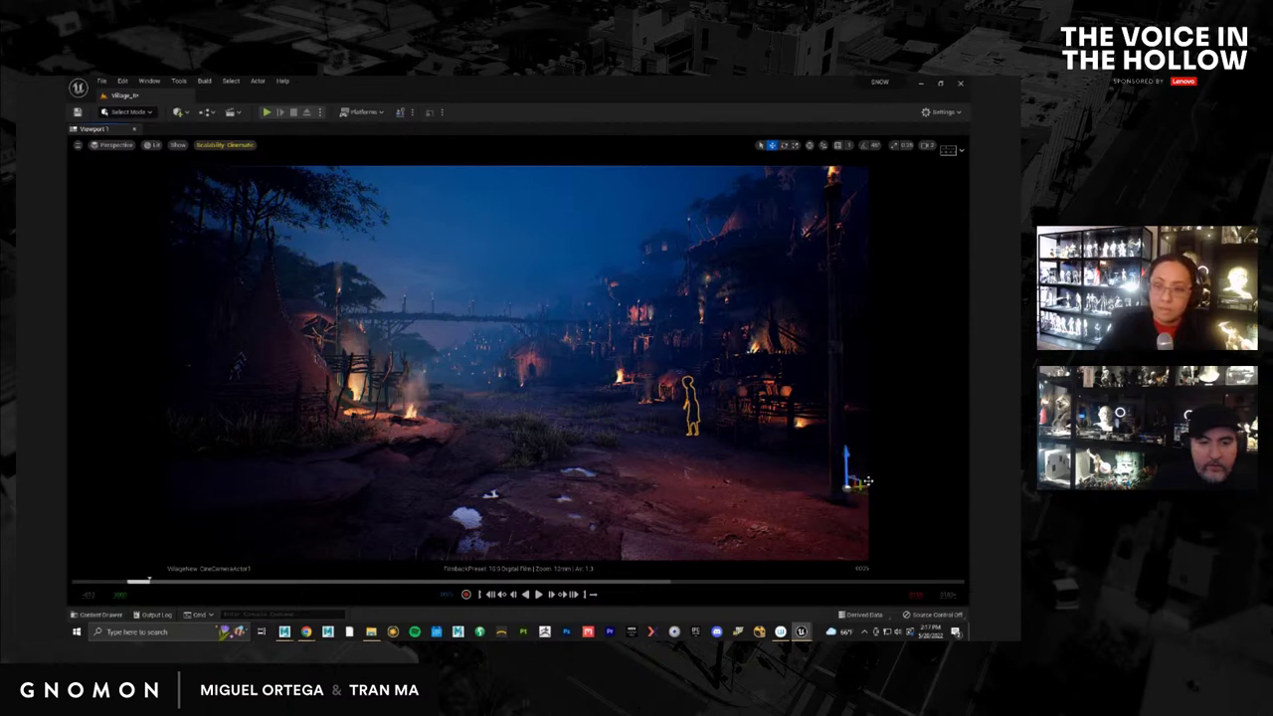
pyautogui.moveTo(861, 489); pyautogui.dragTo(878, 603)
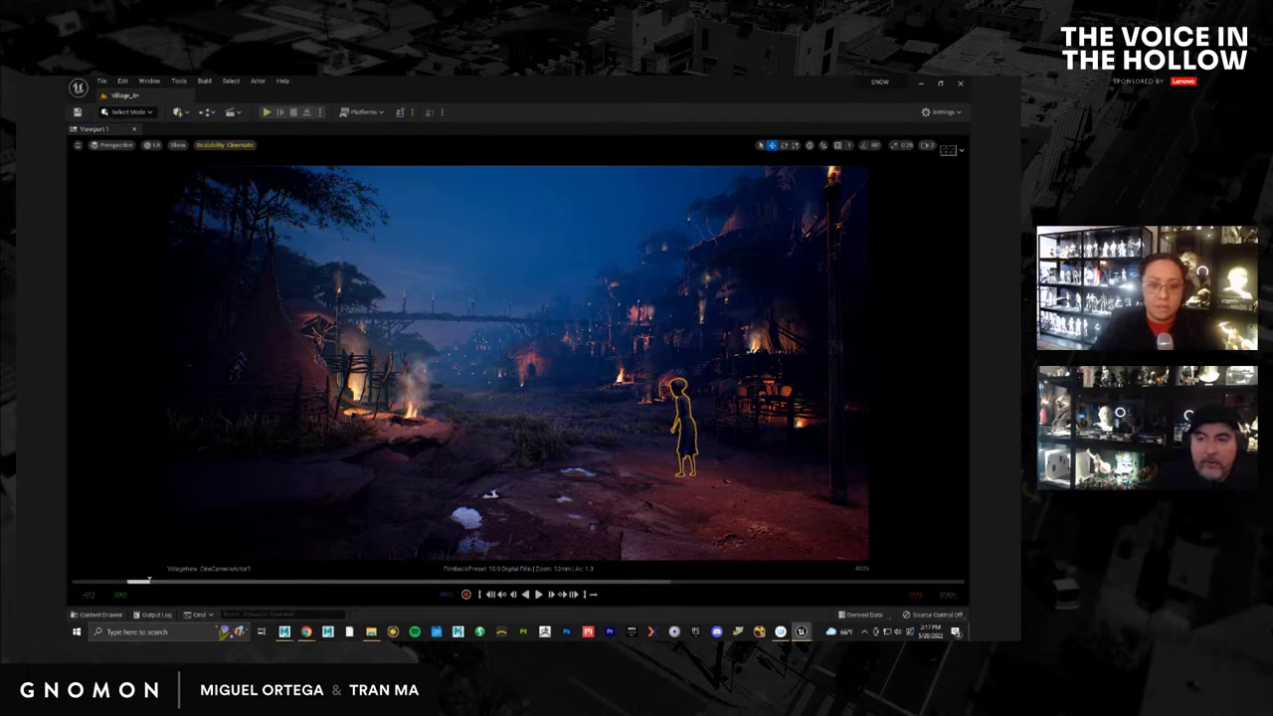
# Add the Coa_masterA_Animation clip to the Coa_masterA animation track at frame 0000 and play the shot through the sequence camera
pyautogui.moveTo(967, 250); pyautogui.dragTo(570, 207)
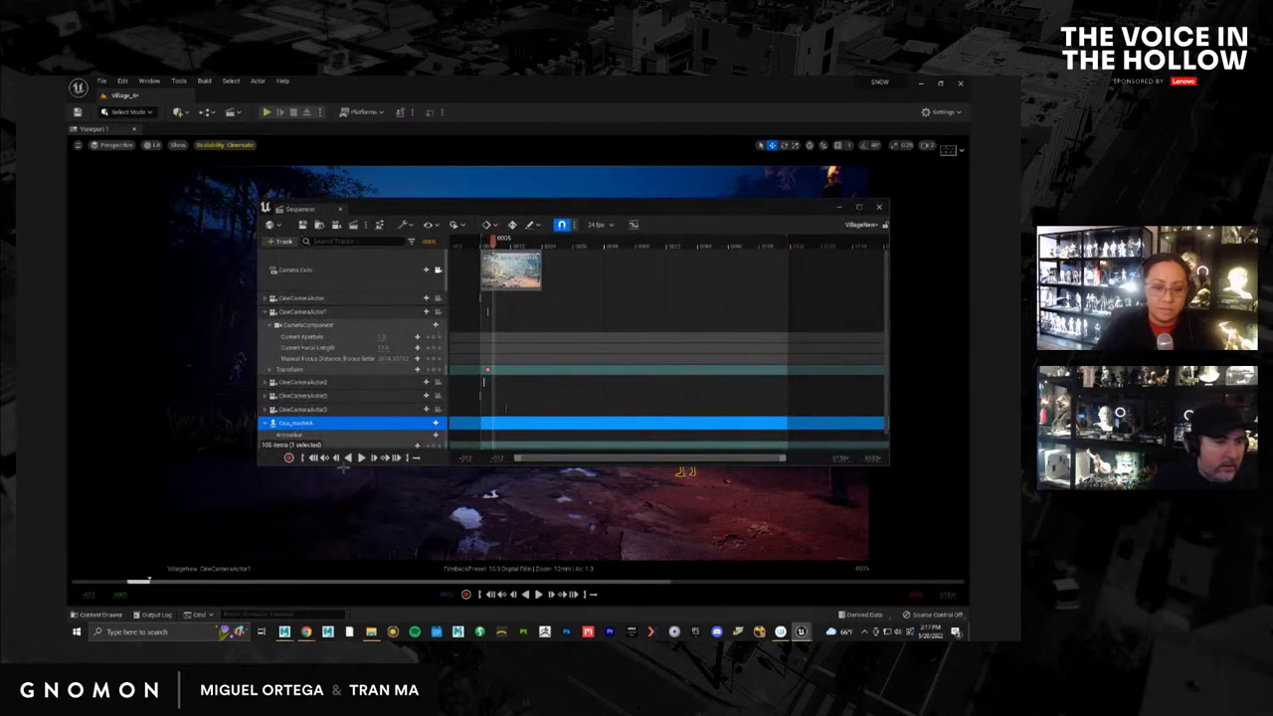
pyautogui.click(313, 458)
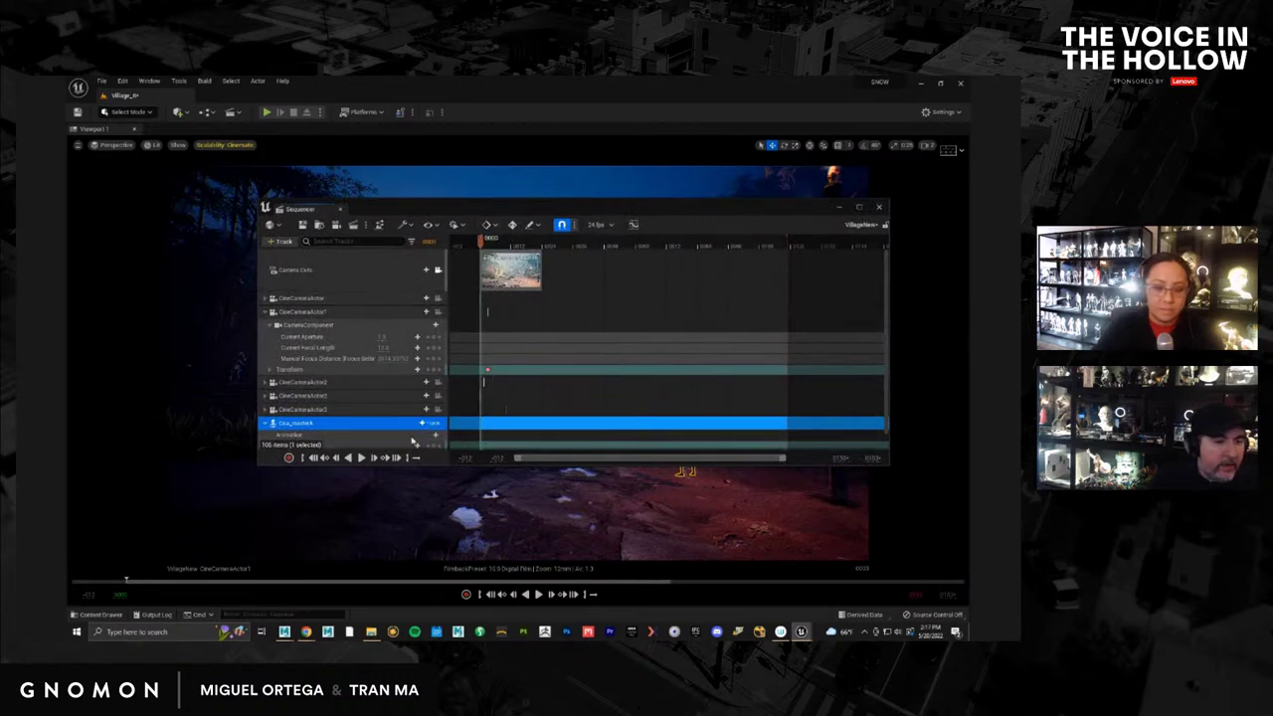
pyautogui.click(425, 438)
pyautogui.moveTo(467, 449)
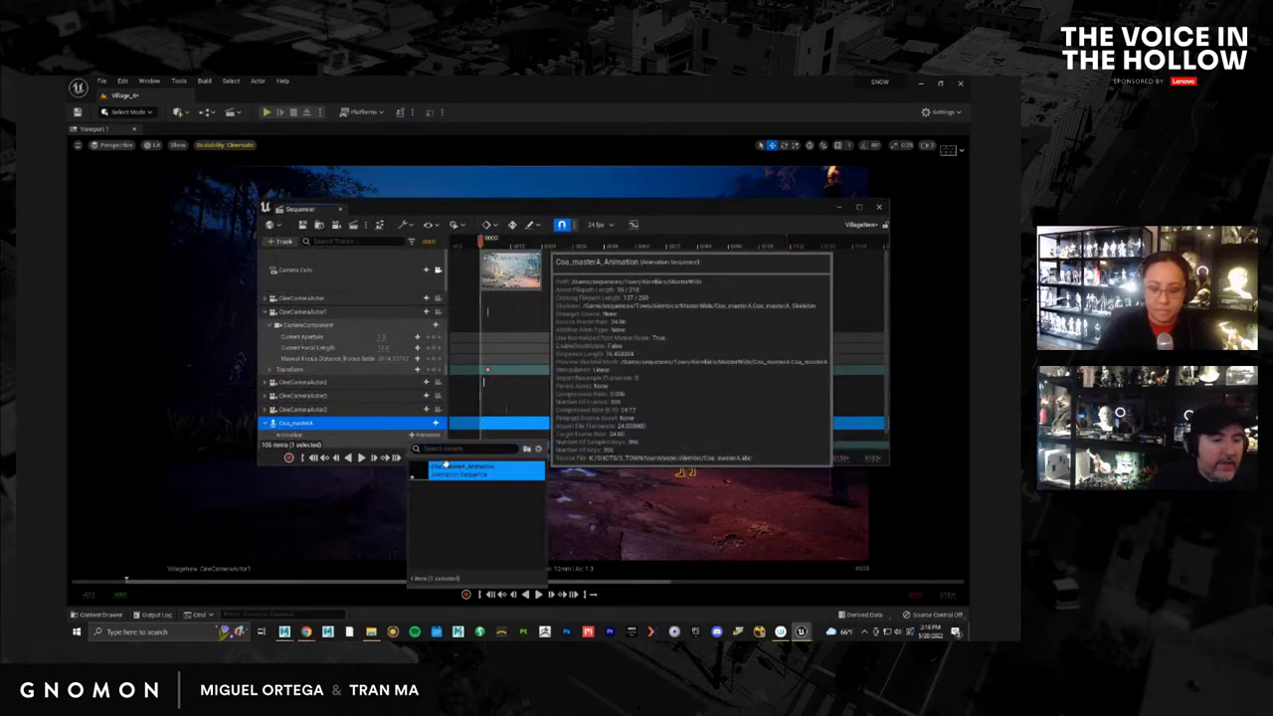
pyautogui.click(673, 256)
pyautogui.moveTo(767, 211); pyautogui.dragTo(1272, 323)
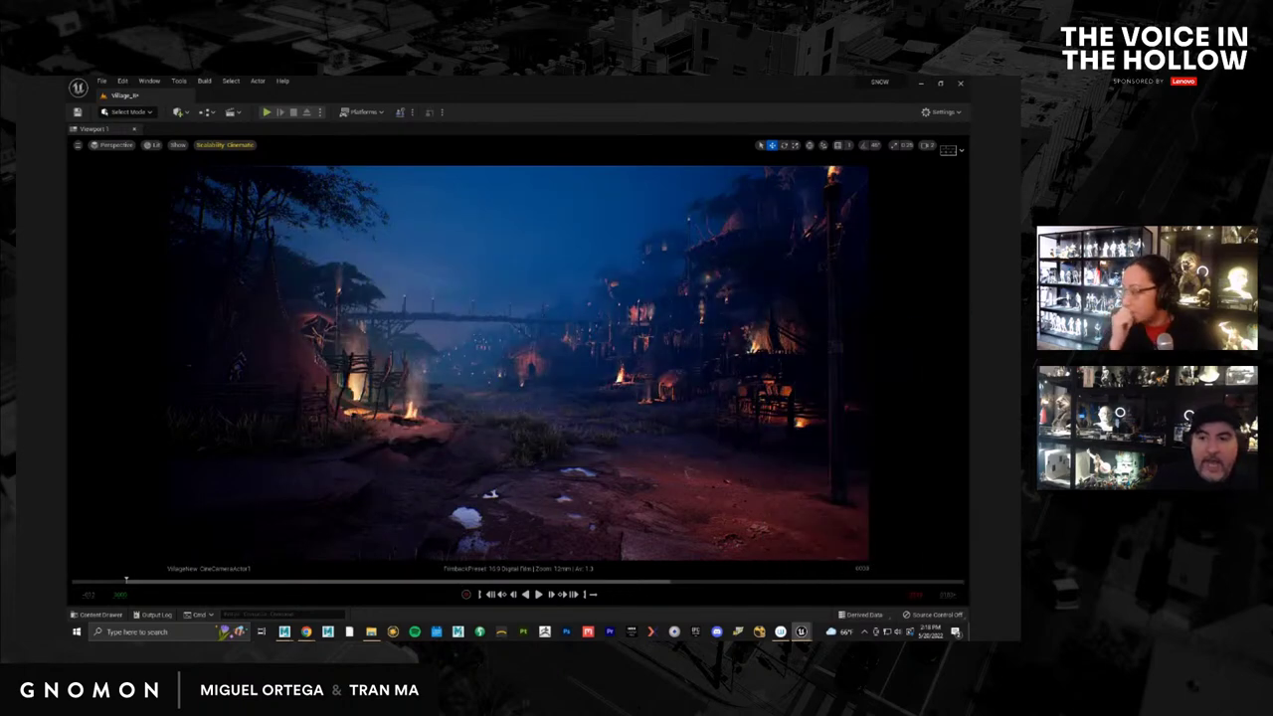
pyautogui.press('space')
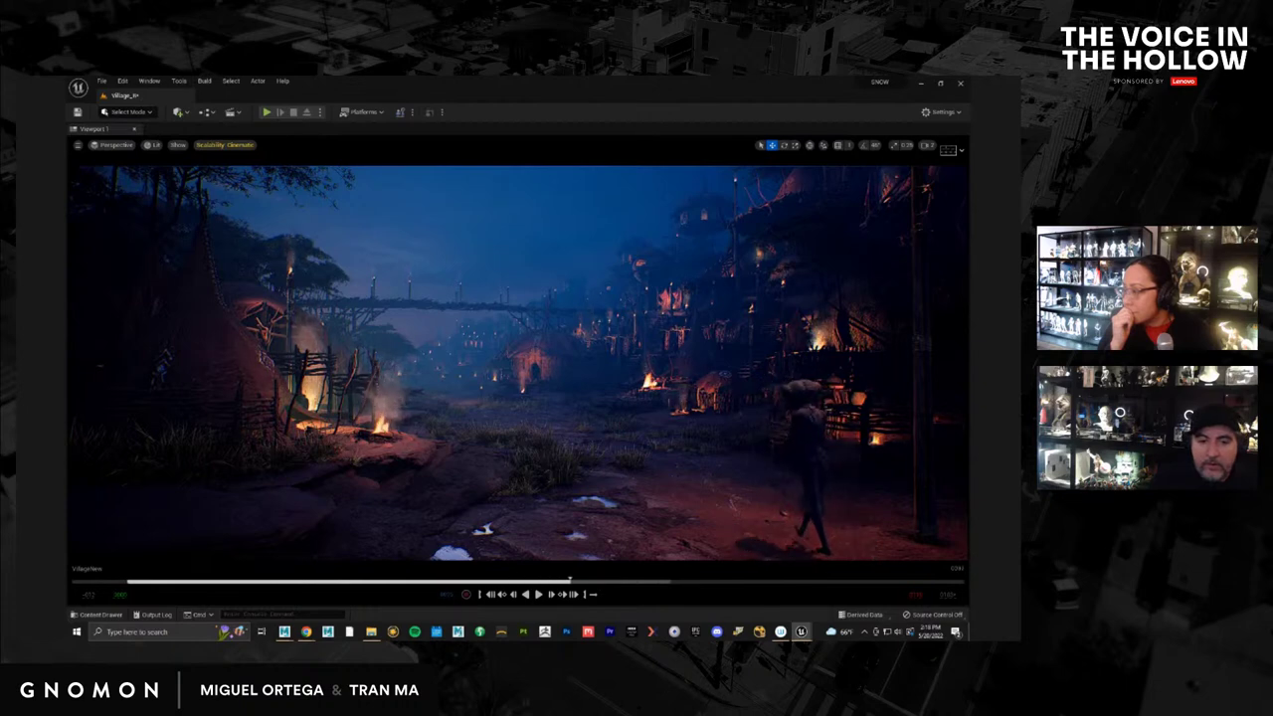
# Select the walking character, split the viewport into two side-by-side panes, and turn off Allow Cinematic Control for the unlit pane
pyautogui.click(807, 469)
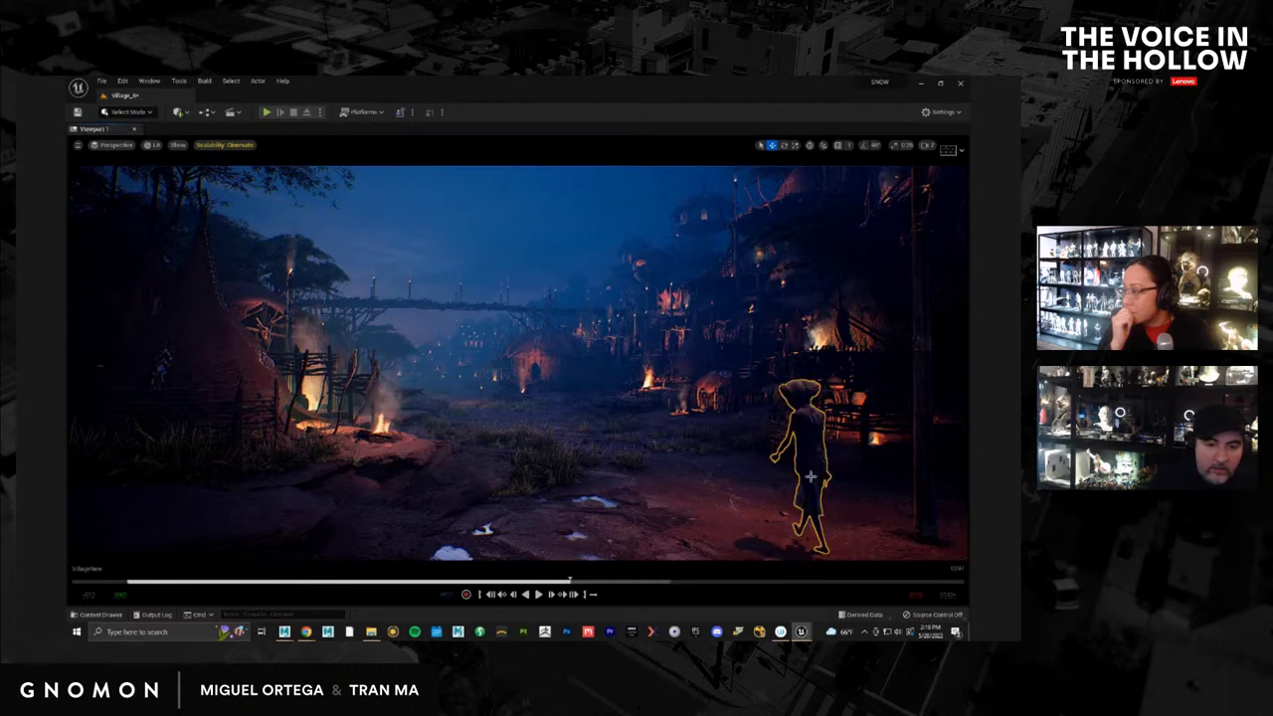
pyautogui.click(78, 145)
pyautogui.moveTo(140, 351)
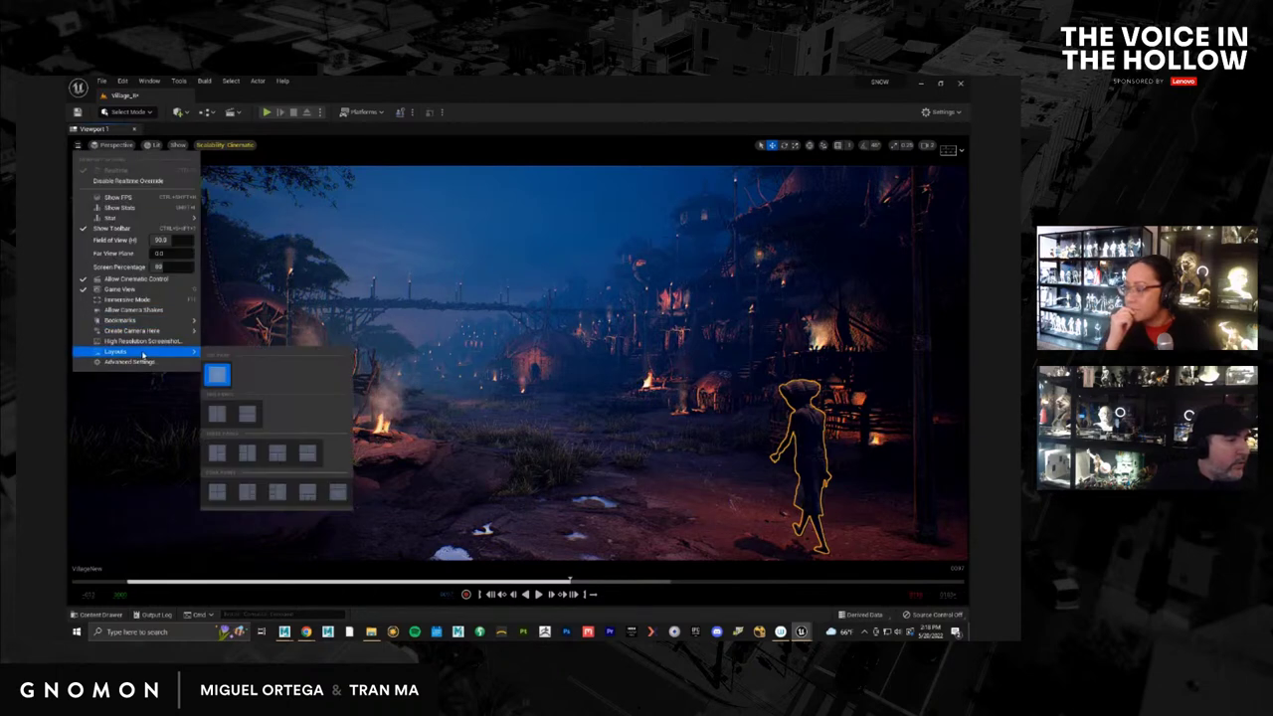
pyautogui.click(219, 413)
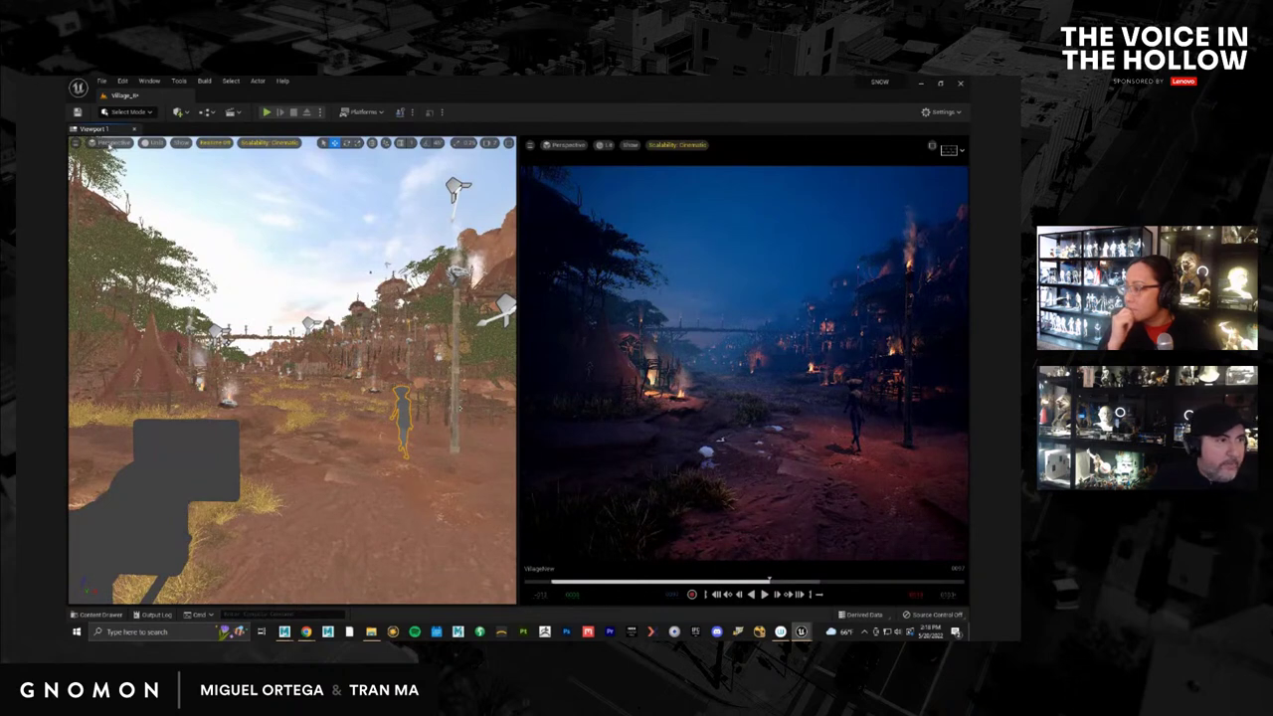
pyautogui.click(77, 144)
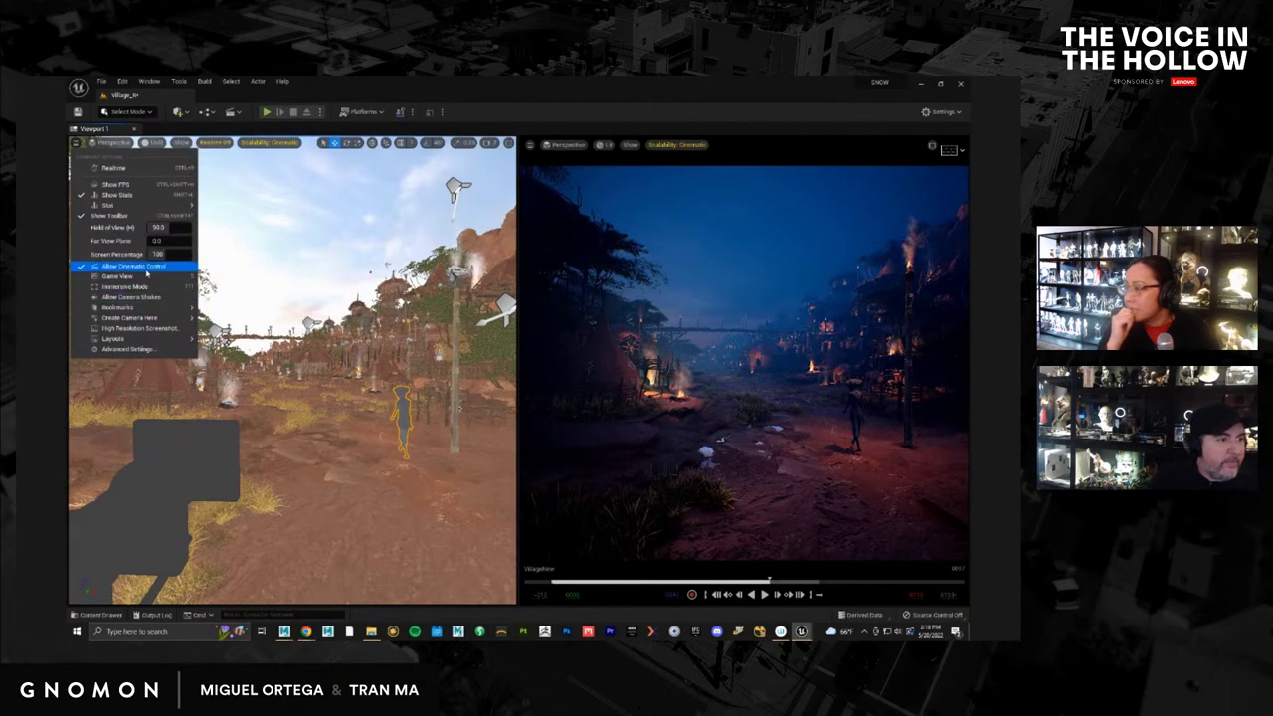
pyautogui.click(147, 267)
# Adjust the character's height in the unlit view so its feet meet the dirt path
pyautogui.moveTo(343, 426); pyautogui.dragTo(406, 423, button='middle')
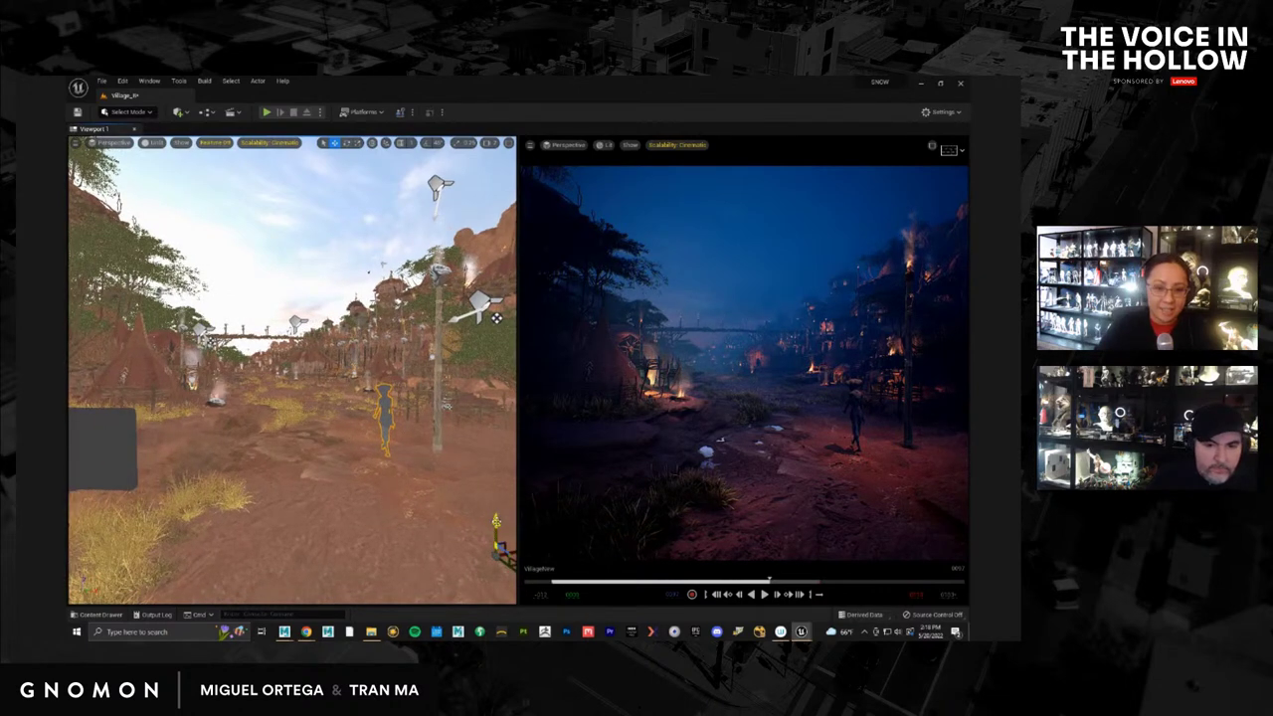
pyautogui.moveTo(497, 526); pyautogui.dragTo(500, 534)
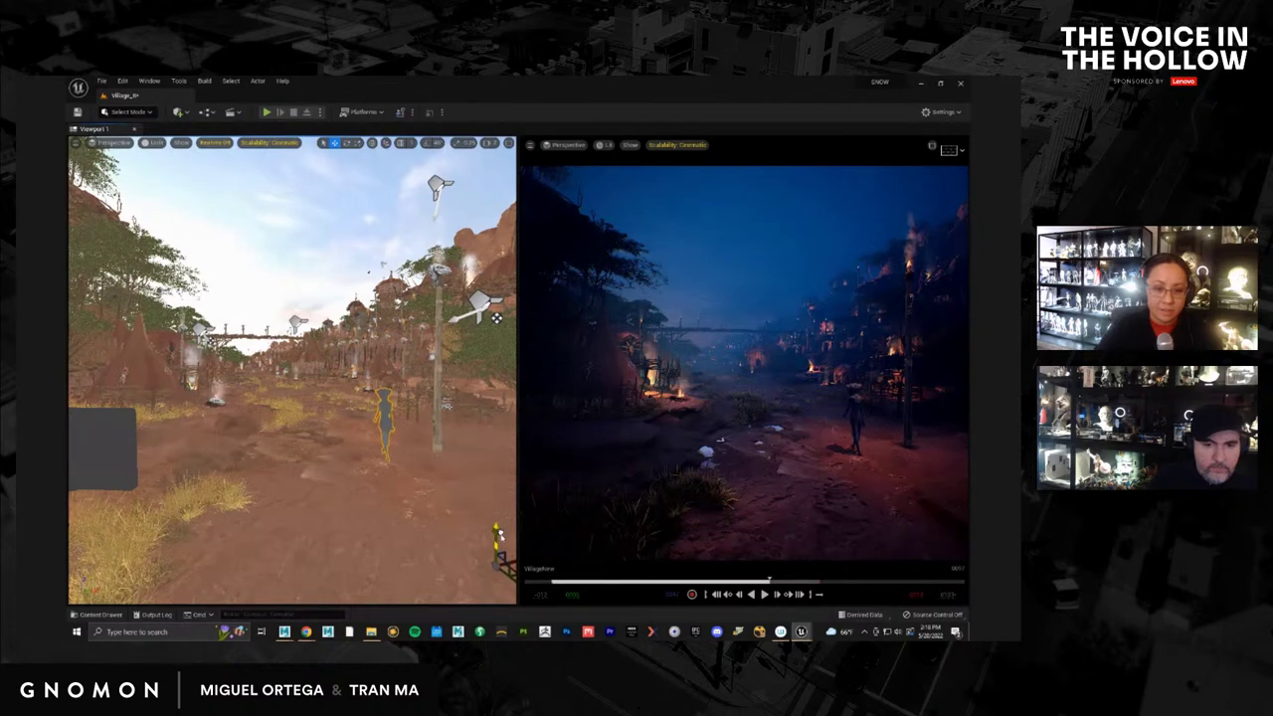
pyautogui.moveTo(500, 535); pyautogui.dragTo(498, 538)
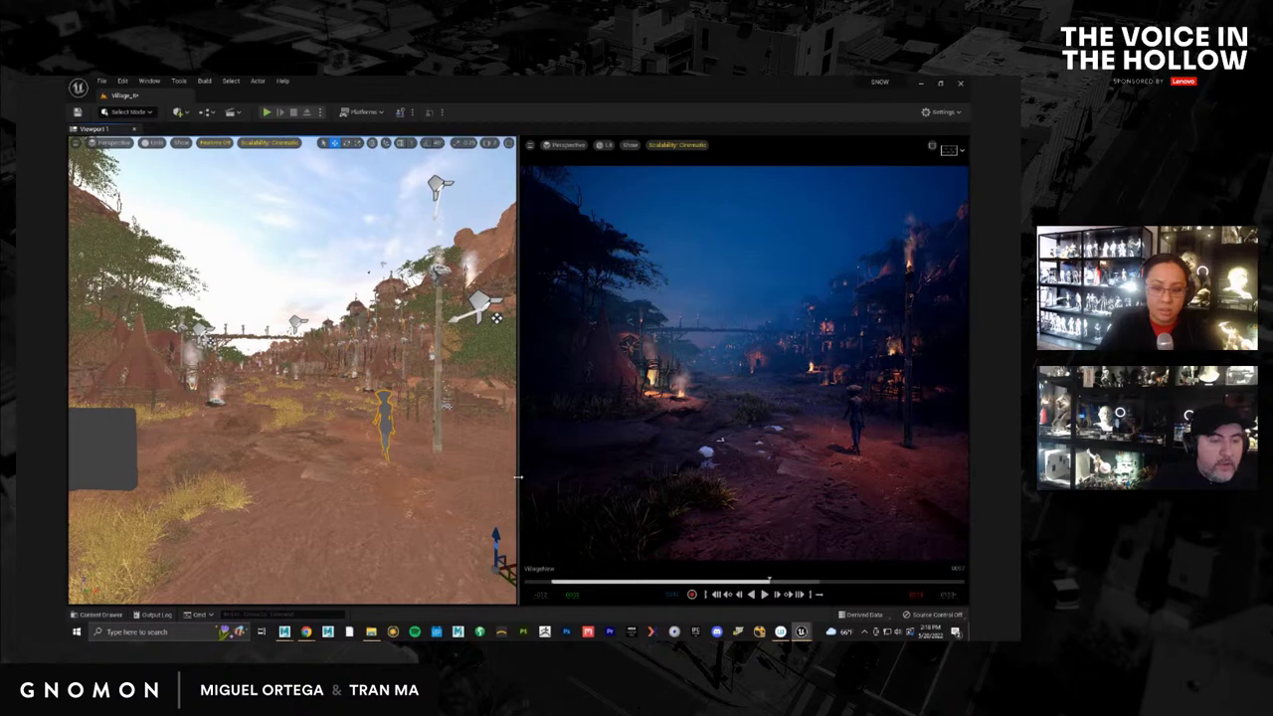
# Enlarge the camera view, shift the character sideways along the dirt path, and scrub the shot to check the placement
pyautogui.moveTo(518, 477); pyautogui.dragTo(213, 492)
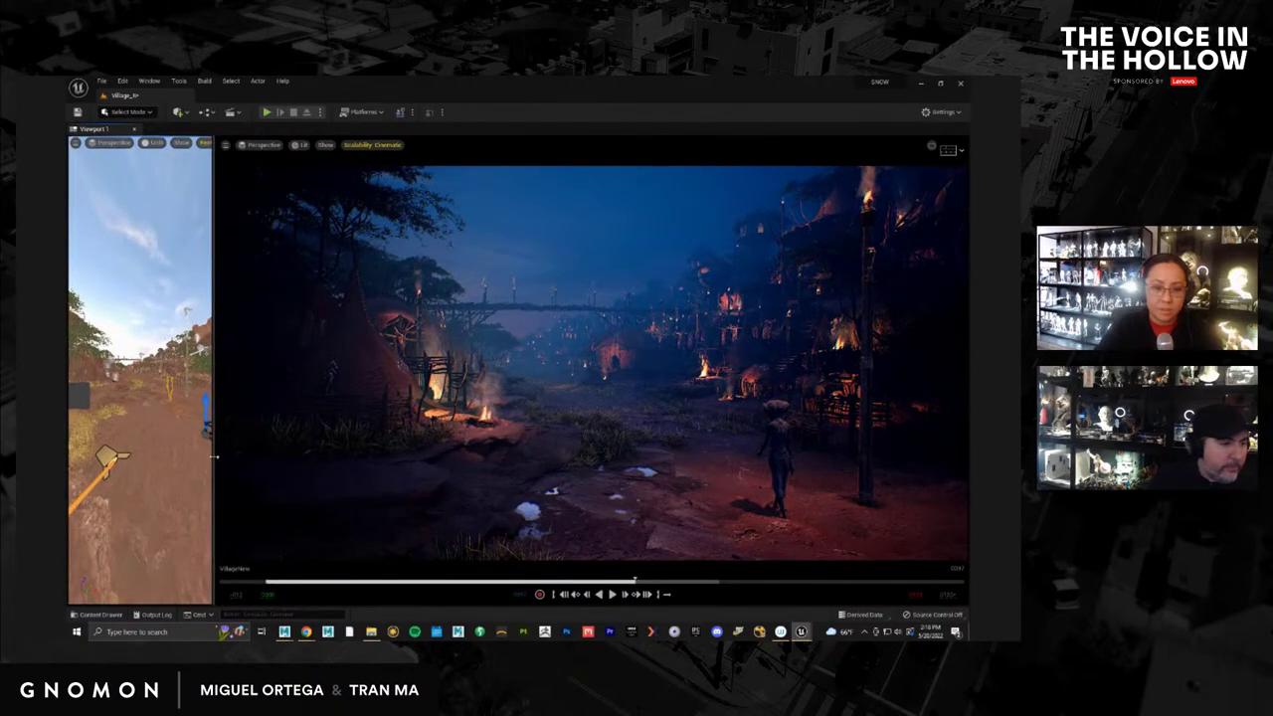
pyautogui.moveTo(214, 461); pyautogui.dragTo(299, 458, button='right')
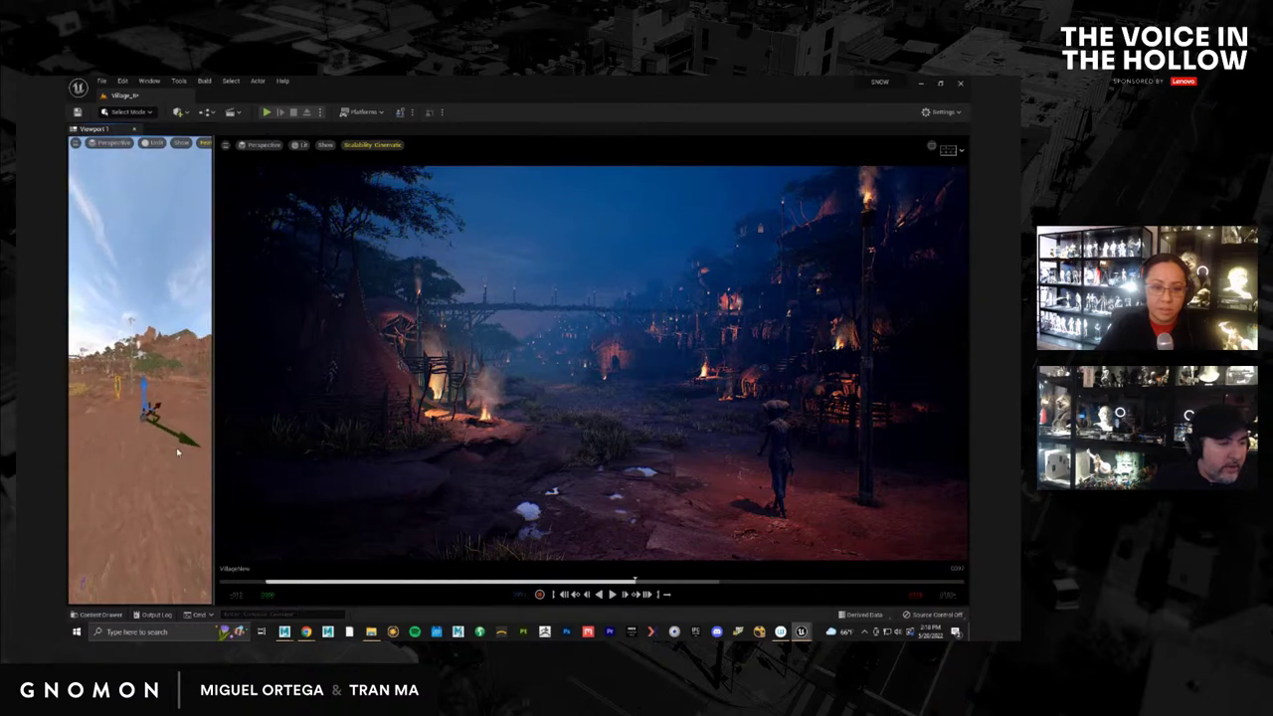
pyautogui.moveTo(184, 440); pyautogui.dragTo(159, 410)
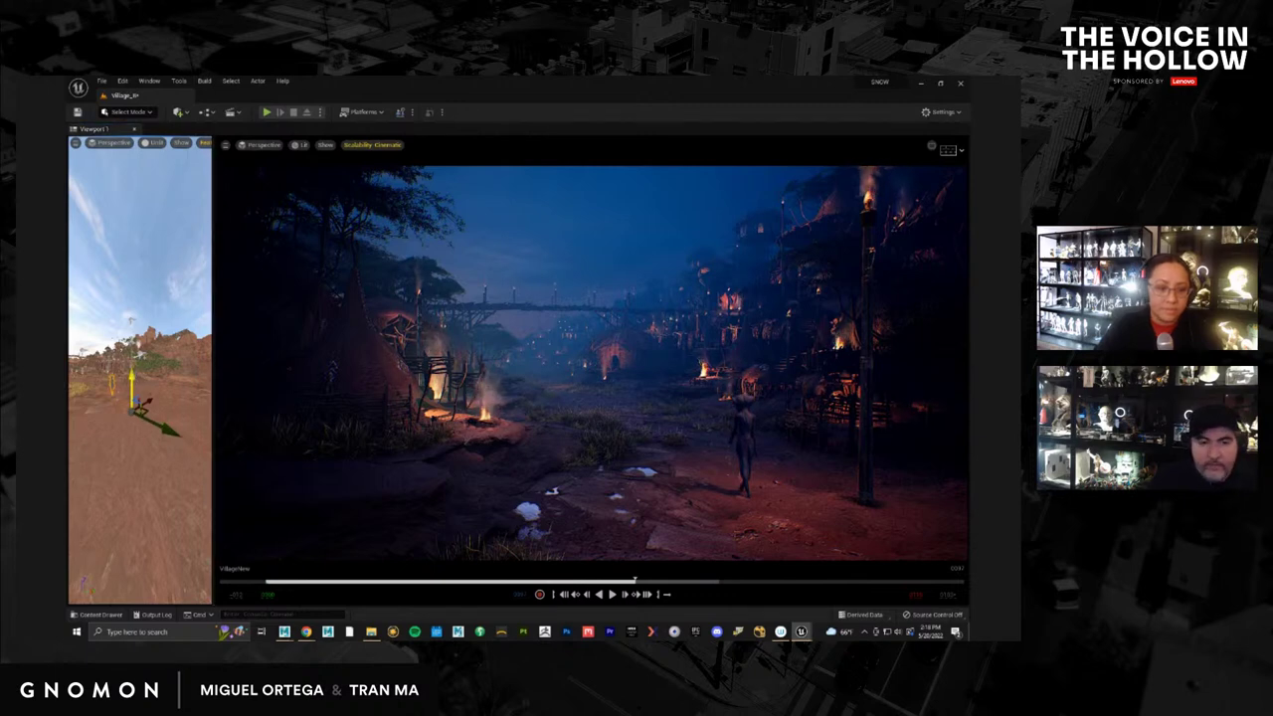
pyautogui.moveTo(696, 581); pyautogui.dragTo(341, 581)
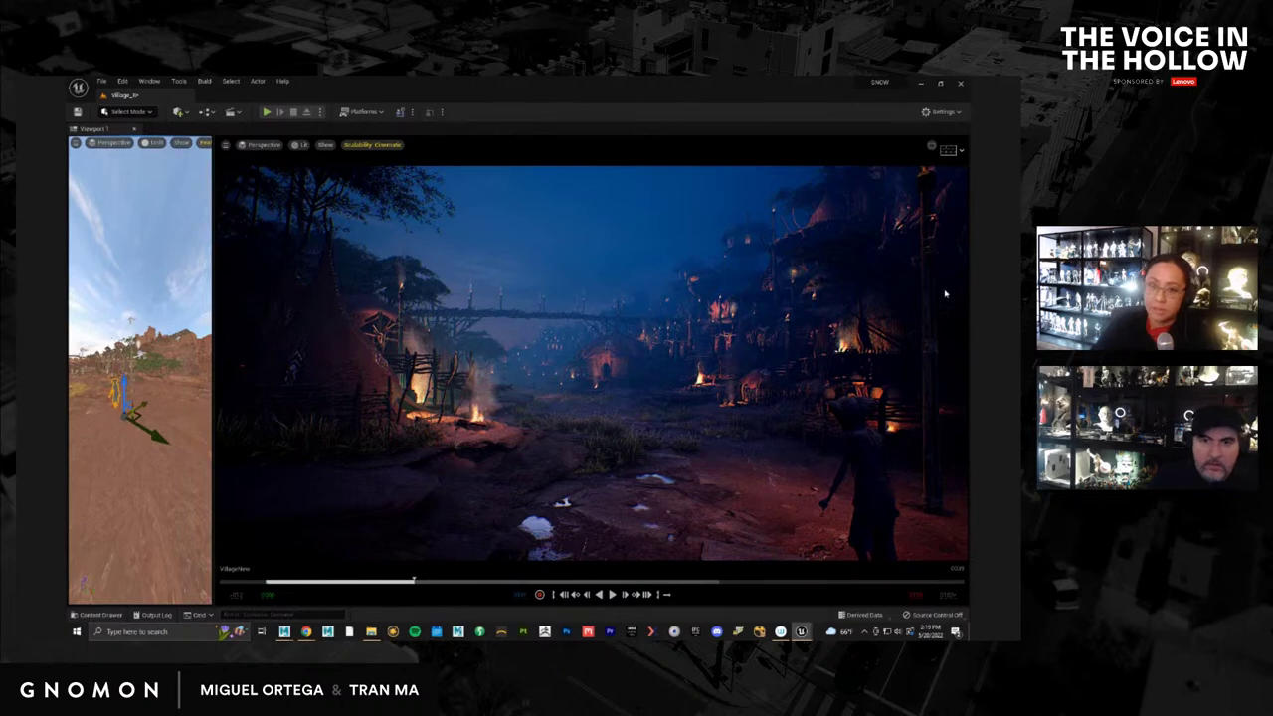
# Enable the Letterbox Mask on the camera view with a ratio of 2.0 and full alpha
pyautogui.click(947, 149)
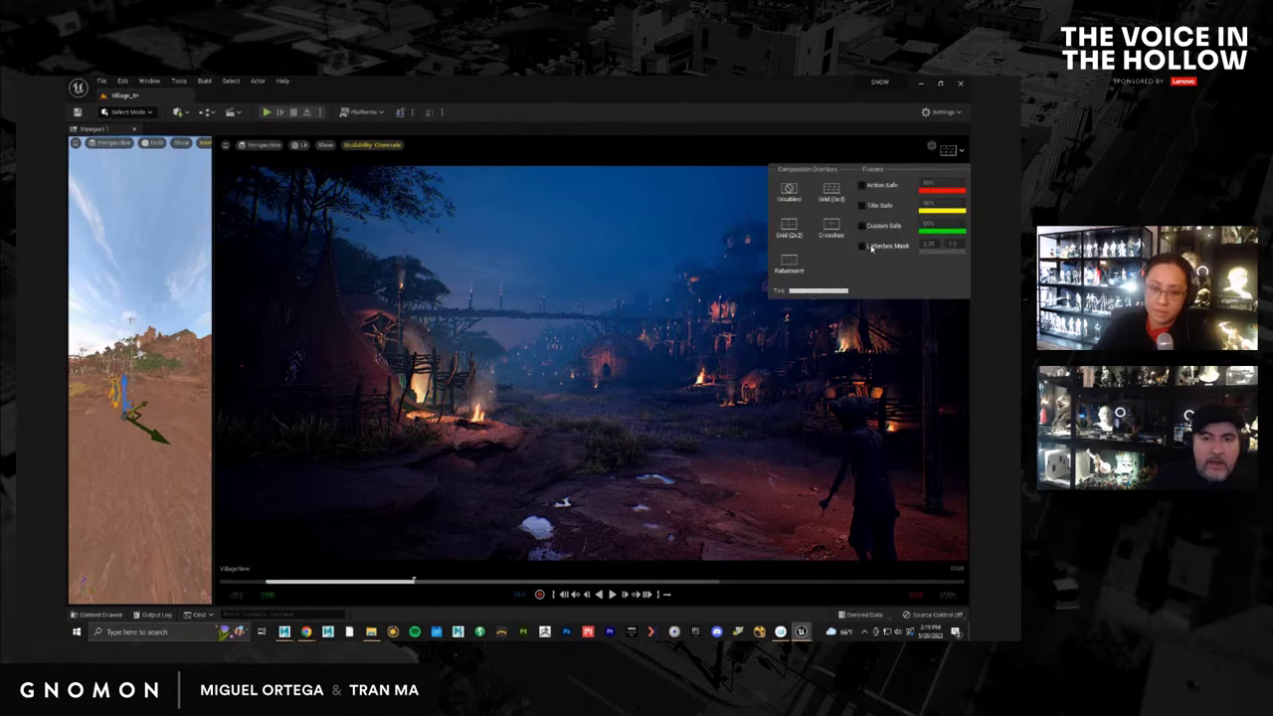
pyautogui.click(861, 245)
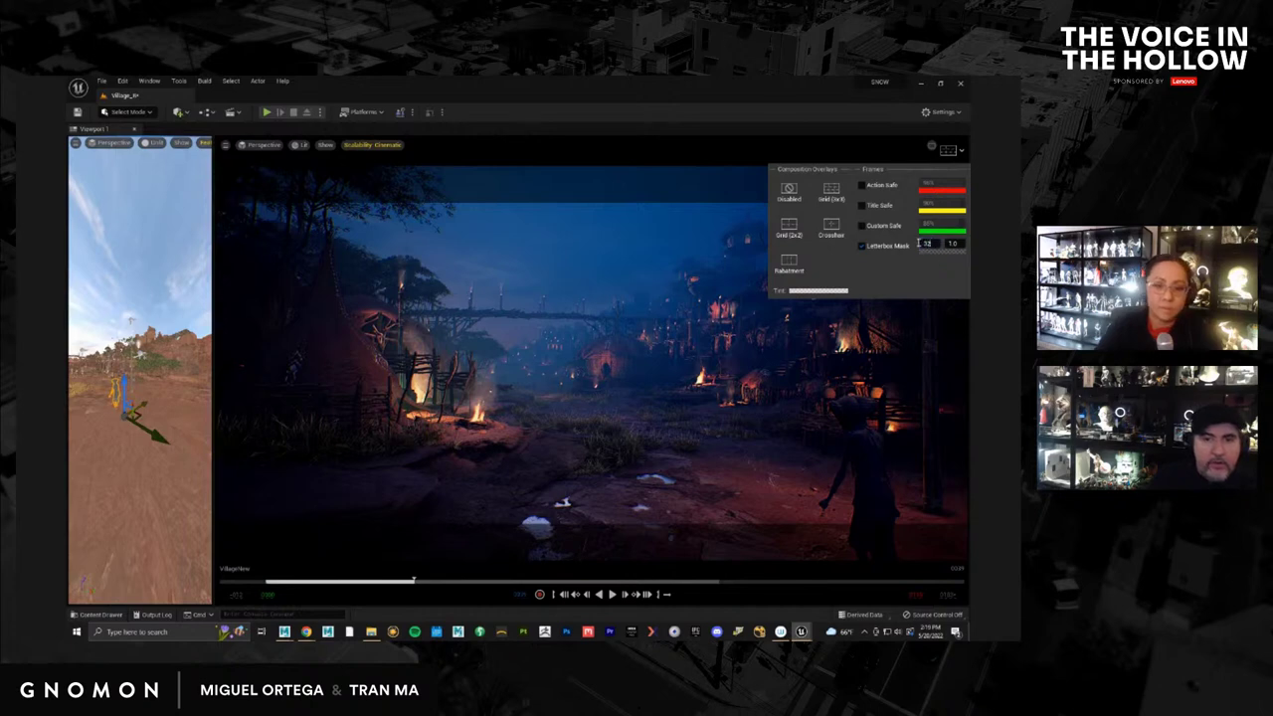
pyautogui.press('Return')
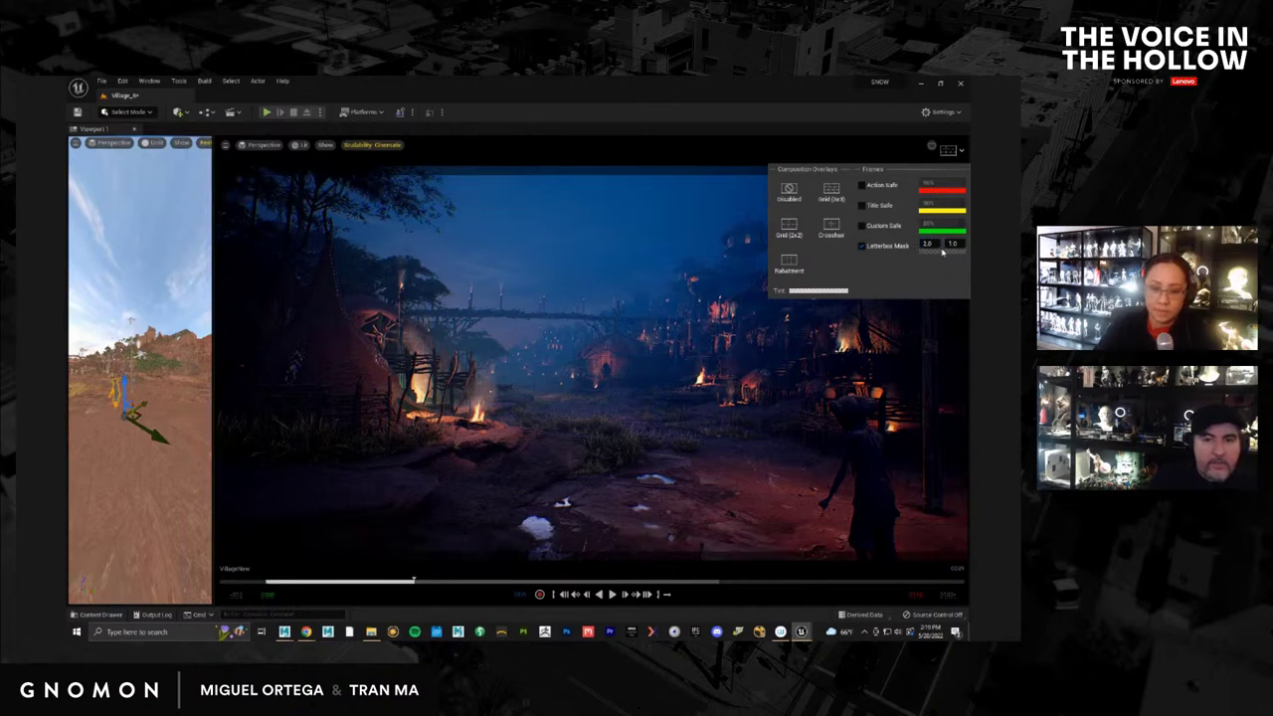
pyautogui.click(943, 253)
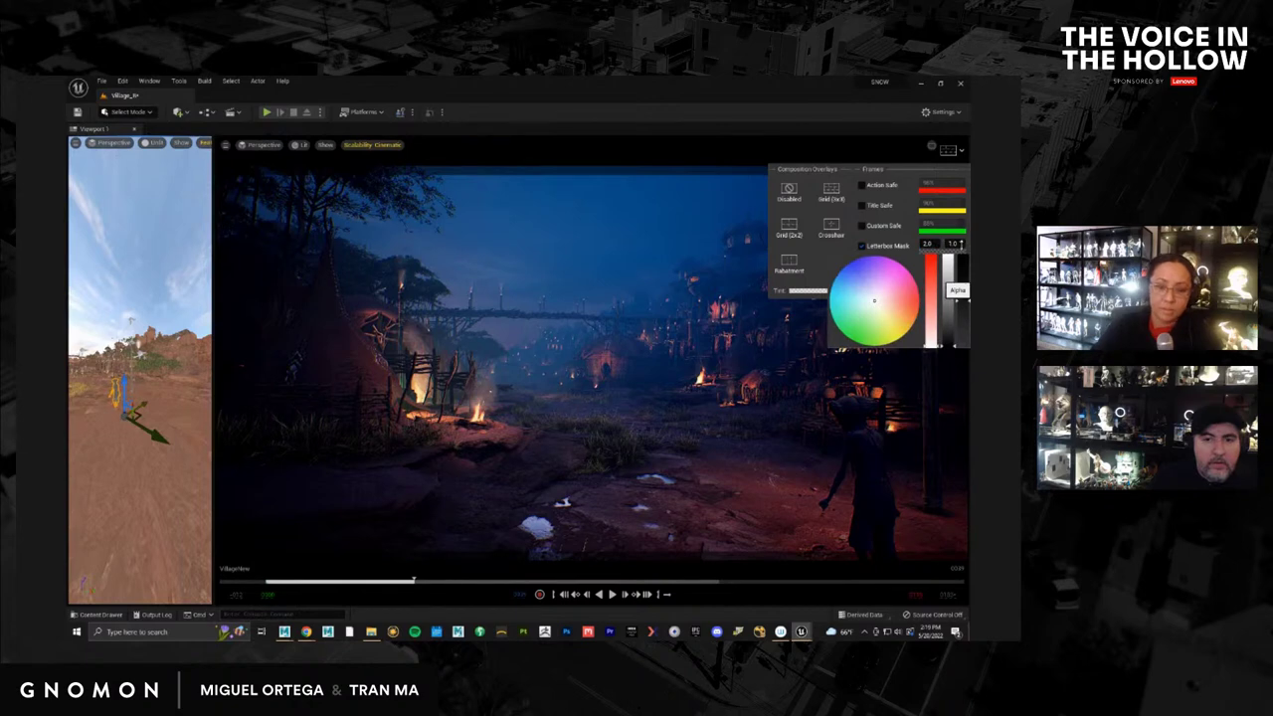
pyautogui.moveTo(960, 296); pyautogui.dragTo(961, 150)
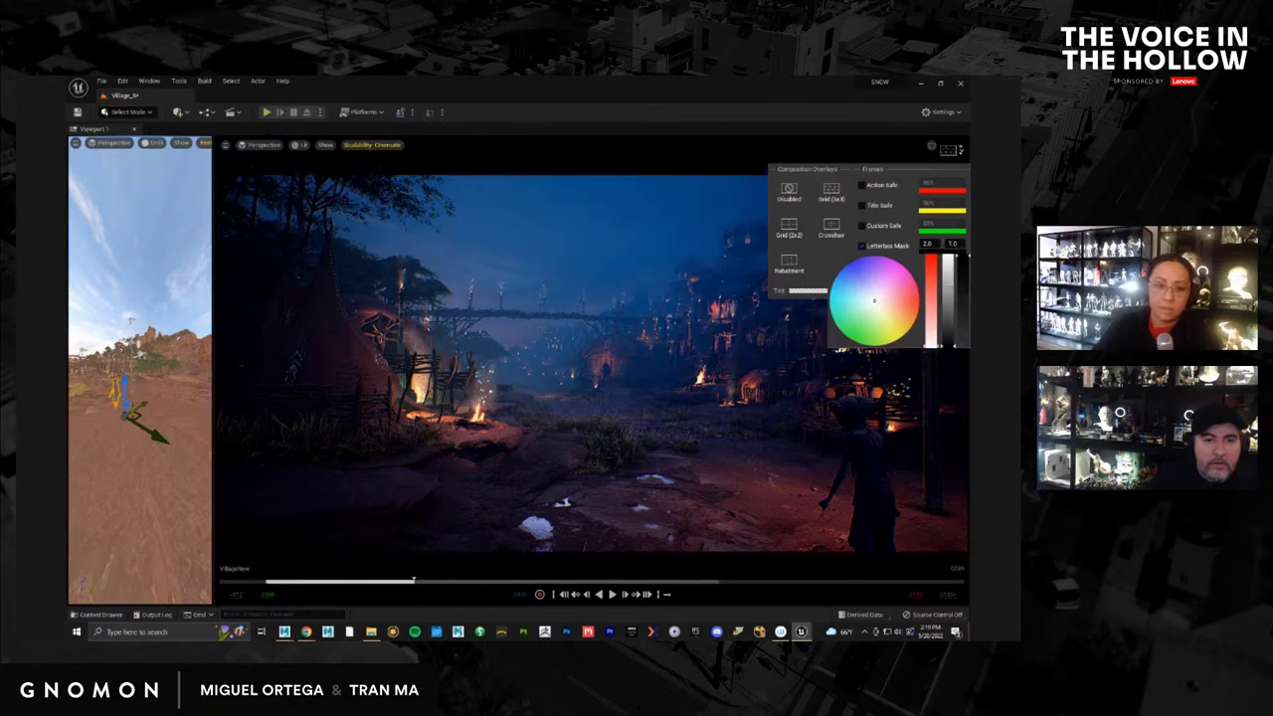
pyautogui.click(969, 271)
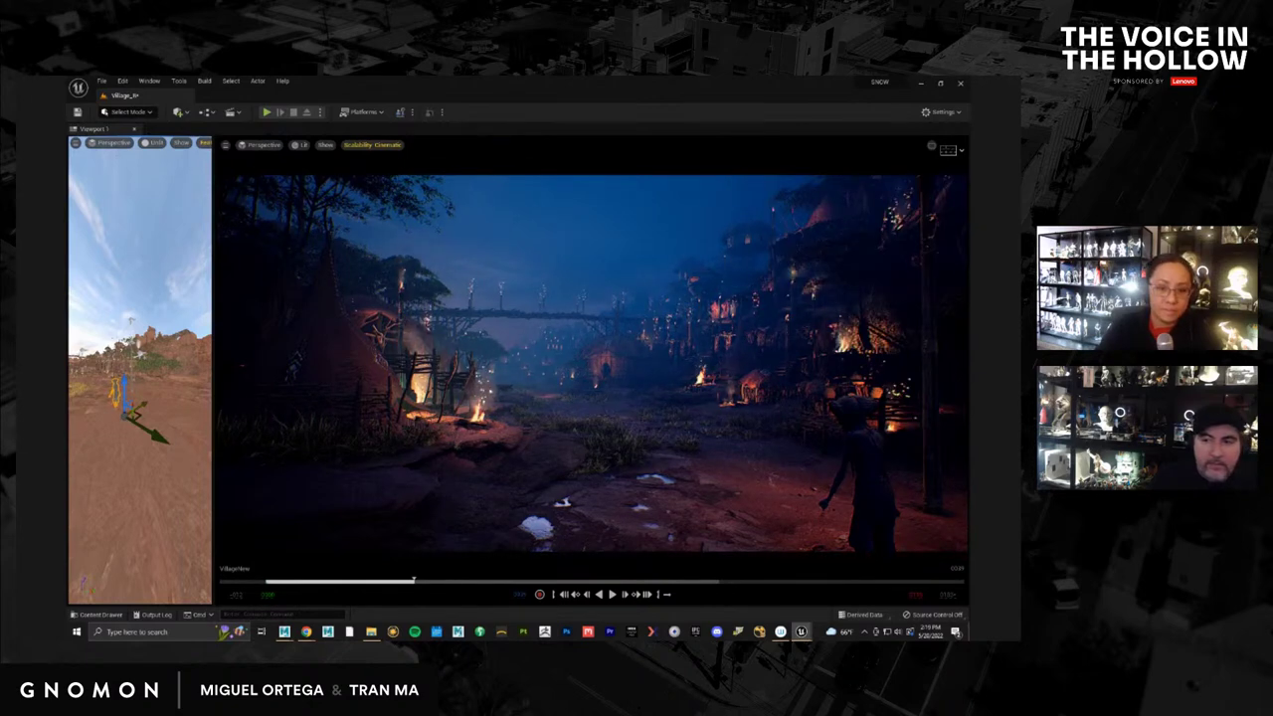
# Scrub through the timeline to review the character's movement within the letterboxed shot
pyautogui.moveTo(414, 580); pyautogui.dragTo(345, 581)
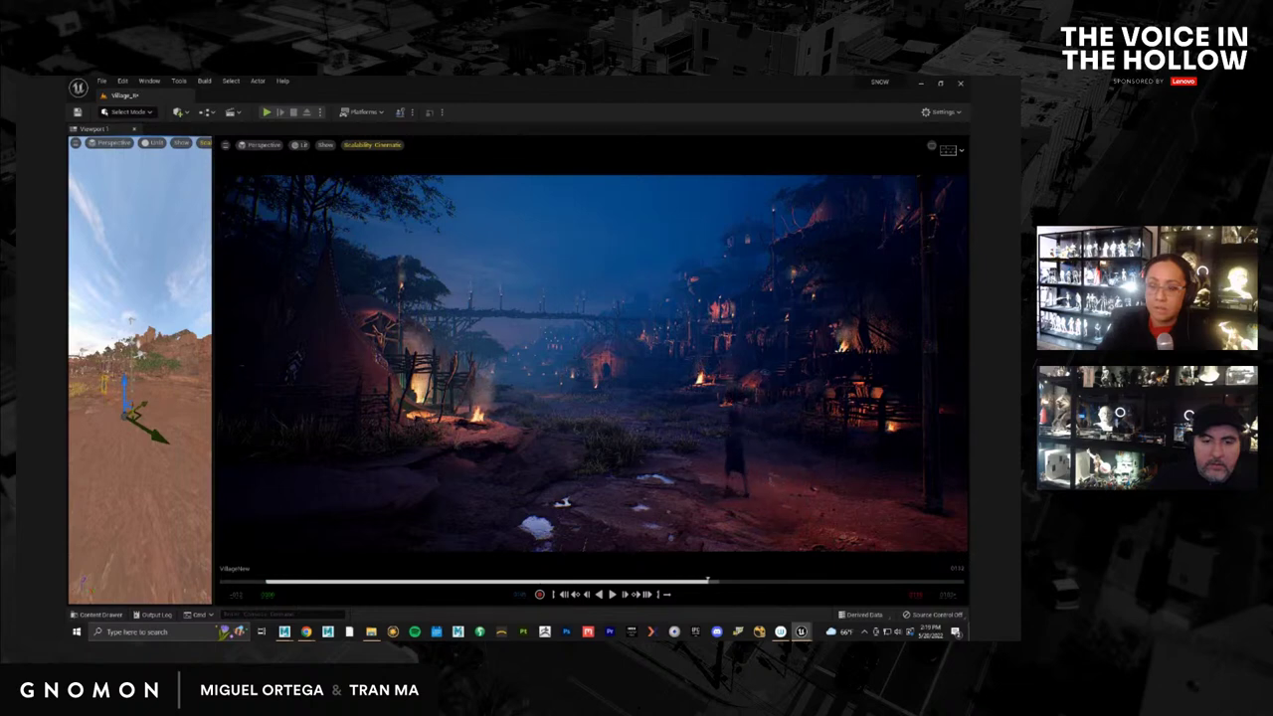
pyautogui.moveTo(734, 581); pyautogui.dragTo(520, 581)
pyautogui.press('l')
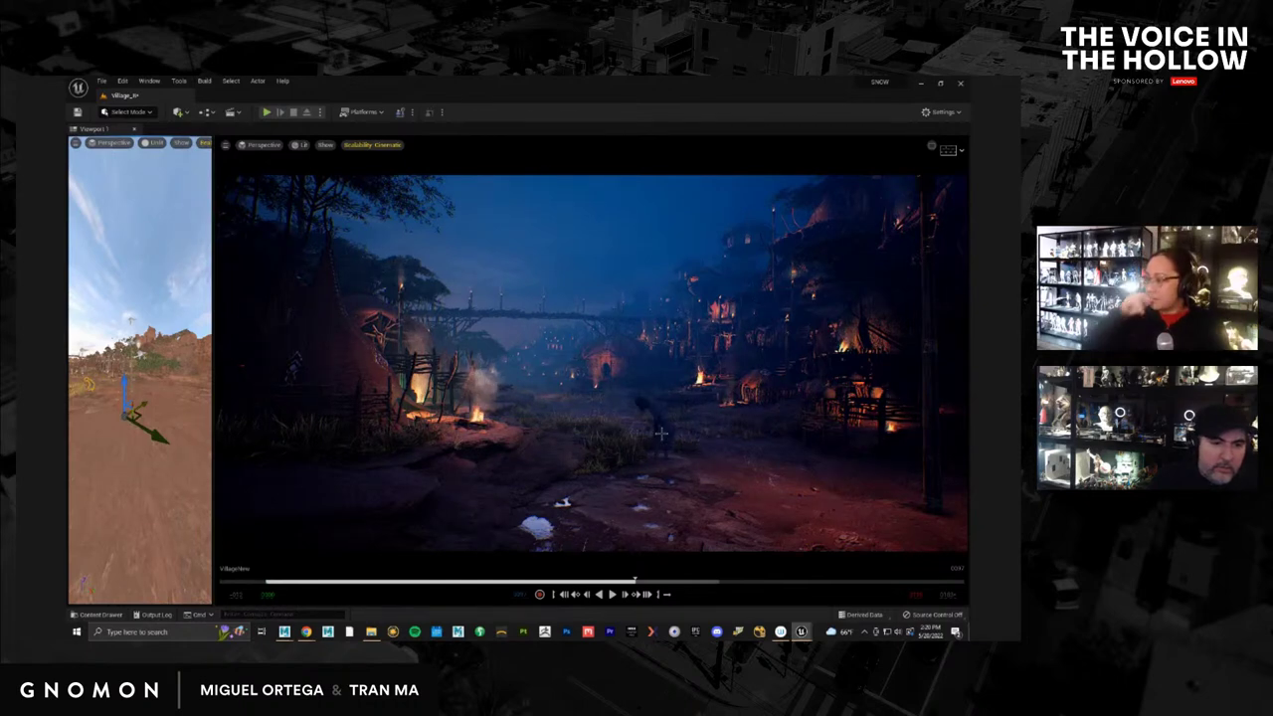
# Try the character farther back on the village path near the grass and scrub through its animation
pyautogui.click(660, 433)
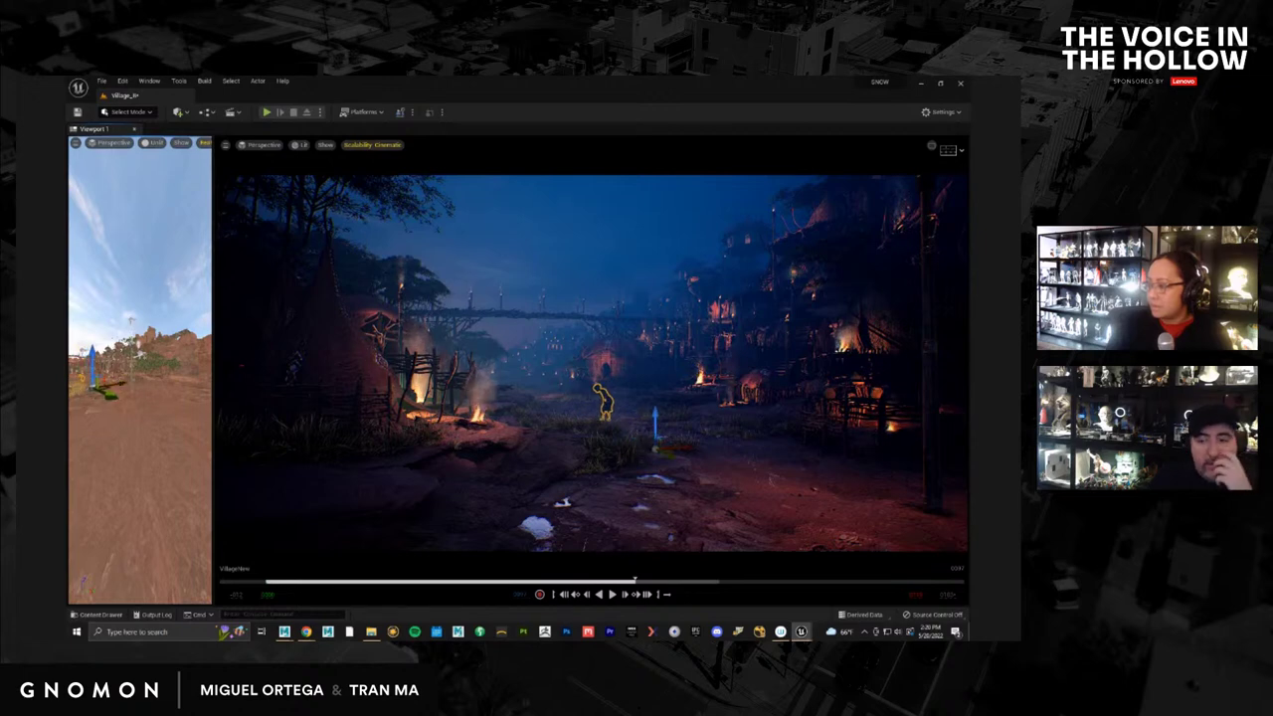
pyautogui.moveTo(635, 582); pyautogui.dragTo(300, 581)
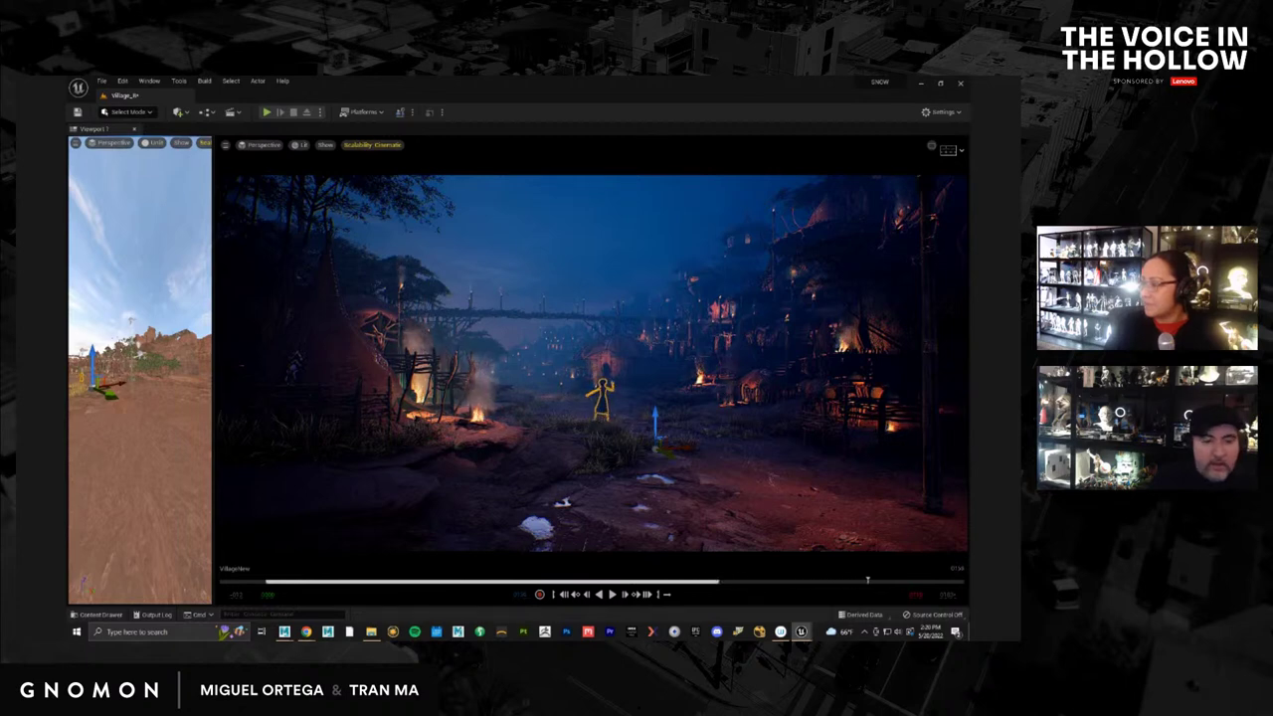
pyautogui.moveTo(868, 580); pyautogui.dragTo(291, 580)
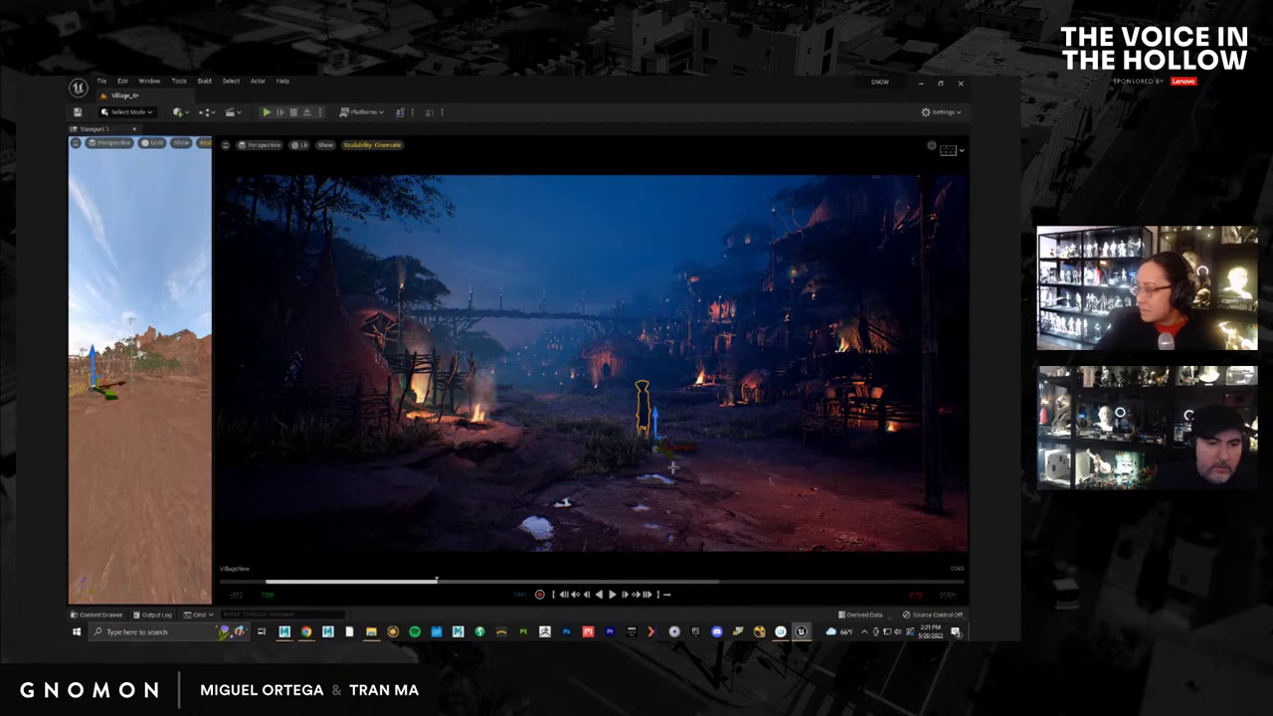
# Move the character forward onto the reddish path beside the torch pole and scrub through its walk
pyautogui.moveTo(672, 461); pyautogui.dragTo(930, 576)
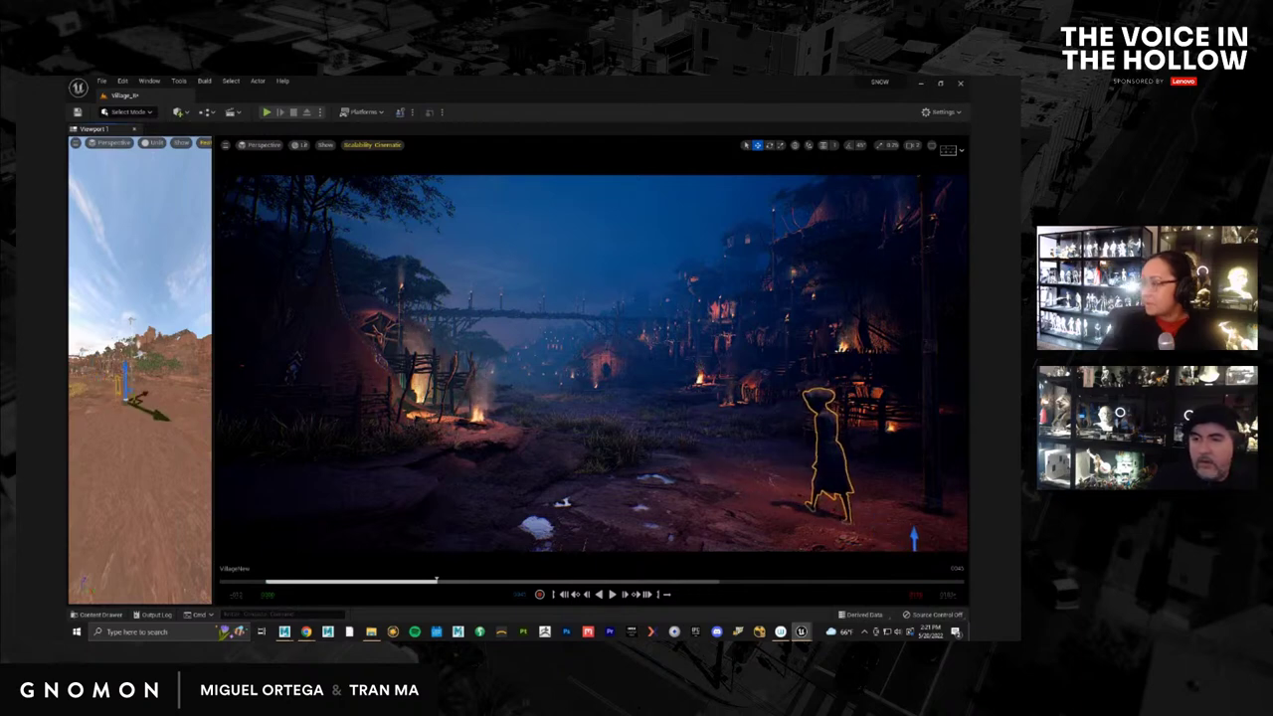
pyautogui.moveTo(436, 580); pyautogui.dragTo(280, 580)
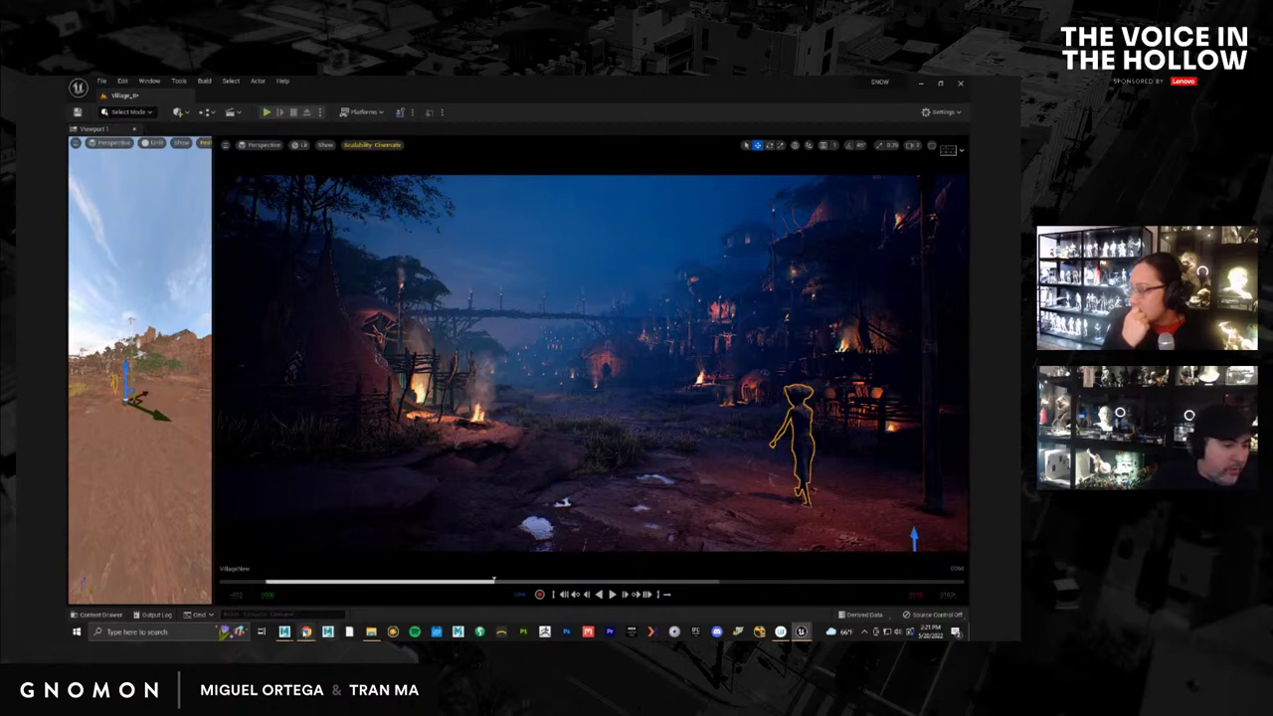
# Switch to Maya's Coa rig scene, close the Outliner, and open the Namespace Editor
pyautogui.moveTo(285, 631)
pyautogui.click(335, 595)
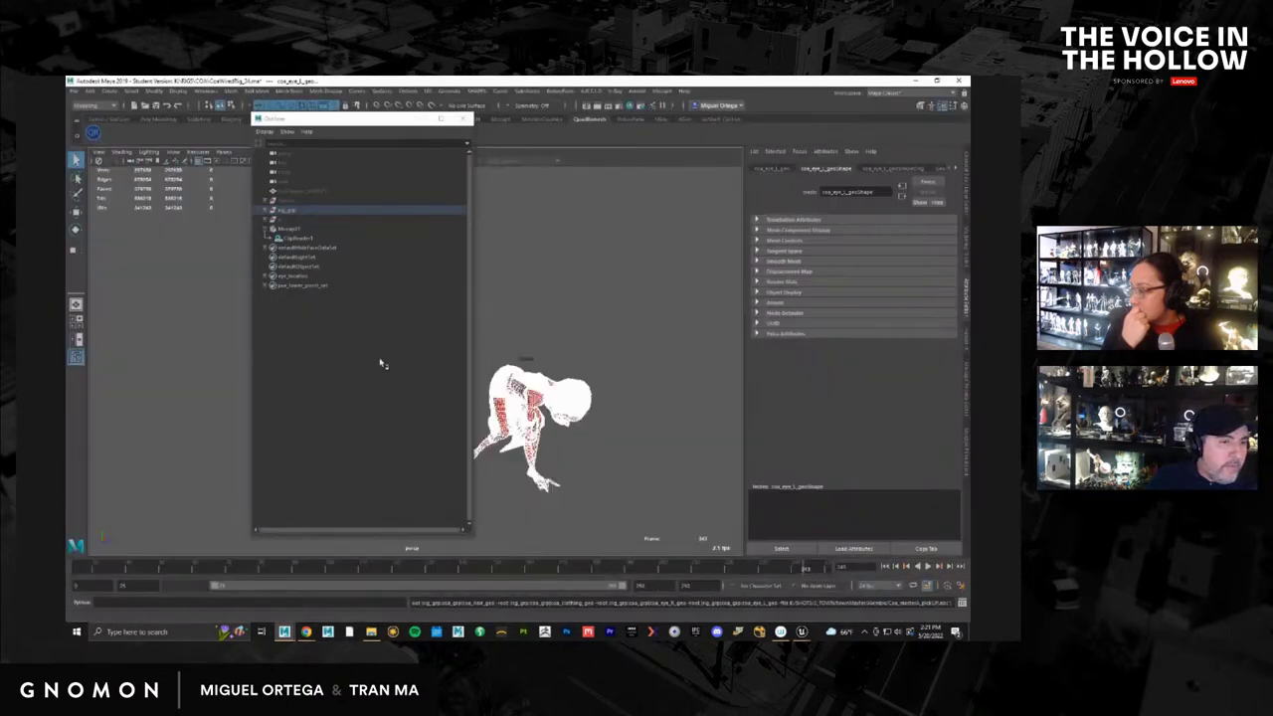
pyautogui.click(463, 119)
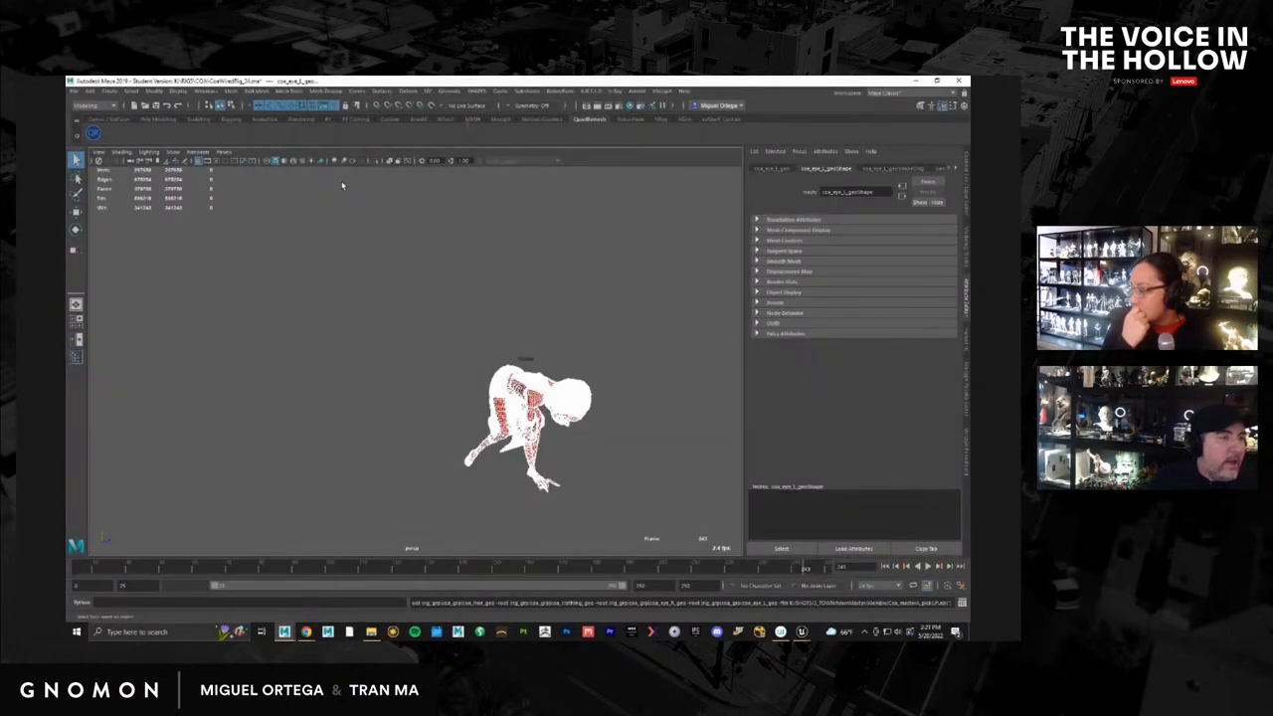
pyautogui.click(253, 92)
pyautogui.moveTo(231, 92)
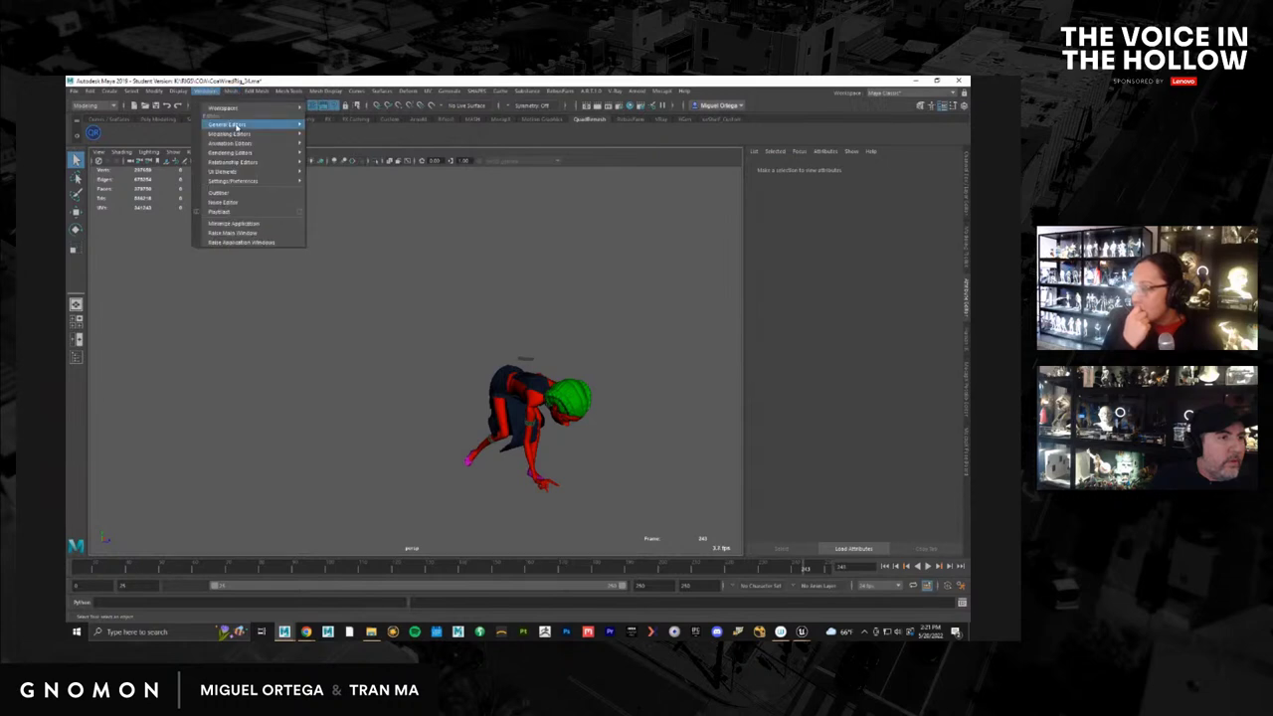
pyautogui.moveTo(237, 126)
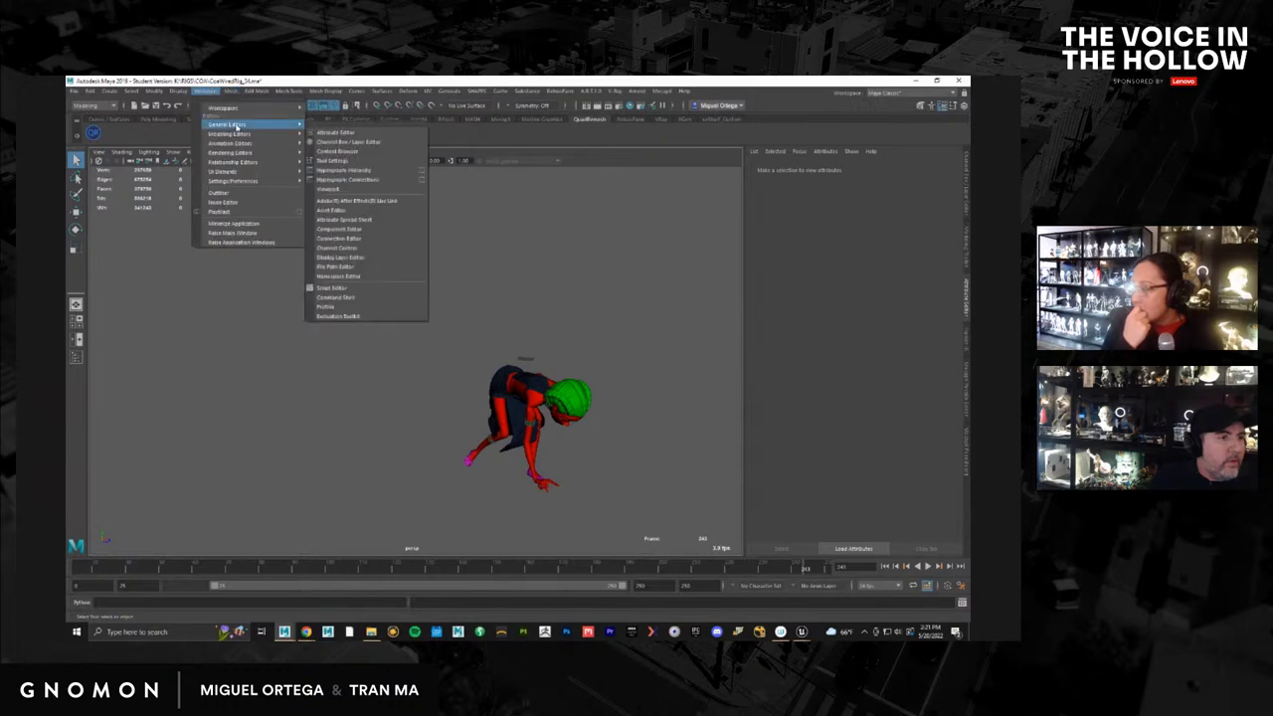
pyautogui.click(348, 277)
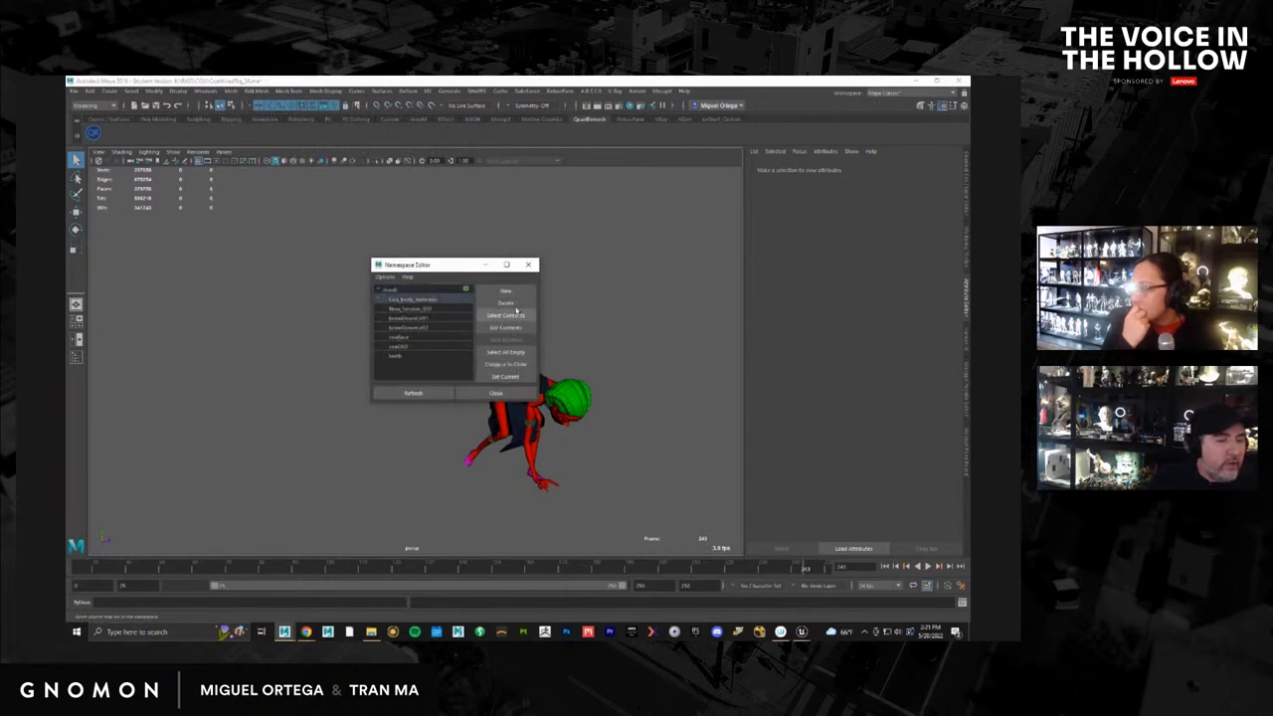
# Delete the Coa_body_materials namespace by merging it with the root, close the Namespace Editor, and return to Unreal
pyautogui.click(505, 302)
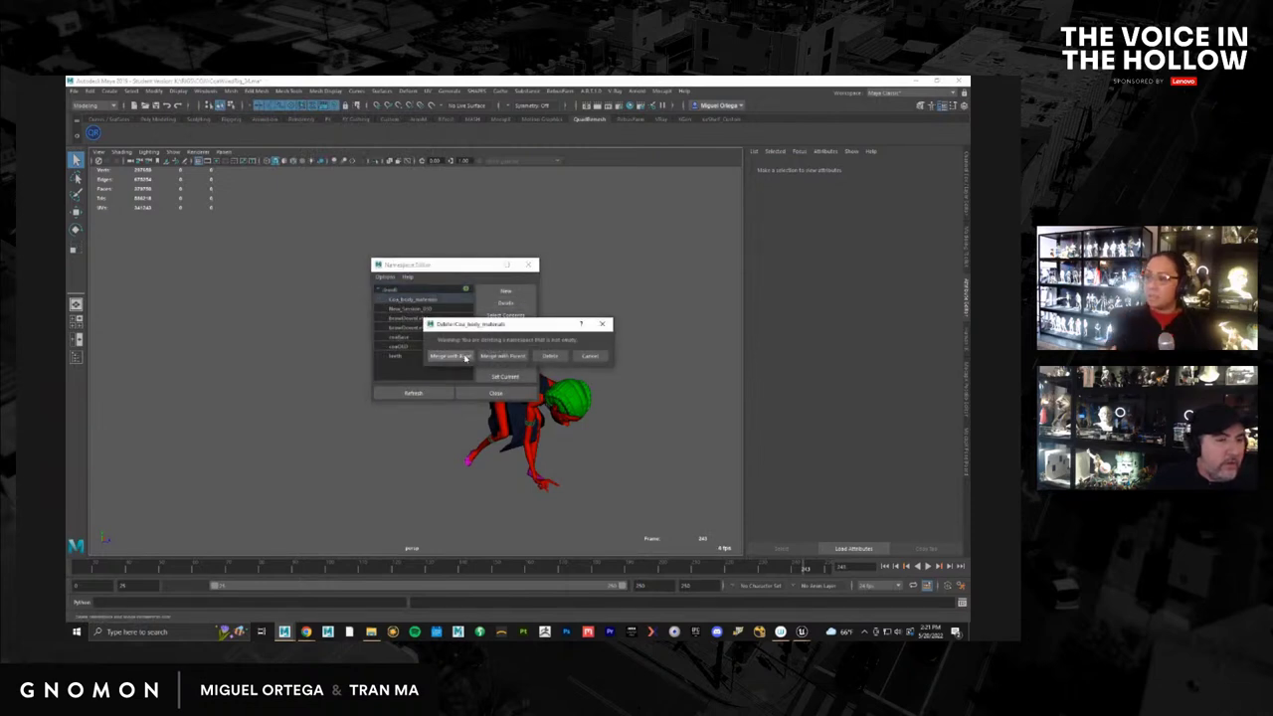
pyautogui.click(452, 356)
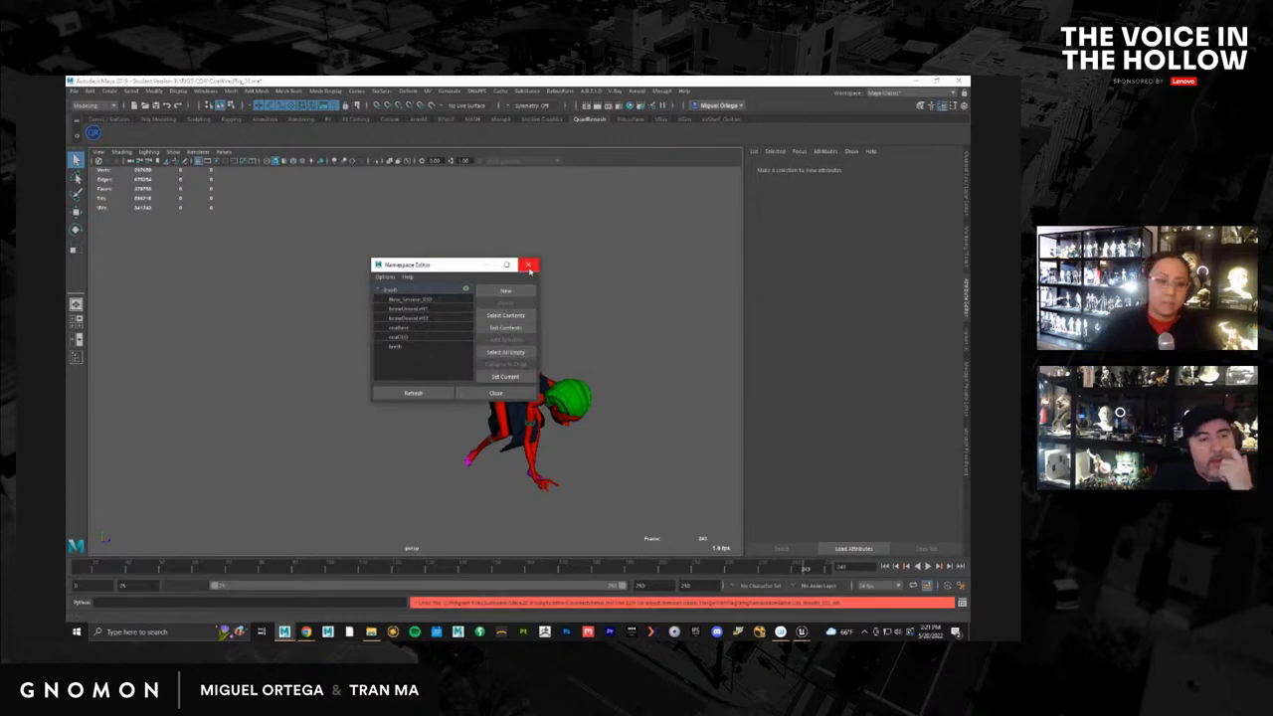
pyautogui.click(529, 266)
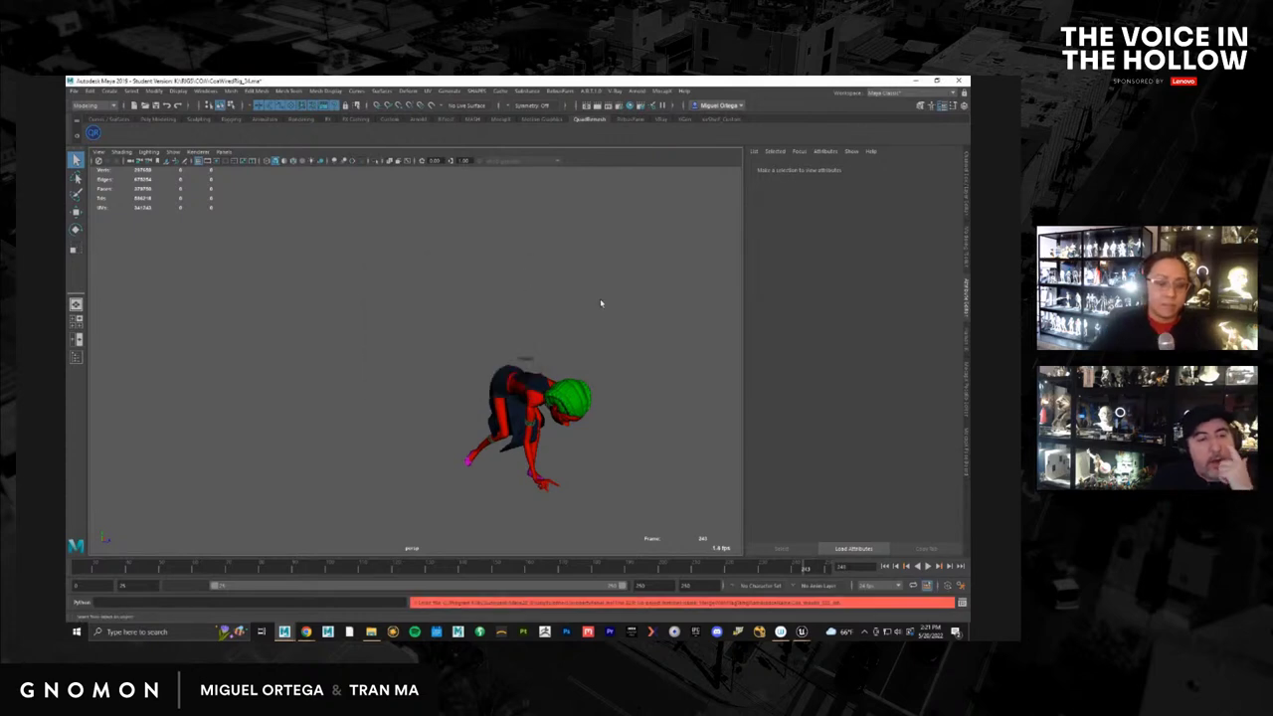
pyautogui.click(916, 79)
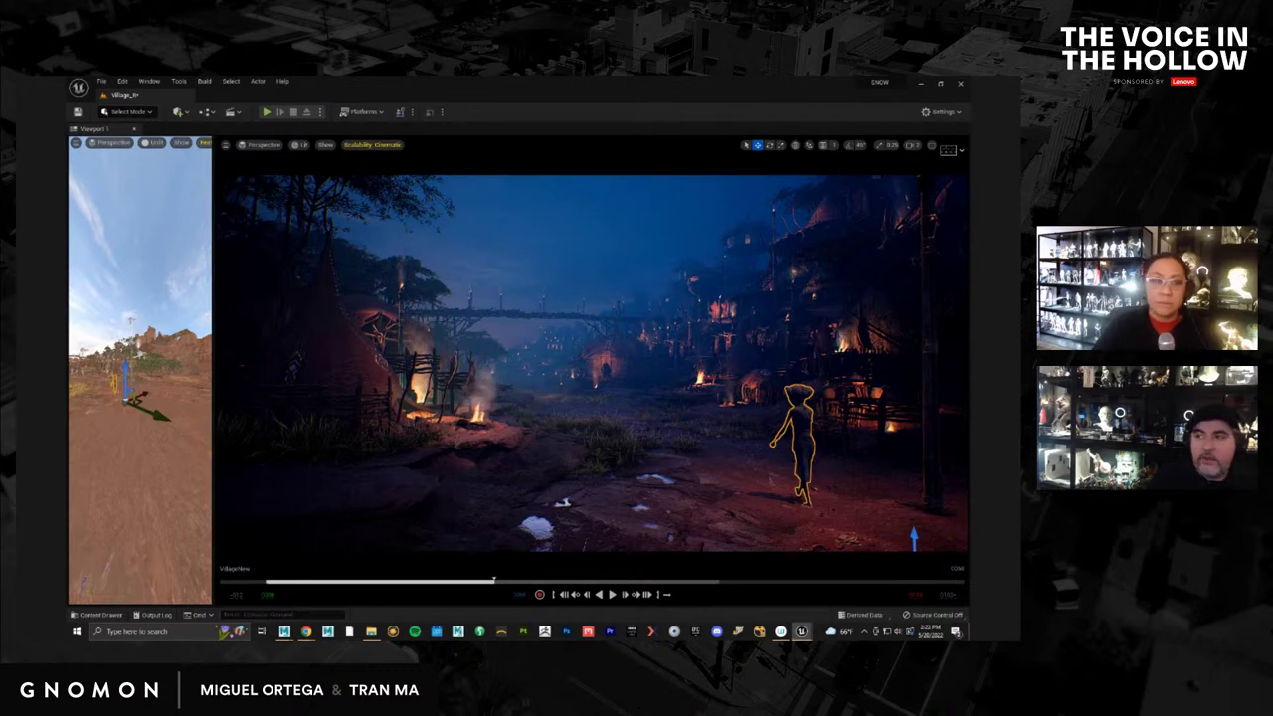
# Bring the Coa_masterA skeletal mesh editor over the level and save the project's modified assets
pyautogui.moveTo(969, 233); pyautogui.dragTo(687, 197)
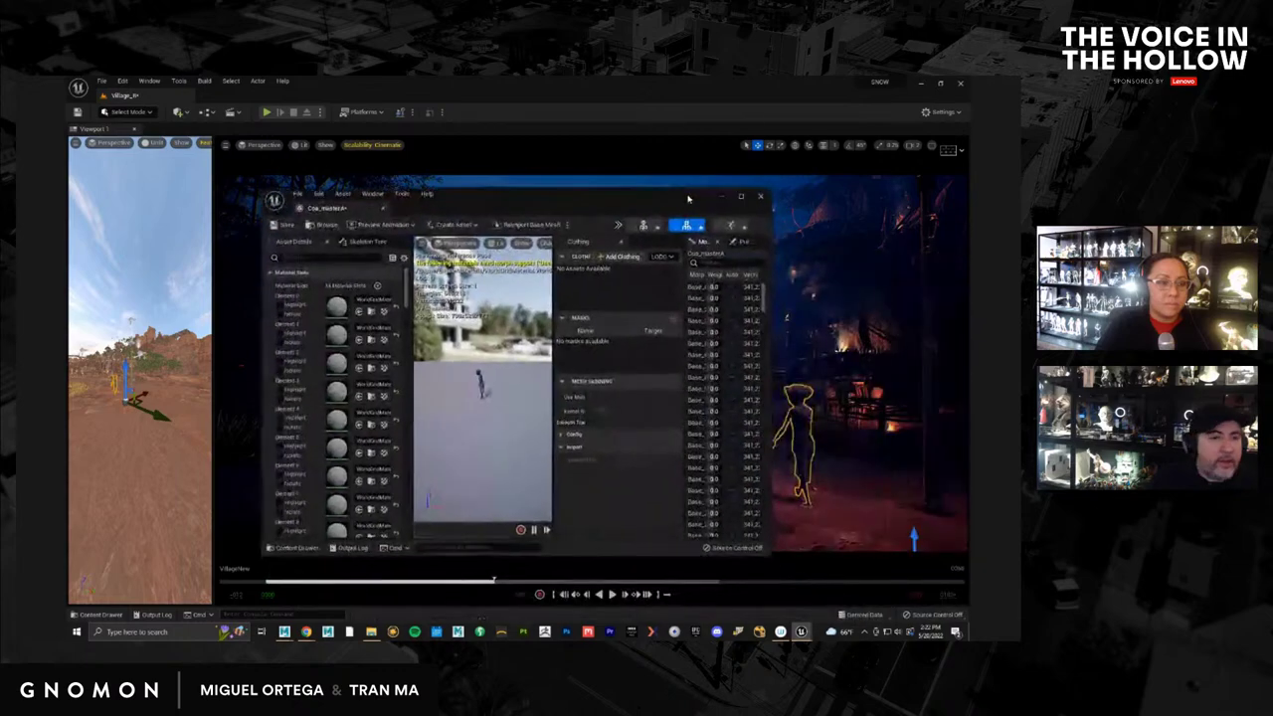
pyautogui.click(101, 81)
pyautogui.click(129, 189)
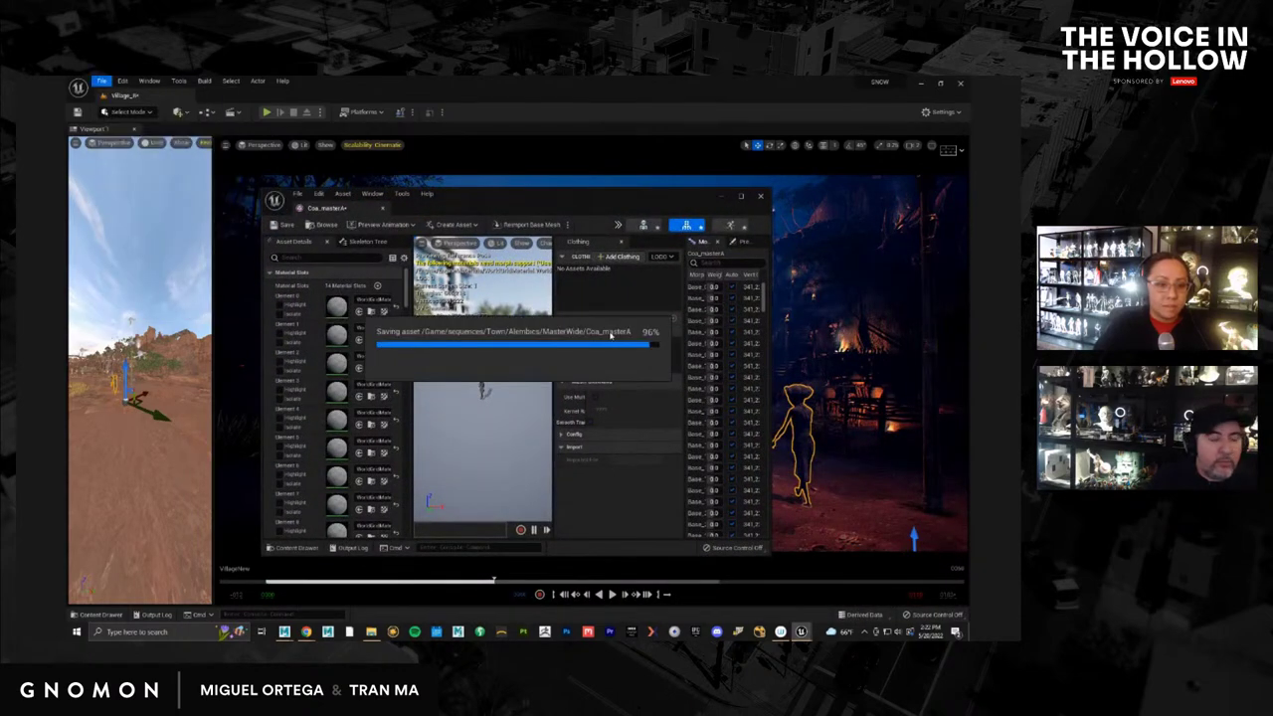
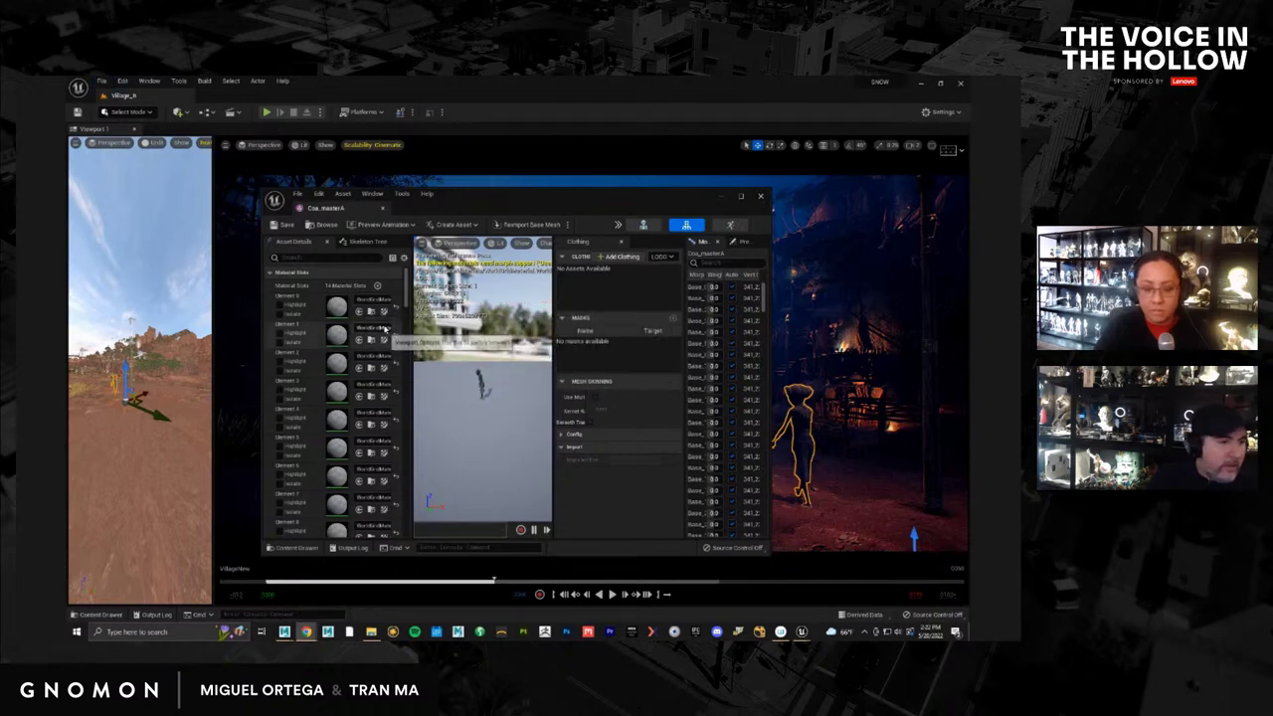
# Isolate the Element 0 material slot in the mesh preview and open the assets/characters/coa/materials folder
pyautogui.click(281, 314)
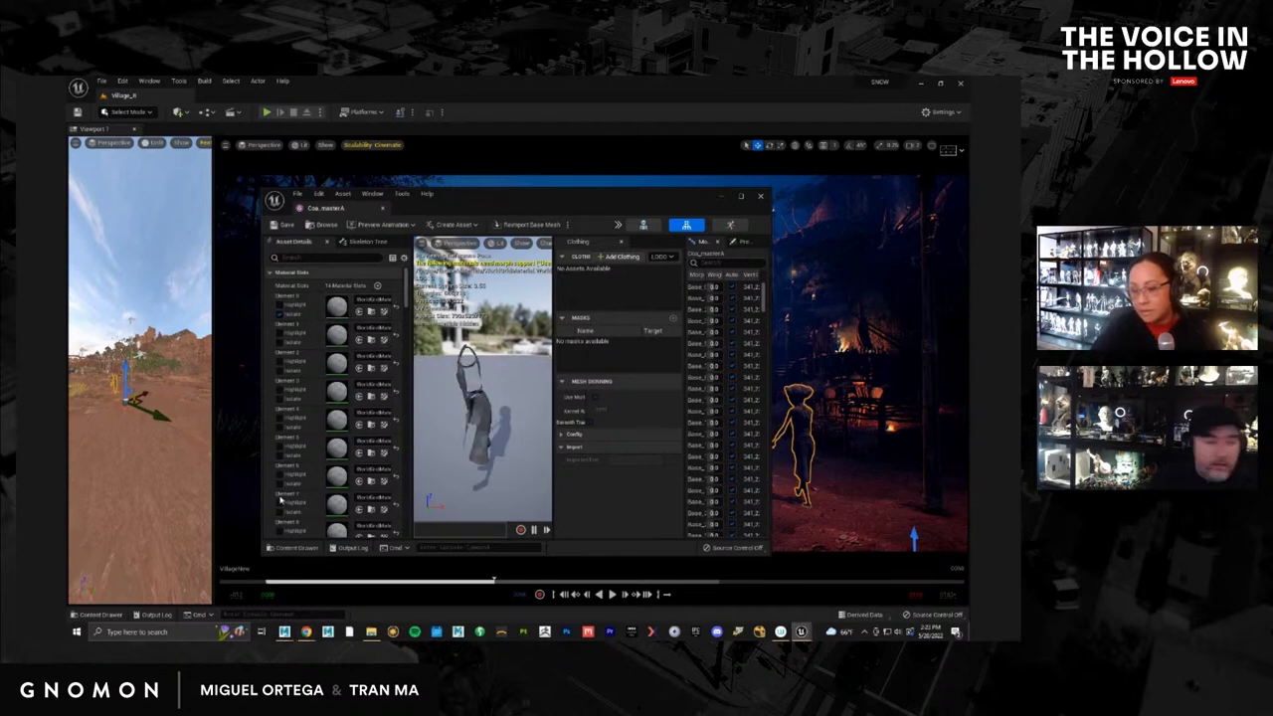
pyautogui.click(99, 614)
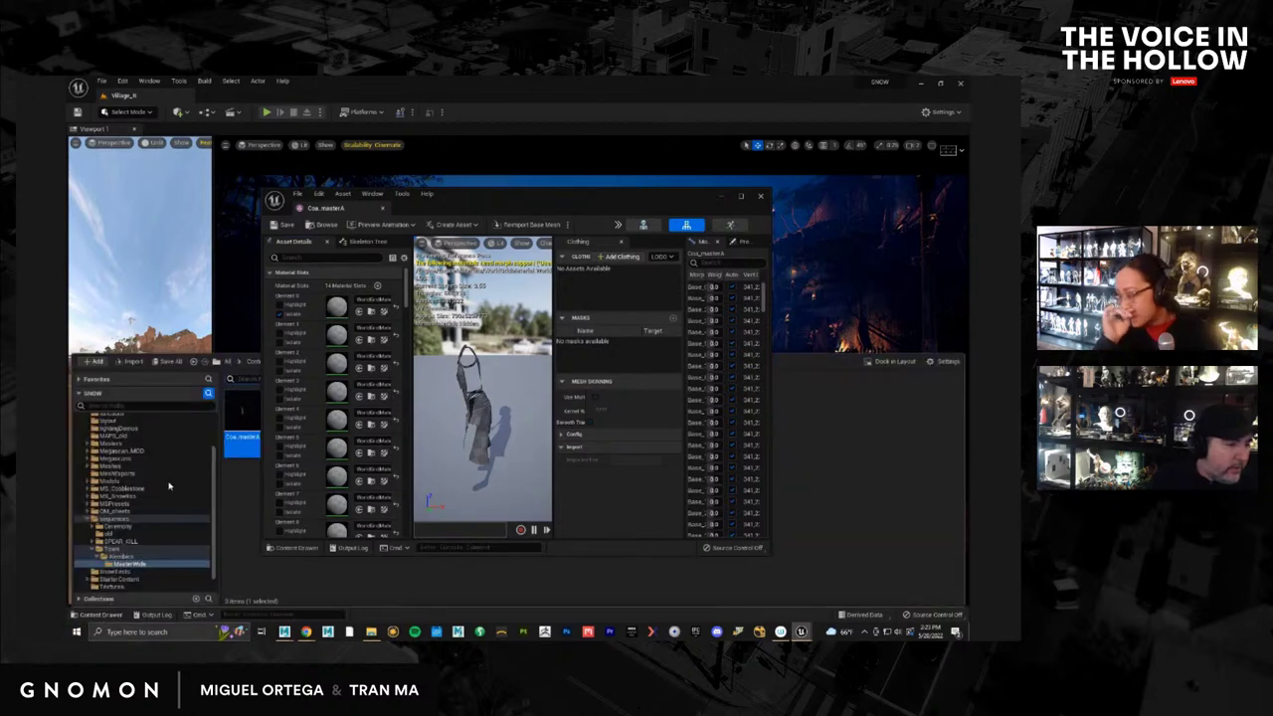
pyautogui.scroll(3, 217, 443)
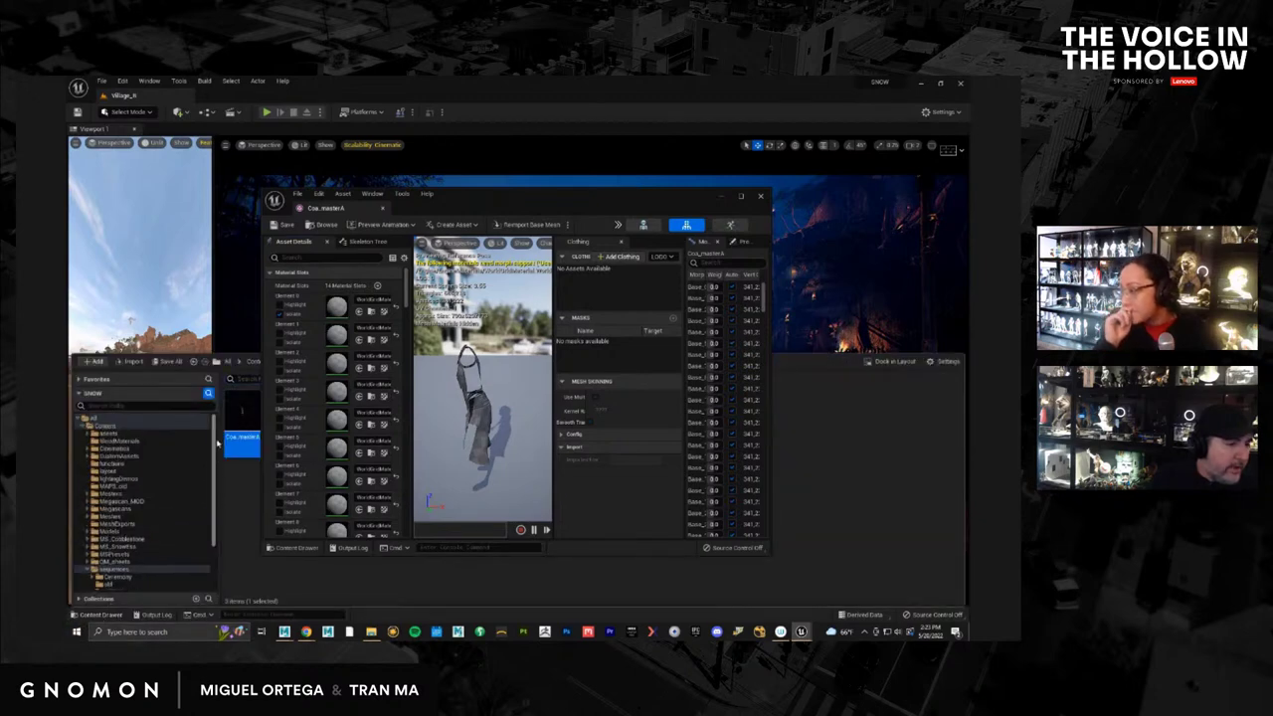
pyautogui.click(89, 434)
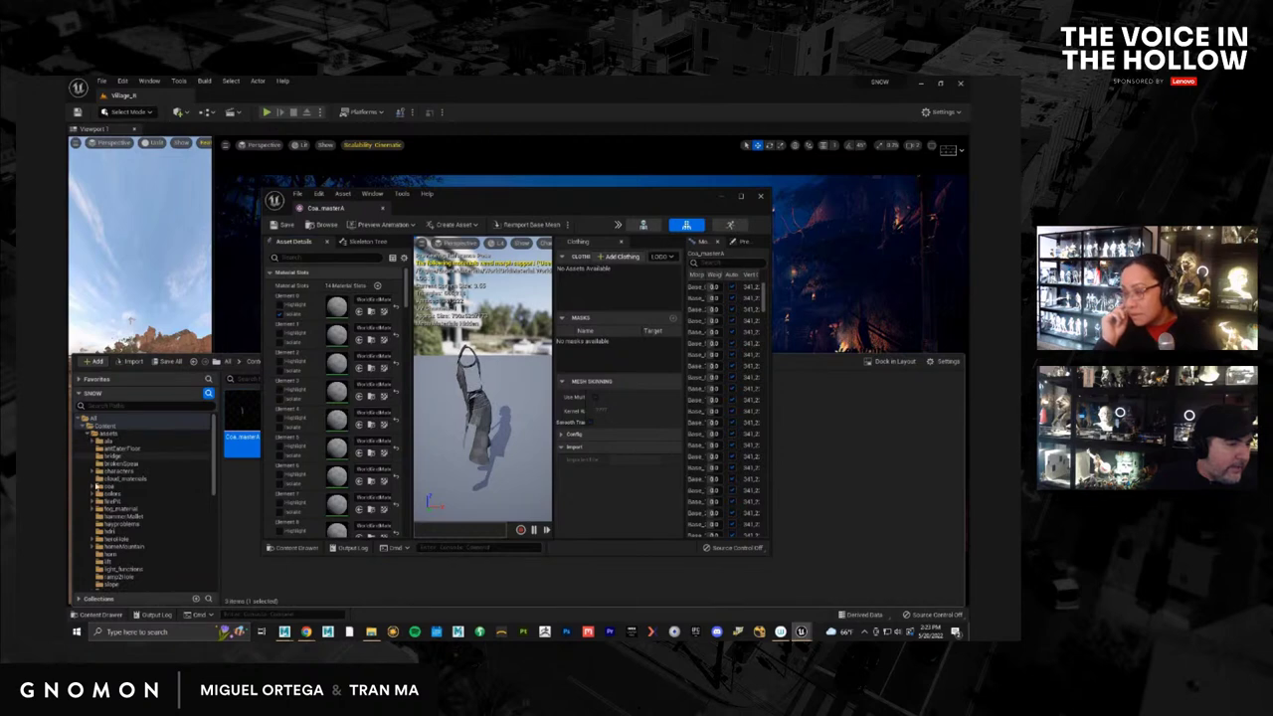
pyautogui.click(94, 471)
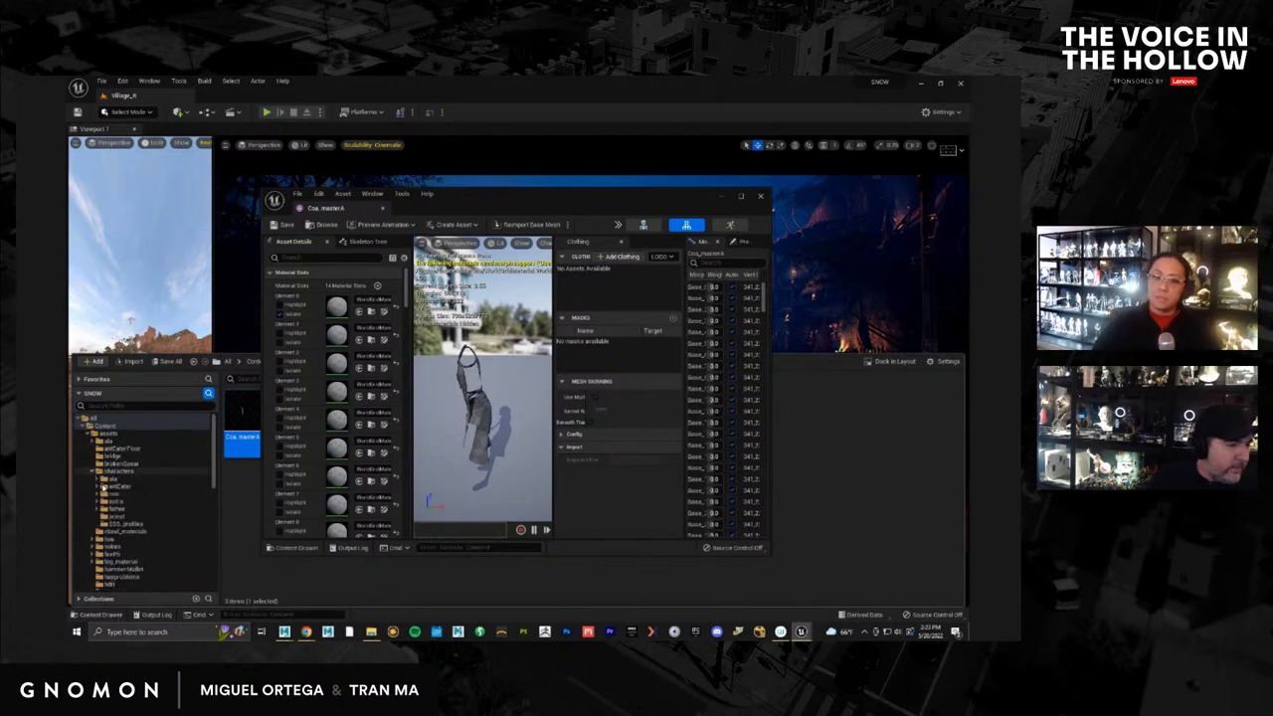
pyautogui.click(100, 493)
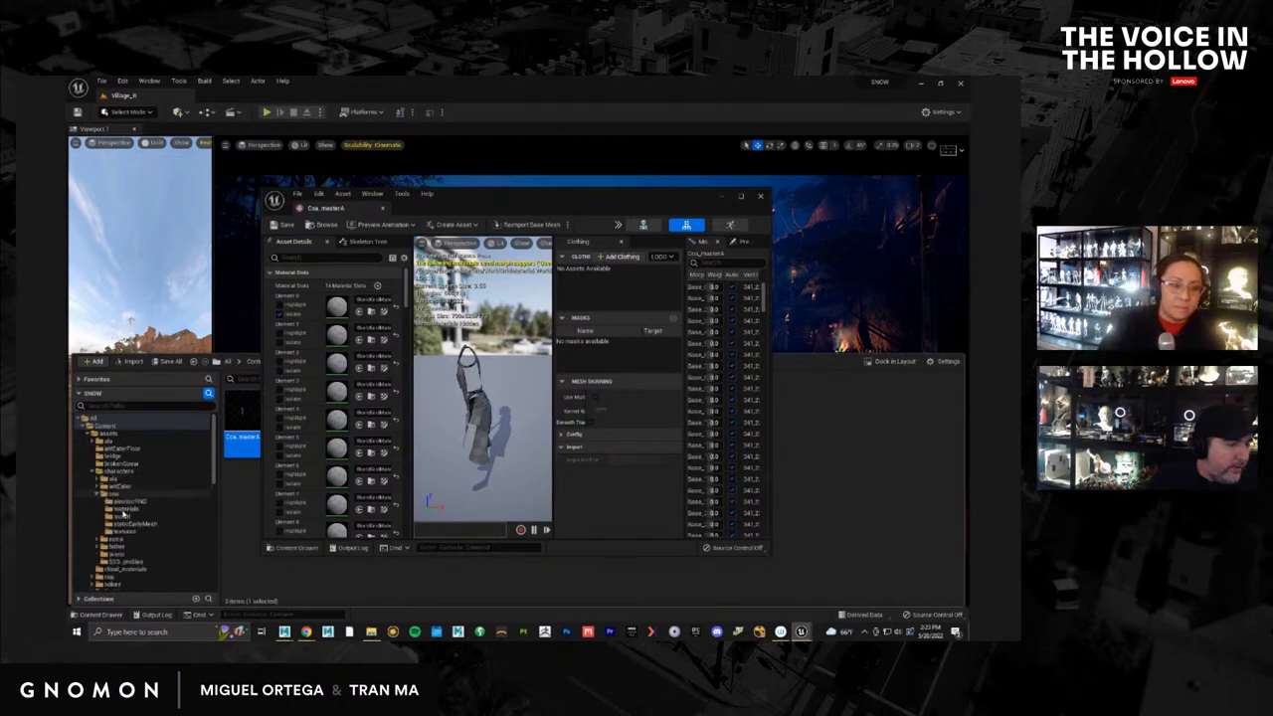
pyautogui.click(126, 509)
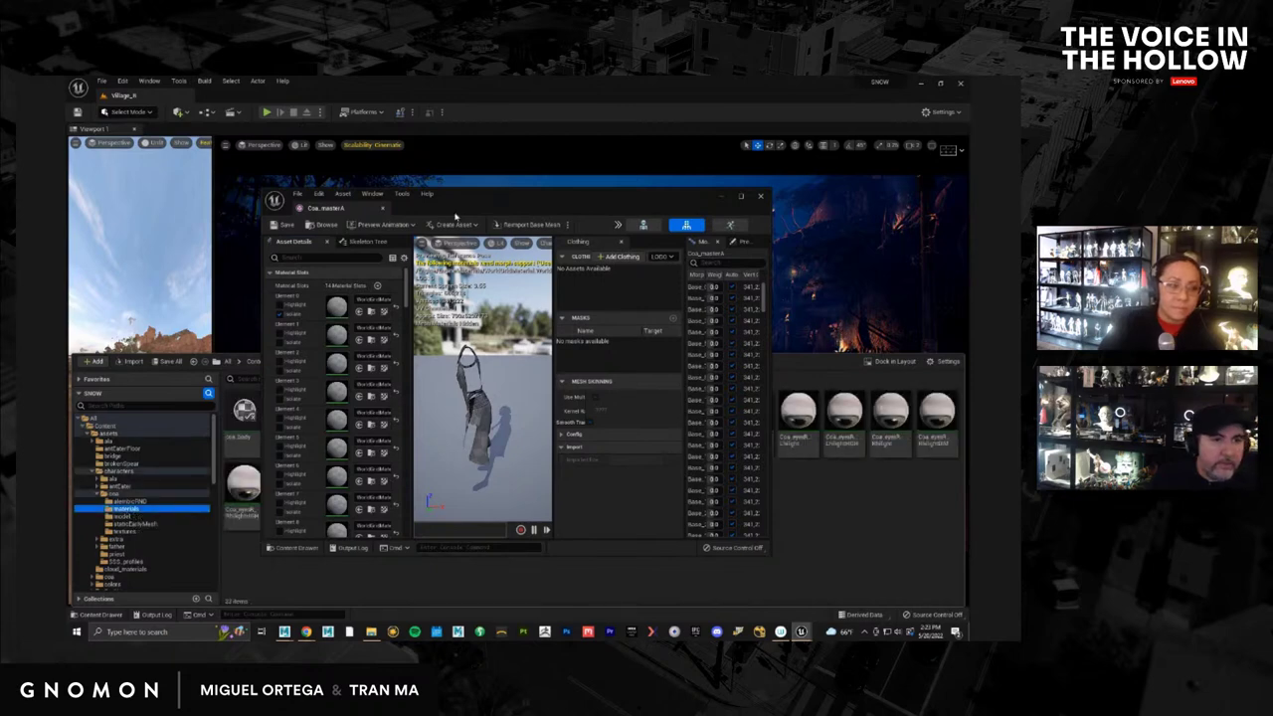
# Move the Coa_masterA mesh editor clear of the level and pick the Coa_clothing1 material for the mesh
pyautogui.moveTo(483, 205); pyautogui.dragTo(1204, 227)
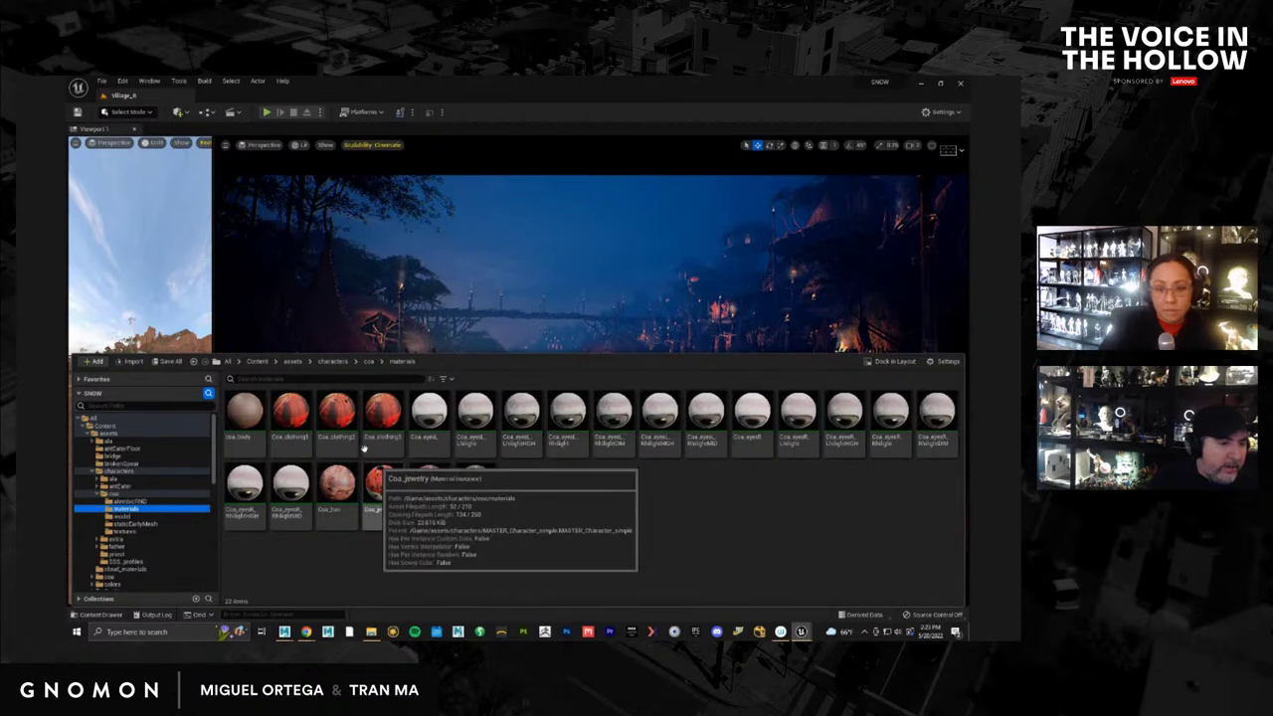
pyautogui.click(290, 413)
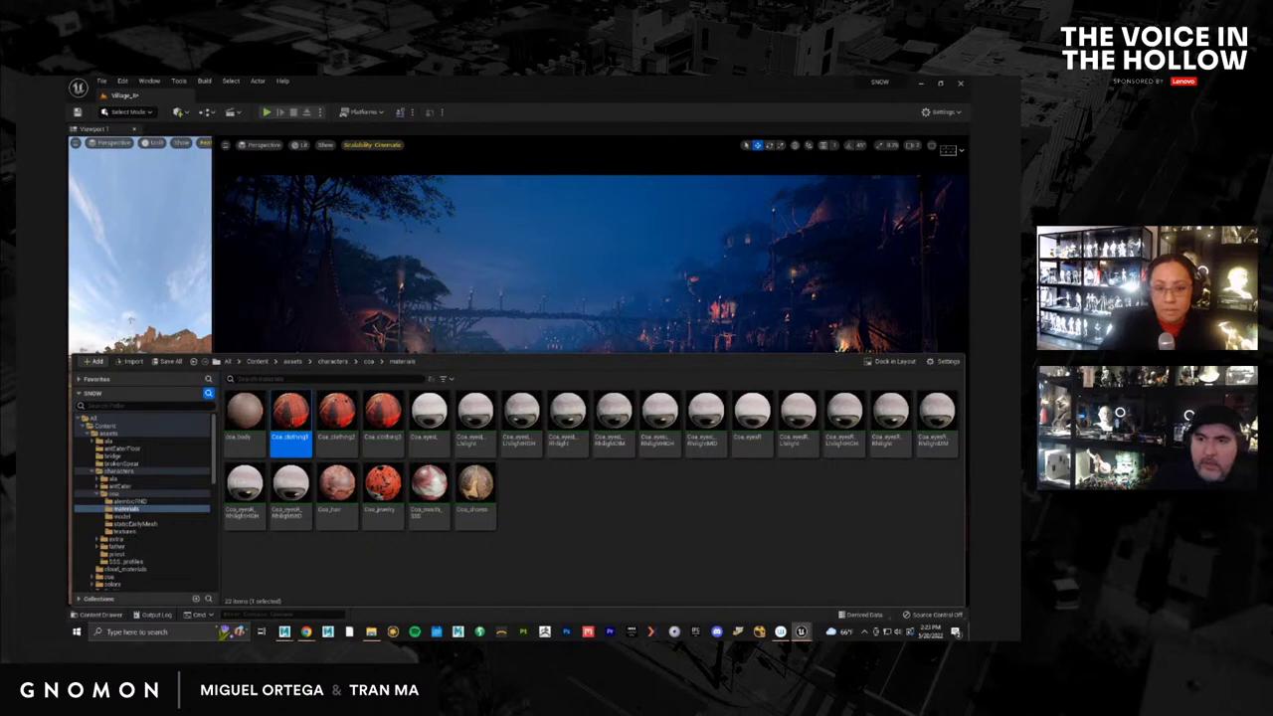
pyautogui.hotkey('ctrl', 'space')
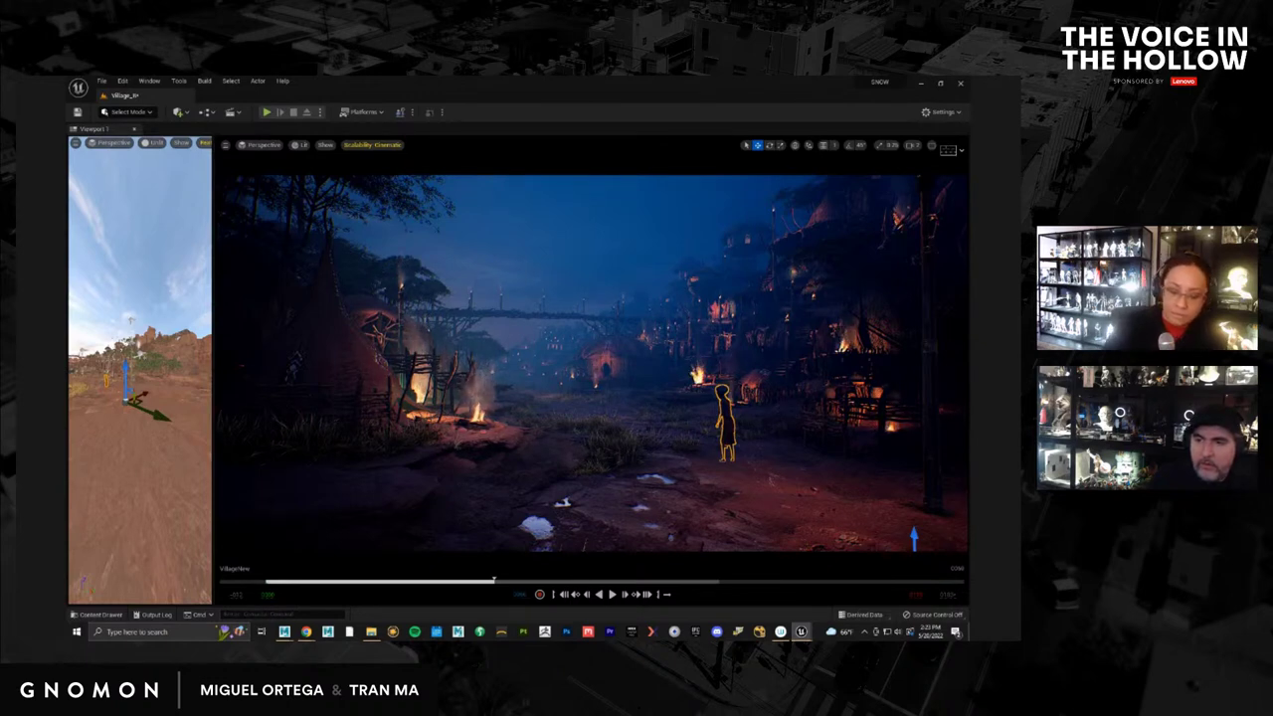
# Pick Coa's left-eye and right-eye highlight materials in turn for the mesh's eye slots
pyautogui.click(100, 615)
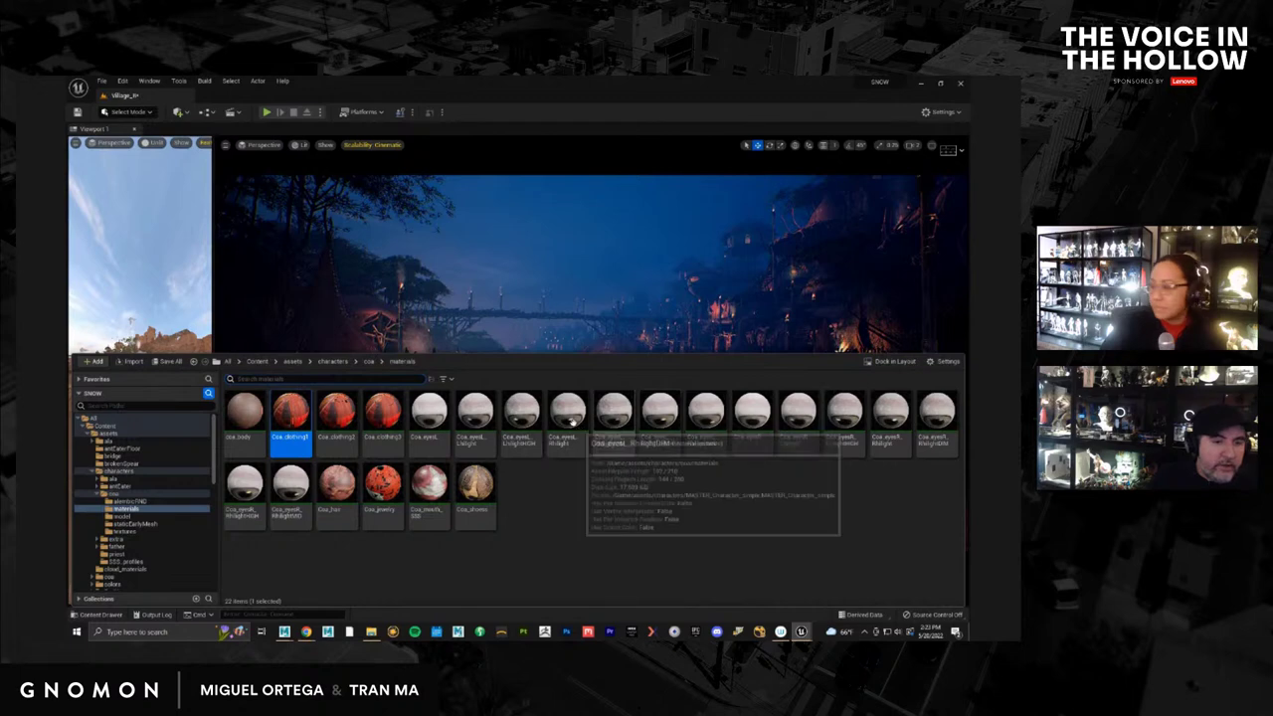
pyautogui.click(567, 412)
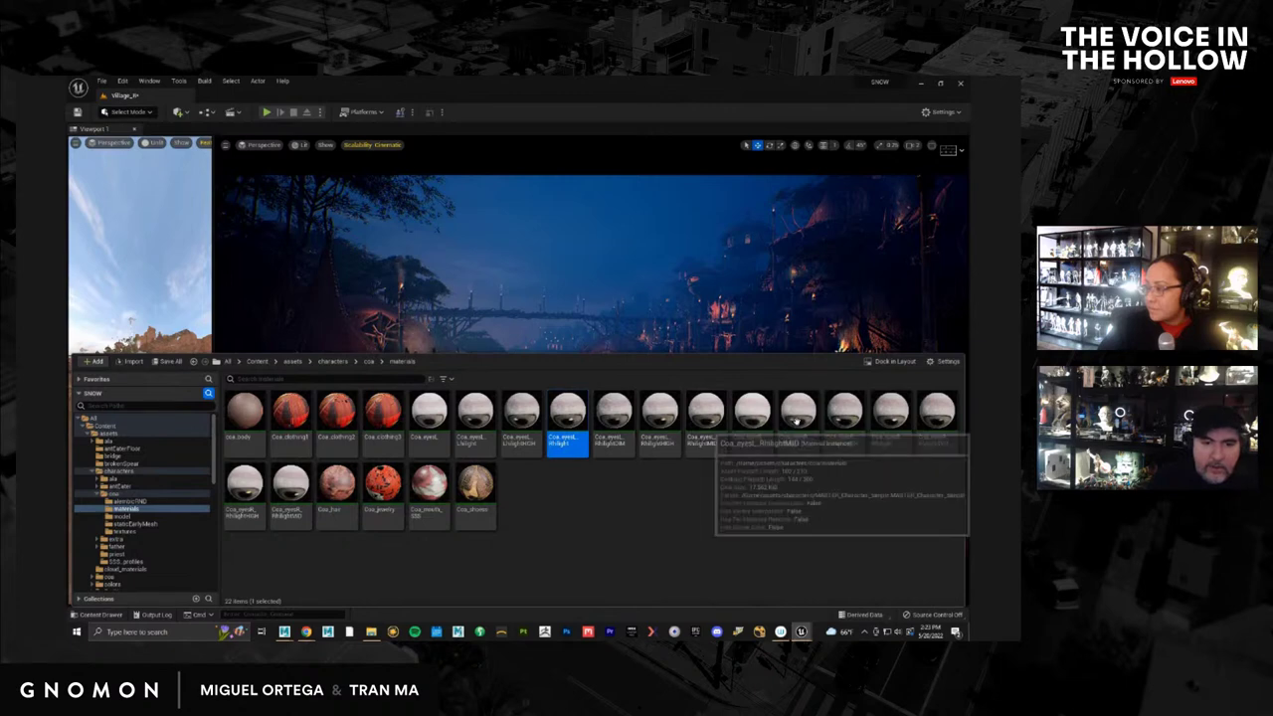
pyautogui.moveTo(793, 445)
pyautogui.mouseDown()
pyautogui.moveTo(958, 466)
pyautogui.moveTo(801, 438)
pyautogui.mouseUp()
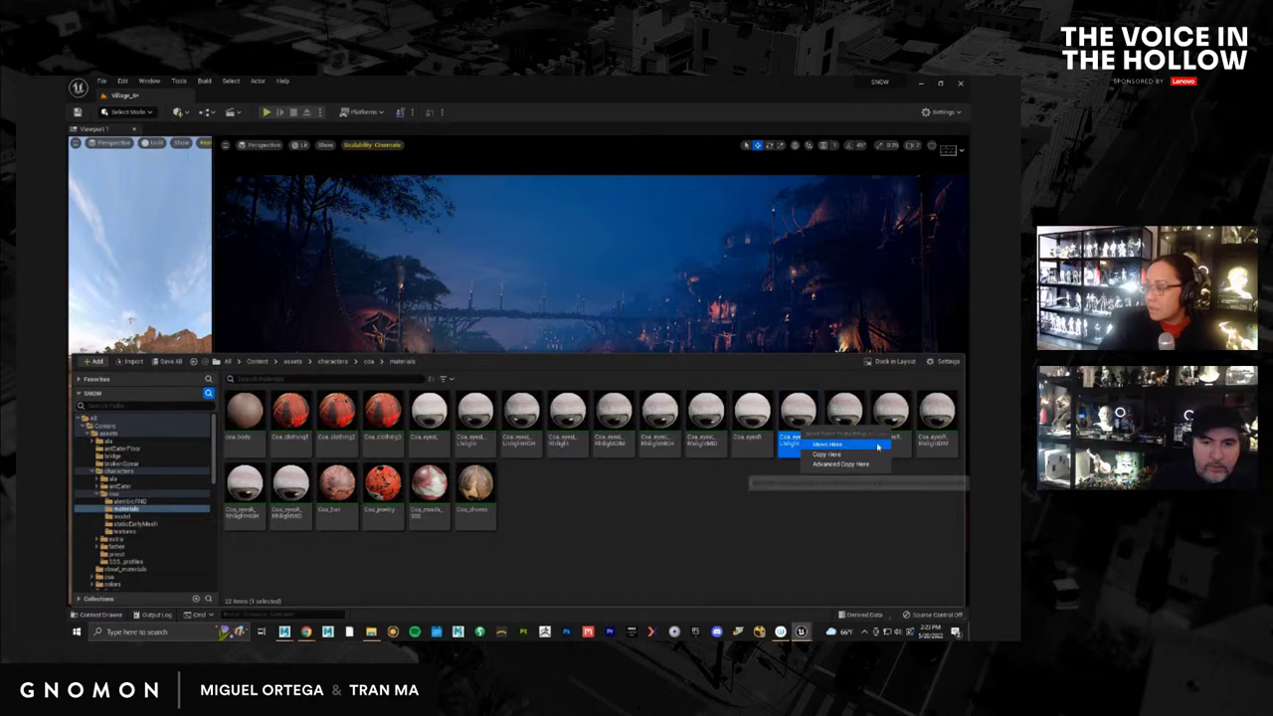
pyautogui.click(890, 416)
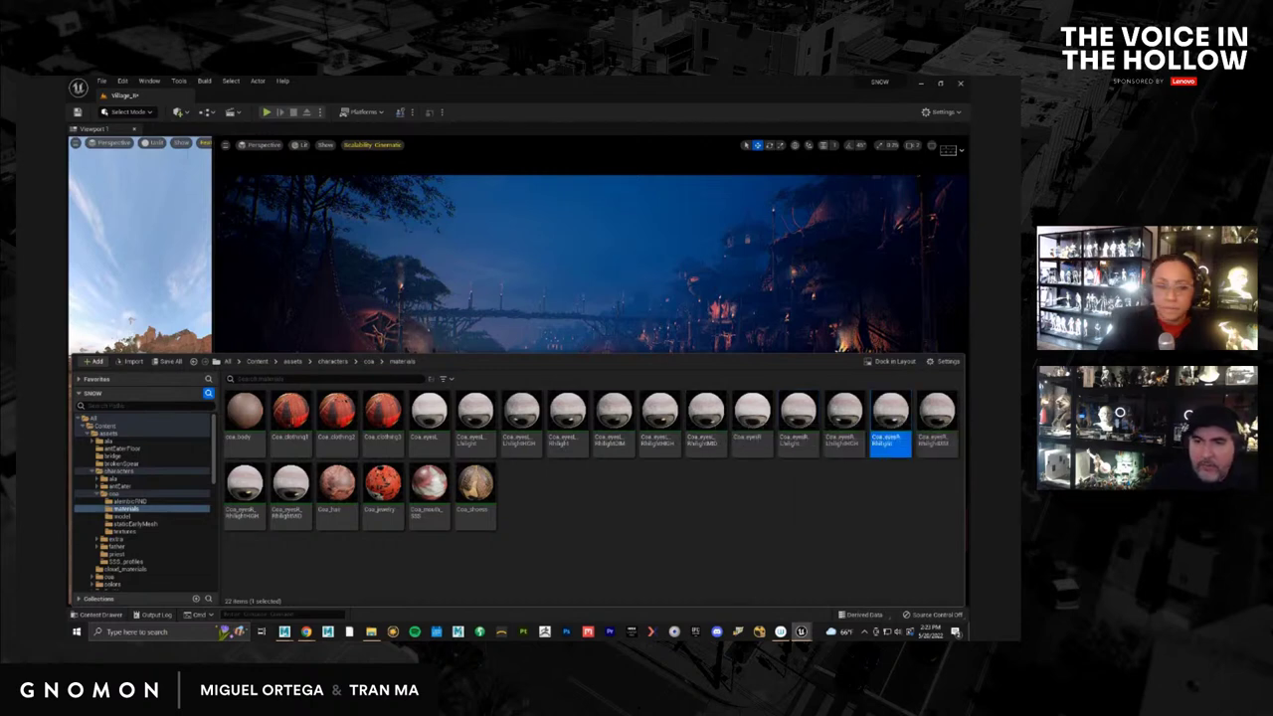
pyautogui.hotkey('ctrl', 'space')
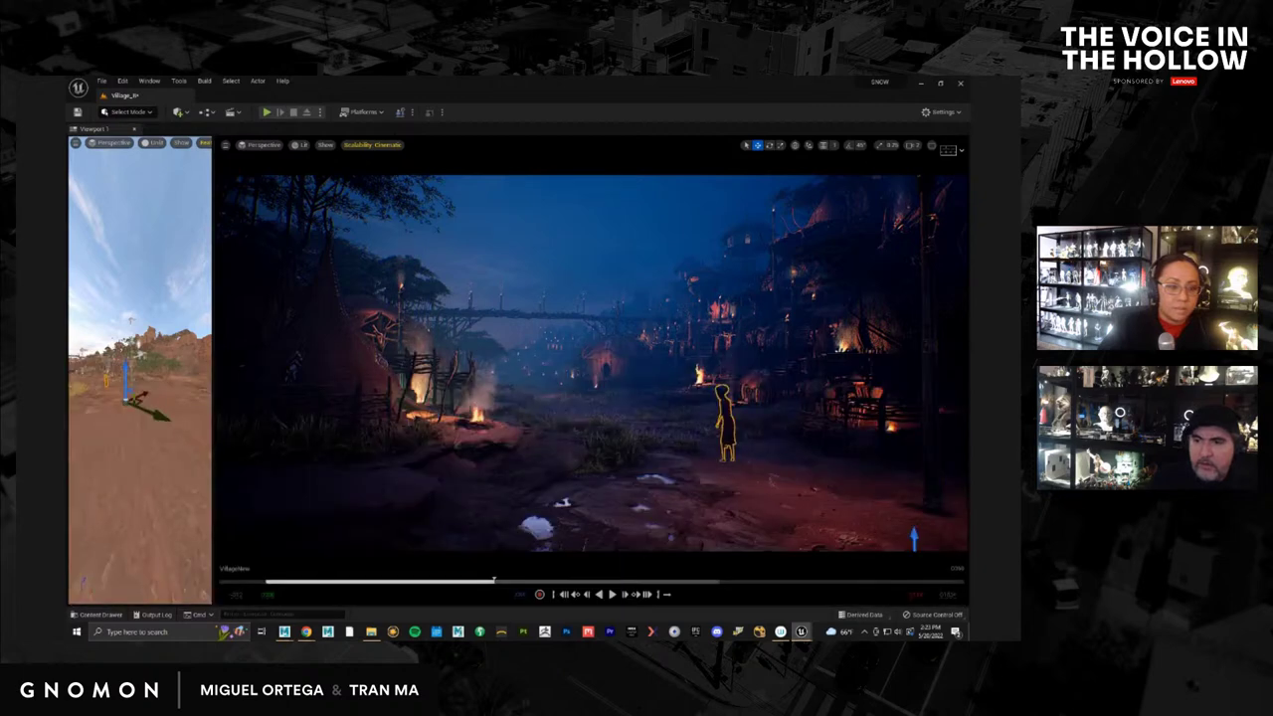
# Pick the Coa_hair and Coa_body materials in turn for the mesh's hair and body slots
pyautogui.click(116, 616)
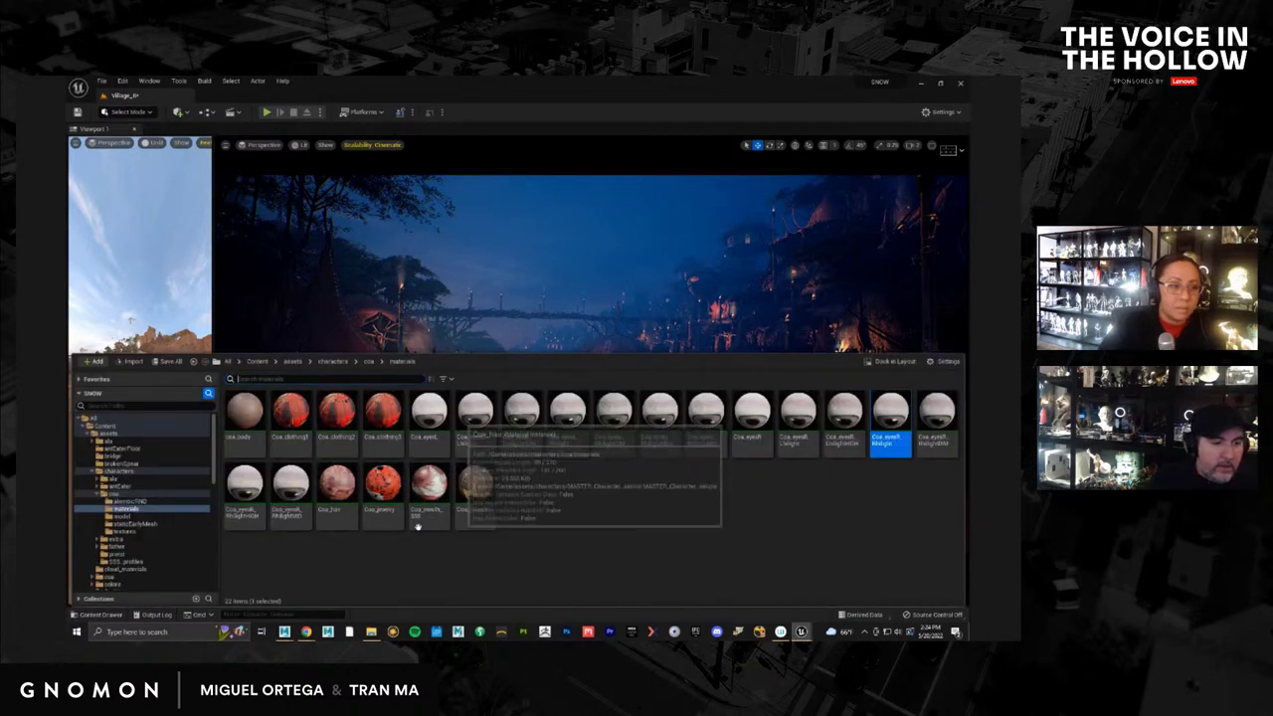
pyautogui.click(334, 488)
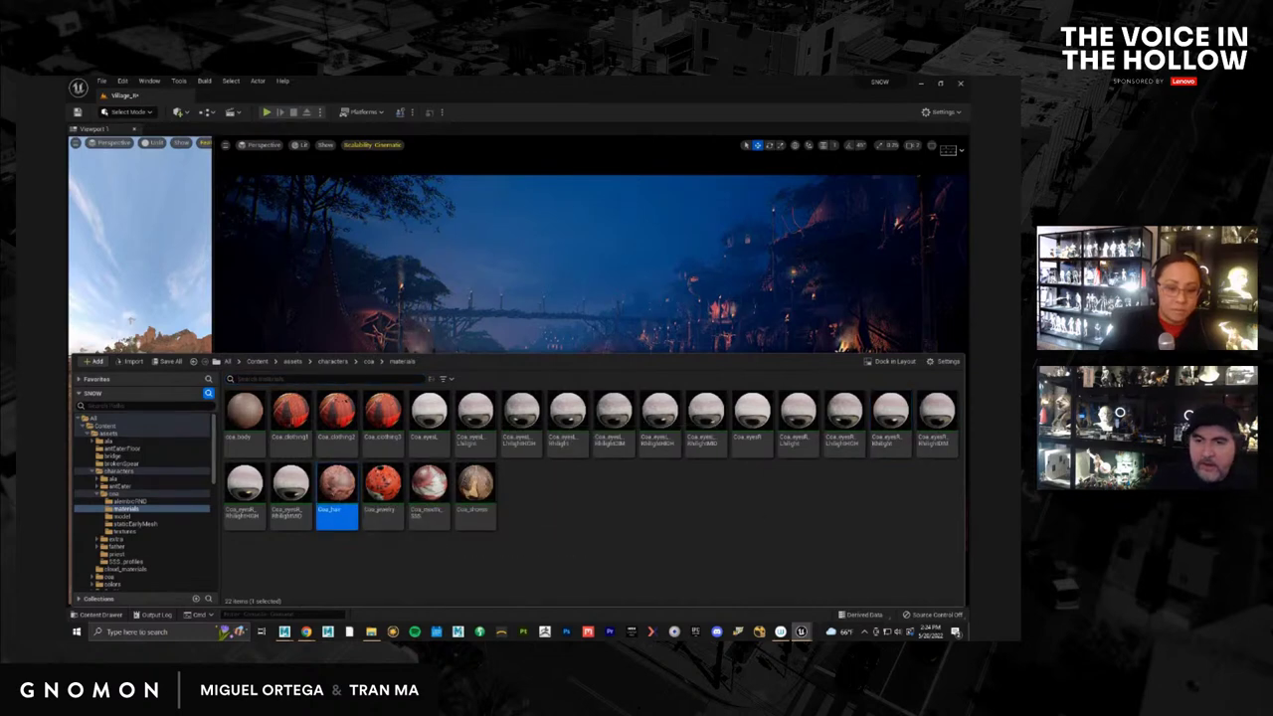
pyautogui.hotkey('ctrl', 'space')
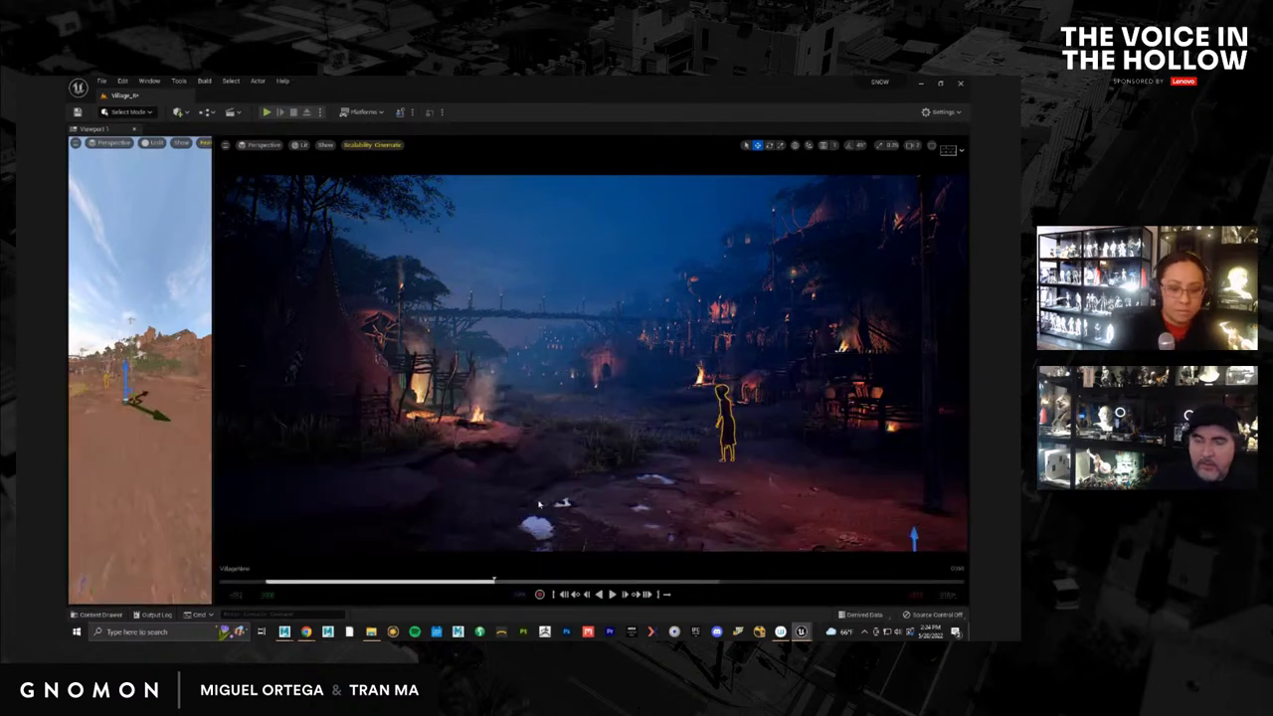
pyautogui.click(100, 616)
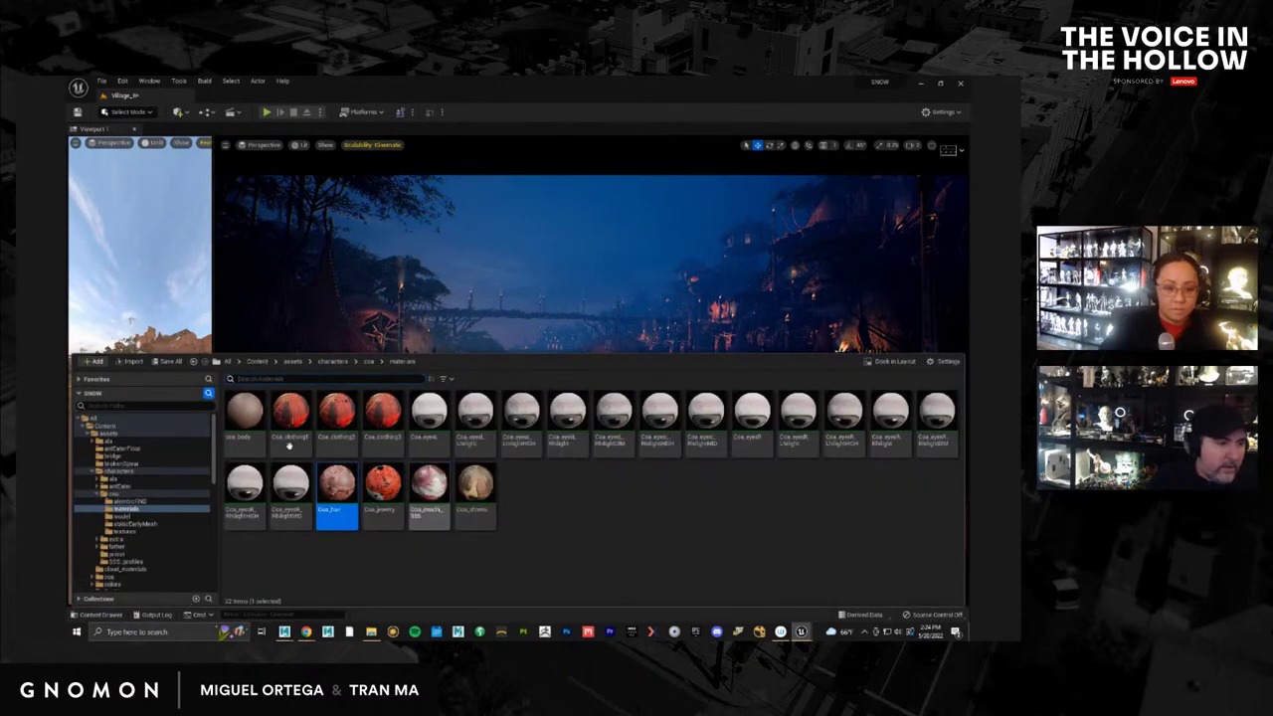
pyautogui.click(245, 408)
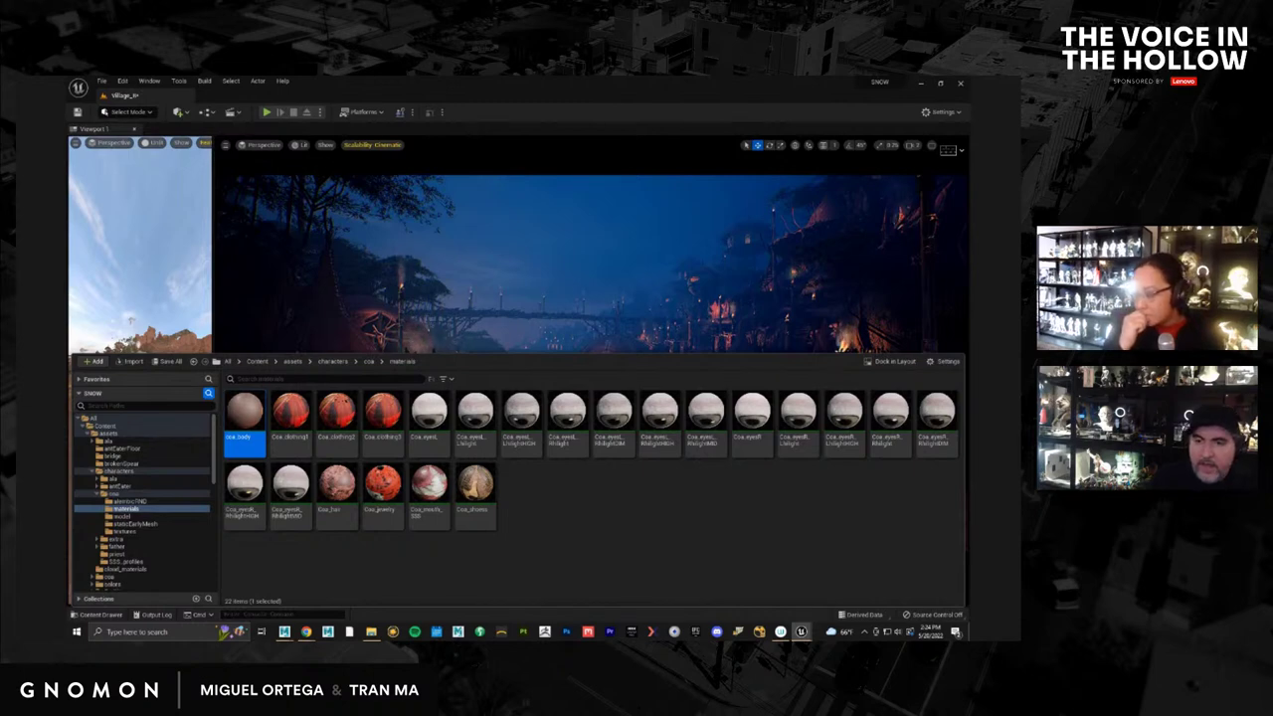
pyautogui.hotkey('ctrl', 'space')
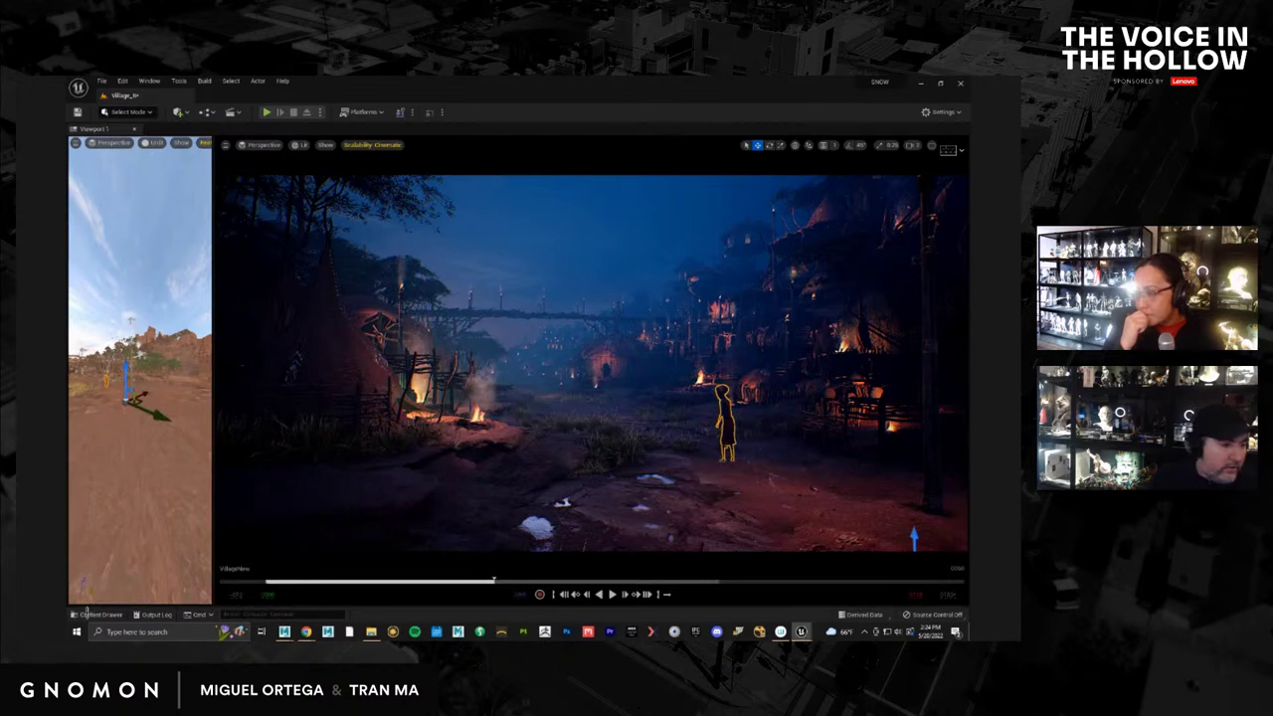
# Pick the Coa_shoess, Coa_mouth_SSS and Coa_jewelry materials in turn for the remaining mesh slots
pyautogui.click(100, 615)
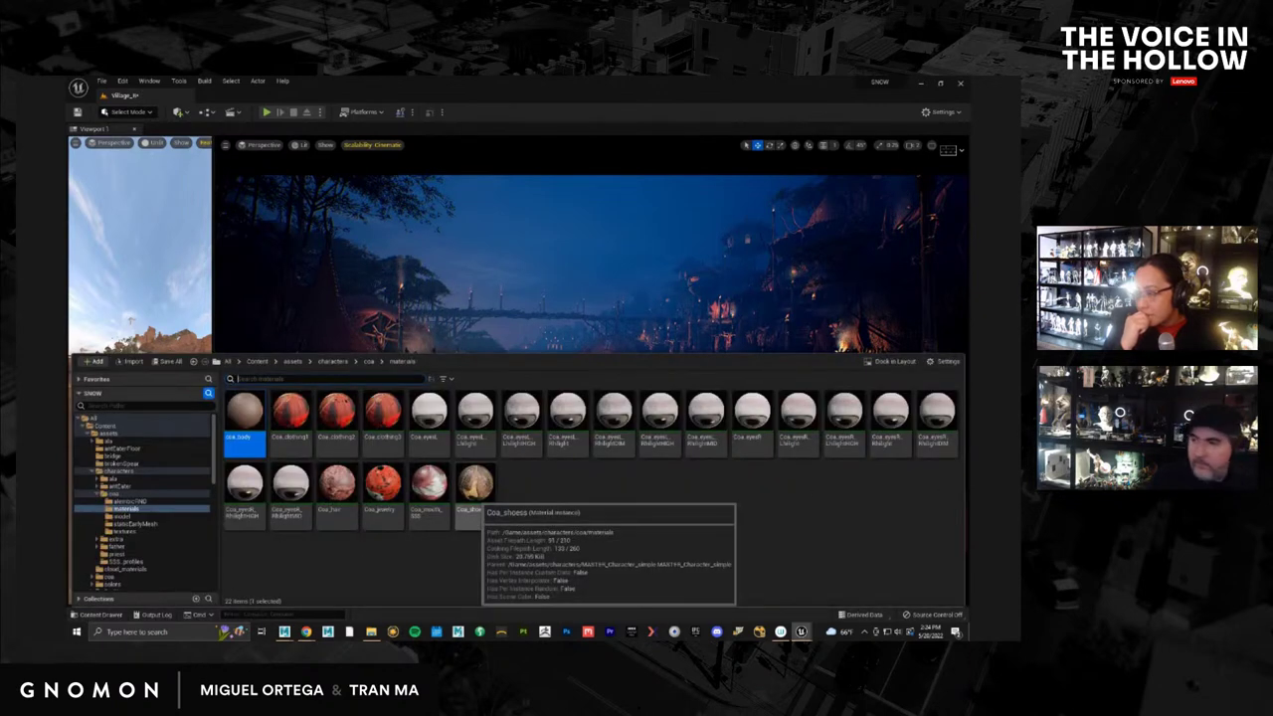
pyautogui.click(475, 487)
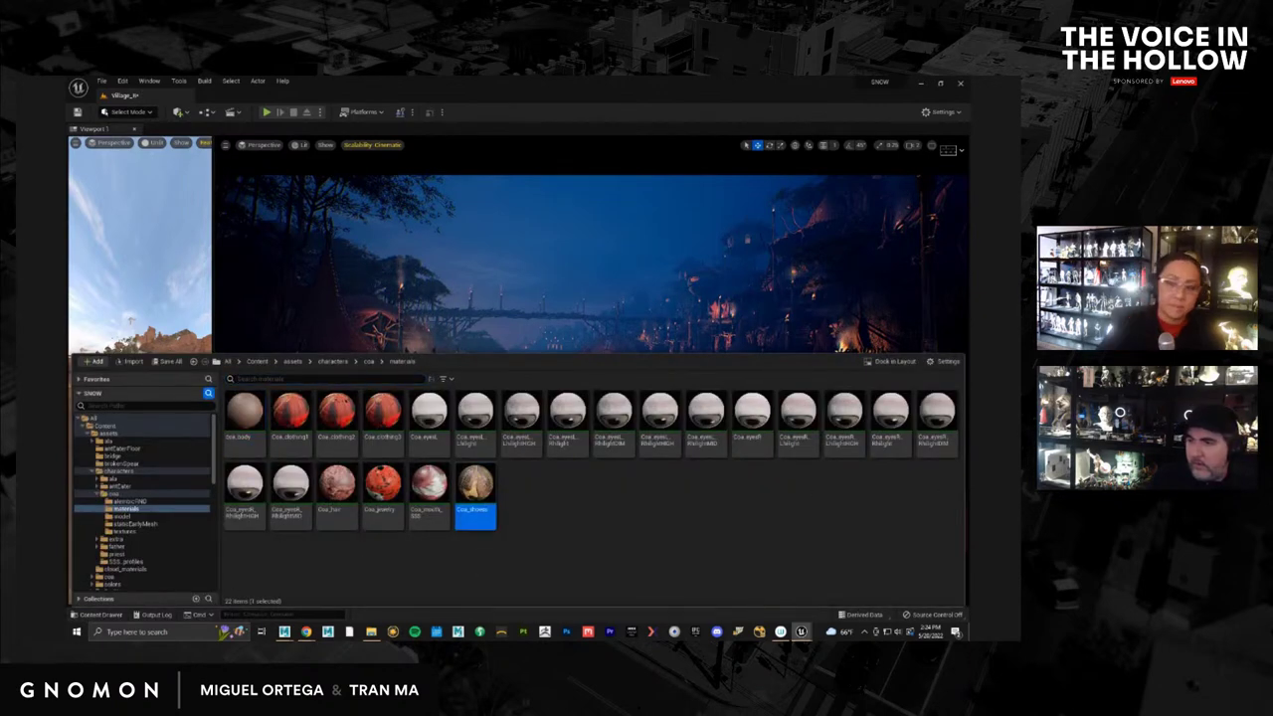
pyautogui.hotkey('ctrl', 'space')
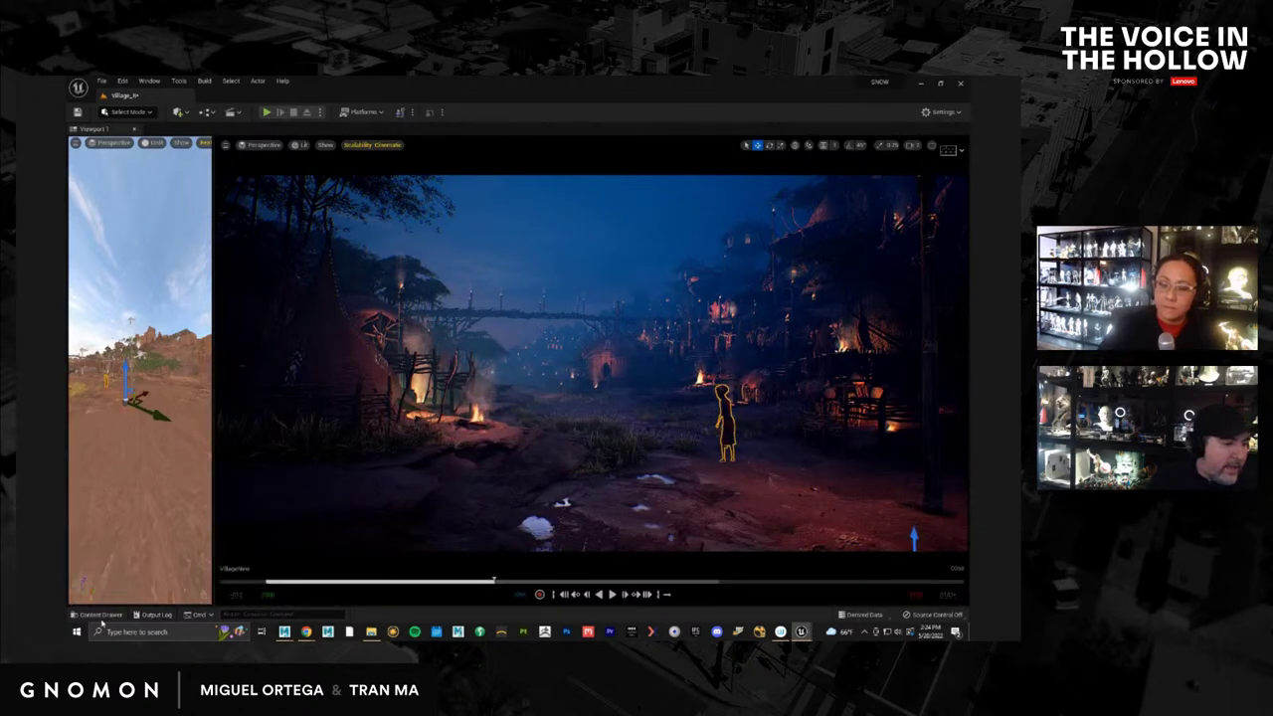
pyautogui.hotkey('ctrl', 'space')
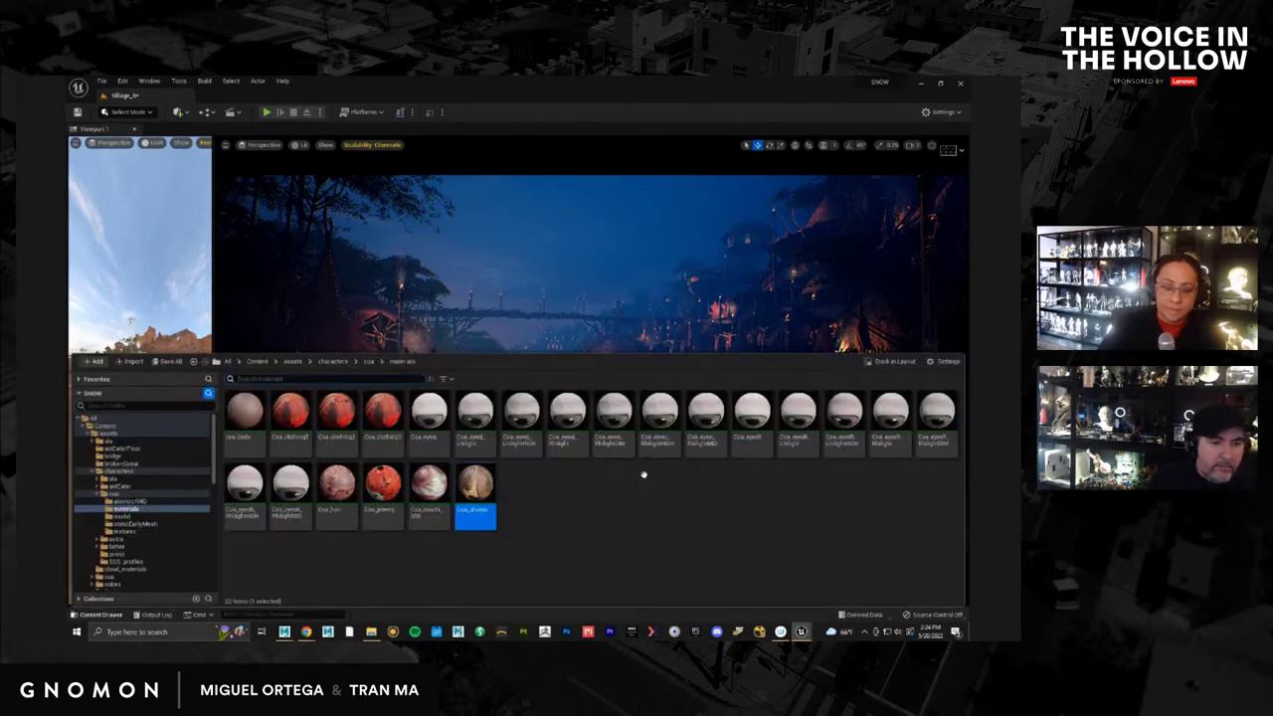
pyautogui.click(435, 497)
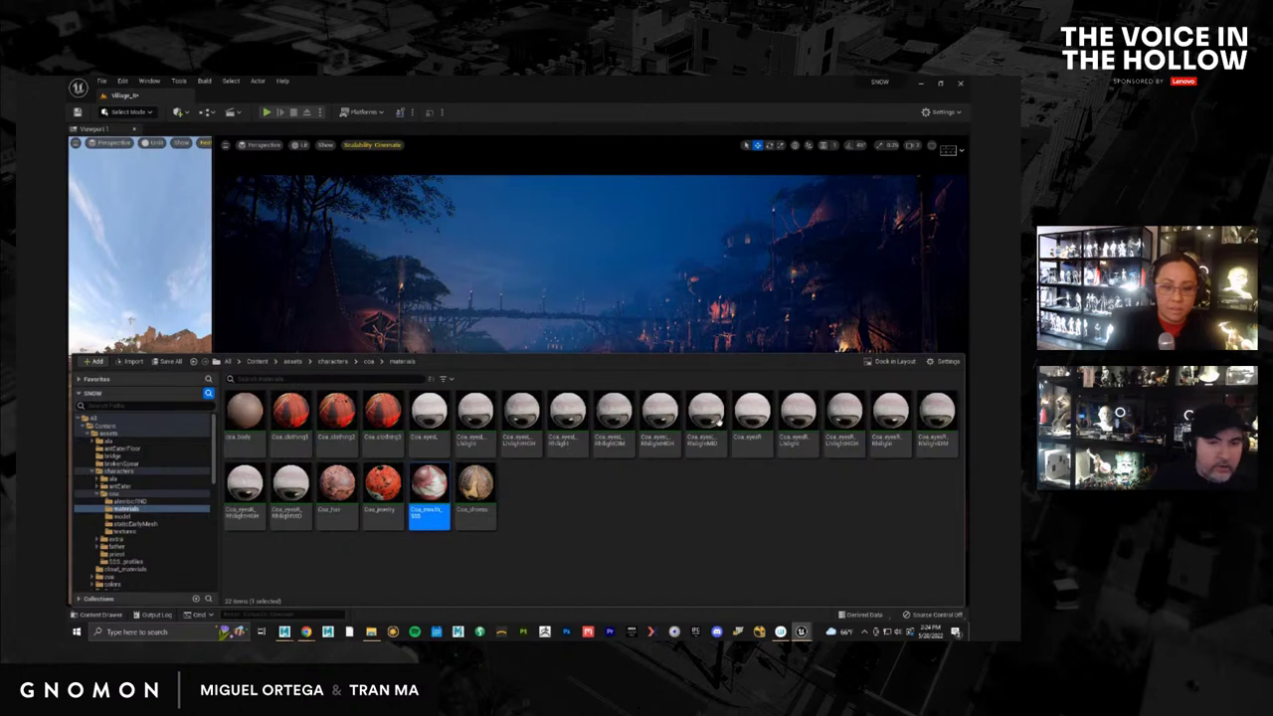
pyautogui.click(374, 489)
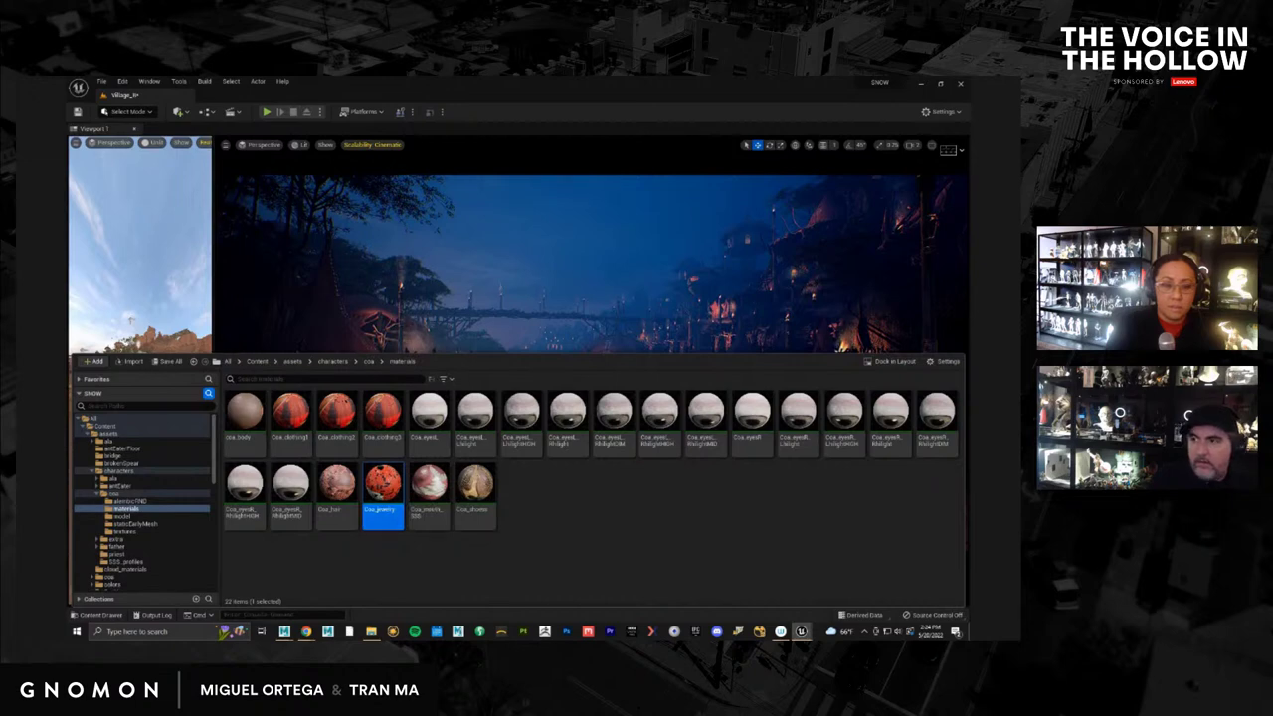
pyautogui.hotkey('ctrl', 'space')
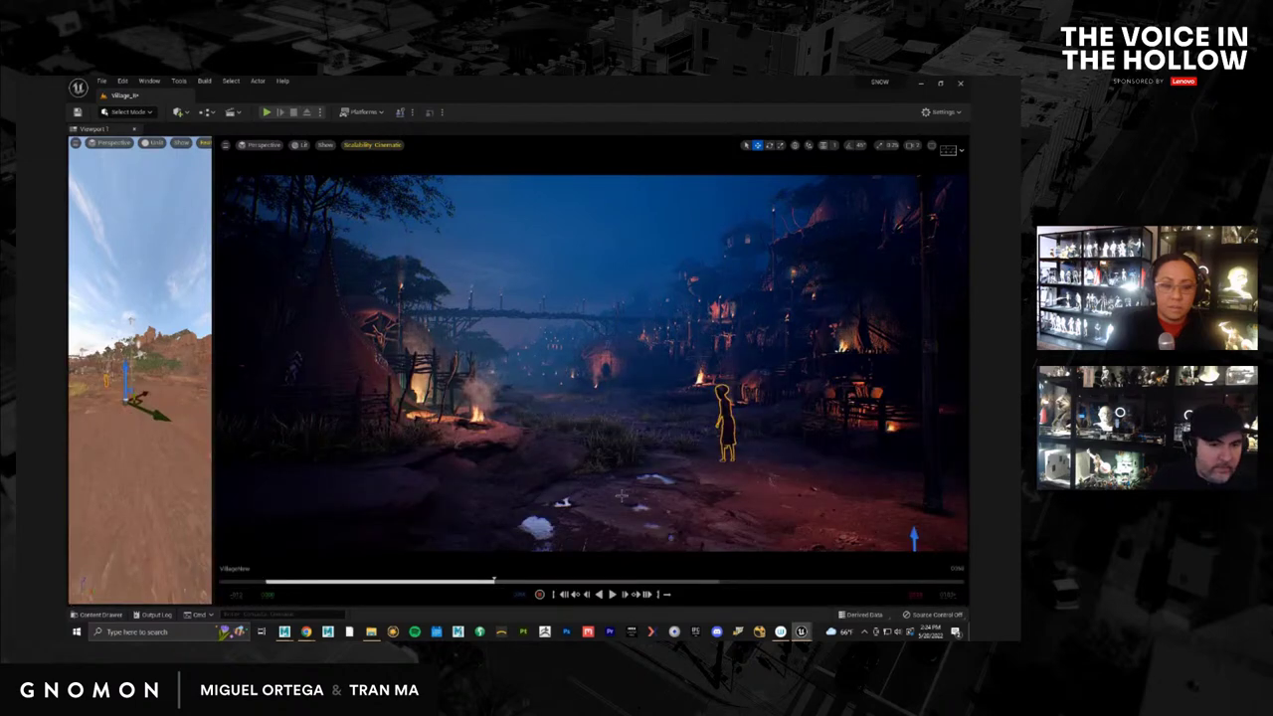
# Scrub through Coa's walk in the village shot, using game view to check the applied materials without selection outlines
pyautogui.click(630, 495)
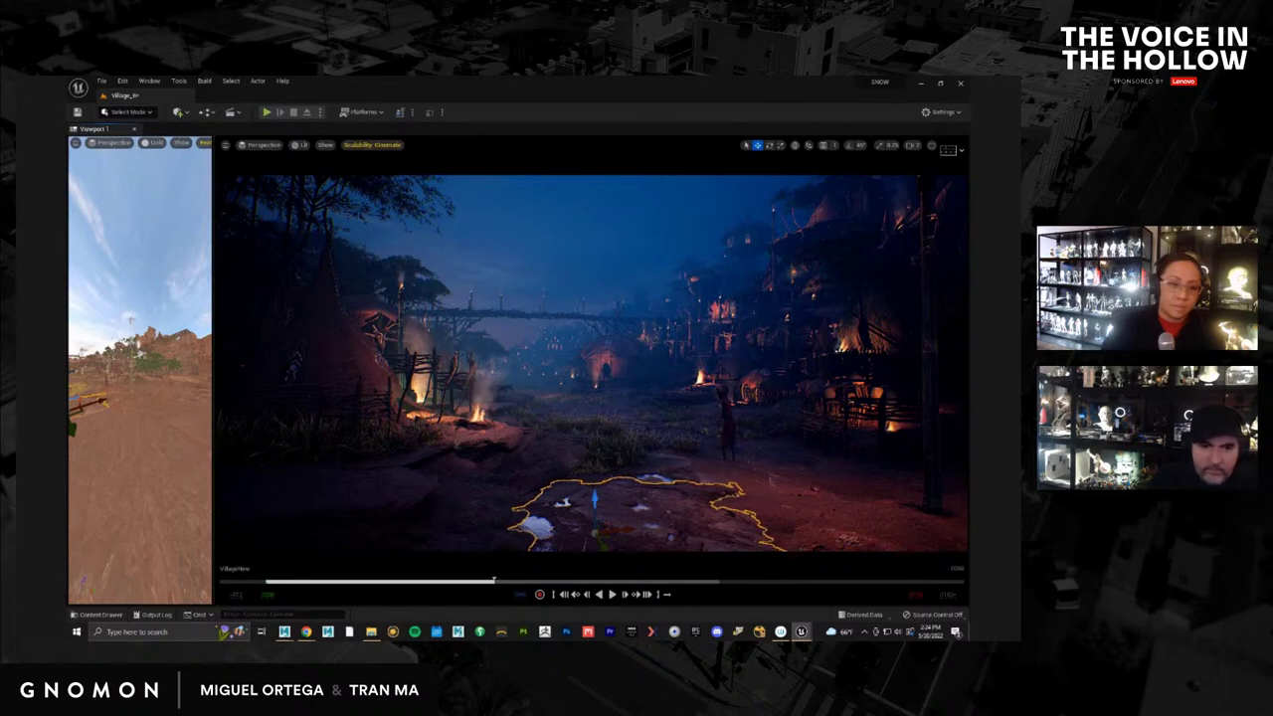
pyautogui.moveTo(494, 581)
pyautogui.mouseDown()
pyautogui.moveTo(310, 581)
pyautogui.moveTo(486, 581)
pyautogui.mouseUp()
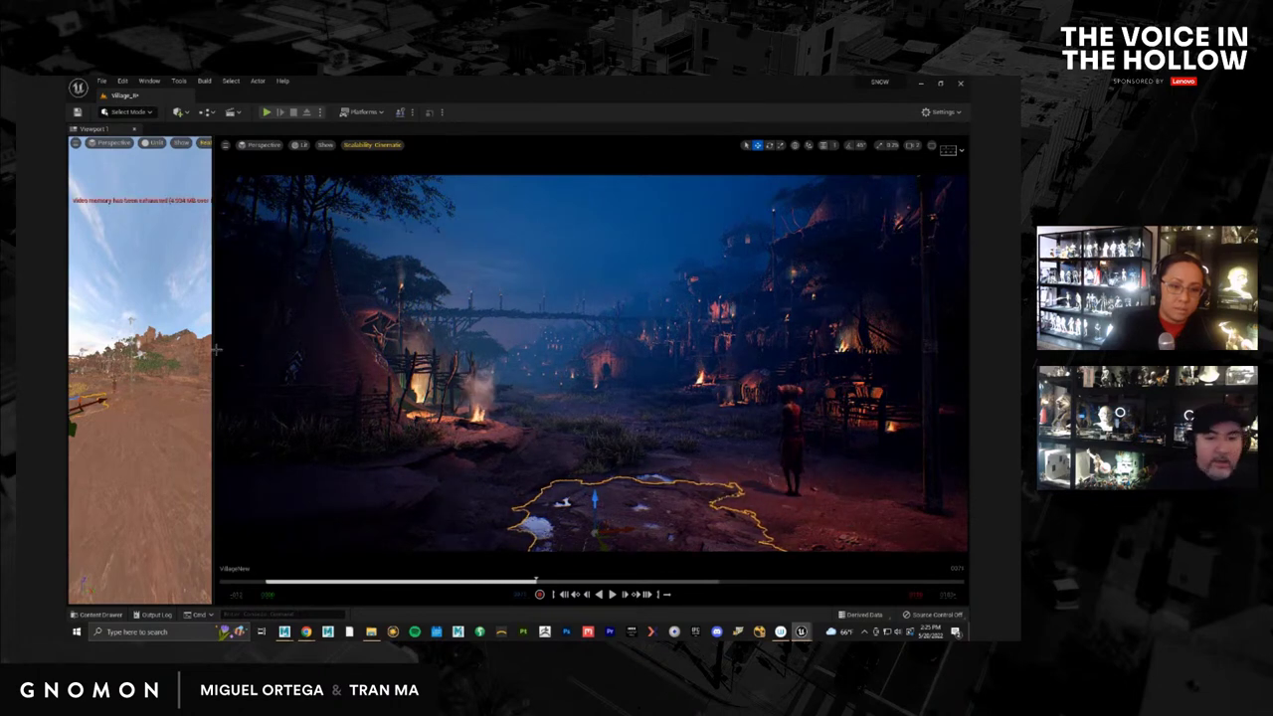
pyautogui.click(653, 460)
pyautogui.press('g')
pyautogui.press('g')
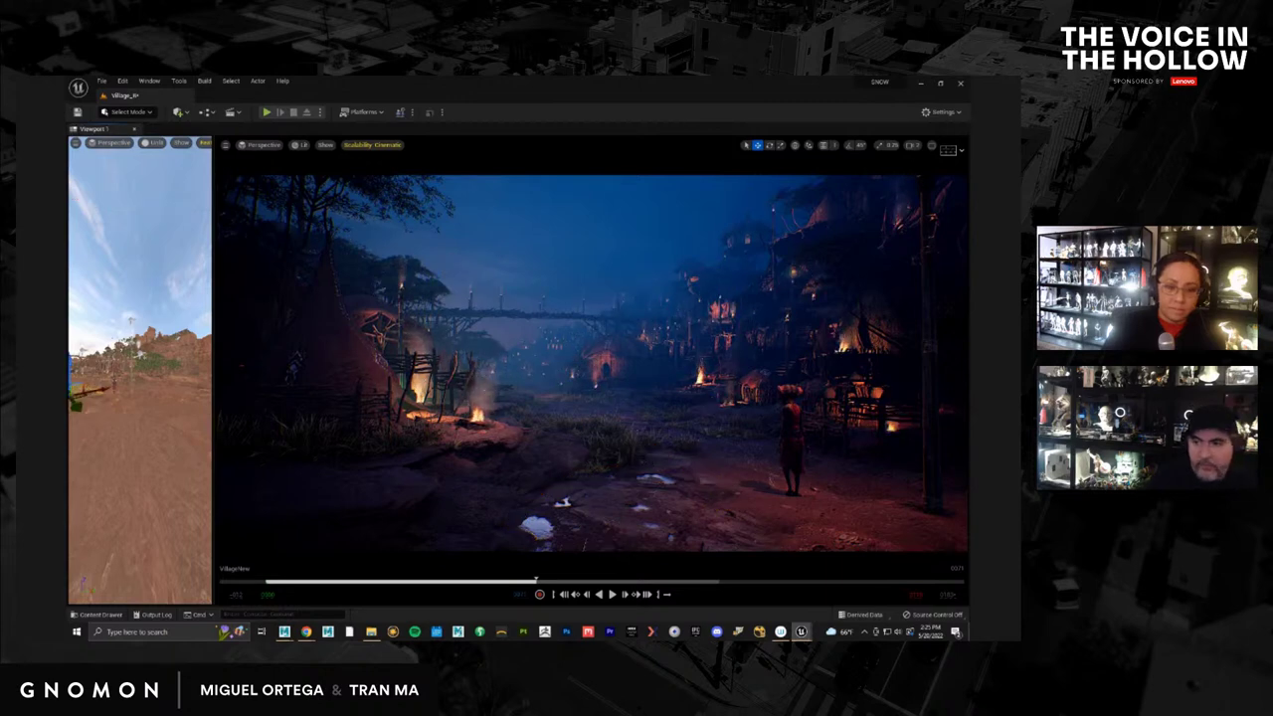
pyautogui.moveTo(536, 581); pyautogui.dragTo(291, 581)
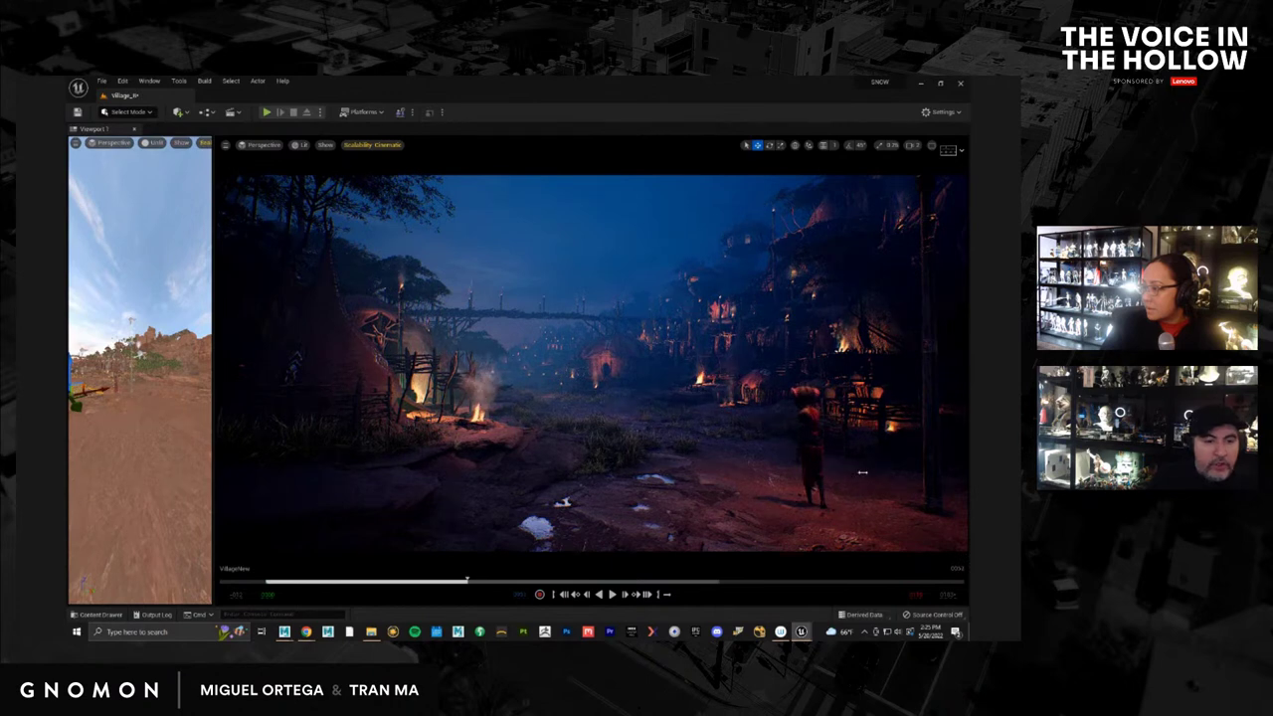
# Bring Coa closer to the camera, rotate her, and shift her beside the puddles on the path, right of the shot's centre
pyautogui.click(803, 453)
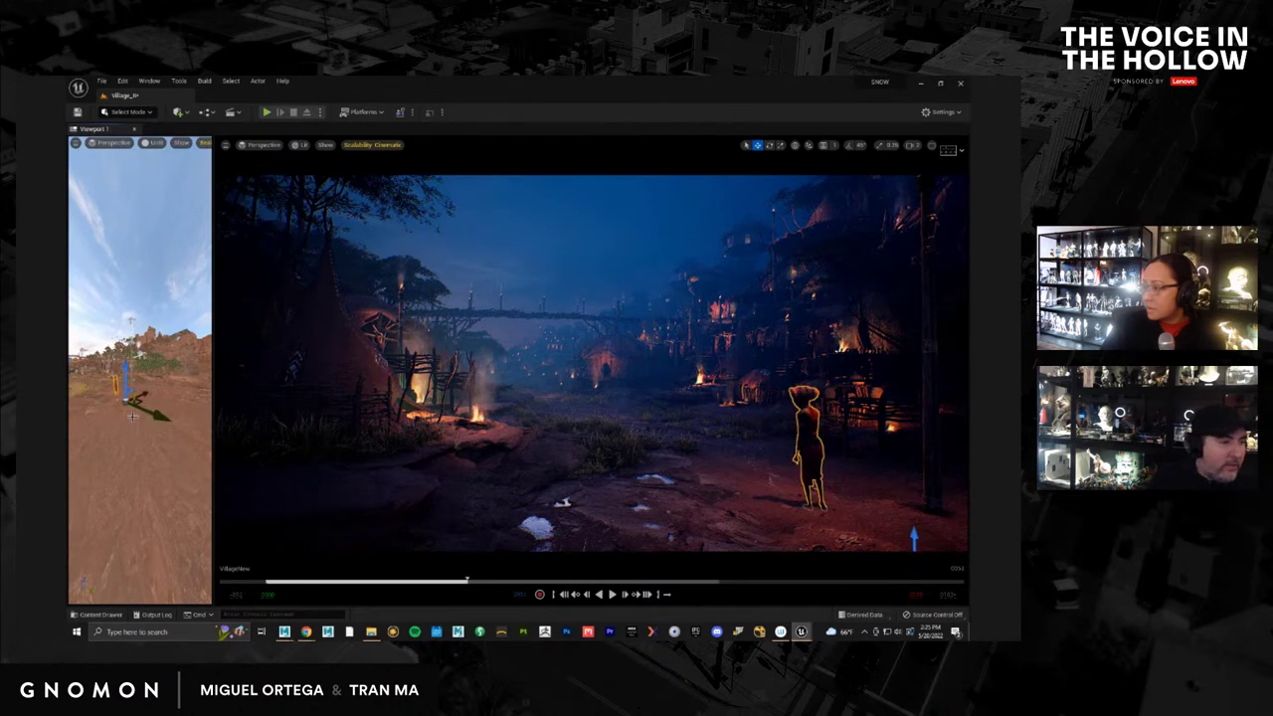
pyautogui.moveTo(147, 393); pyautogui.dragTo(133, 400)
pyautogui.press('e')
pyautogui.moveTo(137, 450); pyautogui.dragTo(169, 499)
pyautogui.press('w')
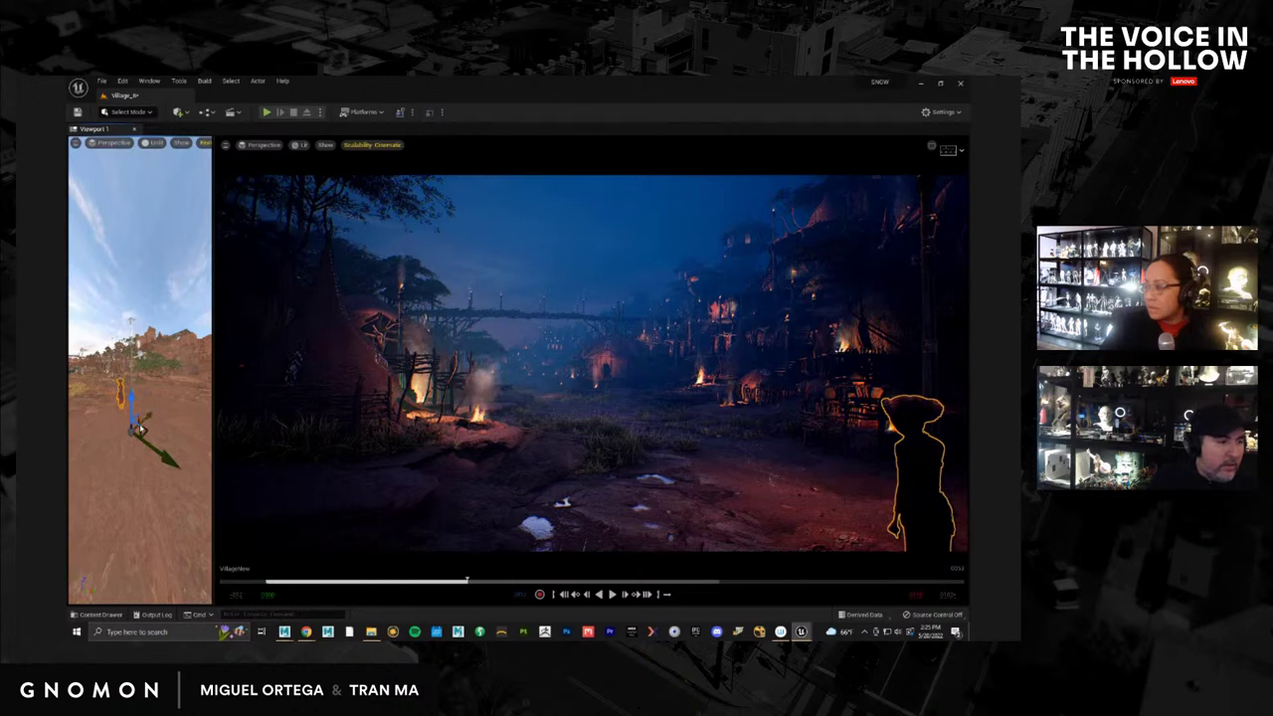
pyautogui.moveTo(141, 428); pyautogui.dragTo(110, 446)
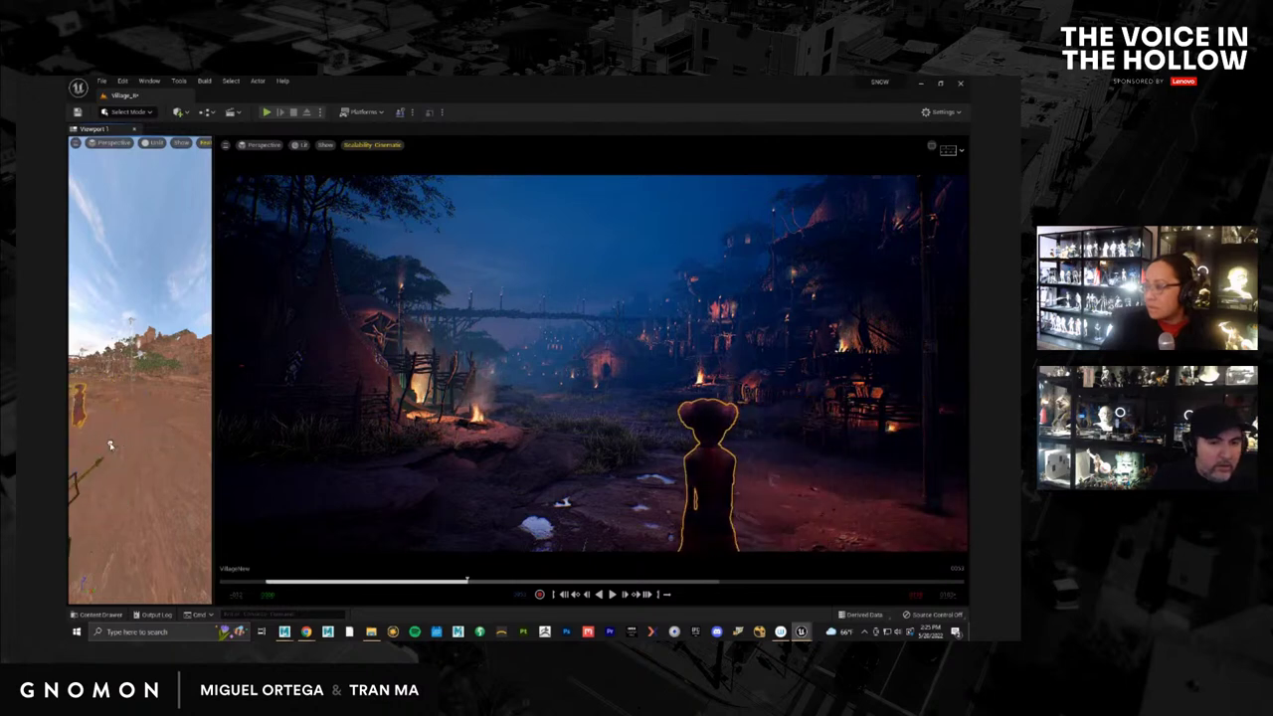
# Reframe the daylight scene viewport around Coa and widen it beside the village shot
pyautogui.scroll(-4, 123, 445)
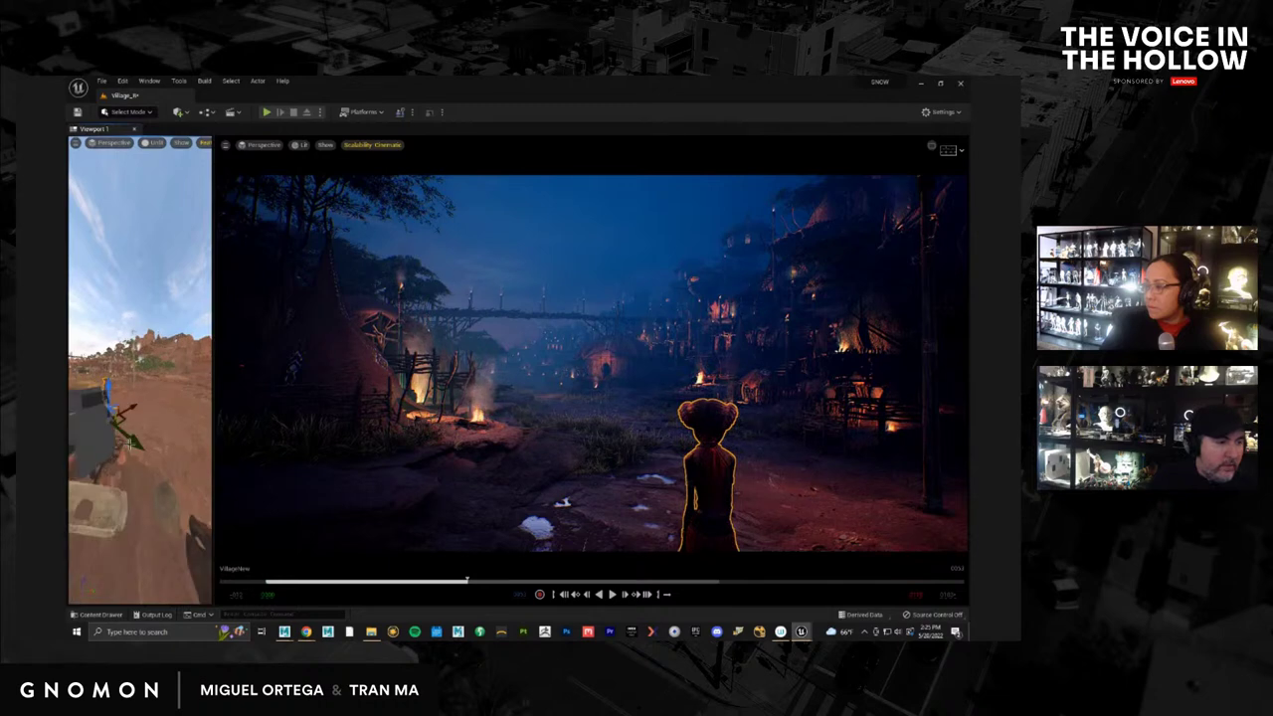
pyautogui.keyDown('alt'); pyautogui.moveTo(156, 514); pyautogui.dragTo(183, 234); pyautogui.keyUp('alt')
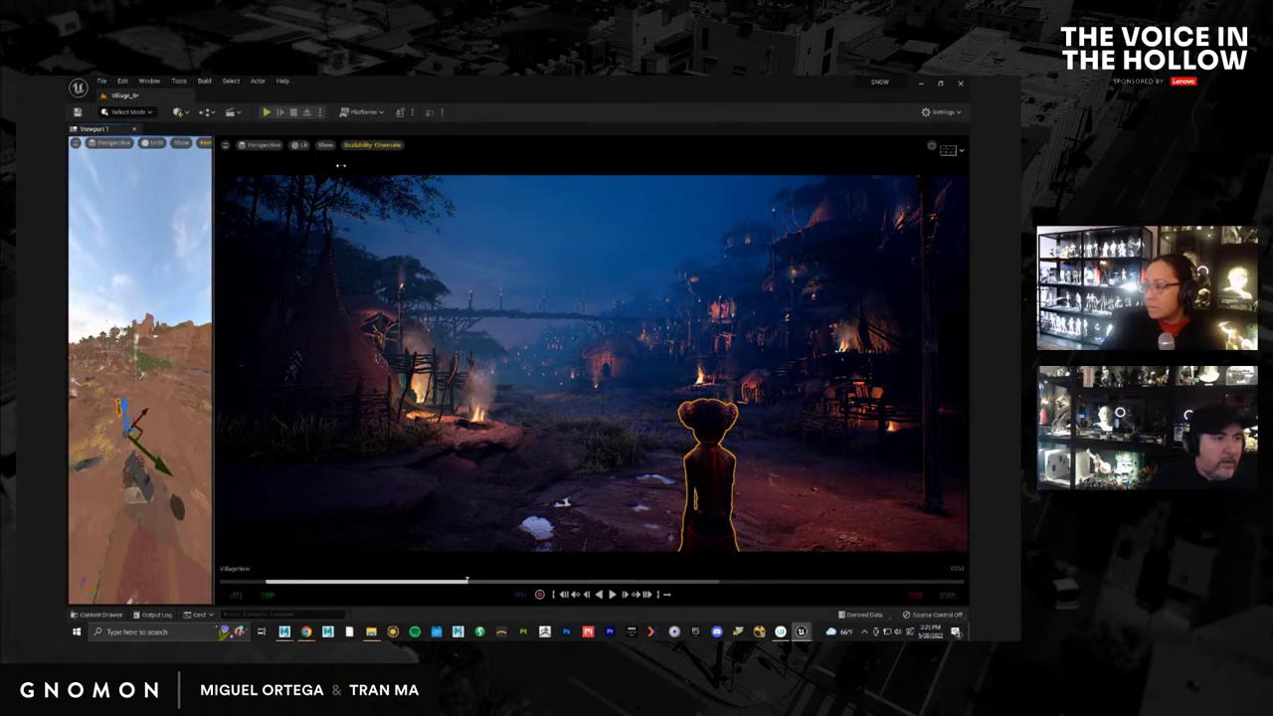
pyautogui.moveTo(340, 165); pyautogui.dragTo(431, 165)
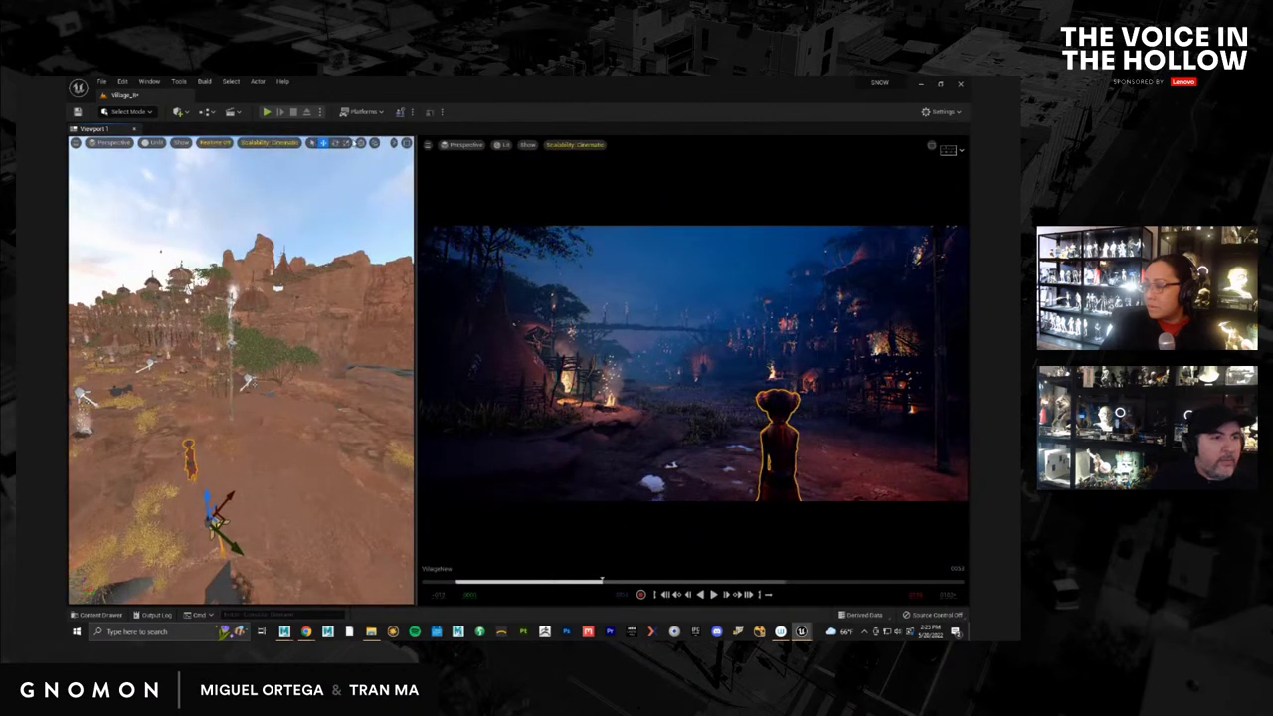
# Switch the transform coordinate space, bring Coa closer to the middle of the shot, and rotate her to face the village
pyautogui.click(360, 143)
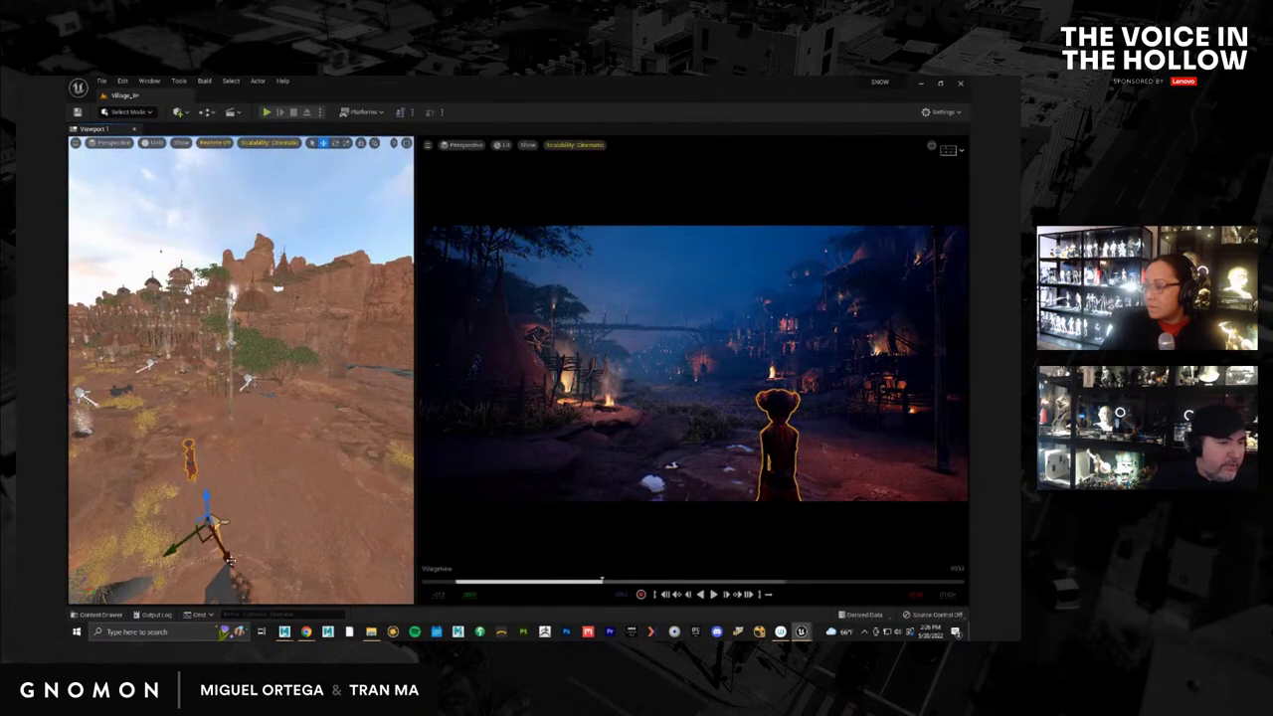
pyautogui.moveTo(227, 557); pyautogui.dragTo(148, 599)
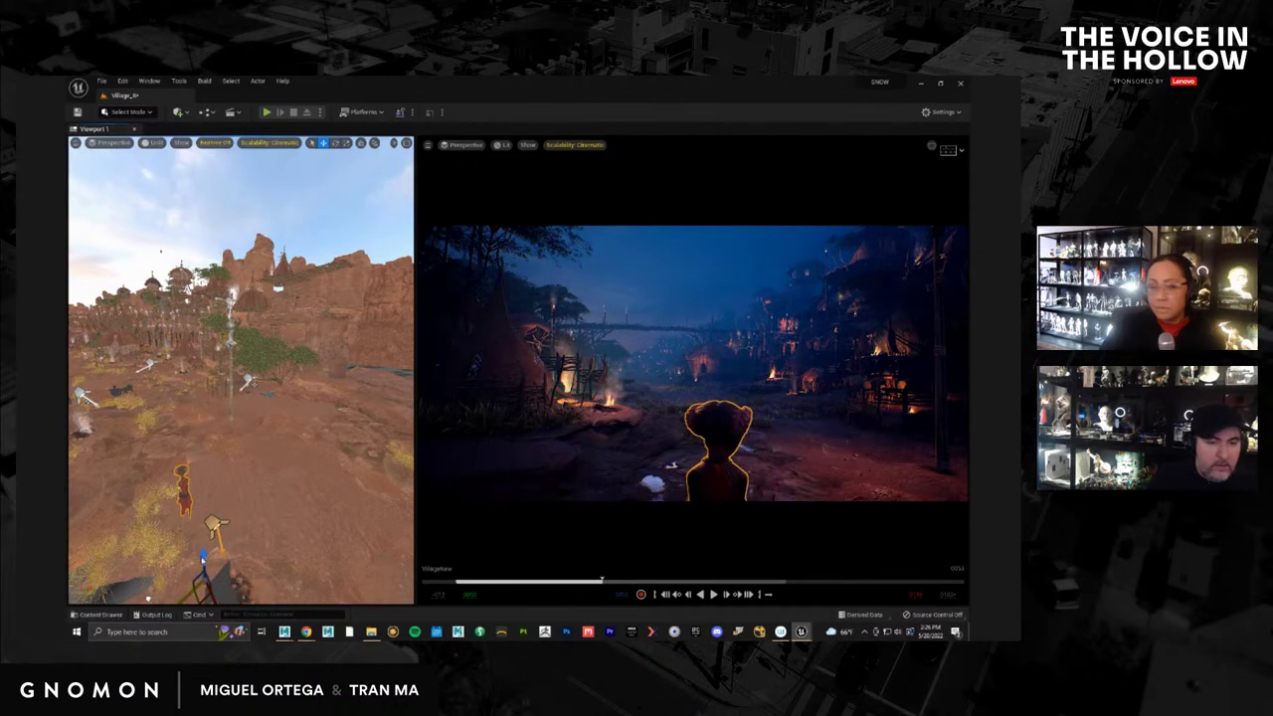
pyautogui.scroll(-2, 258, 528)
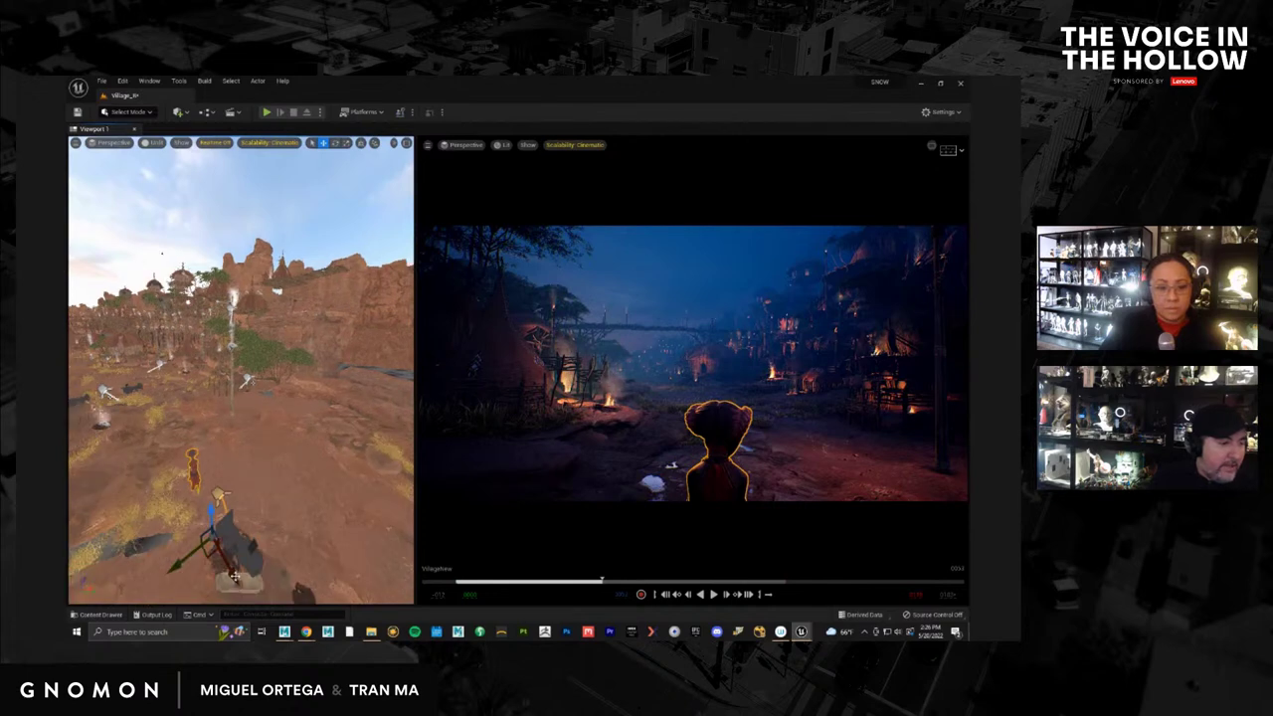
pyautogui.moveTo(234, 577); pyautogui.dragTo(205, 574)
pyautogui.press('e')
pyautogui.press('w')
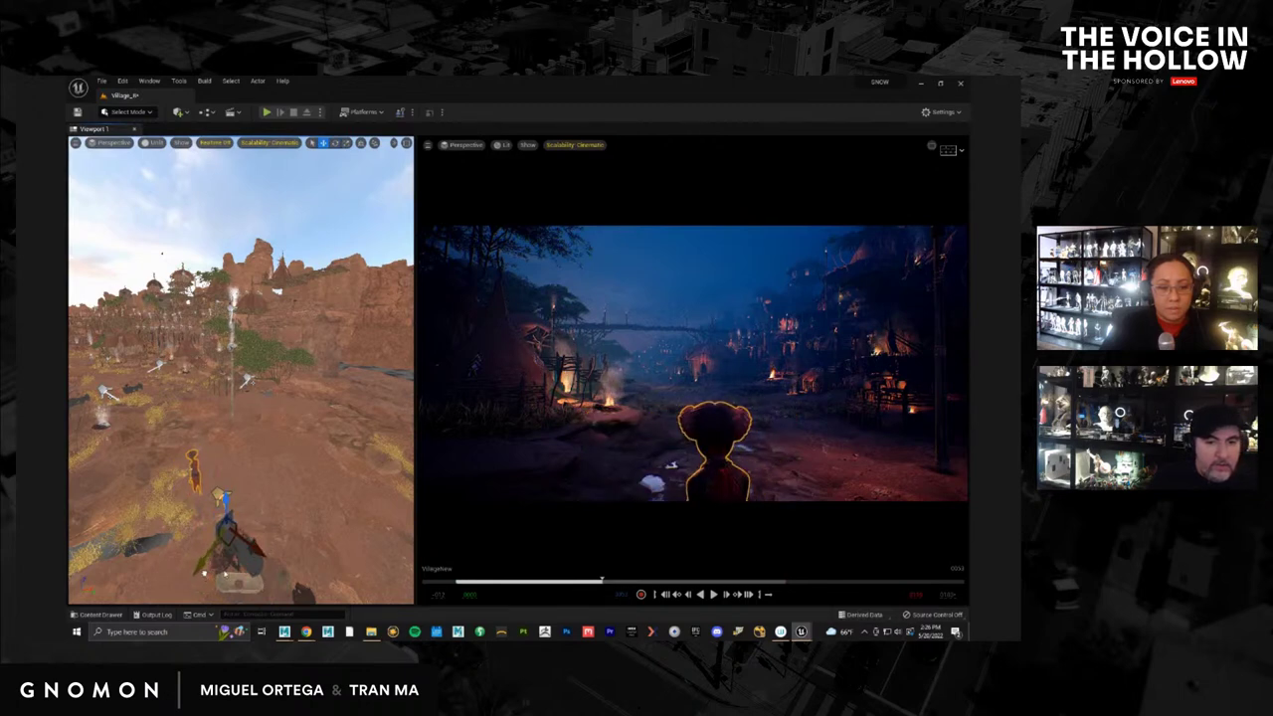
# Raise Coa slightly where she walks past the puddles, and replay her walk in the village shot without the selection outline
pyautogui.moveTo(602, 580); pyautogui.dragTo(632, 581)
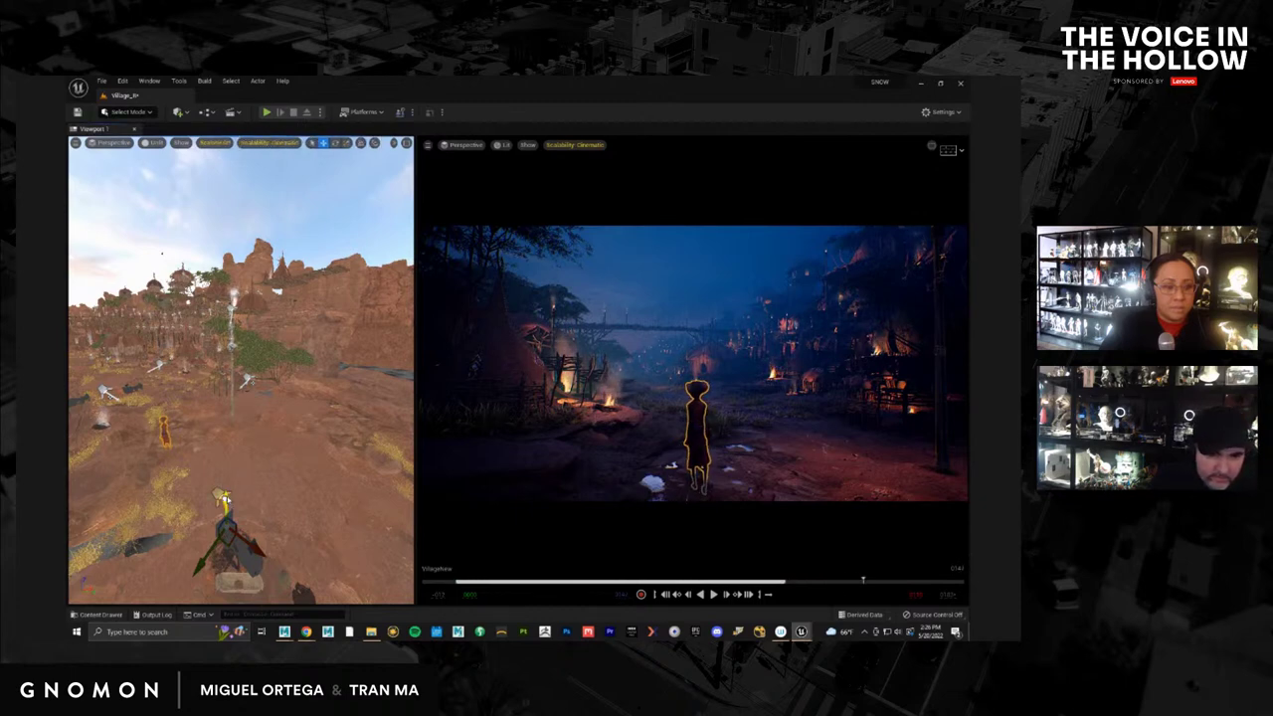
pyautogui.moveTo(227, 501); pyautogui.dragTo(228, 501)
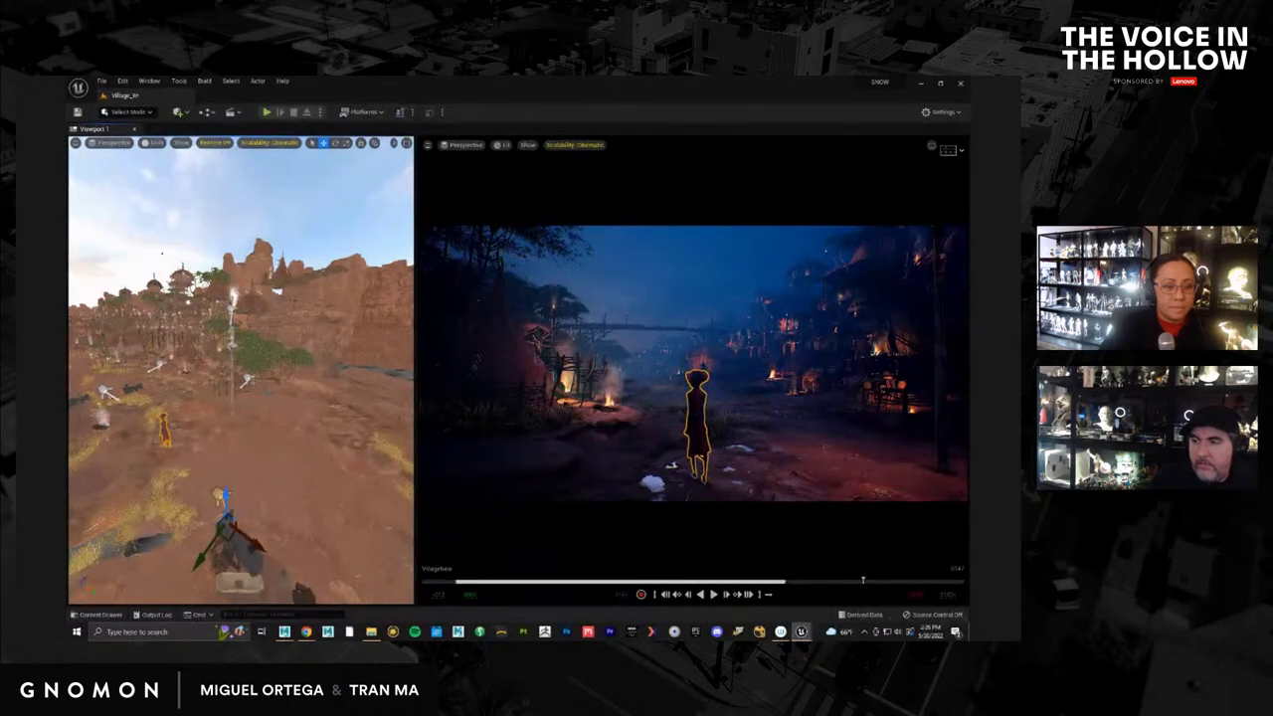
pyautogui.moveTo(863, 580); pyautogui.dragTo(521, 581)
pyautogui.press('space')
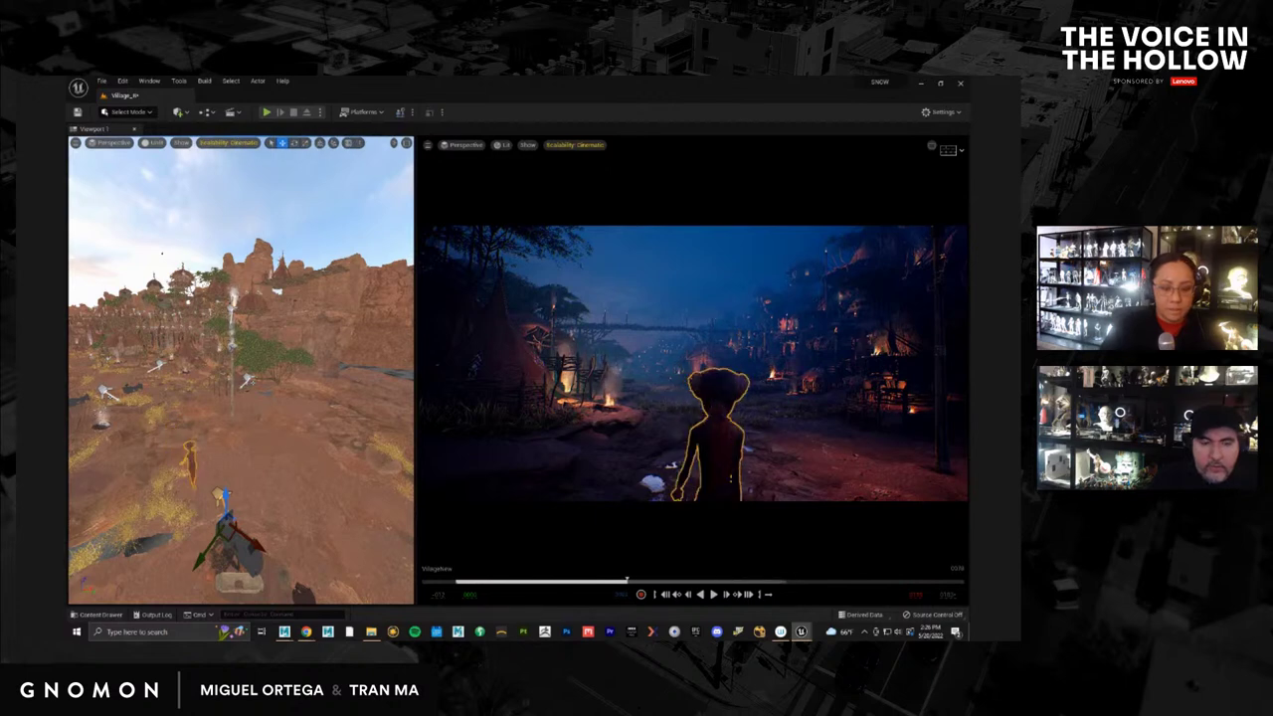
pyautogui.click(835, 467)
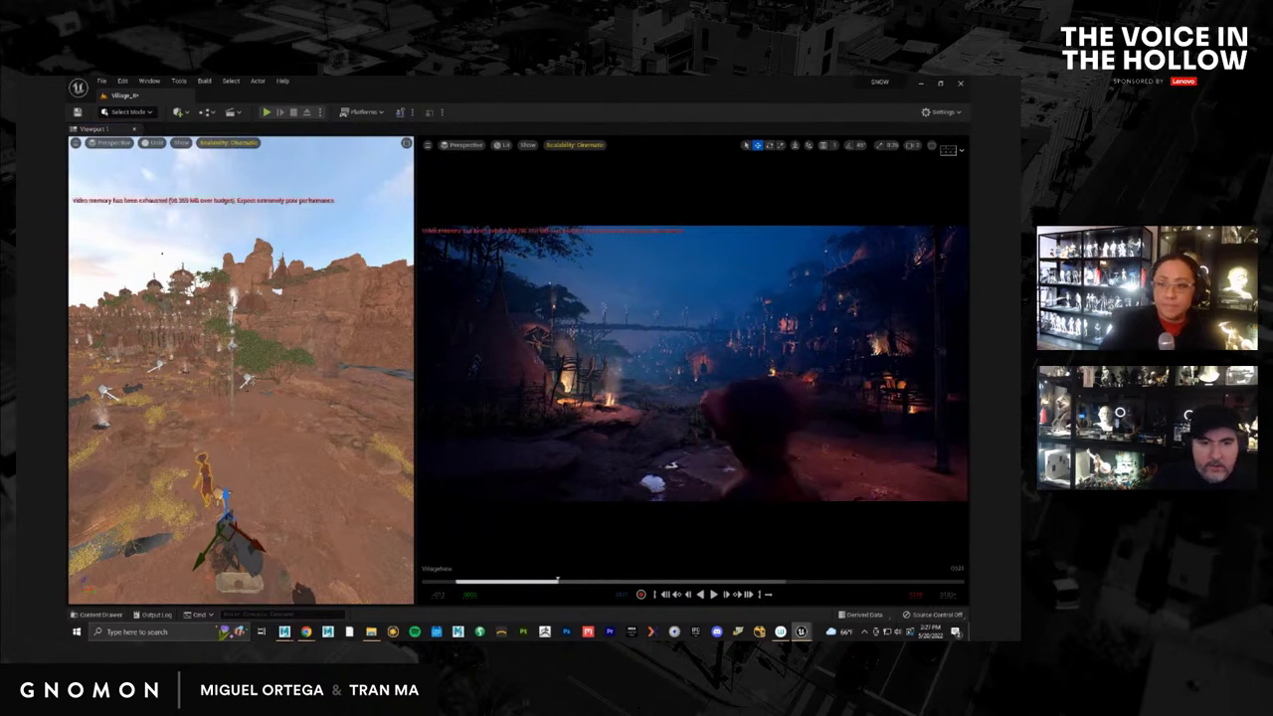
# Add a Spot Light to the scene and place it on the ground to the left of Coa
pyautogui.click(236, 433)
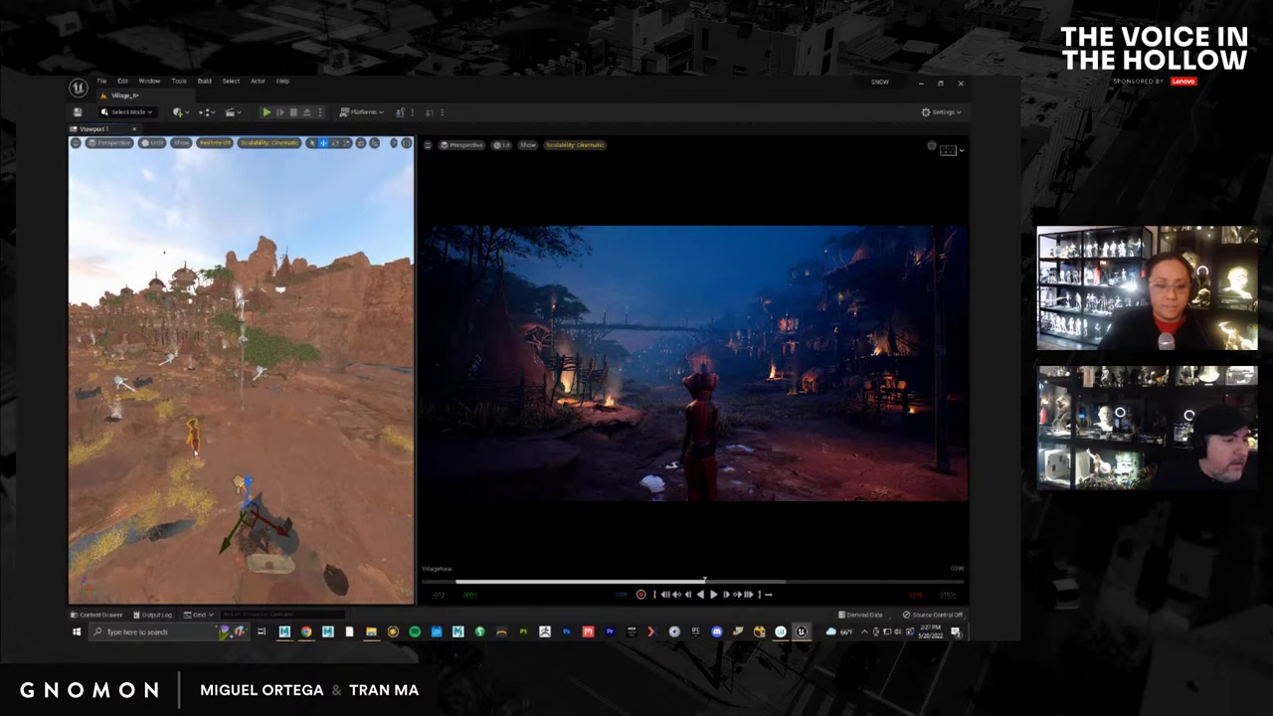
pyautogui.keyDown('alt'); pyautogui.moveTo(254, 434); pyautogui.dragTo(241, 426); pyautogui.keyUp('alt')
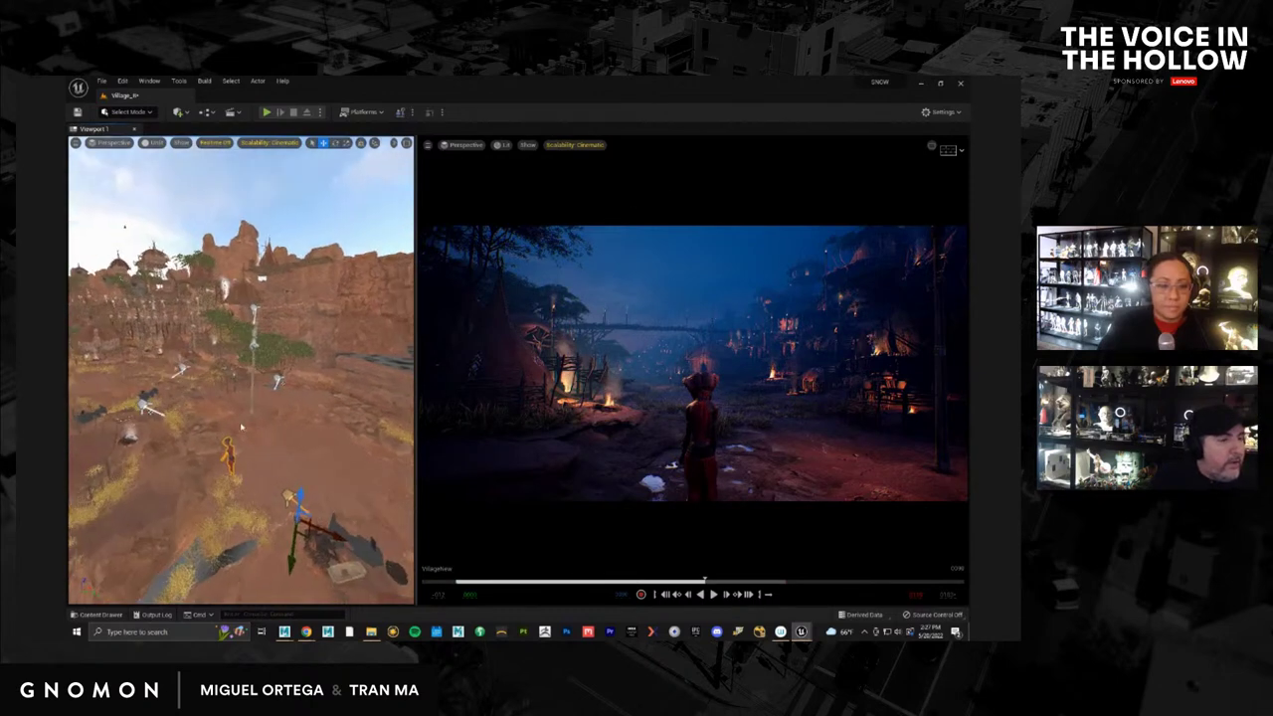
pyautogui.click(188, 114)
pyautogui.moveTo(227, 201)
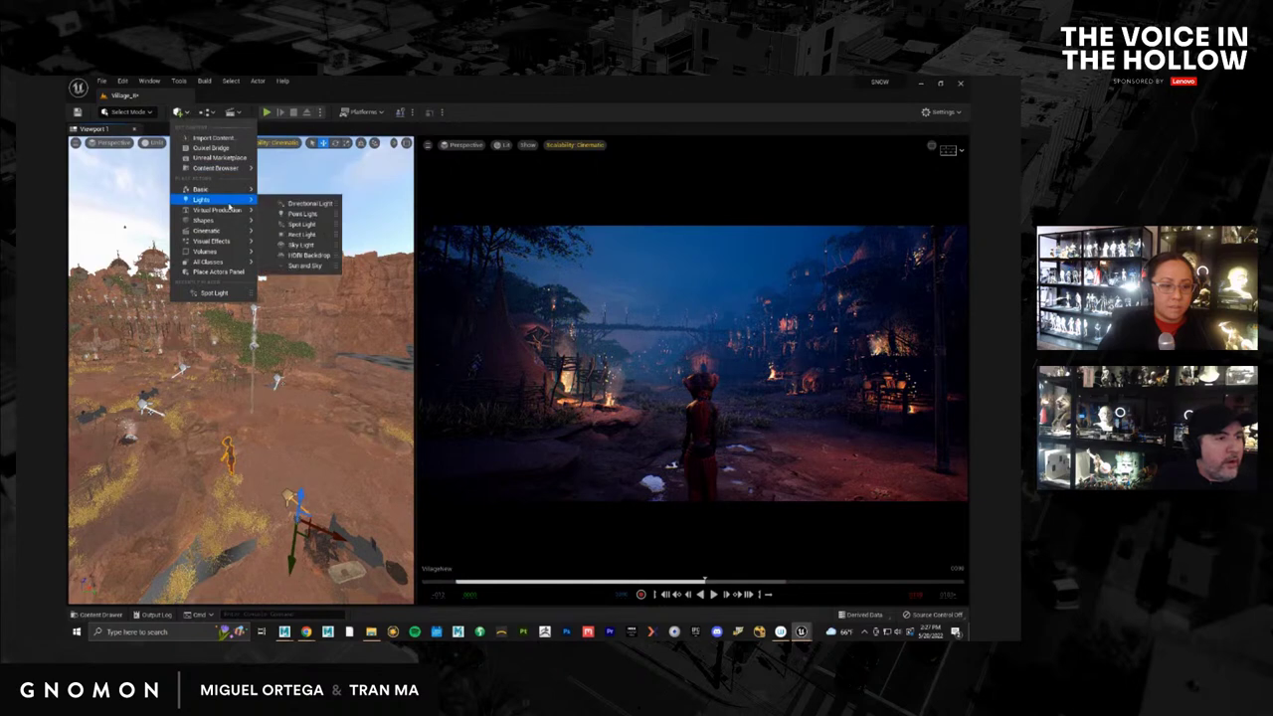
pyautogui.click(301, 223)
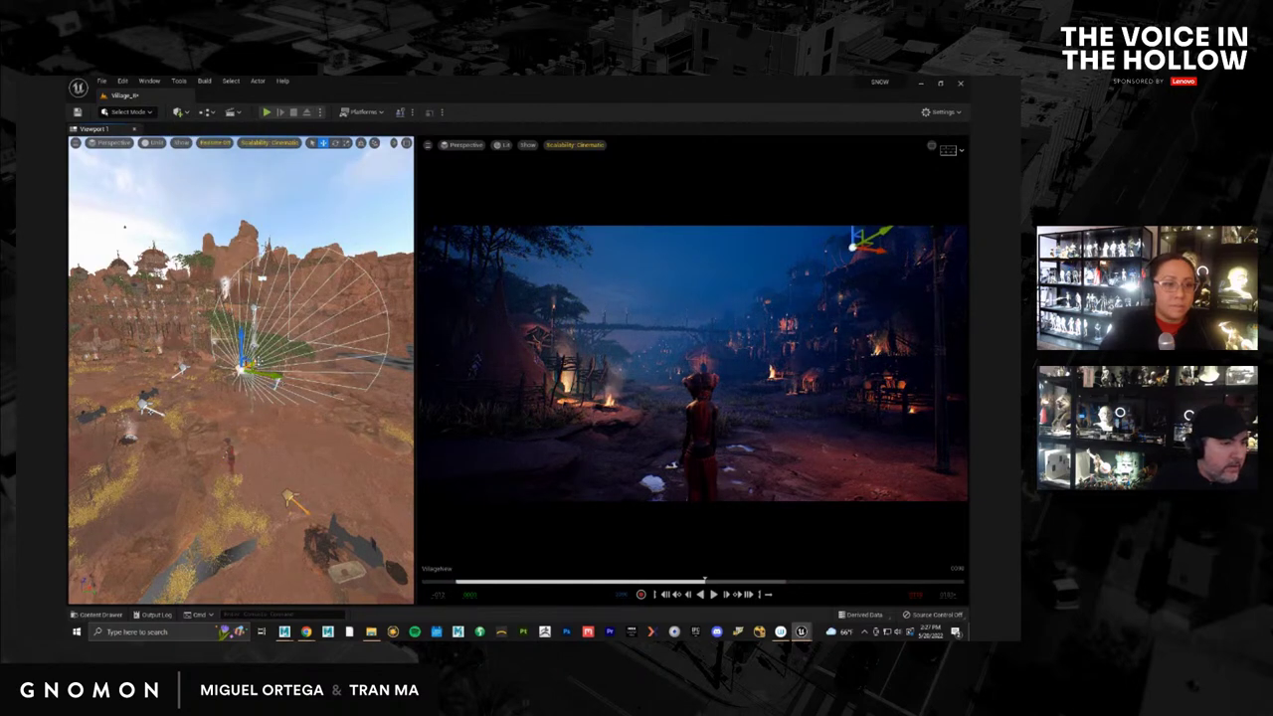
pyautogui.moveTo(221, 405); pyautogui.dragTo(156, 451)
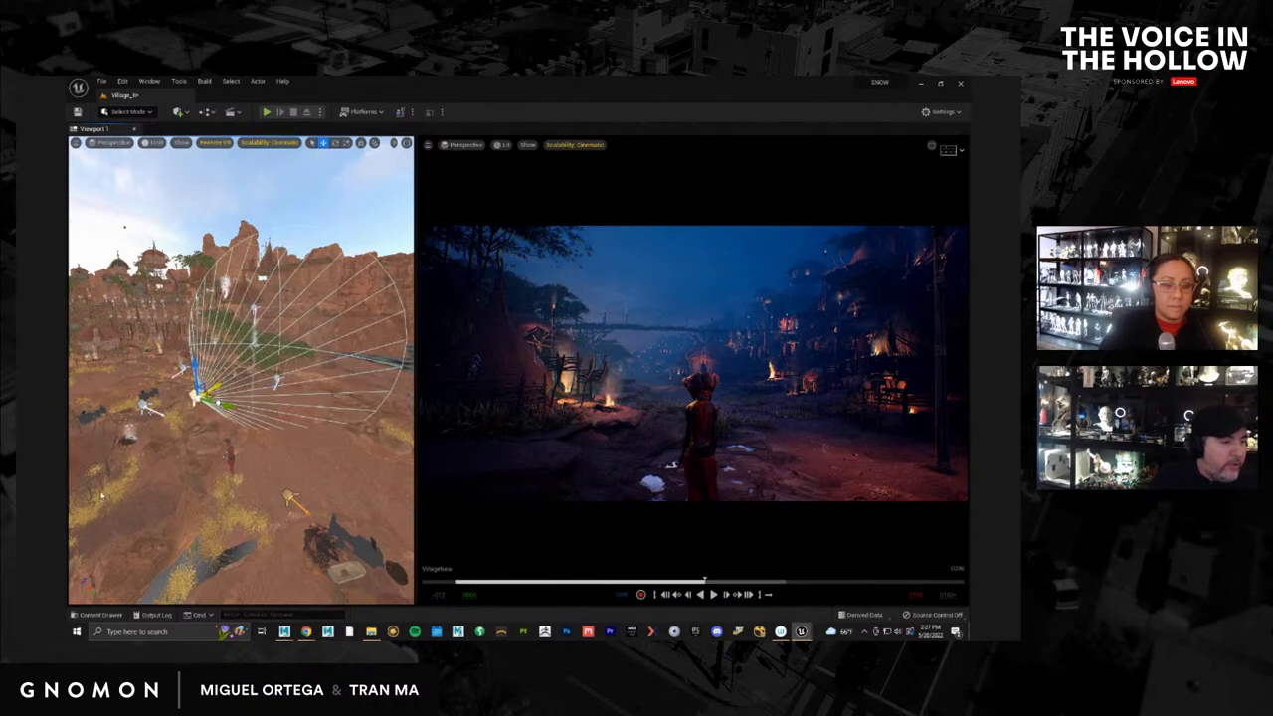
pyautogui.moveTo(102, 495); pyautogui.dragTo(157, 457)
# Rotate the spot light to aim across the path at Coa and move it nearer to her
pyautogui.press('e')
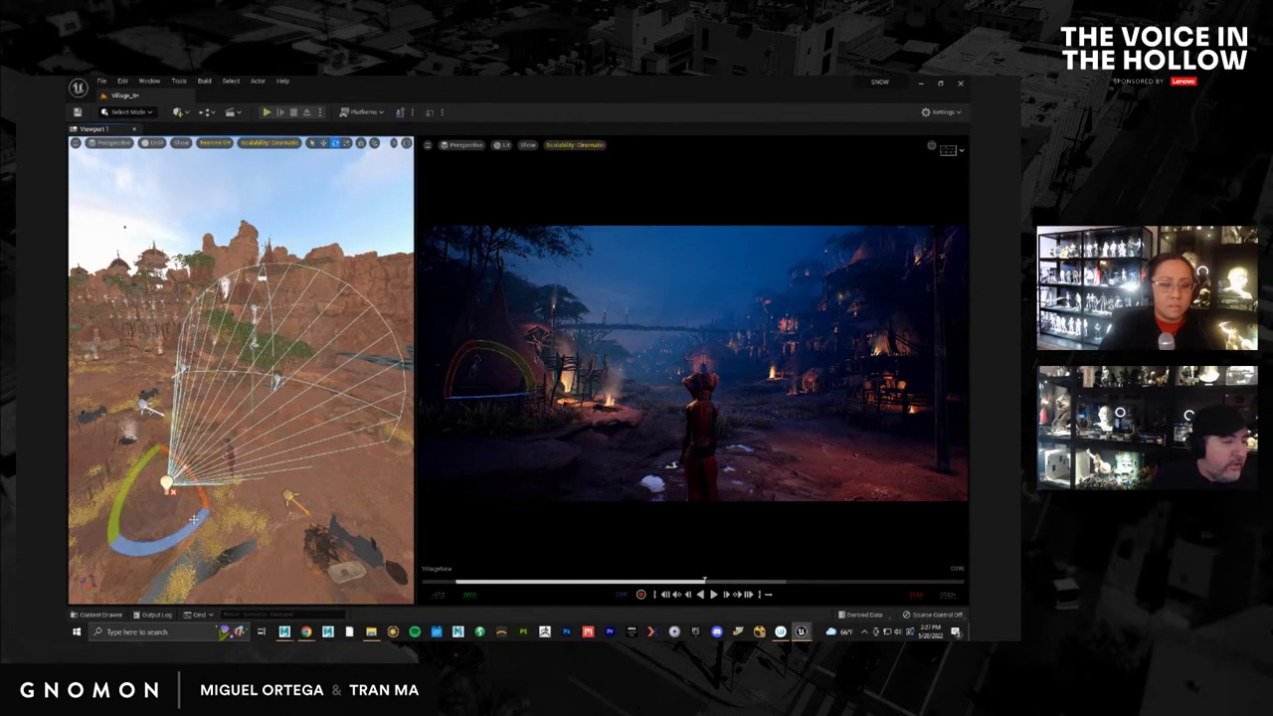
pyautogui.moveTo(192, 530); pyautogui.dragTo(99, 557)
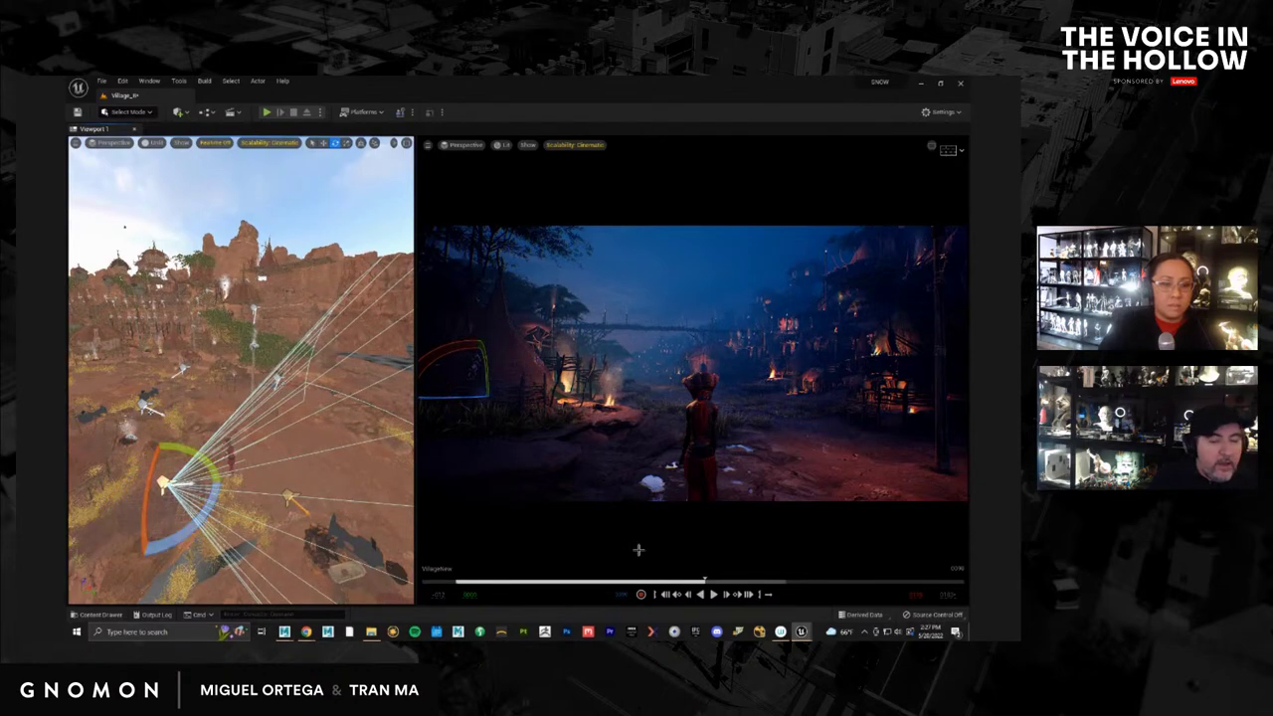
pyautogui.press('w')
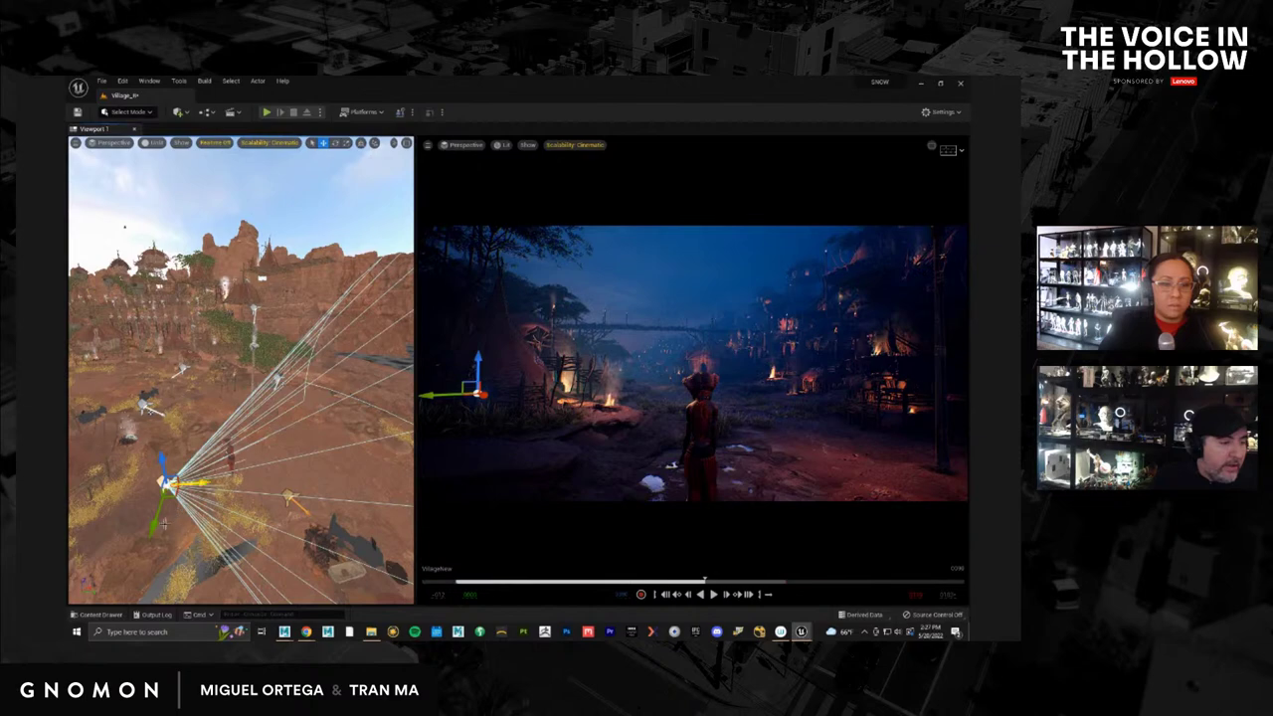
pyautogui.moveTo(152, 525); pyautogui.dragTo(234, 553)
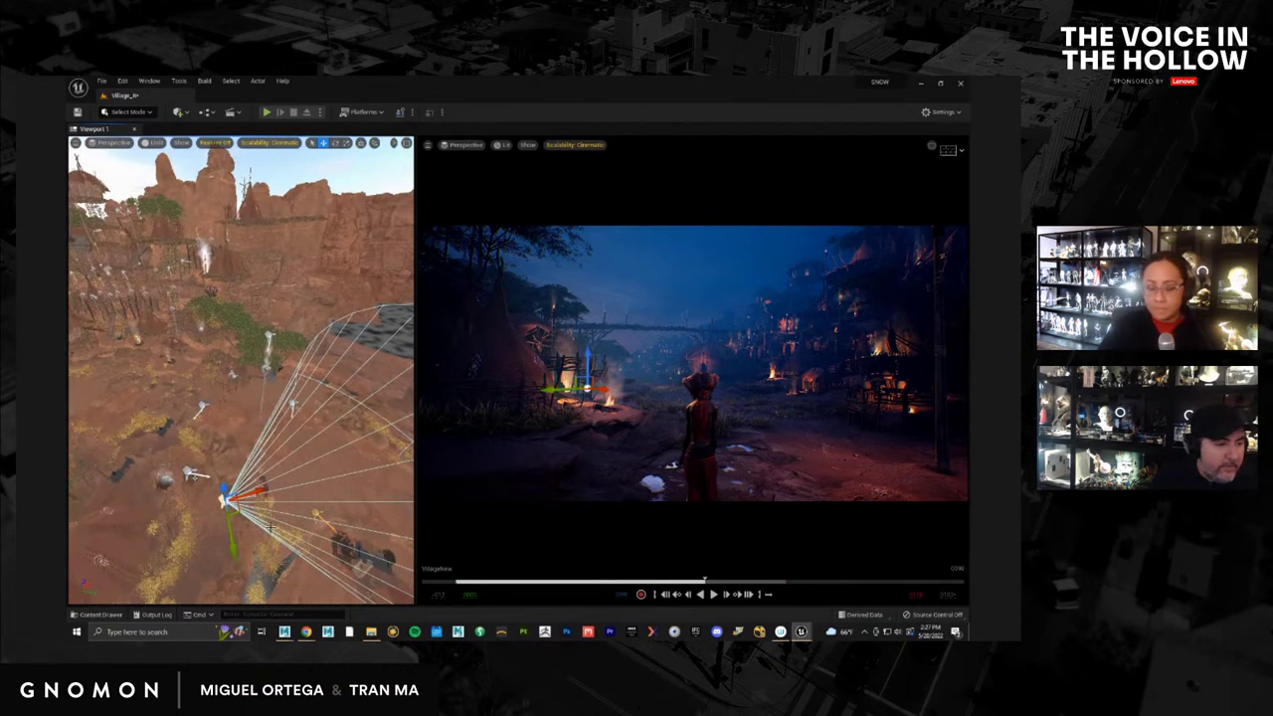
pyautogui.moveTo(248, 491); pyautogui.dragTo(275, 501)
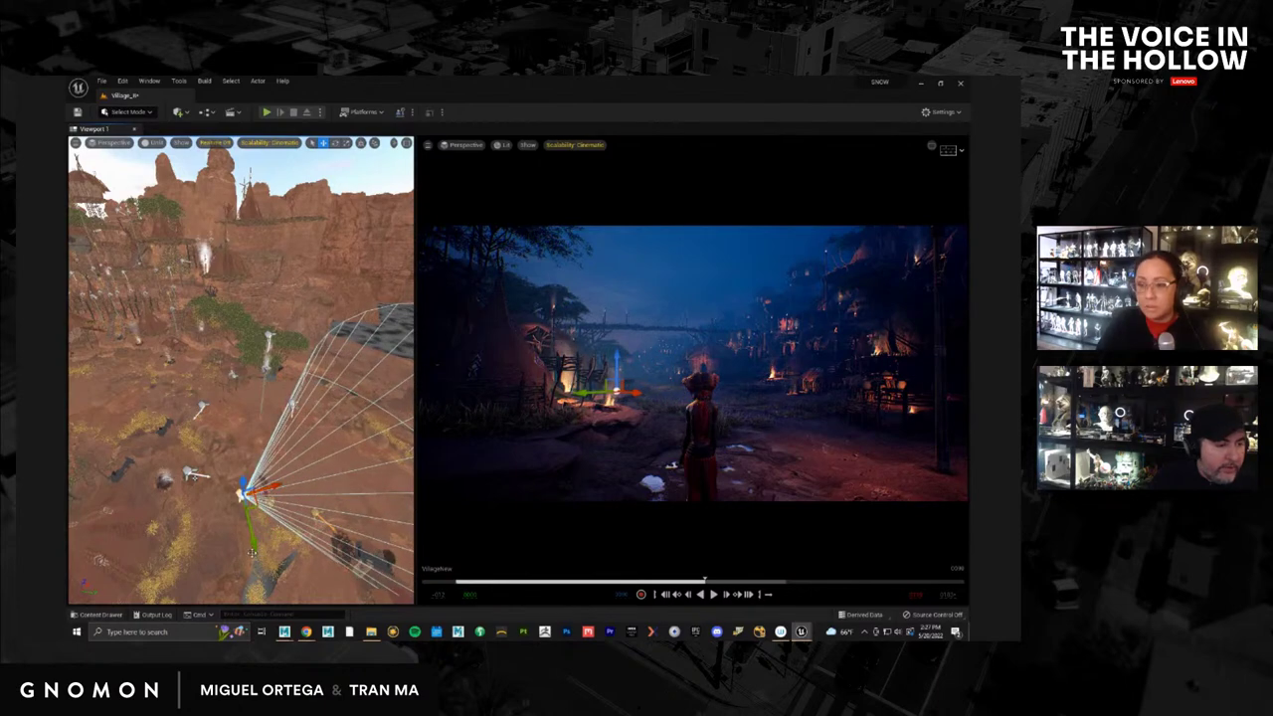
# Frame the spot light up close and turn its cone further onto Coa
pyautogui.press('f')
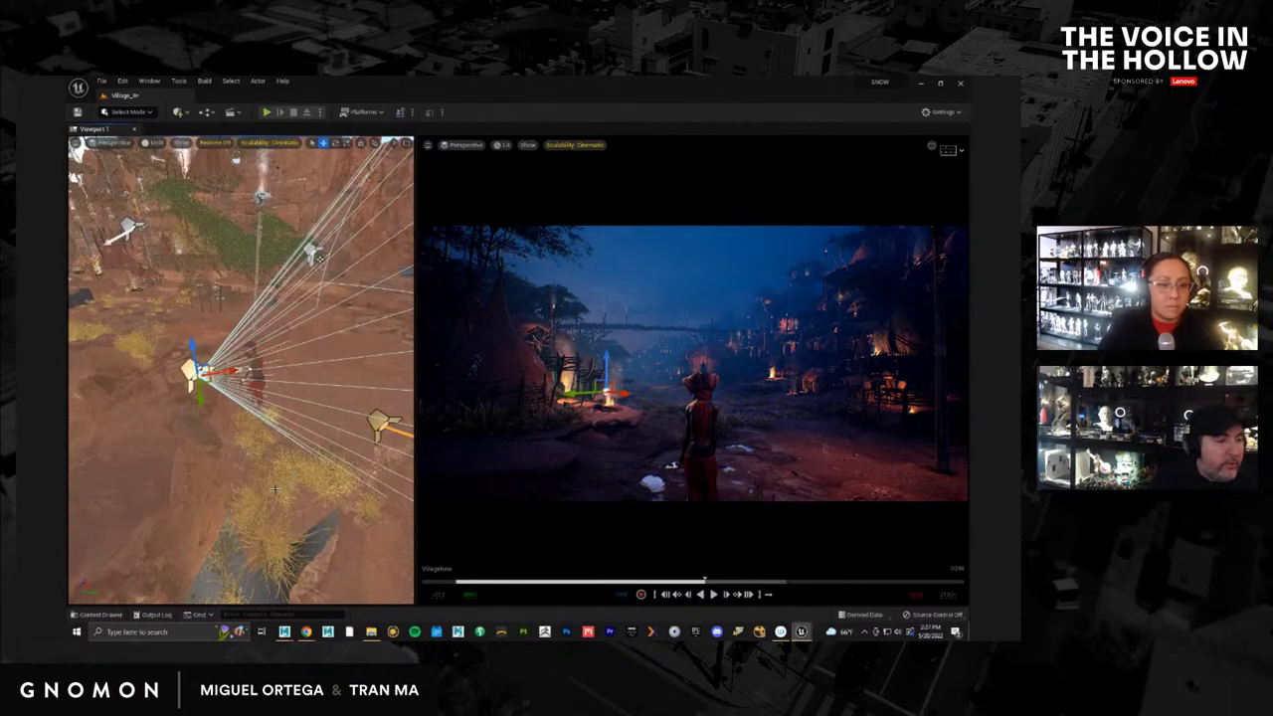
pyautogui.keyDown('alt'); pyautogui.moveTo(276, 489); pyautogui.dragTo(273, 401); pyautogui.keyUp('alt')
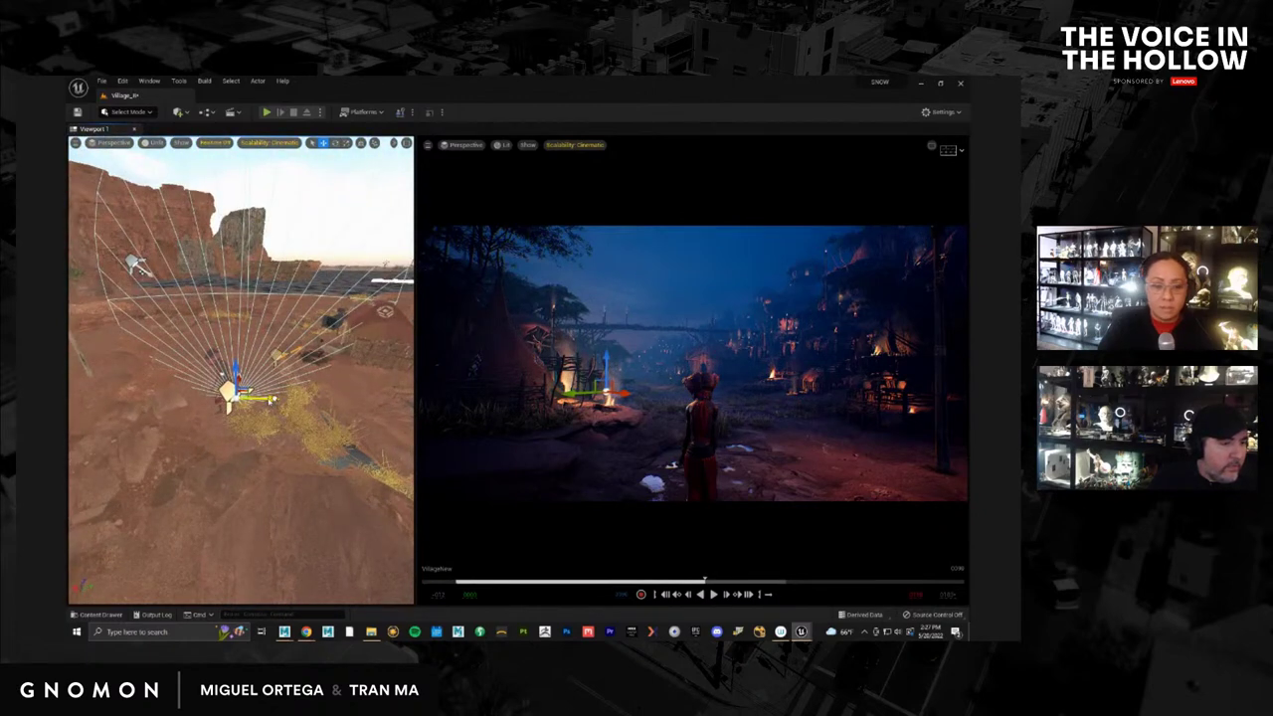
pyautogui.press('e')
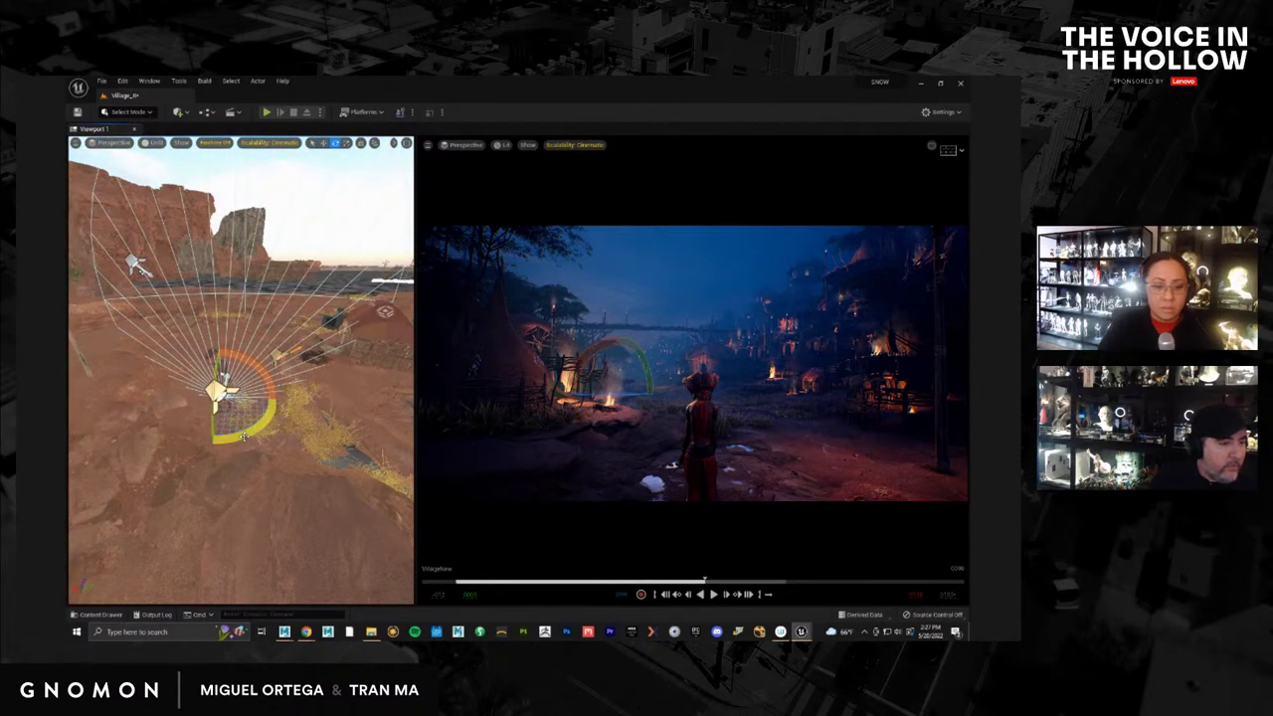
pyautogui.moveTo(248, 432); pyautogui.dragTo(249, 434)
pyautogui.press('w')
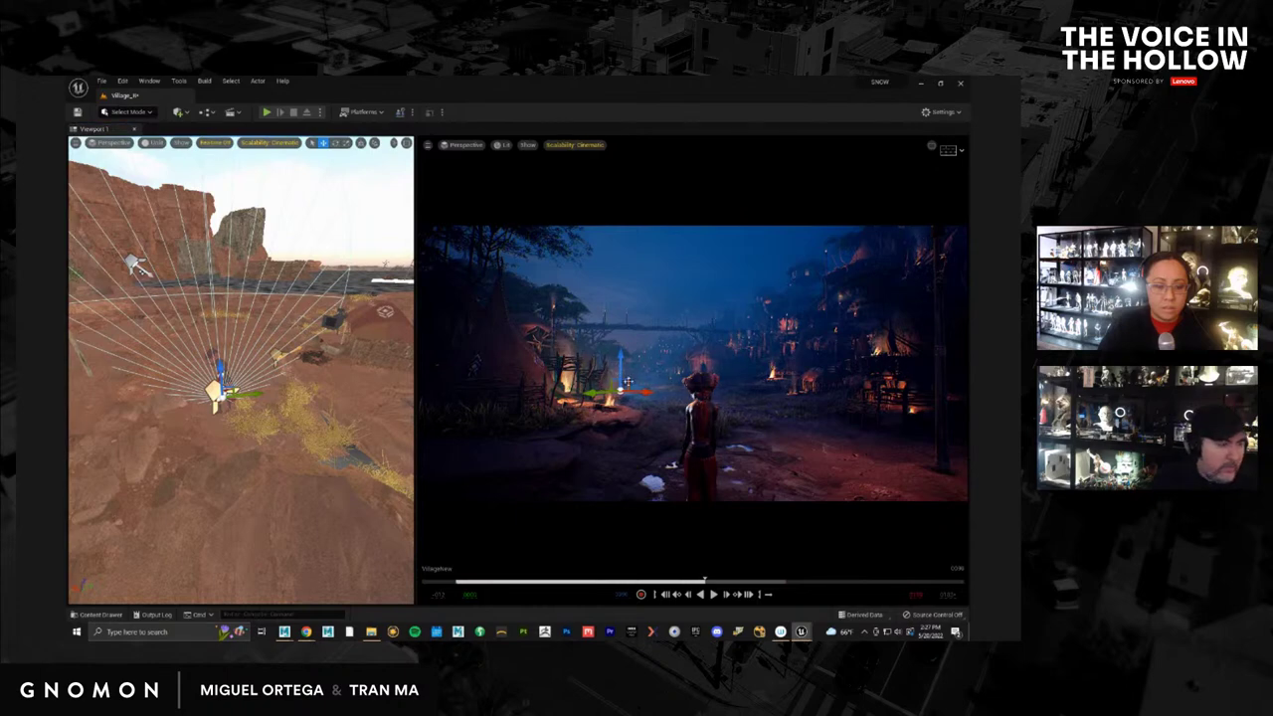
# Shift the spot light down and away from Coa, and re-aim it to light her from the campfire side
pyautogui.keyDown('alt'); pyautogui.moveTo(288, 439); pyautogui.dragTo(235, 438); pyautogui.keyUp('alt')
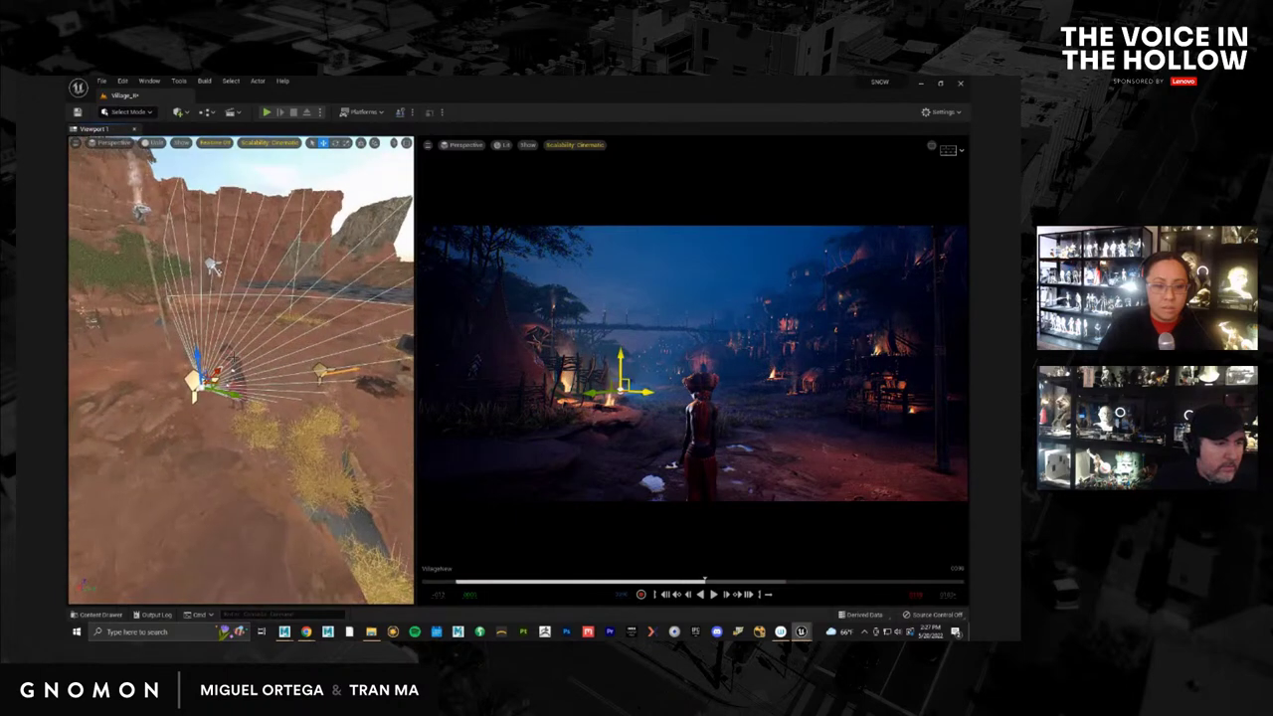
pyautogui.moveTo(197, 360); pyautogui.dragTo(185, 440)
pyautogui.press('e')
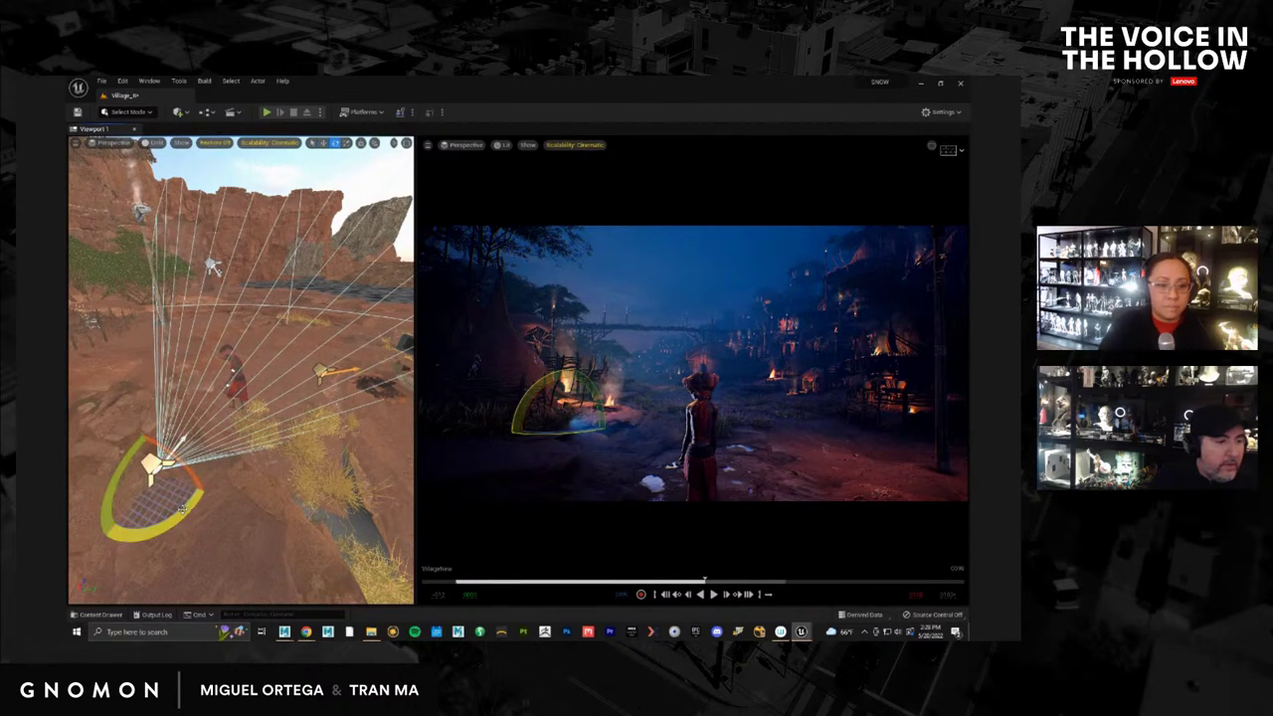
pyautogui.moveTo(174, 513); pyautogui.dragTo(138, 502)
pyautogui.press('w')
pyautogui.press('e')
pyautogui.press('w')
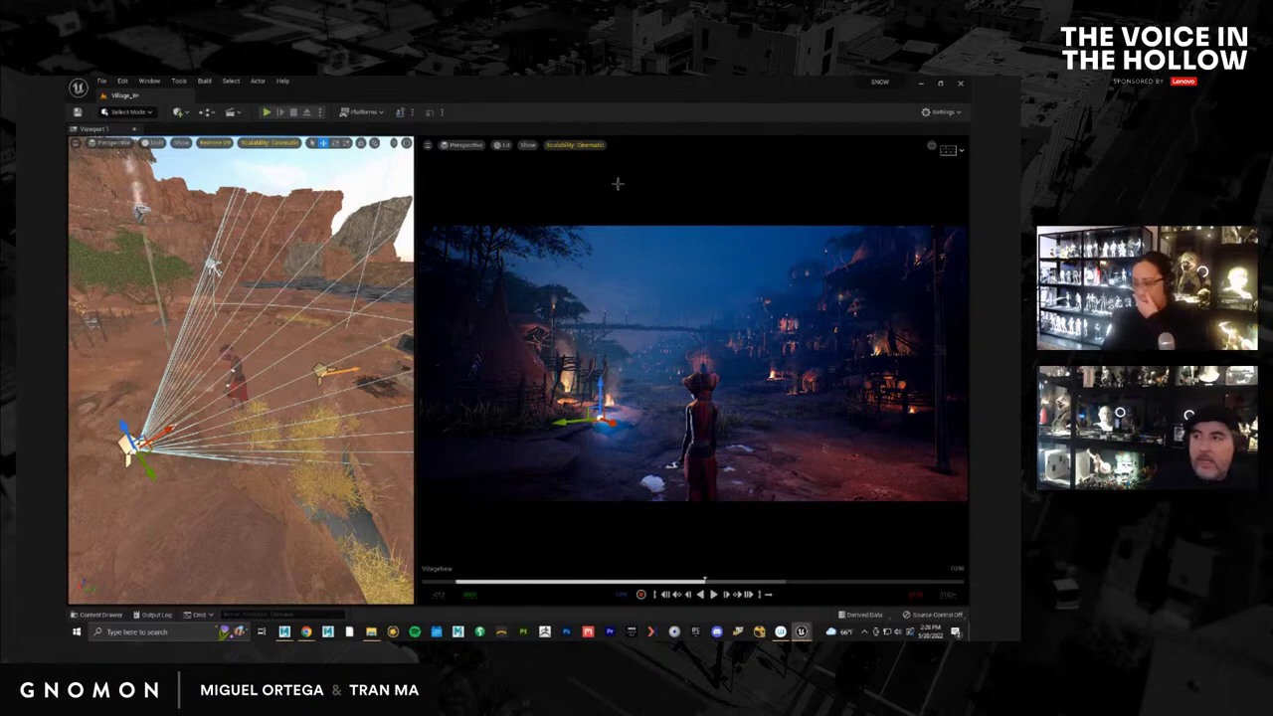
# Find the spot light's volumetric properties, set Volumetric Scattering Intensity to 0, and move the details window clear of the shot
pyautogui.moveTo(438, 217); pyautogui.dragTo(631, 156)
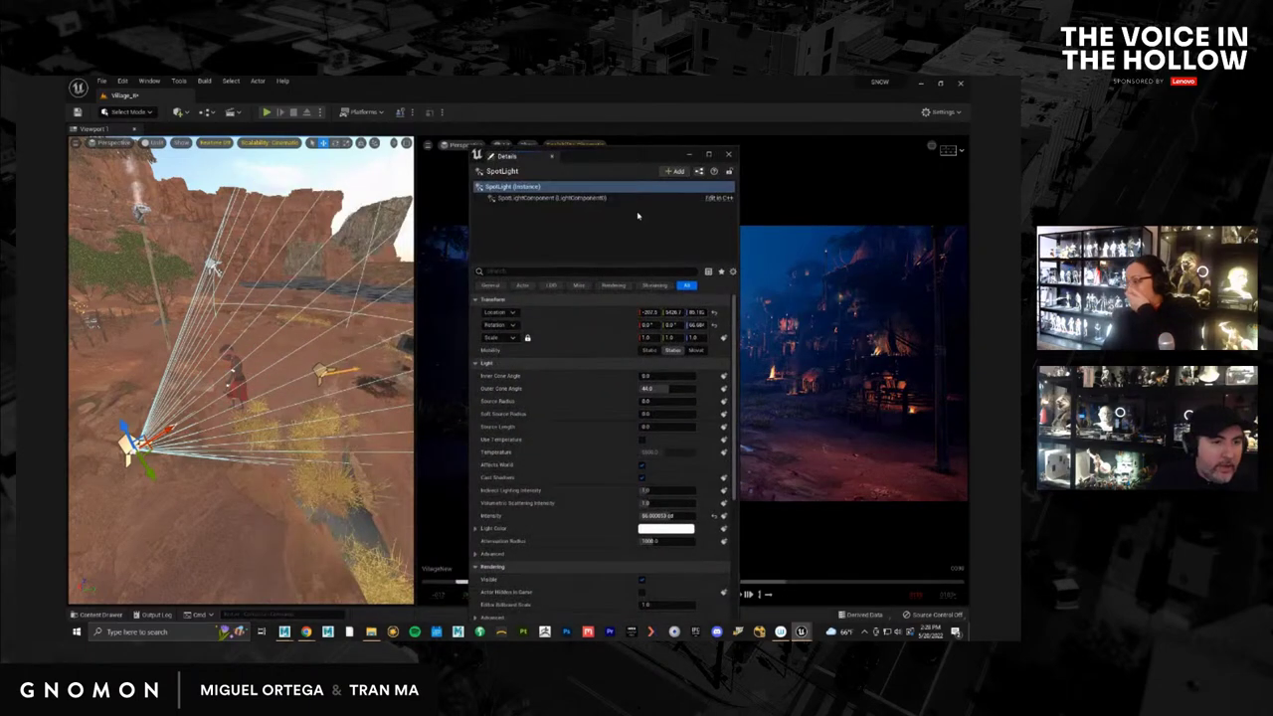
pyautogui.click(596, 271)
pyautogui.write('vol')
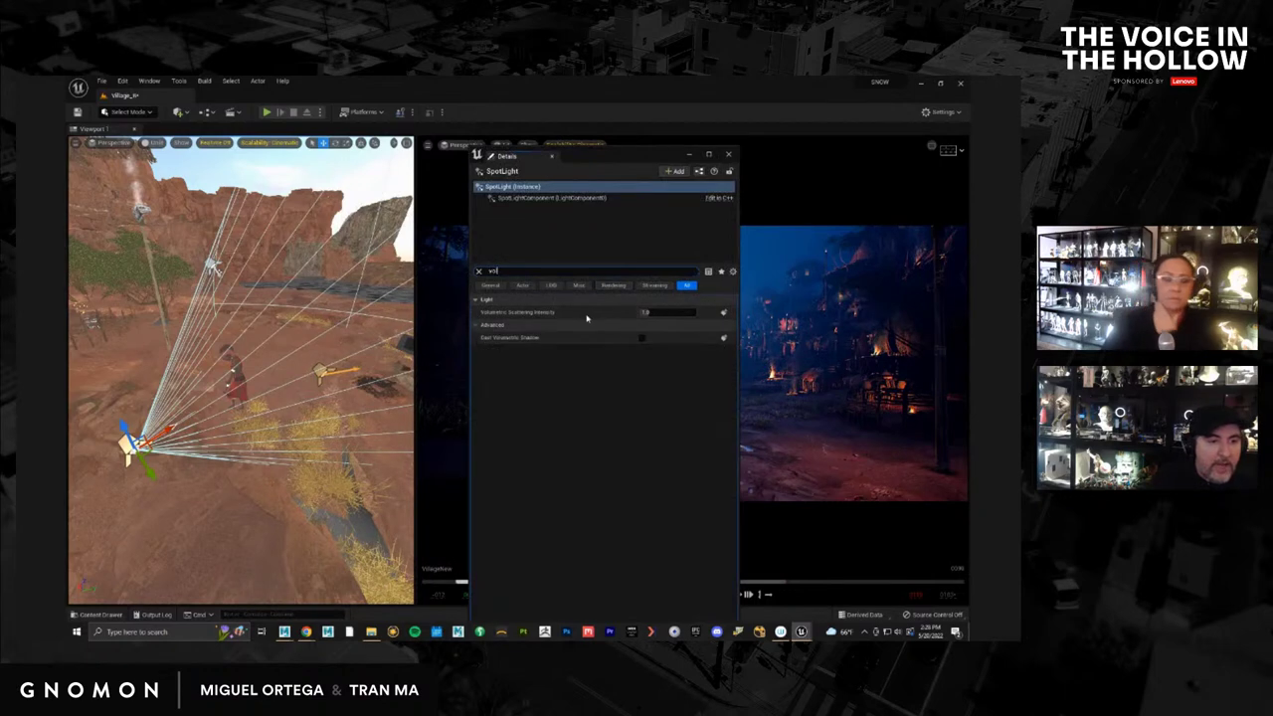
pyautogui.click(660, 312)
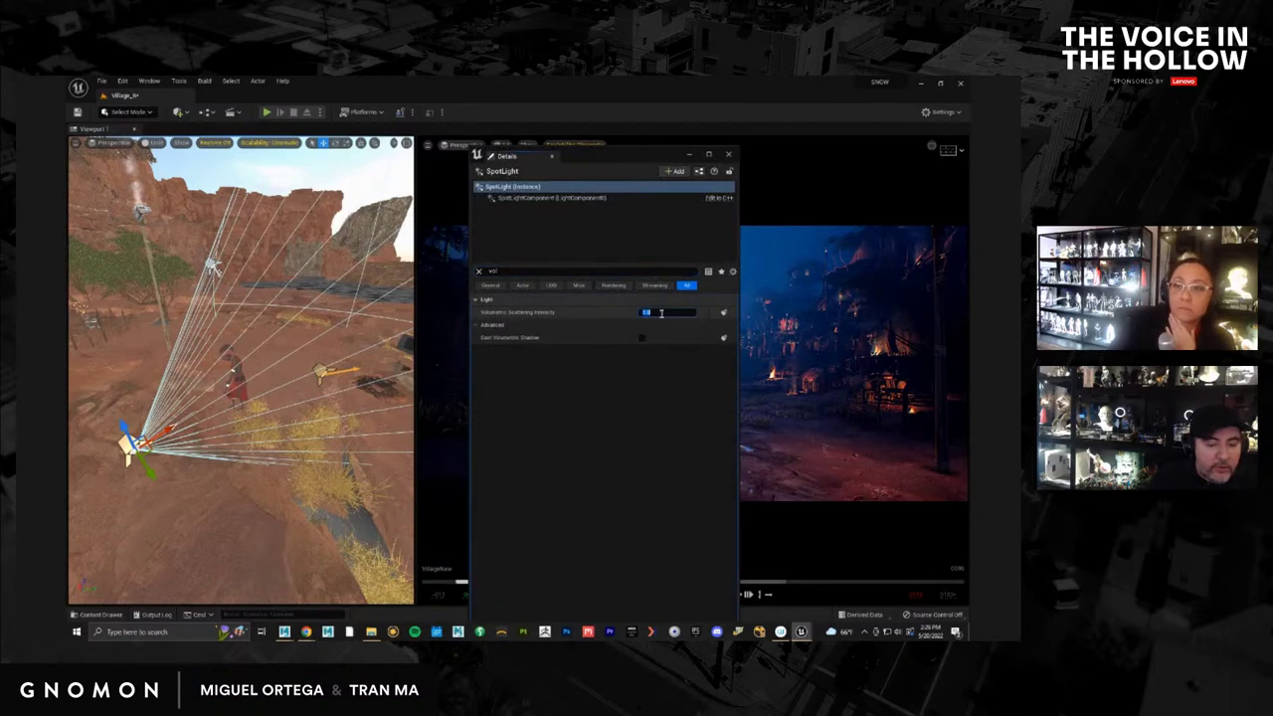
pyautogui.press('Return')
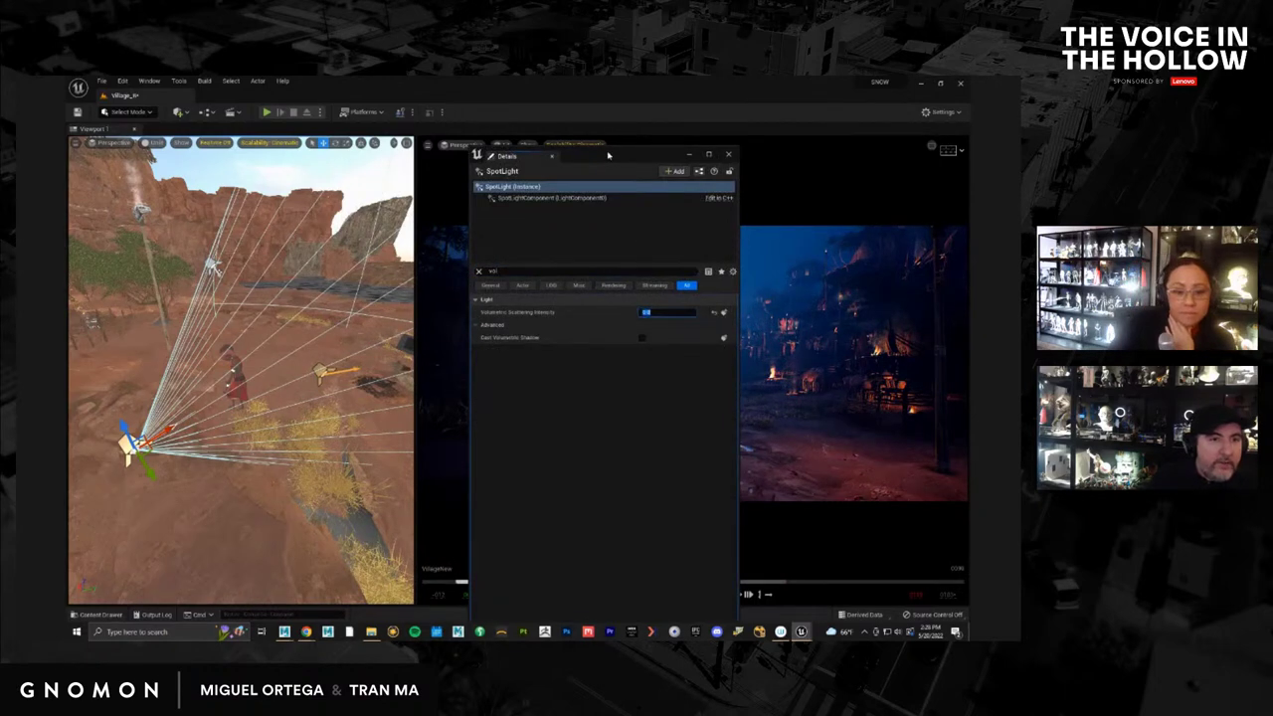
pyautogui.moveTo(607, 154); pyautogui.dragTo(969, 194)
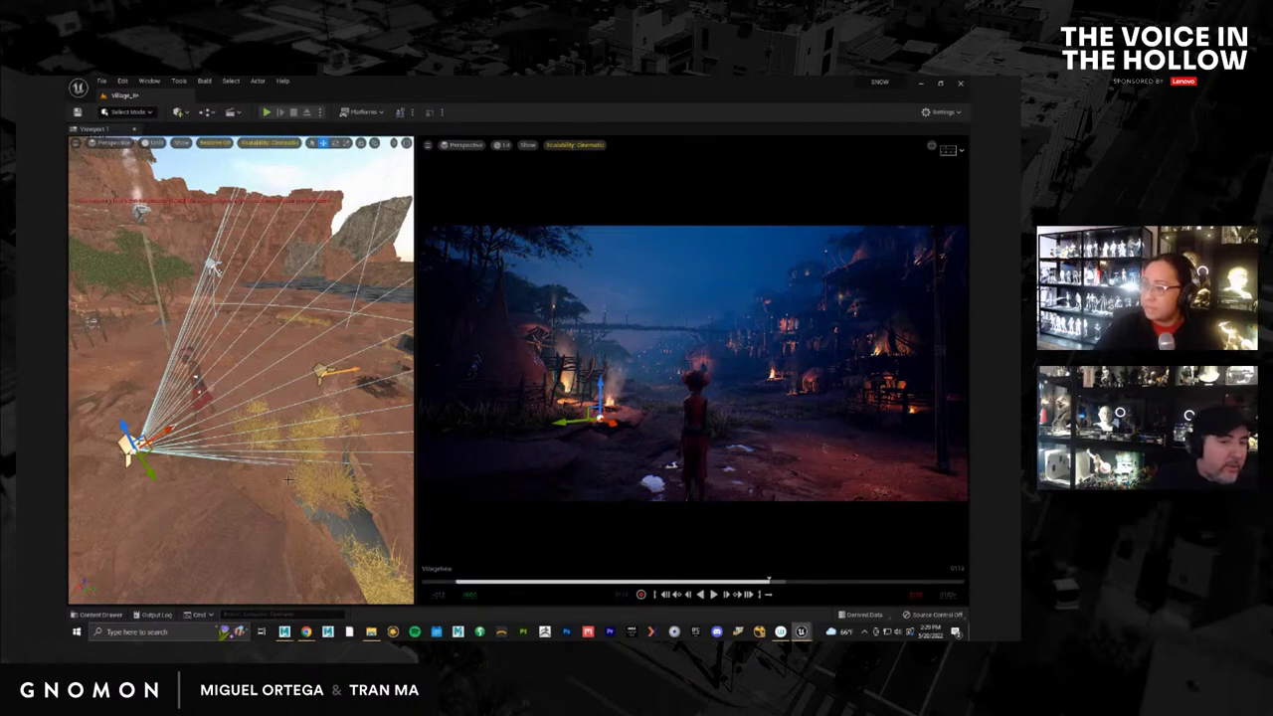
# Rotate the spot light toward Coa's position further along the path
pyautogui.keyDown('alt'); pyautogui.moveTo(276, 540); pyautogui.dragTo(343, 549); pyautogui.keyUp('alt')
pyautogui.press('e')
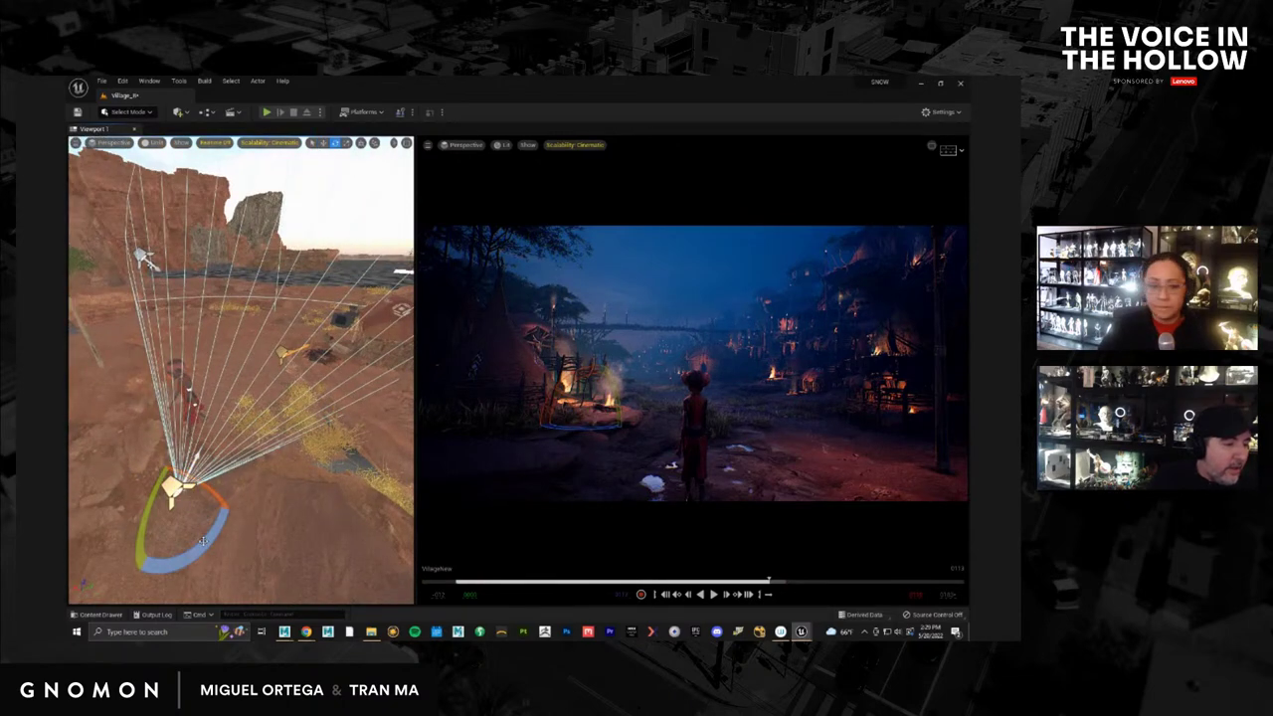
pyautogui.moveTo(207, 539); pyautogui.dragTo(159, 569)
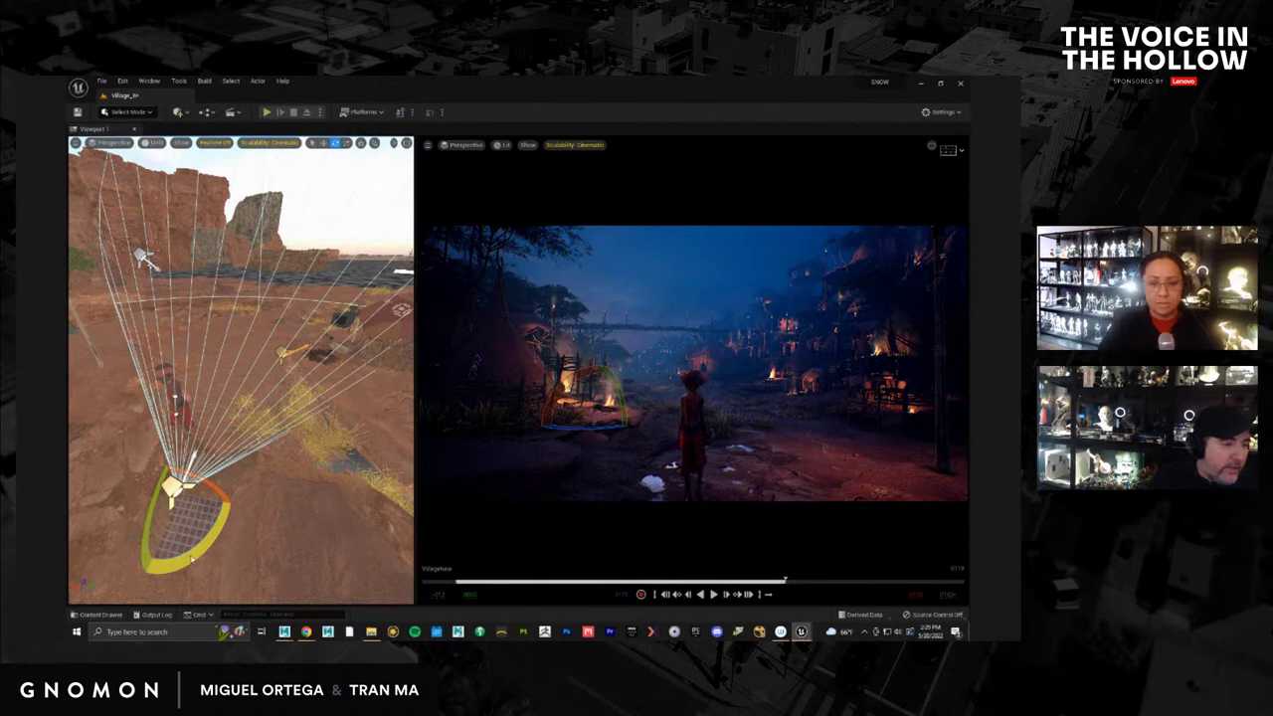
# Fine-tune the spot light's rotation onto Coa, checking its aim at an earlier point of her walk
pyautogui.moveTo(187, 560); pyautogui.dragTo(211, 537)
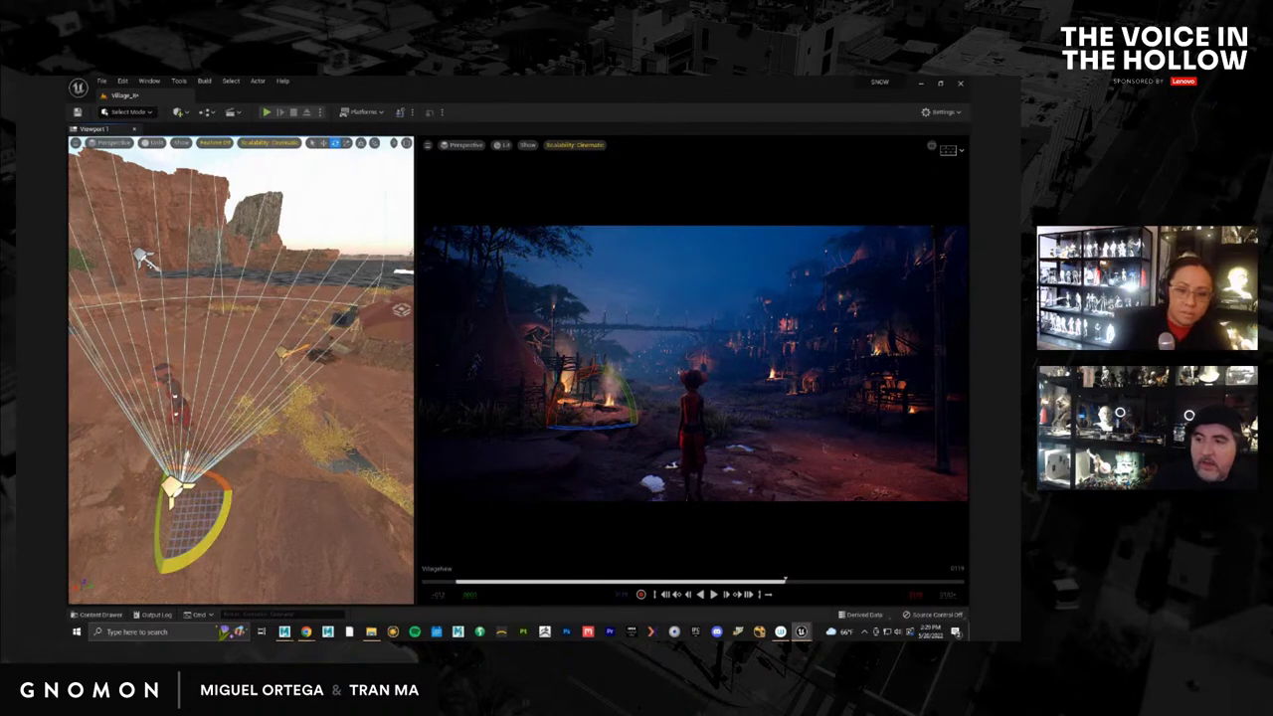
pyautogui.moveTo(785, 581); pyautogui.dragTo(618, 581)
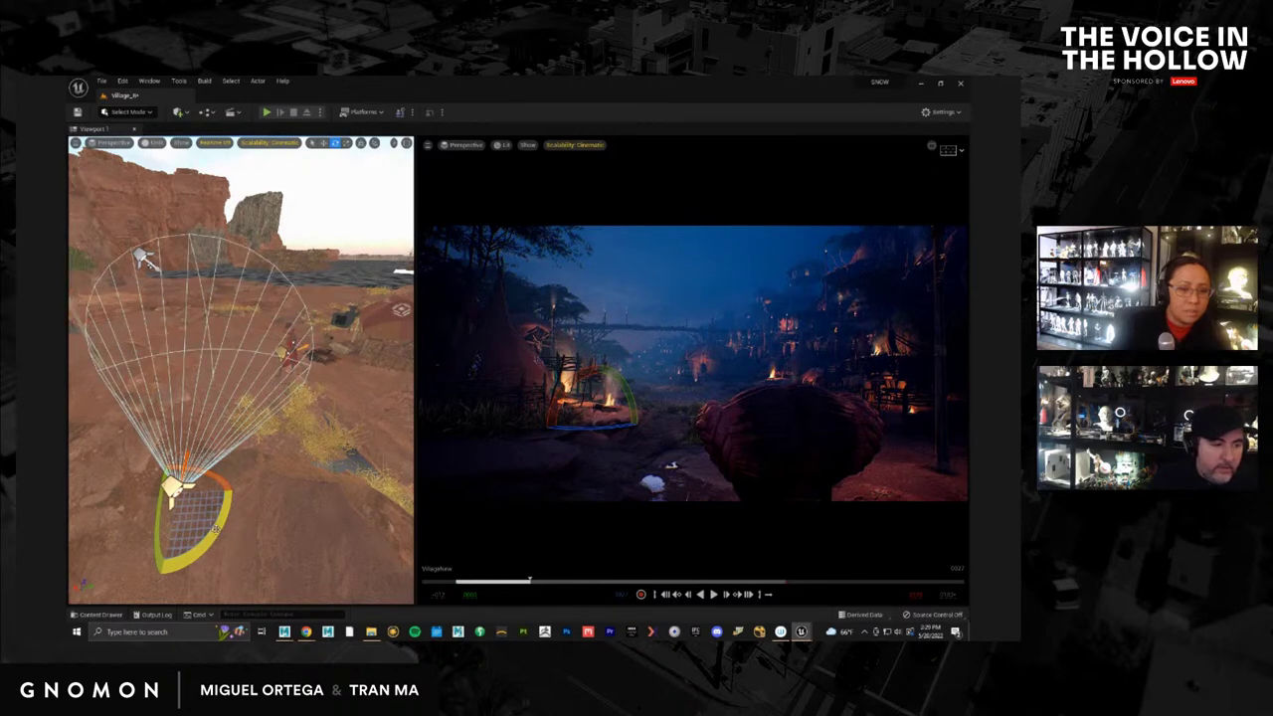
pyautogui.moveTo(214, 534); pyautogui.dragTo(184, 548)
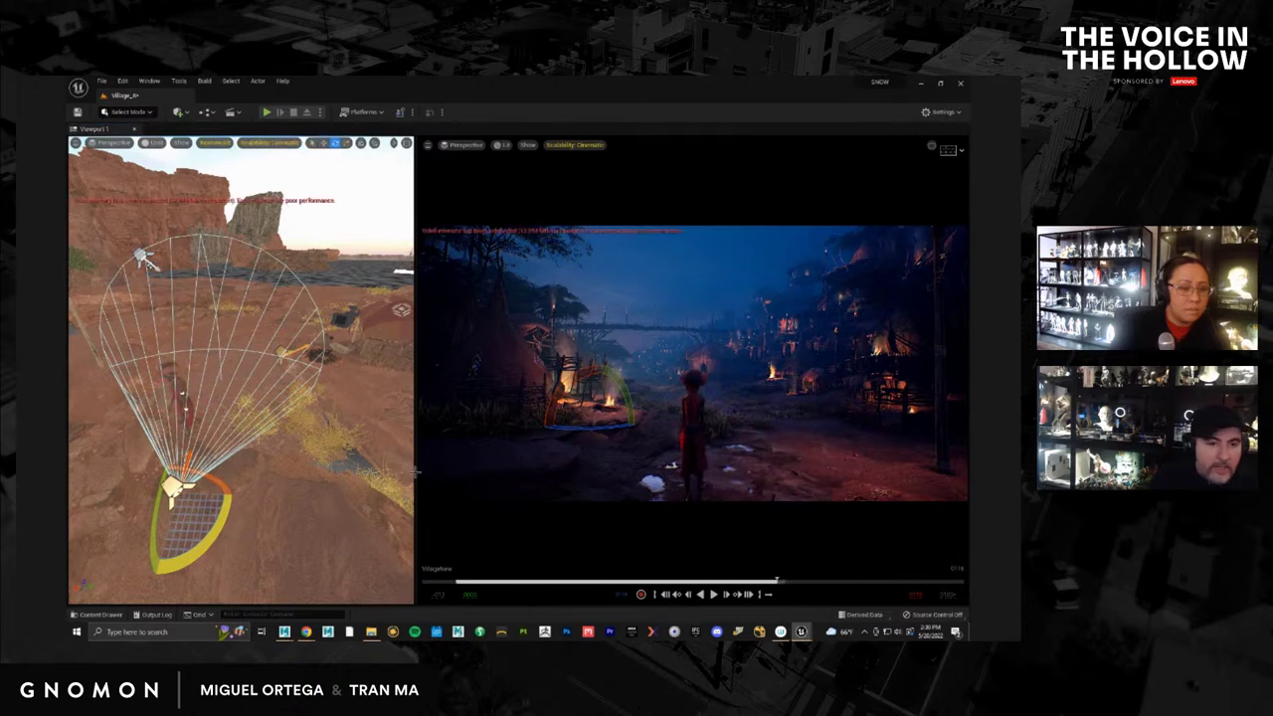
pyautogui.moveTo(218, 527); pyautogui.dragTo(224, 515)
# Duplicate the spot light and place the copy on the opposite side of Coa from the campfire
pyautogui.press('w')
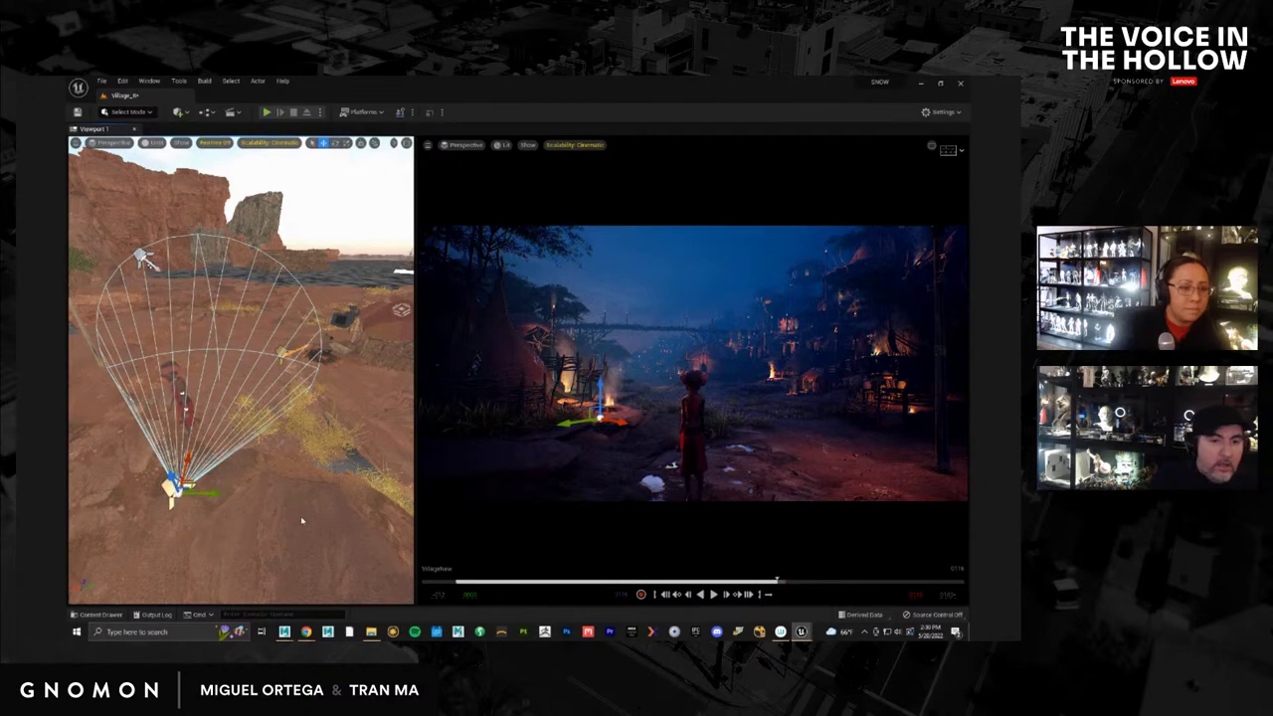
pyautogui.keyDown('alt'); pyautogui.moveTo(302, 520); pyautogui.dragTo(390, 521); pyautogui.keyUp('alt')
pyautogui.scroll(-3, 272, 507)
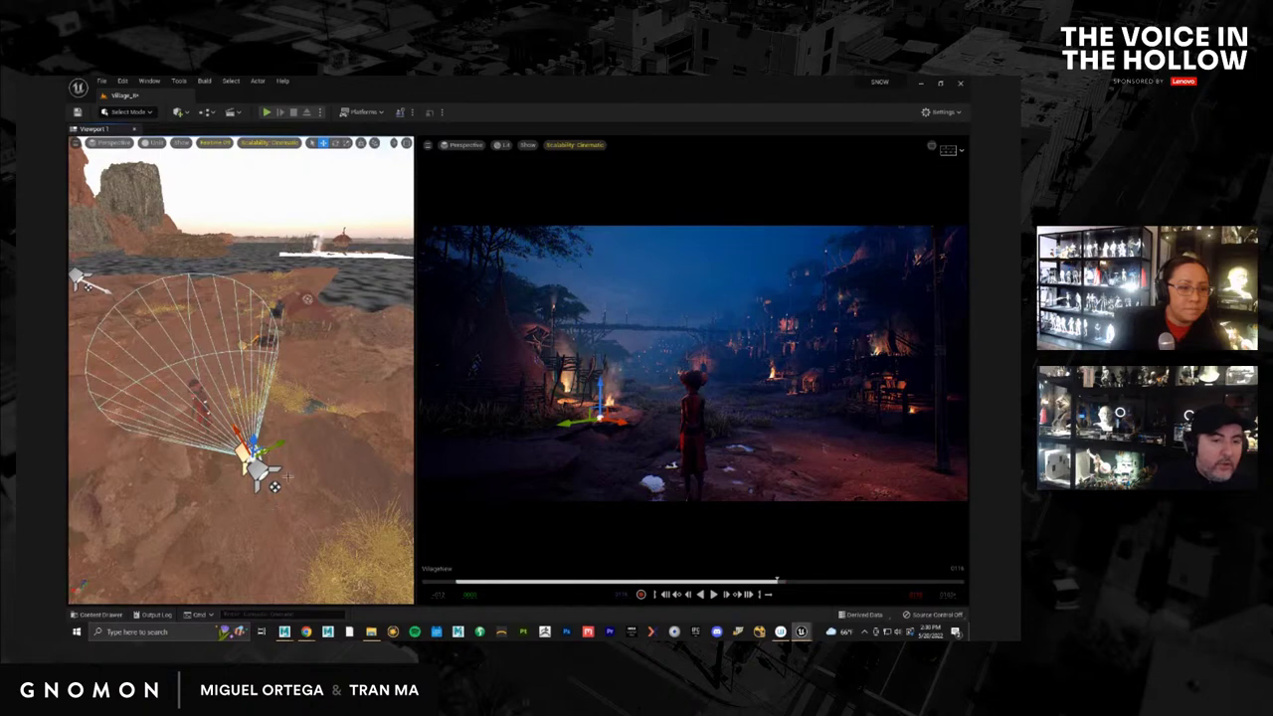
pyautogui.scroll(-3, 289, 477)
pyautogui.moveTo(266, 411); pyautogui.dragTo(210, 427)
pyautogui.keyDown('alt'); pyautogui.moveTo(160, 496); pyautogui.dragTo(149, 428); pyautogui.keyUp('alt')
# Turn the duplicated spot light around to face Coa and shift it farther away from her
pyautogui.press('e')
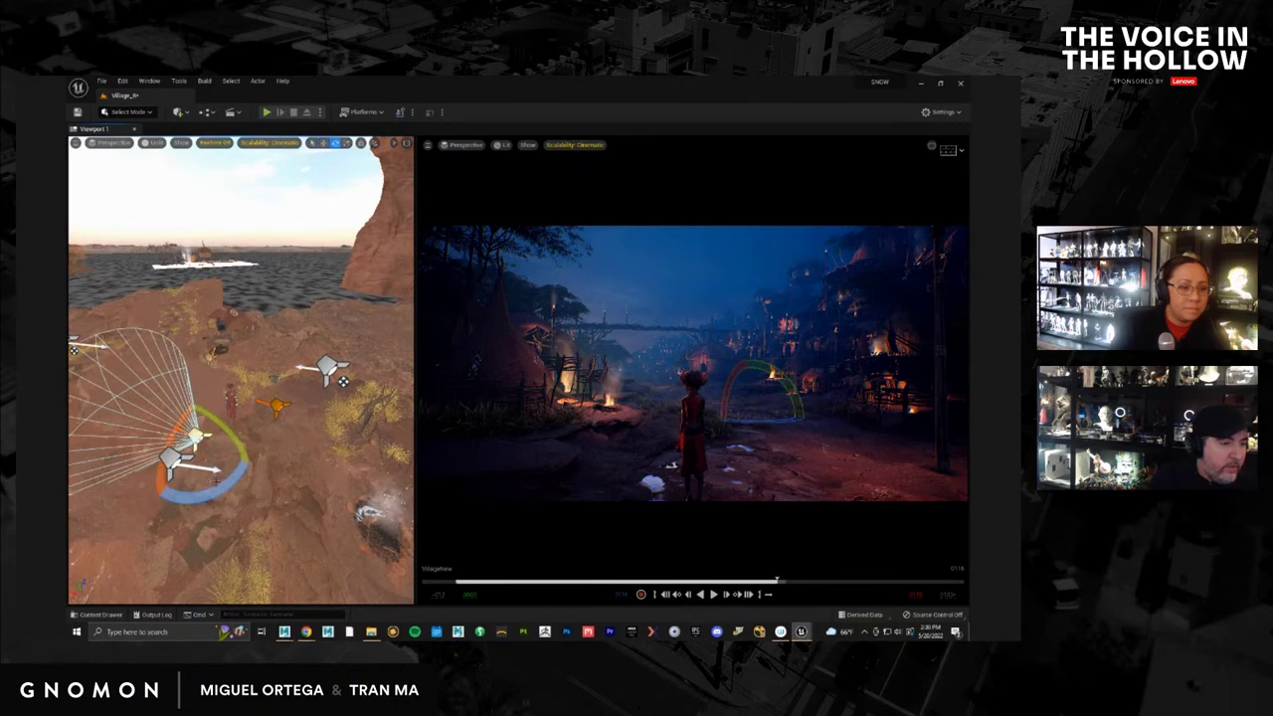
pyautogui.moveTo(159, 501); pyautogui.dragTo(66, 473)
pyautogui.press('w')
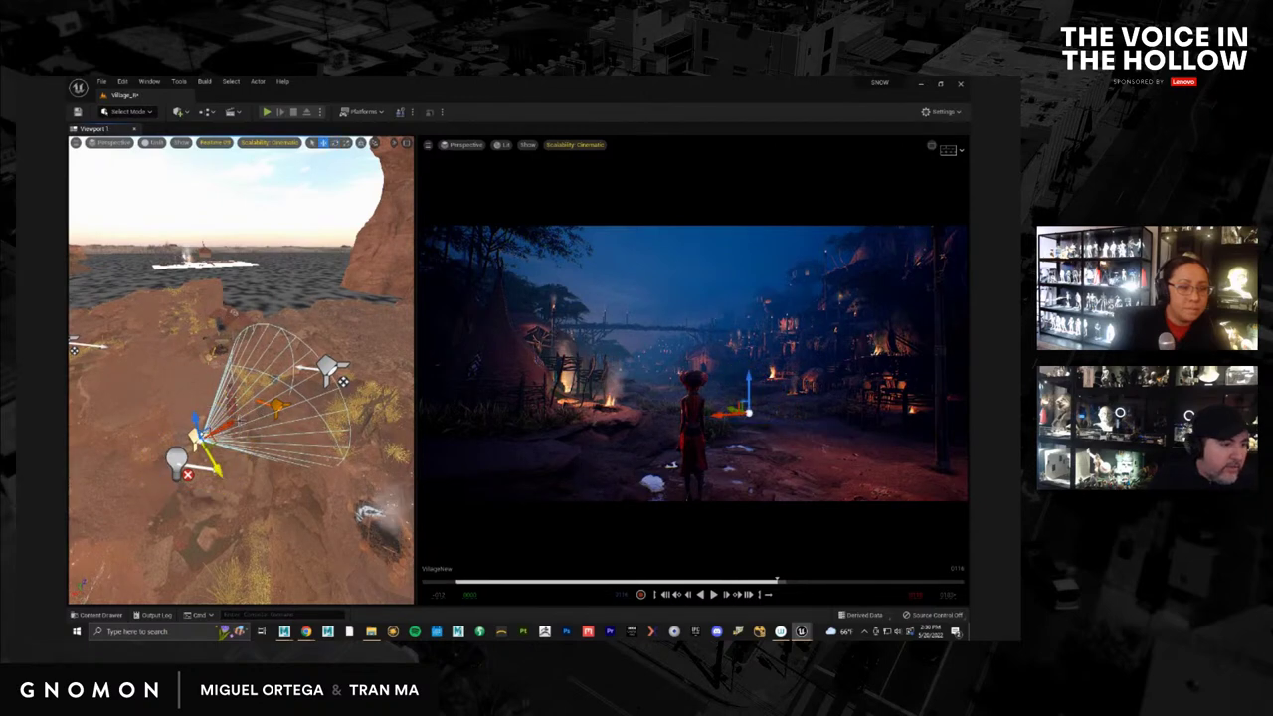
pyautogui.moveTo(227, 425); pyautogui.dragTo(202, 444)
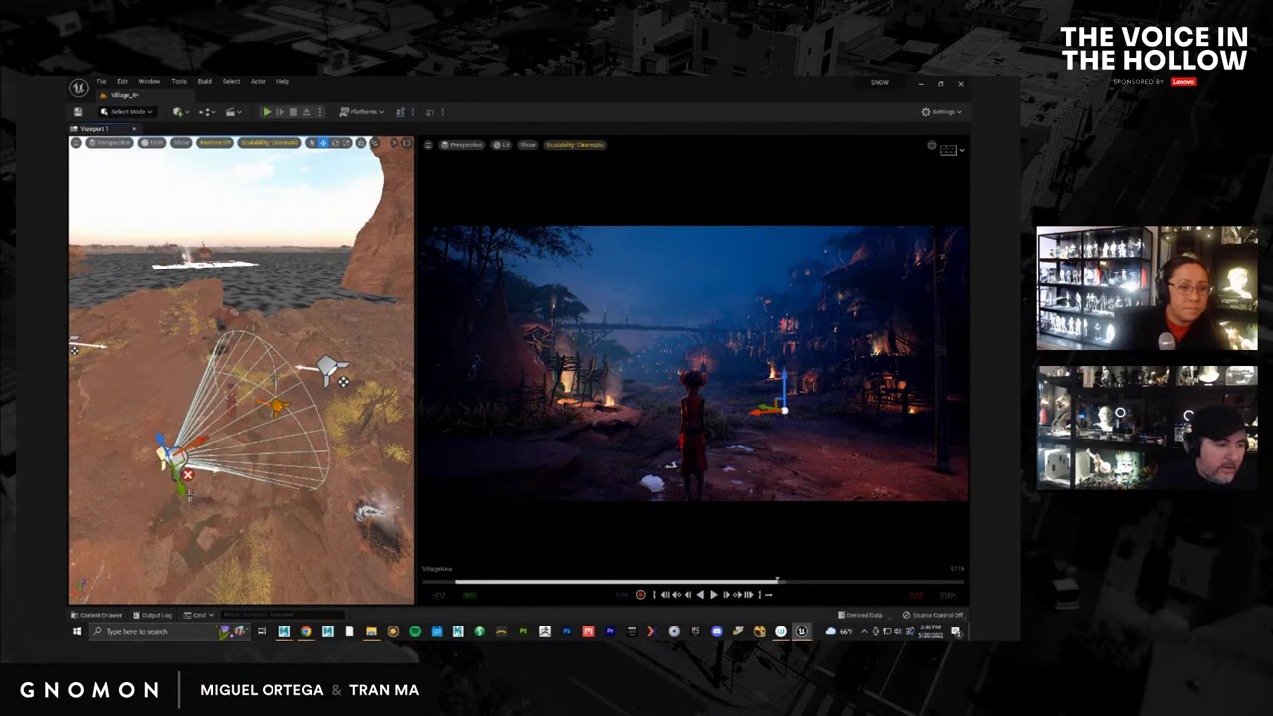
pyautogui.moveTo(177, 484); pyautogui.dragTo(206, 490)
# Refine the duplicated spot light's rotation so its cone covers Coa's path, checking it from above
pyautogui.press('e')
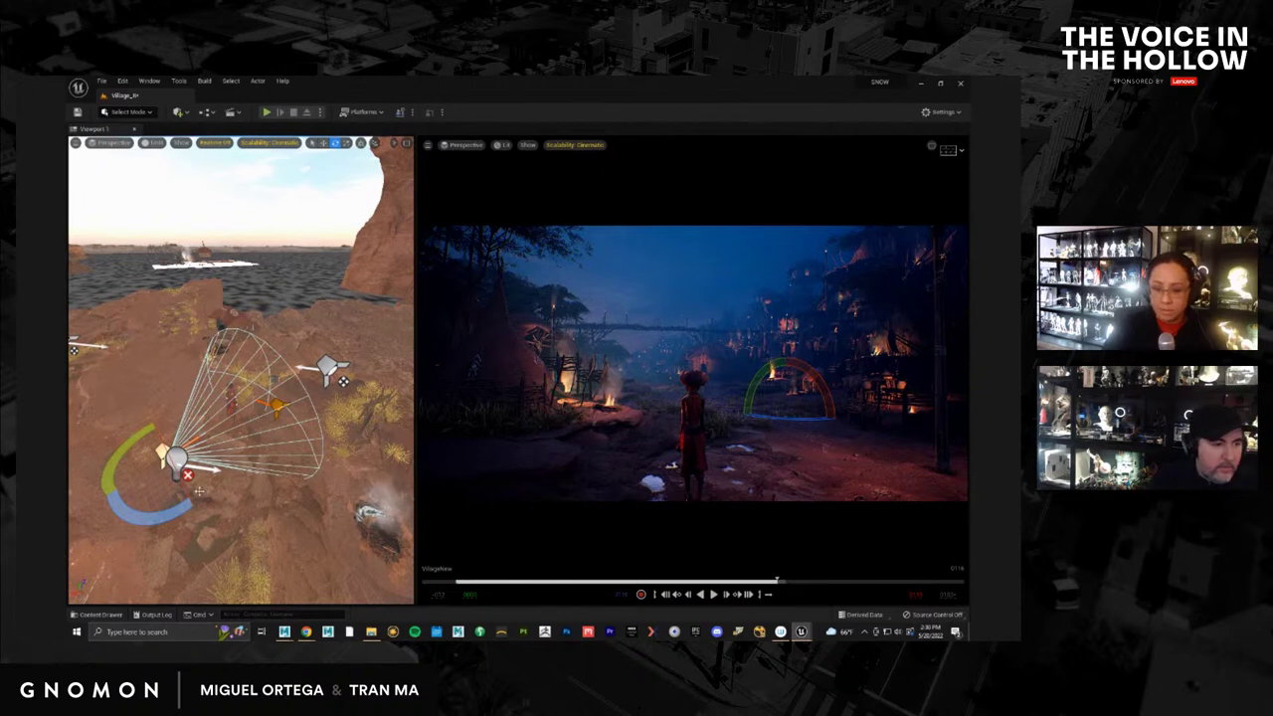
pyautogui.keyDown('alt'); pyautogui.moveTo(224, 500); pyautogui.dragTo(225, 466); pyautogui.keyUp('alt')
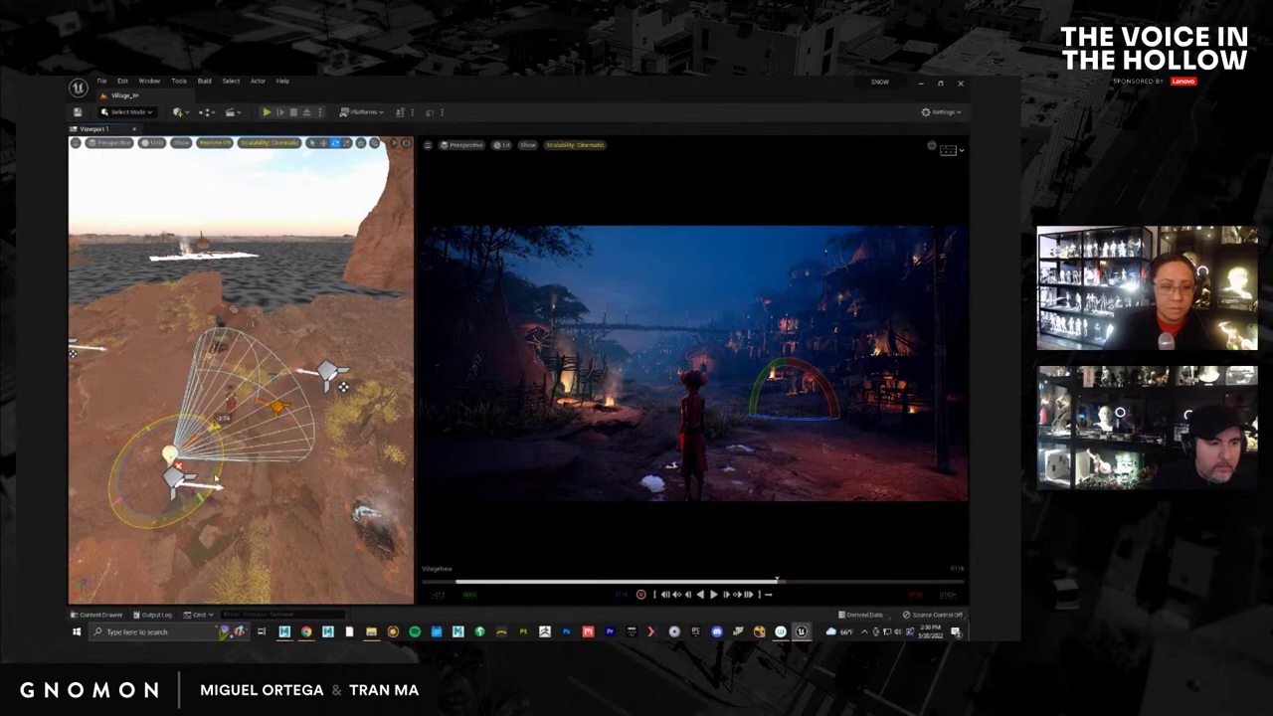
pyautogui.press('w')
pyautogui.keyDown('alt'); pyautogui.moveTo(303, 539); pyautogui.dragTo(307, 563); pyautogui.keyUp('alt')
pyautogui.moveTo(306, 561); pyautogui.dragTo(279, 500, button='right')
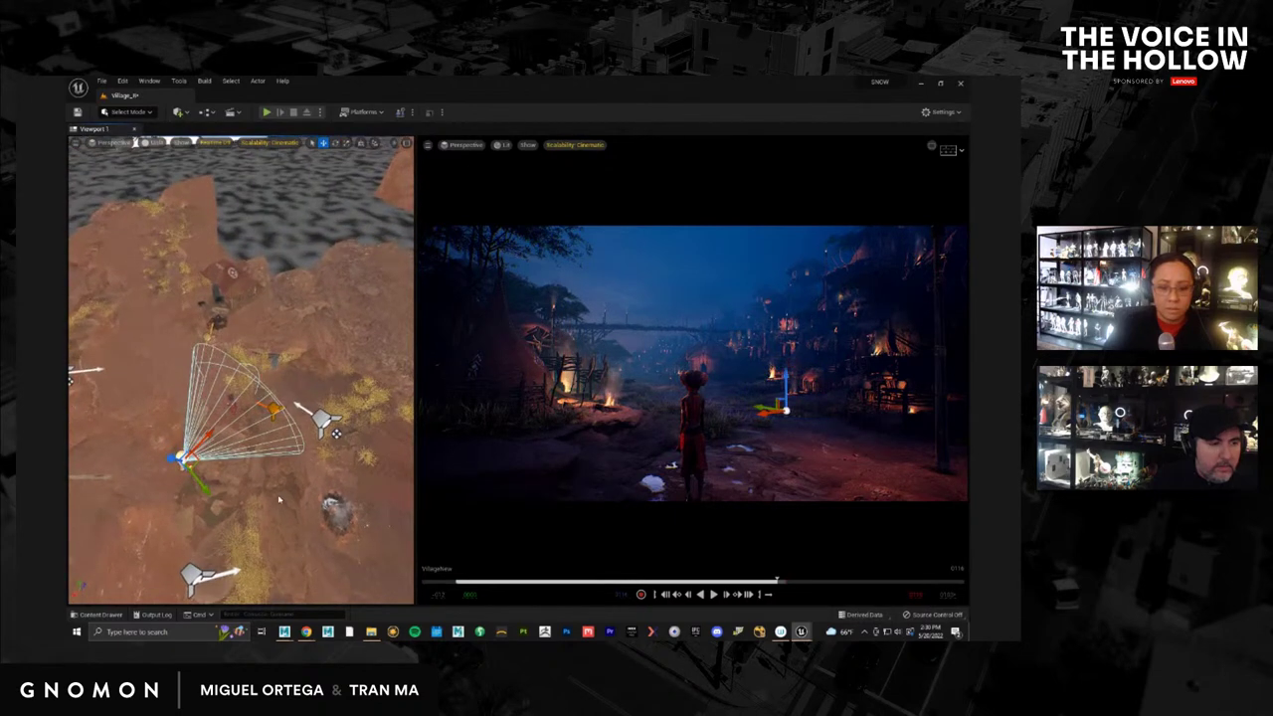
pyautogui.press('e')
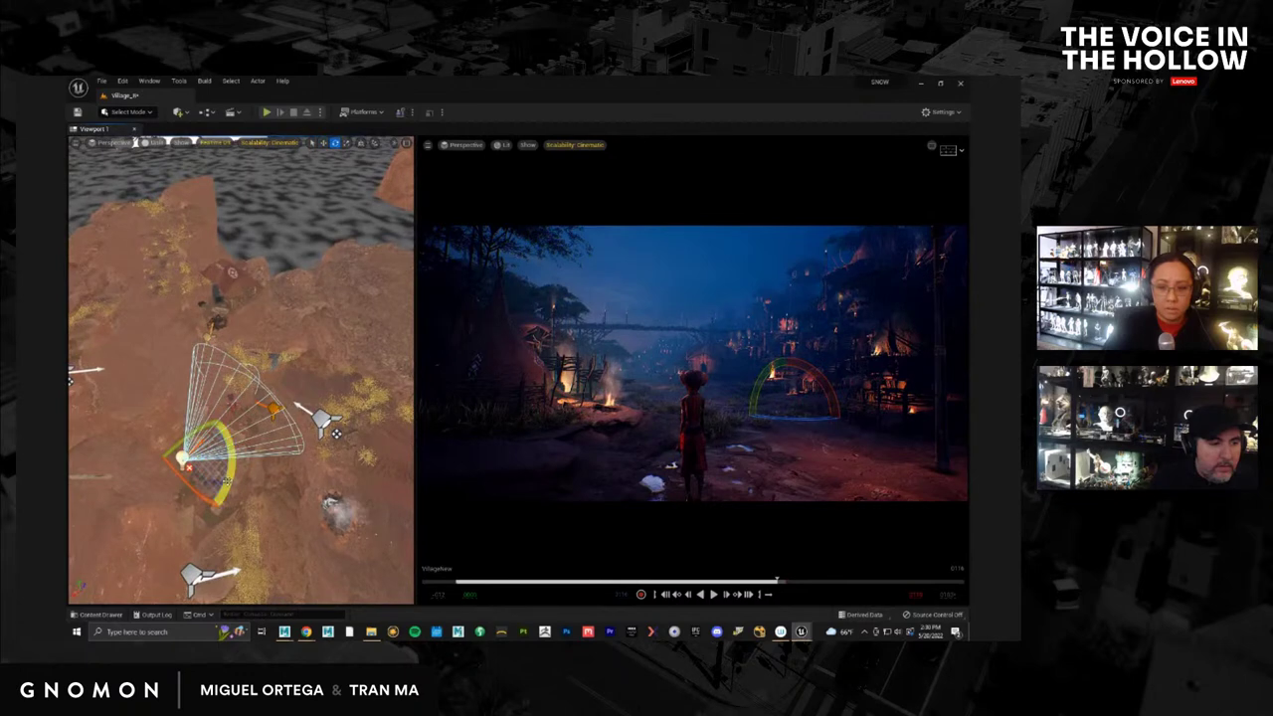
pyautogui.moveTo(227, 485); pyautogui.dragTo(209, 465)
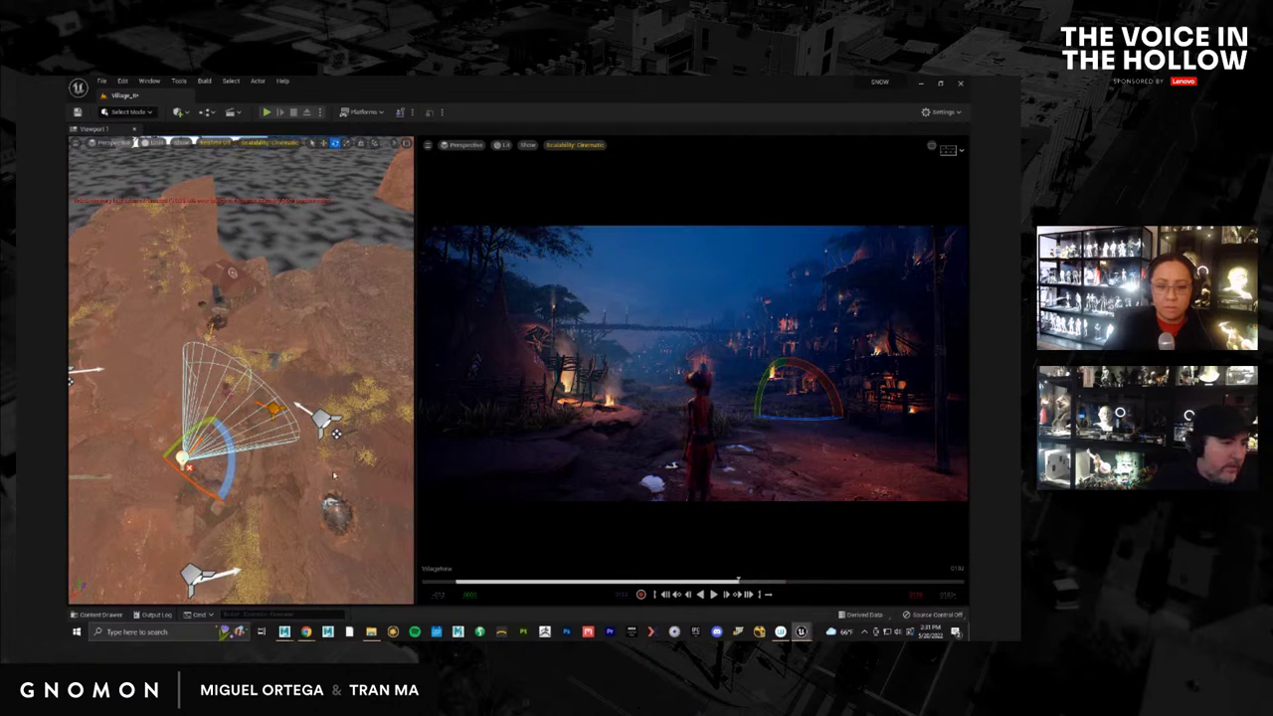
# Duplicate the spot light again, raise the third light, and rotate it to point downward
pyautogui.keyDown('alt'); pyautogui.moveTo(298, 458); pyautogui.dragTo(199, 393); pyautogui.keyUp('alt')
pyautogui.press('w')
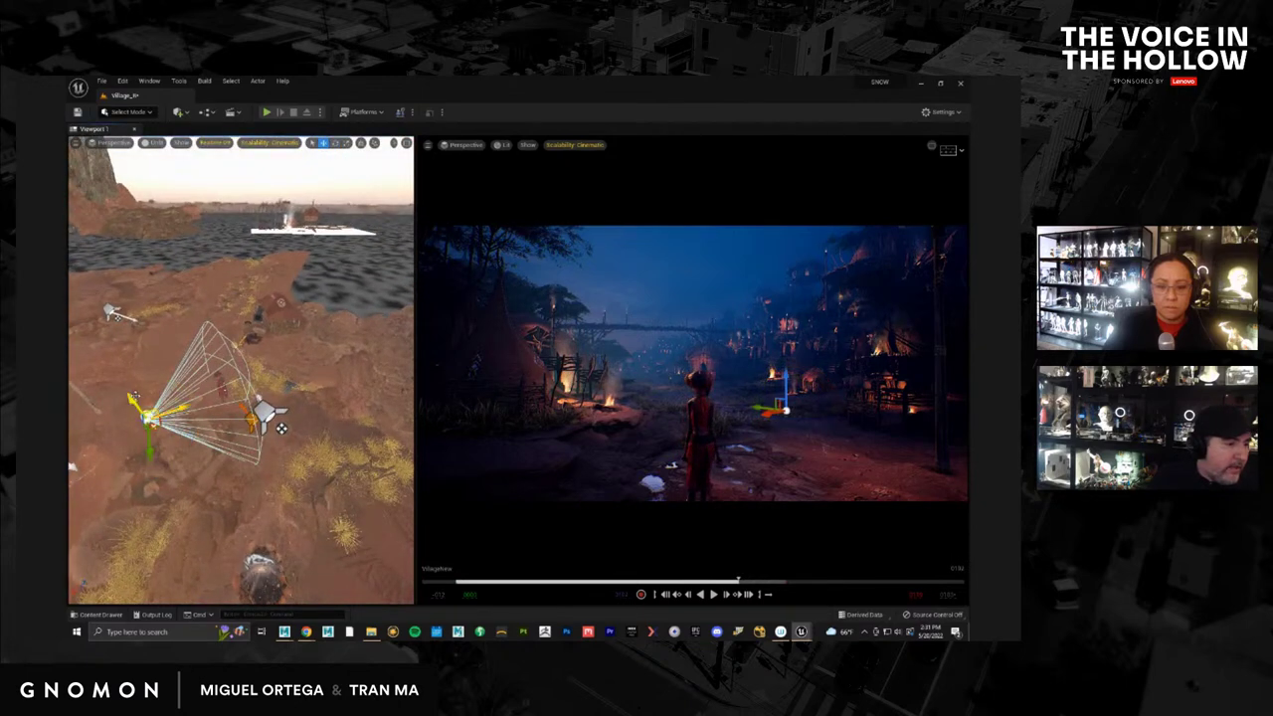
pyautogui.moveTo(125, 371); pyautogui.dragTo(291, 472)
pyautogui.press('e')
pyautogui.press('w')
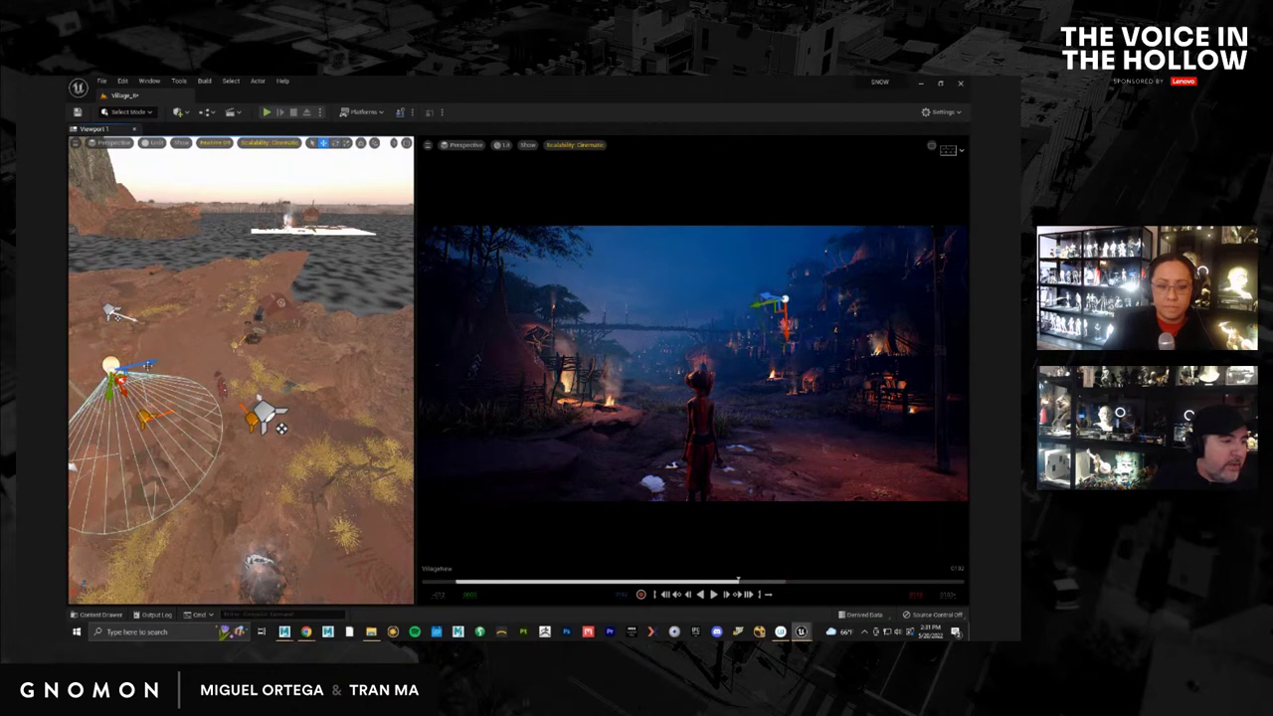
# Move the third spot light up over the path ahead of Coa and angle it back toward her
pyautogui.moveTo(154, 360); pyautogui.dragTo(197, 313)
pyautogui.press('e')
pyautogui.press('w')
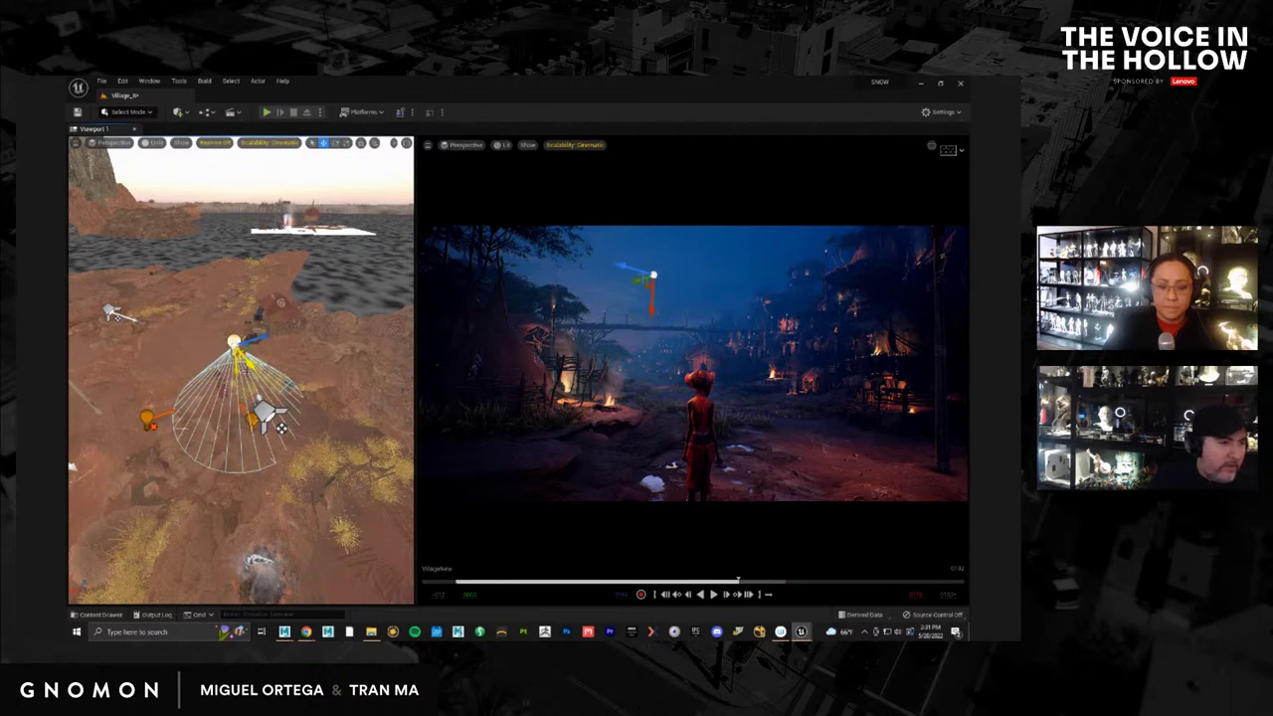
pyautogui.moveTo(249, 362); pyautogui.dragTo(209, 272)
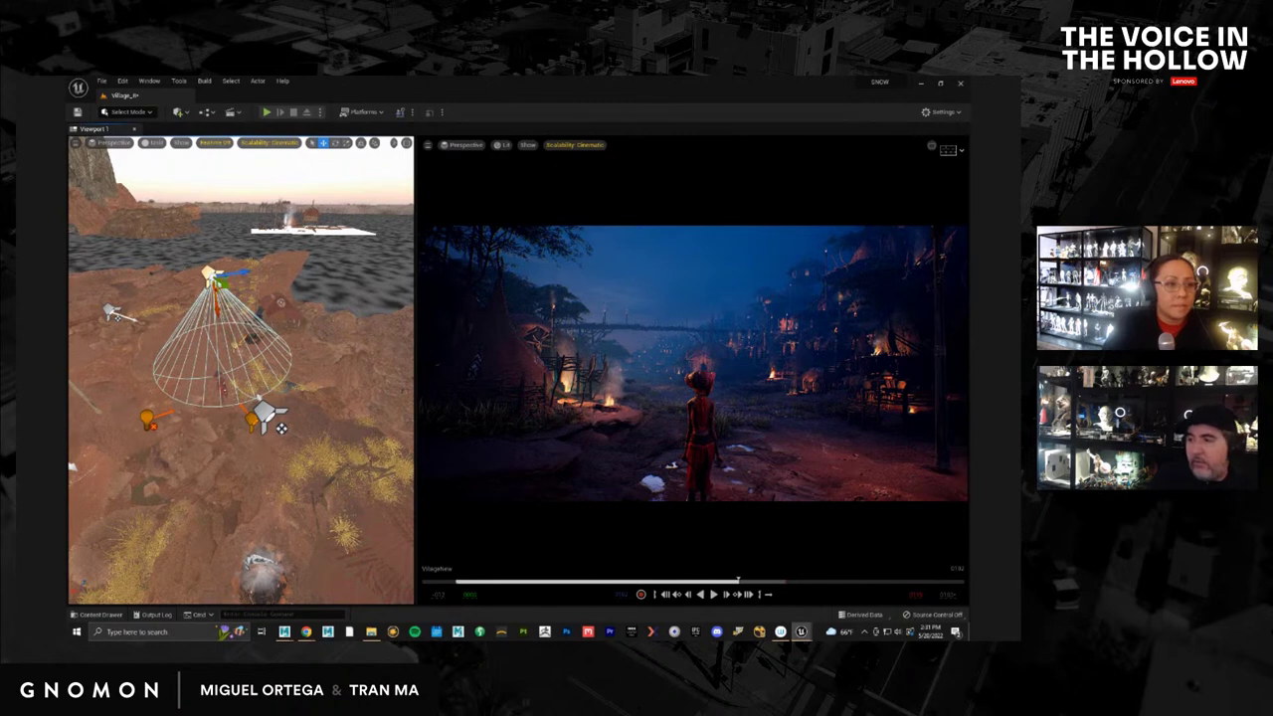
# Extend the overhead spot light's reach past Coa and nudge it slightly along the path
pyautogui.press('Return')
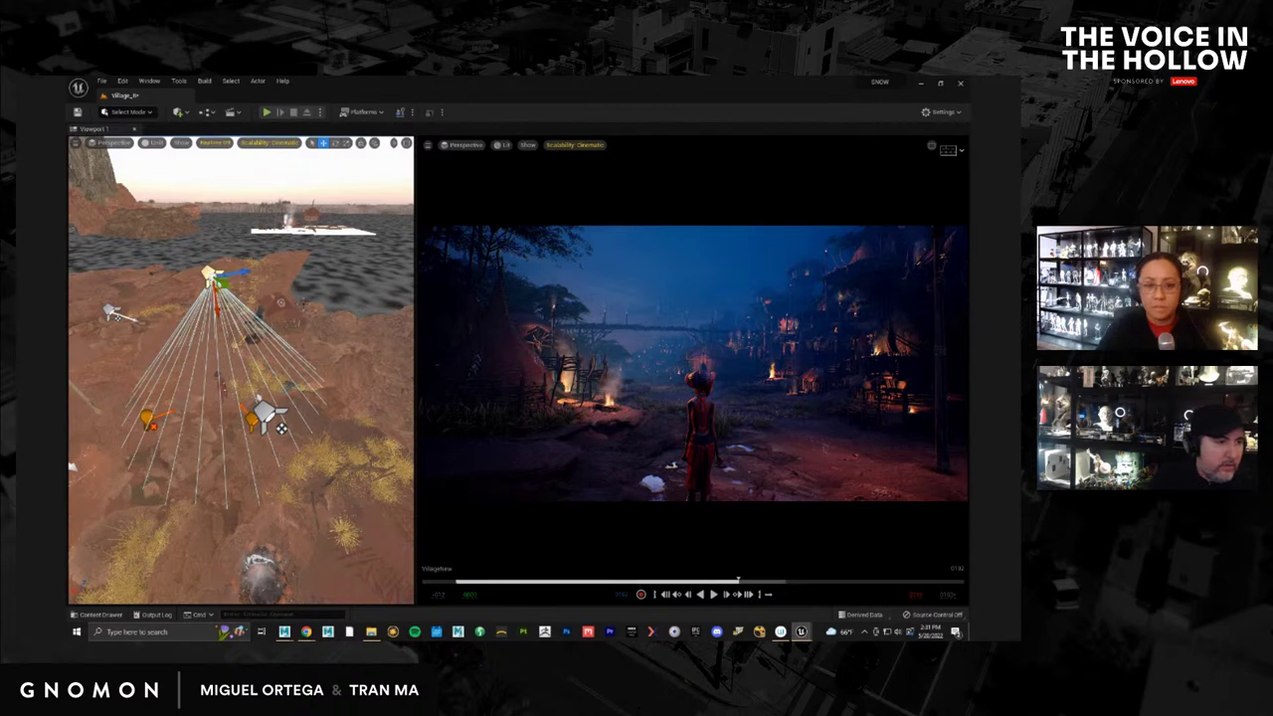
pyautogui.keyDown('alt'); pyautogui.moveTo(298, 249); pyautogui.dragTo(303, 310); pyautogui.keyUp('alt')
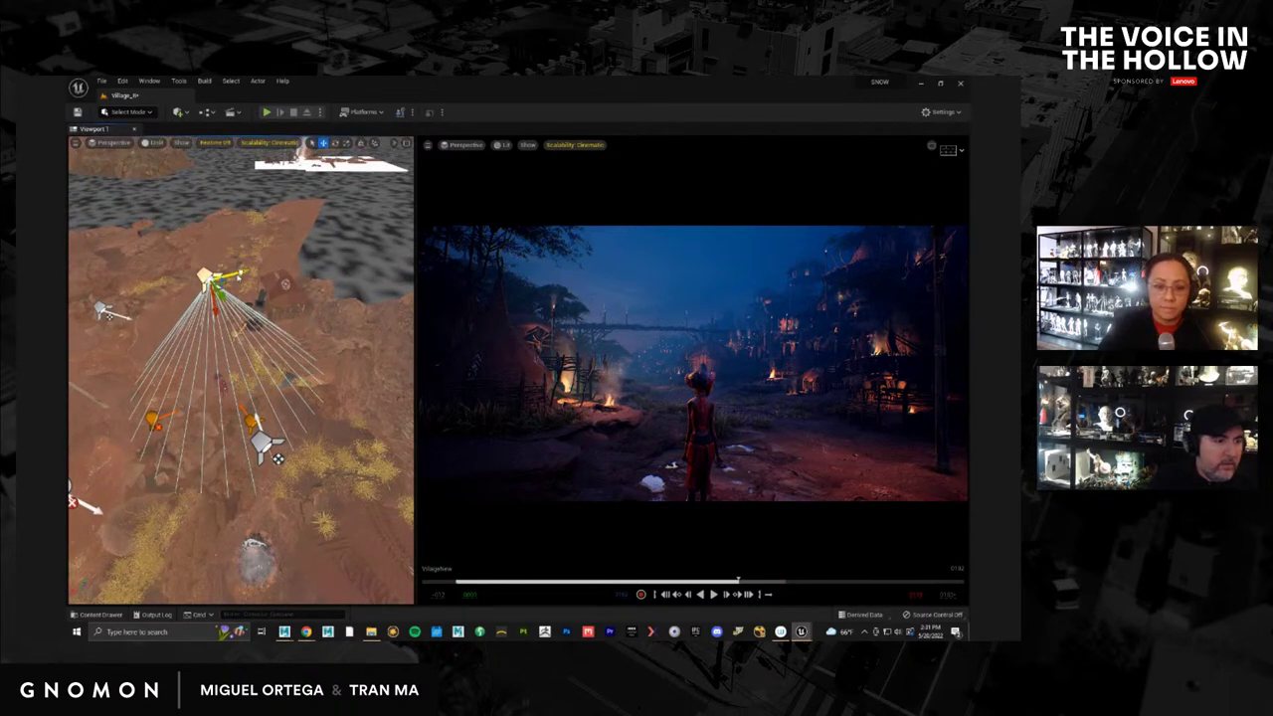
pyautogui.moveTo(239, 278)
pyautogui.mouseDown()
pyautogui.moveTo(183, 292)
pyautogui.moveTo(267, 270)
pyautogui.moveTo(213, 279)
pyautogui.mouseUp()
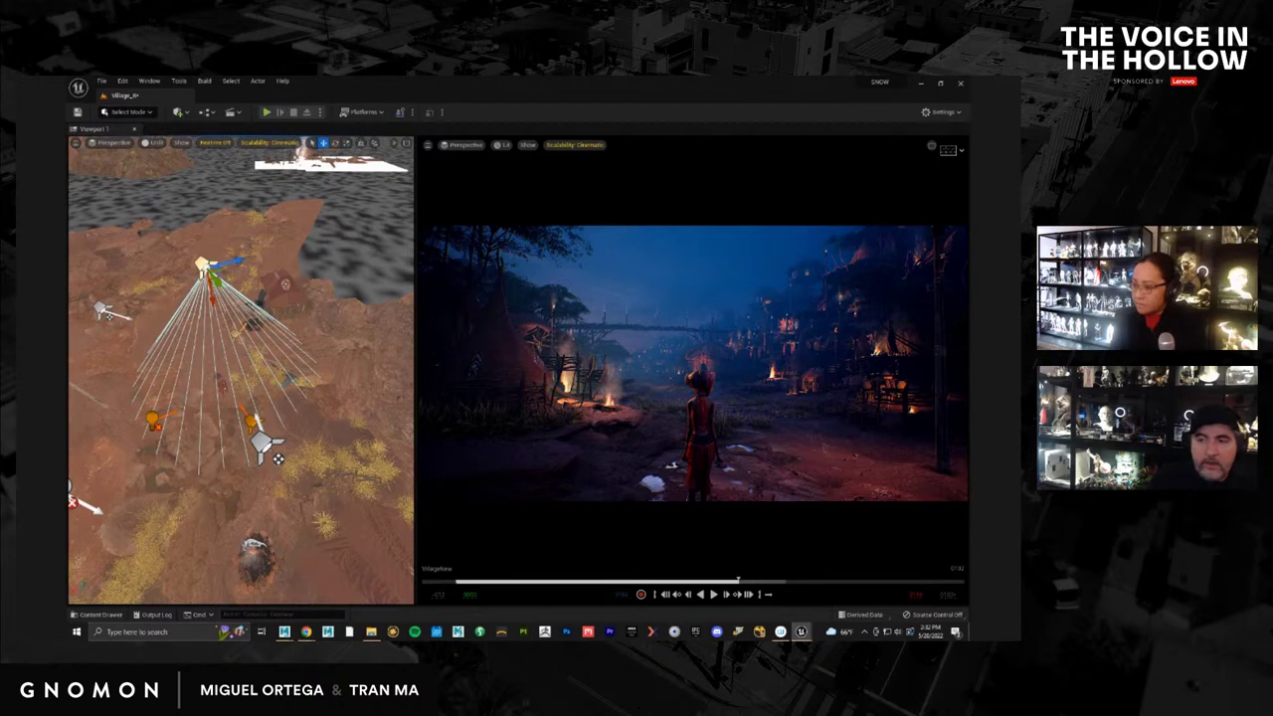
# Check the lighting at an earlier frame, then convert the three spot lights to spawnables in Sequencer
pyautogui.moveTo(738, 581); pyautogui.dragTo(532, 581)
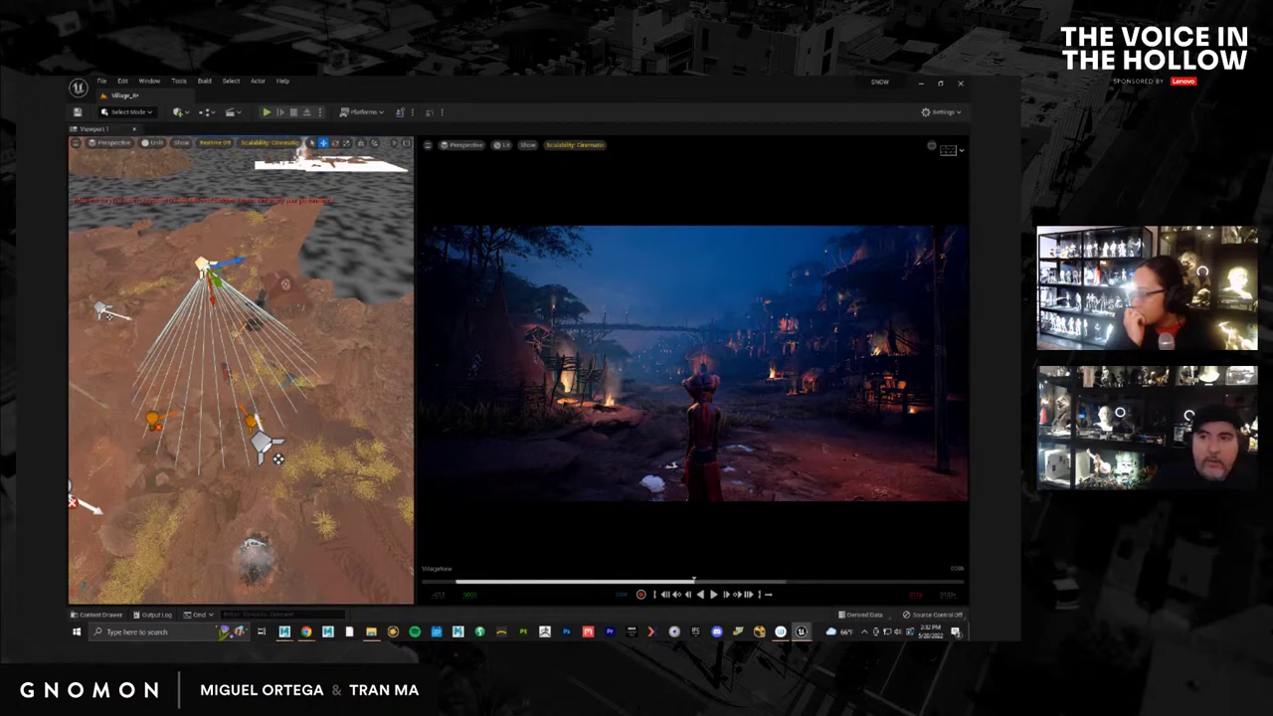
pyautogui.keyDown('shift'); pyautogui.click(252, 422); pyautogui.keyUp('shift')
pyautogui.keyDown('shift'); pyautogui.click(154, 419); pyautogui.keyUp('shift')
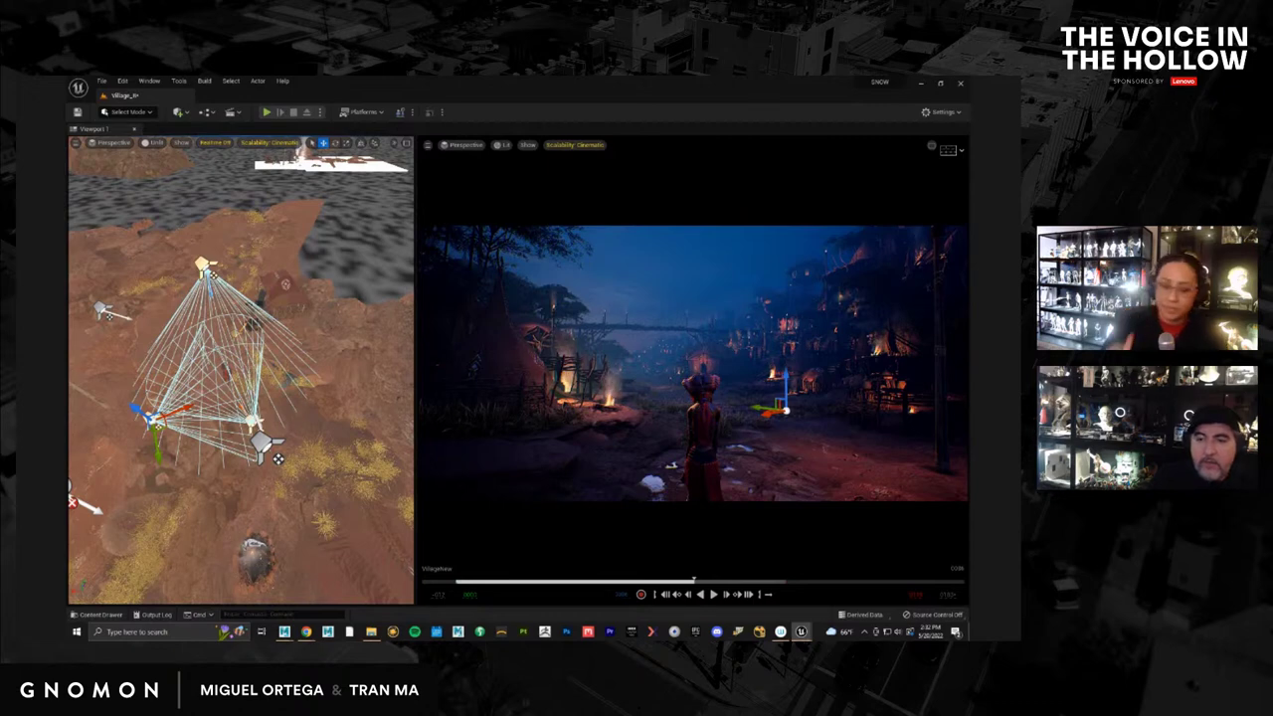
pyautogui.moveTo(548, 361); pyautogui.dragTo(503, 295)
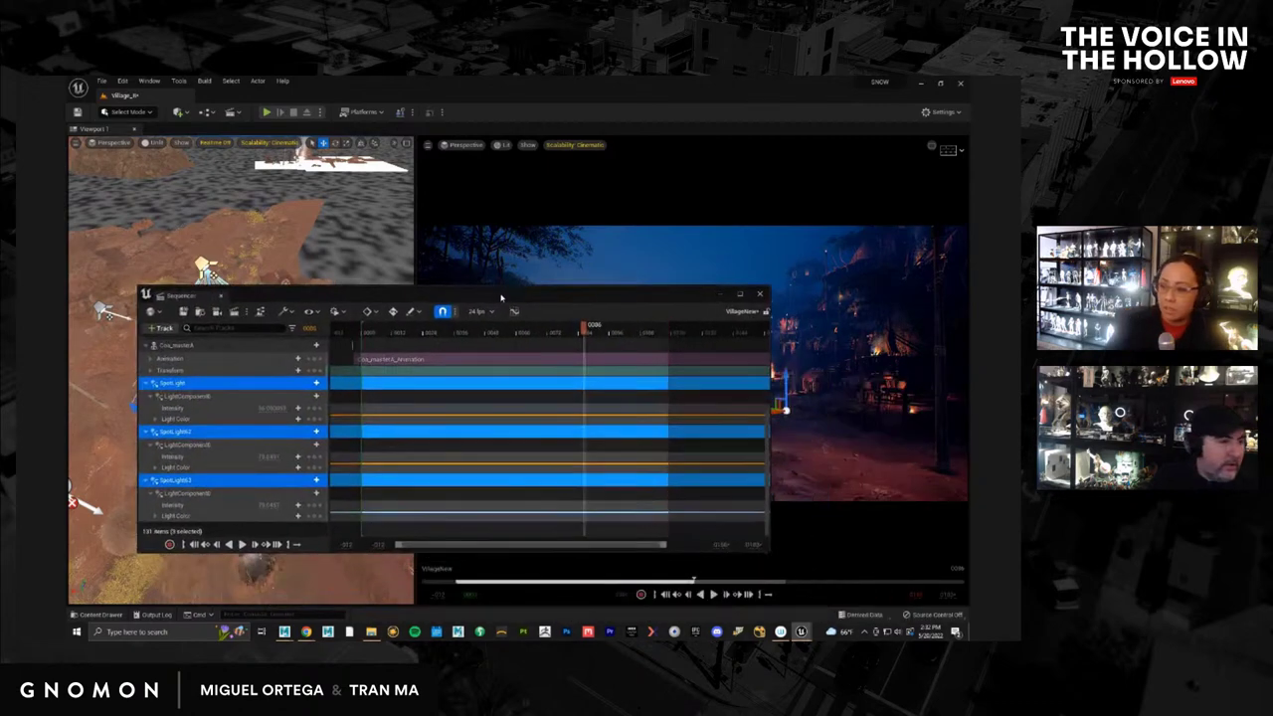
pyautogui.rightClick(229, 385)
pyautogui.click(275, 154)
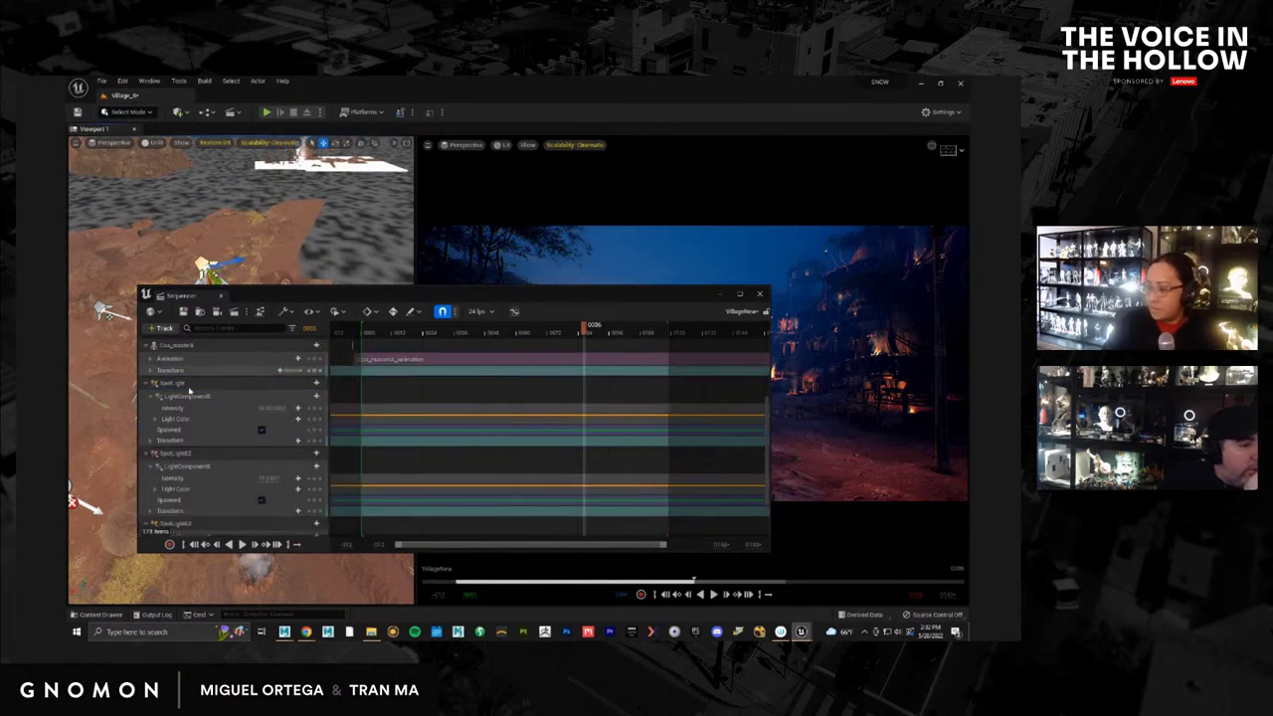
# Collapse the spot light and CineCameraActor1 tracks and move the Sequencer window off the shot
pyautogui.click(146, 384)
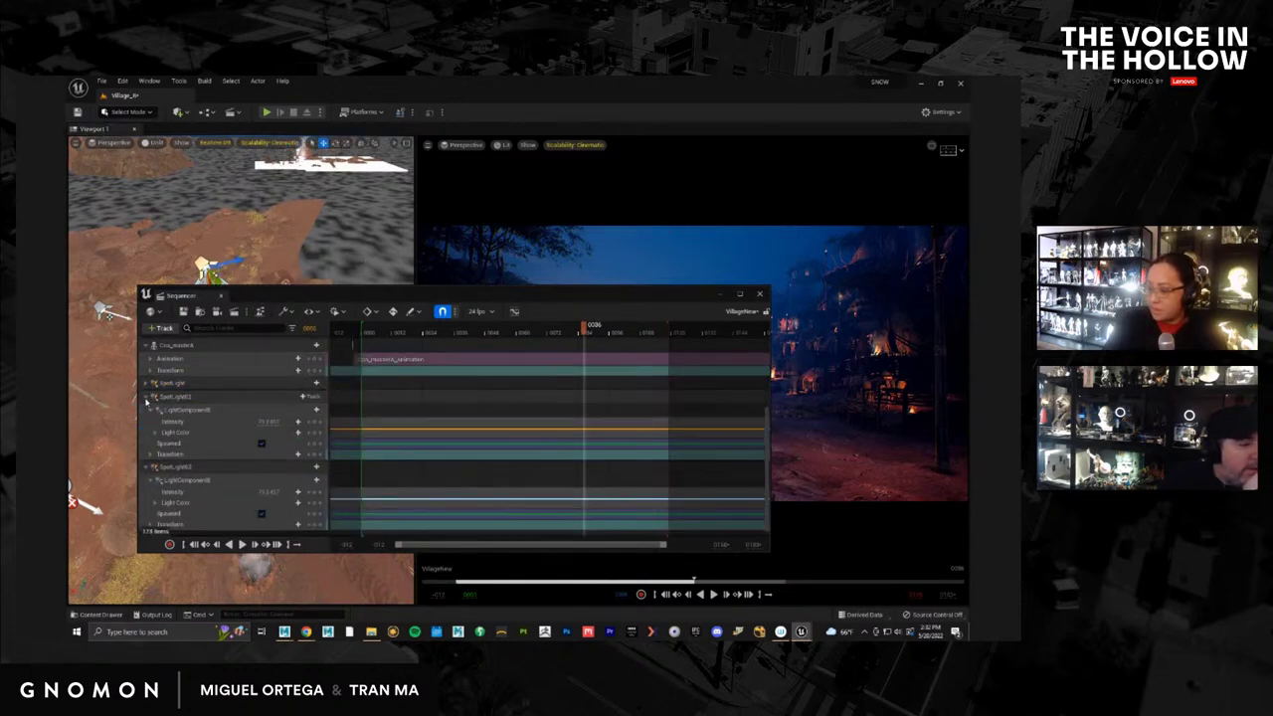
pyautogui.click(146, 396)
pyautogui.scroll(2, 146, 463)
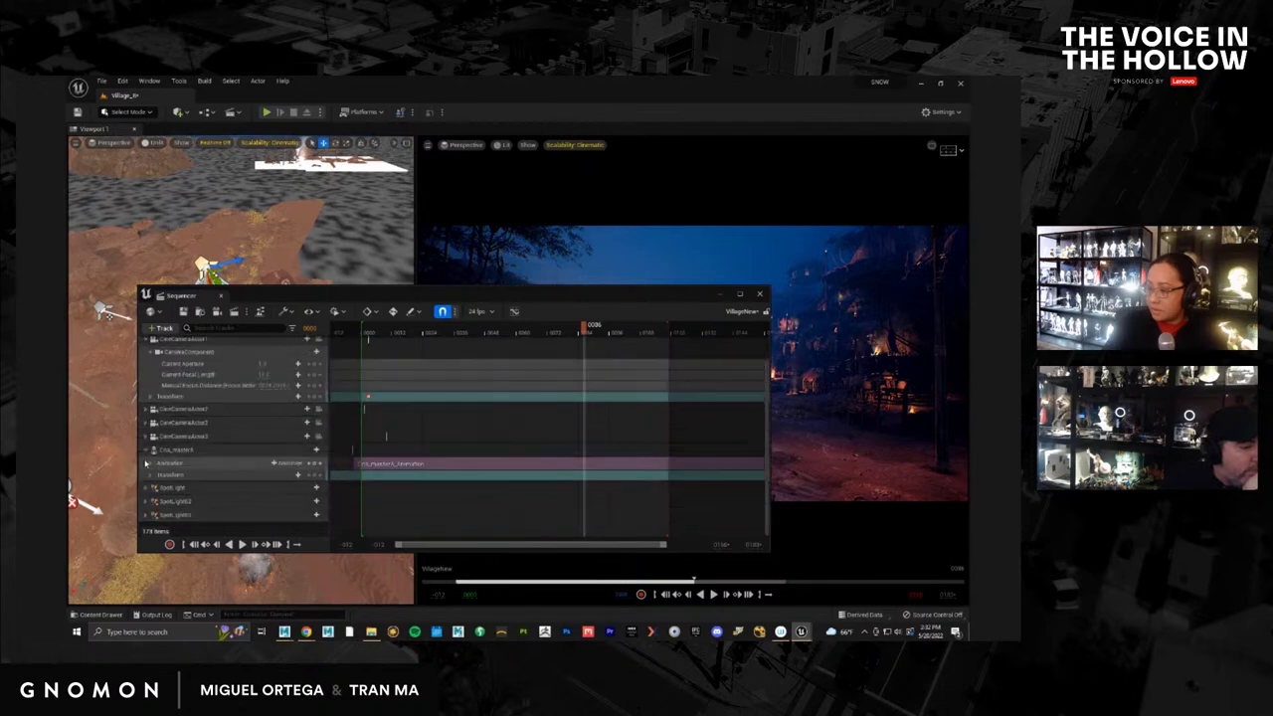
pyautogui.click(146, 340)
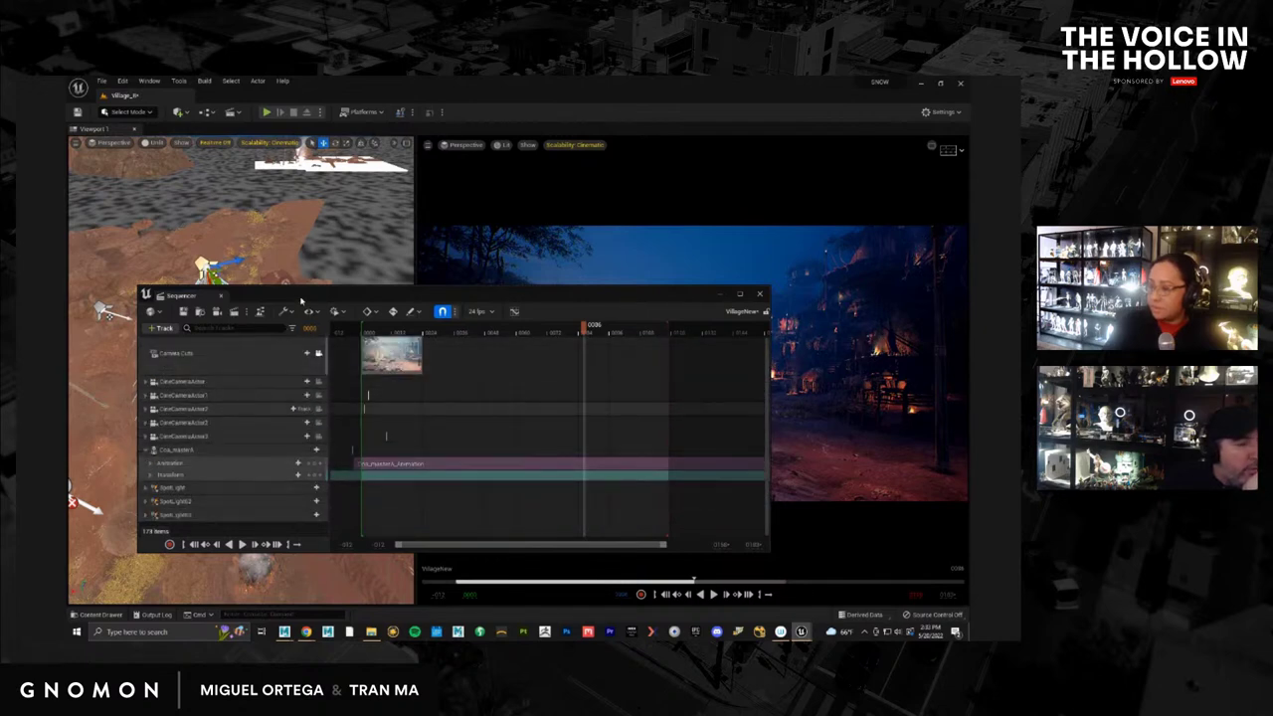
pyautogui.moveTo(302, 300); pyautogui.dragTo(968, 340)
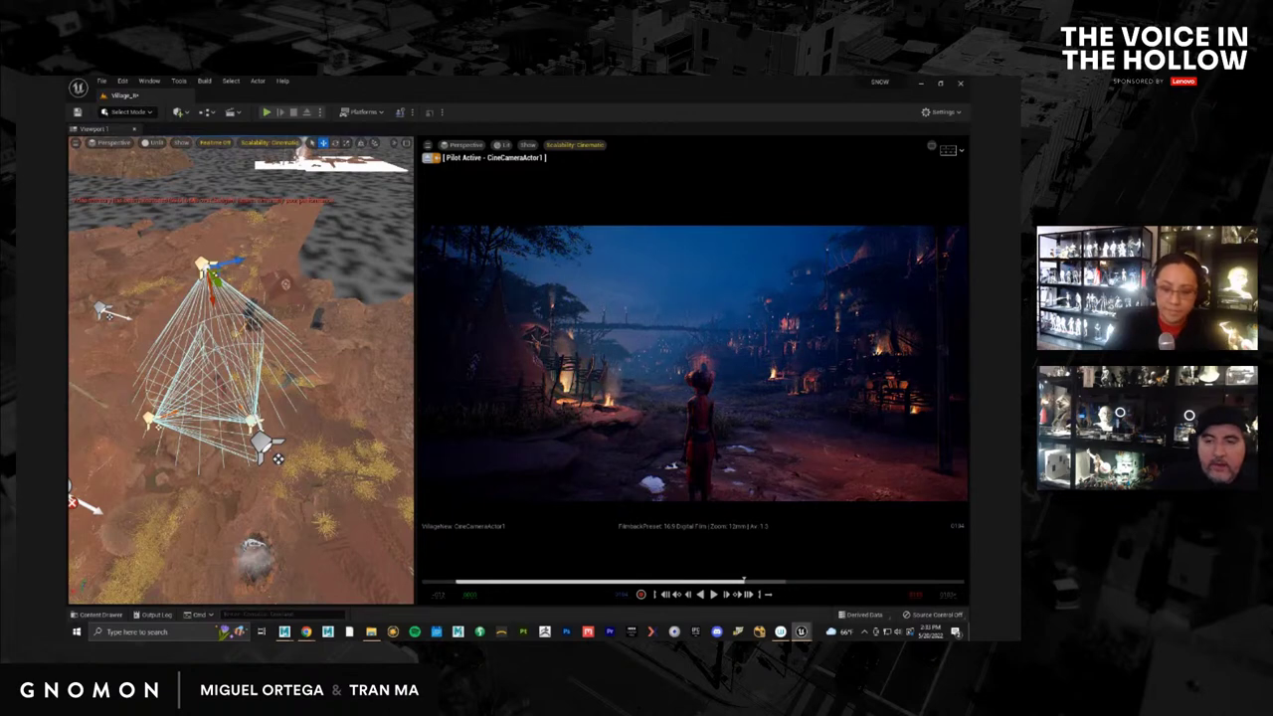
# Pilot the new cine camera to frame Coa from behind with the campfire beyond her, and name it newCam
pyautogui.hotkey('ctrl', 'shift', 'p')
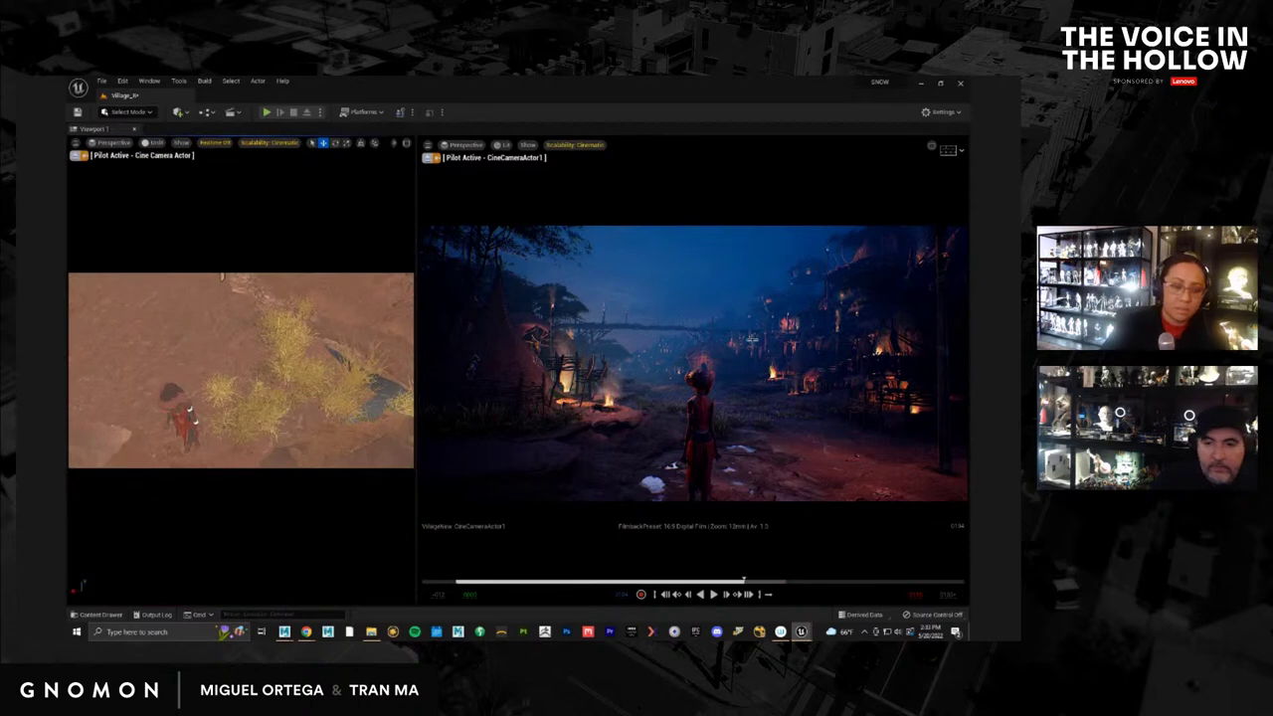
pyautogui.click(752, 340)
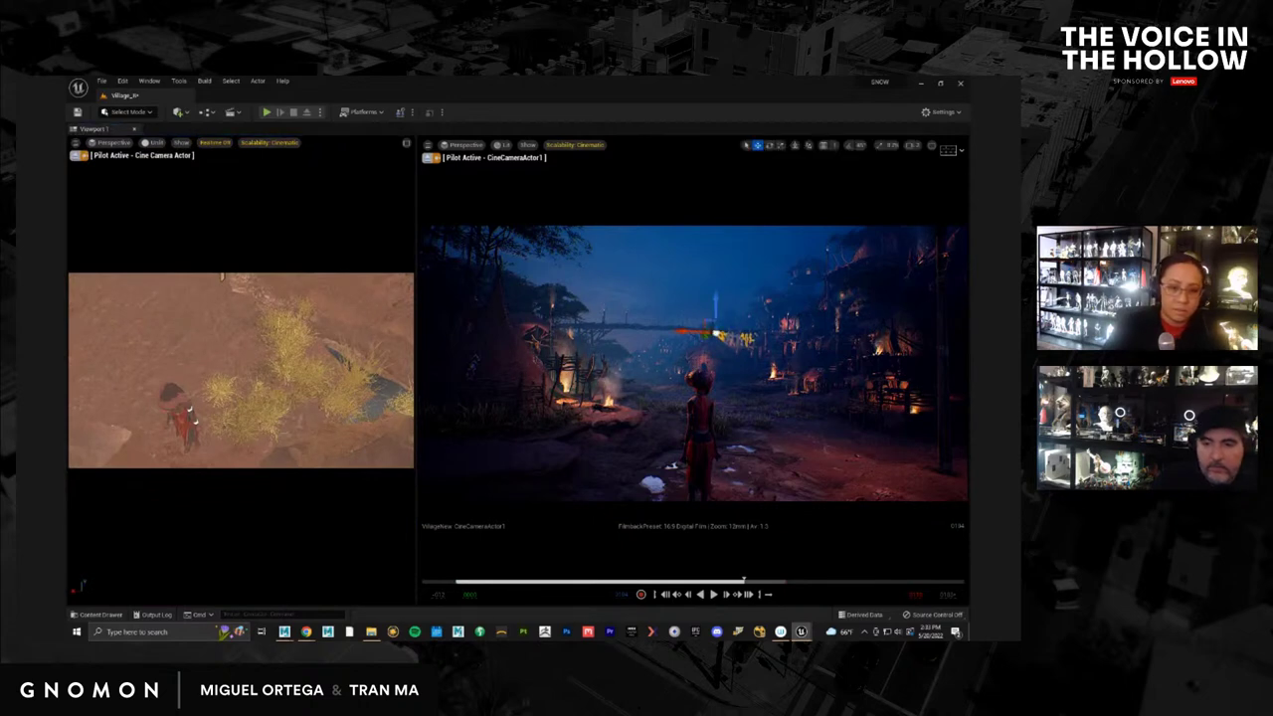
pyautogui.hotkey('ctrl', 'shift', 'p')
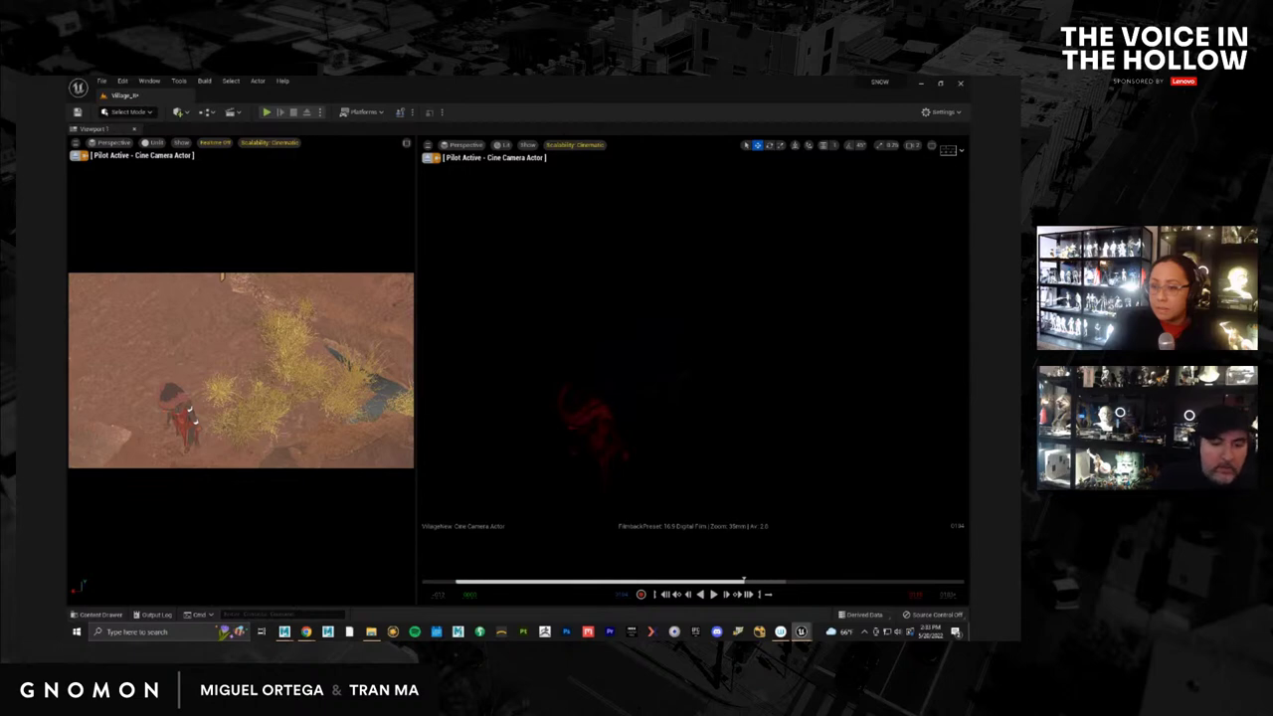
pyautogui.keyDown('alt'); pyautogui.moveTo(527, 417); pyautogui.dragTo(409, 350); pyautogui.keyUp('alt')
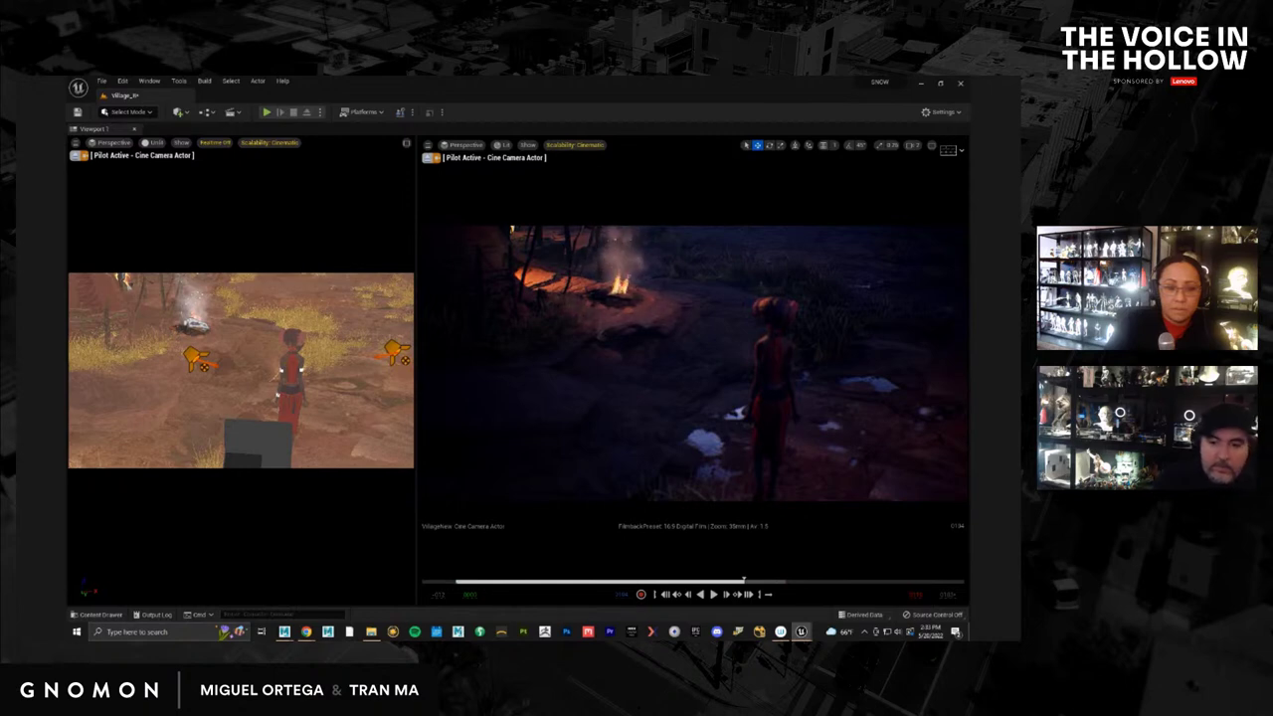
pyautogui.press('Return')
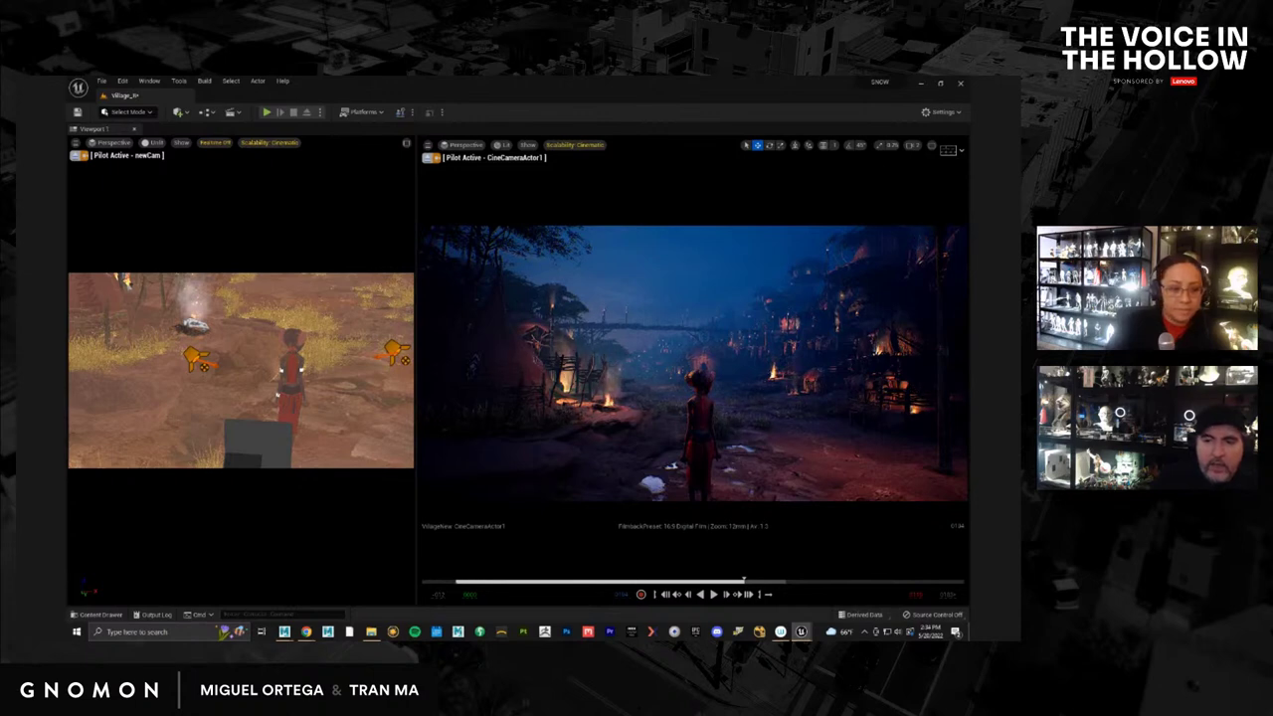
# Carry CineCameraActor1's current aperture over to newCam in Sequencer, collapse CineCameraActor1's tracks, and view the shot through newCam
pyautogui.moveTo(969, 356); pyautogui.dragTo(631, 330)
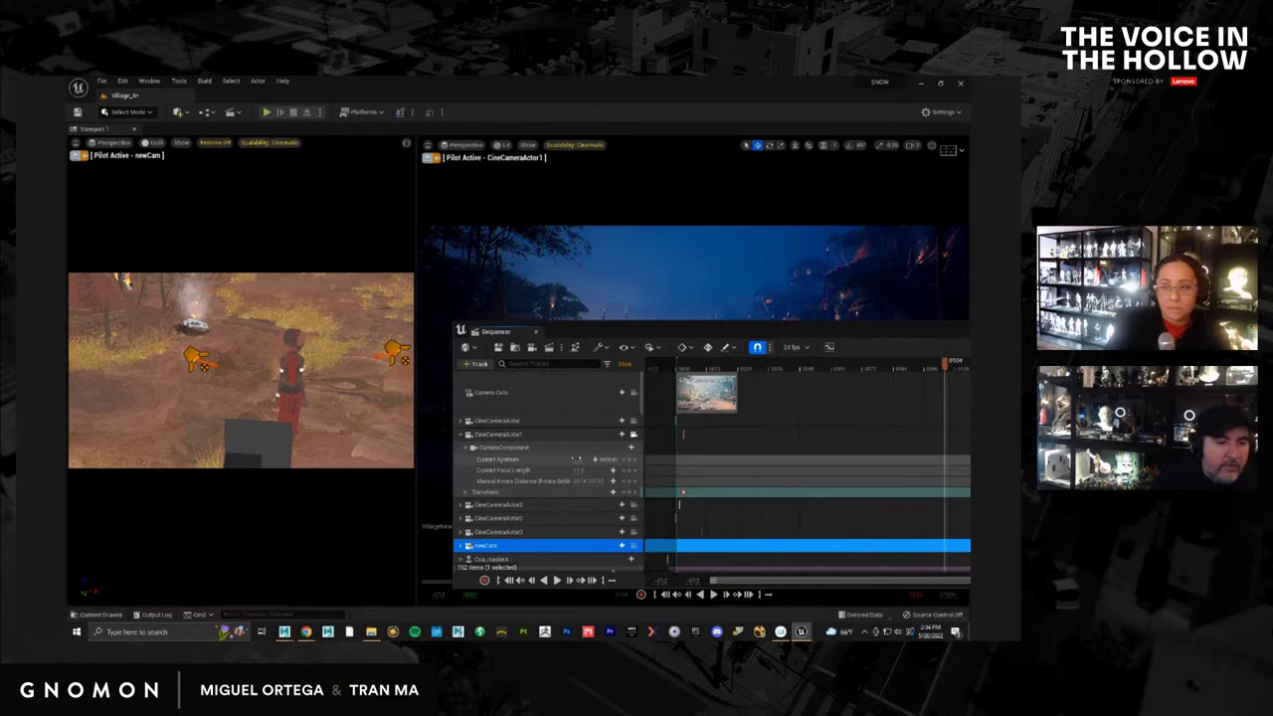
pyautogui.click(578, 461)
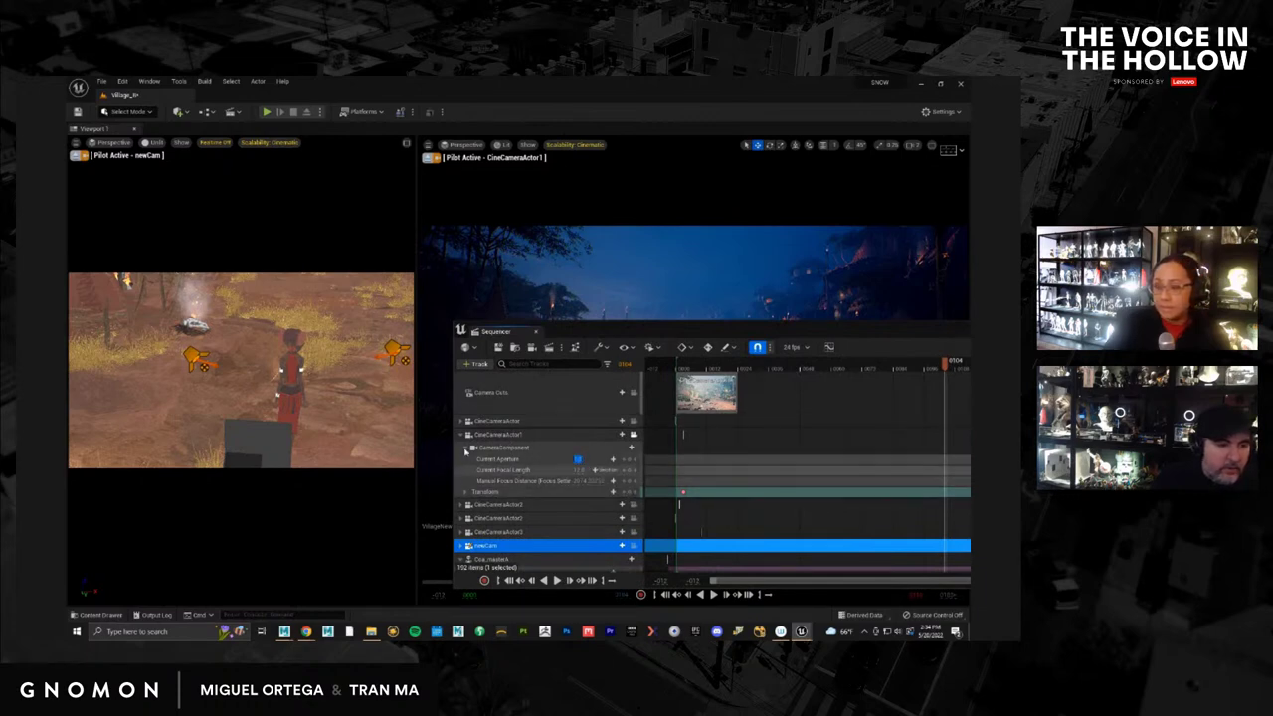
pyautogui.click(462, 434)
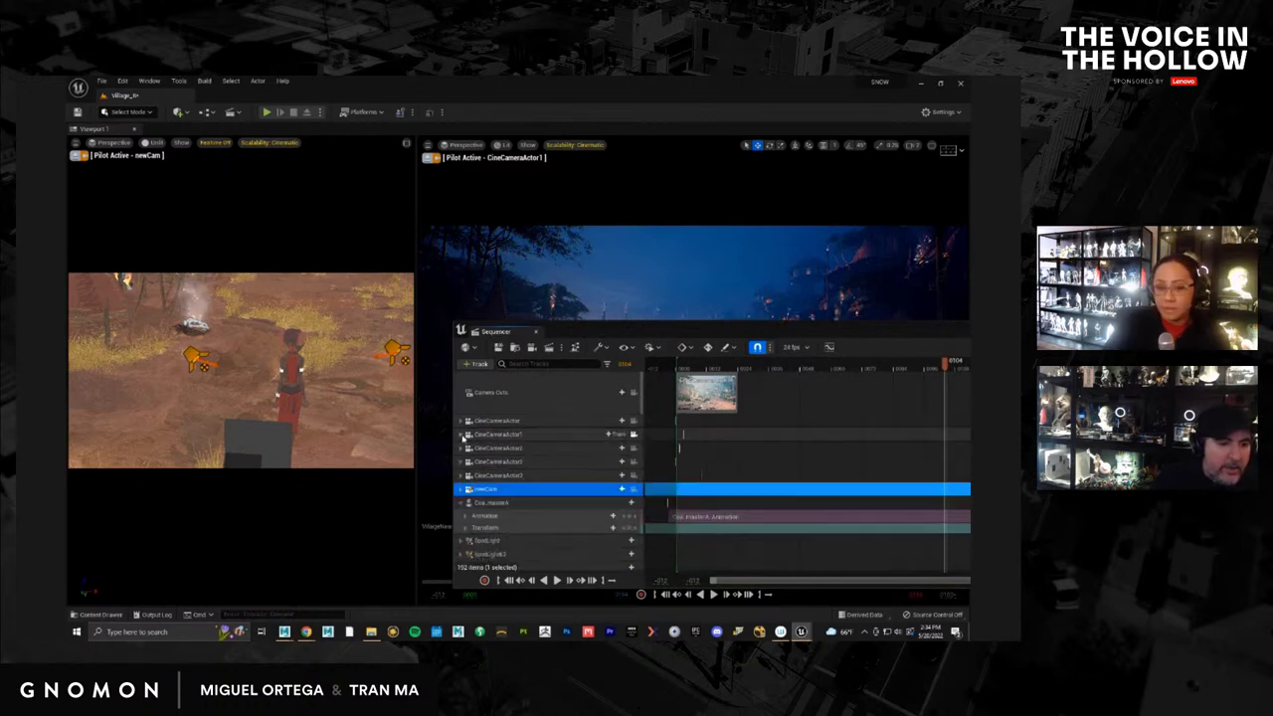
pyautogui.click(471, 502)
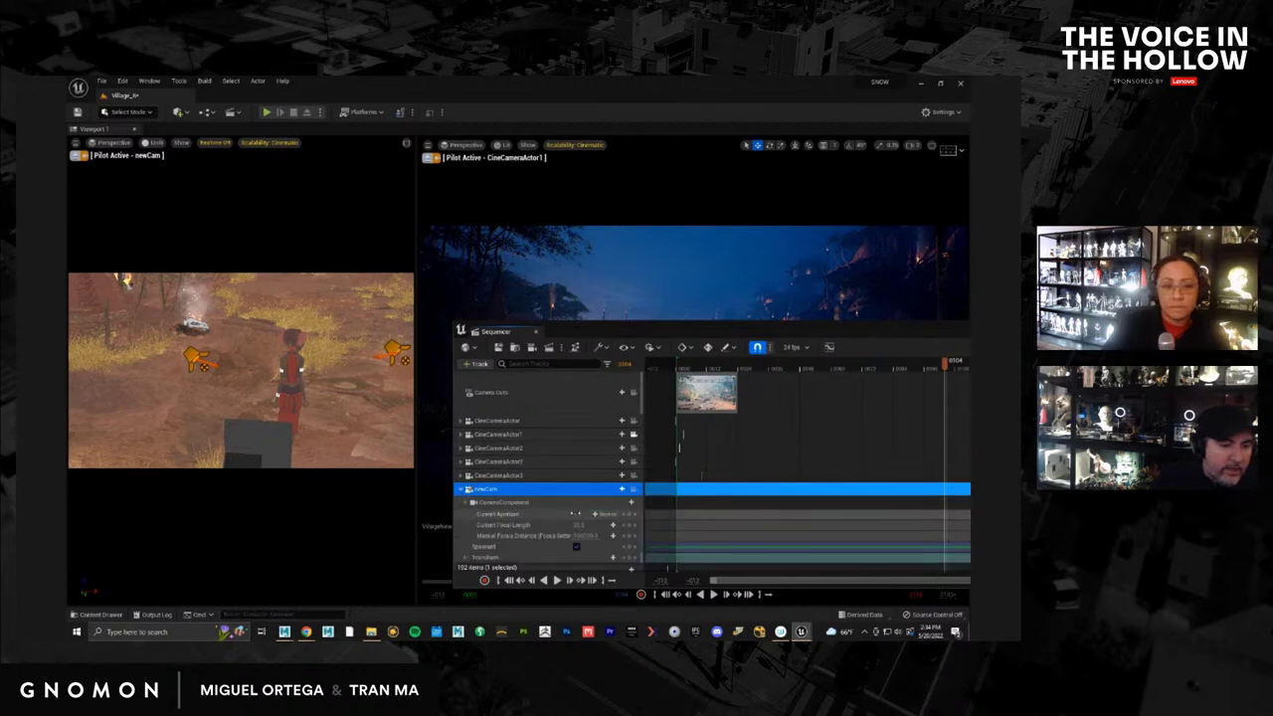
pyautogui.click(581, 513)
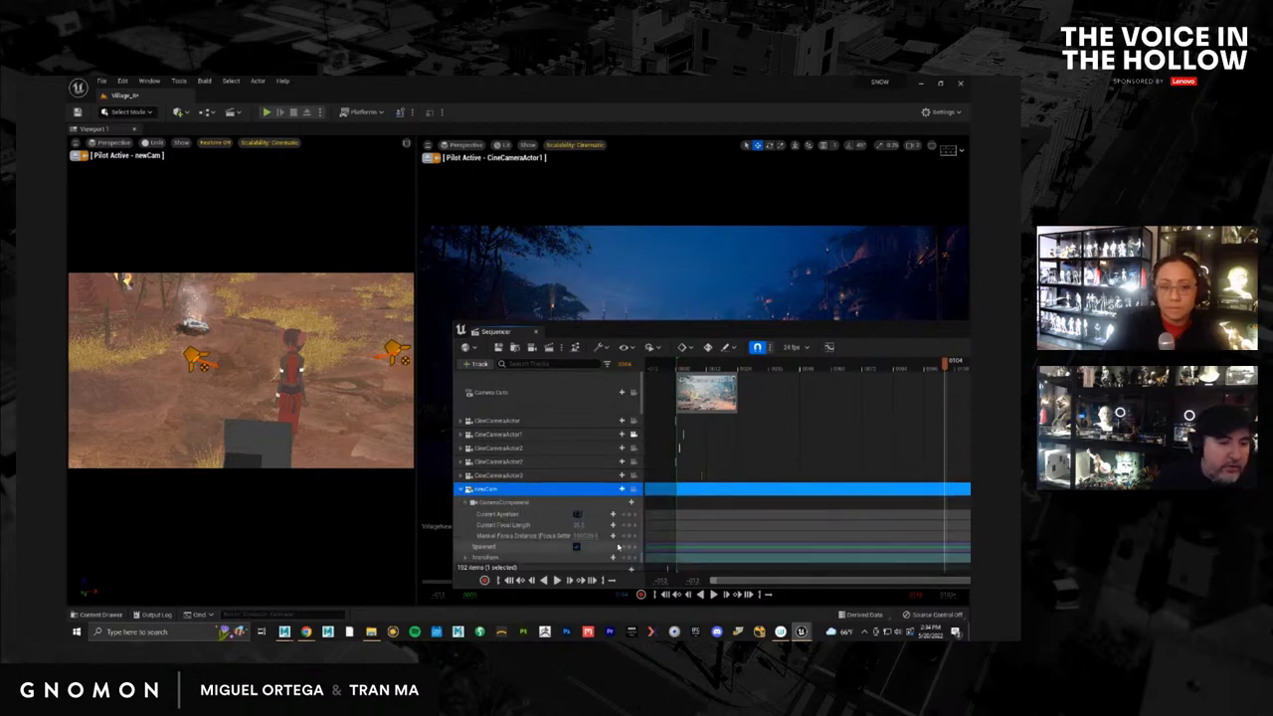
pyautogui.click(599, 296)
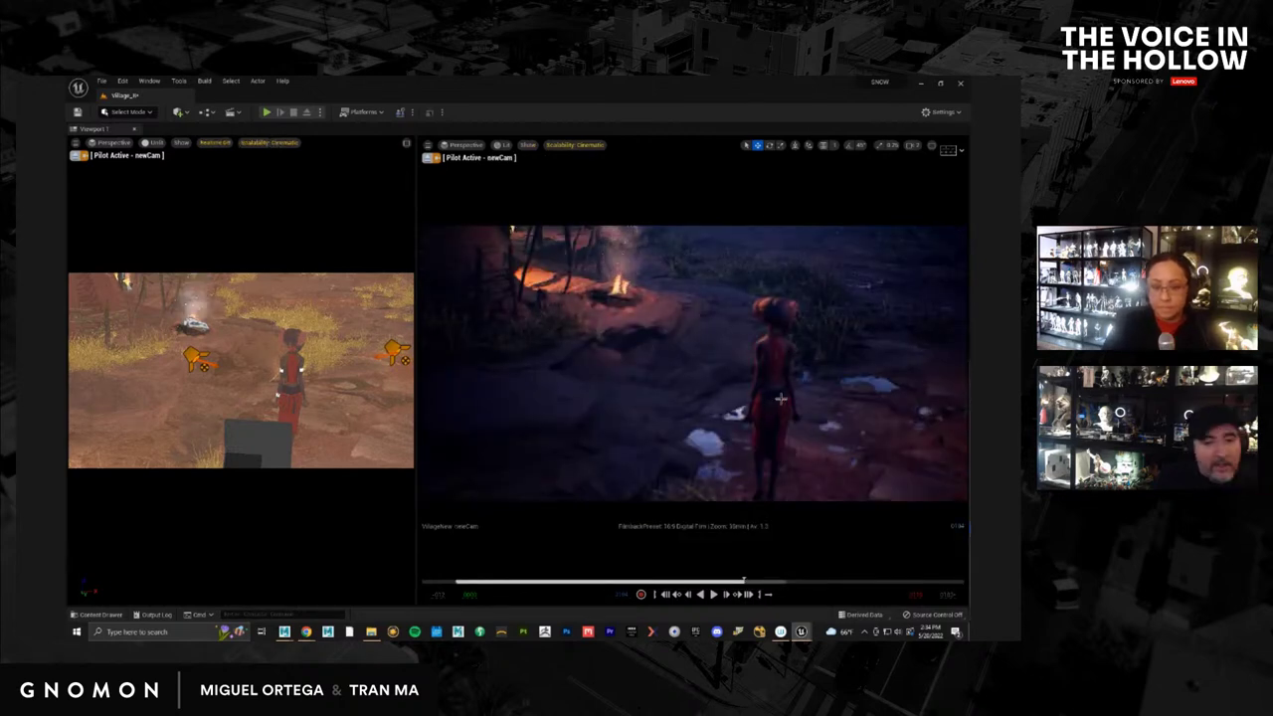
# Select the ground patch beneath Coa's feet and focus newCam on it
pyautogui.keyDown('alt'); pyautogui.moveTo(781, 397); pyautogui.dragTo(750, 427); pyautogui.keyUp('alt')
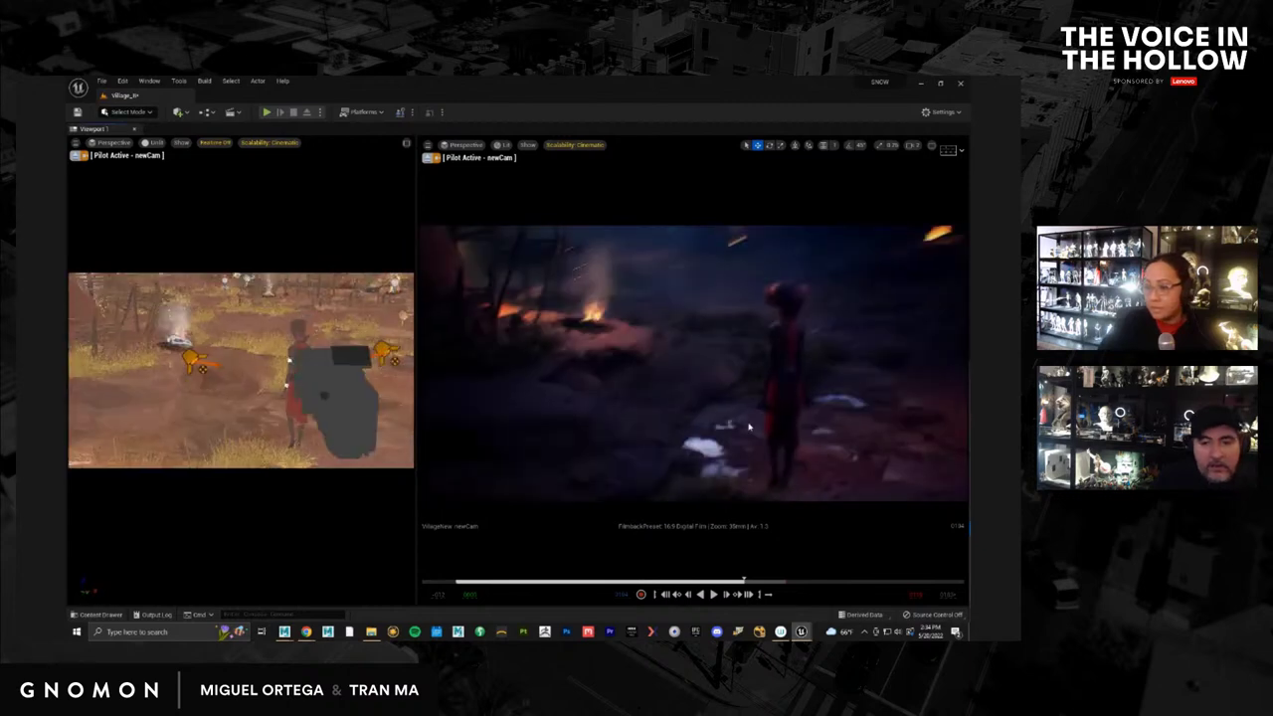
pyautogui.click(786, 314)
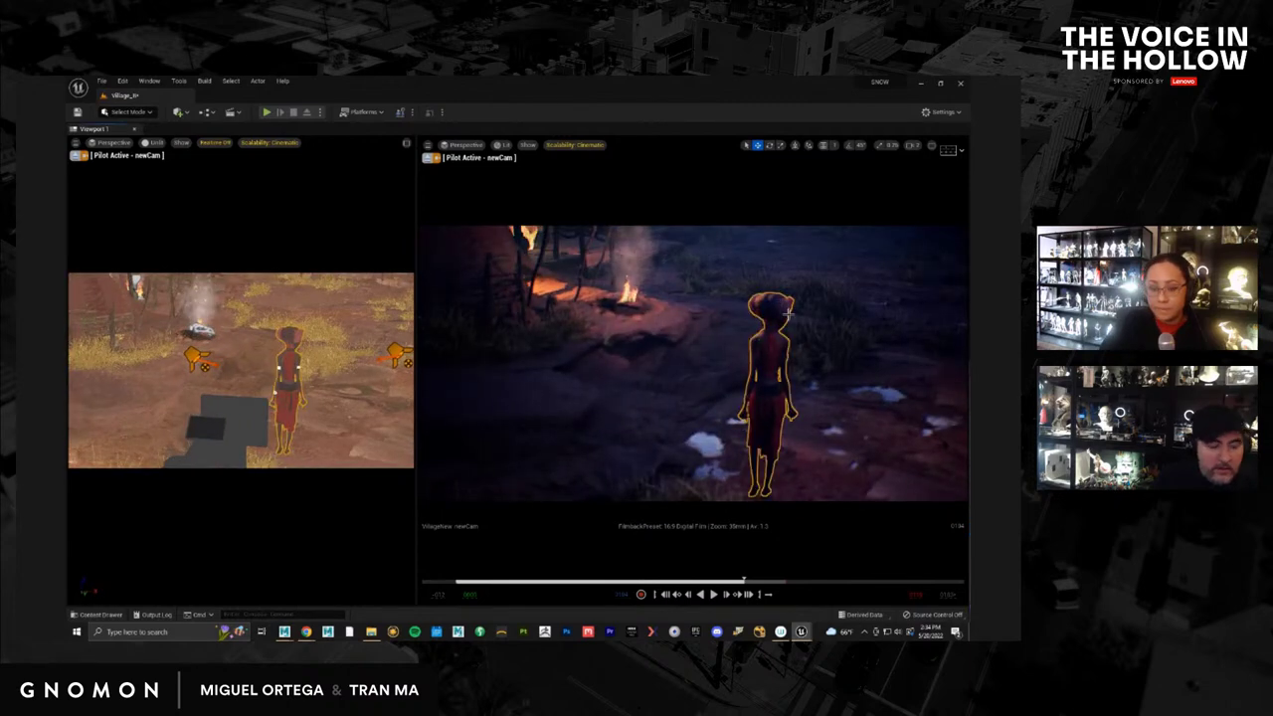
pyautogui.click(810, 452)
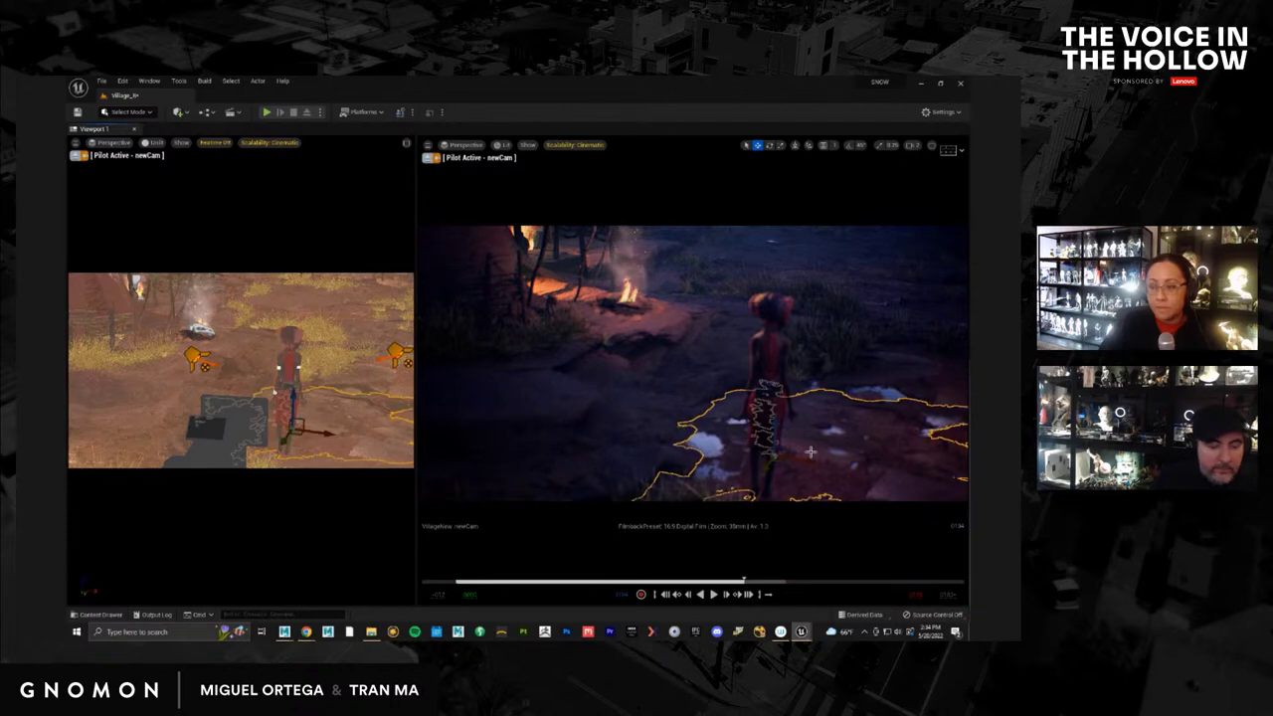
pyautogui.press('f')
pyautogui.scroll(10, 713, 297)
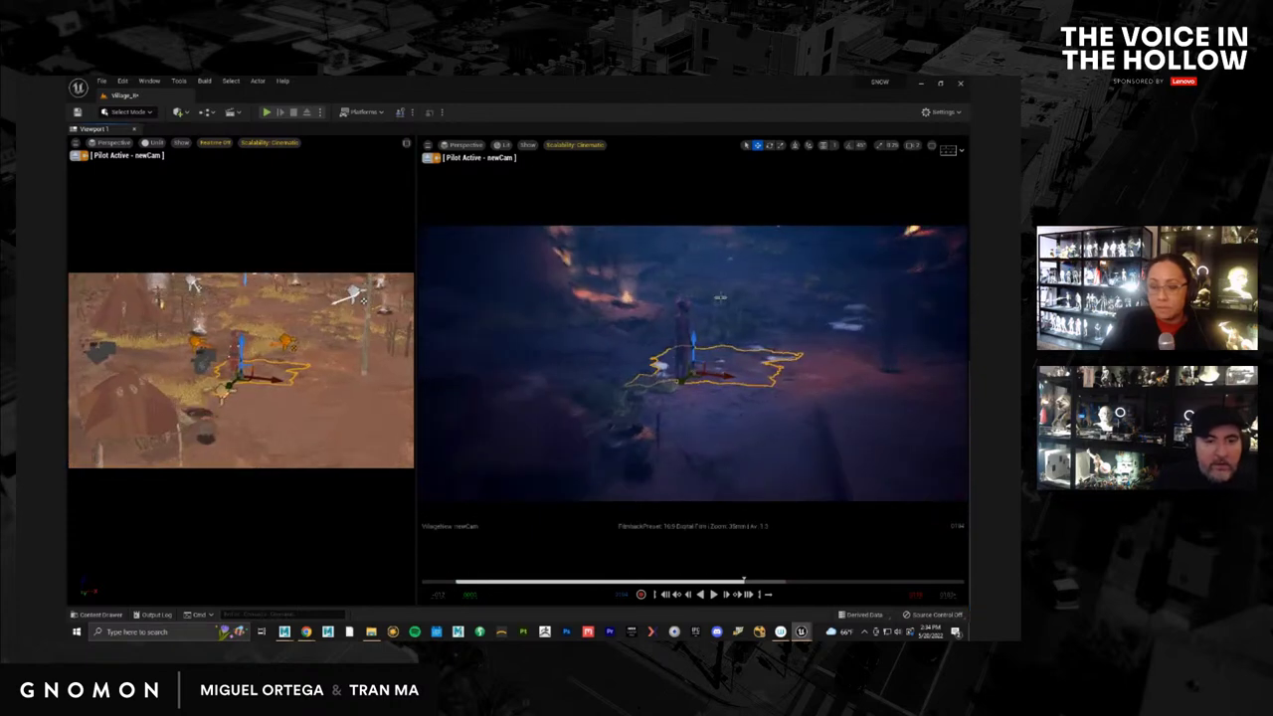
pyautogui.scroll(3, 734, 325)
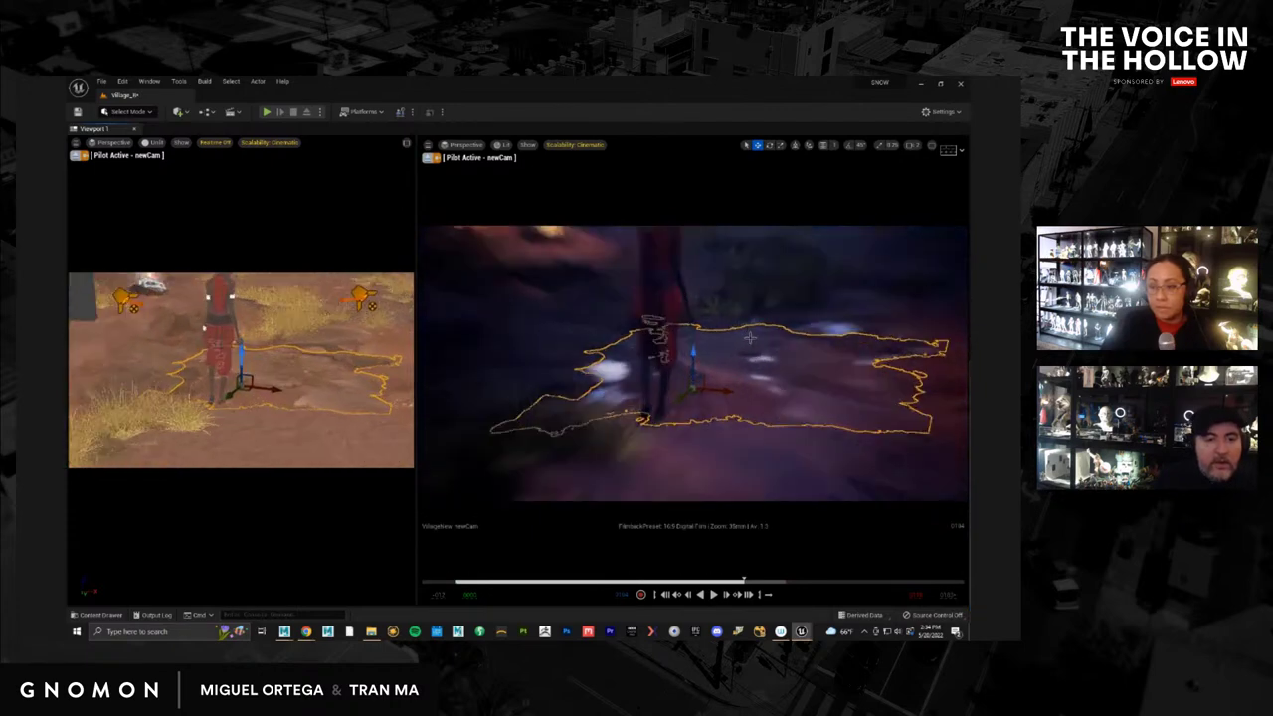
# Pull newCam up and away into a top-down view of the village centred on the selected ground patch
pyautogui.keyDown('alt'); pyautogui.moveTo(621, 444); pyautogui.dragTo(686, 442); pyautogui.keyUp('alt')
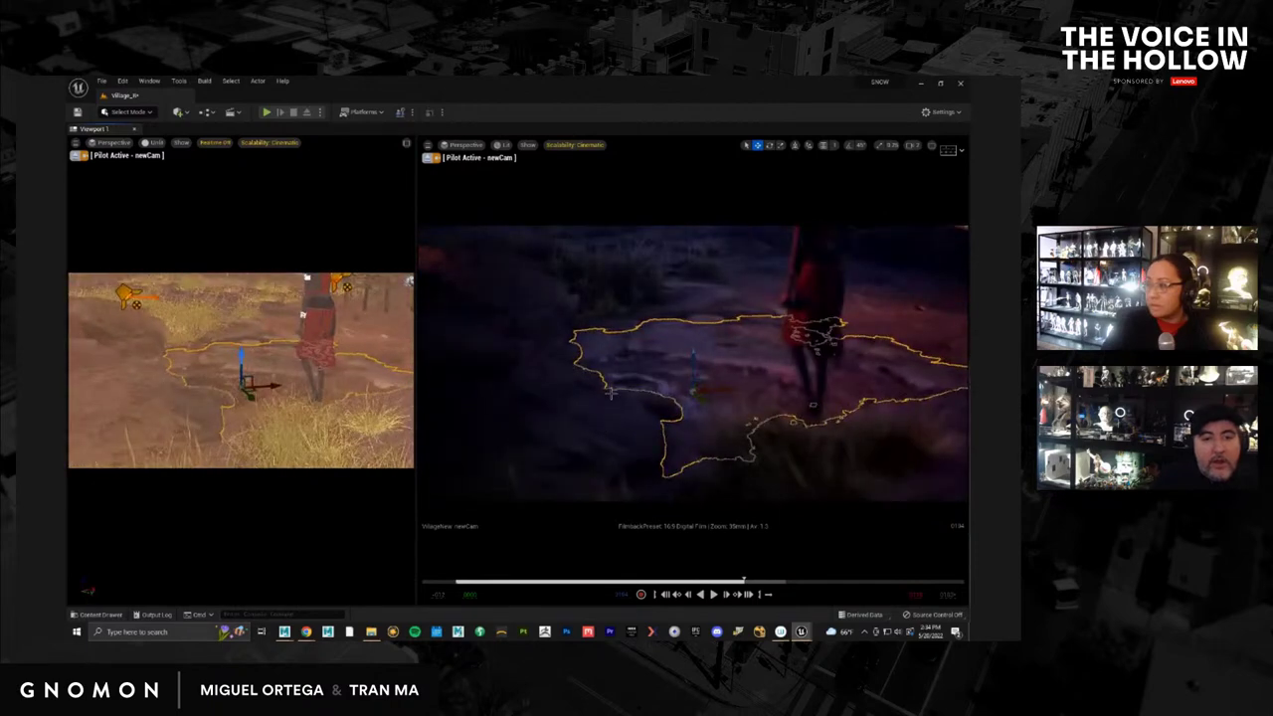
pyautogui.keyDown('alt'); pyautogui.moveTo(622, 316); pyautogui.dragTo(542, 515, button='middle'); pyautogui.keyUp('alt')
pyautogui.keyDown('alt'); pyautogui.moveTo(541, 515); pyautogui.dragTo(616, 310); pyautogui.keyUp('alt')
pyautogui.scroll(-10, 617, 309)
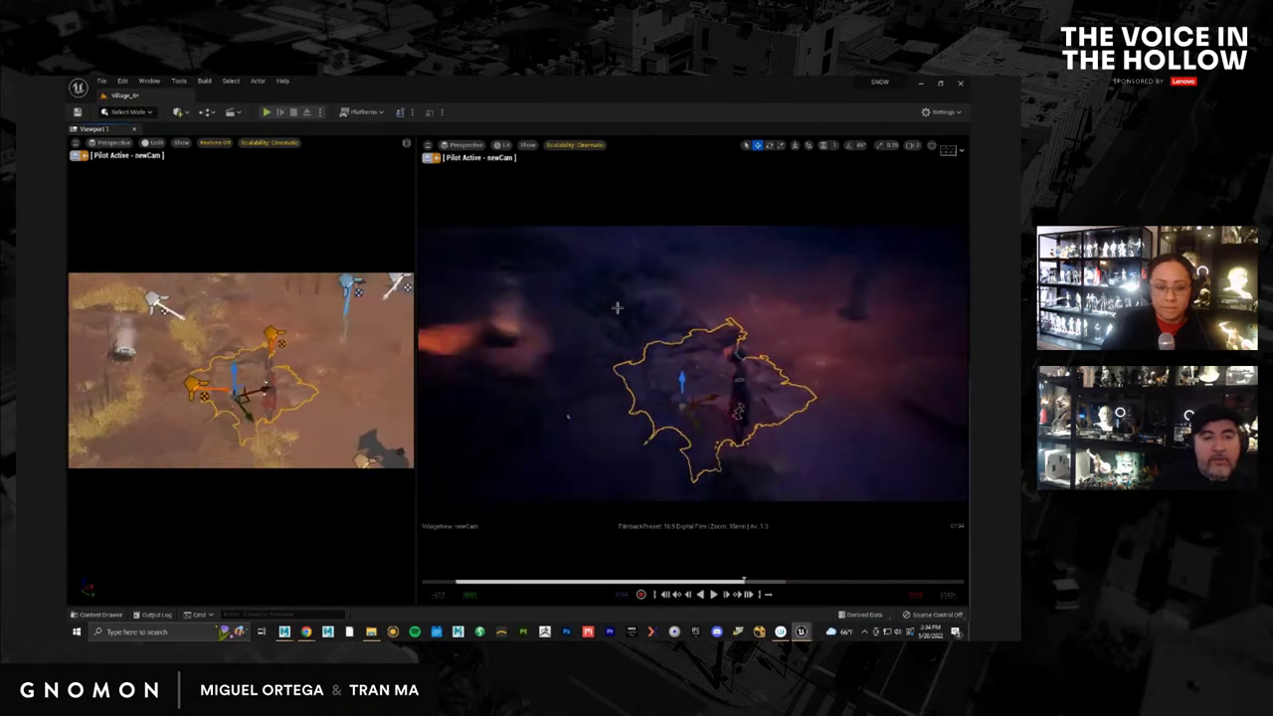
pyautogui.scroll(-8, 616, 309)
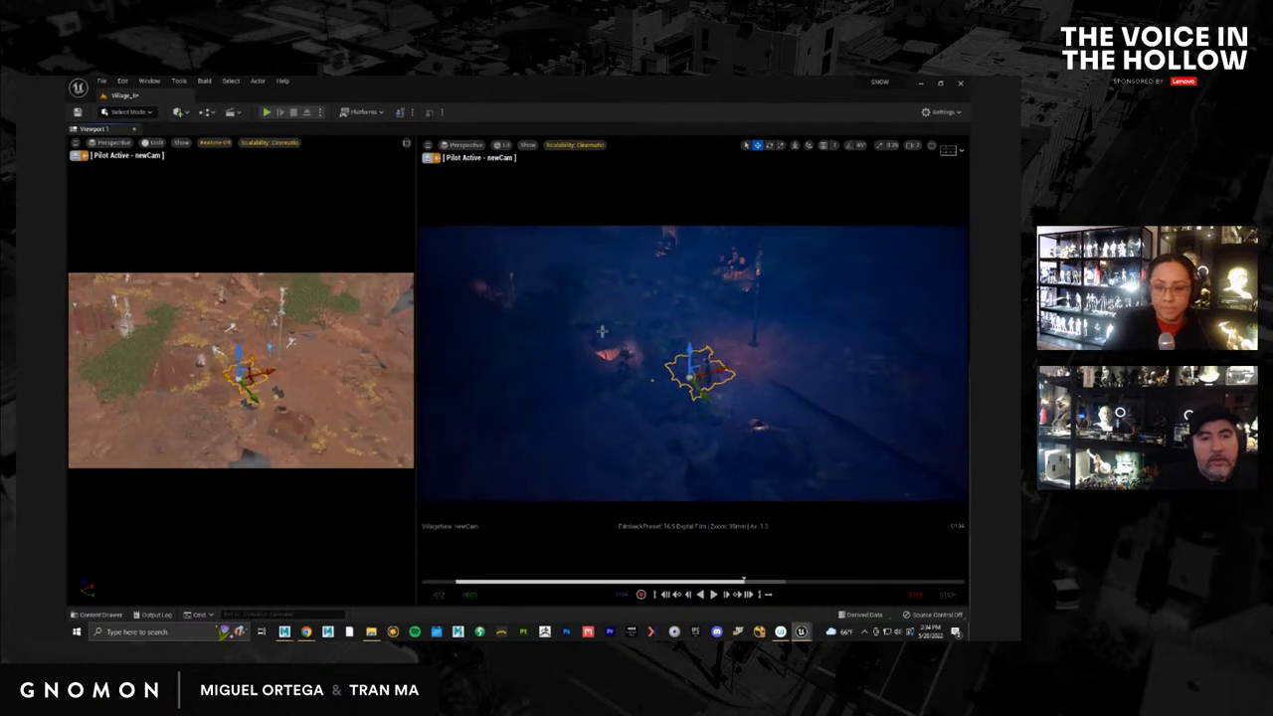
pyautogui.keyDown('alt'); pyautogui.moveTo(616, 309); pyautogui.dragTo(694, 379); pyautogui.keyUp('alt')
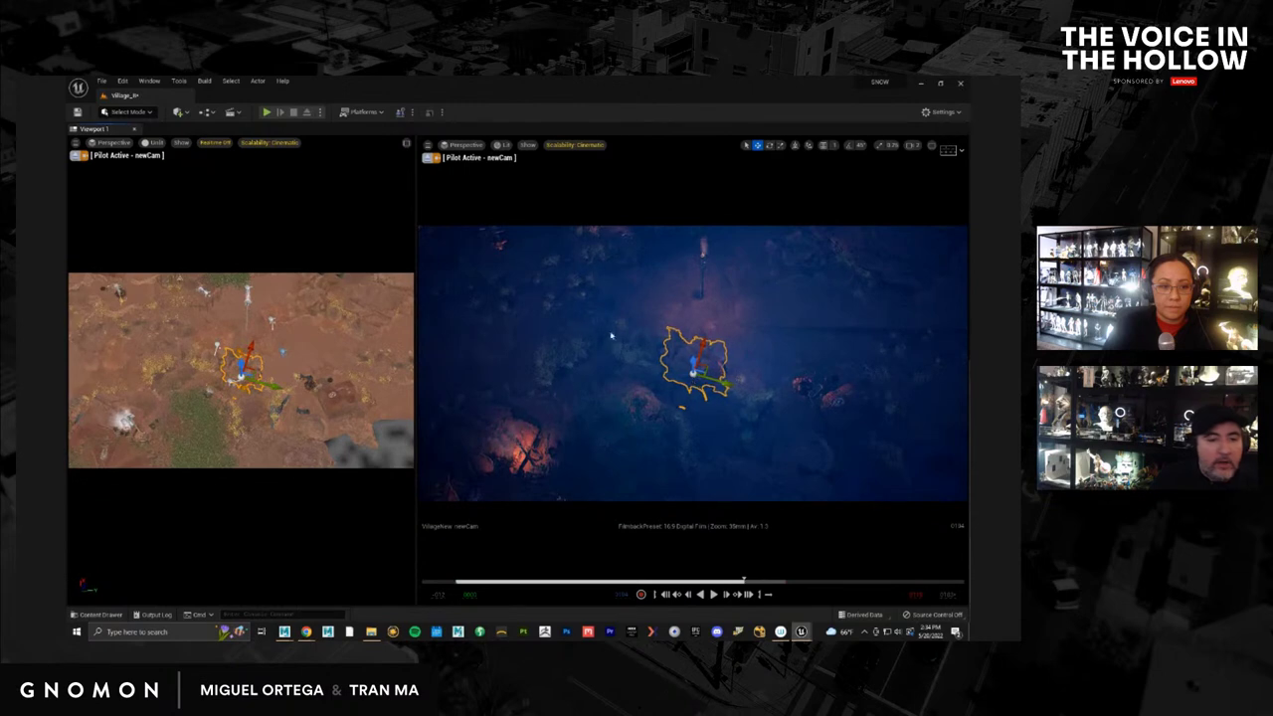
# Launch Epic Pen over the editor and activate its pen for drawing on screen
pyautogui.click(187, 633)
pyautogui.write('epi')
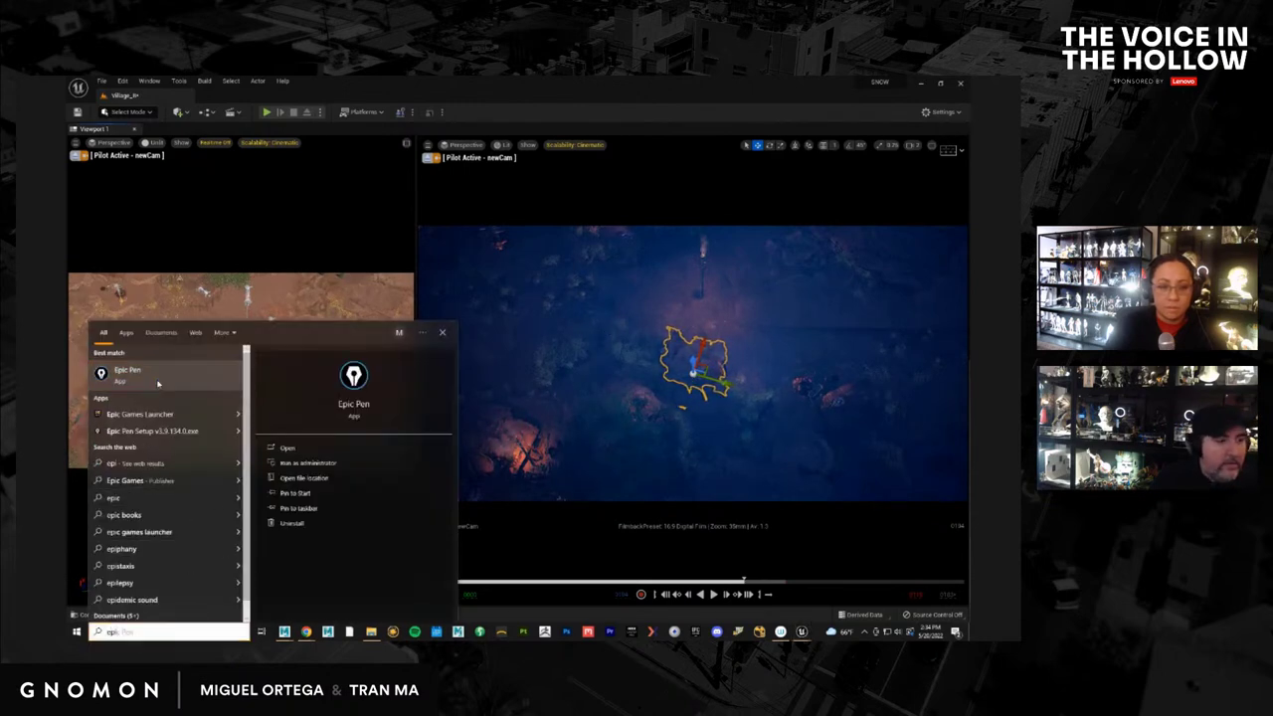
pyautogui.click(157, 384)
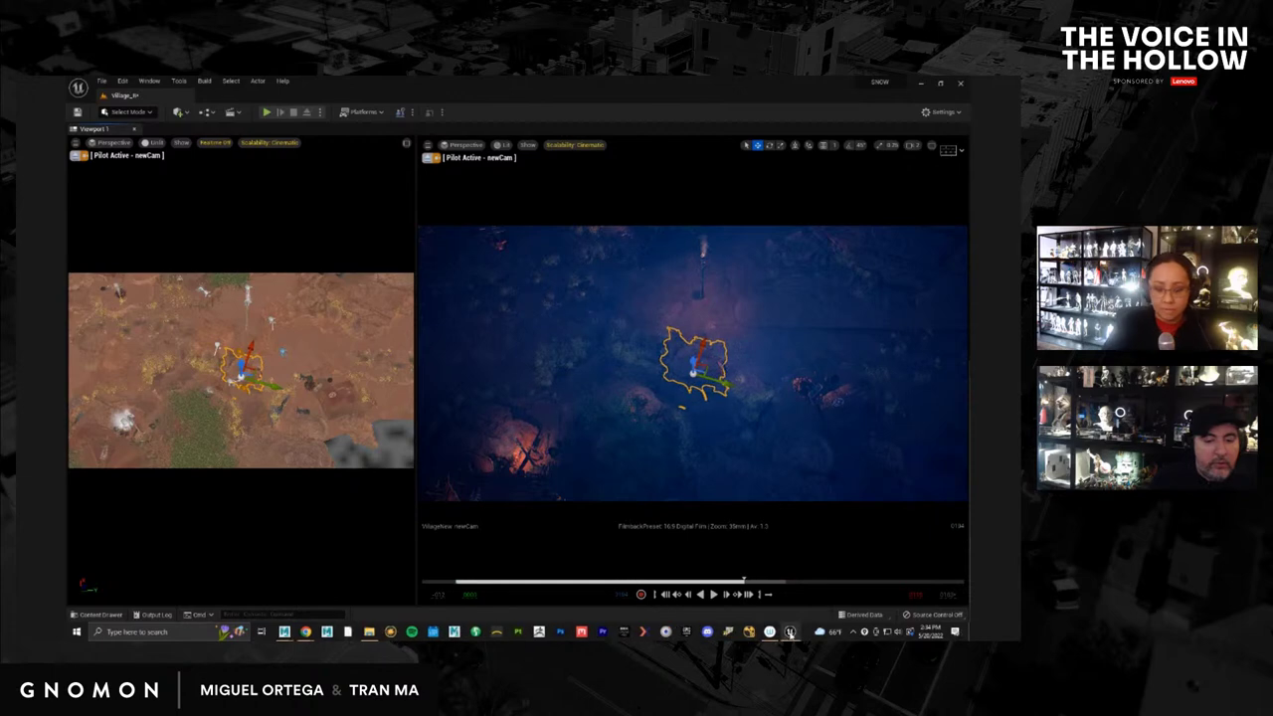
pyautogui.moveTo(790, 632)
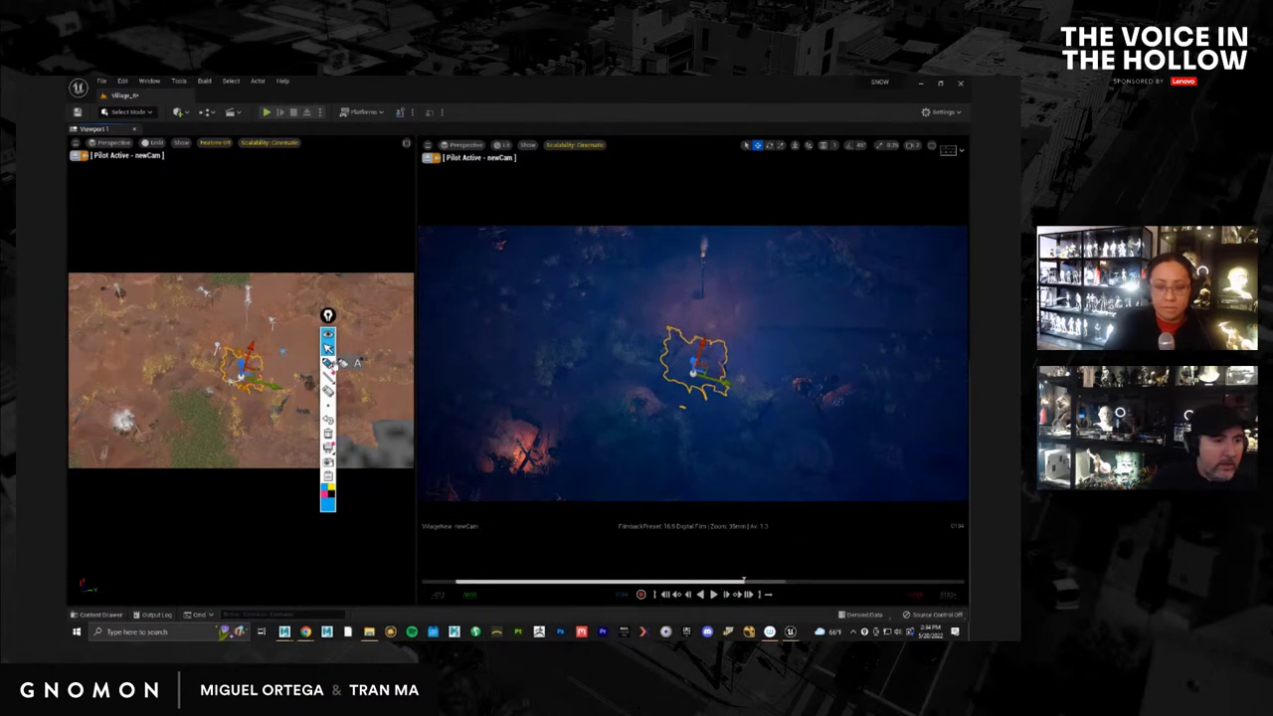
pyautogui.click(328, 363)
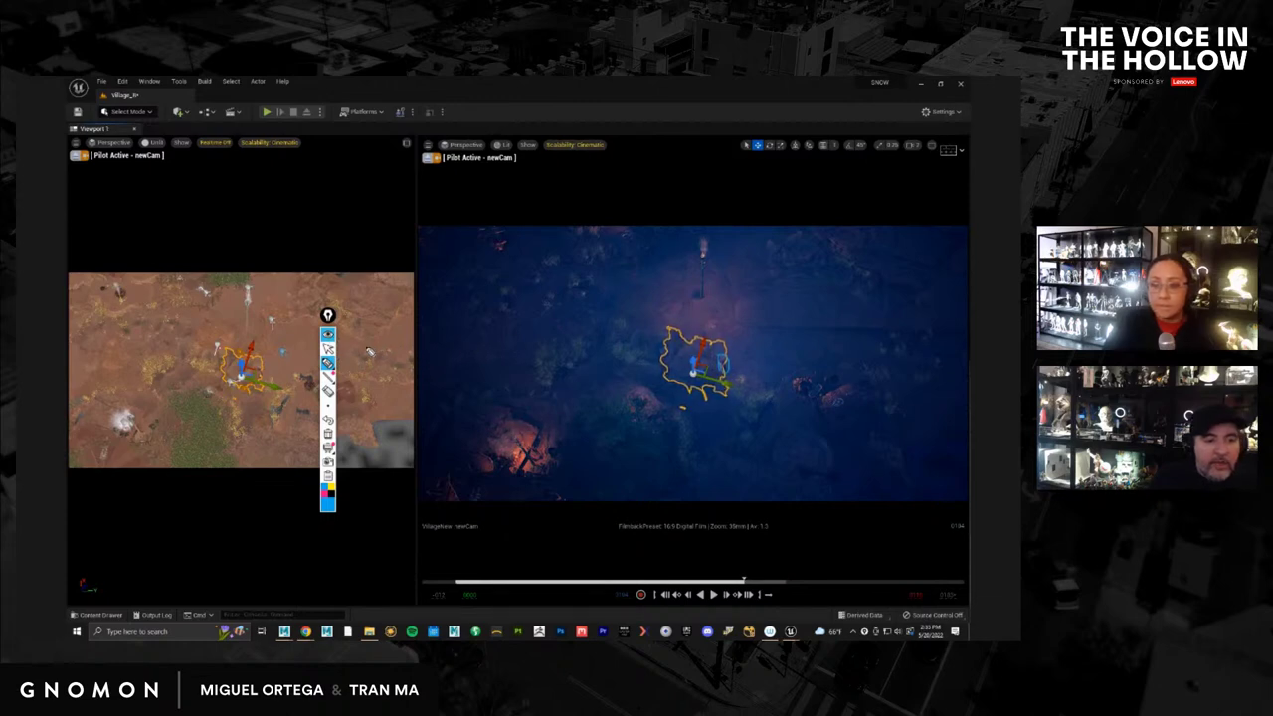
# Draw a straight line through Coa's ground patch, a semicircle on one side of it, and camera icons at its ends and along the arc
pyautogui.moveTo(367, 350); pyautogui.dragTo(607, 356)
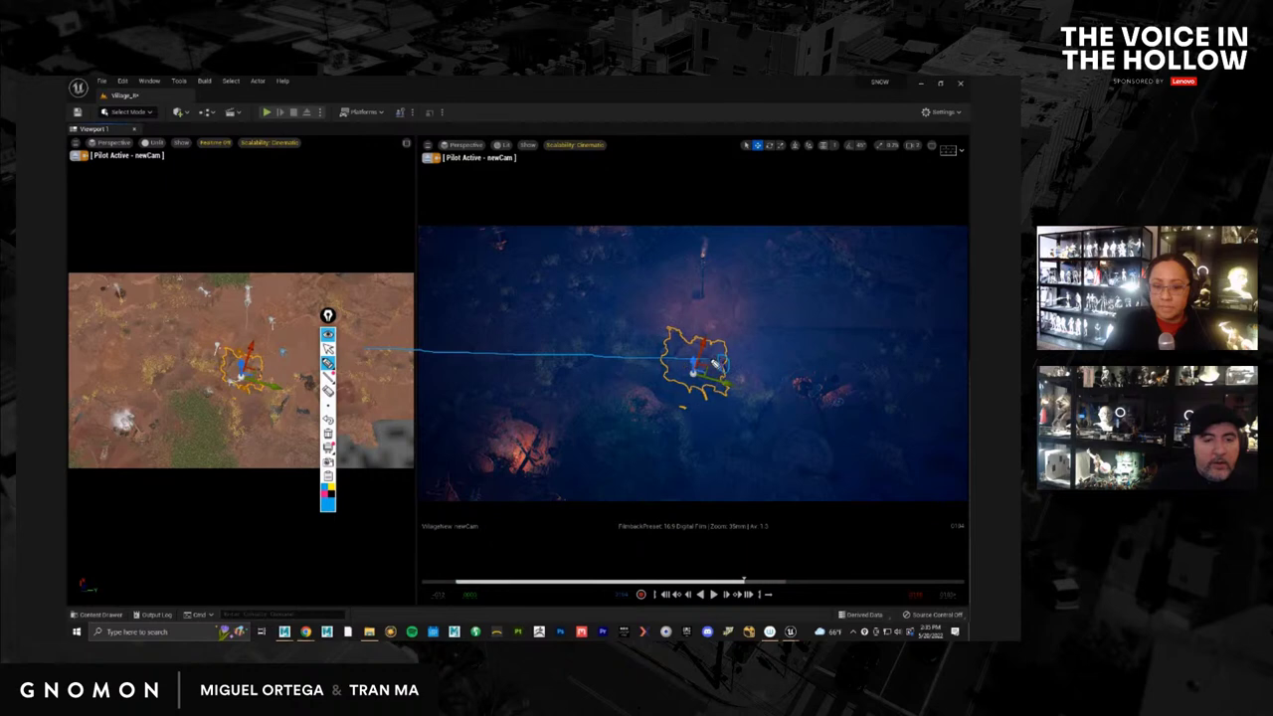
pyautogui.moveTo(764, 364); pyautogui.dragTo(895, 363)
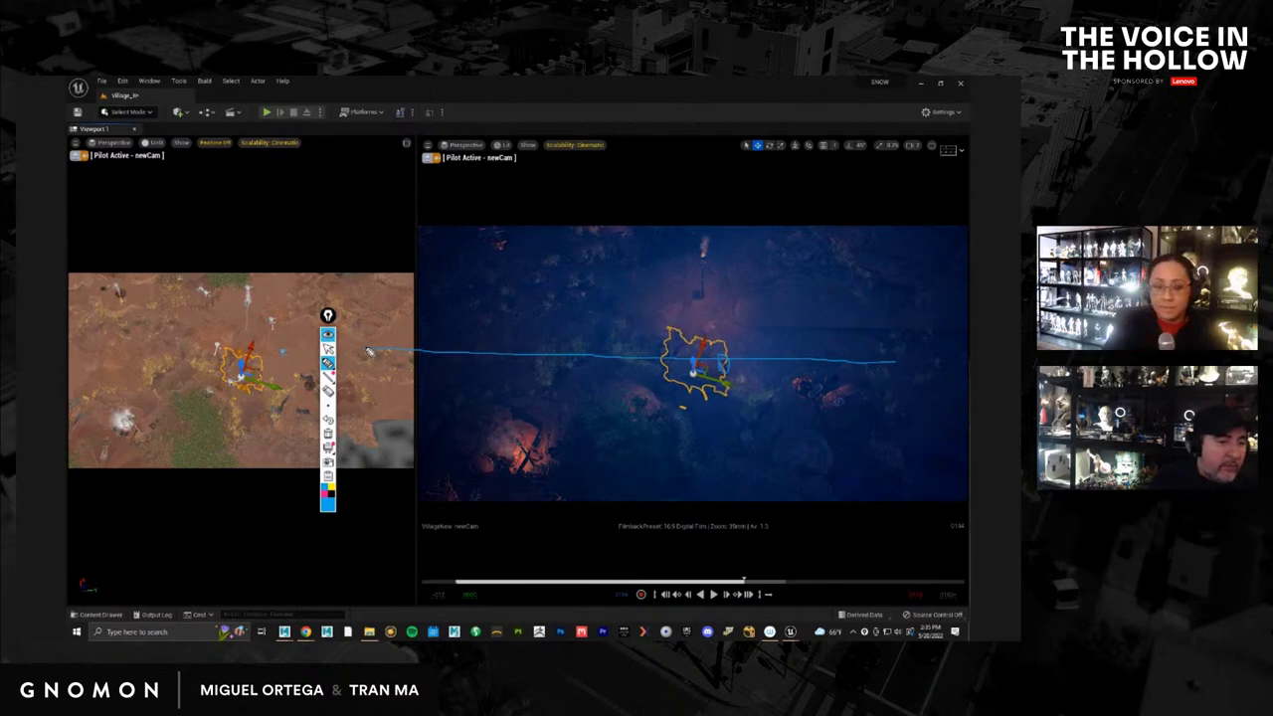
pyautogui.moveTo(370, 400)
pyautogui.mouseDown()
pyautogui.moveTo(408, 492)
pyautogui.moveTo(459, 539)
pyautogui.moveTo(594, 567)
pyautogui.moveTo(723, 555)
pyautogui.moveTo(832, 494)
pyautogui.moveTo(875, 402)
pyautogui.mouseUp()
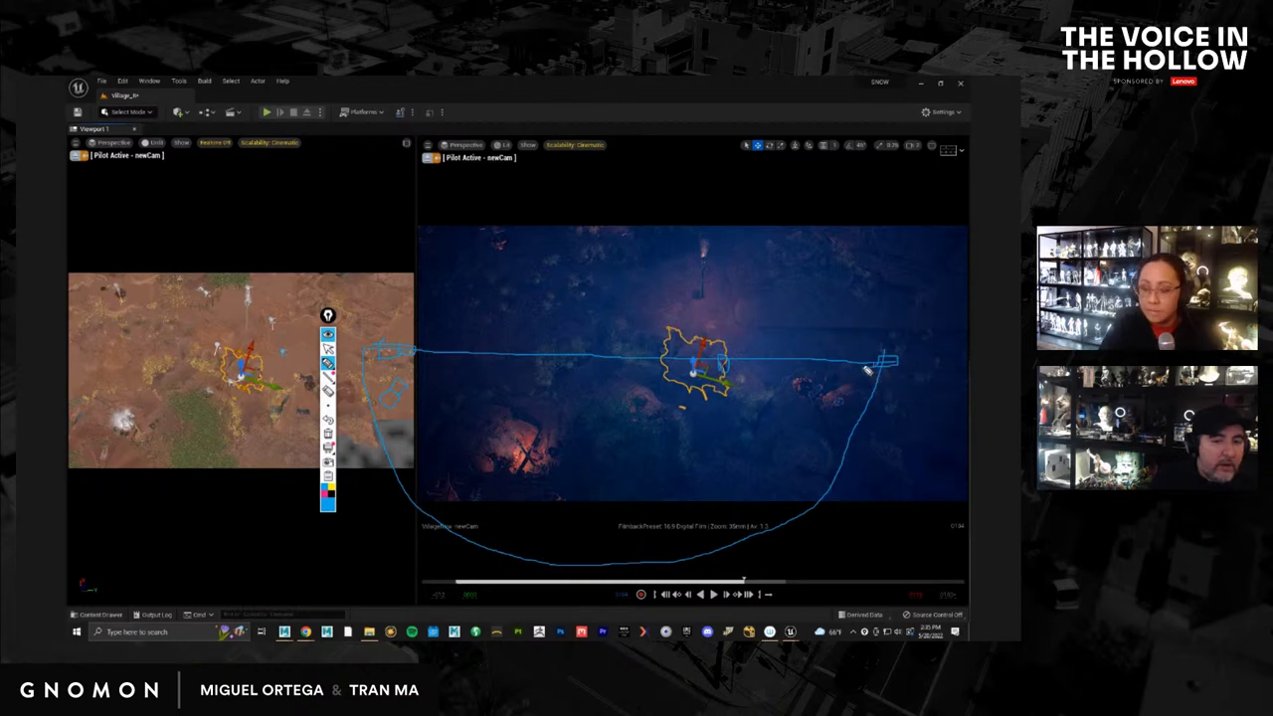
pyautogui.moveTo(867, 353); pyautogui.dragTo(879, 360)
pyautogui.moveTo(869, 446)
pyautogui.mouseDown()
pyautogui.moveTo(885, 439)
pyautogui.moveTo(874, 455)
pyautogui.moveTo(872, 431)
pyautogui.moveTo(846, 454)
pyautogui.moveTo(852, 424)
pyautogui.mouseUp()
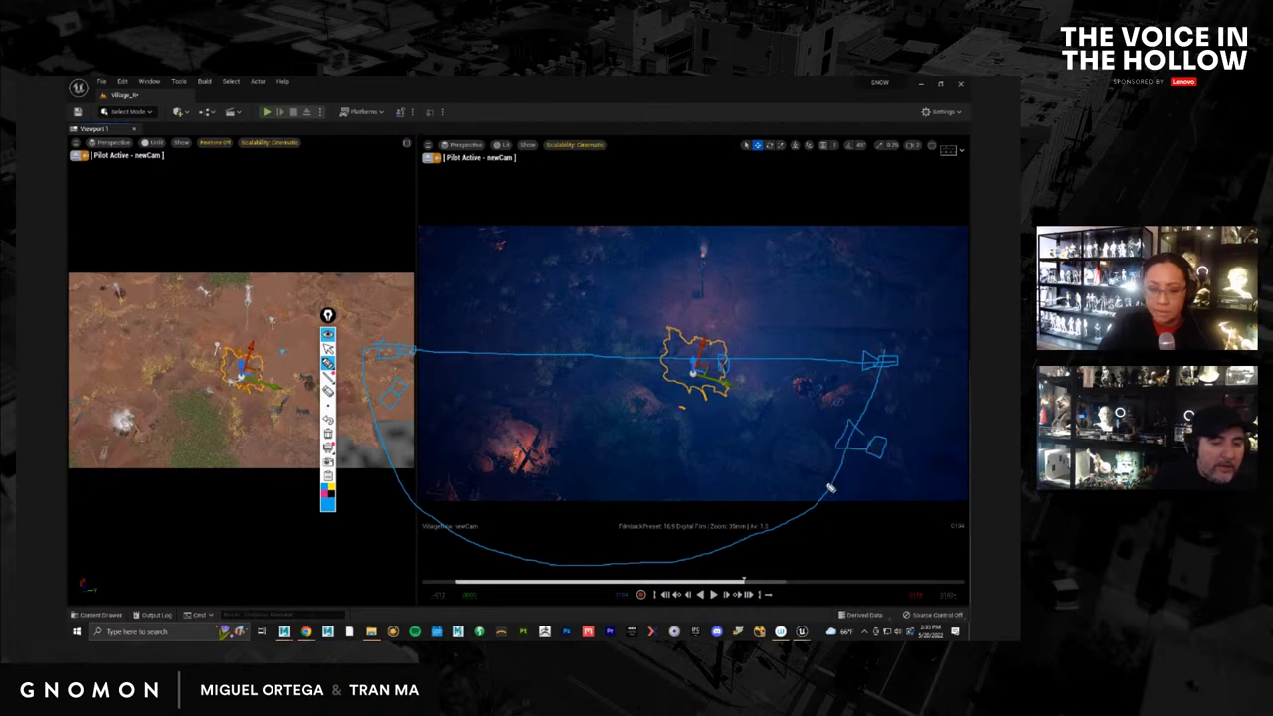
# Draw arrows from the semicircle and line ends towards the ground patch, plus camera icons on the far side of the line
pyautogui.moveTo(850, 479)
pyautogui.mouseDown()
pyautogui.moveTo(773, 540)
pyautogui.moveTo(568, 567)
pyautogui.moveTo(586, 476)
pyautogui.mouseUp()
pyautogui.moveTo(479, 505); pyautogui.dragTo(550, 461)
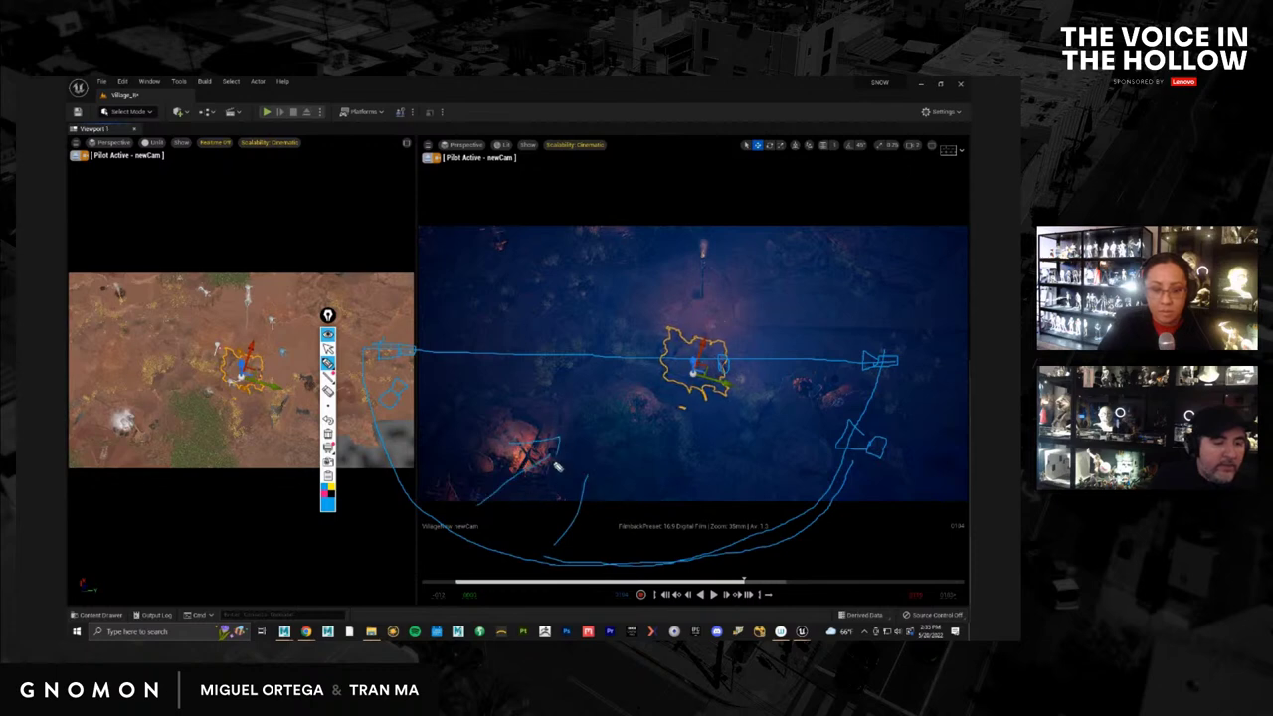
pyautogui.moveTo(761, 510)
pyautogui.mouseDown()
pyautogui.moveTo(733, 463)
pyautogui.moveTo(767, 453)
pyautogui.mouseUp()
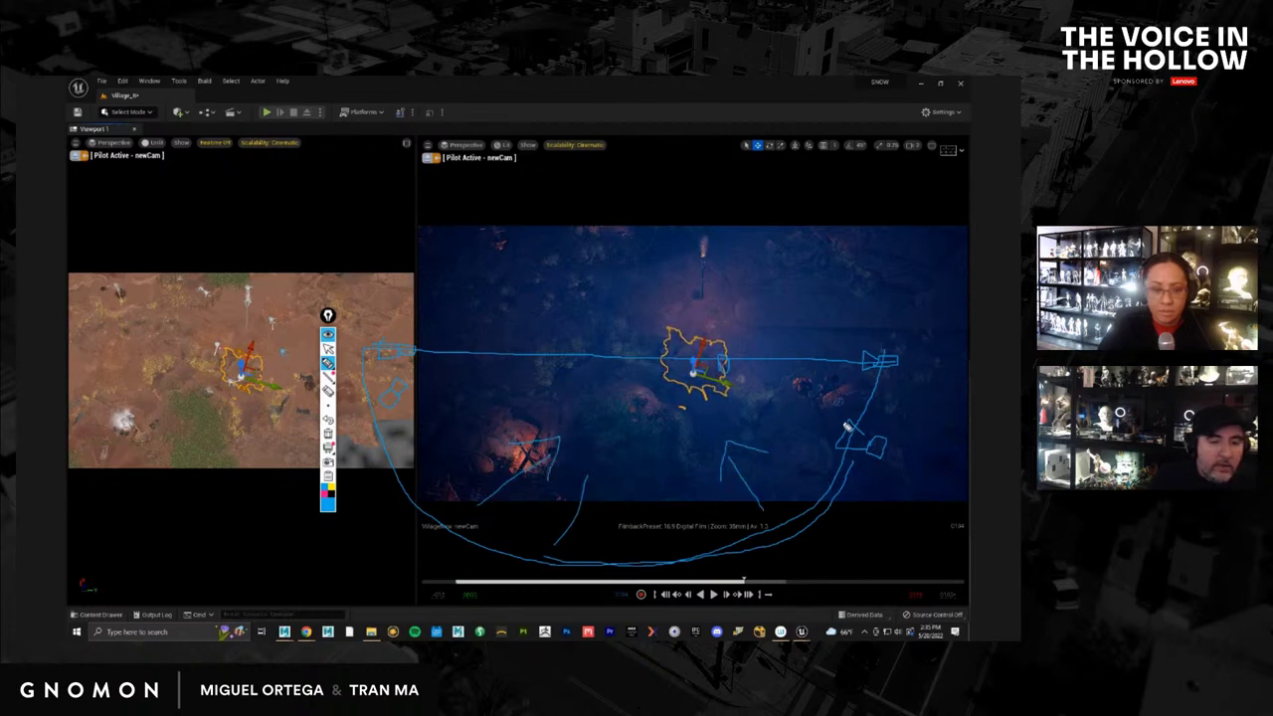
pyautogui.moveTo(785, 395); pyautogui.dragTo(836, 408)
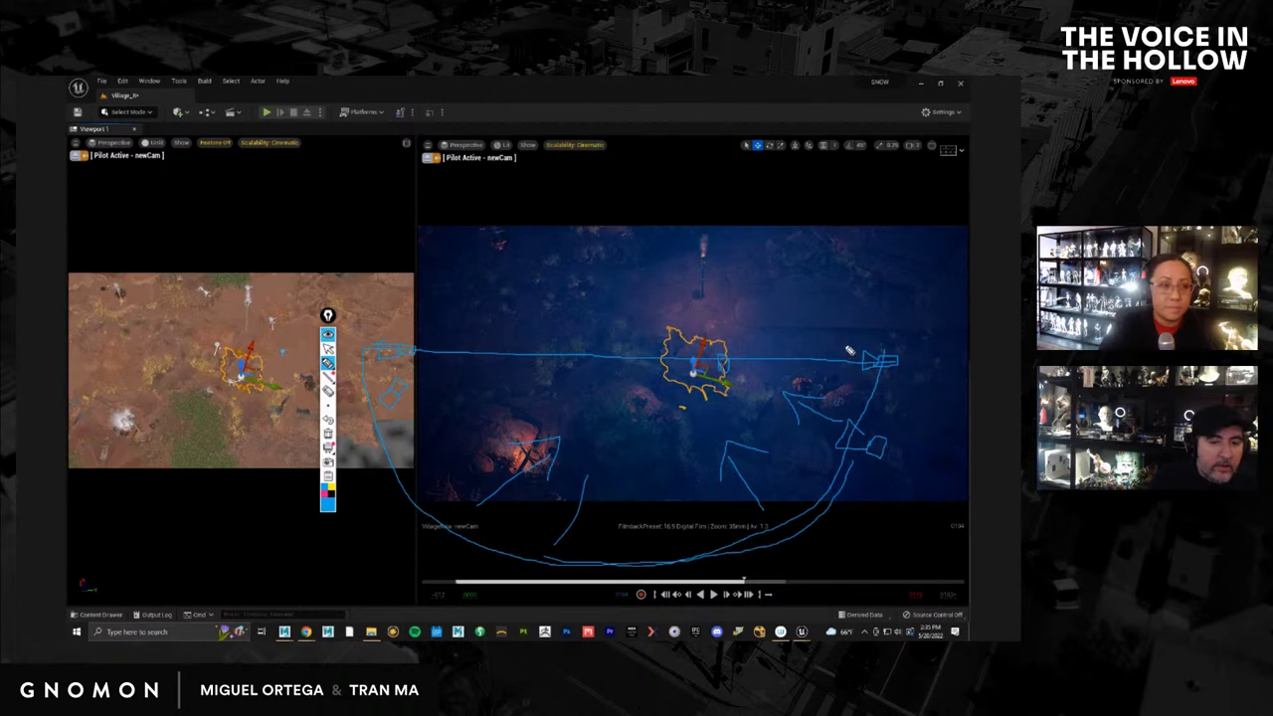
pyautogui.moveTo(845, 344)
pyautogui.mouseDown()
pyautogui.moveTo(811, 368)
pyautogui.moveTo(850, 380)
pyautogui.mouseUp()
pyautogui.moveTo(433, 335)
pyautogui.mouseDown()
pyautogui.moveTo(459, 355)
pyautogui.moveTo(438, 376)
pyautogui.mouseUp()
pyautogui.moveTo(443, 430)
pyautogui.mouseDown()
pyautogui.moveTo(453, 420)
pyautogui.moveTo(463, 459)
pyautogui.mouseUp()
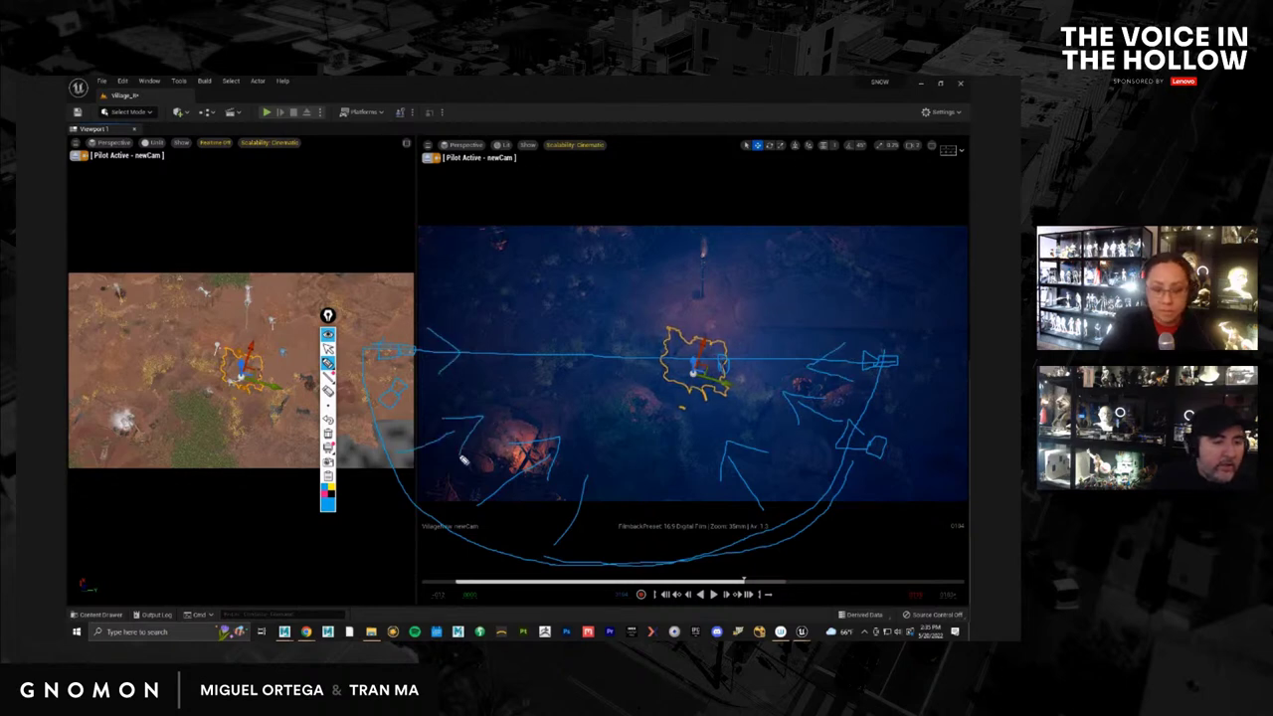
pyautogui.moveTo(665, 549)
pyautogui.mouseDown()
pyautogui.moveTo(662, 465)
pyautogui.moveTo(599, 492)
pyautogui.mouseUp()
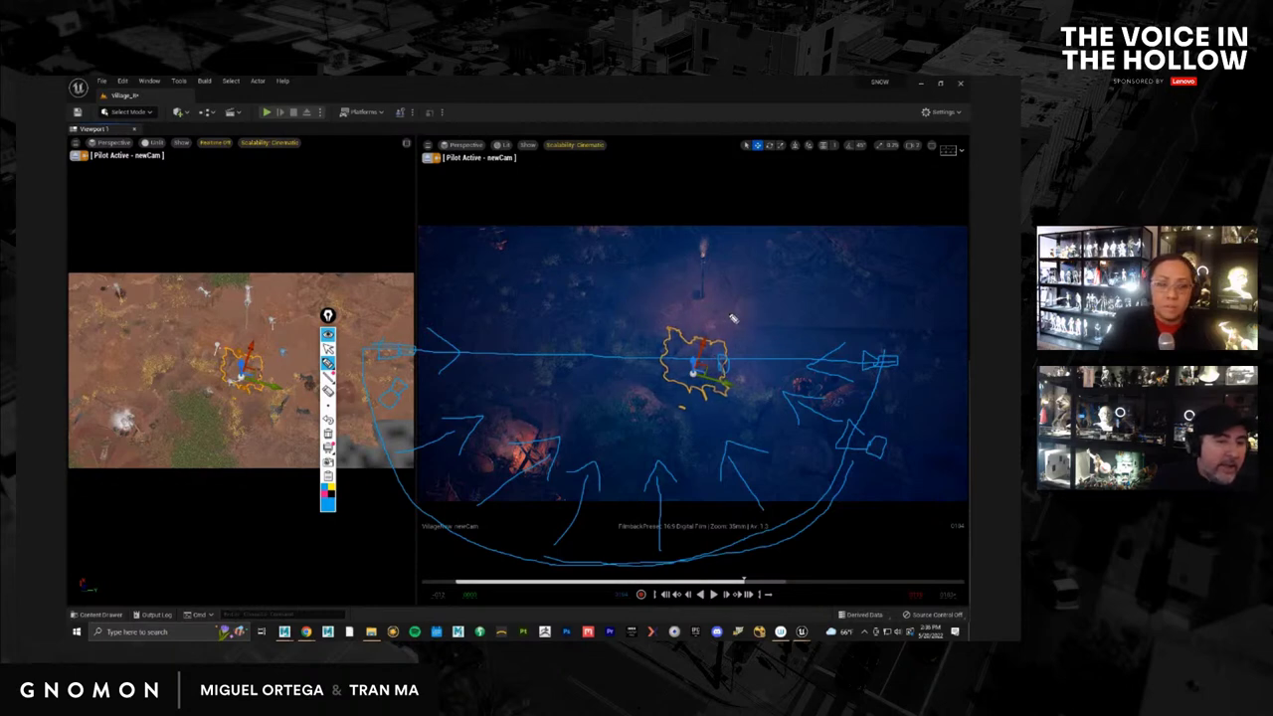
pyautogui.moveTo(753, 288)
pyautogui.mouseDown()
pyautogui.moveTo(774, 278)
pyautogui.moveTo(761, 298)
pyautogui.moveTo(753, 289)
pyautogui.mouseUp()
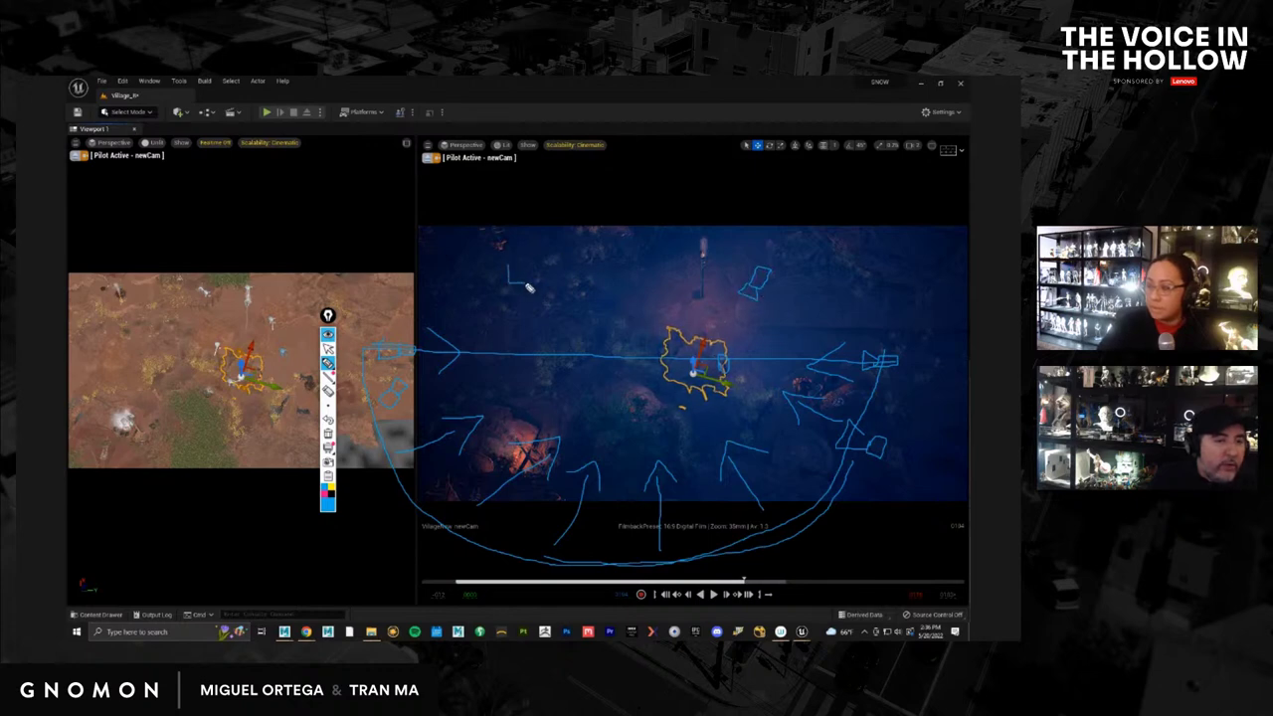
pyautogui.moveTo(513, 286)
pyautogui.mouseDown()
pyautogui.moveTo(523, 296)
pyautogui.moveTo(528, 285)
pyautogui.mouseUp()
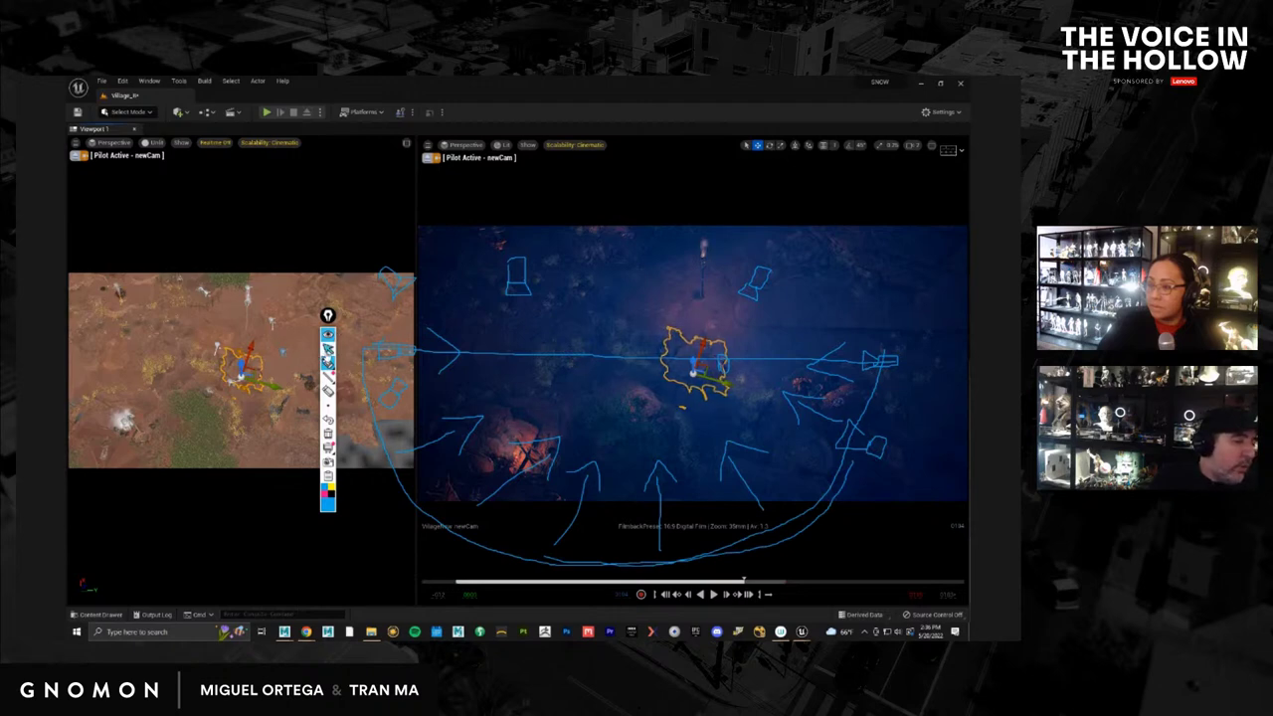
# Stop drawing and close Epic Pen to remove its annotations from the screen
pyautogui.click(328, 348)
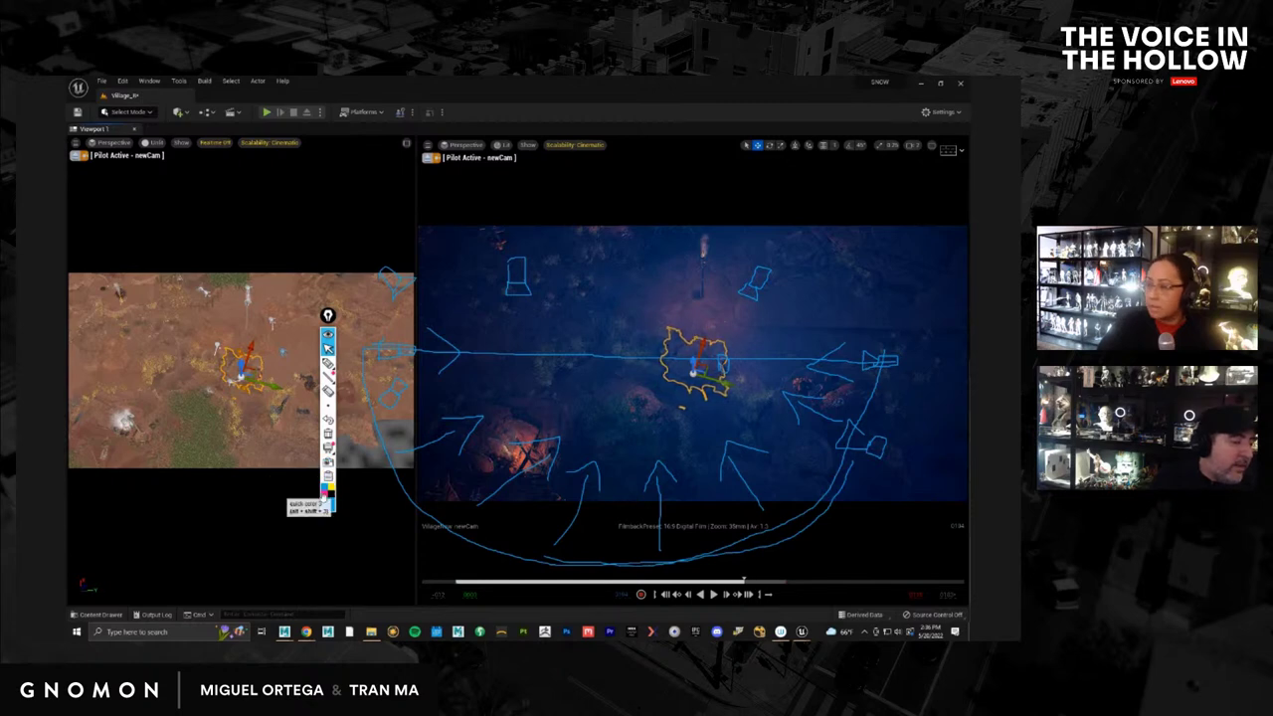
pyautogui.click(327, 477)
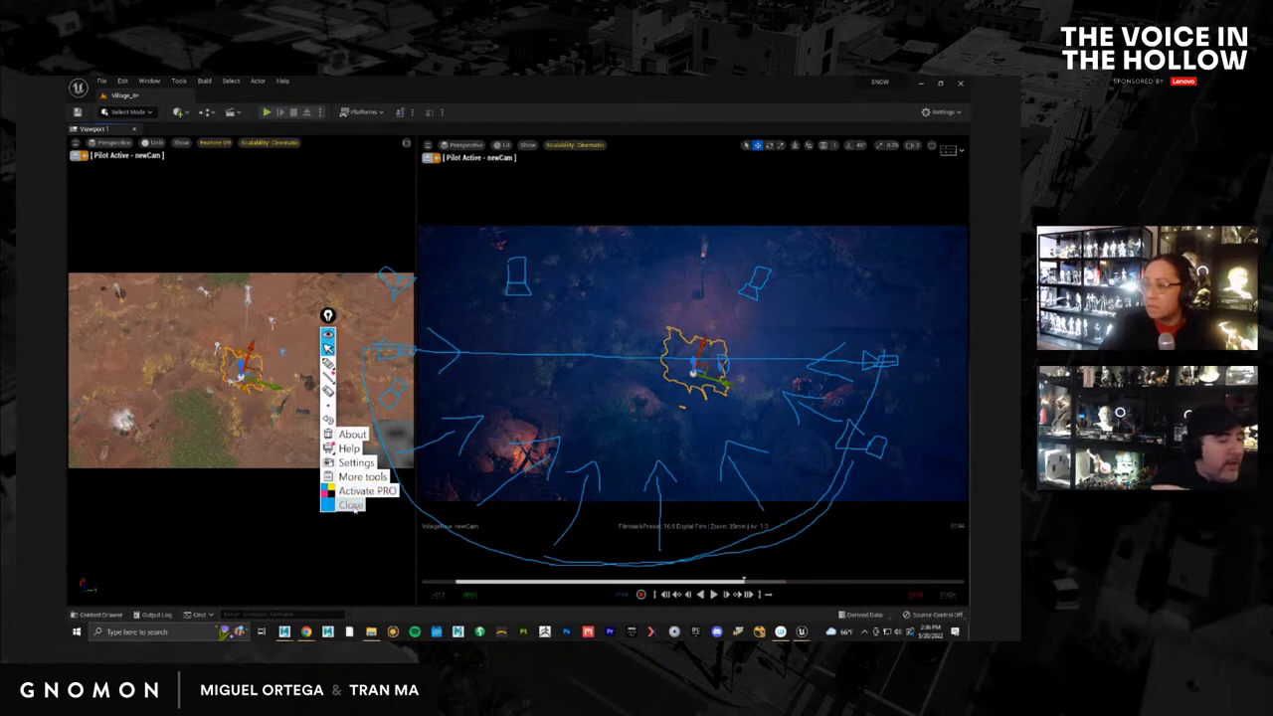
pyautogui.click(351, 505)
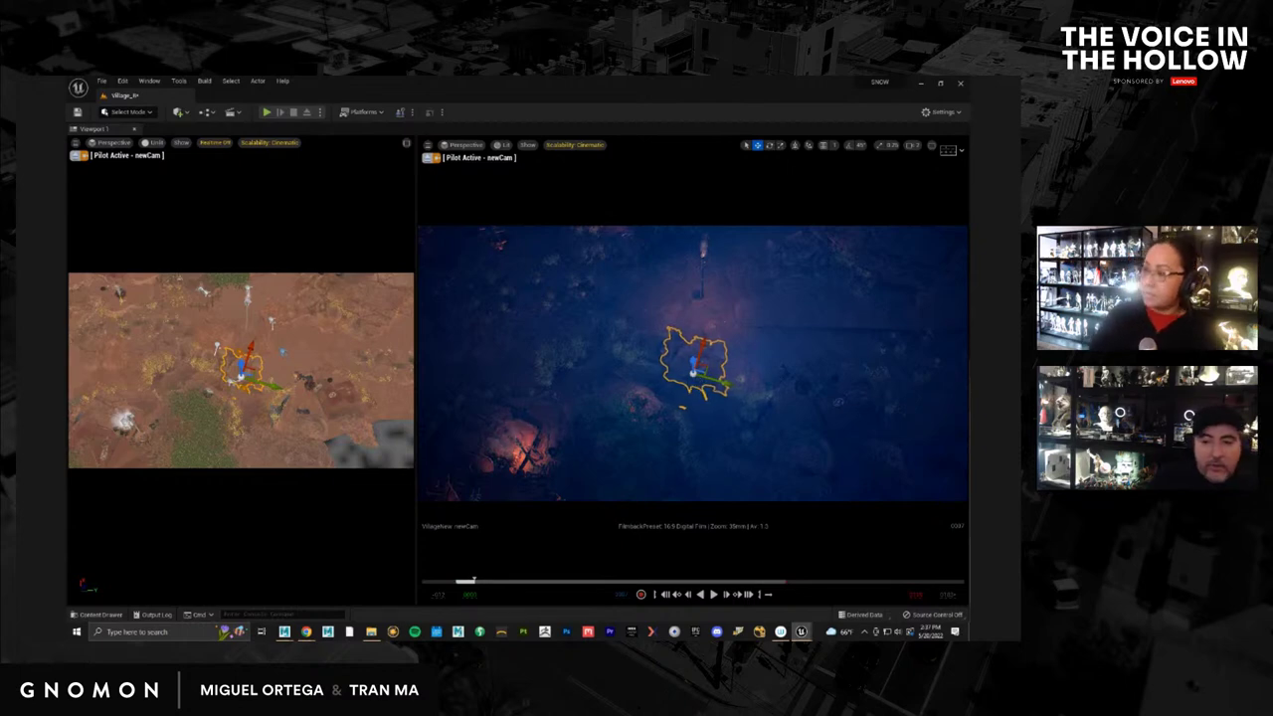
# Examine Coa and the surrounding ground through newCam, moving from overhead to lower angles on different sides of the character
pyautogui.keyDown('alt'); pyautogui.moveTo(683, 444); pyautogui.dragTo(713, 449); pyautogui.keyUp('alt')
pyautogui.moveTo(692, 422); pyautogui.dragTo(902, 405, button='right')
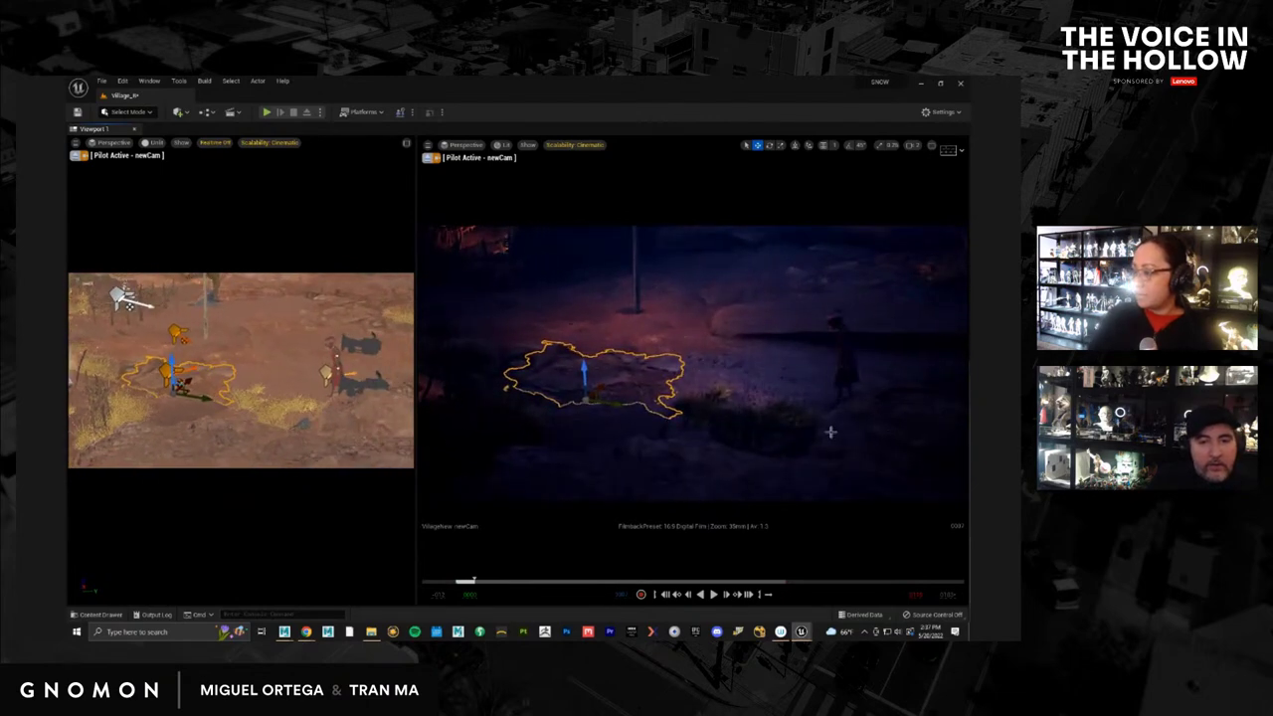
pyautogui.moveTo(830, 431); pyautogui.dragTo(858, 394, button='right')
pyautogui.press('w')
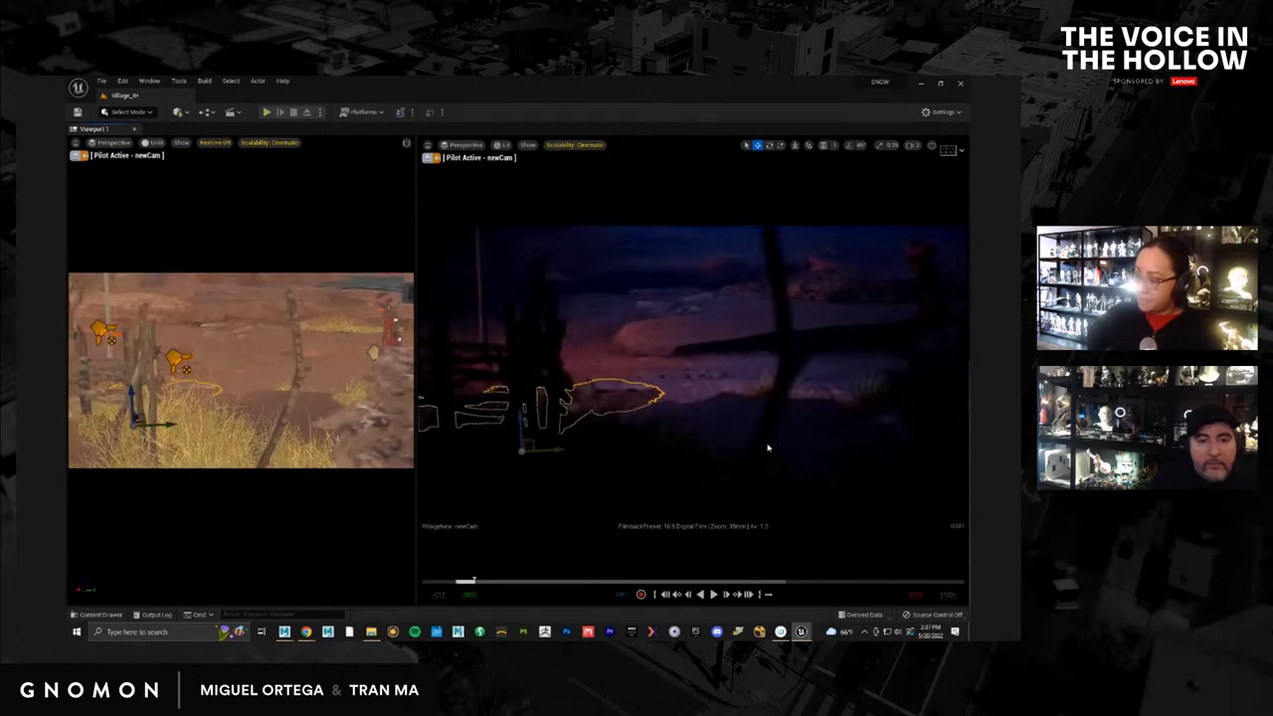
pyautogui.keyDown('alt'); pyautogui.moveTo(768, 448); pyautogui.dragTo(562, 410); pyautogui.keyUp('alt')
pyautogui.keyDown('alt'); pyautogui.moveTo(825, 401); pyautogui.dragTo(548, 424); pyautogui.keyUp('alt')
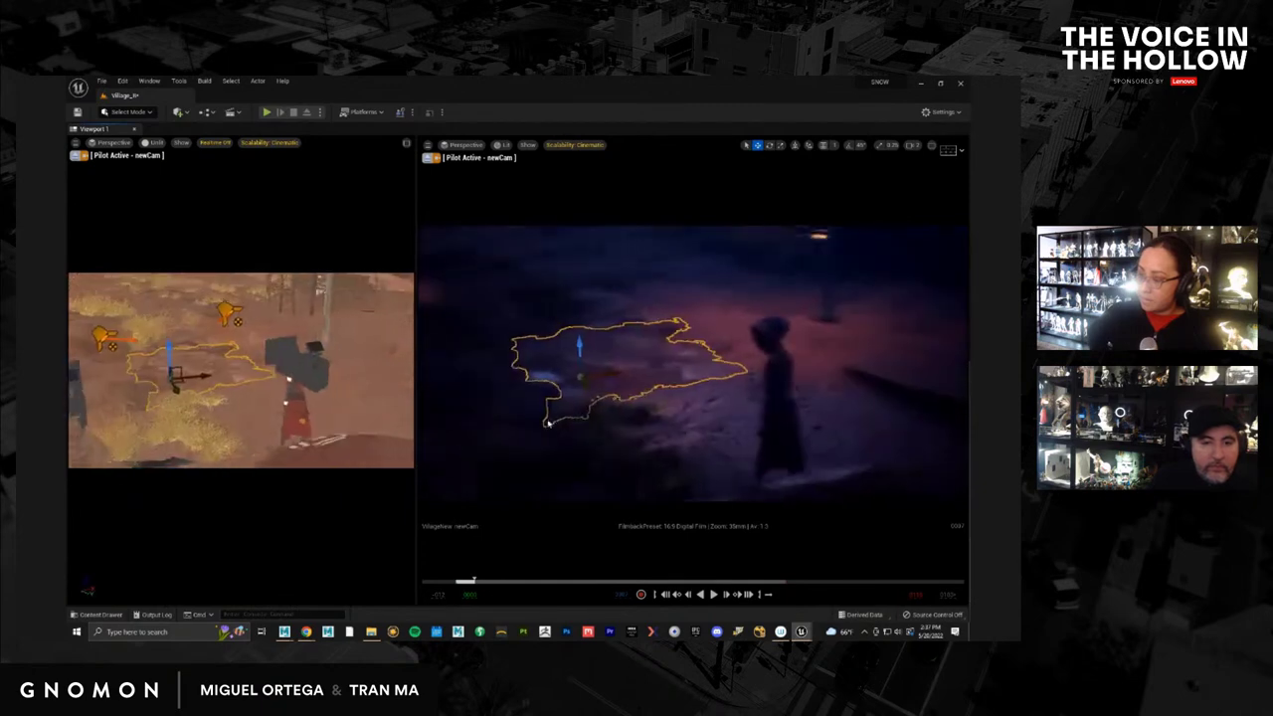
# Bring newCam in close behind Coa for an over-the-shoulder view towards the village huts
pyautogui.moveTo(546, 423); pyautogui.dragTo(782, 393, button='right')
pyautogui.moveTo(787, 349); pyautogui.dragTo(795, 392, button='right')
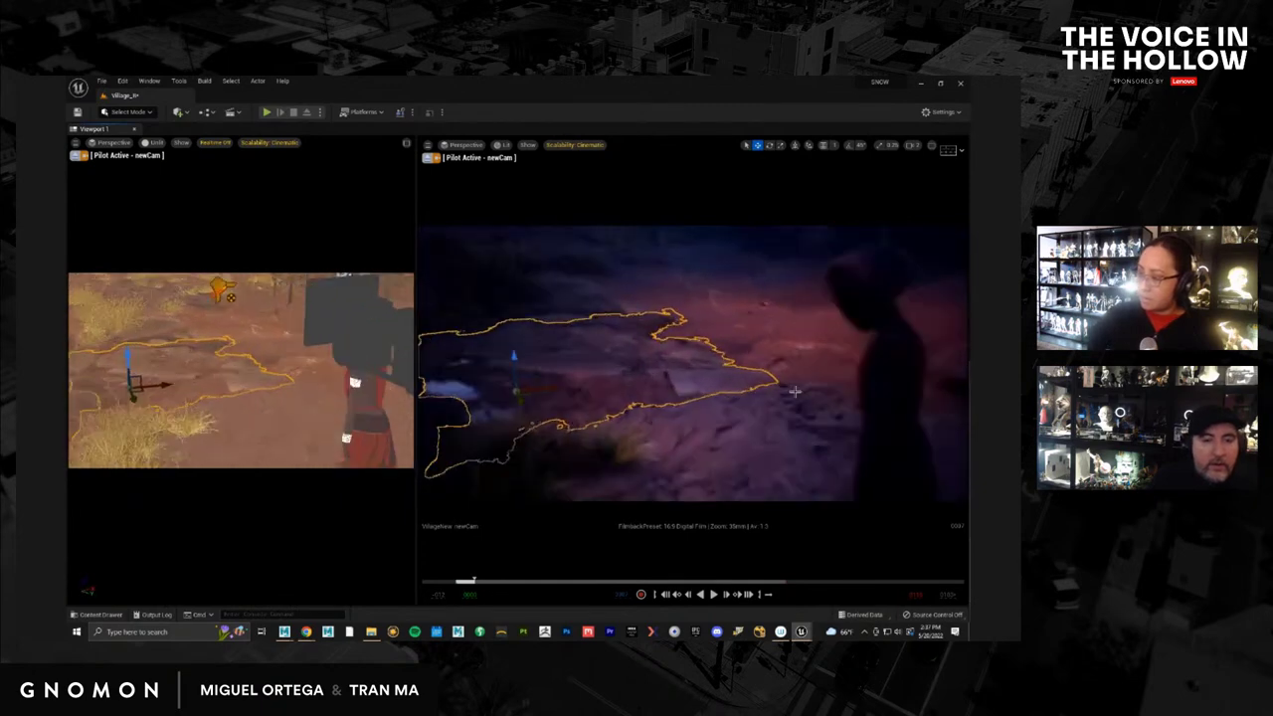
pyautogui.keyDown('alt'); pyautogui.moveTo(820, 402); pyautogui.dragTo(788, 391); pyautogui.keyUp('alt')
pyautogui.moveTo(788, 391); pyautogui.dragTo(789, 367, button='right')
pyautogui.moveTo(821, 426); pyautogui.dragTo(867, 318, button='right')
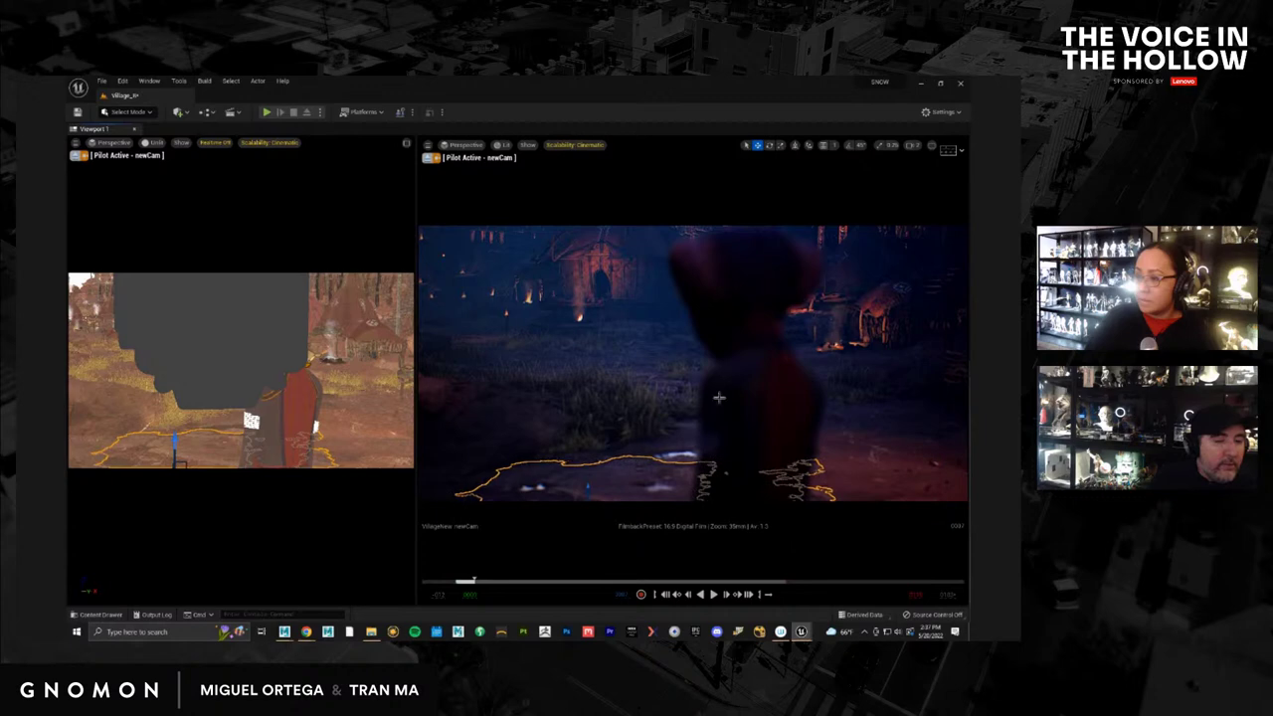
# Reposition newCam for a wider shot of Coa from behind the wooden fence, with open terrain in the background
pyautogui.keyDown('alt'); pyautogui.moveTo(654, 377); pyautogui.dragTo(788, 386); pyautogui.keyUp('alt')
pyautogui.keyDown('alt'); pyautogui.moveTo(654, 377); pyautogui.dragTo(602, 377, button='right'); pyautogui.keyUp('alt')
pyautogui.keyDown('alt'); pyautogui.moveTo(663, 391); pyautogui.dragTo(622, 367); pyautogui.keyUp('alt')
pyautogui.moveTo(664, 391); pyautogui.dragTo(771, 395, button='right')
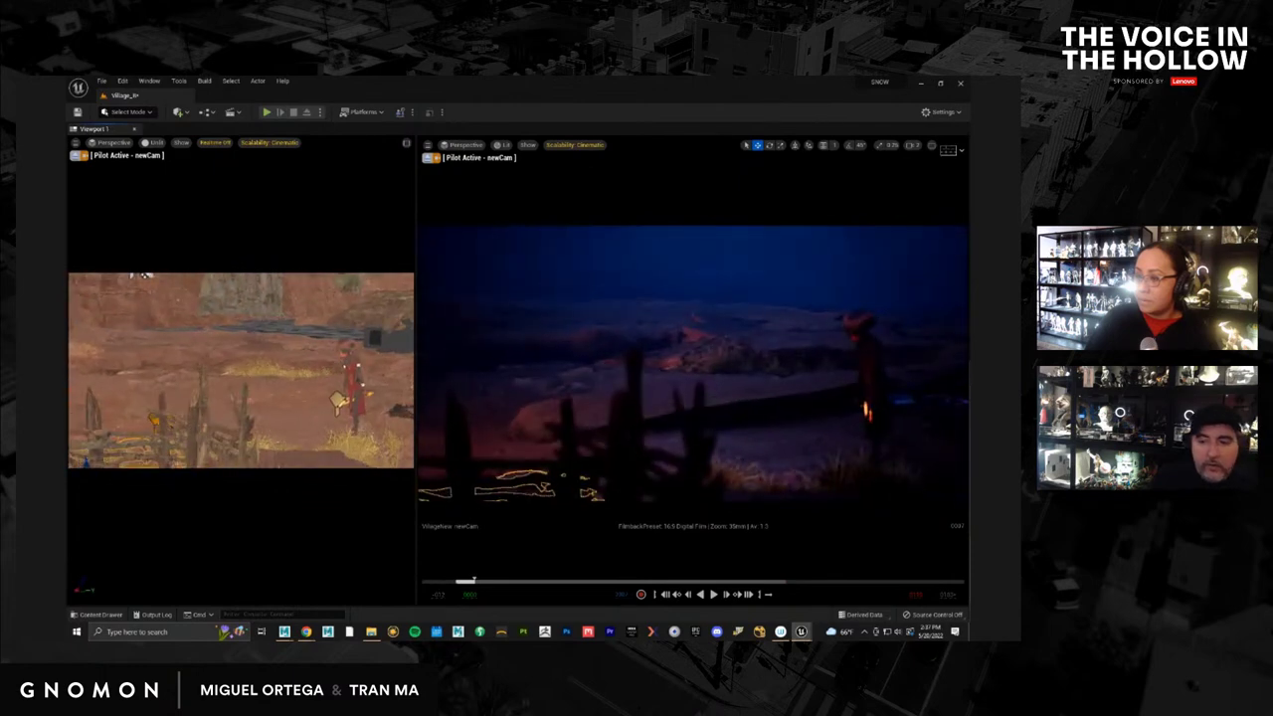
# Review the shots from CineCameraActor, CineCameraActor1 and CineCameraActor2, playing the sequence and checking Coa's position in the unlit view
pyautogui.hotkey('ctrl', 'shift', 'p')
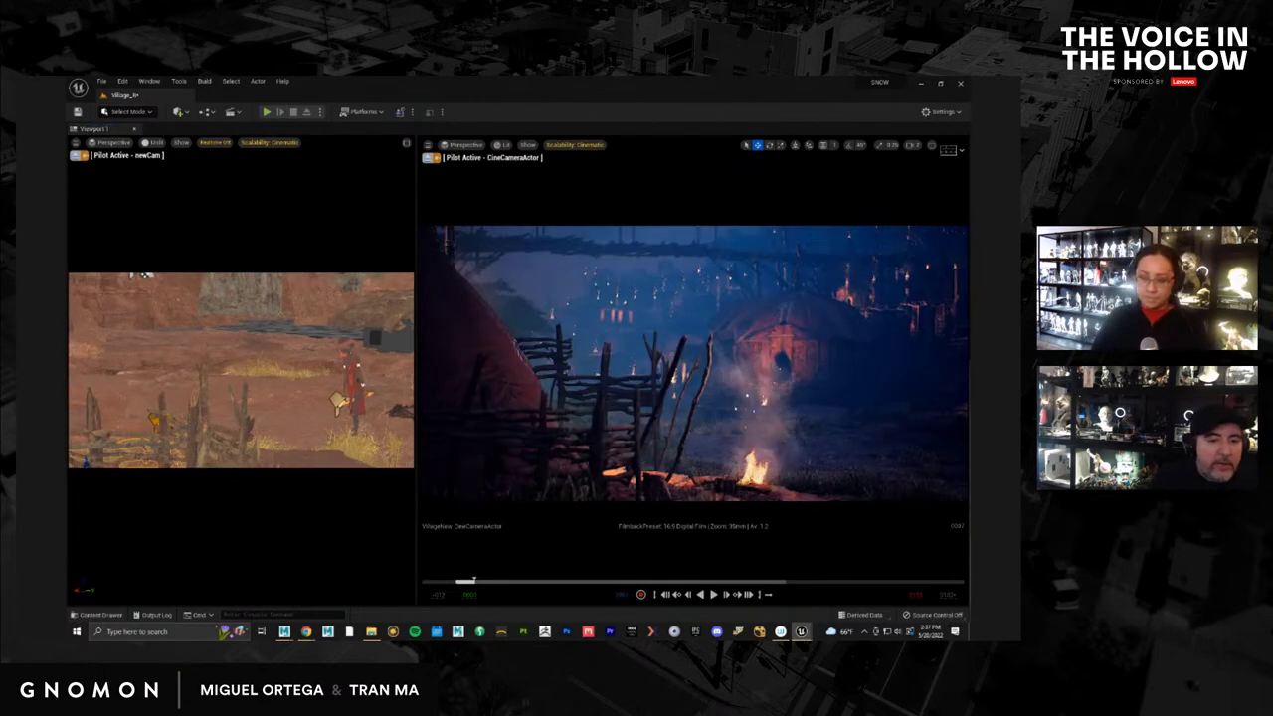
pyautogui.press('space')
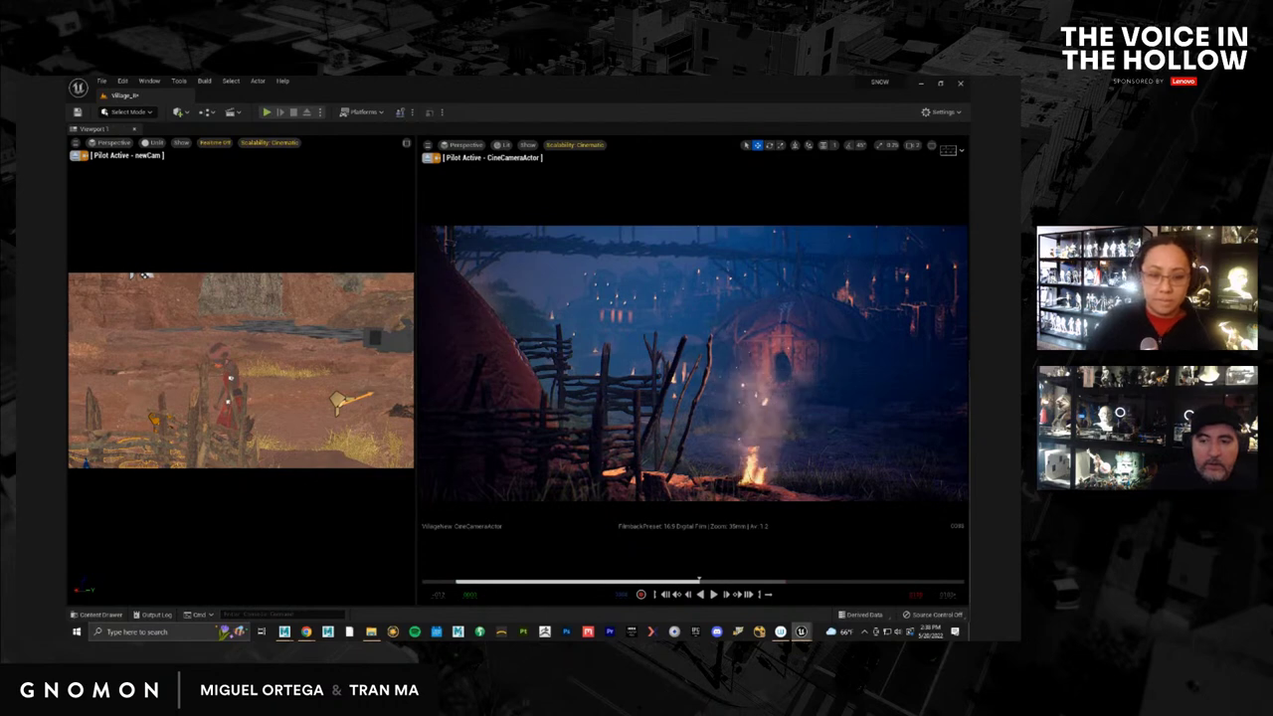
pyautogui.hotkey('ctrl', 'shift', 'p')
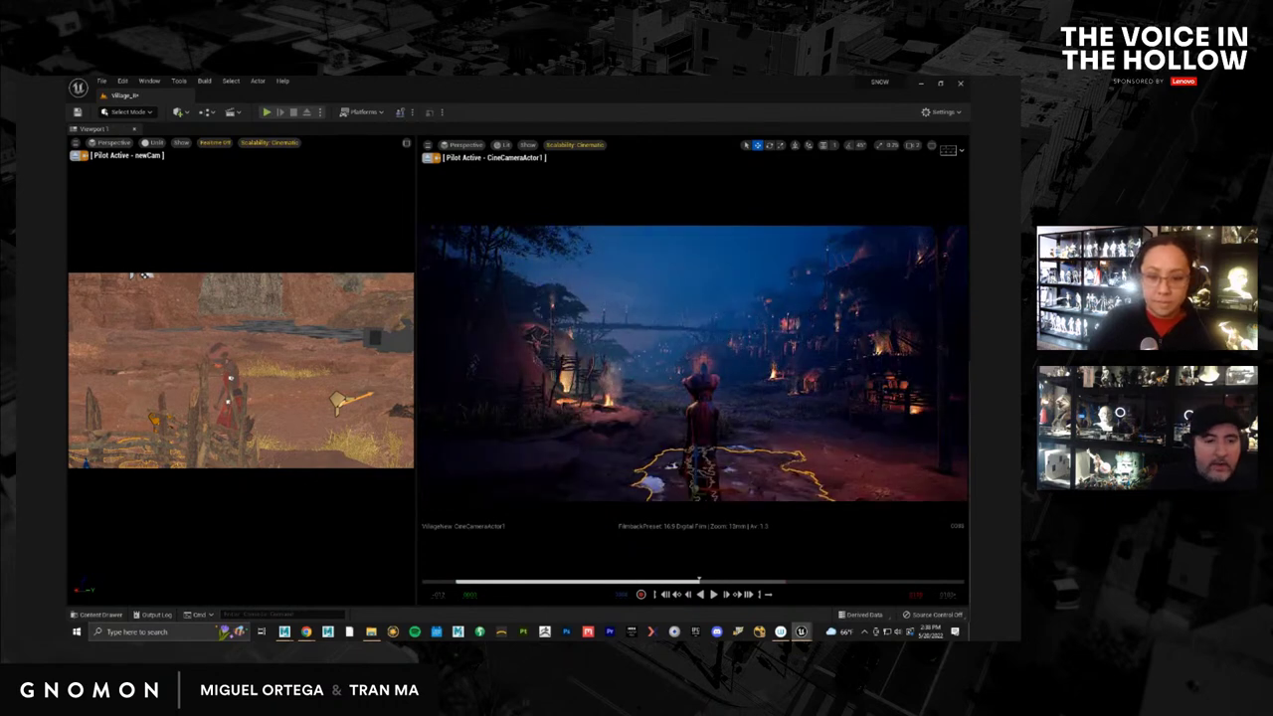
pyautogui.hotkey('ctrl', 'shift', 'p')
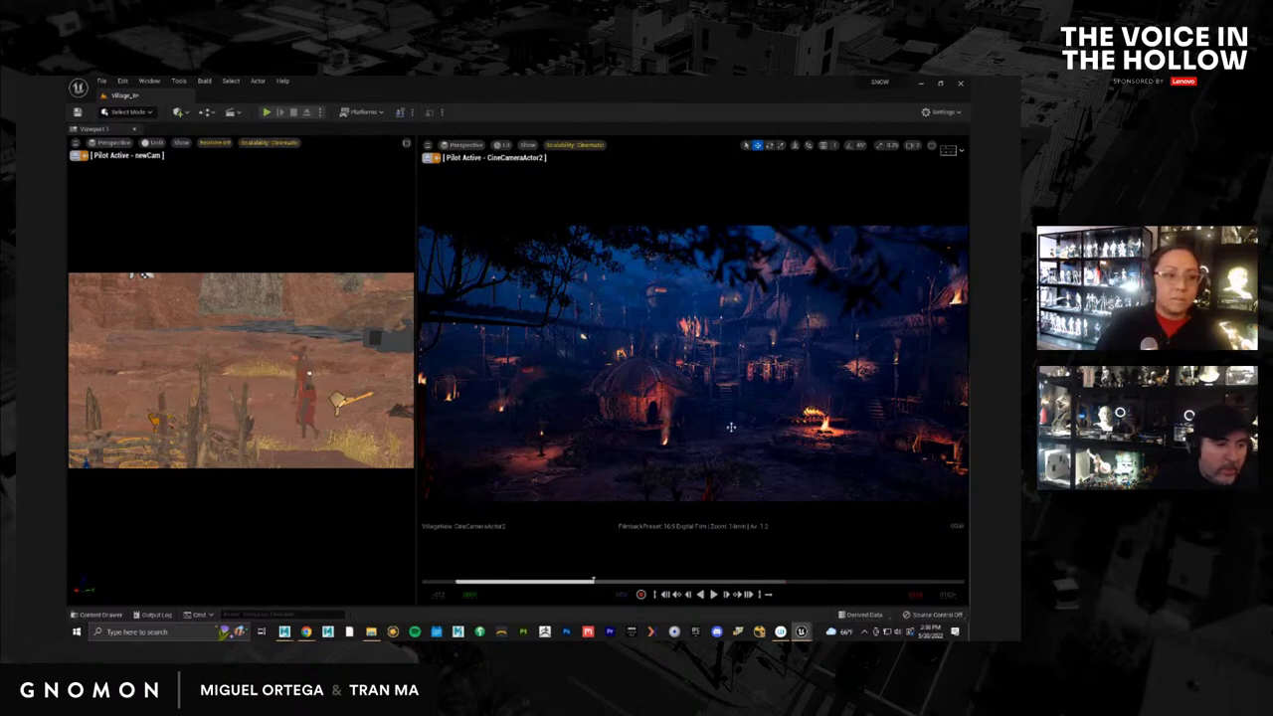
pyautogui.click(301, 400)
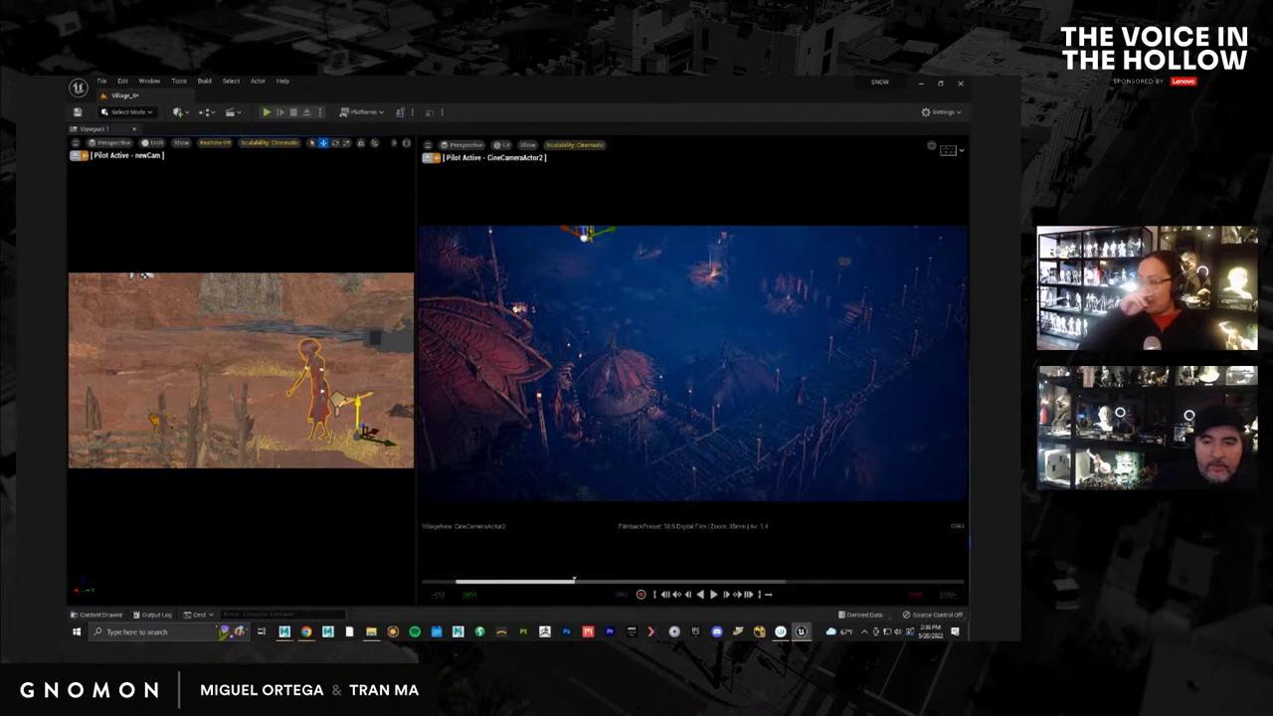
pyautogui.press('Escape')
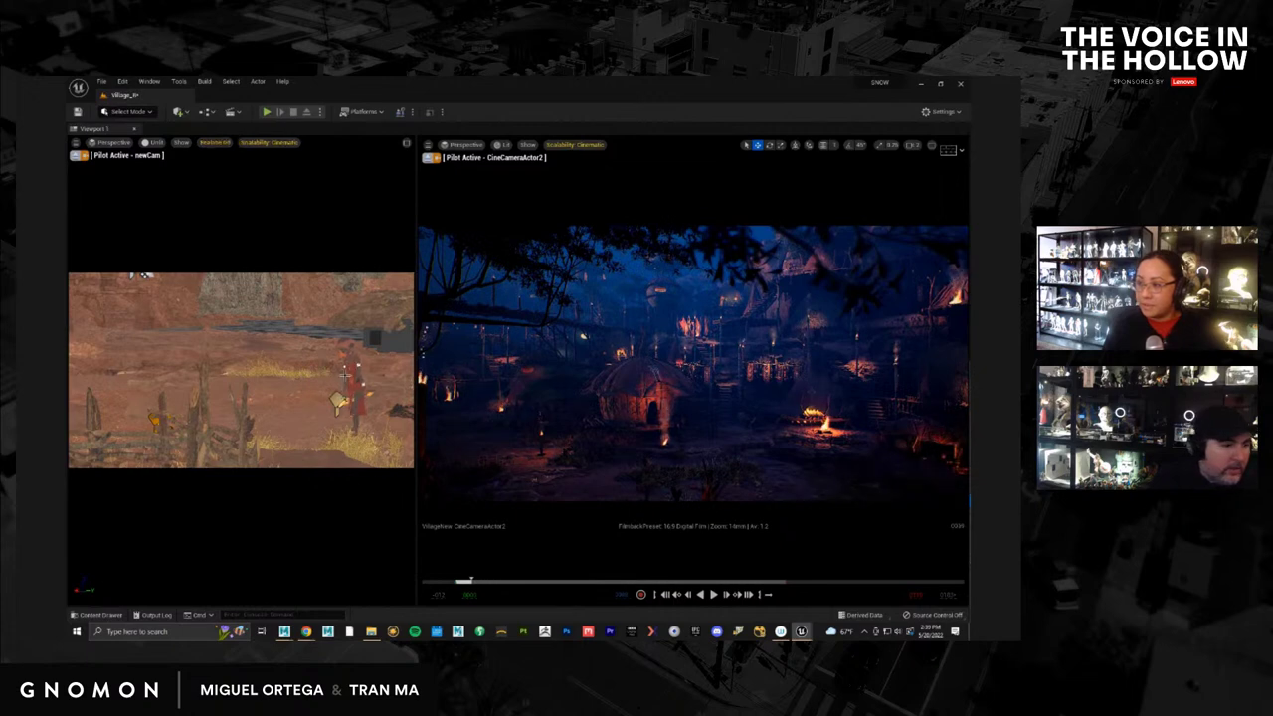
# Stop piloting newCam in the unlit viewport, undo the accidental element move, and view the area from above
pyautogui.click(80, 155)
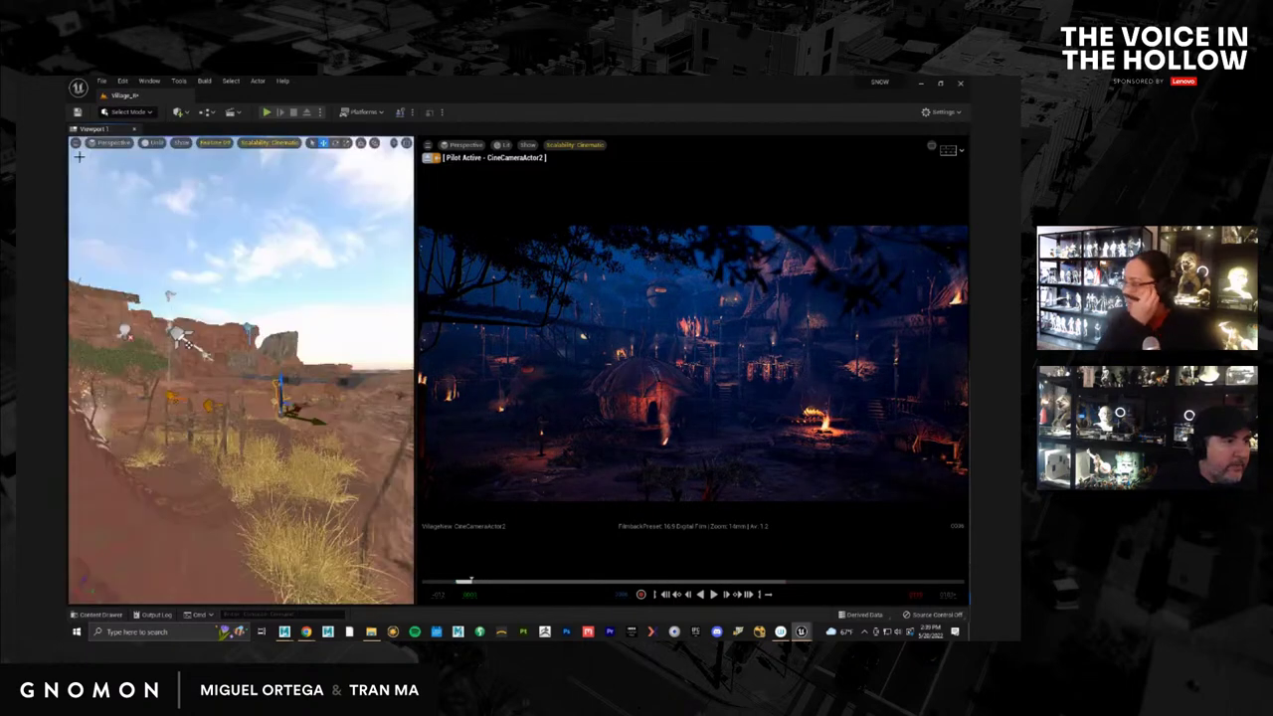
pyautogui.click(242, 505)
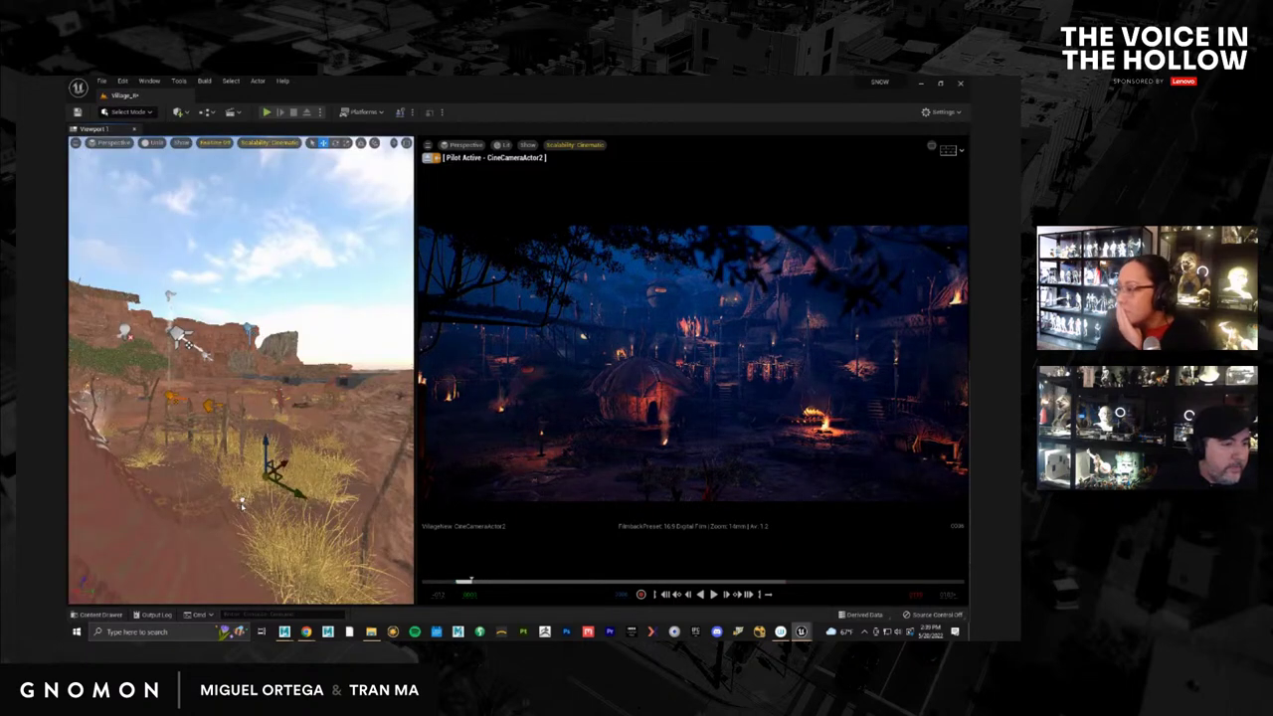
pyautogui.hotkey('ctrl', 'z')
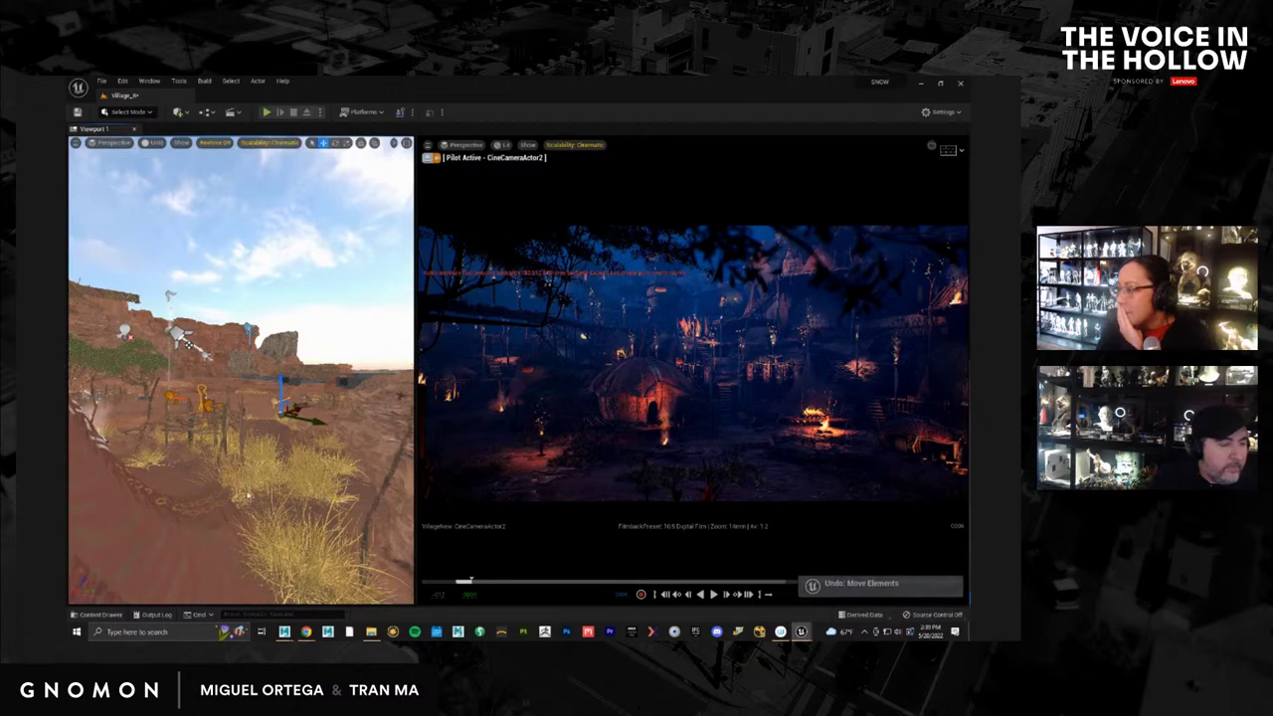
pyautogui.keyDown('alt'); pyautogui.moveTo(249, 494); pyautogui.dragTo(247, 444); pyautogui.keyUp('alt')
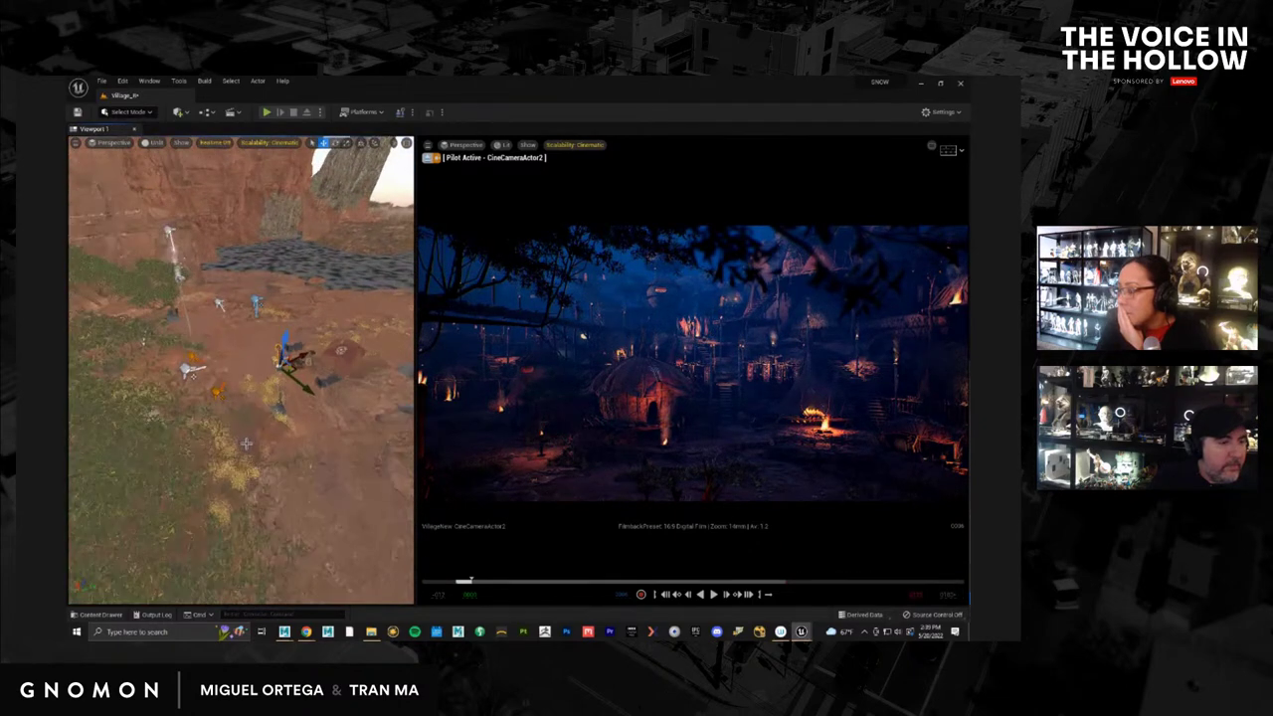
pyautogui.moveTo(245, 444); pyautogui.dragTo(198, 448, button='right')
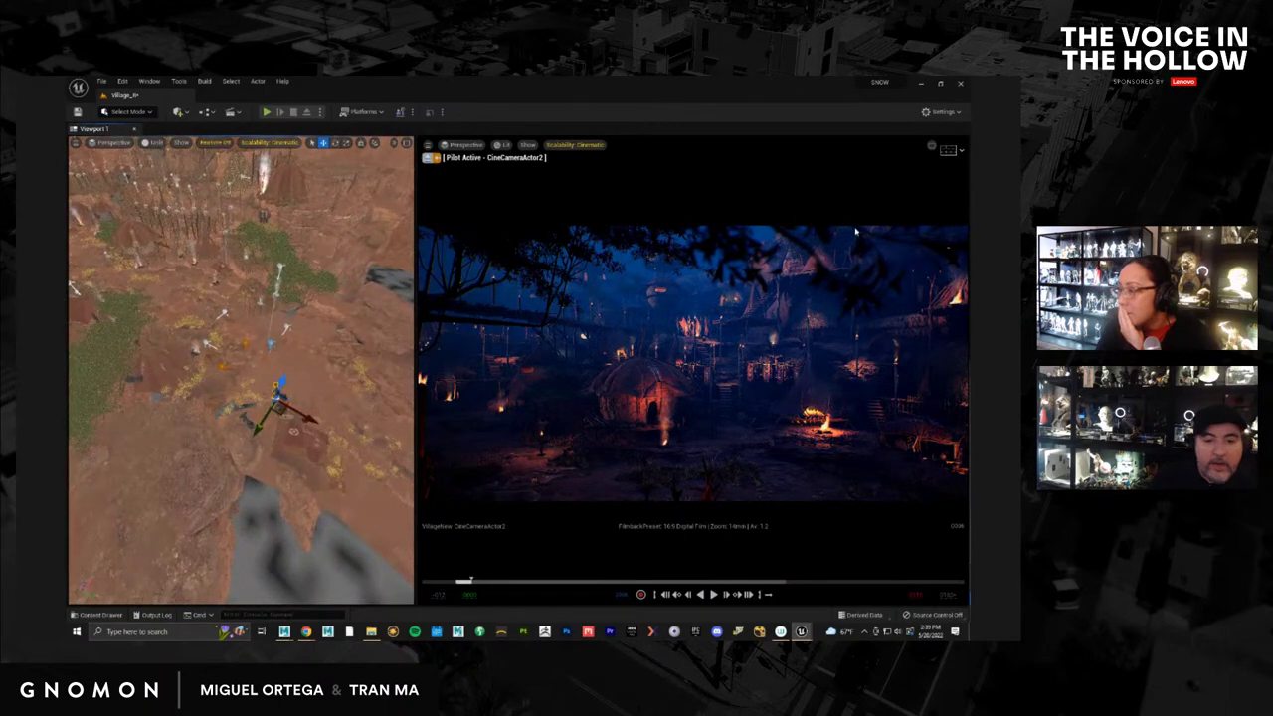
# Save all changes and browse to the project's sequences folder, checking the contents of its Town subfolder
pyautogui.click(101, 80)
pyautogui.click(145, 190)
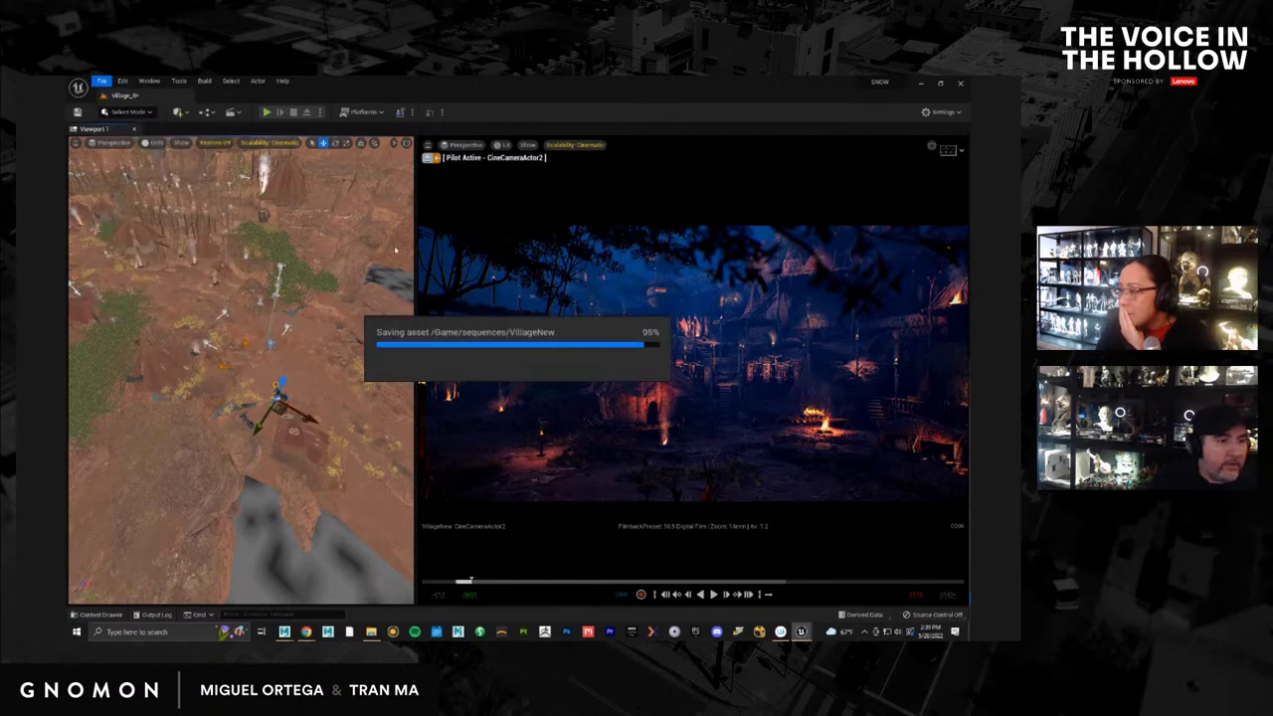
pyautogui.click(101, 615)
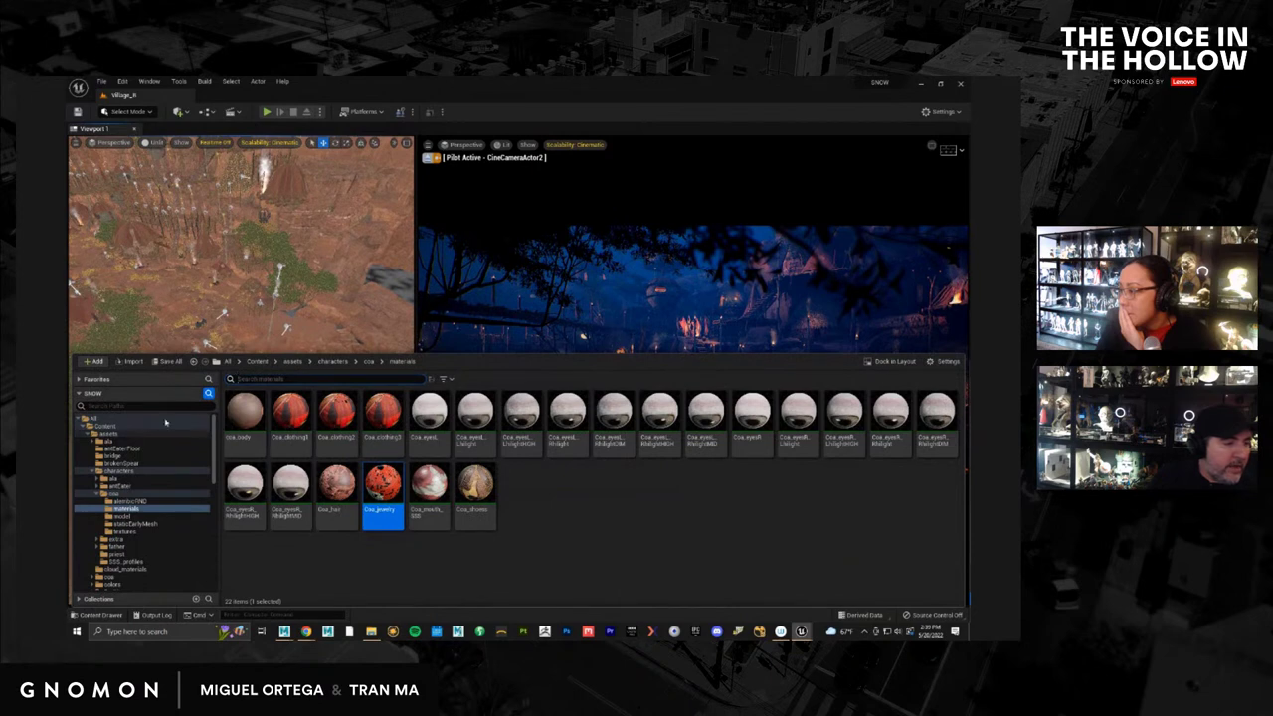
pyautogui.click(259, 361)
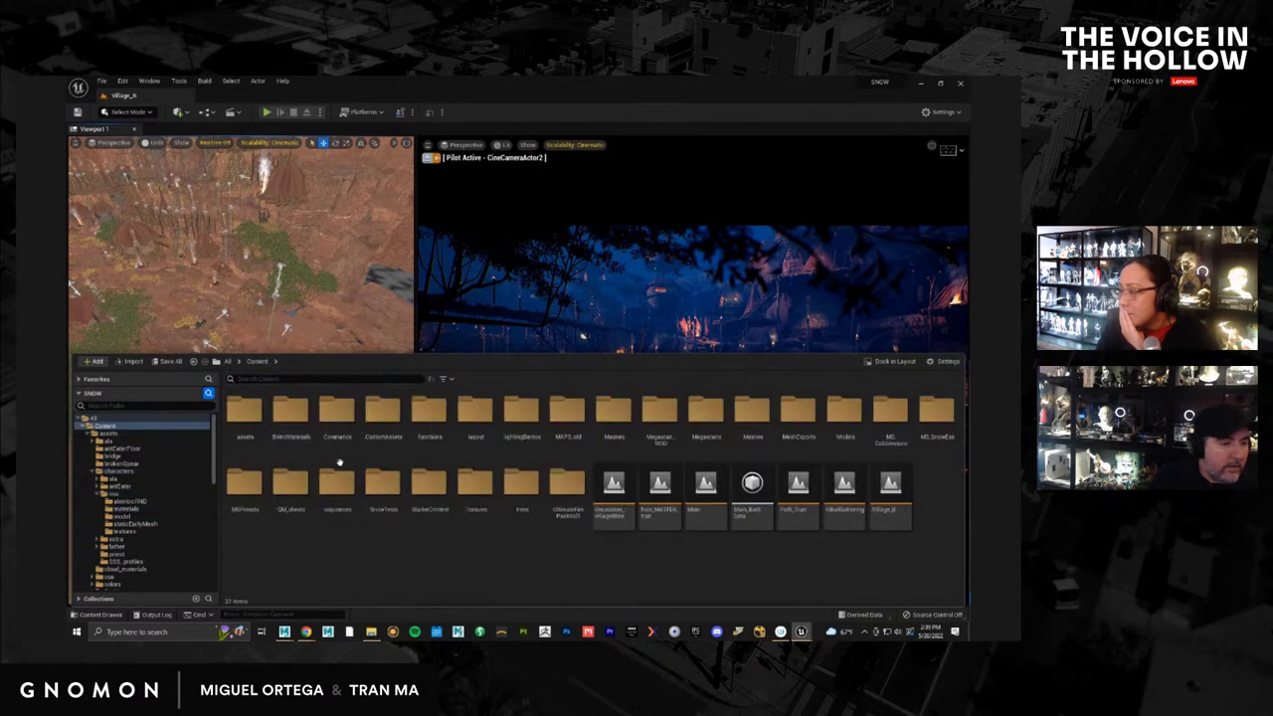
pyautogui.doubleClick(338, 485)
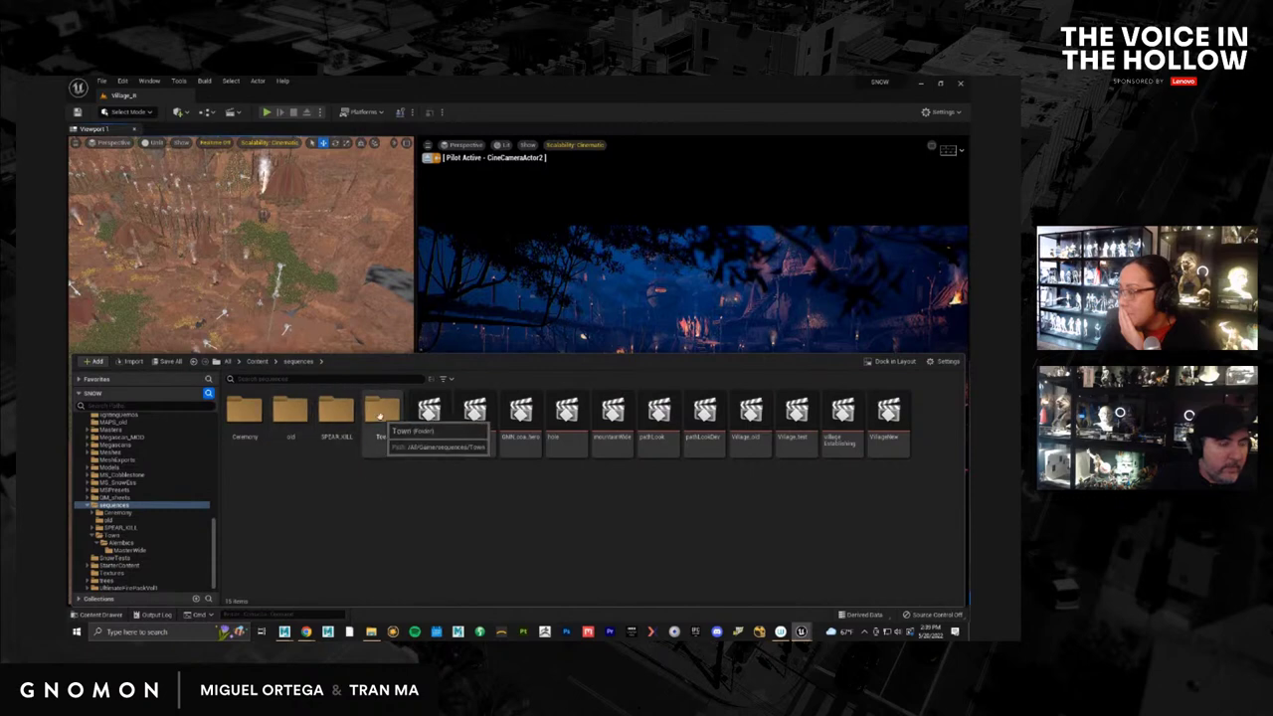
pyautogui.doubleClick(373, 424)
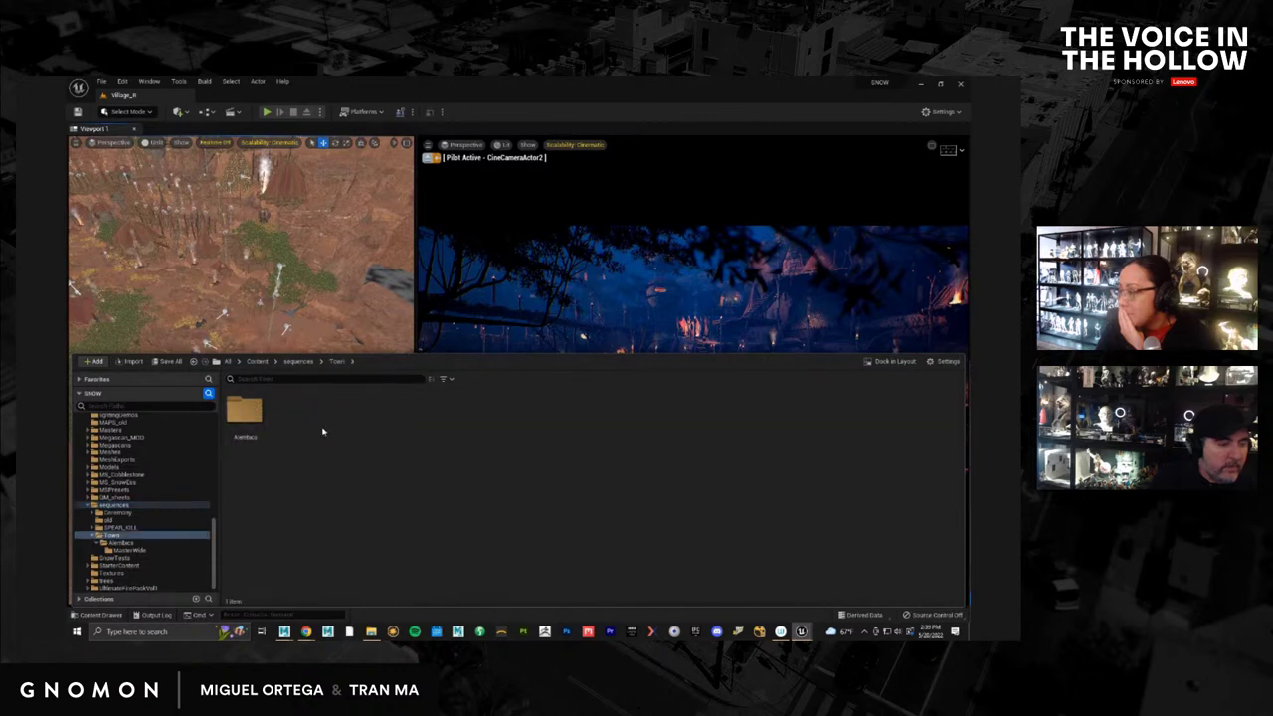
pyautogui.click(307, 364)
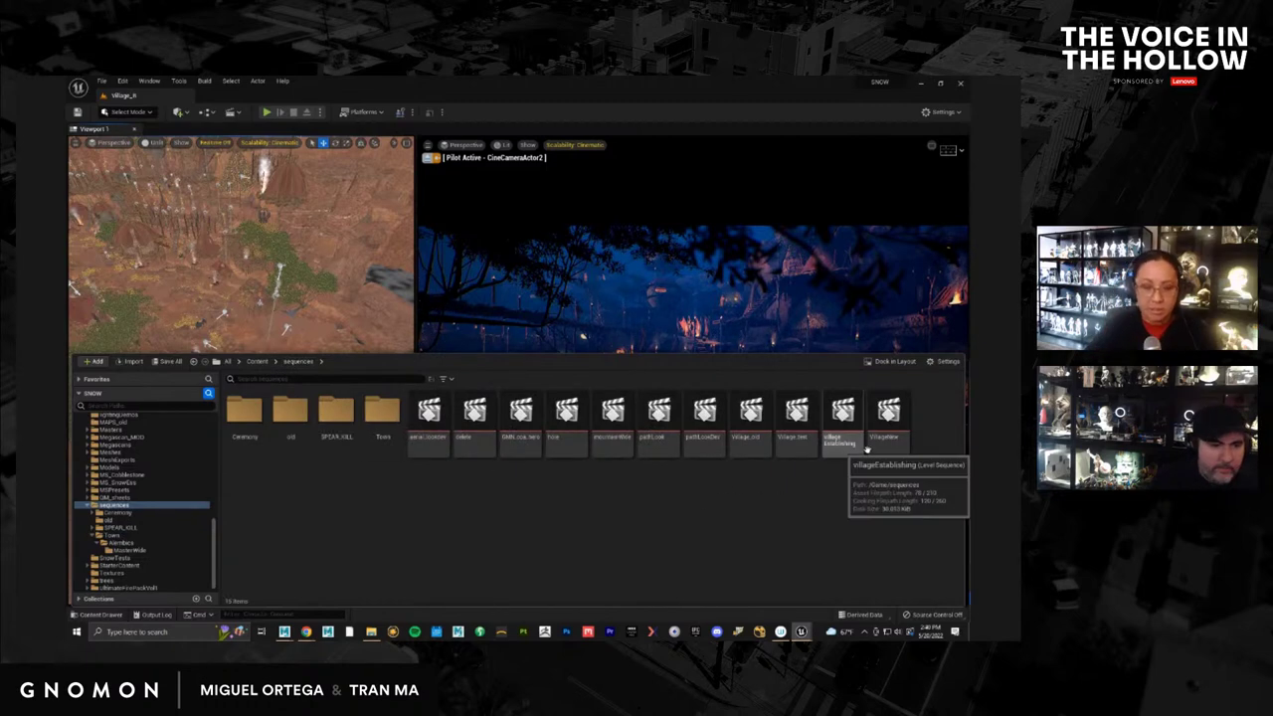
# Copy the VillageNew level sequence into the Town folder and open that folder
pyautogui.rightClick(887, 423)
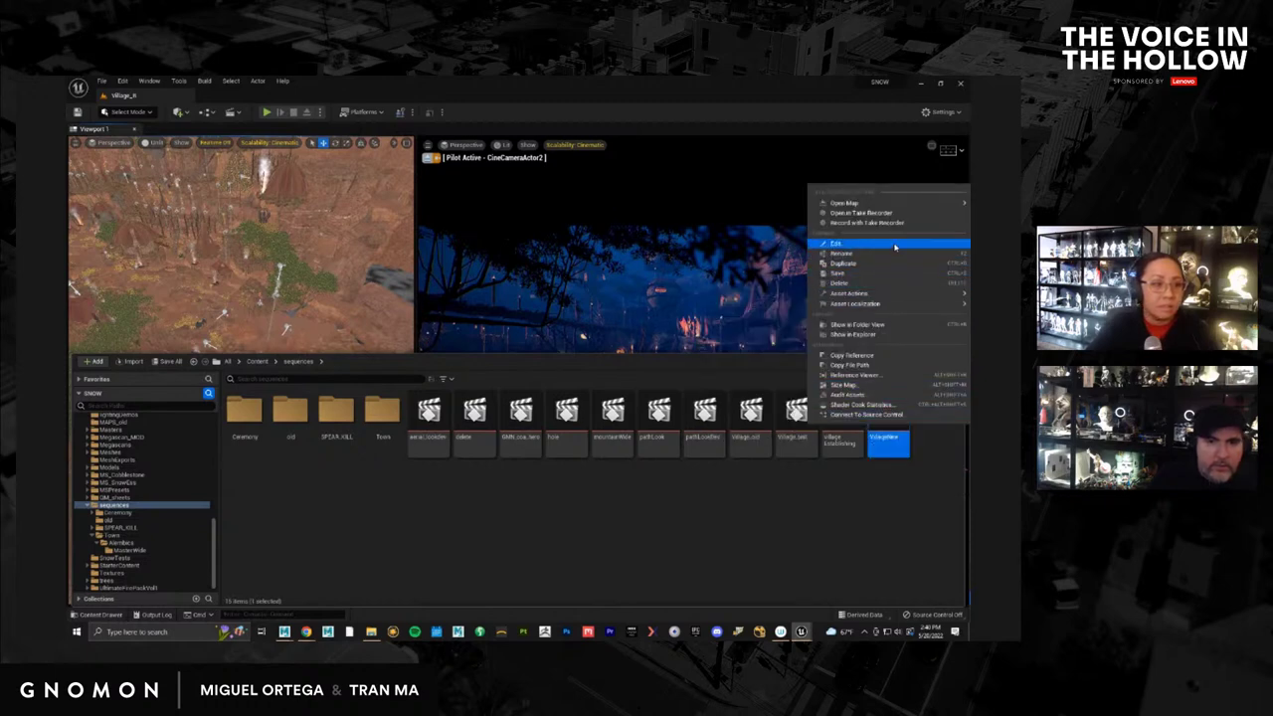
pyautogui.click(895, 243)
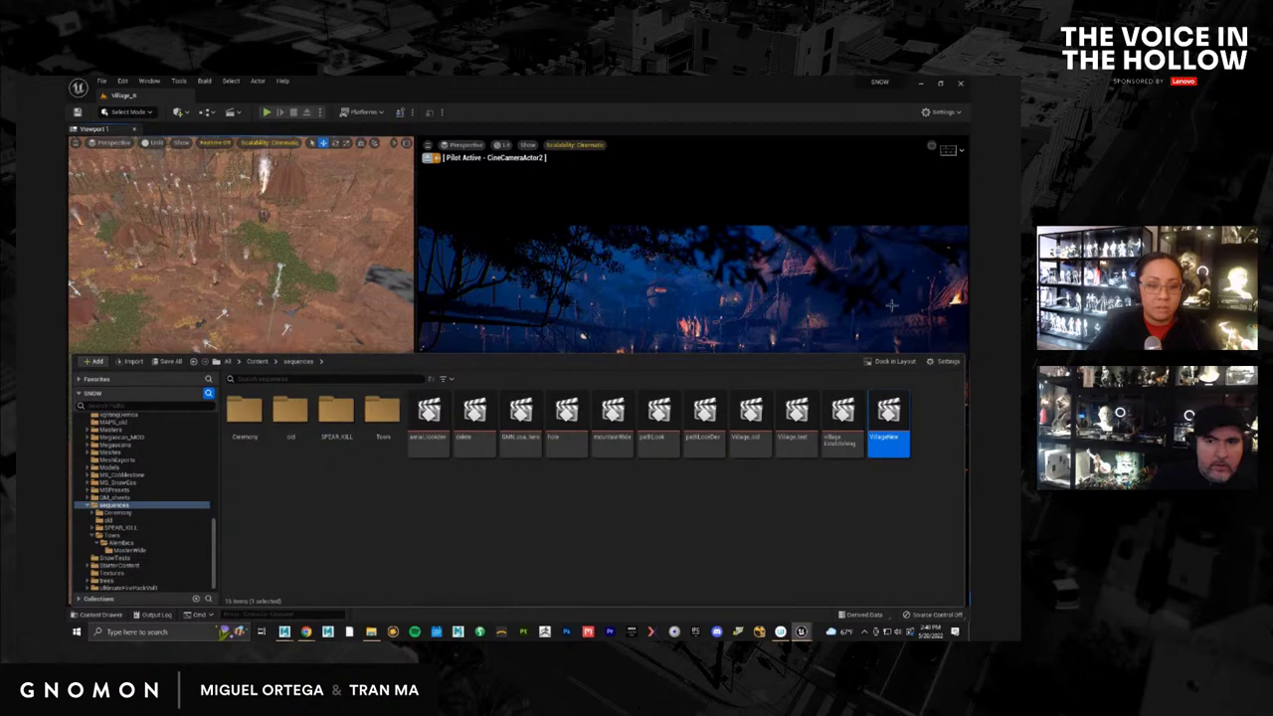
pyautogui.moveTo(888, 423); pyautogui.dragTo(395, 427)
pyautogui.click(415, 446)
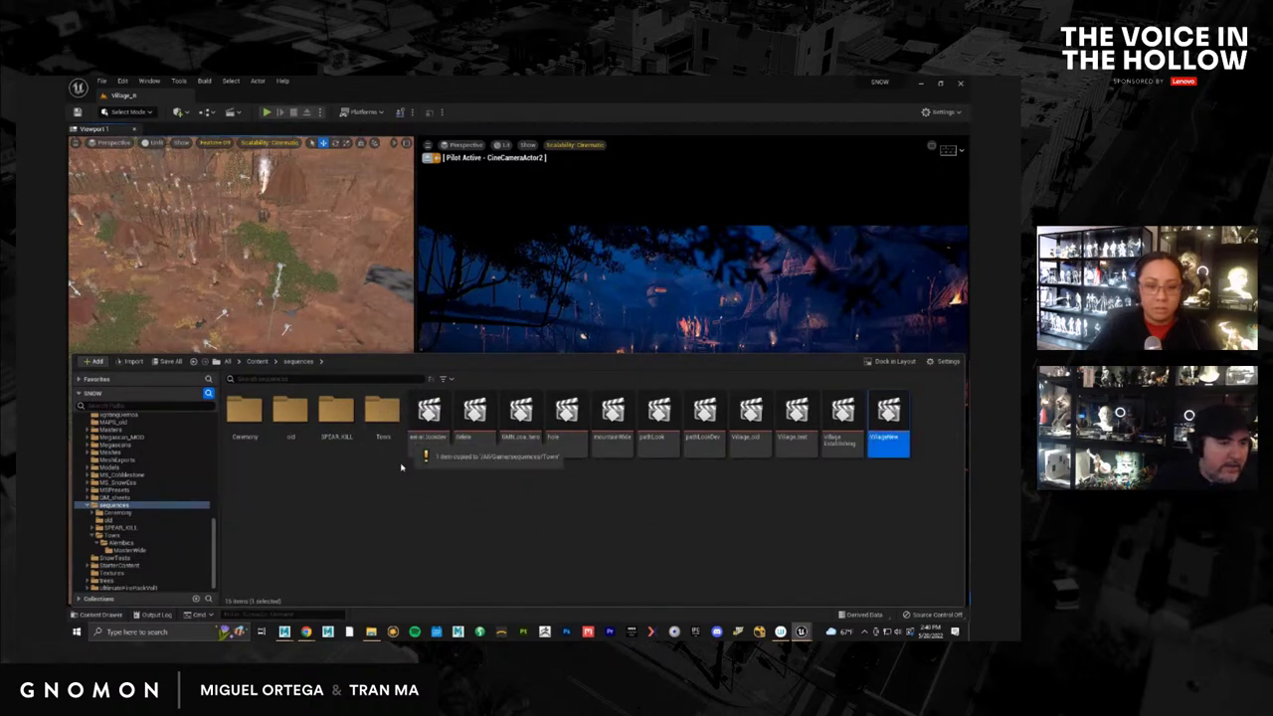
pyautogui.click(384, 463)
pyautogui.doubleClick(382, 409)
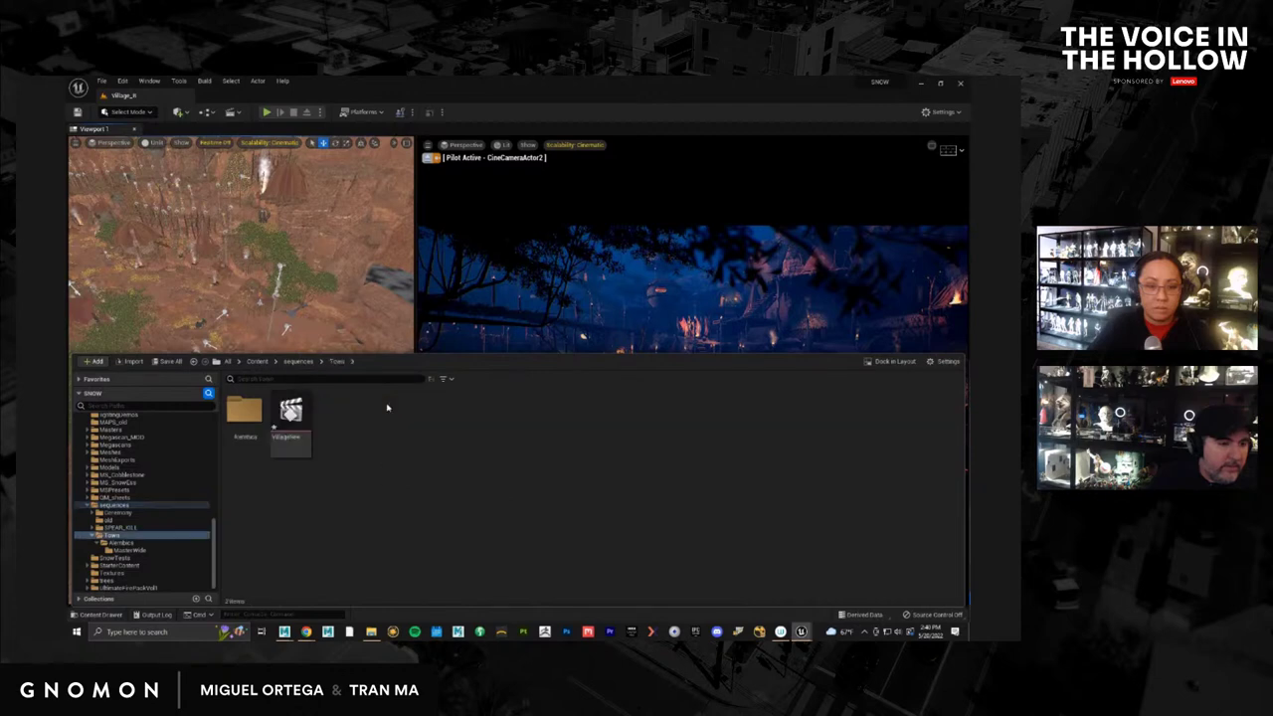
# Duplicate the VillageNew sequence in the Town folder and name the copy VillageSideB
pyautogui.rightClick(291, 422)
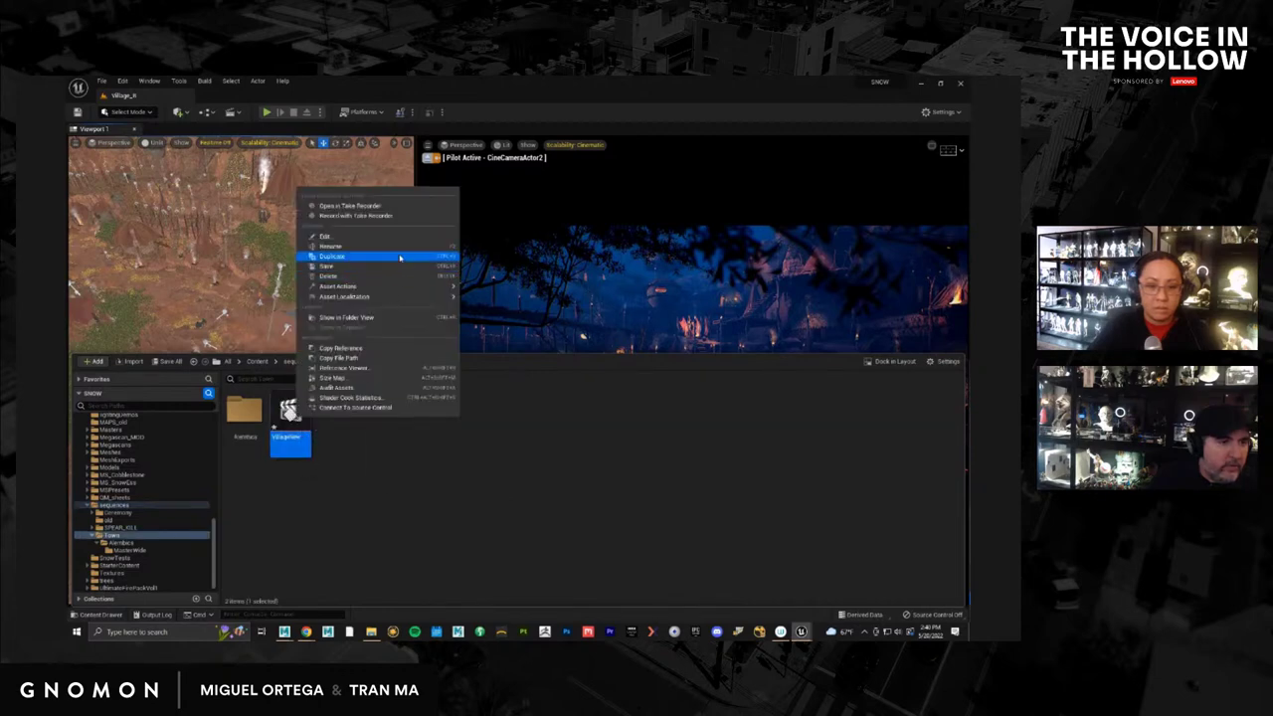
pyautogui.click(333, 255)
pyautogui.press('Return')
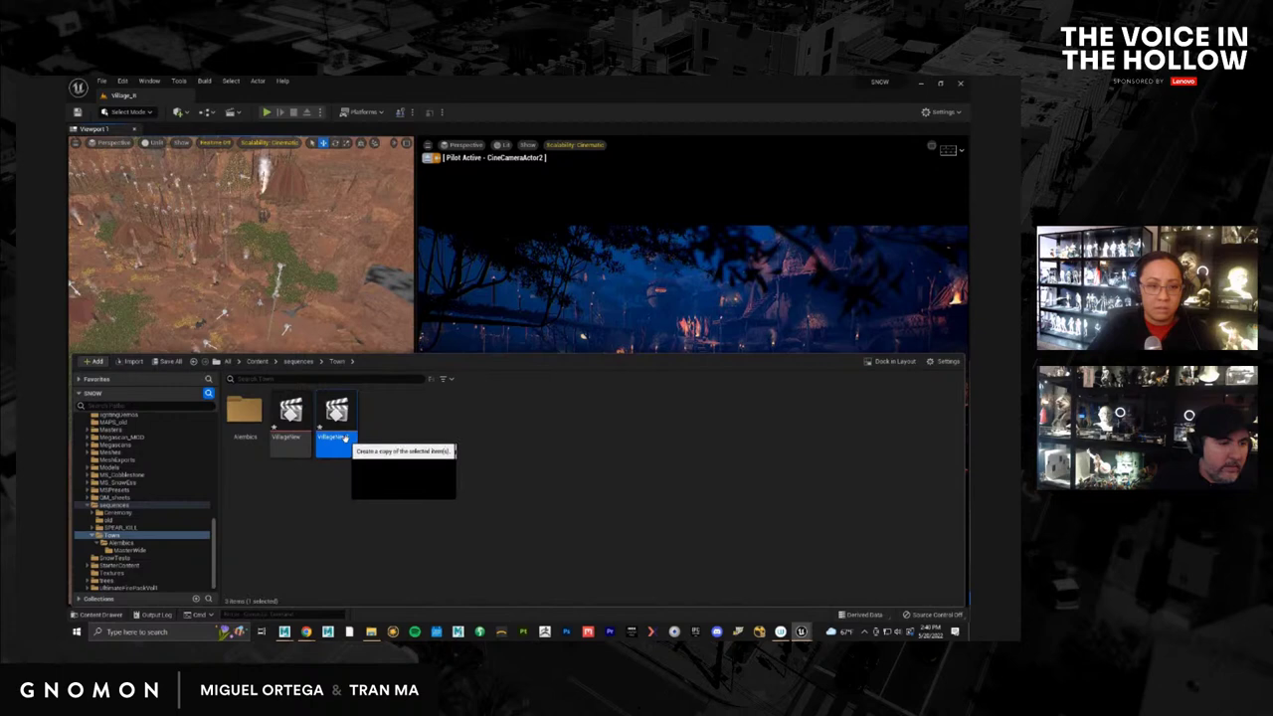
pyautogui.click(340, 435)
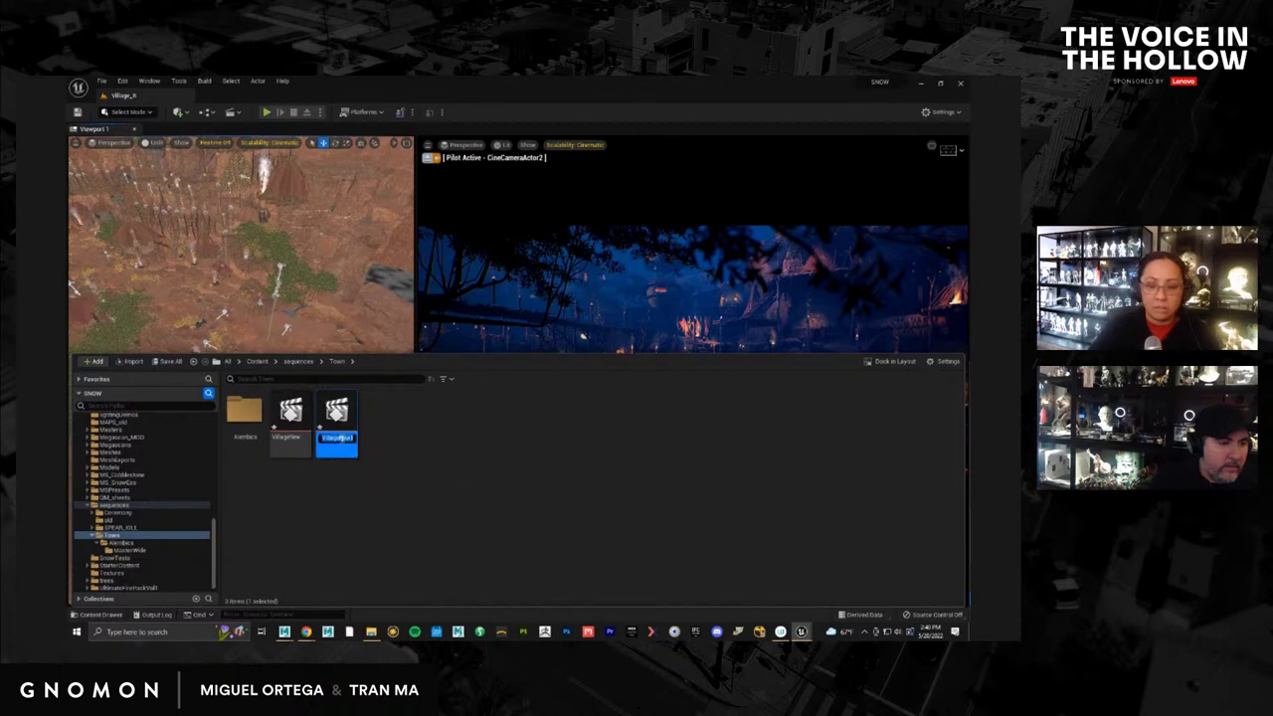
pyautogui.moveTo(339, 439); pyautogui.dragTo(364, 441)
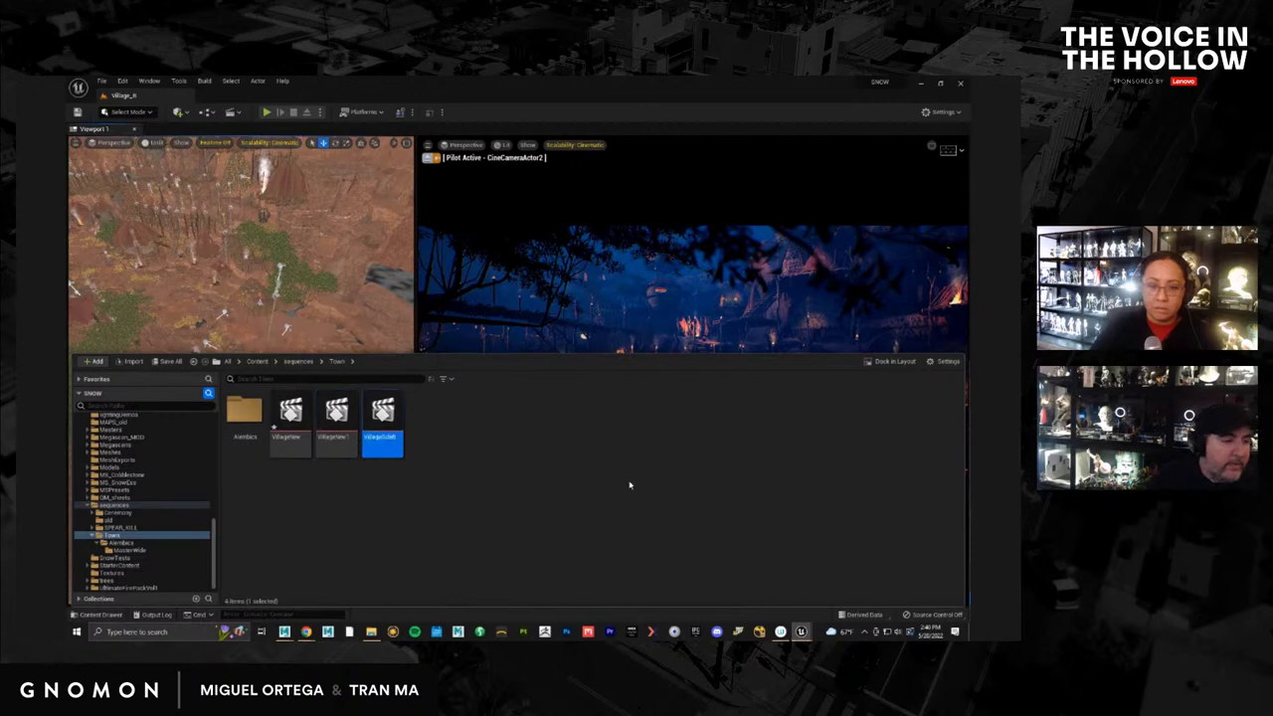
pyautogui.press('Return')
# Save all changes and open the VillageSideB level sequence from the Town folder
pyautogui.click(102, 81)
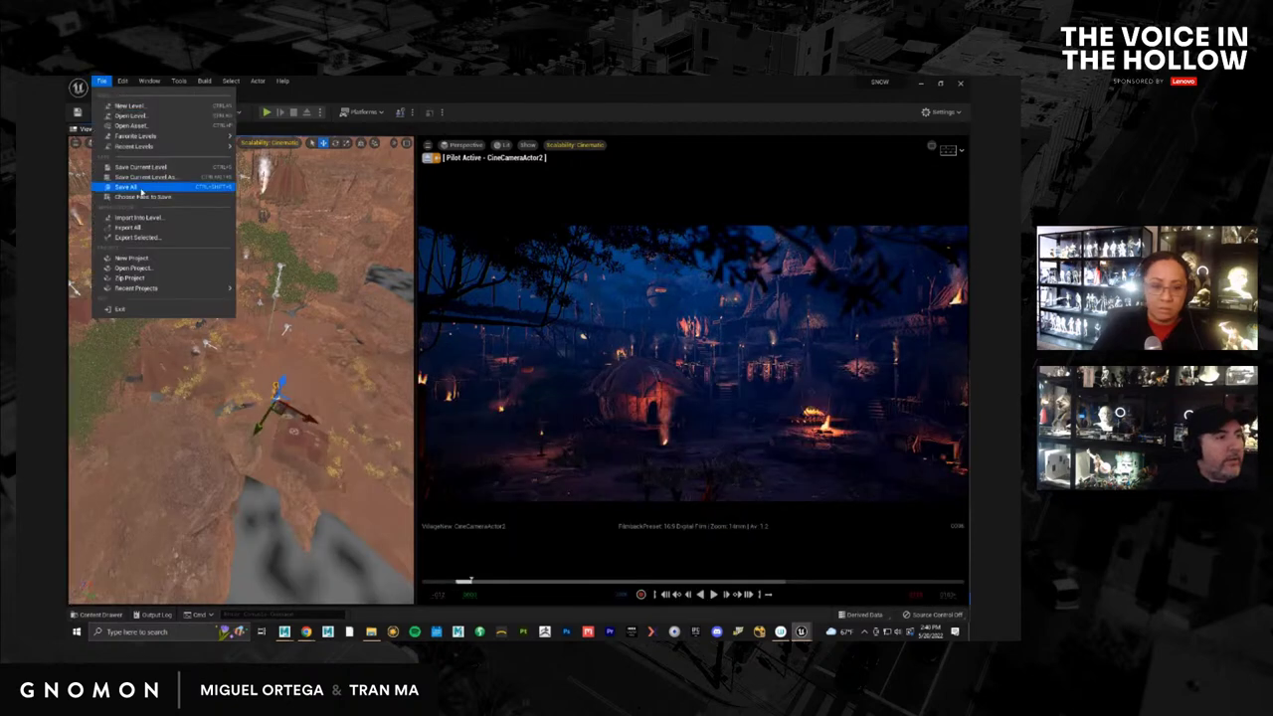
pyautogui.click(142, 190)
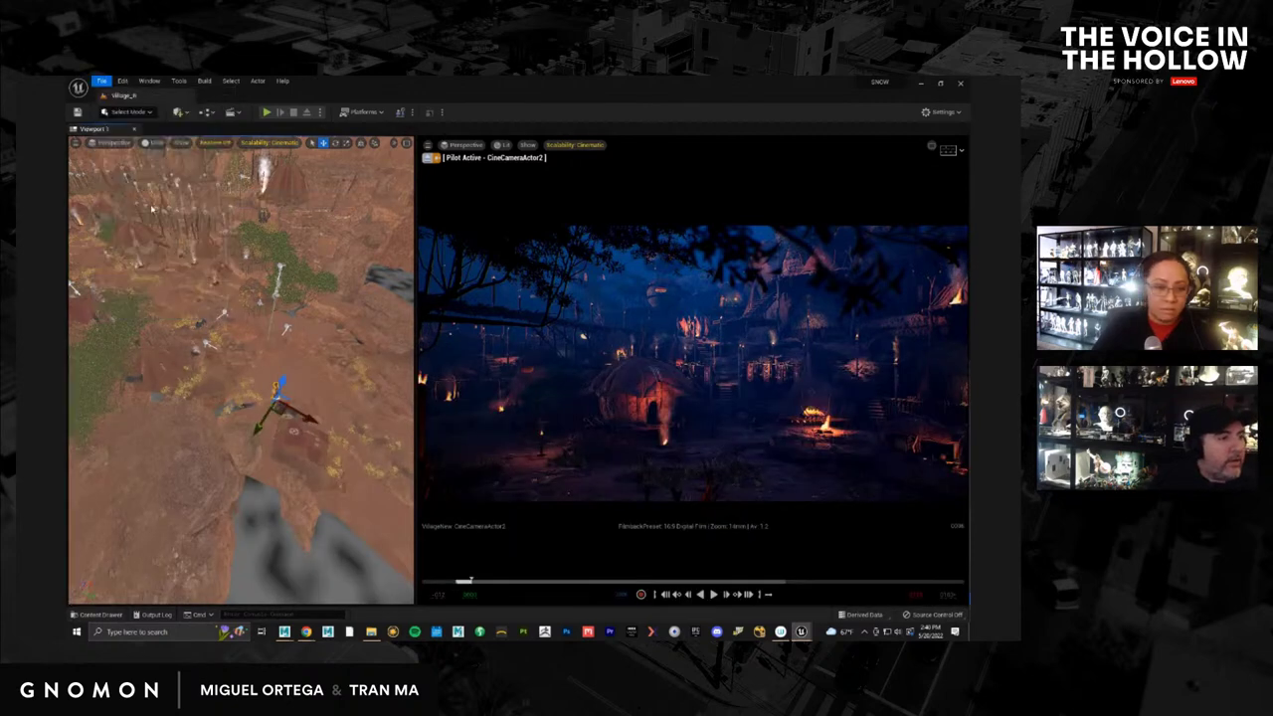
pyautogui.click(99, 615)
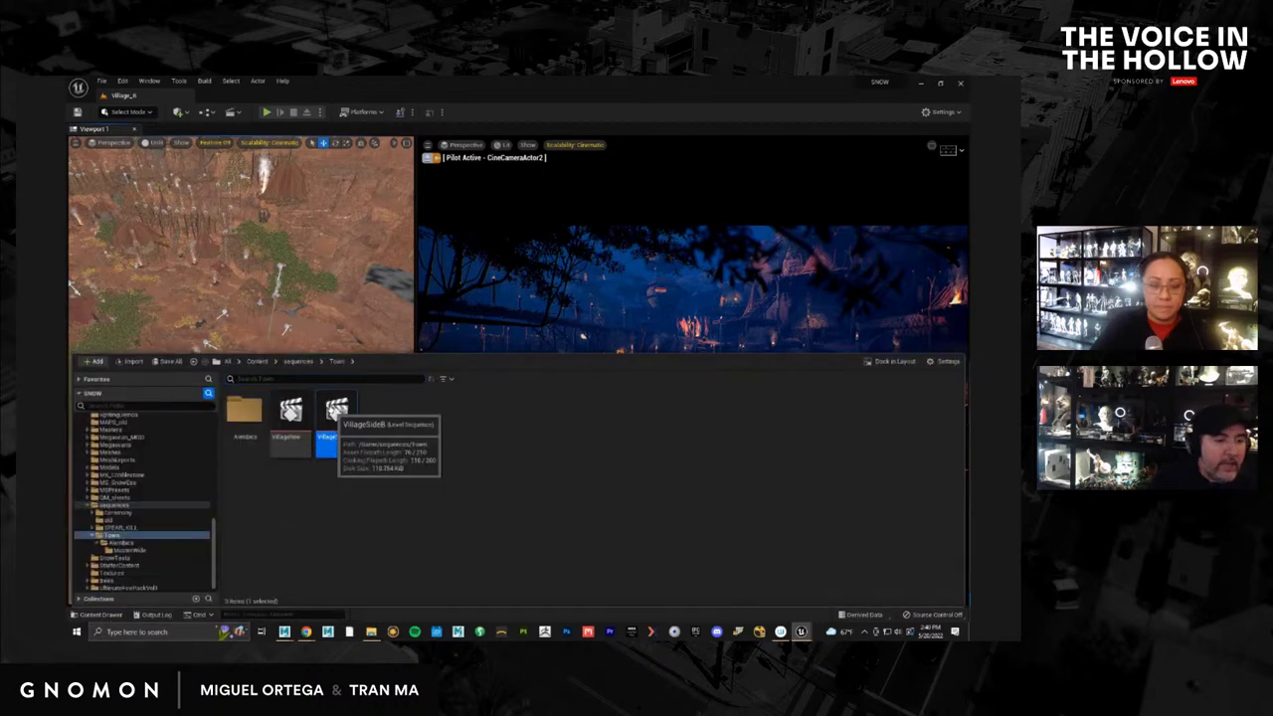
pyautogui.doubleClick(335, 413)
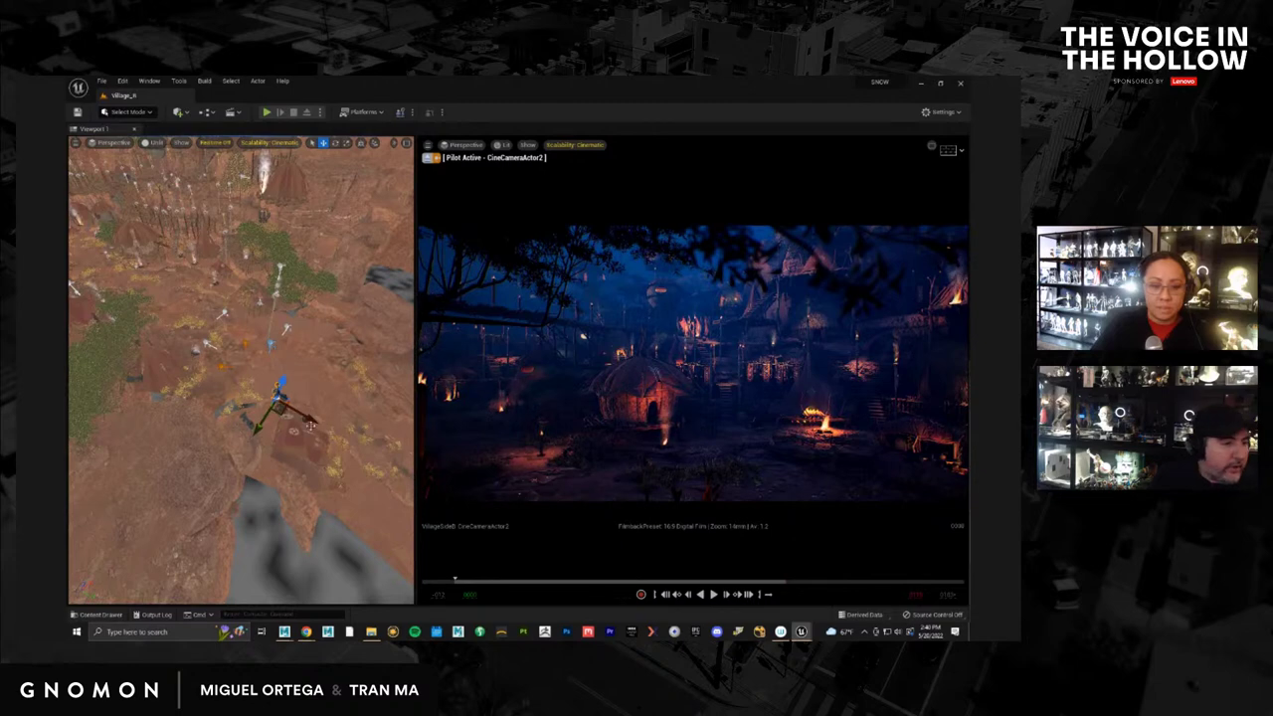
# Move Coa's character across the terrain into CineCameraActor2's frame near the campfire and adjust her height on the ground
pyautogui.keyDown('alt'); pyautogui.moveTo(340, 465); pyautogui.dragTo(341, 475); pyautogui.keyUp('alt')
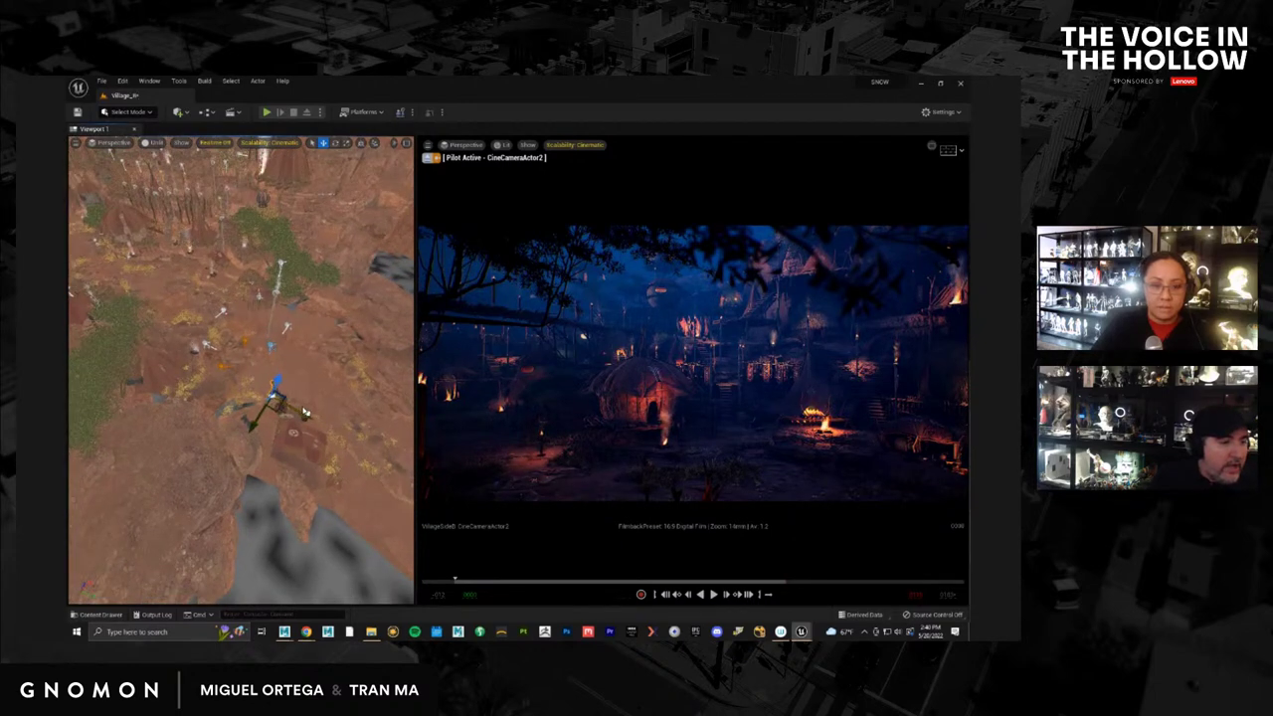
pyautogui.moveTo(292, 403); pyautogui.dragTo(147, 289)
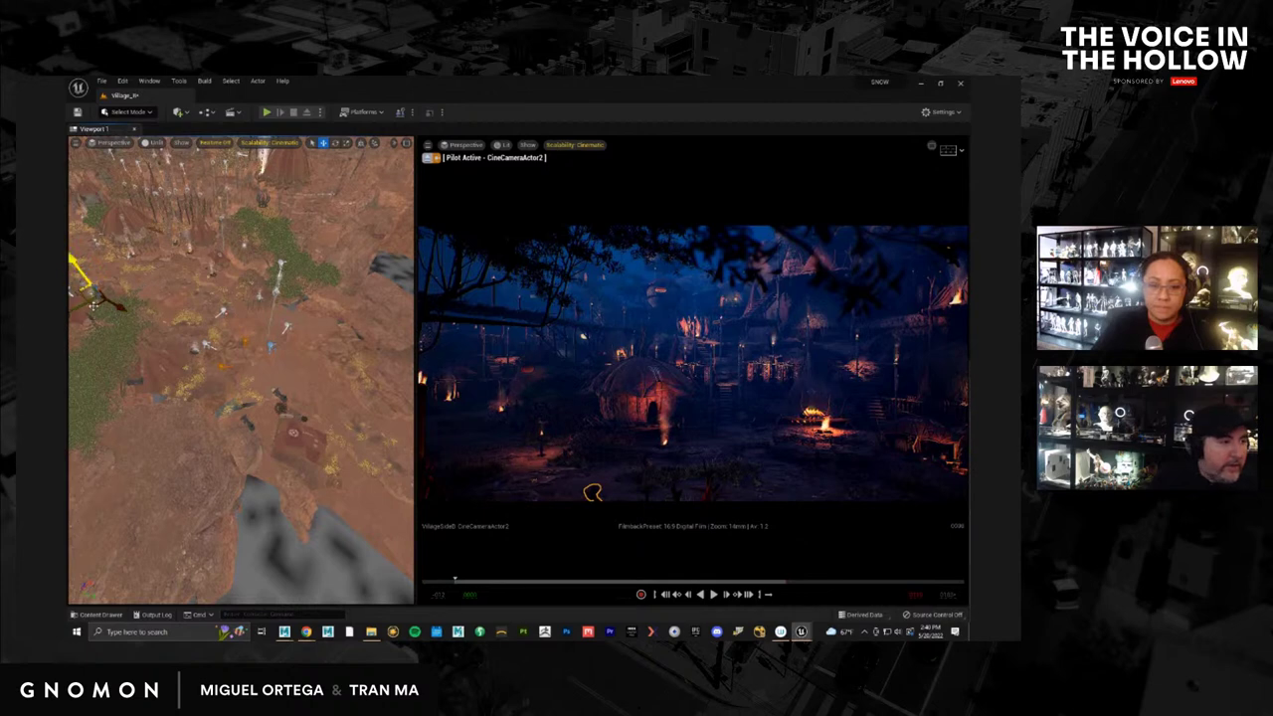
pyautogui.moveTo(86, 301); pyautogui.dragTo(191, 287)
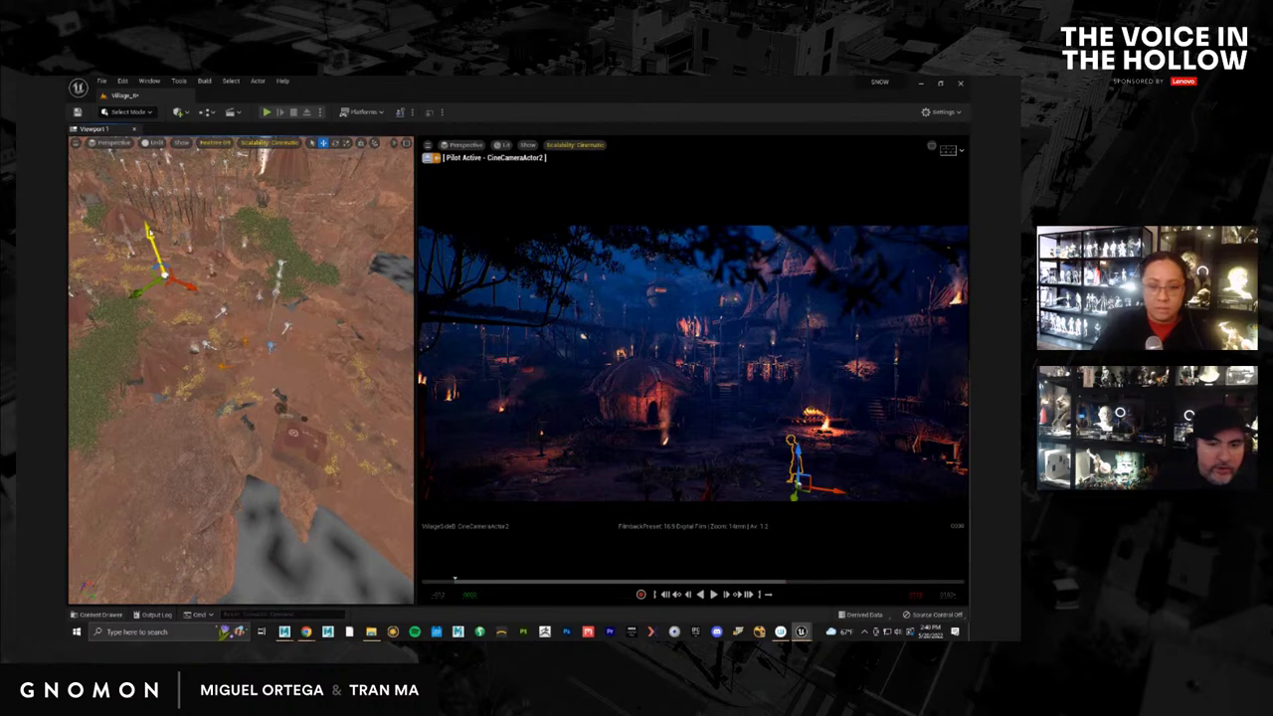
pyautogui.moveTo(149, 229); pyautogui.dragTo(155, 234)
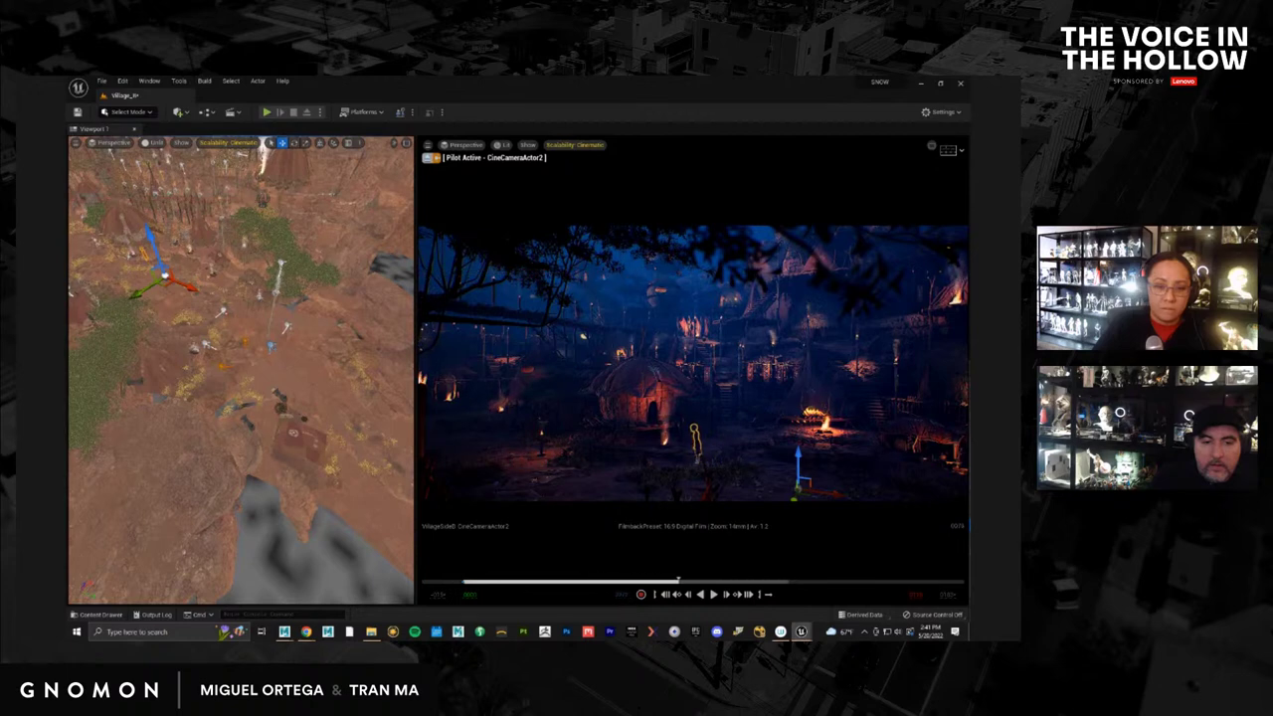
# Scrub through Coa's animation in the camera view and toggle game view to review her walk through the village
pyautogui.moveTo(711, 581); pyautogui.dragTo(503, 580)
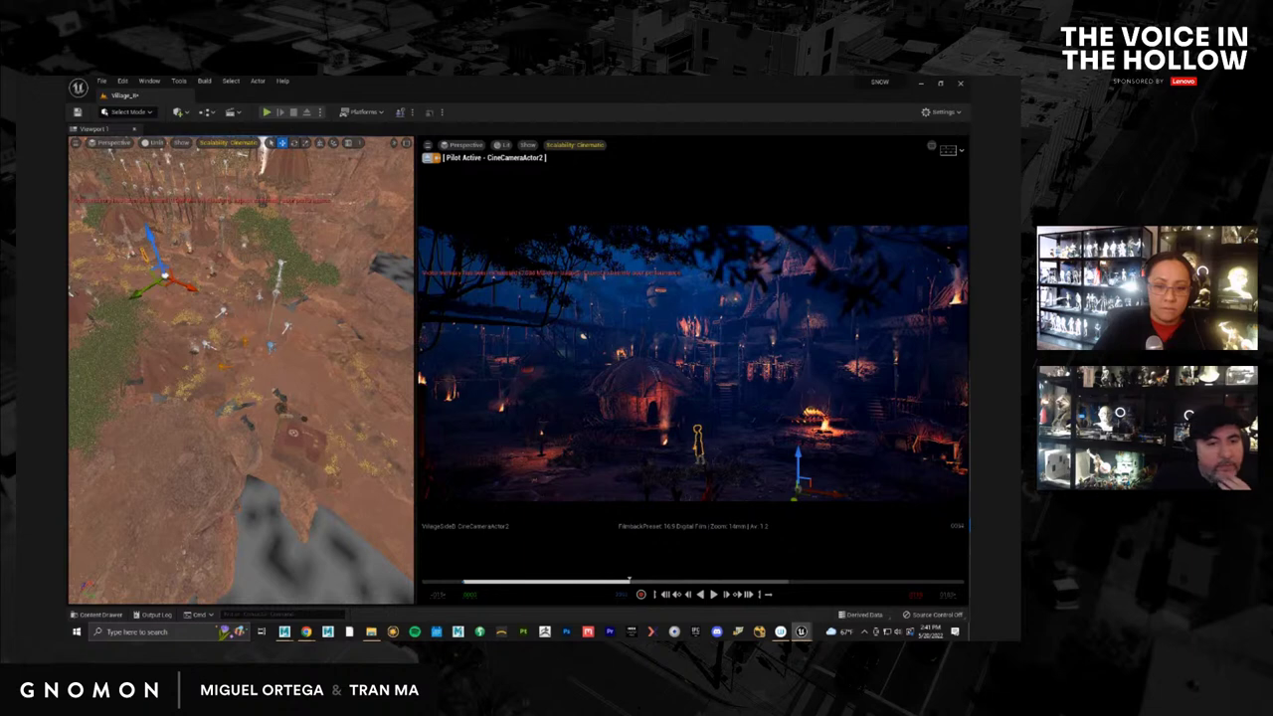
pyautogui.click(746, 466)
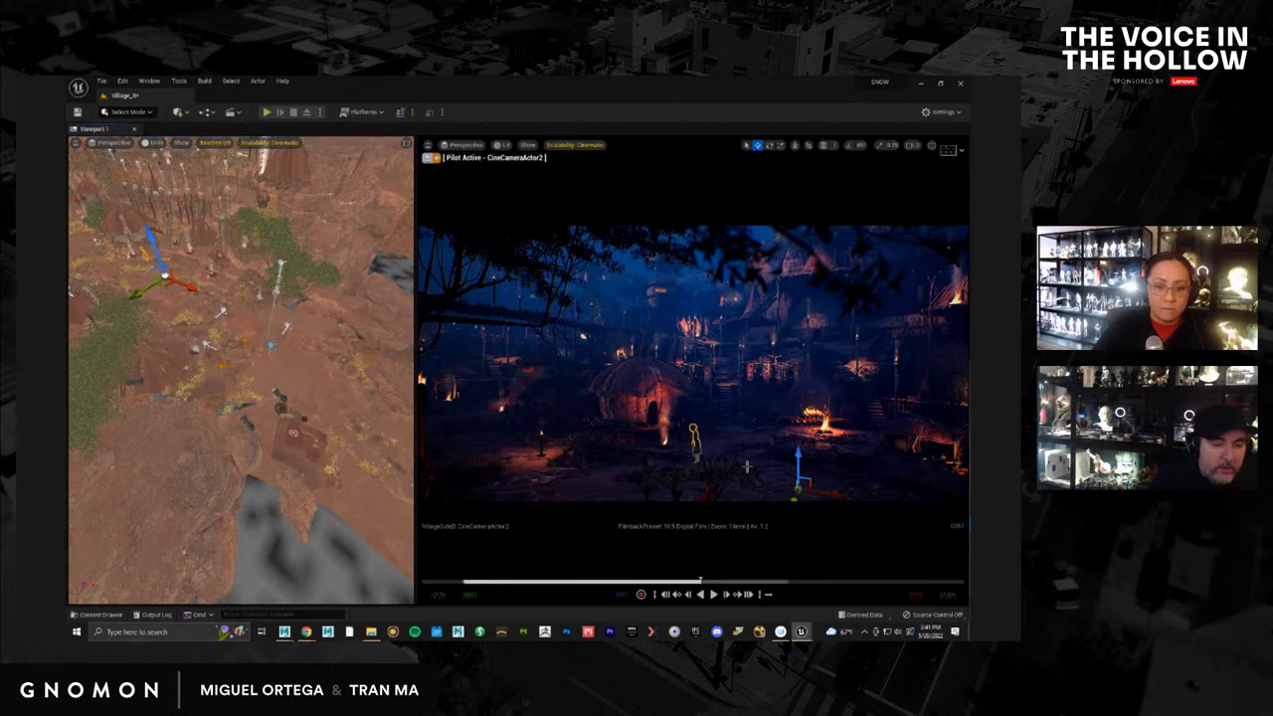
pyautogui.press('g')
pyautogui.press('g')
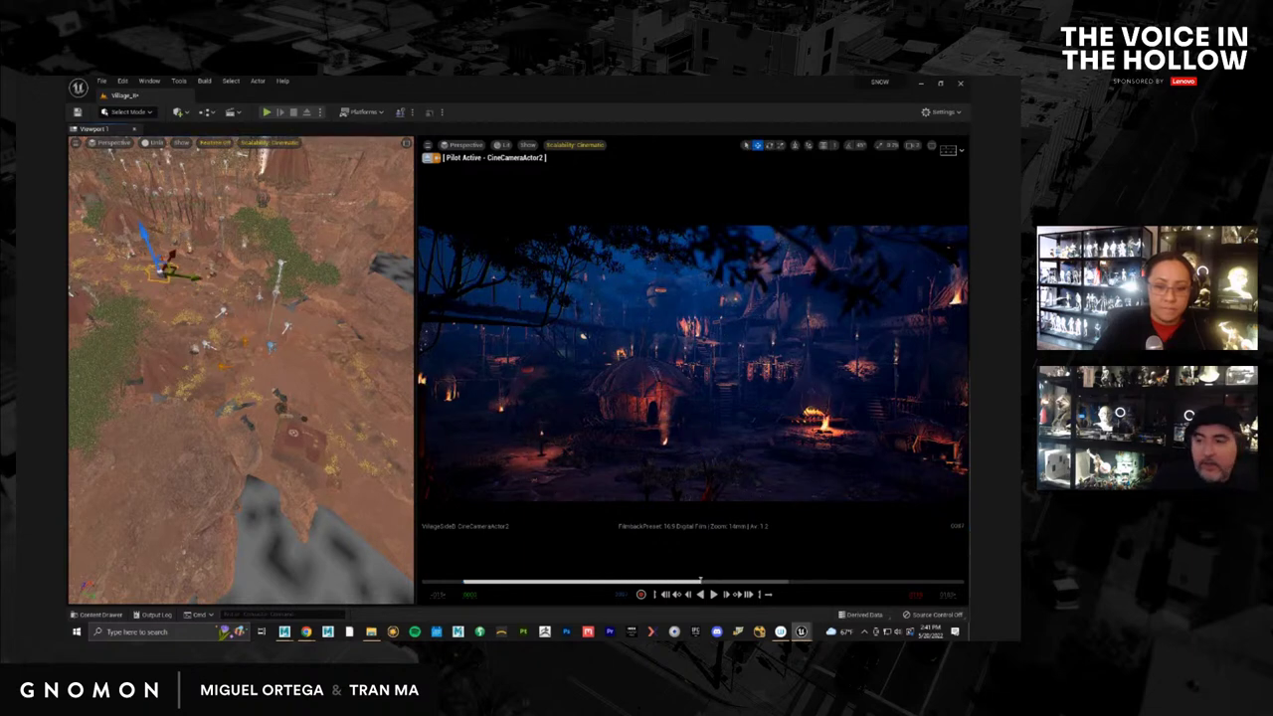
pyautogui.click(645, 580)
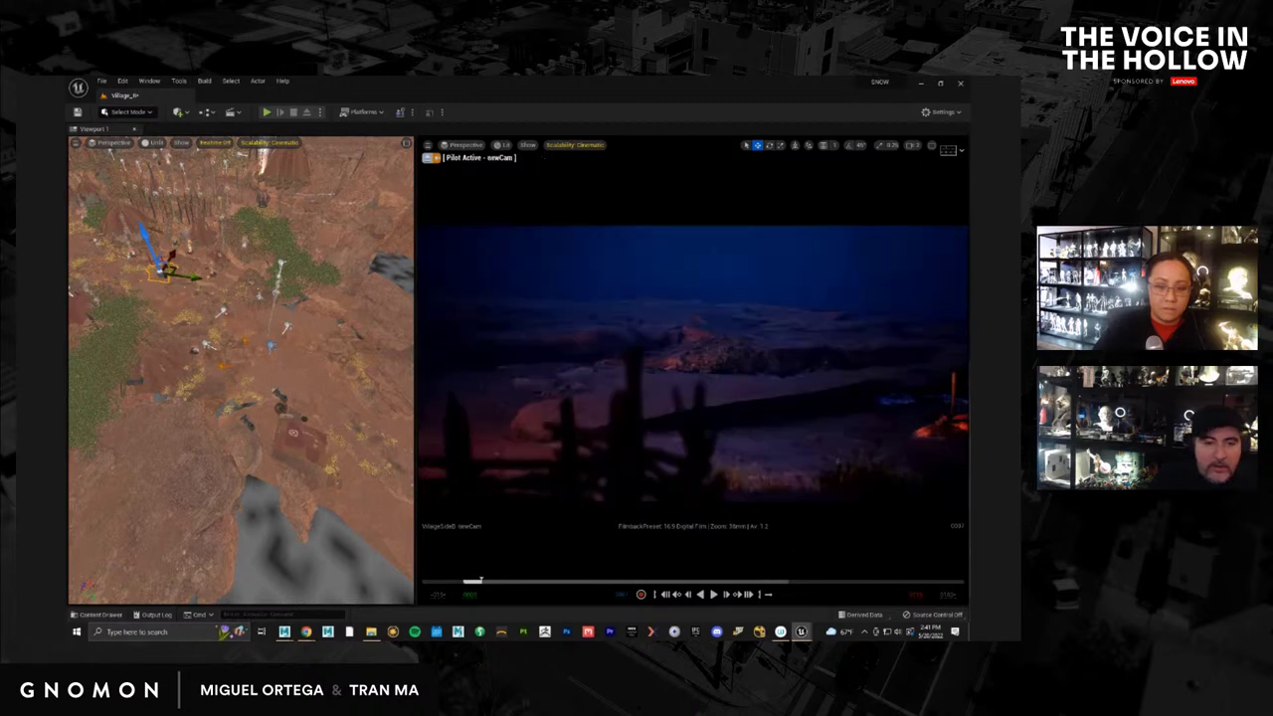
# Turn newCam towards the village, select Coa's character and focus the view on her
pyautogui.scroll(5, 736, 441)
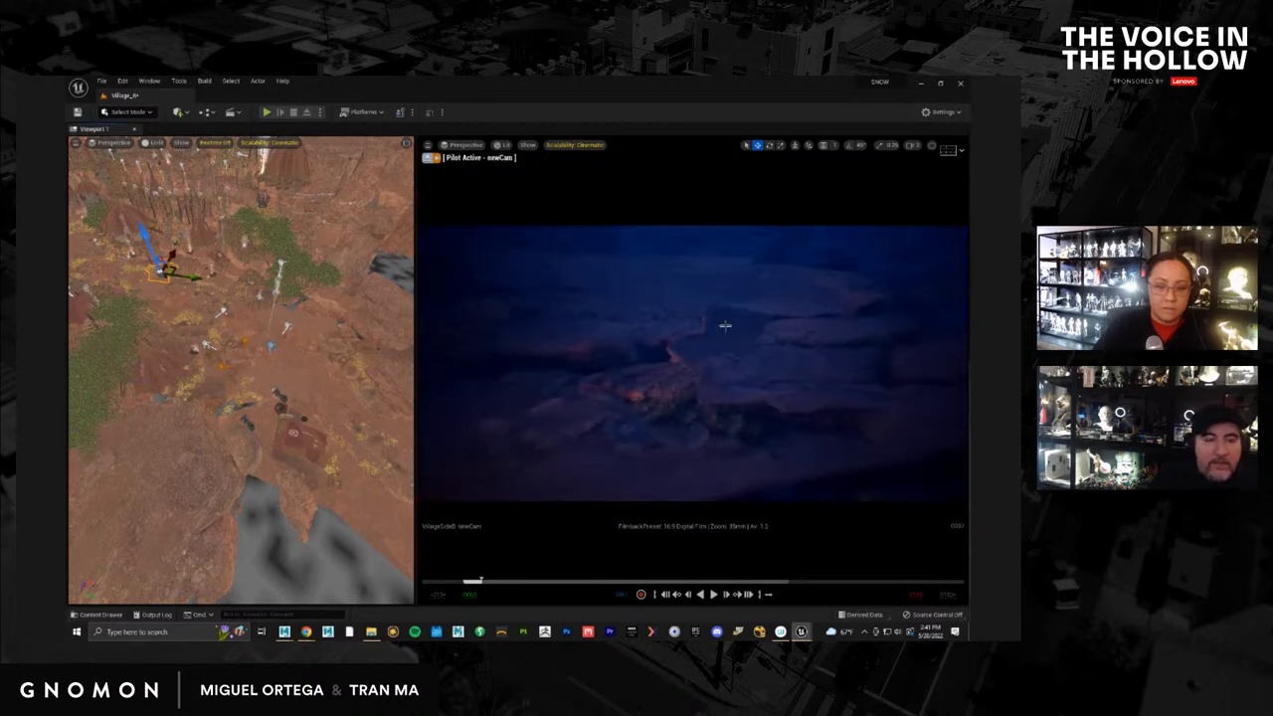
pyautogui.moveTo(725, 325); pyautogui.dragTo(417, 323, button='right')
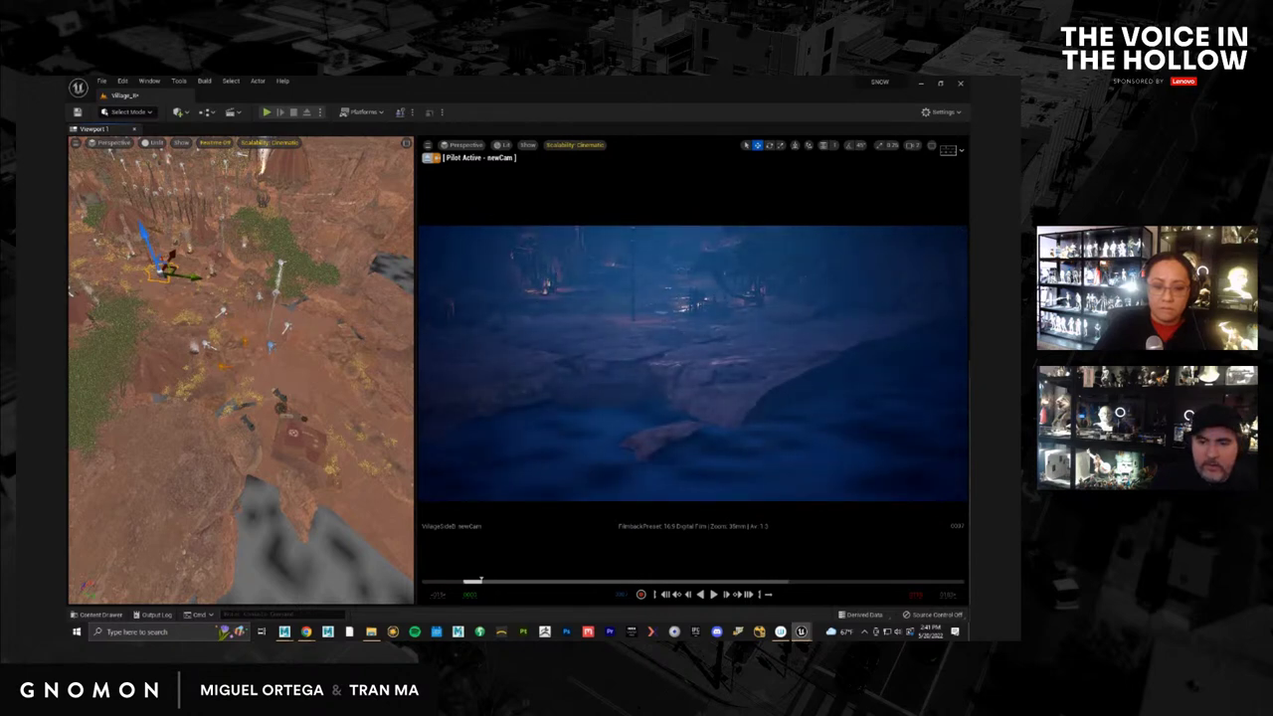
pyautogui.click(621, 406)
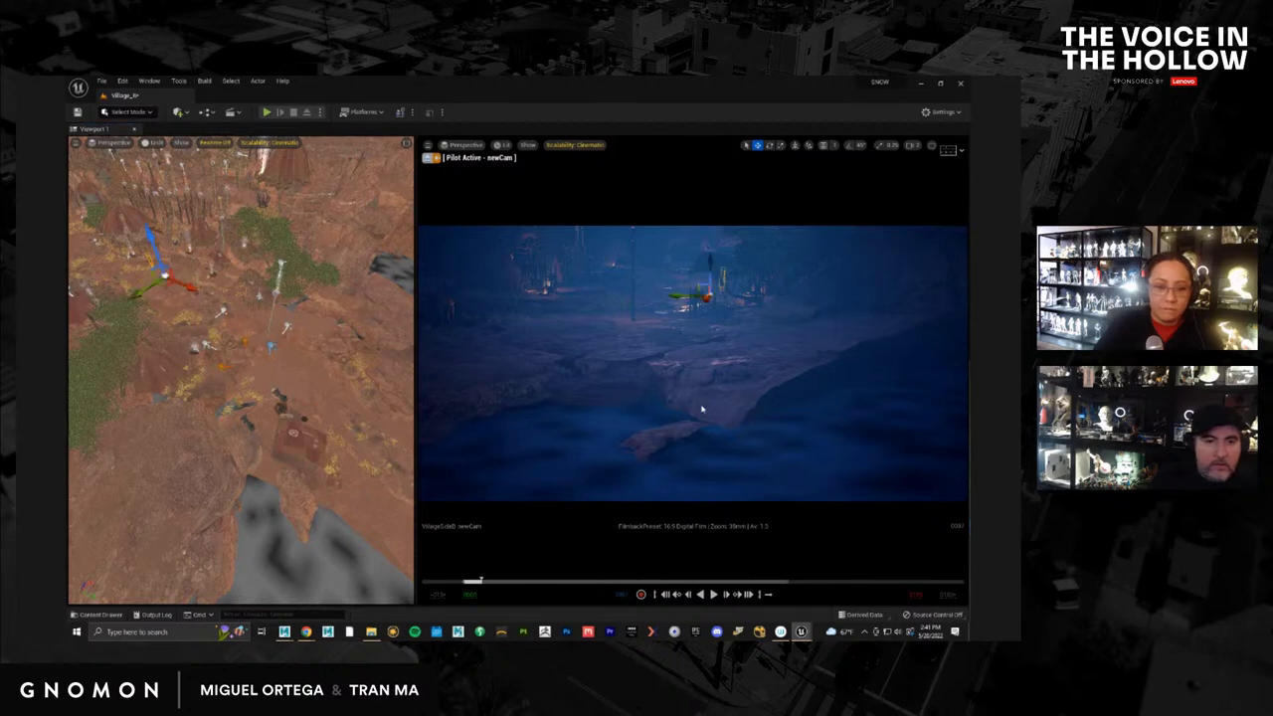
pyautogui.moveTo(702, 407); pyautogui.dragTo(706, 411, button='right')
pyautogui.press('f')
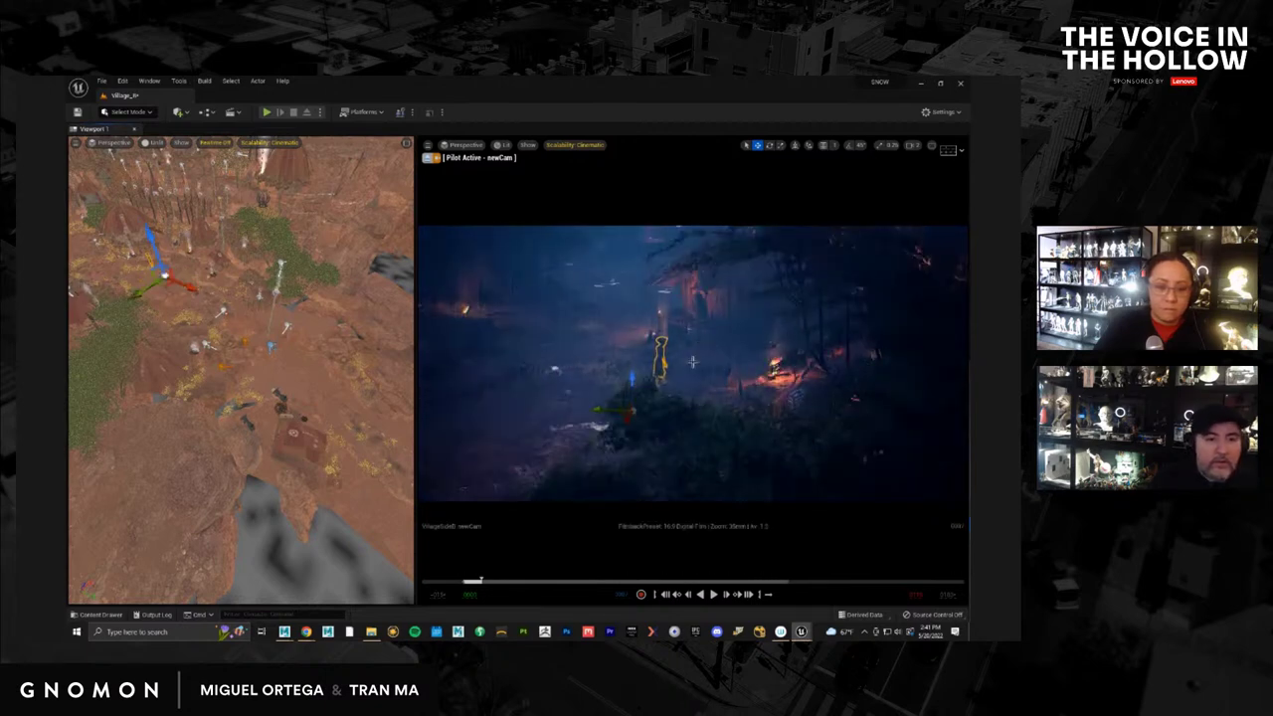
# Bring newCam in close beside Coa with the hanging banners behind her and widen the lens to about 22 mm
pyautogui.keyDown('alt'); pyautogui.moveTo(709, 394); pyautogui.dragTo(825, 379); pyautogui.keyUp('alt')
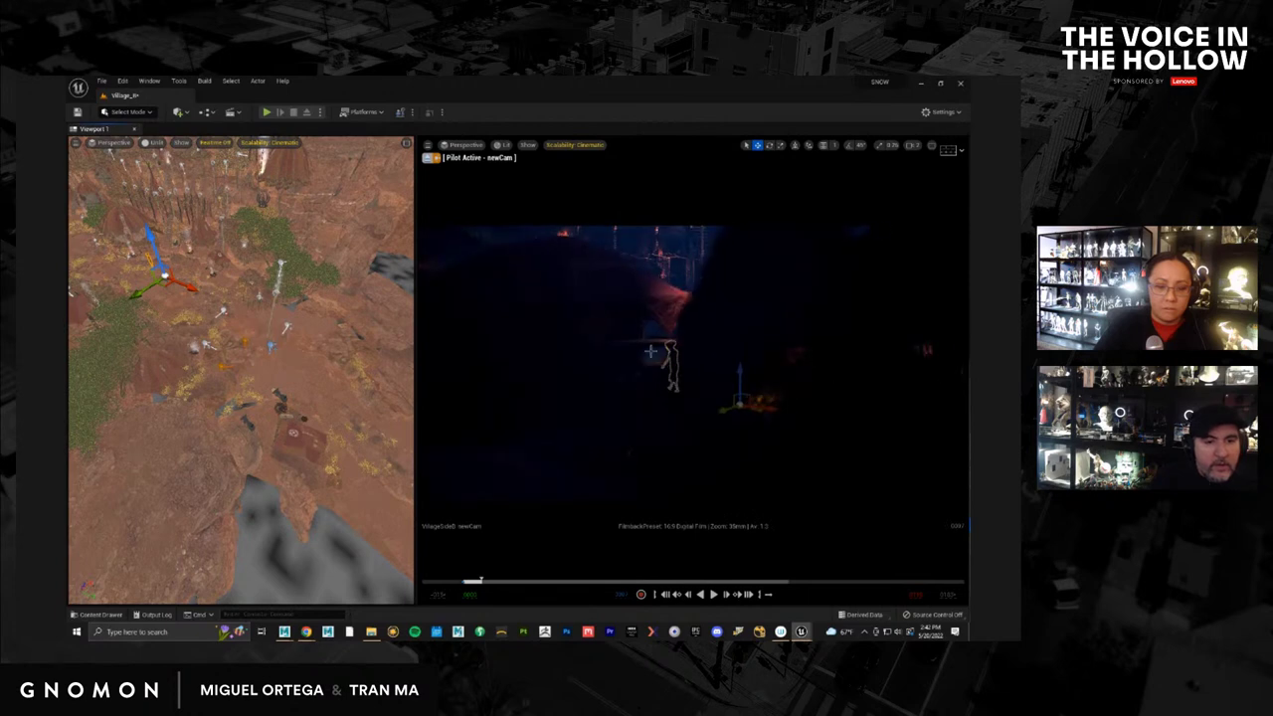
pyautogui.moveTo(660, 356); pyautogui.dragTo(897, 348, button='right')
pyautogui.moveTo(815, 348)
pyautogui.mouseDown(button='right')
pyautogui.moveTo(778, 332)
pyautogui.moveTo(816, 348)
pyautogui.mouseUp(button='right')
pyautogui.scroll(3, 649, 344)
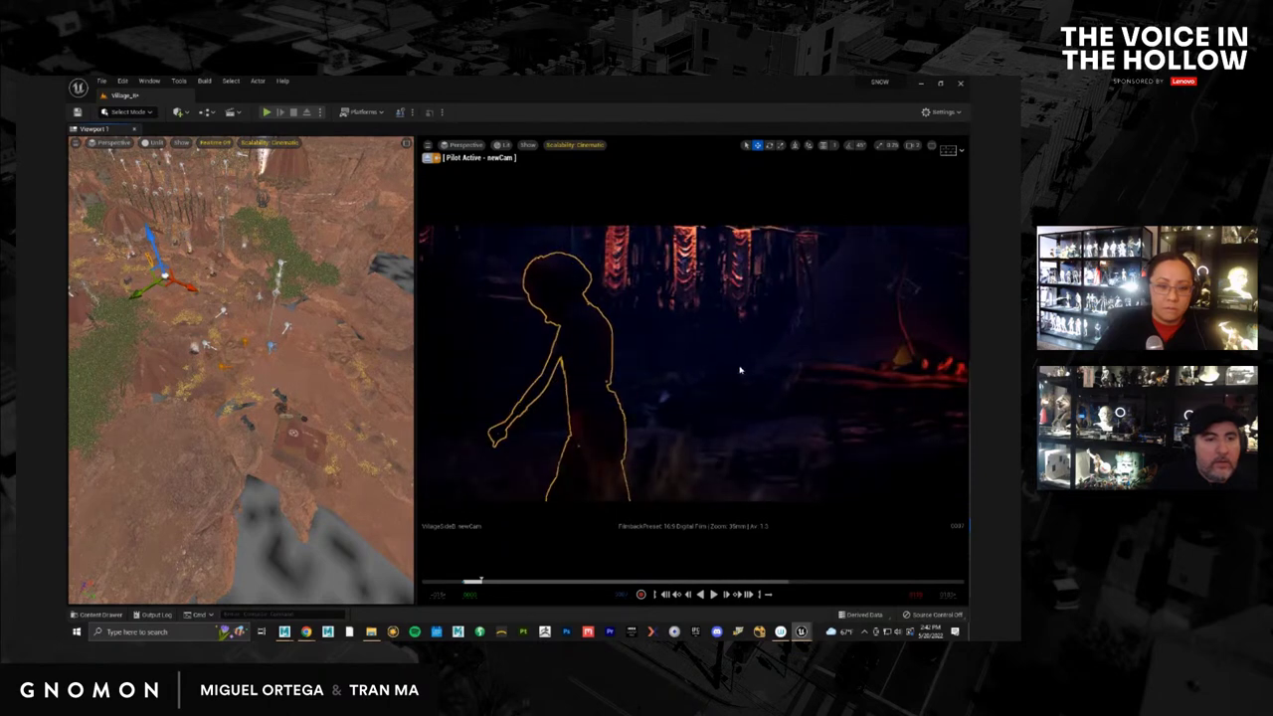
pyautogui.moveTo(742, 369); pyautogui.dragTo(637, 363, button='right')
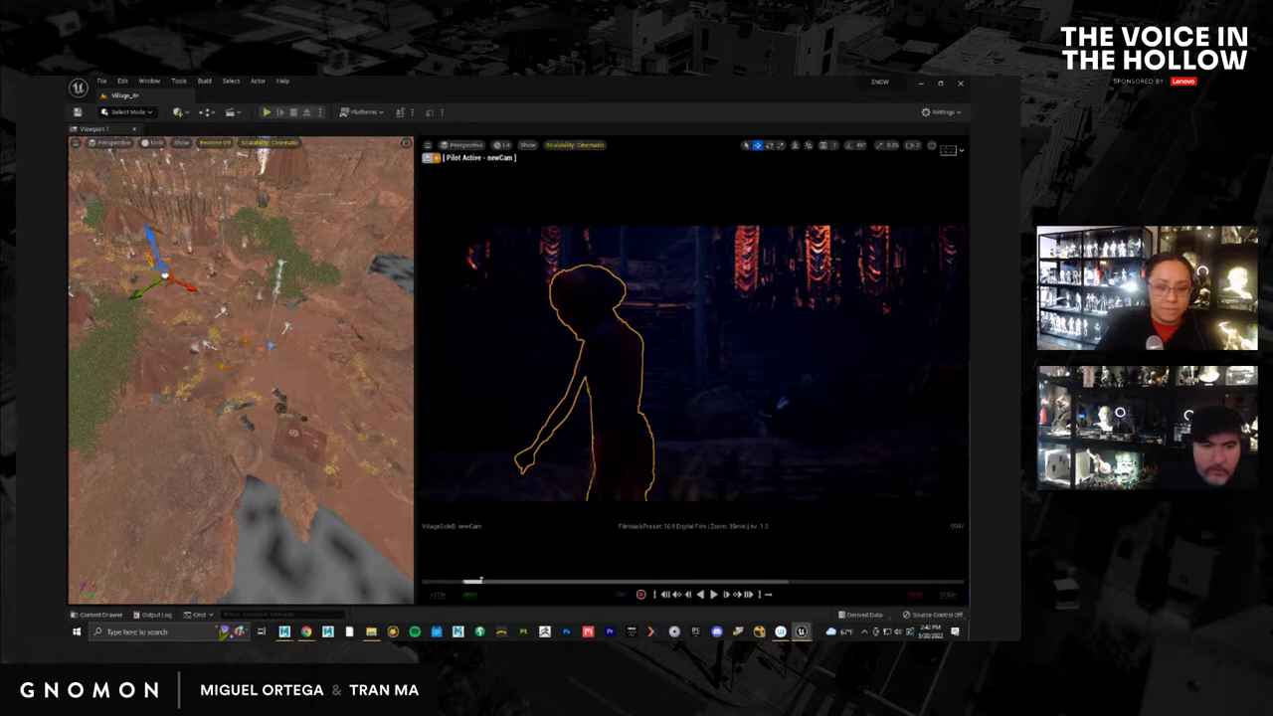
# Shift Coa to the open ground away from the campfire, rotate her slightly and fine-tune her position
pyautogui.click(736, 419)
pyautogui.keyDown('alt'); pyautogui.moveTo(736, 398); pyautogui.dragTo(709, 409, button='middle'); pyautogui.keyUp('alt')
pyautogui.moveTo(629, 436); pyautogui.dragTo(660, 380, button='right')
pyautogui.click(668, 380)
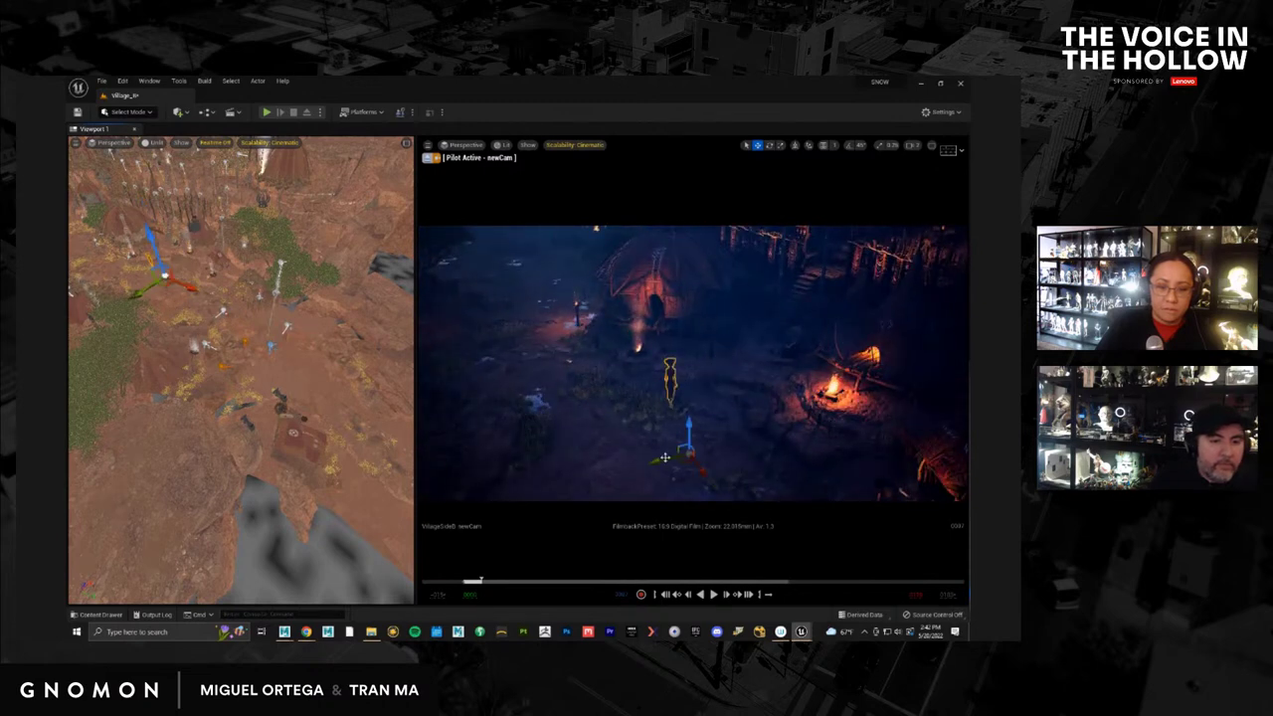
pyautogui.moveTo(656, 460); pyautogui.dragTo(515, 484)
pyautogui.press('e')
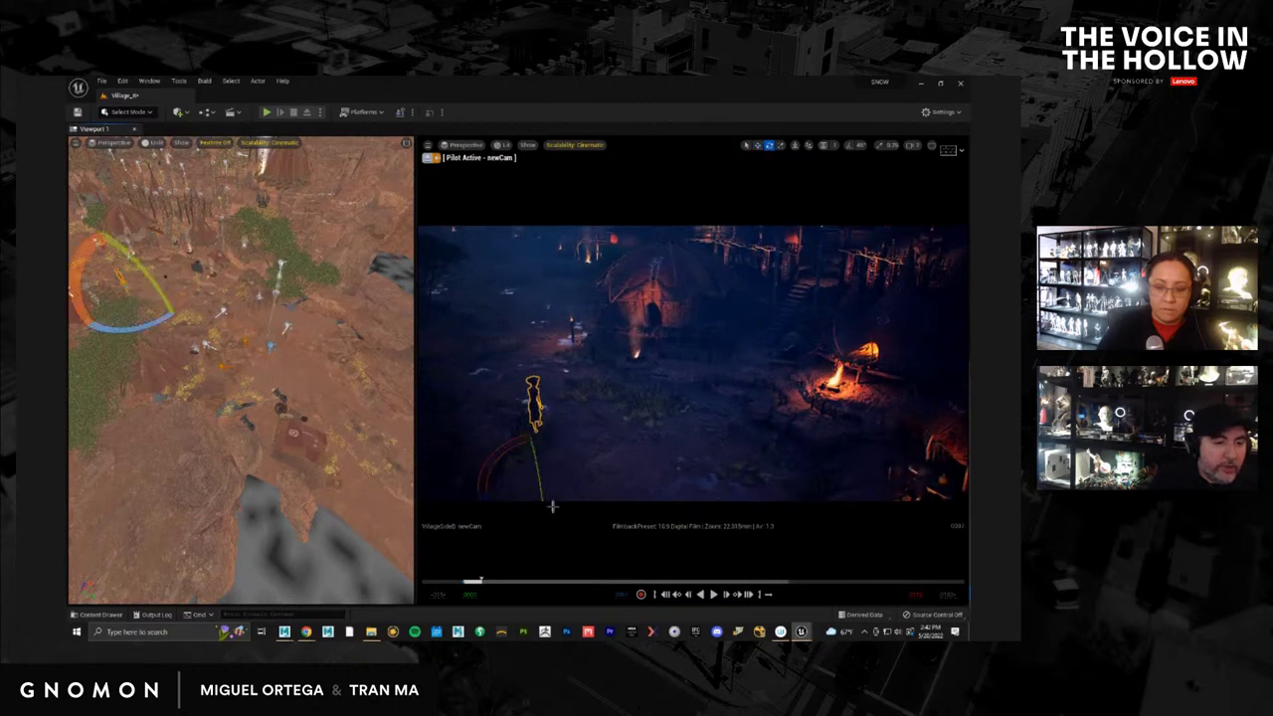
pyautogui.keyDown('alt'); pyautogui.moveTo(599, 453); pyautogui.dragTo(562, 490, button='right'); pyautogui.keyUp('alt')
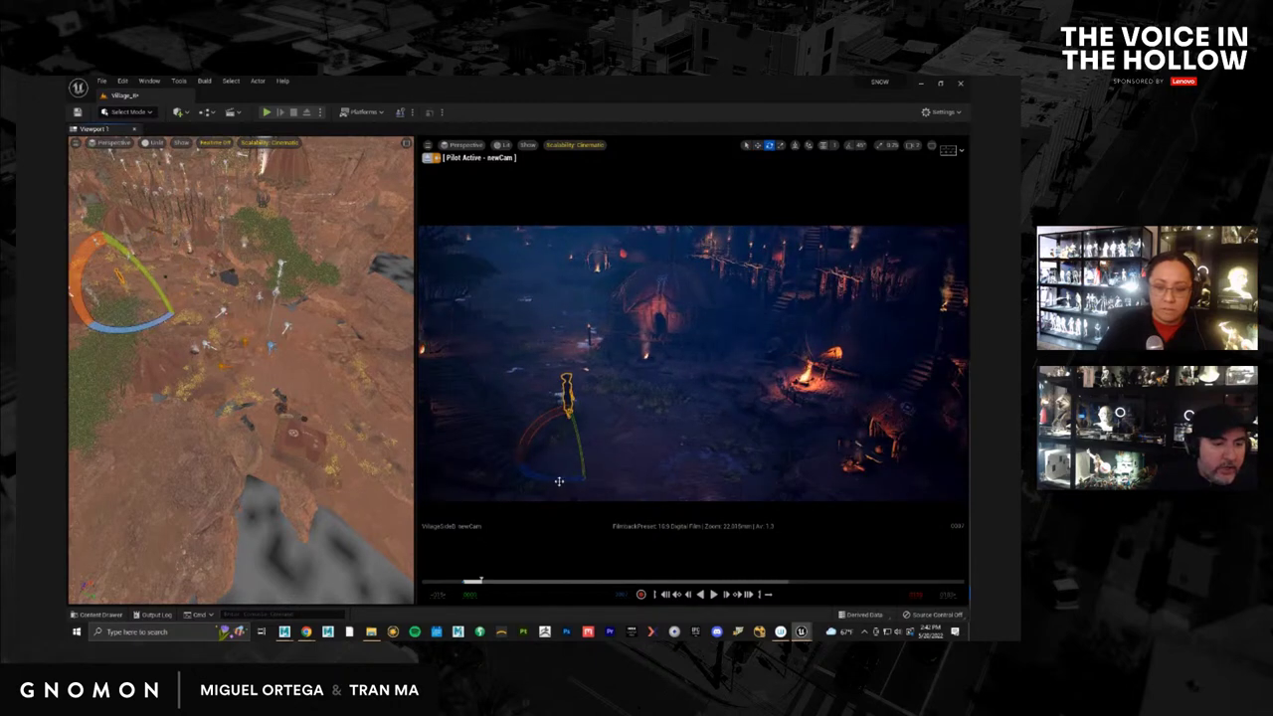
pyautogui.press('w')
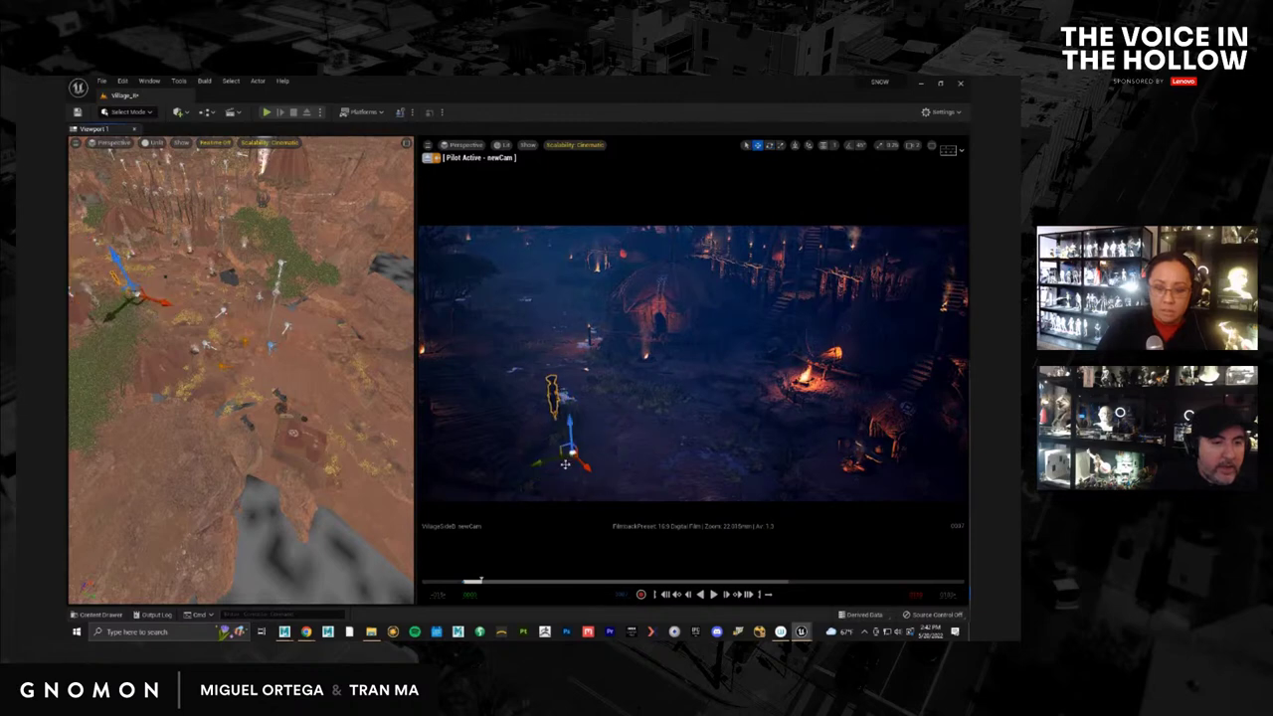
pyautogui.moveTo(553, 458); pyautogui.dragTo(540, 447)
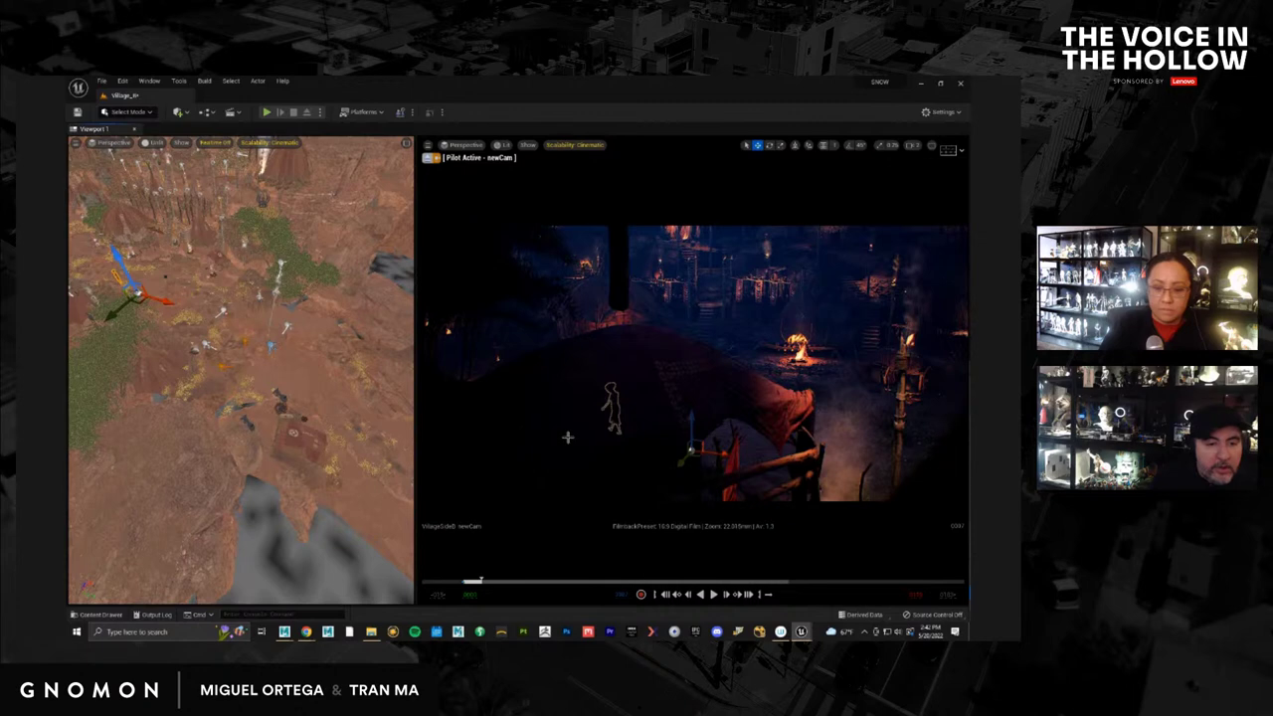
# Fly newCam down to Coa and frame her in the foreground with the glowing hut and campfire behind
pyautogui.keyDown('alt'); pyautogui.moveTo(568, 438); pyautogui.dragTo(623, 452, button='right'); pyautogui.keyUp('alt')
pyautogui.keyDown('alt'); pyautogui.moveTo(624, 452); pyautogui.dragTo(676, 396, button='middle'); pyautogui.keyUp('alt')
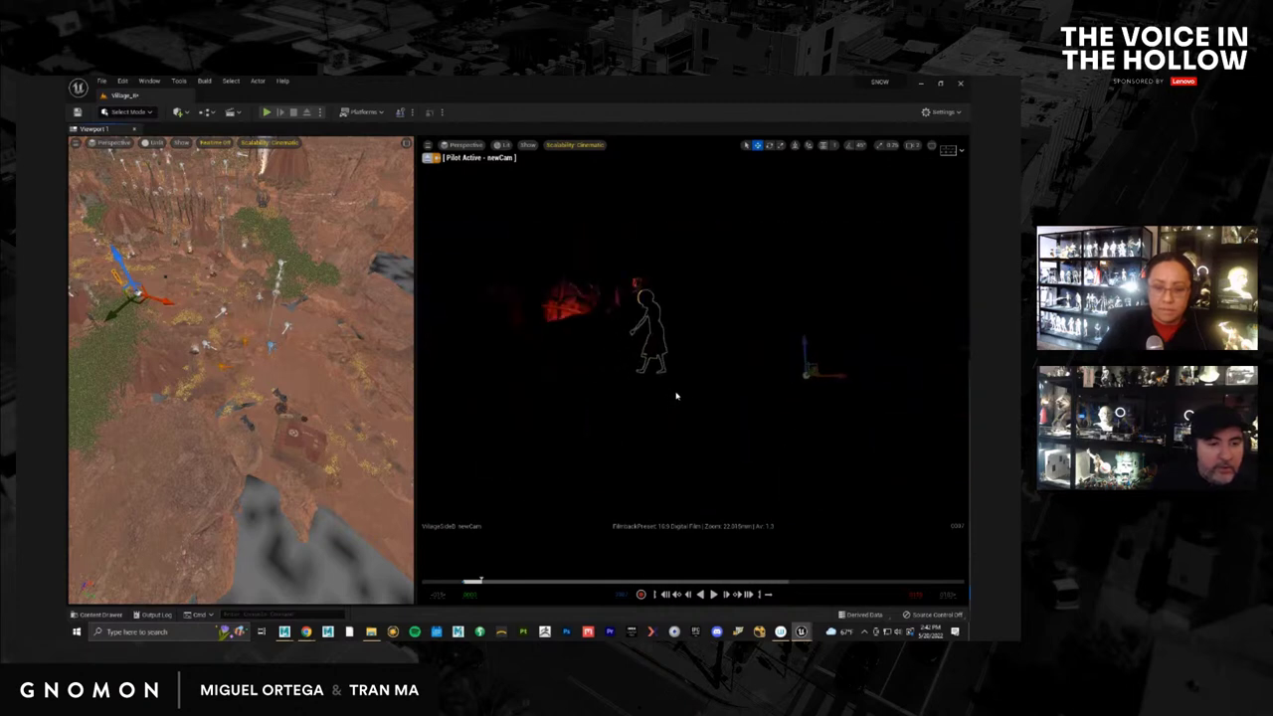
pyautogui.keyDown('alt'); pyautogui.moveTo(625, 374); pyautogui.dragTo(696, 404, button='right'); pyautogui.keyUp('alt')
pyautogui.keyDown('alt'); pyautogui.moveTo(696, 404); pyautogui.dragTo(747, 430, button='middle'); pyautogui.keyUp('alt')
pyautogui.keyDown('alt'); pyautogui.moveTo(725, 397); pyautogui.dragTo(734, 391, button='right'); pyautogui.keyUp('alt')
pyautogui.keyDown('alt'); pyautogui.moveTo(677, 426); pyautogui.dragTo(551, 508, button='middle'); pyautogui.keyUp('alt')
pyautogui.keyDown('alt'); pyautogui.moveTo(551, 508); pyautogui.dragTo(491, 521, button='right'); pyautogui.keyUp('alt')
pyautogui.moveTo(701, 382); pyautogui.dragTo(657, 396)
pyautogui.keyDown('alt'); pyautogui.moveTo(658, 397); pyautogui.dragTo(805, 332, button='middle'); pyautogui.keyUp('alt')
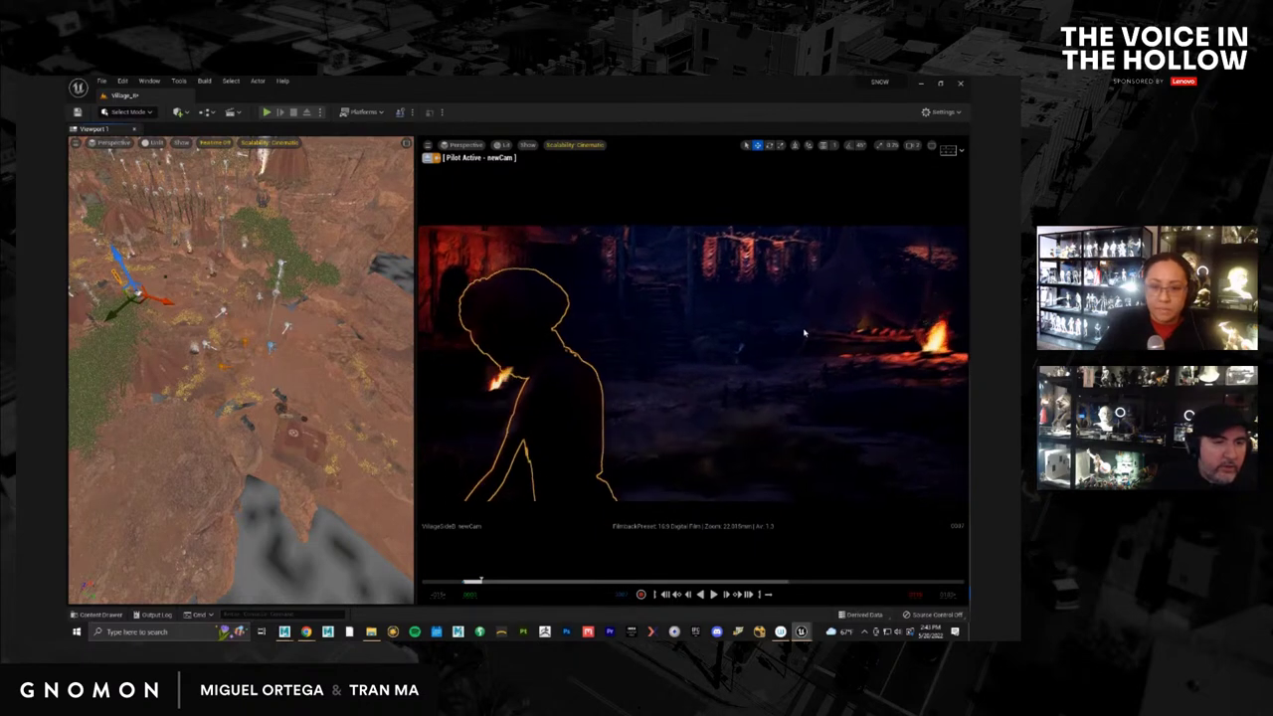
pyautogui.keyDown('alt'); pyautogui.moveTo(805, 332); pyautogui.dragTo(846, 328, button='right'); pyautogui.keyUp('alt')
pyautogui.keyDown('alt'); pyautogui.moveTo(676, 434); pyautogui.dragTo(726, 400, button='middle'); pyautogui.keyUp('alt')
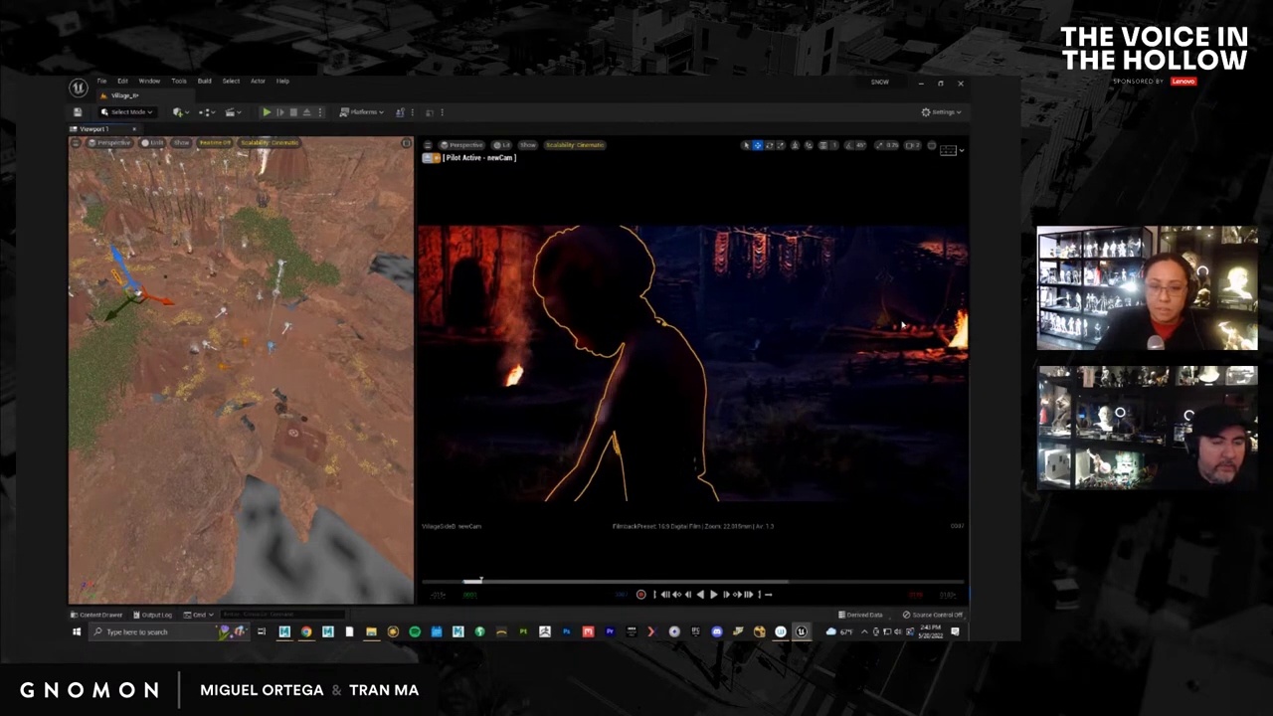
# Swing newCam past Coa towards the hut and adjust the viewport's camera speed
pyautogui.click(760, 401)
pyautogui.keyDown('alt'); pyautogui.moveTo(760, 401); pyautogui.dragTo(436, 341, button='right'); pyautogui.keyUp('alt')
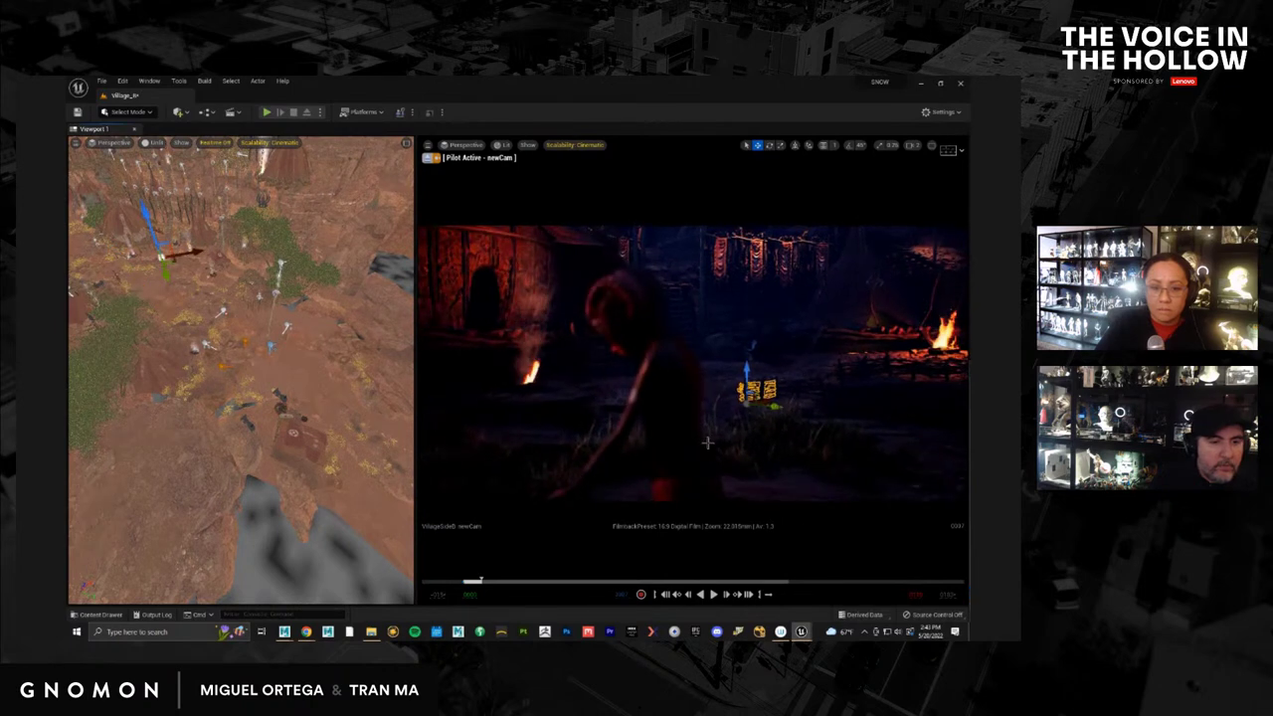
pyautogui.keyDown('alt'); pyautogui.moveTo(618, 481); pyautogui.dragTo(694, 456, button='right'); pyautogui.keyUp('alt')
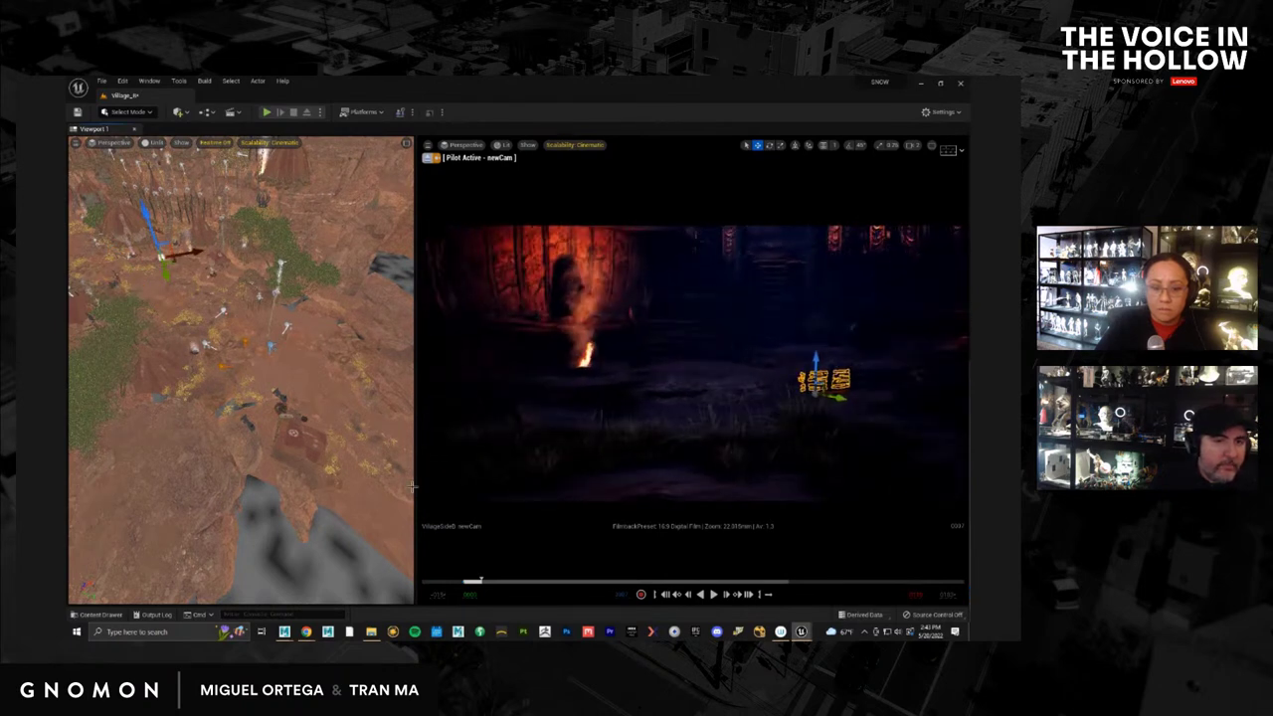
pyautogui.click(917, 146)
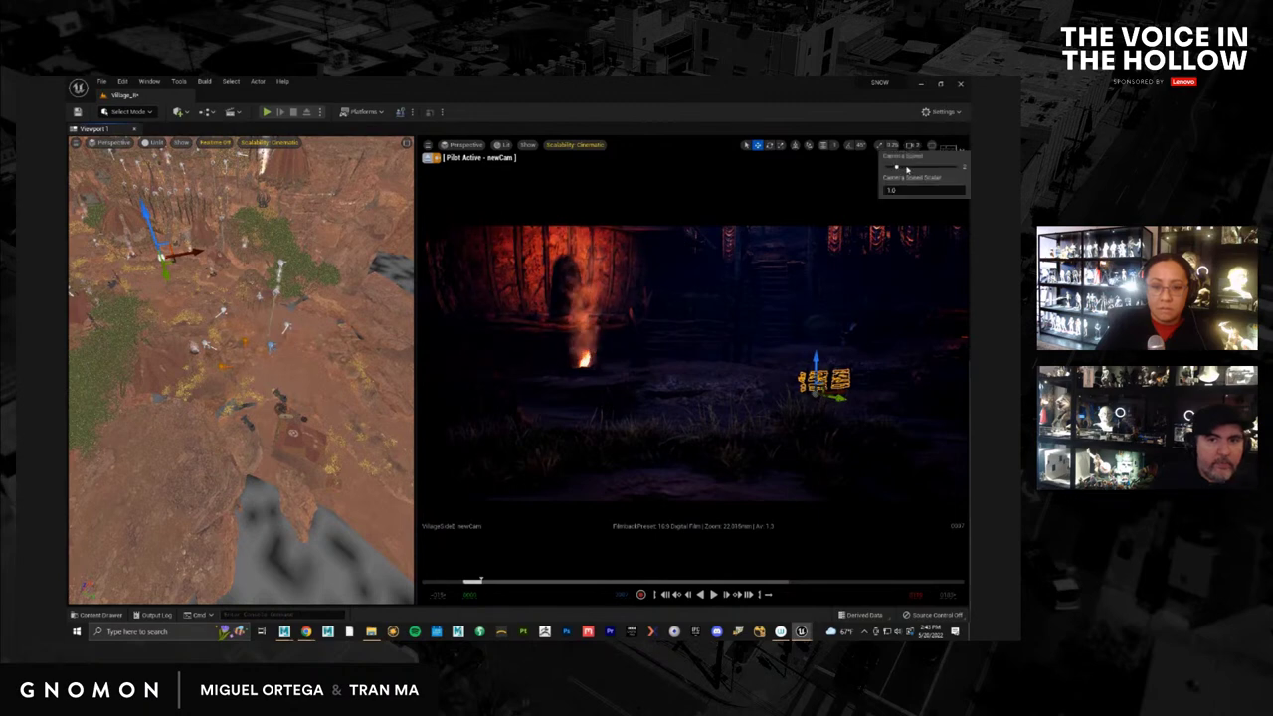
pyautogui.click(627, 374)
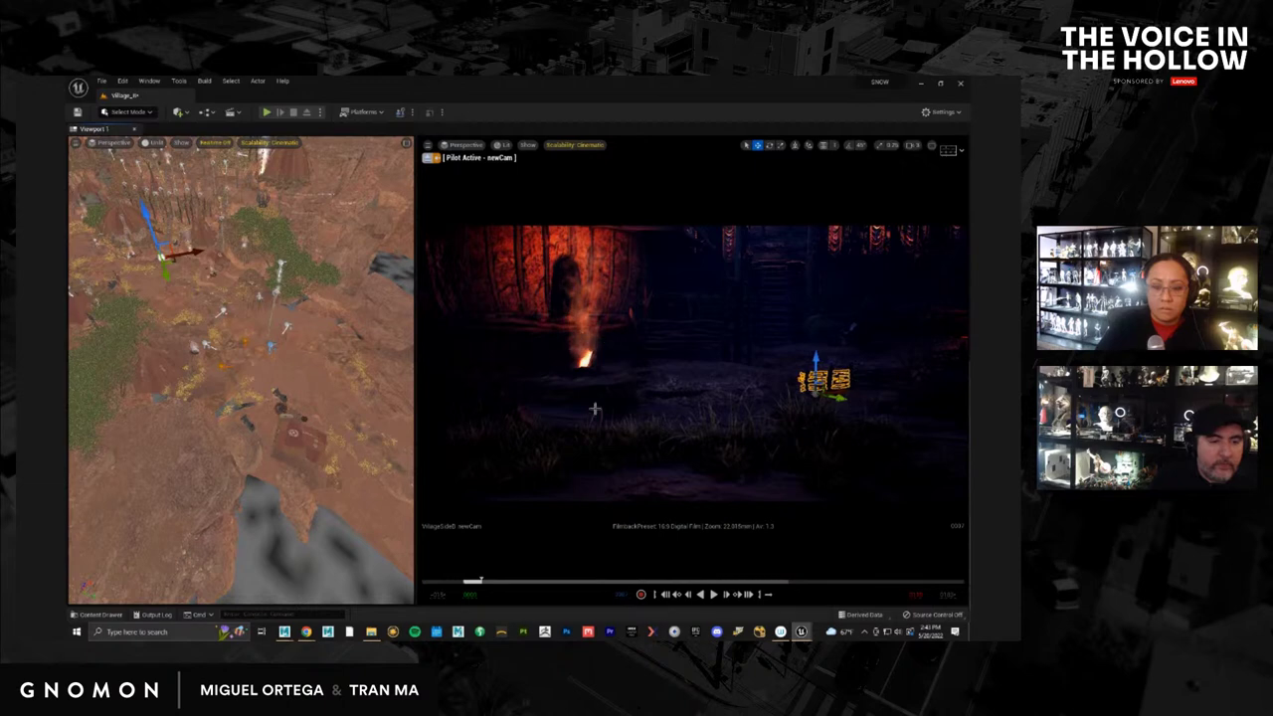
# Undo the last change, bring Coa back into newCam's frame in front of the hut and select her
pyautogui.hotkey('ctrl', 'z')
pyautogui.scroll(3, 593, 400)
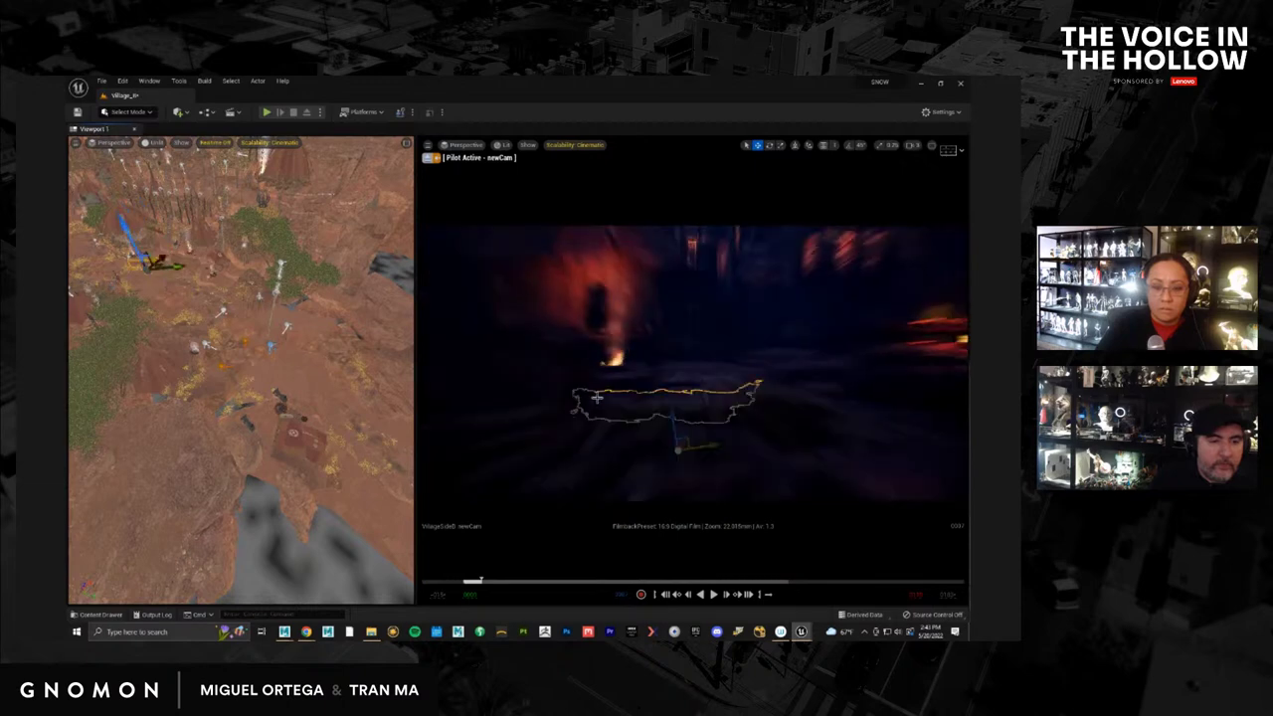
pyautogui.scroll(2, 705, 360)
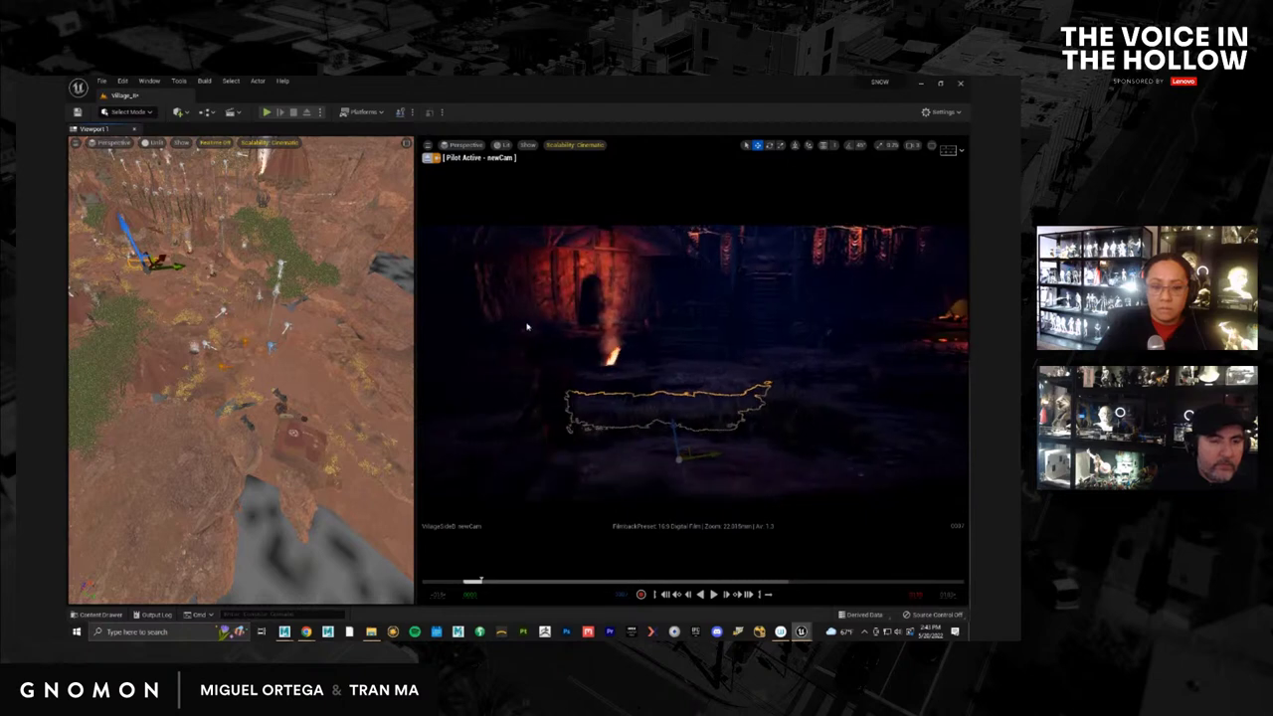
pyautogui.moveTo(527, 326); pyautogui.dragTo(517, 326, button='right')
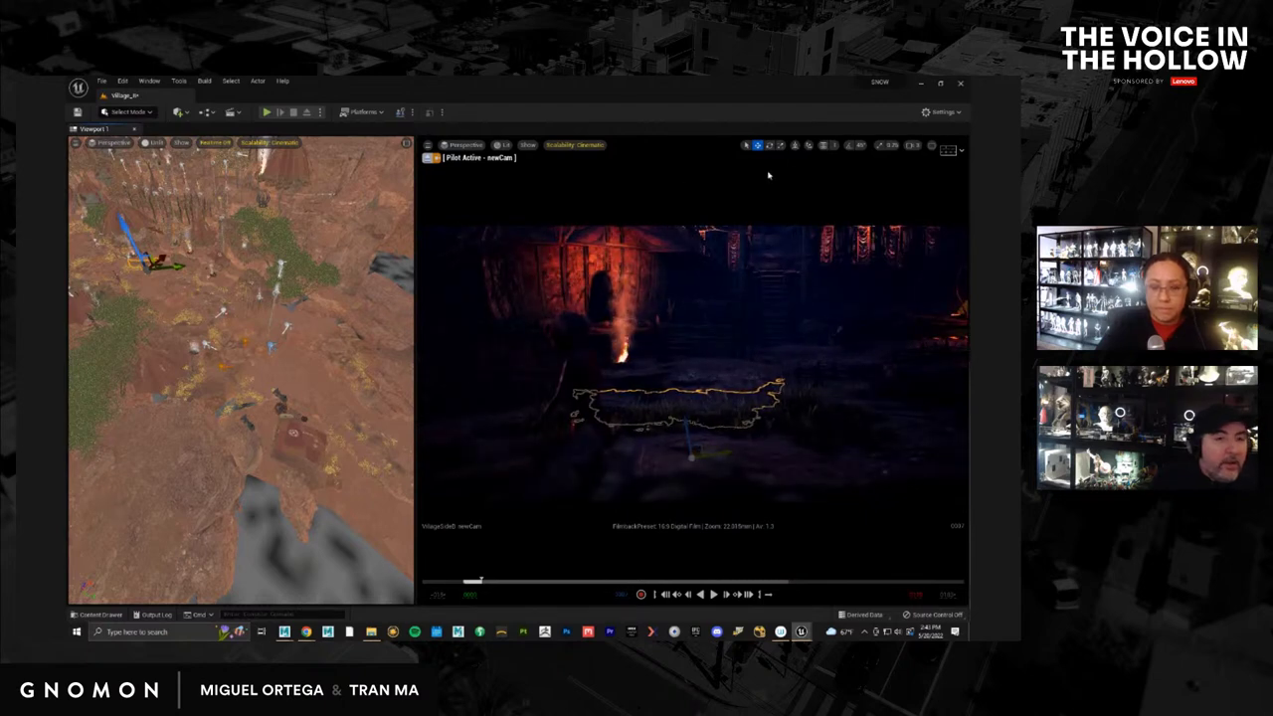
pyautogui.click(572, 358)
pyautogui.scroll(1, 686, 449)
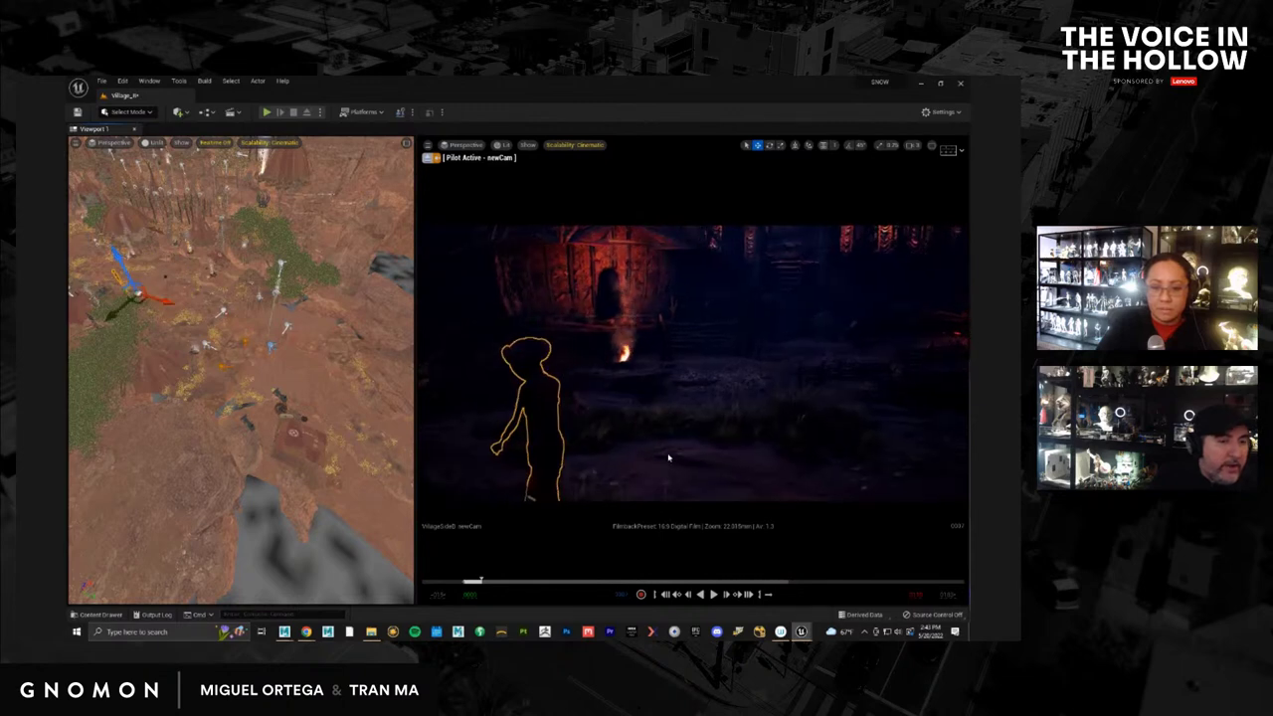
# Reframe newCam with Coa right of centre, the glowing hut behind her and the standing torch on the far side
pyautogui.keyDown('alt'); pyautogui.moveTo(669, 455); pyautogui.dragTo(634, 440); pyautogui.keyUp('alt')
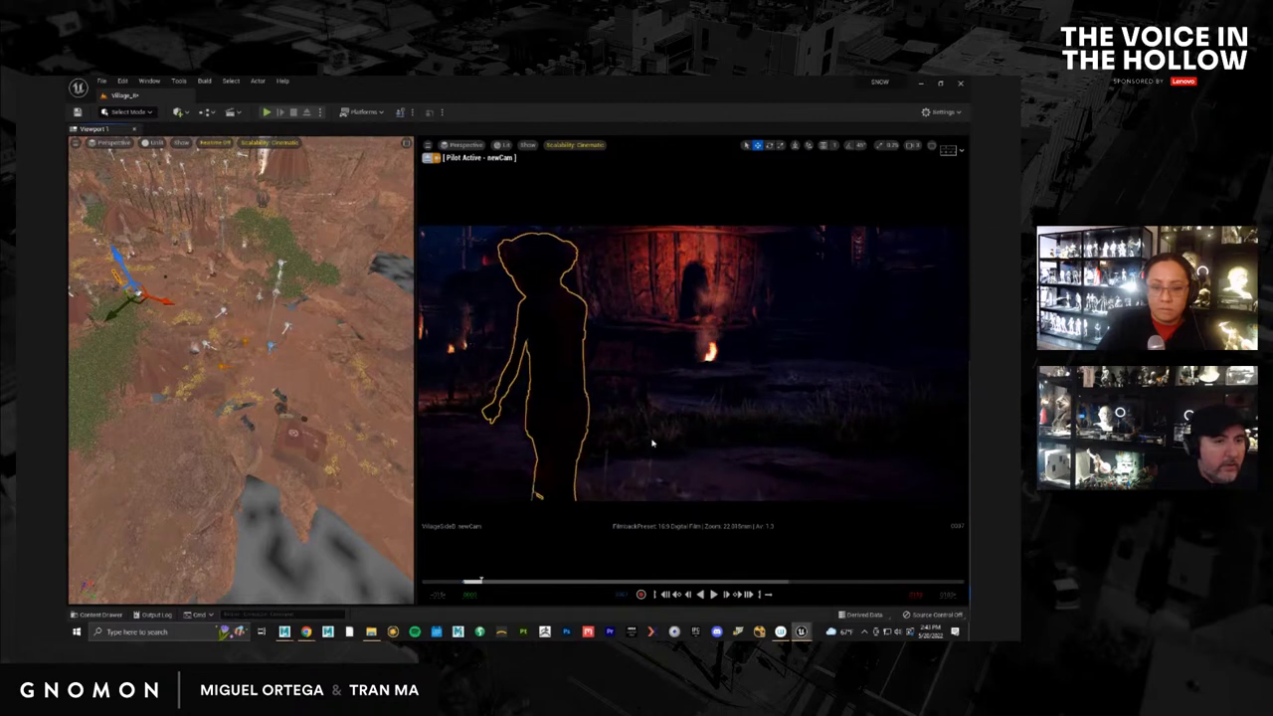
pyautogui.moveTo(690, 447); pyautogui.dragTo(609, 442, button='middle')
pyautogui.moveTo(609, 442); pyautogui.dragTo(485, 429, button='right')
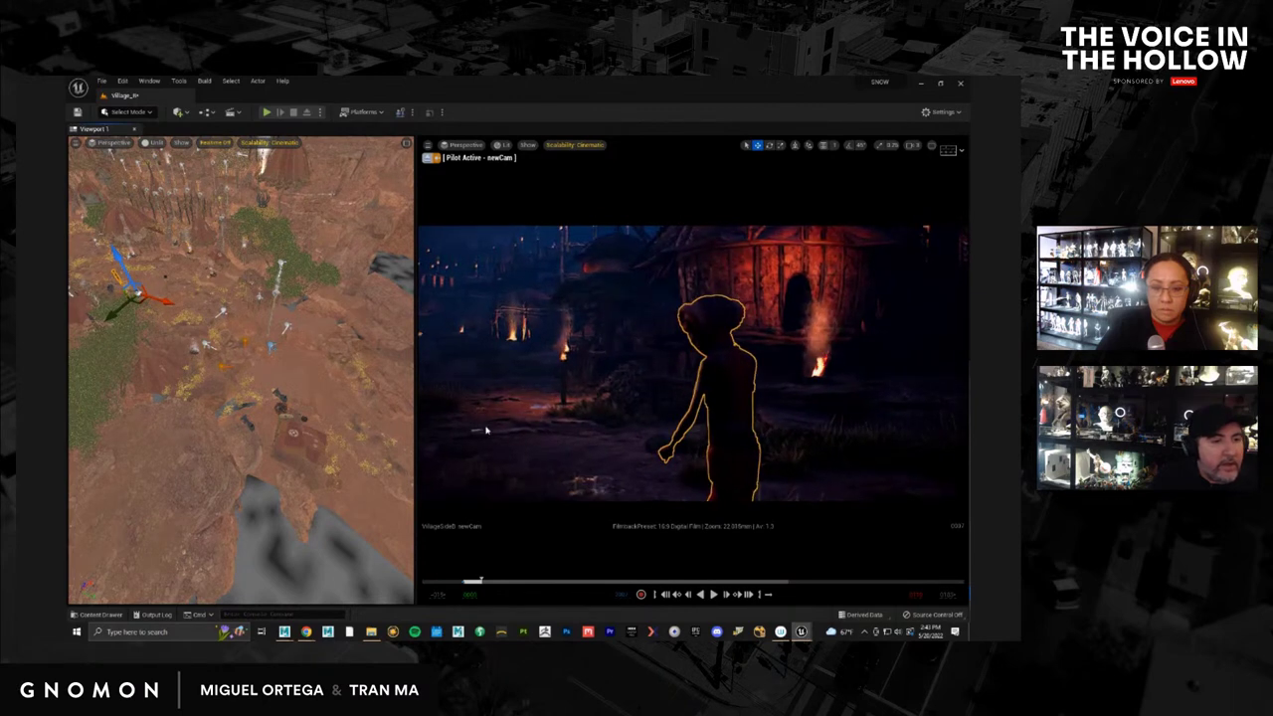
pyautogui.click(485, 430)
# Switch the viewport to a single-pane layout and pilot newCam in it
pyautogui.moveTo(394, 406); pyautogui.dragTo(371, 405, button='right')
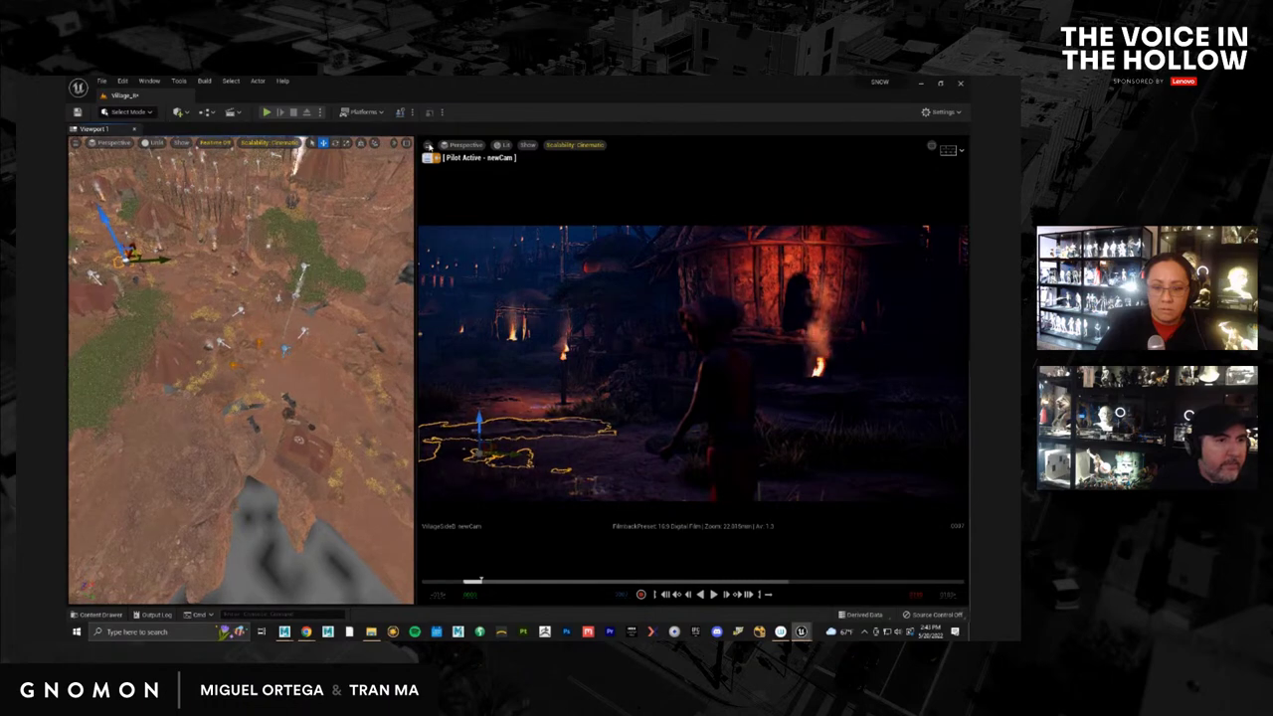
pyautogui.click(428, 144)
pyautogui.moveTo(521, 353)
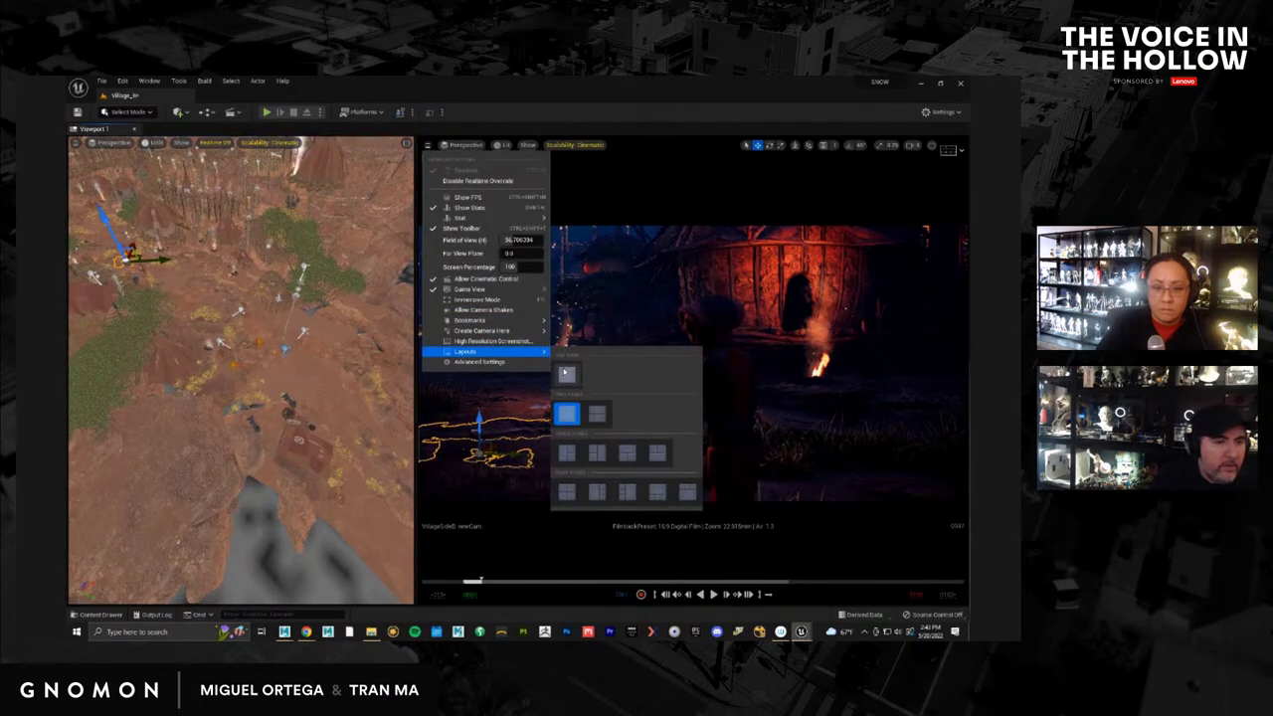
pyautogui.click(567, 373)
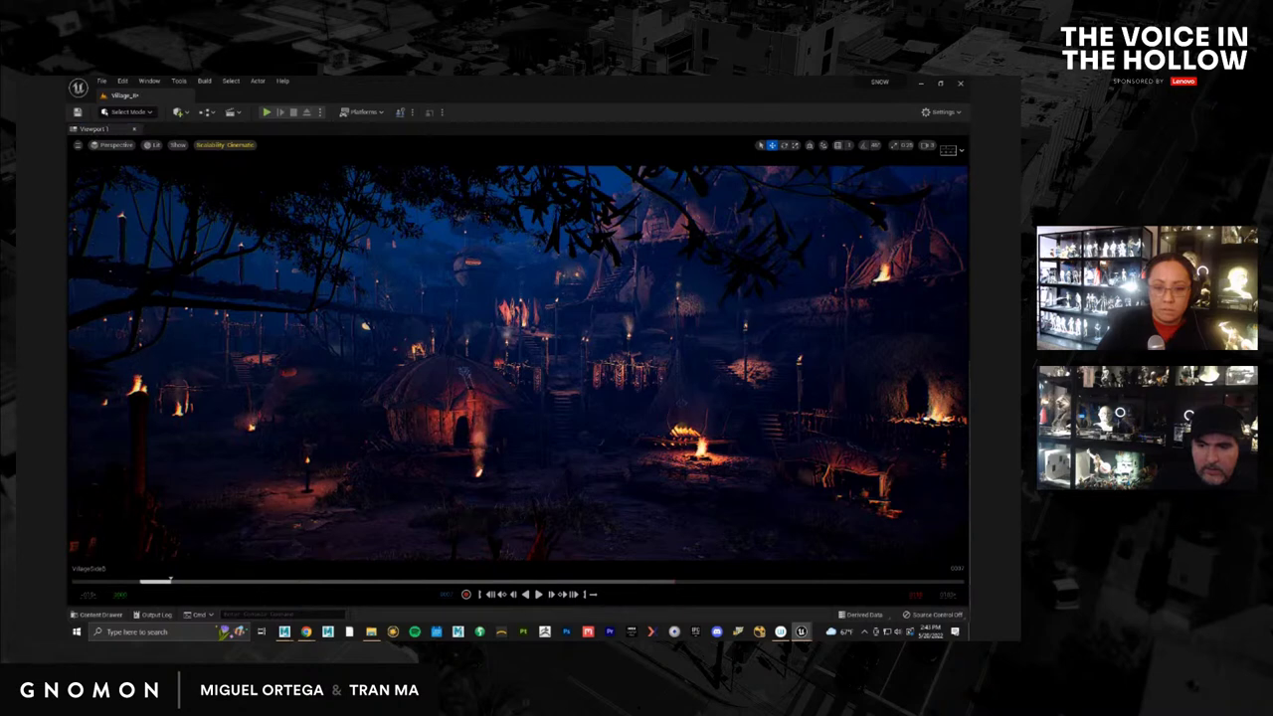
pyautogui.hotkey('ctrl', 'shift', 'p')
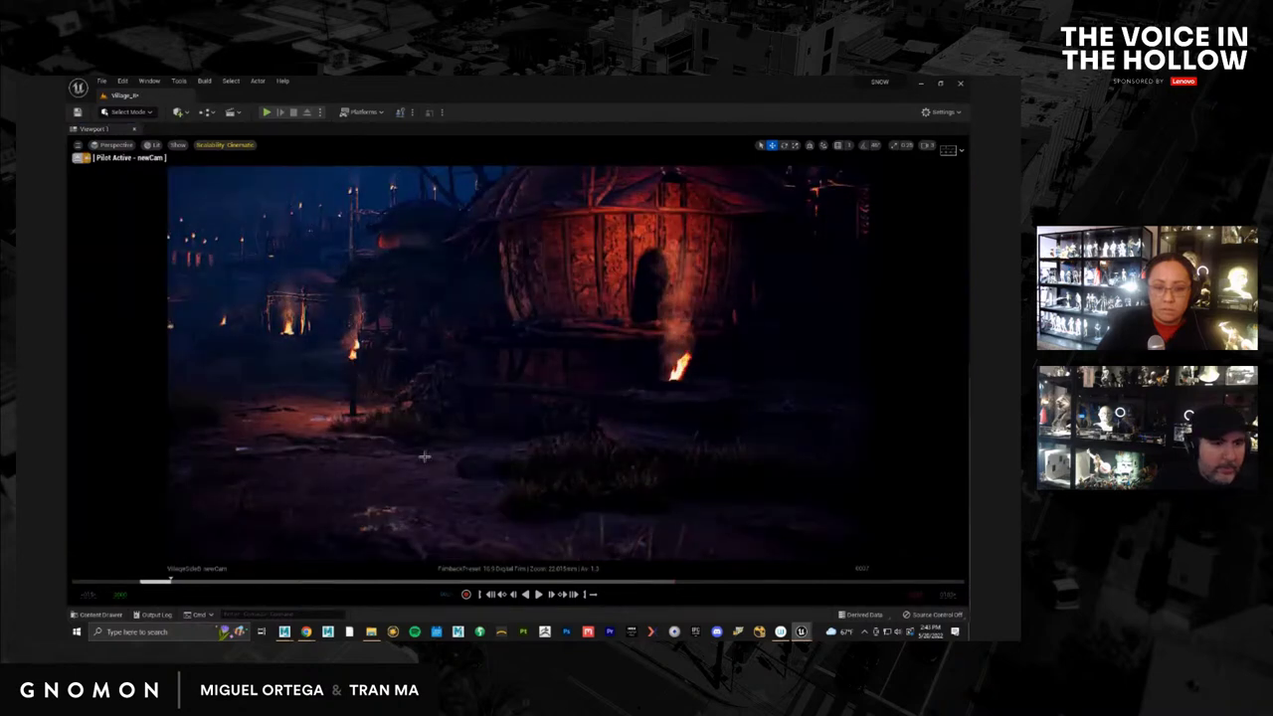
# Fly newCam back from the hut and frame it across the open ground, with the wooden bridge overhead and distant village fires beyond
pyautogui.keyDown('alt'); pyautogui.moveTo(574, 455); pyautogui.dragTo(765, 462, button='middle'); pyautogui.keyUp('alt')
pyautogui.moveTo(766, 463)
pyautogui.mouseDown(button='right')
pyautogui.moveTo(463, 438)
pyautogui.moveTo(463, 463)
pyautogui.moveTo(448, 465)
pyautogui.moveTo(441, 447)
pyautogui.moveTo(486, 438)
pyautogui.moveTo(479, 429)
pyautogui.mouseUp(button='right')
pyautogui.press('w')
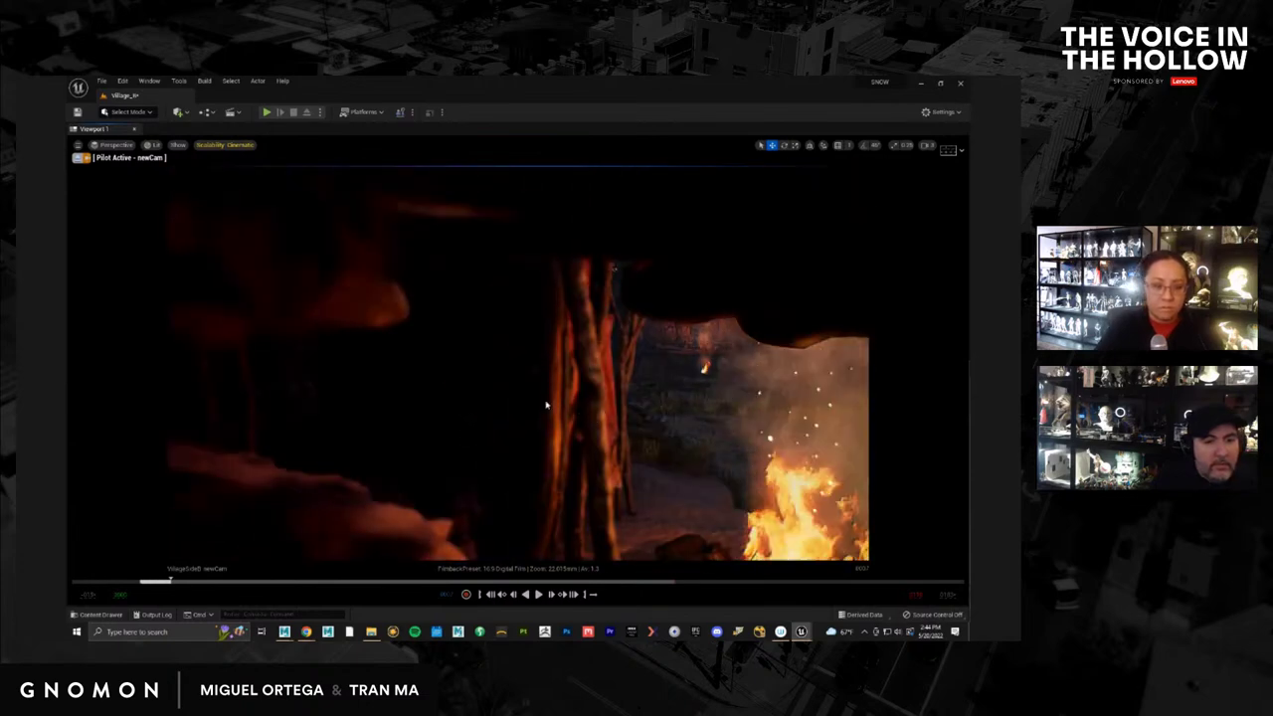
pyautogui.keyDown('alt'); pyautogui.moveTo(546, 405); pyautogui.dragTo(193, 370, button='middle'); pyautogui.keyUp('alt')
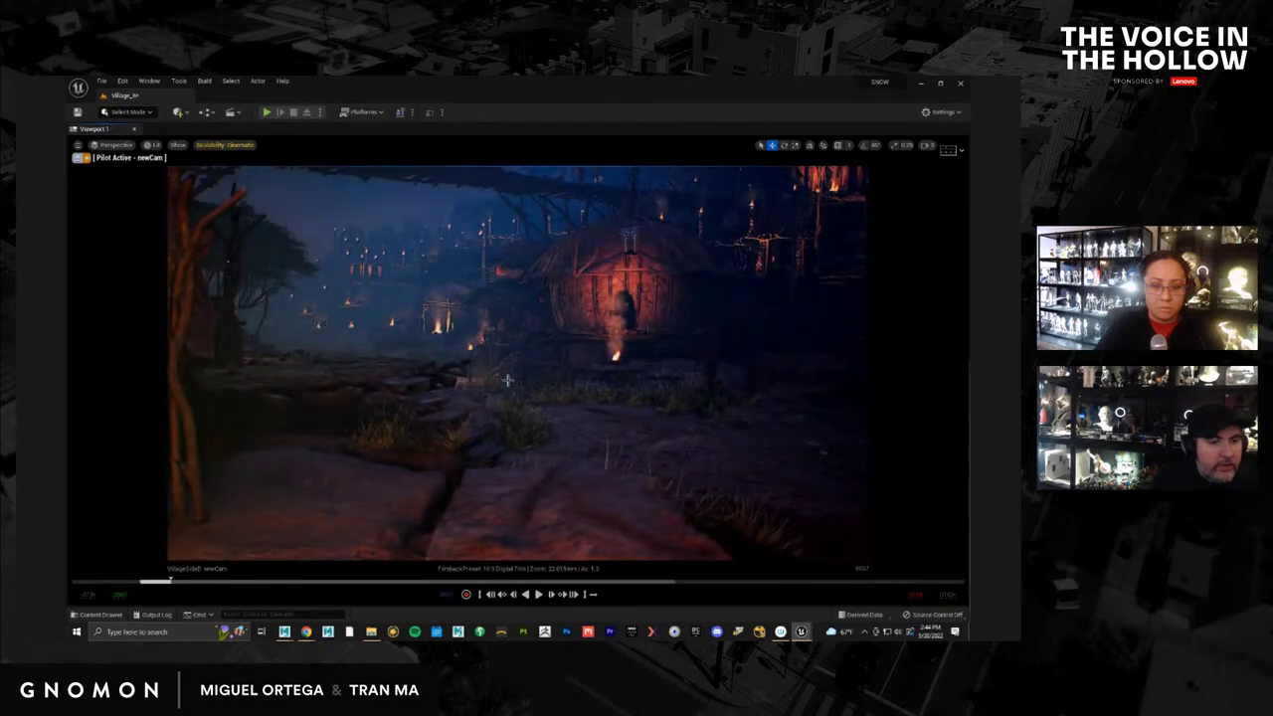
pyautogui.moveTo(508, 379); pyautogui.dragTo(590, 402, button='right')
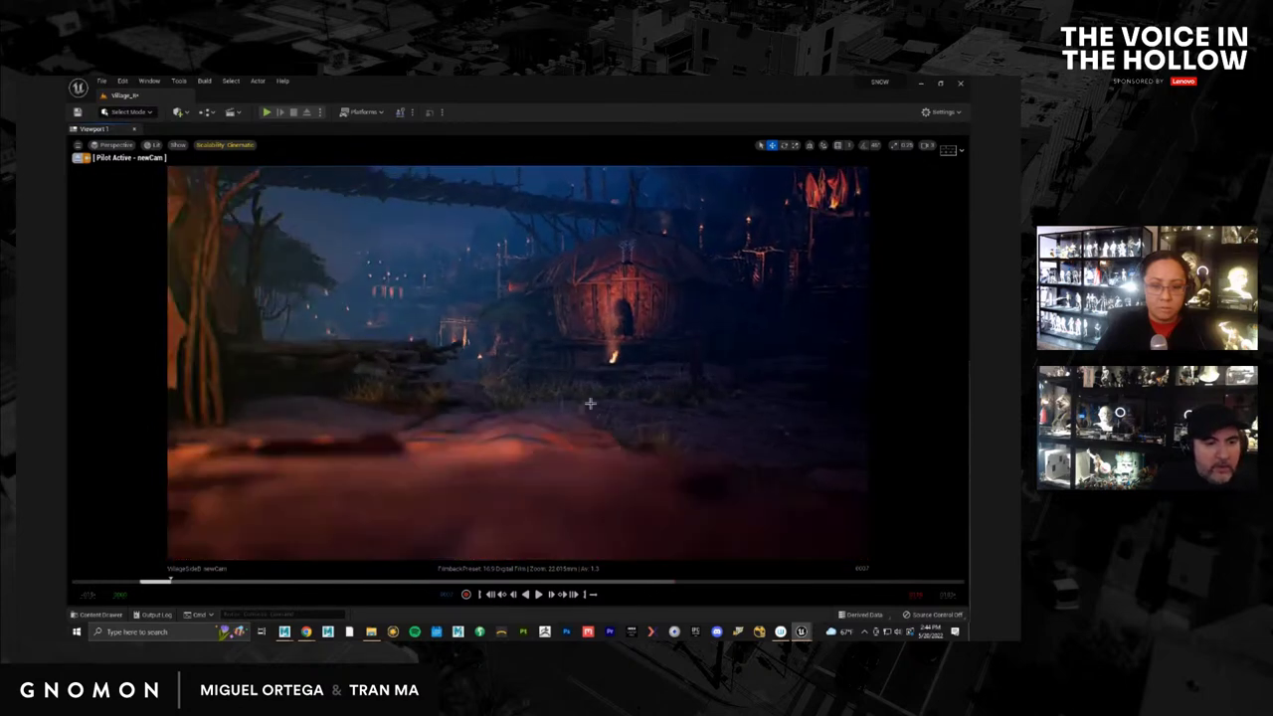
pyautogui.keyDown('alt'); pyautogui.moveTo(589, 403); pyautogui.dragTo(528, 488, button='middle'); pyautogui.keyUp('alt')
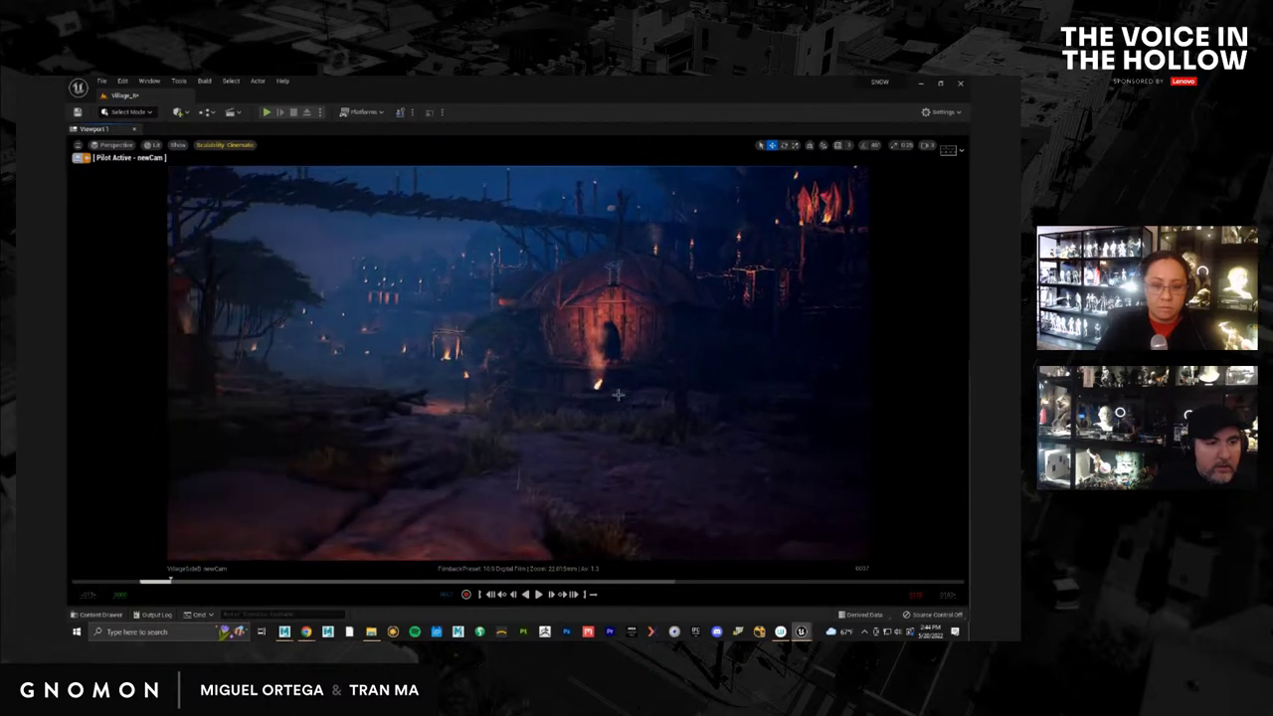
pyautogui.scroll(3, 618, 395)
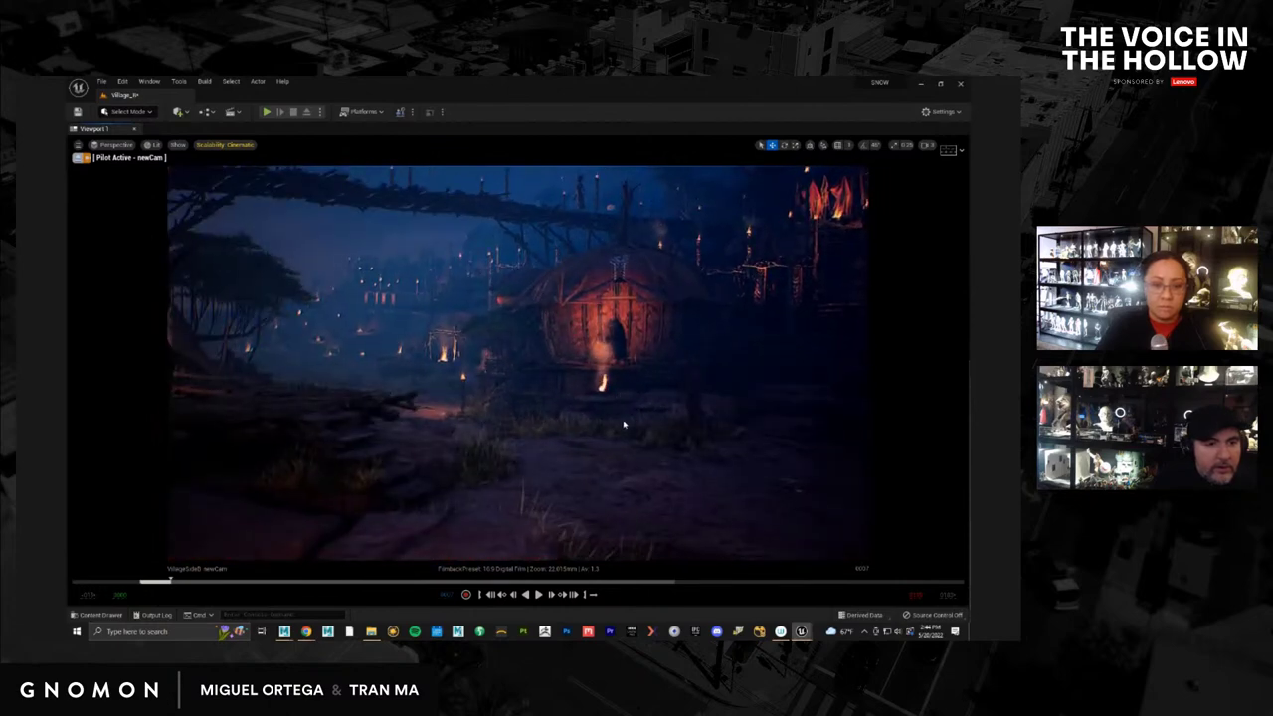
pyautogui.keyDown('alt'); pyautogui.moveTo(625, 425); pyautogui.dragTo(551, 463, button='middle'); pyautogui.keyUp('alt')
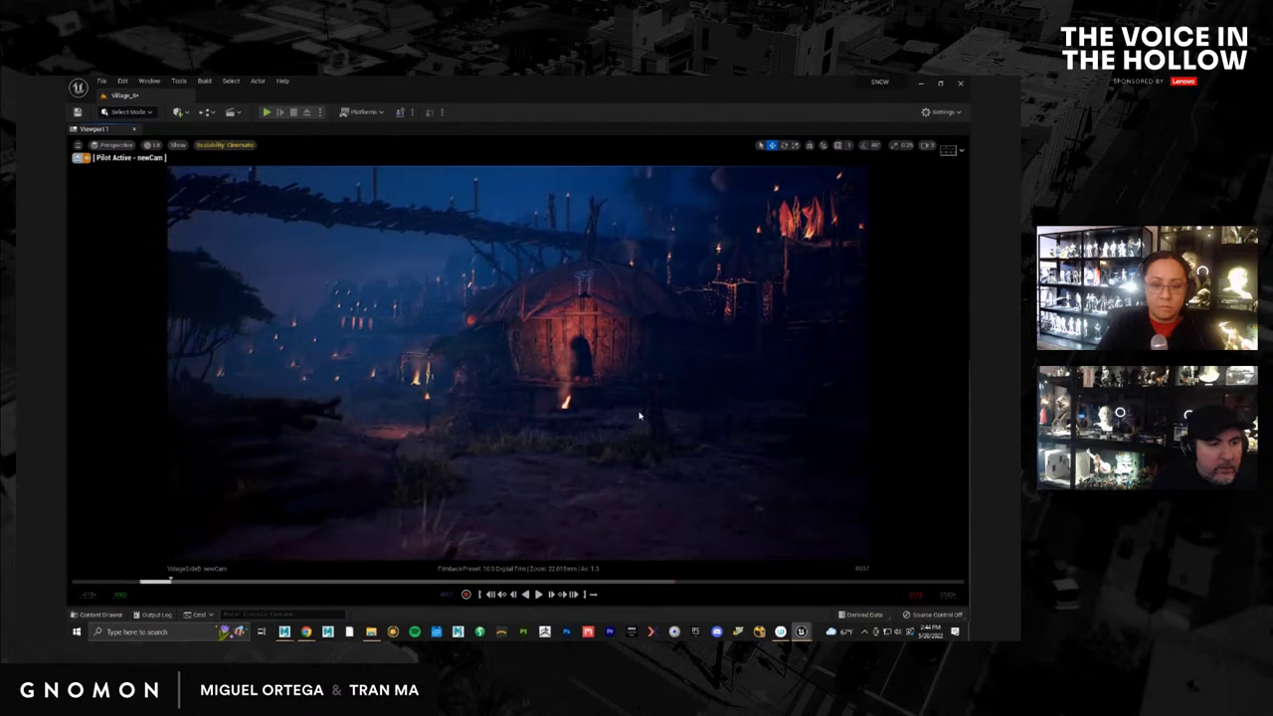
pyautogui.moveTo(640, 415); pyautogui.dragTo(643, 417, button='right')
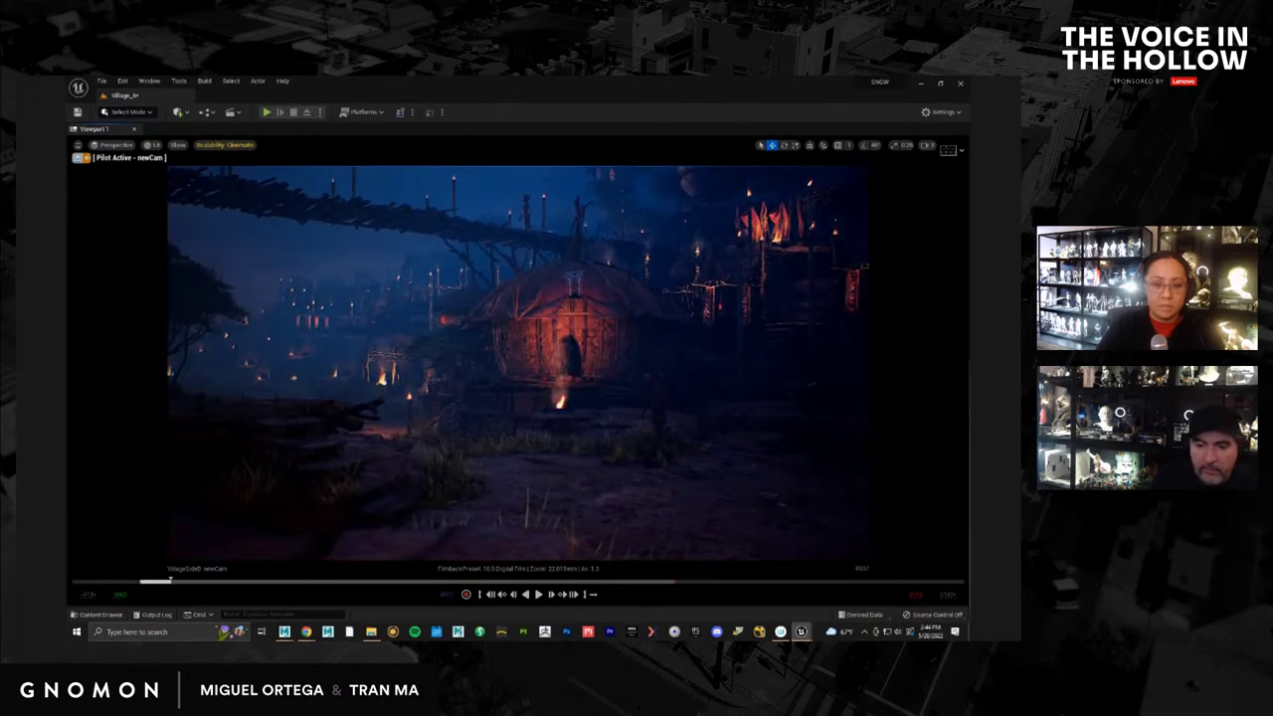
# Select Coa and move her closer to the camera, to the right of the glowing hut
pyautogui.click(660, 414)
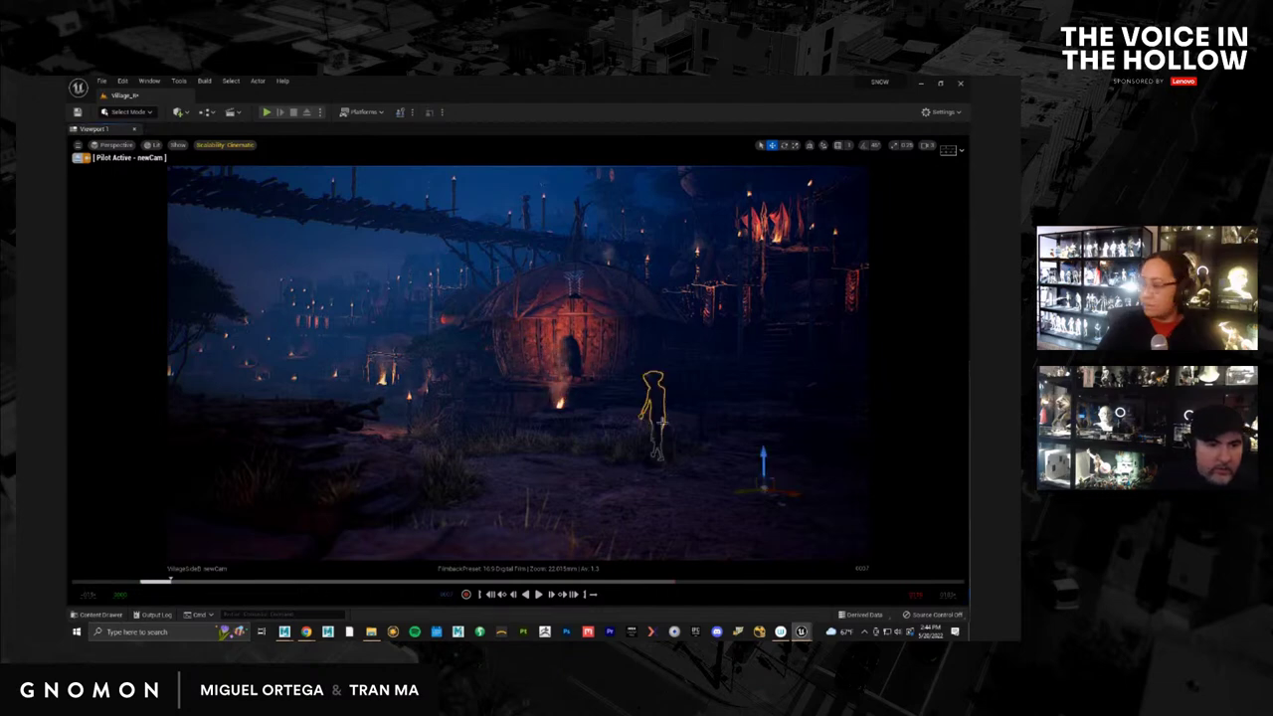
pyautogui.moveTo(745, 492); pyautogui.dragTo(534, 562)
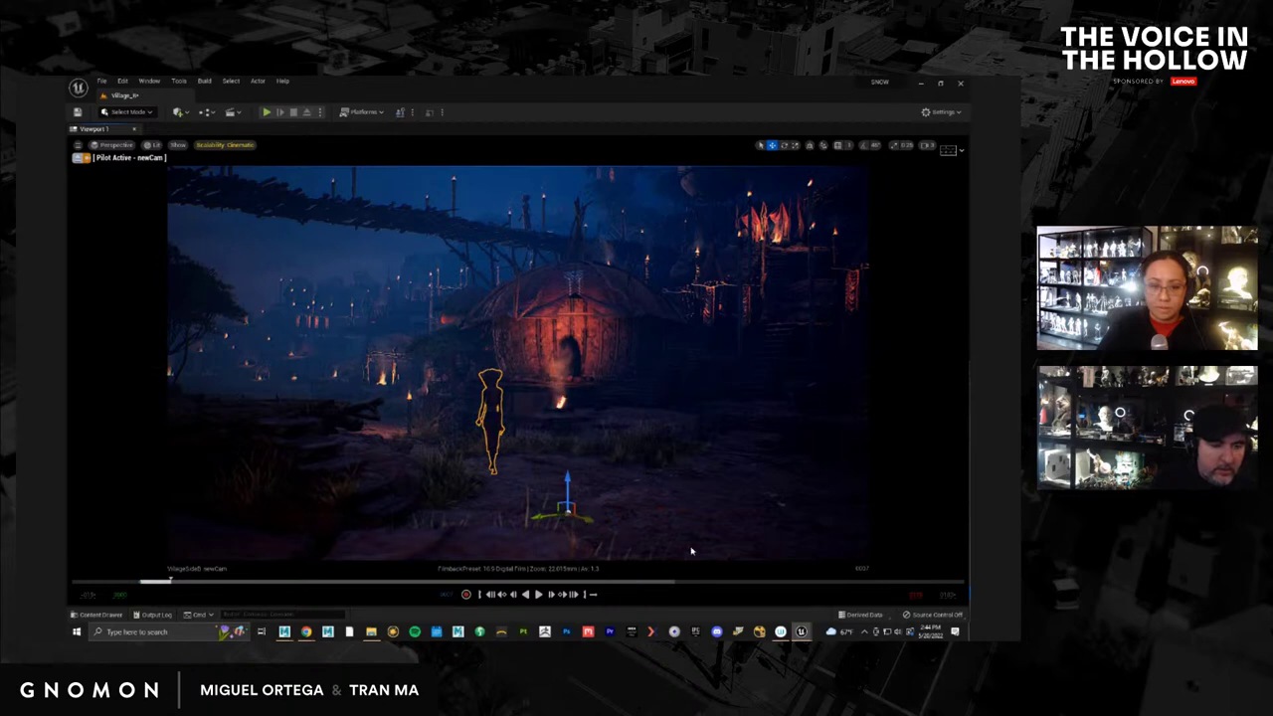
pyautogui.moveTo(691, 551); pyautogui.dragTo(793, 558)
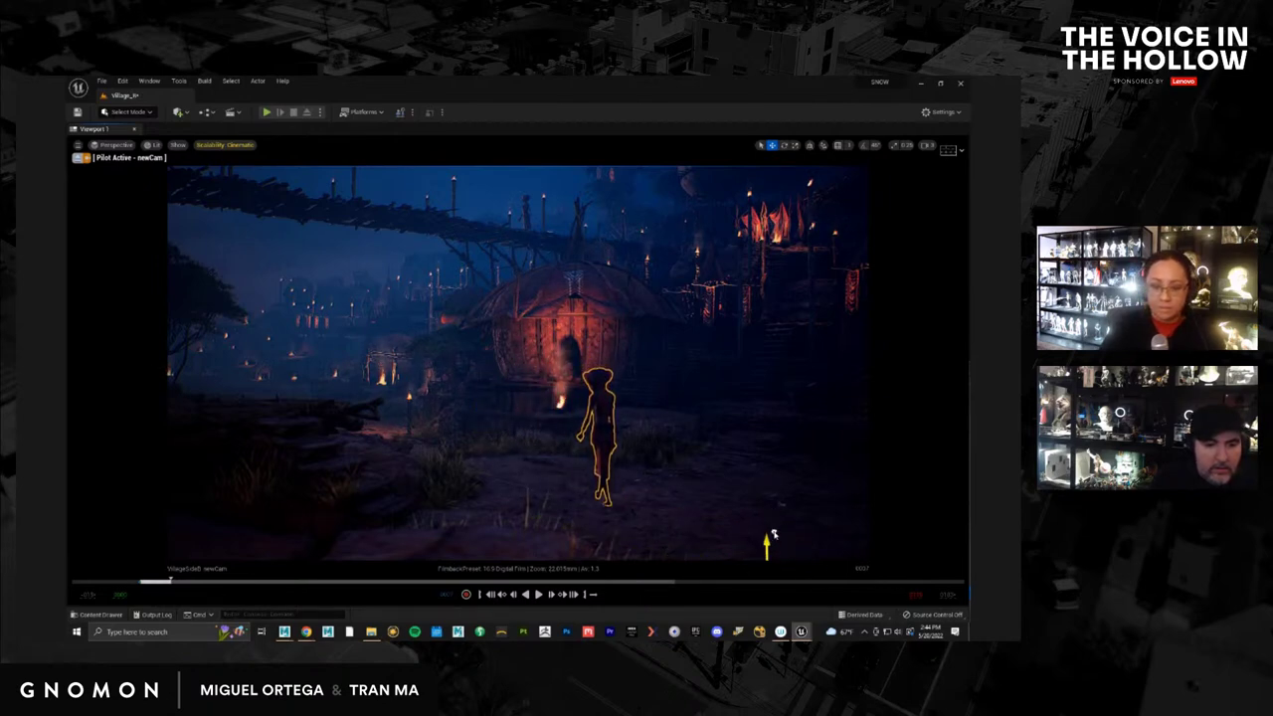
pyautogui.scroll(-3, 778, 530)
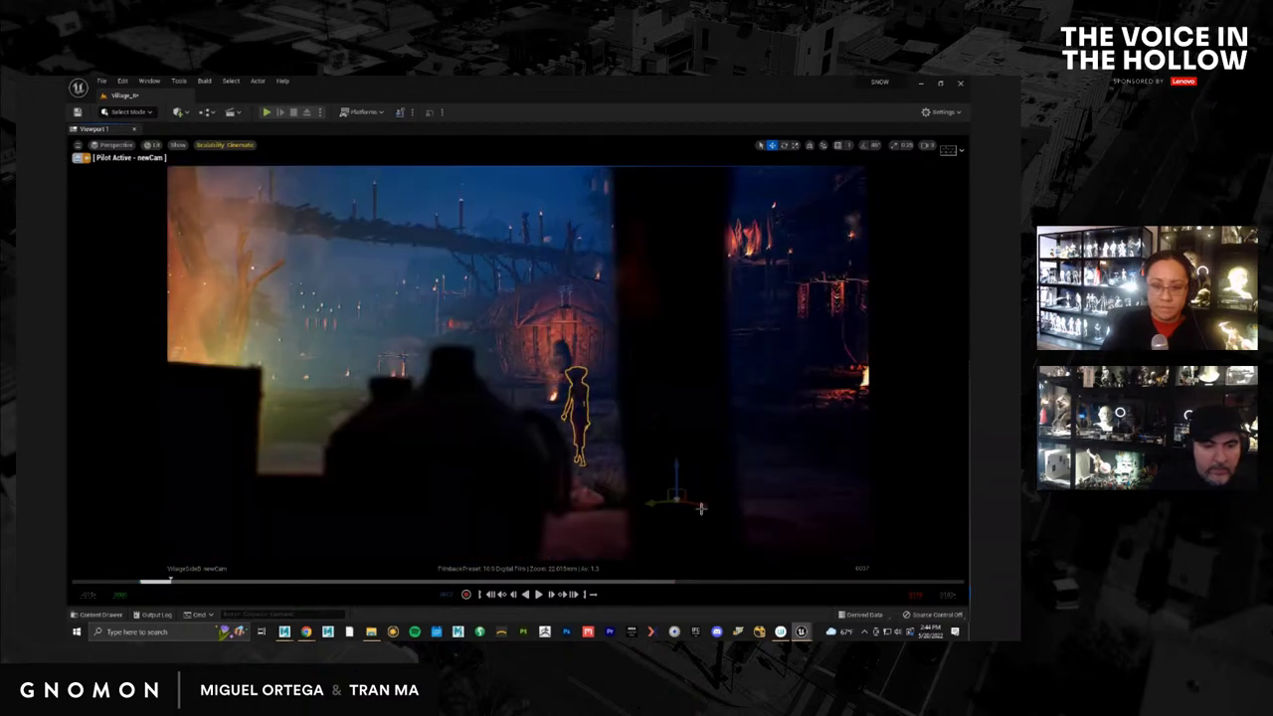
pyautogui.moveTo(703, 503); pyautogui.dragTo(783, 480)
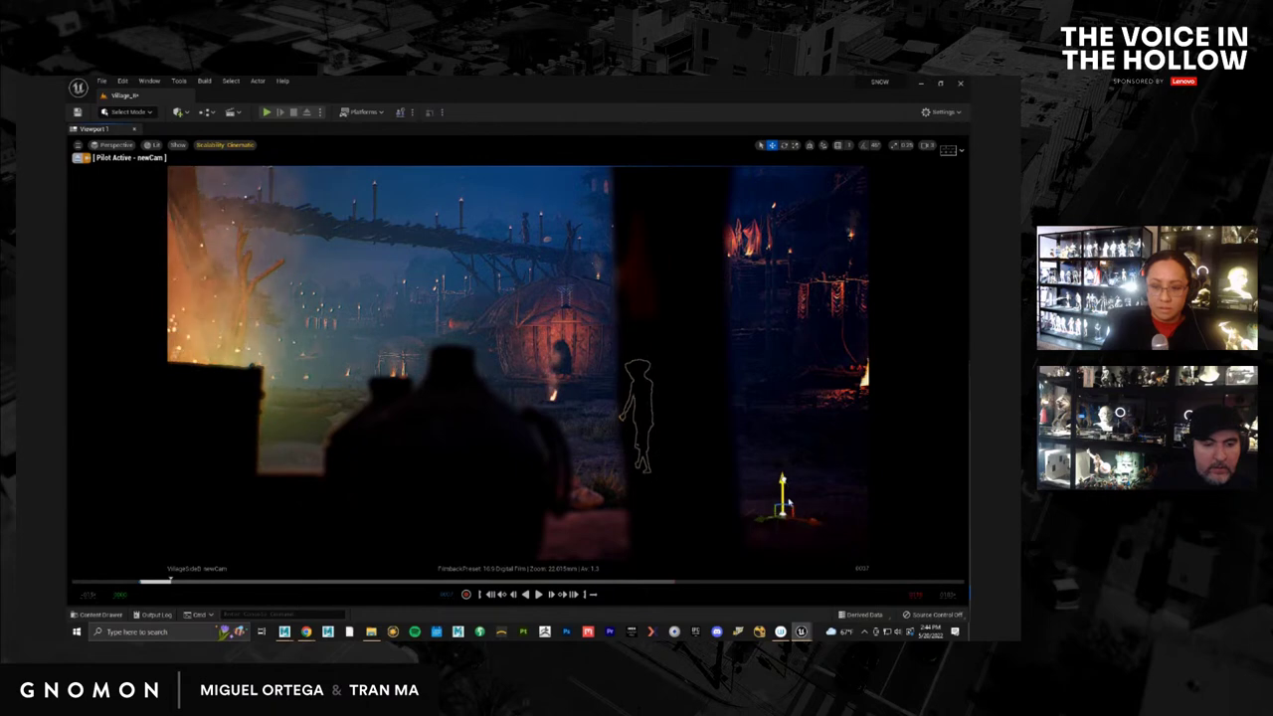
# Push newCam in towards Coa and frame her large on the right, with the hut and campfire behind her
pyautogui.scroll(3, 636, 371)
pyautogui.scroll(2, 662, 394)
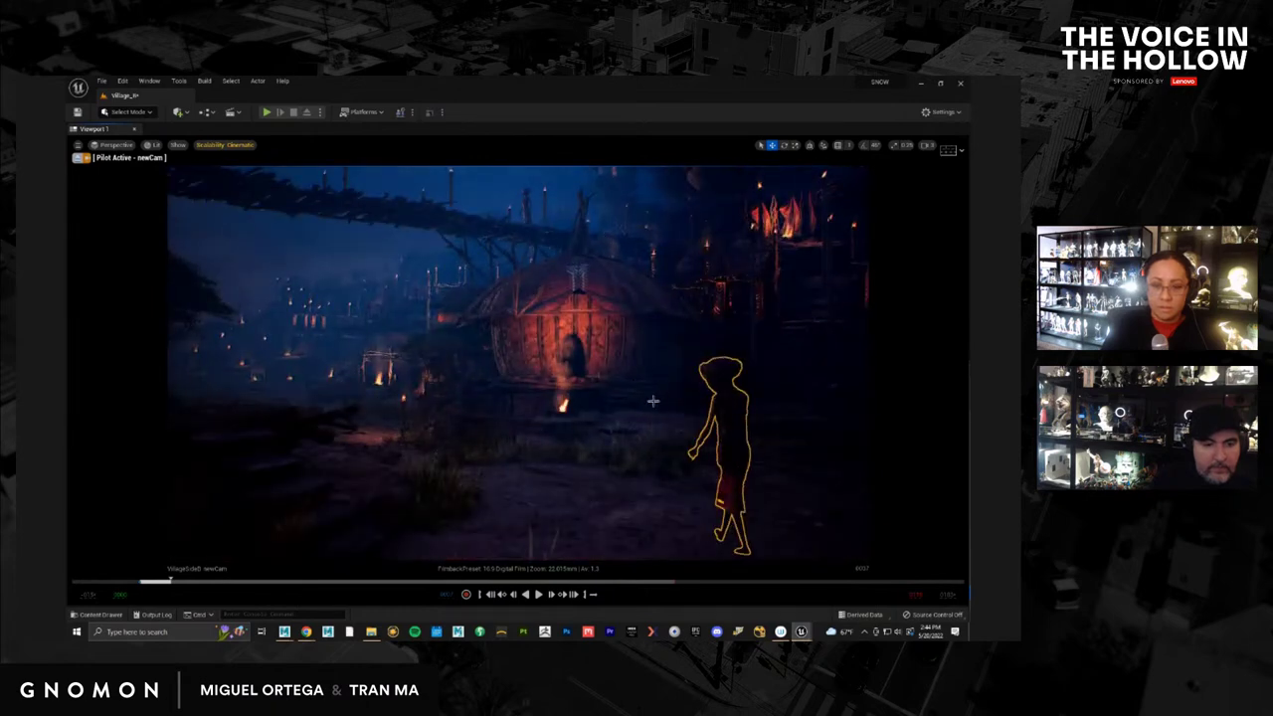
pyautogui.scroll(2, 652, 401)
pyautogui.keyDown('alt'); pyautogui.moveTo(614, 394); pyautogui.dragTo(456, 337, button='middle'); pyautogui.keyUp('alt')
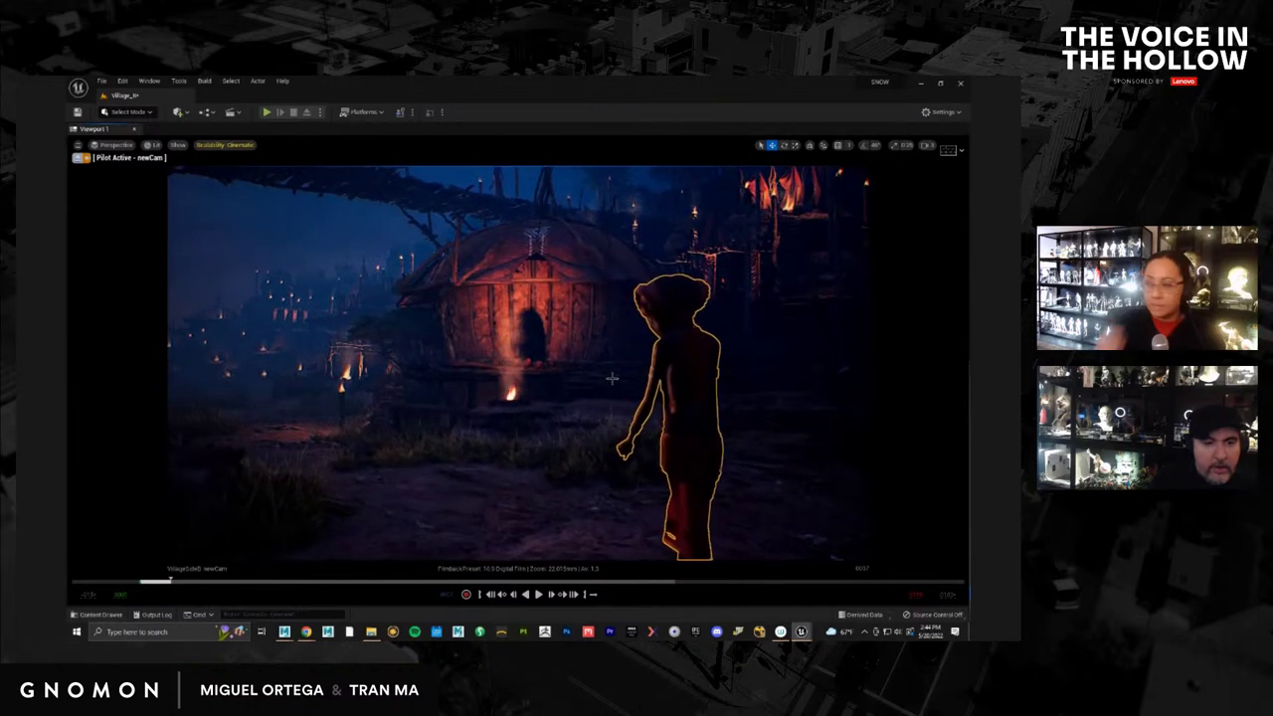
pyautogui.scroll(2, 612, 377)
pyautogui.keyDown('alt'); pyautogui.moveTo(615, 383); pyautogui.dragTo(630, 381, button='middle'); pyautogui.keyUp('alt')
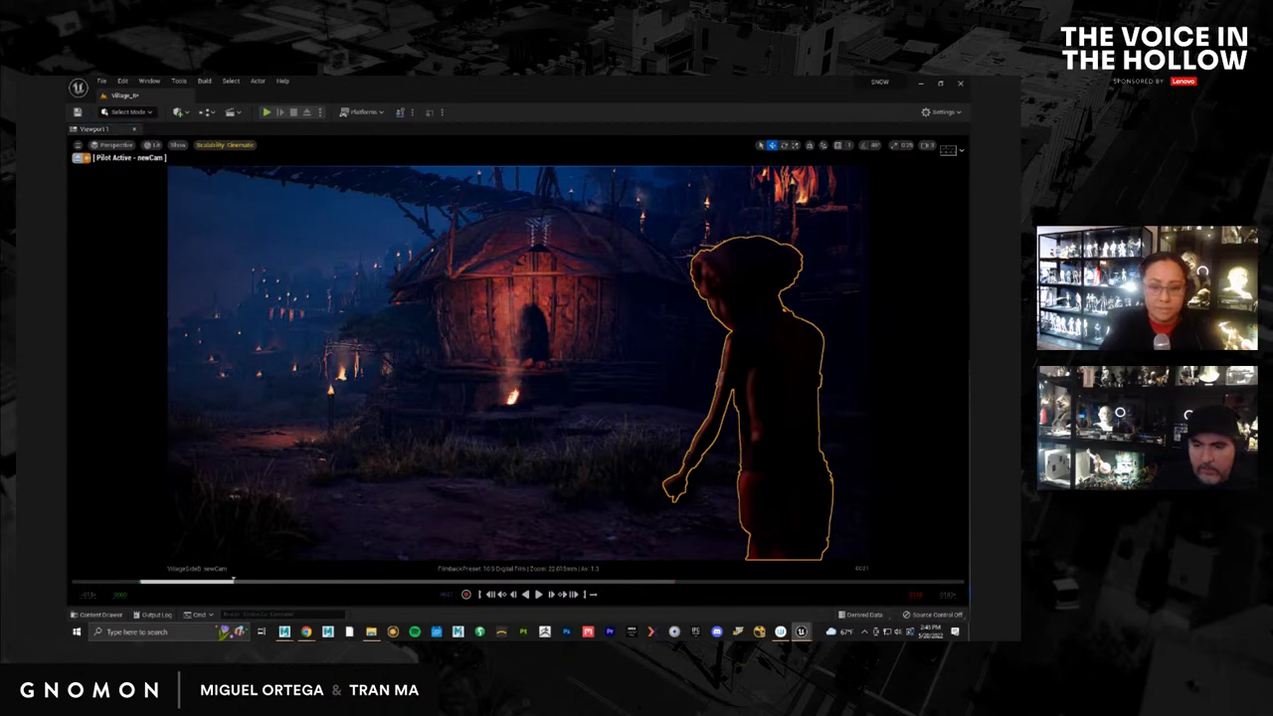
# Undo the last change to Coa's position
pyautogui.hotkey('ctrl', 'z')
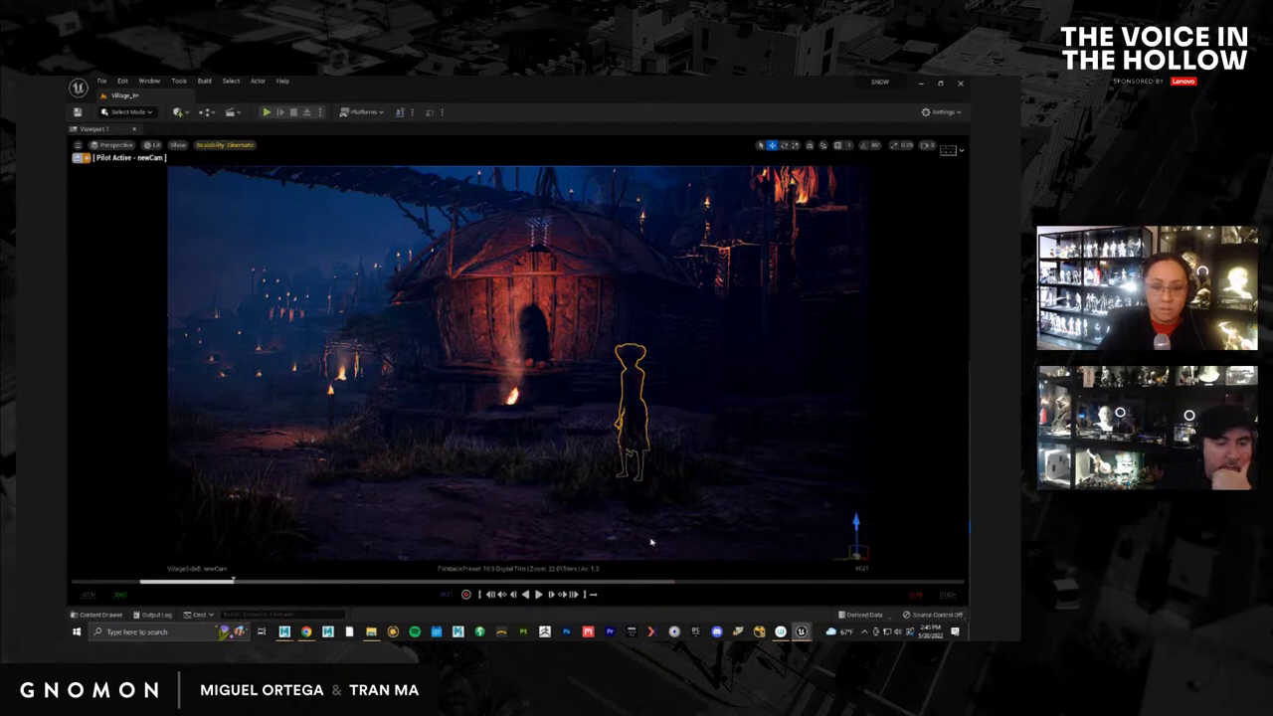
pyautogui.click(475, 475)
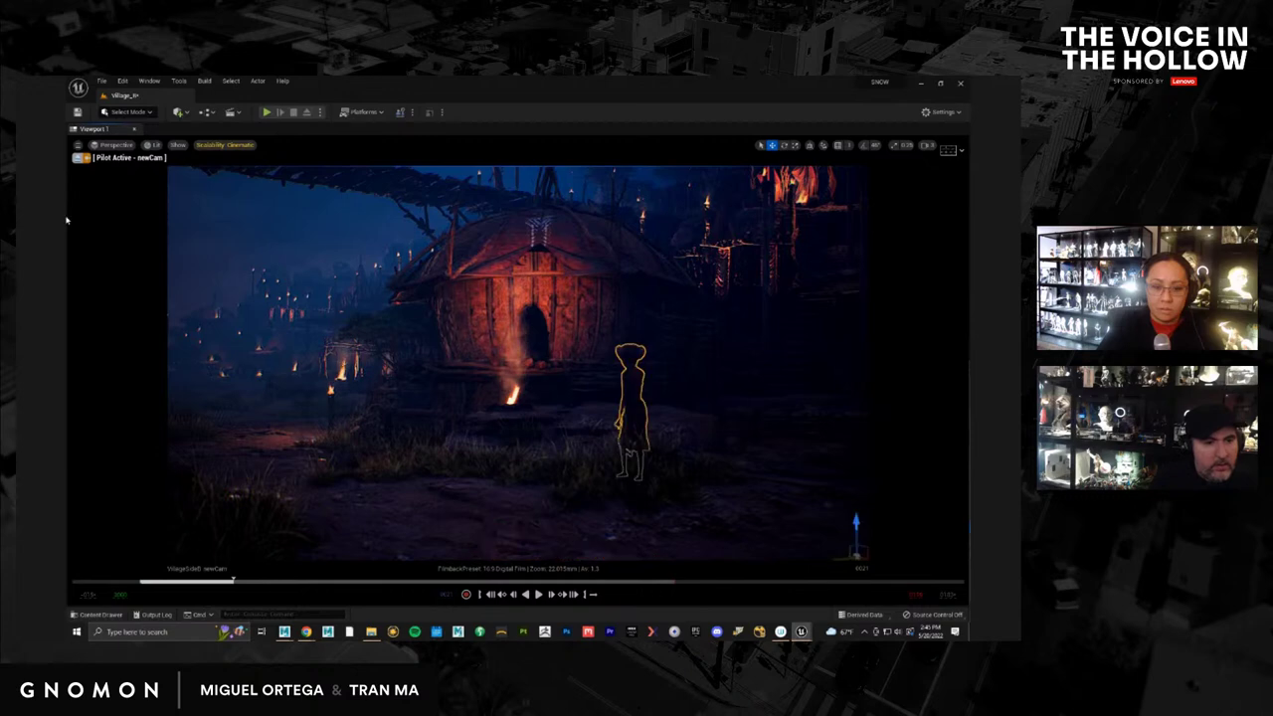
# Restore the side-by-side two-pane layout and pilot newCam in both the unlit and the lit viewports
pyautogui.click(77, 145)
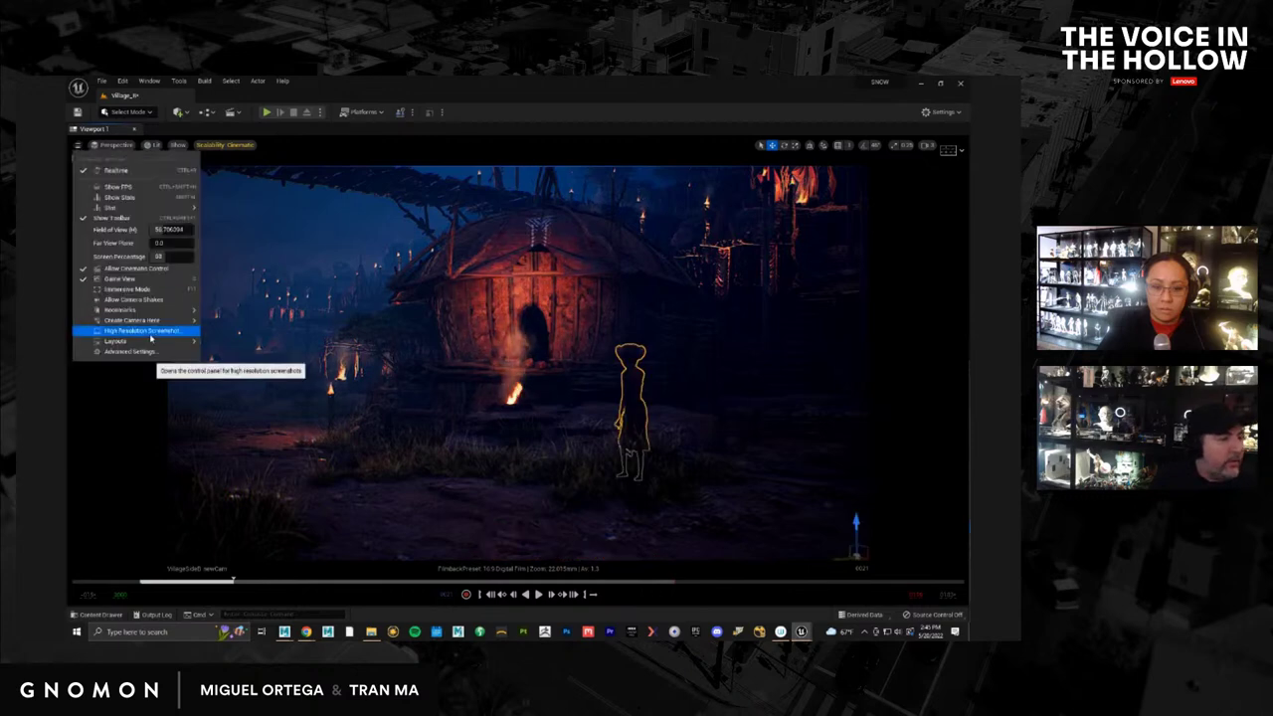
pyautogui.moveTo(156, 342)
pyautogui.click(227, 407)
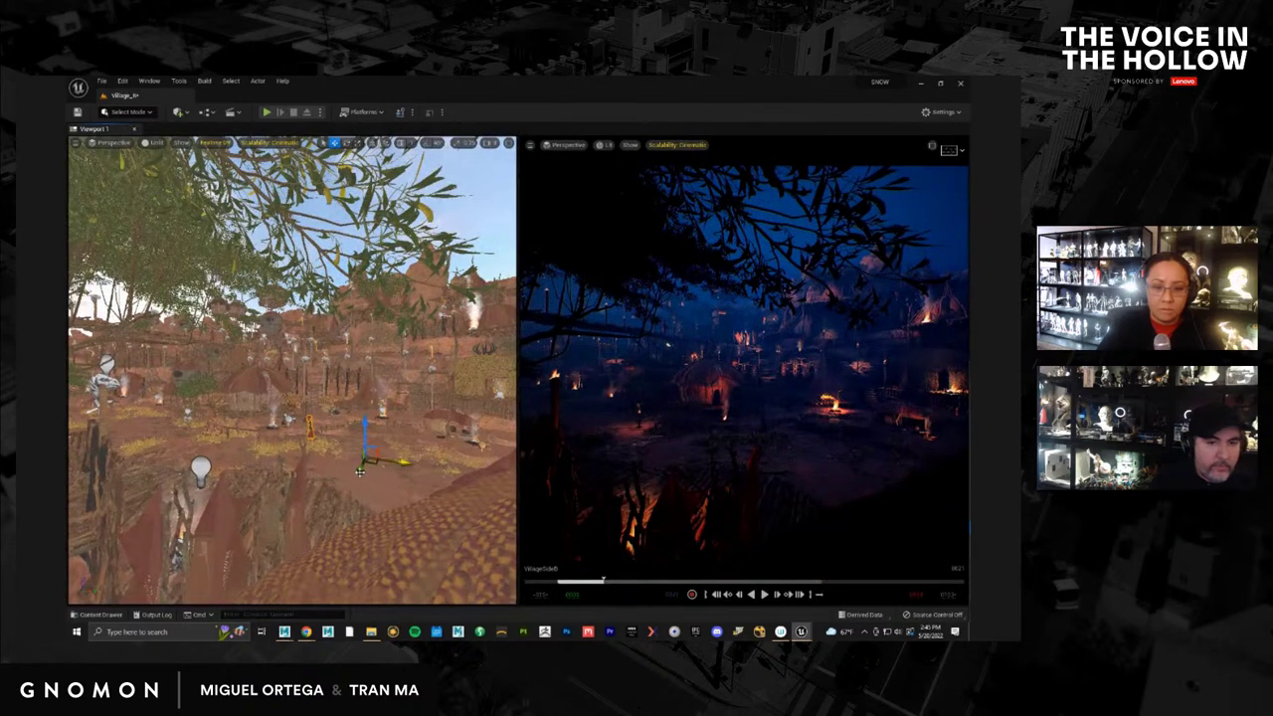
pyautogui.click(348, 504)
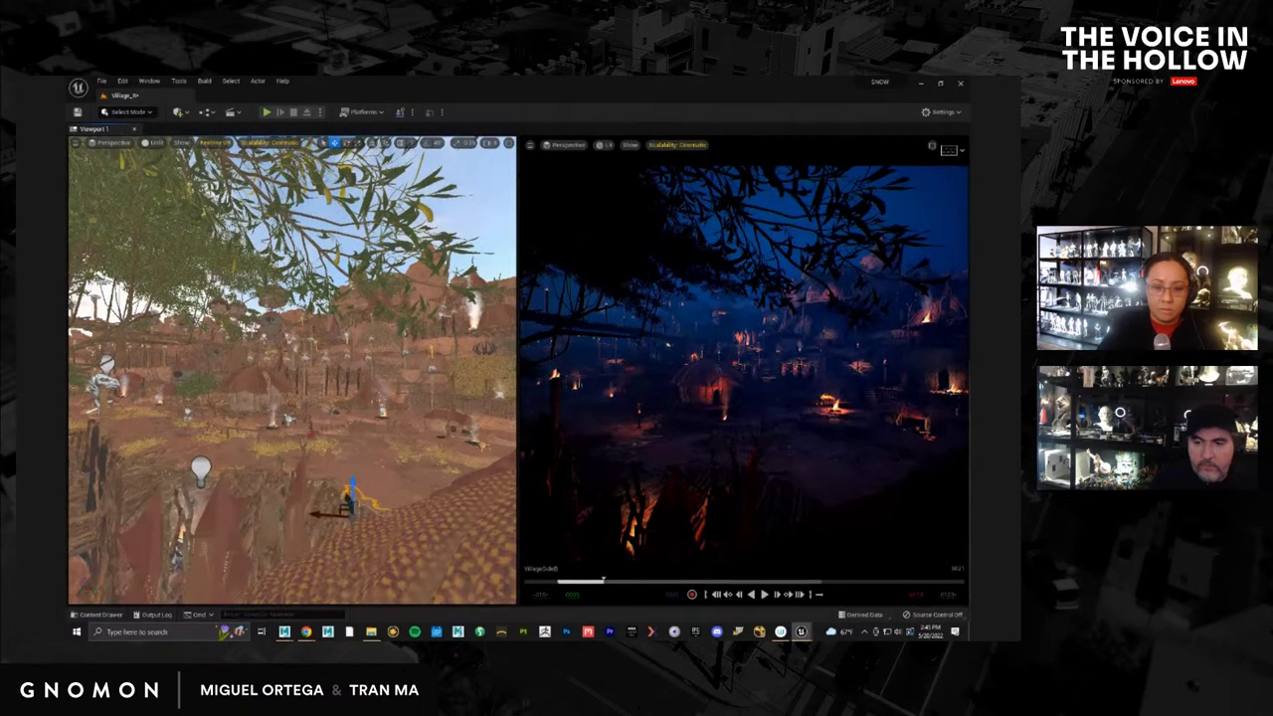
pyautogui.hotkey('ctrl', 'shift', 'p')
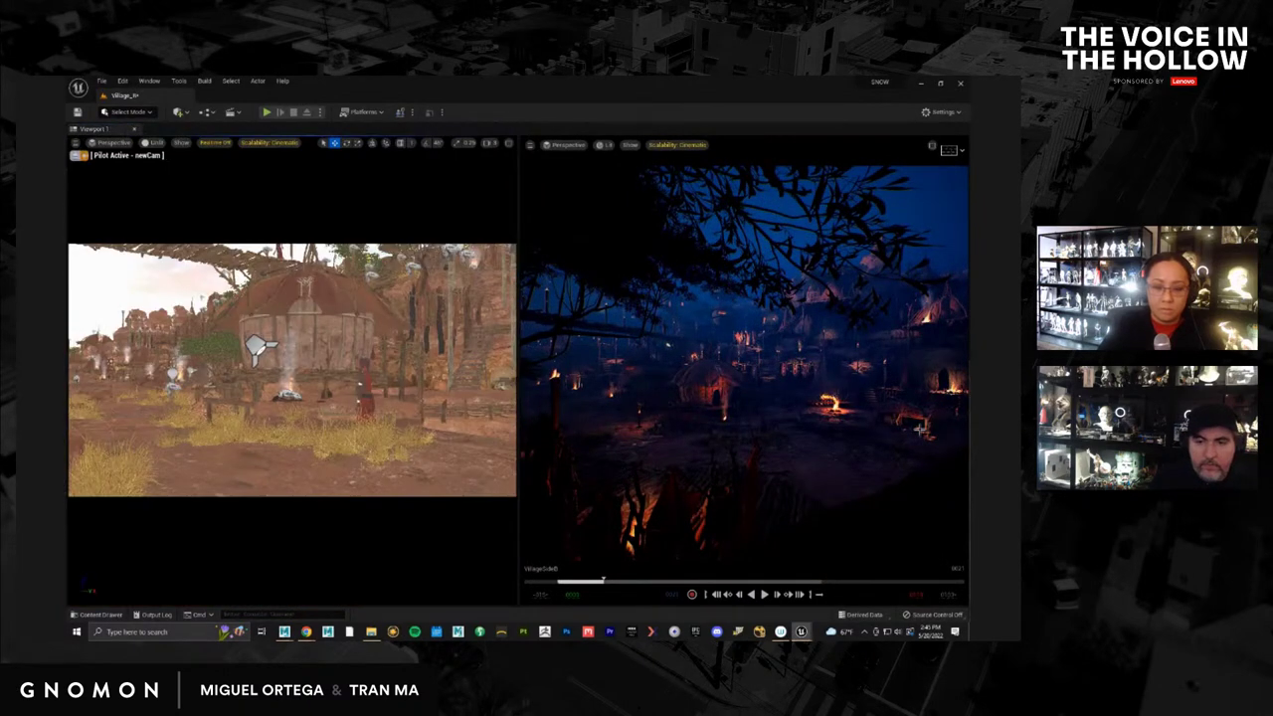
pyautogui.click(905, 415)
pyautogui.hotkey('ctrl', 'shift', 'p')
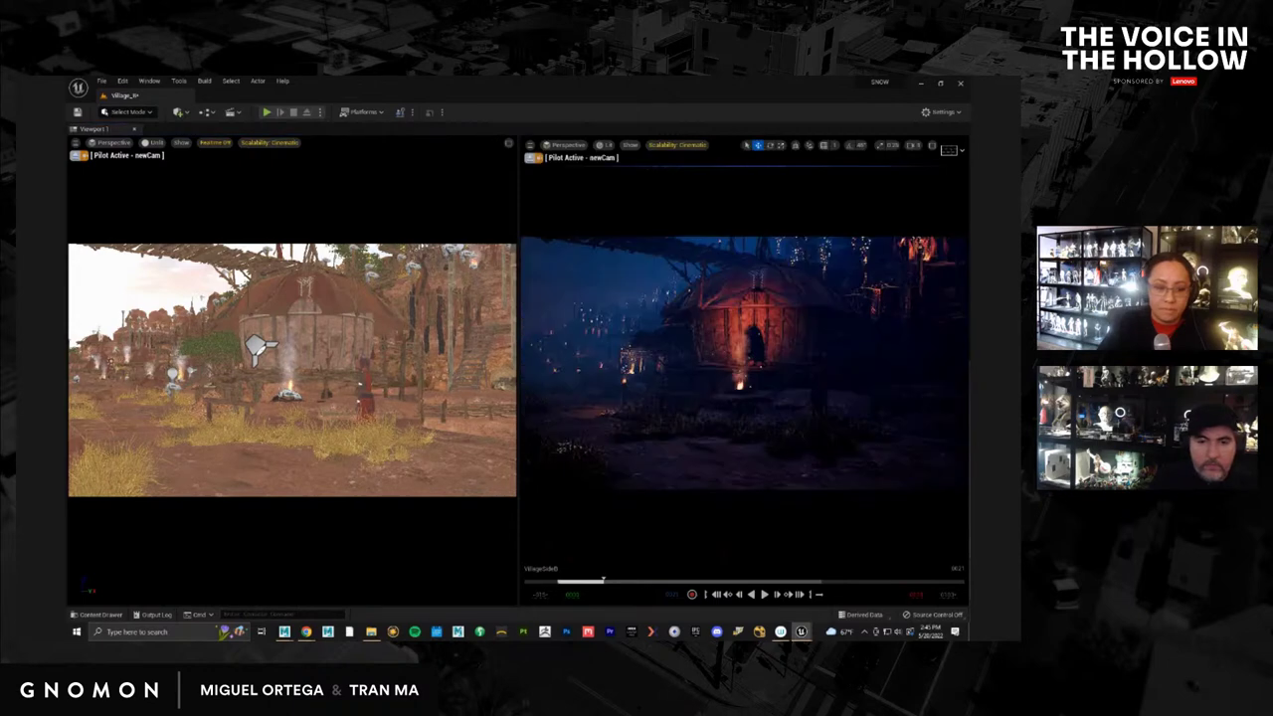
# Select Coa, pull newCam back and move her across the open ground towards the camera, in front of the hut
pyautogui.click(363, 390)
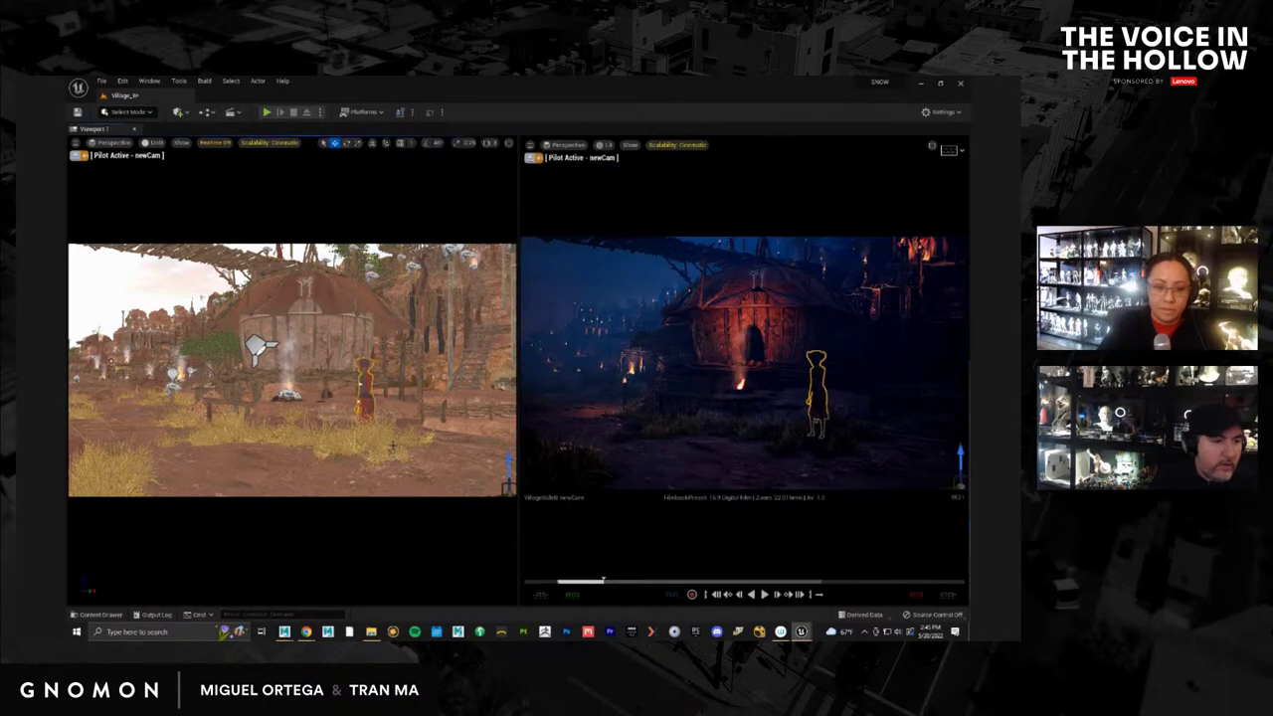
pyautogui.moveTo(426, 472)
pyautogui.mouseDown(button='right')
pyautogui.moveTo(416, 481)
pyautogui.moveTo(417, 464)
pyautogui.mouseUp(button='right')
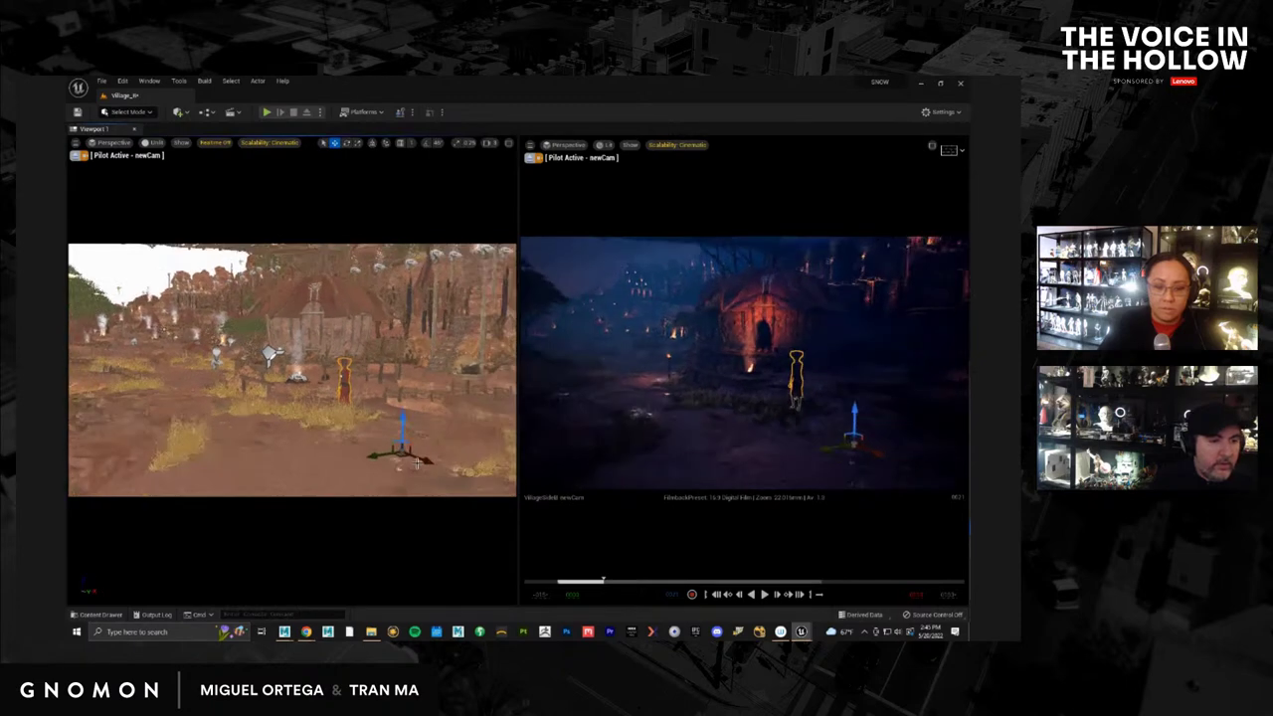
pyautogui.moveTo(371, 456); pyautogui.dragTo(266, 493)
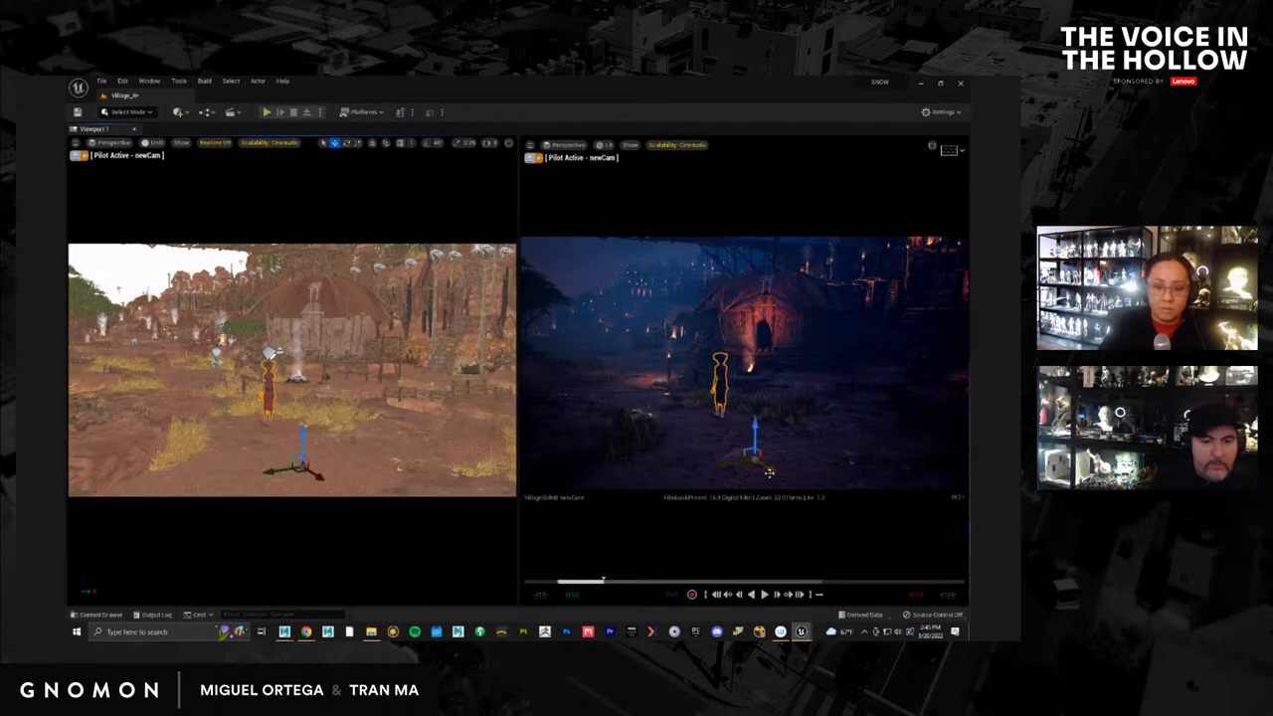
pyautogui.moveTo(779, 476); pyautogui.dragTo(887, 487)
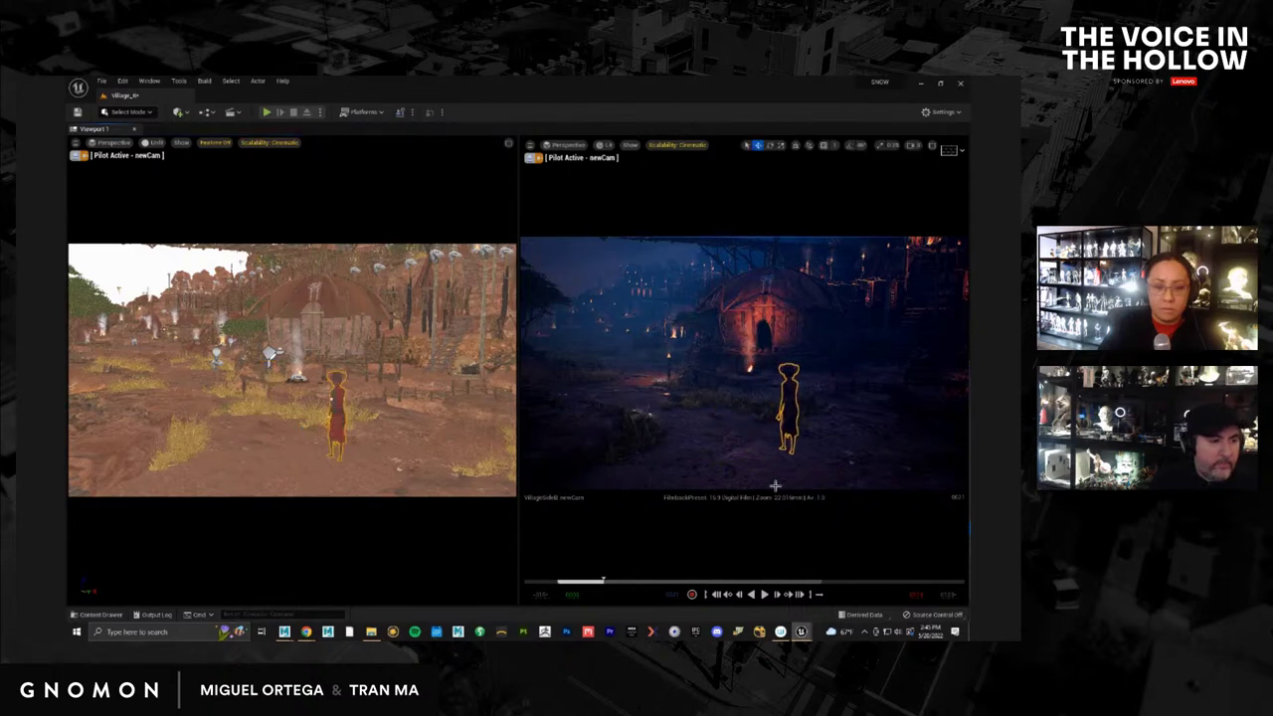
pyautogui.scroll(-5, 349, 431)
pyautogui.moveTo(348, 430); pyautogui.dragTo(378, 475, button='right')
pyautogui.moveTo(378, 476); pyautogui.dragTo(321, 489)
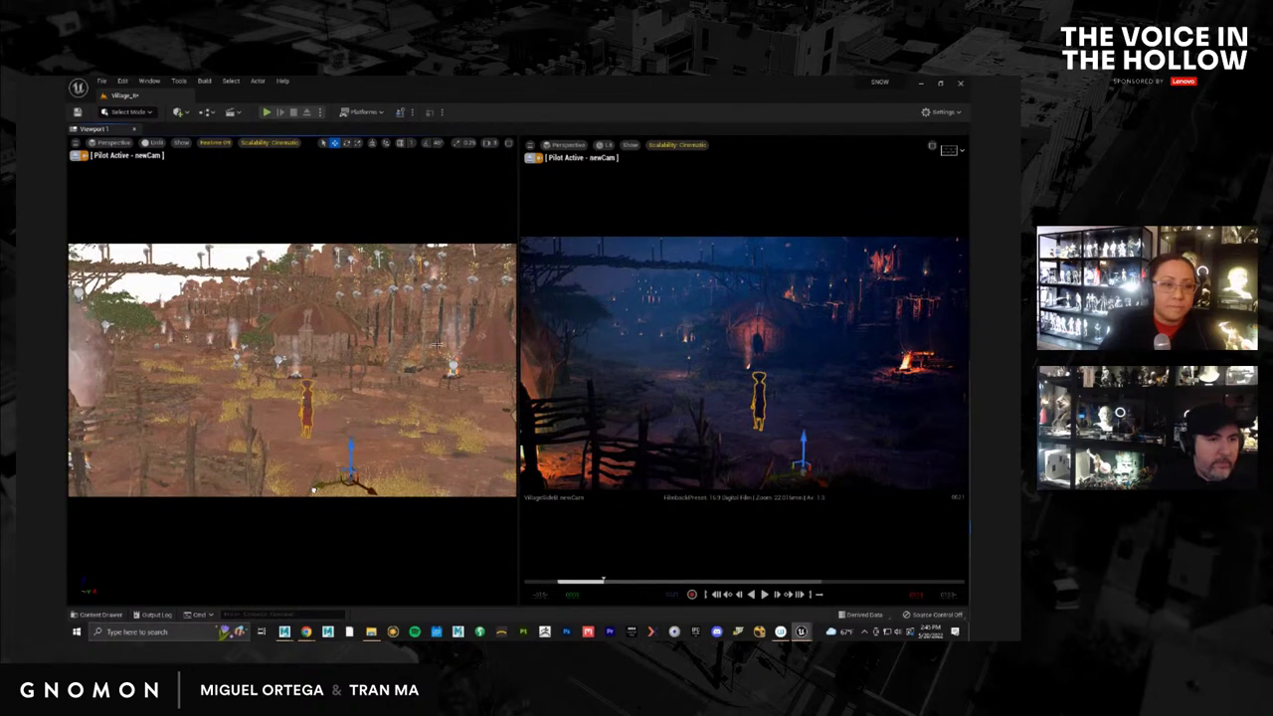
# Scrub VillageSideB back to the start of its range and stop piloting newCam in the unlit viewport for a free view of Coa
pyautogui.click(78, 156)
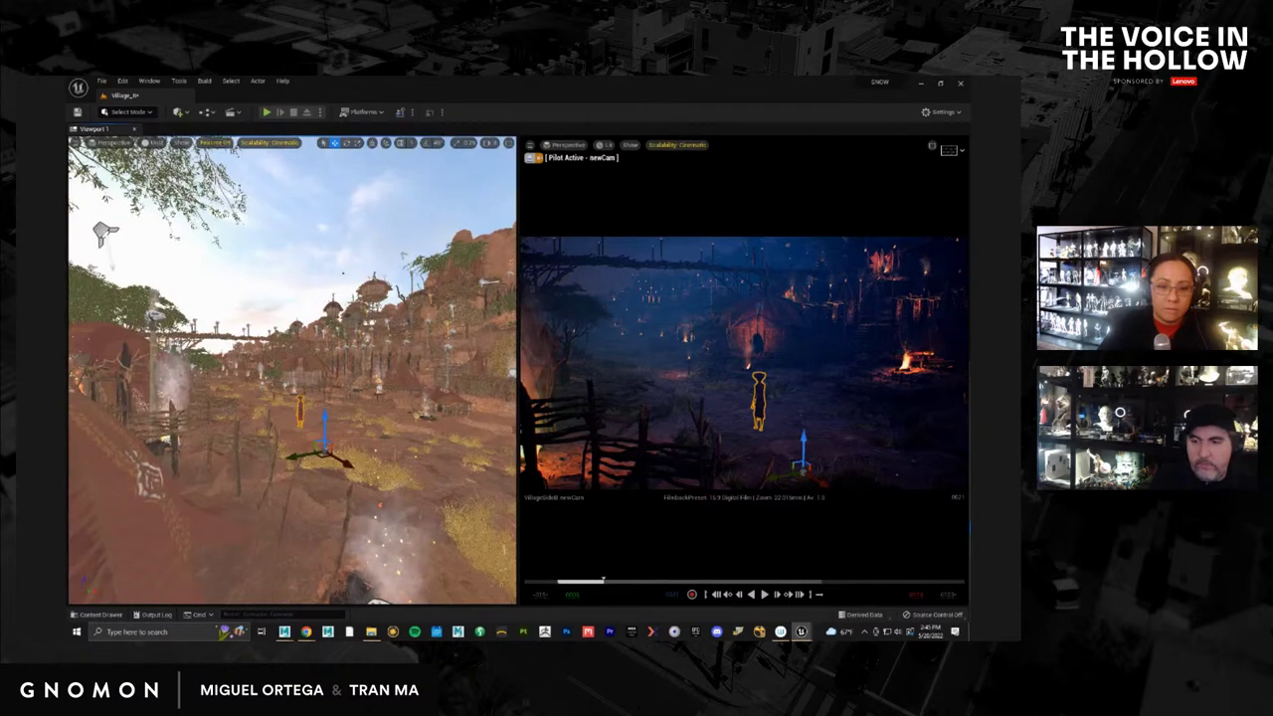
pyautogui.moveTo(602, 579); pyautogui.dragTo(569, 579)
pyautogui.hotkey('shift', 'c')
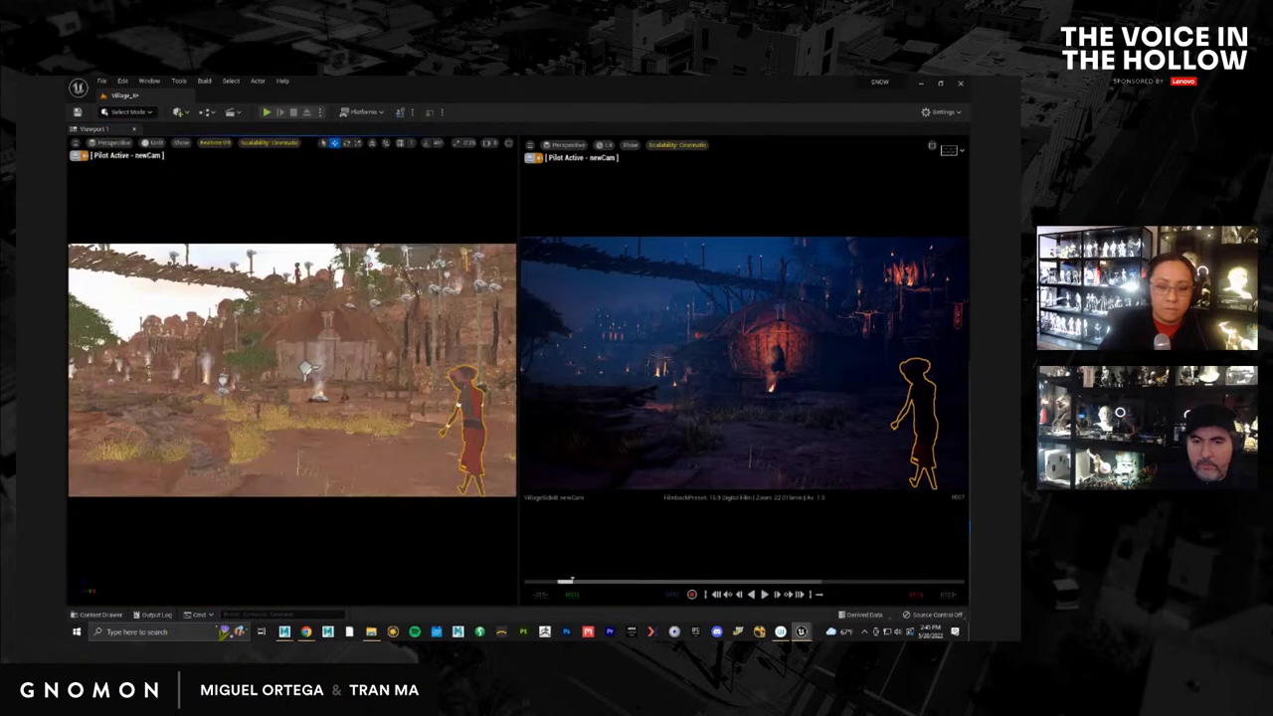
pyautogui.moveTo(572, 580); pyautogui.dragTo(561, 579)
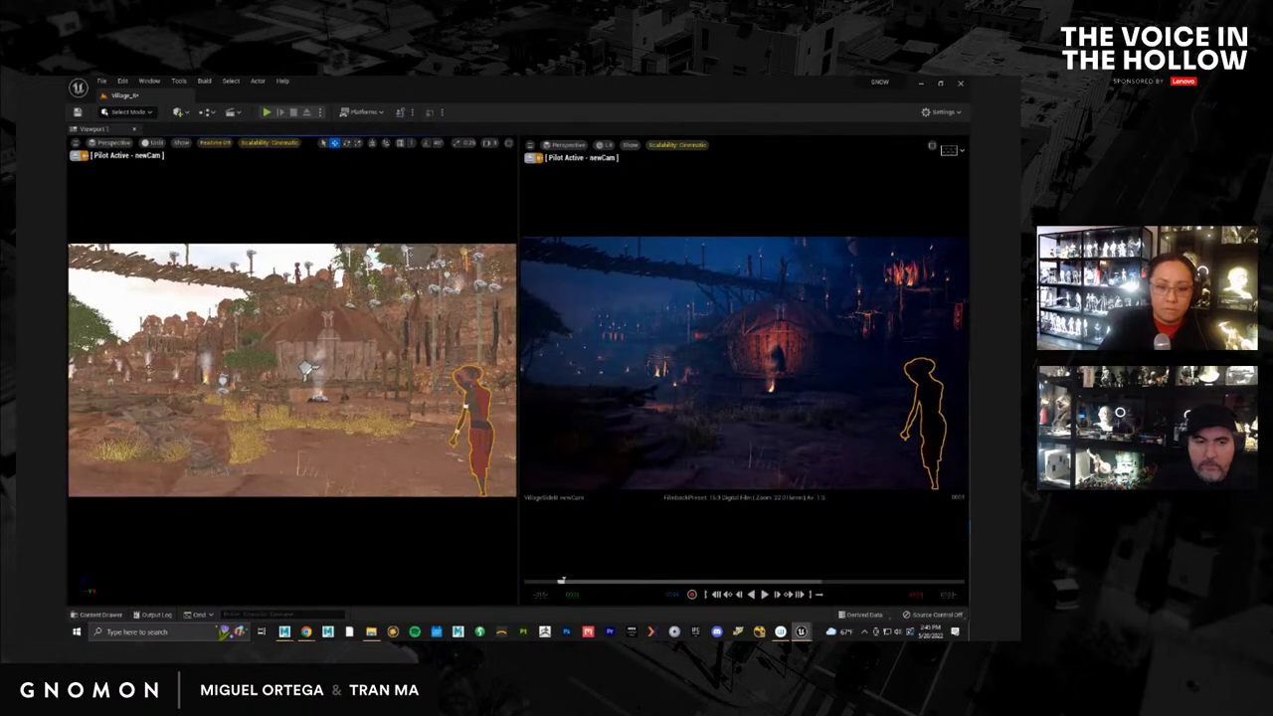
pyautogui.click(76, 156)
pyautogui.keyDown('alt'); pyautogui.moveTo(377, 460); pyautogui.dragTo(358, 493); pyautogui.keyUp('alt')
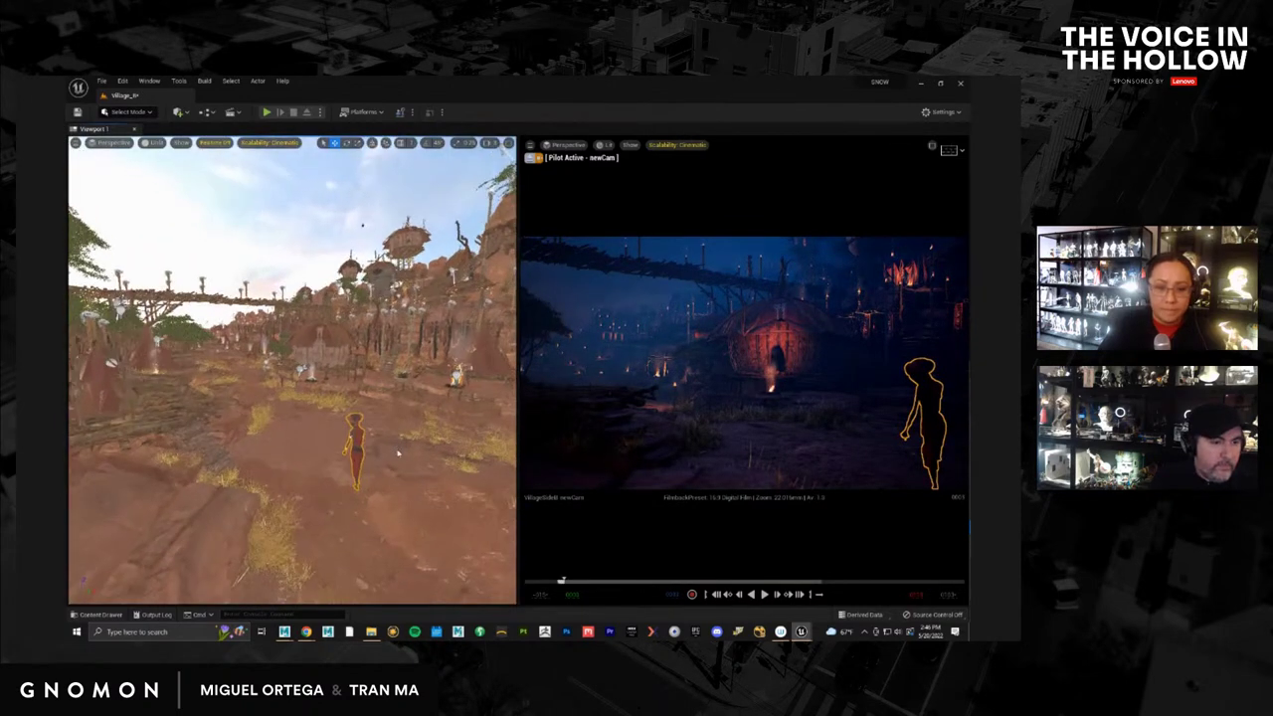
# Move Coa sideways across the open ground towards the hut's centre line and rotate her about the vertical axis
pyautogui.scroll(-5, 399, 462)
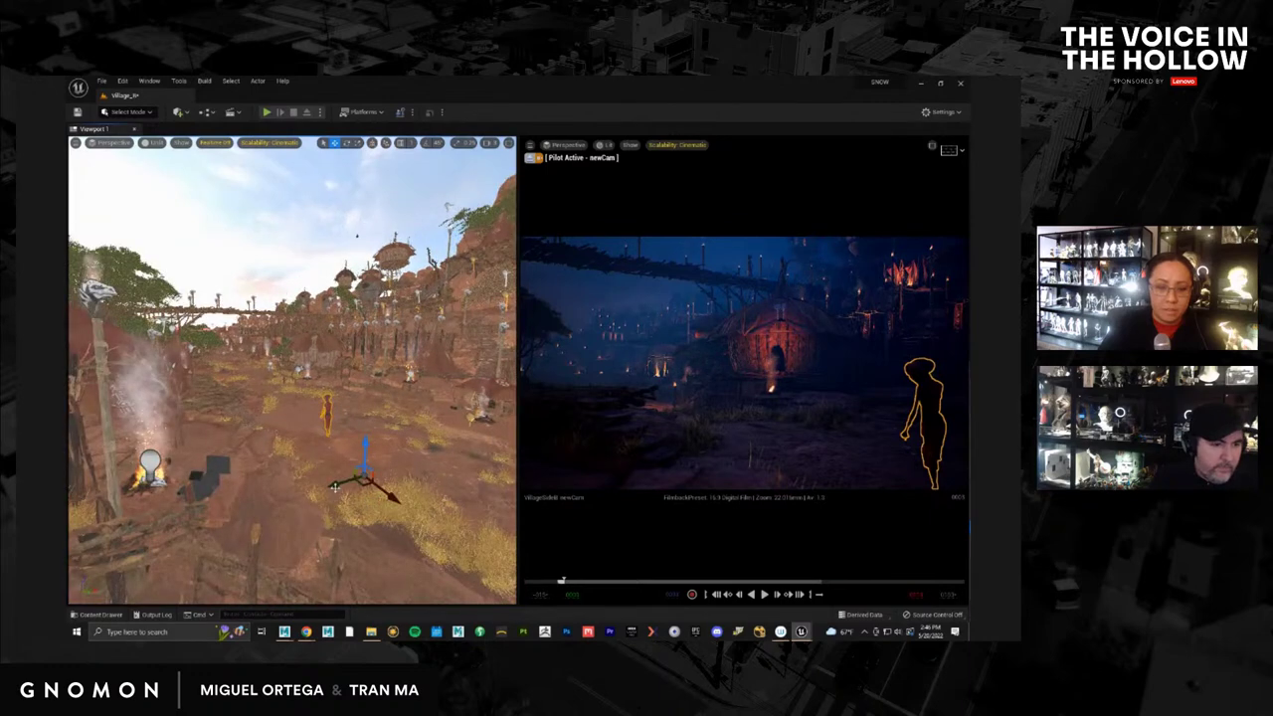
pyautogui.moveTo(336, 485); pyautogui.dragTo(269, 494)
pyautogui.press('e')
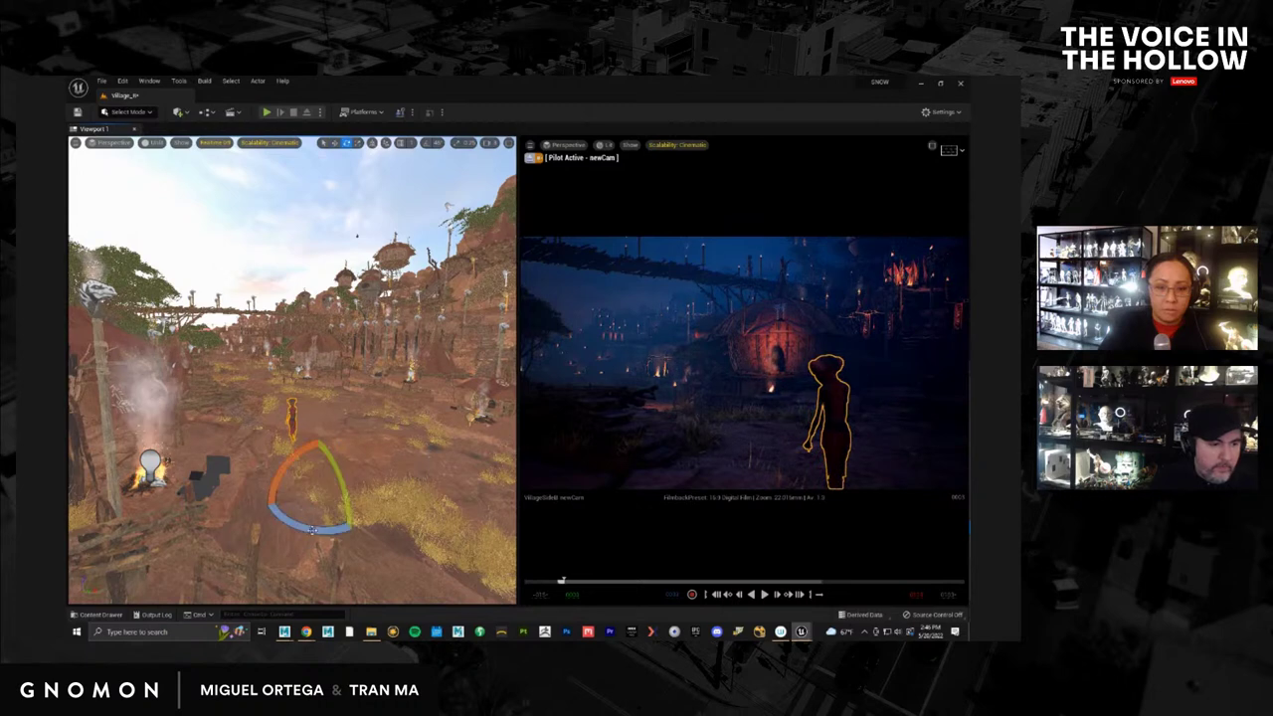
pyautogui.moveTo(312, 532); pyautogui.dragTo(392, 521)
pyautogui.press('w')
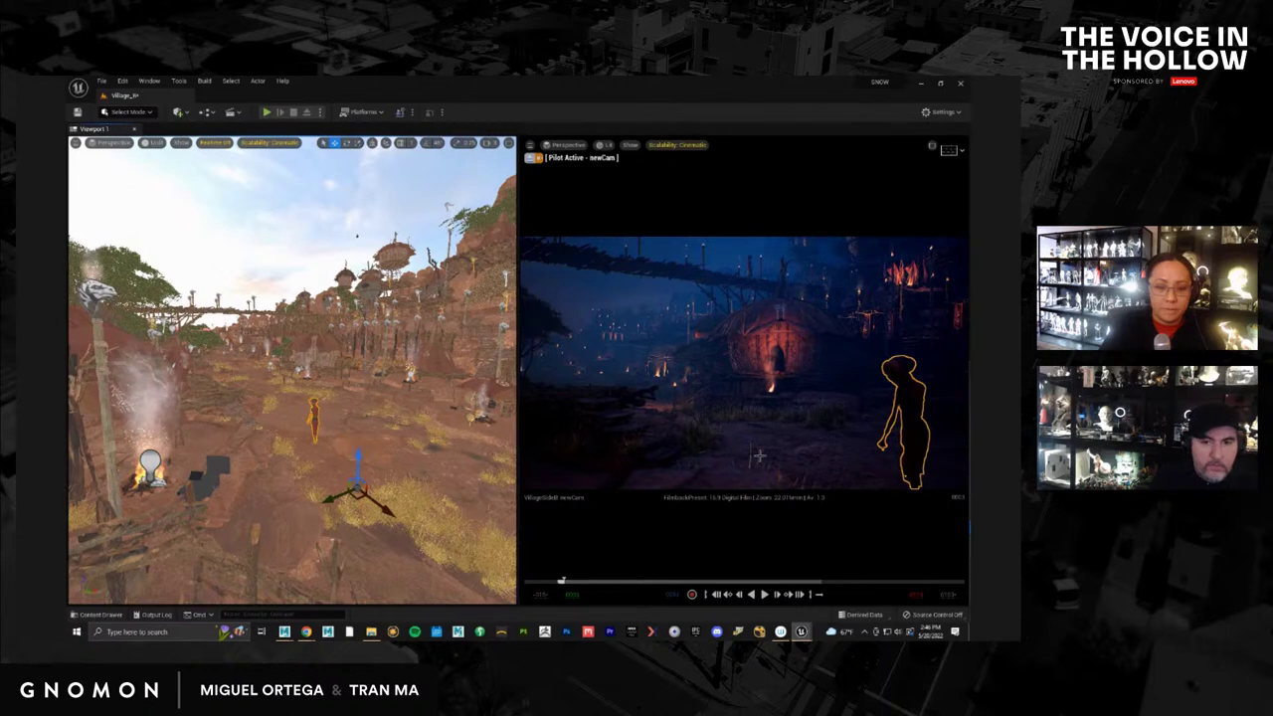
# Move newCam in closer behind Coa so she stands large beside the glowing hut, and scrub VillageSideB forward
pyautogui.keyDown('alt'); pyautogui.moveTo(818, 428); pyautogui.dragTo(891, 473, button='right'); pyautogui.keyUp('alt')
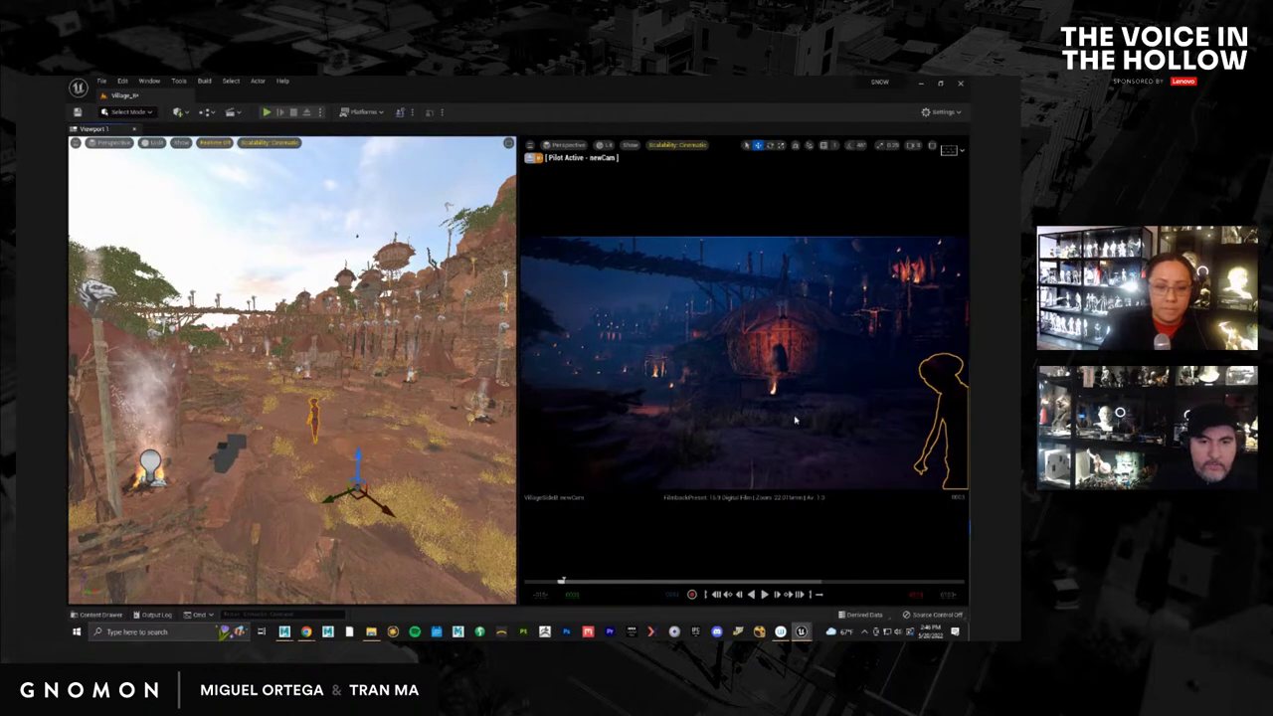
pyautogui.moveTo(737, 382); pyautogui.dragTo(804, 381, button='middle')
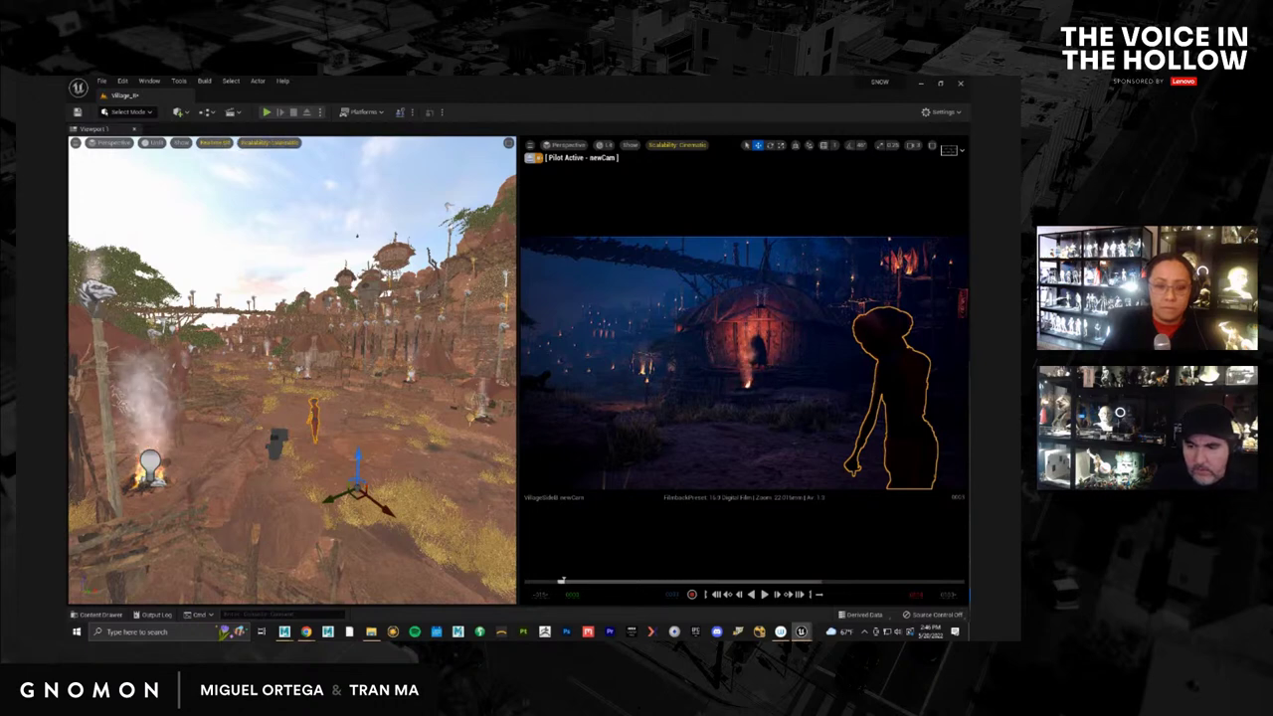
pyautogui.click(276, 444)
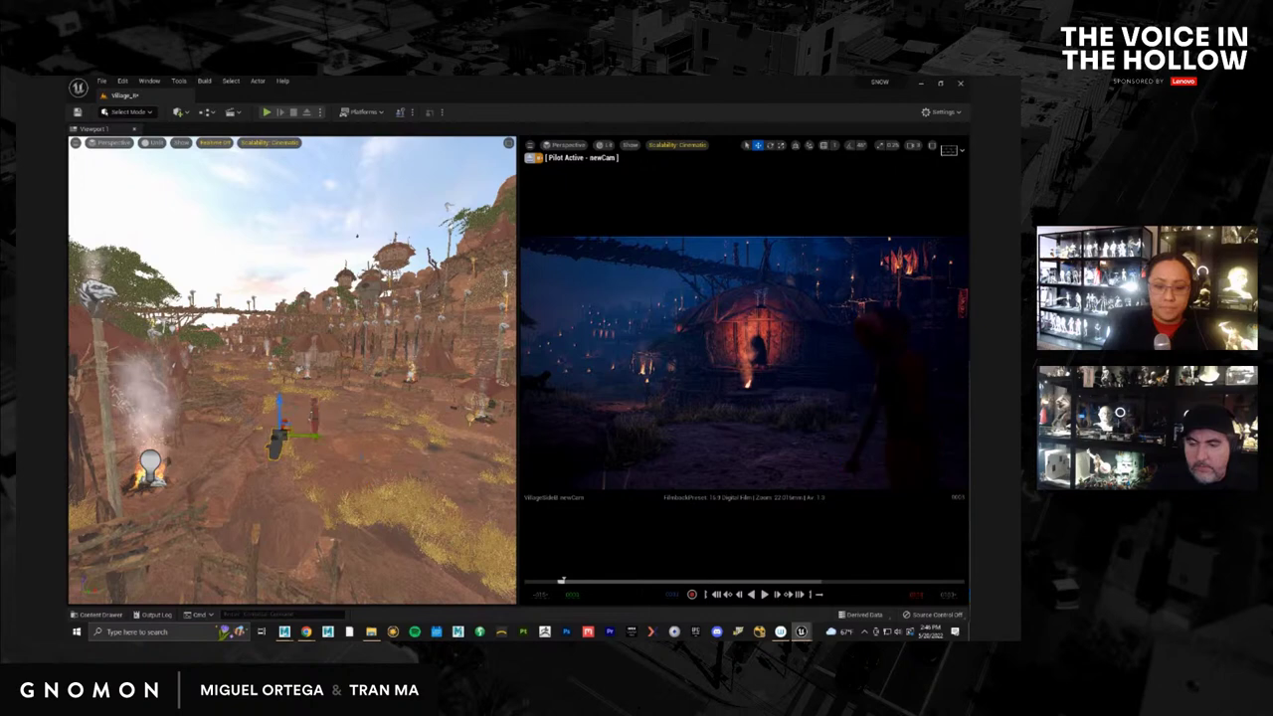
pyautogui.press('Escape')
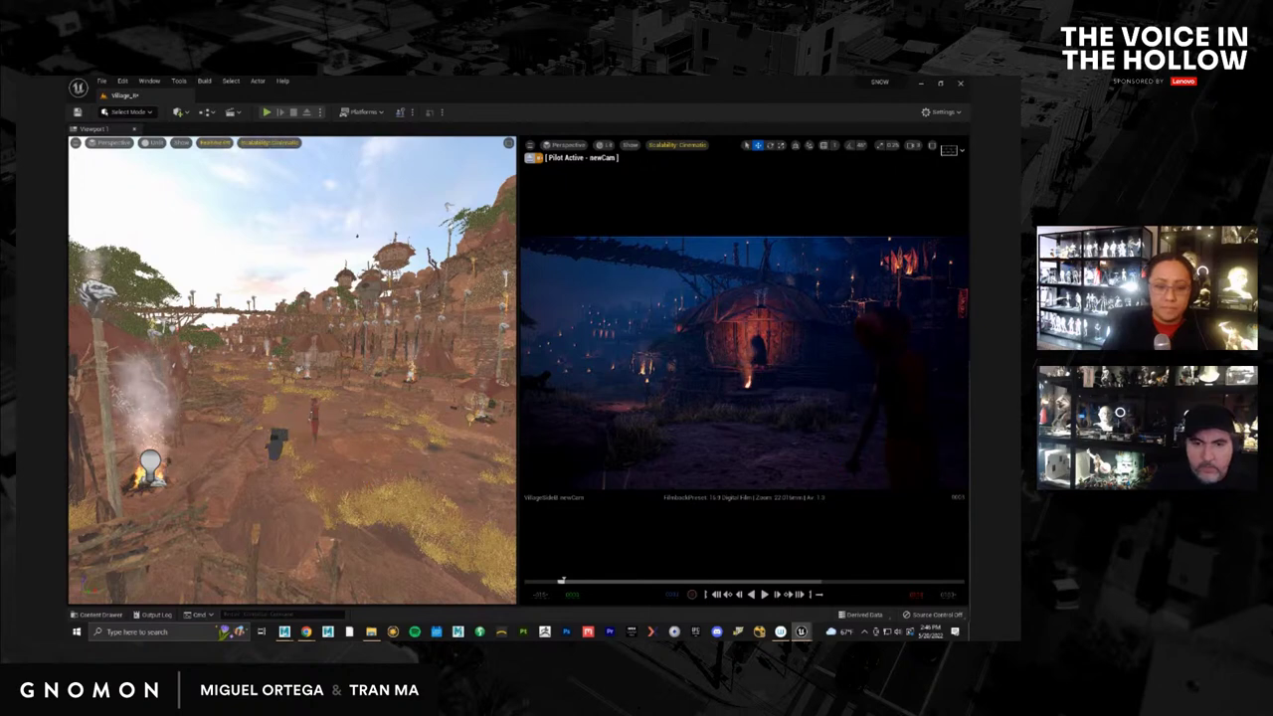
pyautogui.click(595, 581)
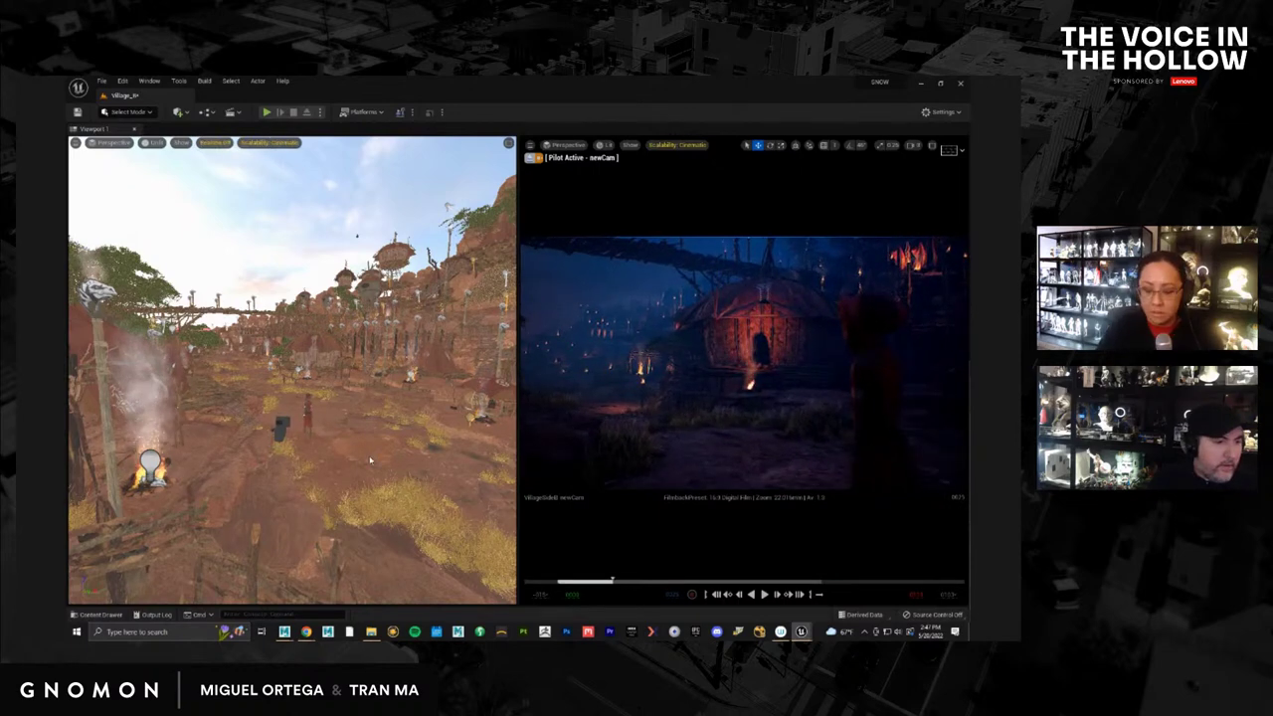
# Add a spot light to the village on the open ground beyond Coa and turn it towards her
pyautogui.moveTo(370, 459); pyautogui.dragTo(368, 468, button='right')
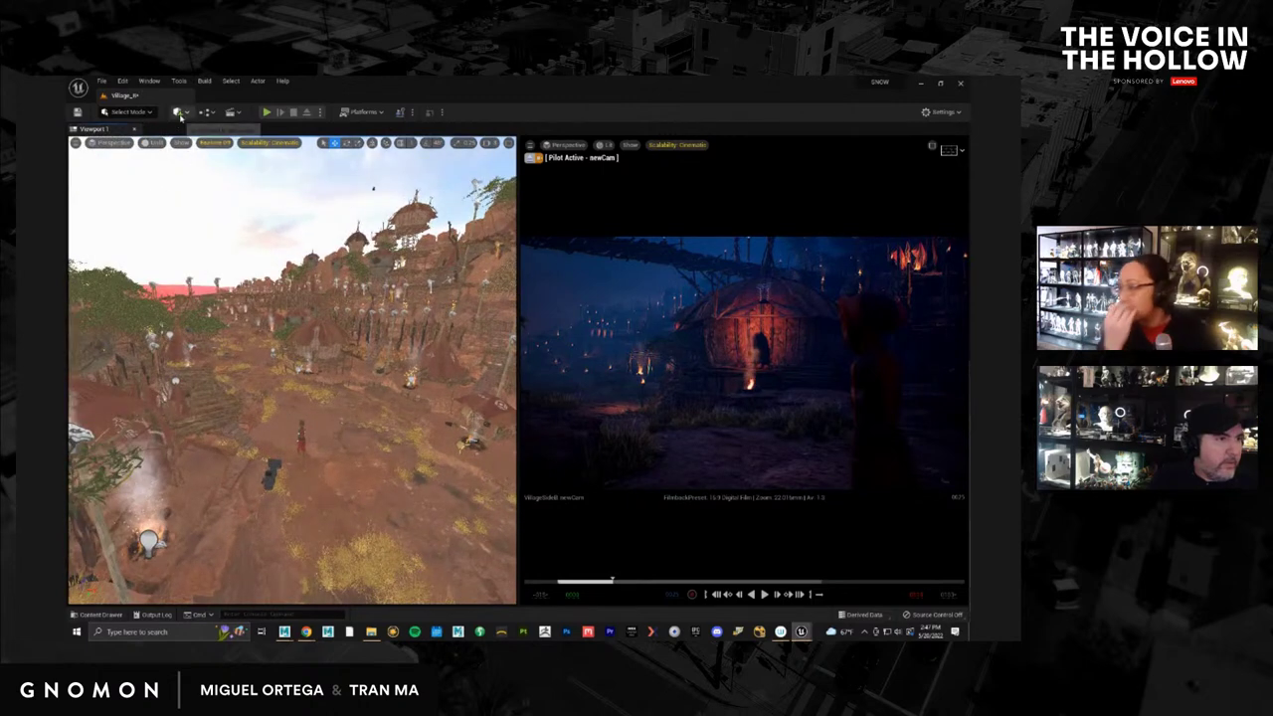
pyautogui.click(178, 112)
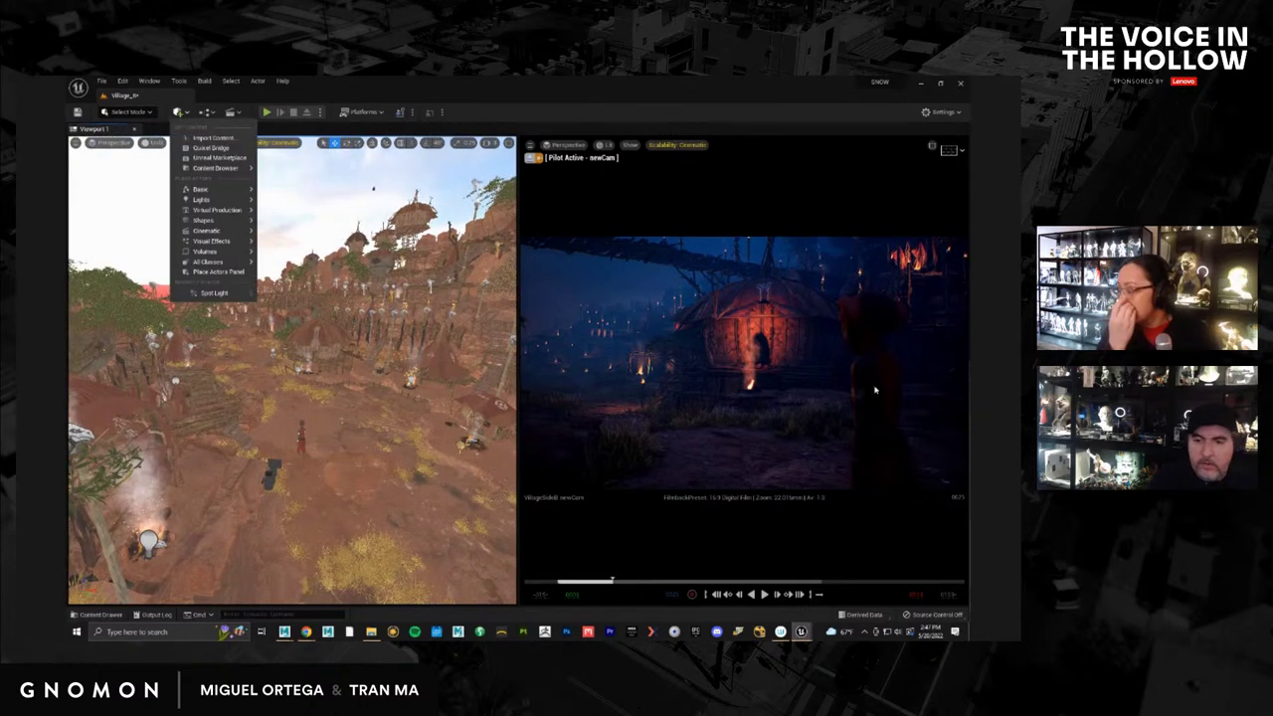
pyautogui.moveTo(201, 199)
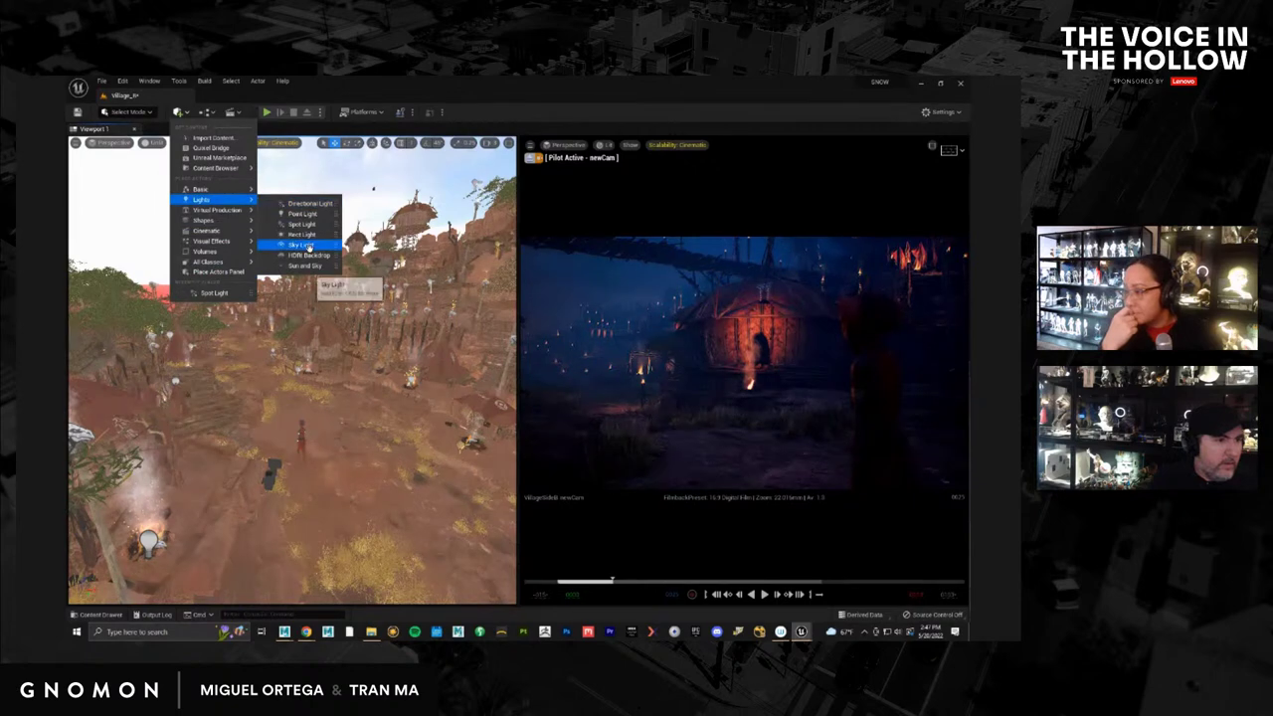
pyautogui.click(308, 203)
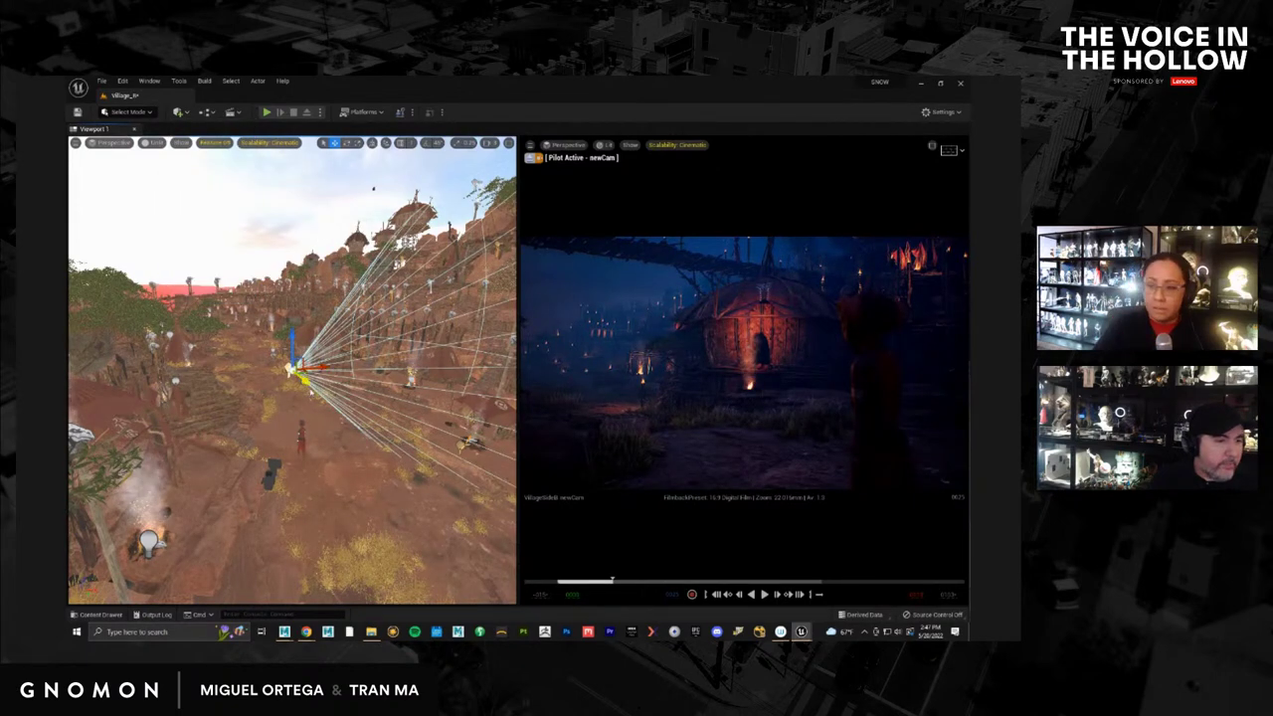
pyautogui.moveTo(303, 376); pyautogui.dragTo(66, 380)
pyautogui.press('e')
pyautogui.press('w')
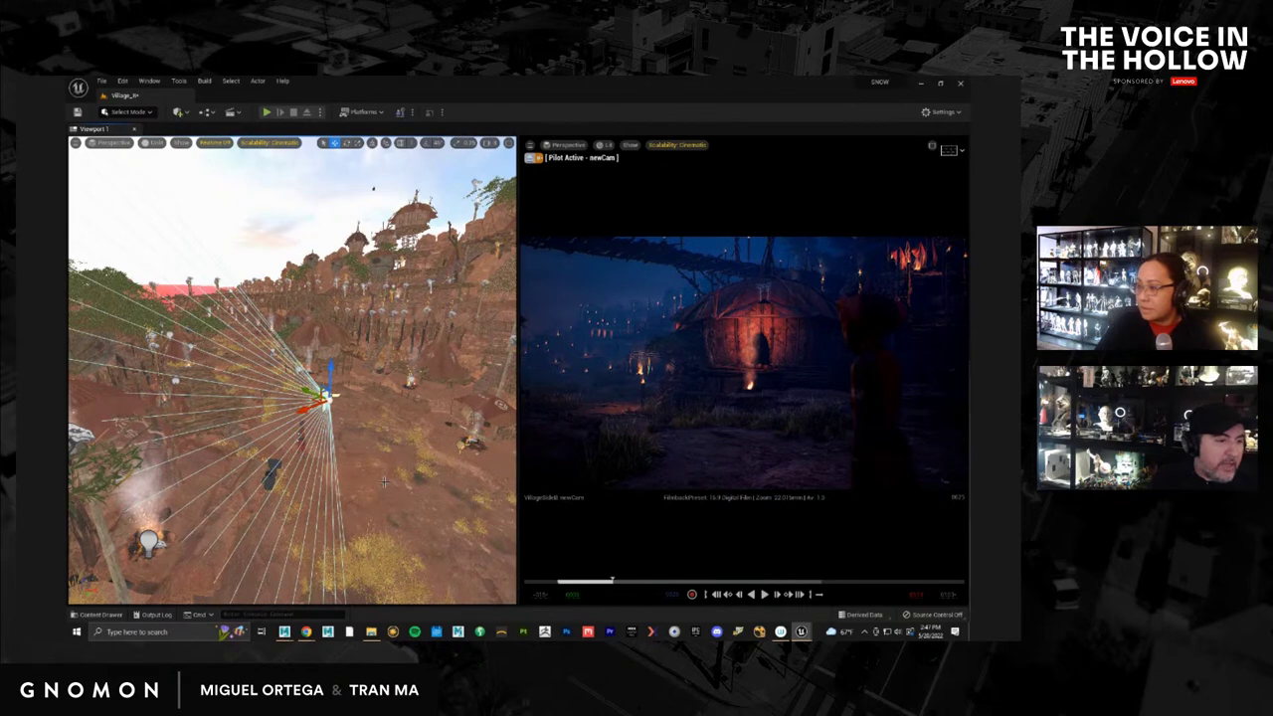
# Bring the spot light down to the ground in front of the hut and re-aim it at Coa
pyautogui.keyDown('alt'); pyautogui.moveTo(384, 482); pyautogui.dragTo(319, 491); pyautogui.keyUp('alt')
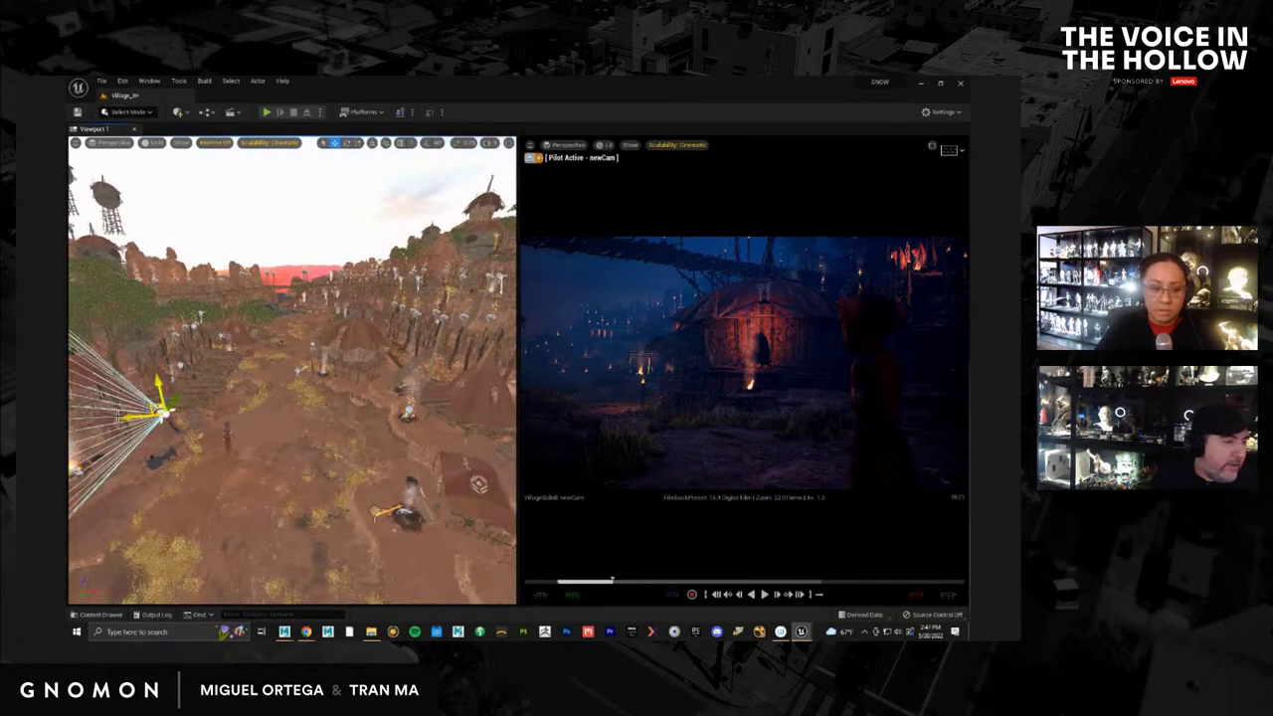
pyautogui.moveTo(171, 405); pyautogui.dragTo(366, 519)
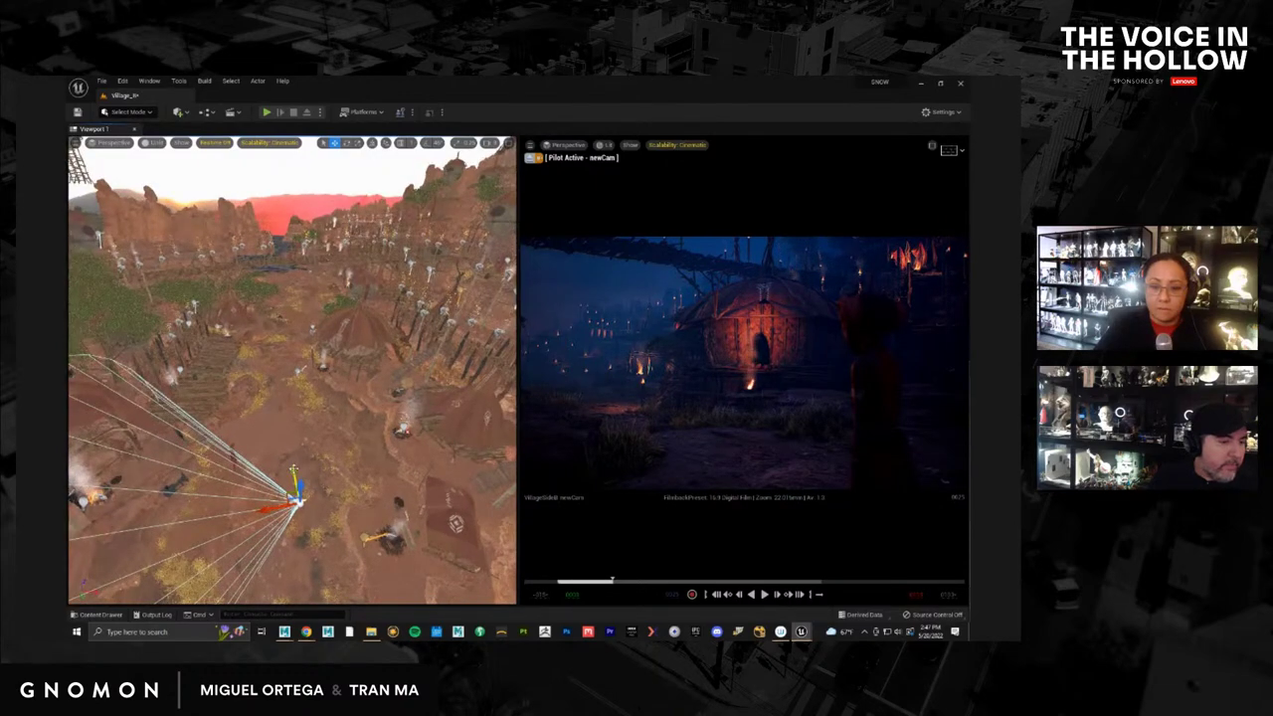
pyautogui.moveTo(296, 494); pyautogui.dragTo(278, 469)
pyautogui.press('e')
pyautogui.press('w')
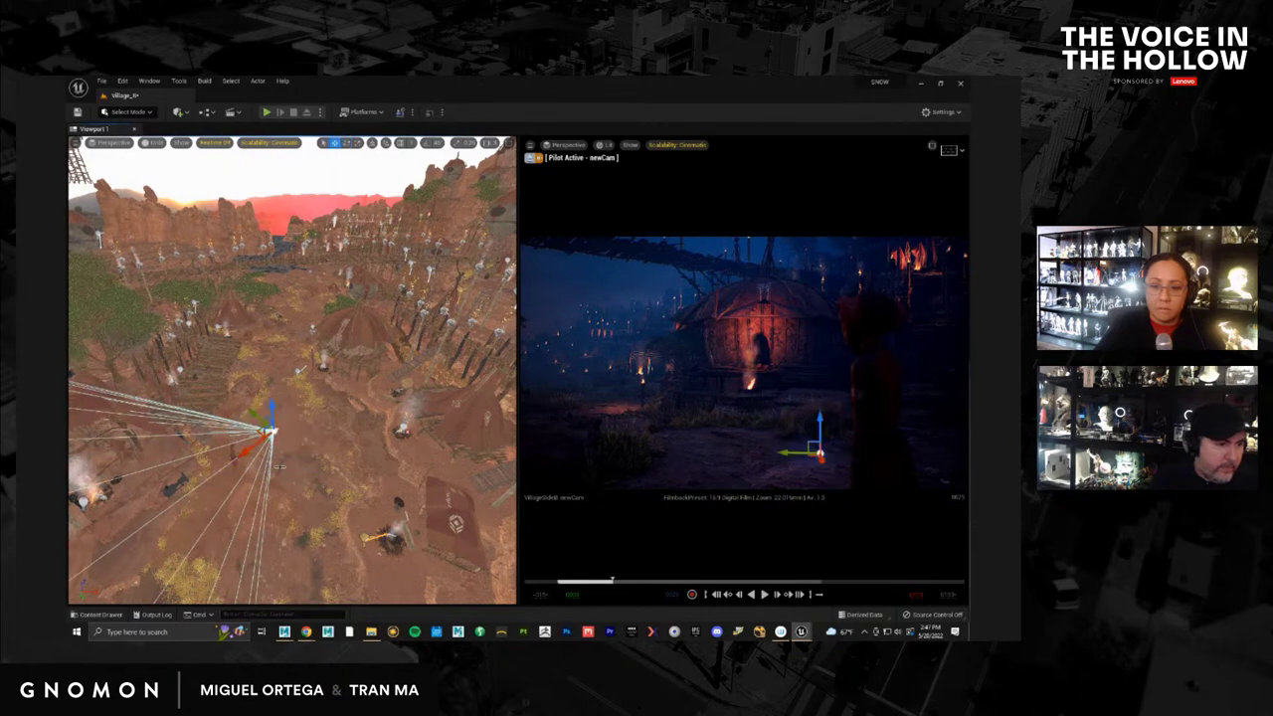
# Nudge the spot light sideways and rotate it about the vertical axis so its cone rims Coa's silhouette
pyautogui.keyDown('alt'); pyautogui.moveTo(322, 506); pyautogui.dragTo(322, 563); pyautogui.keyUp('alt')
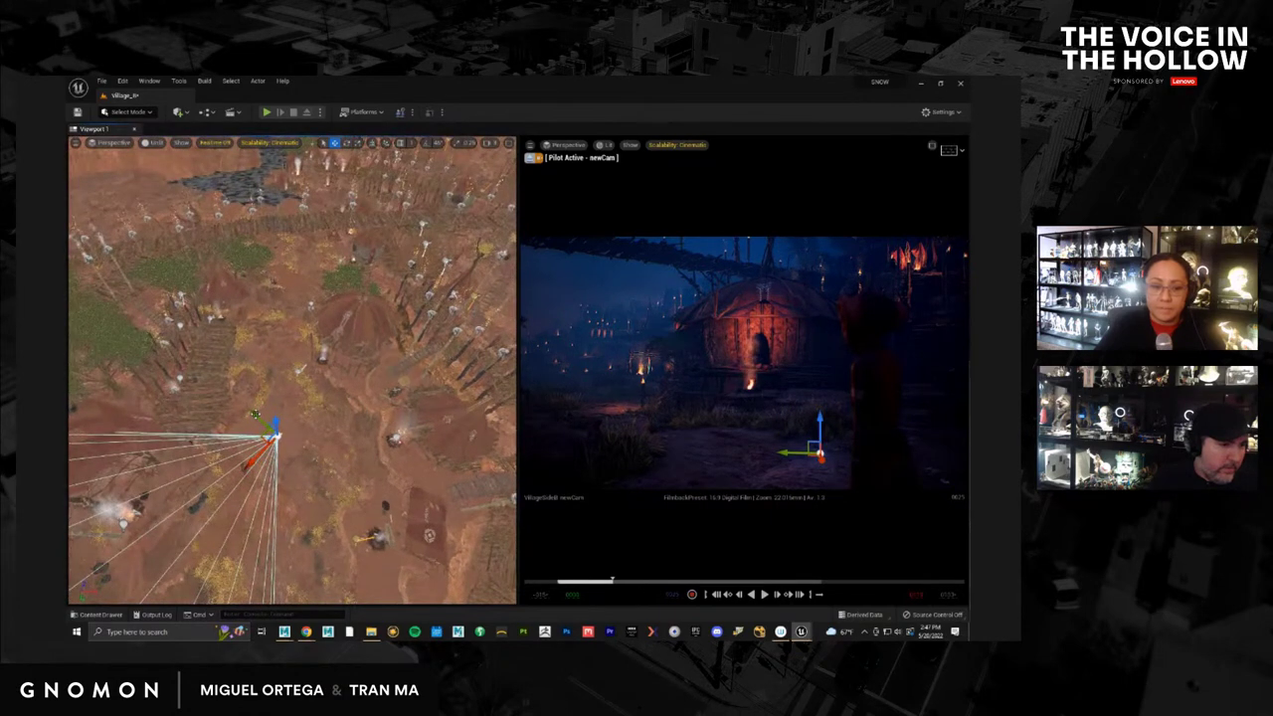
pyautogui.moveTo(252, 418); pyautogui.dragTo(241, 409)
pyautogui.press('e')
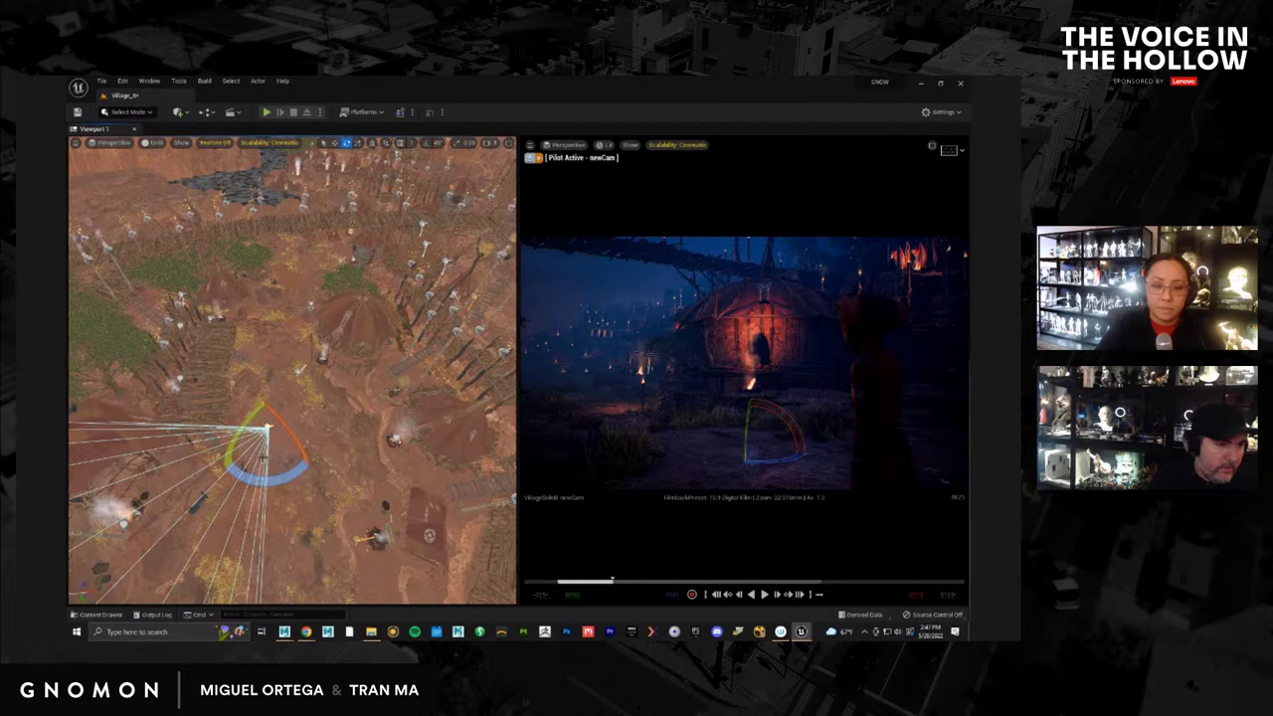
pyautogui.moveTo(259, 480); pyautogui.dragTo(277, 470)
pyautogui.press('w')
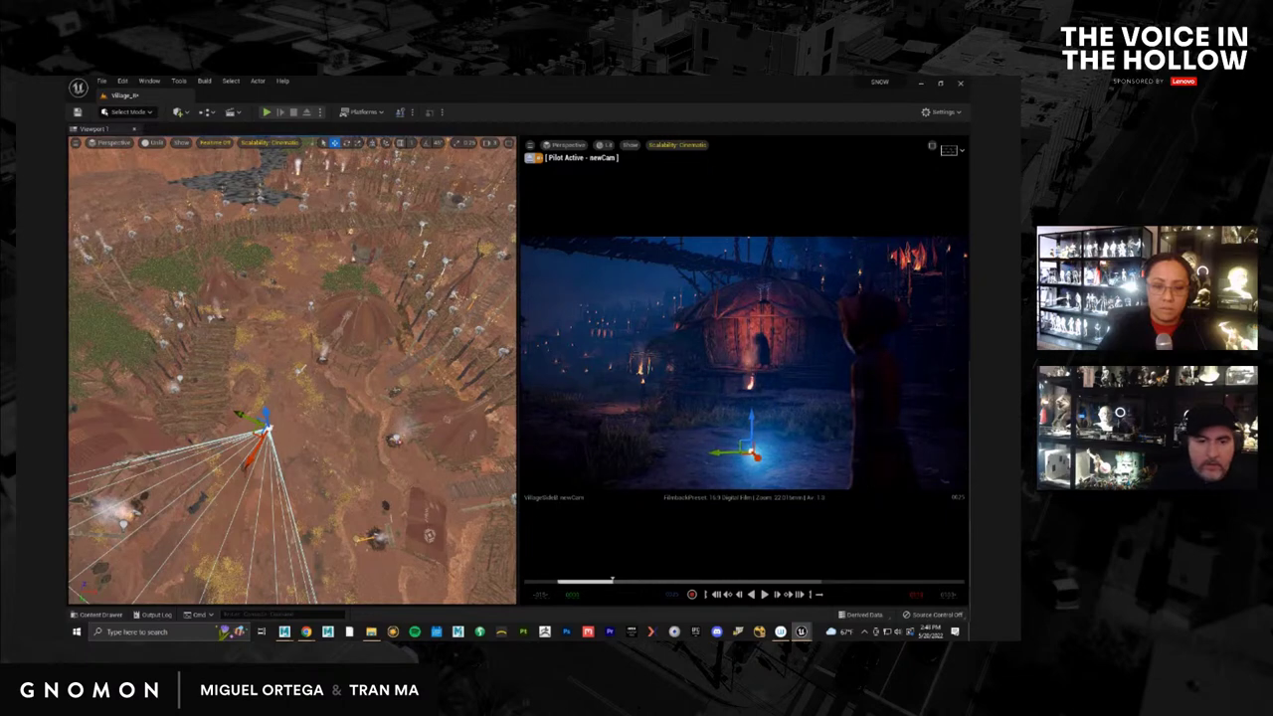
# Set the spot light farther back from Coa towards the hut and adjust its rotation onto her
pyautogui.press('f')
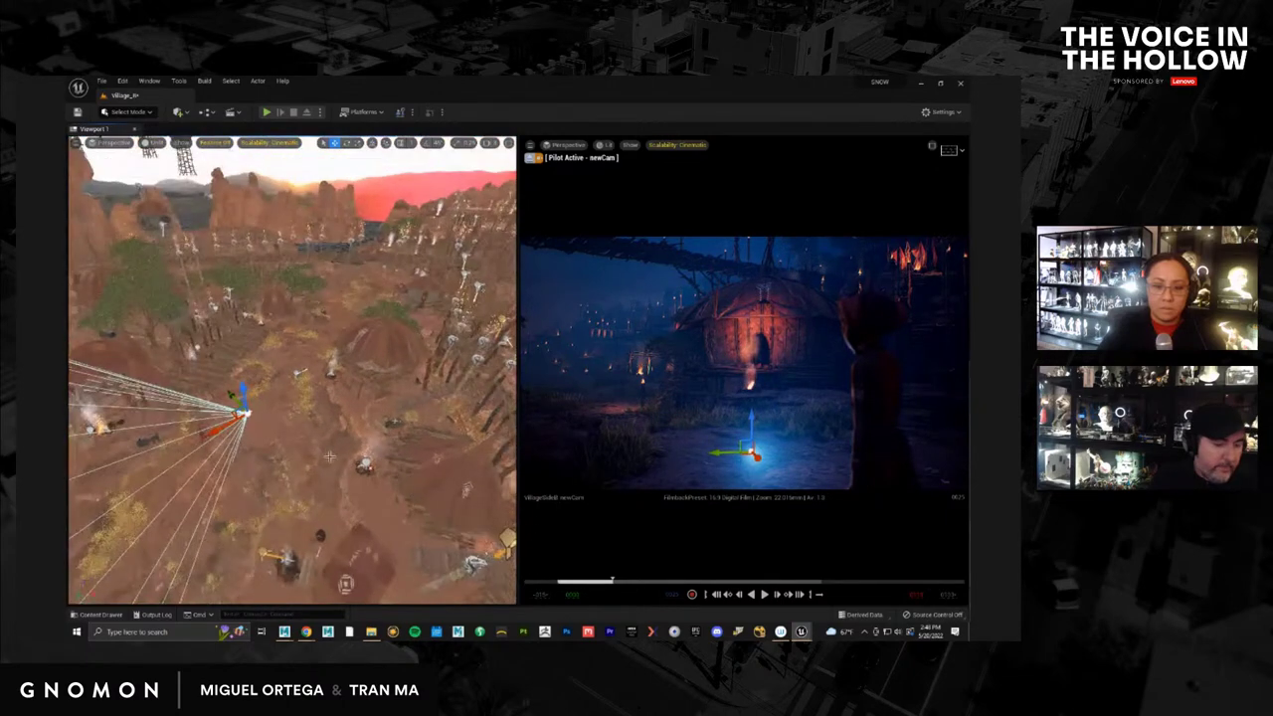
pyautogui.keyDown('alt'); pyautogui.moveTo(418, 450); pyautogui.dragTo(369, 350); pyautogui.keyUp('alt')
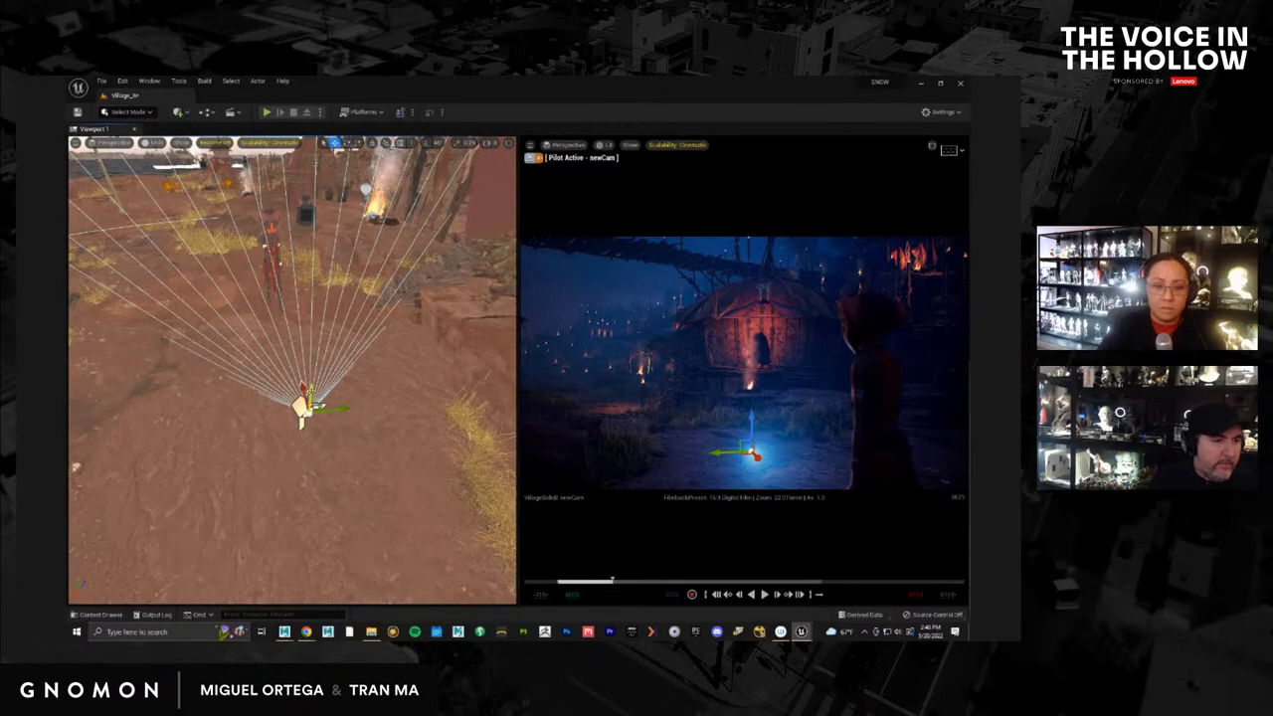
pyautogui.moveTo(311, 391); pyautogui.dragTo(343, 389)
pyautogui.press('e')
pyautogui.press('w')
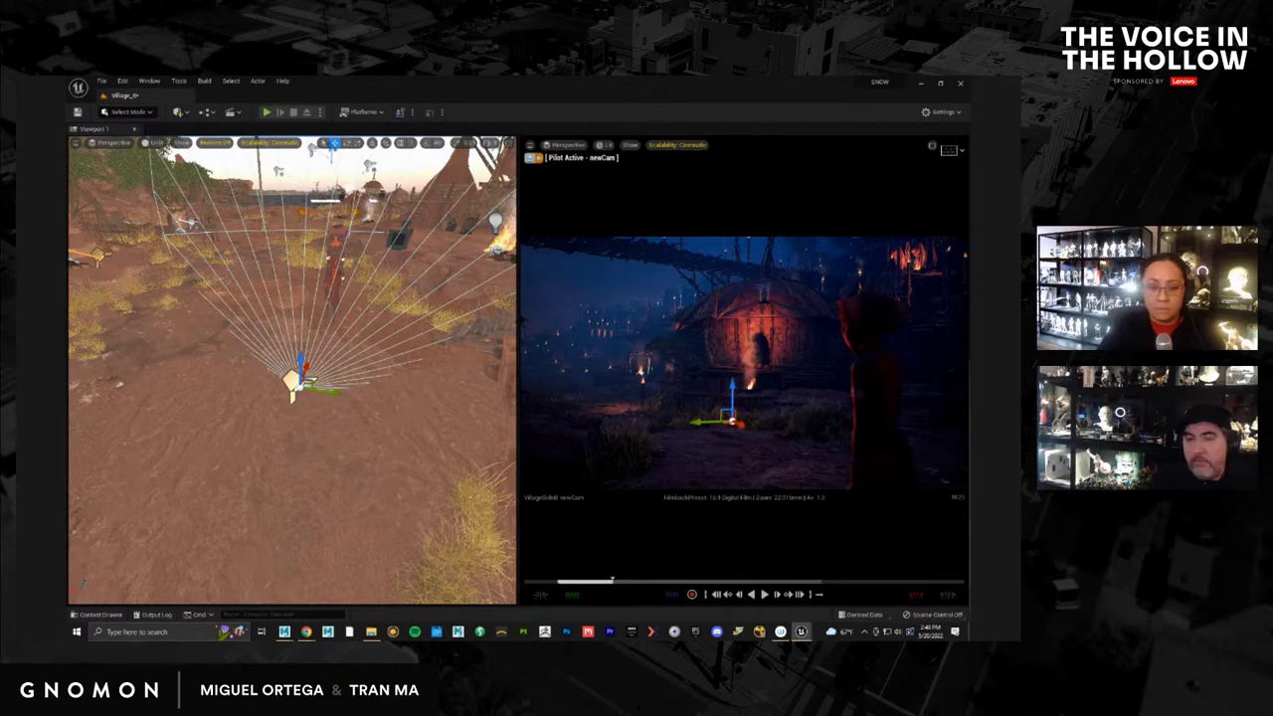
# Move the spot light out of newCam's frame to Coa's side and rotate it to shine across the ground at her
pyautogui.keyDown('alt'); pyautogui.moveTo(389, 440); pyautogui.dragTo(302, 430); pyautogui.keyUp('alt')
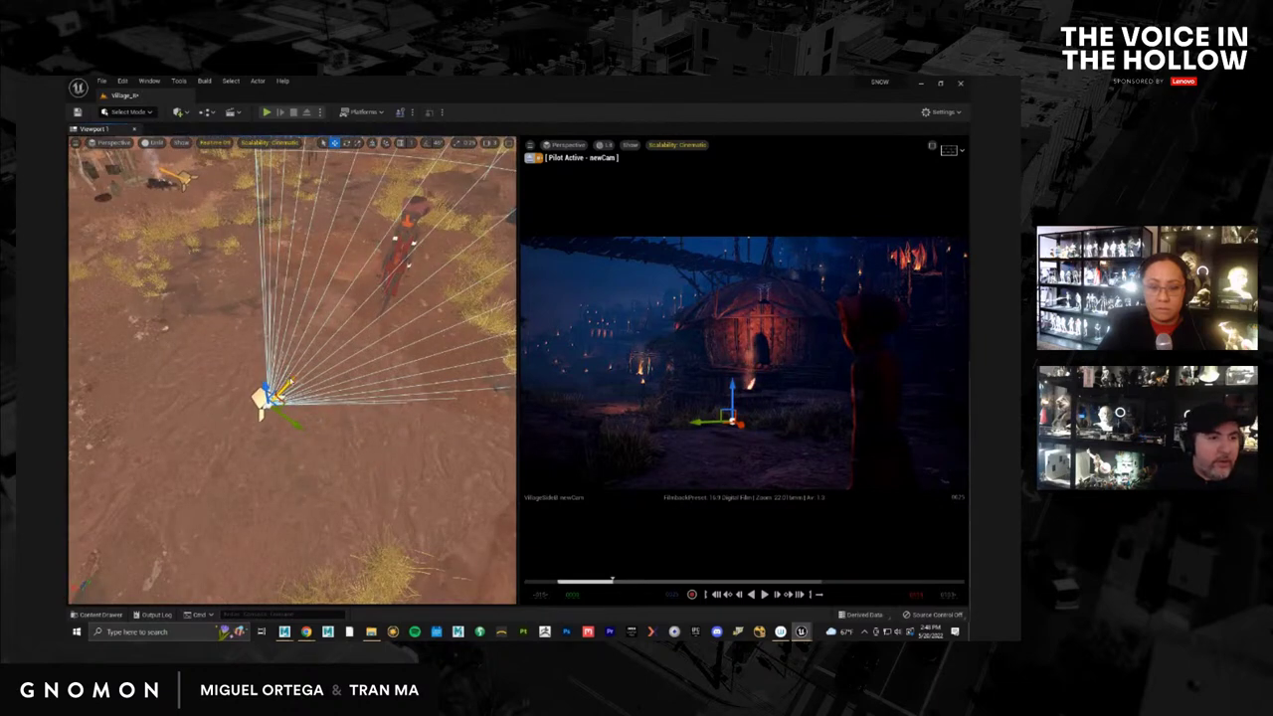
pyautogui.keyDown('alt'); pyautogui.moveTo(287, 386); pyautogui.dragTo(237, 319); pyautogui.keyUp('alt')
pyautogui.keyDown('alt'); pyautogui.moveTo(237, 320); pyautogui.dragTo(181, 404, button='right'); pyautogui.keyUp('alt')
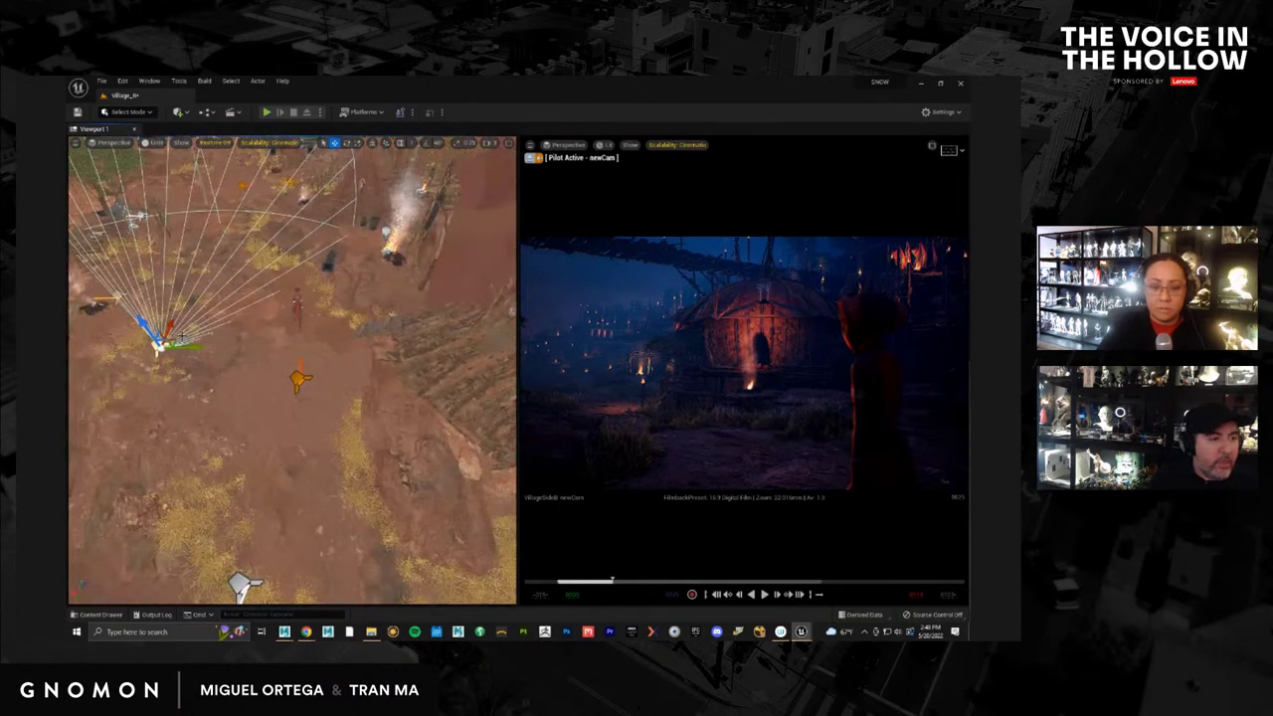
pyautogui.moveTo(179, 317); pyautogui.dragTo(195, 283)
pyautogui.press('e')
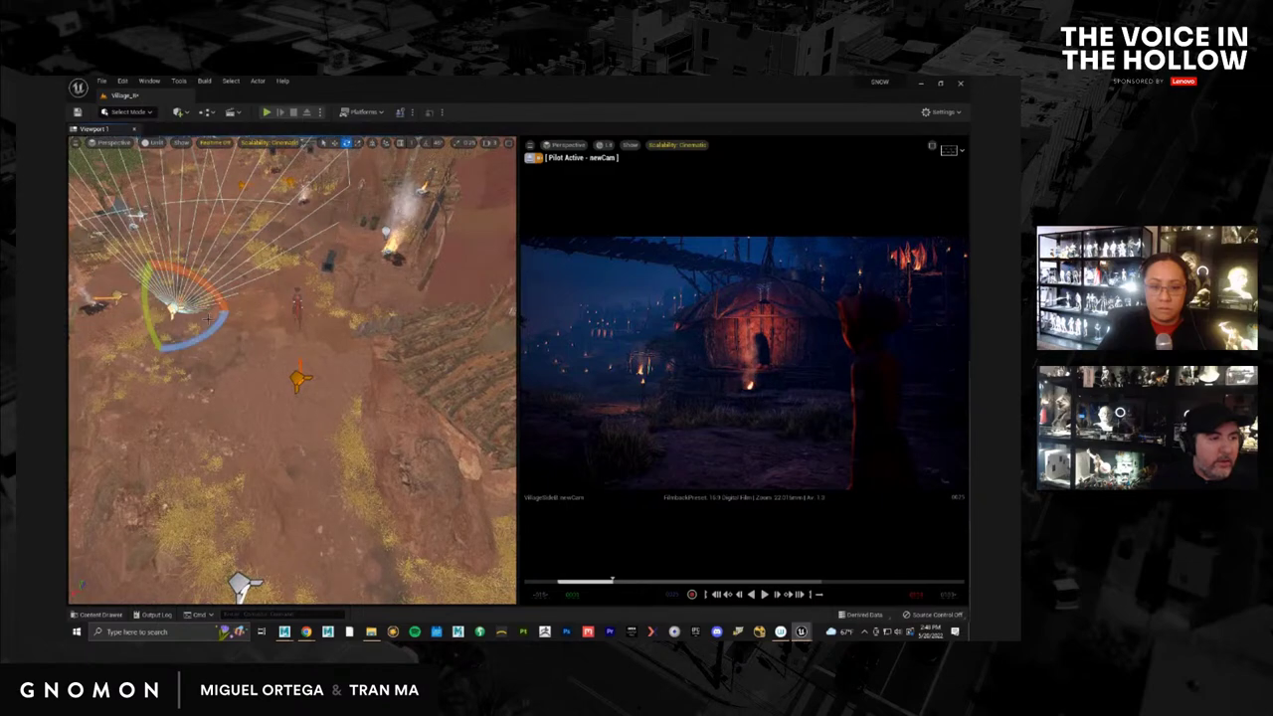
pyautogui.moveTo(190, 348); pyautogui.dragTo(444, 312)
pyautogui.press('w')
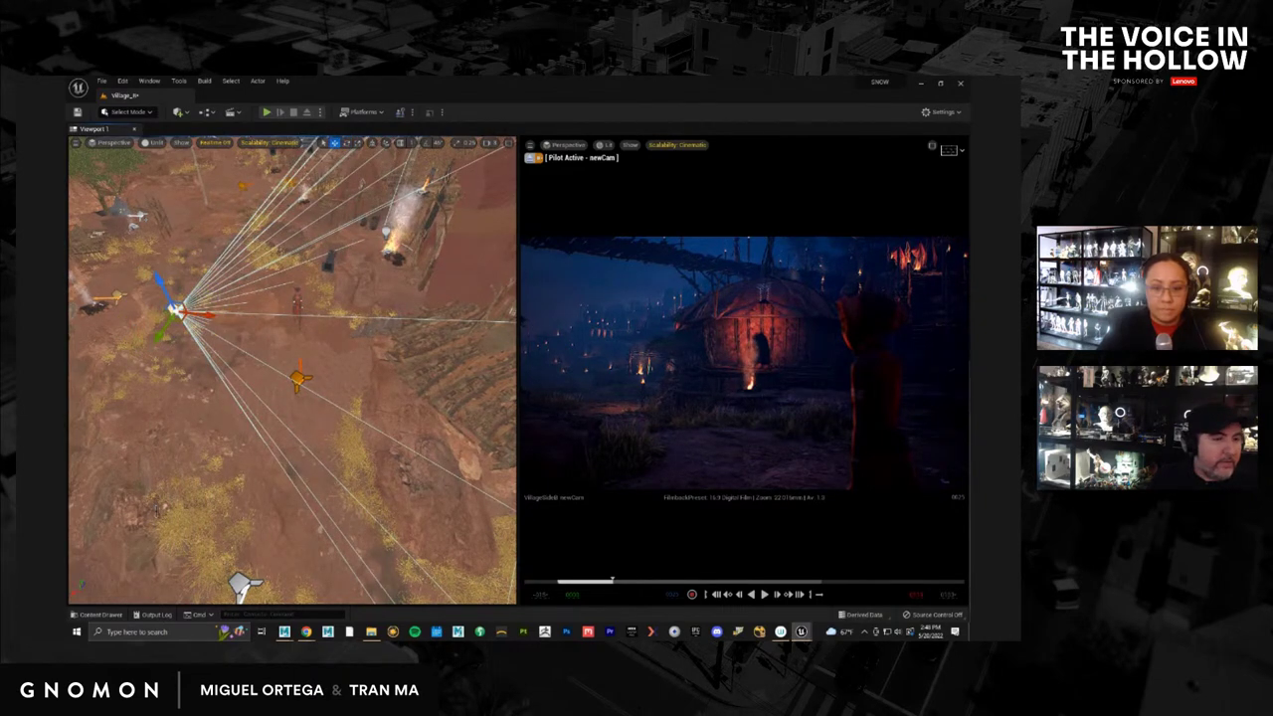
# Rotate the side spot light so the edge of its cone catches Coa and the grass in front of the hut
pyautogui.keyDown('alt'); pyautogui.moveTo(157, 510); pyautogui.dragTo(264, 518); pyautogui.keyUp('alt')
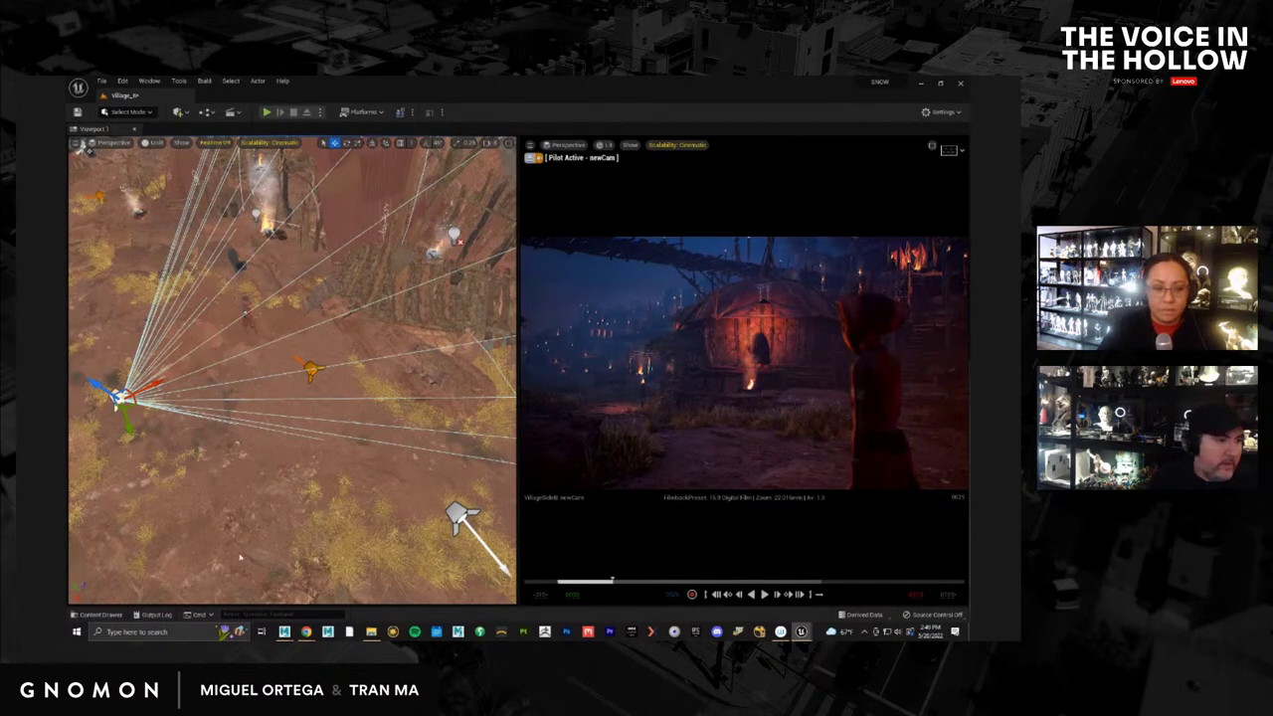
pyautogui.keyDown('alt'); pyautogui.moveTo(240, 557); pyautogui.dragTo(294, 557); pyautogui.keyUp('alt')
pyautogui.press('e')
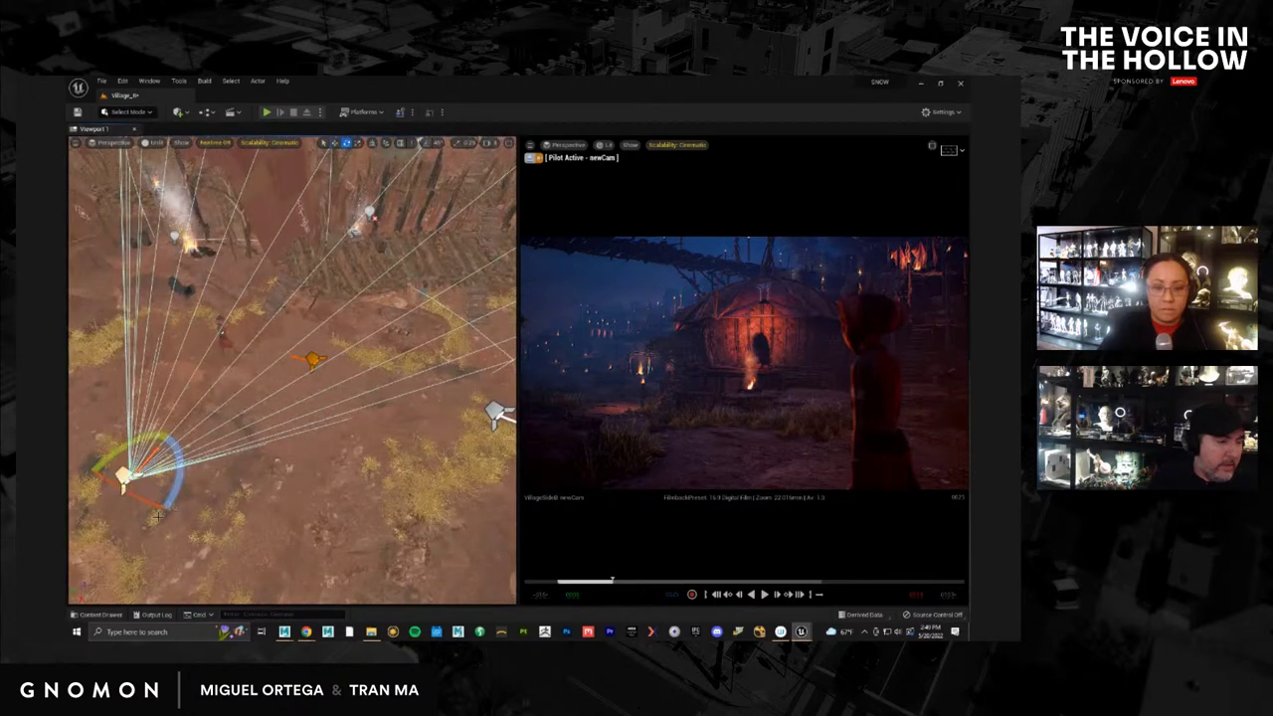
pyautogui.moveTo(180, 478)
pyautogui.mouseDown()
pyautogui.moveTo(162, 520)
pyautogui.moveTo(173, 472)
pyautogui.mouseUp()
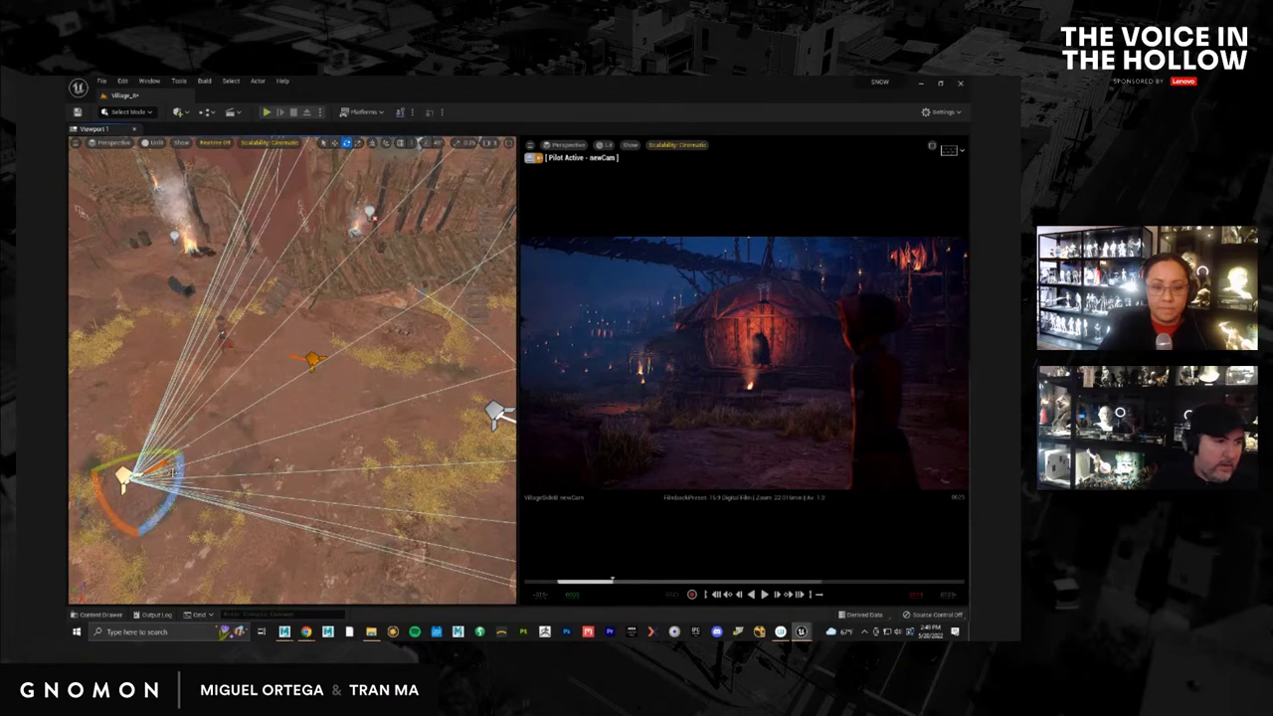
pyautogui.moveTo(162, 515); pyautogui.dragTo(137, 537)
pyautogui.press('w')
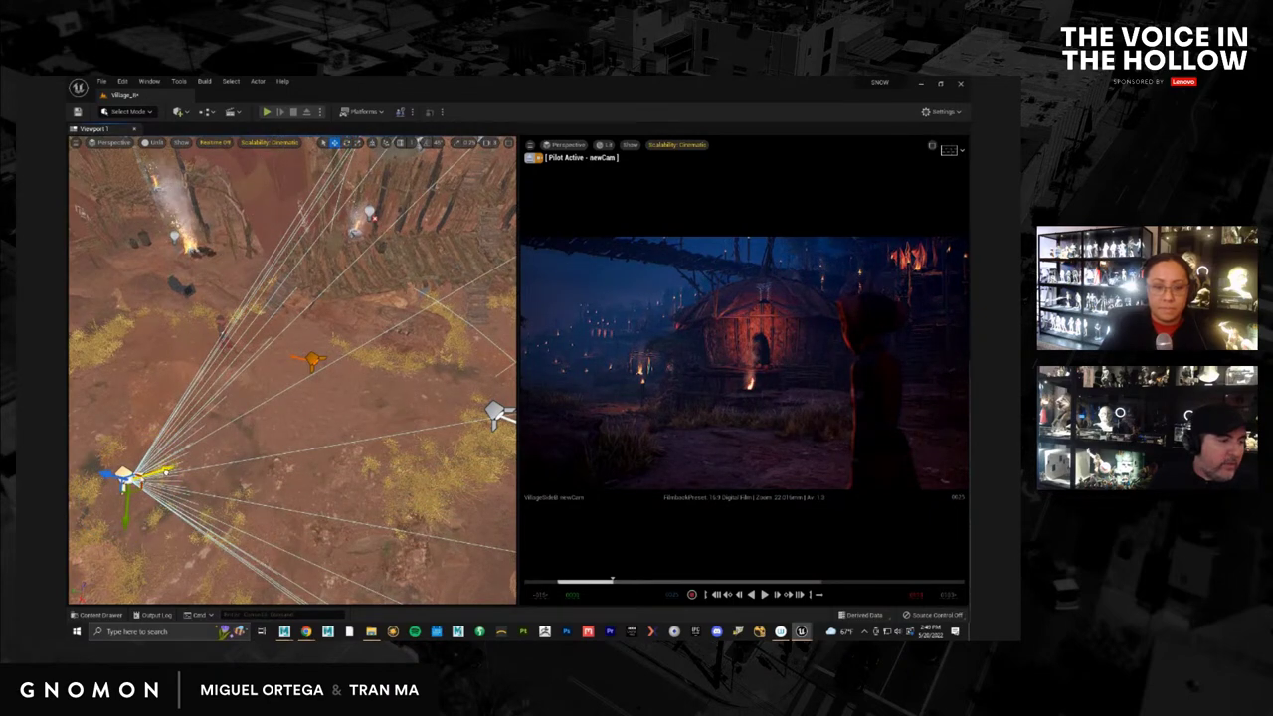
# Pull the side spot light farther back from Coa, still pointing across the open ground
pyautogui.moveTo(167, 472); pyautogui.dragTo(127, 482)
pyautogui.moveTo(86, 527); pyautogui.dragTo(122, 477)
pyautogui.press('e')
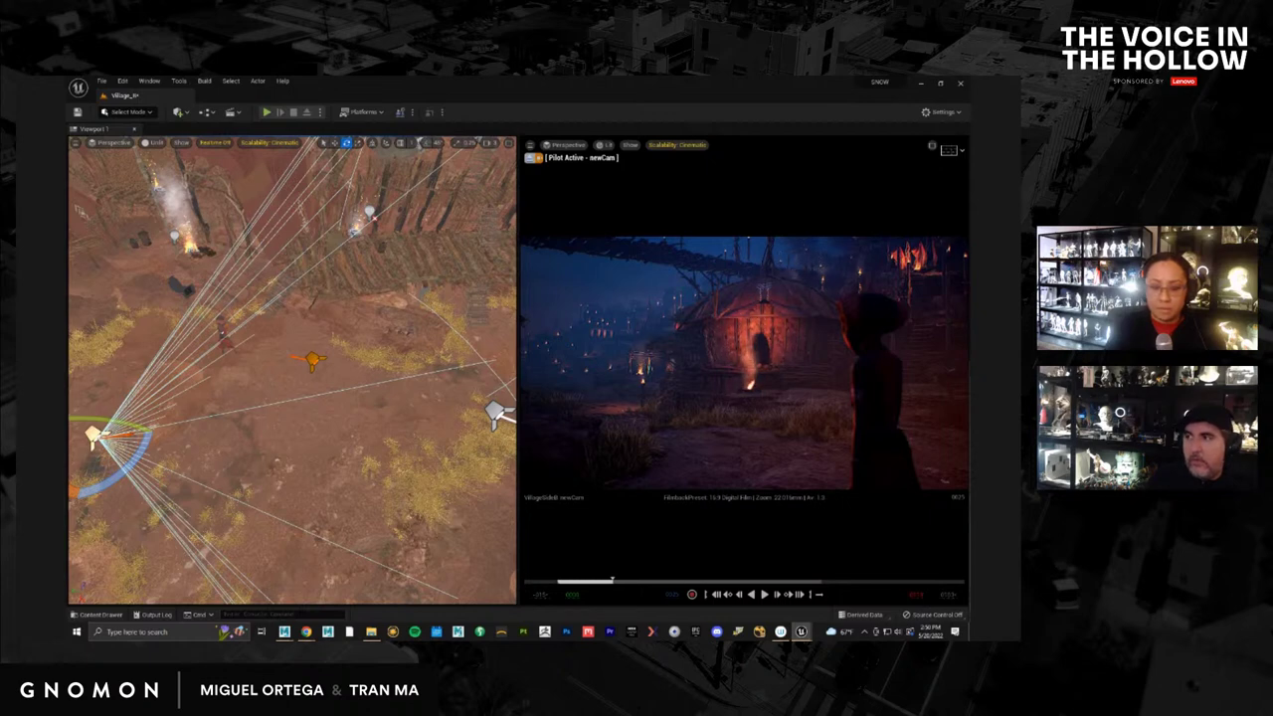
# Bring up the side spot light's light function settings and locate the assets/light_functions folder by filtering the folders for "func"
pyautogui.moveTo(970, 183); pyautogui.dragTo(737, 125)
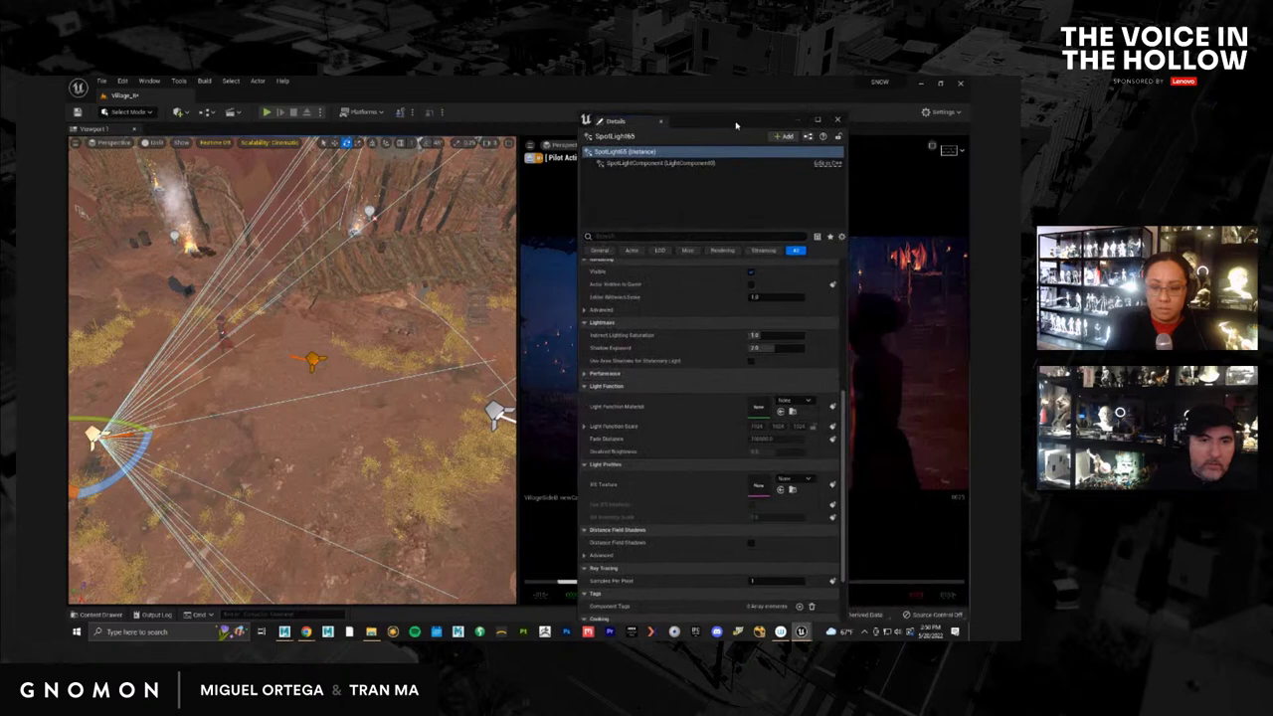
pyautogui.click(120, 613)
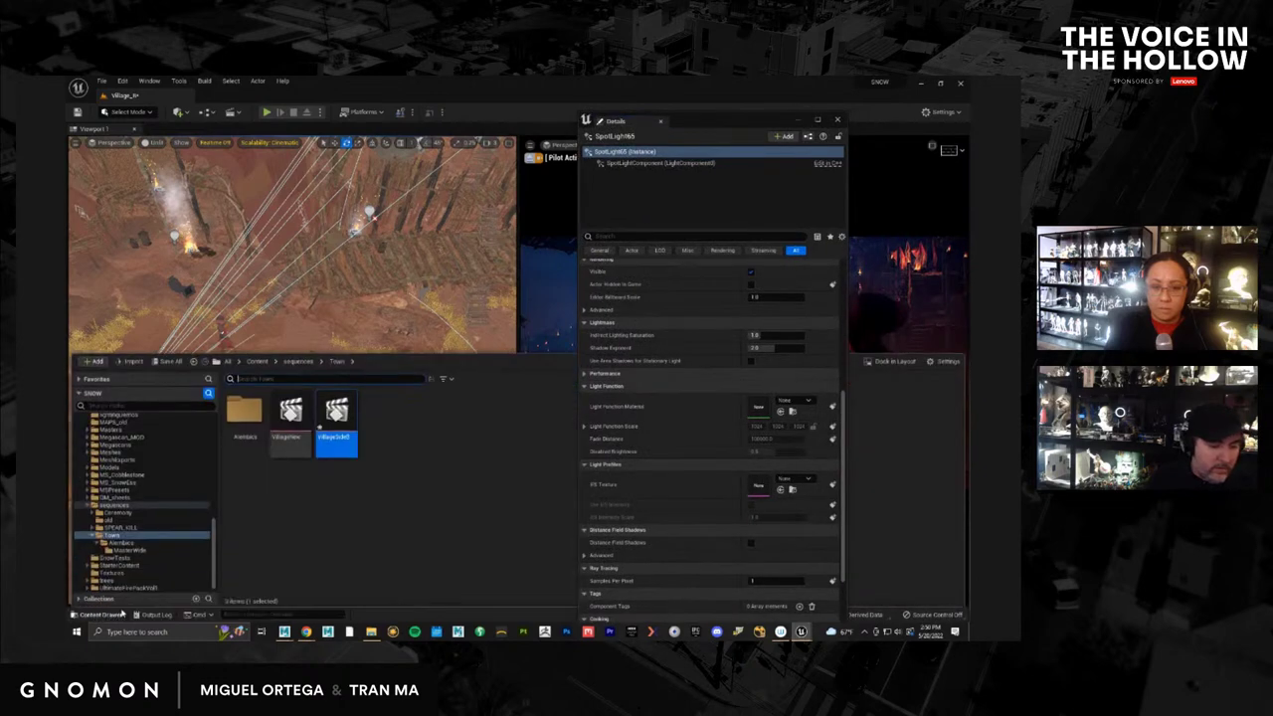
pyautogui.click(146, 407)
pyautogui.write('func')
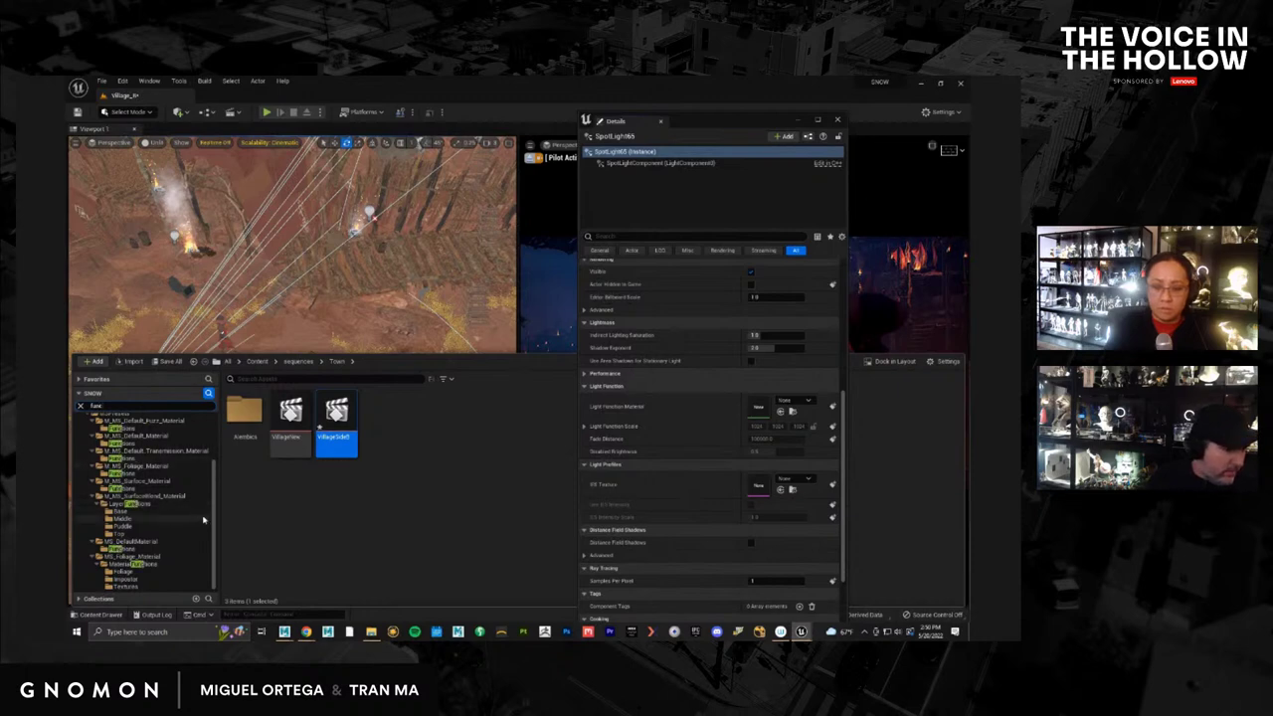
pyautogui.moveTo(211, 512); pyautogui.dragTo(211, 457)
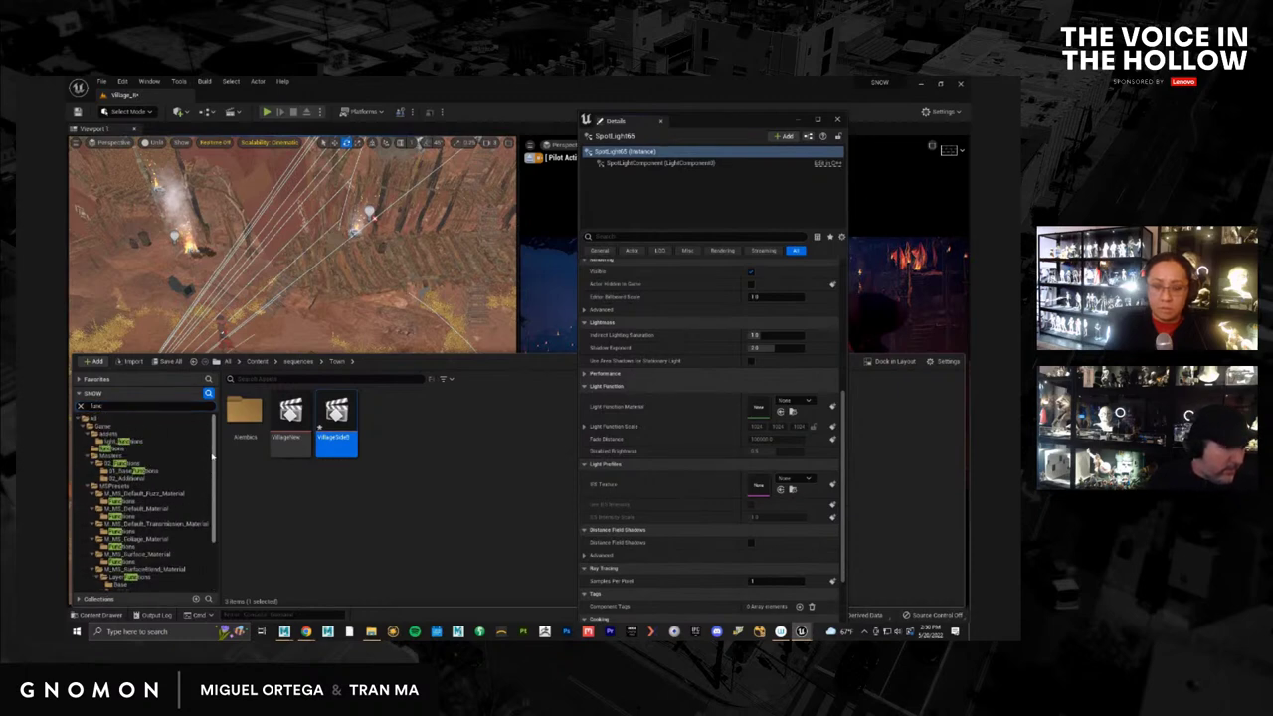
pyautogui.click(129, 441)
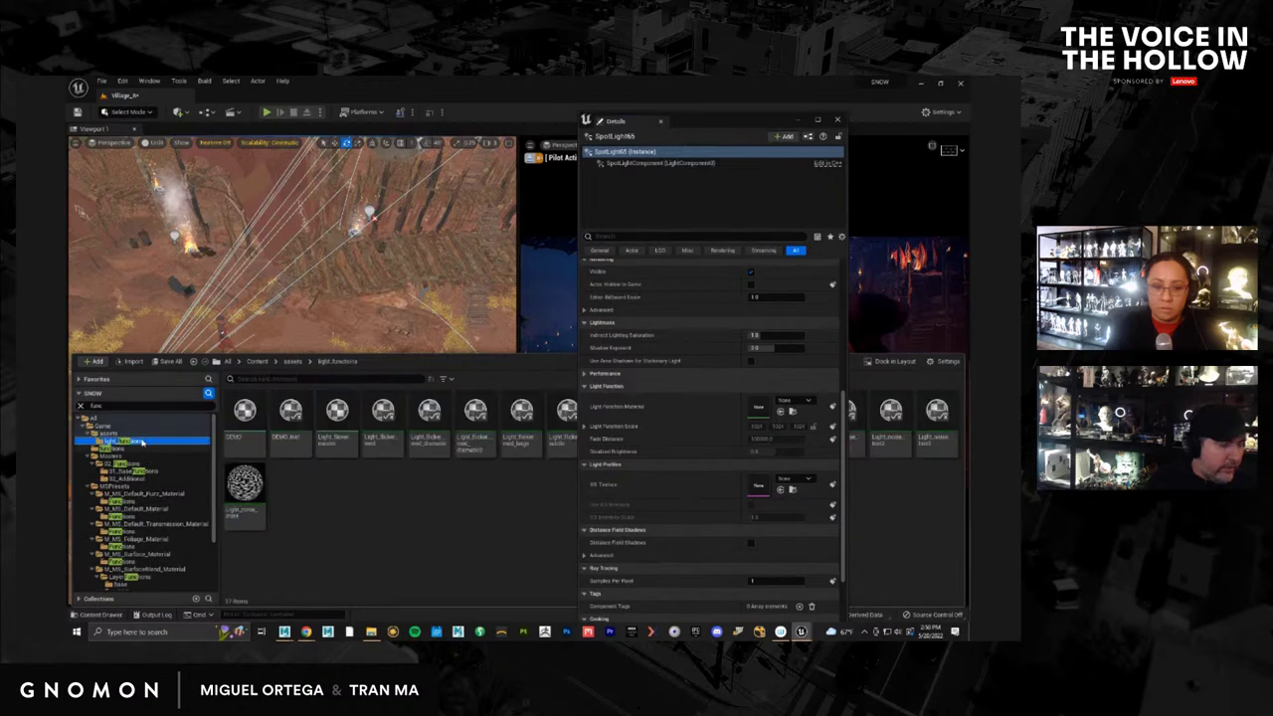
pyautogui.click(768, 127)
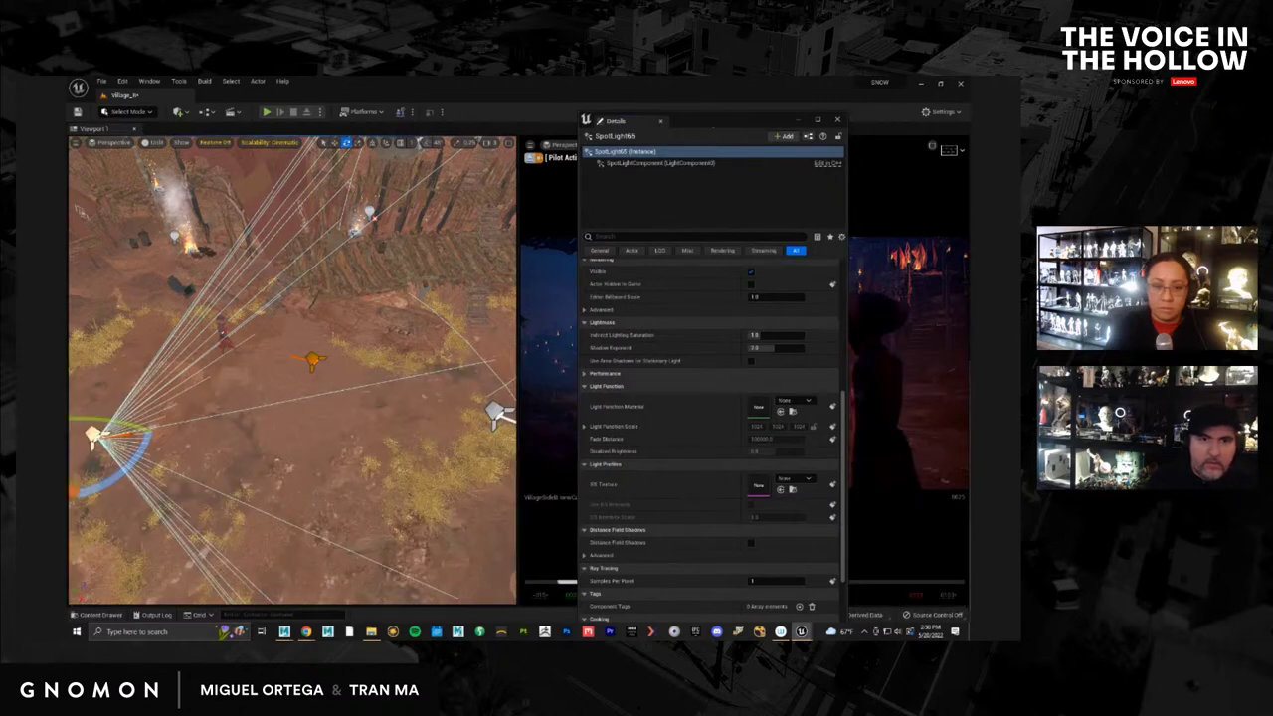
# Assign Light_flicker_med_large as the side spot light's light function material
pyautogui.click(100, 615)
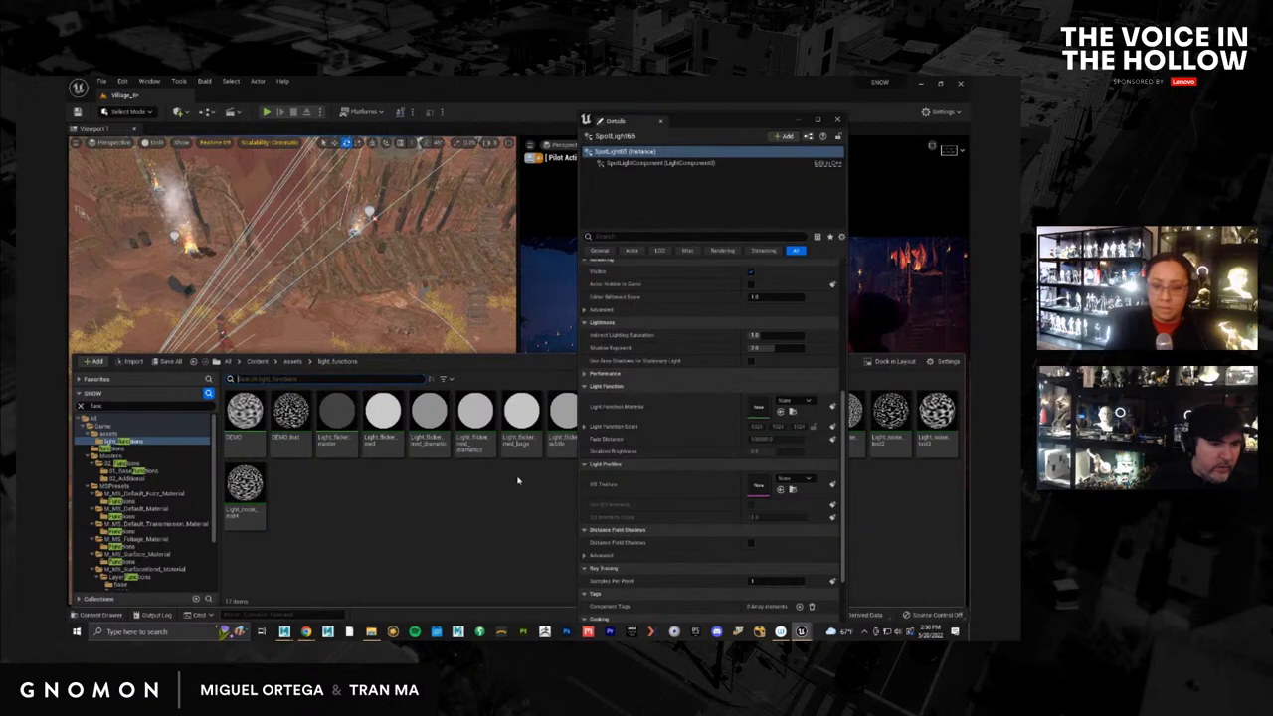
pyautogui.moveTo(521, 414); pyautogui.dragTo(757, 412)
pyautogui.moveTo(706, 114); pyautogui.dragTo(1113, 164)
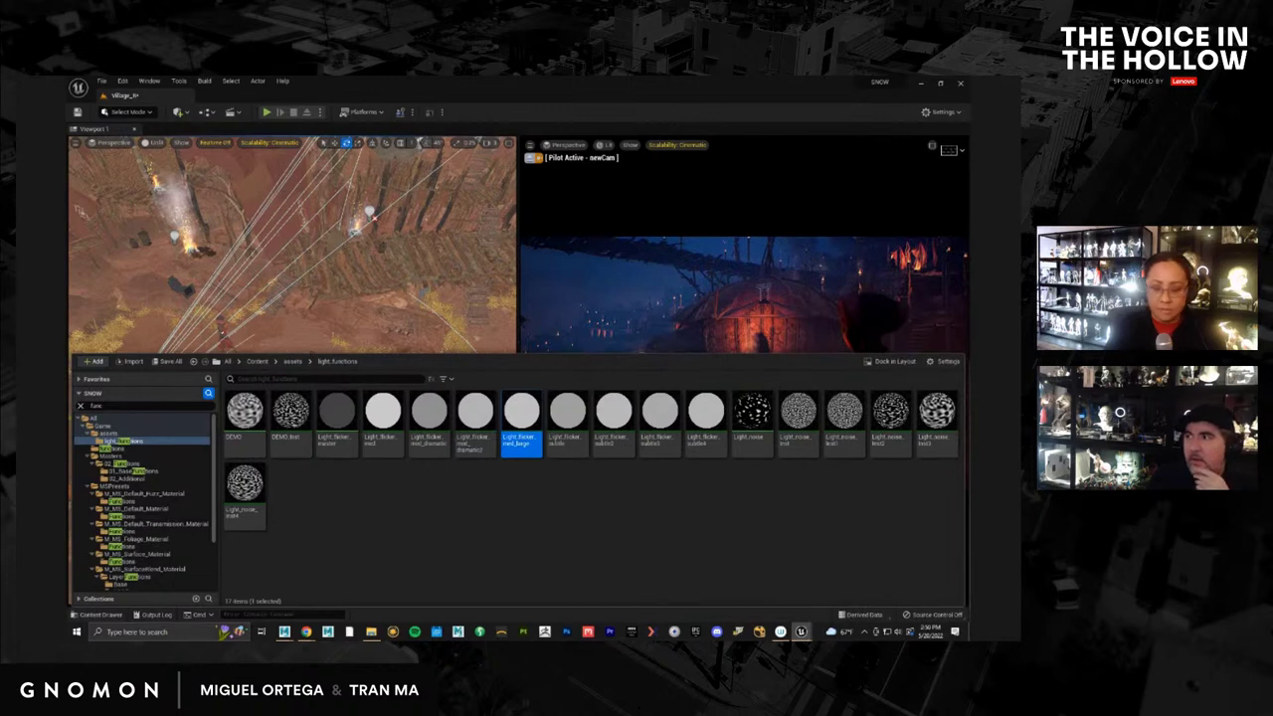
# Enlarge the newCam view and scrub the sequence to check the side light's flicker on Coa
pyautogui.click(94, 614)
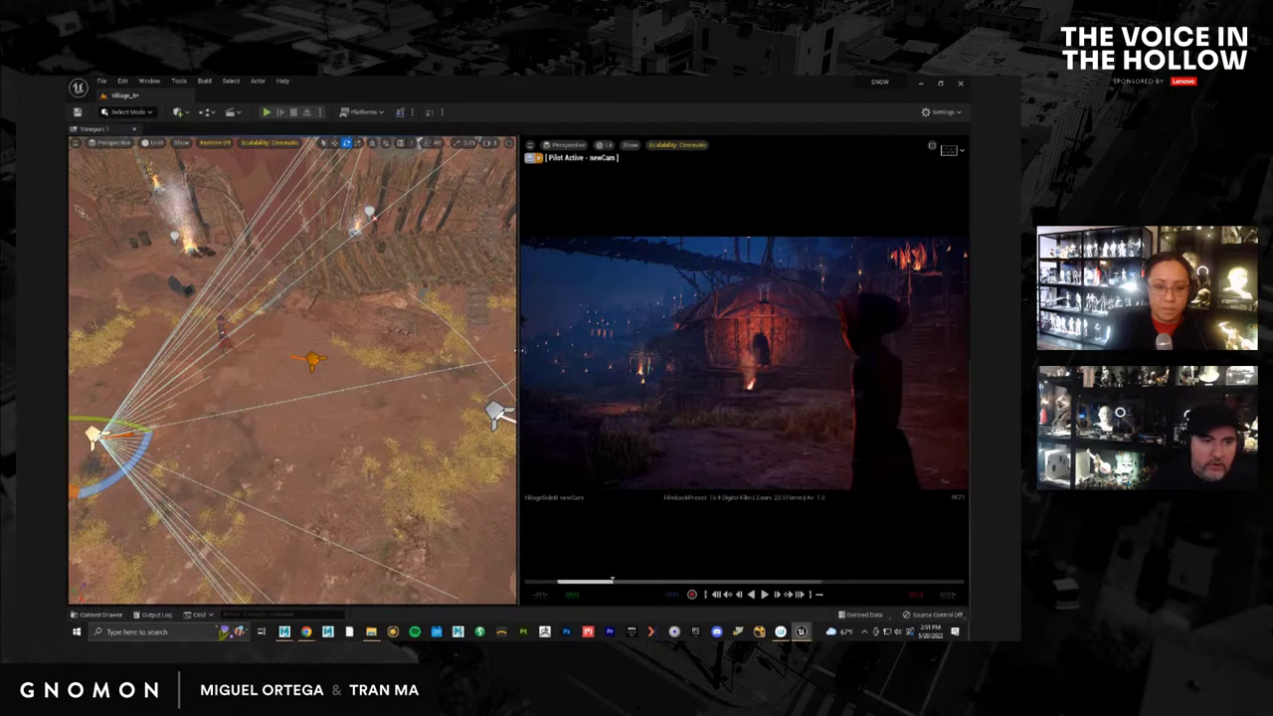
pyautogui.moveTo(515, 351); pyautogui.dragTo(315, 350)
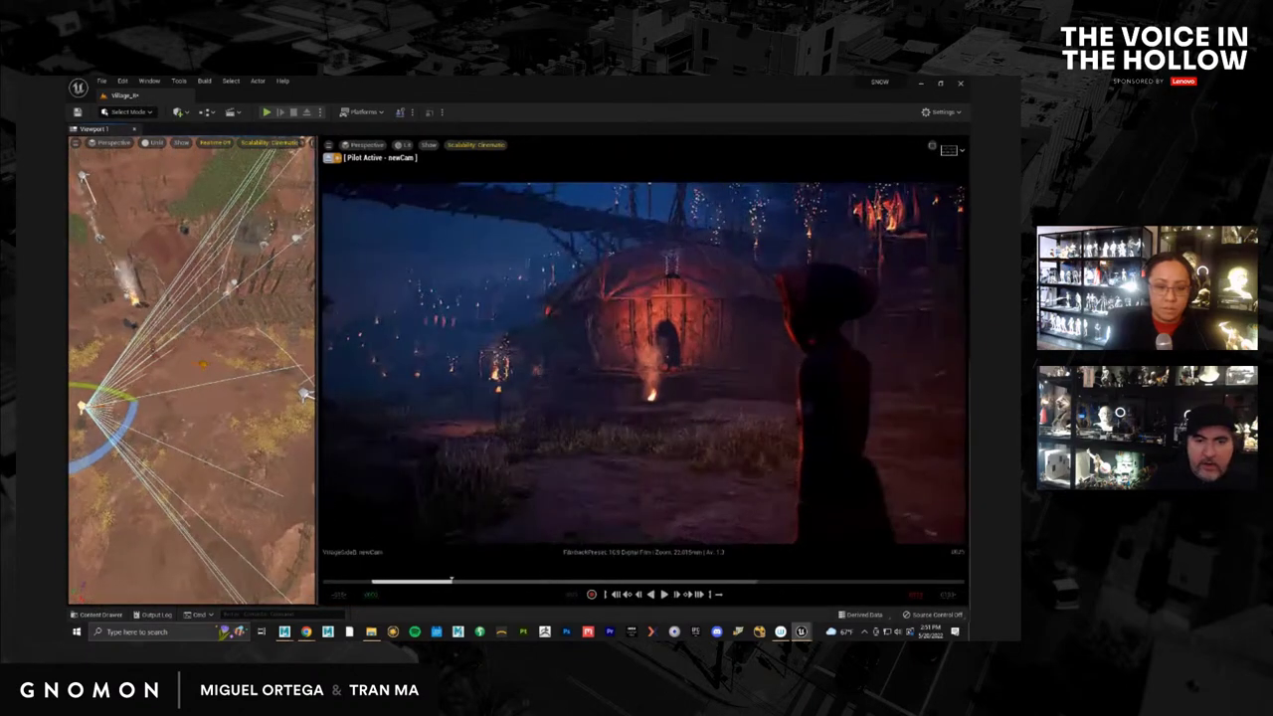
pyautogui.moveTo(517, 580); pyautogui.dragTo(464, 580)
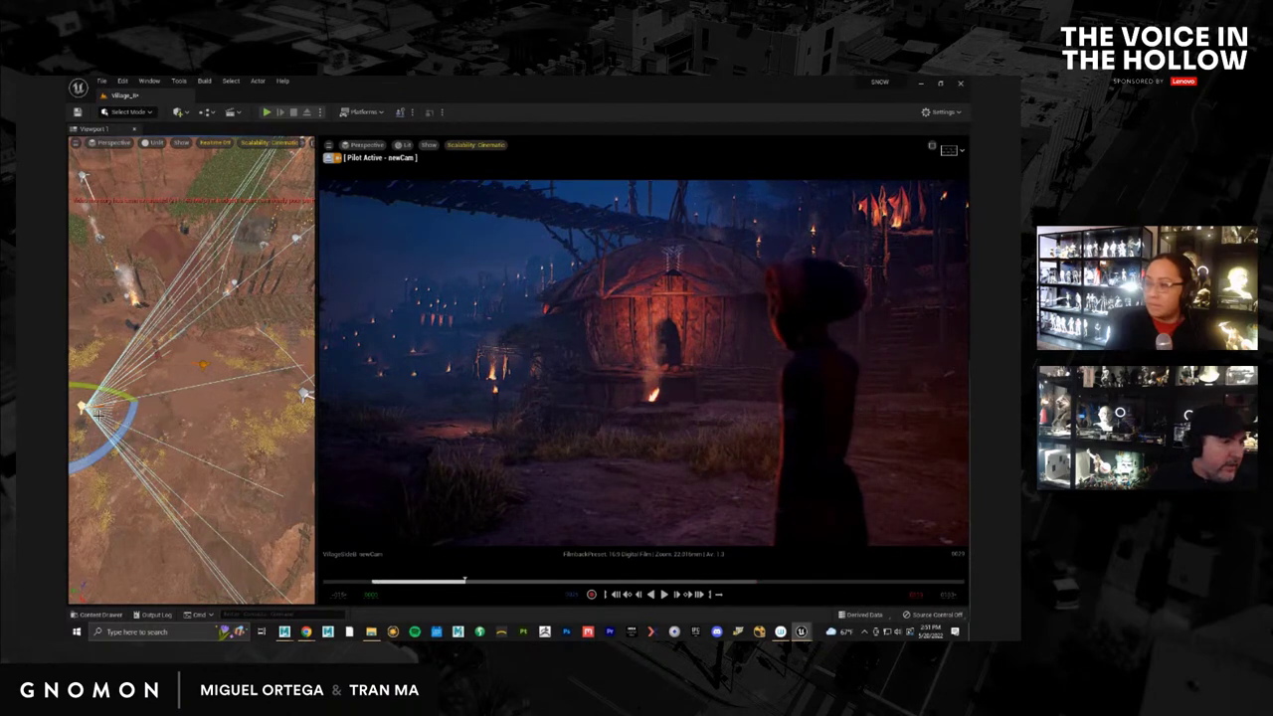
# Select the spot light in front of the hut and assign Light_flicker_med_dramatic2 as its light function material
pyautogui.keyDown('alt'); pyautogui.moveTo(172, 461); pyautogui.dragTo(251, 504); pyautogui.keyUp('alt')
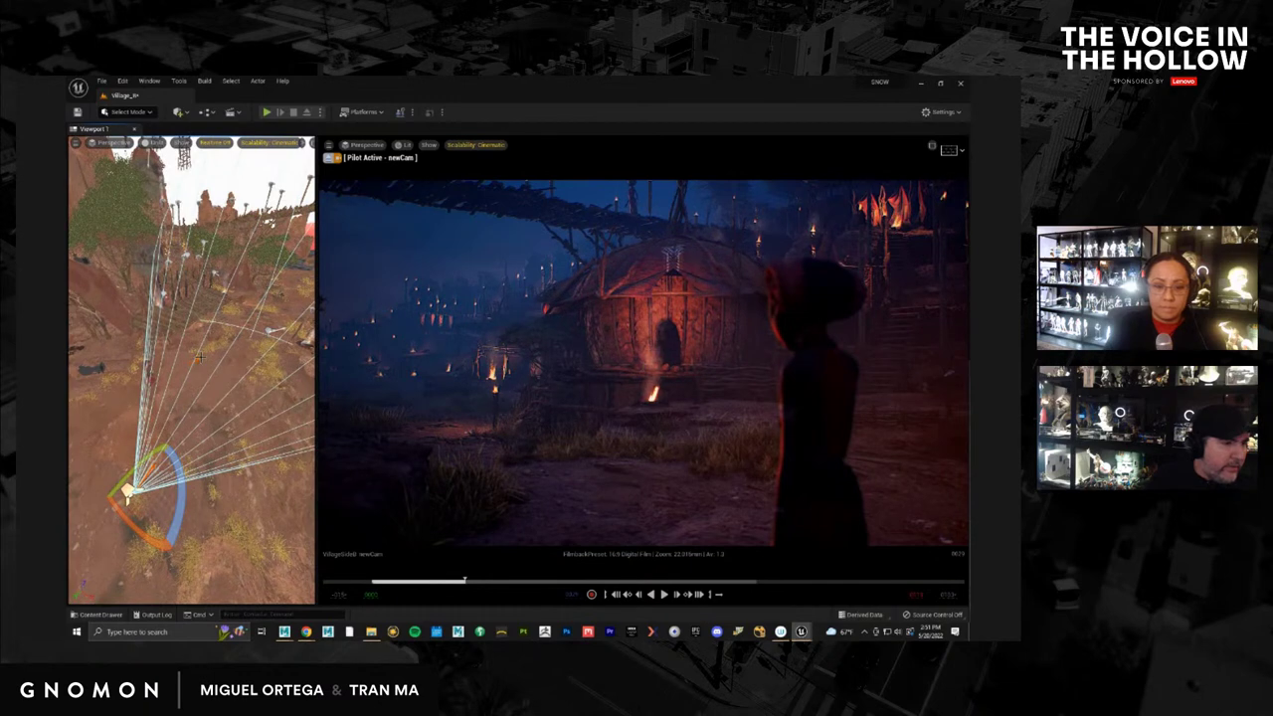
pyautogui.click(200, 356)
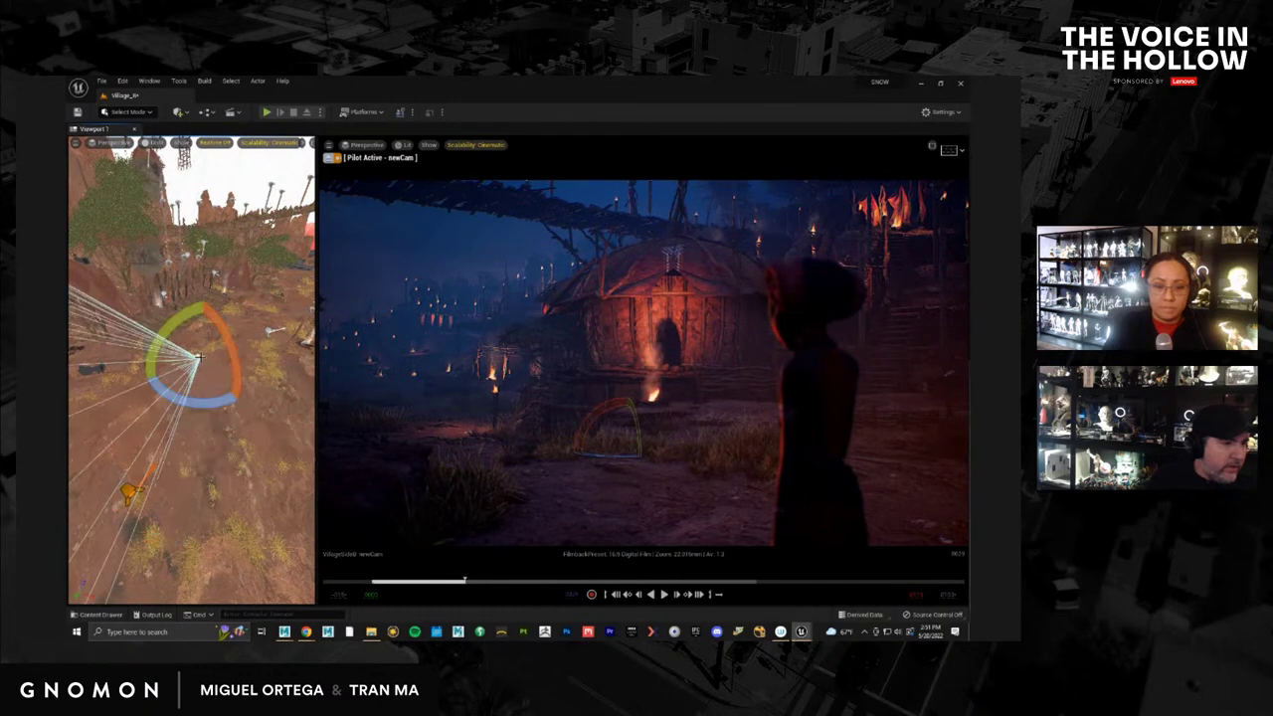
pyautogui.click(99, 615)
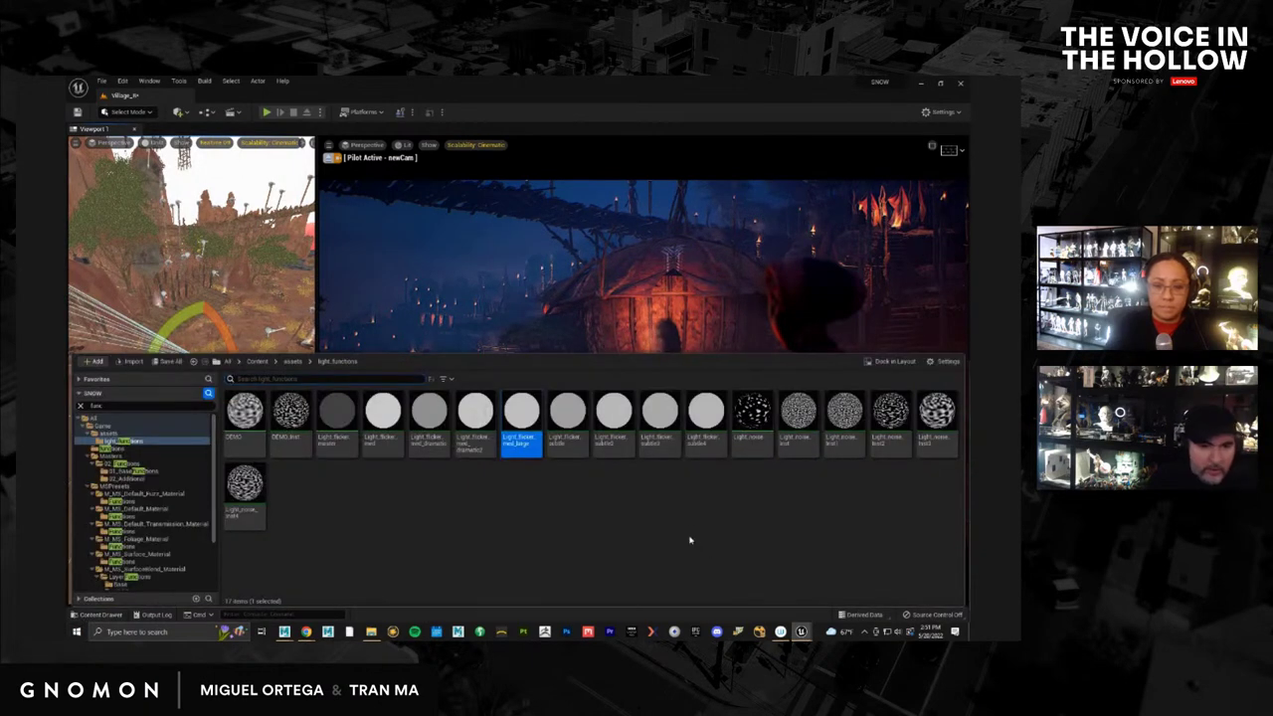
pyautogui.click(475, 431)
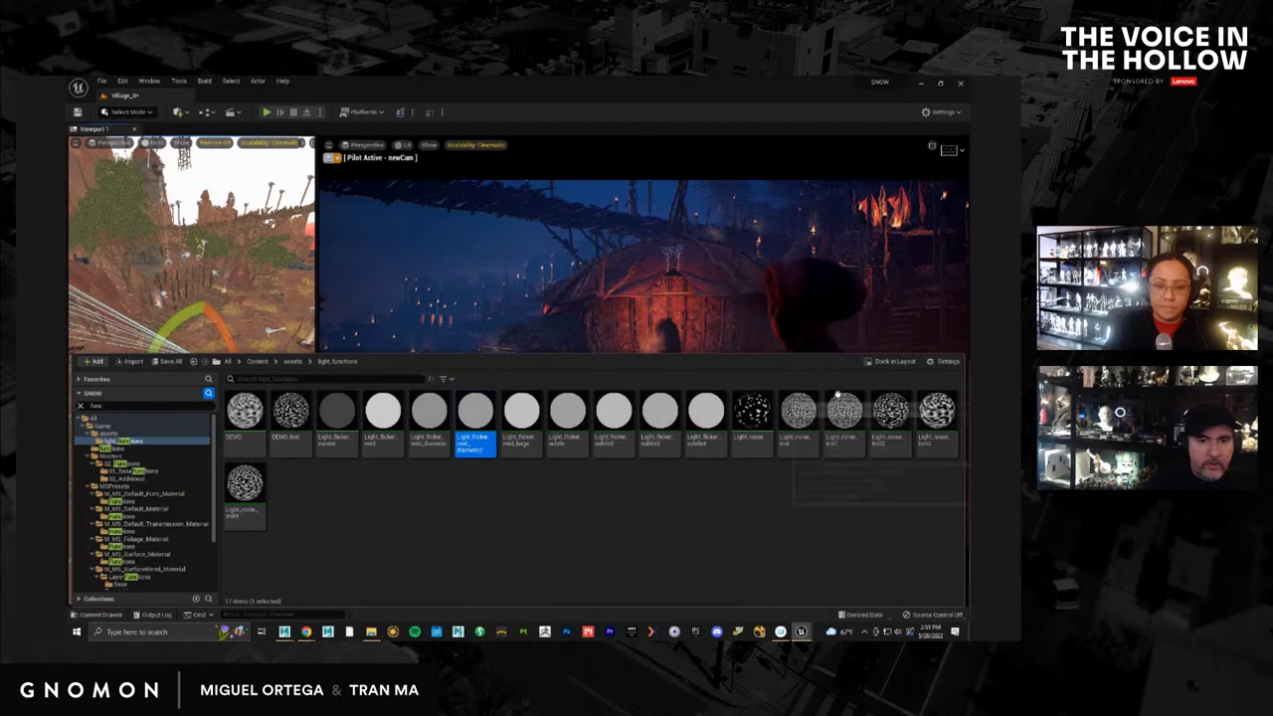
pyautogui.click(659, 419)
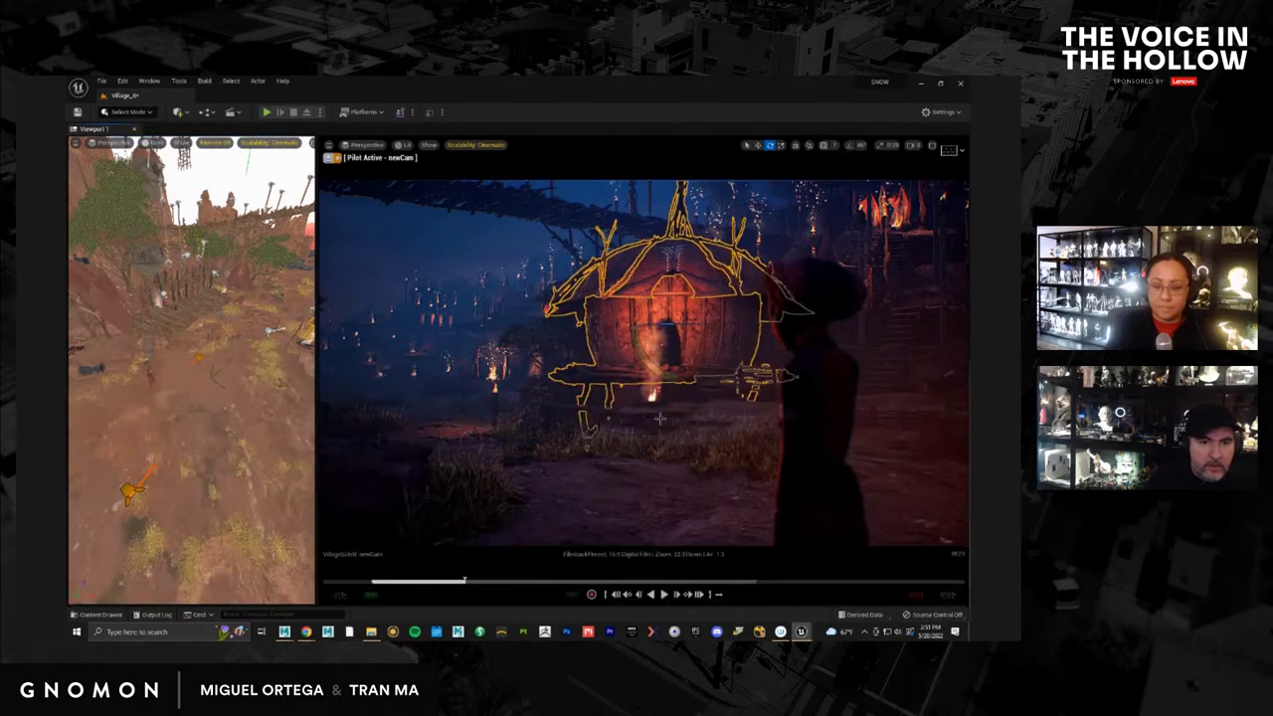
# Clear the selection and scrub the sequence to review the flickering lights through newCam
pyautogui.click(706, 505)
pyautogui.press('Escape')
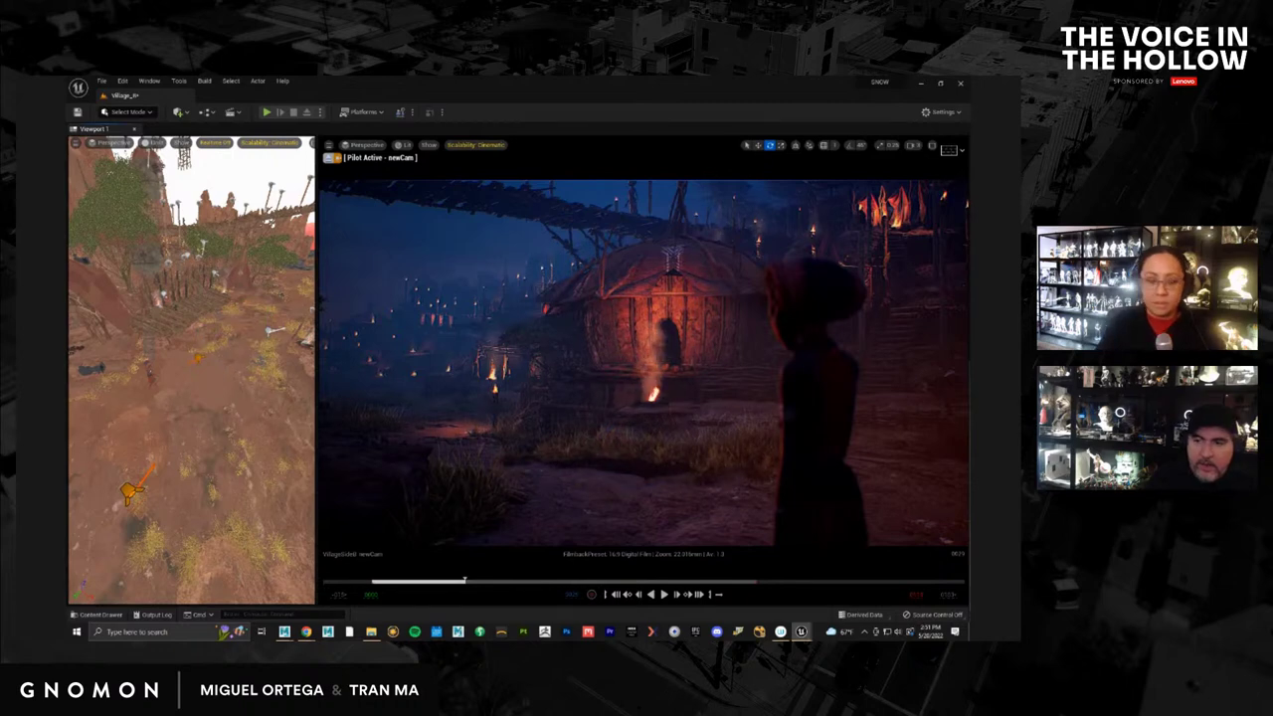
pyautogui.moveTo(465, 581); pyautogui.dragTo(436, 580)
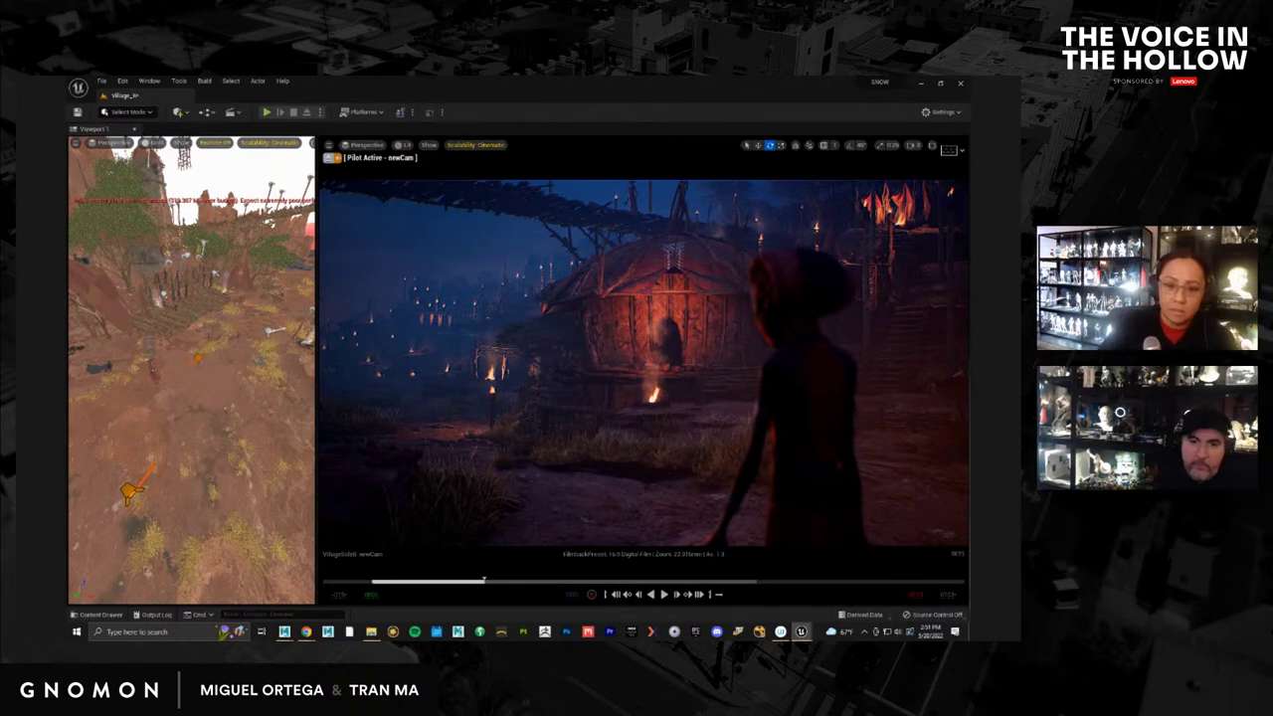
# Enable the letterbox mask on the newCam view with a 2.0 ratio and a fully opaque mask colour
pyautogui.click(950, 149)
pyautogui.click(861, 244)
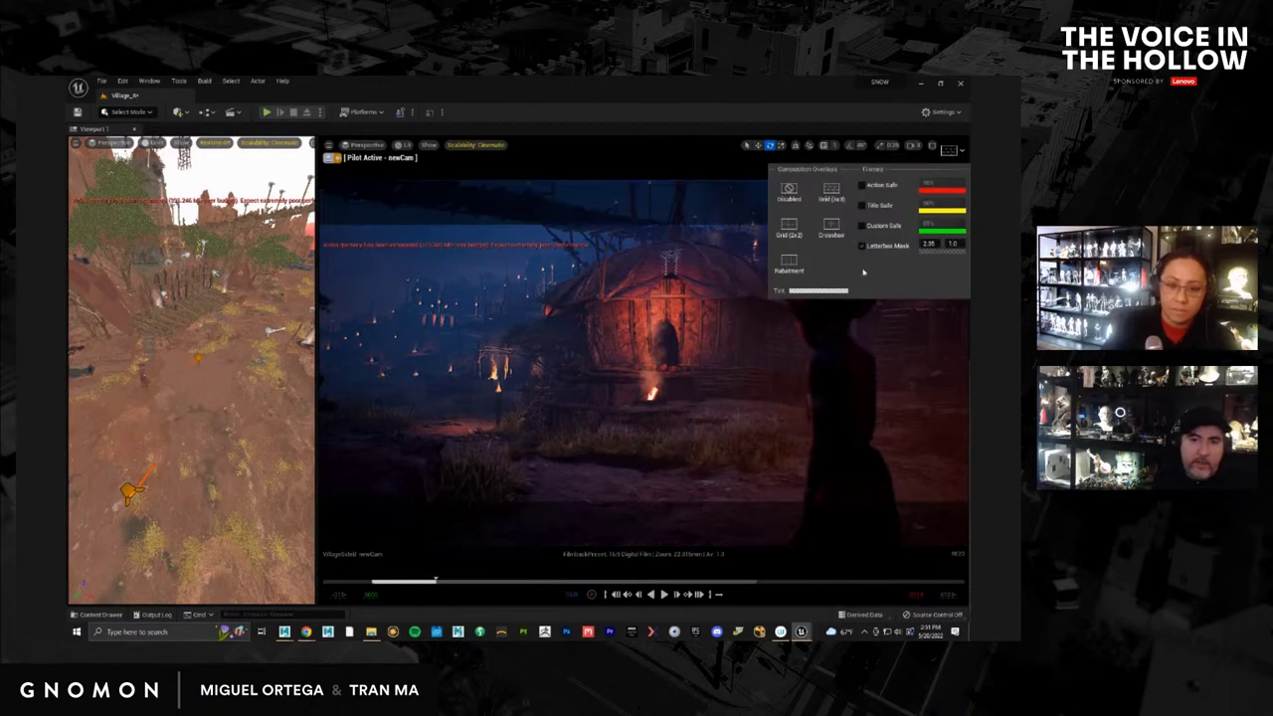
pyautogui.press('Return')
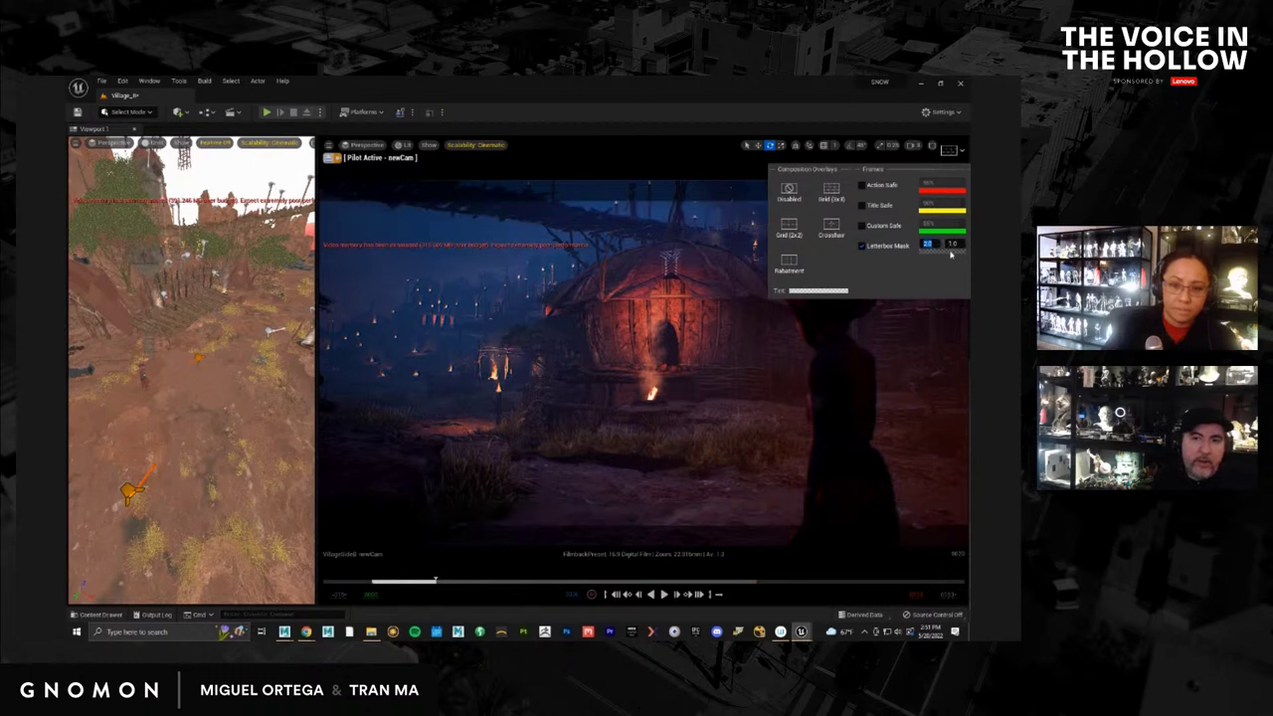
pyautogui.click(954, 257)
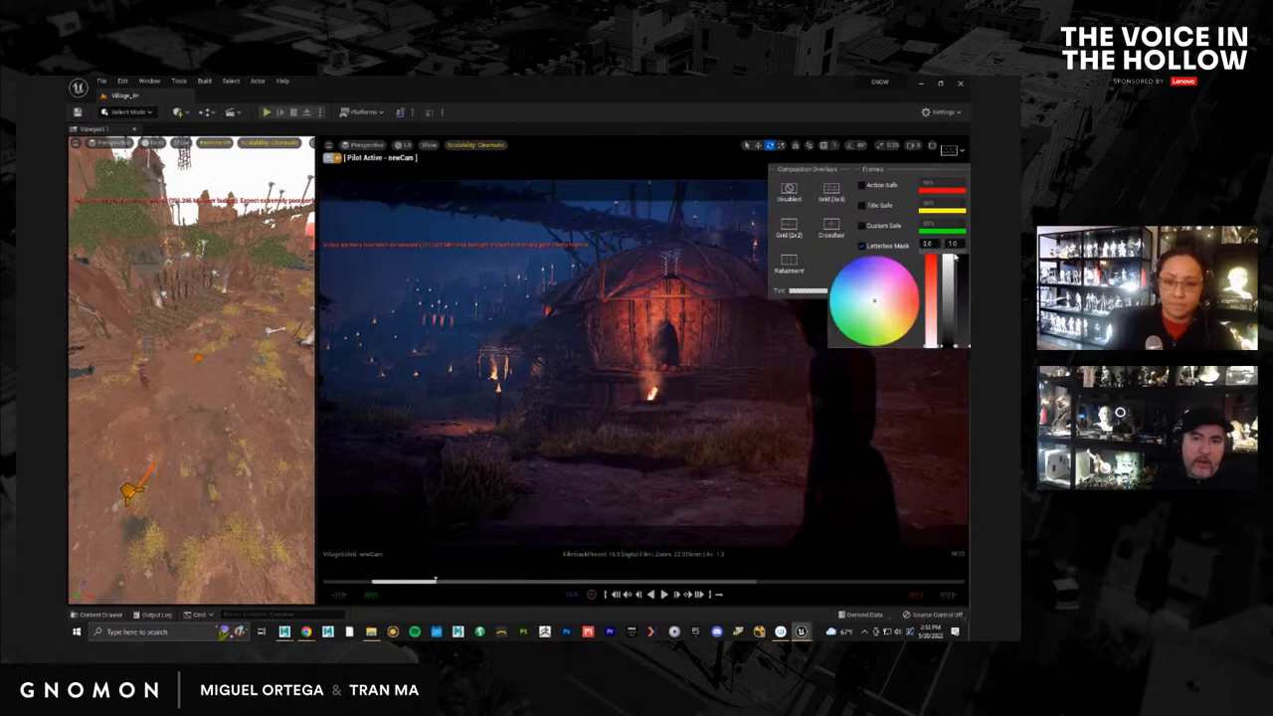
pyautogui.click(962, 256)
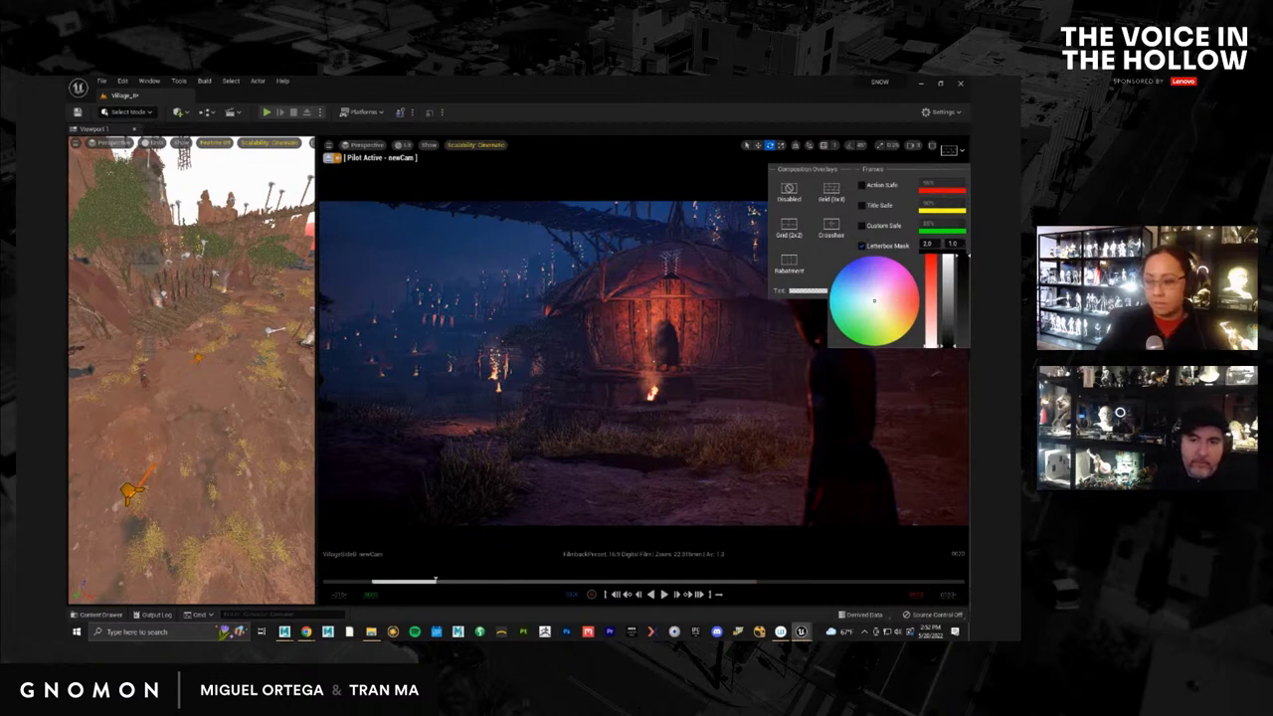
pyautogui.press('Escape')
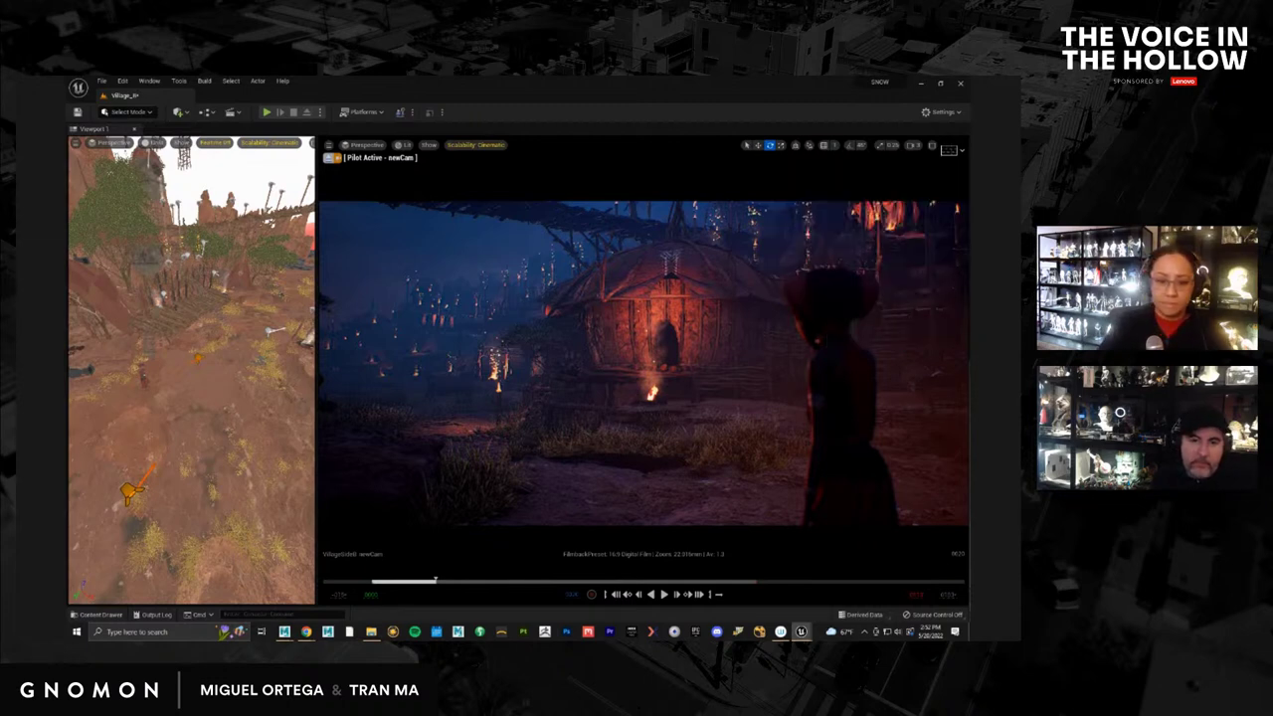
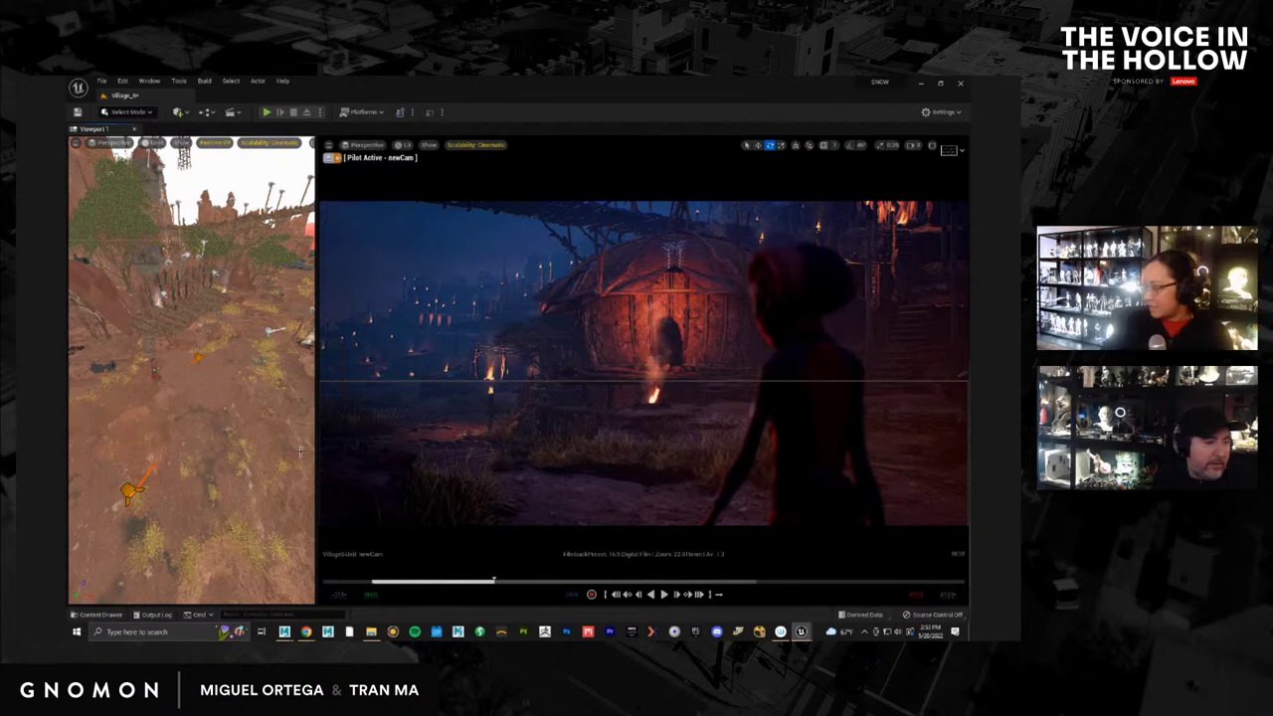
# Save all changes in the Village level and scrub the camera shot forward
pyautogui.keyDown('alt'); pyautogui.moveTo(250, 458); pyautogui.dragTo(259, 495); pyautogui.keyUp('alt')
pyautogui.moveTo(259, 496); pyautogui.dragTo(257, 453, button='right')
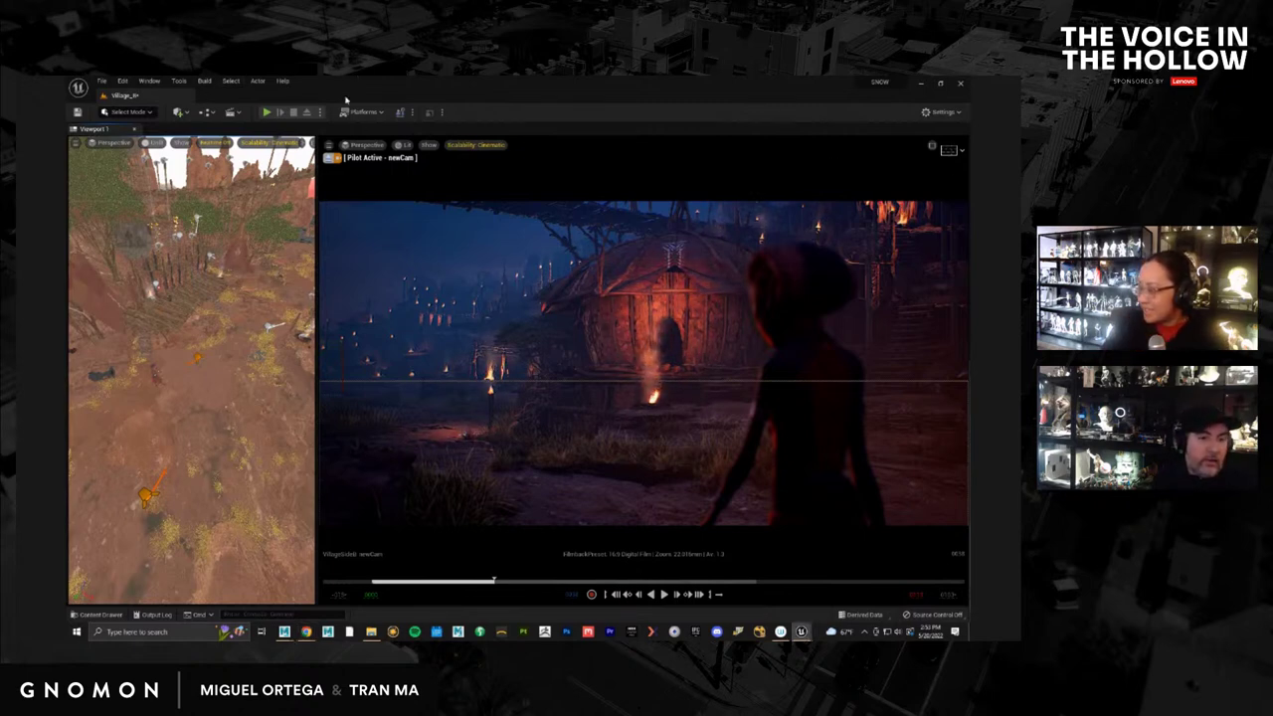
pyautogui.click(103, 80)
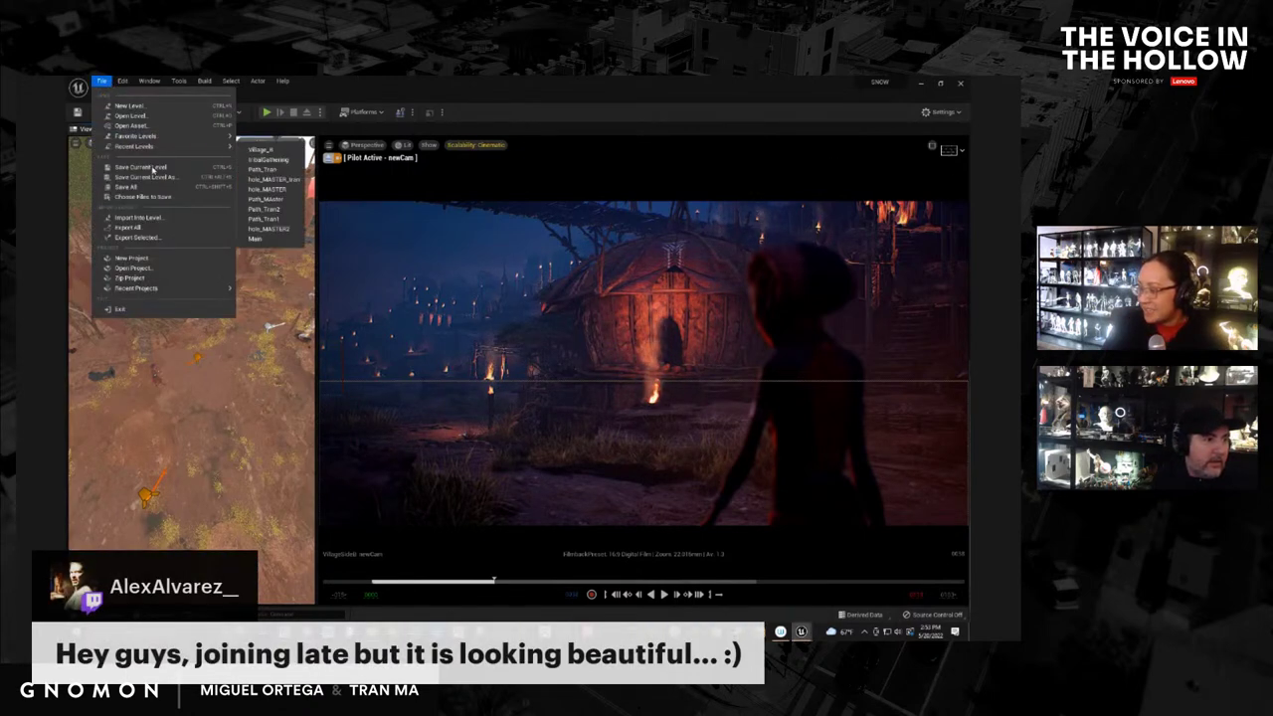
pyautogui.click(126, 186)
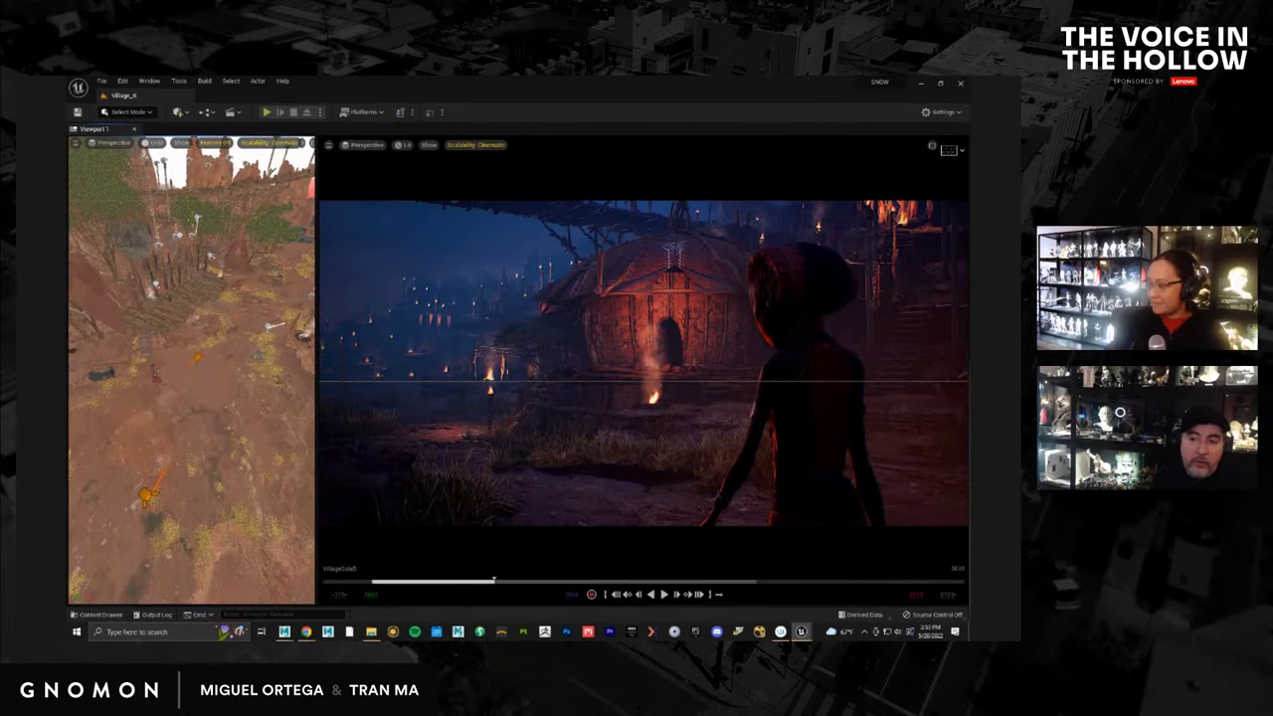
pyautogui.moveTo(494, 581); pyautogui.dragTo(630, 582)
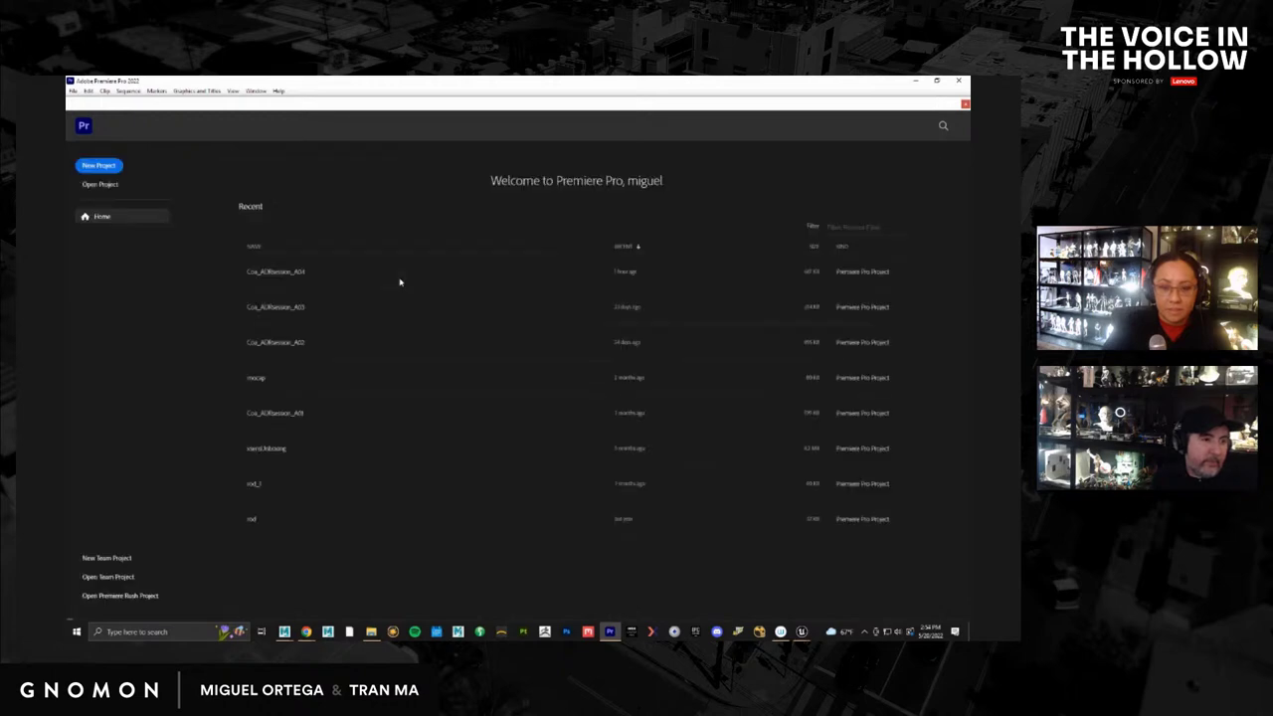
# Open the recent project Coa_ADRsession_A04 in Premiere Pro and clear the Unreal Editor window out of the way
pyautogui.click(401, 282)
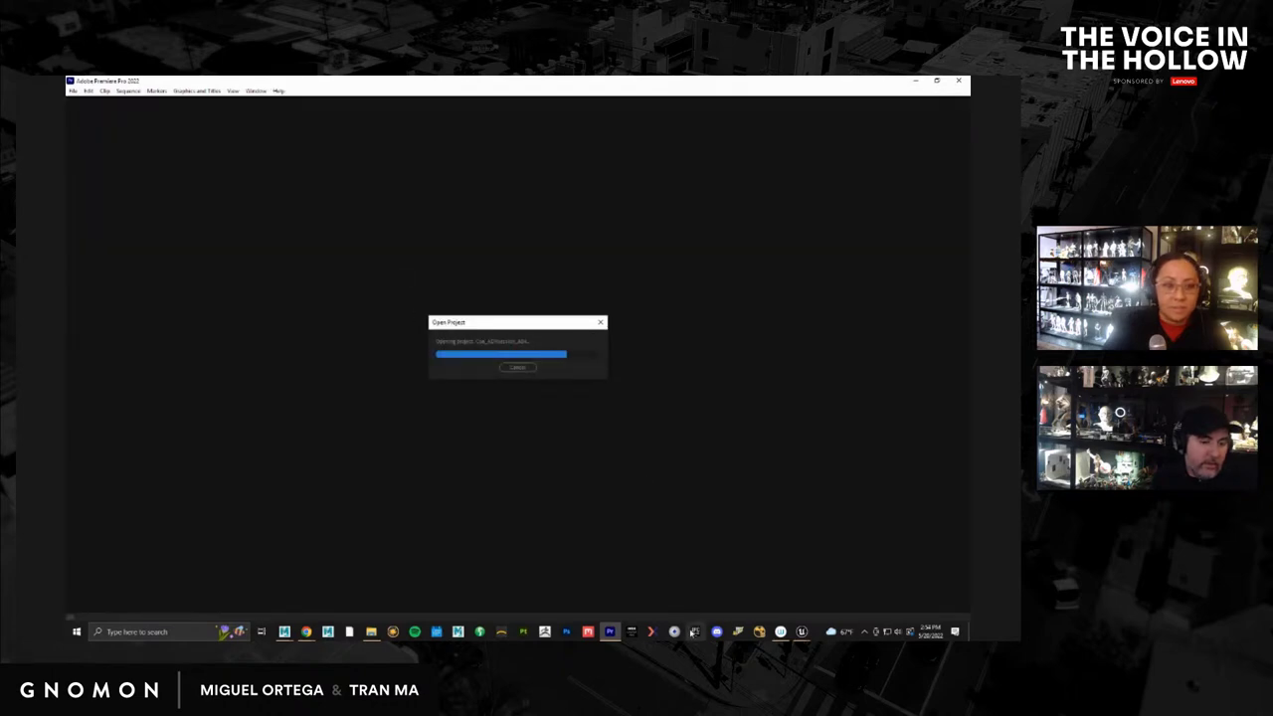
pyautogui.moveTo(802, 632)
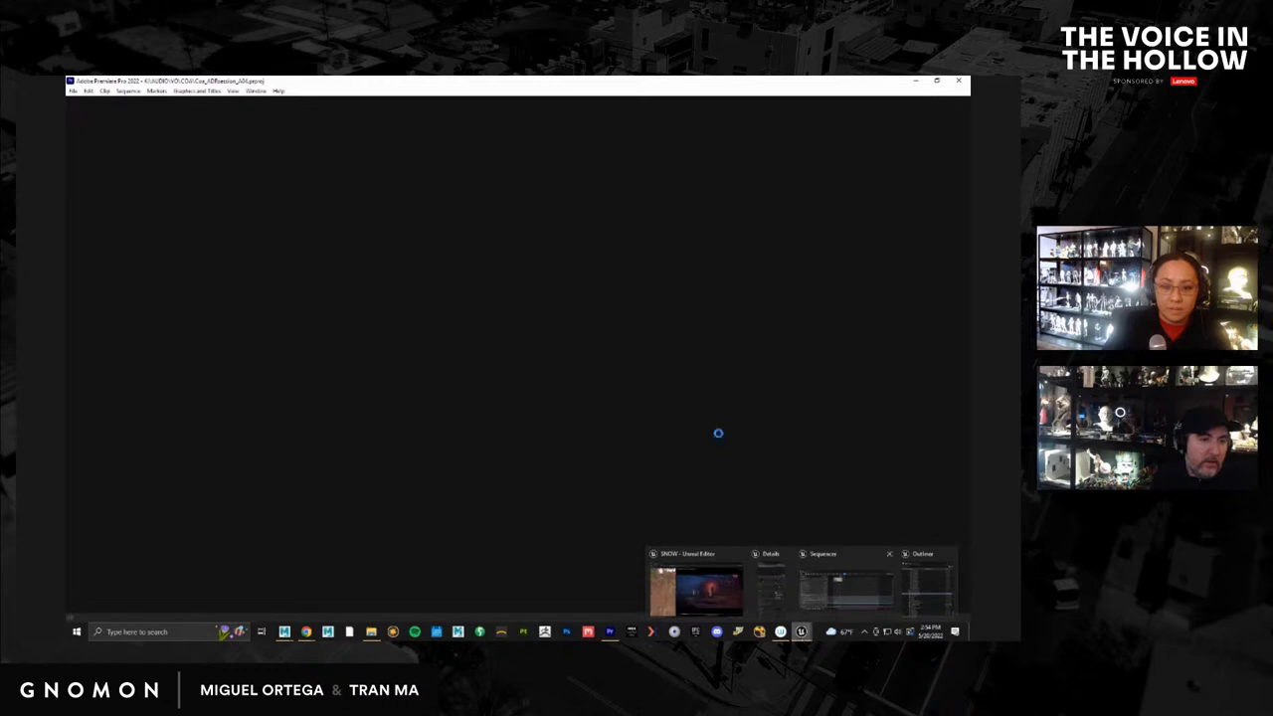
pyautogui.click(723, 574)
pyautogui.click(919, 89)
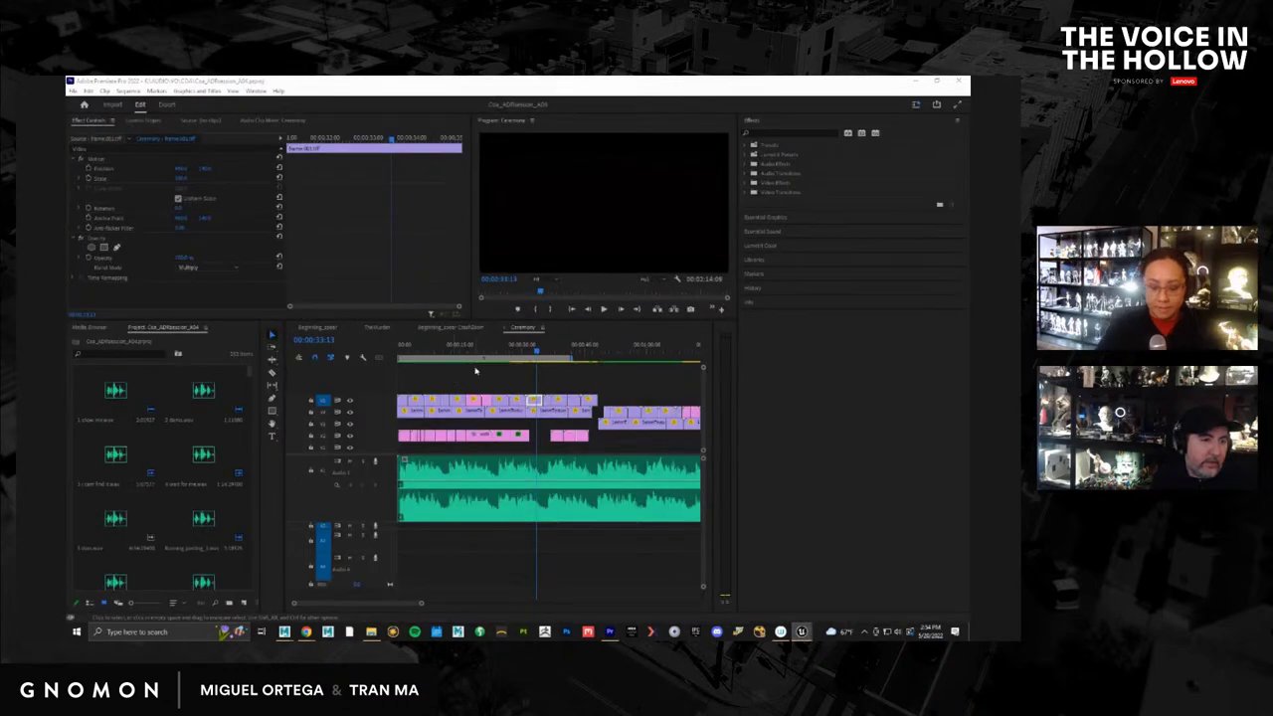
# Play the Ceremony sequence from its beginning in full screen, then return to the editing layout
pyautogui.moveTo(467, 348); pyautogui.dragTo(364, 361)
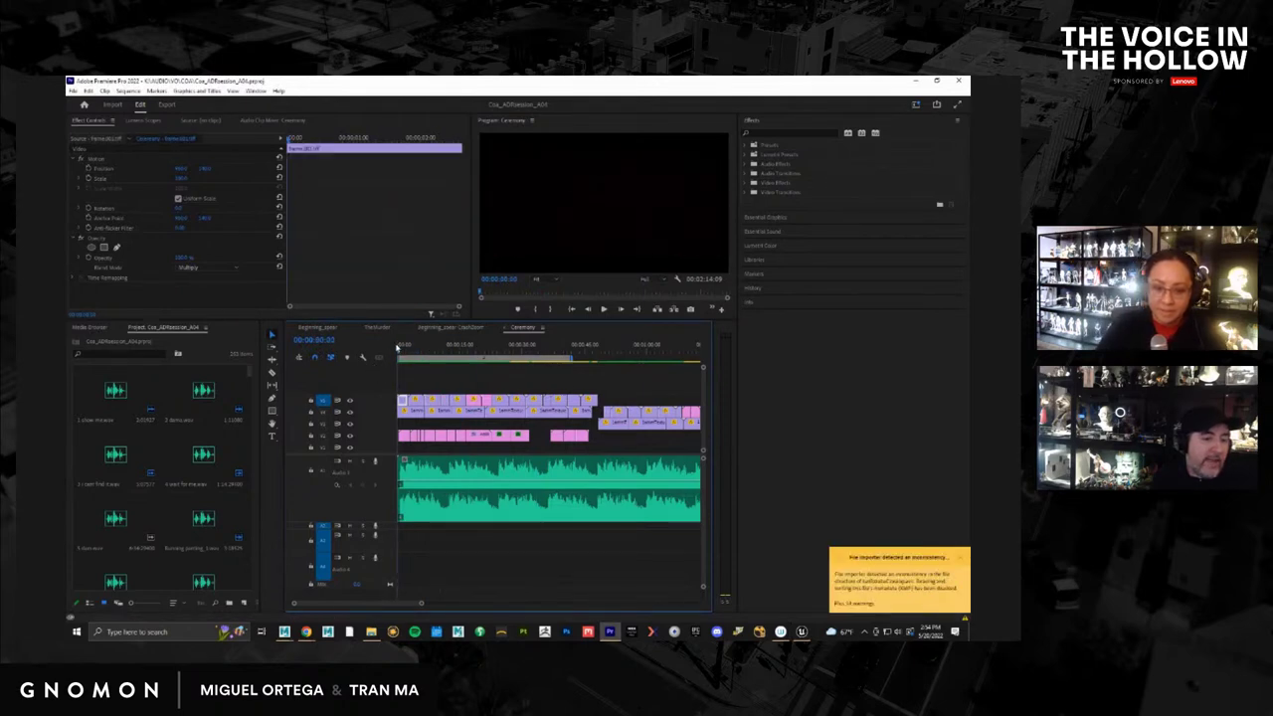
pyautogui.hotkey('ctrl', '`')
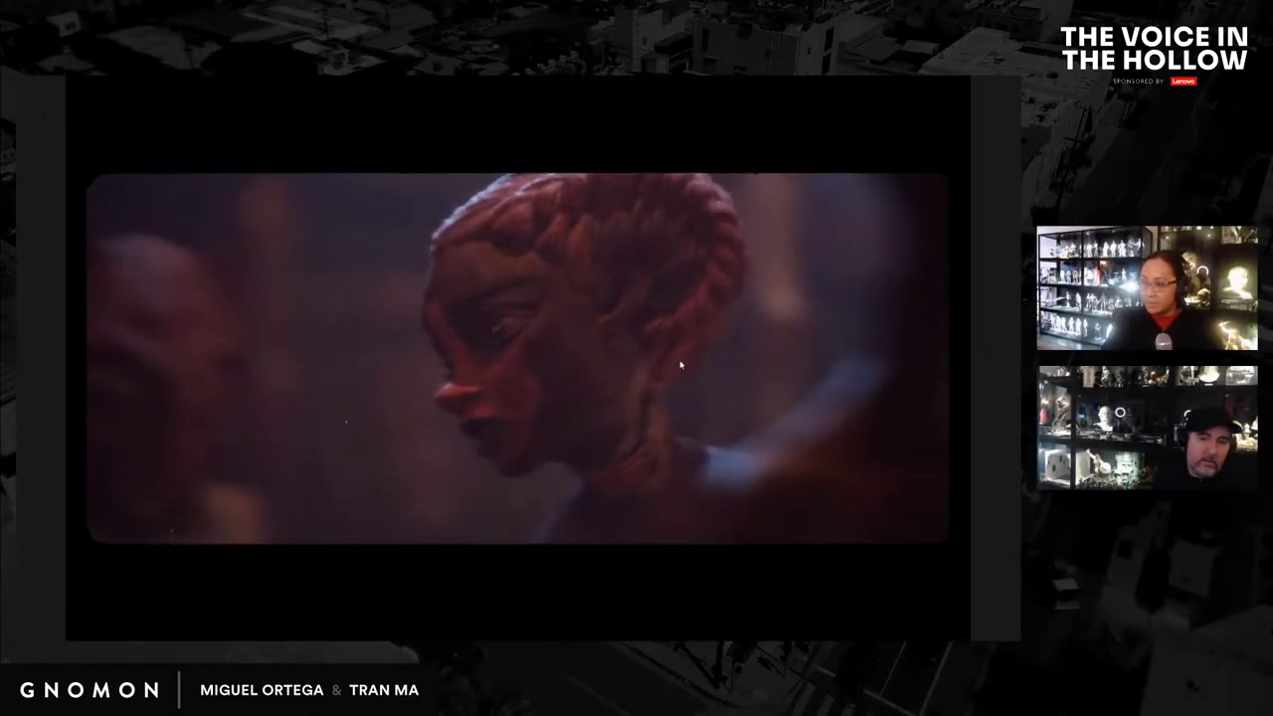
pyautogui.press('Escape')
pyautogui.press('`')
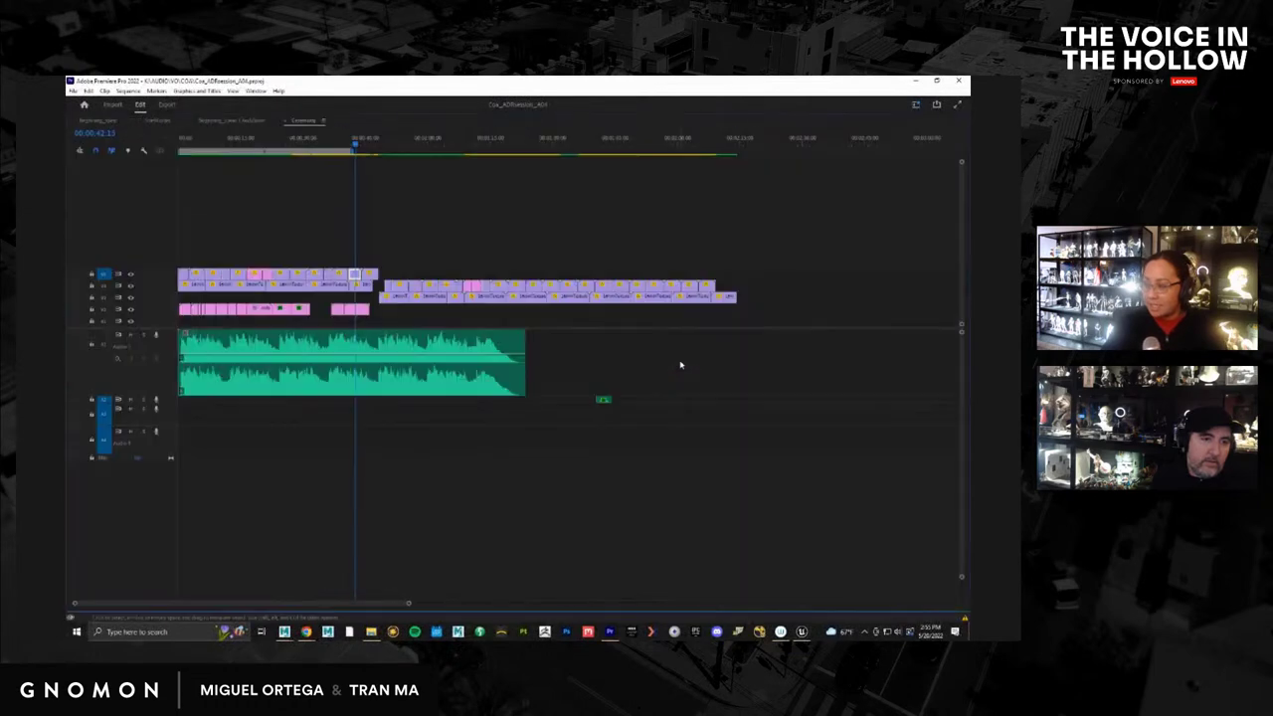
pyautogui.hotkey('ctrl', '`')
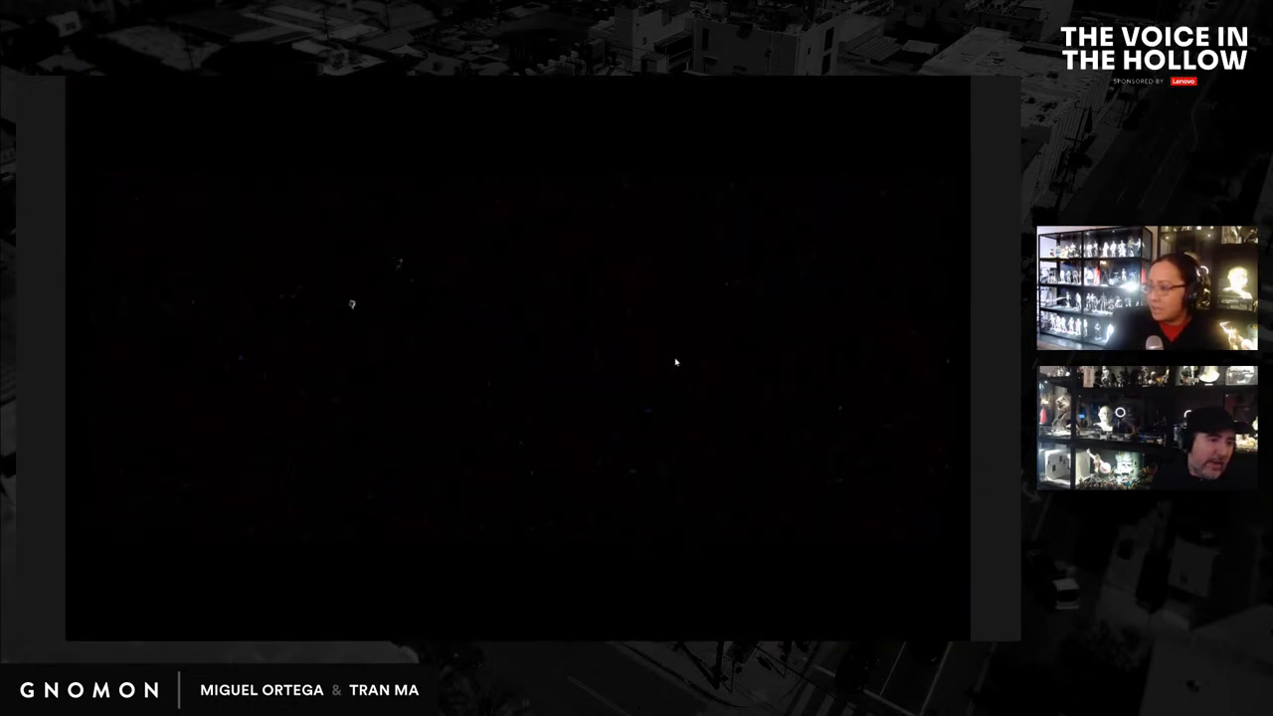
pyautogui.press('Escape')
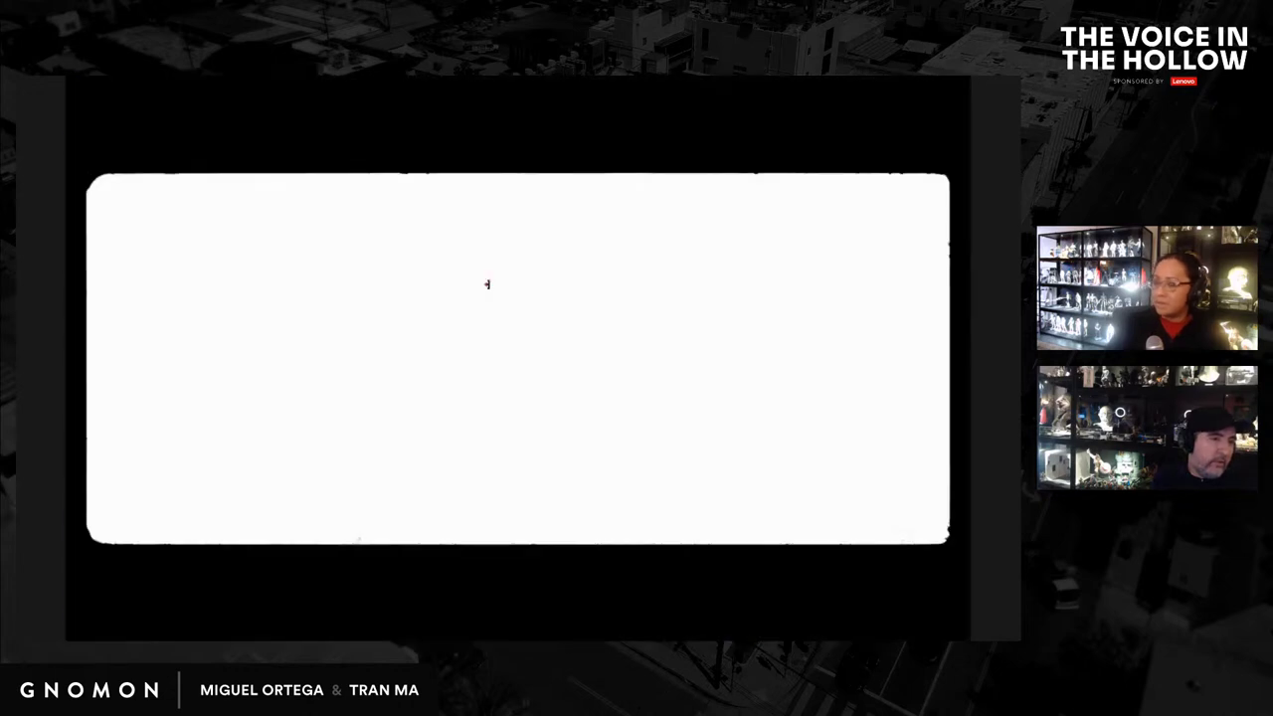
pyautogui.press('`')
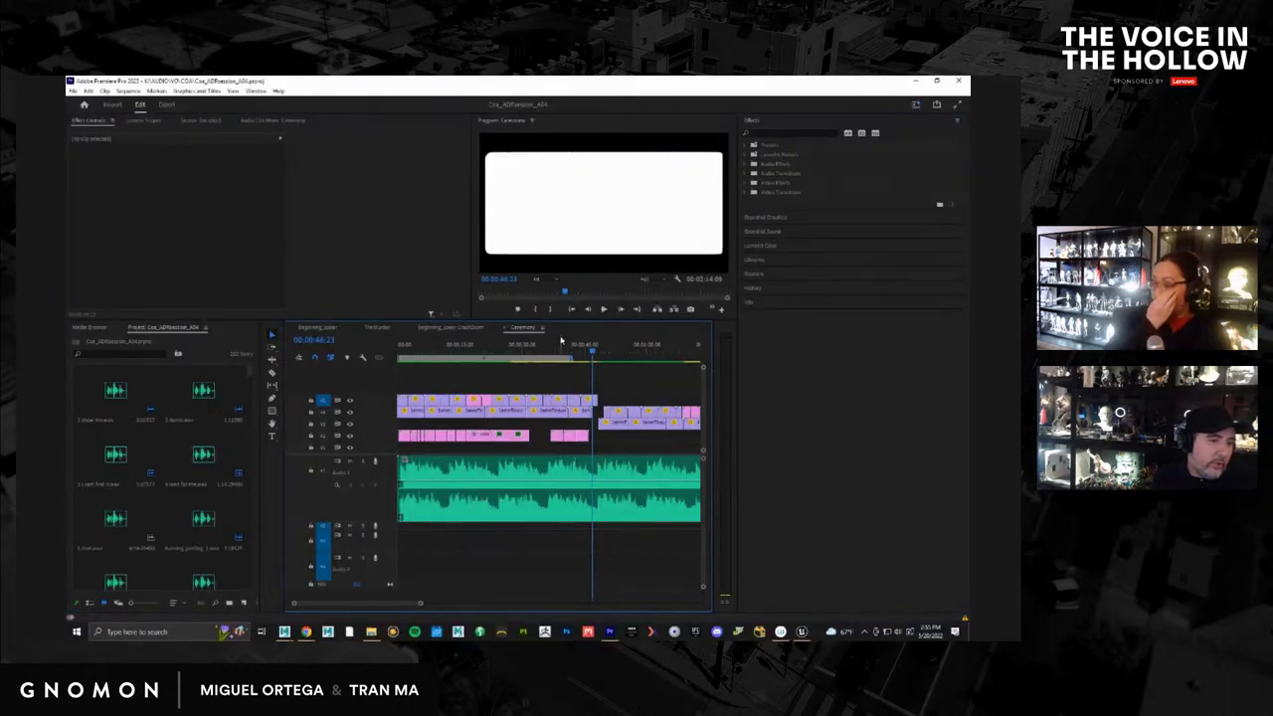
# Replay the candlelit shot with the silhouetted figure in full screen, rewinding the Ceremony sequence to watch it again
pyautogui.moveTo(552, 347)
pyautogui.mouseDown()
pyautogui.moveTo(535, 351)
pyautogui.moveTo(593, 352)
pyautogui.moveTo(555, 352)
pyautogui.mouseUp()
pyautogui.hotkey('ctrl', '`')
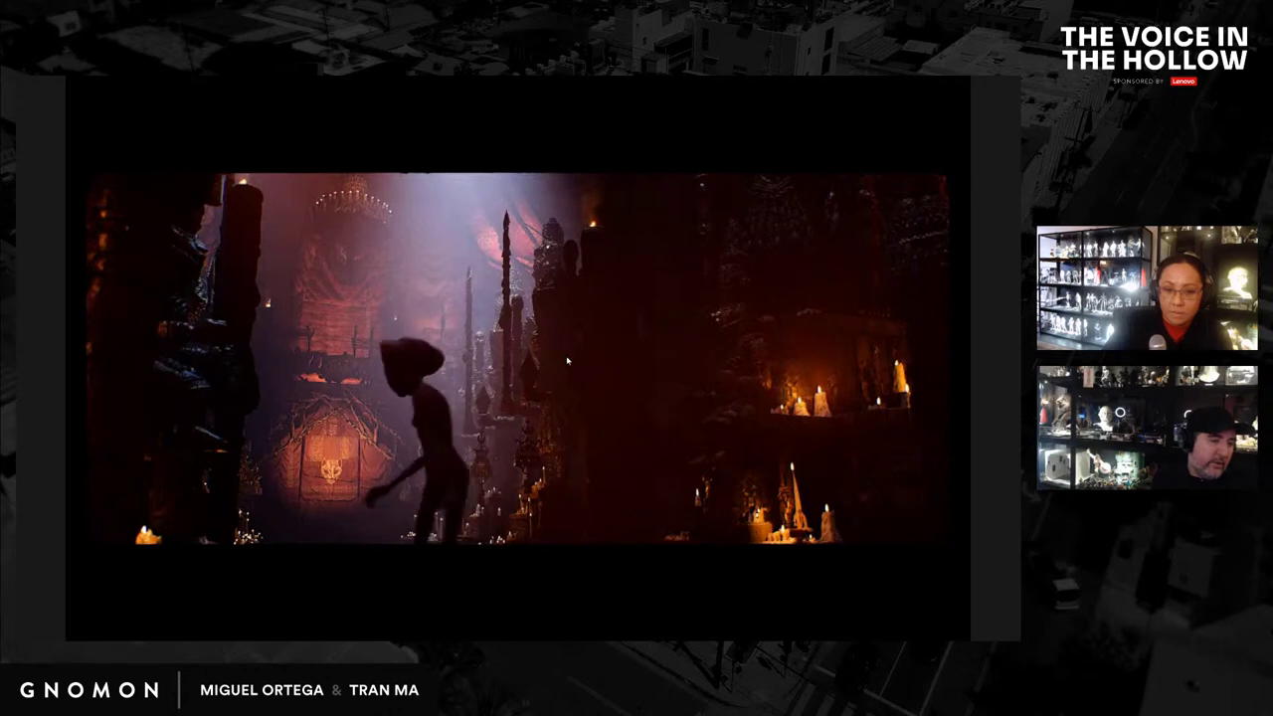
pyautogui.press('Escape')
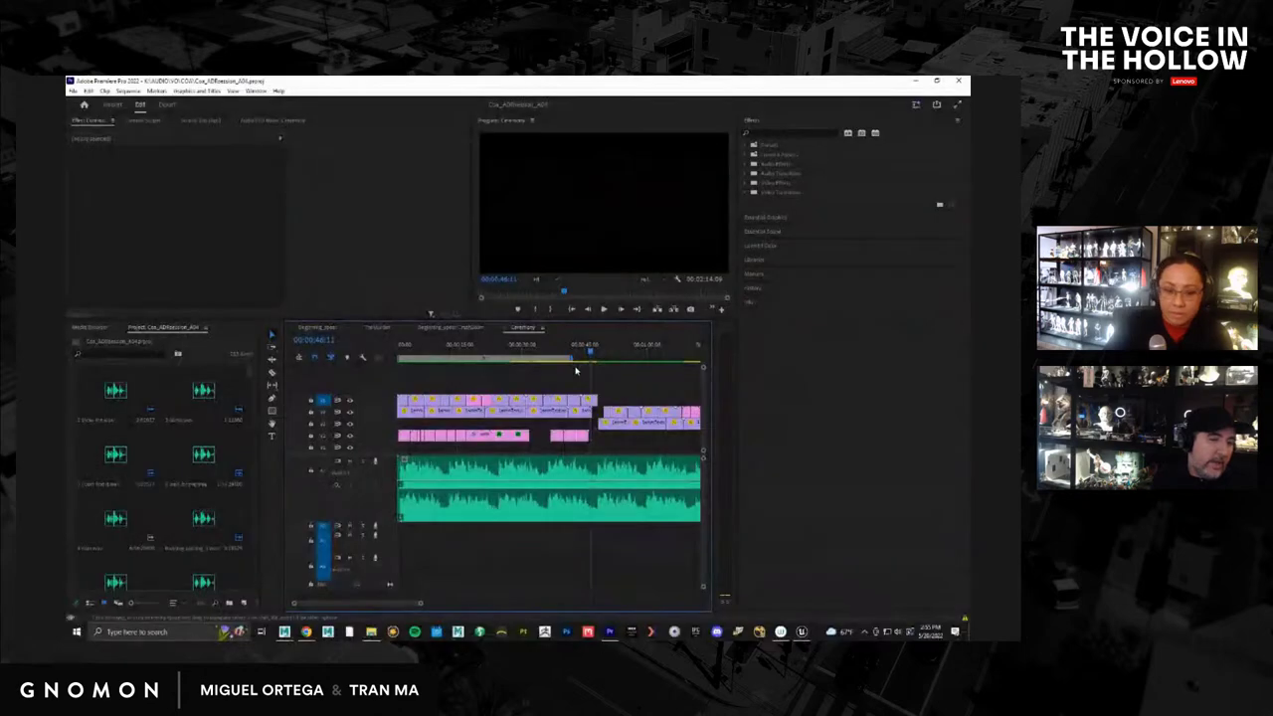
pyautogui.moveTo(589, 352)
pyautogui.mouseDown()
pyautogui.moveTo(550, 354)
pyautogui.moveTo(580, 354)
pyautogui.moveTo(566, 355)
pyautogui.mouseUp()
pyautogui.hotkey('ctrl', '`')
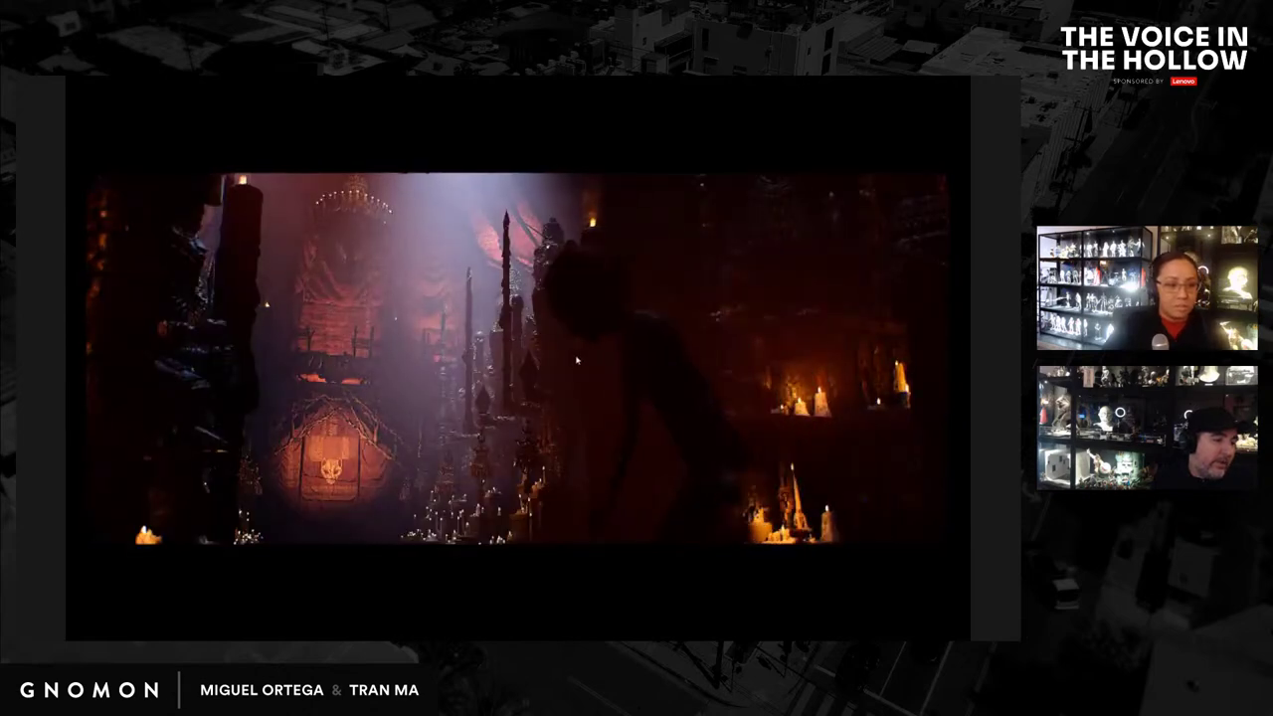
pyautogui.hotkey('ctrl', '`')
# Review the bonfire shot and the masked figure shot near 00:00:12:11 of the Ceremony sequence in full screen
pyautogui.moveTo(525, 350); pyautogui.dragTo(478, 352)
pyautogui.hotkey('ctrl', '`')
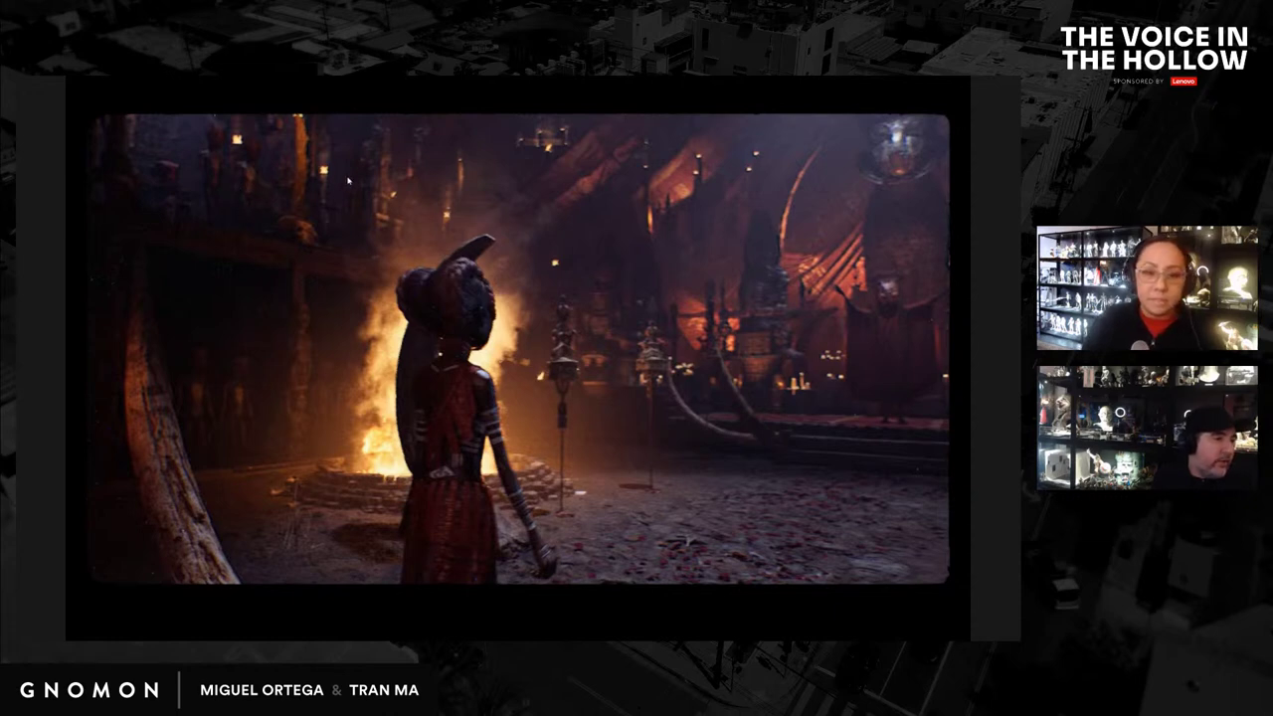
pyautogui.press('Escape')
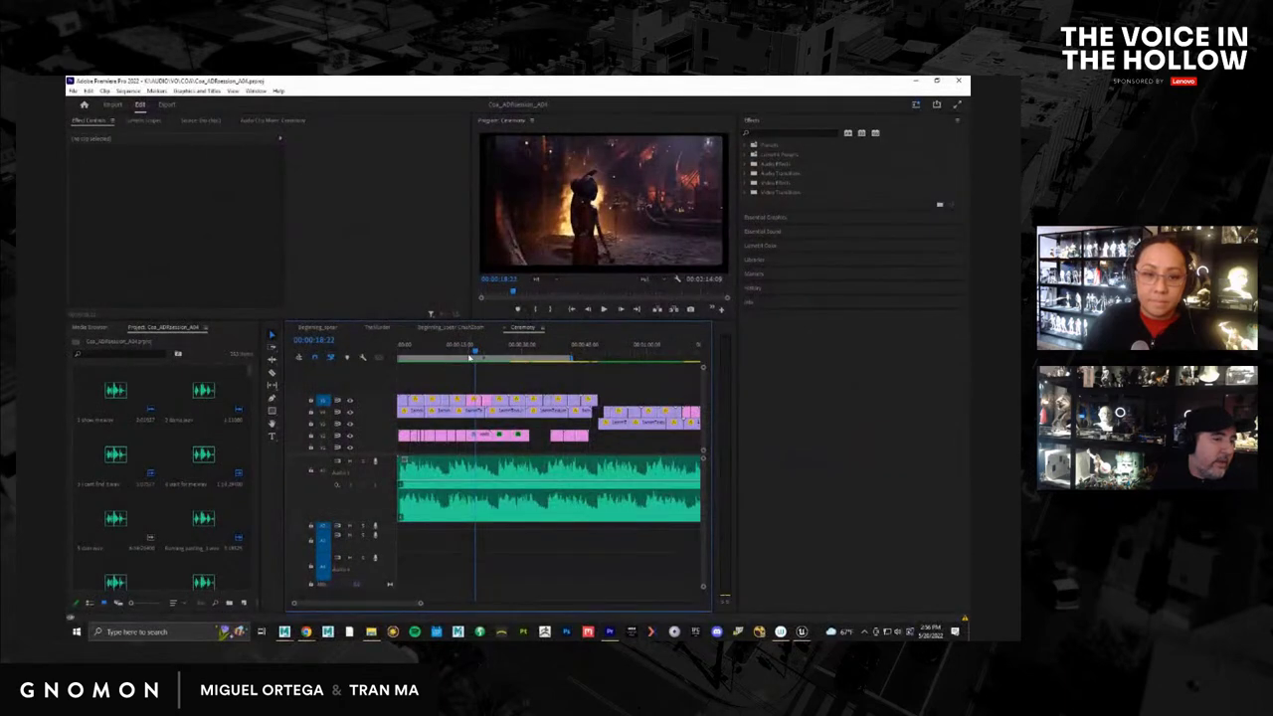
pyautogui.moveTo(470, 356); pyautogui.dragTo(451, 360)
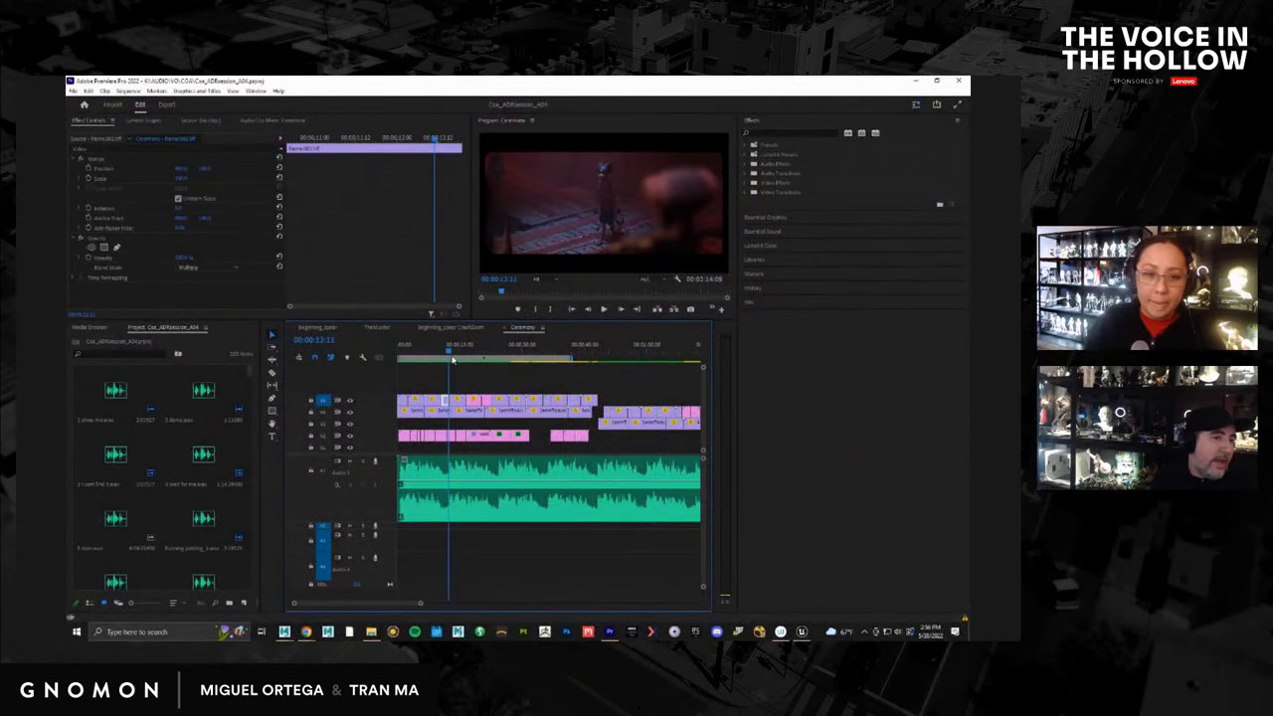
pyautogui.hotkey('ctrl', '`')
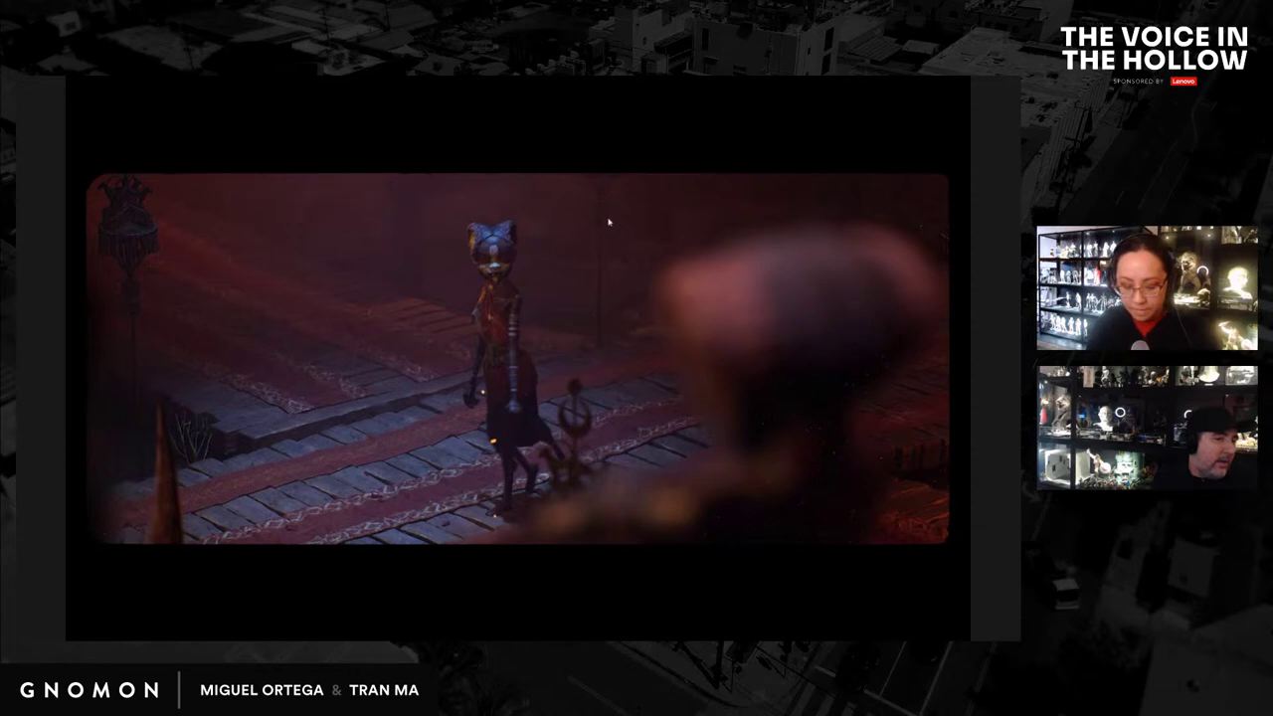
pyautogui.press('Escape')
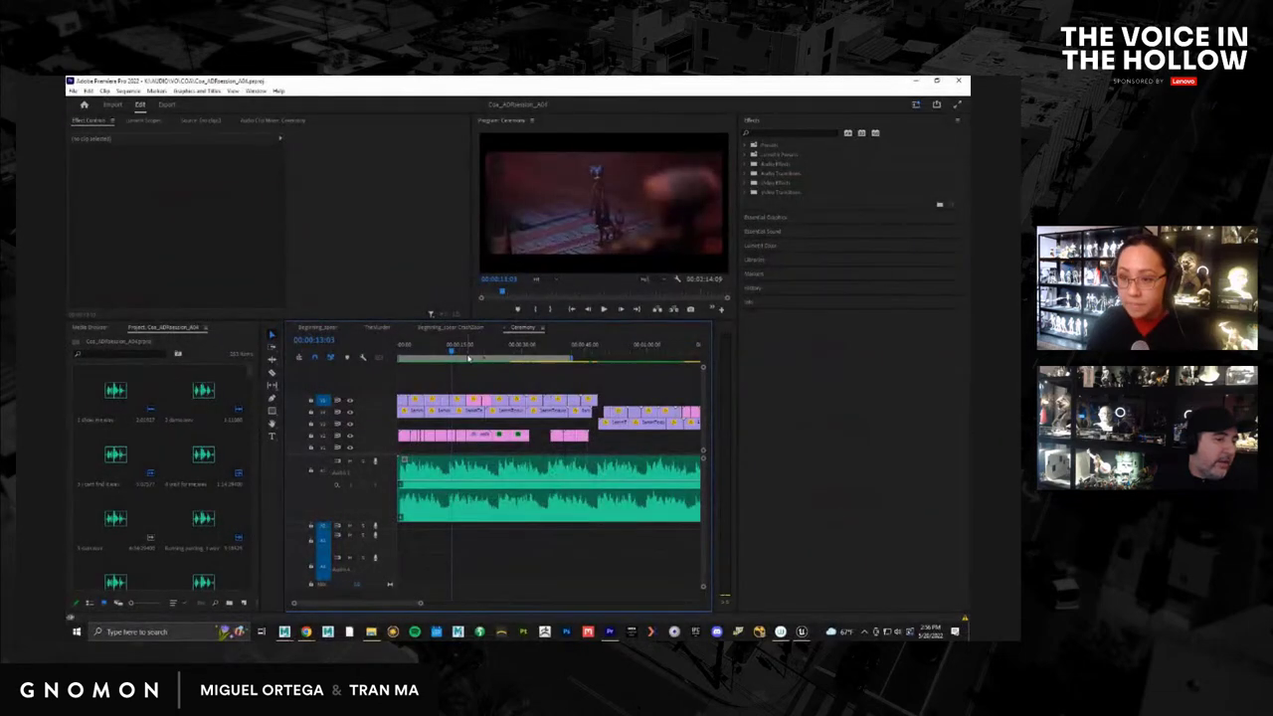
# Play the drummer shot in full screen, then scrub ahead through the face close-ups following 00:00:38:04
pyautogui.moveTo(451, 352); pyautogui.dragTo(417, 353)
pyautogui.press('space')
pyautogui.hotkey('ctrl', '`')
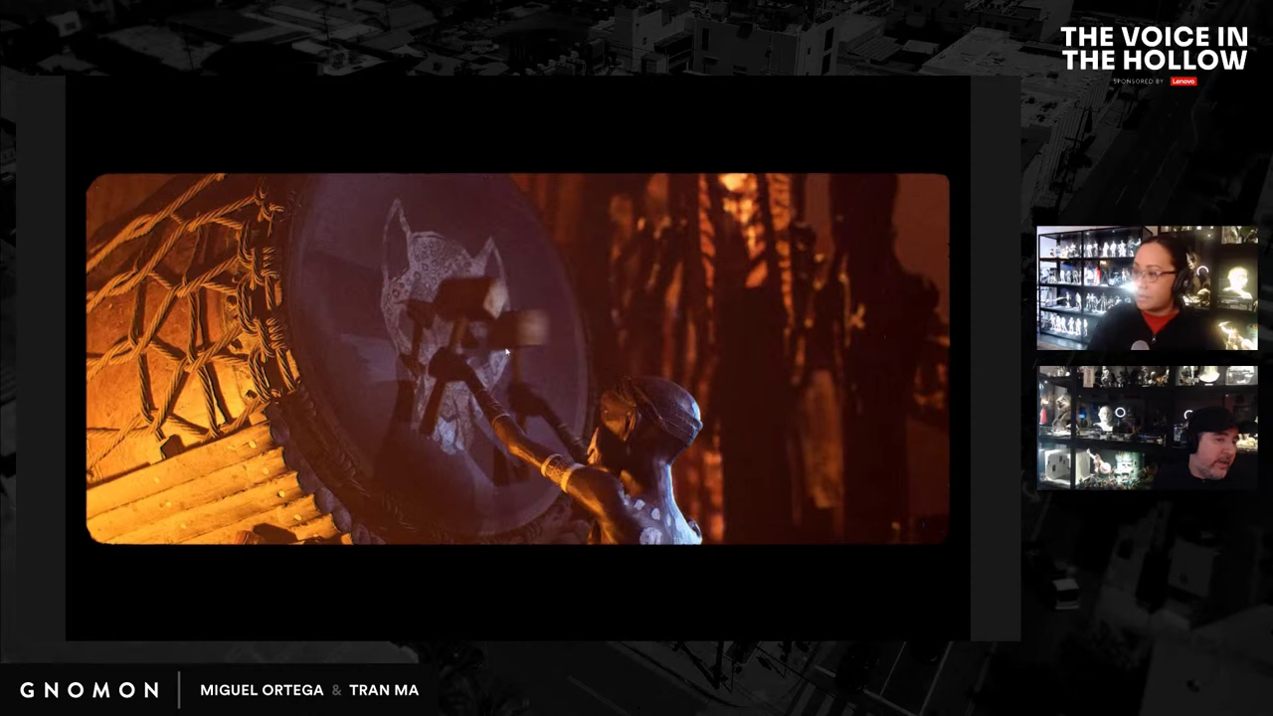
pyautogui.hotkey('ctrl', '`')
pyautogui.moveTo(421, 355); pyautogui.dragTo(557, 362)
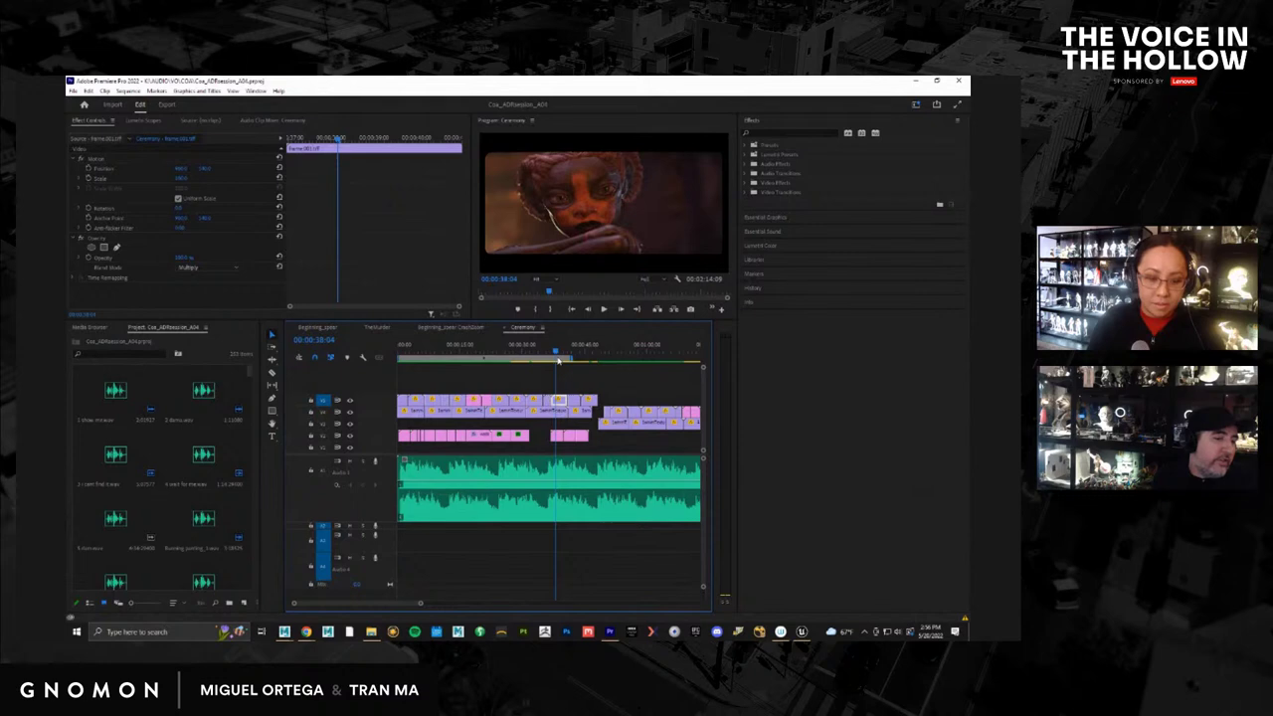
pyautogui.moveTo(558, 362); pyautogui.dragTo(577, 358)
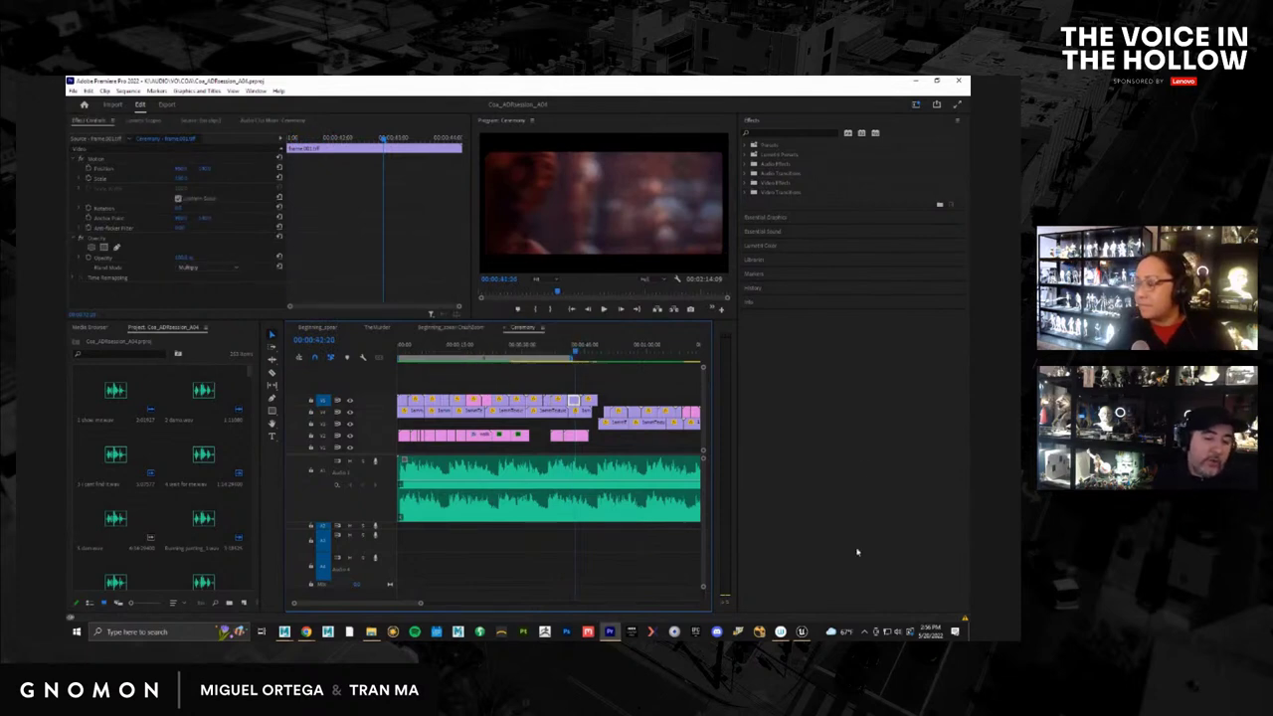
# Switch back to Unreal Editor, rewind the shot to its start and pilot newCam in both viewports
pyautogui.click(802, 632)
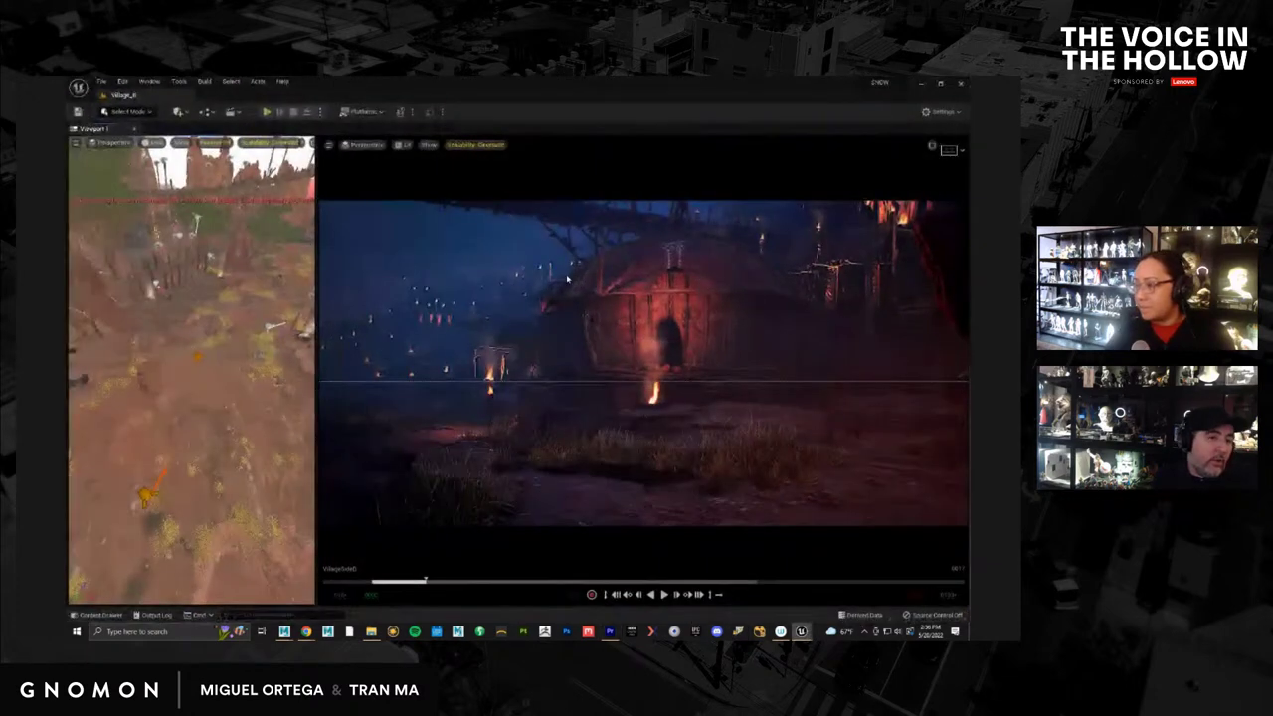
pyautogui.scroll(3, 554, 256)
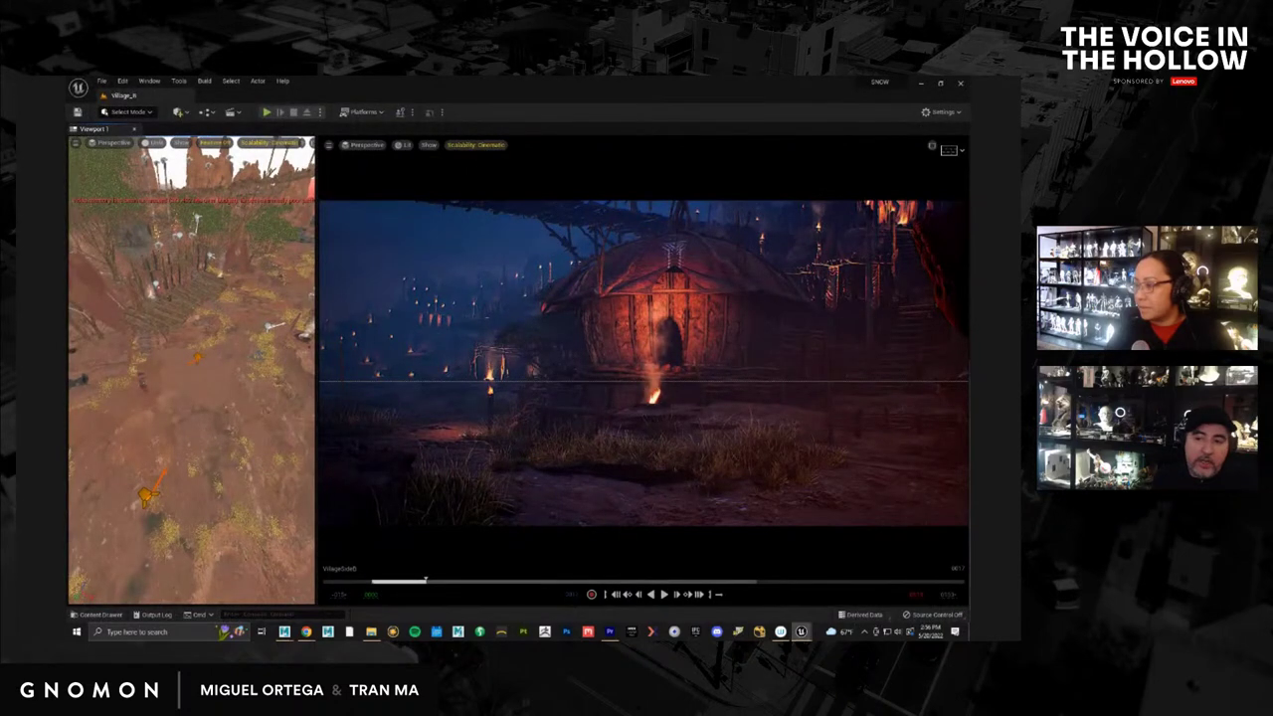
pyautogui.moveTo(426, 580); pyautogui.dragTo(379, 581)
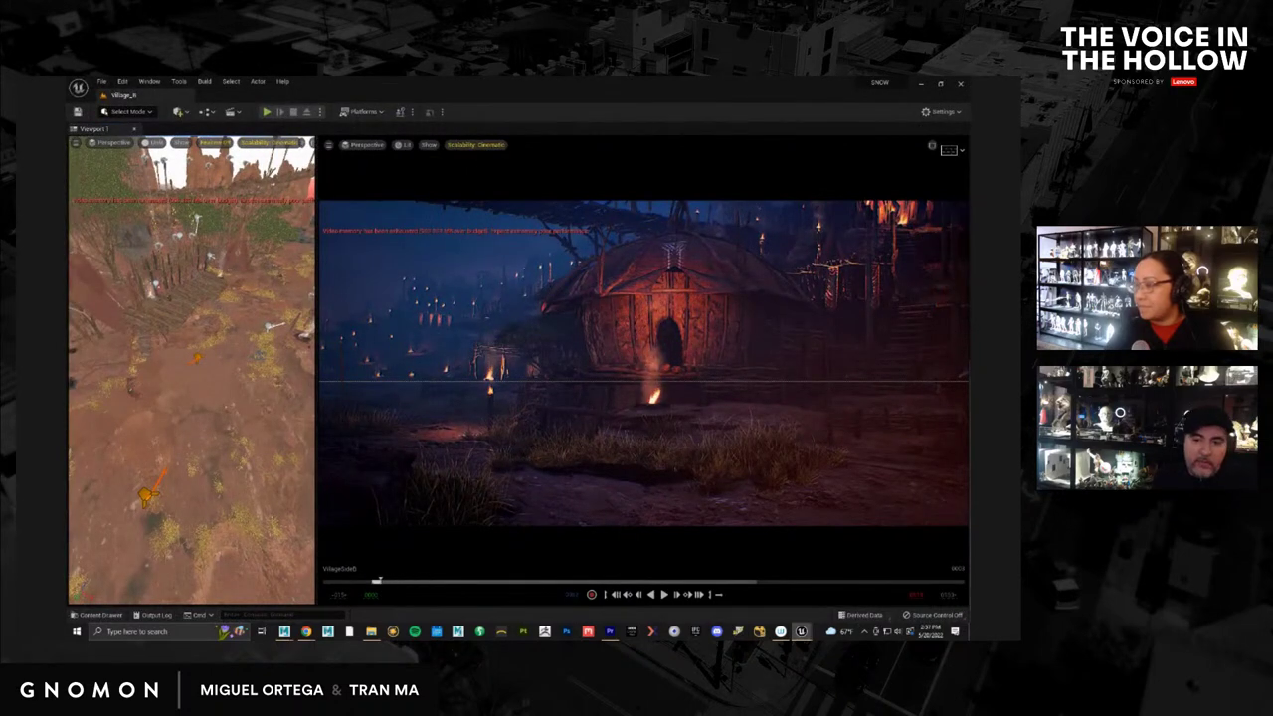
pyautogui.hotkey('ctrl', 'shift', 'p')
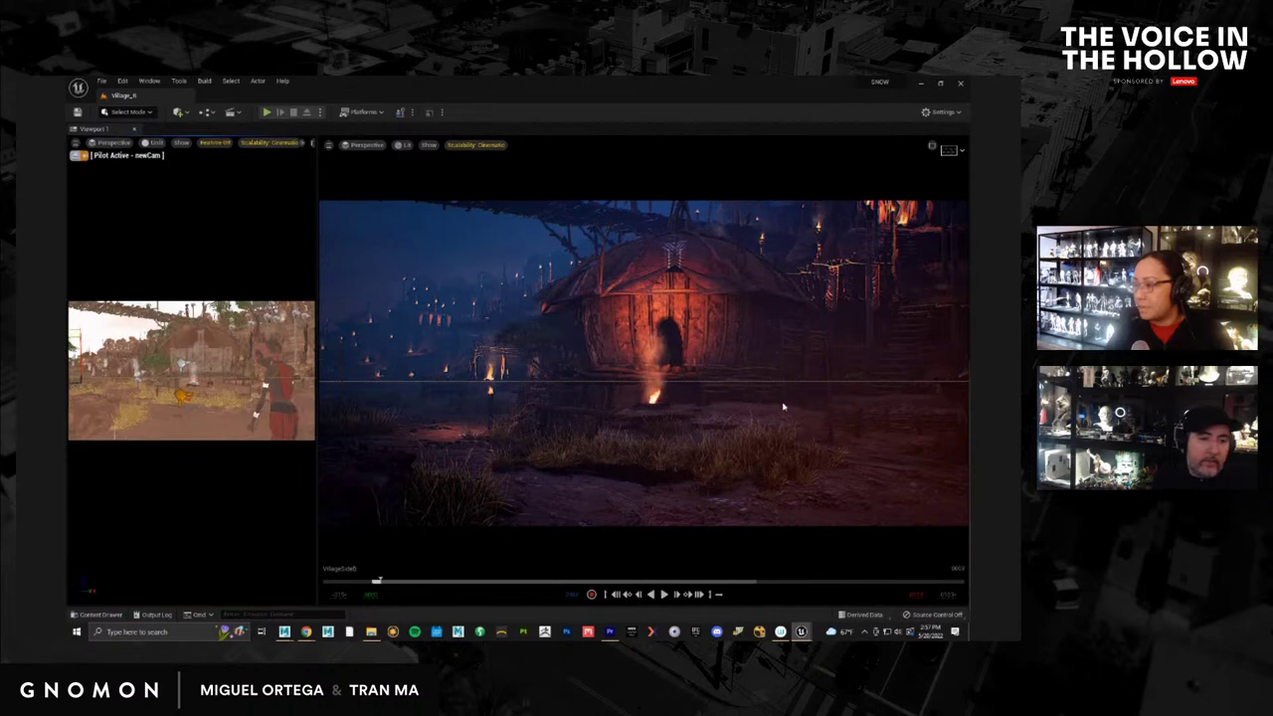
pyautogui.click(783, 402)
pyautogui.hotkey('ctrl', 'shift', 'p')
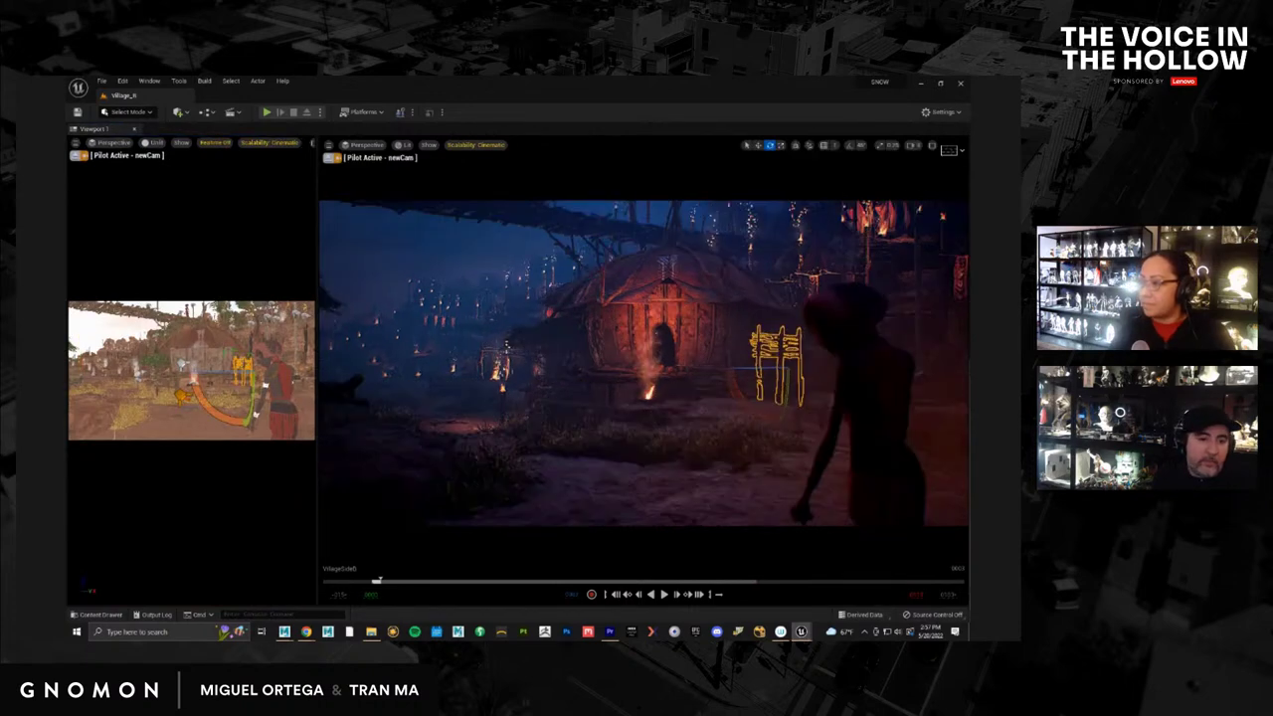
# Scrub the shot until the figure passes the hut, inspect the ground pieces near the campfire by selecting them, and clear the selection
pyautogui.moveTo(378, 581); pyautogui.dragTo(626, 581)
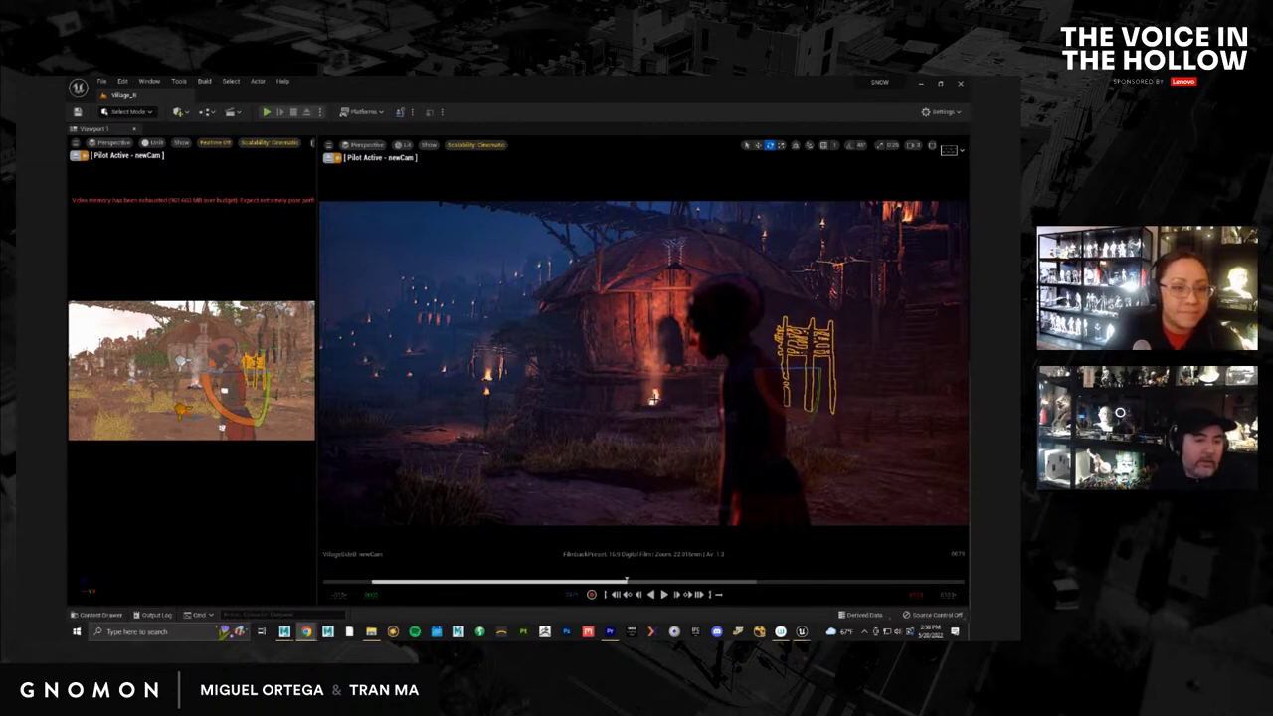
pyautogui.click(527, 398)
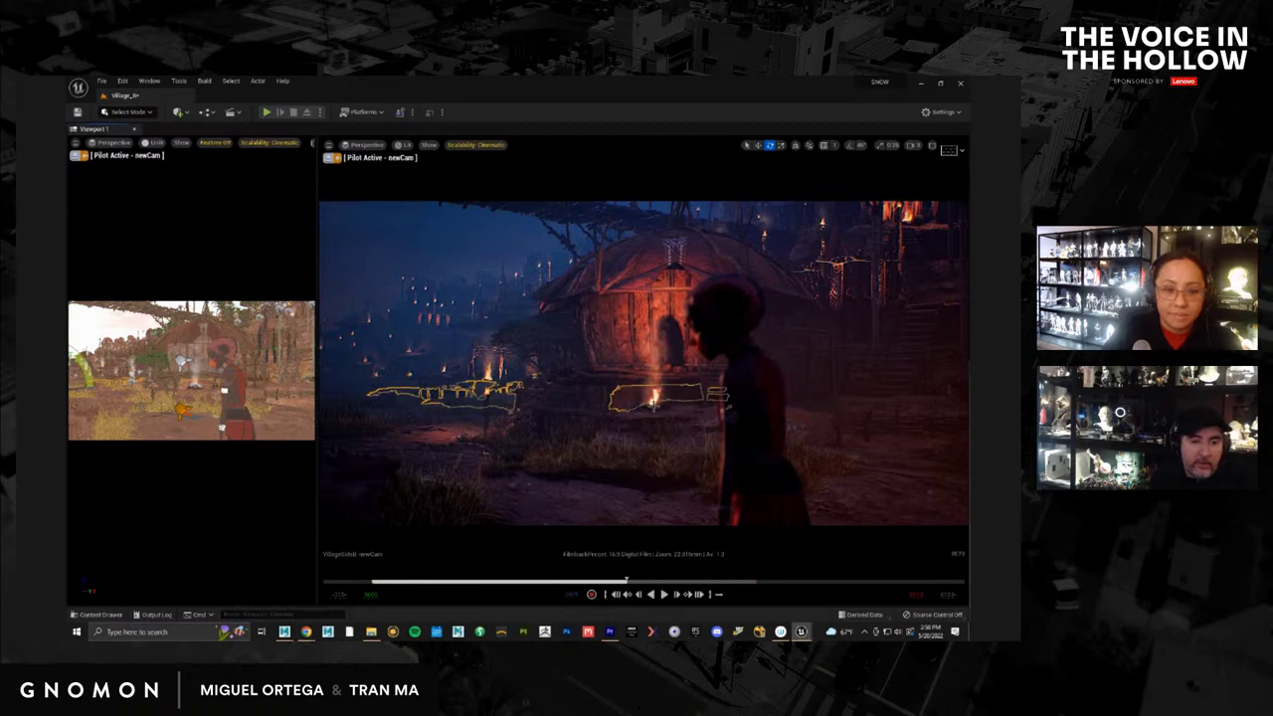
pyautogui.click(734, 414)
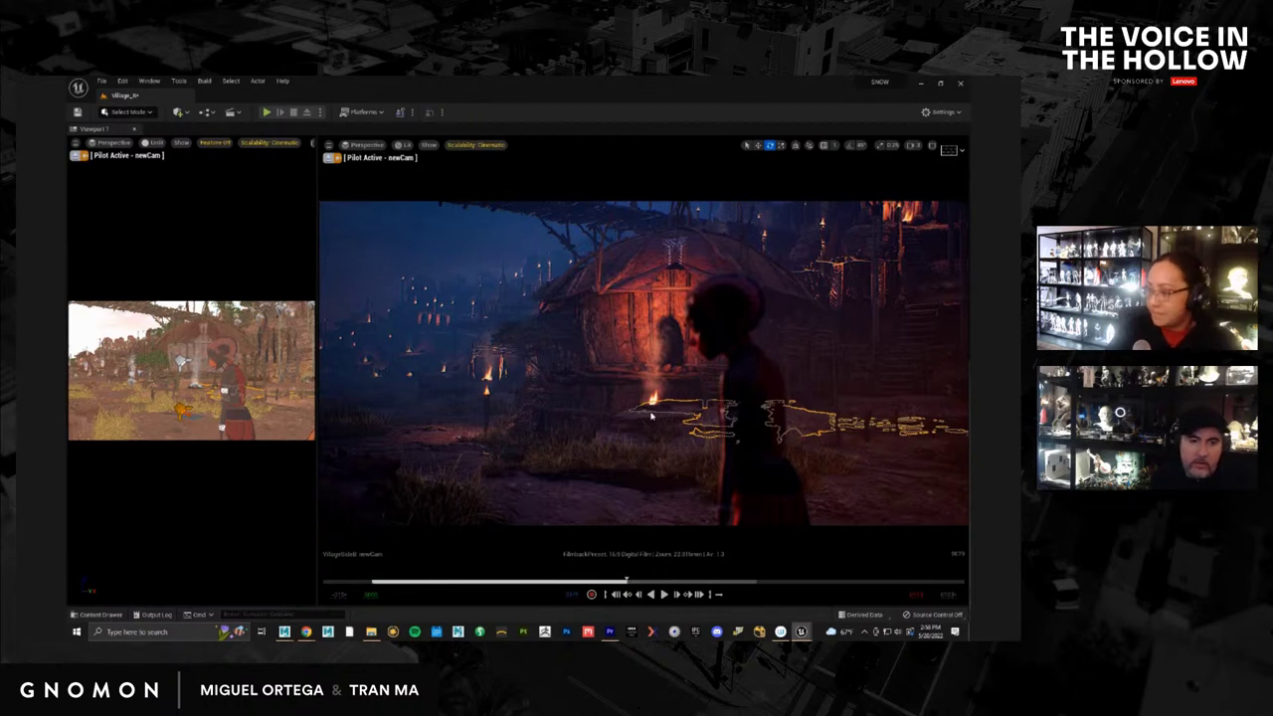
pyautogui.press('Escape')
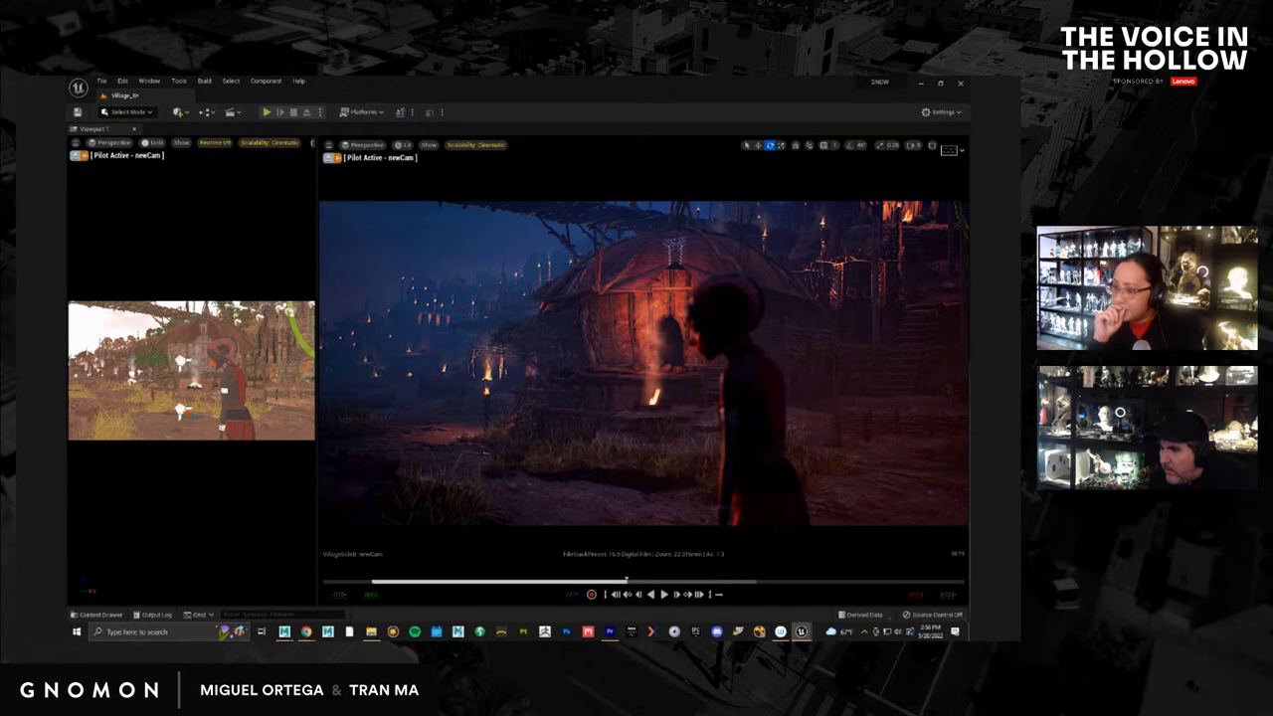
# Bring the details of BP_SmallFireB into view and select its Billboard component
pyautogui.moveTo(967, 204); pyautogui.dragTo(633, 116)
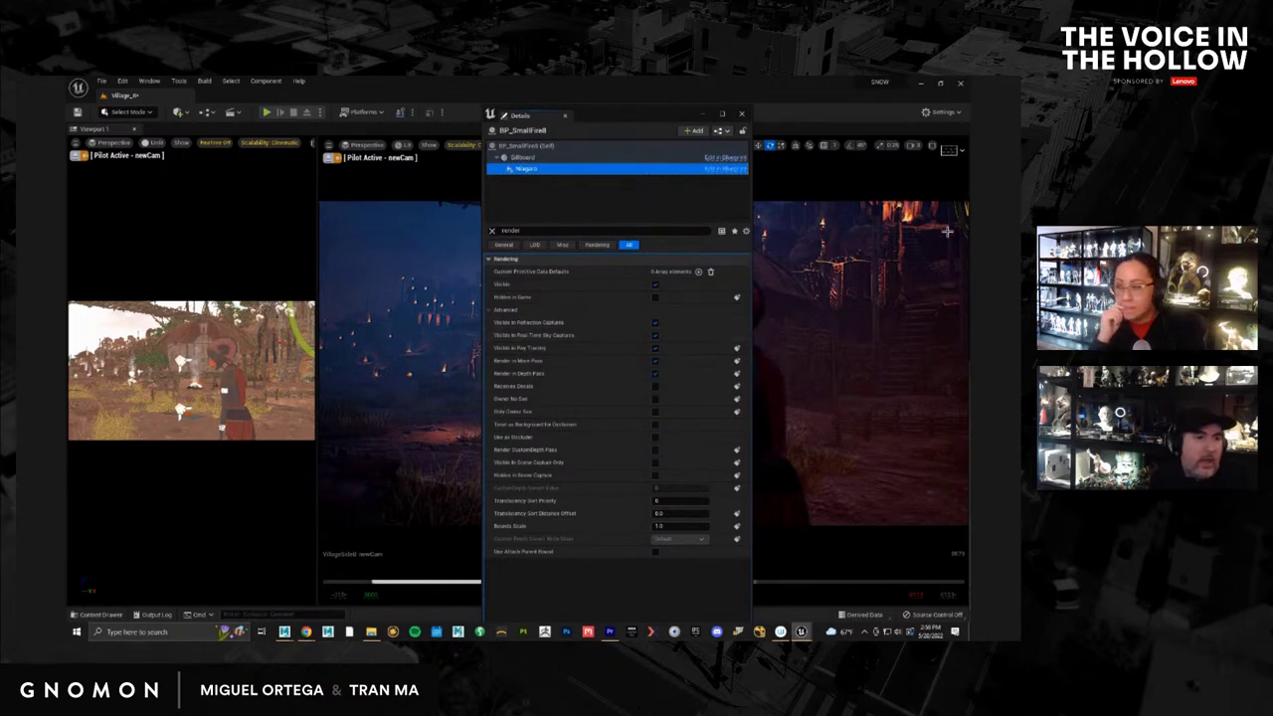
pyautogui.click(524, 158)
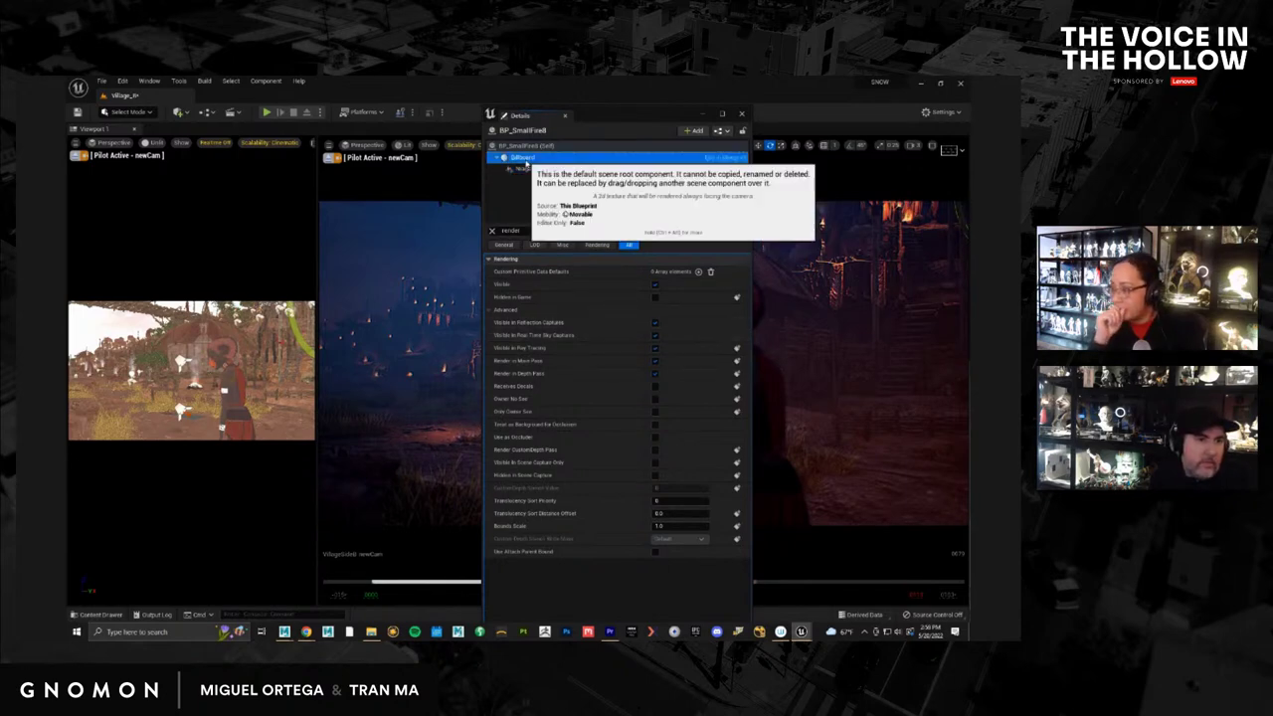